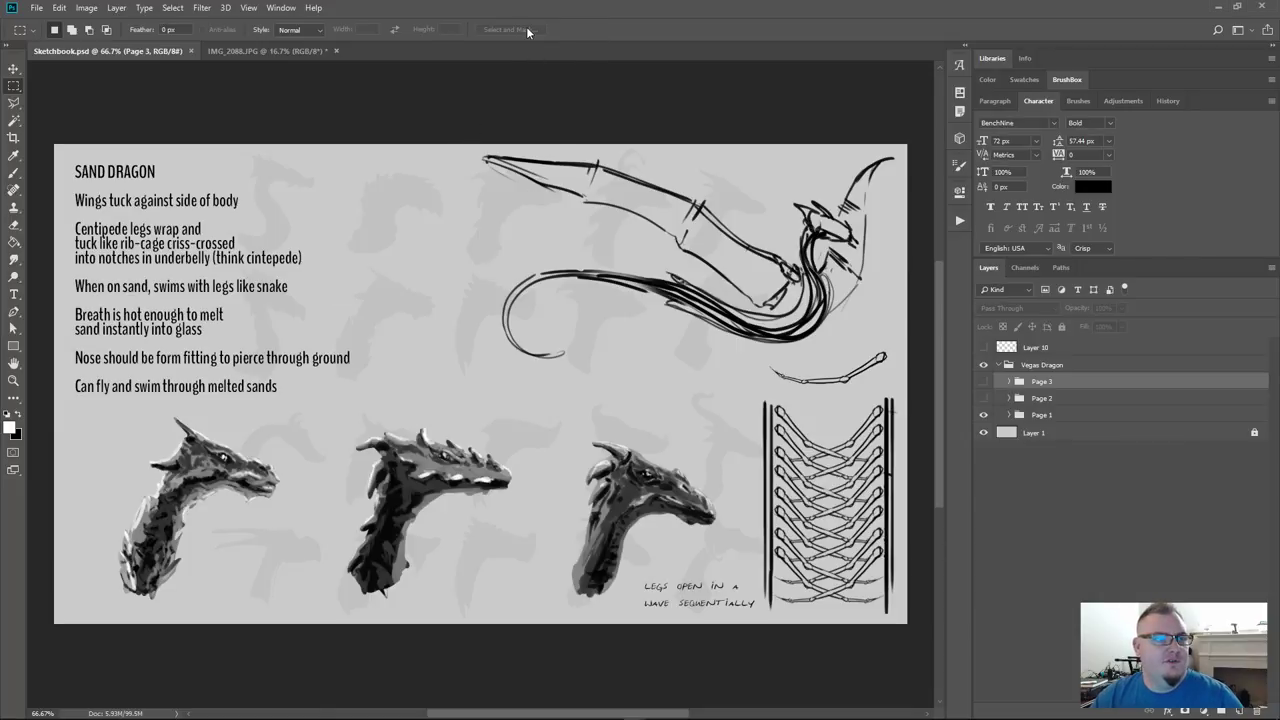
Show the Sand Dragon notes page in full screen mode, fitted to the screen
key("f")
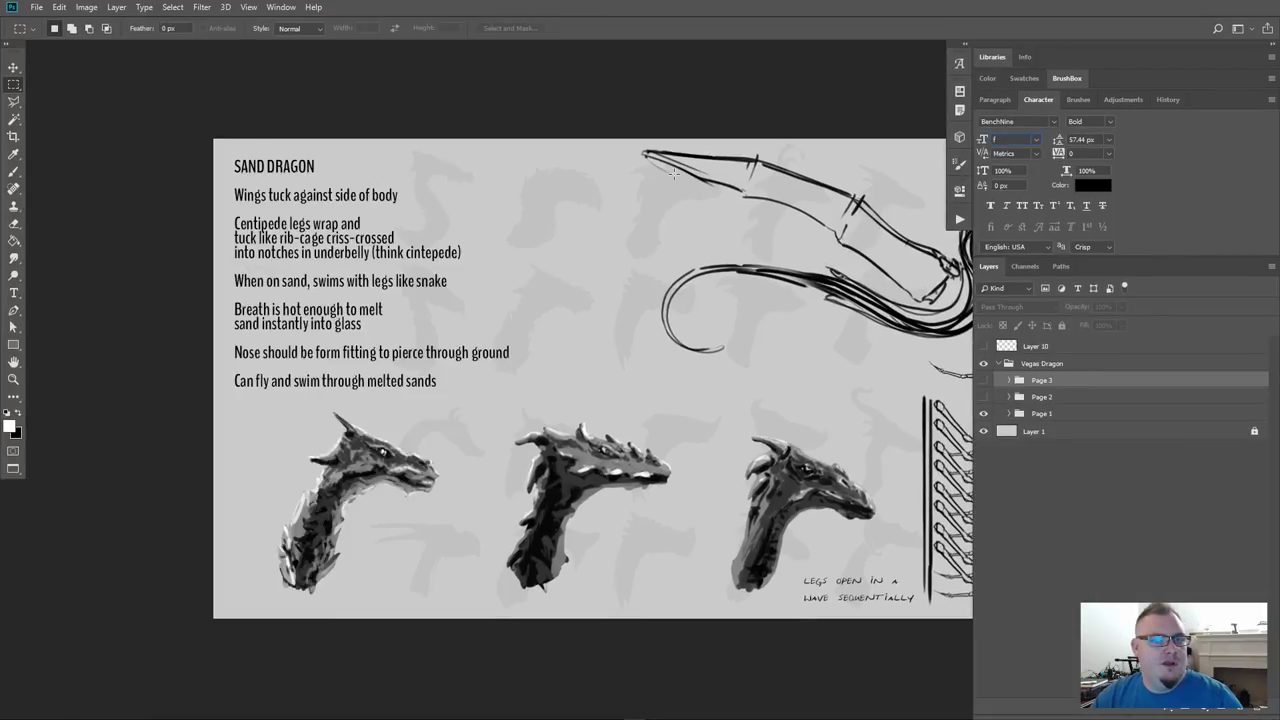
key("f")
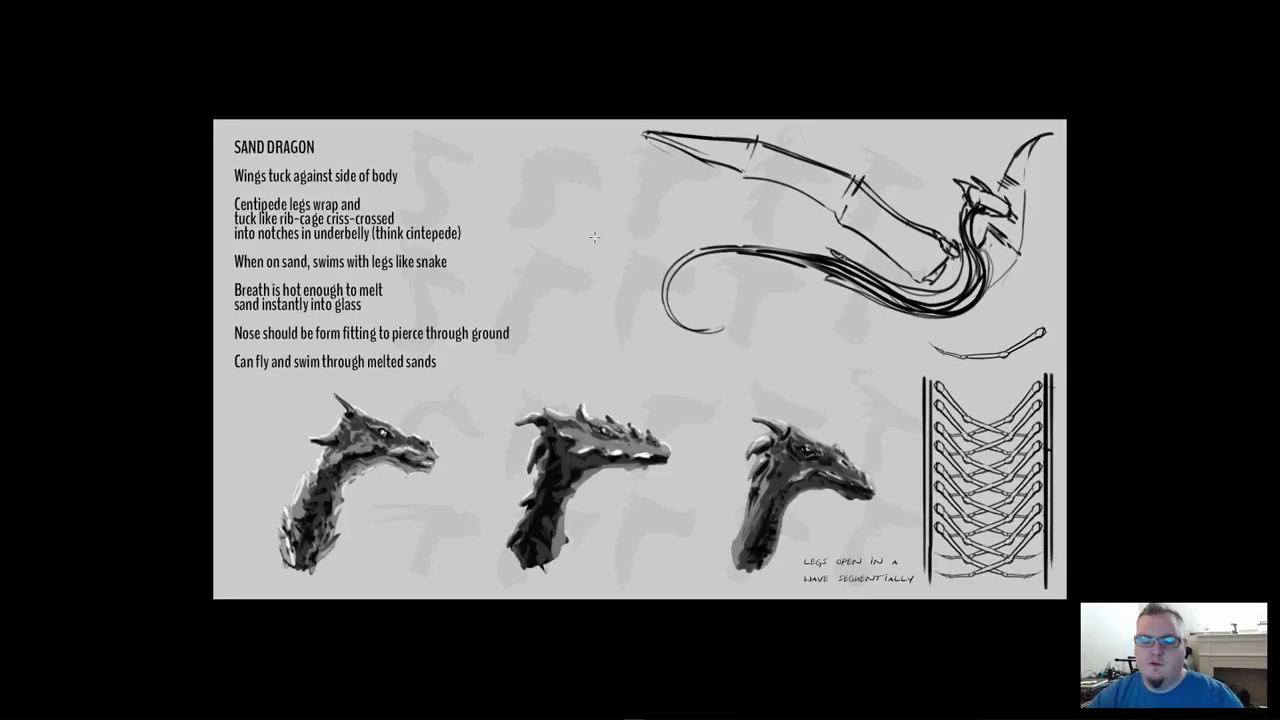
key("ctrl+0")
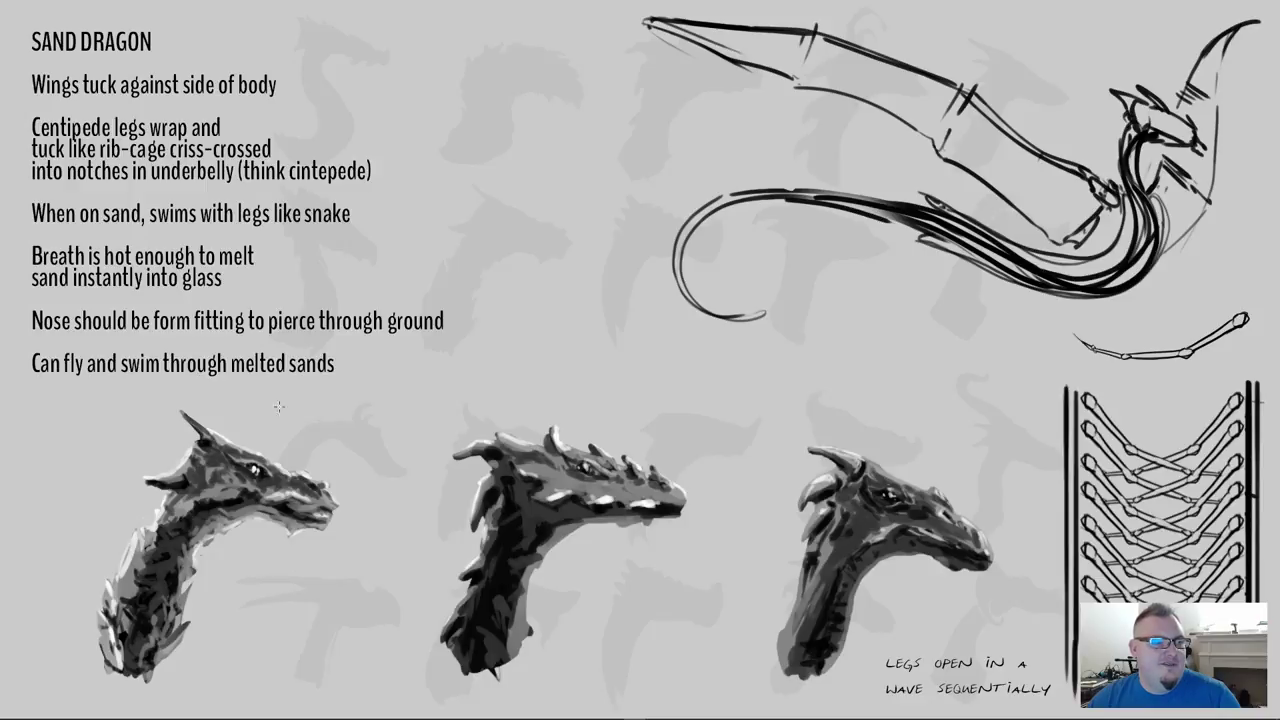
Hide Page 1 and show the Page 2 serpent dragon sketch in full screen
key("f")
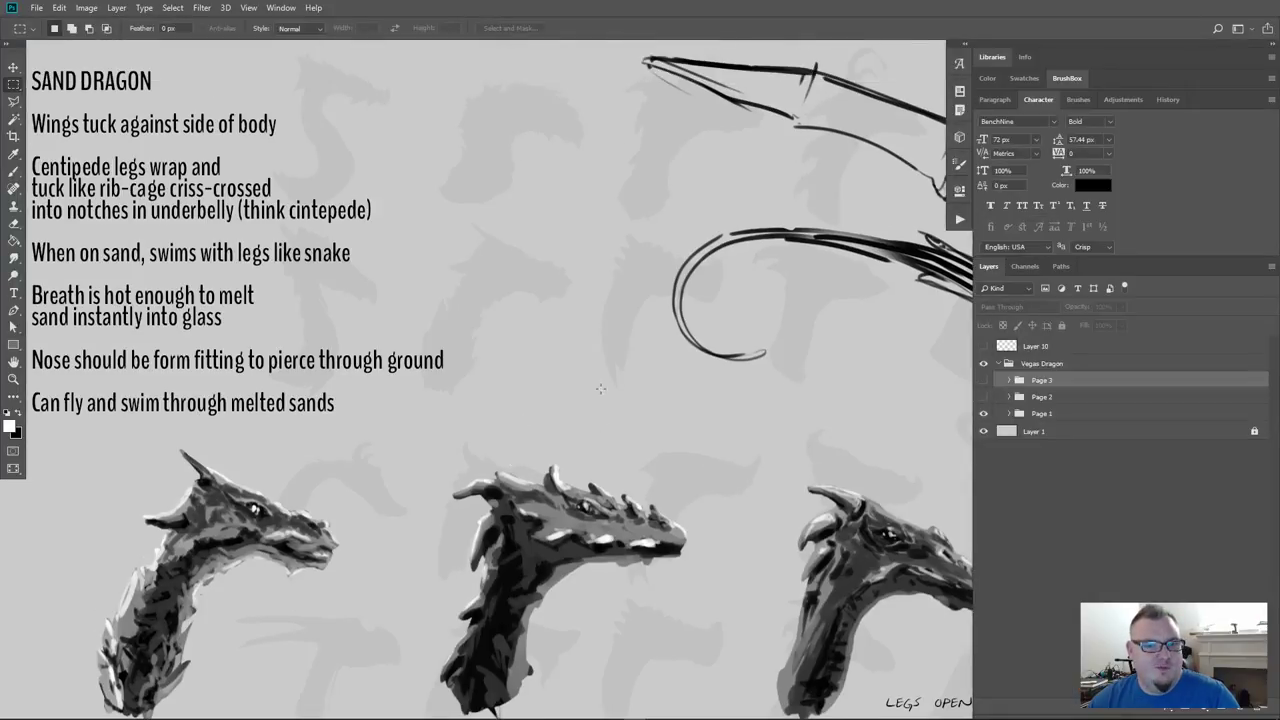
left_click(983, 413)
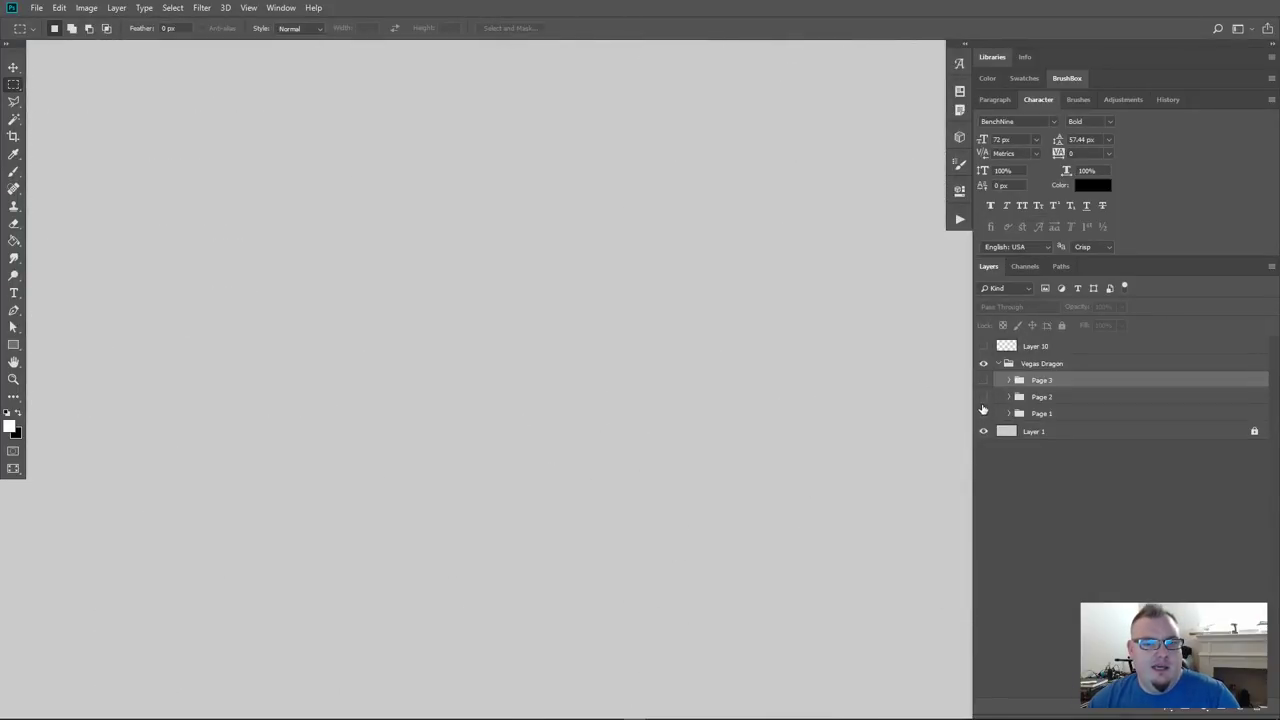
left_click(982, 398)
key("f")
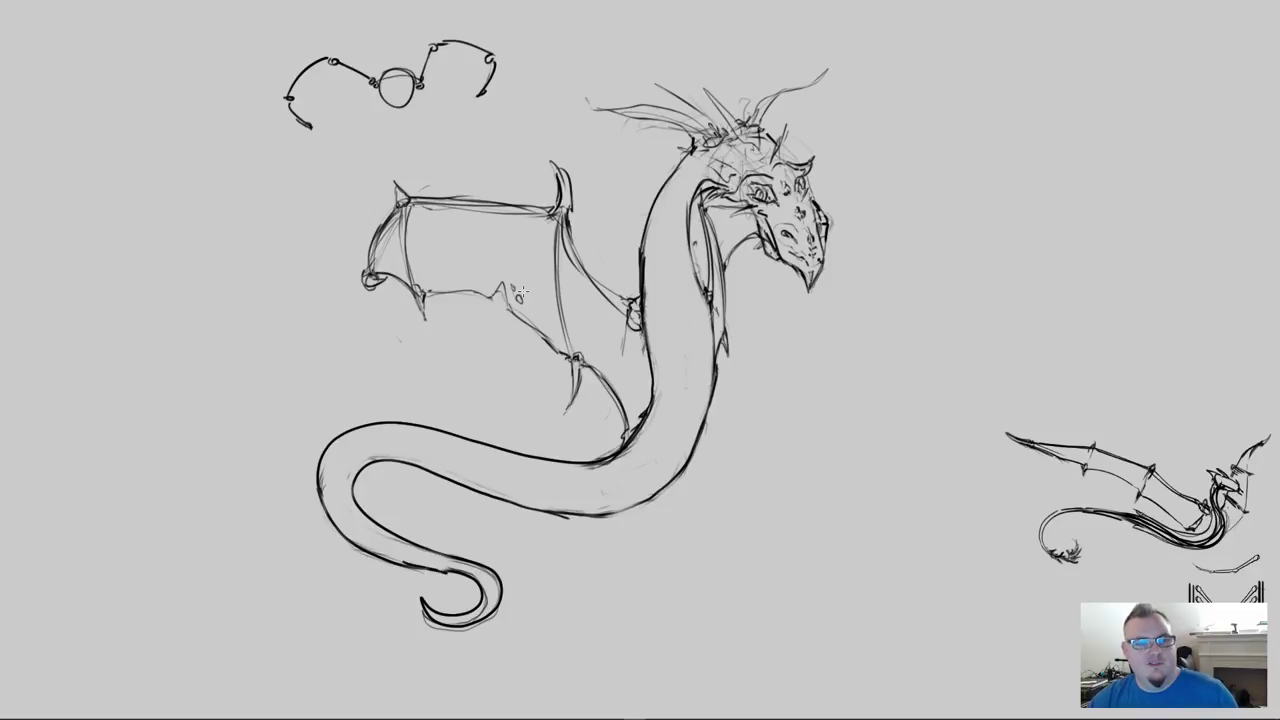
Swap Page 2 for the Page 3 Vegas Desert sheet, then return to Standard Screen Mode
key("shift+f")
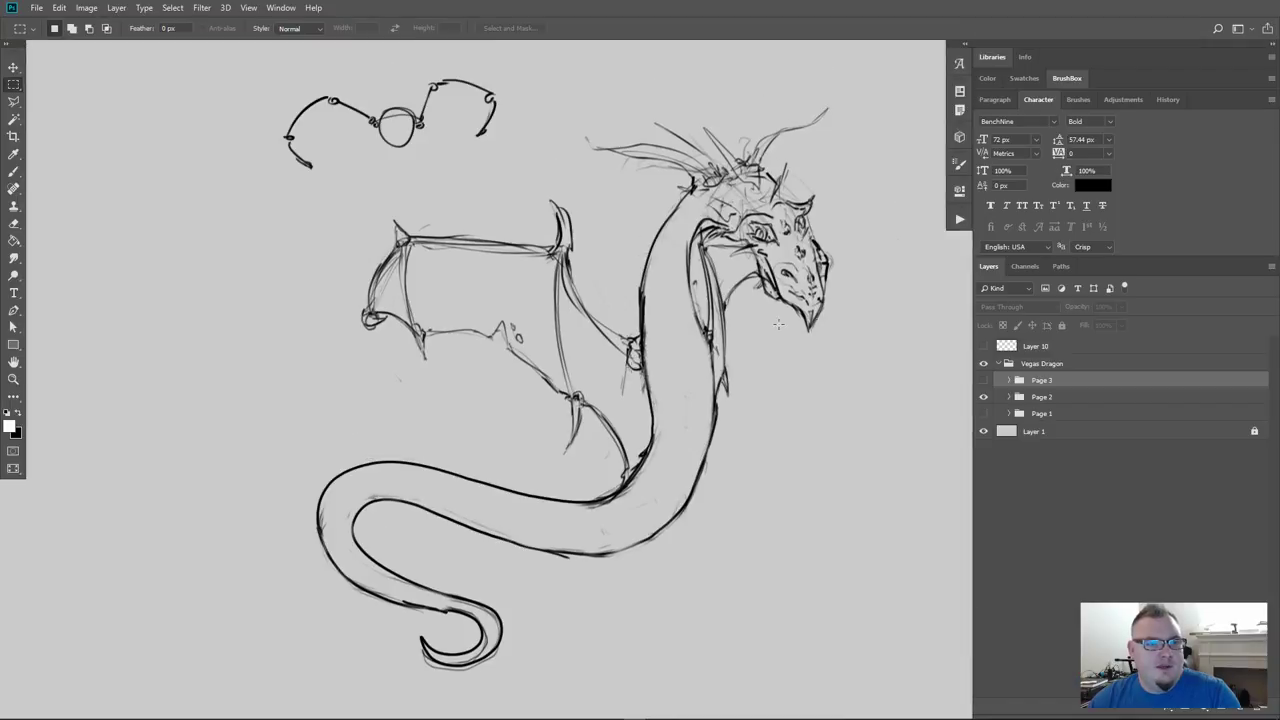
left_click(983, 397)
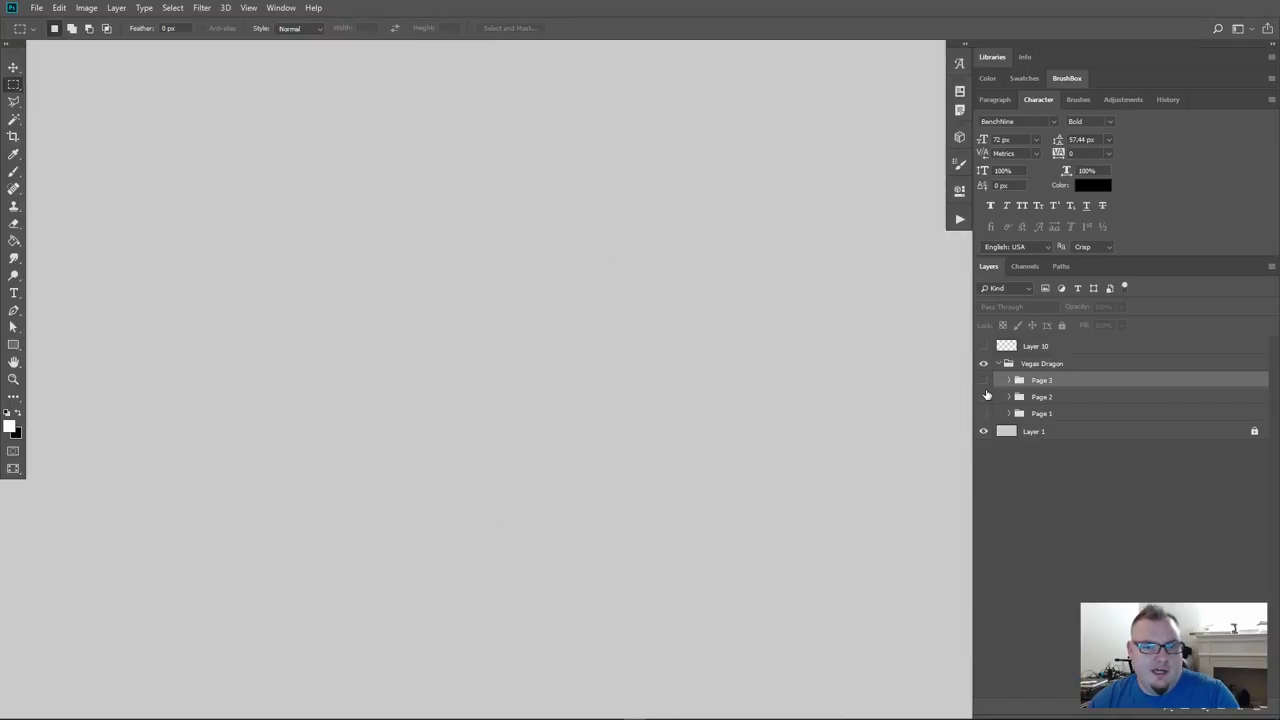
left_click(983, 380)
key("f")
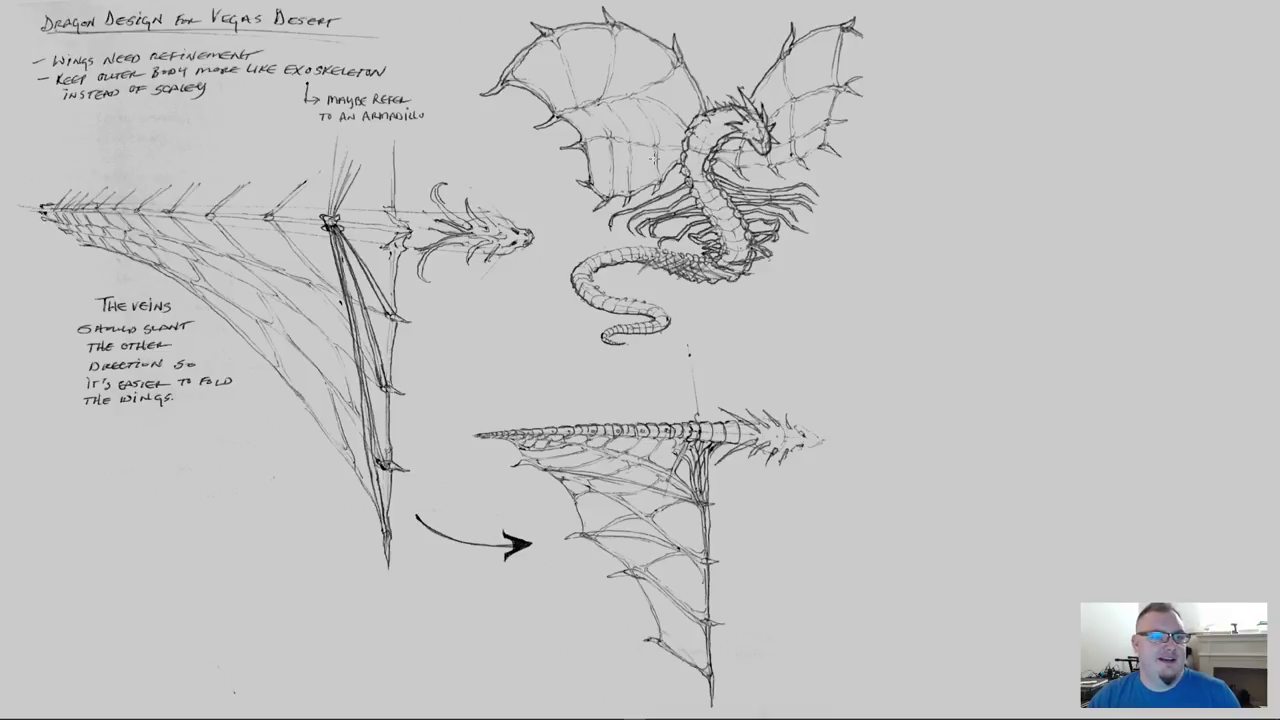
key("f")
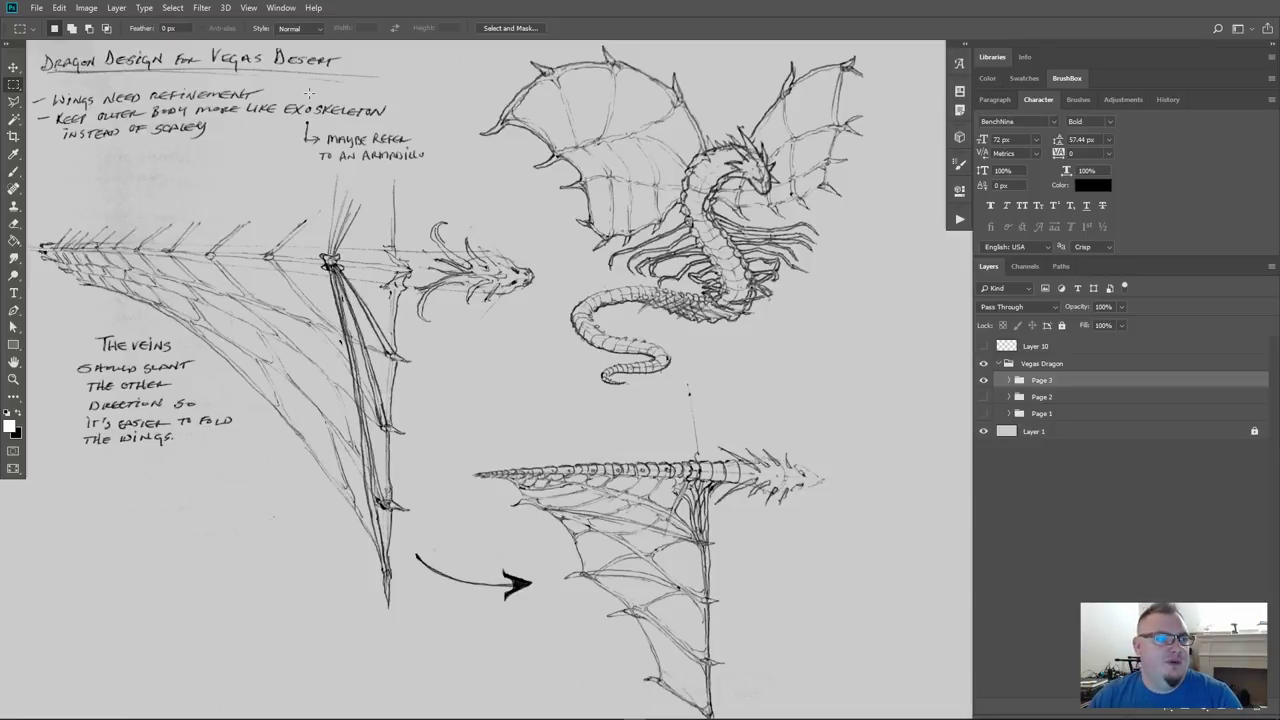
key("f")
key("f")
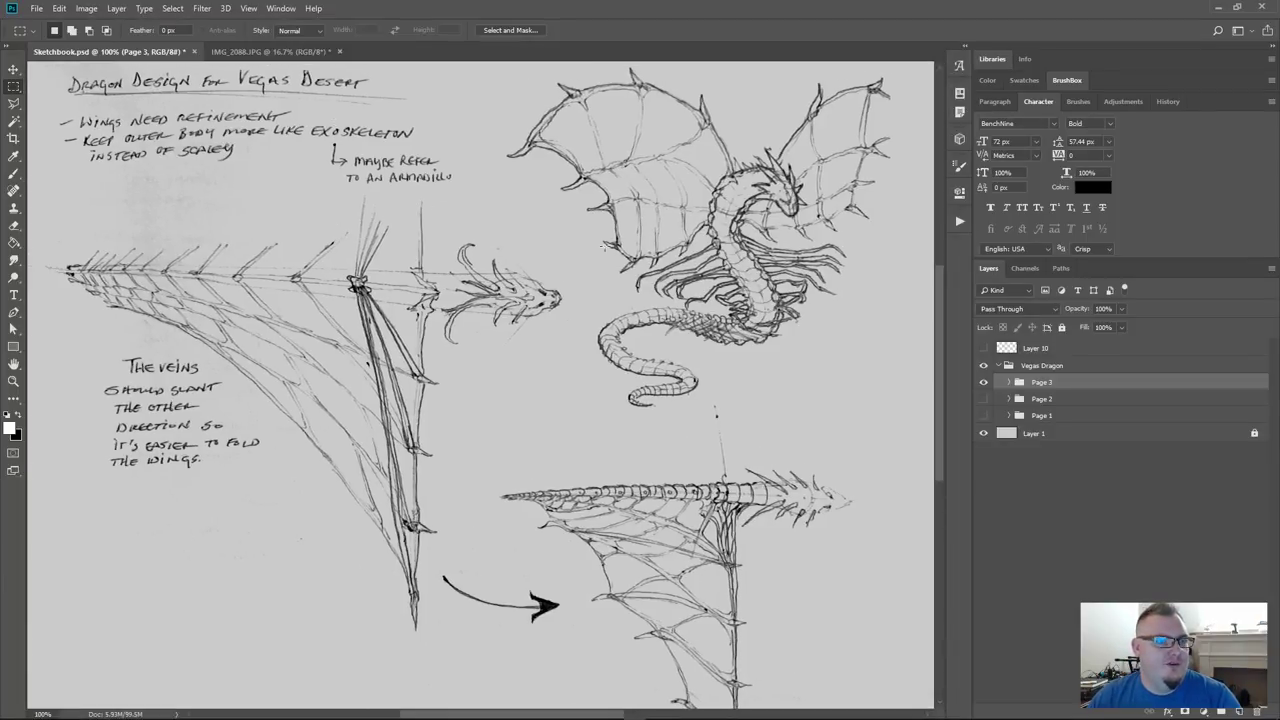
left_click(248, 52)
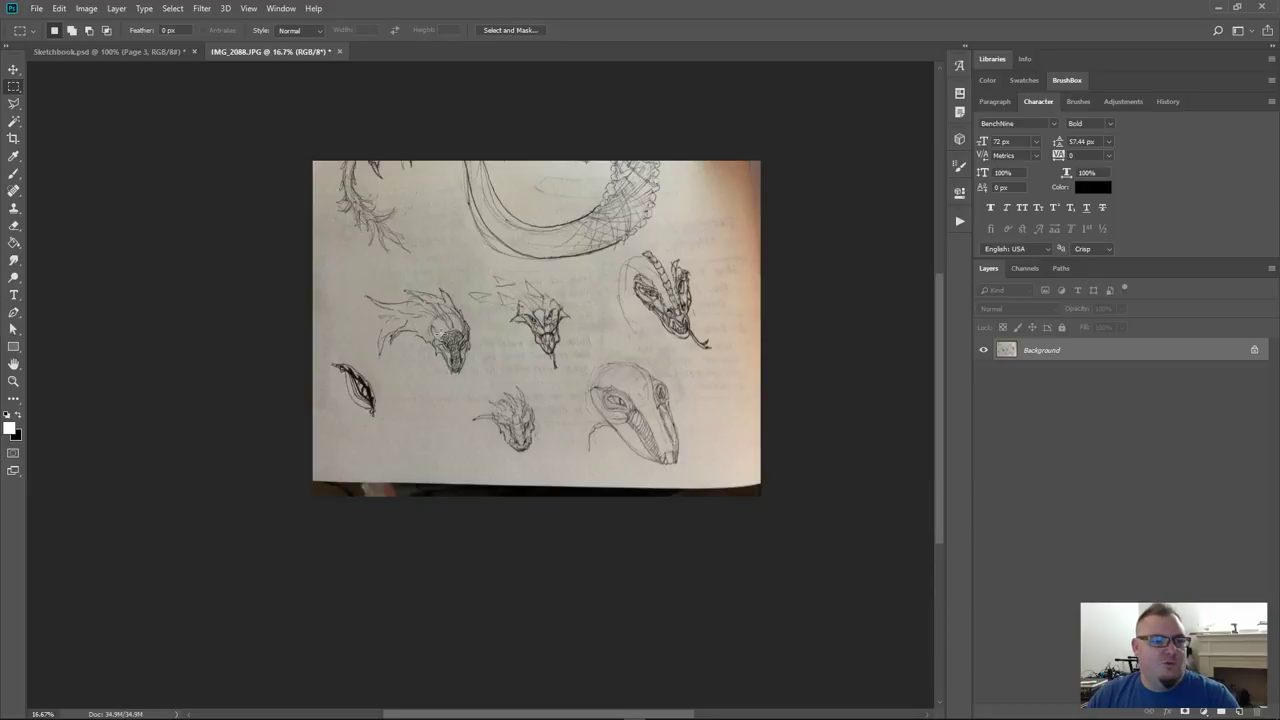
scroll(441, 338, "up", 5)
scroll(441, 338, "down", 3)
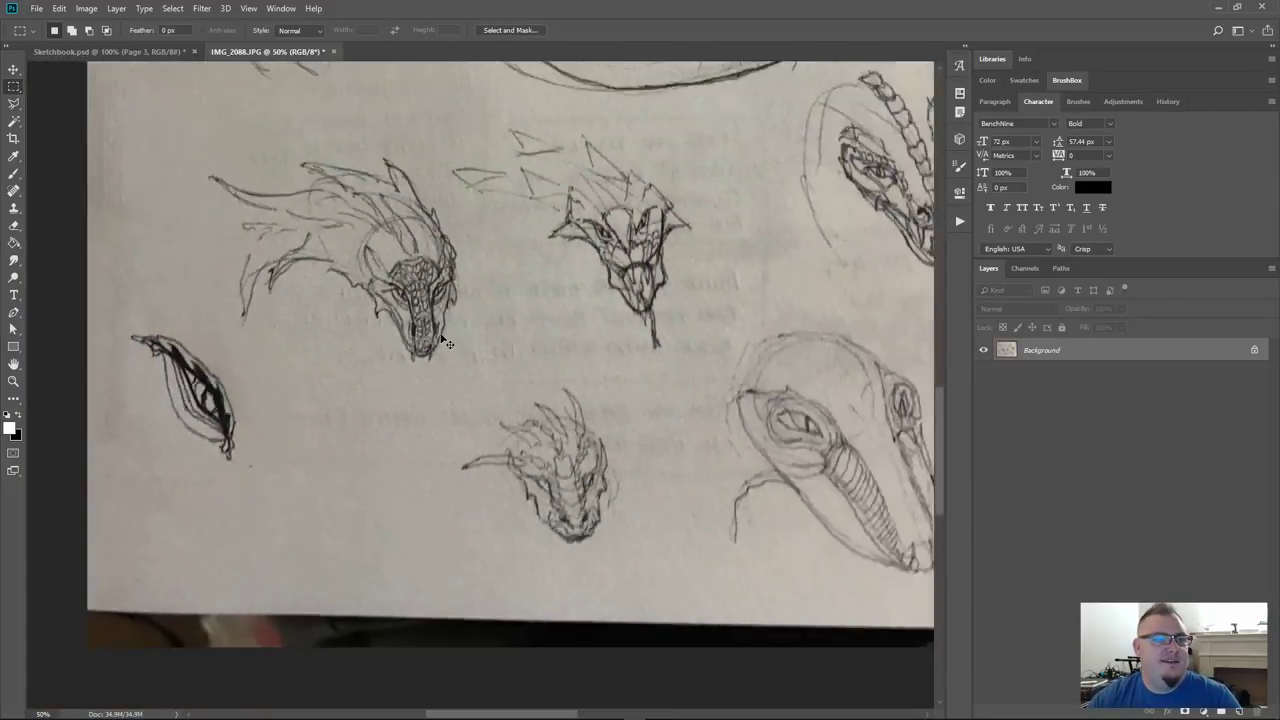
scroll(346, 371, "up", 2)
scroll(391, 371, "down", 2)
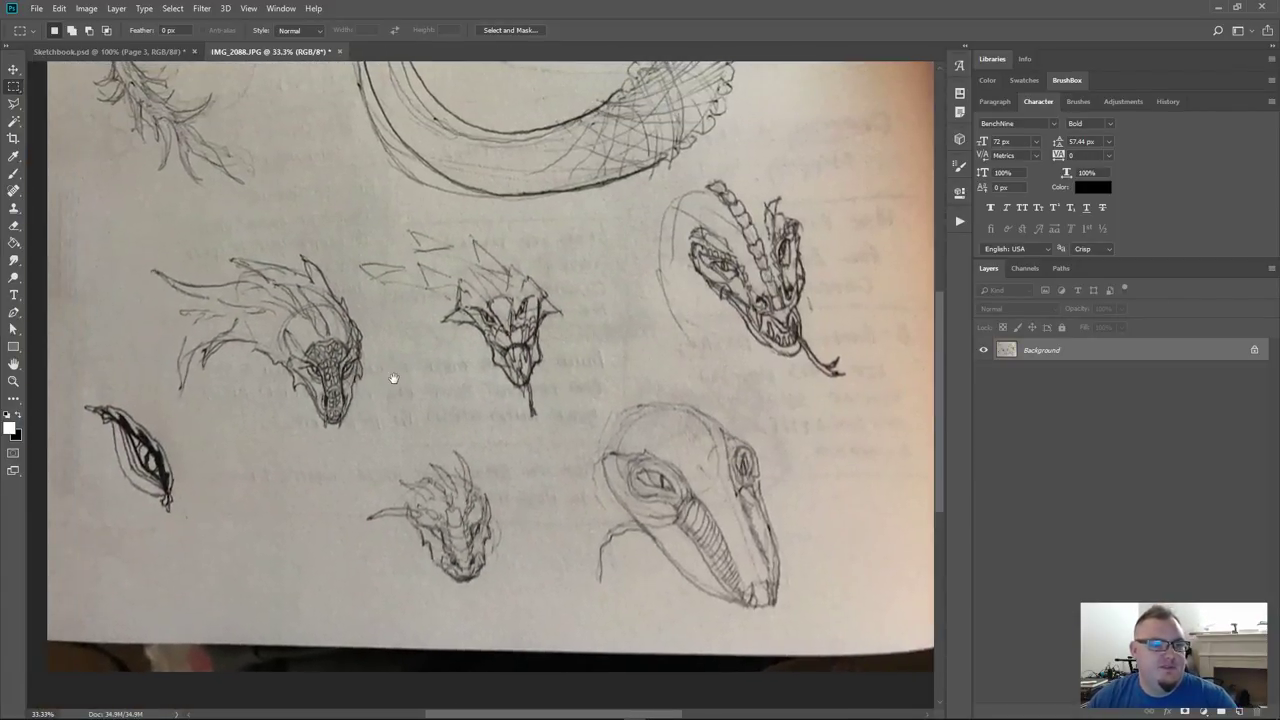
left_click(169, 52)
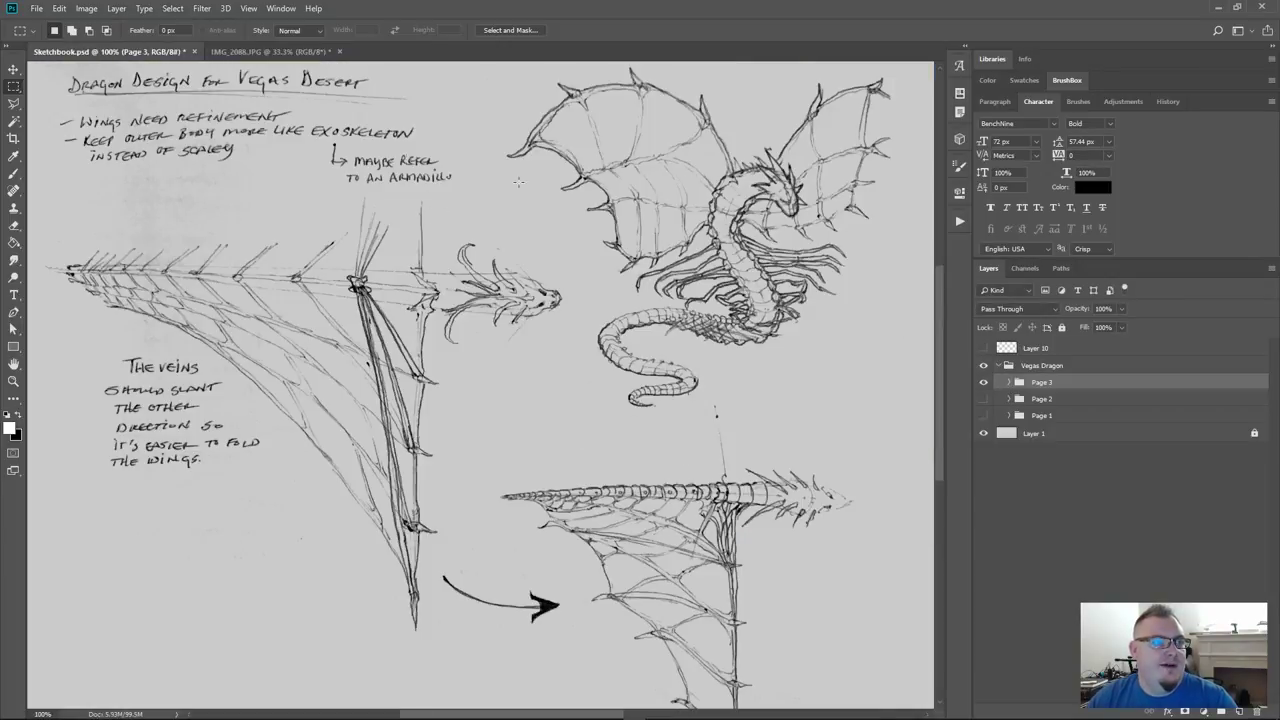
left_click(270, 51)
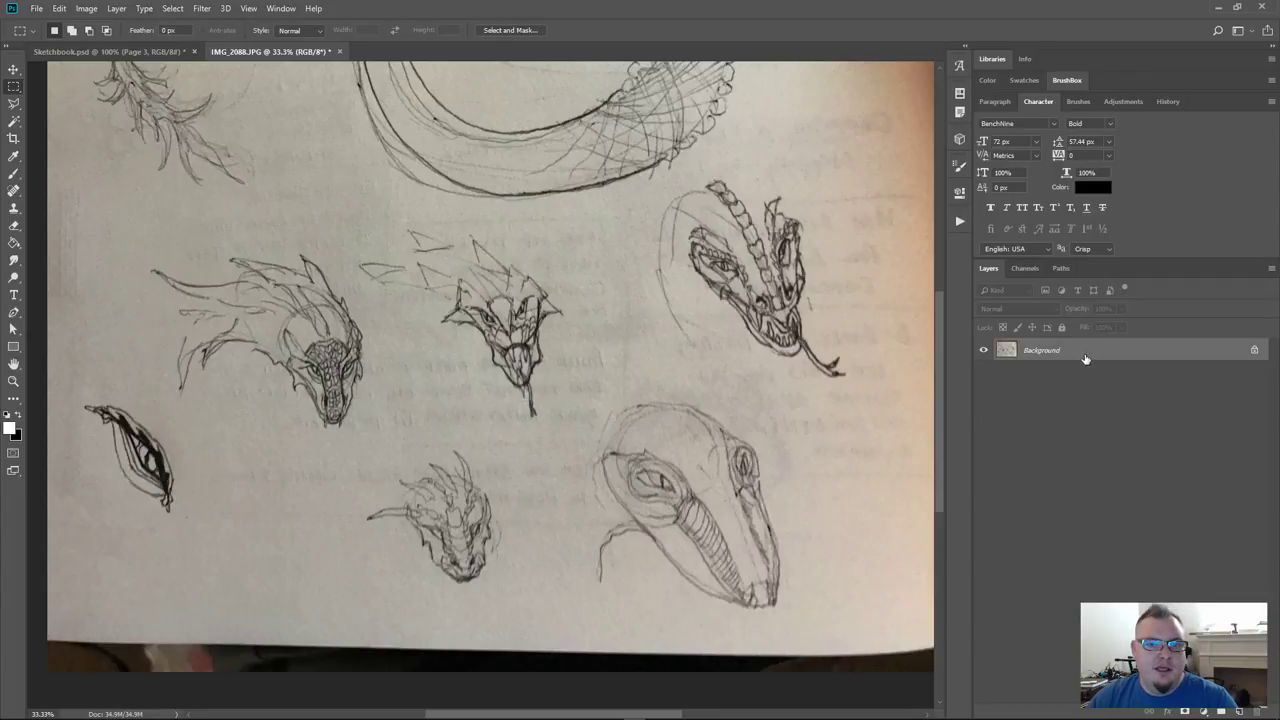
Convert the locked Background into Layer 0 and restore the Photoshop window
double_click(1030, 347)
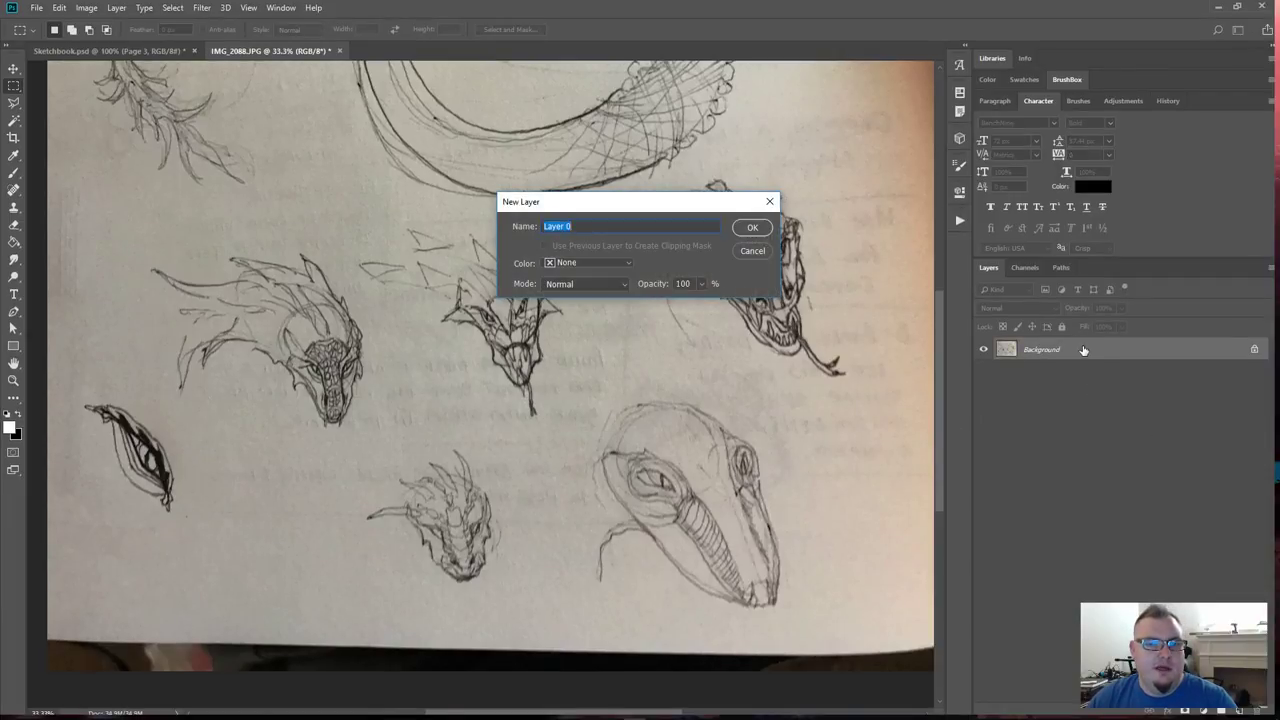
left_click(752, 227)
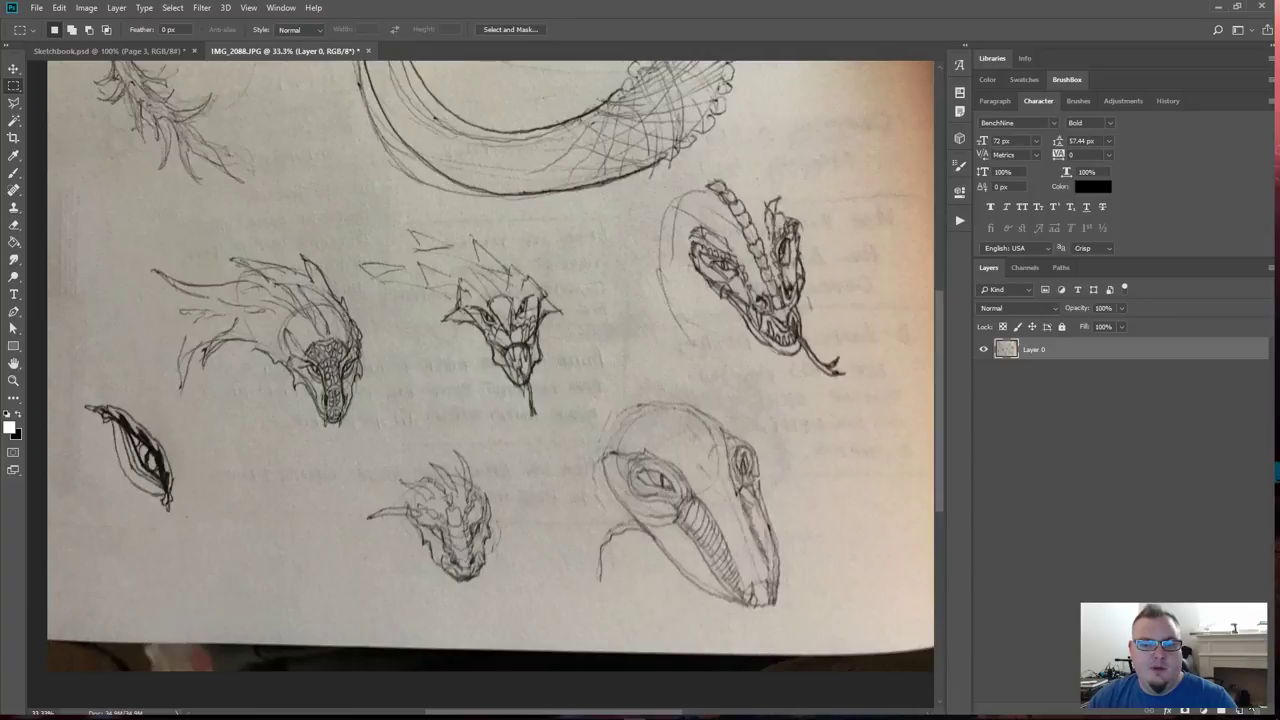
left_click(1237, 6)
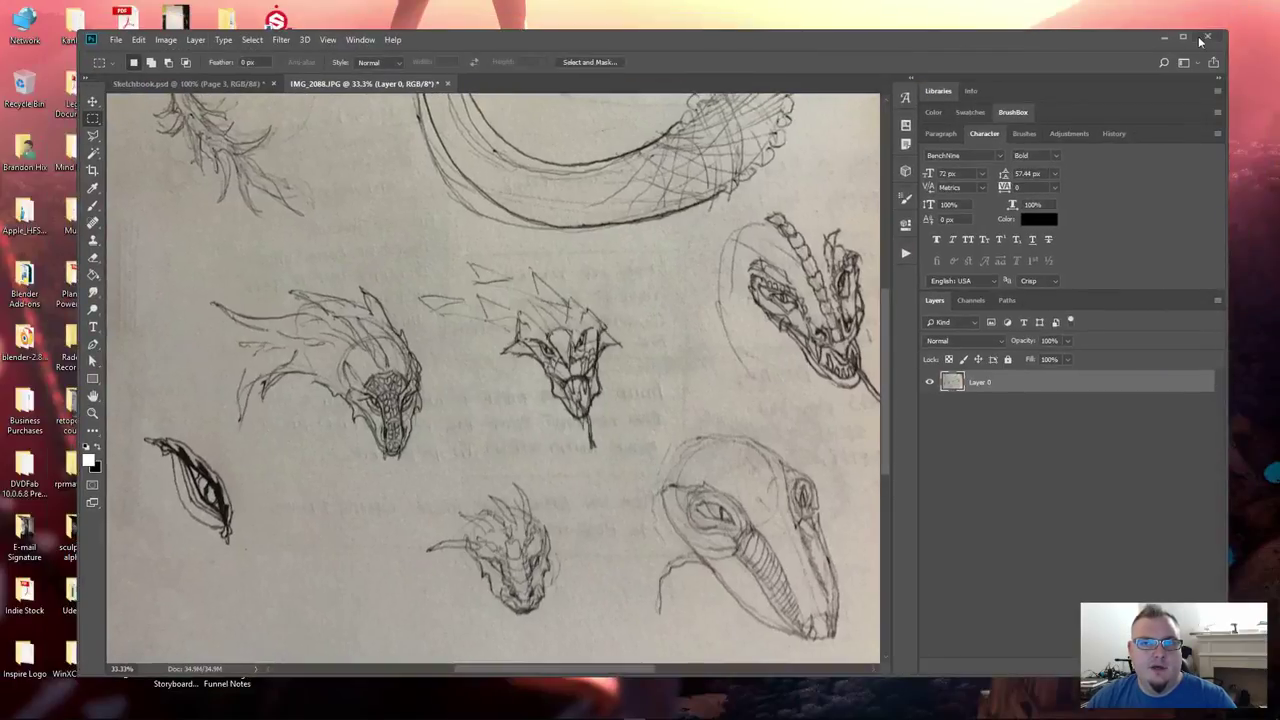
left_click(1188, 36)
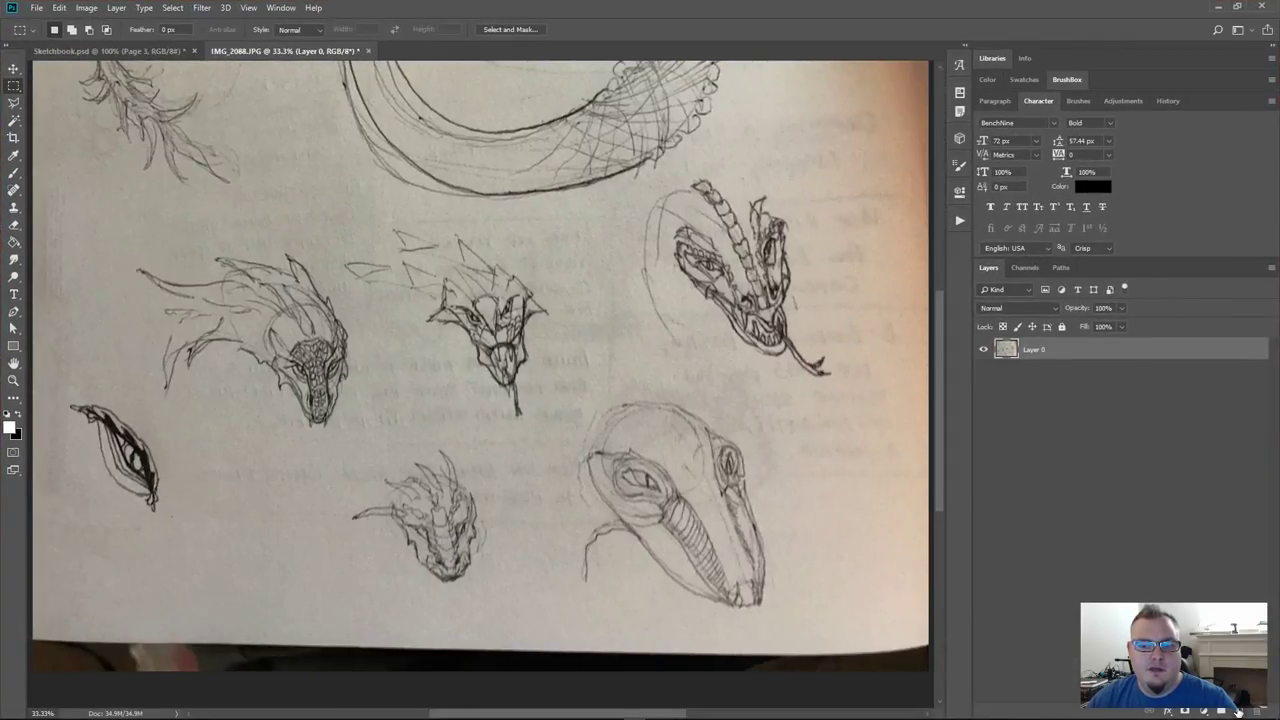
Add a new Layer 1 filled with white and place it below Layer 0
key("ctrl+shift+alt+n")
key("g")
left_click(430, 344)
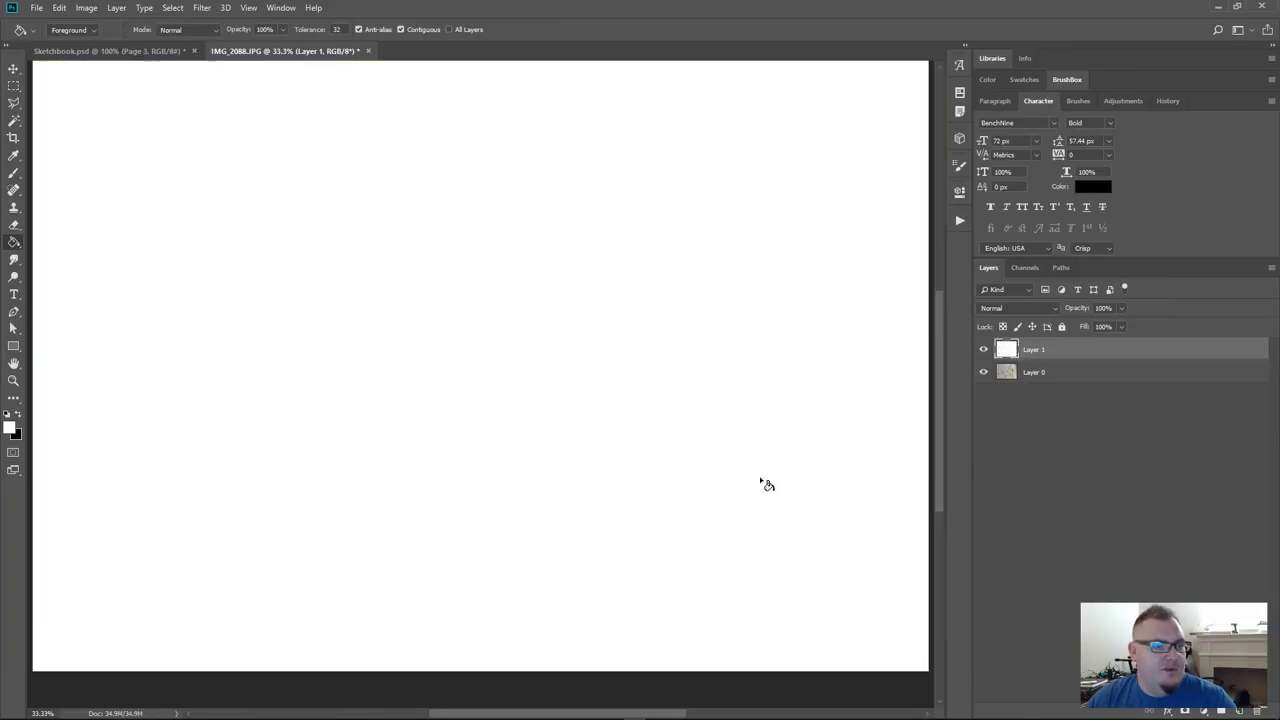
left_click_drag(1037, 355, 1068, 460)
left_click(1060, 349)
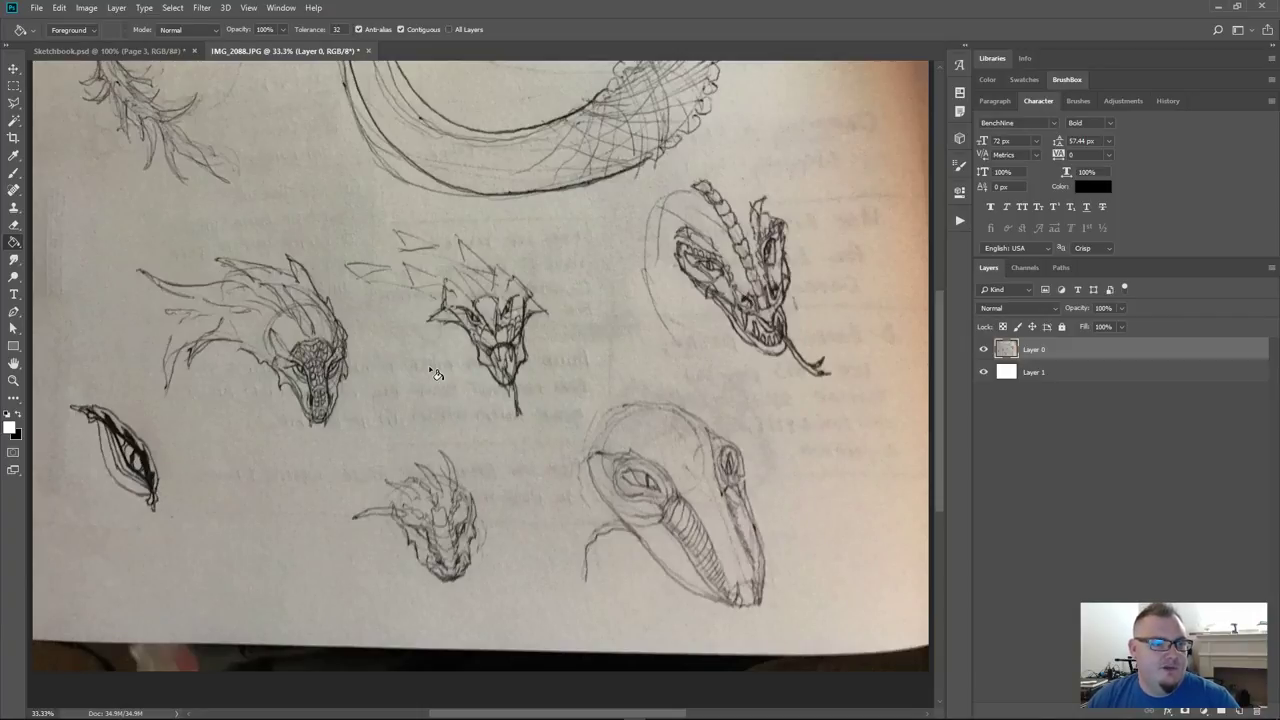
double_click(1100, 350)
left_click(1201, 316)
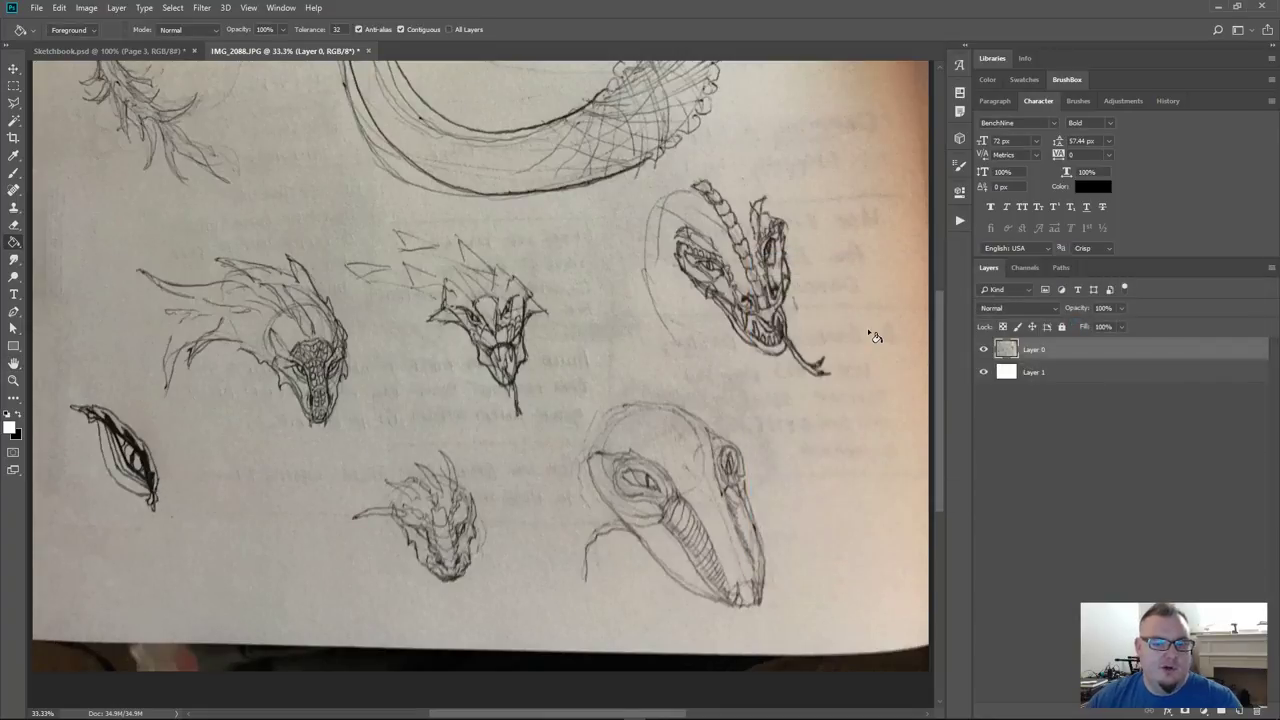
Open Levels and pull the white input point down to brighten the paper
key("ctrl+l")
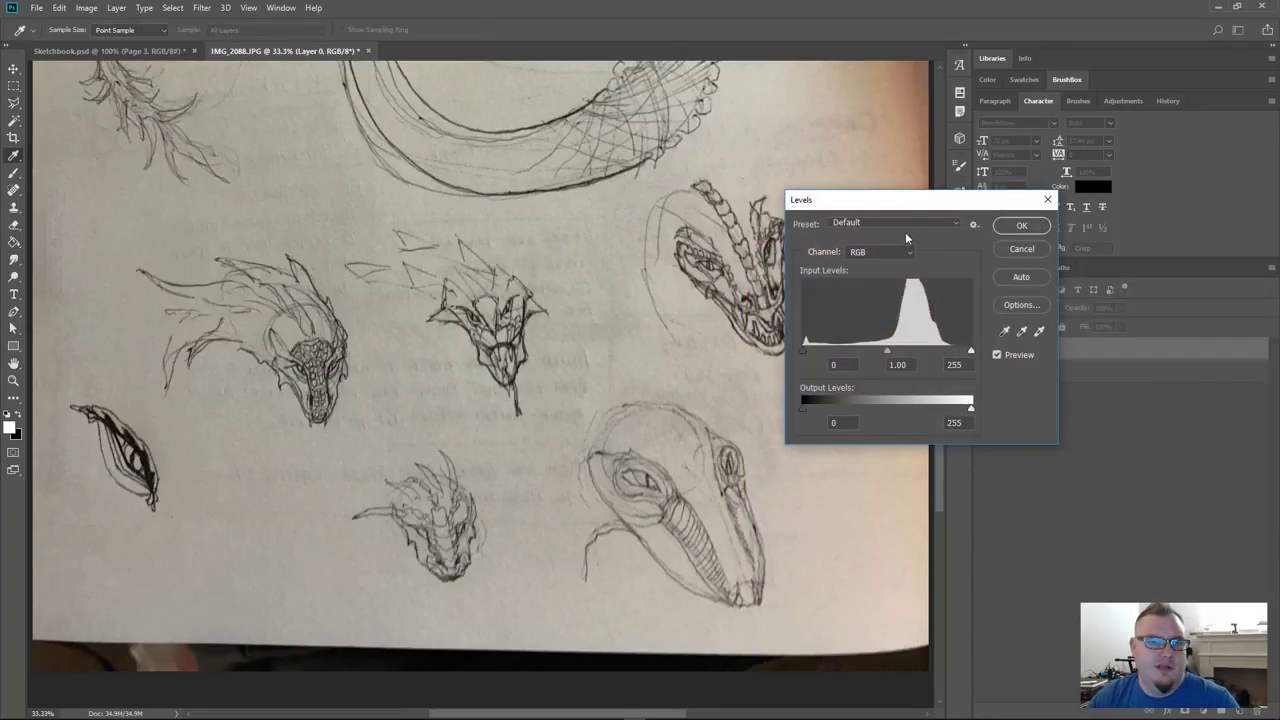
left_click_drag(907, 212, 972, 225)
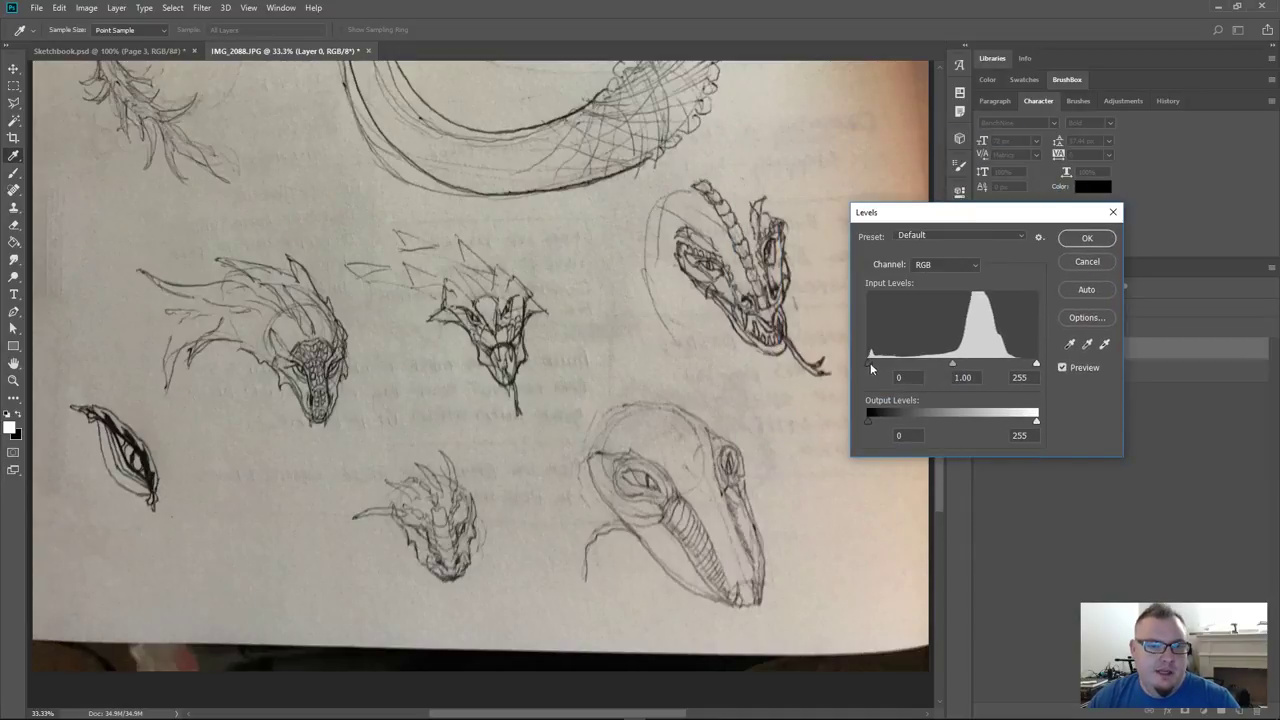
left_click_drag(1035, 365, 988, 366)
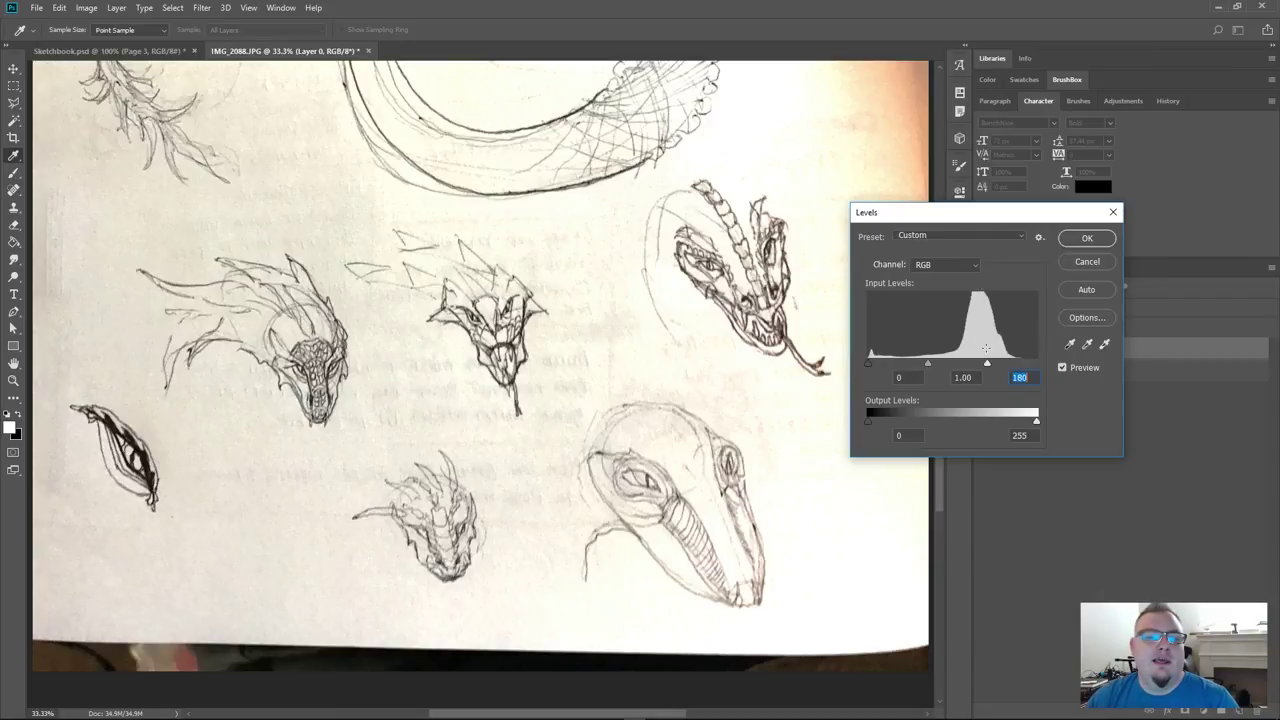
left_click_drag(988, 364, 980, 365)
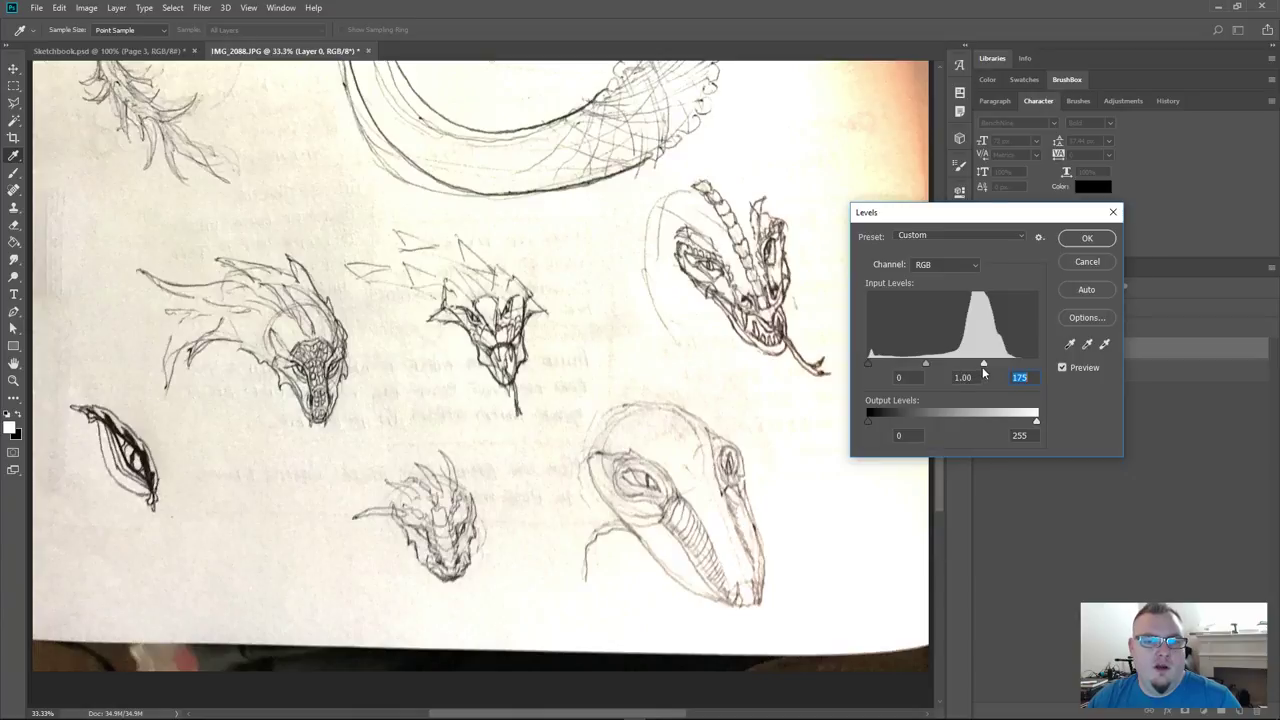
key("shift+Down")
key("shift+Down")
key("shift+Down")
key("shift+Down")
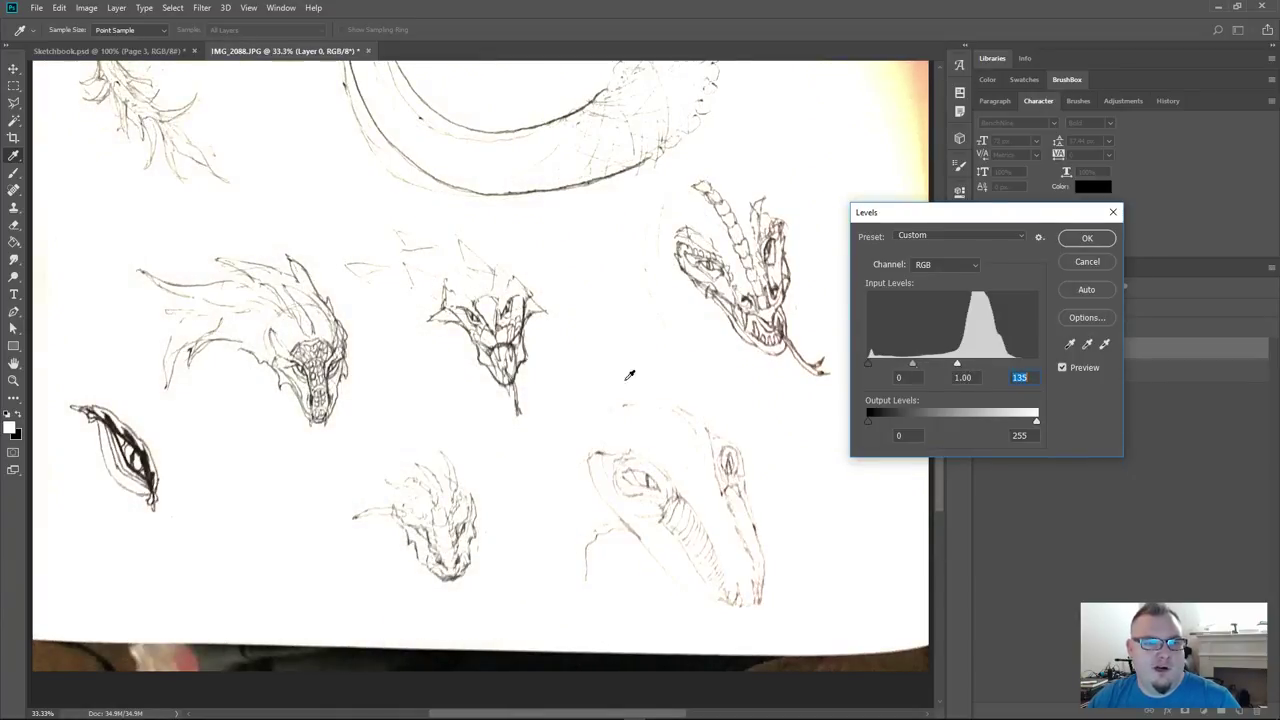
left_click_drag(955, 366, 989, 366)
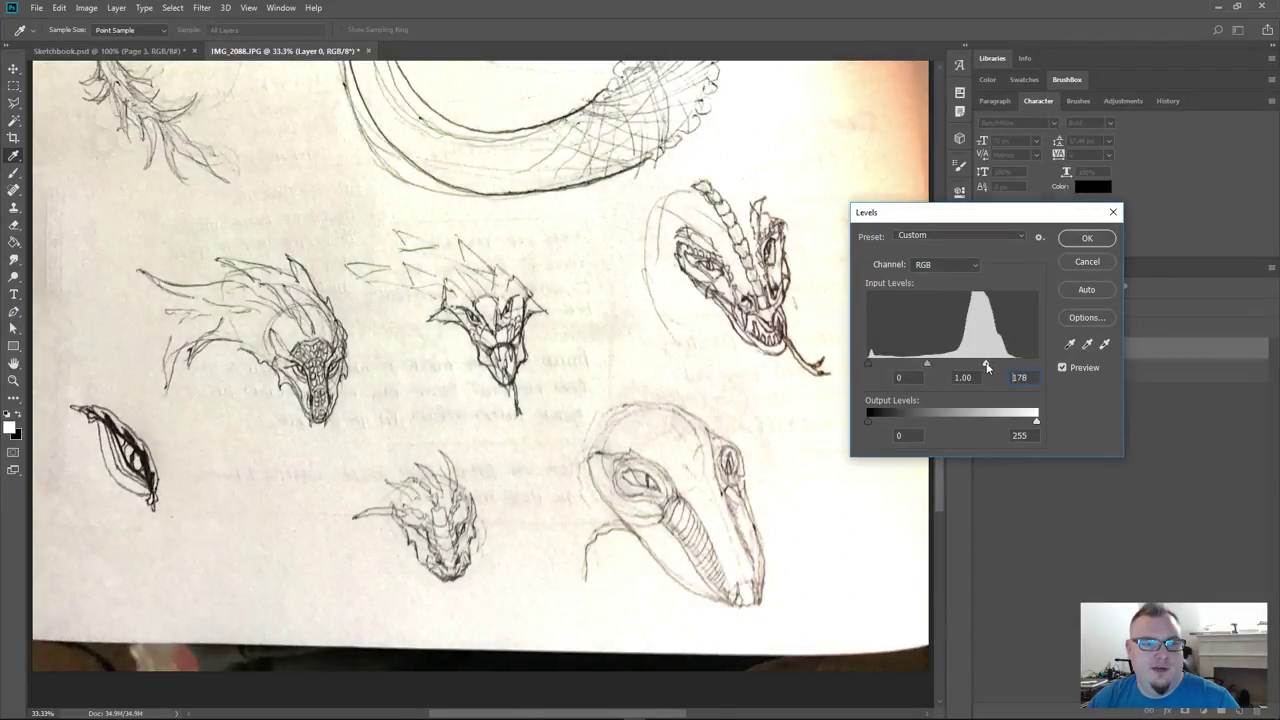
key("Down")
key("Down")
key("Down")
key("Down")
key("Down")
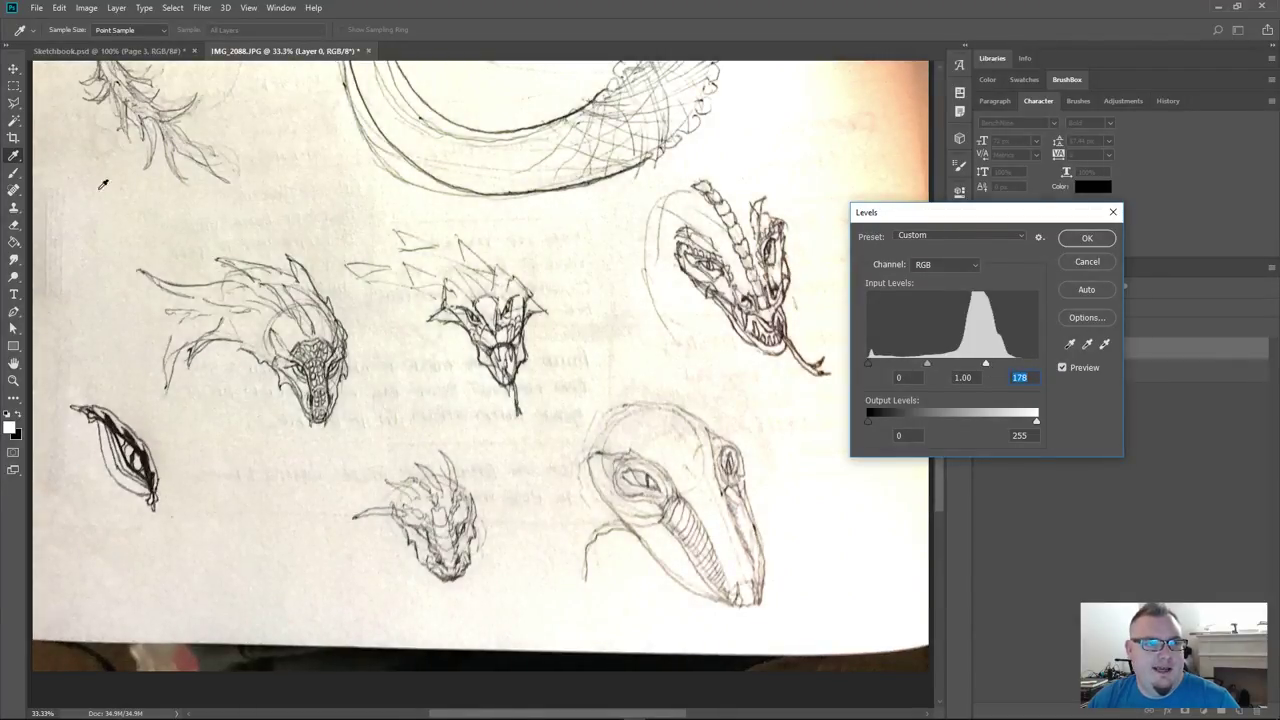
Set black input 31, gamma 1.54 and white 187, then apply the Levels
left_click_drag(868, 365, 895, 365)
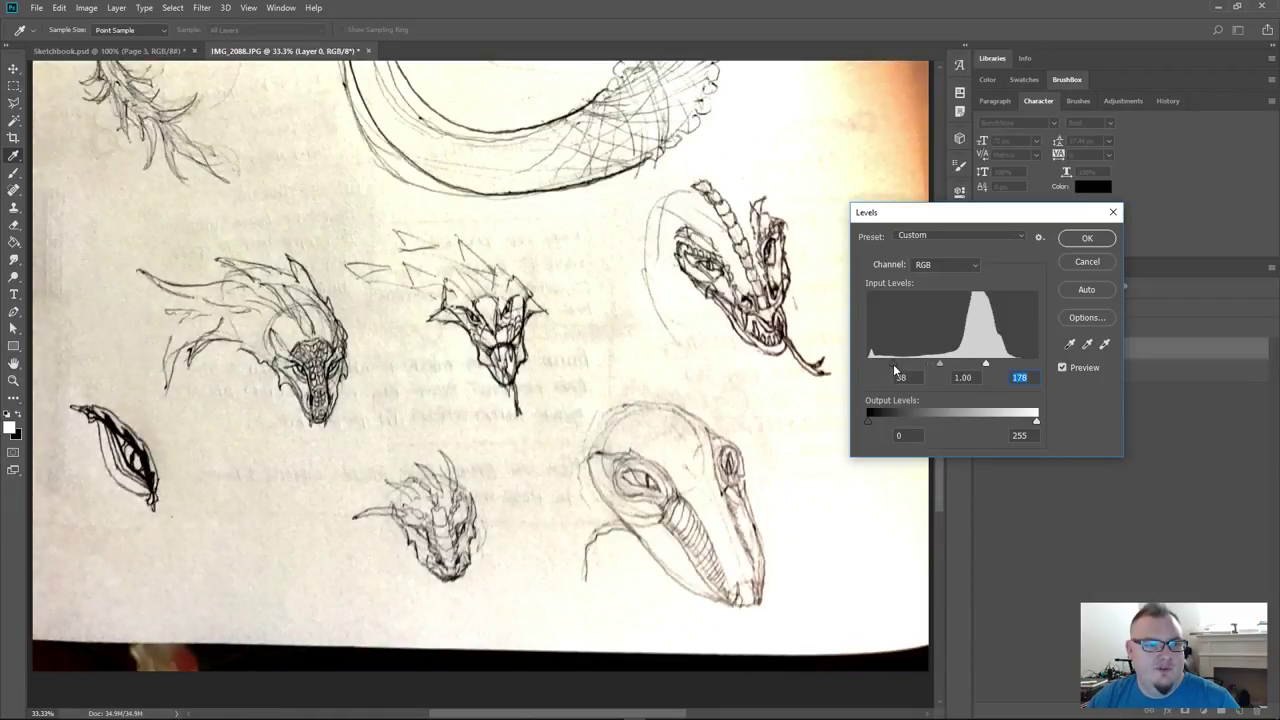
left_click(899, 376)
key("Down")
key("Down")
key("Down")
key("Down")
key("Down")
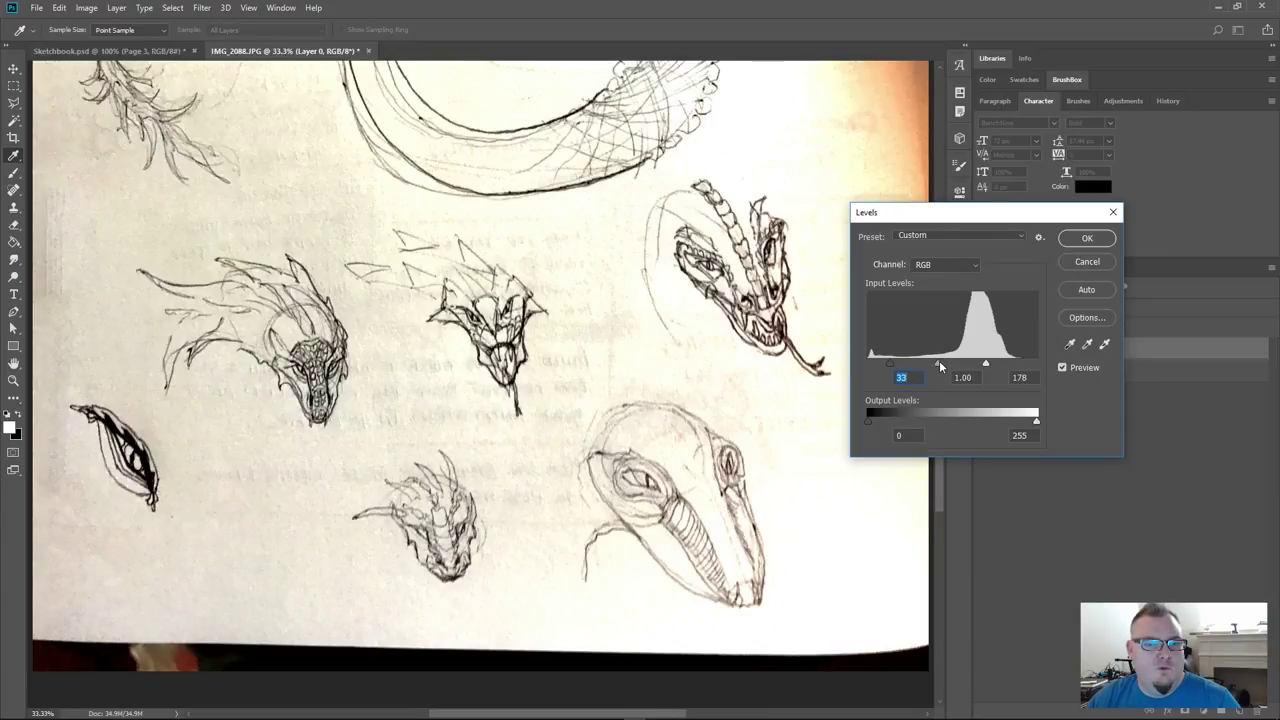
mouse_move(940, 368)
left_mouse_down()
mouse_move(926, 366)
mouse_move(952, 370)
mouse_move(920, 370)
left_mouse_up()
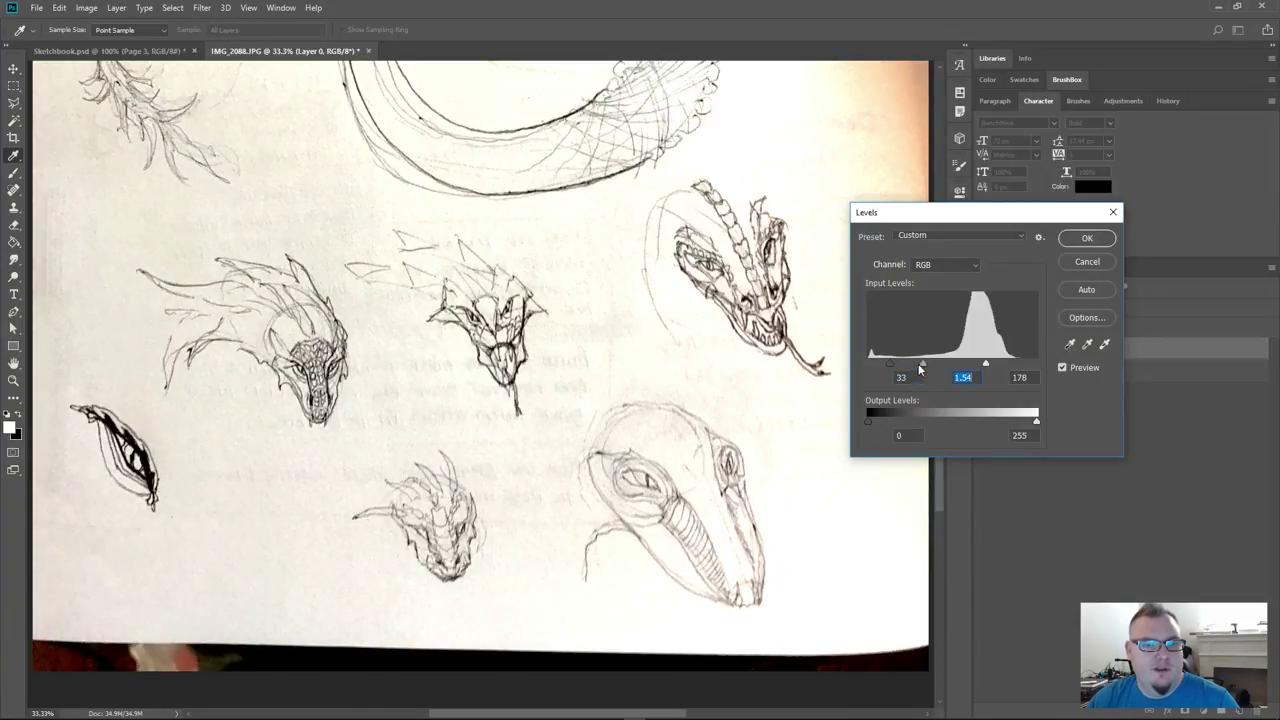
left_click(888, 363)
mouse_move(1038, 421)
left_mouse_down()
mouse_move(980, 420)
mouse_move(1086, 423)
left_mouse_up()
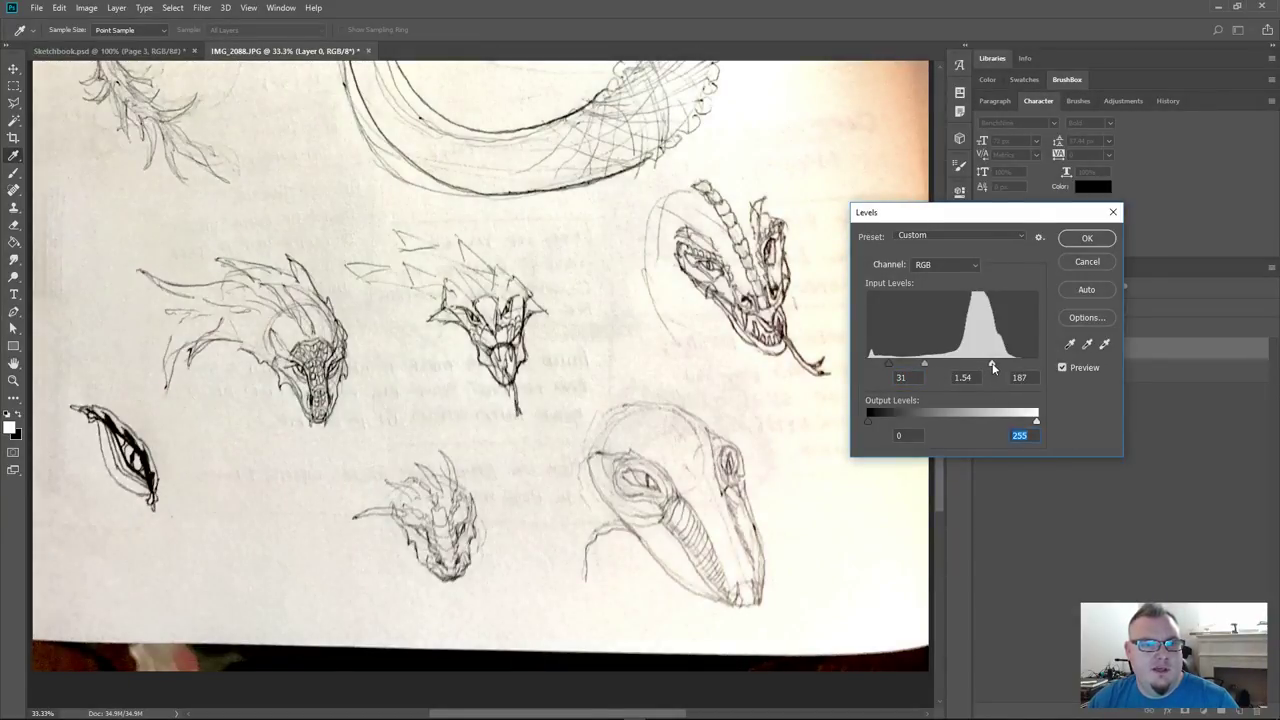
left_click(1085, 238)
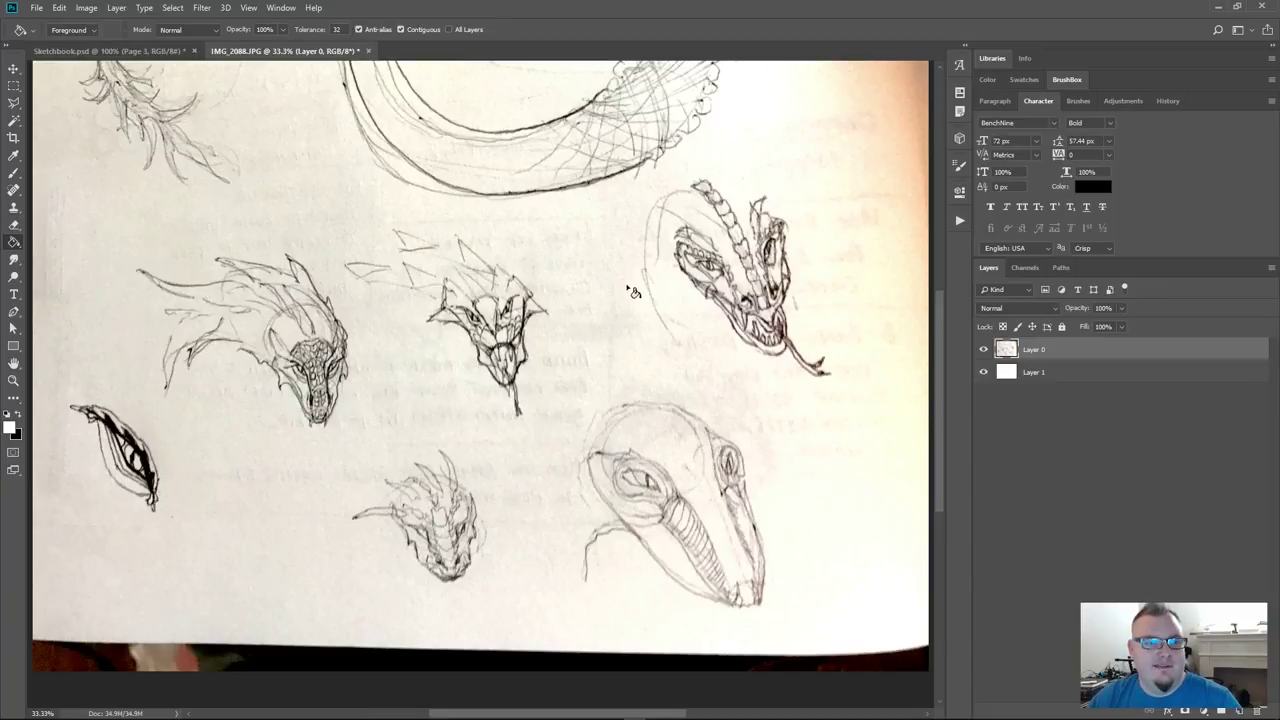
In Layer 0's Blending Options, drag the This Layer white handle left to drop the paper
double_click(1112, 350)
left_click_drag(952, 263, 924, 271)
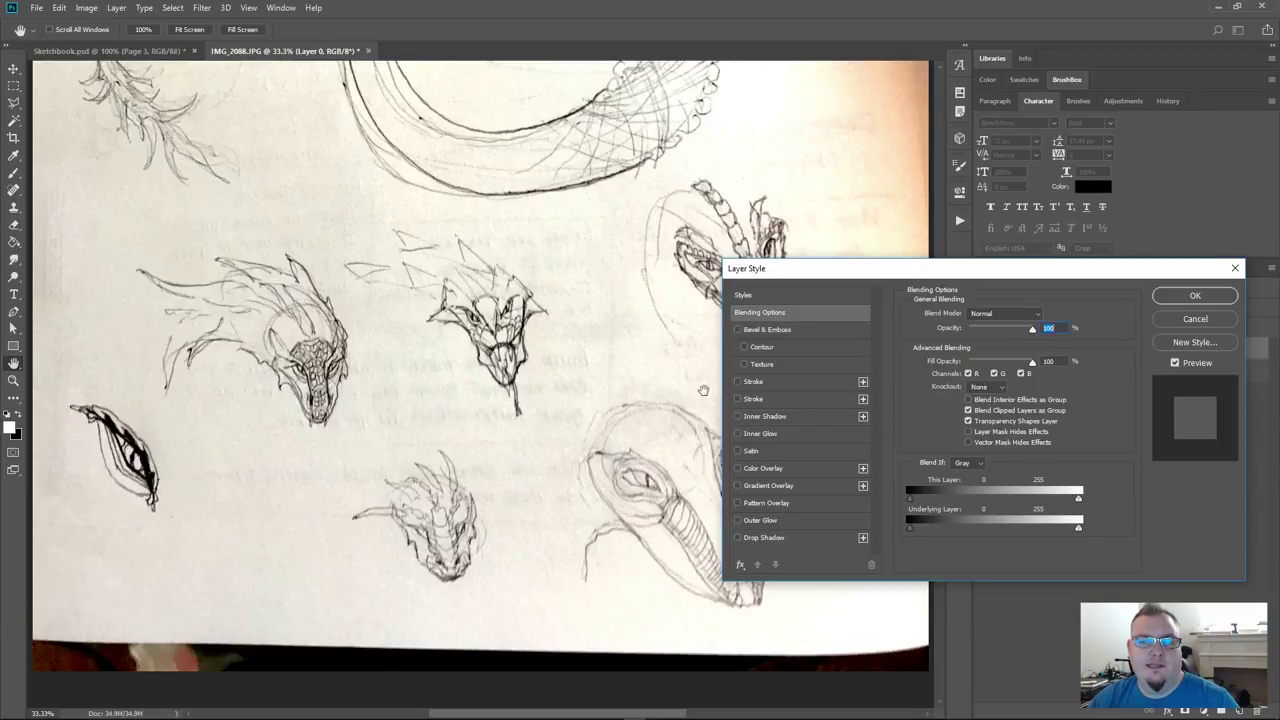
left_click_drag(1078, 498, 1060, 500)
left_click_drag(953, 268, 387, 344)
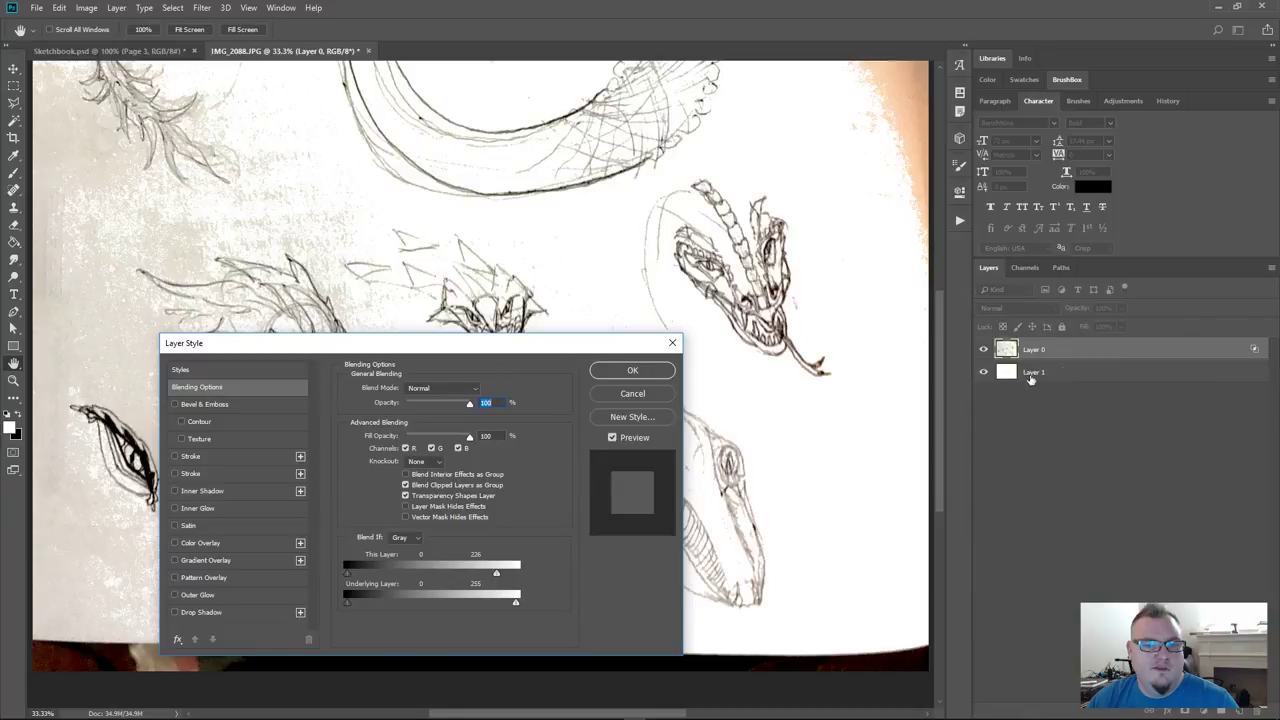
left_click_drag(484, 348, 1079, 260)
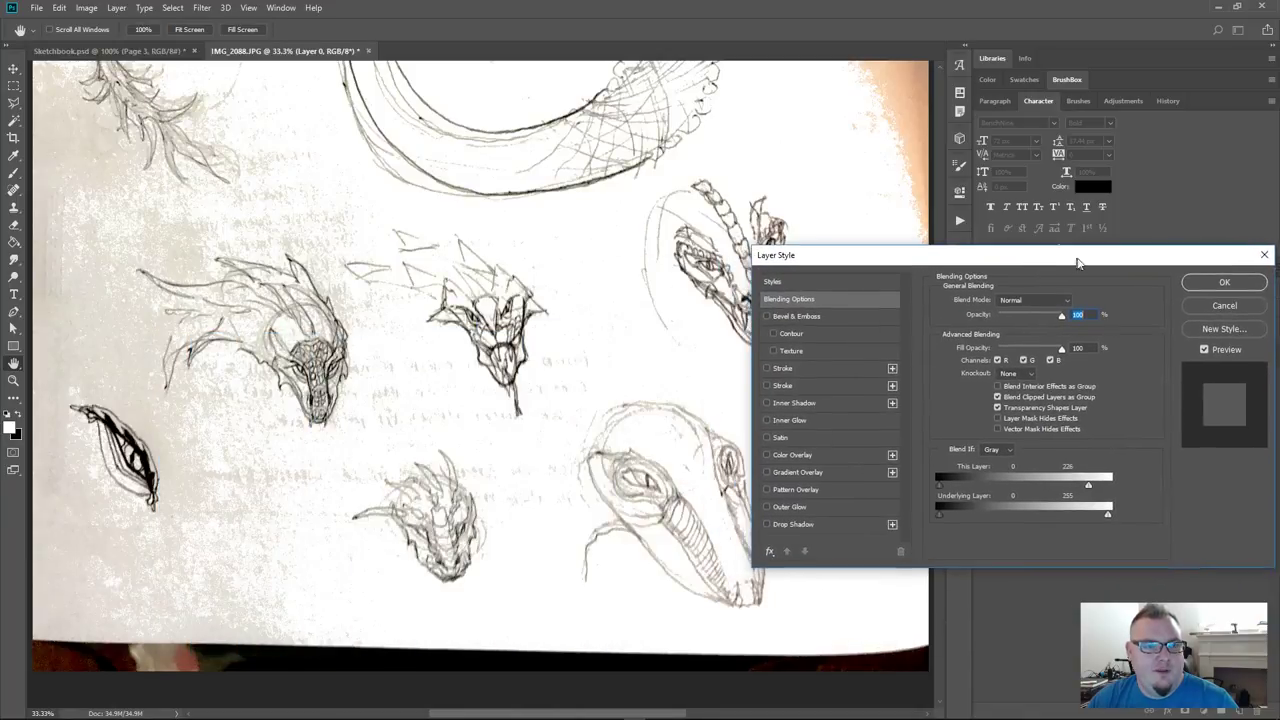
left_click_drag(1091, 483, 1080, 484)
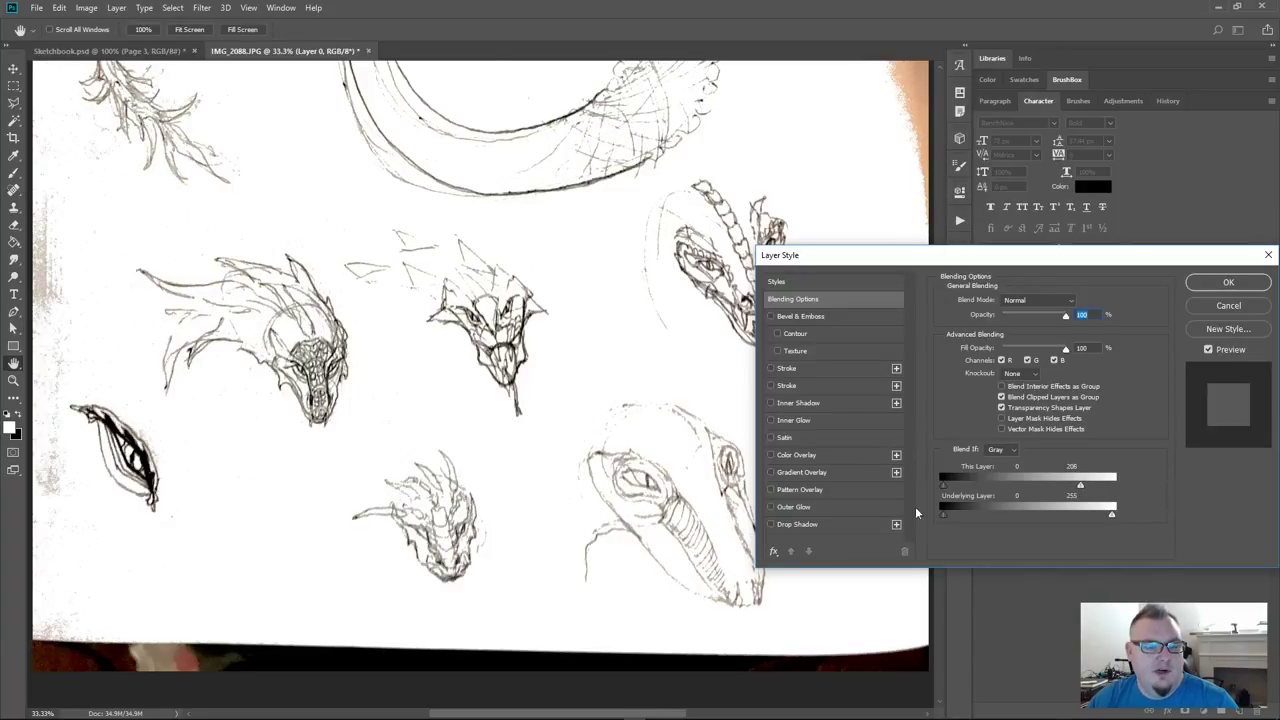
left_click_drag(1080, 484, 1095, 488)
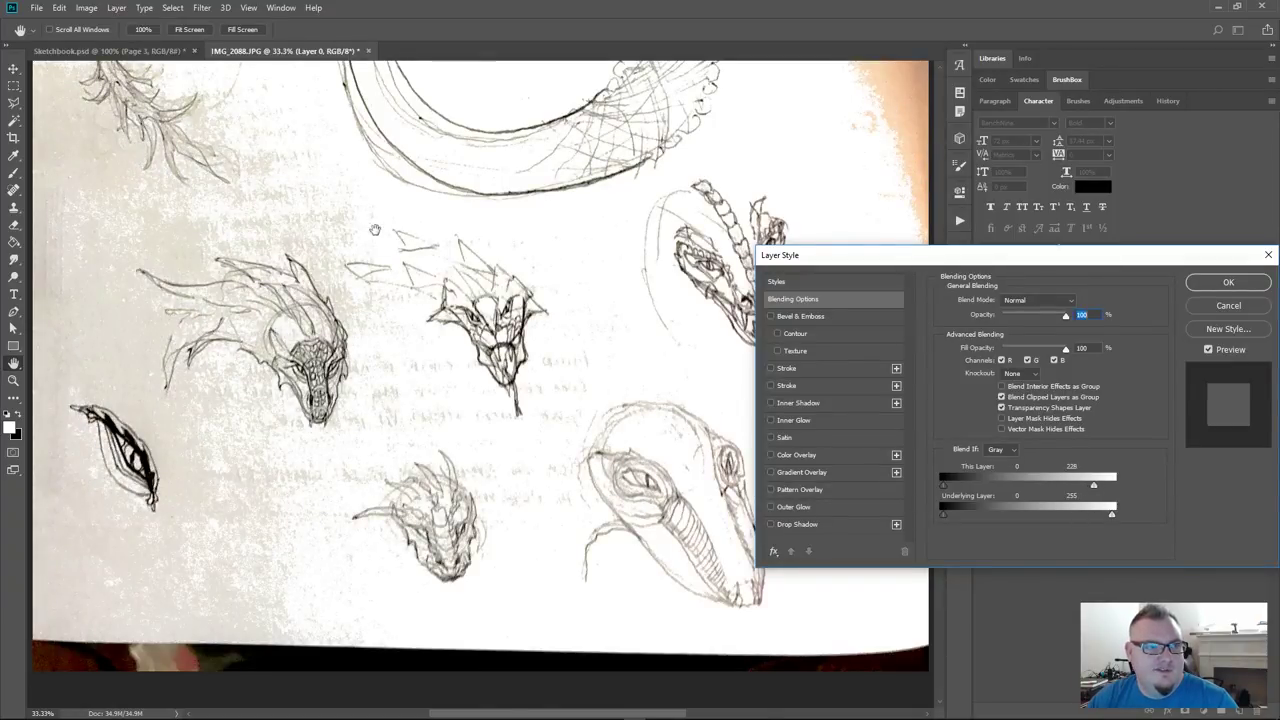
Split the white Blend If handle into a soft 162–255 fade and apply it
key("alt")
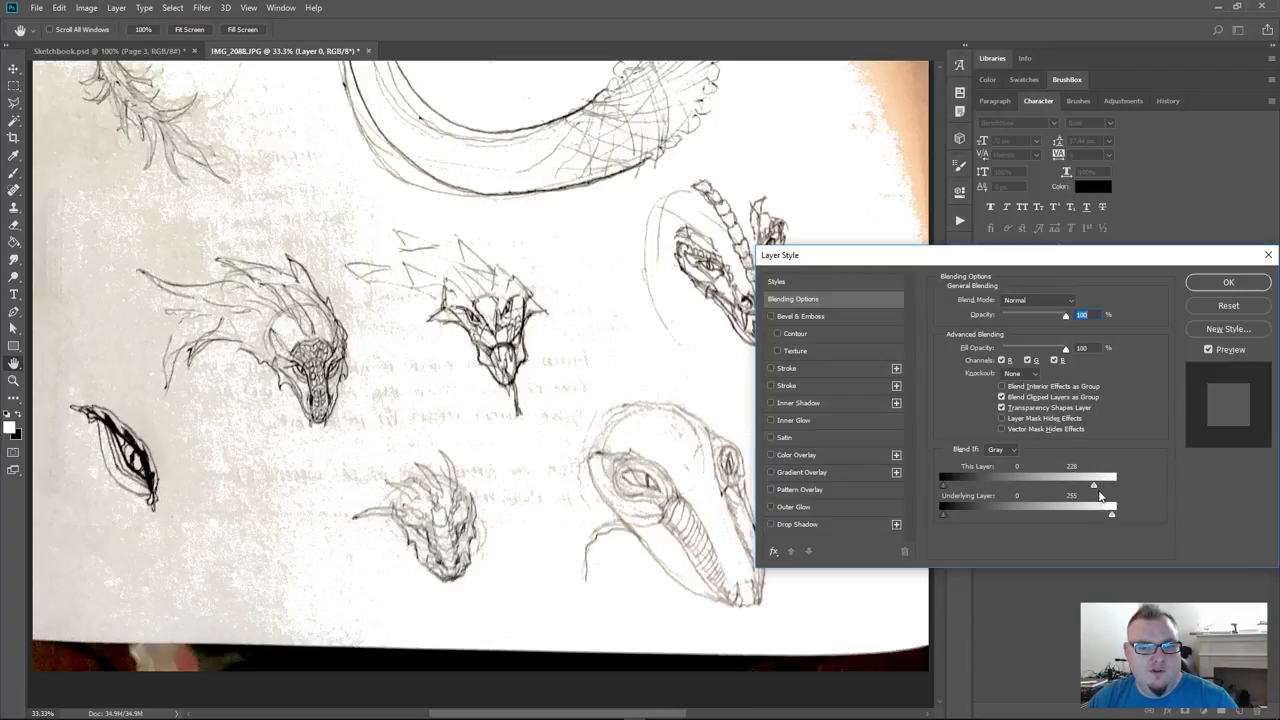
left_click_drag(1096, 484, 1112, 488)
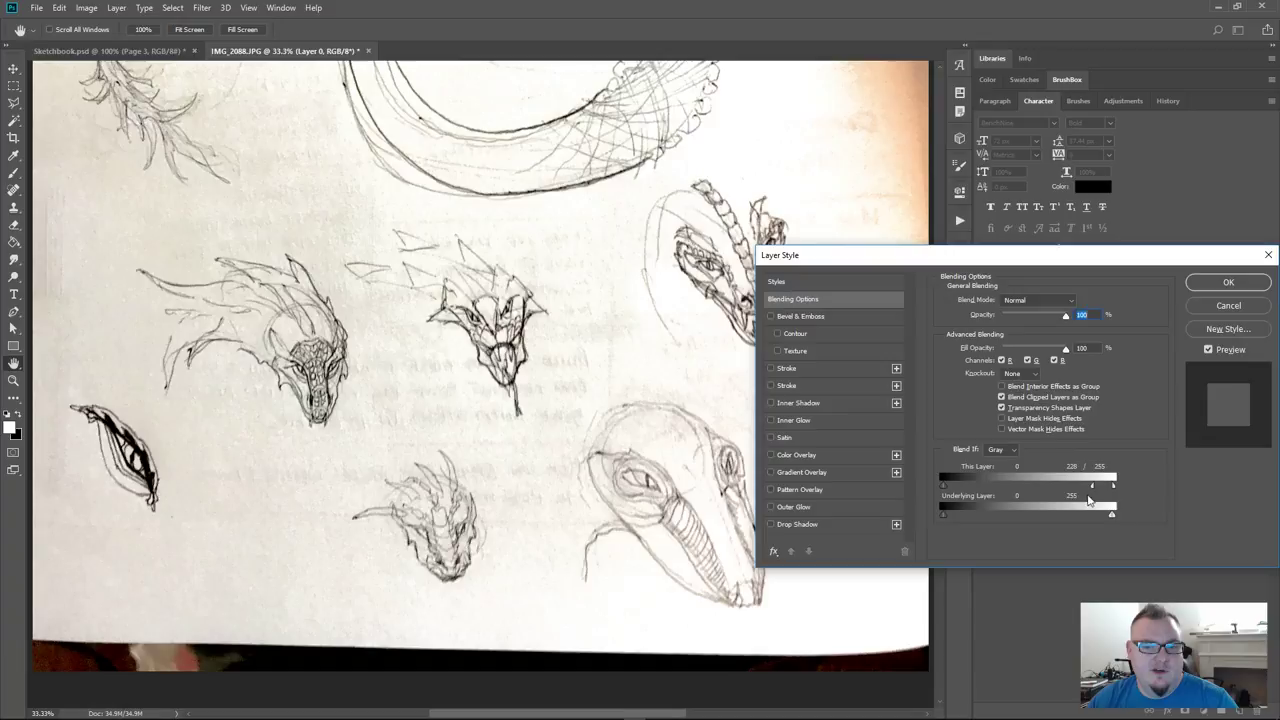
left_click_drag(1093, 487, 1054, 491)
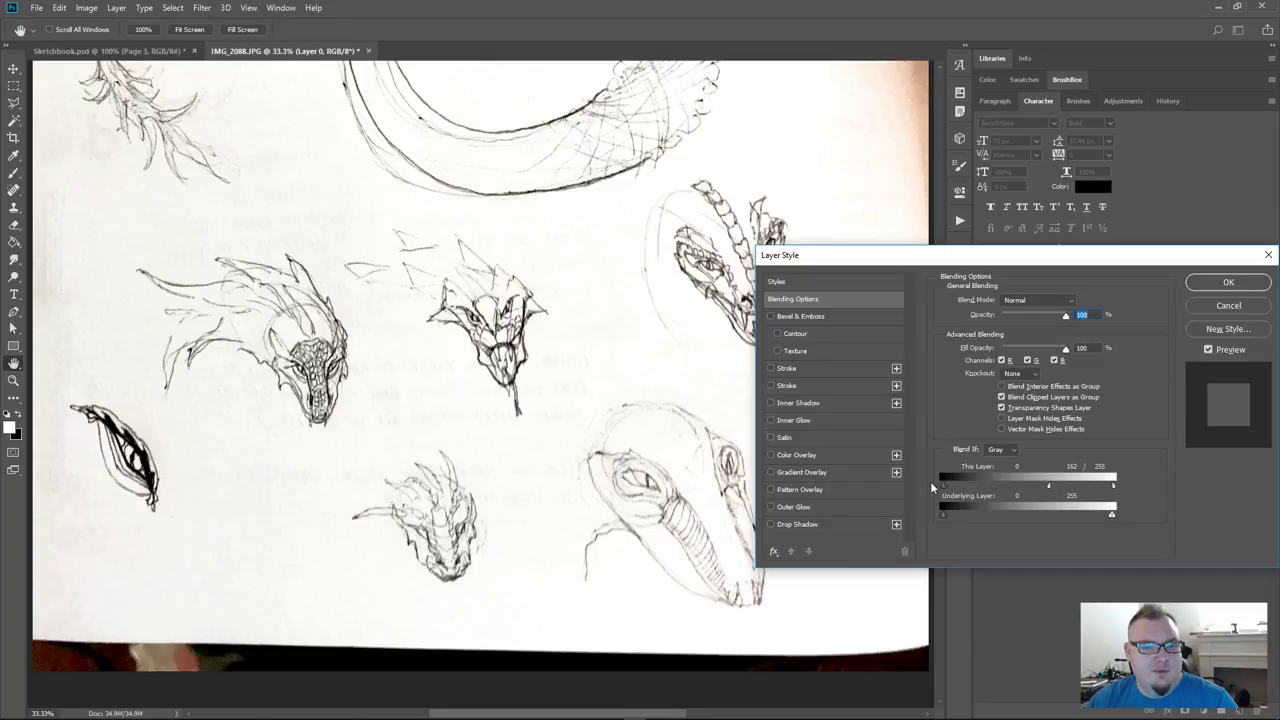
mouse_move(946, 484)
left_mouse_down()
mouse_move(988, 487)
mouse_move(935, 494)
left_mouse_up()
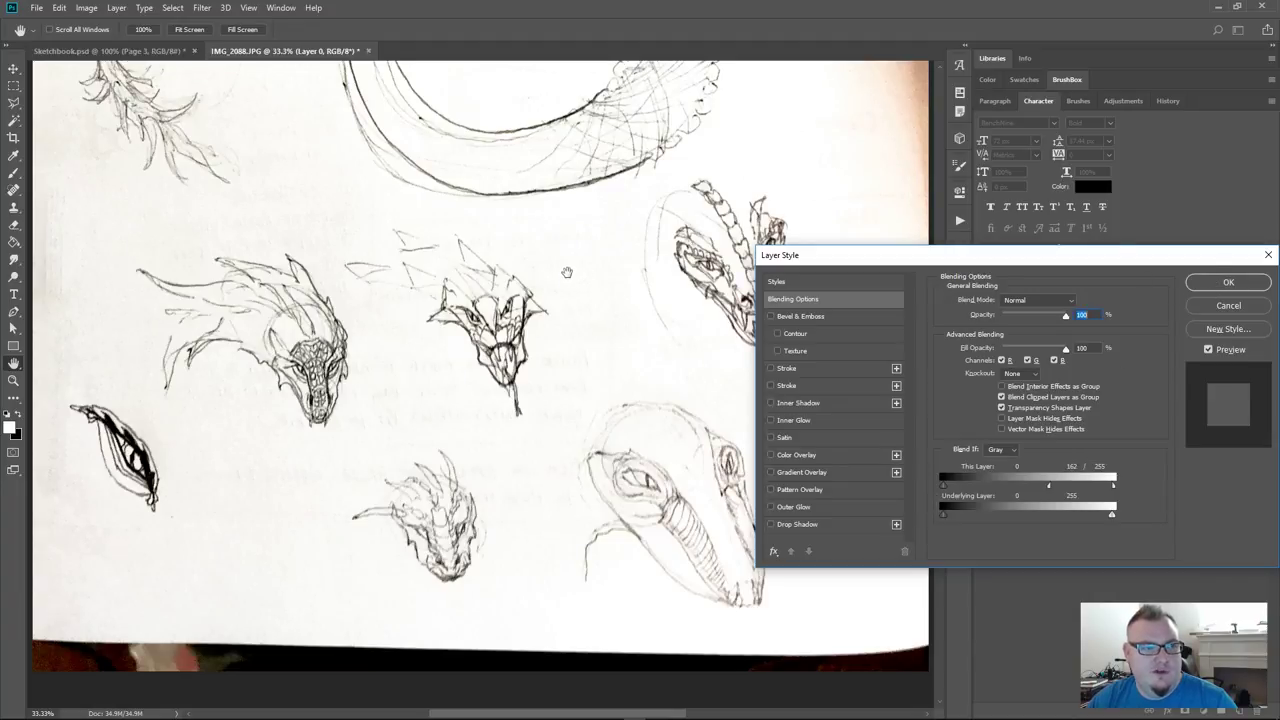
left_click(1217, 288)
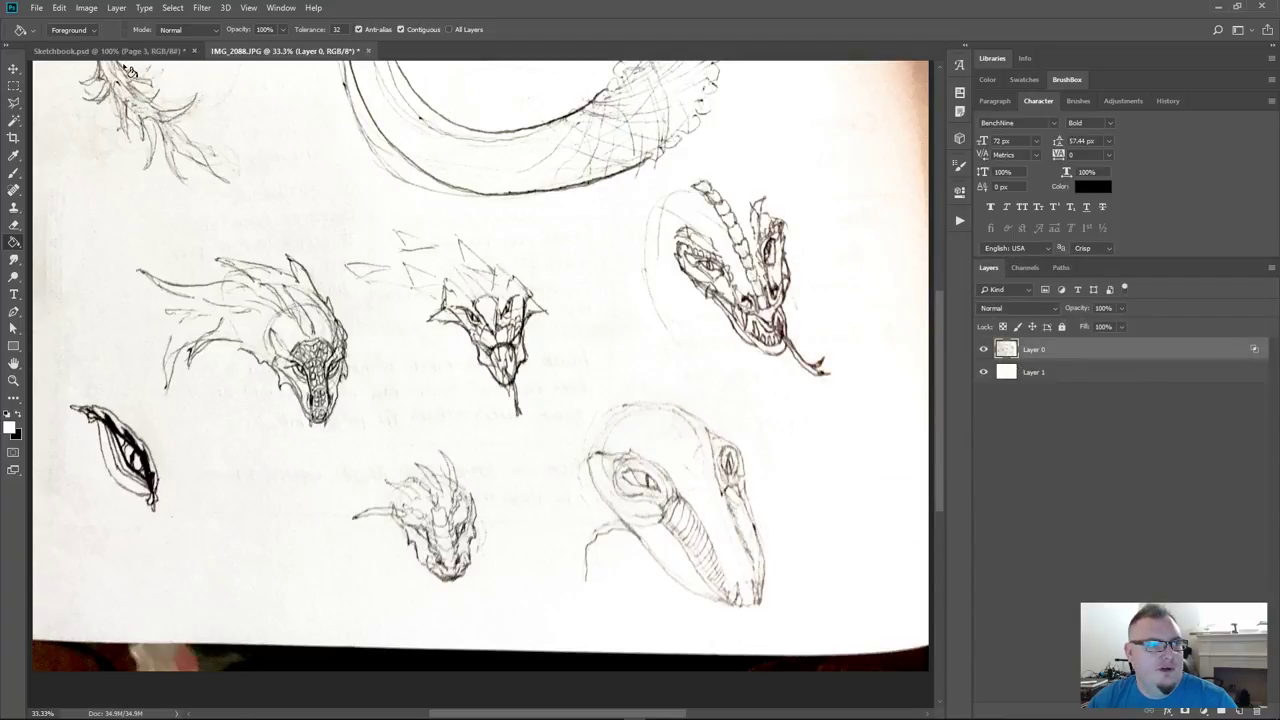
Copy Layer 0 into Sketchbook.psd and zoom out to see the whole page
mouse_move(1078, 350)
left_mouse_down()
mouse_move(140, 84)
mouse_move(110, 50)
mouse_move(662, 514)
left_mouse_up()
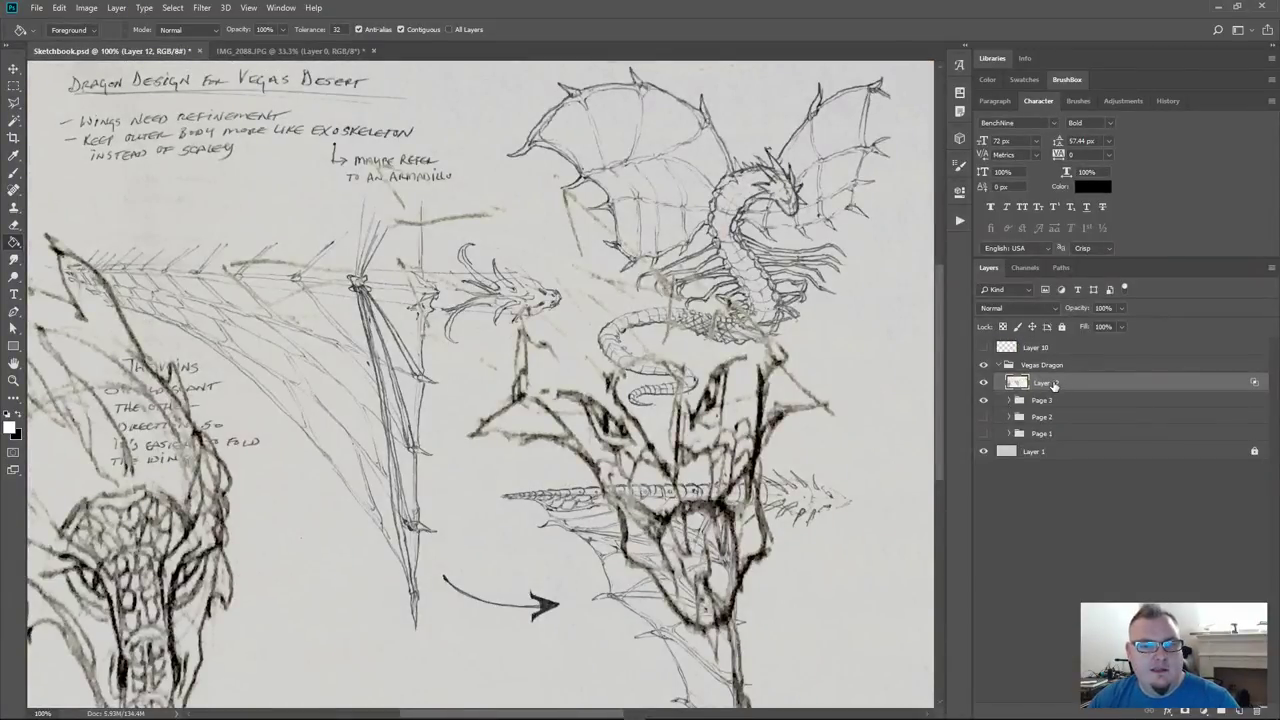
key("ctrl+minus")
key("ctrl+minus")
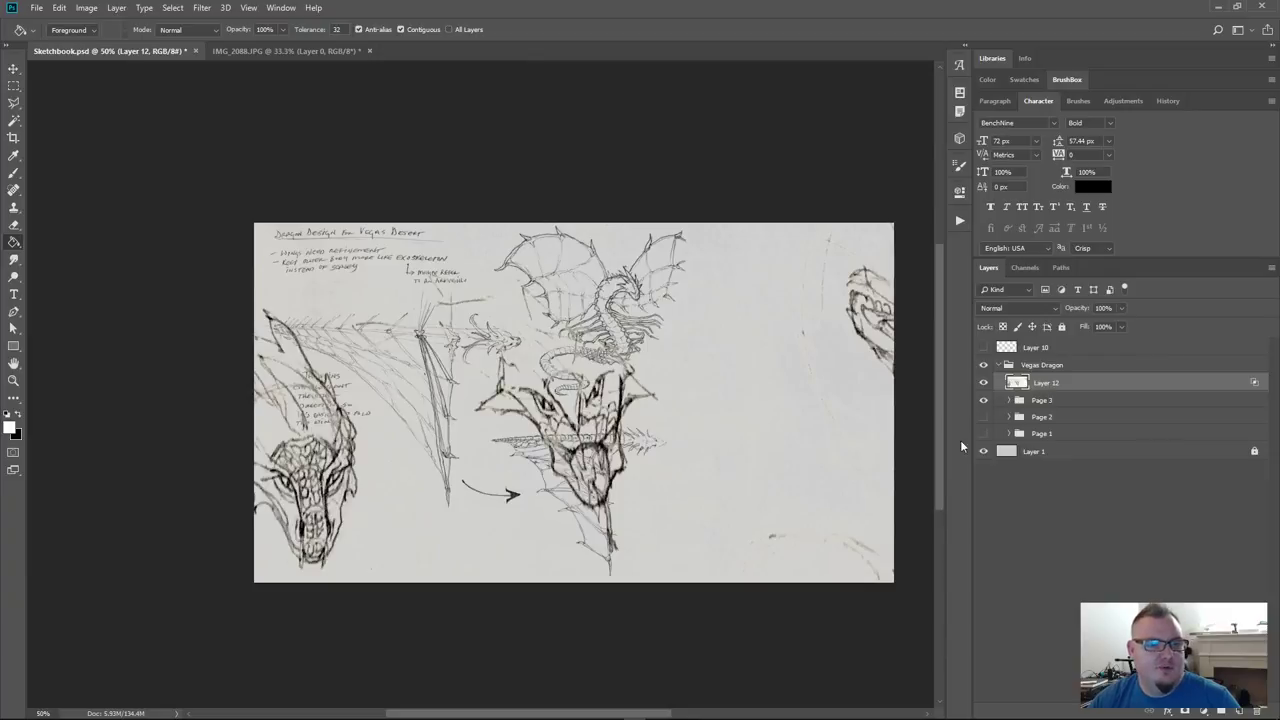
left_click_drag(774, 427, 640, 369)
Scale the new sketch layer to about 29% and place it over the page's right side
key("ctrl+t")
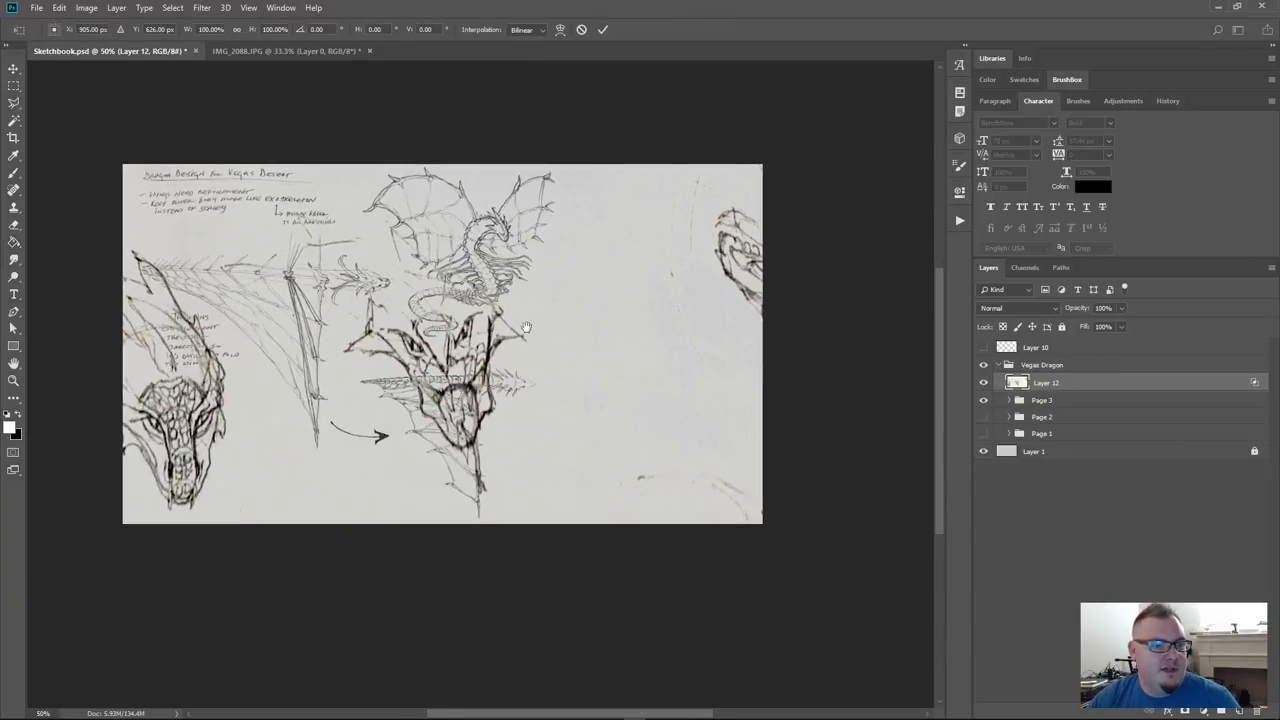
left_click_drag(526, 327, 612, 356)
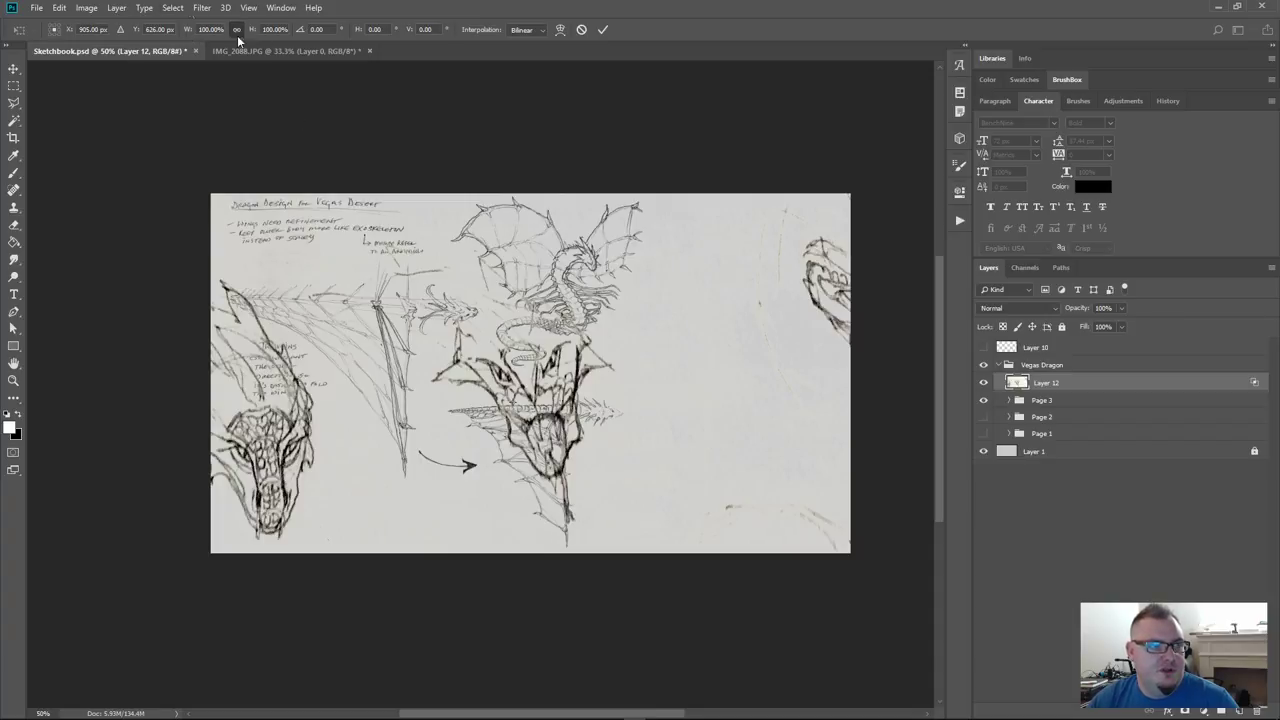
left_click_drag(254, 30, 201, 35)
left_click_drag(571, 400, 781, 337)
left_click_drag(811, 409, 791, 512)
left_click_drag(571, 343, 469, 265)
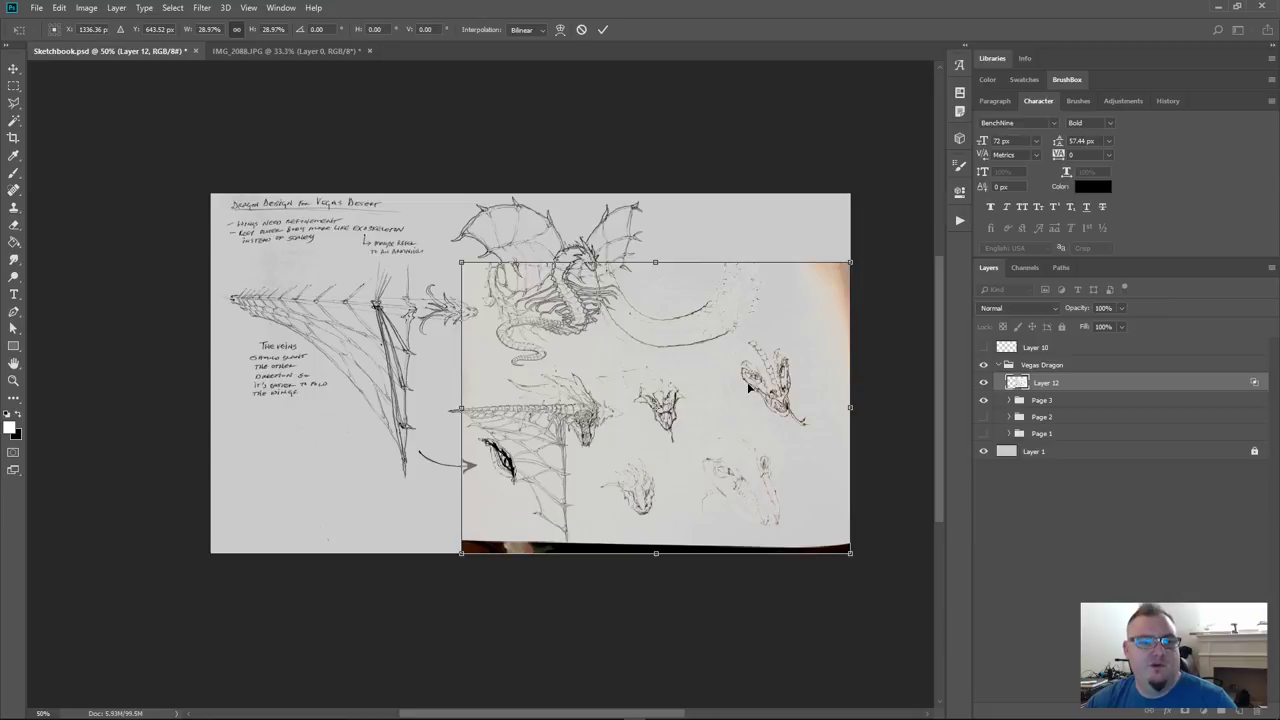
key("Return")
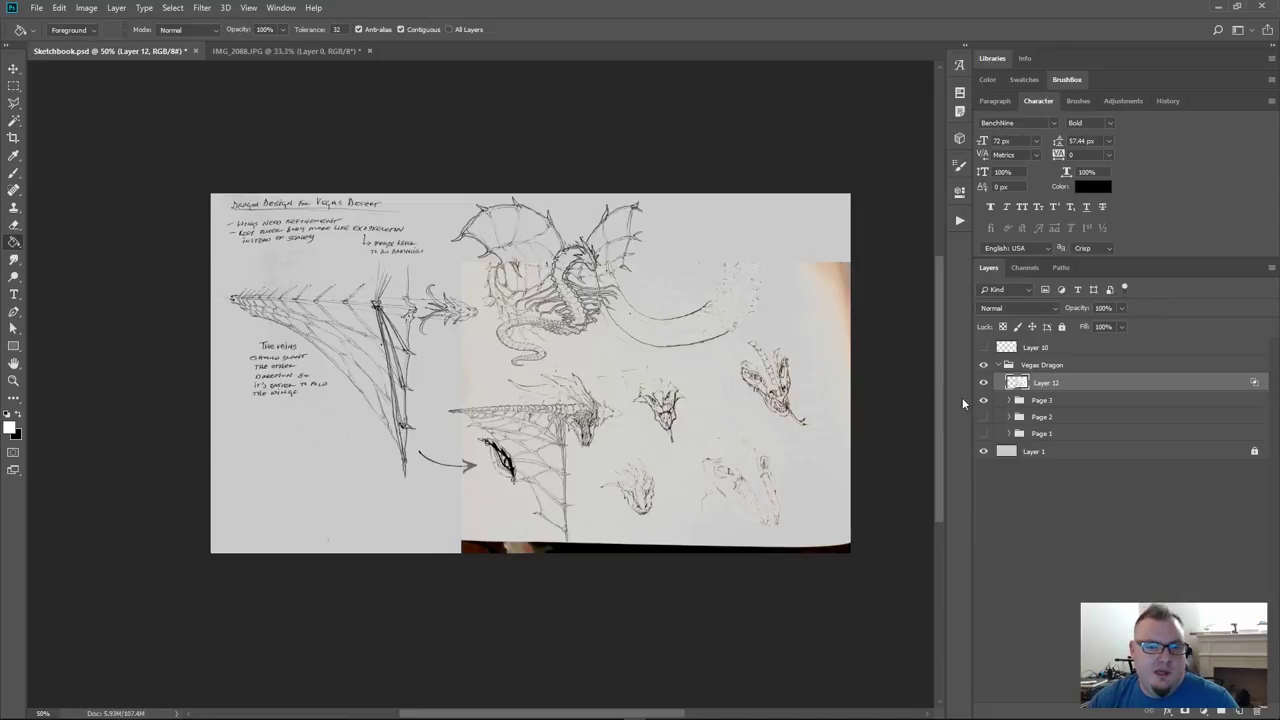
Hide the Page 3 drawings and zoom in on the new sketch layer
left_click(984, 400)
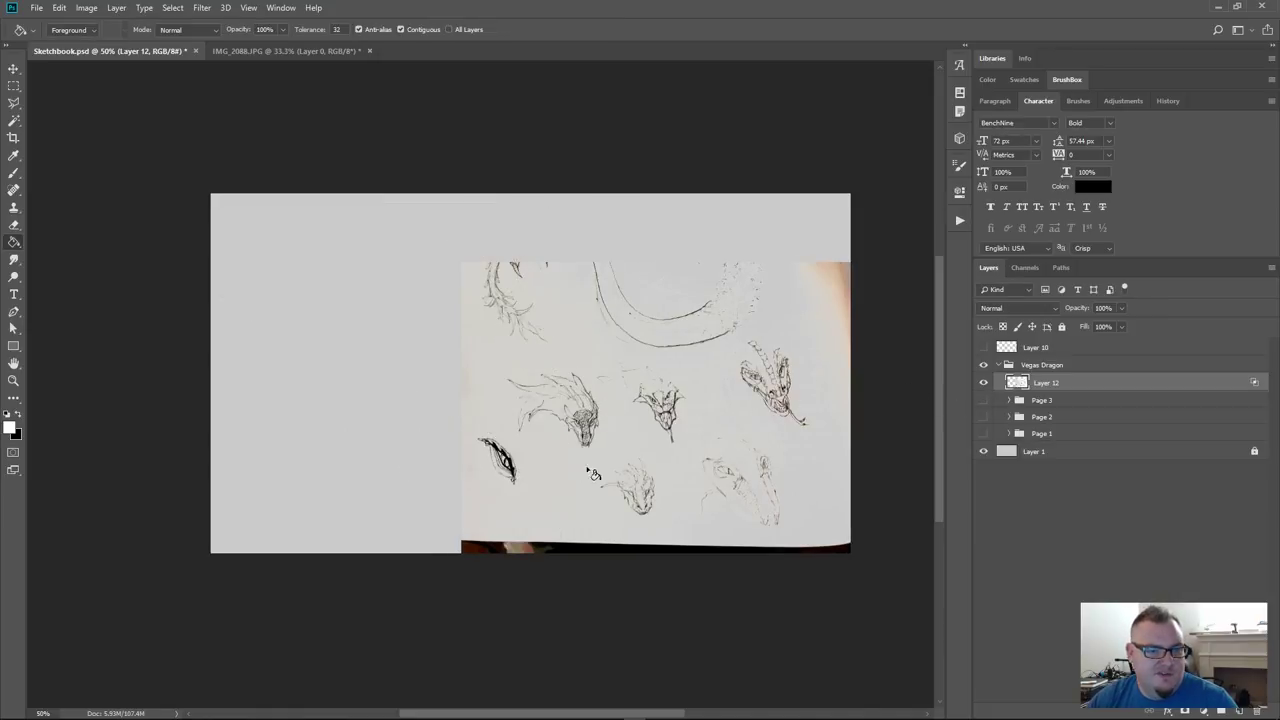
left_click_drag(683, 435, 658, 392)
key("ctrl+plus")
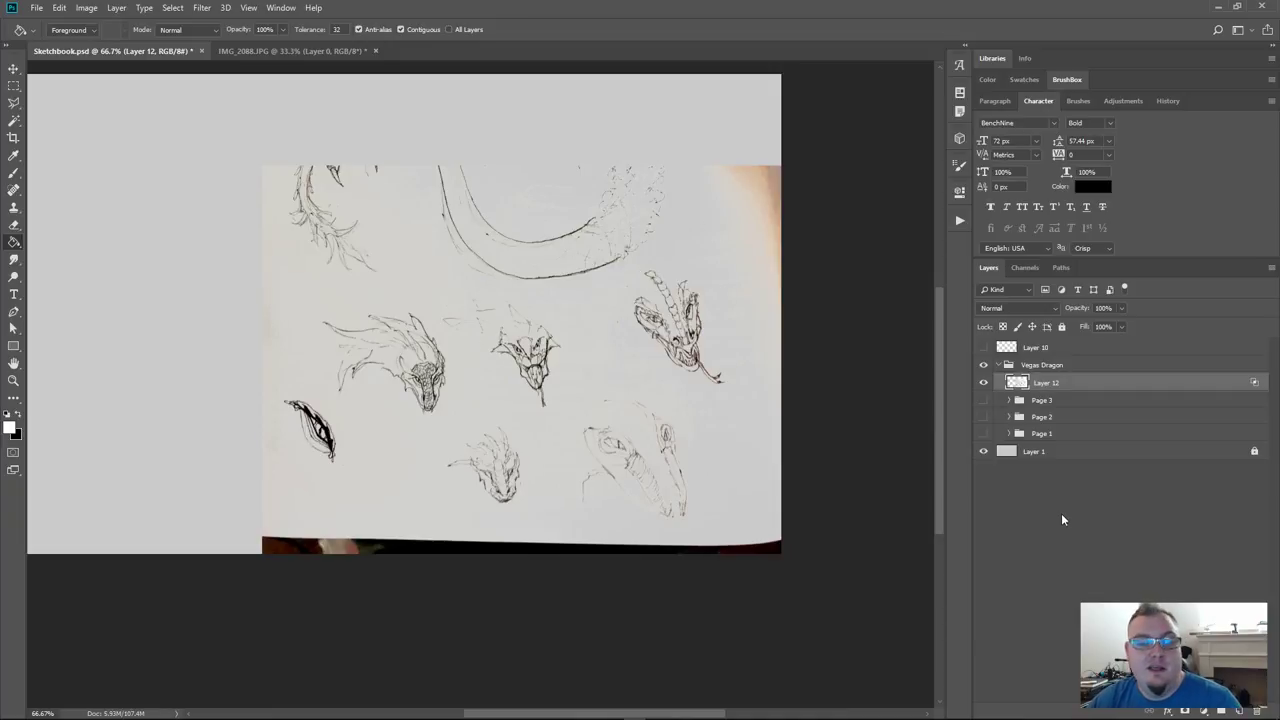
Outline the cluster of dragon head sketches with the Polygonal Lasso
left_click(14, 103)
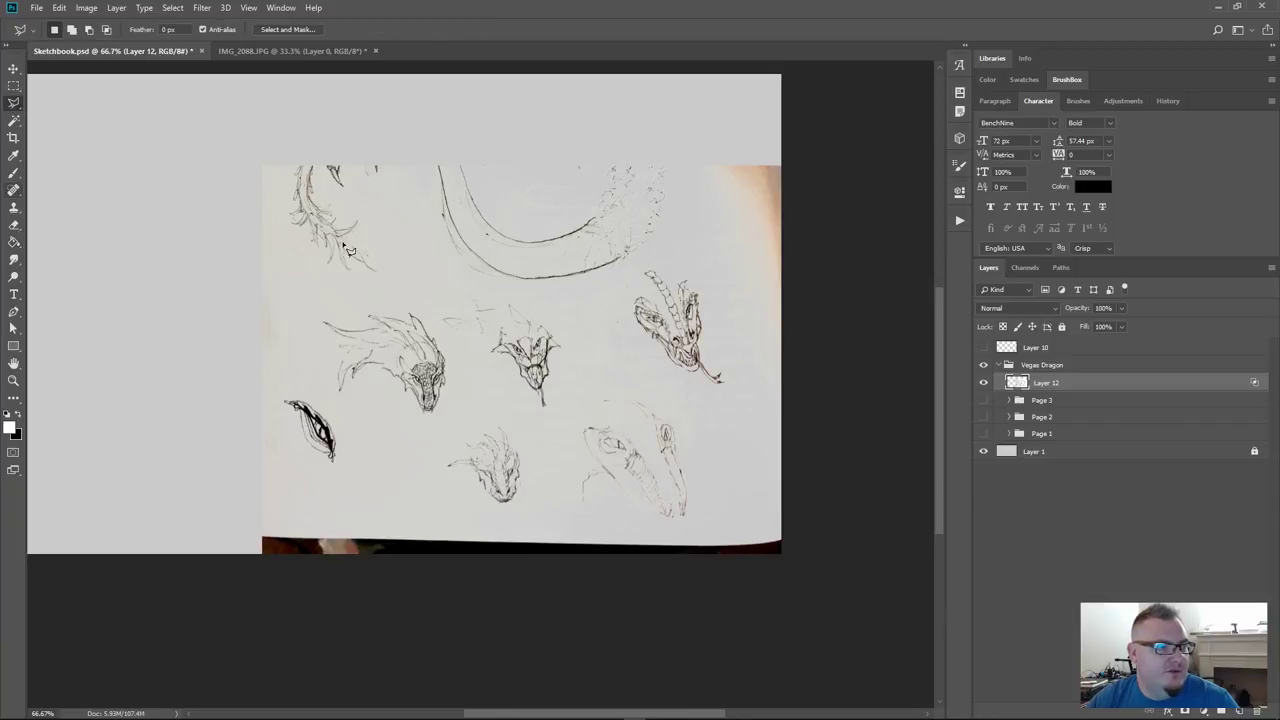
left_click(300, 315)
left_click(370, 289)
left_click(512, 288)
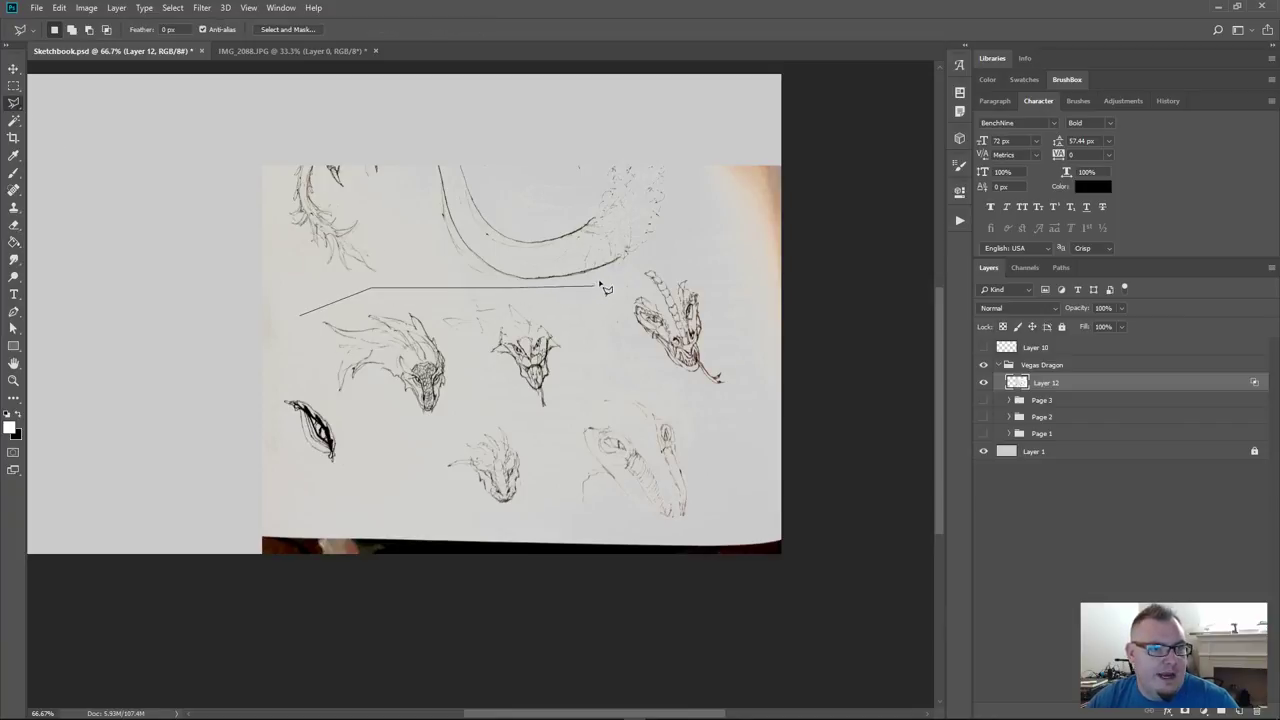
left_click(655, 250)
left_click(730, 234)
left_click(755, 316)
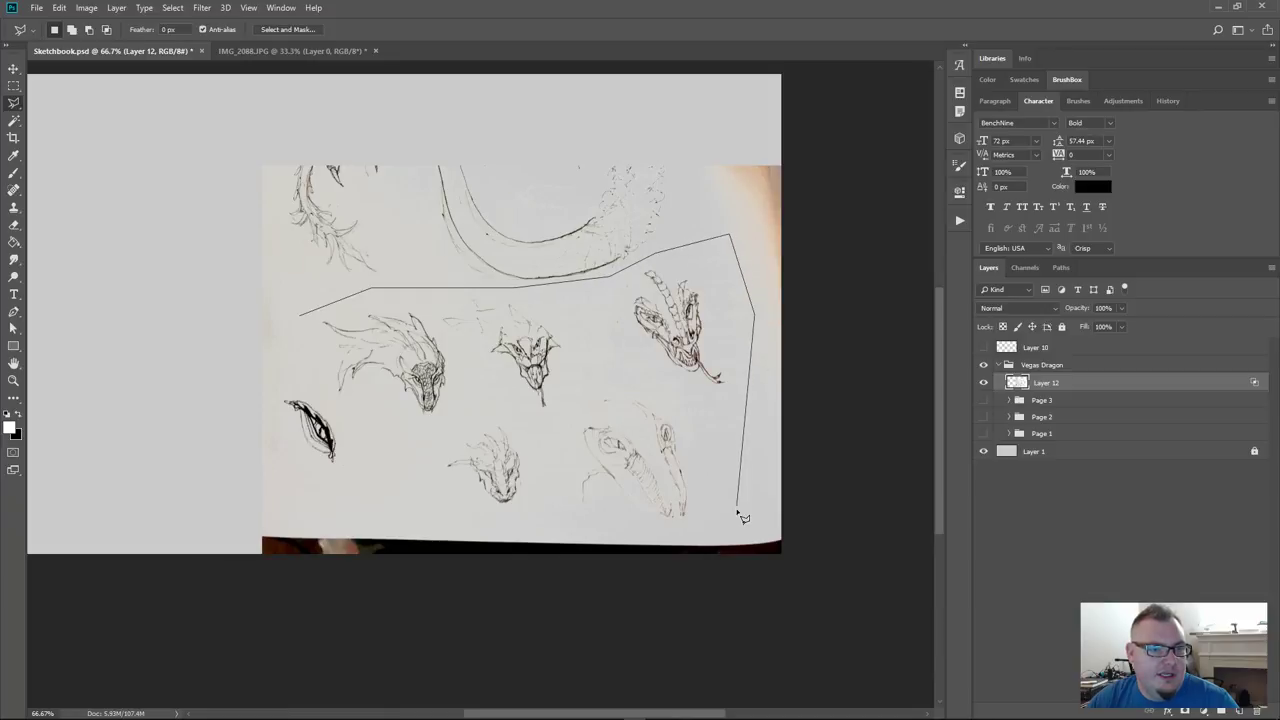
left_click(737, 510)
left_click(681, 520)
mouse_move(386, 504)
left_mouse_down()
mouse_move(305, 499)
mouse_move(278, 441)
mouse_move(299, 316)
left_mouse_up()
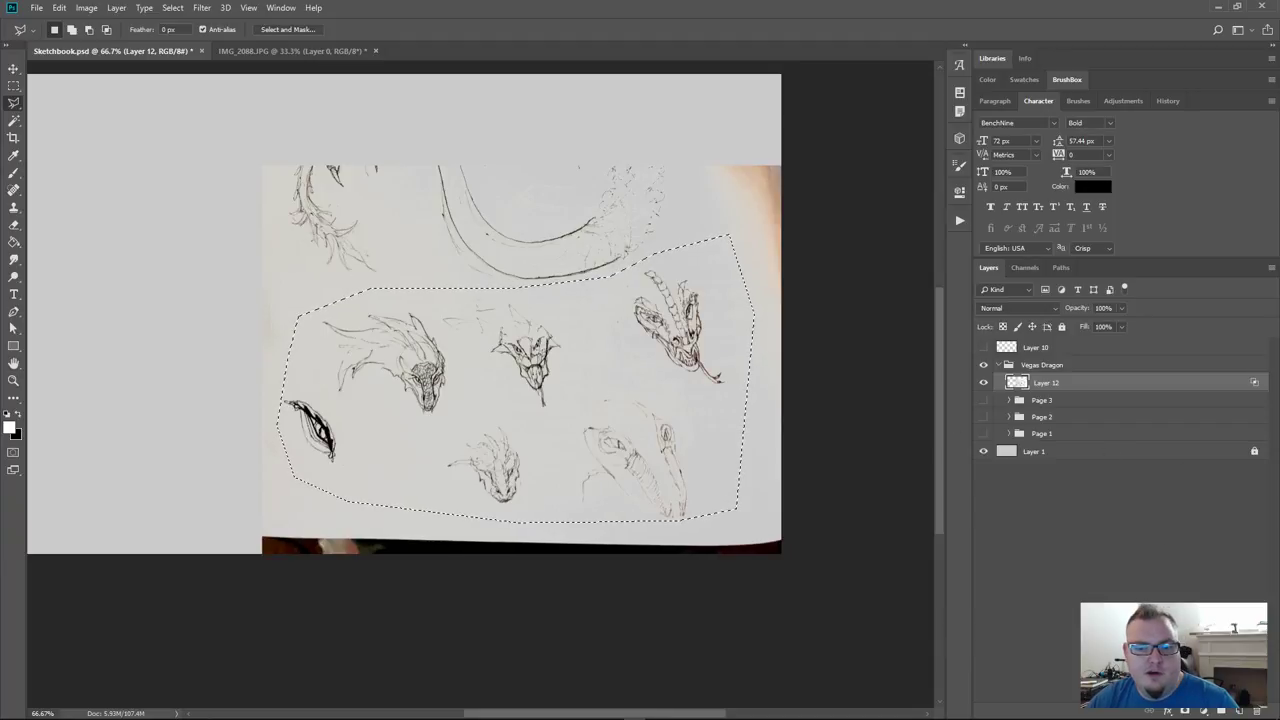
Mask Layer 12 to the selection, apply the mask, and reposition the sketches
left_click(1186, 711)
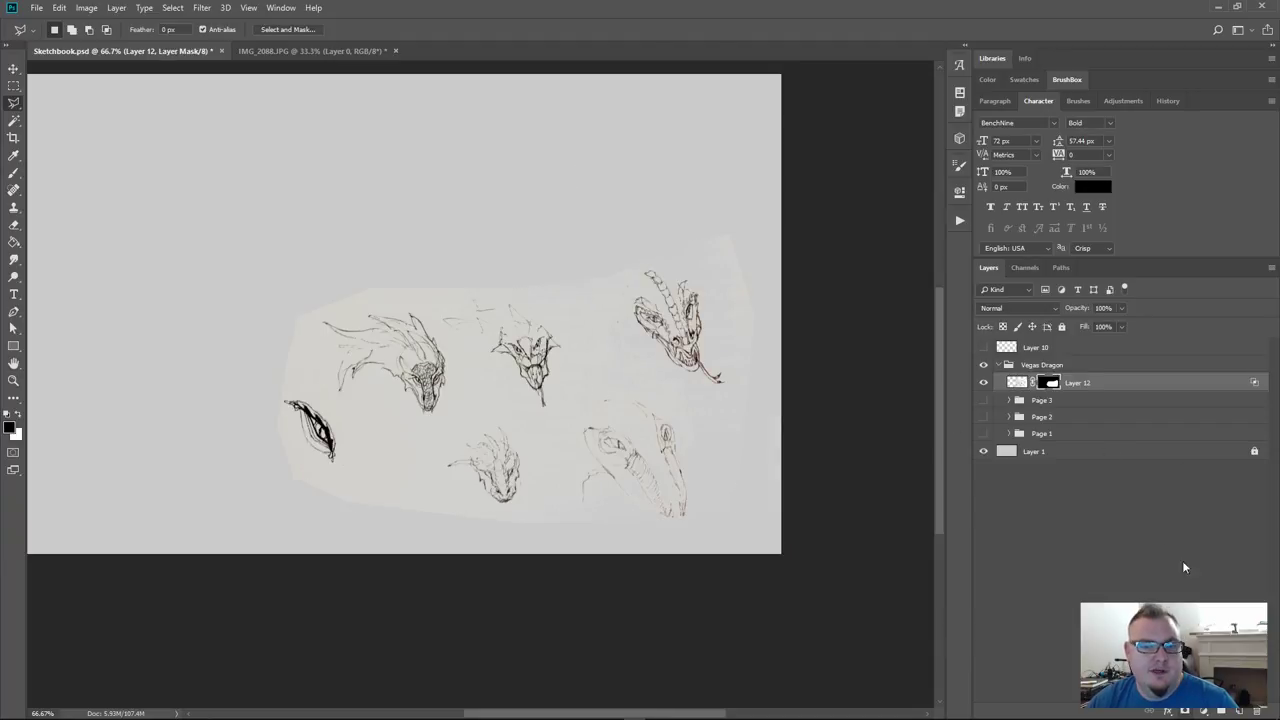
right_click(1057, 386)
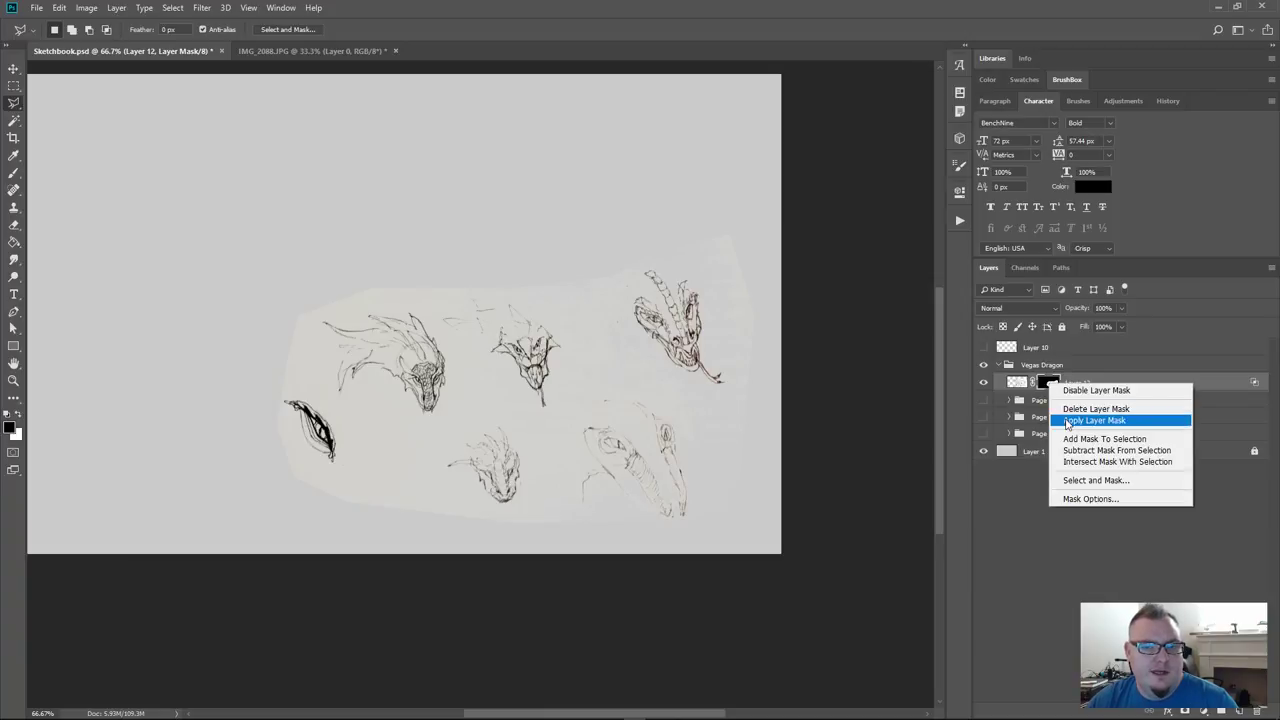
left_click(1081, 419)
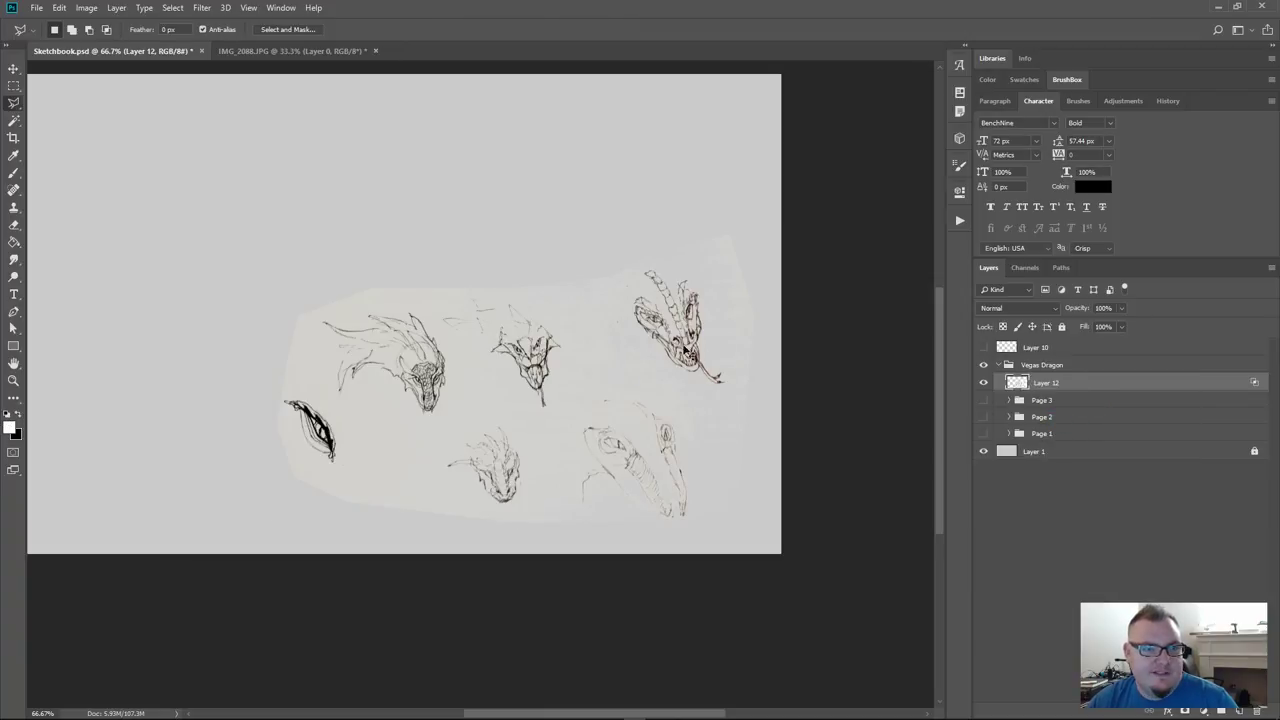
key("ctrl+t")
mouse_move(543, 337)
left_mouse_down()
mouse_move(433, 247)
mouse_move(629, 294)
mouse_move(634, 323)
mouse_move(517, 397)
mouse_move(633, 455)
left_mouse_up()
key("Return")
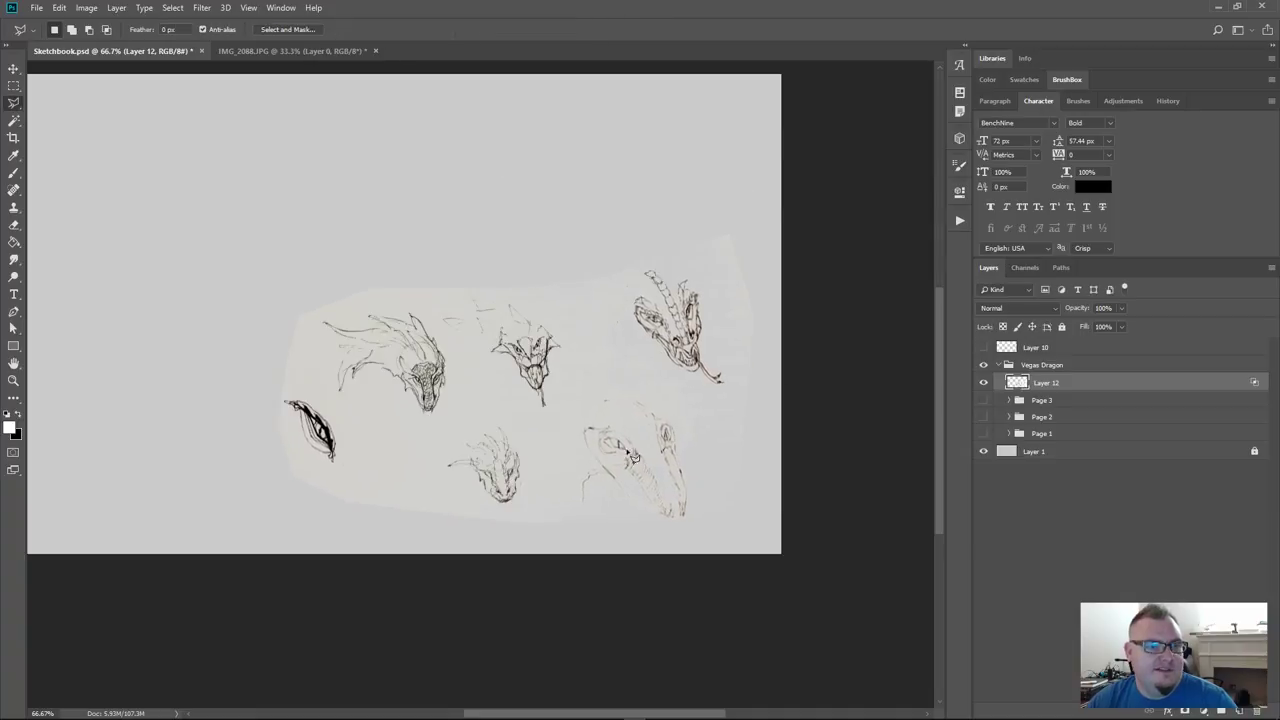
Give Layer 12 a split This Layer Blend If white fade of 162/221
double_click(1088, 385)
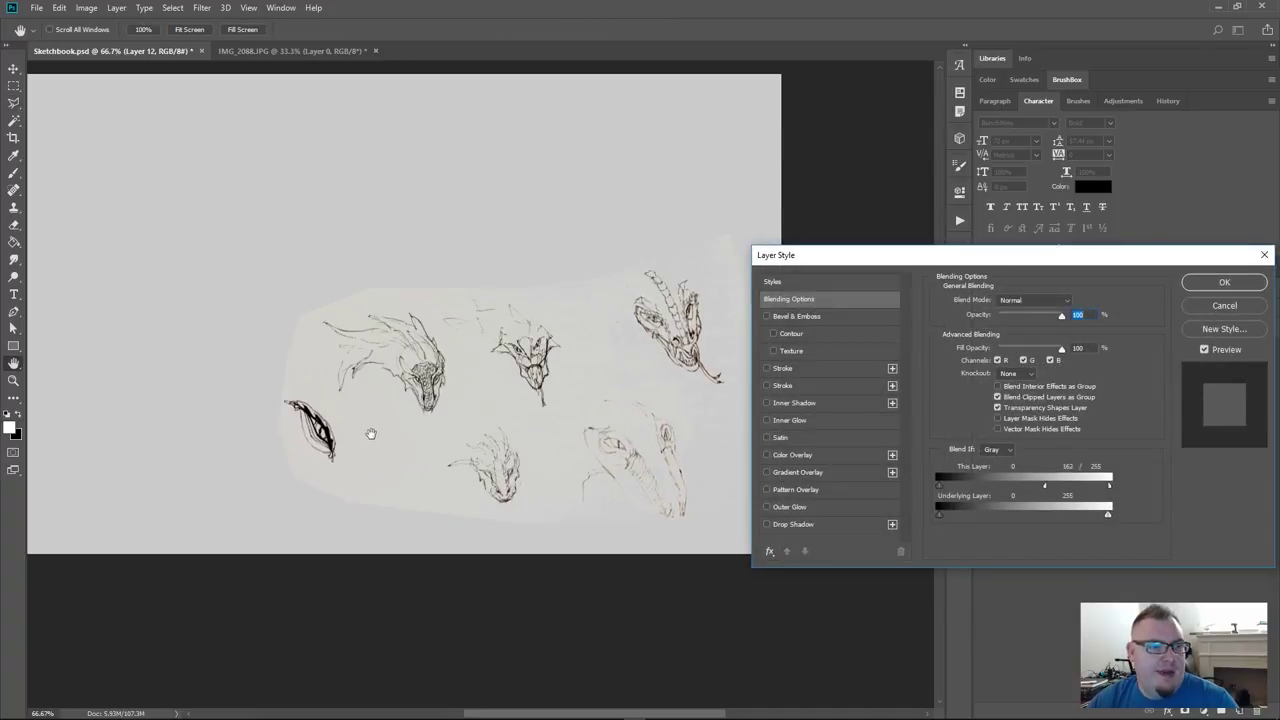
mouse_move(1045, 485)
left_mouse_down()
mouse_move(977, 488)
mouse_move(1077, 490)
mouse_move(1054, 496)
left_mouse_up()
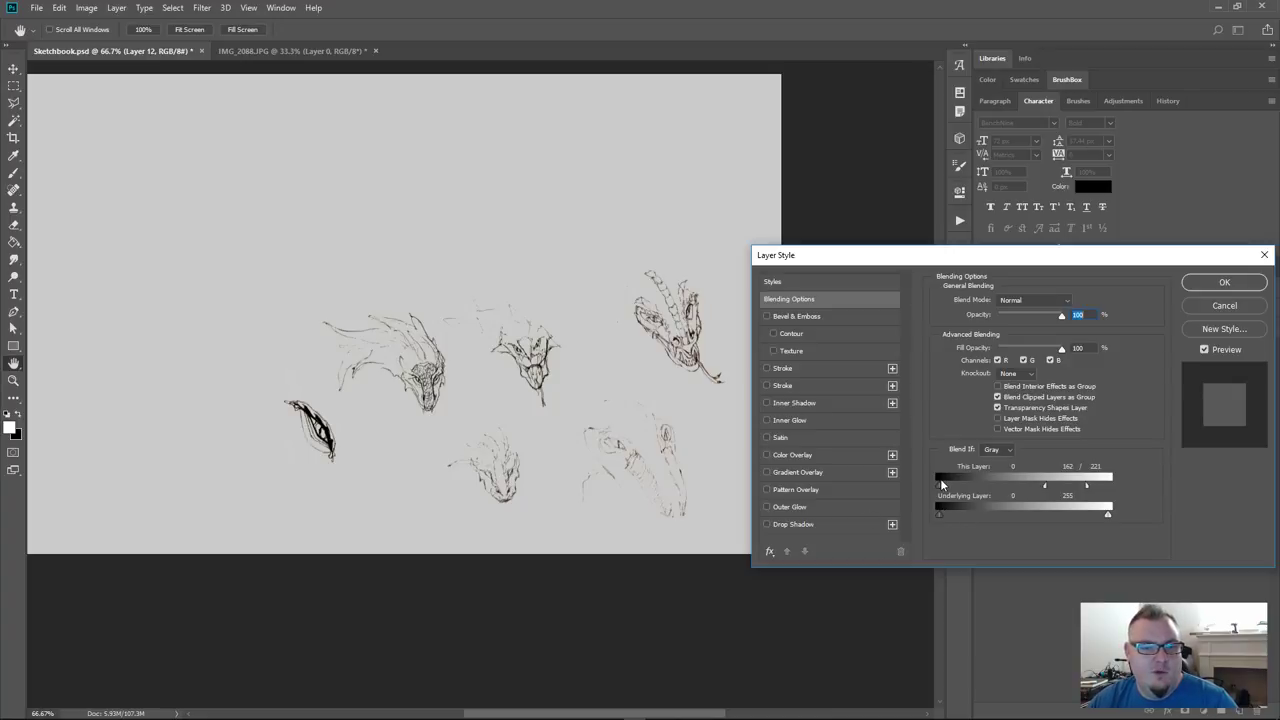
mouse_move(939, 484)
left_mouse_down()
mouse_move(958, 486)
mouse_move(926, 486)
left_mouse_up()
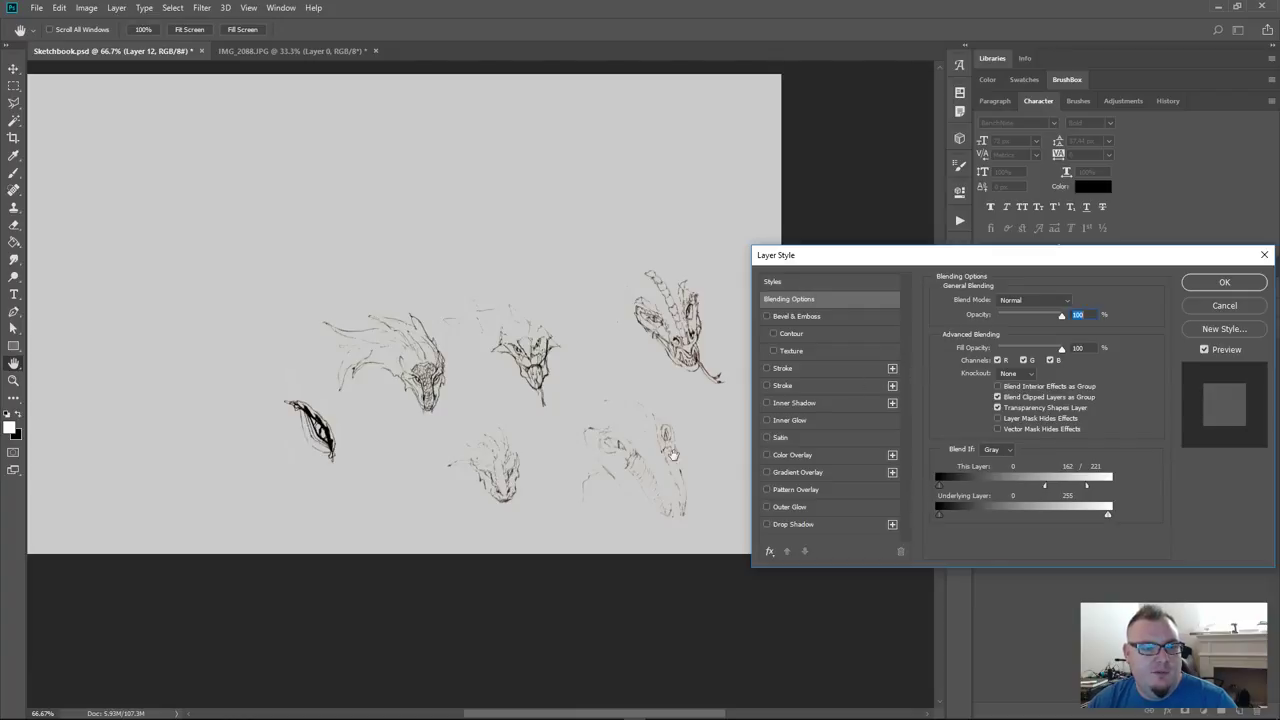
left_click(1223, 284)
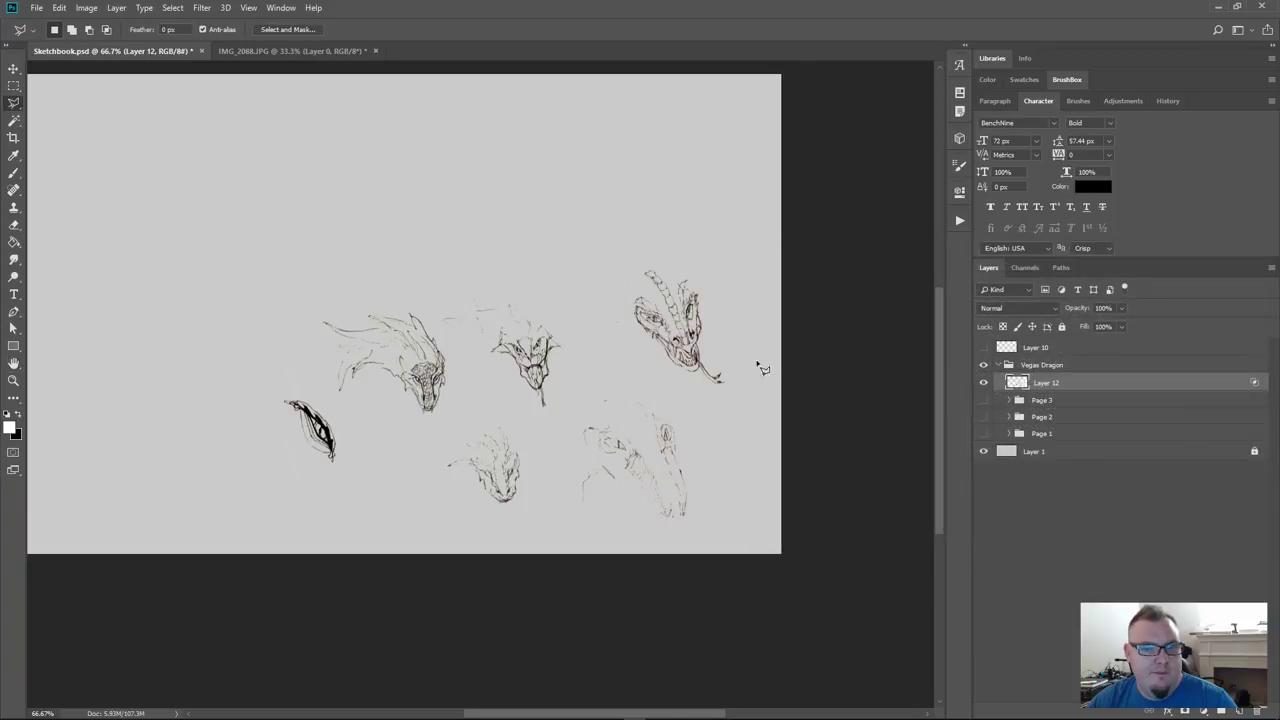
Try a direct Levels black input of 81 on Layer 12, then cancel it
key("ctrl+l")
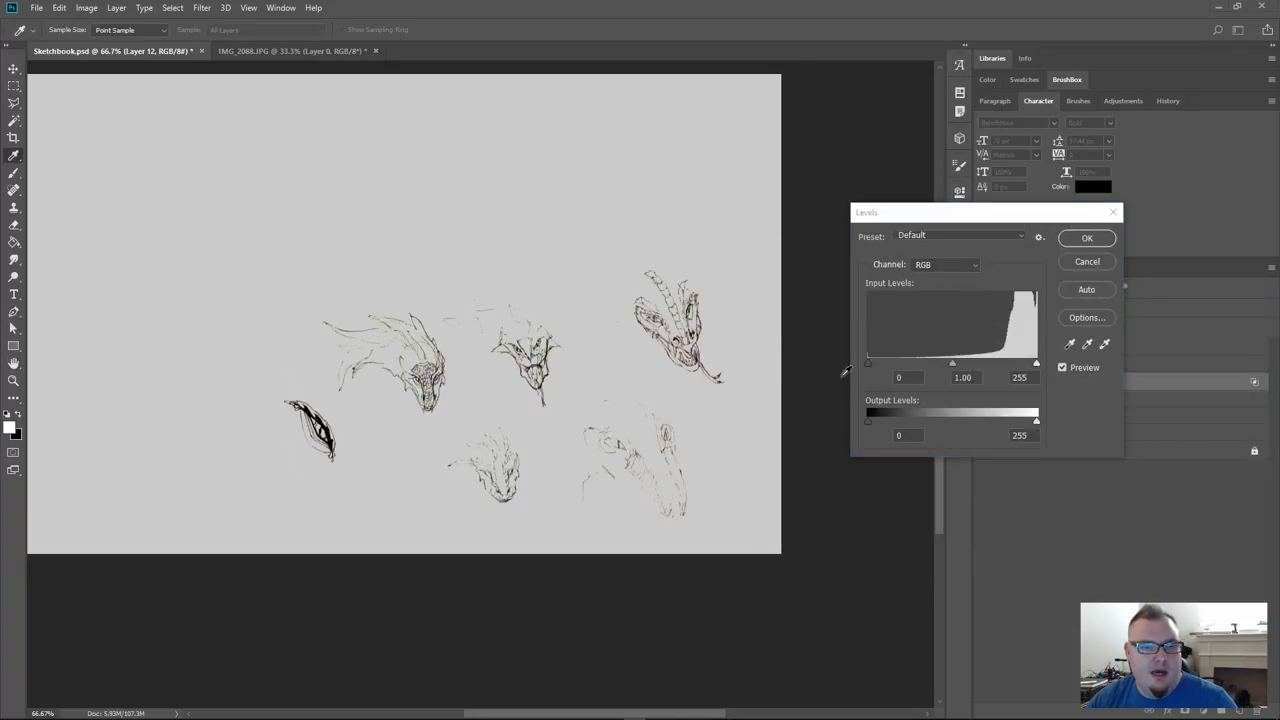
left_click(868, 366)
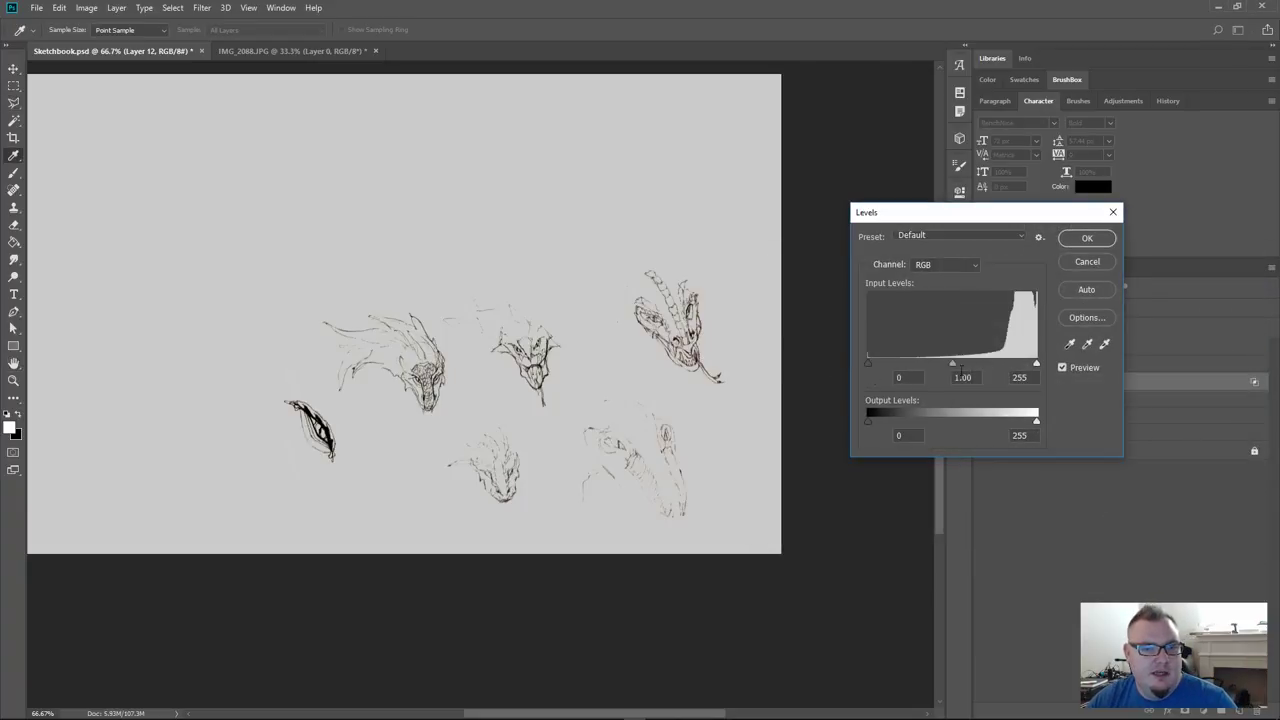
mouse_move(868, 366)
left_mouse_down()
mouse_move(943, 364)
mouse_move(907, 366)
left_mouse_up()
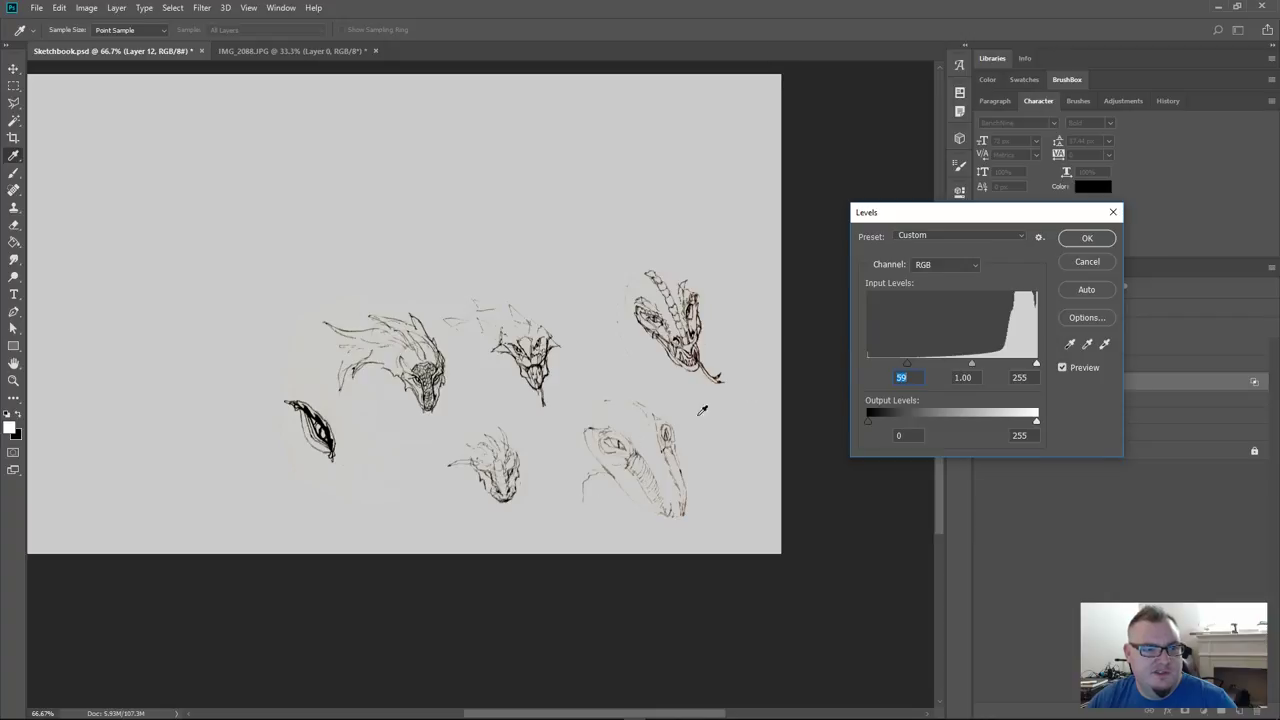
left_click(1076, 263)
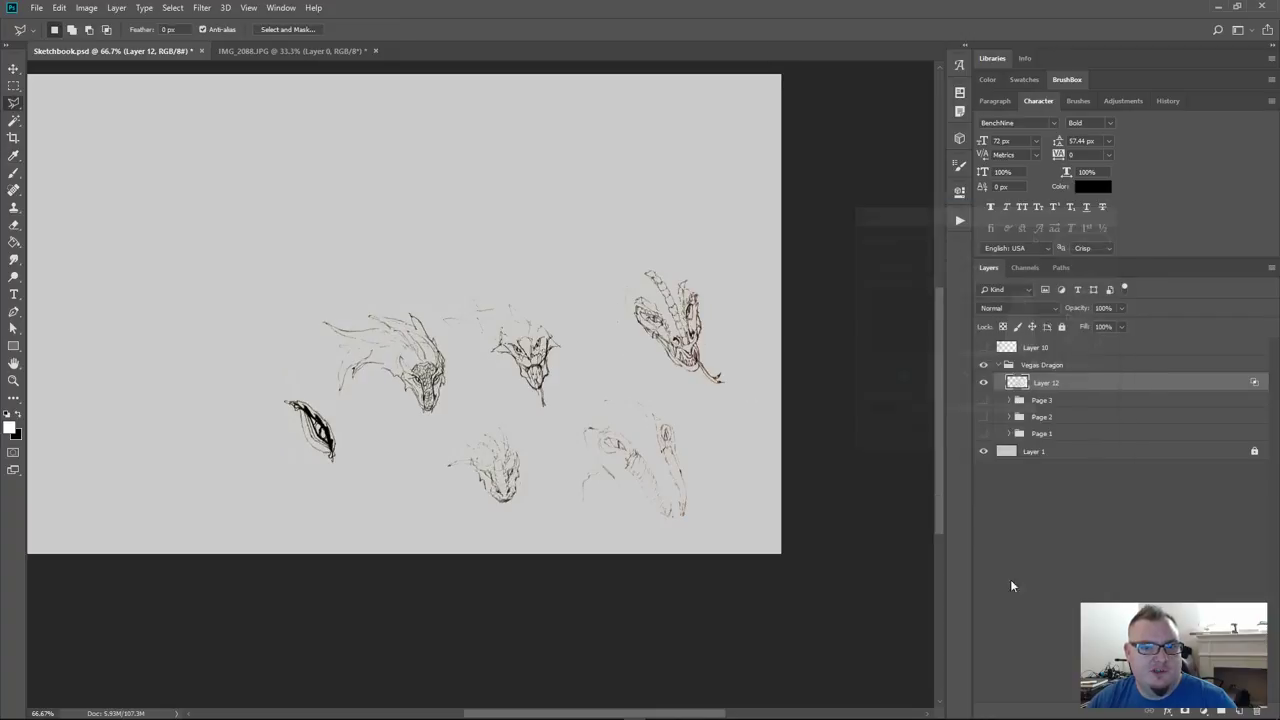
Add a Levels adjustment layer clipped to Layer 12 with black input 88
left_click(1218, 712)
left_click(1200, 531)
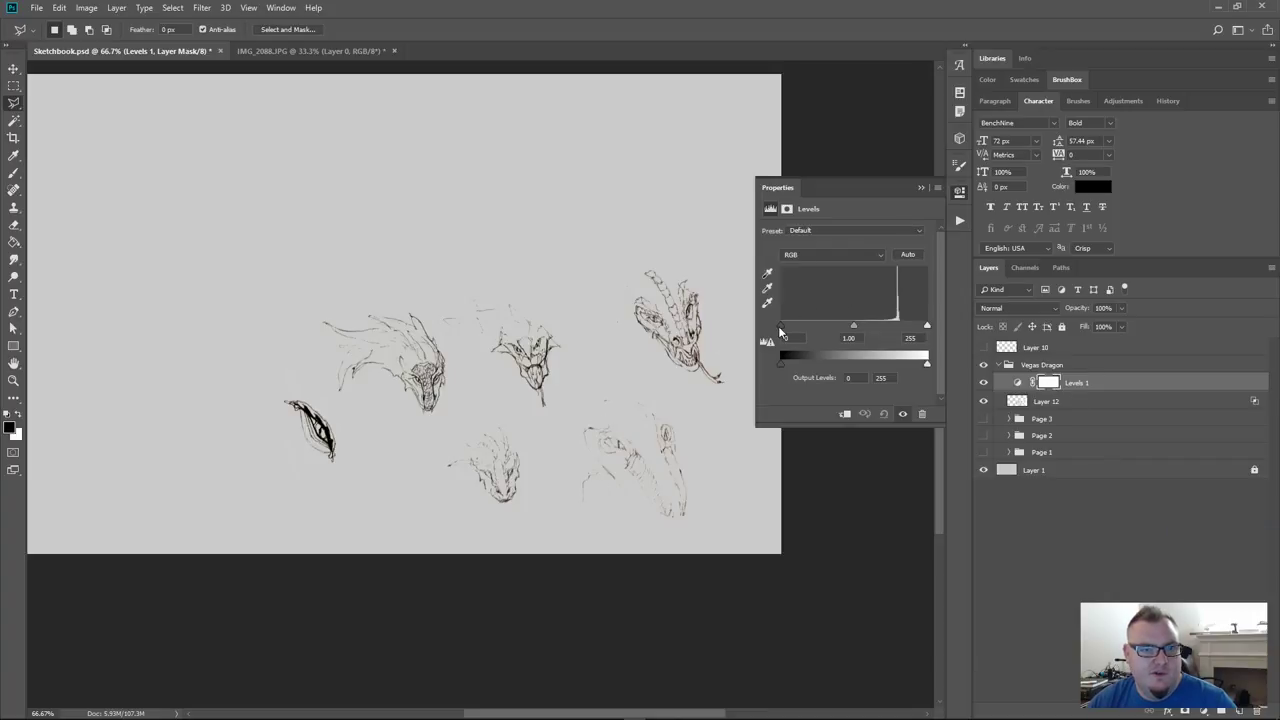
mouse_move(780, 333)
left_mouse_down()
mouse_move(862, 331)
mouse_move(845, 335)
left_mouse_up()
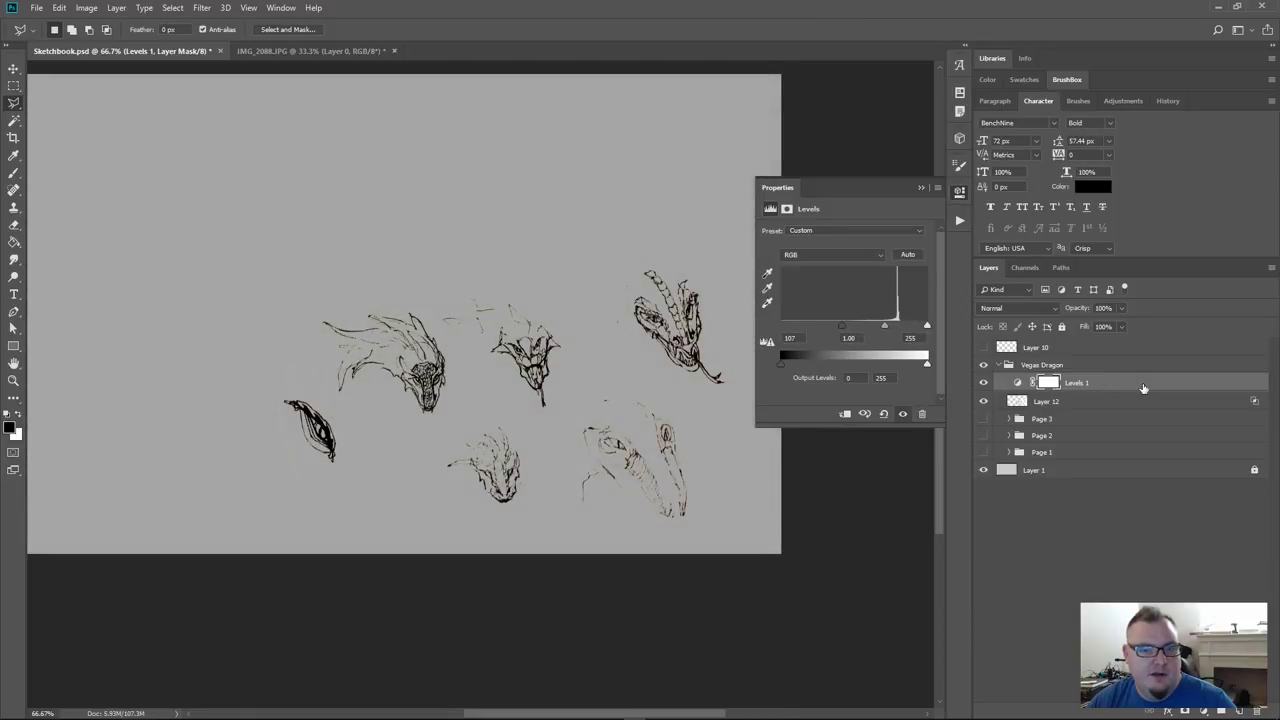
left_click(1100, 392, "alt")
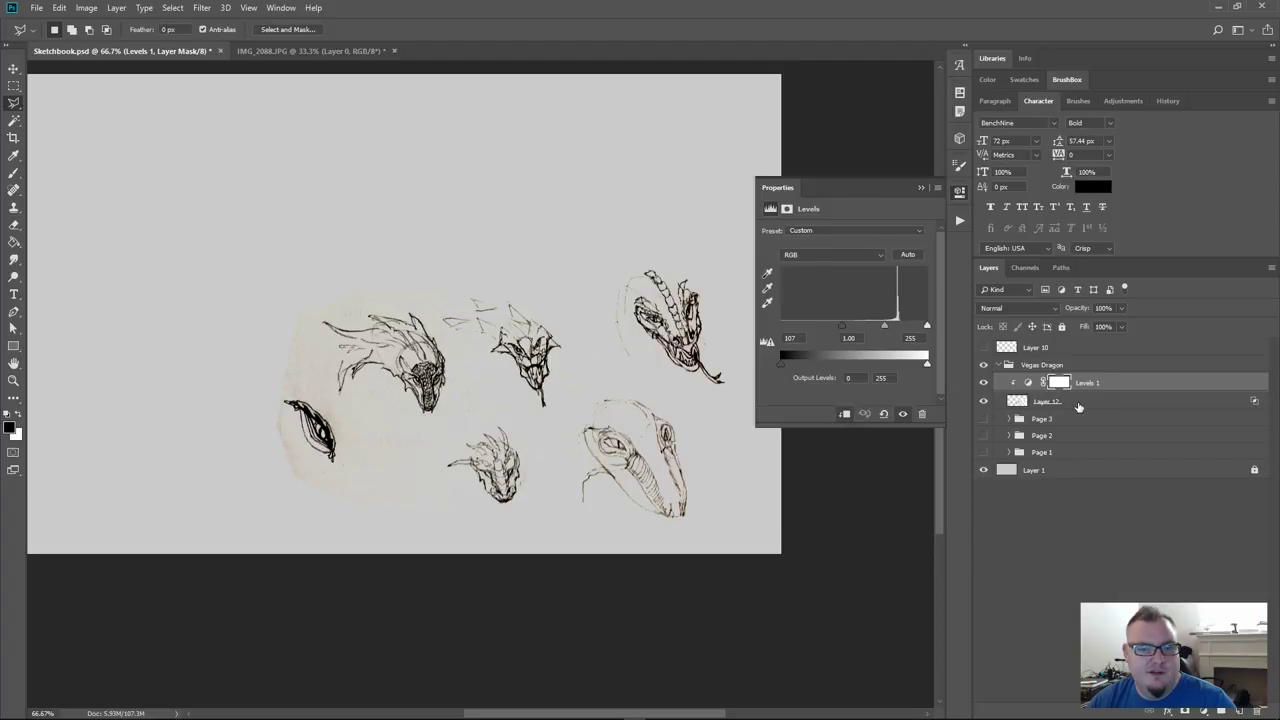
left_click(1078, 404)
left_click(1070, 384)
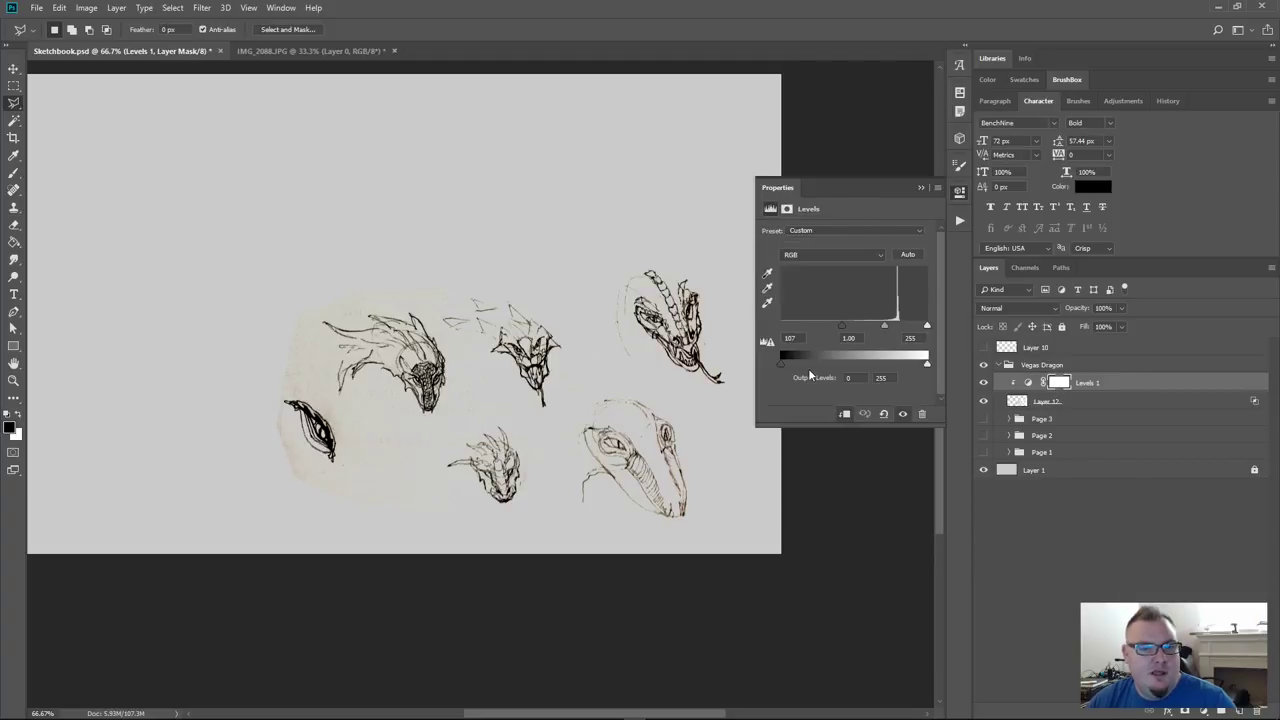
mouse_move(840, 327)
left_mouse_down()
mouse_move(818, 330)
mouse_move(831, 330)
left_mouse_up()
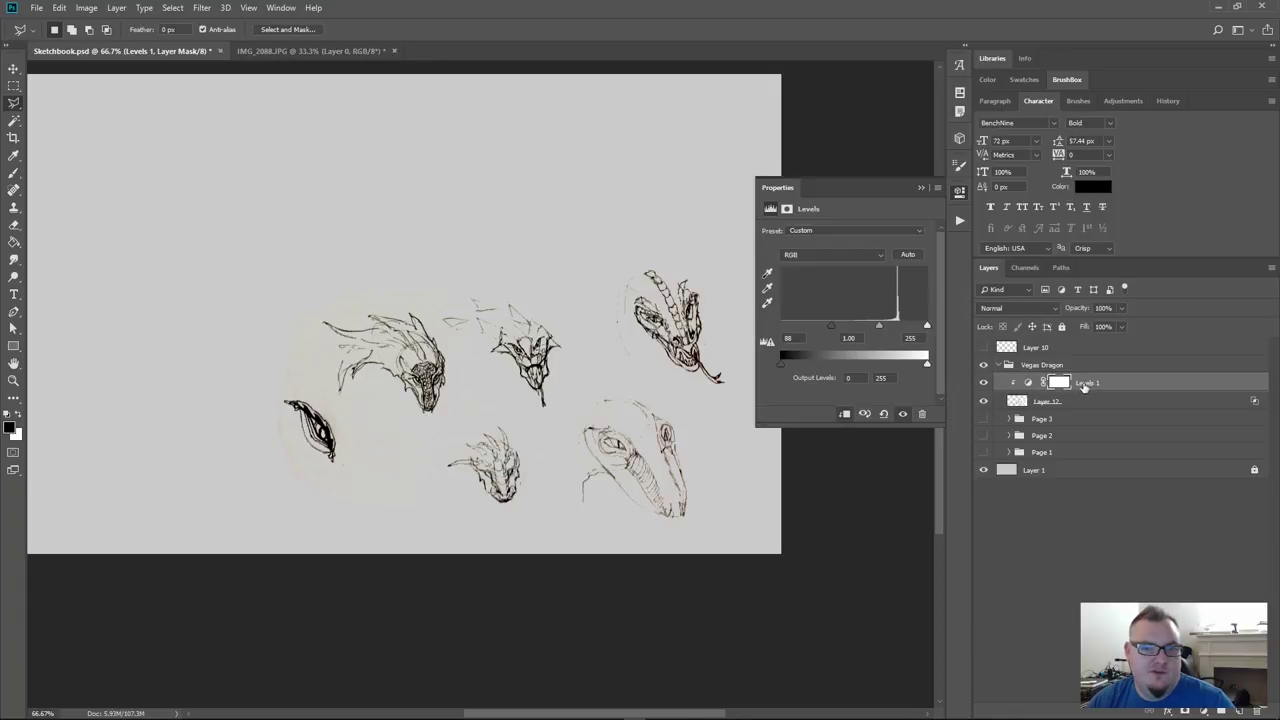
left_click(1059, 384)
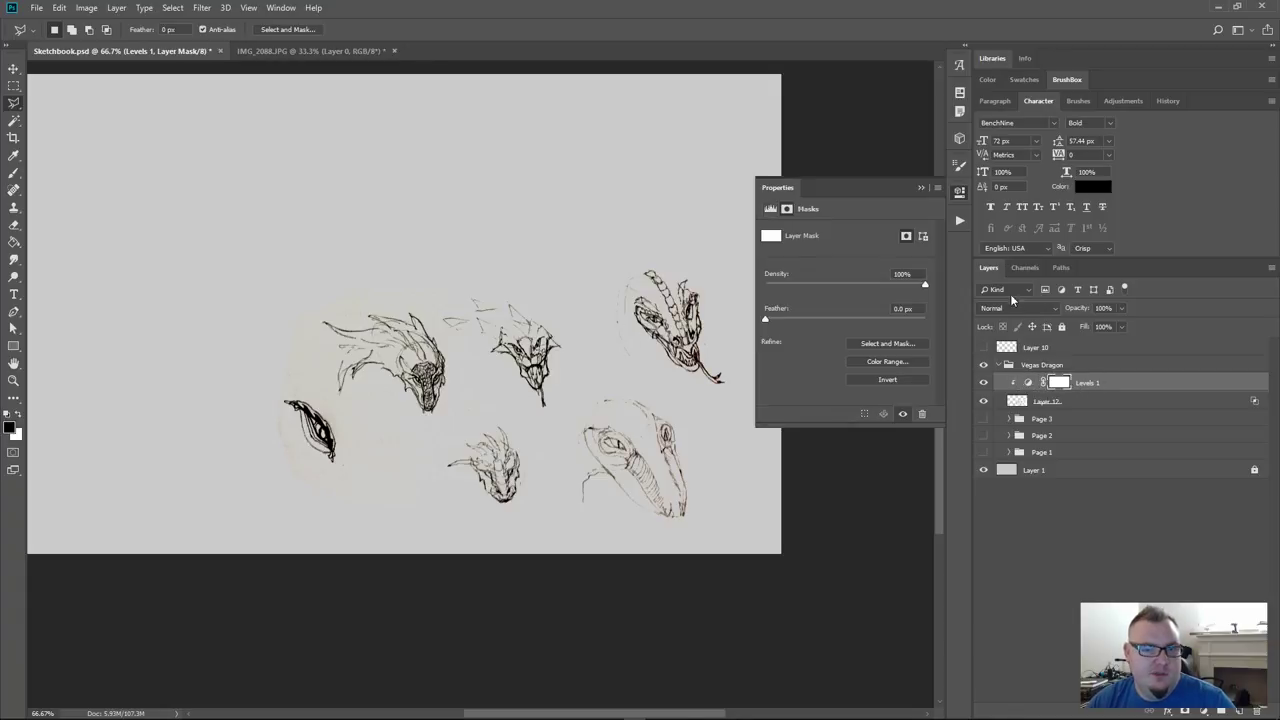
left_click(958, 196)
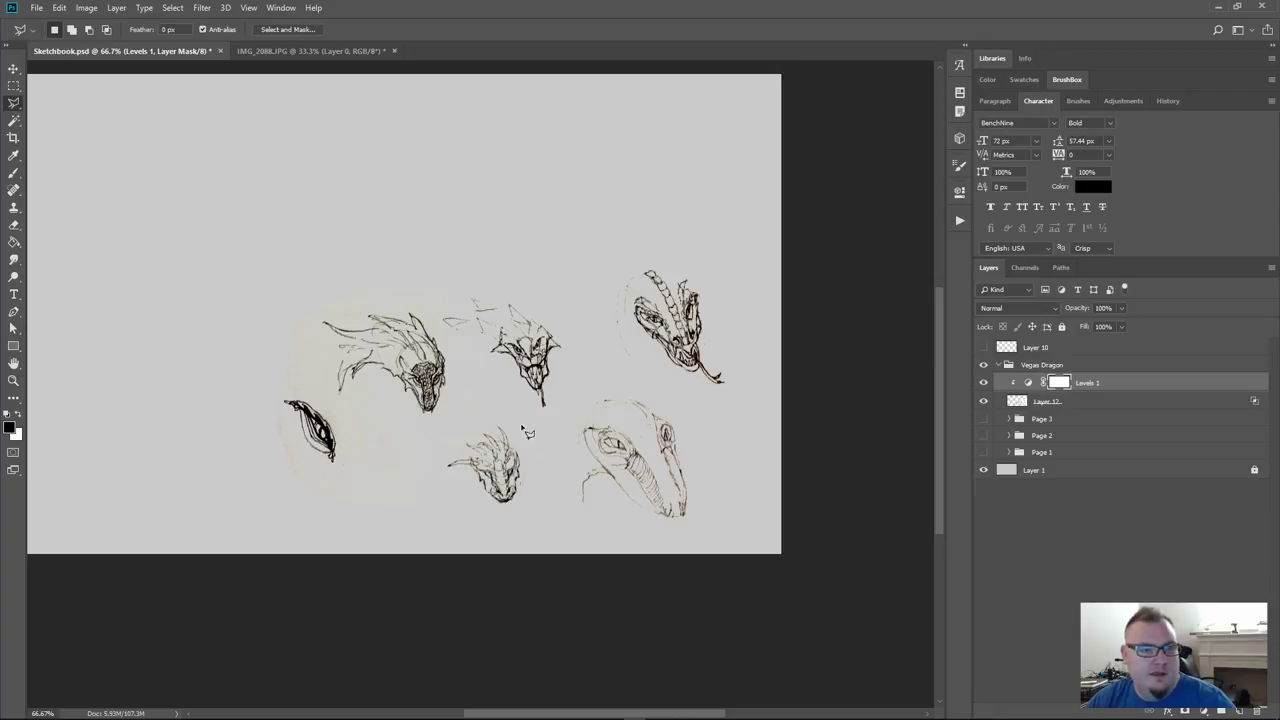
left_click(13, 86)
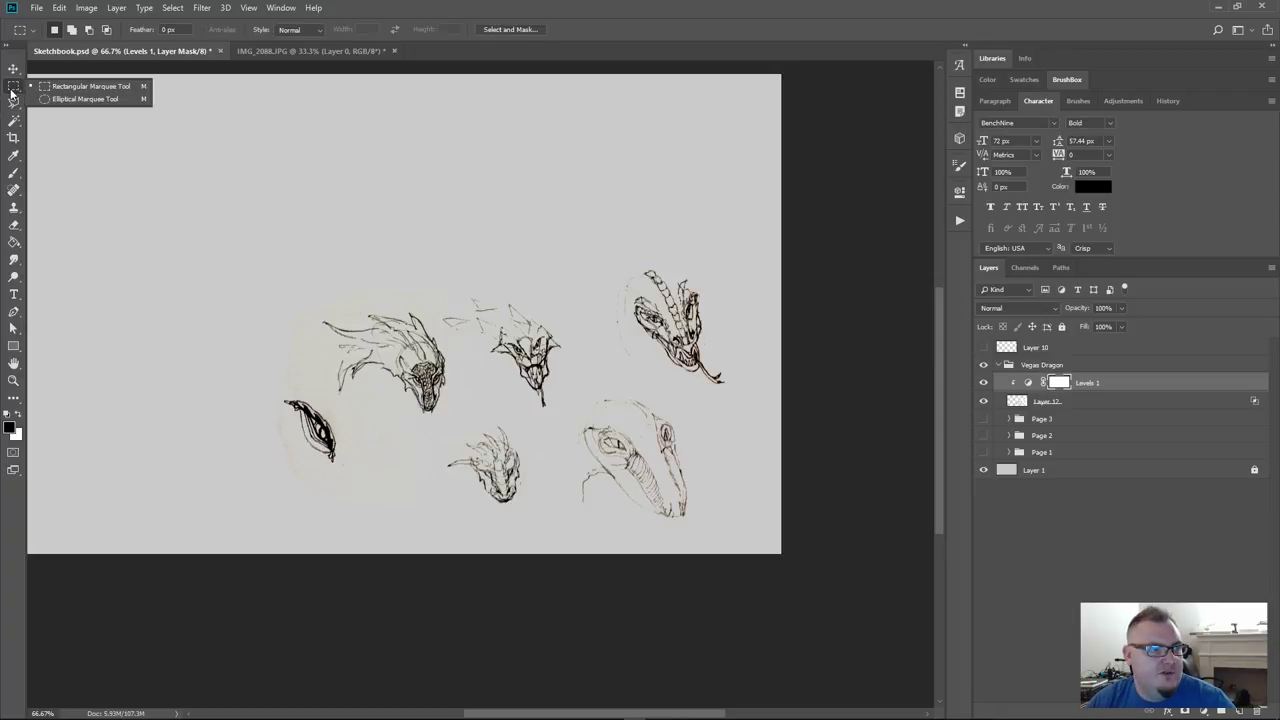
Mask the Levels darkening to a circle around the lower-right dragon head
left_click(66, 100)
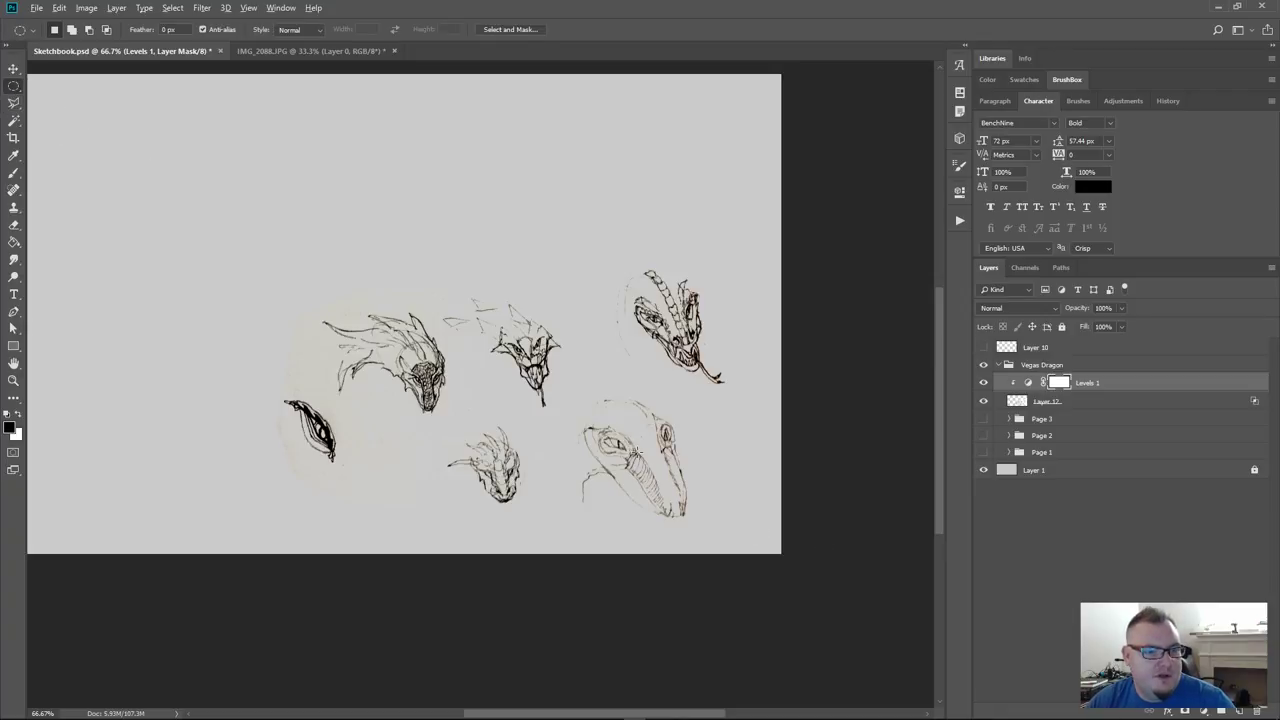
mouse_move(634, 452)
left_mouse_down()
mouse_move(728, 539)
mouse_move(703, 491)
left_mouse_up()
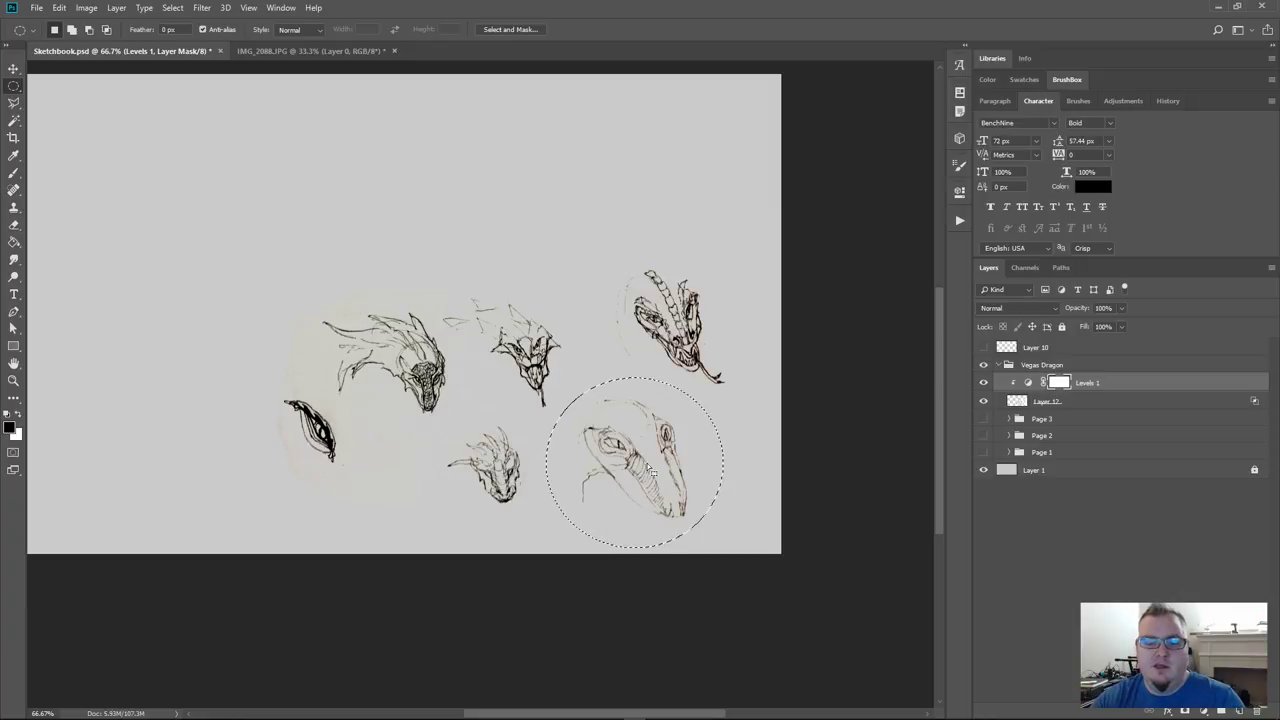
key("alt+BackSpace")
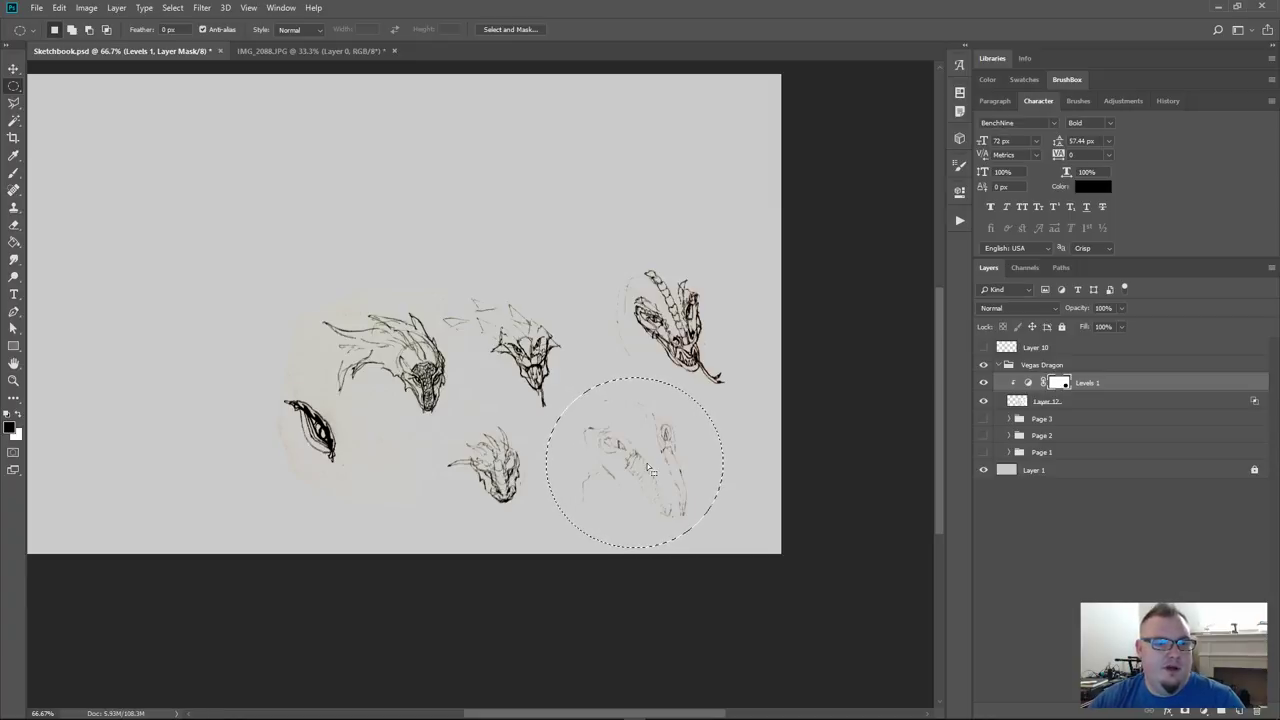
key("ctrl+z")
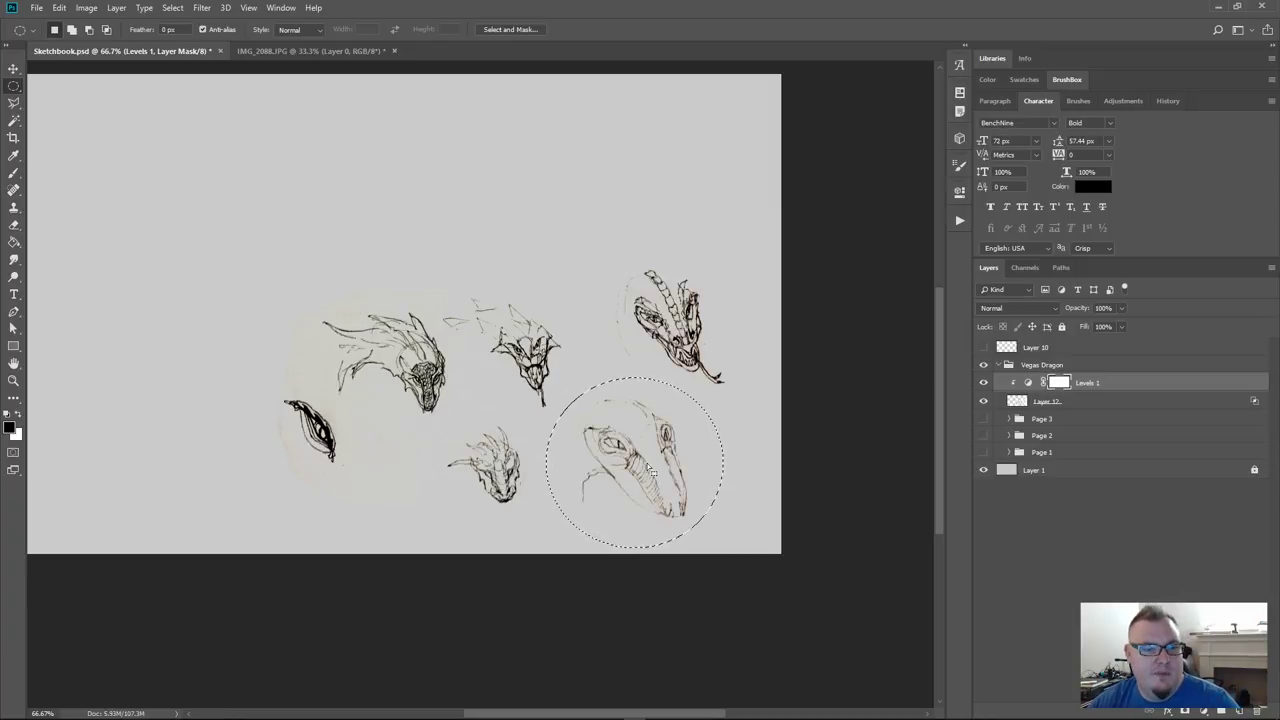
right_click(650, 468)
left_click(662, 480)
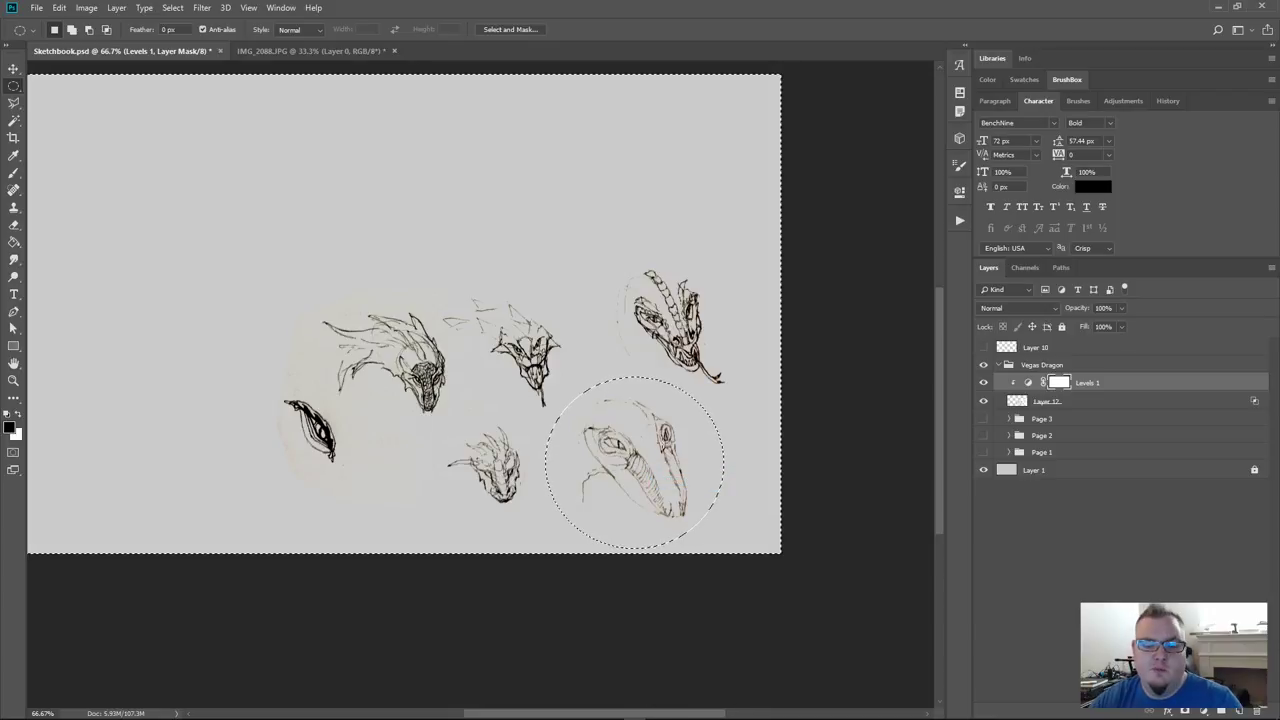
key("alt+BackSpace")
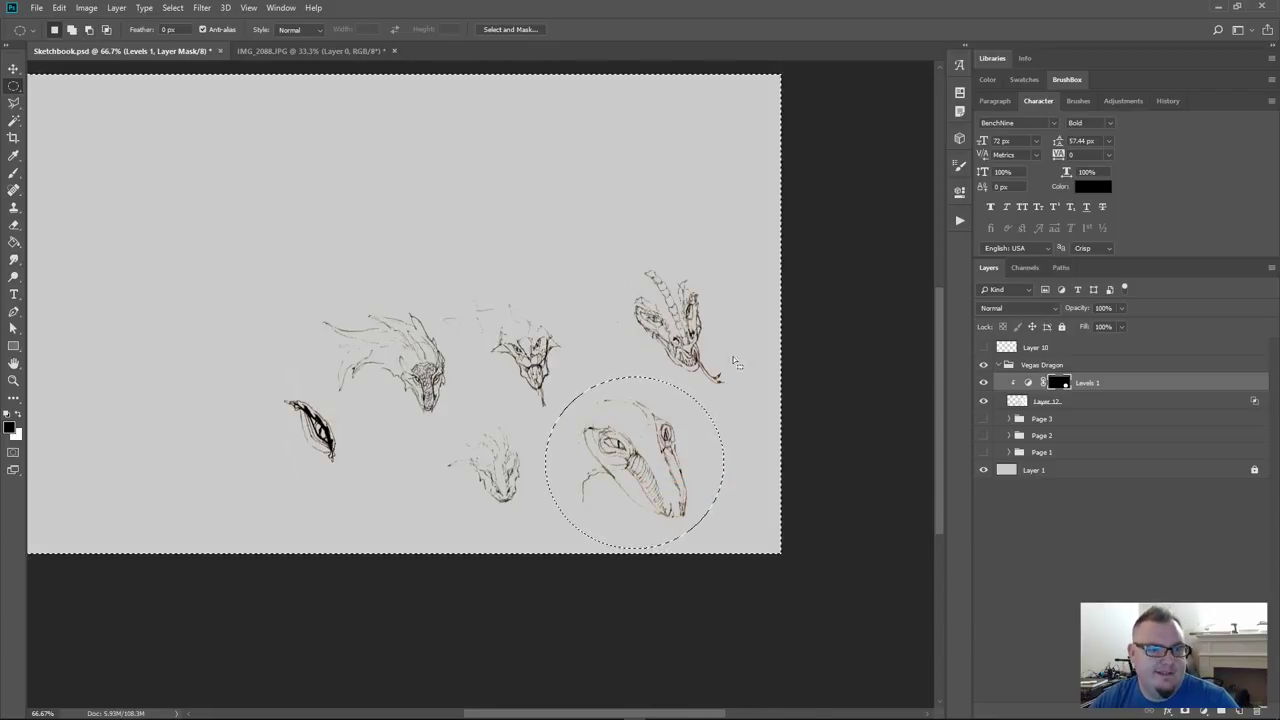
key("ctrl+d")
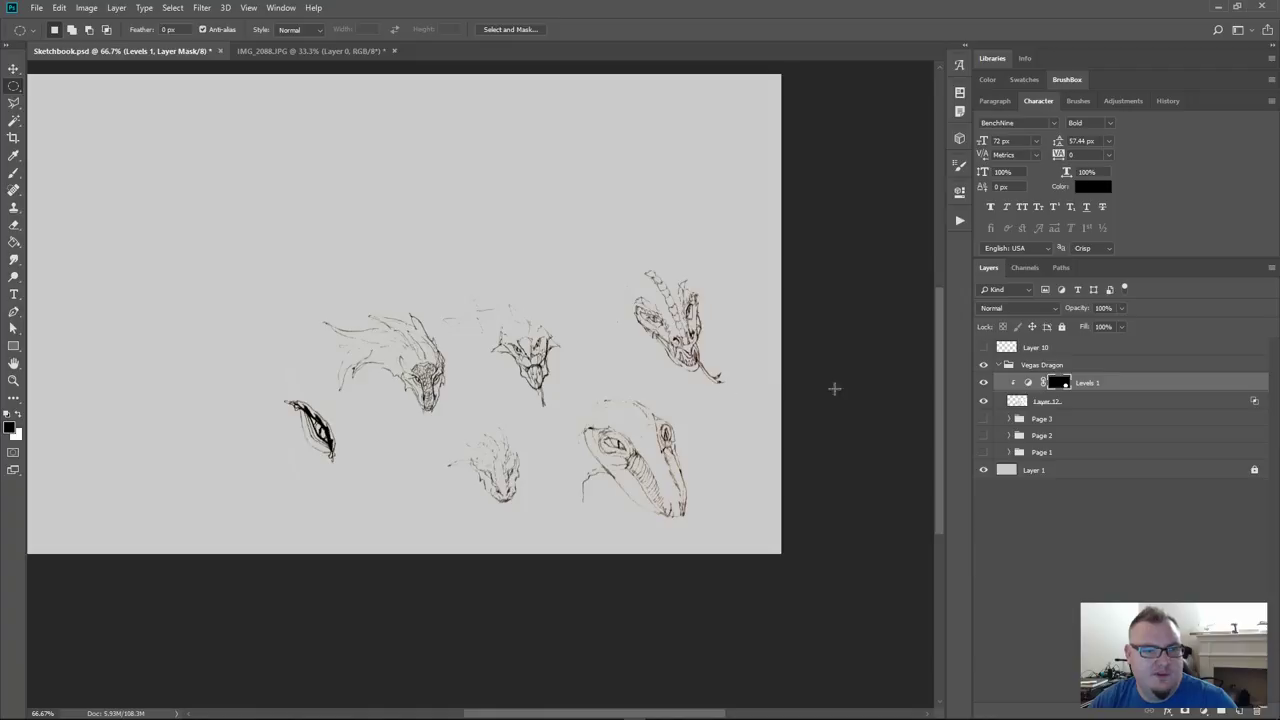
Compare the Levels effect on and off, then merge Levels 1 with Layer 12
left_click(983, 383)
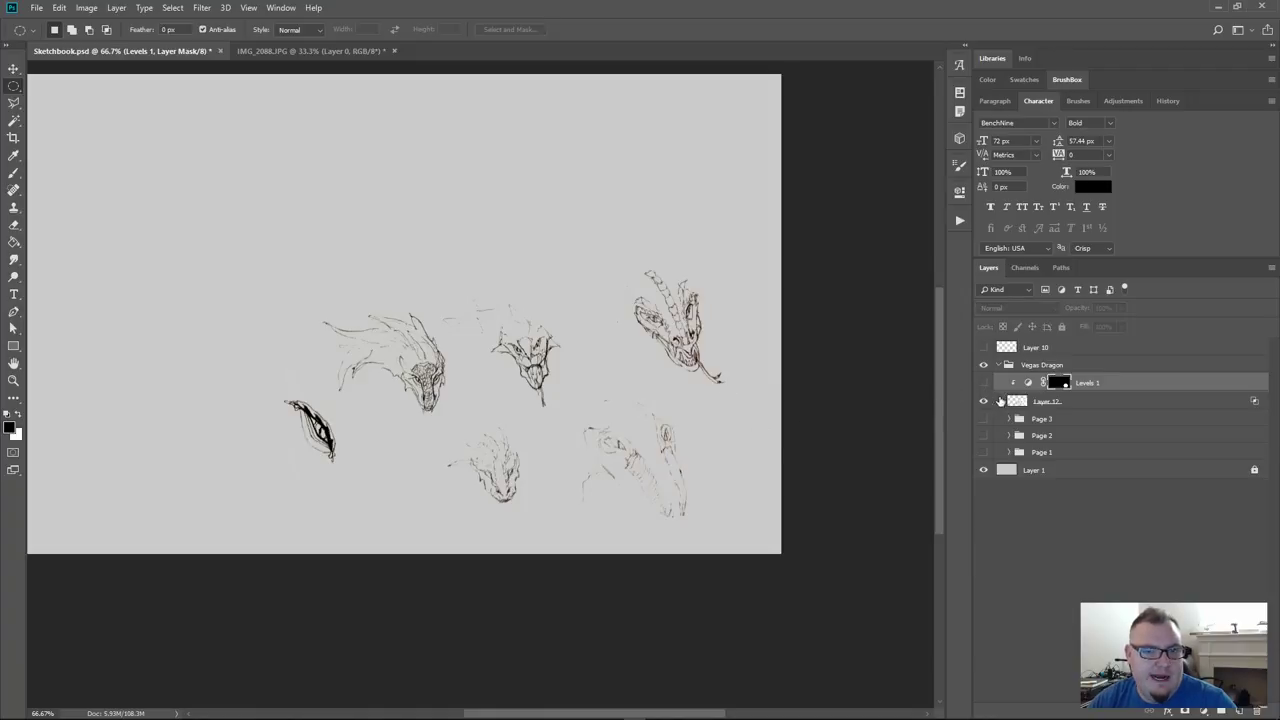
left_click(983, 383)
left_click(983, 383)
left_click(983, 383)
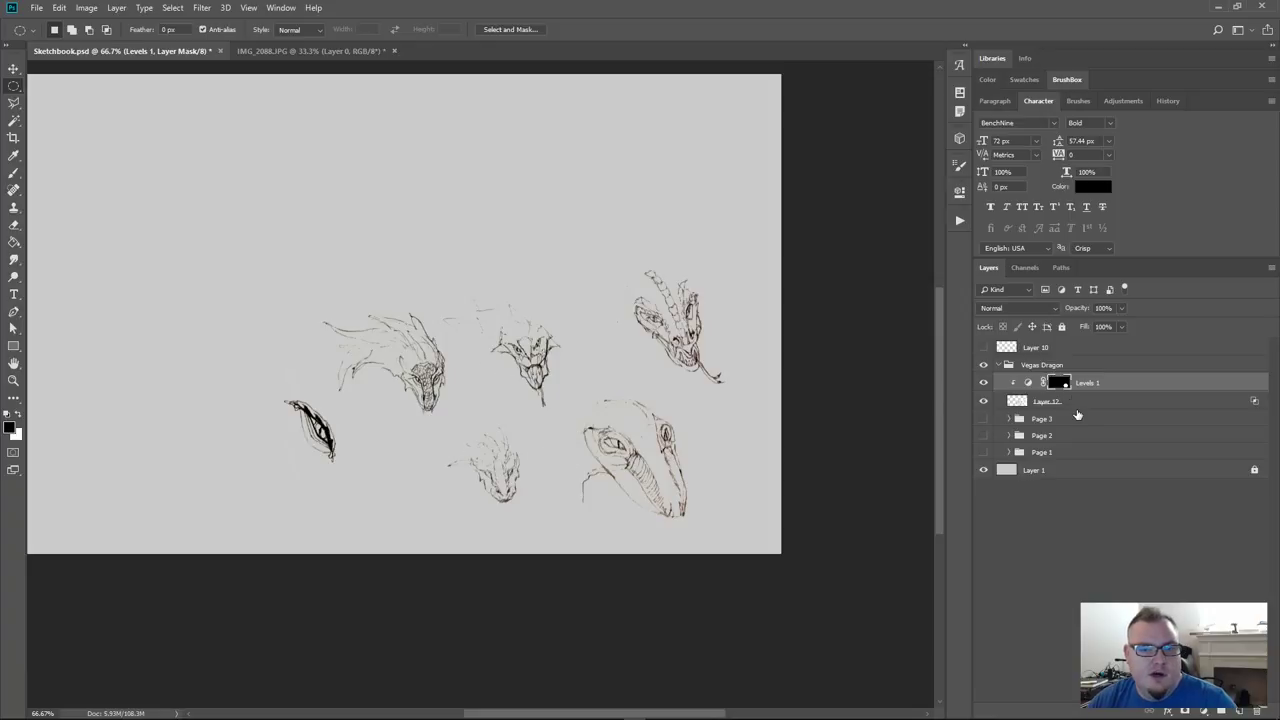
left_click(1077, 407, "shift")
key("ctrl+e")
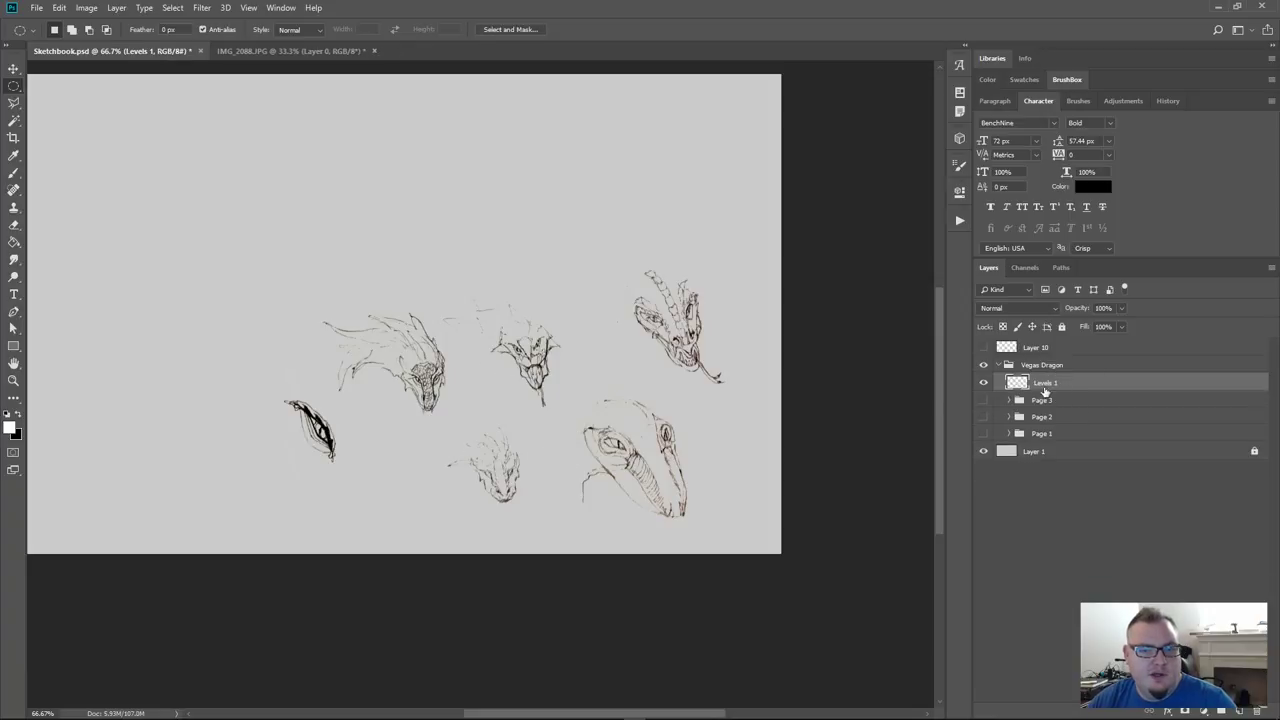
Show the Page 3 sketches and shift the dragon heads right and down
left_click(984, 399)
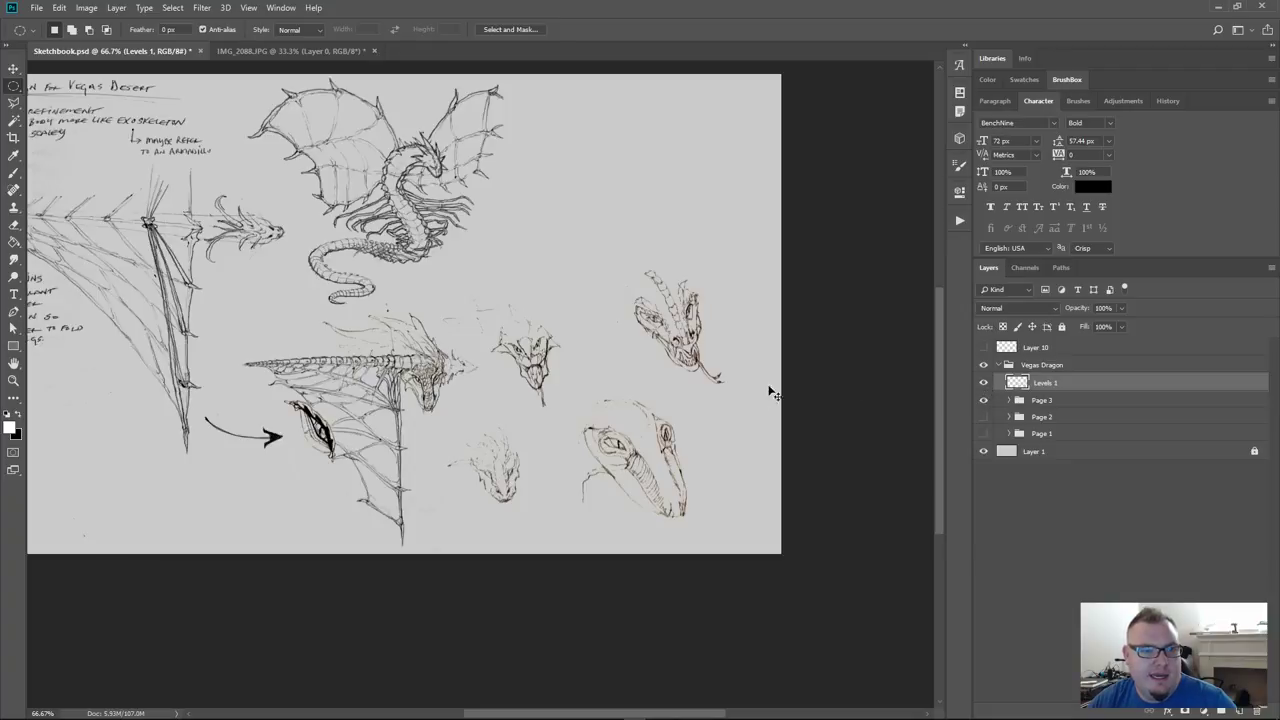
key("ctrl+t")
mouse_move(625, 468)
left_mouse_down()
mouse_move(672, 476)
mouse_move(673, 492)
left_mouse_up()
key("Return")
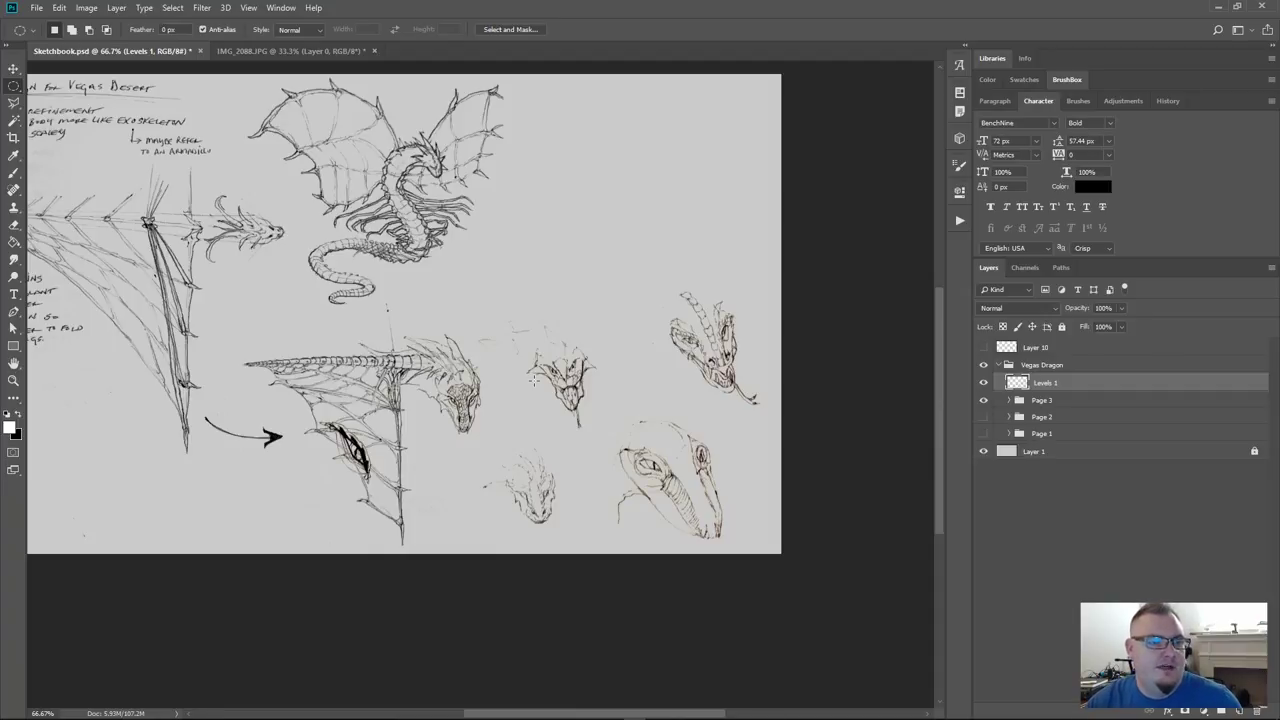
Move the two middle dragon heads into the empty top-right area
key("l")
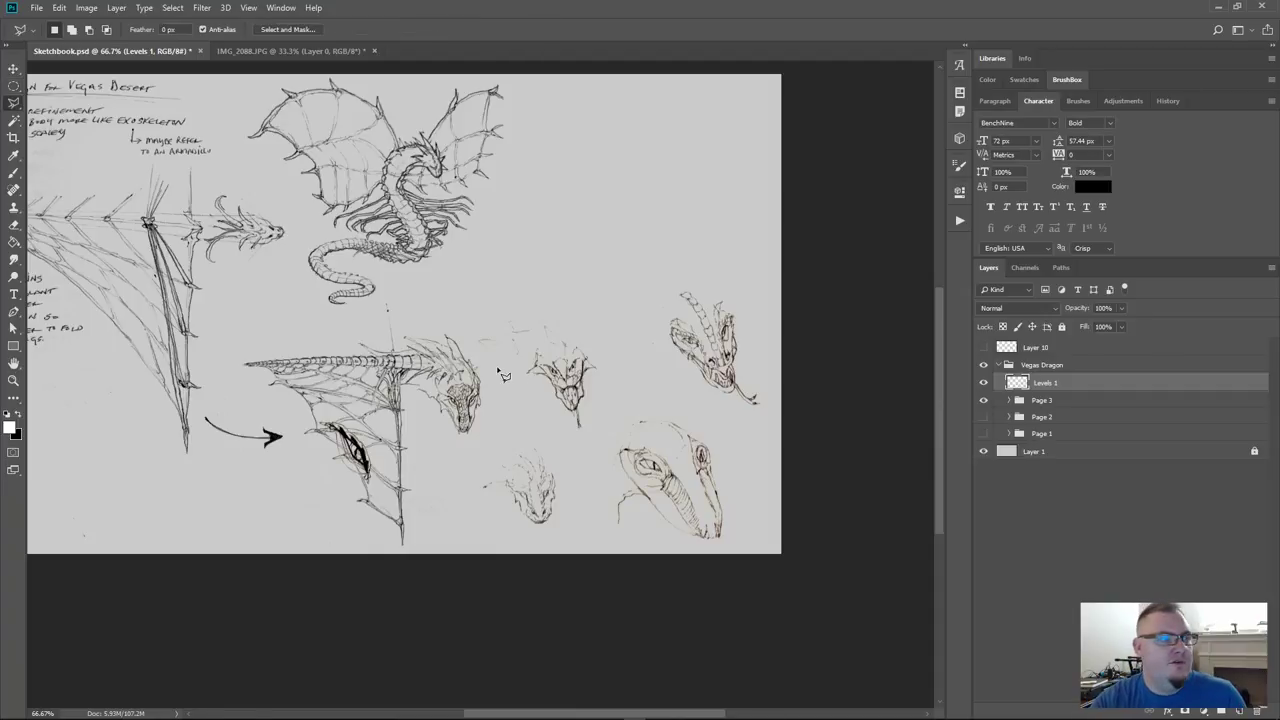
left_click(383, 308)
left_click(600, 301)
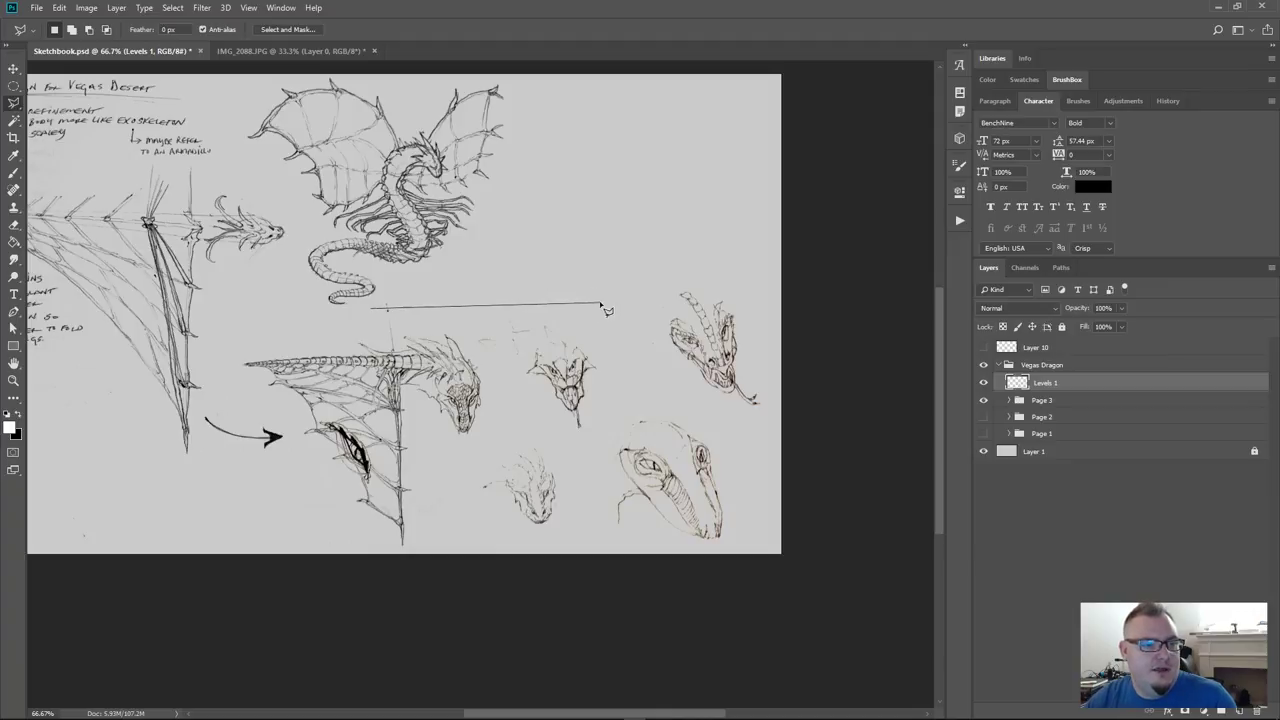
left_click(627, 352)
left_click(591, 443)
left_click(527, 431)
left_click(470, 433)
left_click(445, 453)
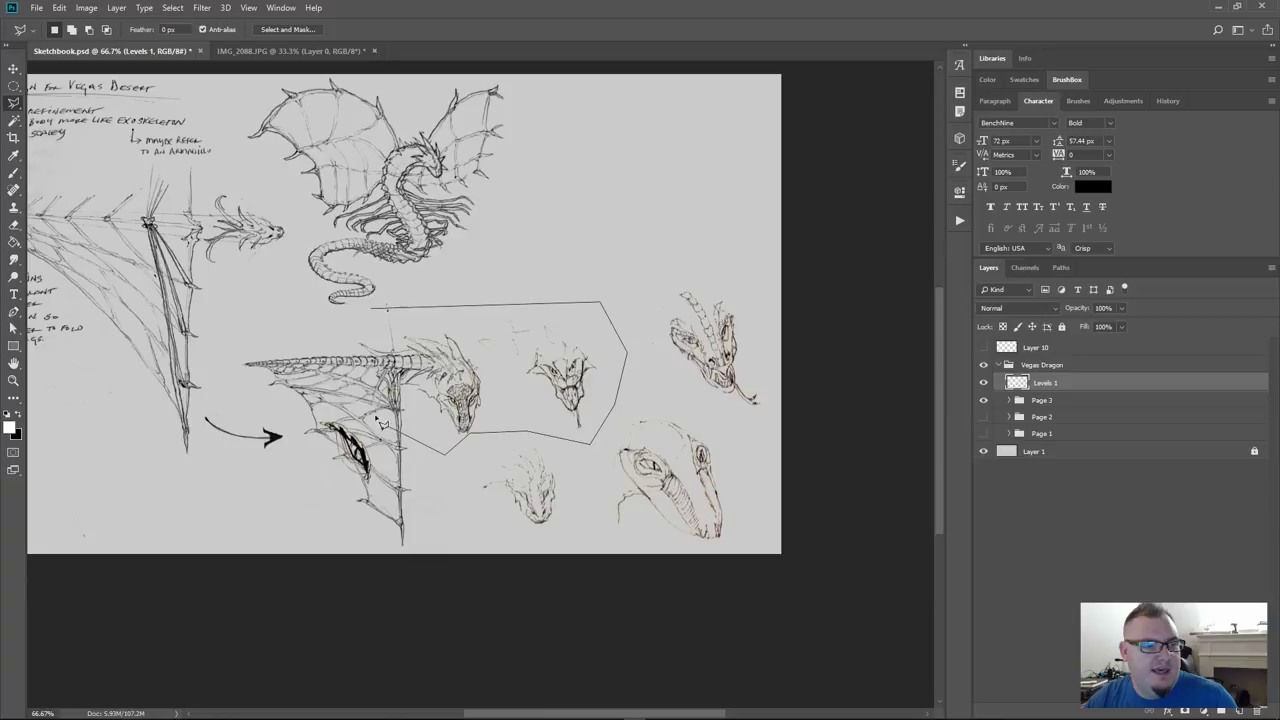
left_click(342, 350)
left_click(381, 308)
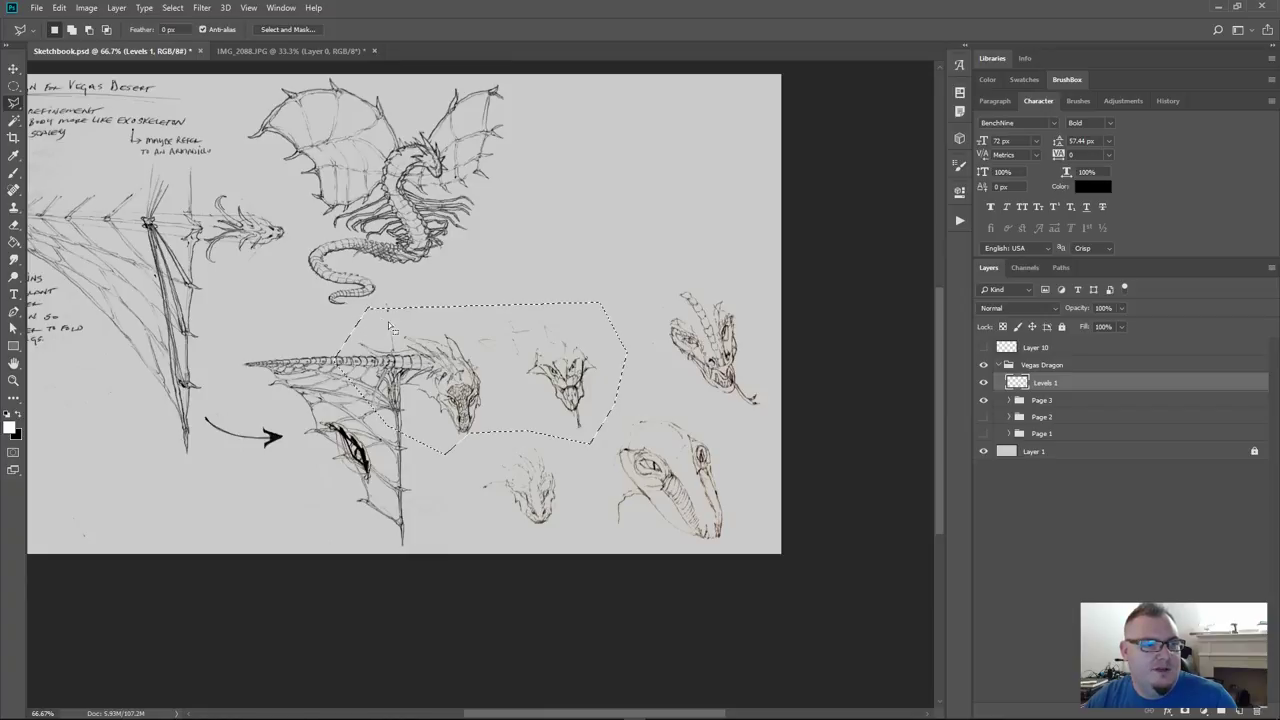
key("v")
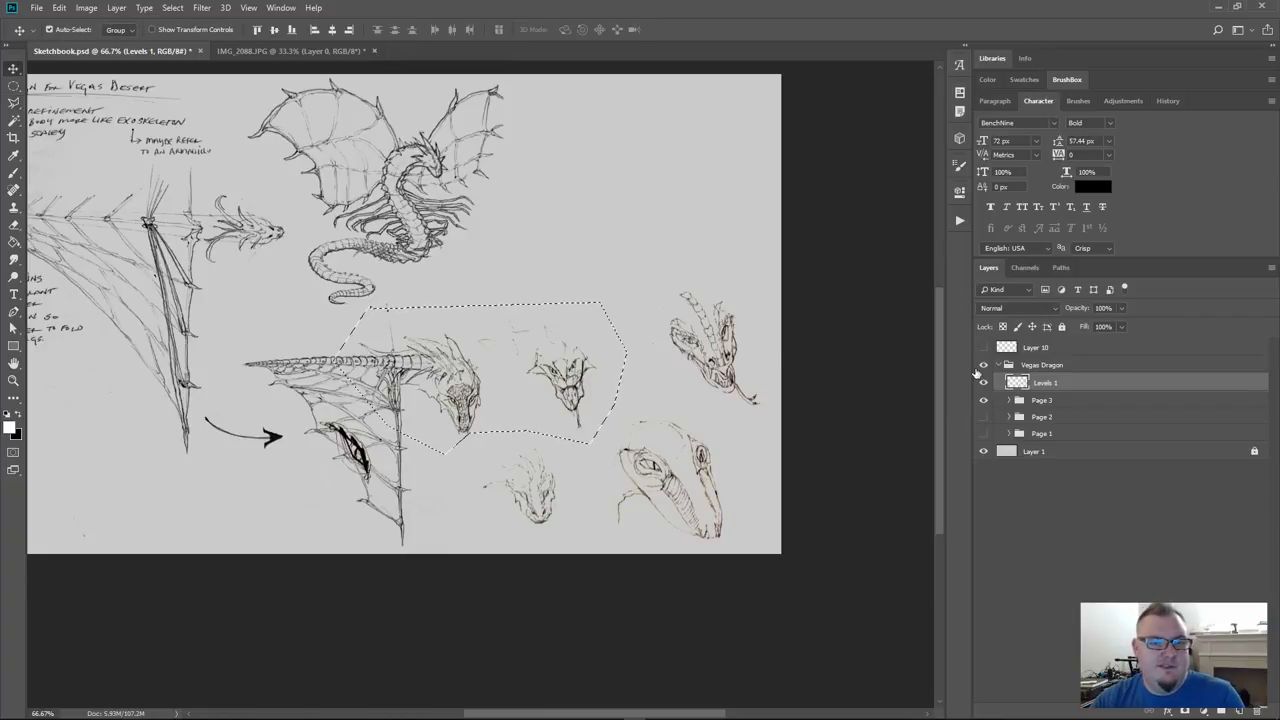
mouse_move(488, 392)
left_mouse_down()
mouse_move(505, 284)
mouse_move(622, 173)
left_mouse_up()
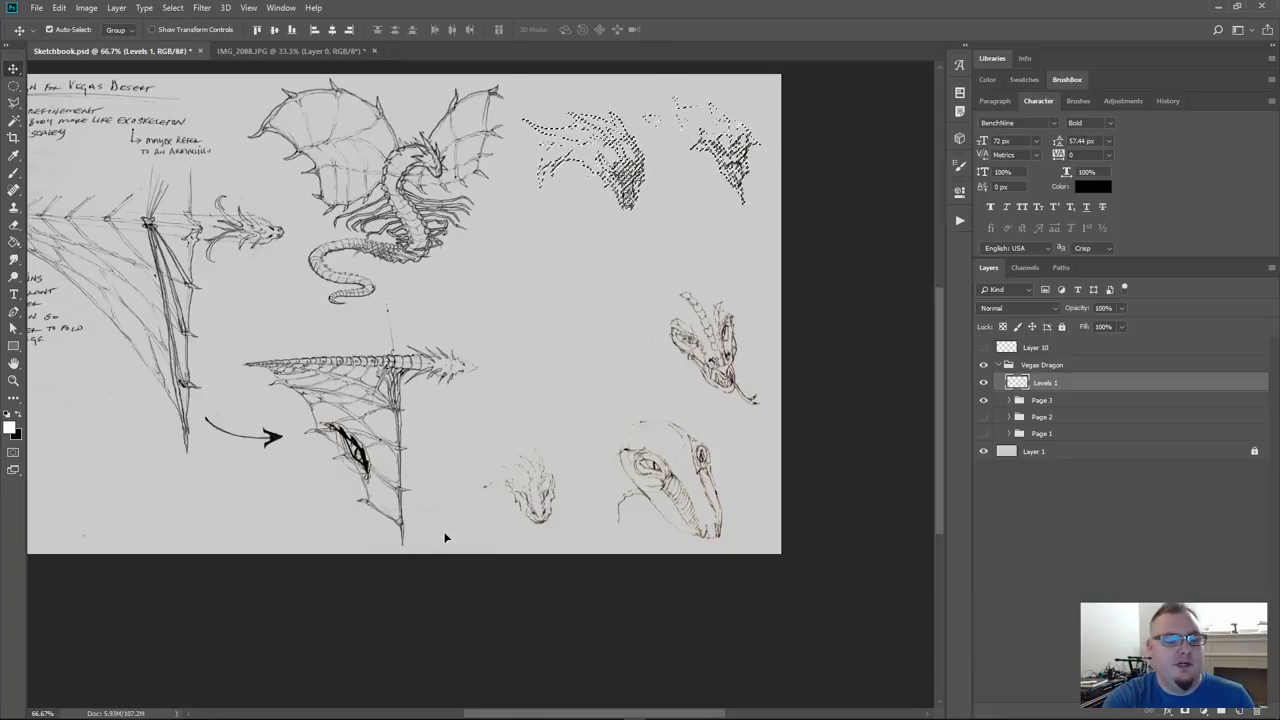
key("ctrl+d")
Outline the right dragon head with the Polygonal Lasso
key("l")
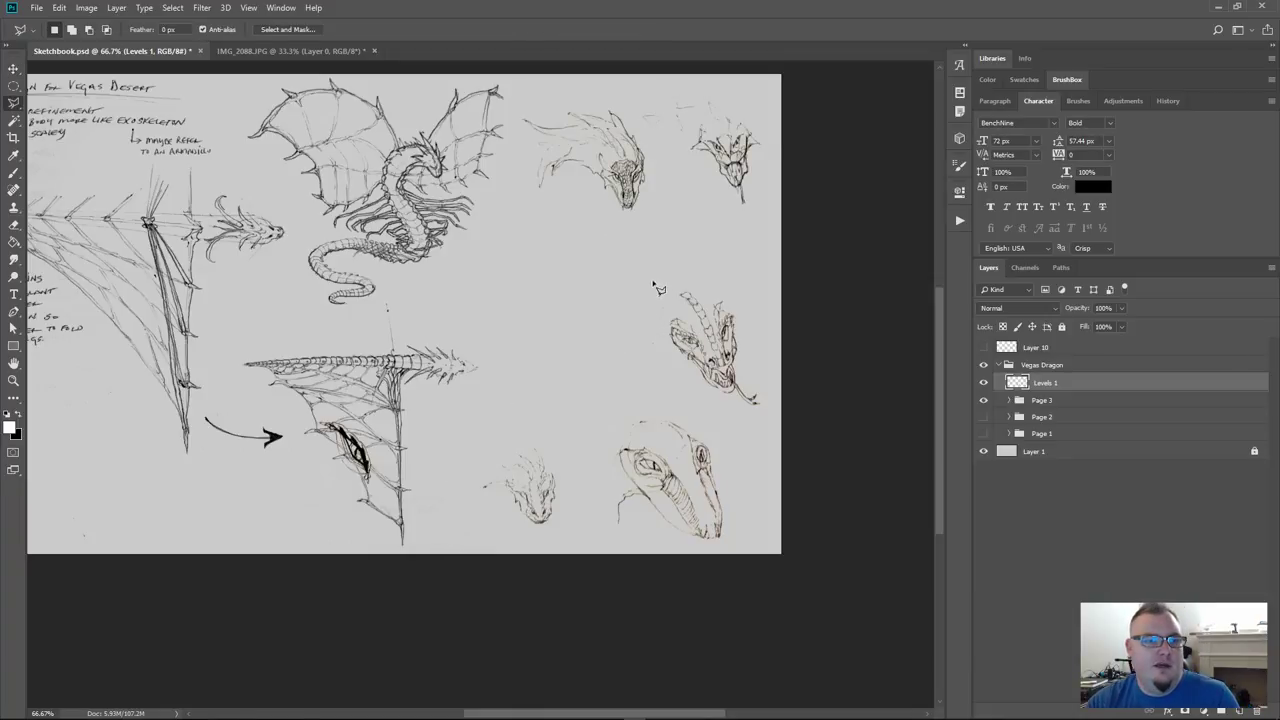
left_click(646, 281)
left_click(646, 353)
left_click(685, 393)
left_click(757, 420)
left_click(779, 425)
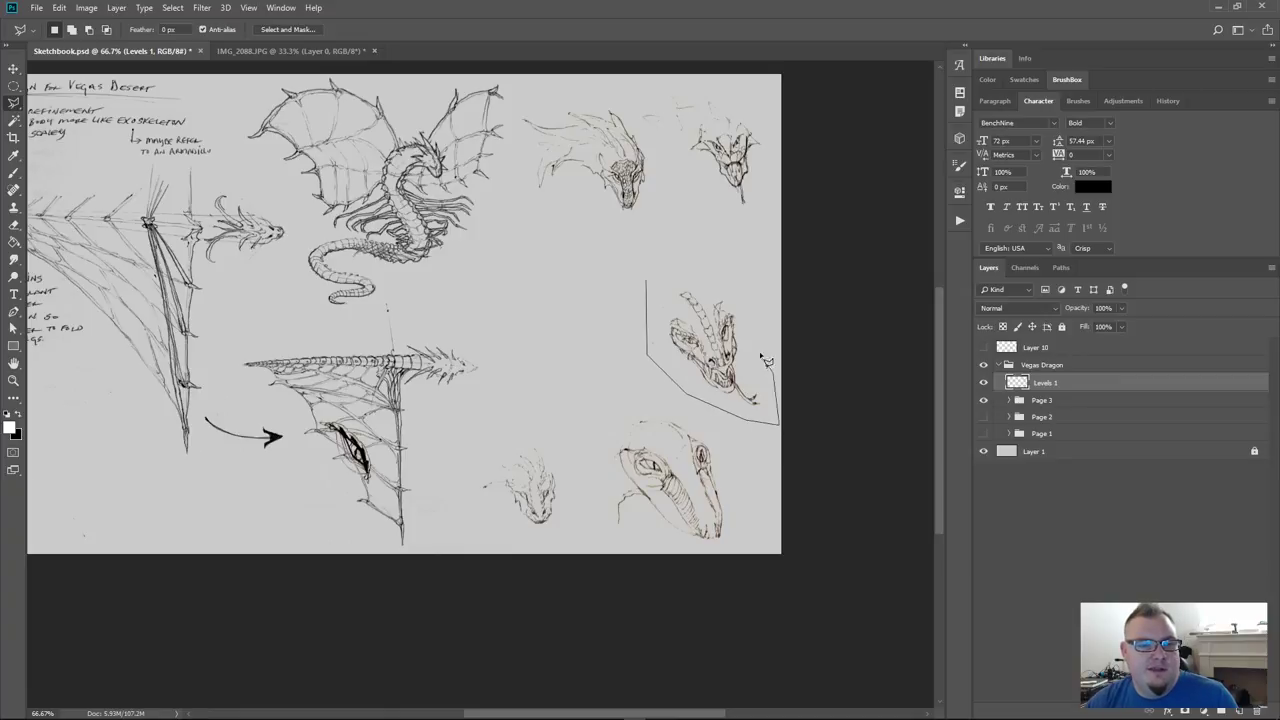
left_click(764, 310)
left_click(725, 267)
left_click(672, 258)
left_click(647, 282)
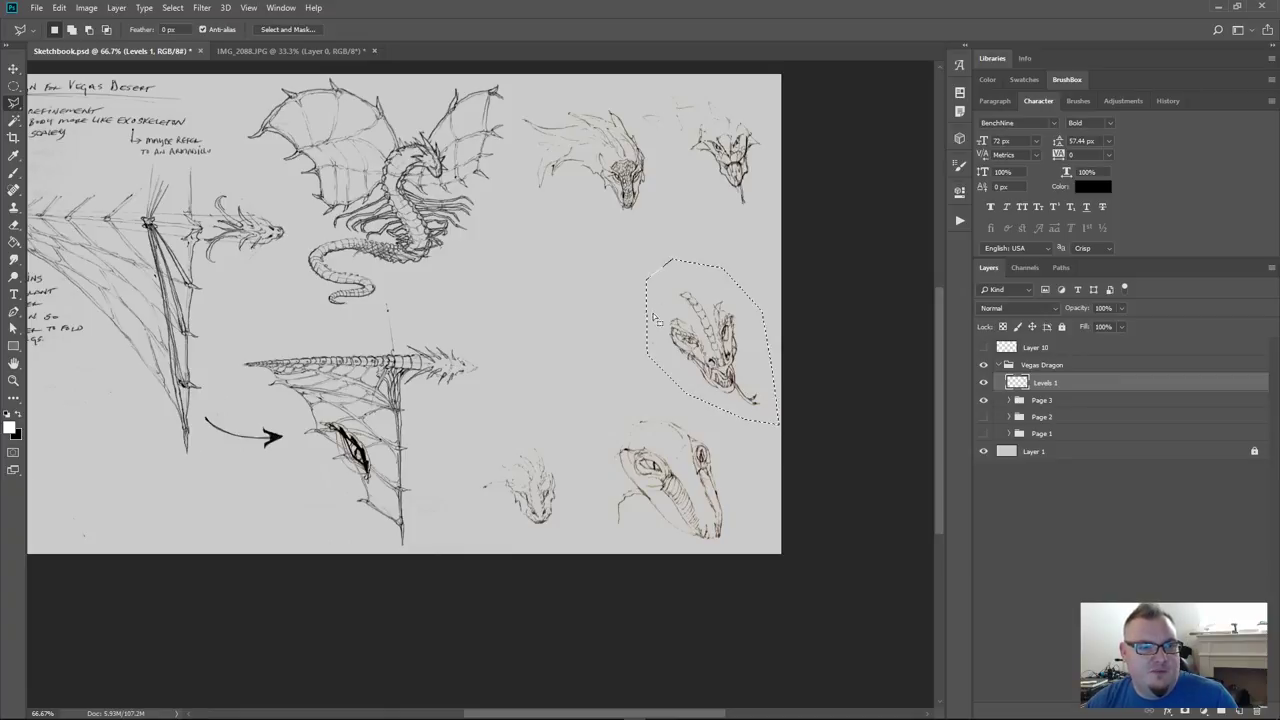
Move the right head up under the top heads and the small bottom head into the right column
key("v")
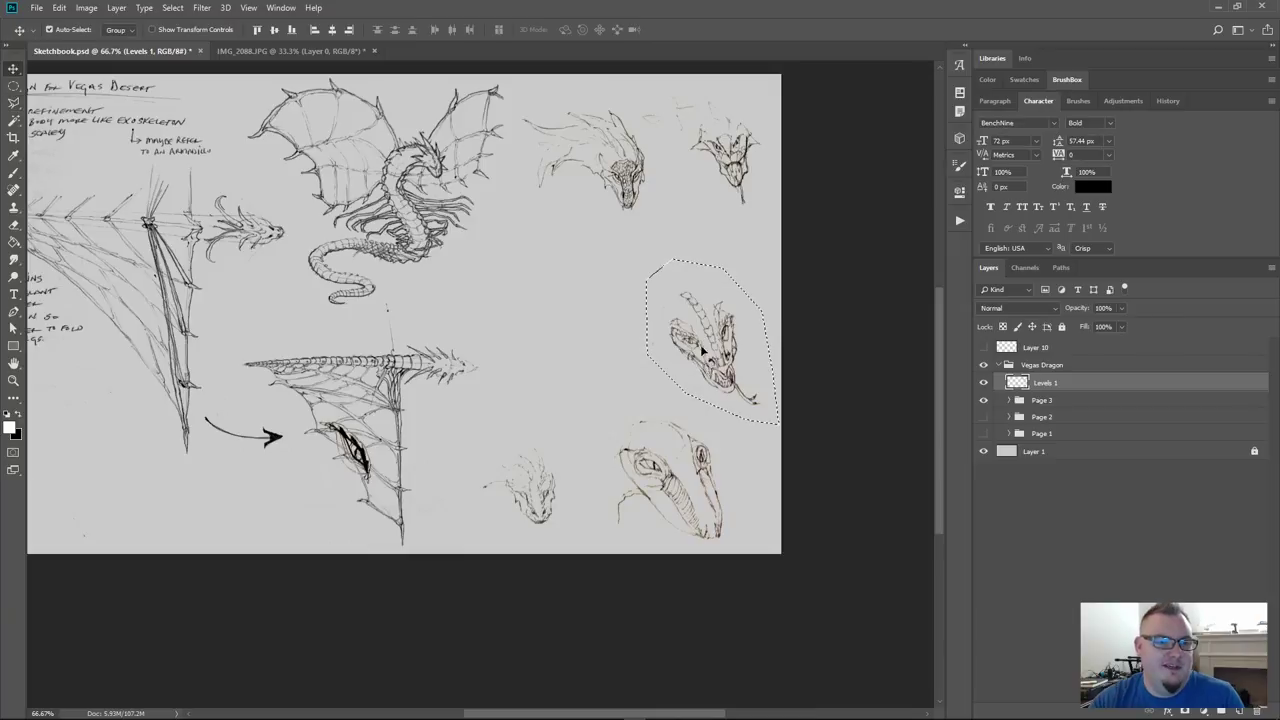
left_click_drag(699, 364, 712, 290)
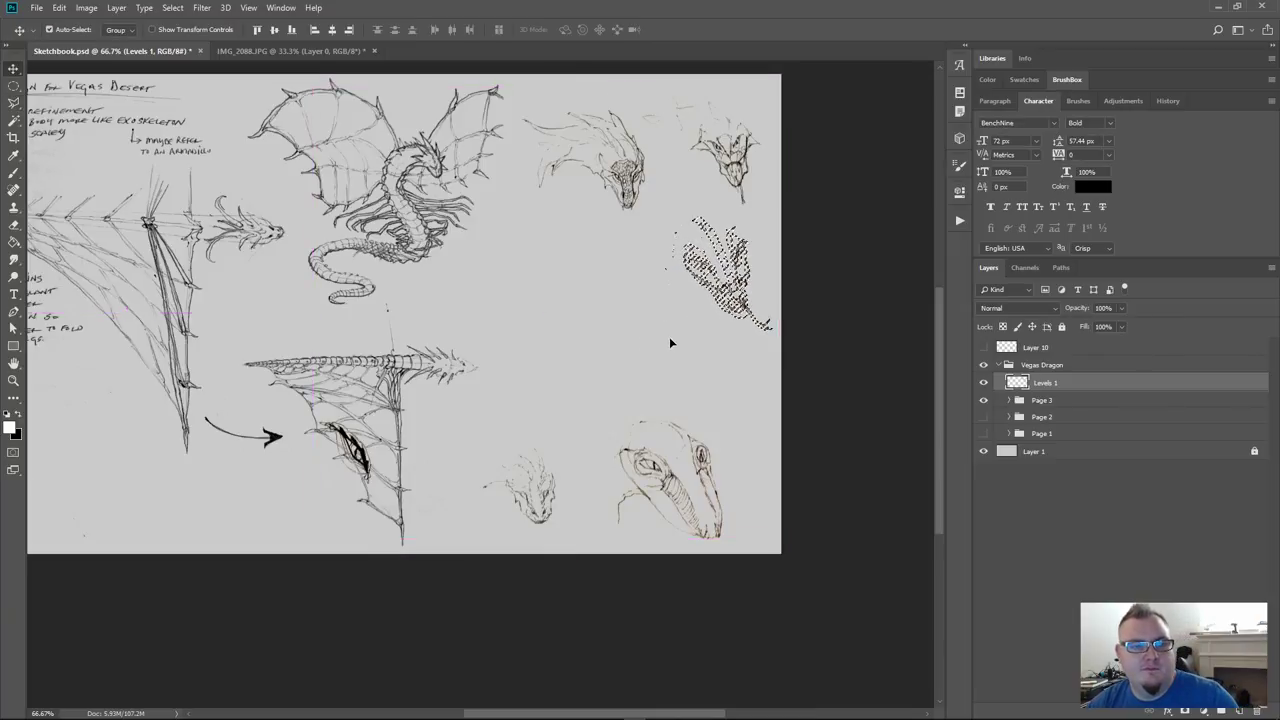
key("ctrl+d")
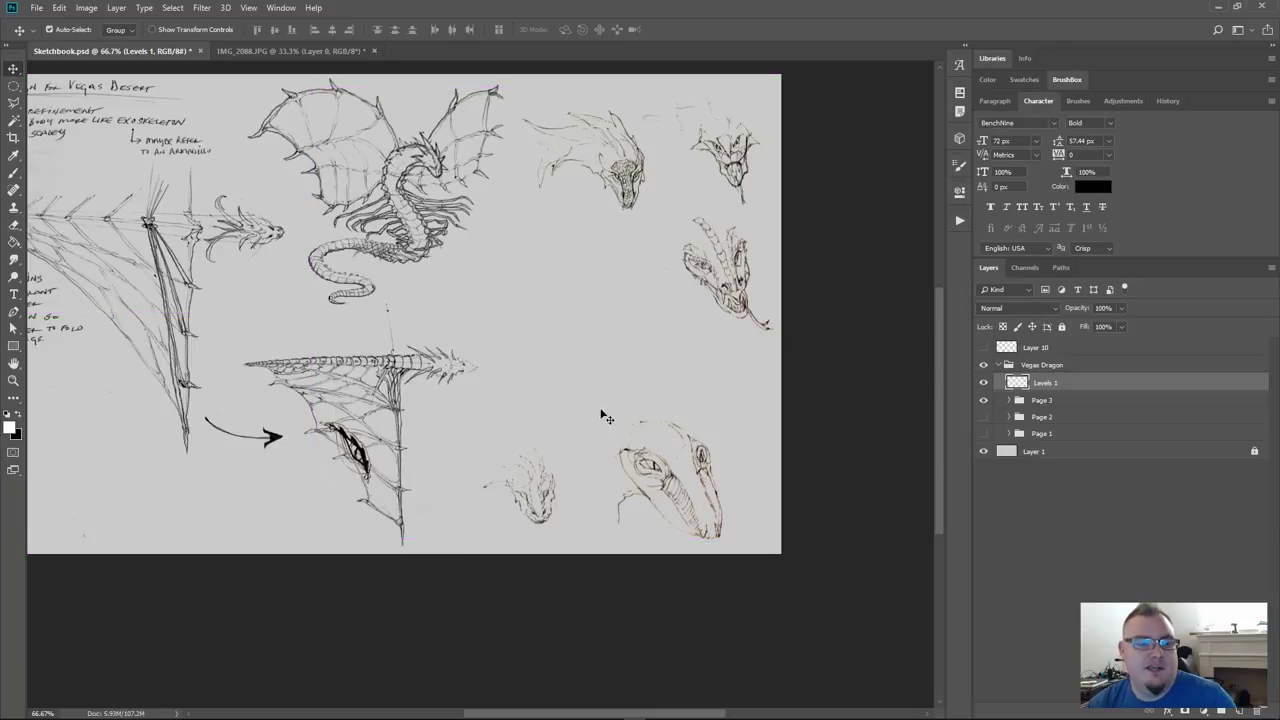
key("l")
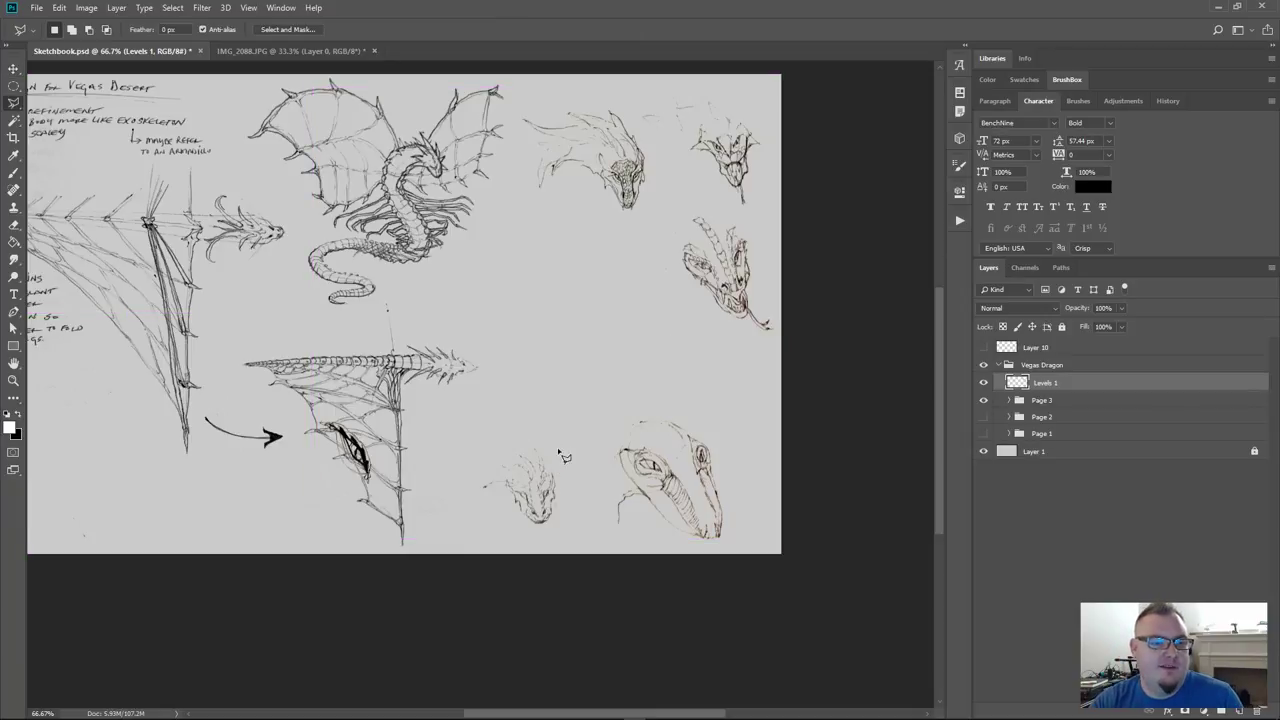
mouse_move(560, 452)
left_mouse_down()
mouse_move(564, 528)
mouse_move(523, 538)
mouse_move(470, 520)
mouse_move(462, 479)
mouse_move(493, 443)
mouse_move(528, 428)
mouse_move(560, 449)
mouse_move(547, 444)
mouse_move(557, 375)
mouse_move(602, 277)
mouse_move(738, 390)
left_mouse_up()
key("v")
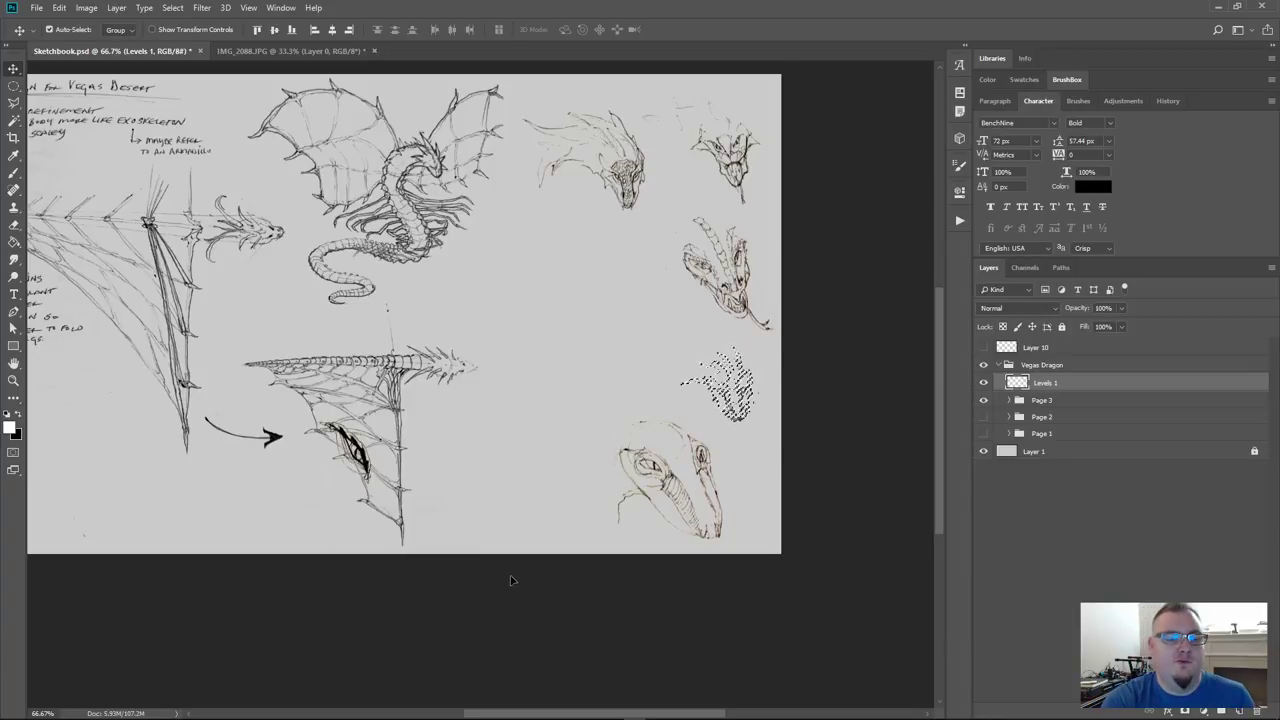
key("ctrl+d")
Move the large lower dragon head up-left beside the others and view the whole page
key("l")
mouse_move(615, 405)
left_mouse_down()
mouse_move(698, 423)
mouse_move(722, 443)
mouse_move(749, 496)
mouse_move(736, 548)
mouse_move(586, 531)
mouse_move(577, 451)
mouse_move(619, 409)
left_mouse_up()
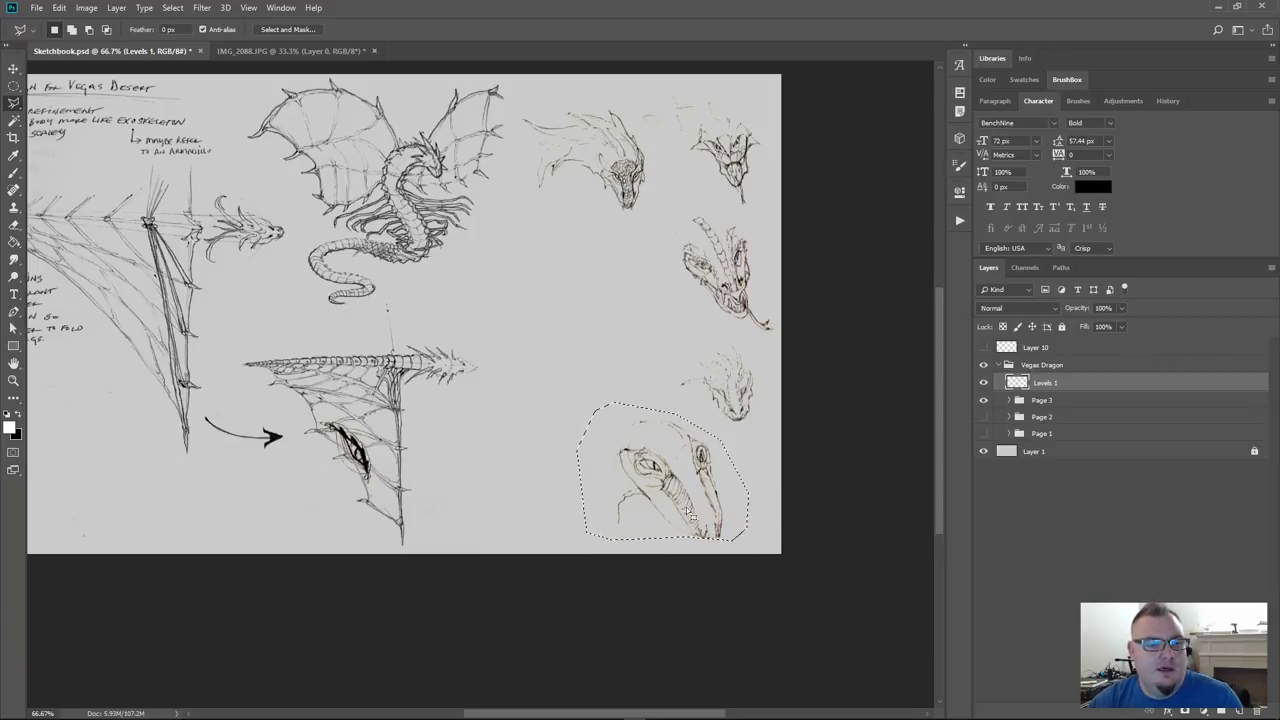
mouse_move(722, 557)
left_mouse_down()
mouse_move(666, 525)
mouse_move(745, 538)
left_mouse_up()
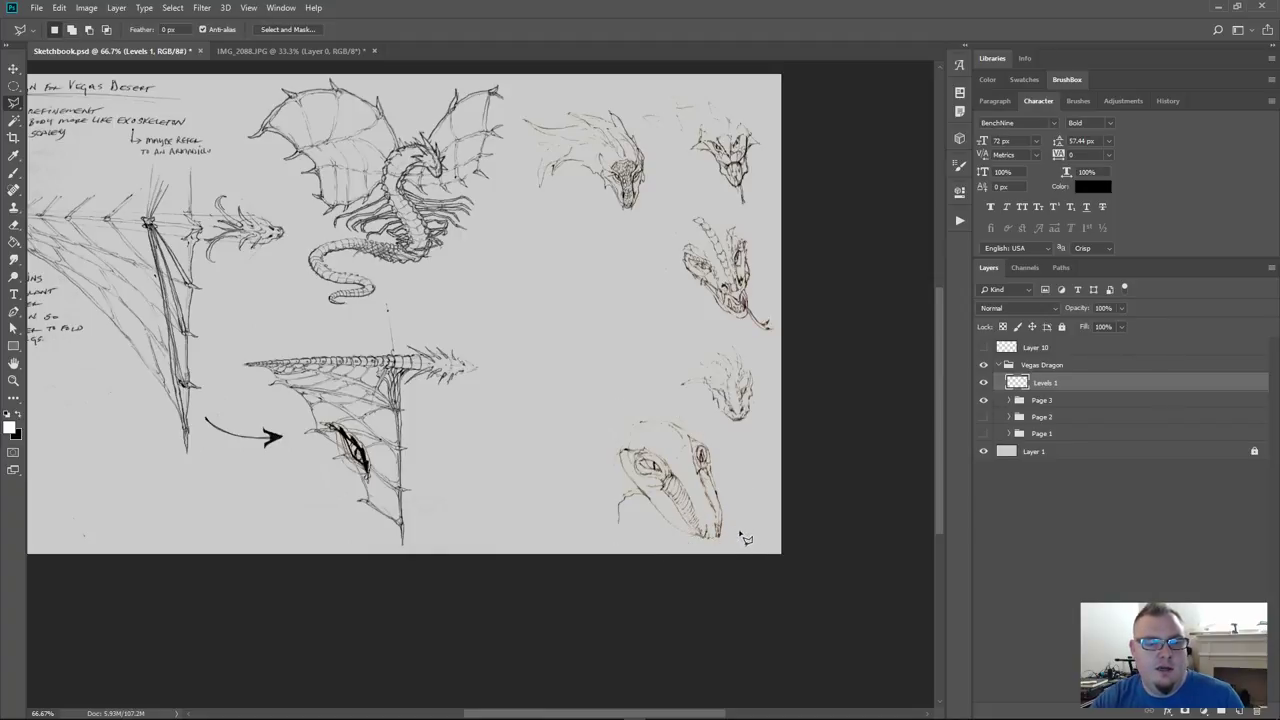
key("ctrl+z")
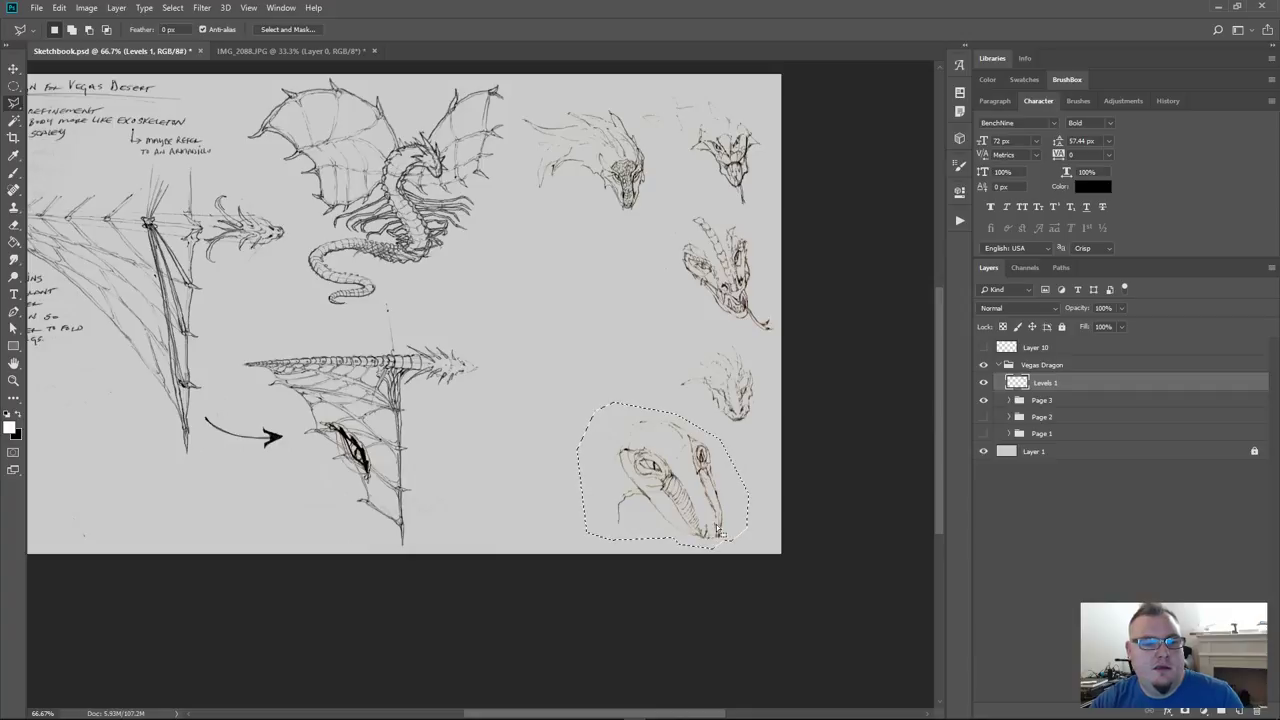
key("v")
mouse_move(667, 495)
left_mouse_down()
mouse_move(545, 340)
mouse_move(591, 319)
left_mouse_up()
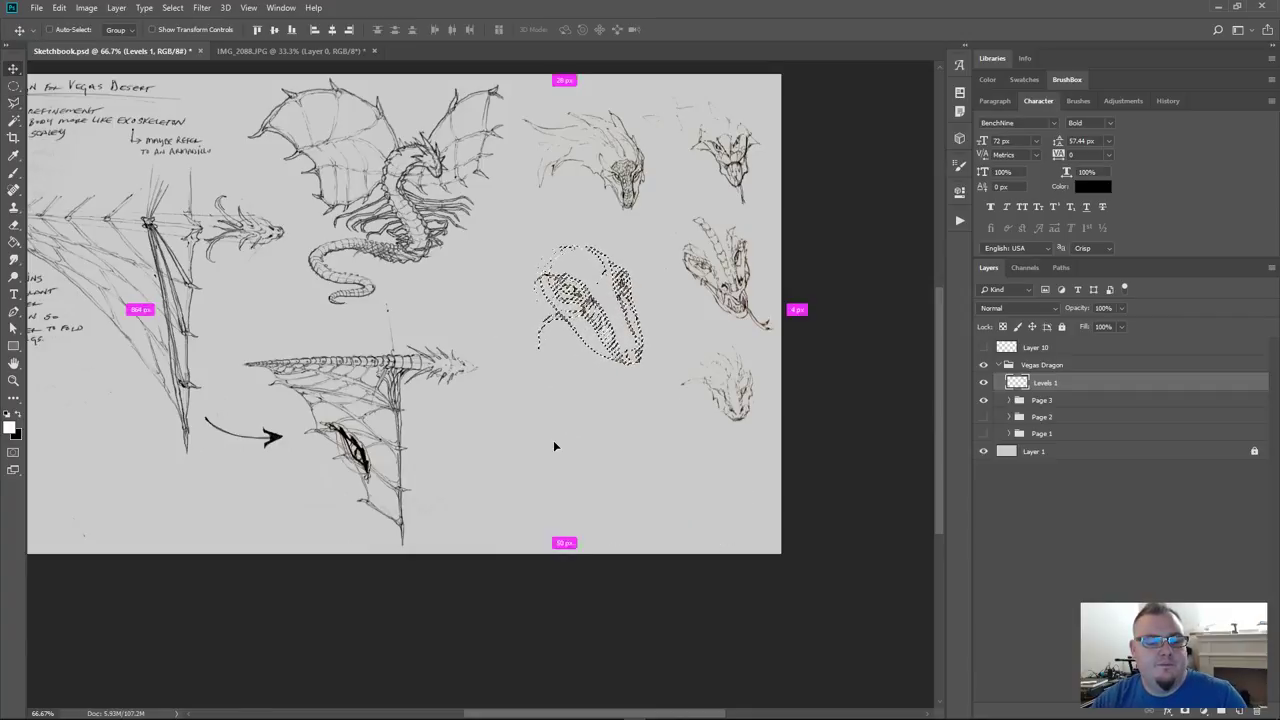
key("ctrl+d")
left_click_drag(514, 409, 628, 431)
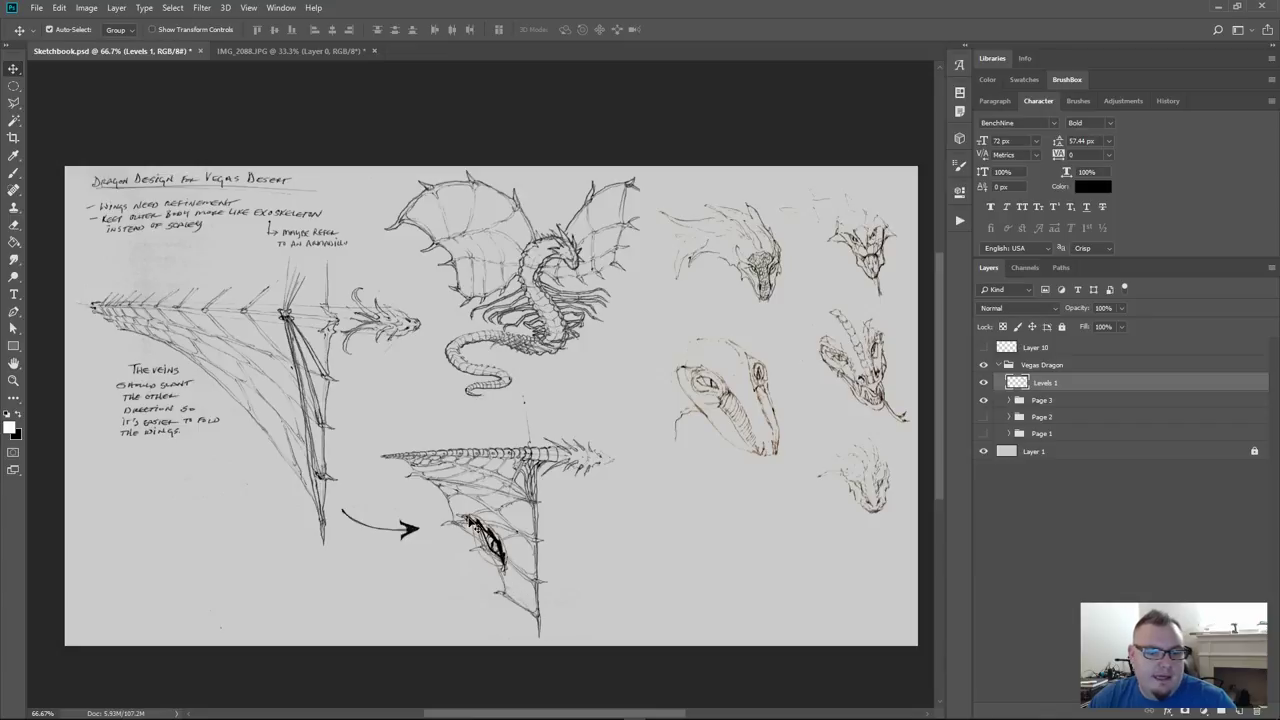
Move the dark scribble off the lower wing to the right and drag Levels 1 toward Page 3
key("m")
mouse_move(447, 497)
left_mouse_down()
mouse_move(540, 596)
mouse_move(510, 562)
mouse_move(731, 553)
mouse_move(642, 438)
mouse_move(633, 395)
left_mouse_up()
key("v")
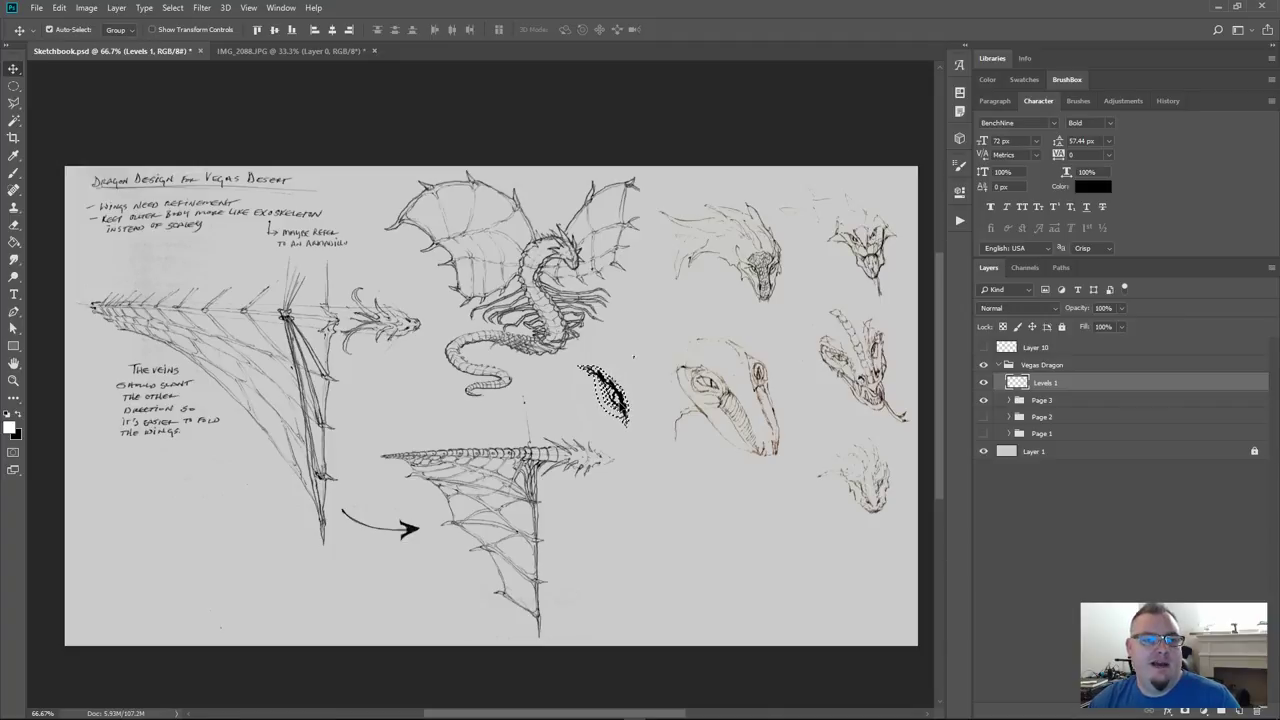
key("ctrl+d")
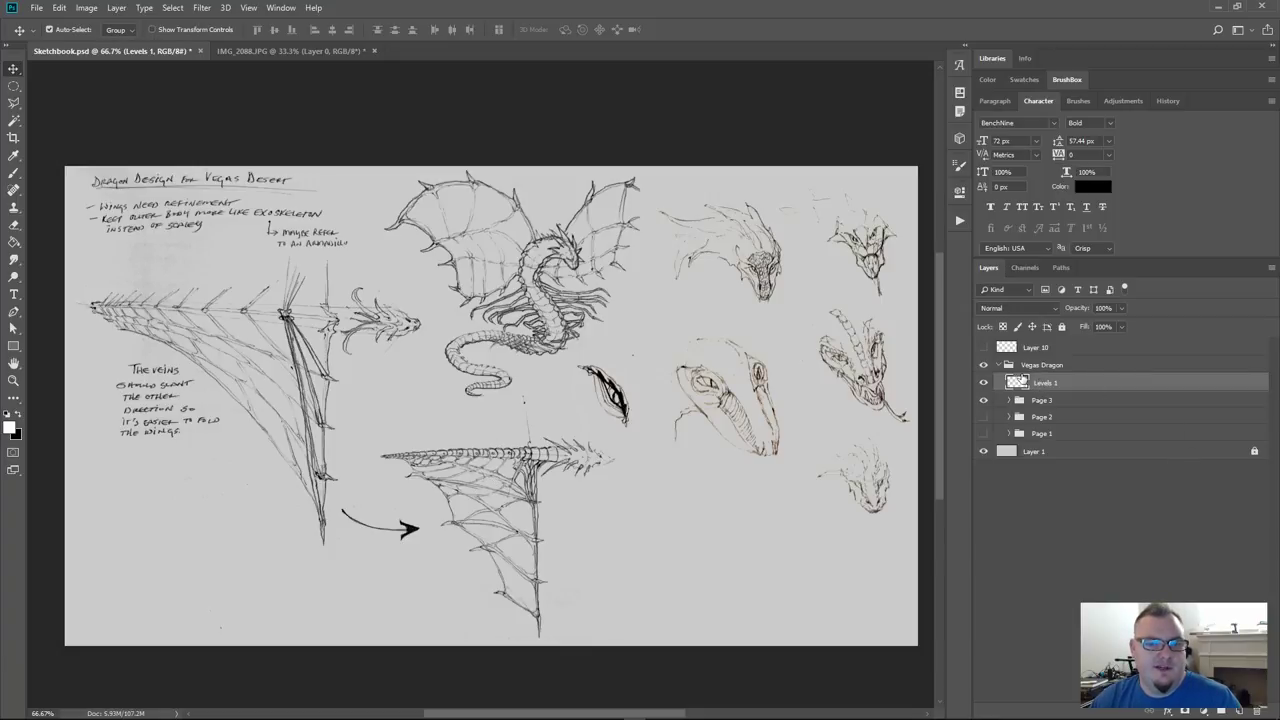
left_click_drag(1017, 389, 1008, 400)
Drop Levels 1 into the Page 3 group and compare the Page 3 and Page 2 sketches
left_click(1010, 382)
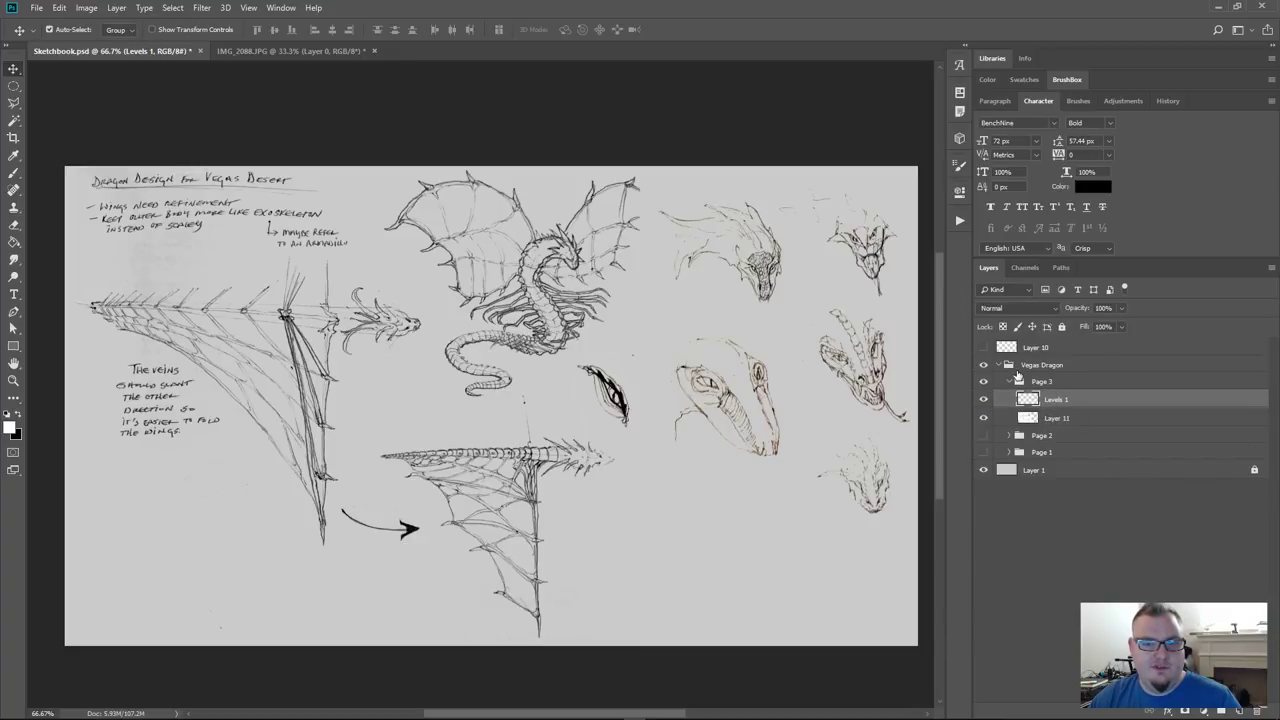
left_click(1009, 381)
left_click(983, 382)
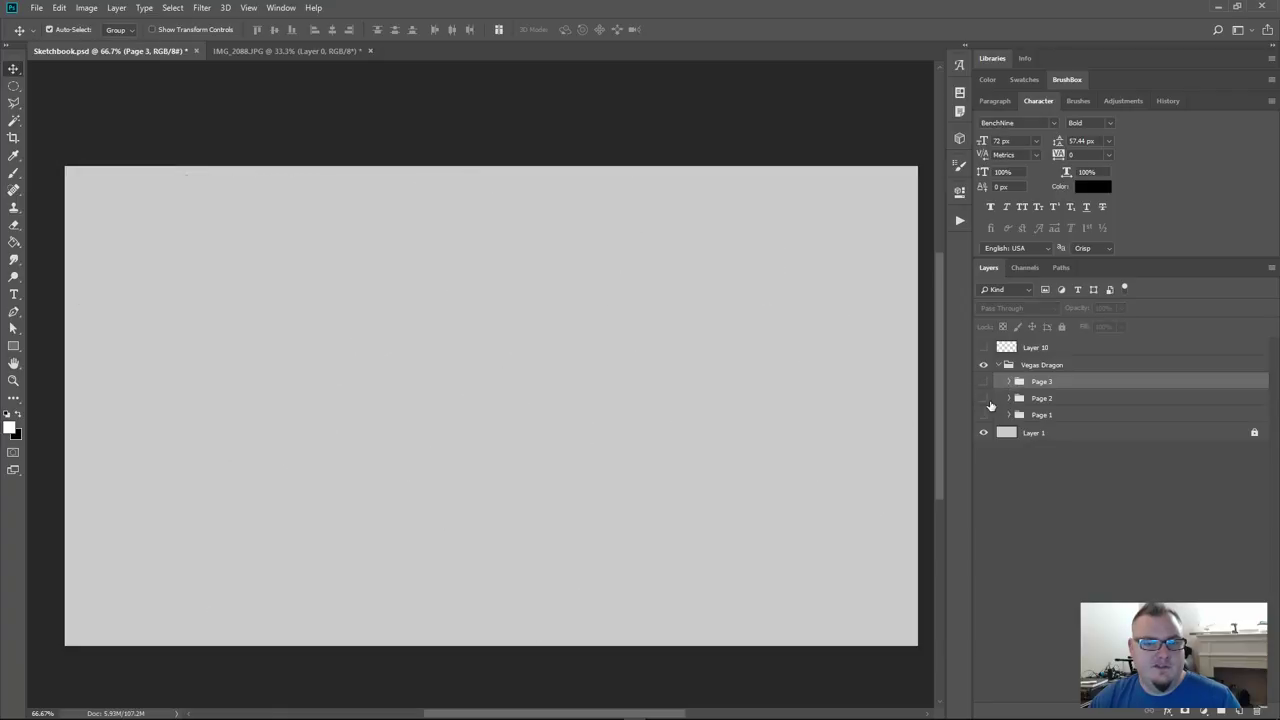
left_click(983, 399)
left_click(983, 399)
left_click(983, 382)
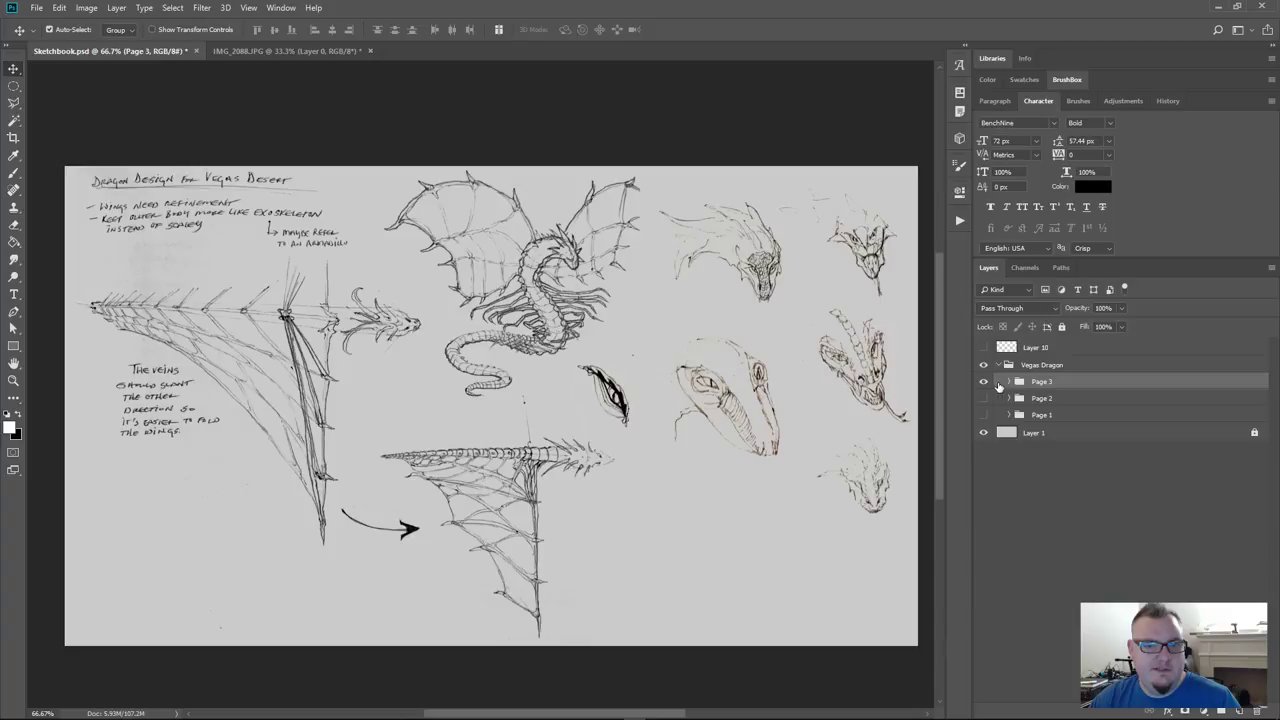
Toggle Levels 1 inside Page 3 to check its effect, then collapse the group
left_click(1007, 382)
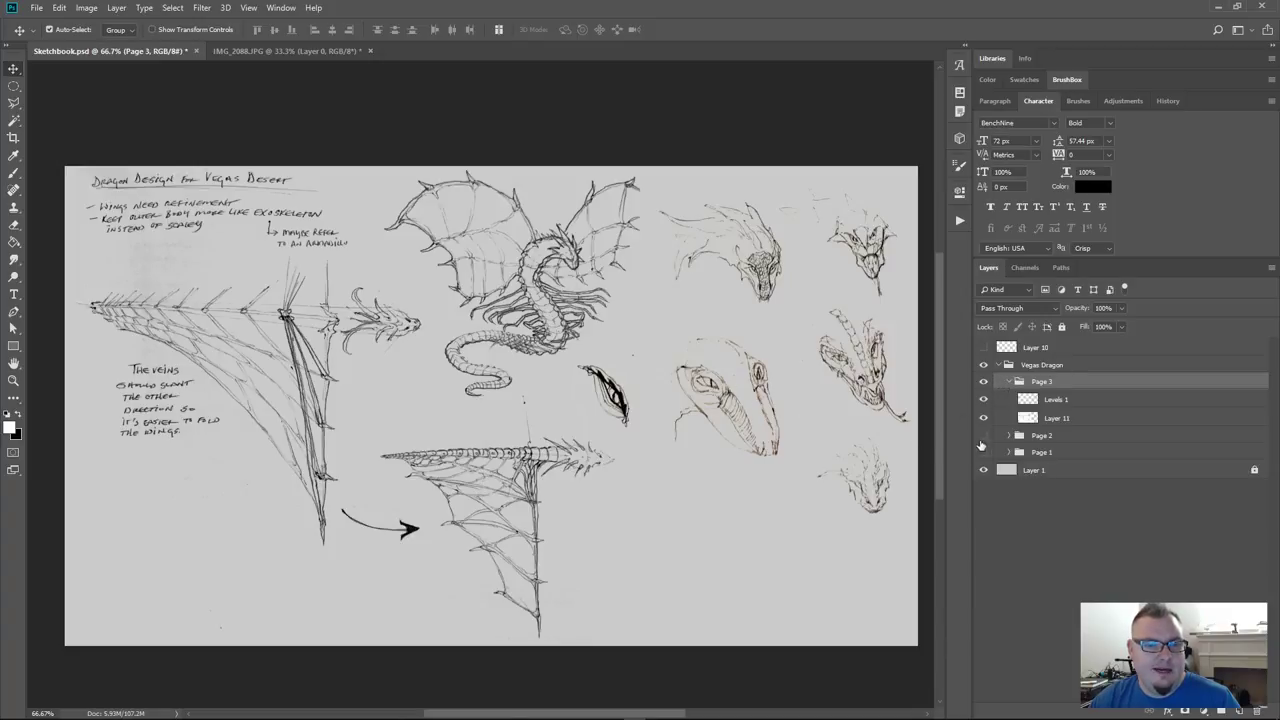
left_click(1052, 401)
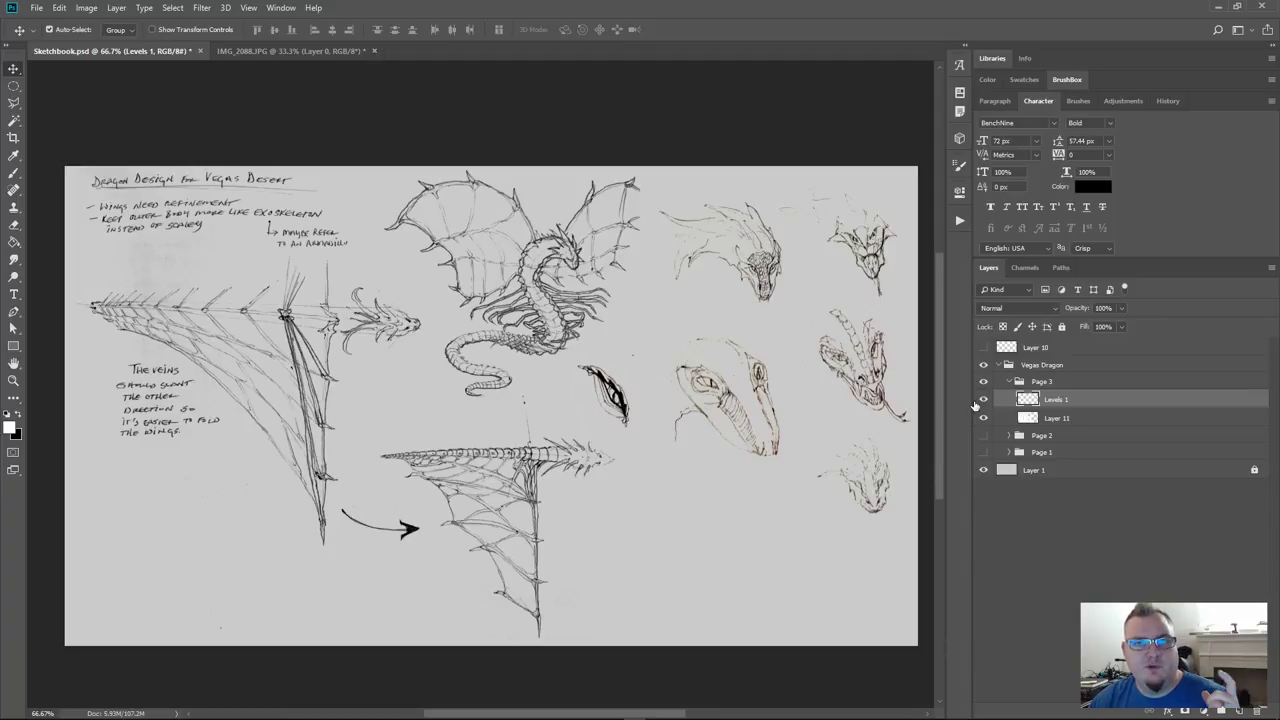
left_click(983, 400)
left_click(983, 400)
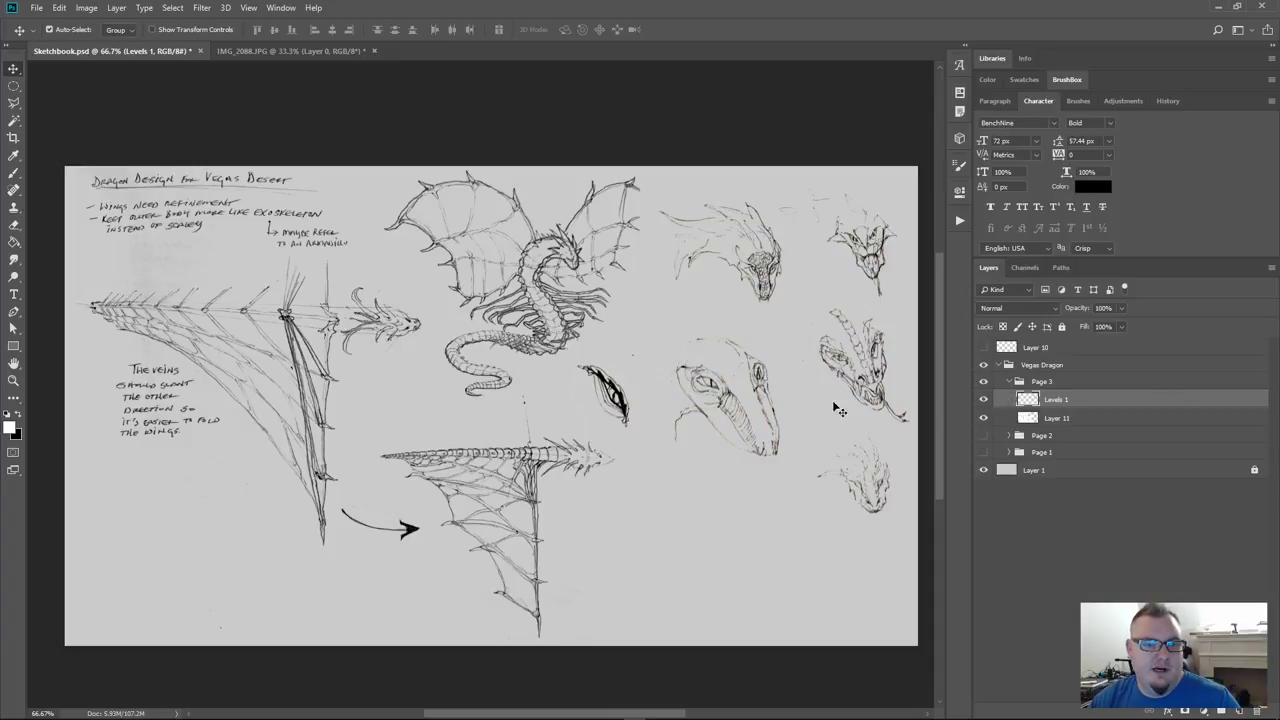
left_click(1009, 383)
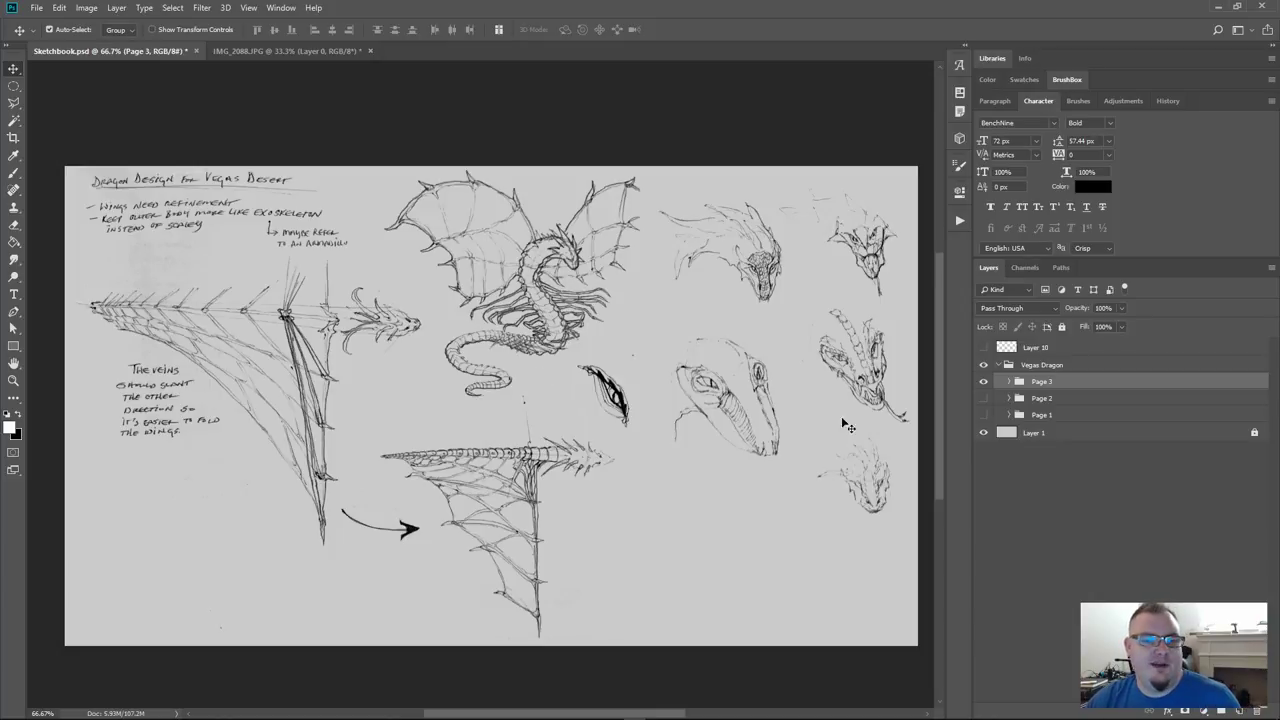
Select Layer 11 and outline the winged dragon with the Polygonal Lasso
left_click(1009, 382)
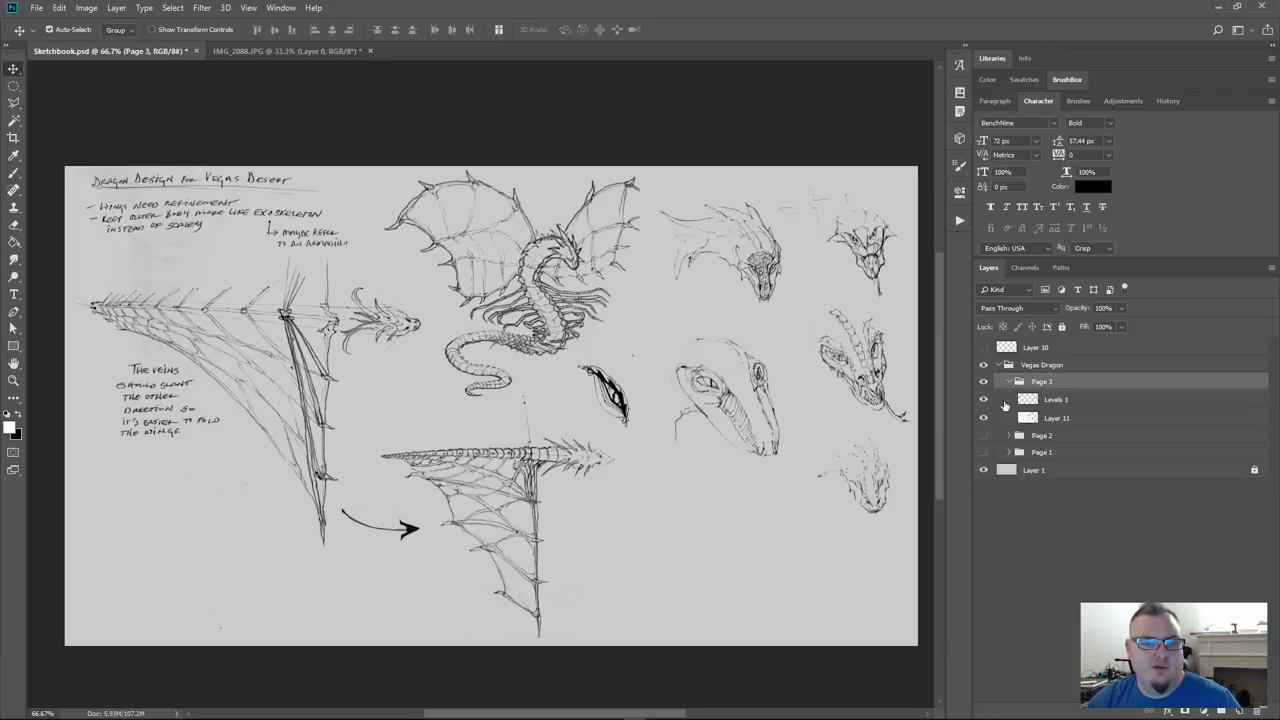
left_click(1040, 399)
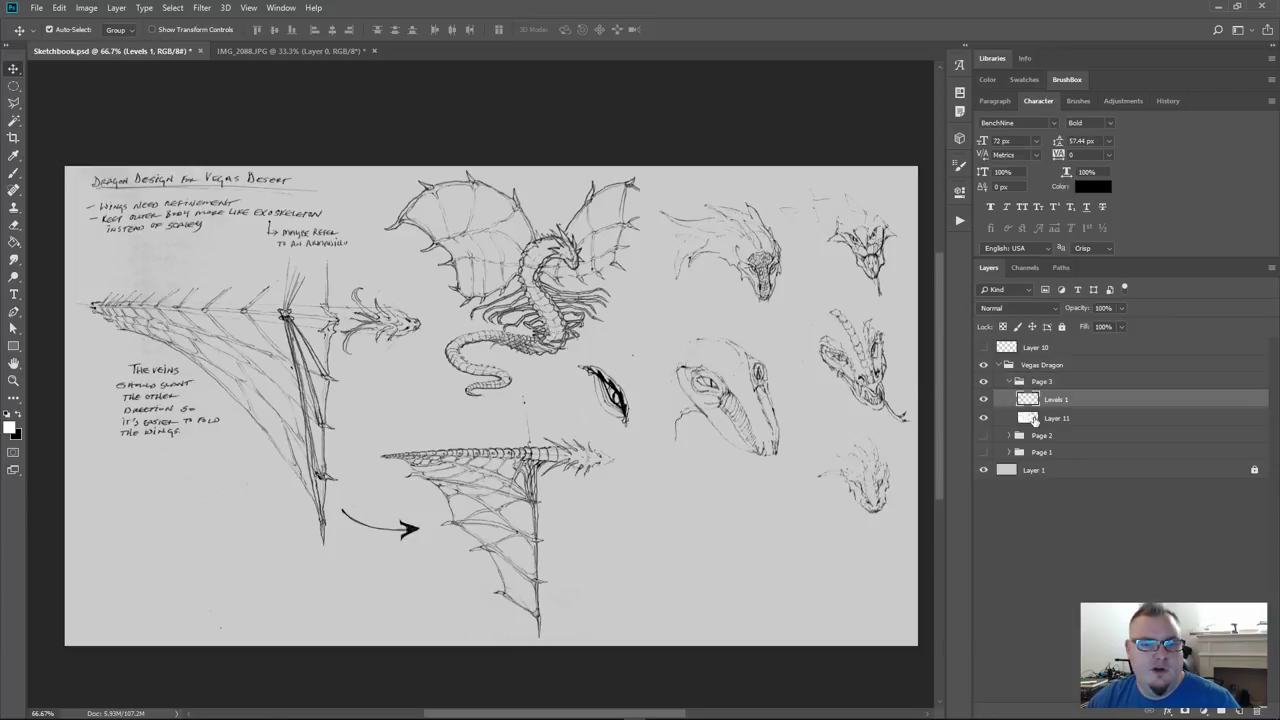
left_click(1040, 418)
key("l")
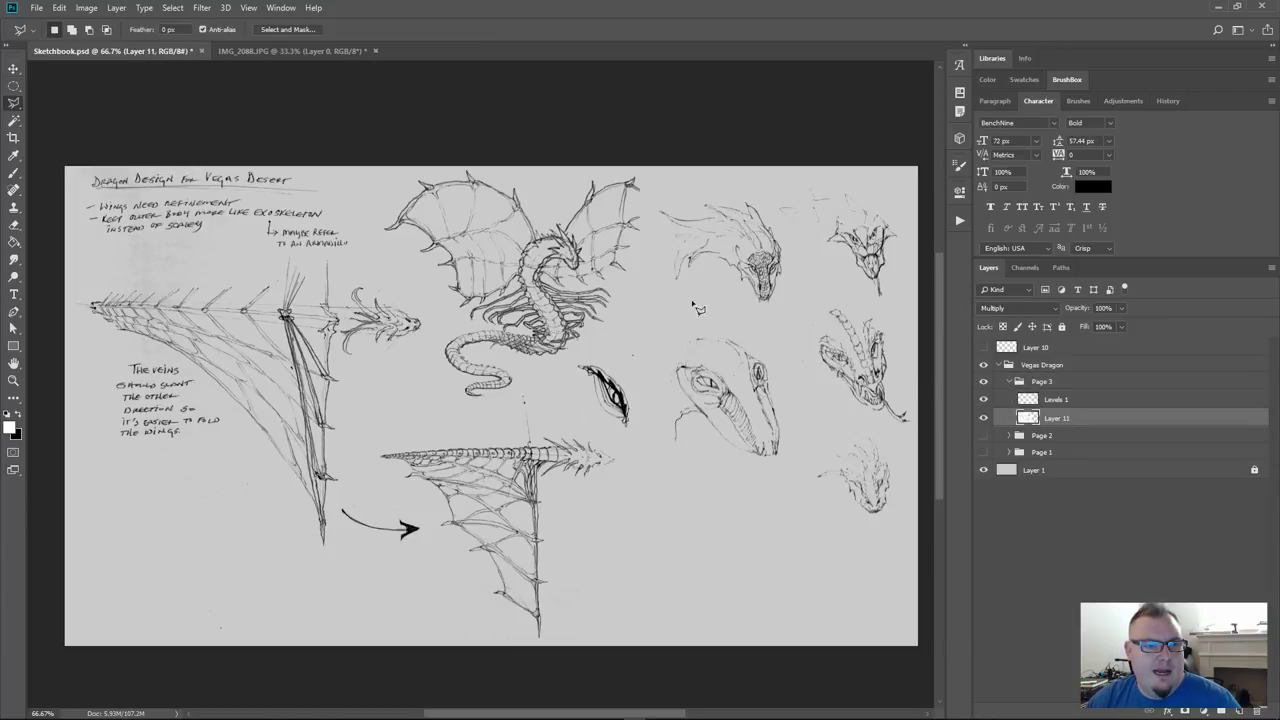
left_click(611, 340)
left_click(463, 404)
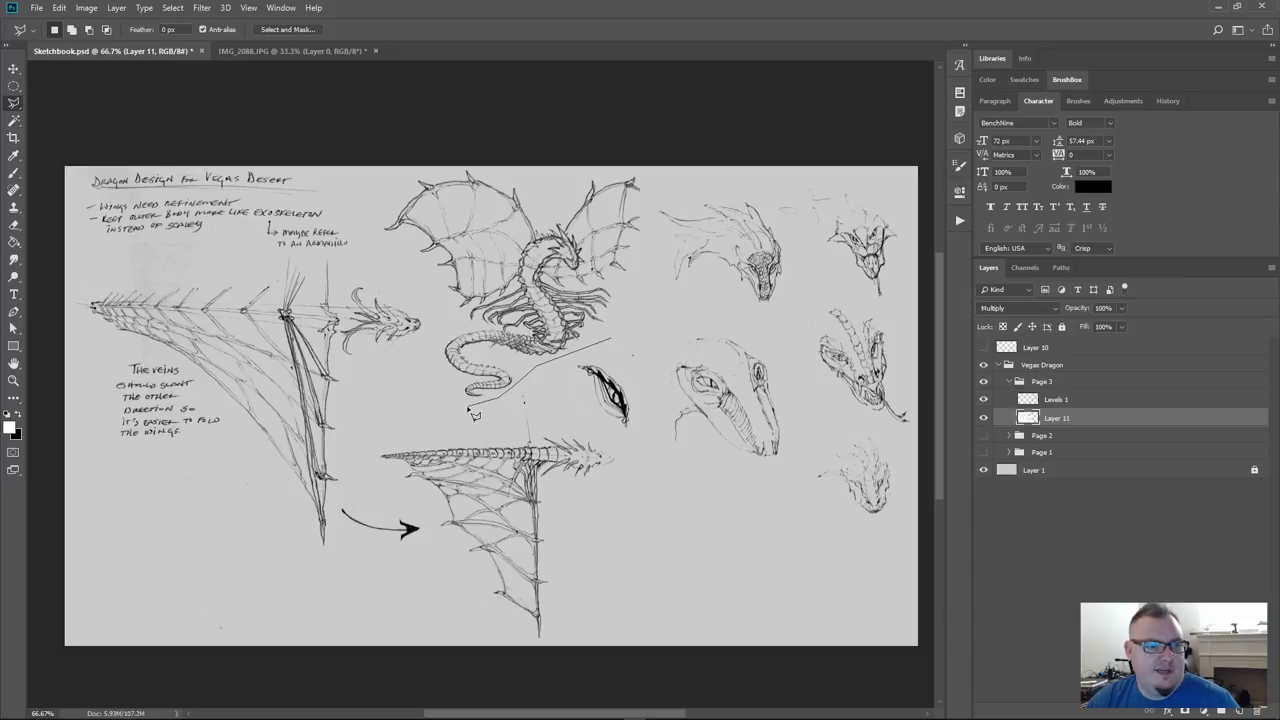
left_click(423, 403)
left_click(423, 325)
left_click(430, 276)
left_click(367, 216)
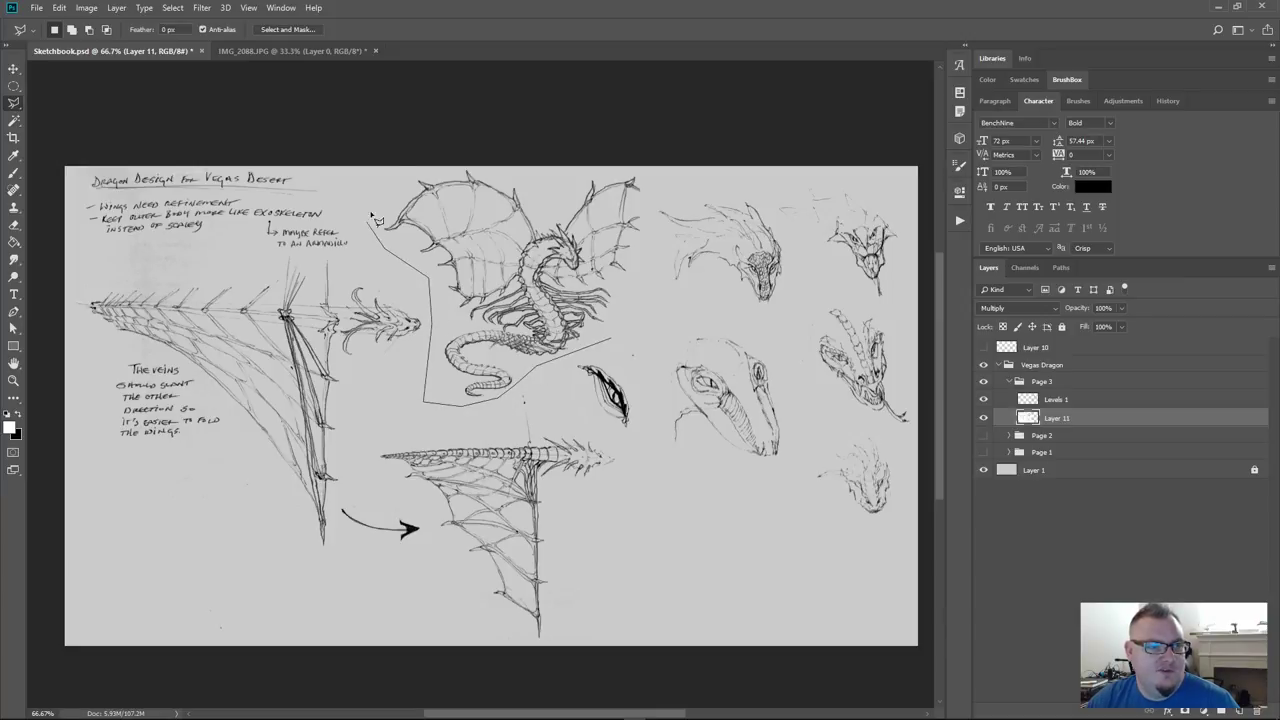
left_click(388, 163)
left_click(708, 157)
left_click(650, 195)
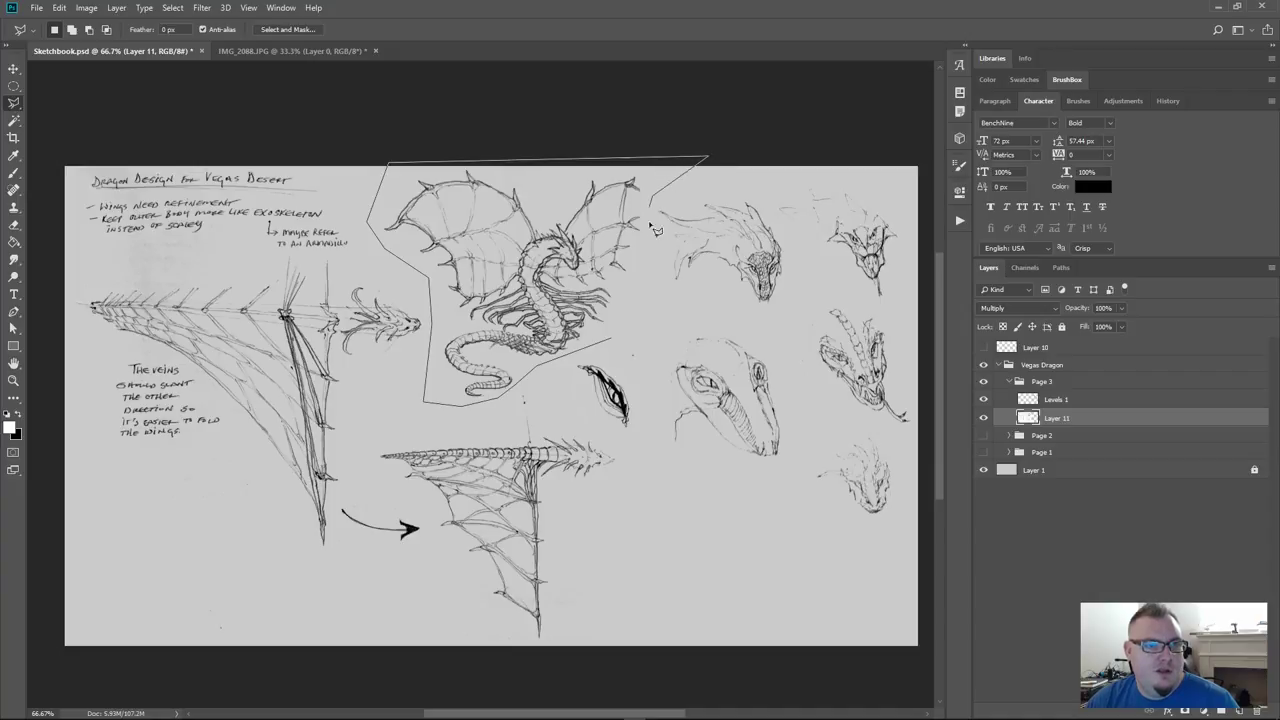
left_click(645, 312)
left_click(620, 341)
Copy the dragon to a new Layer 12 and move it above Page 3
key("v")
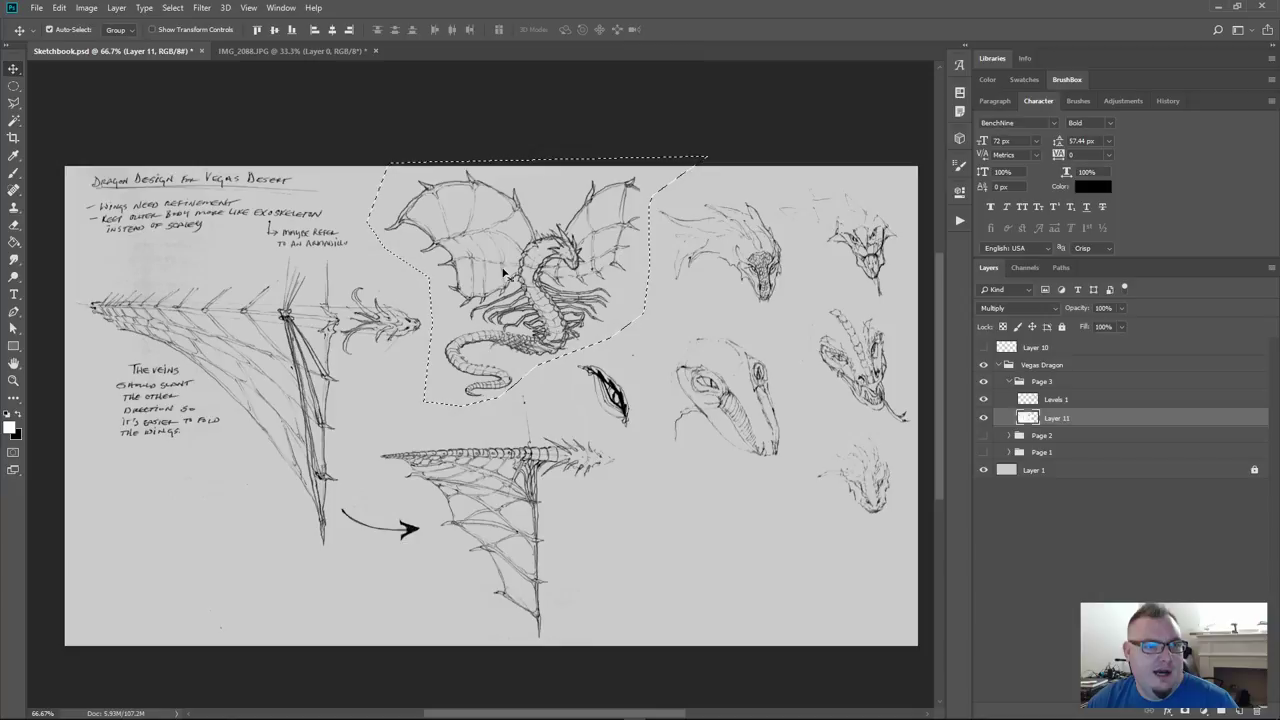
key("ctrl+j")
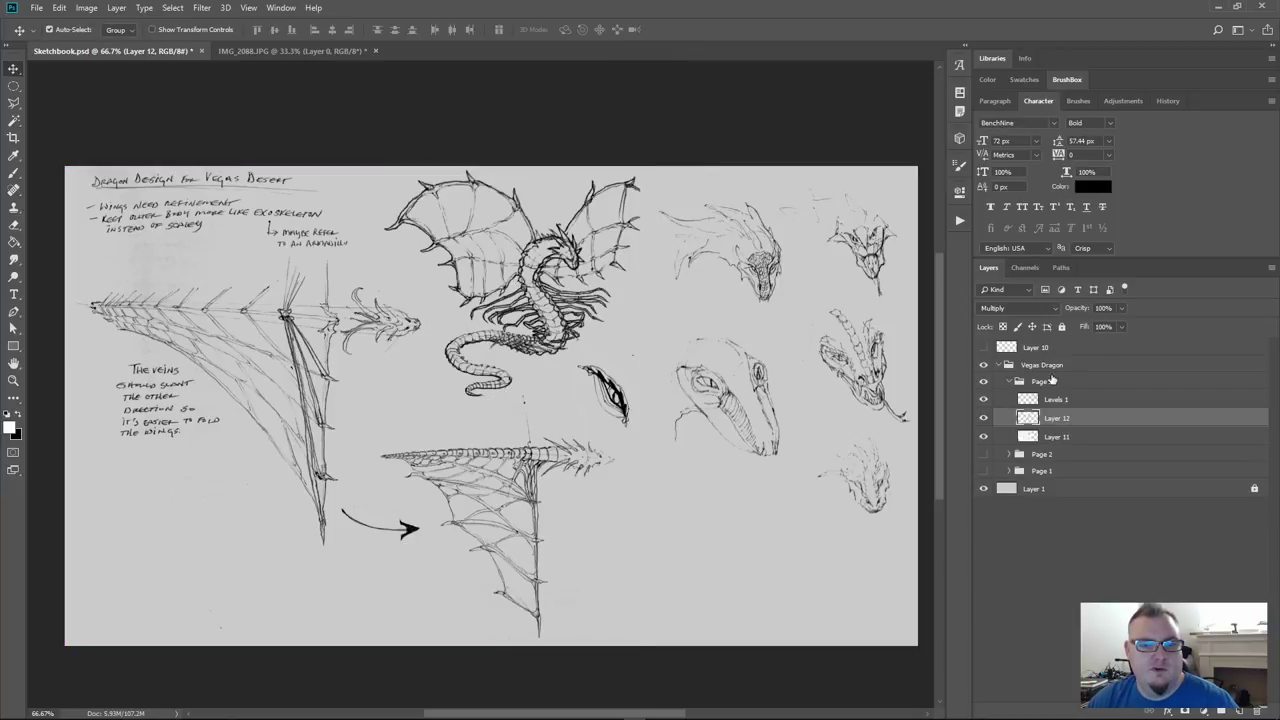
left_click_drag(1063, 419, 1100, 365)
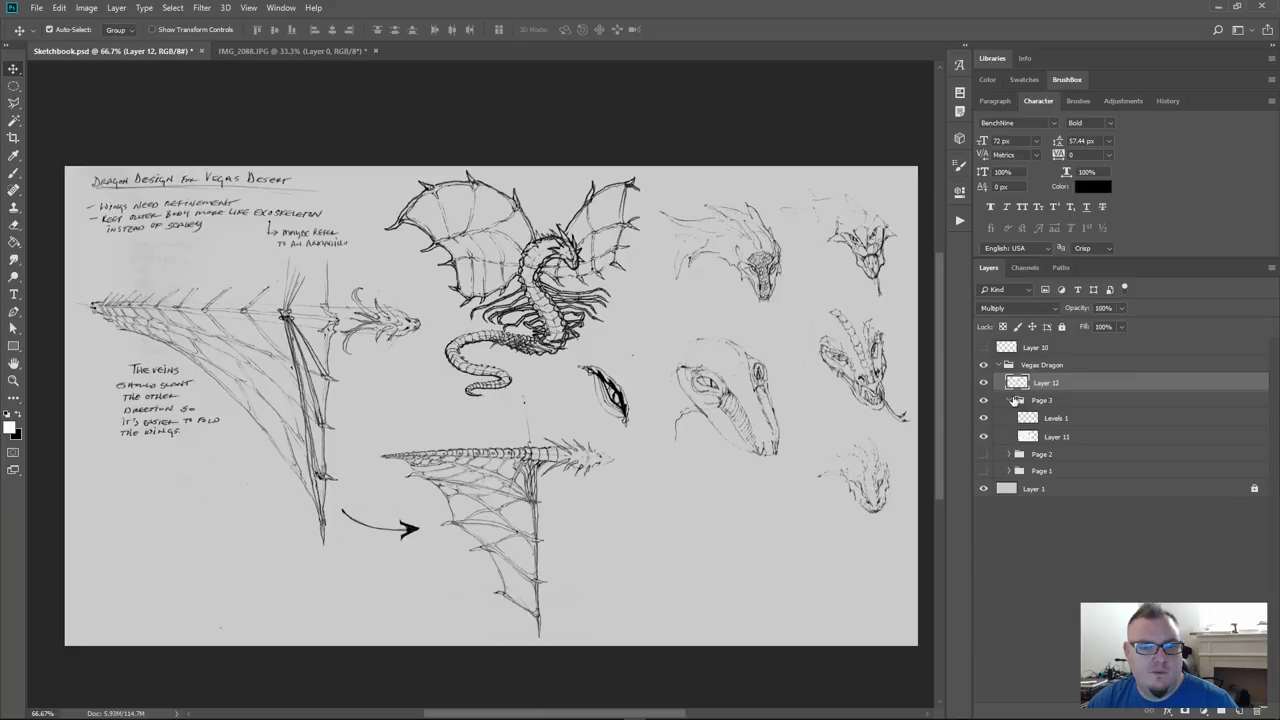
Hide Page 3 and move the Layer 12 dragon to the page's top-left corner
left_click(1009, 400)
left_click(983, 400)
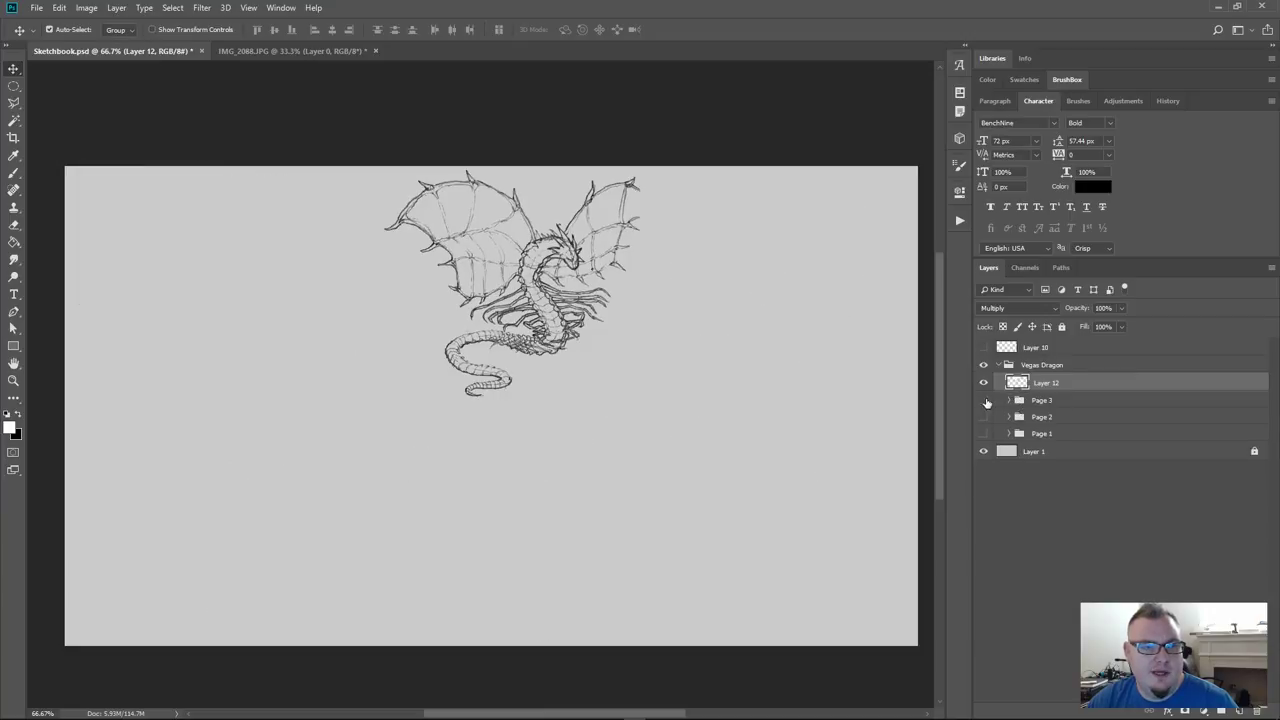
key("ctrl+t")
left_click_drag(612, 279, 300, 293)
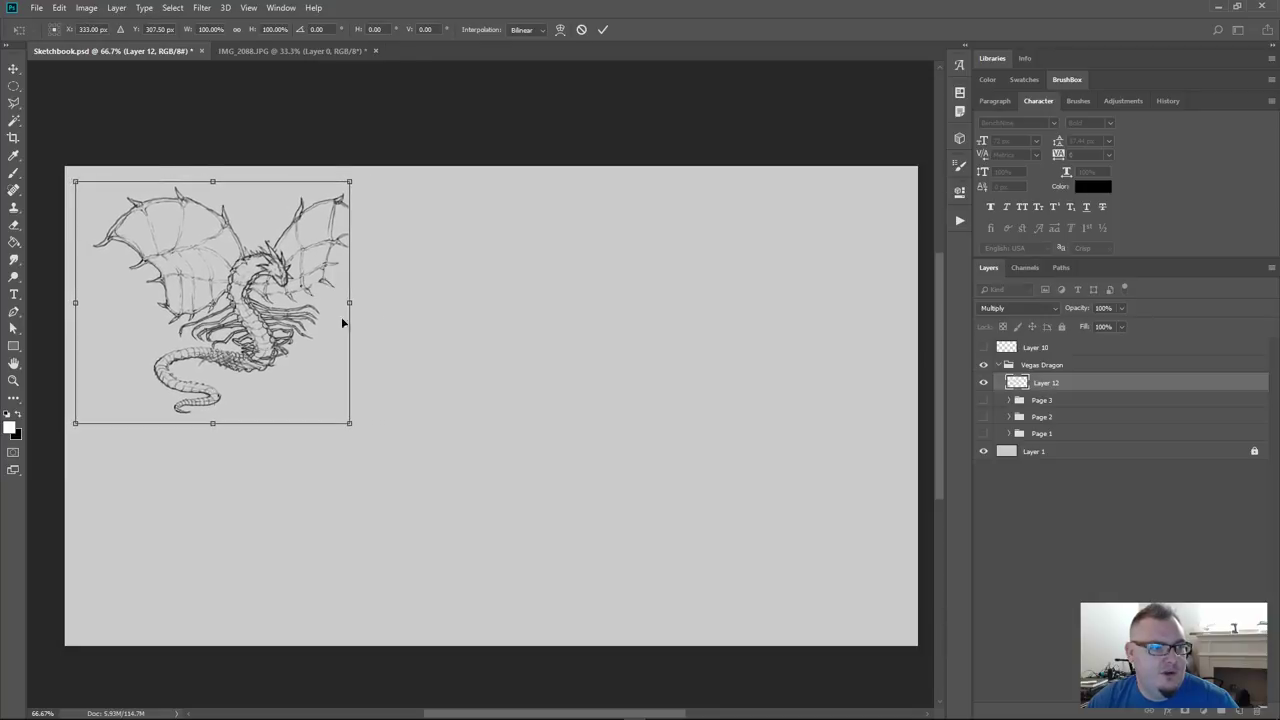
key("Return")
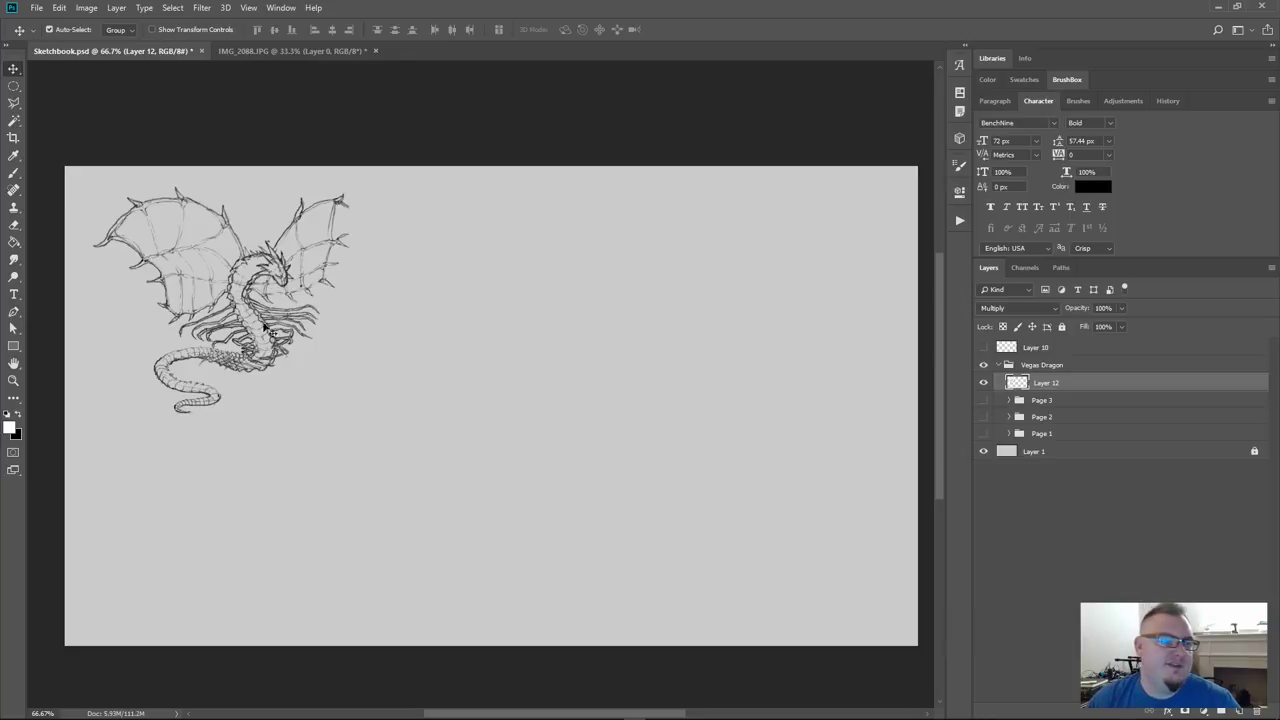
left_click_drag(285, 324, 522, 307)
Erase the stray wing strokes near the dragon's head, neck and wing edge at 200% zoom
scroll(522, 307, "up", 3)
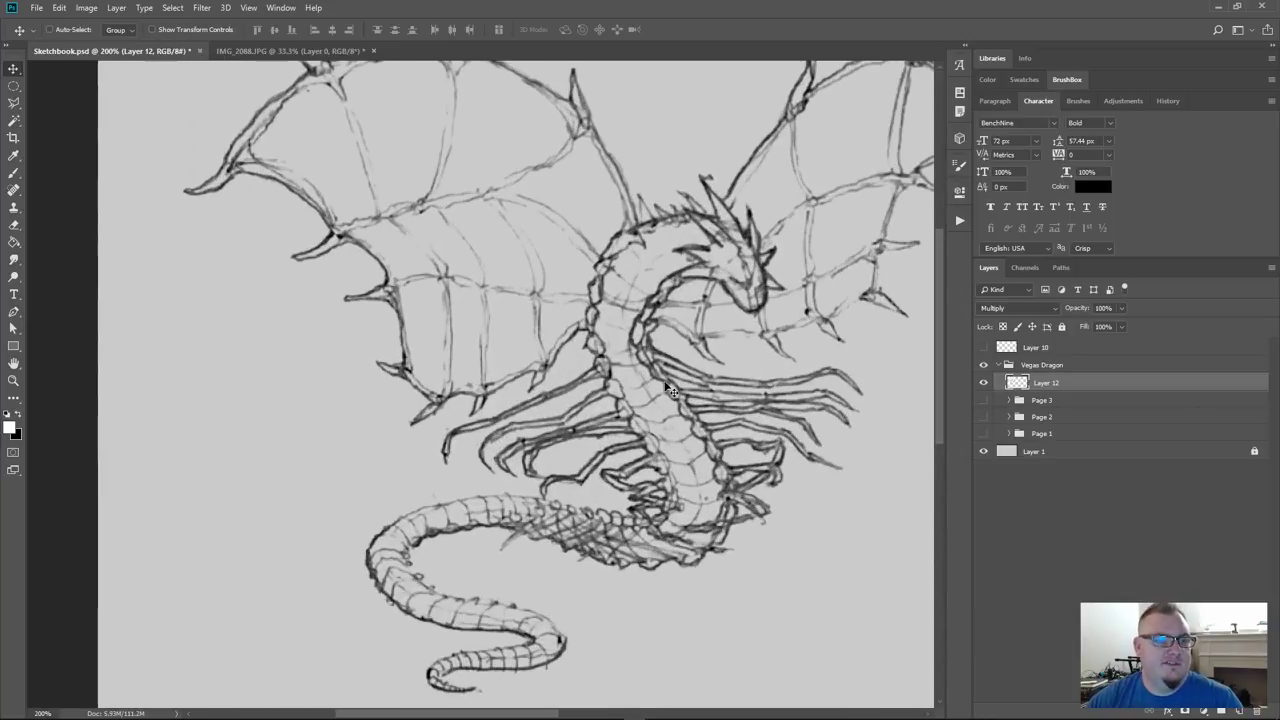
left_click_drag(670, 390, 535, 450)
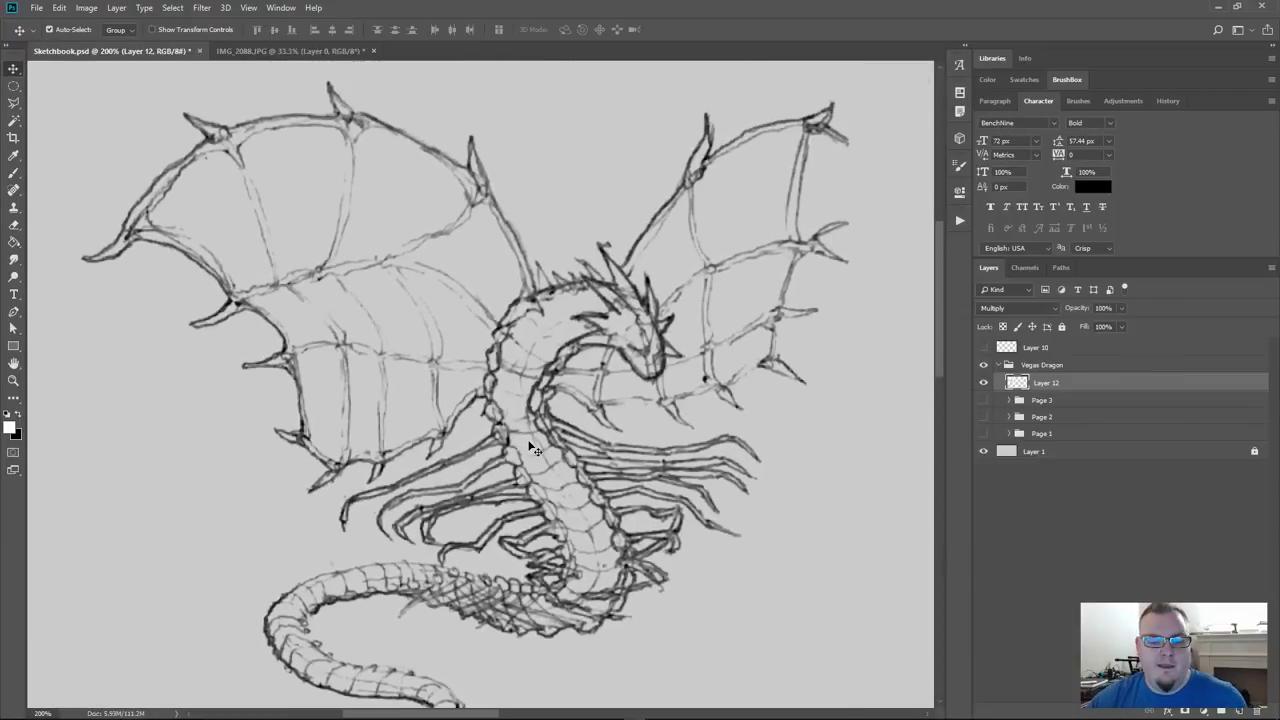
key("e")
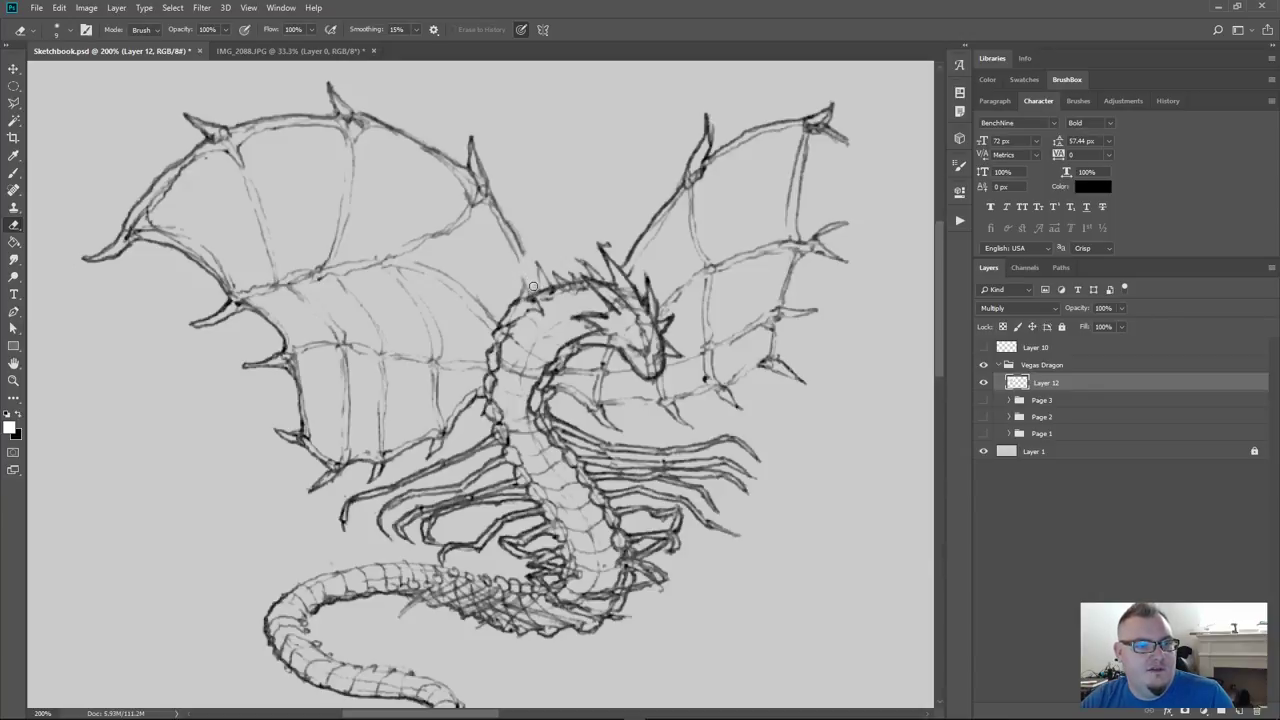
left_click_drag(511, 234, 511, 260)
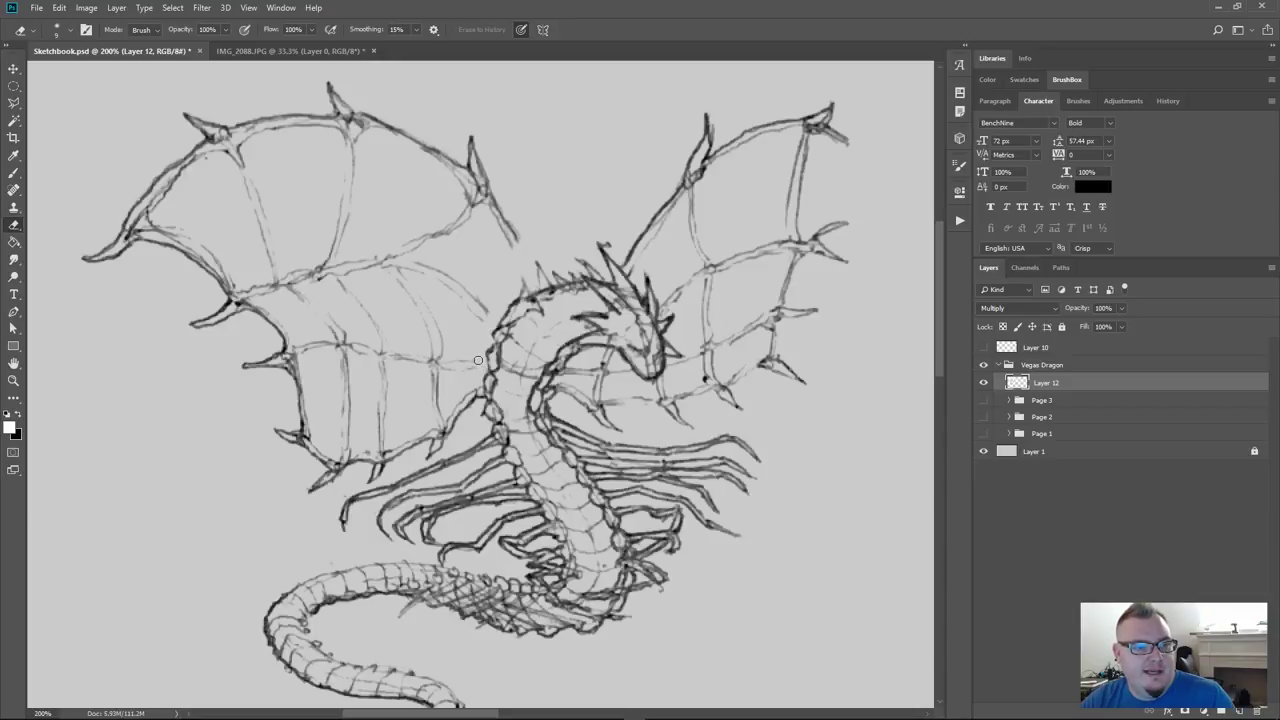
left_click_drag(478, 394, 429, 430)
mouse_move(632, 259)
left_mouse_down()
mouse_move(626, 270)
mouse_move(632, 252)
mouse_move(664, 309)
left_mouse_up()
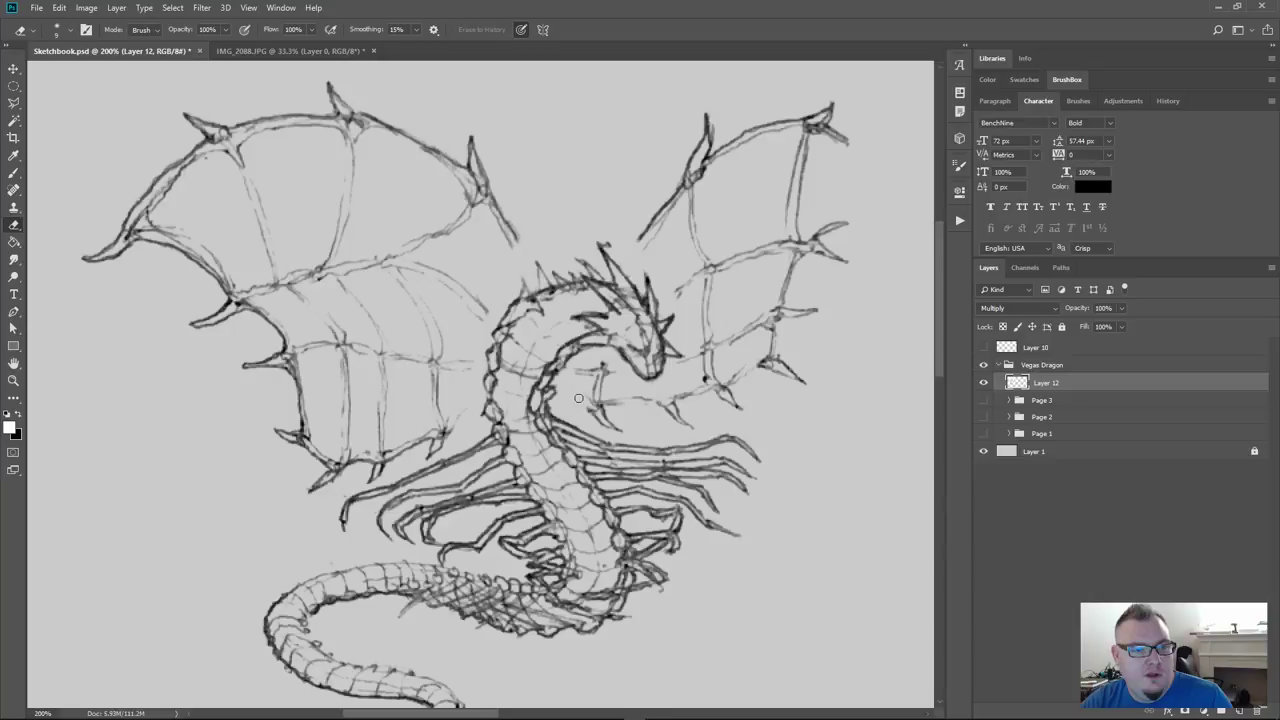
Lasso and delete the dragon's right wing, dismissing the warning
key("m")
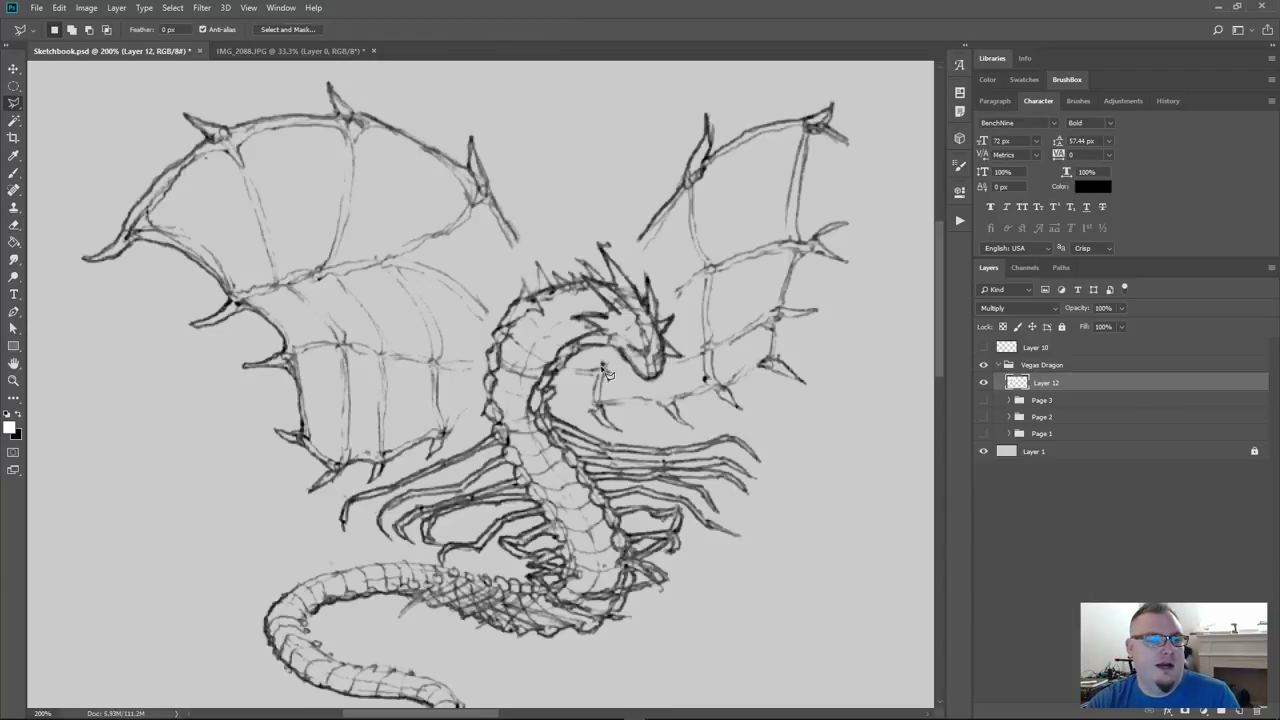
key("shift")
key("shift+l")
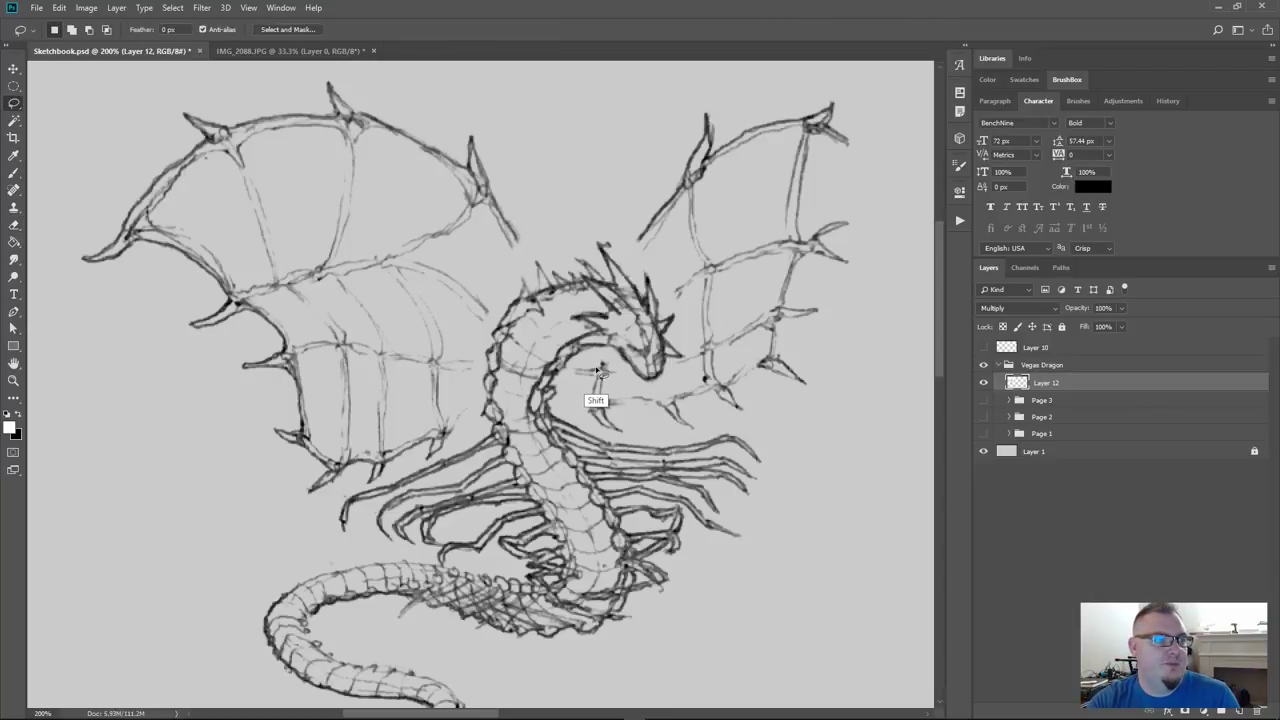
mouse_move(580, 357)
left_mouse_down()
mouse_move(654, 389)
mouse_move(693, 352)
mouse_move(681, 307)
mouse_move(615, 229)
mouse_move(622, 172)
mouse_move(662, 127)
mouse_move(708, 97)
mouse_move(792, 78)
mouse_move(866, 106)
mouse_move(883, 267)
mouse_move(870, 385)
mouse_move(825, 438)
mouse_move(600, 432)
mouse_move(559, 398)
mouse_move(582, 362)
left_mouse_up()
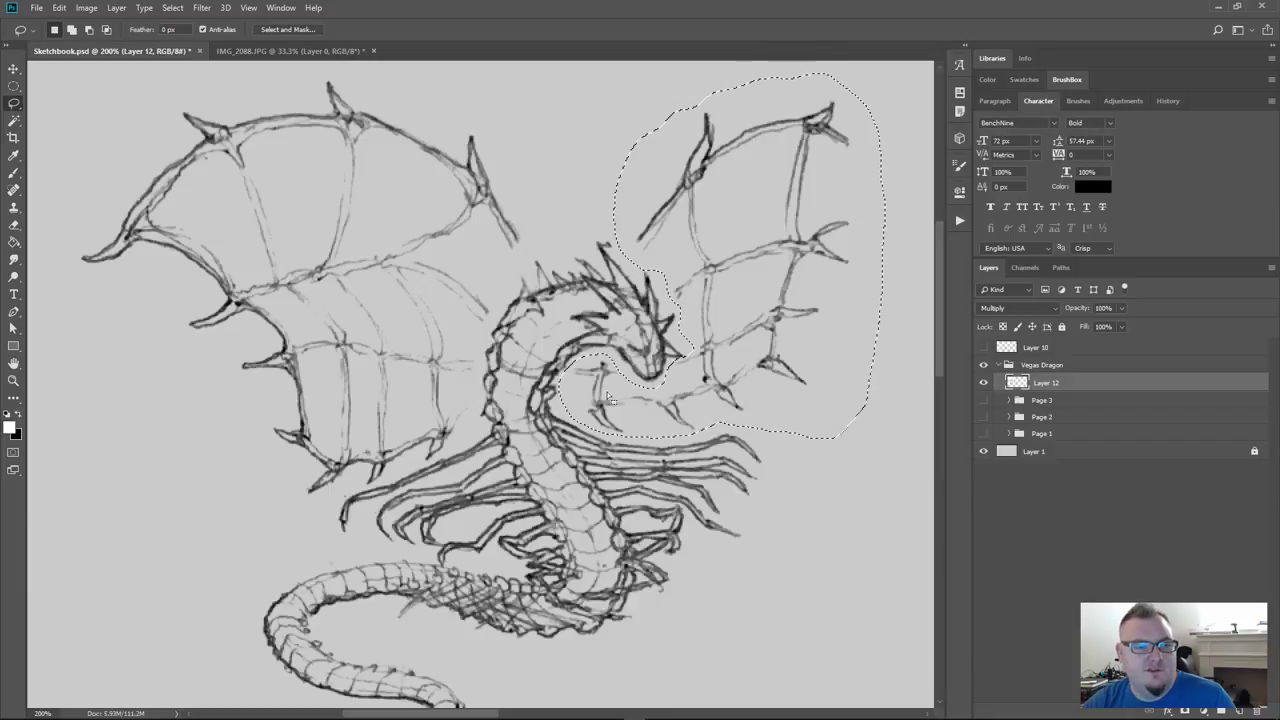
key("Delete")
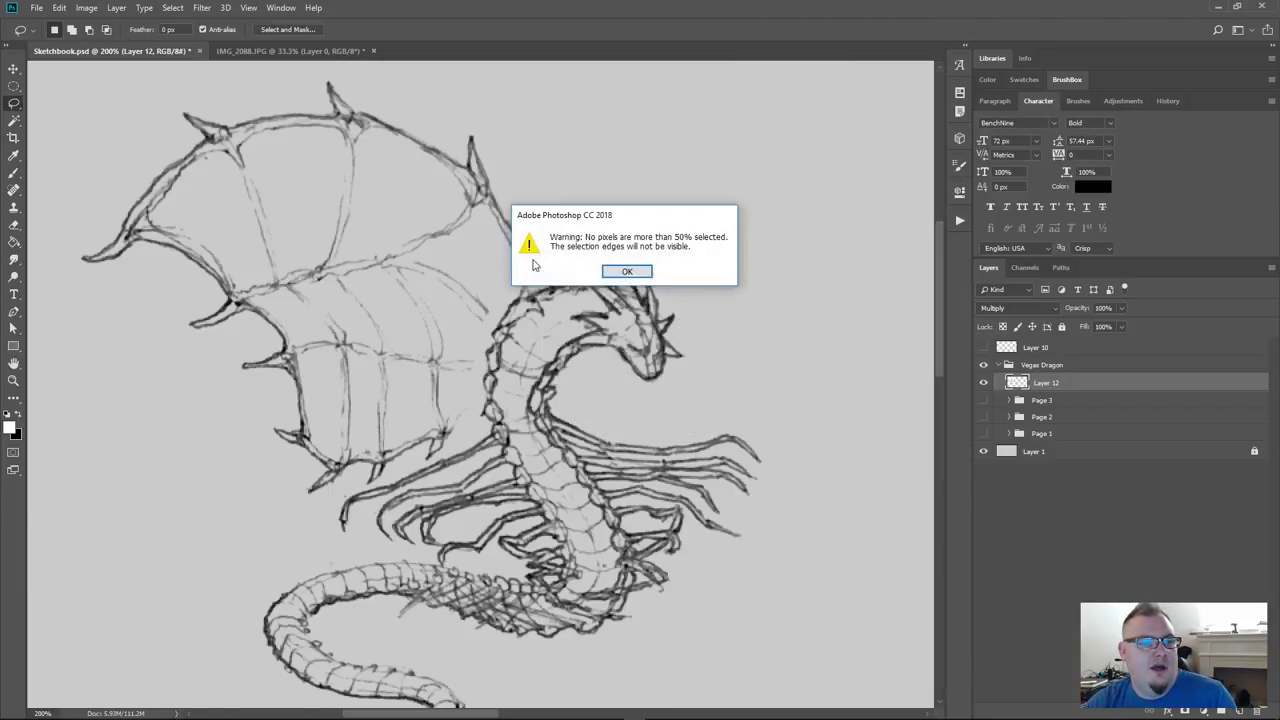
left_click(627, 272)
Lasso and delete the left wing, then deselect
mouse_move(545, 211)
left_mouse_down()
mouse_move(544, 241)
mouse_move(510, 268)
mouse_move(484, 330)
mouse_move(459, 441)
mouse_move(399, 477)
mouse_move(316, 500)
mouse_move(277, 490)
mouse_move(176, 418)
mouse_move(80, 312)
mouse_move(59, 240)
mouse_move(80, 142)
mouse_move(157, 92)
mouse_move(325, 70)
mouse_move(453, 107)
mouse_move(523, 161)
mouse_move(545, 218)
left_mouse_up()
key("Delete")
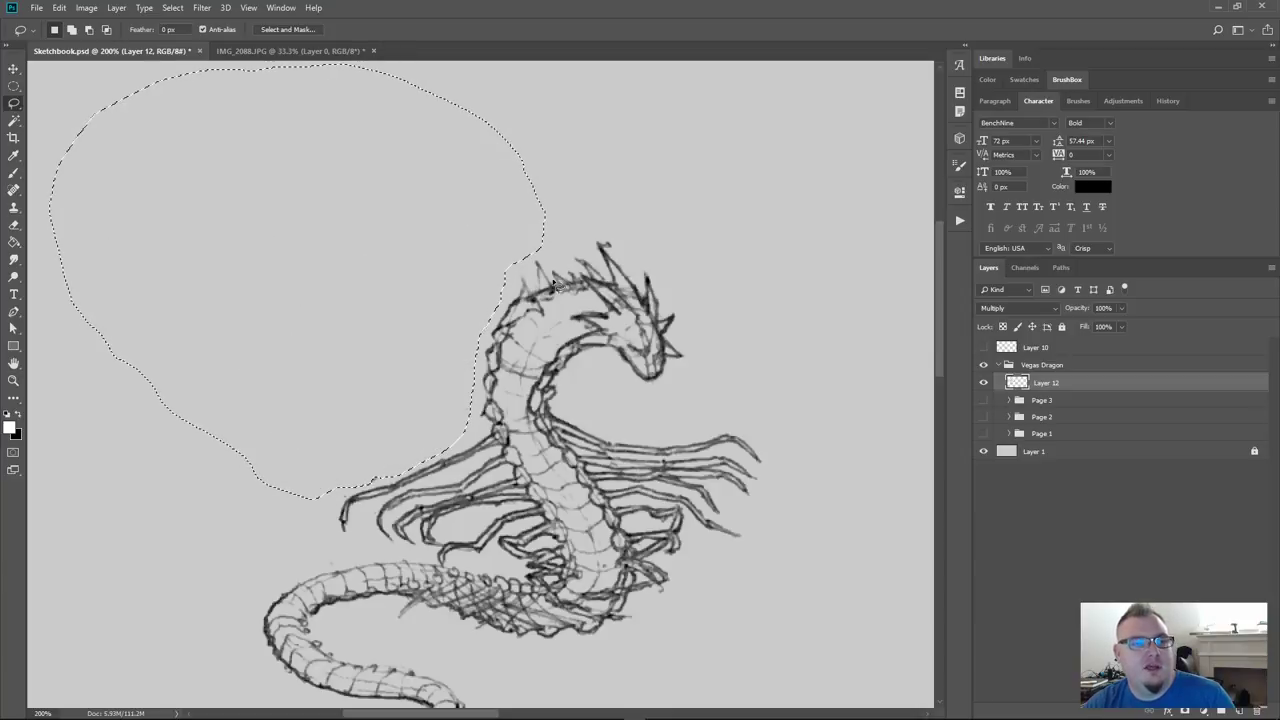
key("ctrl+d")
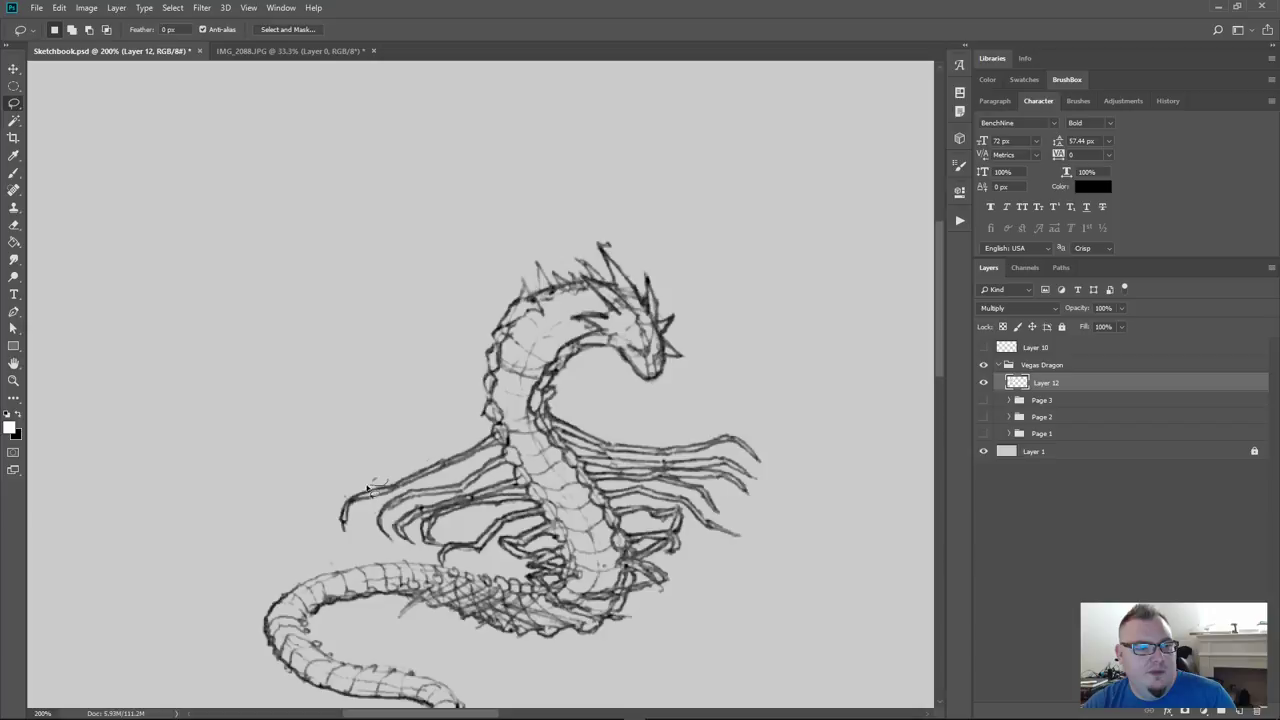
Remove the stray marks near the dragon's left claws and beside its neck
left_click_drag(393, 466, 388, 484)
mouse_move(345, 493)
left_mouse_down()
mouse_move(350, 508)
mouse_move(346, 492)
left_mouse_up()
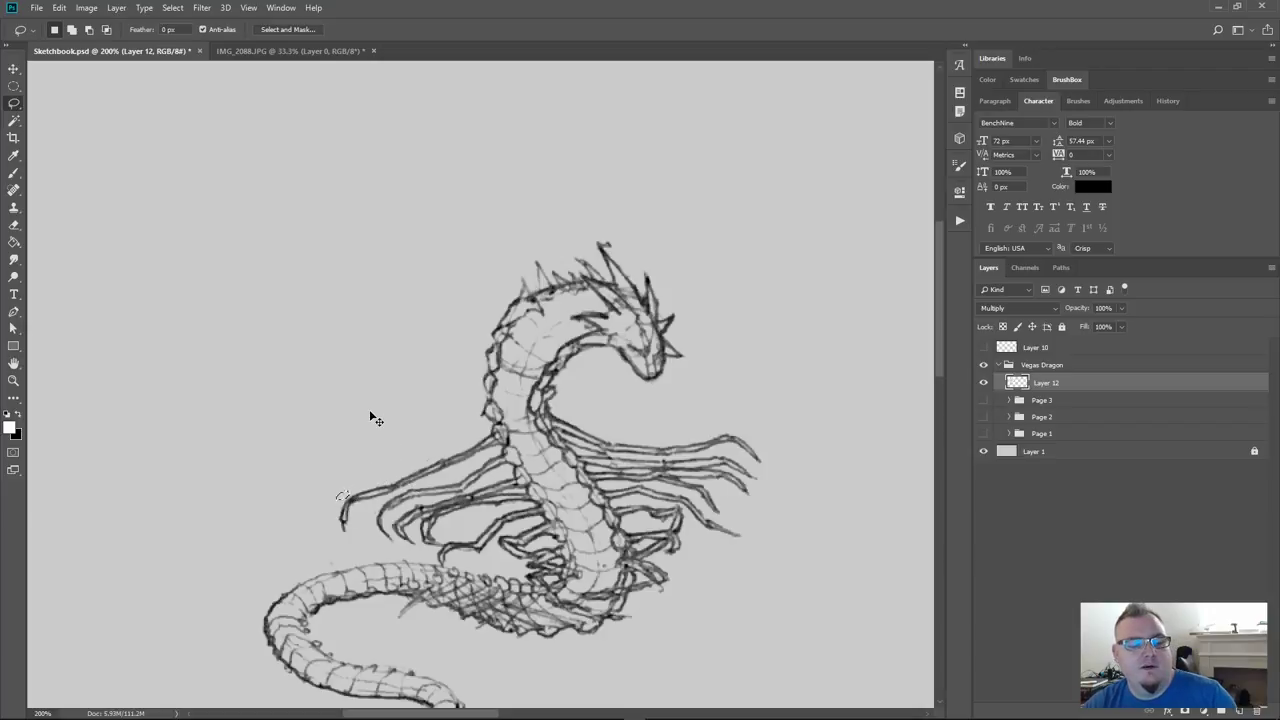
key("ctrl+d")
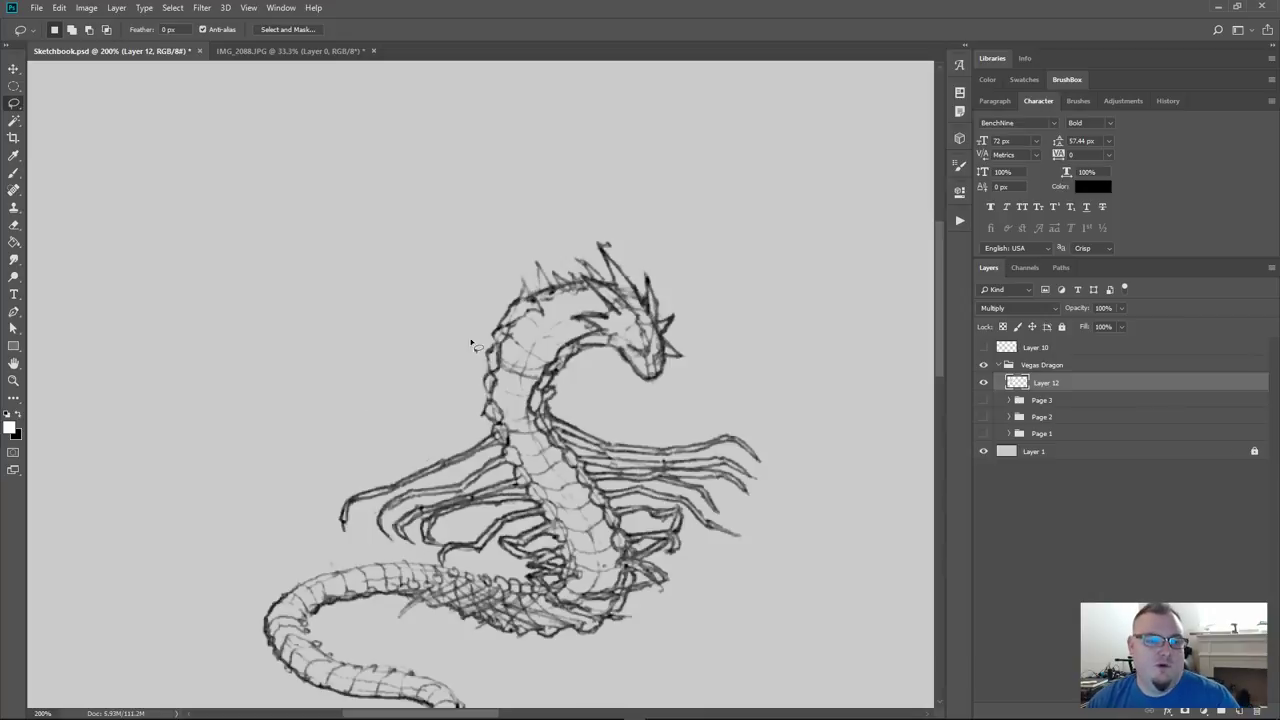
mouse_move(588, 377)
left_mouse_down()
mouse_move(543, 350)
mouse_move(530, 307)
left_mouse_up()
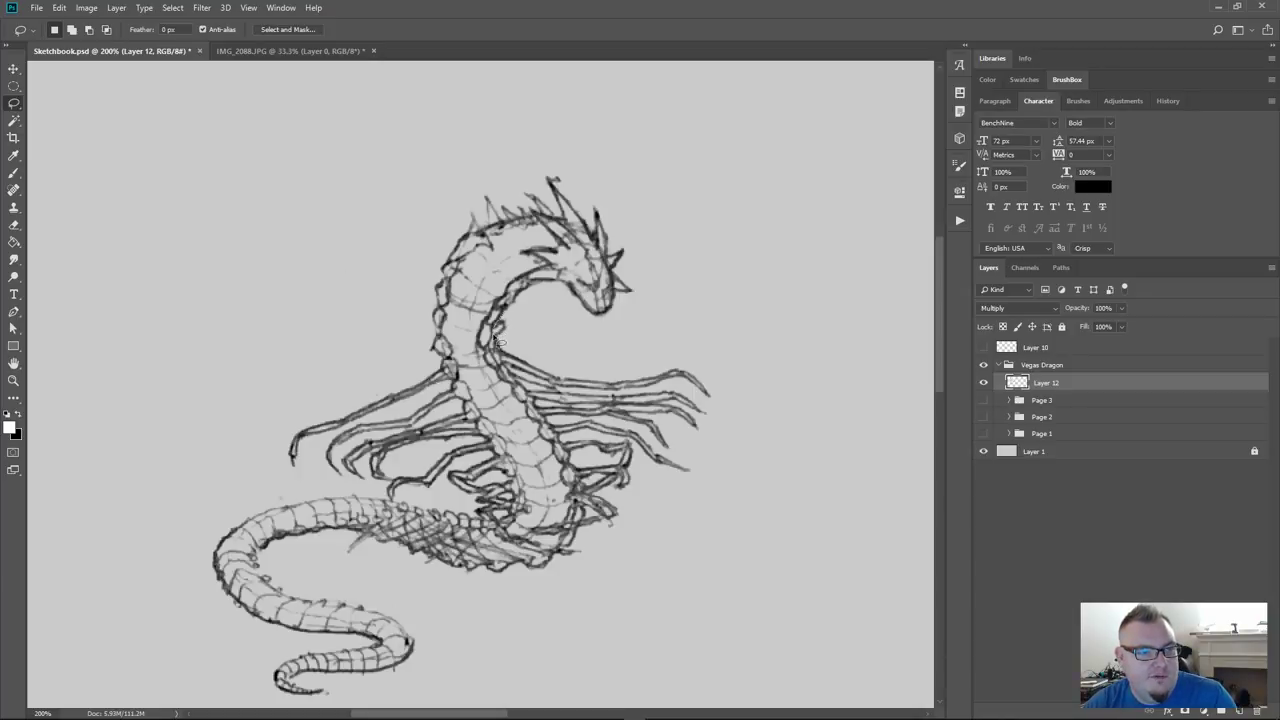
mouse_move(497, 344)
left_mouse_down()
mouse_move(510, 350)
mouse_move(518, 320)
mouse_move(497, 348)
left_mouse_up()
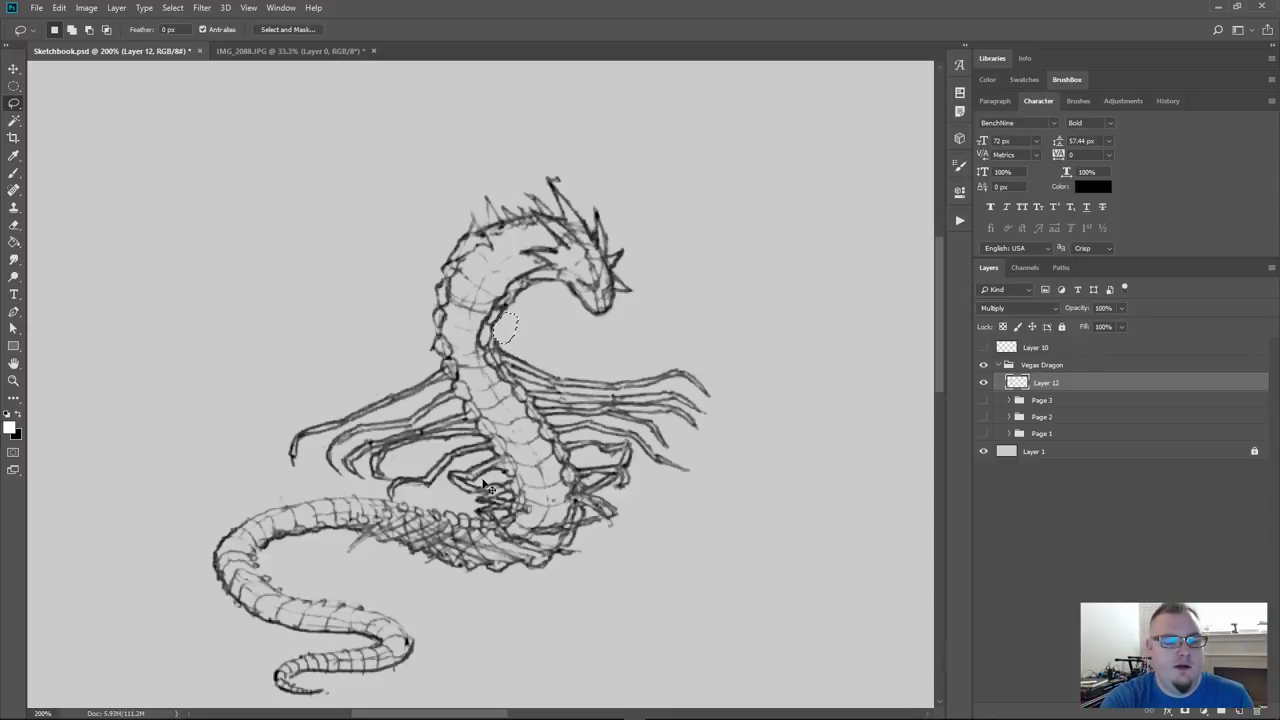
key("ctrl+d")
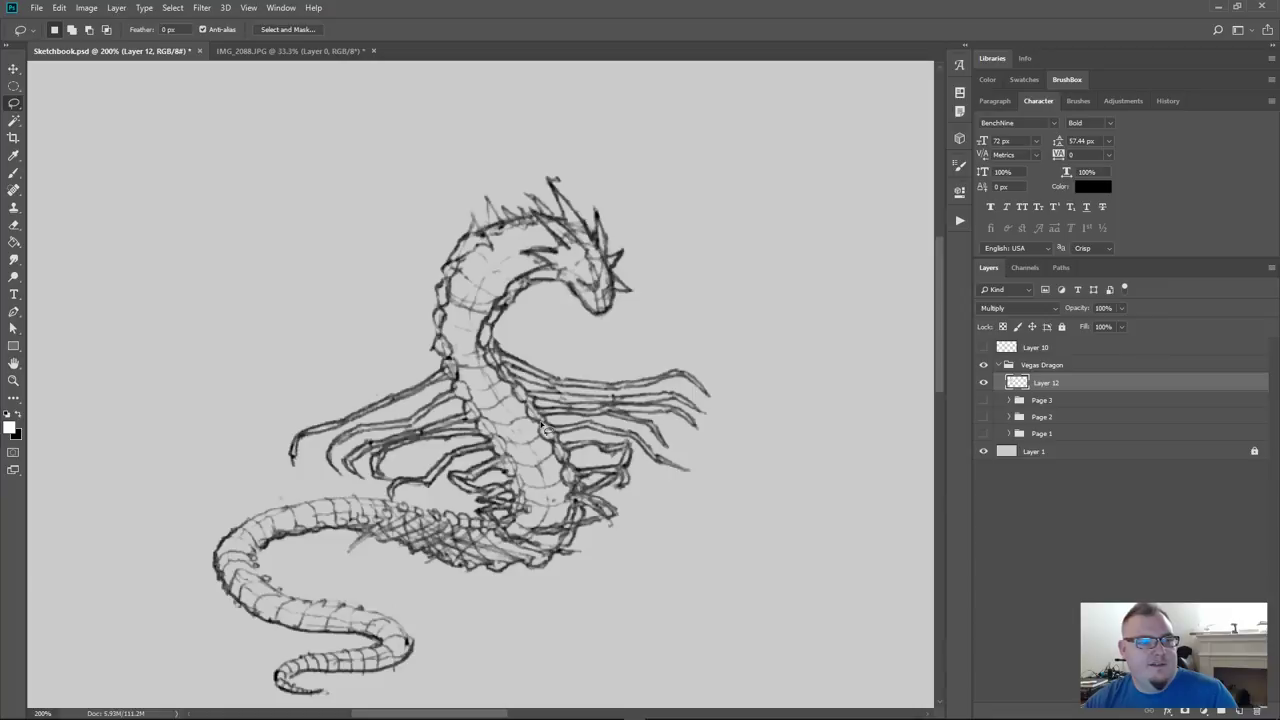
Move the dragon into the page's upper-left corner, zoom out, and select Layer 12
key("ctrl+minus")
key("v")
left_click_drag(519, 409, 461, 363)
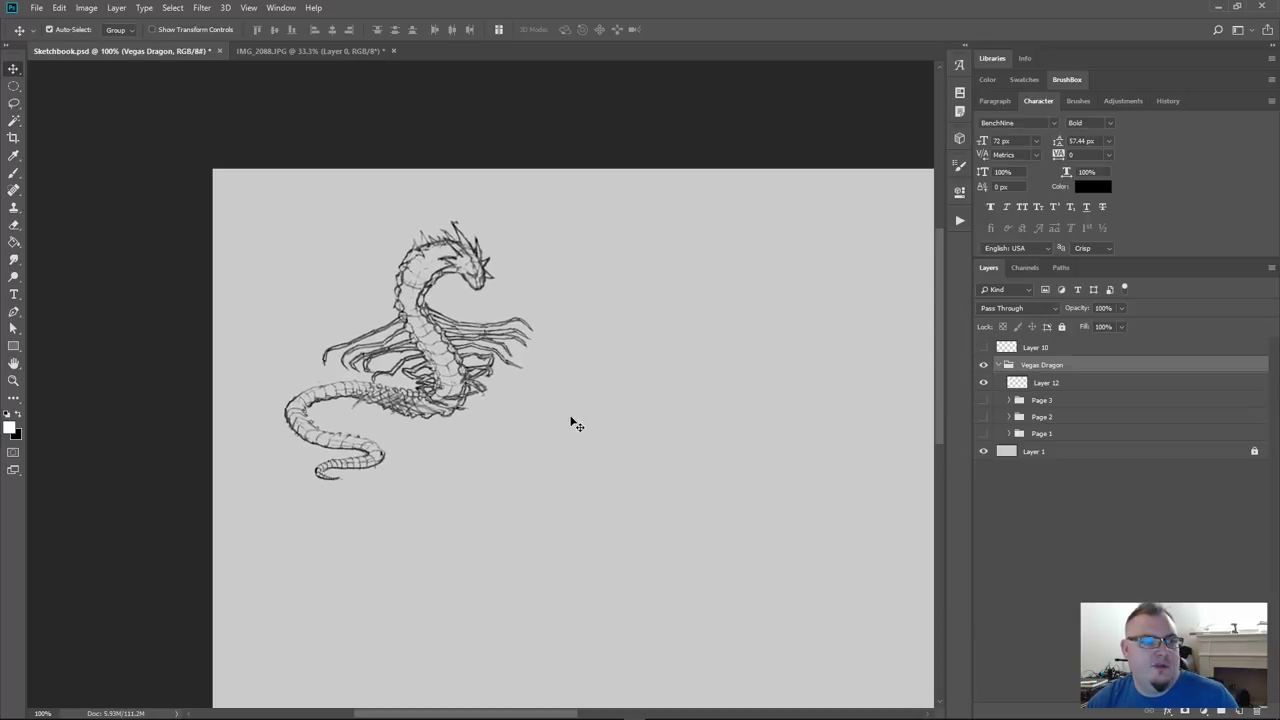
key("ctrl+minus")
key("ctrl+minus")
left_click_drag(573, 423, 436, 368)
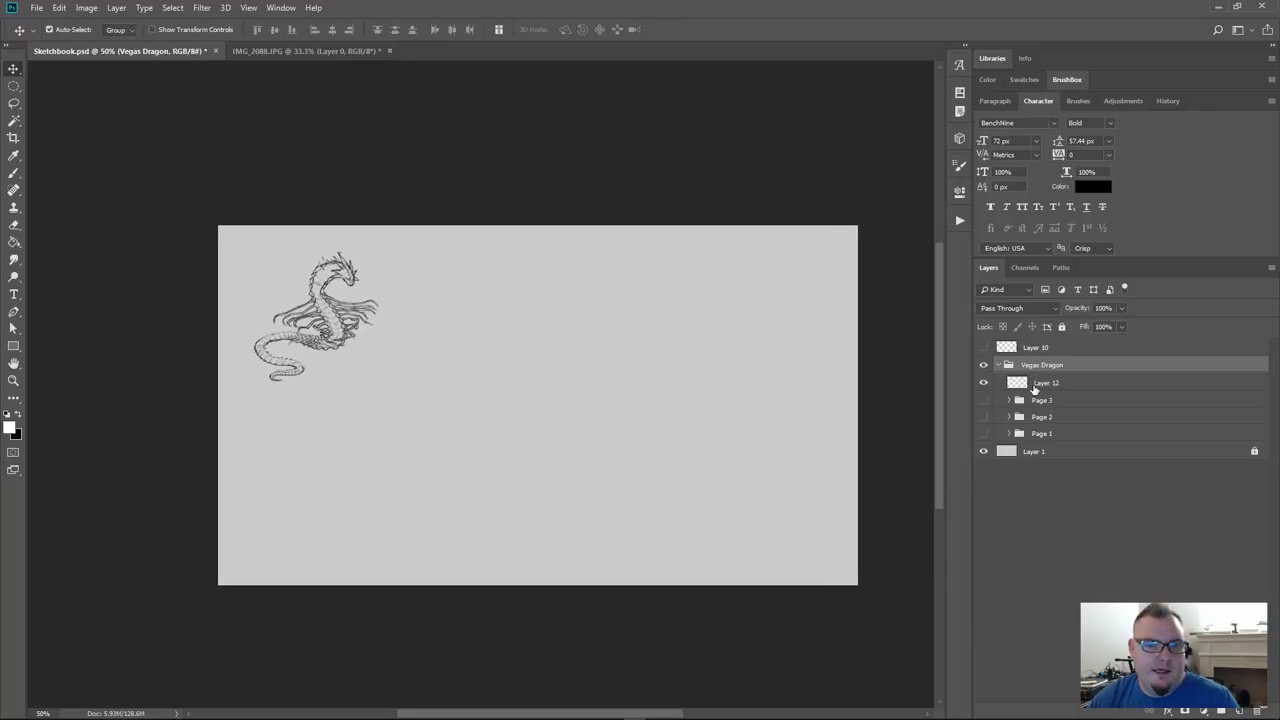
left_click(1034, 389)
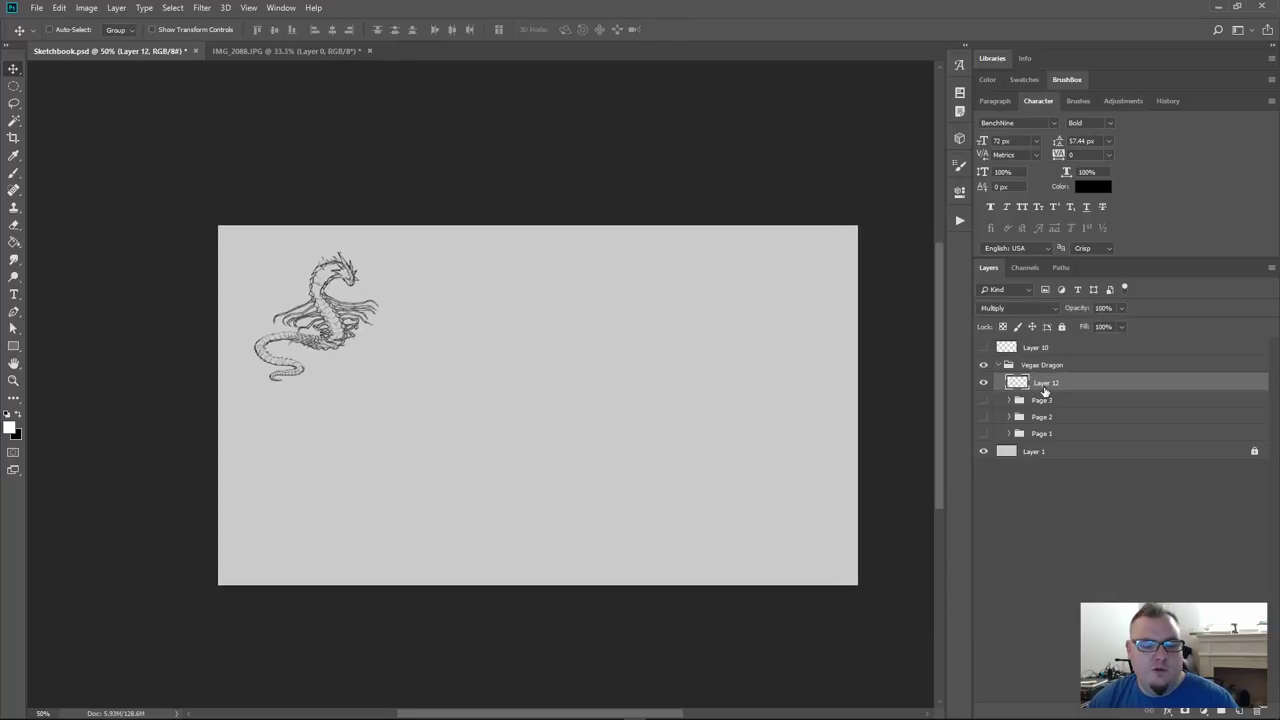
Duplicate the dragon, place the copy to its right, and shift both dragons down-right
key("ctrl+j")
key("ctrl+t")
left_click_drag(366, 318, 519, 325)
key("Return")
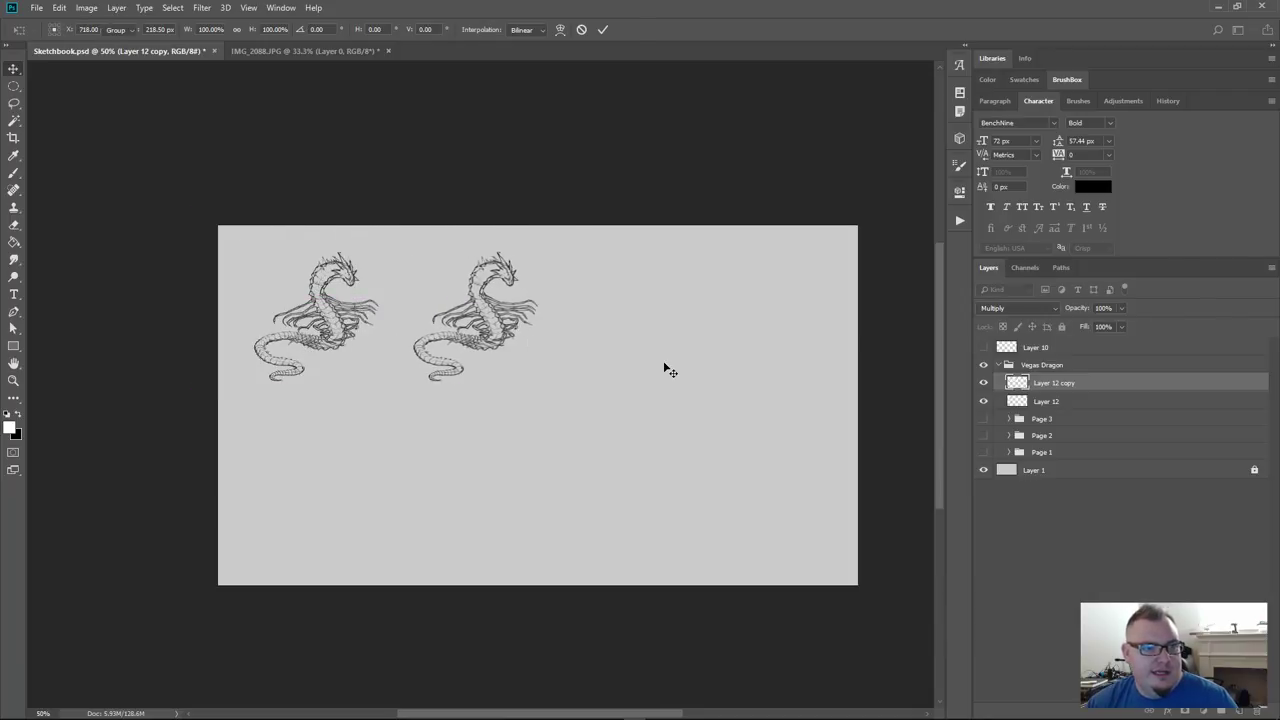
left_click(1119, 401, "shift")
key("ctrl+t")
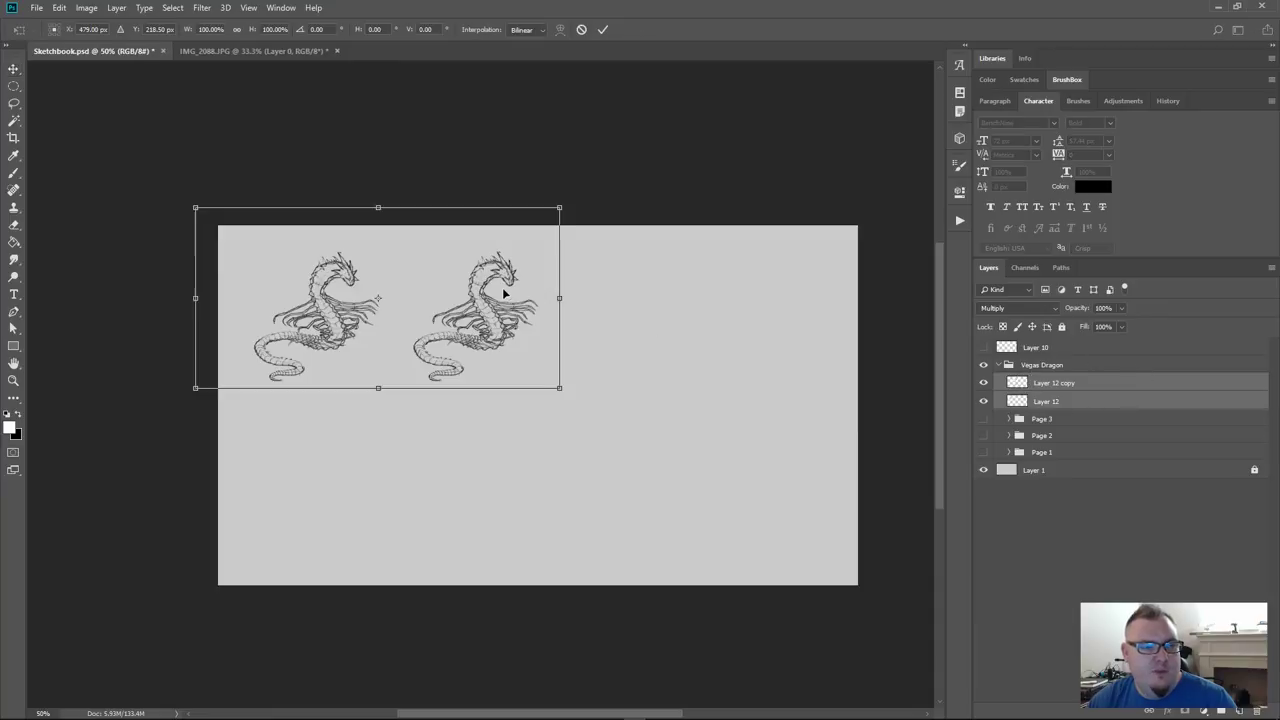
left_click_drag(505, 324, 535, 348)
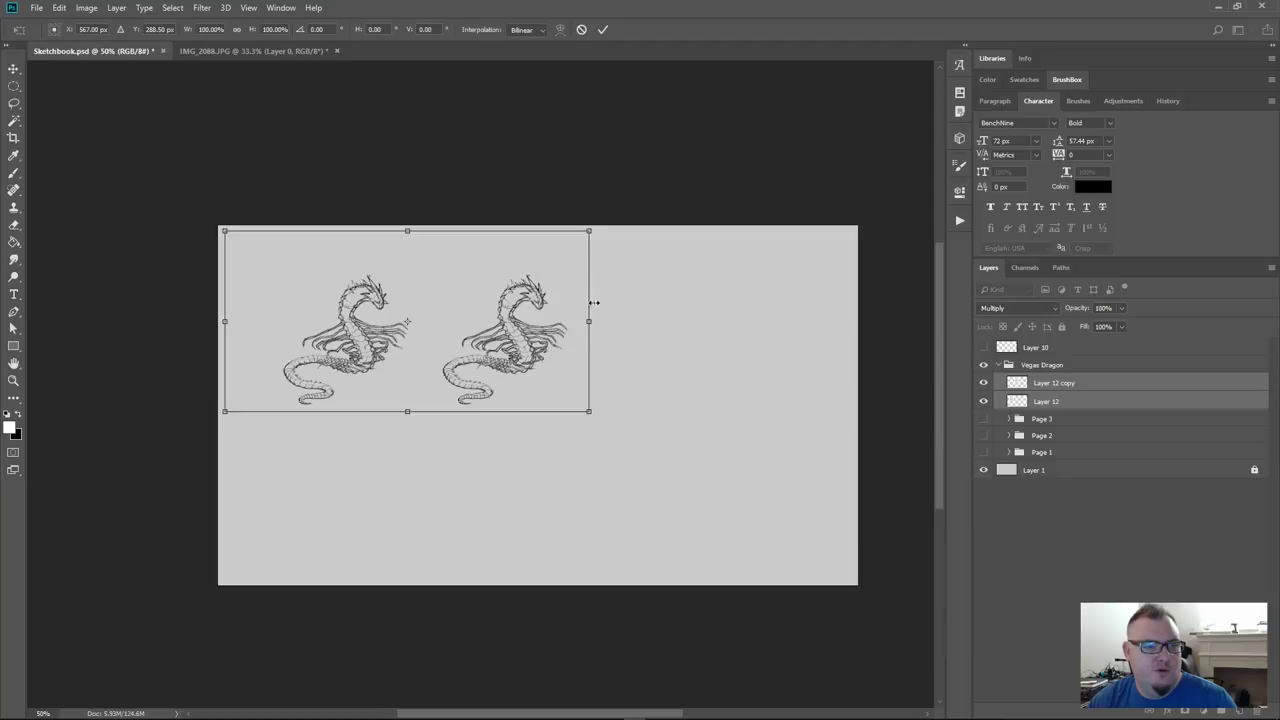
key("Return")
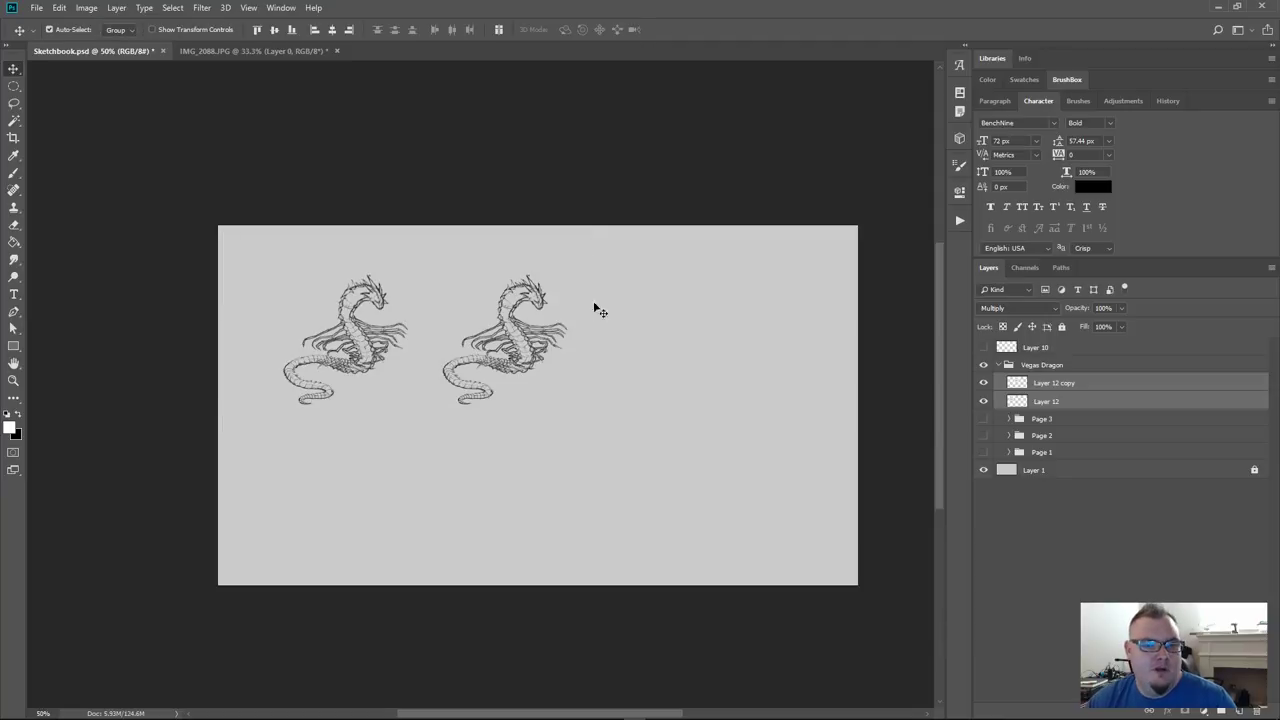
Add a third dragon at the right and evenly space the three dragons across
left_click(1095, 383)
key("ctrl+t")
left_click_drag(511, 347, 745, 366)
key("Return")
key("ctrl+alt+t")
key("Return")
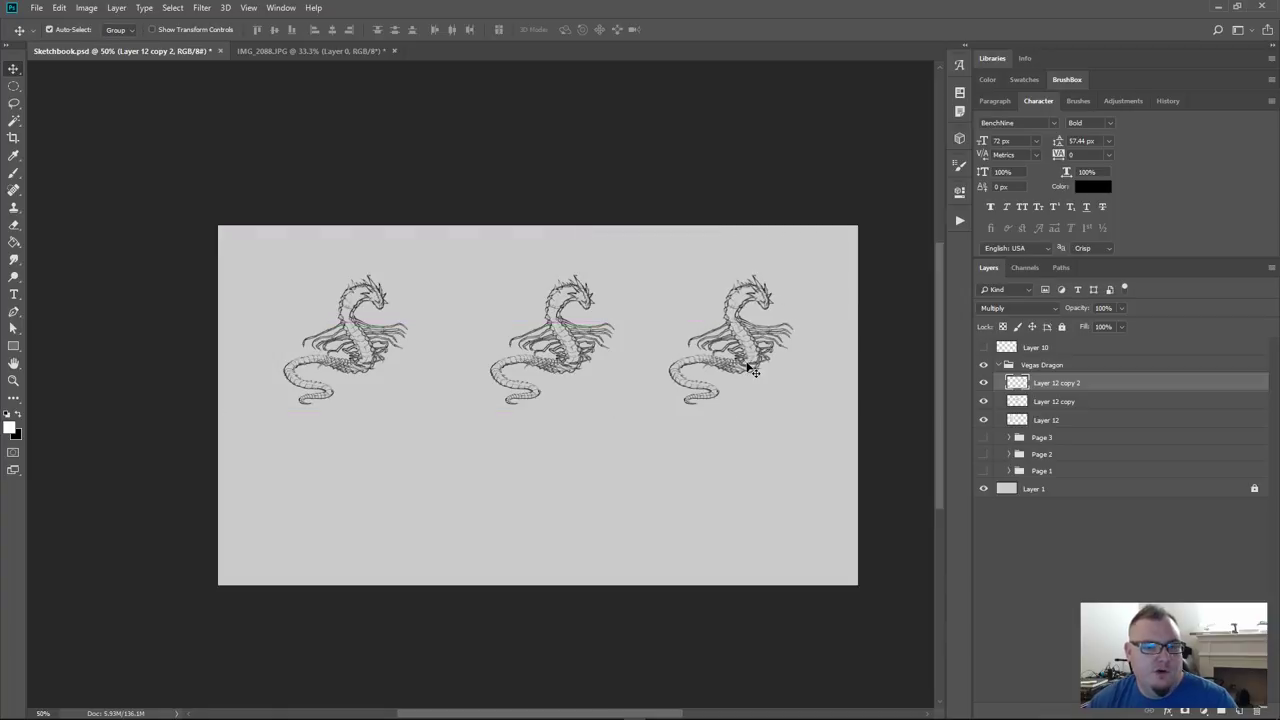
left_click(1041, 405)
key("ctrl+t")
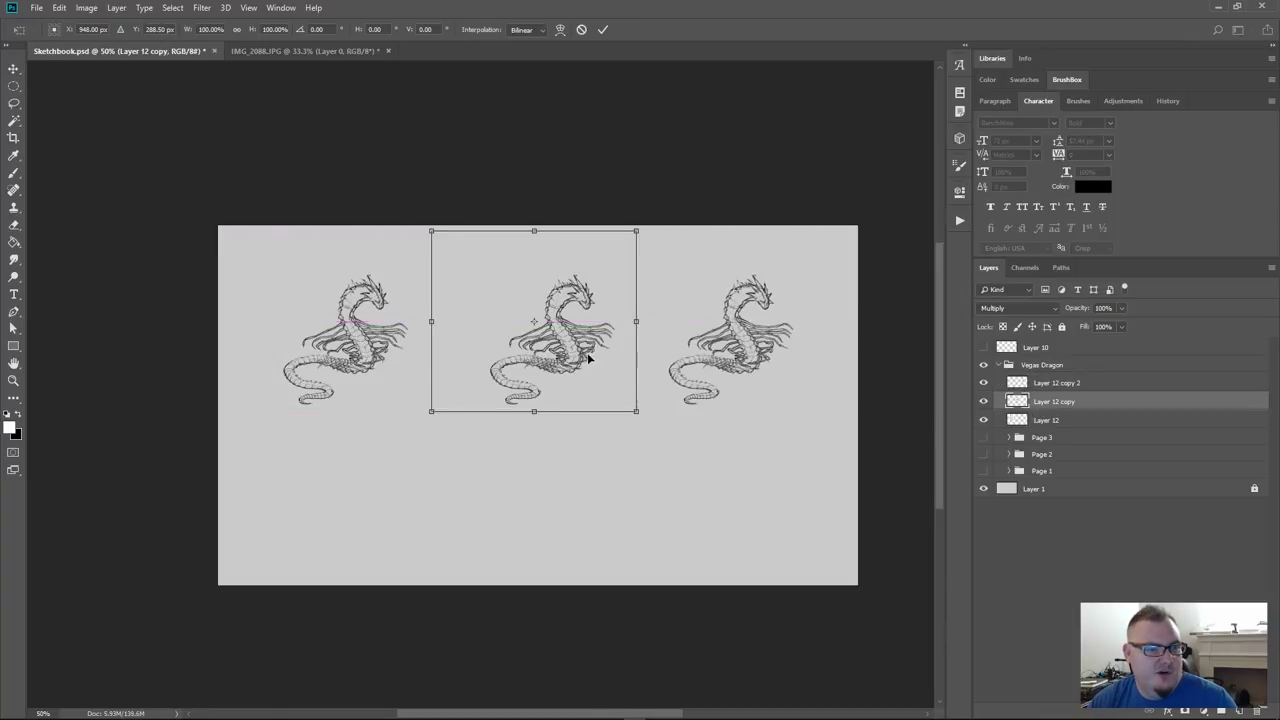
left_click_drag(586, 354, 570, 363)
key("Return")
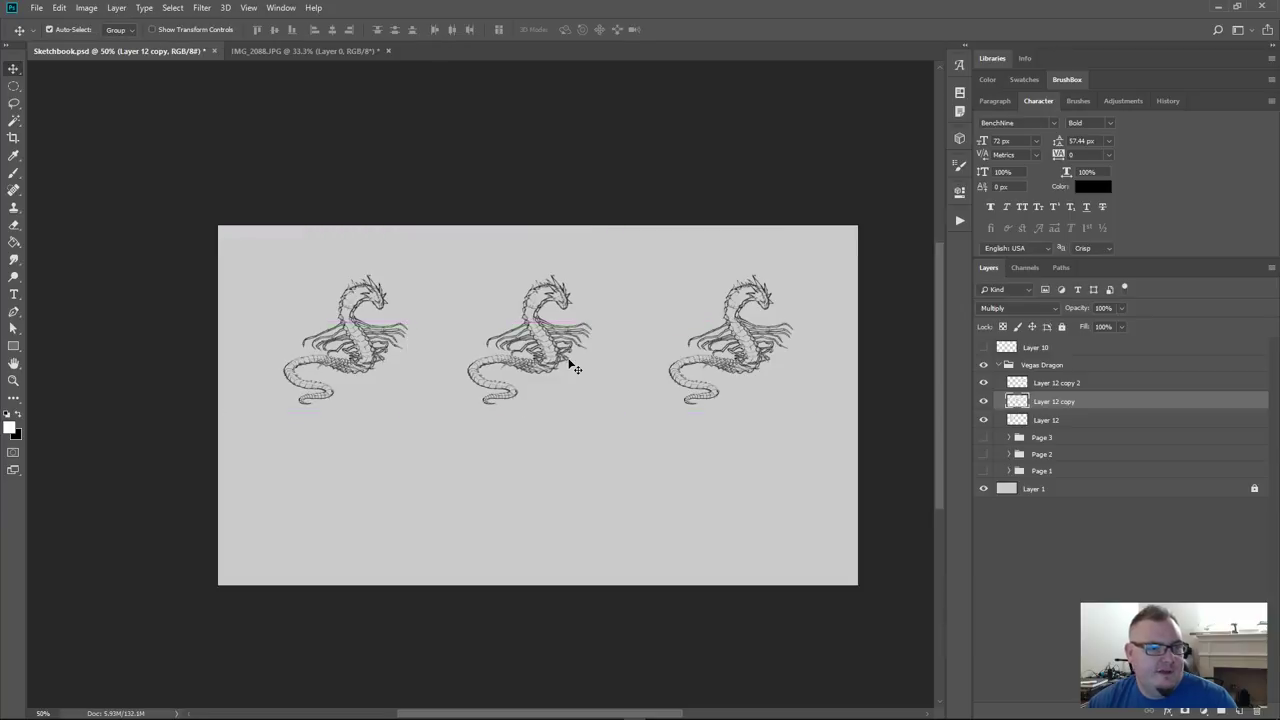
Merge the three-dragon row into Layer 12 and copy it down as a second row
left_click(1070, 388)
key("ctrl+e")
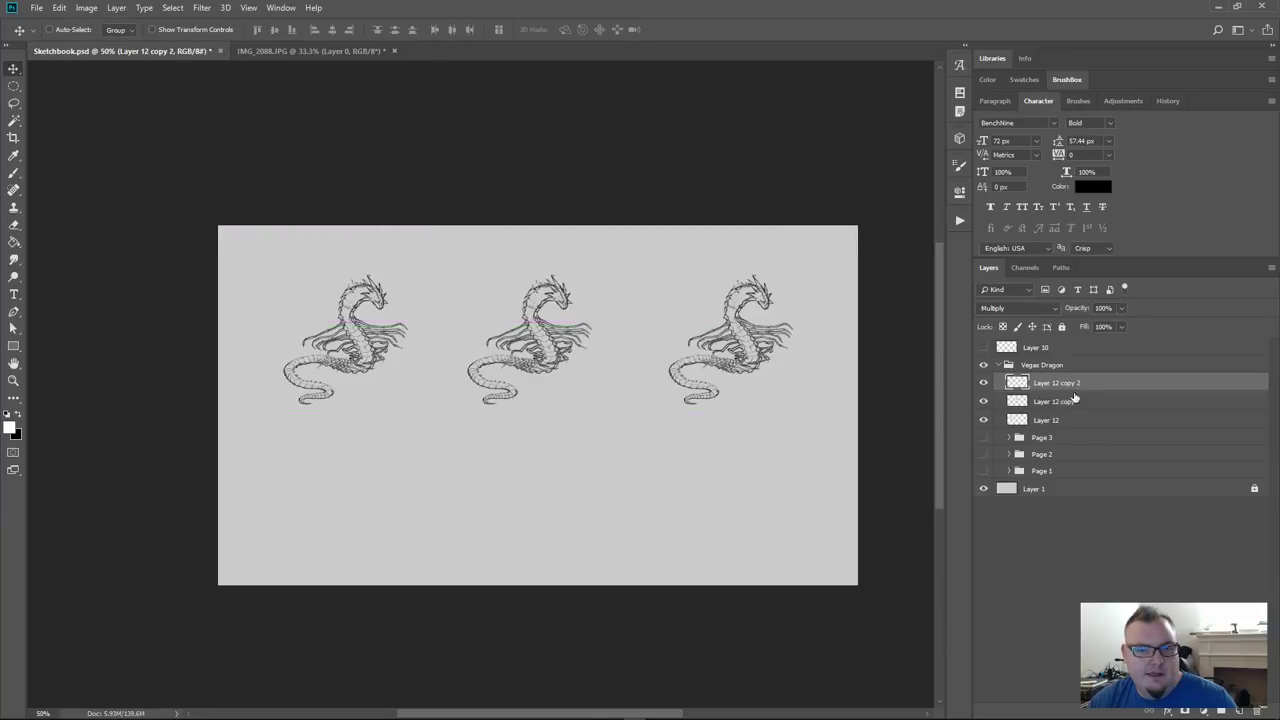
key("ctrl+e")
key("ctrl+j")
key("ctrl+t")
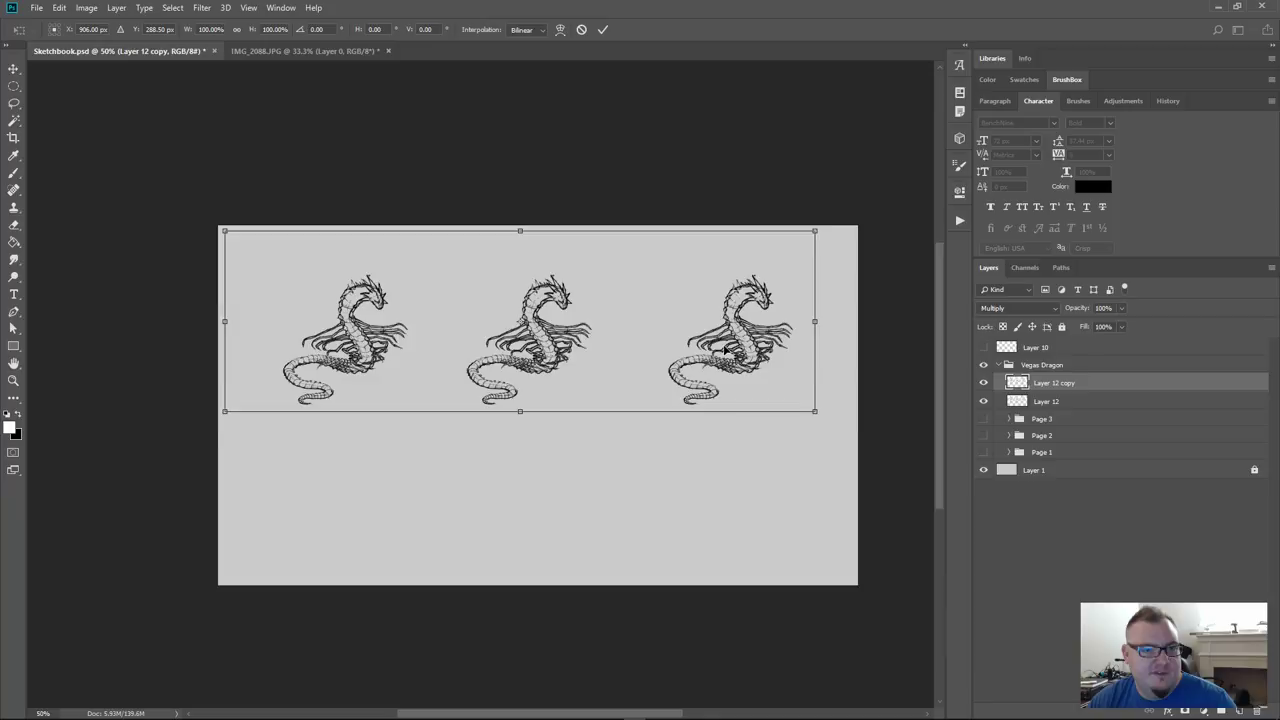
left_click_drag(722, 354, 720, 515)
key("Return")
Undo a trial merge and set the top row's Layer 12 to Multiply blending
left_click(1053, 402, "shift")
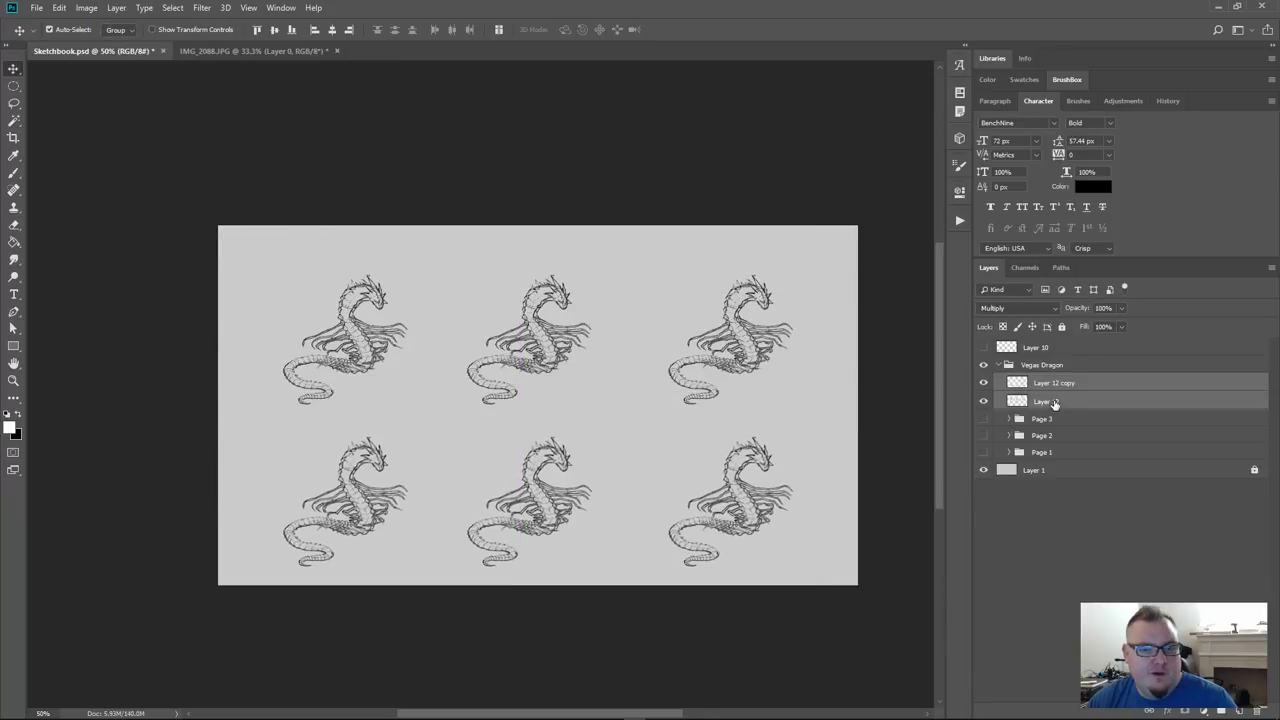
key("ctrl+e")
key("ctrl+t")
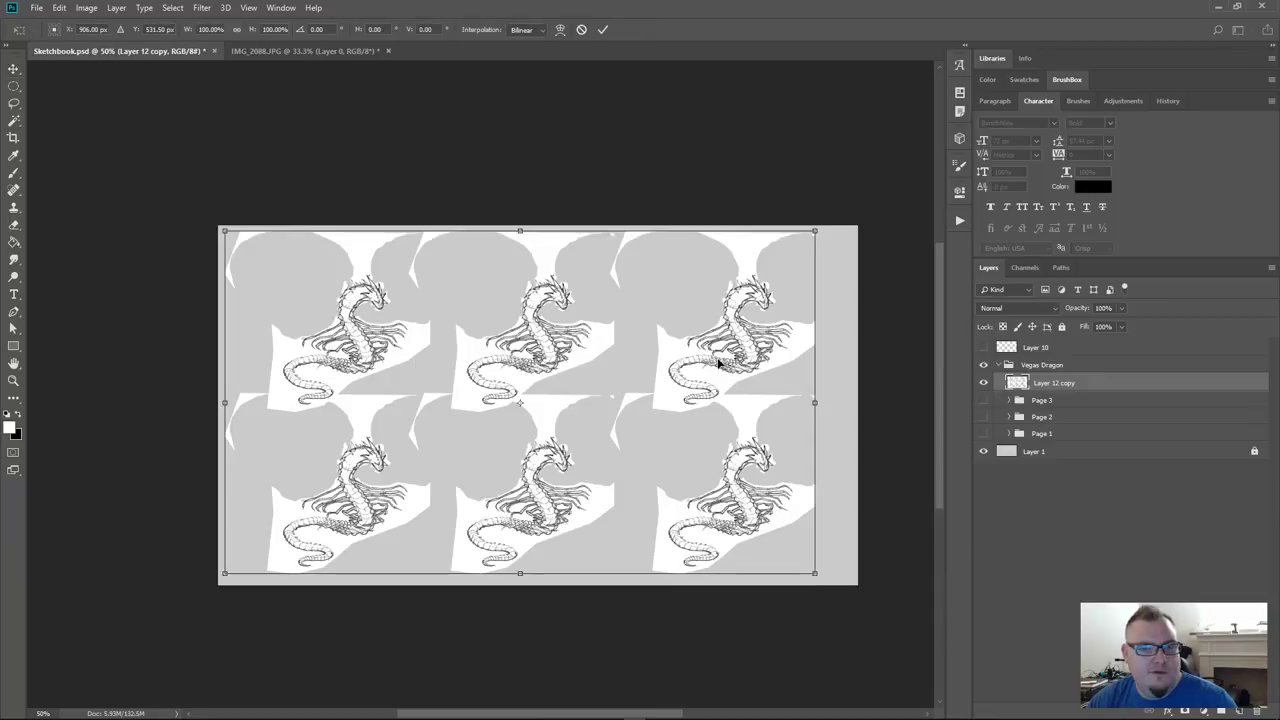
key("Escape")
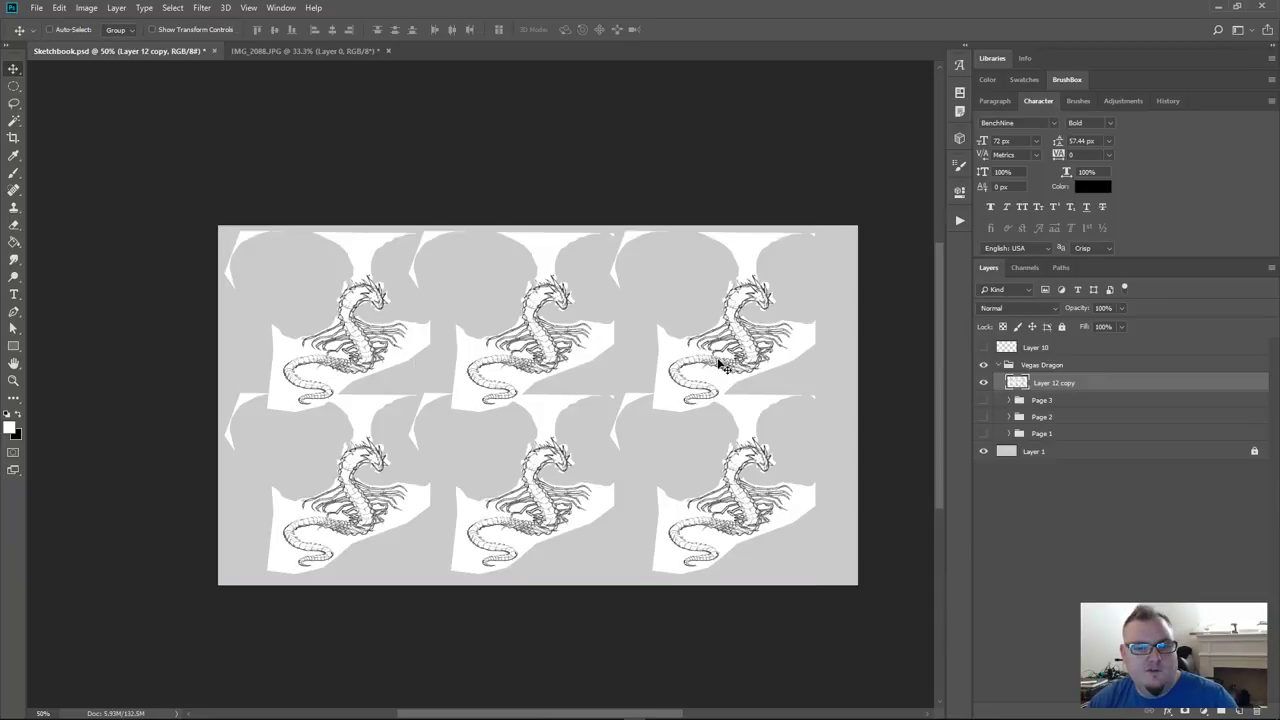
key("ctrl+z")
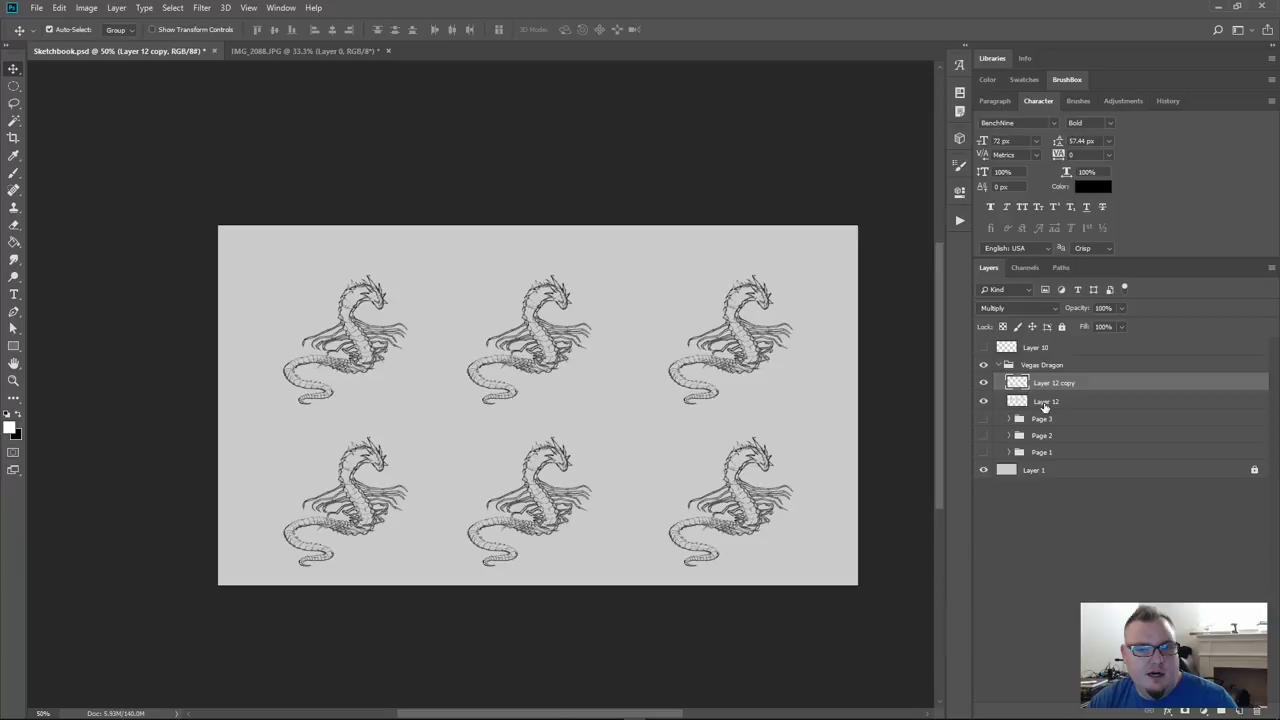
left_click(1047, 405)
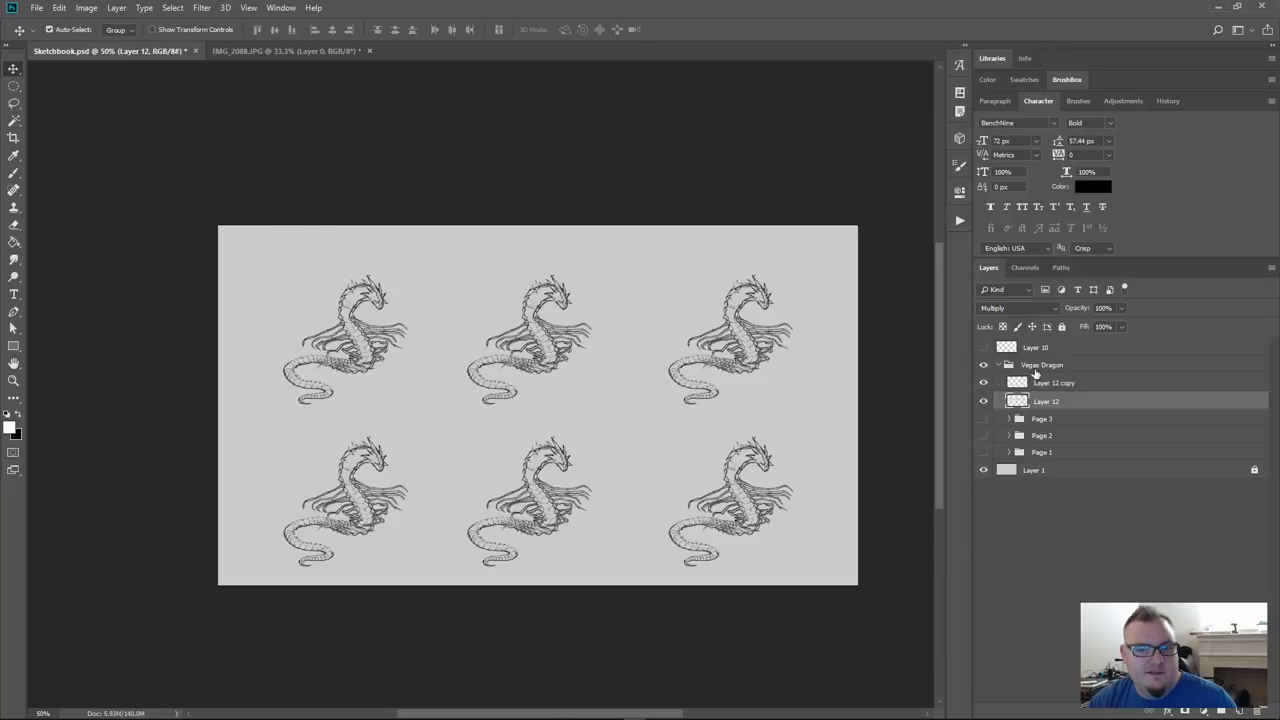
left_click(1006, 309)
left_click(565, 354)
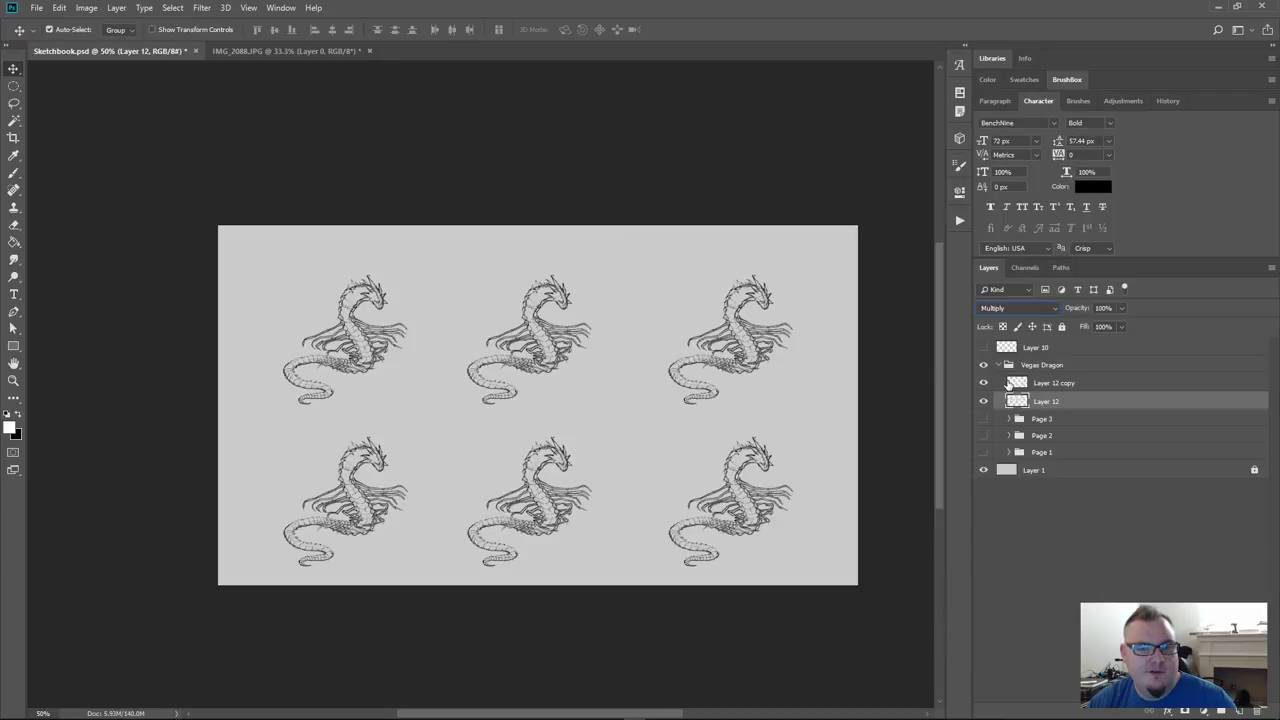
left_click(1008, 310)
left_click(1008, 322)
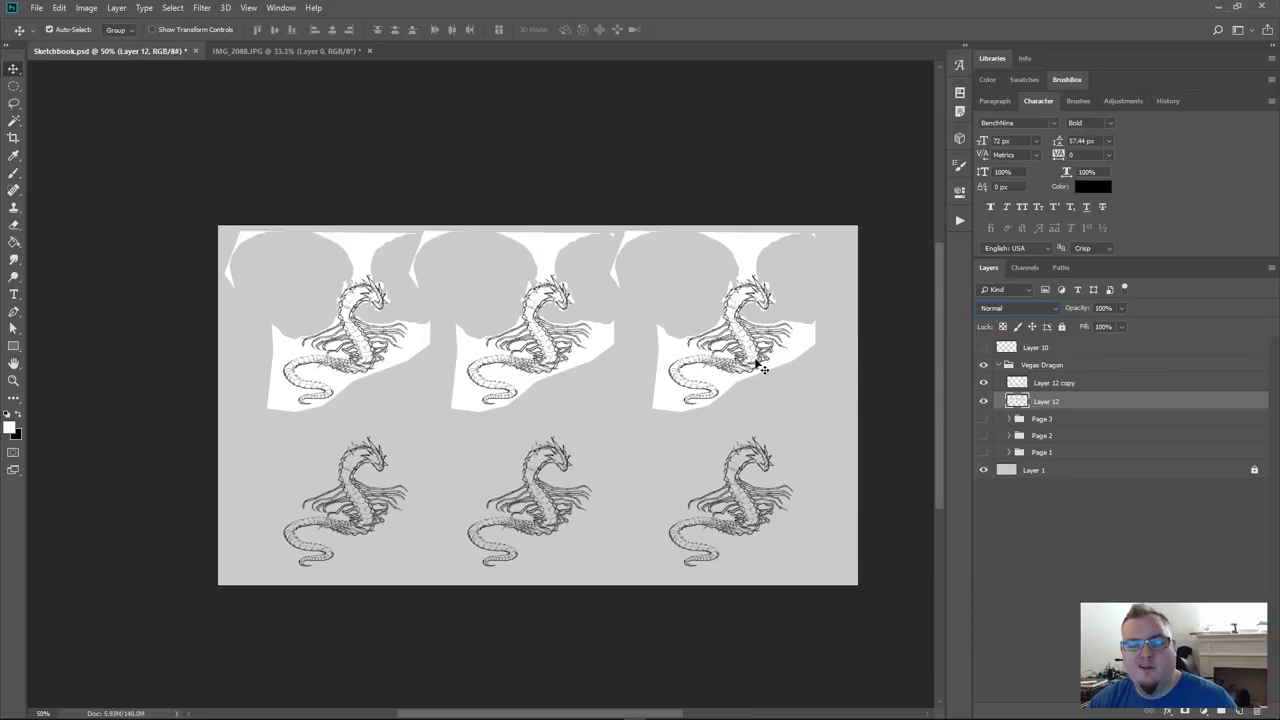
left_click(1015, 308)
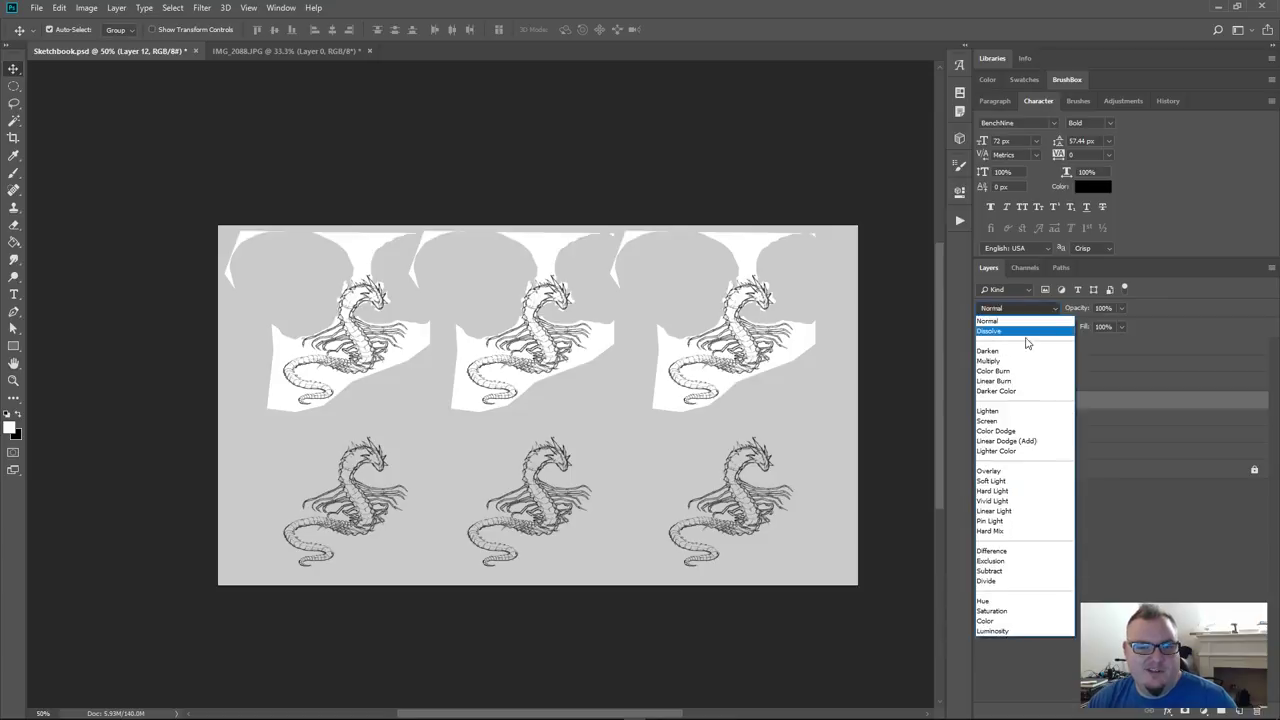
left_click(1030, 362)
Merge both rows into one Multiply layer, nudge it up, and add a new empty layer
left_click(1075, 384, "ctrl")
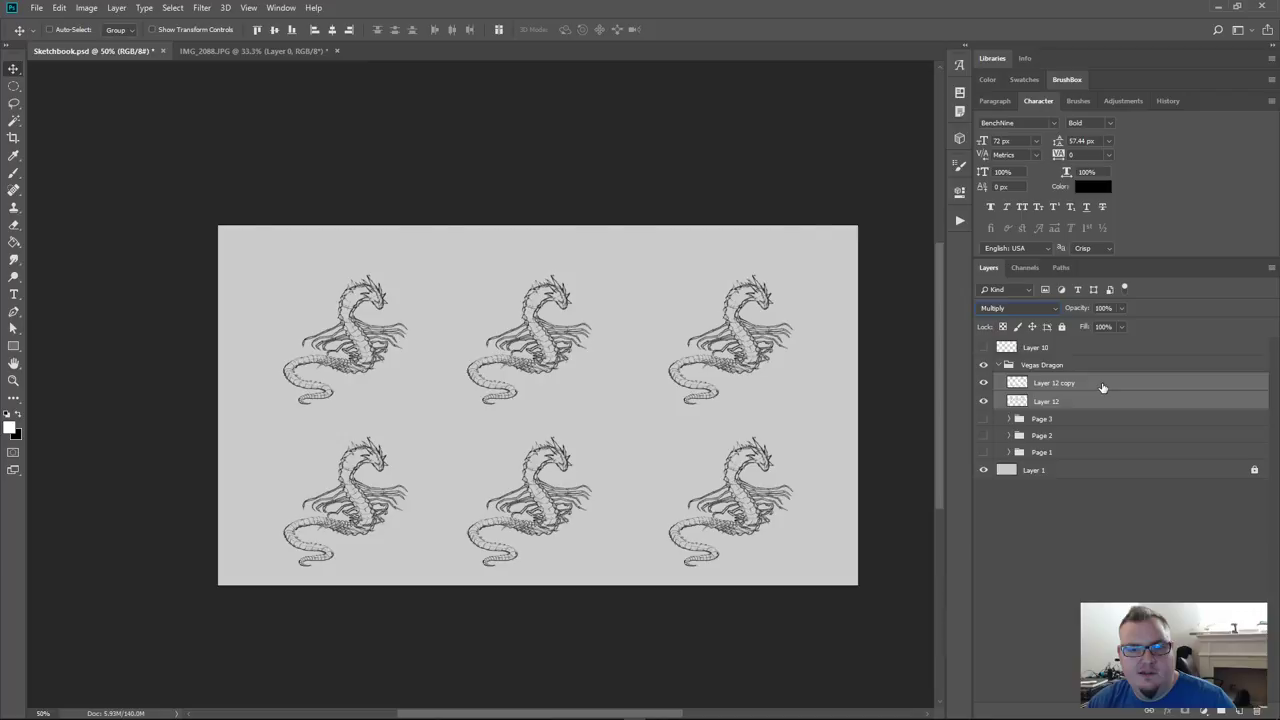
key("ctrl+e")
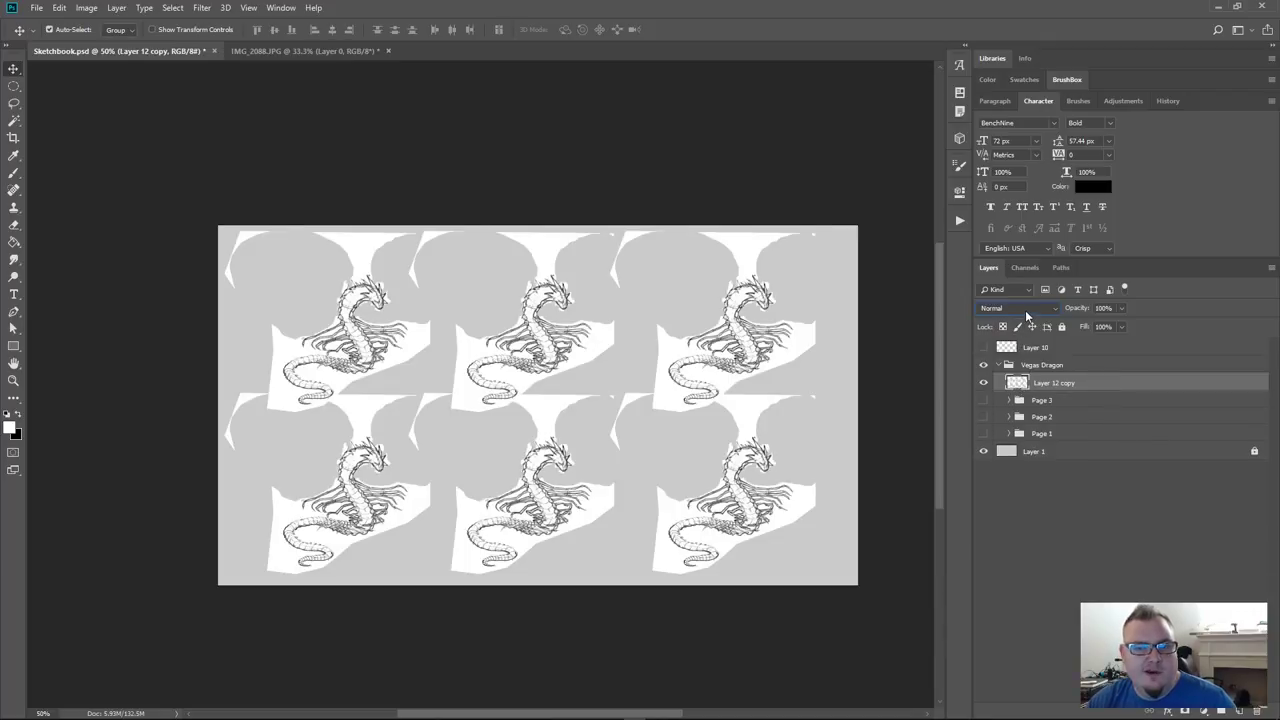
left_click(1018, 309)
left_click(1010, 362)
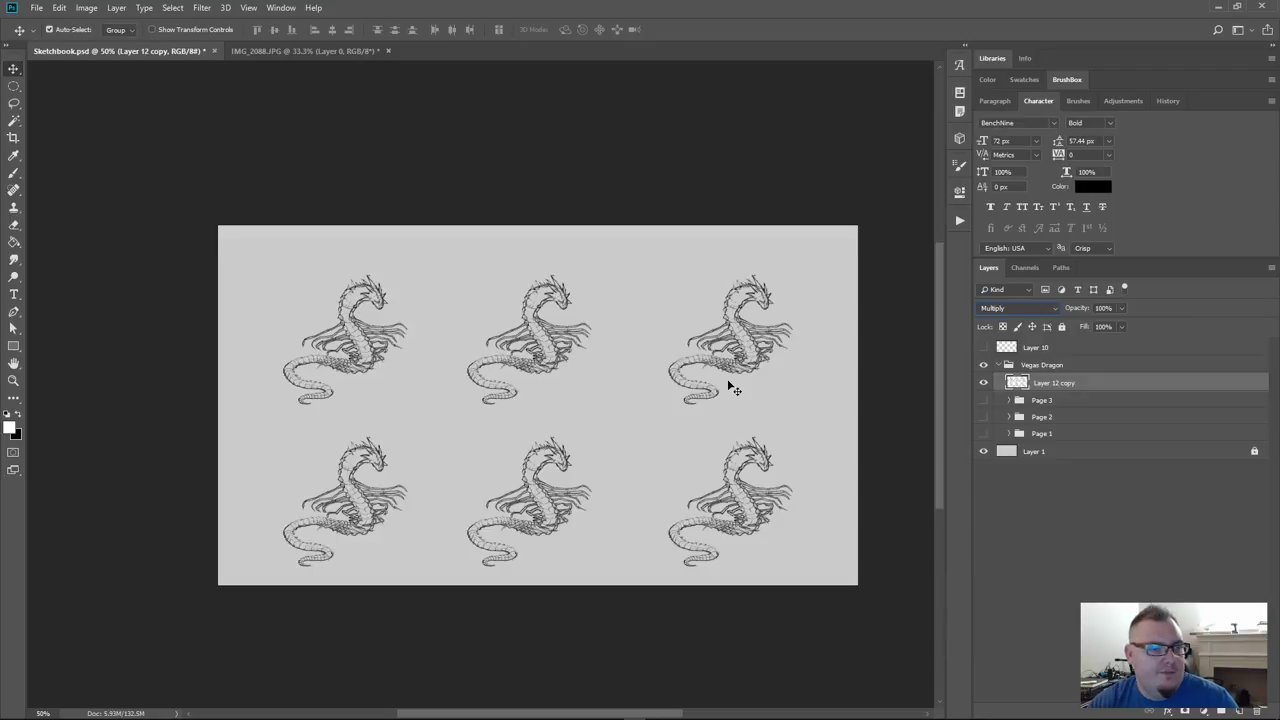
key("ctrl+z")
key("ctrl+z")
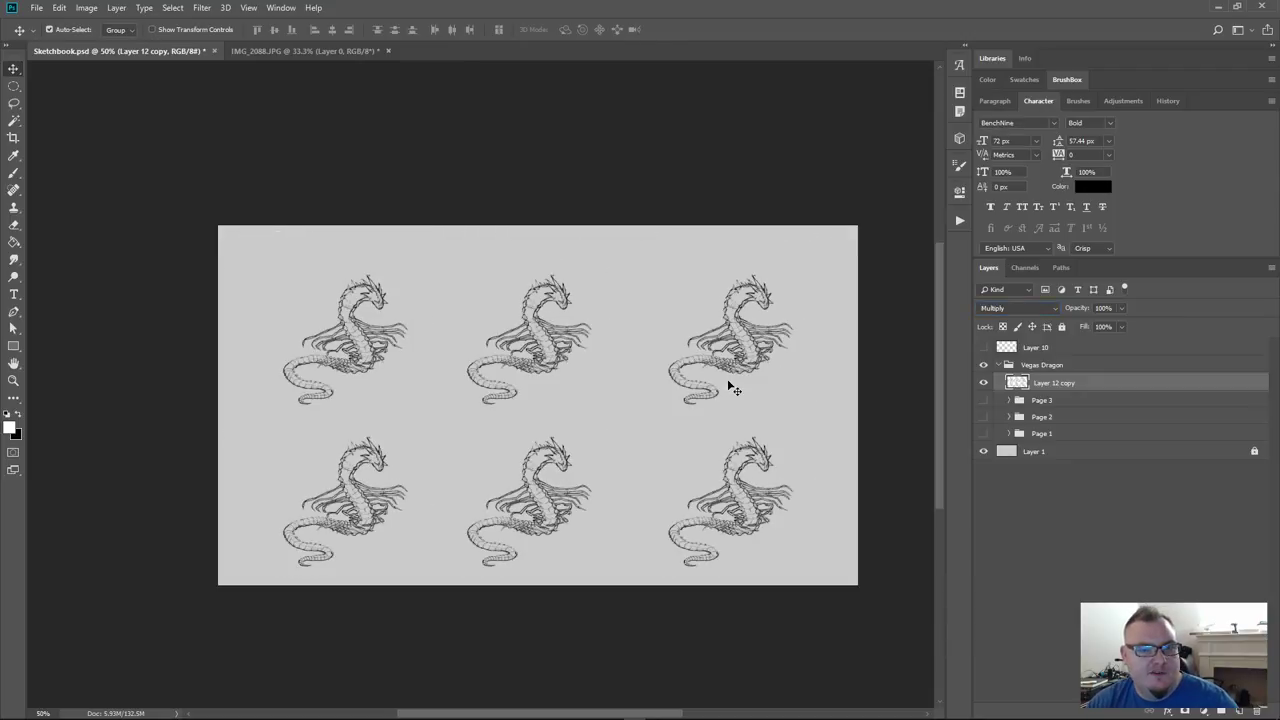
key("shift+Up")
key("shift+Up")
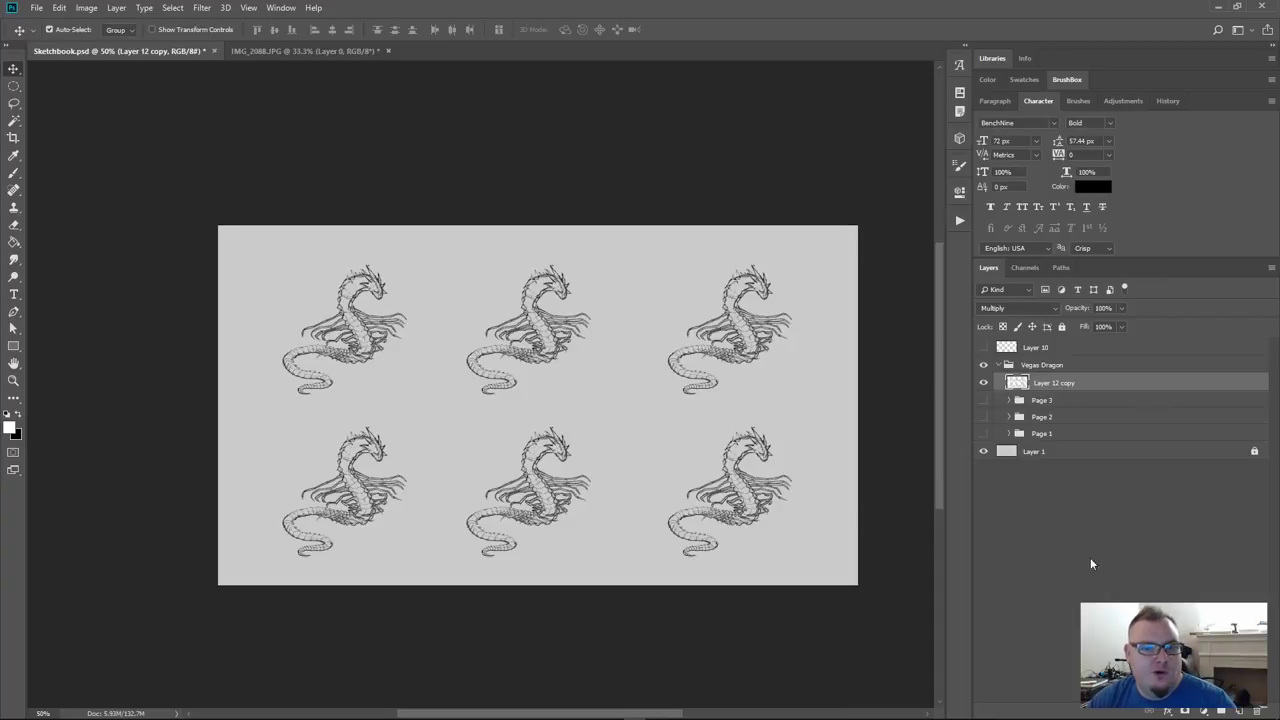
key("ctrl+shift+alt+n")
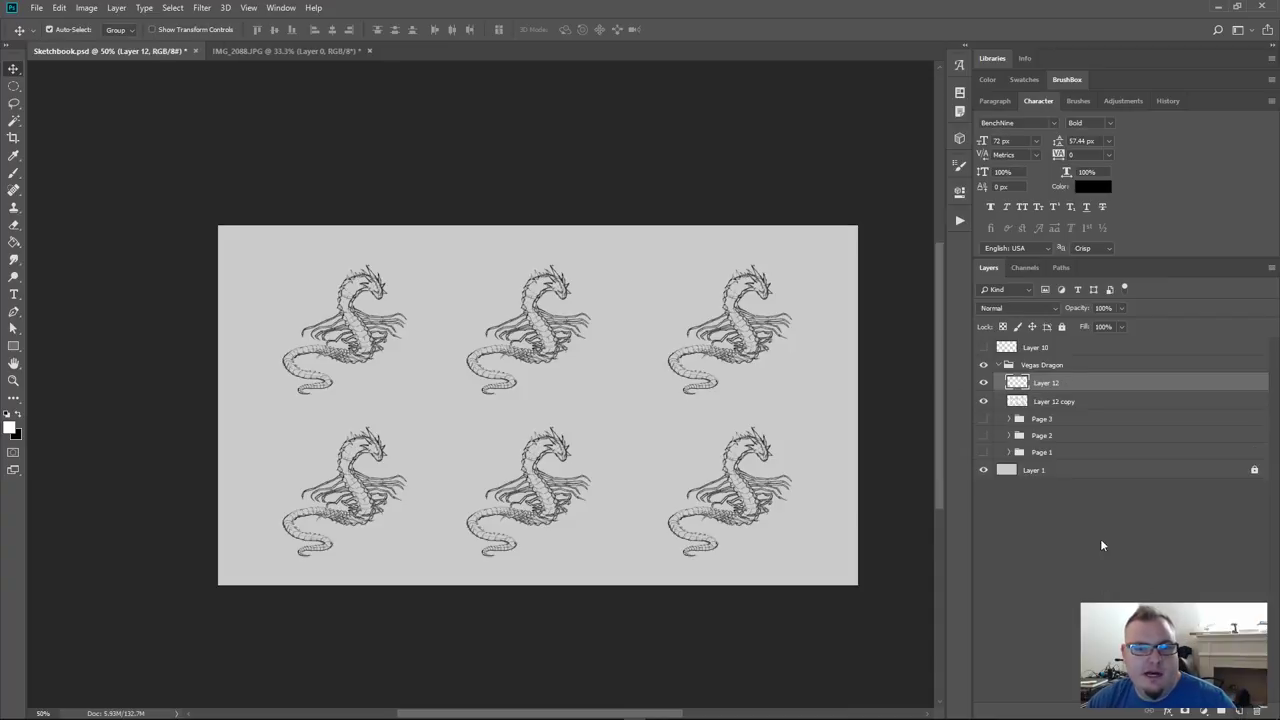
Group the dragon and empty layers as 'Page 4', then select the empty Layer 12 inside it
left_click(1041, 401, "shift")
key("ctrl+g")
double_click(1045, 381)
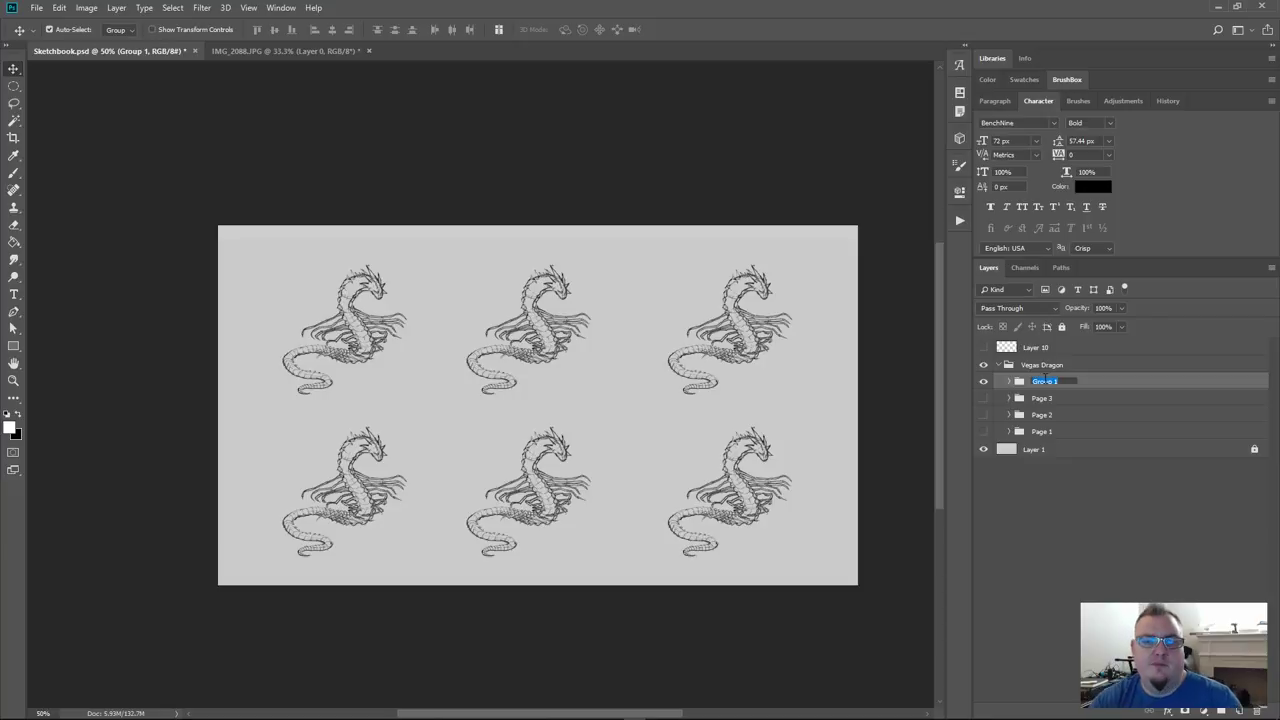
type("Page 4")
key("Return")
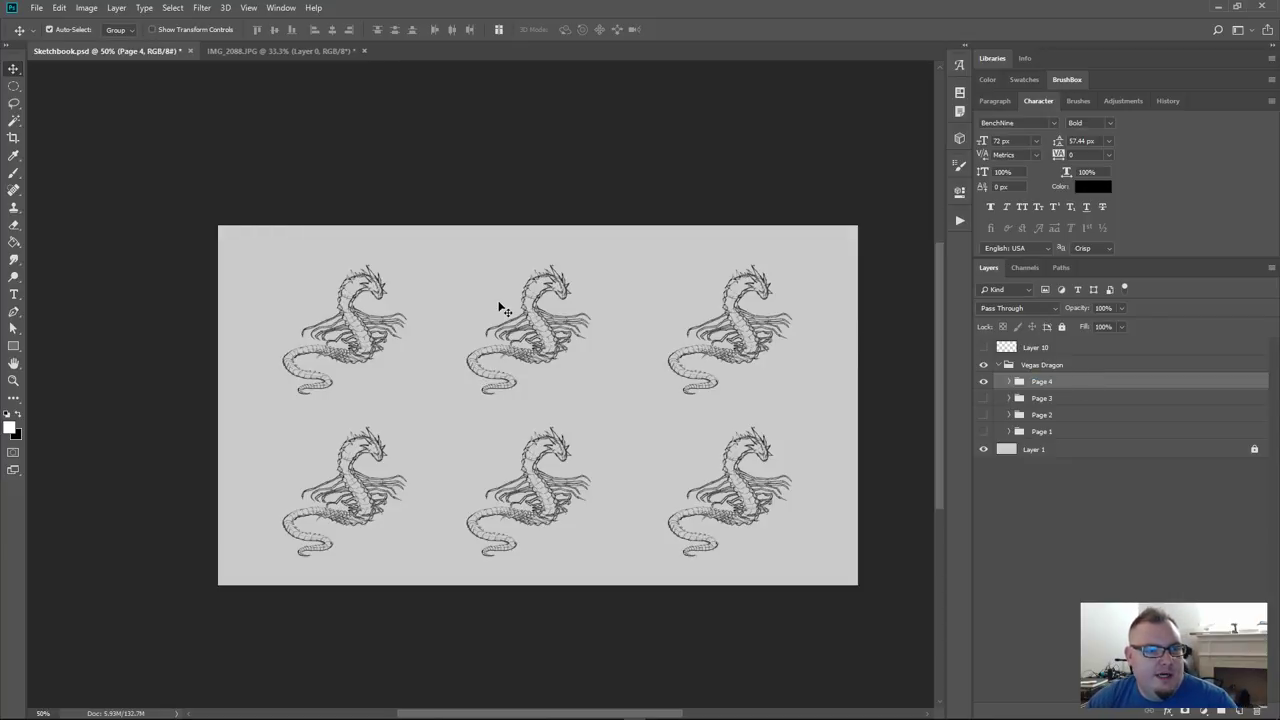
left_click(1009, 382)
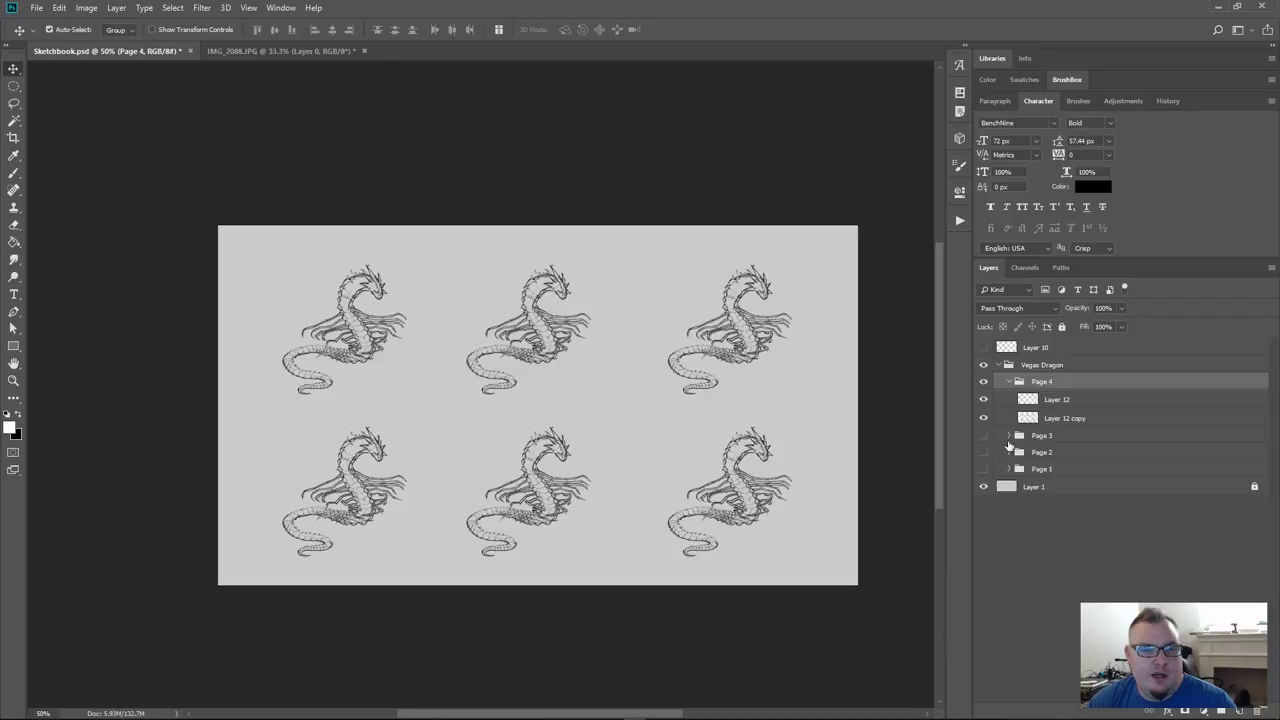
left_click(1055, 400)
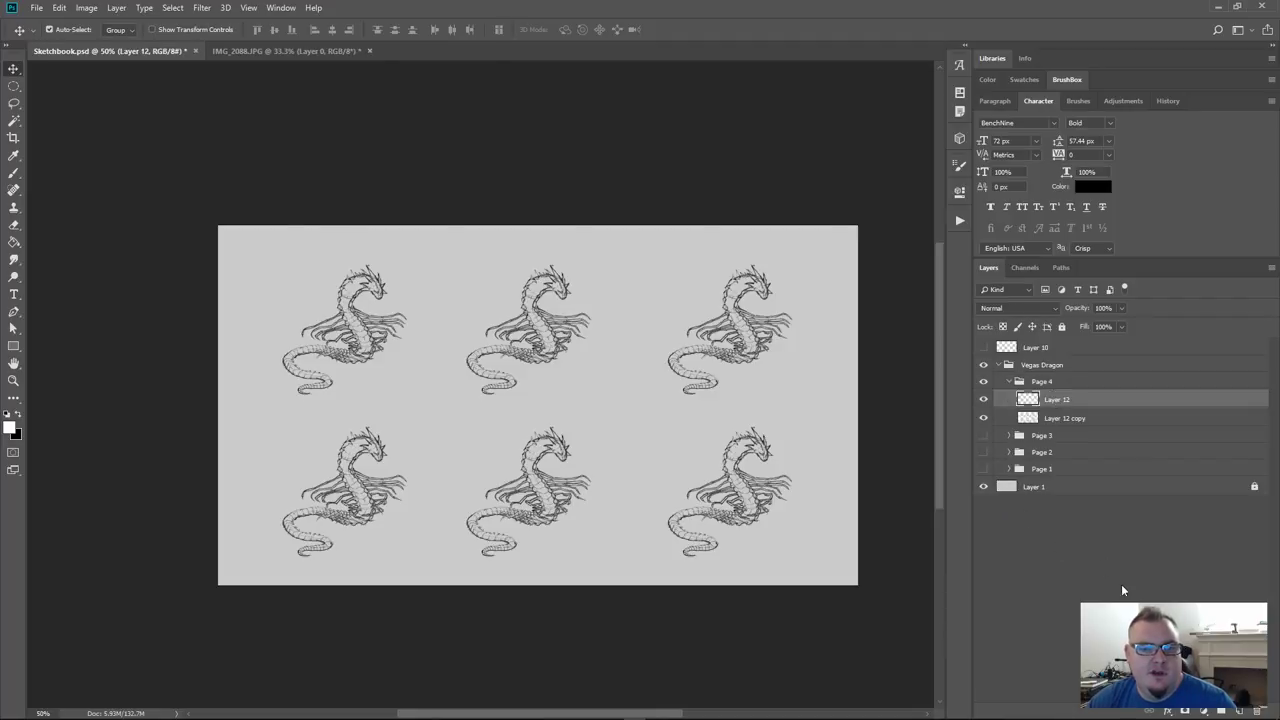
Choose the Notes brush preset from BrushBox, collapse the panels, and view the canvas full-screen
key("b")
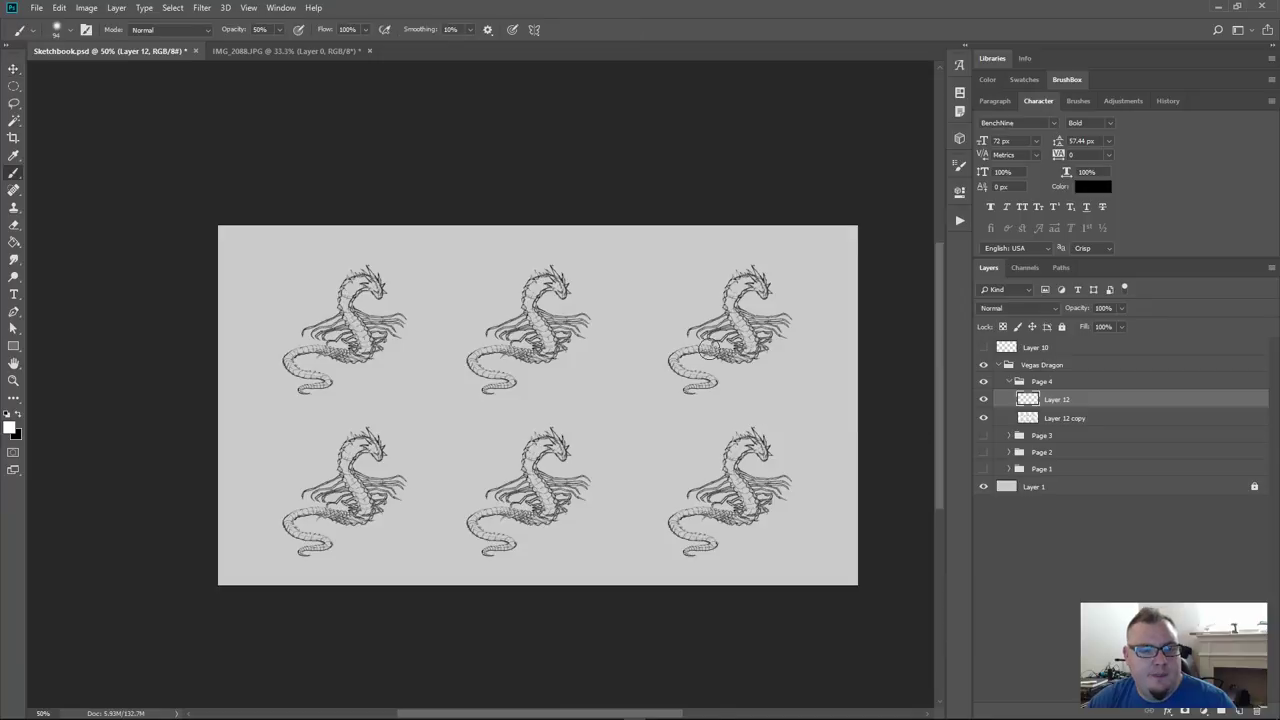
left_click(1055, 80)
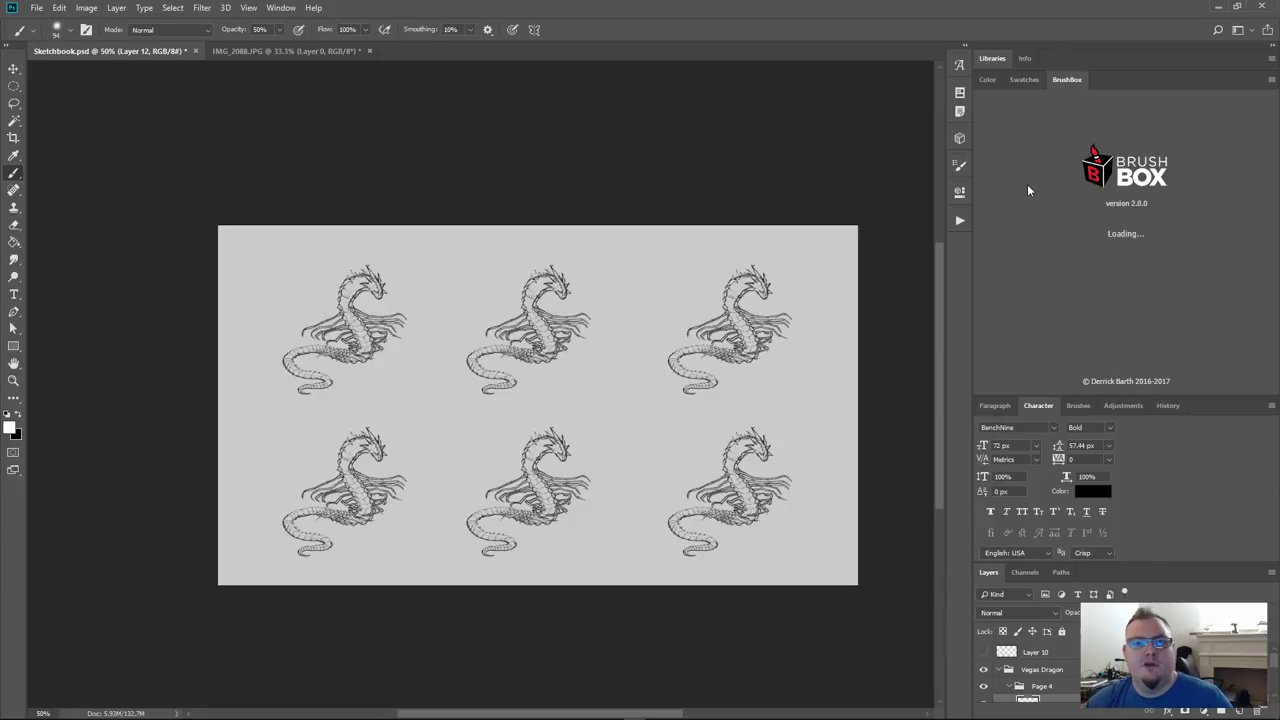
left_click(1160, 167)
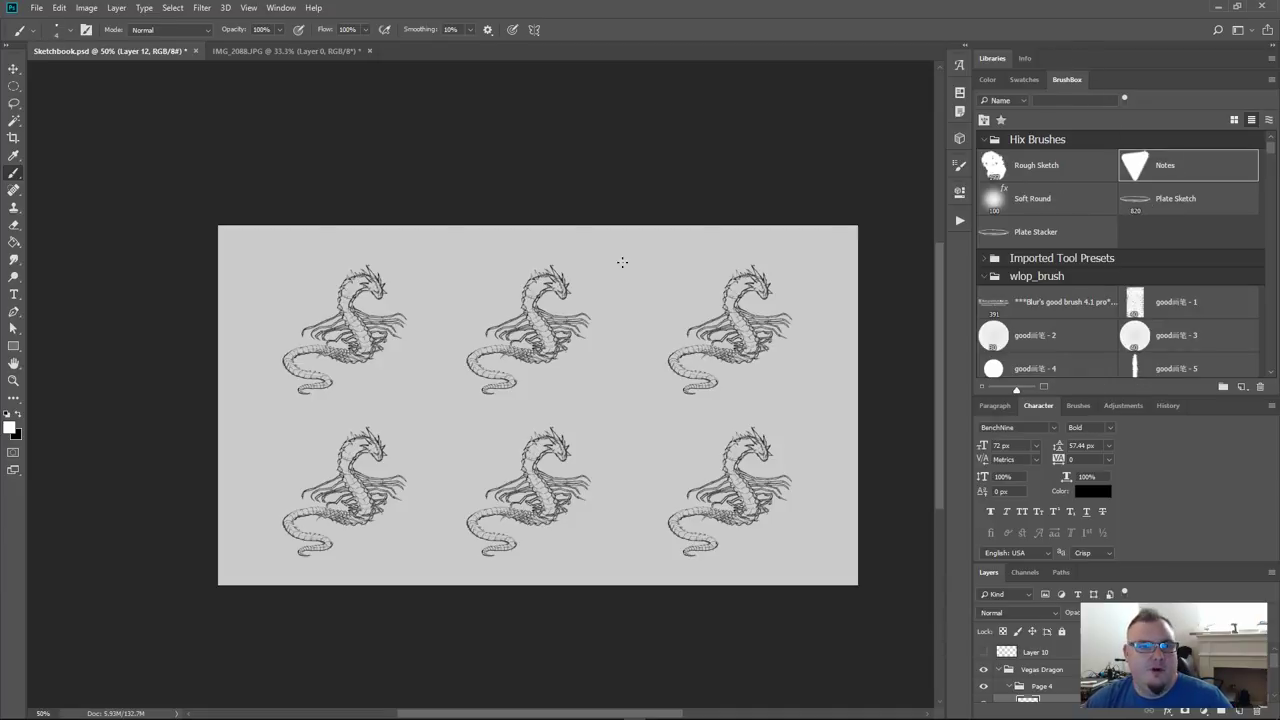
left_click(1062, 78)
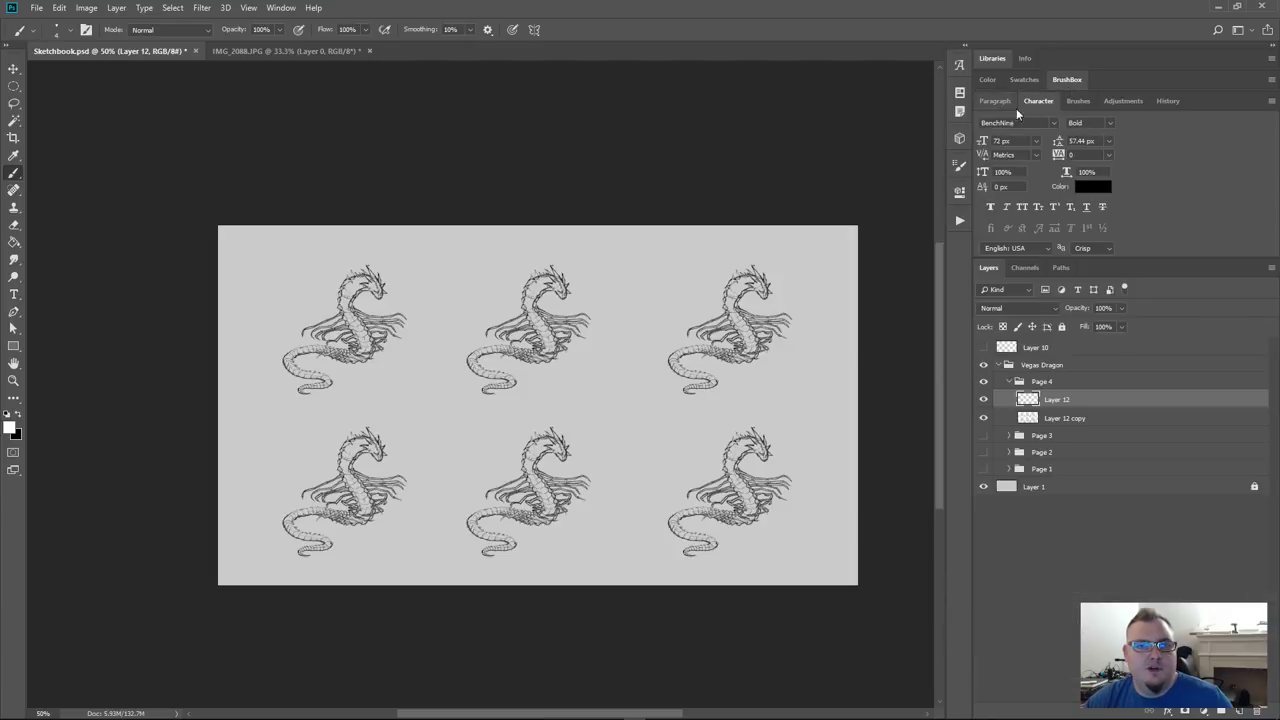
left_click(1048, 99)
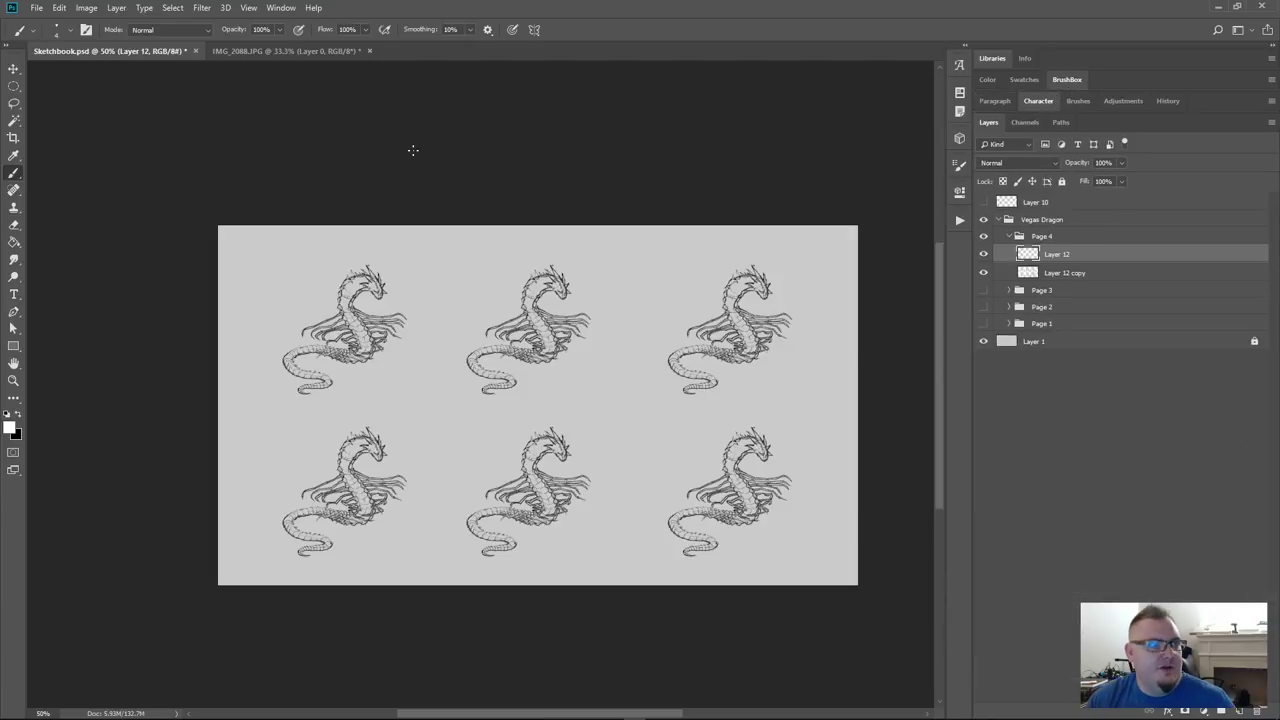
key("f")
key("f")
key("ctrl+0")
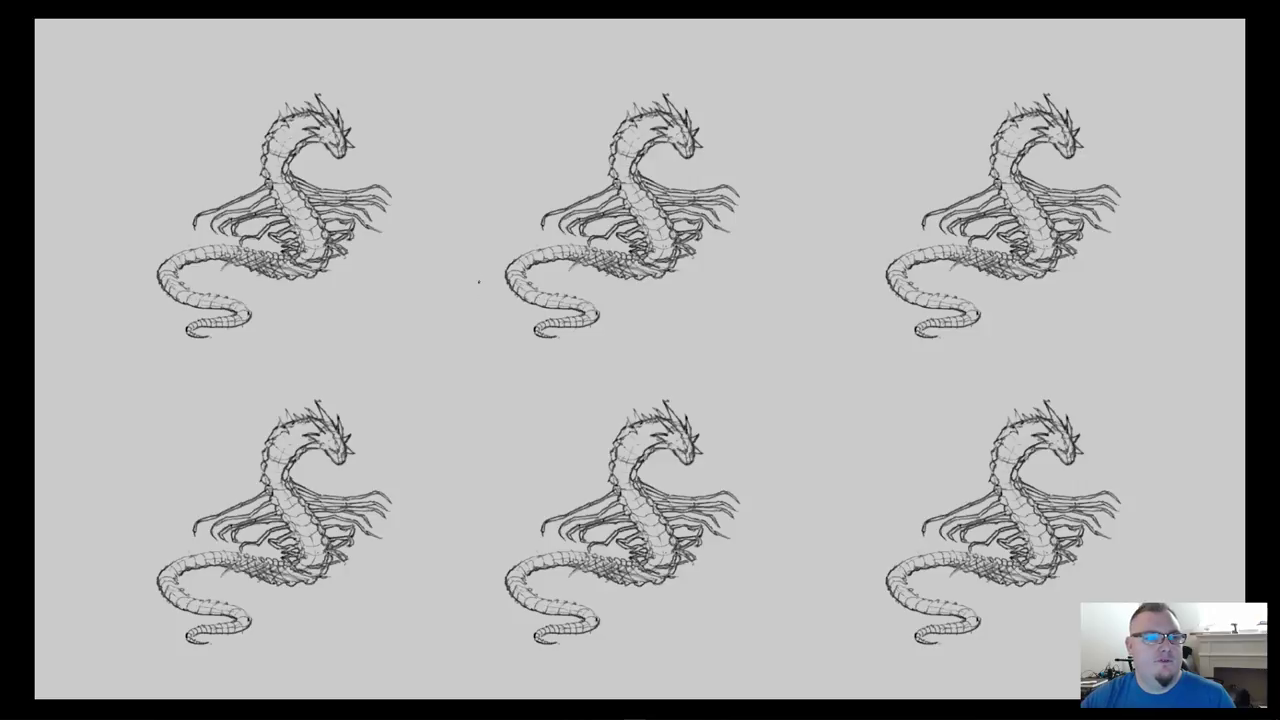
left_click_drag(443, 94, 470, 300)
key("ctrl+z")
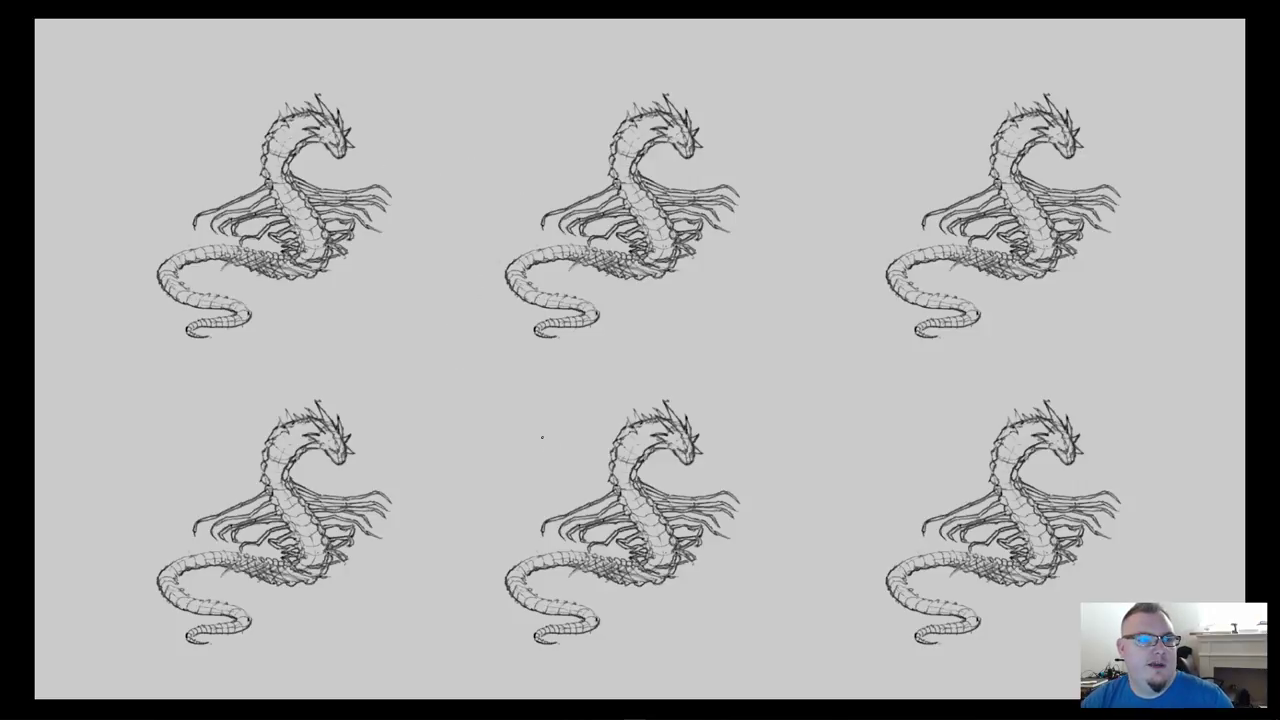
mouse_move(479, 153)
left_mouse_down()
mouse_move(492, 185)
mouse_move(458, 210)
mouse_move(438, 367)
left_mouse_up()
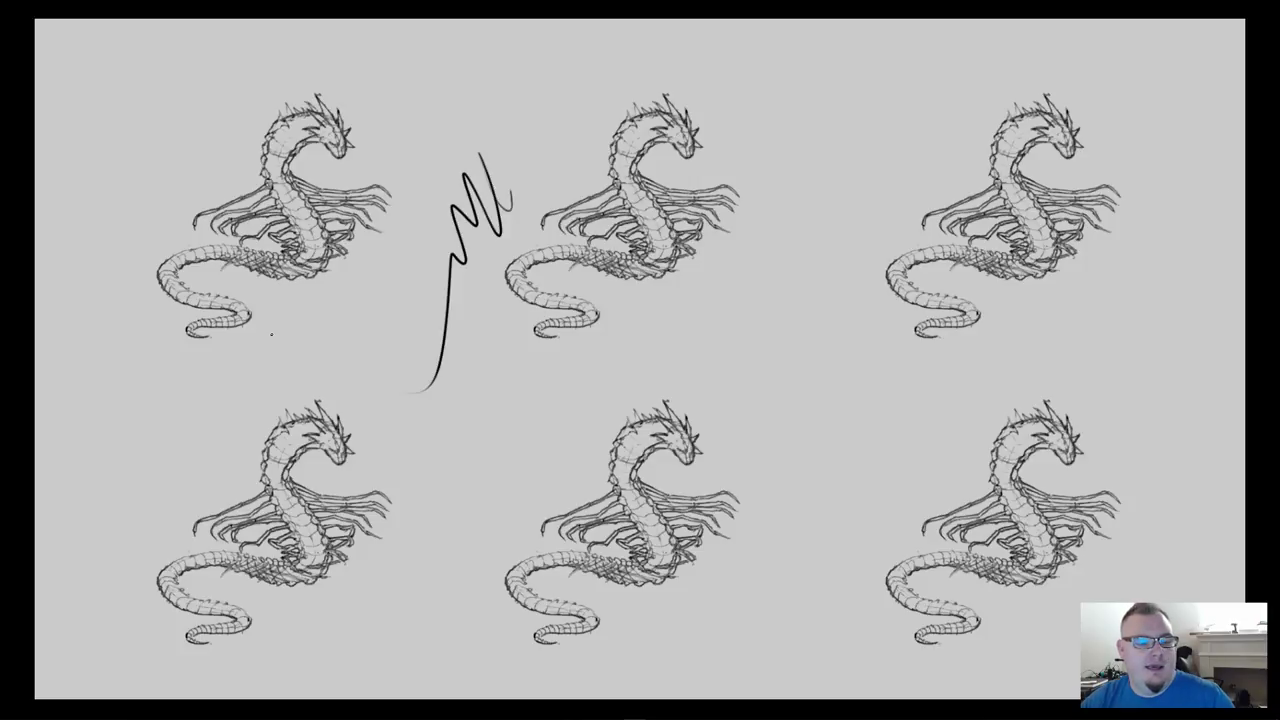
key("ctrl+z")
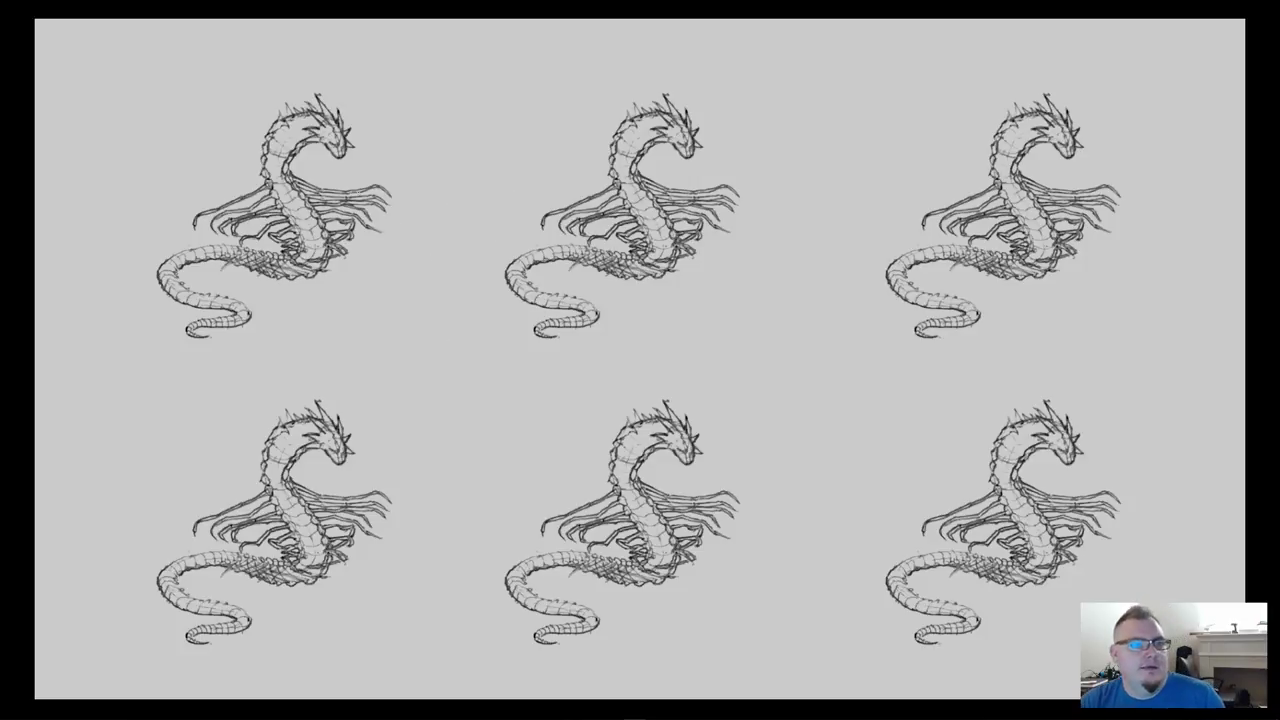
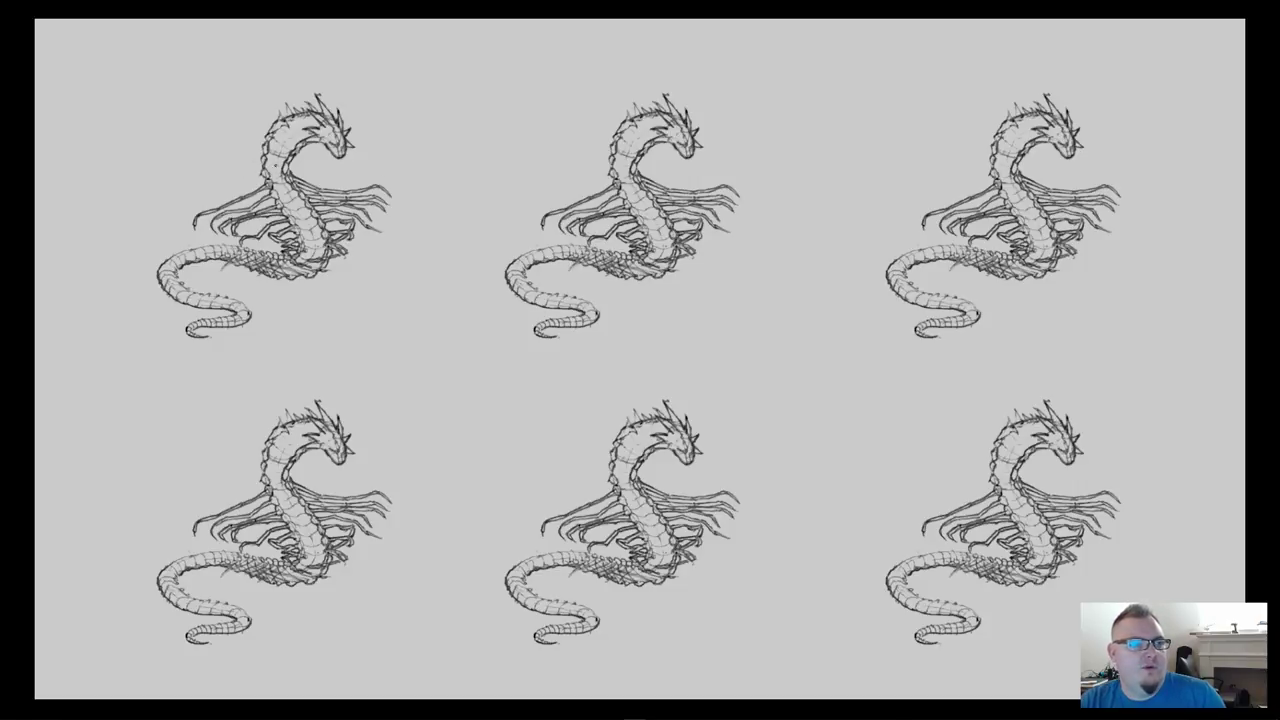
Sketch a jointed wing spar reaching left from dragon 1's neck, redoing the first stroke
left_click_drag(266, 160, 82, 165)
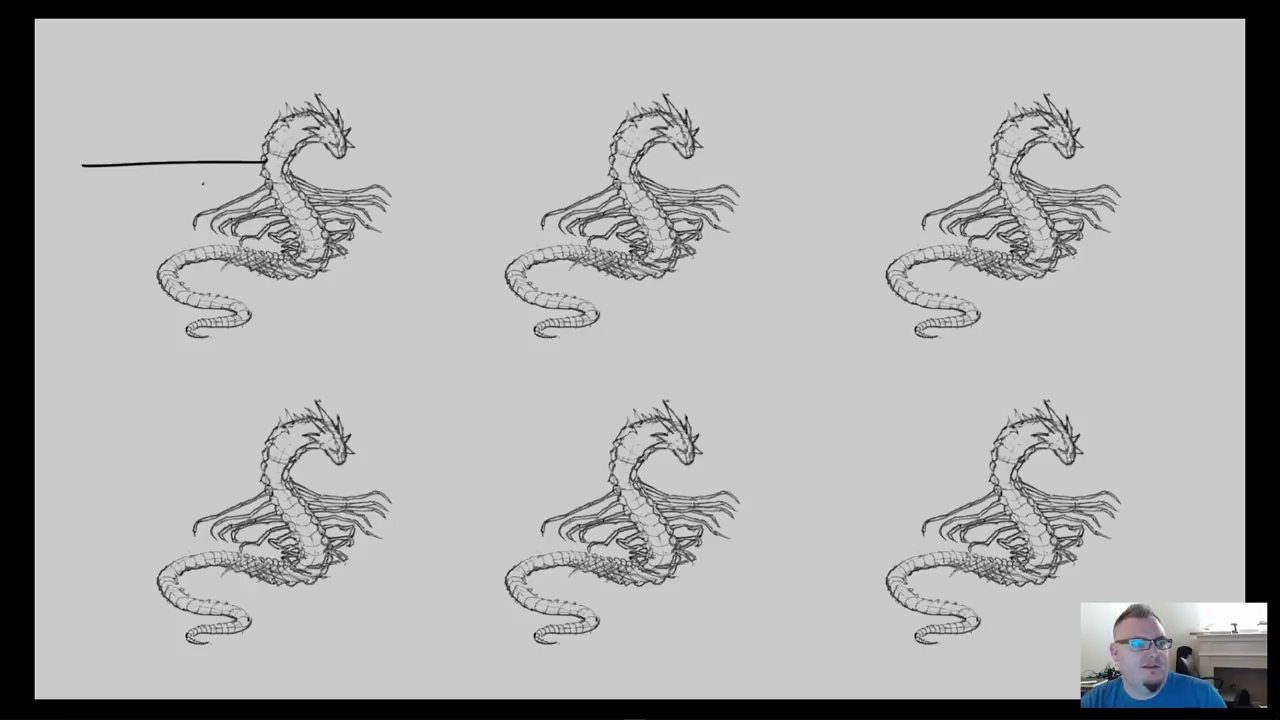
key("ctrl+z")
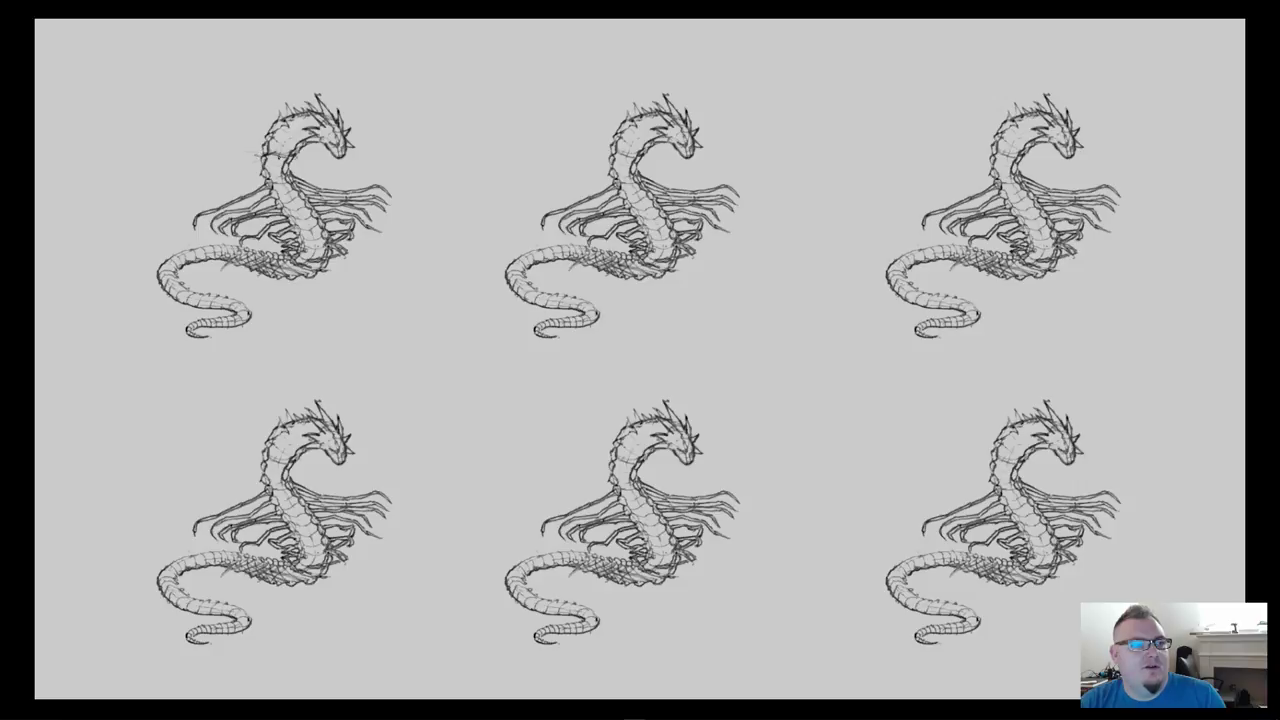
mouse_move(300, 155)
left_mouse_down()
mouse_move(294, 180)
mouse_move(258, 180)
mouse_move(214, 147)
mouse_move(252, 157)
mouse_move(53, 151)
left_mouse_up()
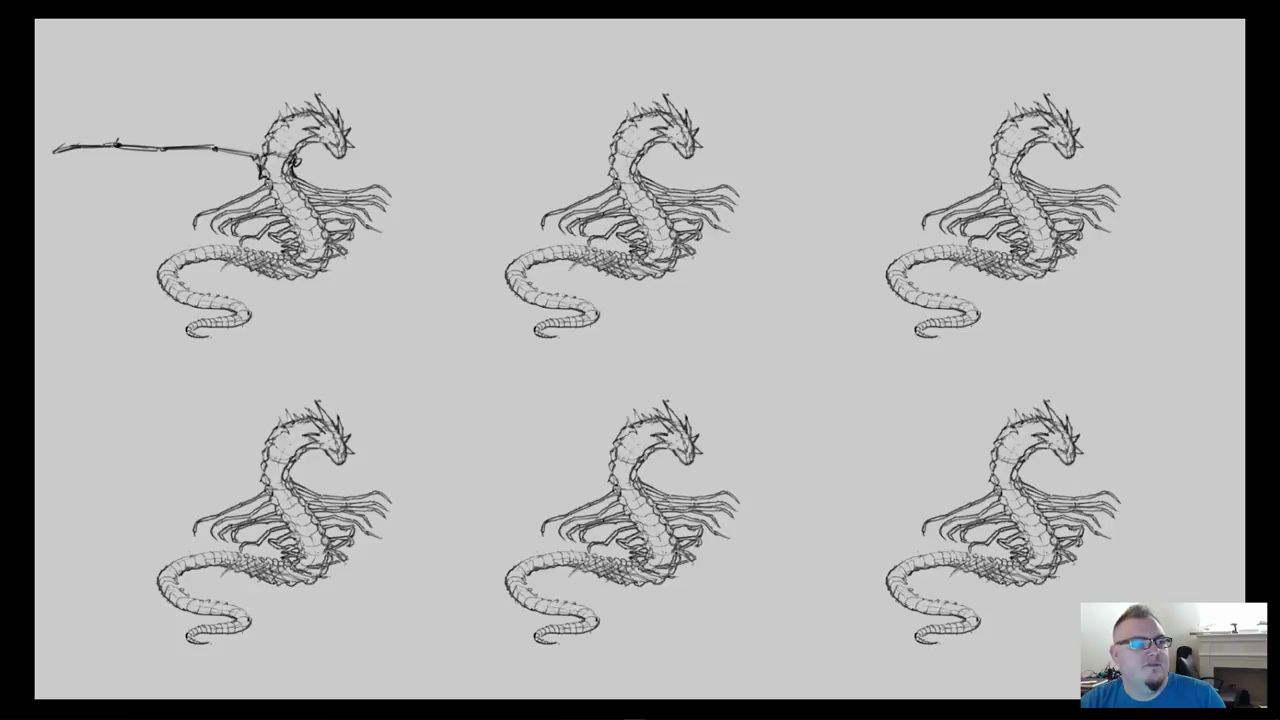
left_click_drag(168, 141, 162, 147)
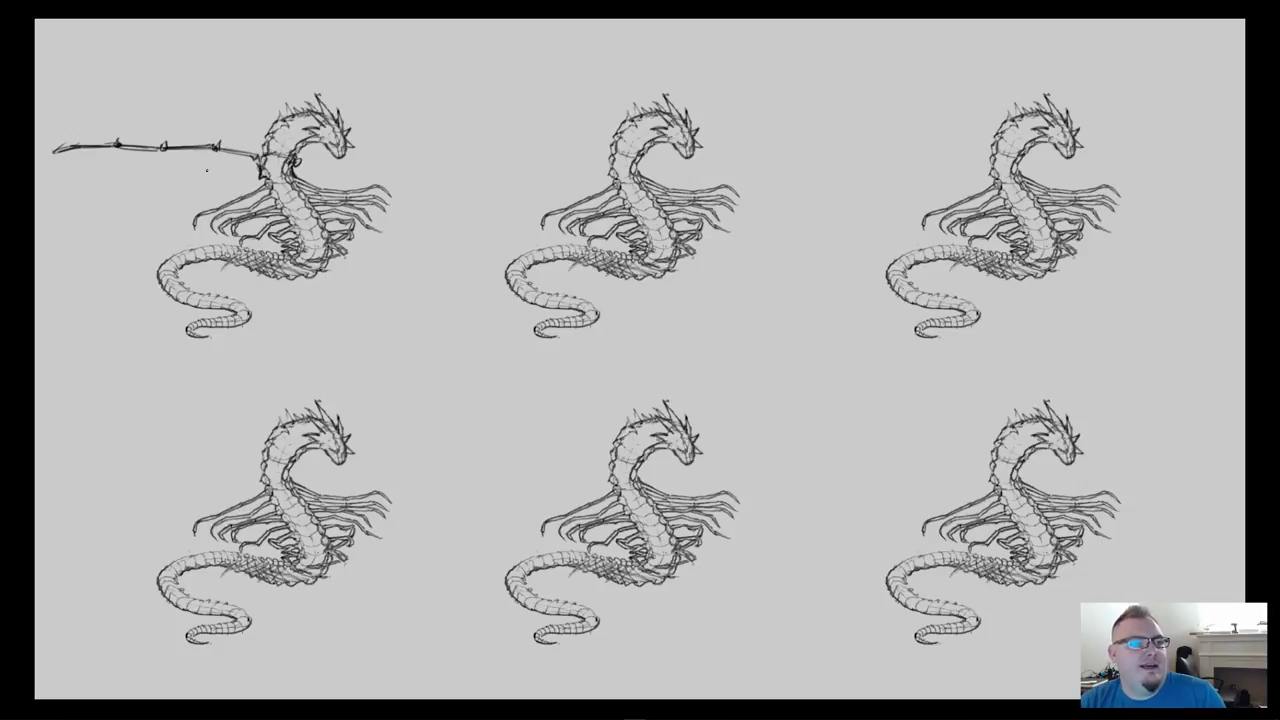
mouse_move(258, 176)
left_mouse_down()
mouse_move(244, 186)
mouse_move(266, 182)
left_mouse_up()
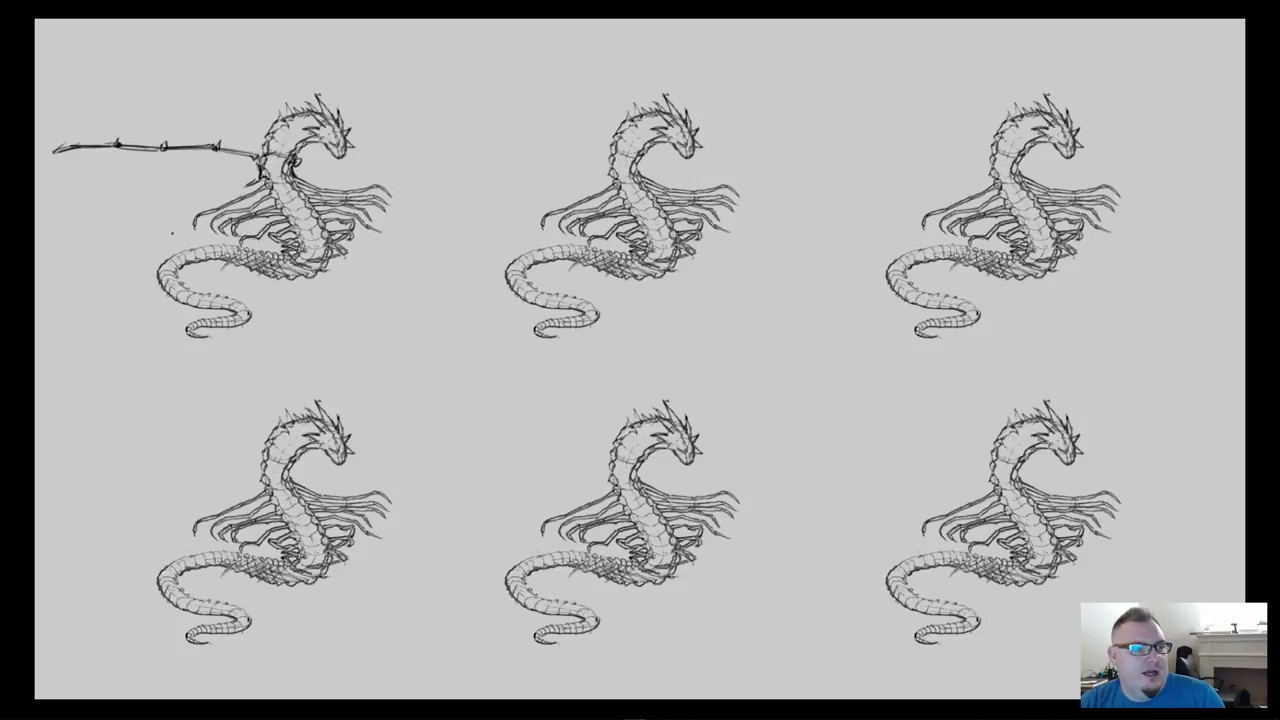
Redraw the left wing's lower edge and begin a spar right of dragon 1's head
mouse_move(256, 186)
left_mouse_down()
mouse_move(82, 179)
mouse_move(62, 153)
left_mouse_up()
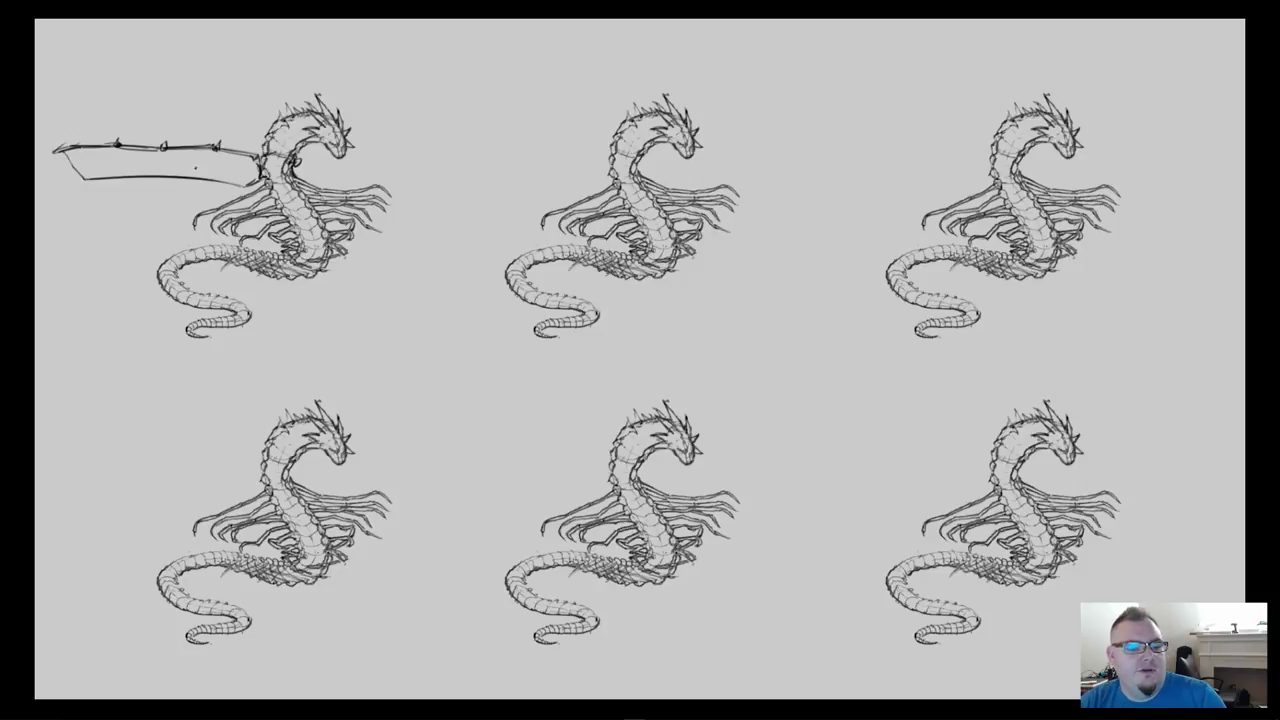
key("ctrl+z")
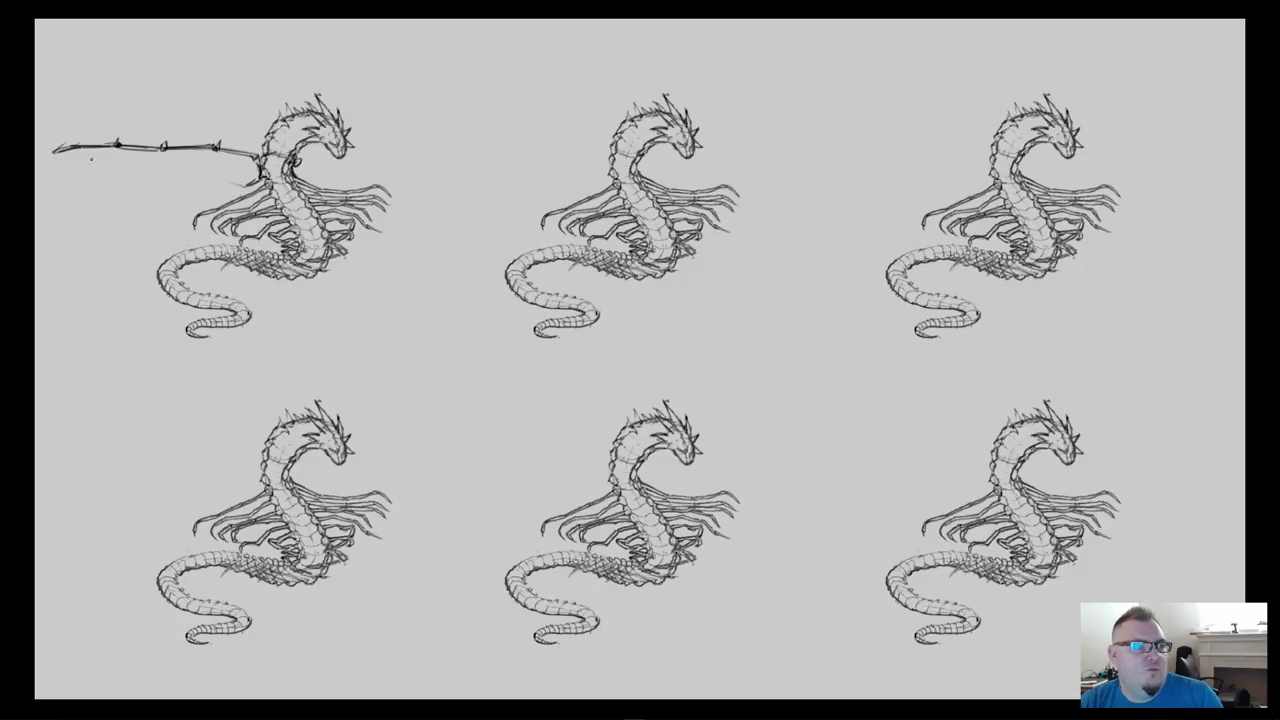
mouse_move(72, 150)
left_mouse_down()
mouse_move(256, 184)
mouse_move(206, 175)
mouse_move(214, 148)
mouse_move(211, 180)
mouse_move(118, 156)
left_mouse_up()
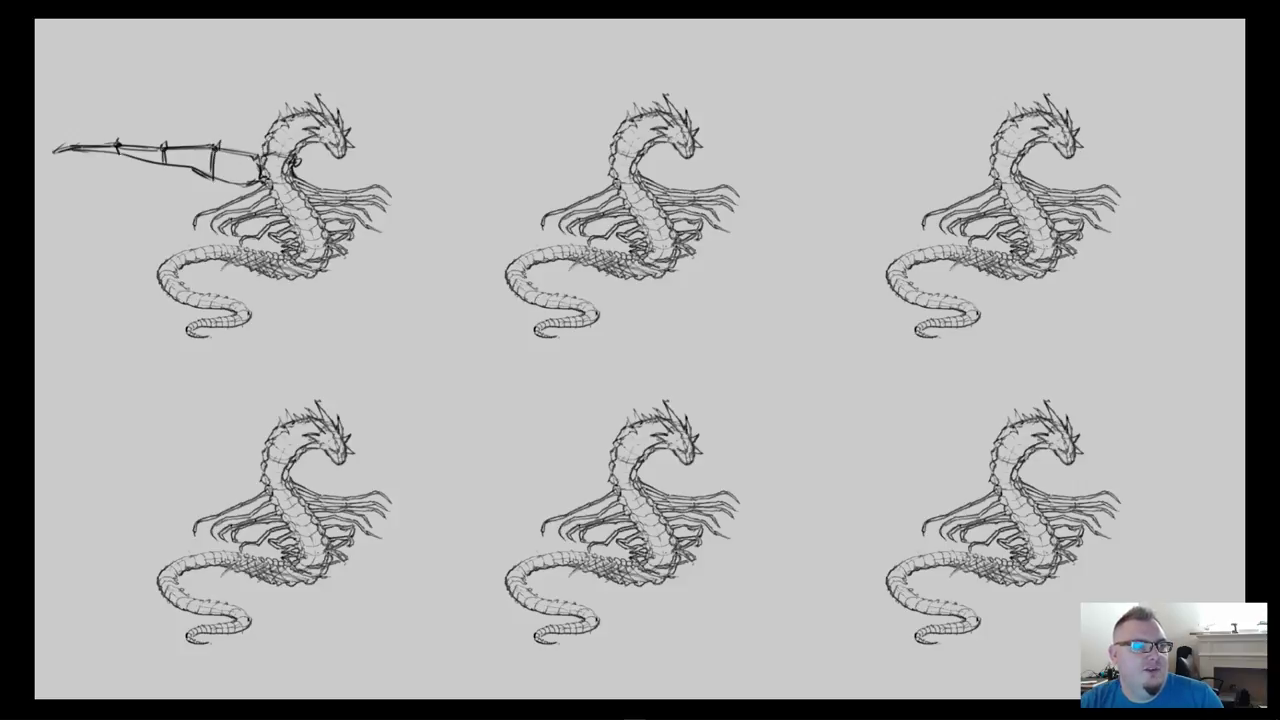
left_click_drag(298, 158, 328, 152)
mouse_move(354, 153)
left_mouse_down()
mouse_move(391, 152)
mouse_move(351, 154)
mouse_move(402, 161)
mouse_move(390, 150)
mouse_move(426, 148)
left_mouse_up()
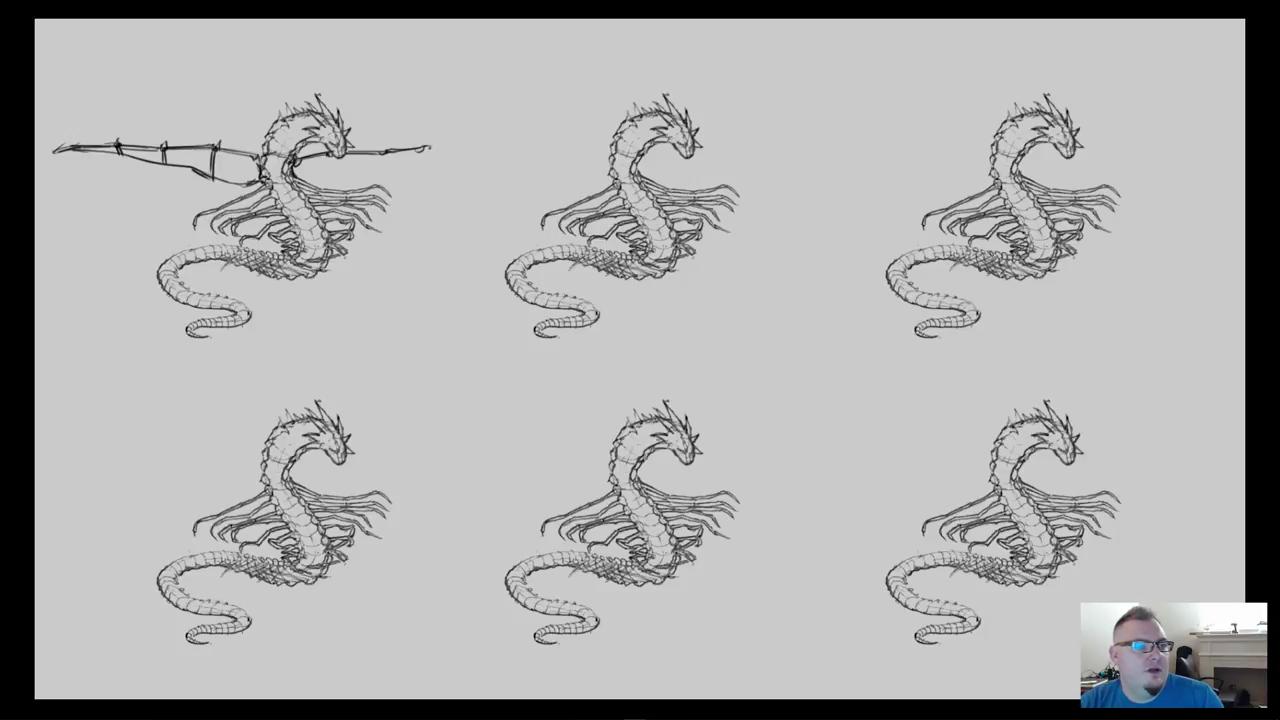
Lengthen dragon 1's right spar with joint ticks and doodle a small butterfly above dragon 2
left_click_drag(424, 149, 480, 149)
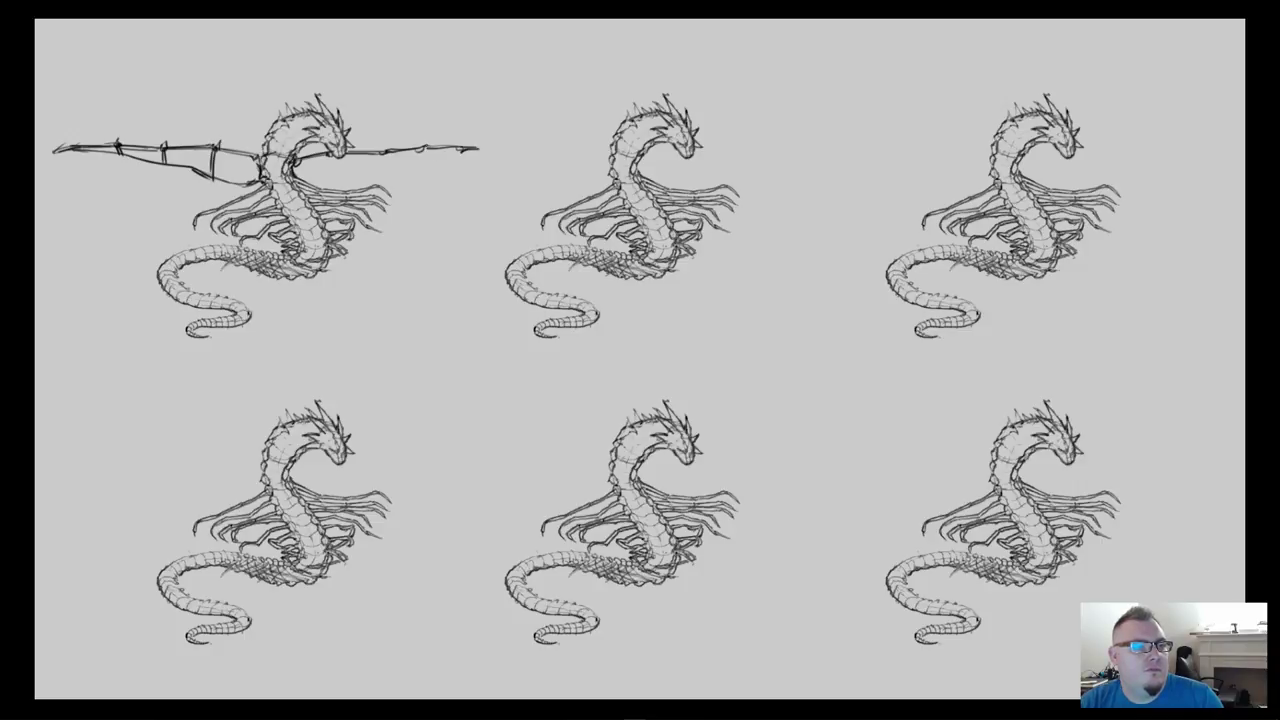
left_click_drag(386, 154, 394, 146)
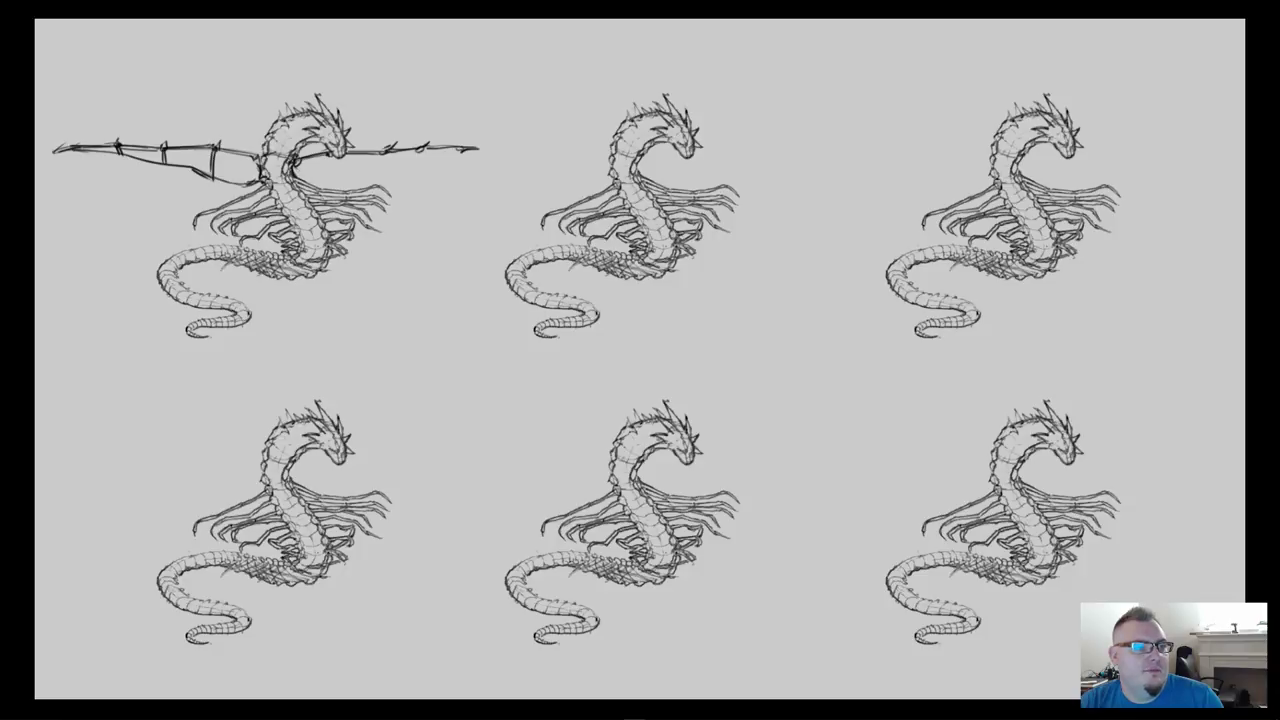
mouse_move(295, 169)
left_mouse_down()
mouse_move(335, 176)
mouse_move(472, 150)
mouse_move(381, 171)
left_mouse_up()
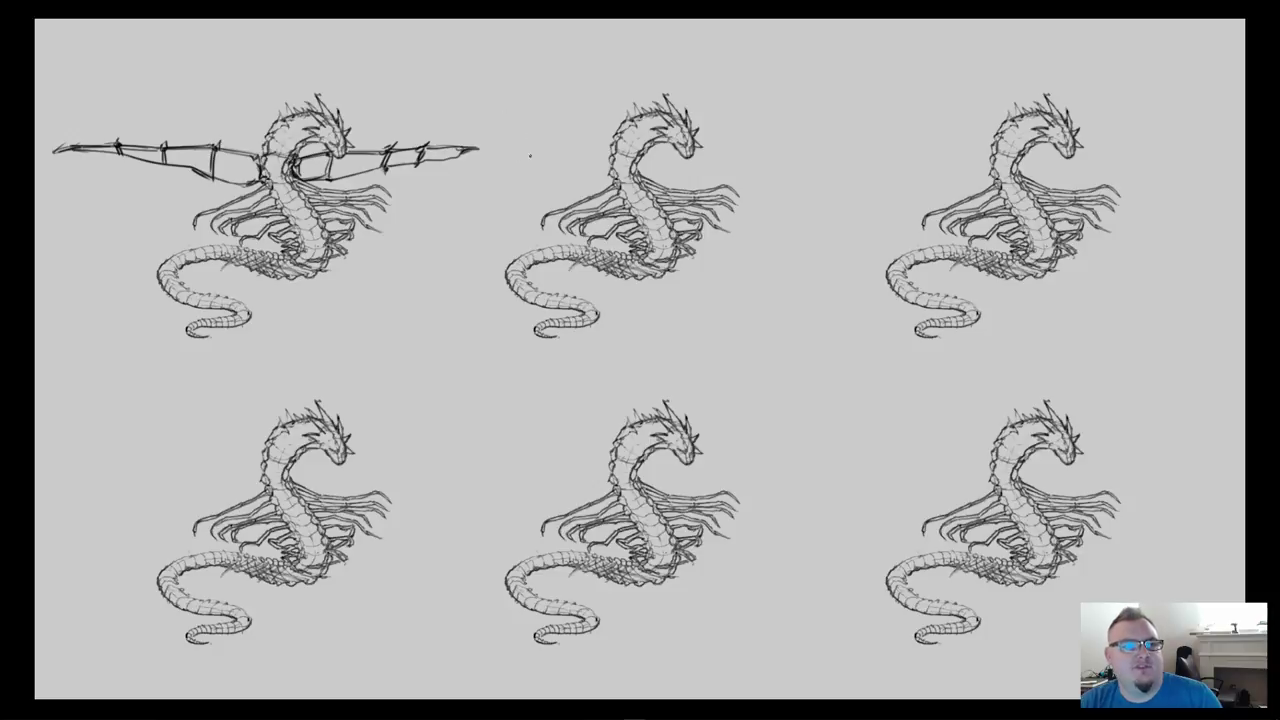
mouse_move(540, 100)
left_mouse_down()
mouse_move(515, 96)
mouse_move(566, 91)
mouse_move(510, 78)
mouse_move(528, 102)
mouse_move(562, 80)
left_mouse_up()
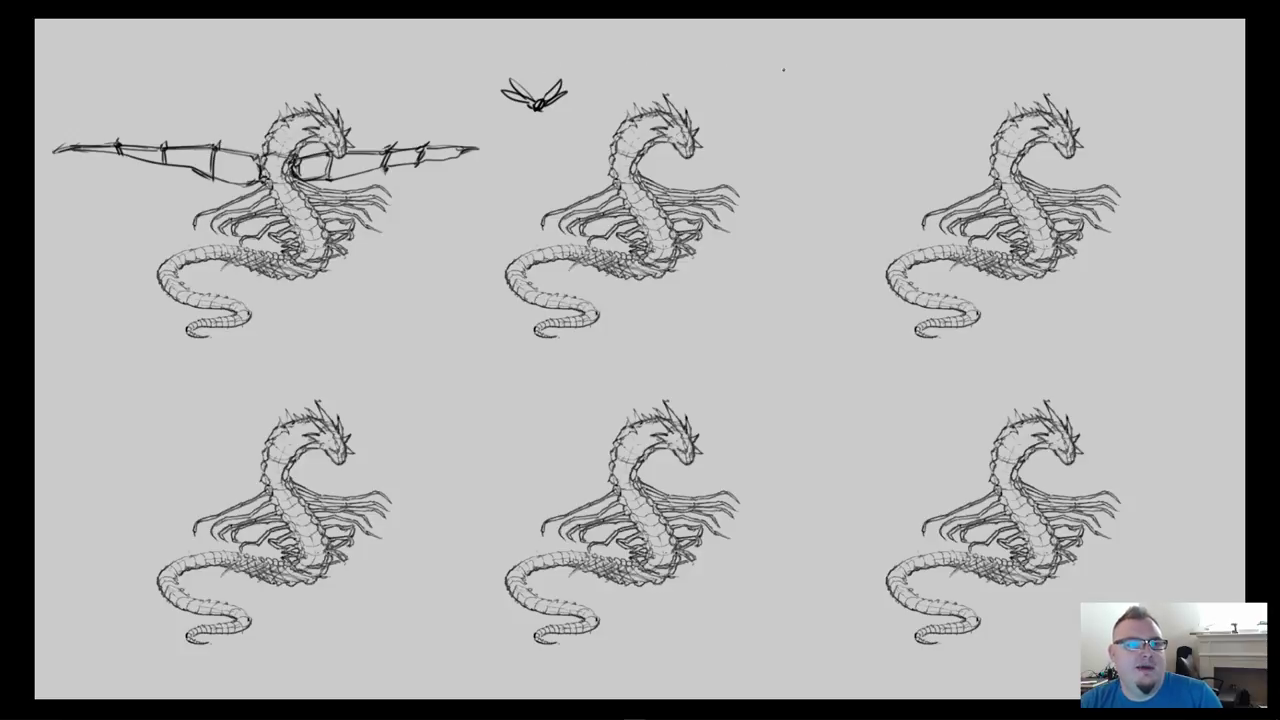
Sketch an oval airship with panel lines above dragon 2, then lasso it with the butterfly
mouse_move(697, 64)
left_mouse_down()
mouse_move(852, 78)
mouse_move(867, 92)
mouse_move(855, 101)
mouse_move(713, 84)
mouse_move(689, 68)
mouse_move(876, 83)
mouse_move(834, 70)
left_mouse_up()
left_click_drag(740, 57, 858, 72)
mouse_move(752, 55)
left_mouse_down()
mouse_move(782, 69)
mouse_move(775, 80)
mouse_move(842, 84)
mouse_move(831, 90)
left_mouse_up()
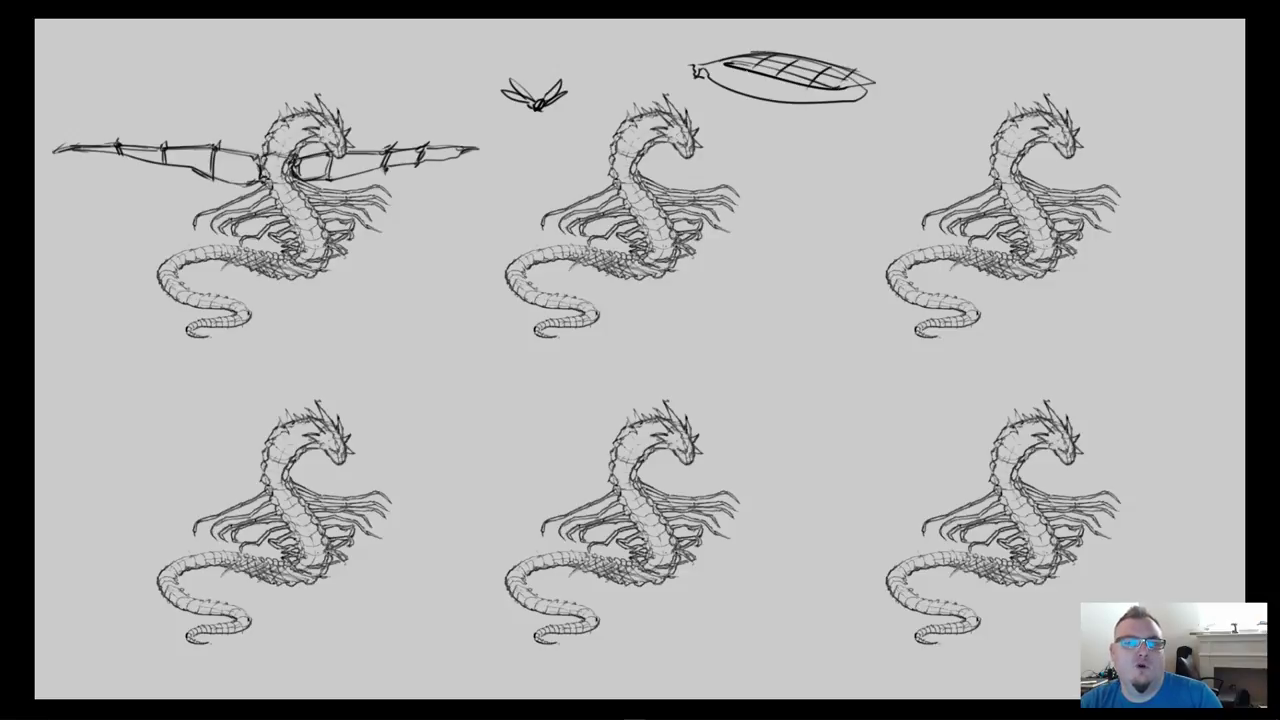
mouse_move(730, 62)
left_mouse_down()
mouse_move(874, 82)
mouse_move(844, 90)
left_mouse_up()
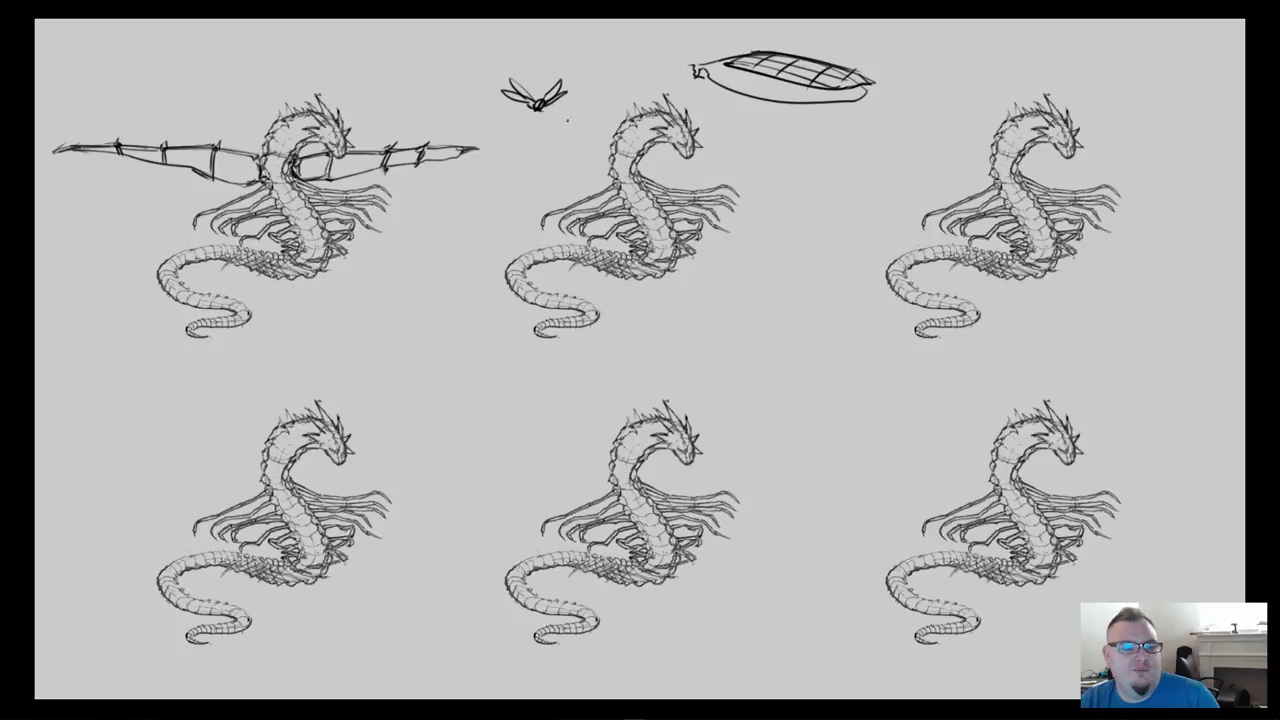
mouse_move(479, 80)
left_mouse_down()
mouse_move(716, 31)
mouse_move(859, 46)
mouse_move(875, 126)
mouse_move(750, 126)
mouse_move(655, 84)
mouse_move(605, 104)
left_mouse_up()
Delete the lassoed doodles, deselect, and mark the left wing root at dragon 2's neck
key("Delete")
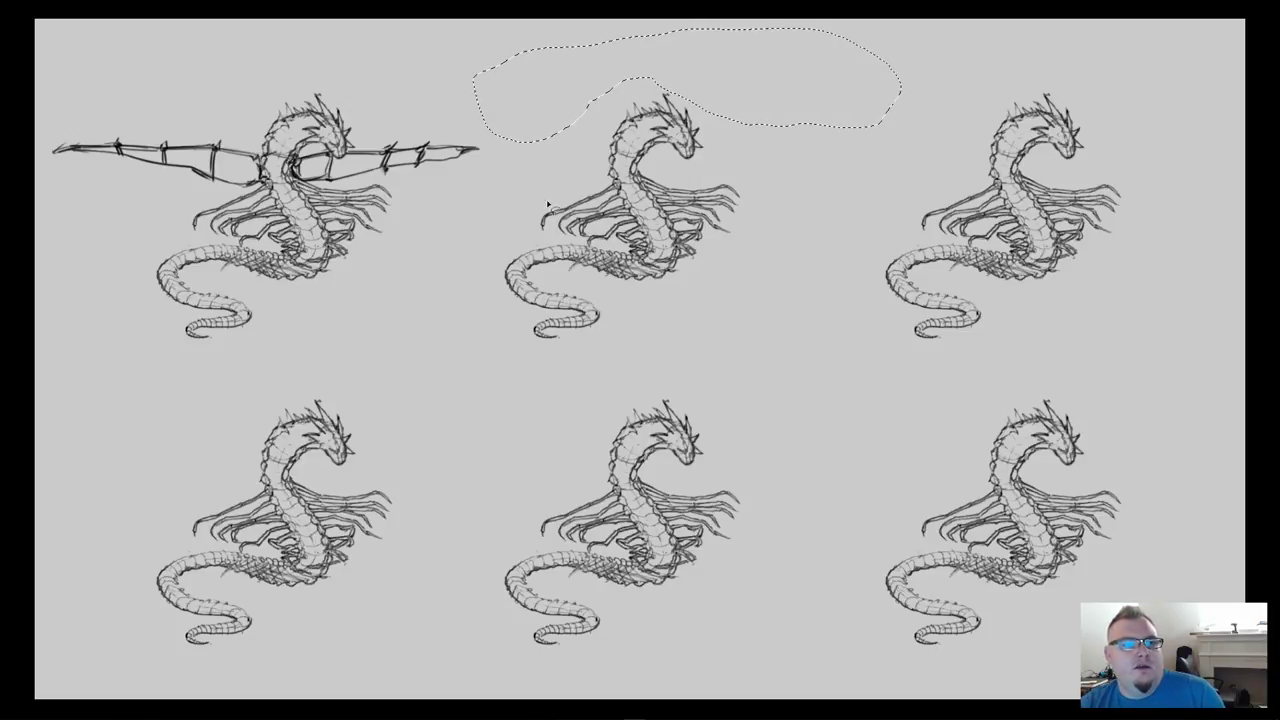
key("ctrl+d")
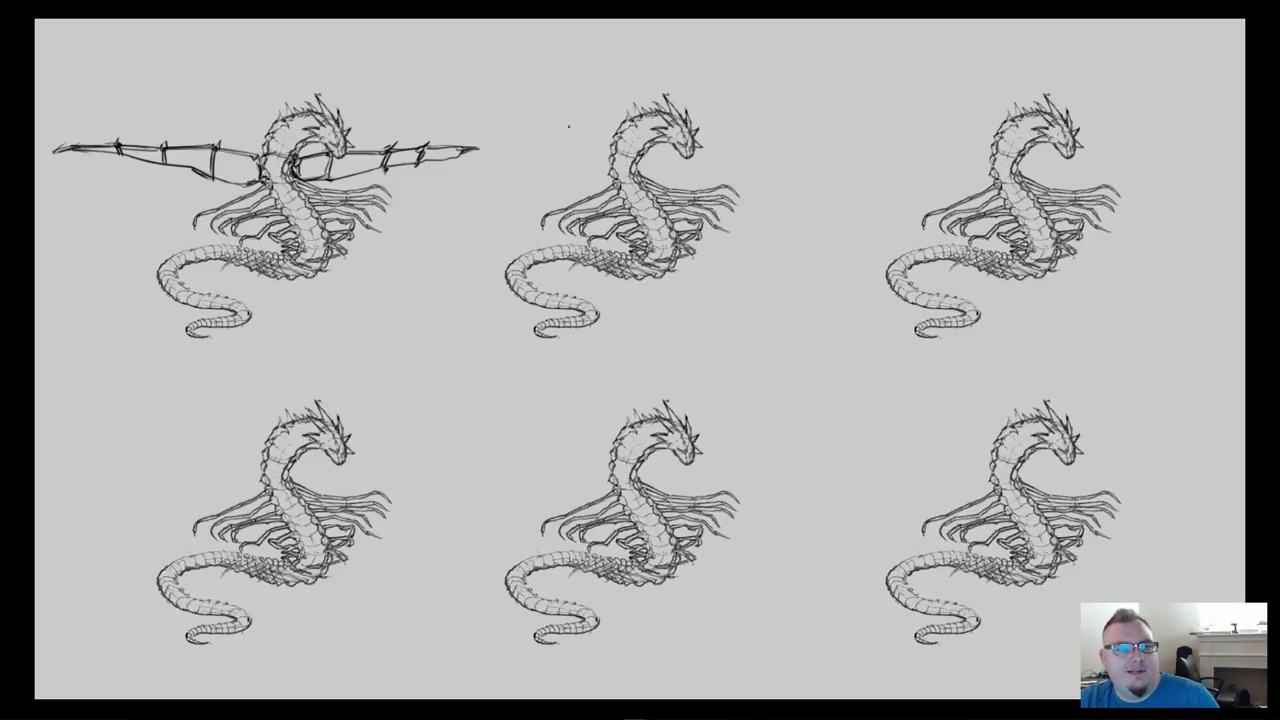
mouse_move(597, 157)
left_mouse_down()
mouse_move(609, 151)
mouse_move(518, 114)
mouse_move(439, 106)
mouse_move(443, 124)
mouse_move(503, 149)
mouse_move(607, 158)
mouse_move(468, 193)
mouse_move(480, 213)
left_mouse_up()
Outline dragon 2's lower left wing and its upper and lower right wings
mouse_move(604, 162)
left_mouse_down()
mouse_move(554, 194)
mouse_move(476, 211)
left_mouse_up()
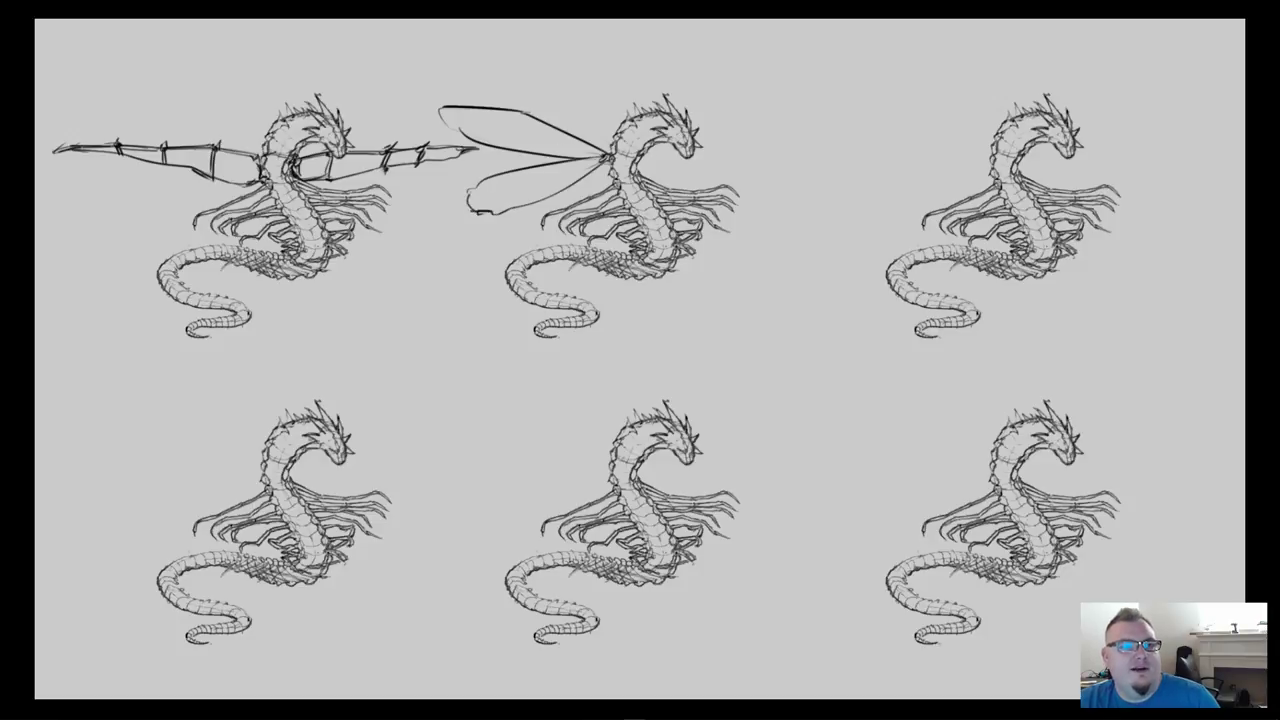
mouse_move(654, 155)
left_mouse_down()
mouse_move(638, 164)
mouse_move(782, 112)
mouse_move(688, 157)
left_mouse_up()
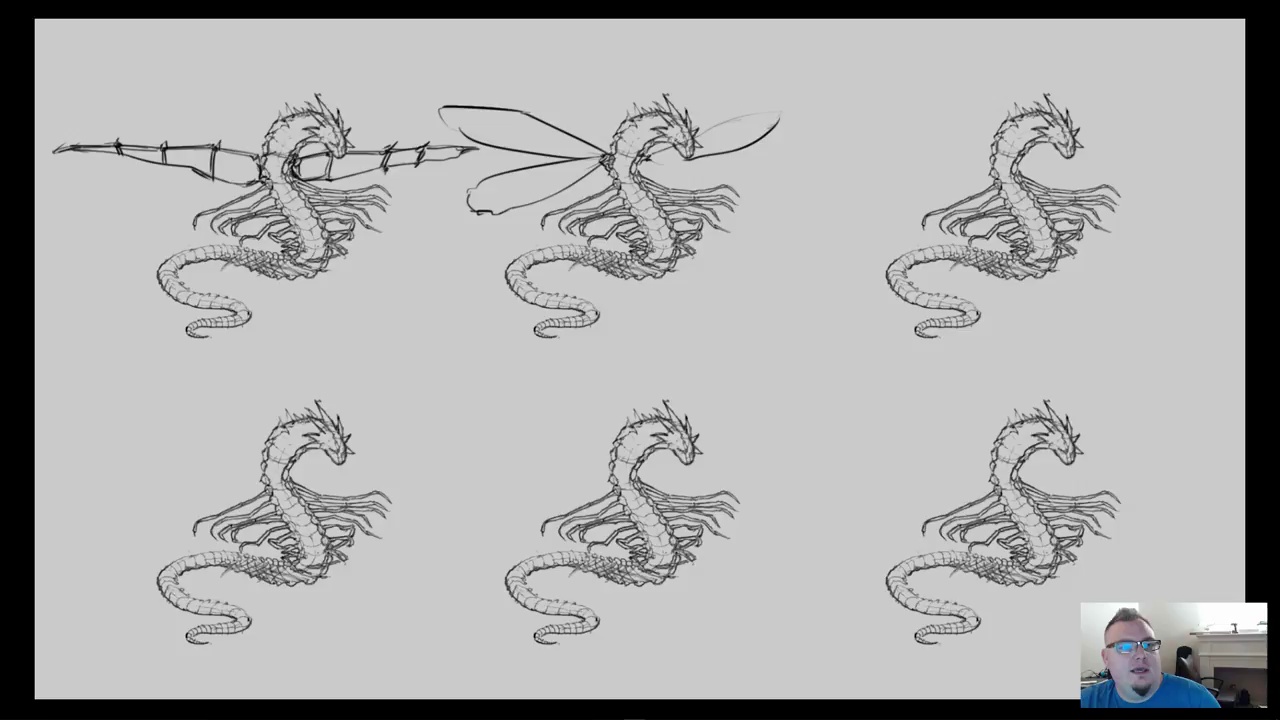
mouse_move(760, 104)
left_mouse_down()
mouse_move(823, 101)
mouse_move(698, 152)
mouse_move(766, 166)
mouse_move(782, 185)
left_mouse_up()
mouse_move(658, 160)
left_mouse_down()
mouse_move(770, 186)
mouse_move(786, 176)
mouse_move(752, 183)
left_mouse_up()
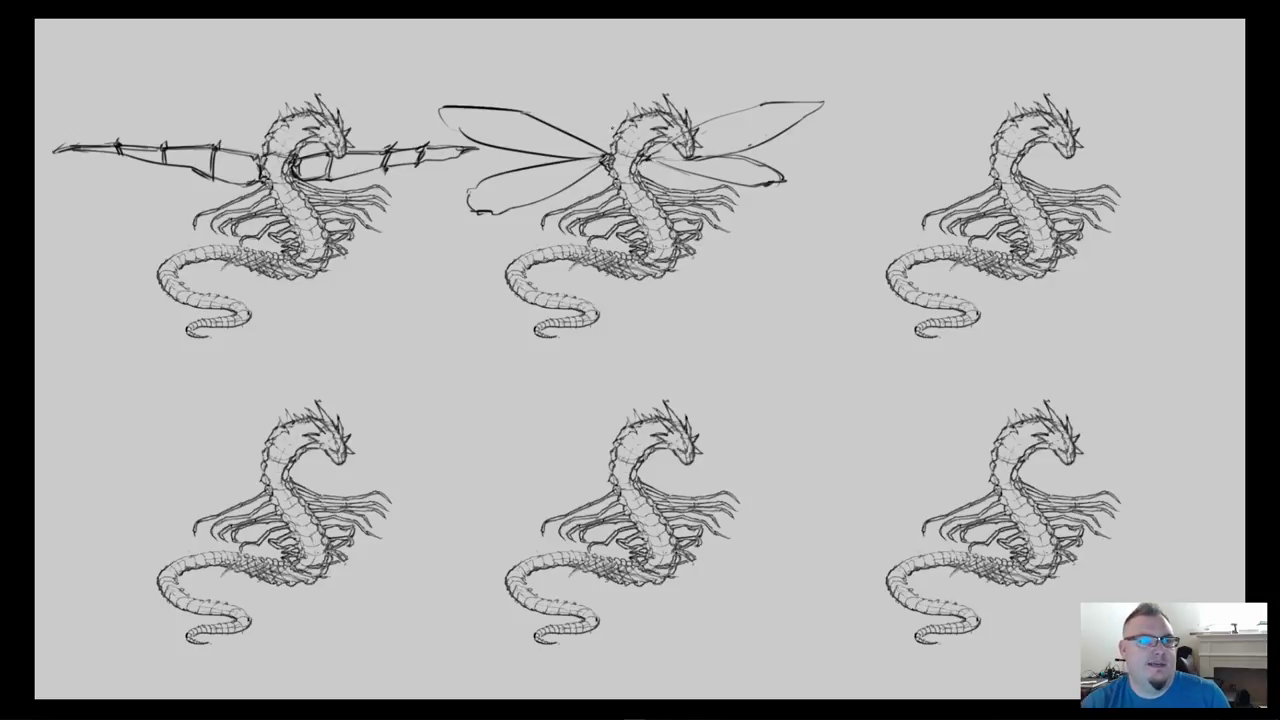
Darken the wing edges and sketch veins inside dragon 2's left and right wings
left_click_drag(445, 109, 606, 157)
left_click_drag(445, 110, 590, 156)
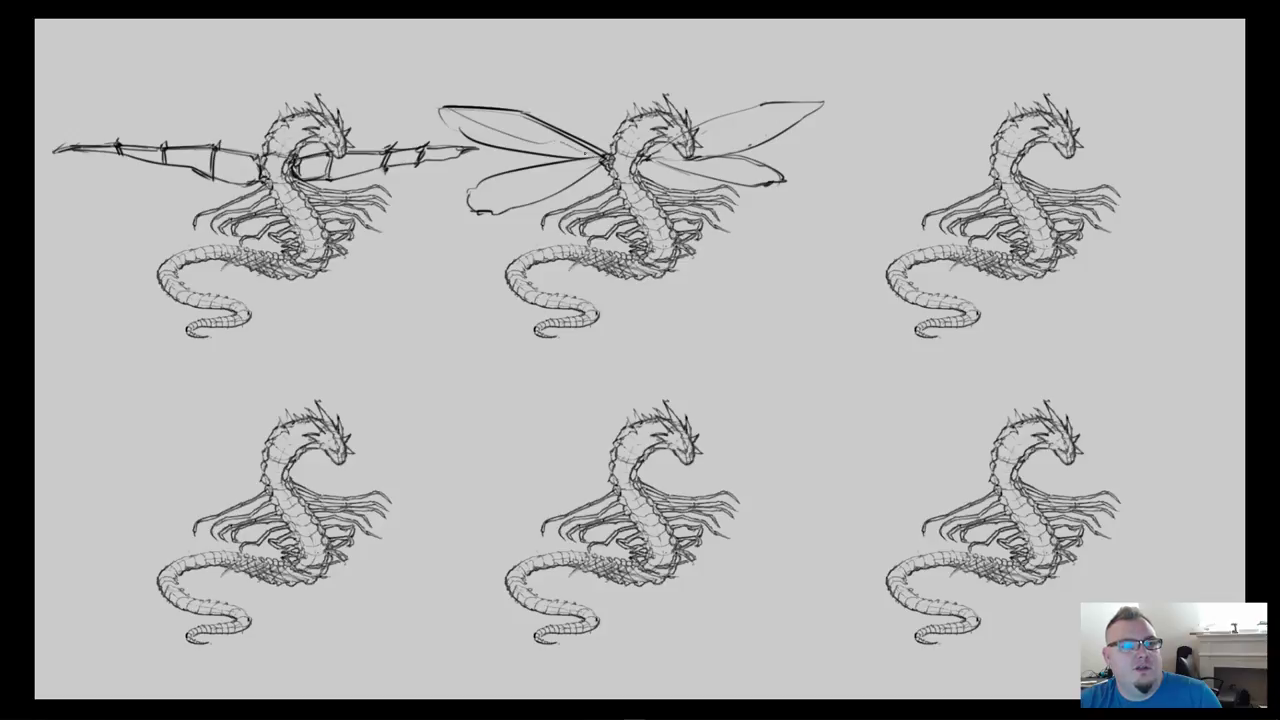
mouse_move(521, 112)
left_mouse_down()
mouse_move(521, 134)
mouse_move(484, 126)
left_mouse_up()
mouse_move(499, 114)
left_mouse_down()
mouse_move(504, 138)
mouse_move(528, 146)
mouse_move(551, 133)
mouse_move(574, 184)
mouse_move(524, 202)
left_mouse_up()
mouse_move(594, 160)
left_mouse_down()
mouse_move(494, 210)
mouse_move(522, 188)
left_mouse_up()
mouse_move(514, 186)
left_mouse_down()
mouse_move(524, 204)
mouse_move(576, 166)
mouse_move(564, 188)
mouse_move(488, 192)
mouse_move(490, 216)
left_mouse_up()
left_click_drag(650, 161, 732, 151)
left_click_drag(650, 161, 780, 181)
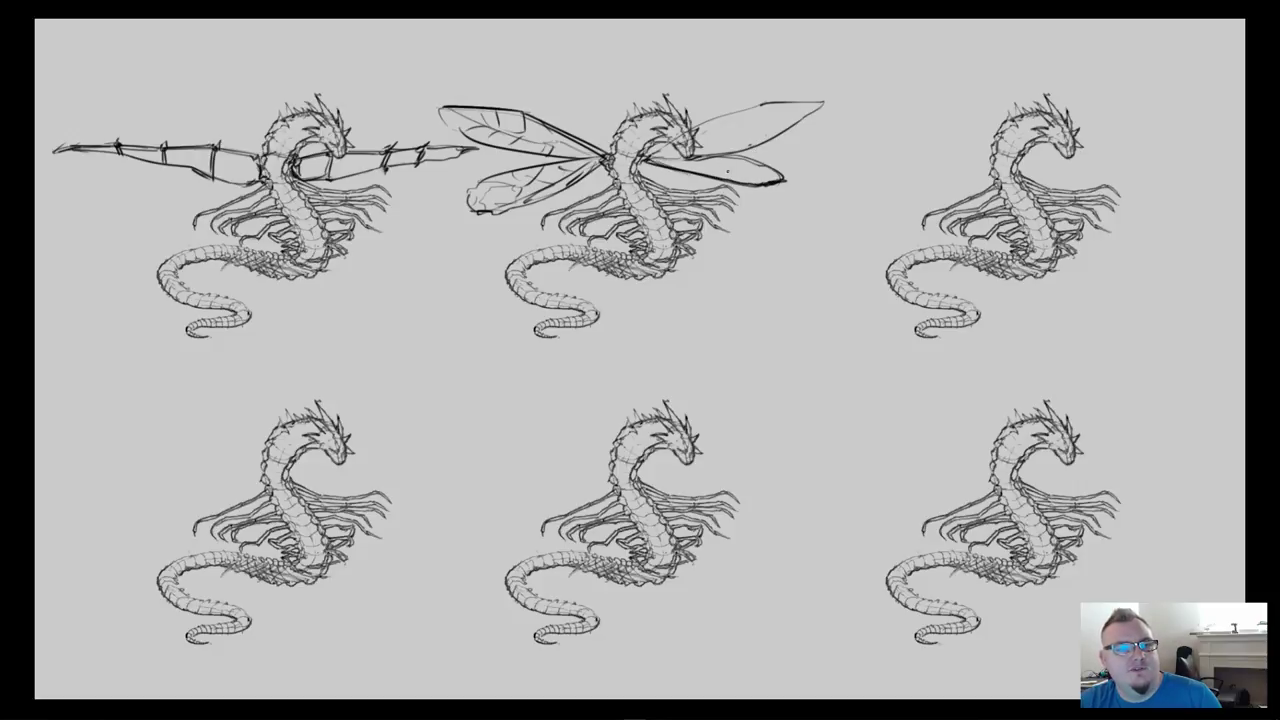
Add lower right wing veins and darken the right wing root, lower left outline and upper left tip
mouse_move(690, 161)
left_mouse_down()
mouse_move(778, 180)
mouse_move(680, 161)
mouse_move(776, 129)
mouse_move(810, 102)
mouse_move(758, 124)
mouse_move(750, 148)
mouse_move(696, 140)
mouse_move(654, 160)
mouse_move(768, 100)
mouse_move(824, 108)
mouse_move(726, 158)
mouse_move(778, 168)
left_mouse_up()
left_click_drag(646, 158, 672, 138)
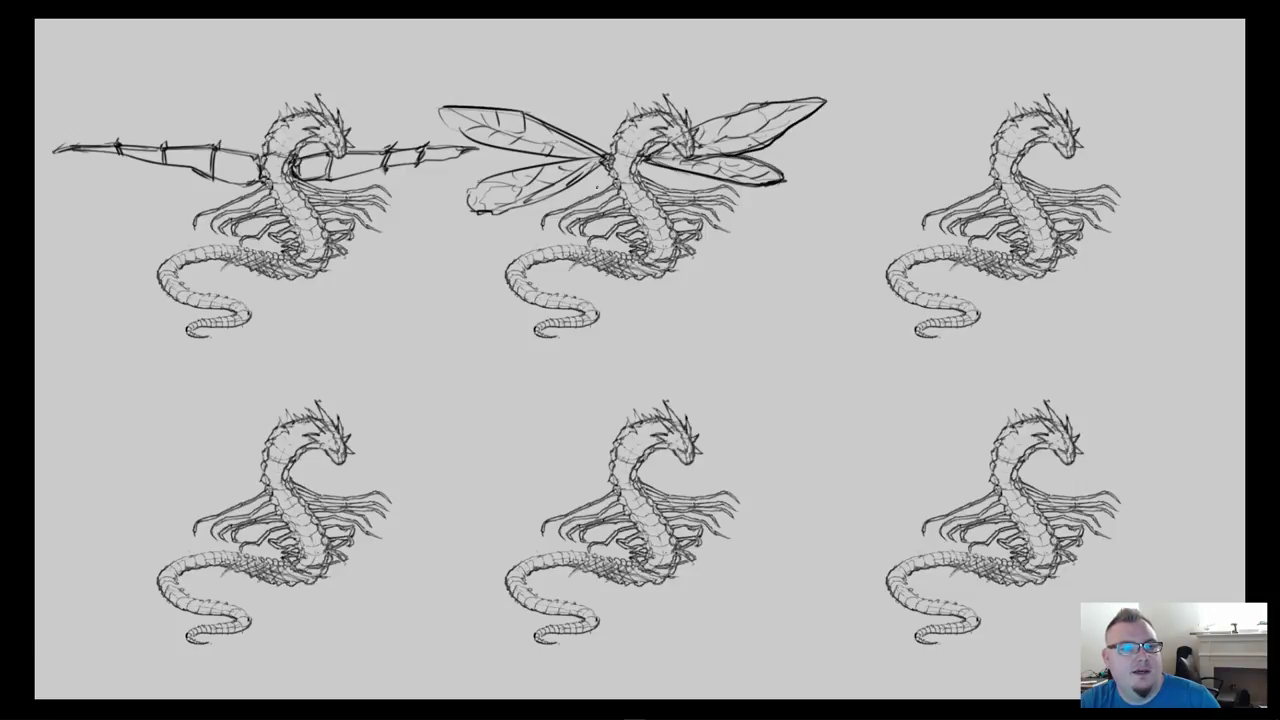
mouse_move(486, 182)
left_mouse_down()
mouse_move(460, 206)
mouse_move(526, 204)
mouse_move(594, 170)
left_mouse_up()
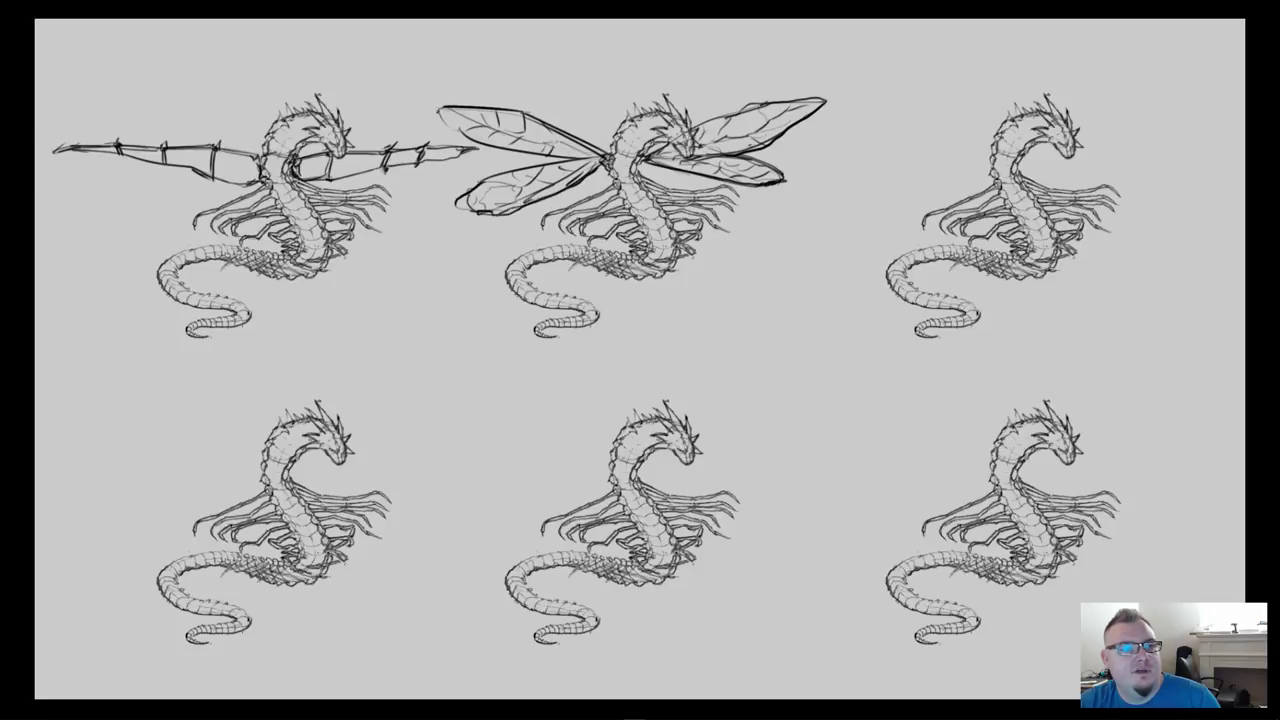
left_click_drag(438, 111, 468, 134)
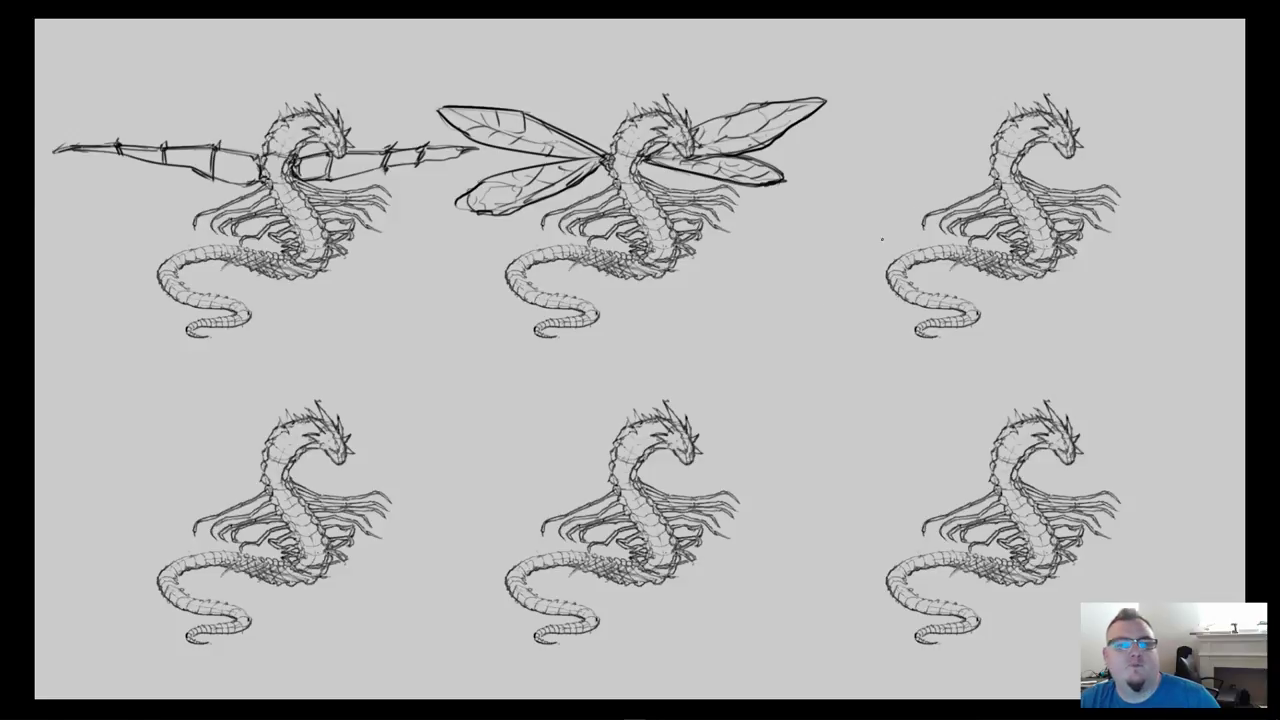
Draw curved wing spars to the left and right of dragon 3's neck
left_click_drag(988, 146, 1031, 159)
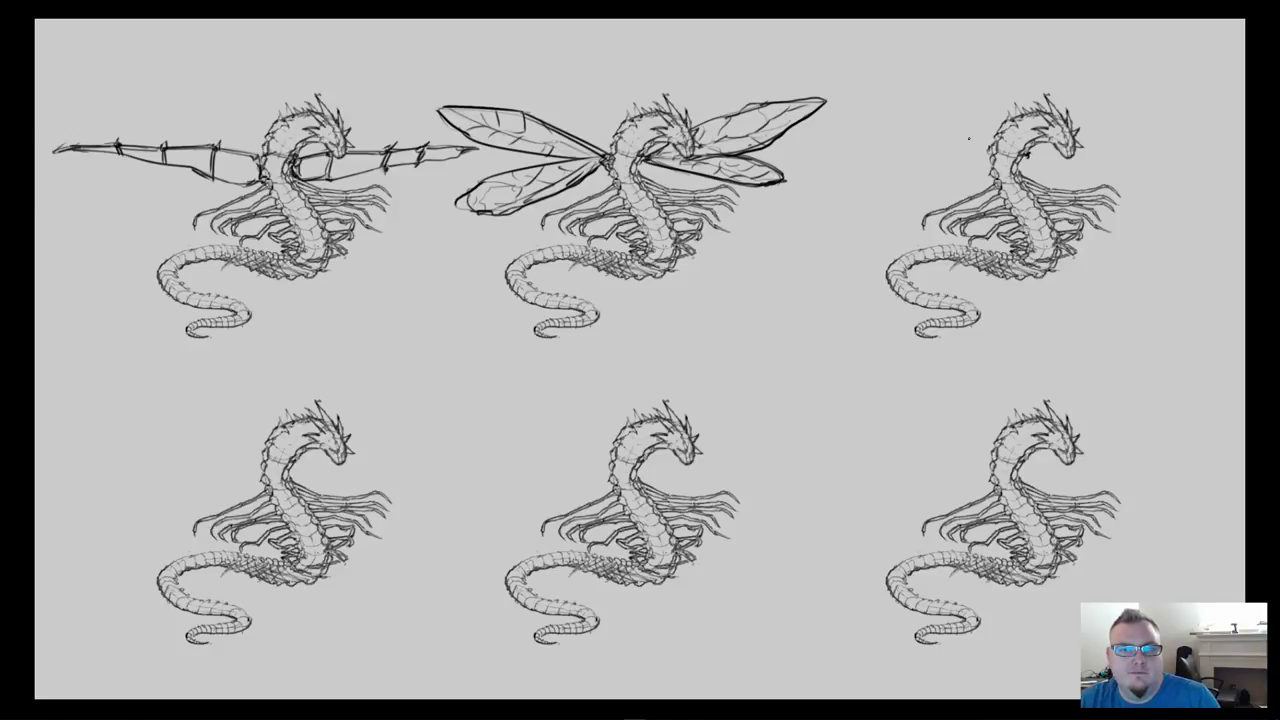
mouse_move(992, 146)
left_mouse_down()
mouse_move(876, 126)
mouse_move(812, 178)
left_mouse_up()
left_click_drag(888, 148, 994, 146)
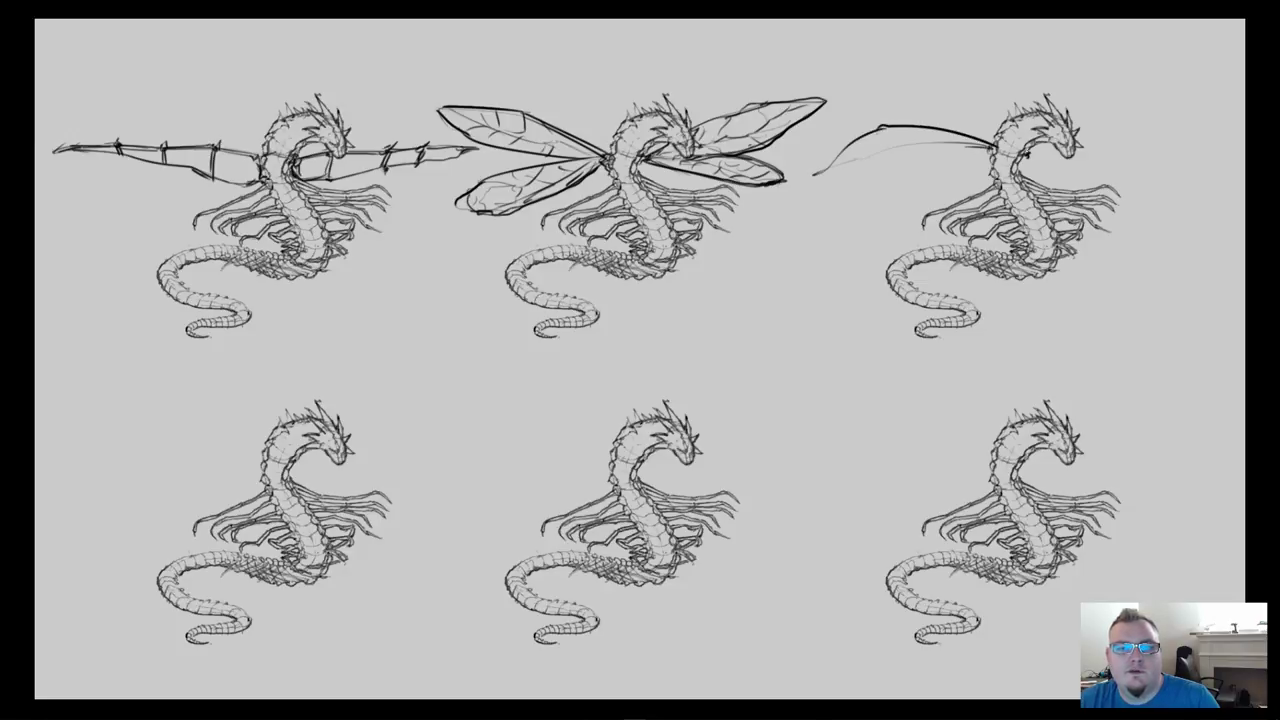
left_click_drag(1078, 130, 1125, 141)
left_click_drag(1192, 173, 1082, 140)
mouse_move(1088, 139)
left_mouse_down()
mouse_move(1028, 155)
mouse_move(1188, 152)
left_mouse_up()
left_click_drag(1100, 153, 1176, 157)
mouse_move(1032, 150)
left_mouse_down()
mouse_move(1120, 131)
mouse_move(1184, 152)
left_mouse_up()
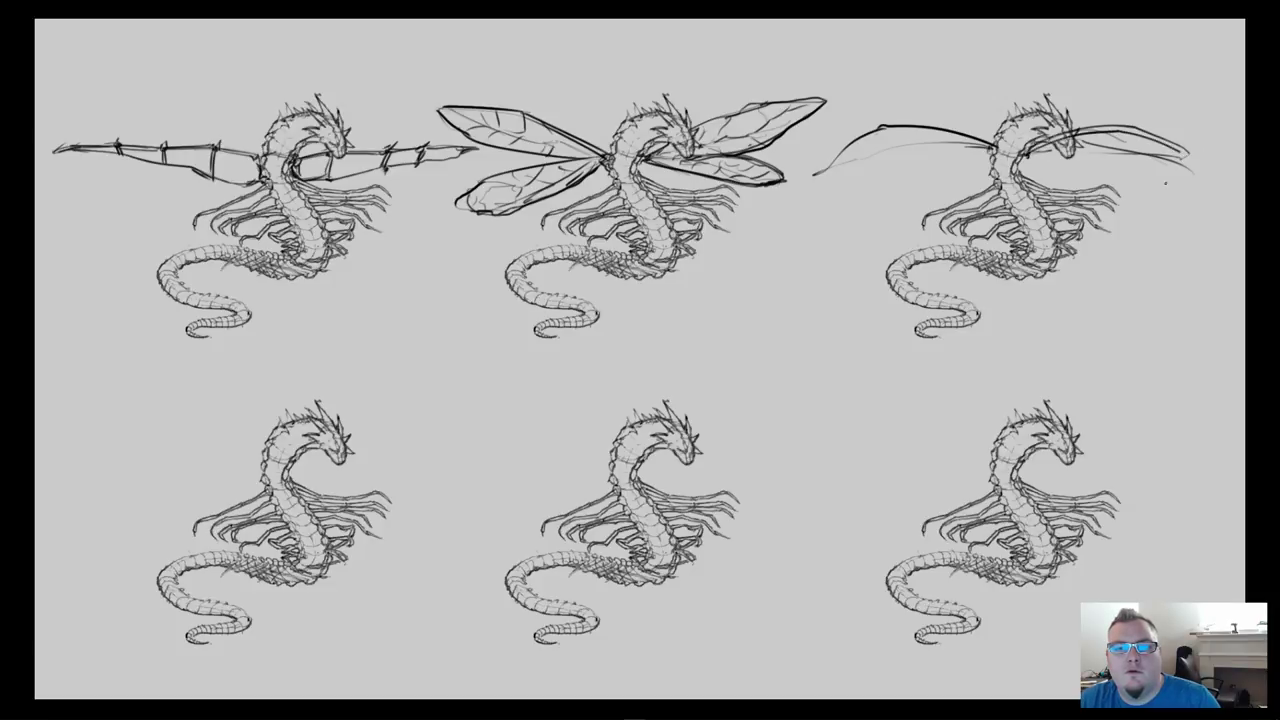
Redraw the right wing's dark upper edge to the tip and erase the old edge
key("ctrl+z")
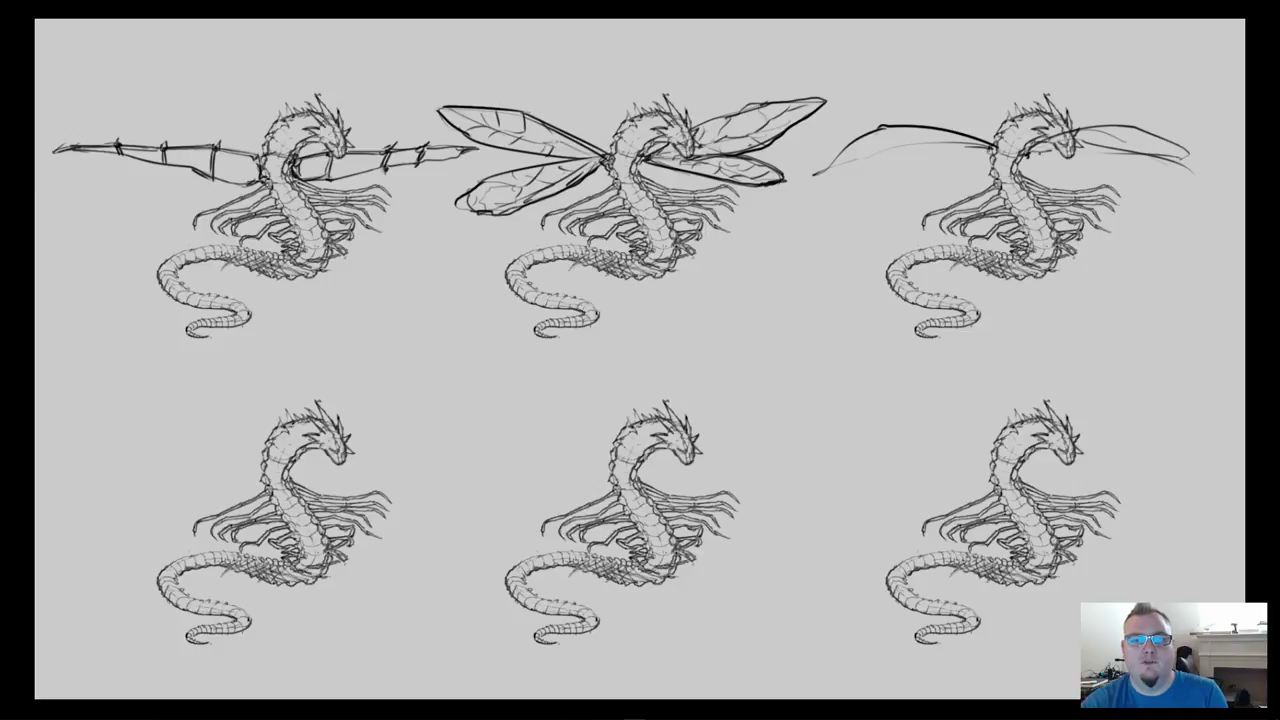
mouse_move(1034, 152)
left_mouse_down()
mouse_move(1128, 134)
mouse_move(1200, 155)
left_mouse_up()
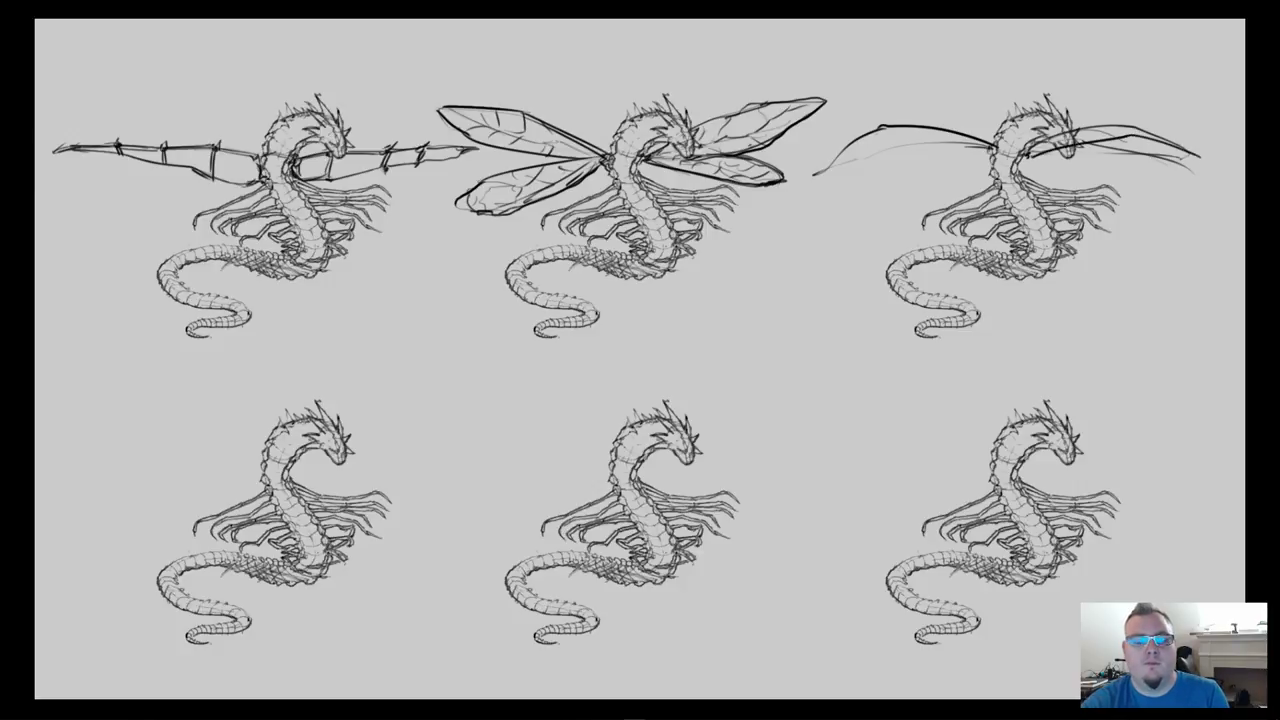
key("ctrl+z")
mouse_move(1026, 152)
left_mouse_down()
mouse_move(1128, 140)
mouse_move(1196, 160)
left_mouse_up()
left_click_drag(1120, 146, 1204, 158)
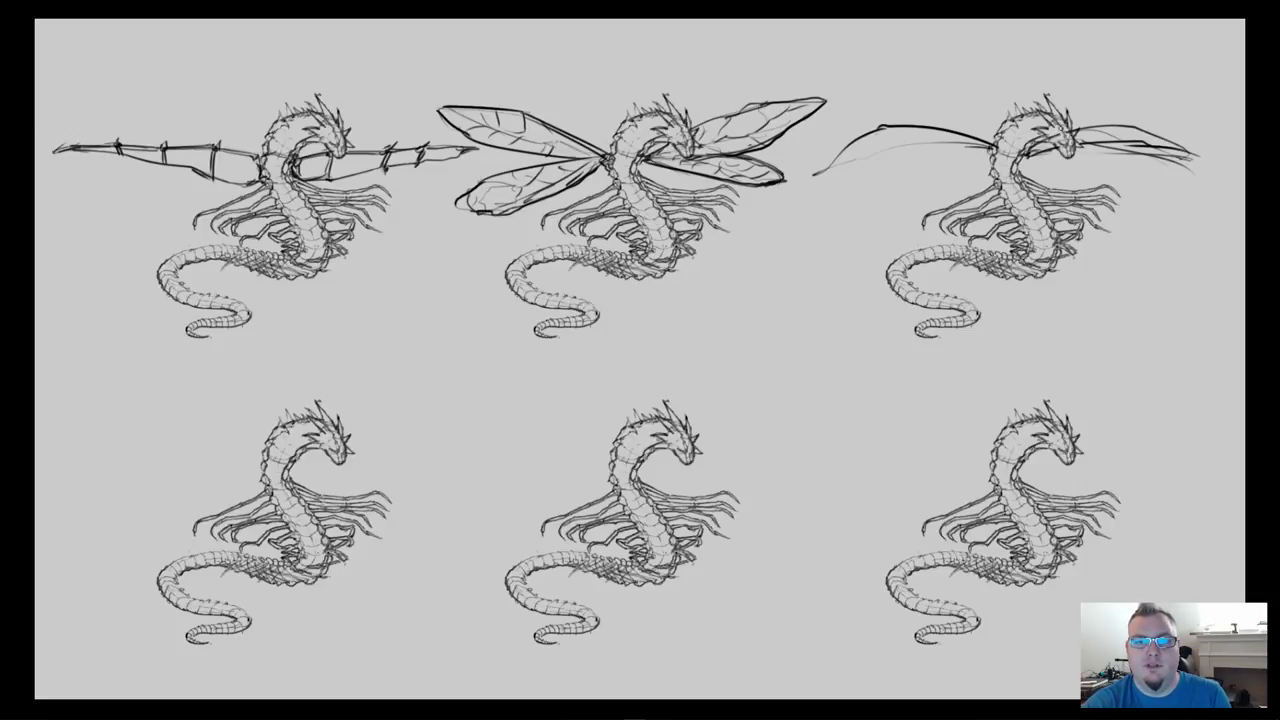
mouse_move(1082, 152)
left_mouse_down()
mouse_move(1160, 156)
mouse_move(1197, 175)
left_mouse_up()
left_click_drag(1125, 145, 1147, 150)
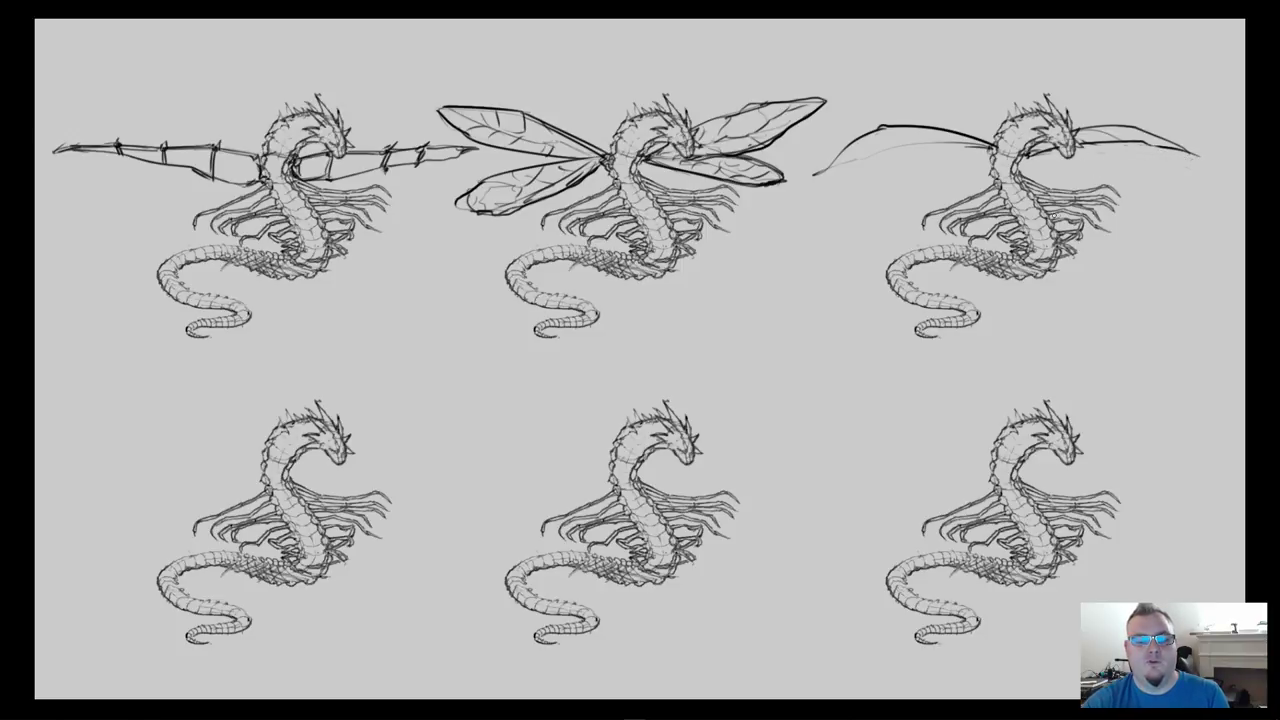
Add the left wing's lower edge and long sweeping fin strokes across both wings
mouse_move(822, 174)
left_mouse_down()
mouse_move(954, 138)
mouse_move(984, 143)
left_mouse_up()
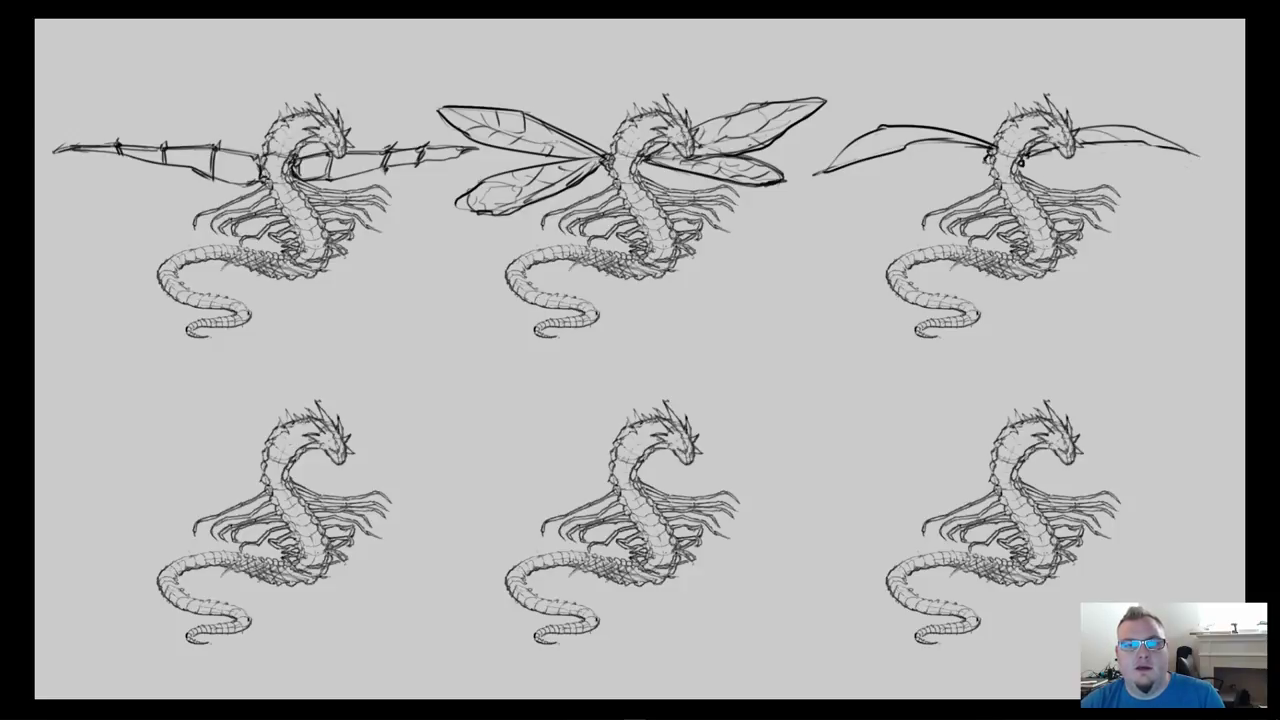
mouse_move(995, 160)
left_mouse_down()
mouse_move(846, 190)
mouse_move(994, 168)
mouse_move(1140, 167)
mouse_move(1025, 162)
left_mouse_up()
left_click_drag(1141, 167, 1160, 170)
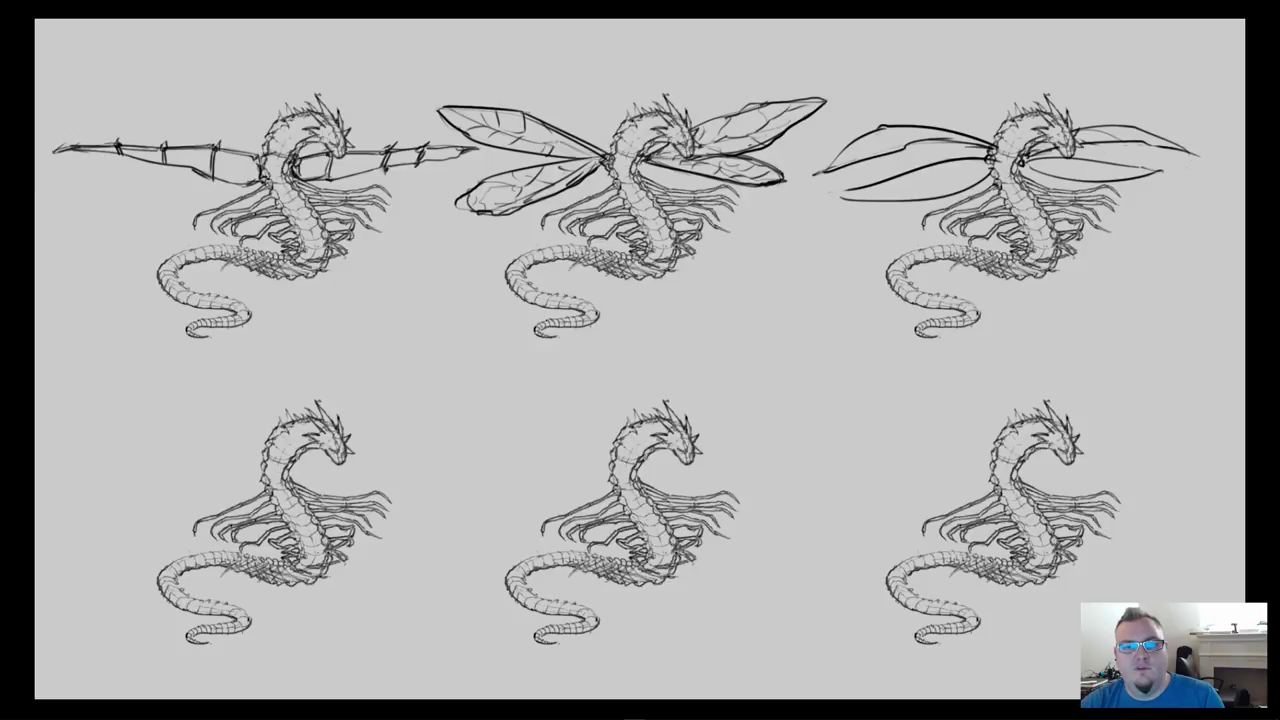
left_click_drag(848, 204, 998, 190)
mouse_move(842, 228)
left_mouse_down()
mouse_move(976, 232)
mouse_move(1030, 198)
mouse_move(1169, 207)
mouse_move(1157, 209)
left_mouse_up()
mouse_move(1031, 210)
left_mouse_down()
mouse_move(1049, 193)
mouse_move(1167, 213)
left_mouse_up()
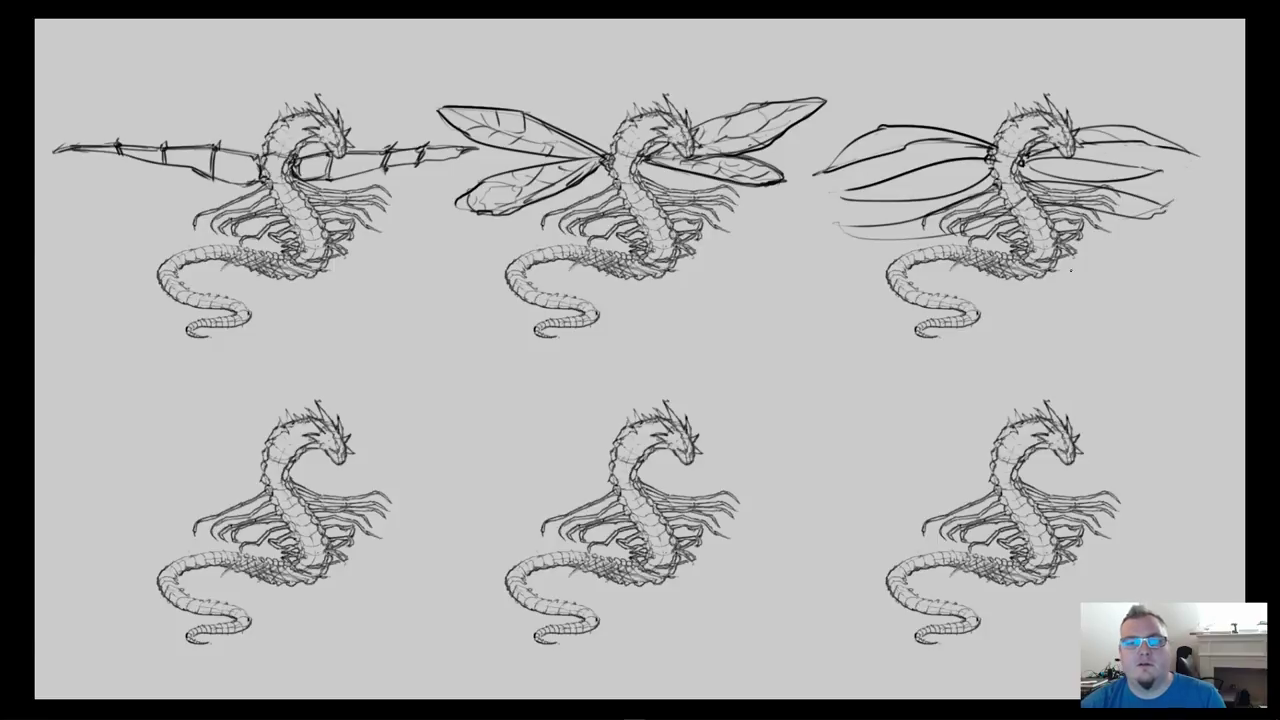
key("ctrl+z")
left_click_drag(1044, 216, 1176, 210)
key("ctrl+z")
left_click_drag(1042, 210, 1180, 200)
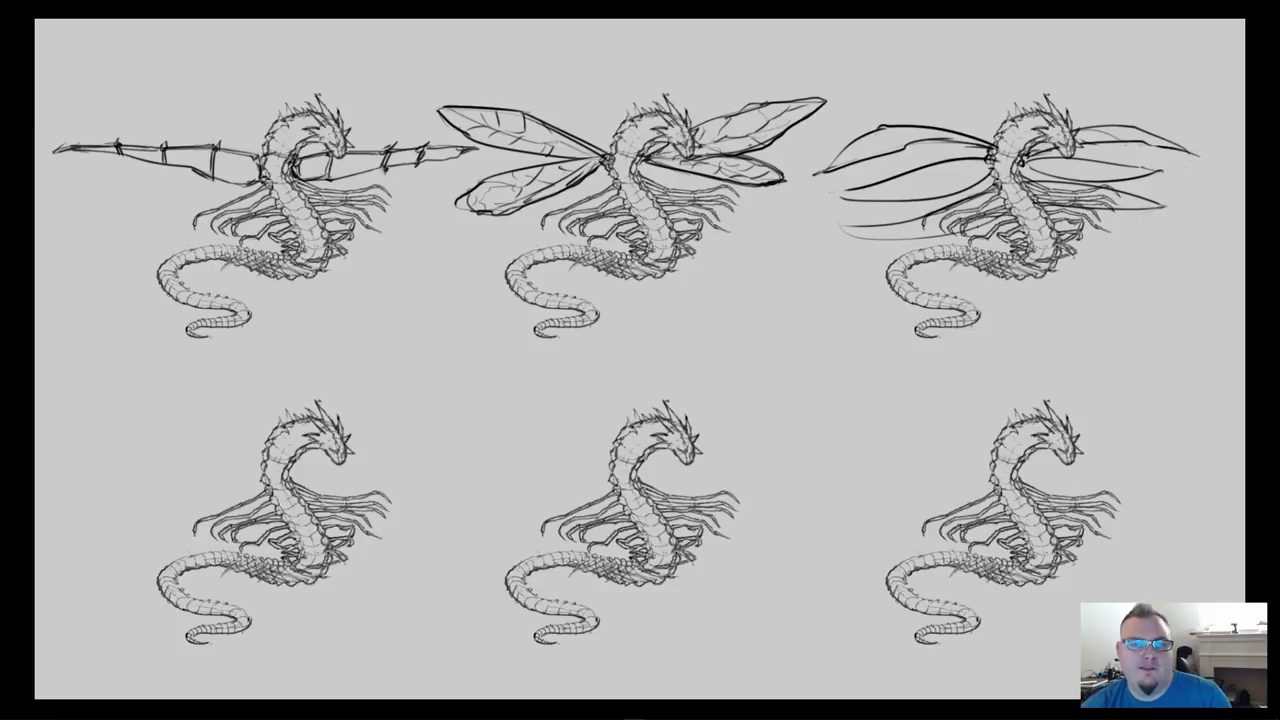
Pan the canvas up and right to bring the bottom row of serpents into view
left_click_drag(843, 357, 860, 383)
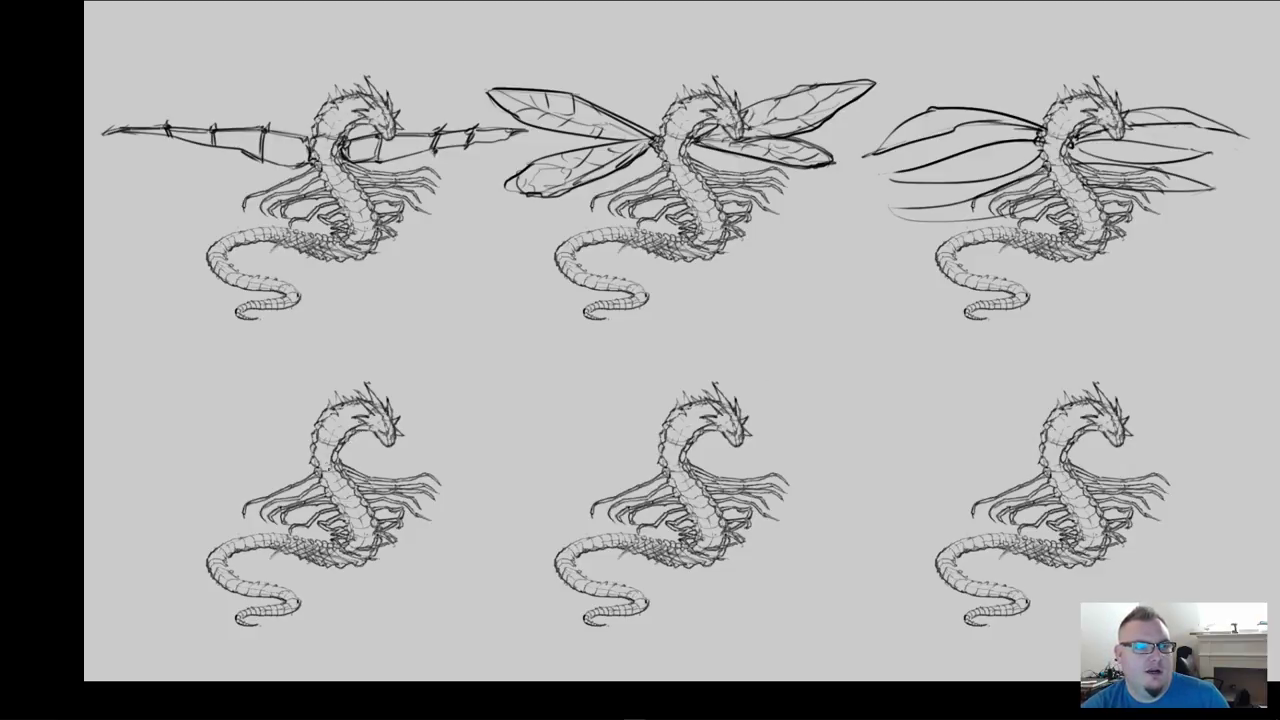
Draw long curved wing bones fanning left and right from the bottom-left dragon's shoulders
left_click_drag(284, 407, 334, 367)
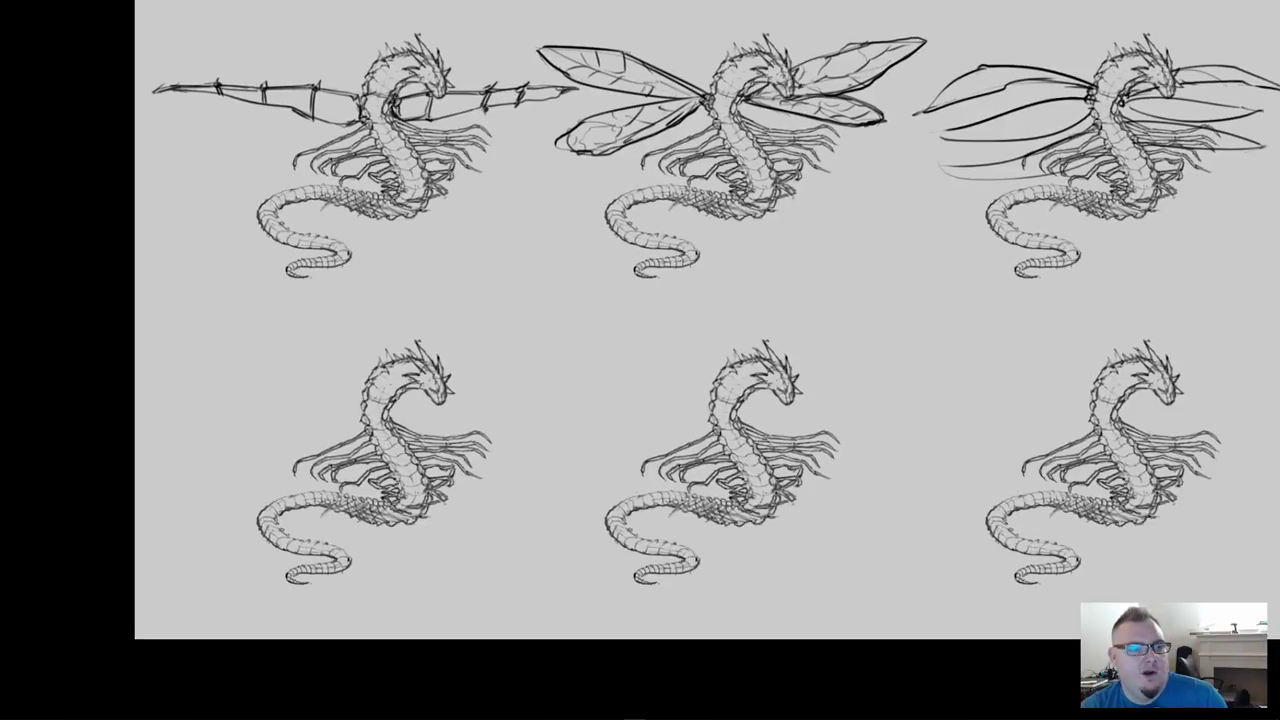
left_click_drag(402, 401, 396, 408)
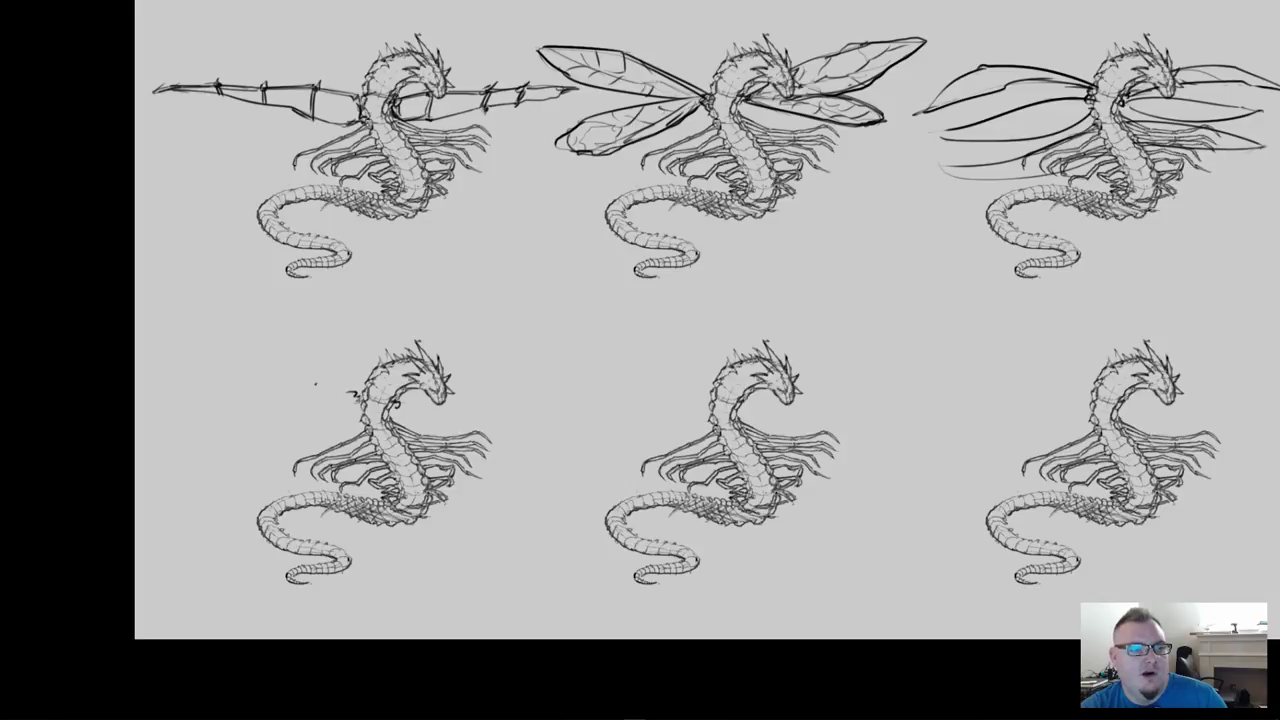
mouse_move(358, 394)
left_mouse_down()
mouse_move(212, 360)
mouse_move(176, 291)
mouse_move(268, 367)
mouse_move(356, 392)
left_mouse_up()
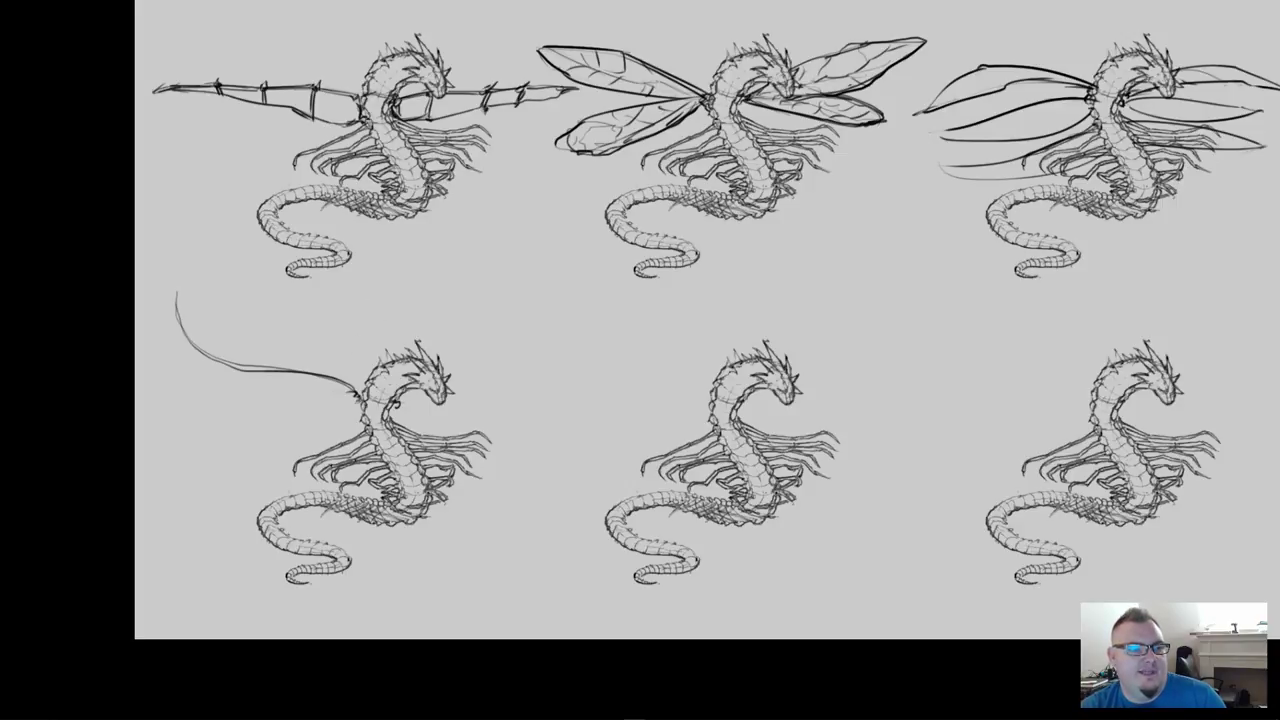
mouse_move(352, 397)
left_mouse_down()
mouse_move(256, 412)
mouse_move(154, 386)
mouse_move(180, 404)
mouse_move(358, 396)
mouse_move(250, 452)
mouse_move(188, 452)
mouse_move(298, 434)
mouse_move(362, 398)
mouse_move(358, 370)
mouse_move(290, 314)
mouse_move(366, 396)
left_mouse_up()
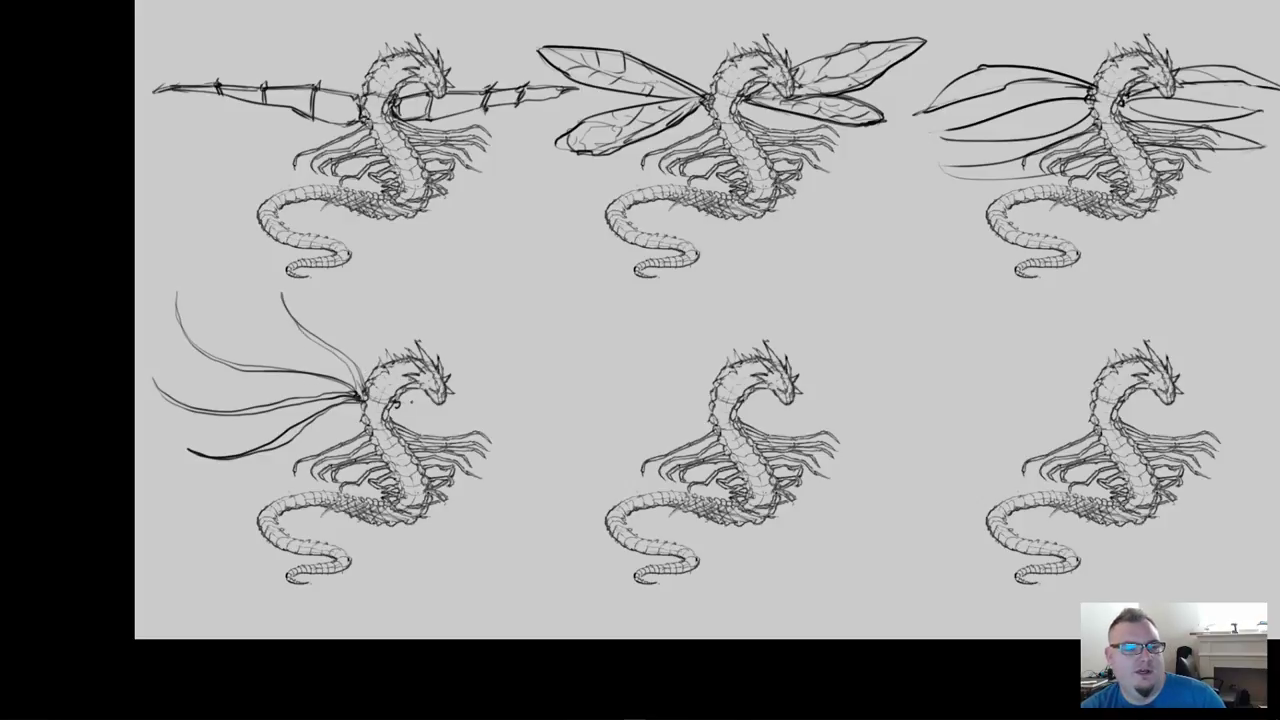
mouse_move(396, 404)
left_mouse_down()
mouse_move(548, 359)
mouse_move(581, 338)
mouse_move(491, 376)
mouse_move(581, 326)
mouse_move(484, 368)
mouse_move(531, 358)
mouse_move(580, 322)
mouse_move(544, 386)
mouse_move(587, 370)
mouse_move(508, 416)
mouse_move(569, 427)
mouse_move(505, 333)
mouse_move(400, 406)
left_mouse_up()
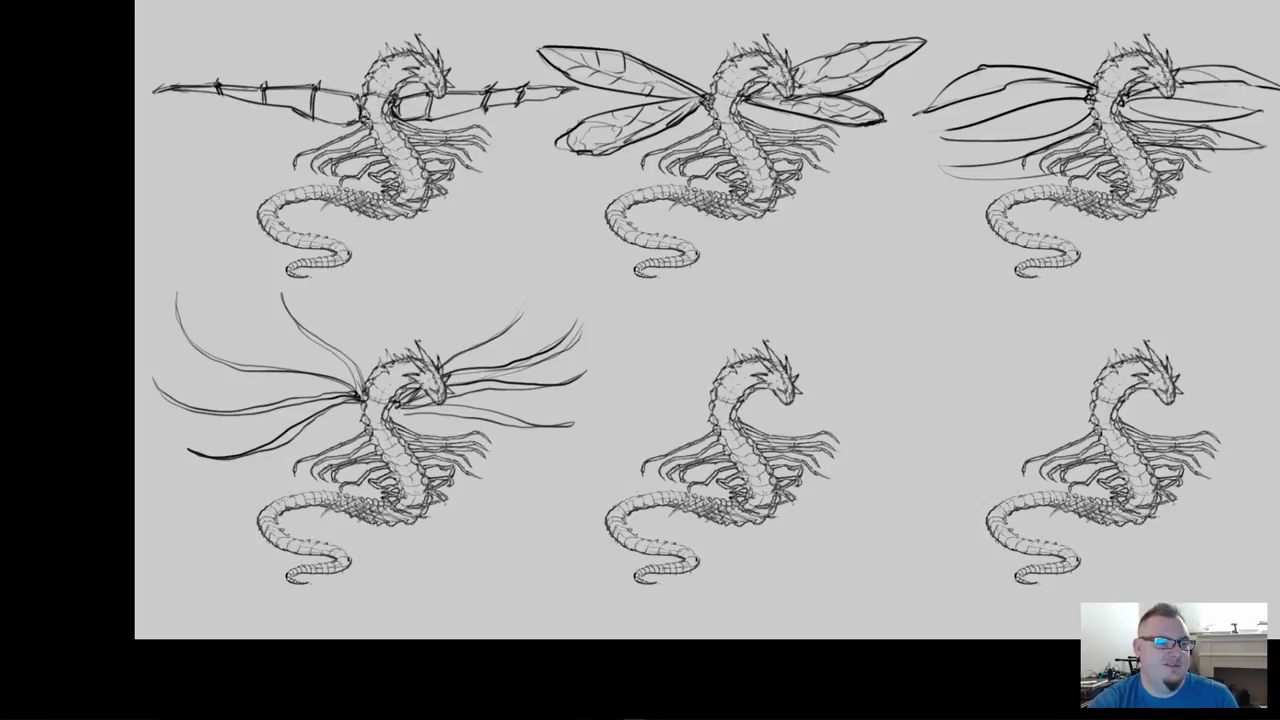
left_click_drag(398, 410, 420, 415)
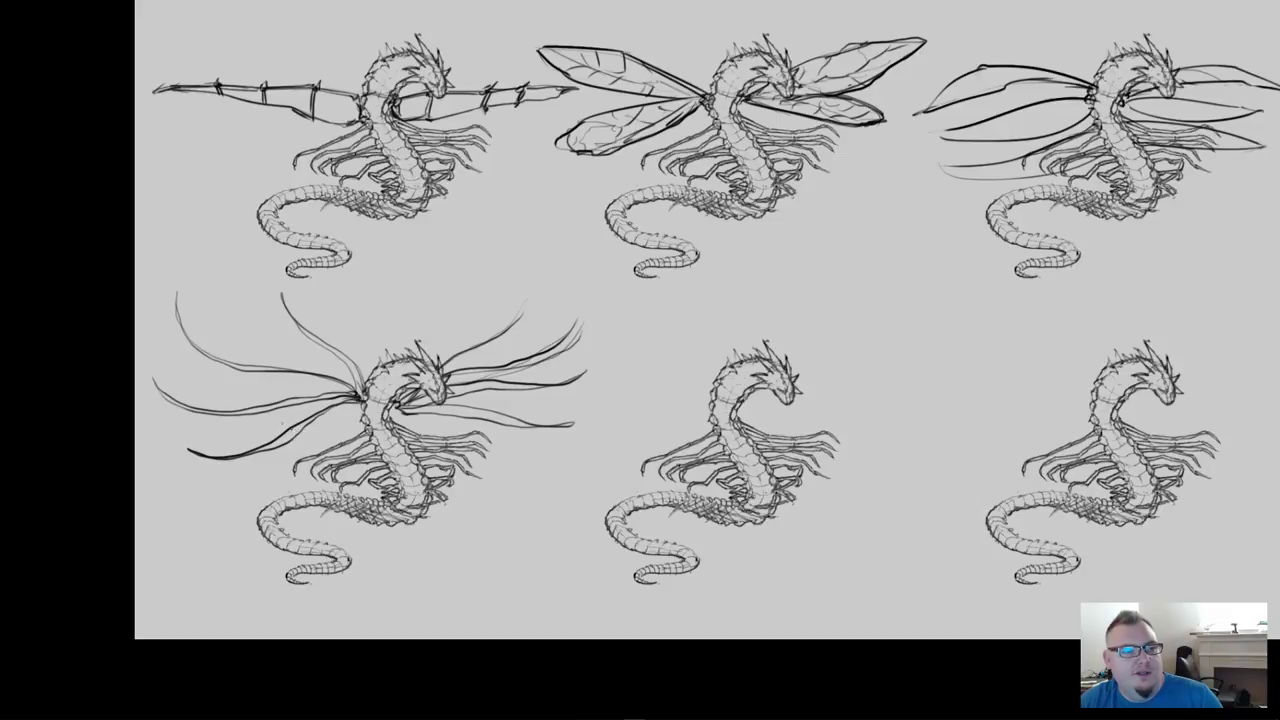
Draw scalloped membrane edges along the outer side and top of the left wing
left_click_drag(180, 410, 200, 450)
mouse_move(171, 320)
left_mouse_down()
mouse_move(180, 356)
mouse_move(159, 380)
left_mouse_up()
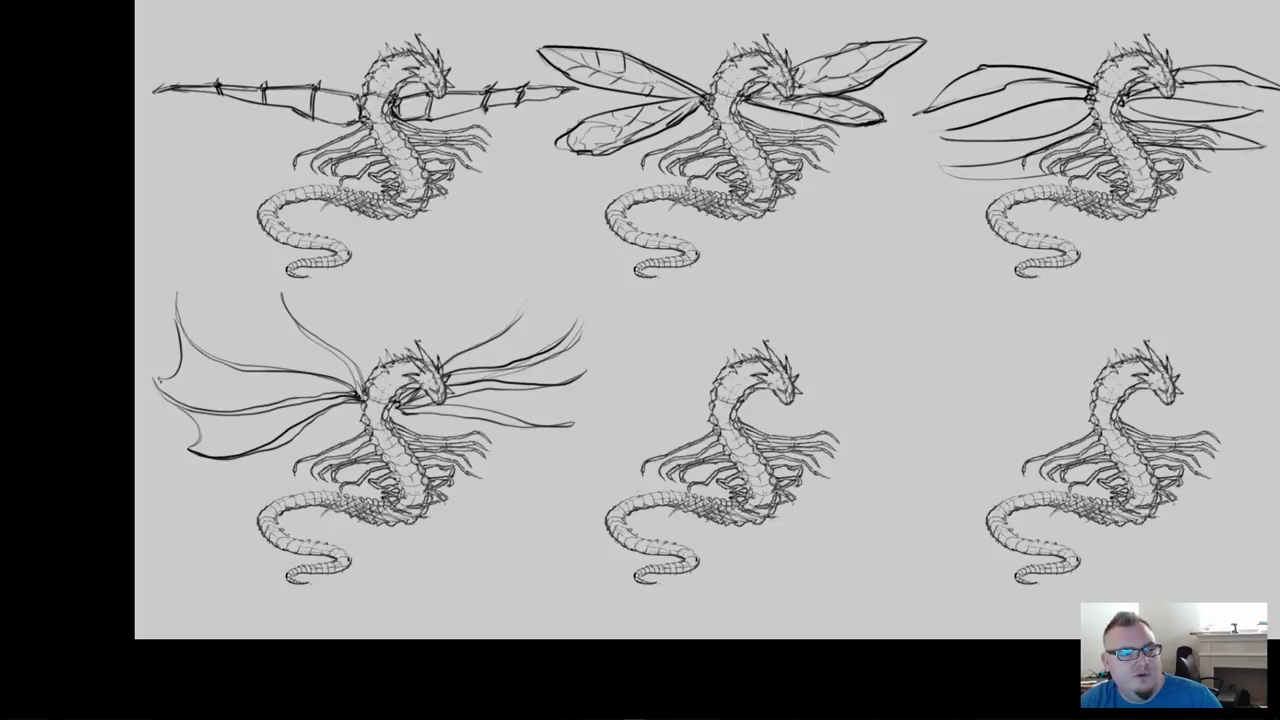
left_click_drag(178, 306, 262, 320)
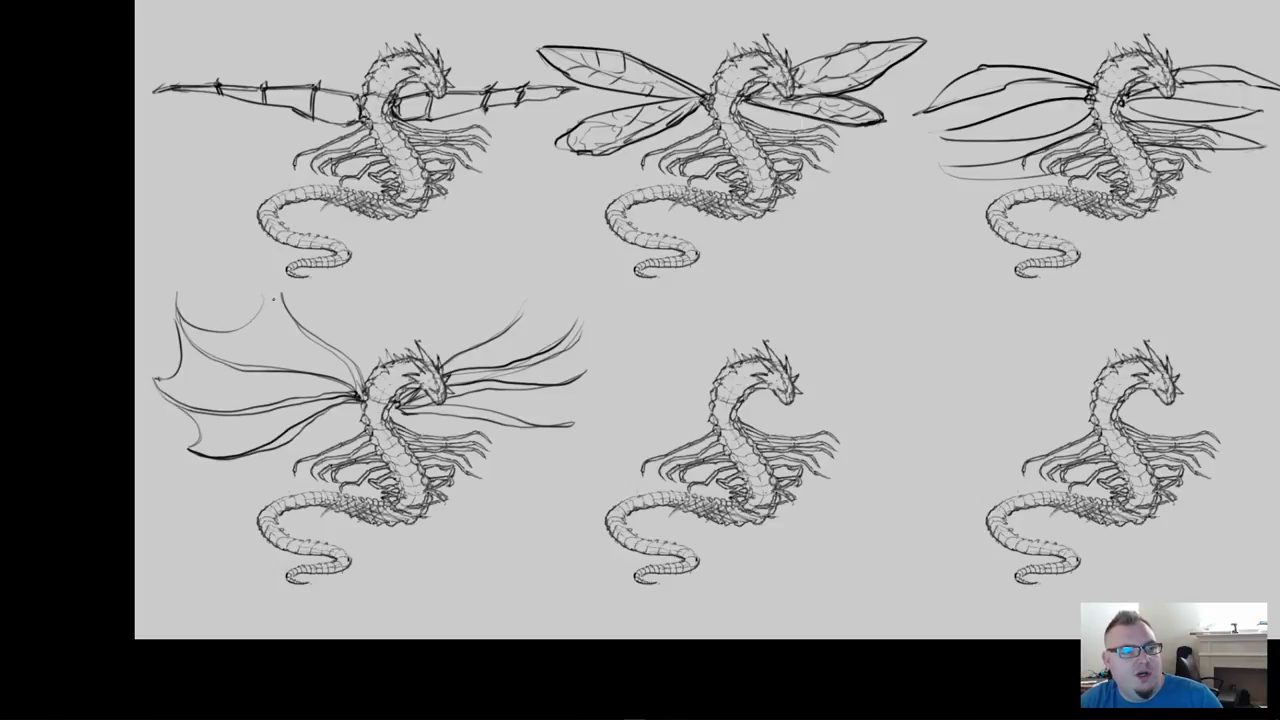
left_click_drag(270, 277, 273, 291)
left_click_drag(208, 331, 274, 286)
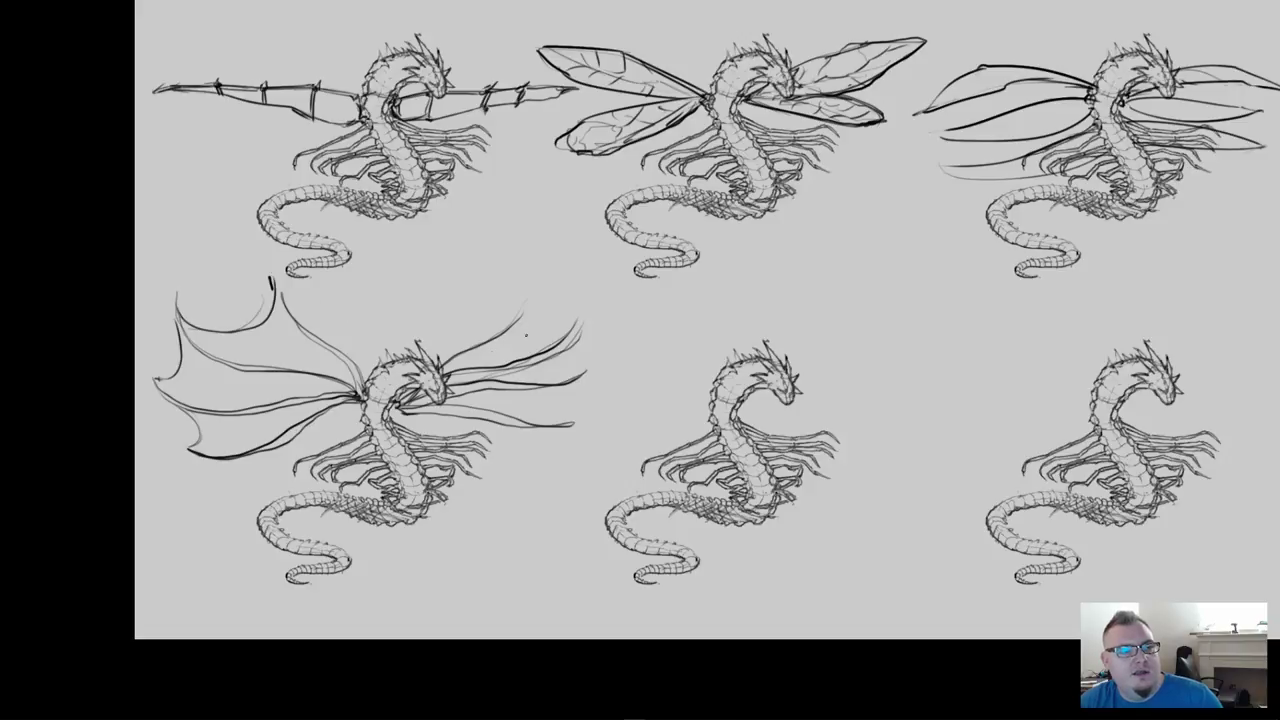
Add scalloped membrane along the right wing's upper edge and tip
mouse_move(514, 310)
left_mouse_down()
mouse_move(528, 327)
mouse_move(576, 310)
mouse_move(536, 322)
mouse_move(590, 362)
mouse_move(566, 372)
left_mouse_up()
mouse_move(570, 320)
left_mouse_down()
mouse_move(558, 416)
mouse_move(576, 424)
left_mouse_up()
left_click_drag(578, 376, 552, 420)
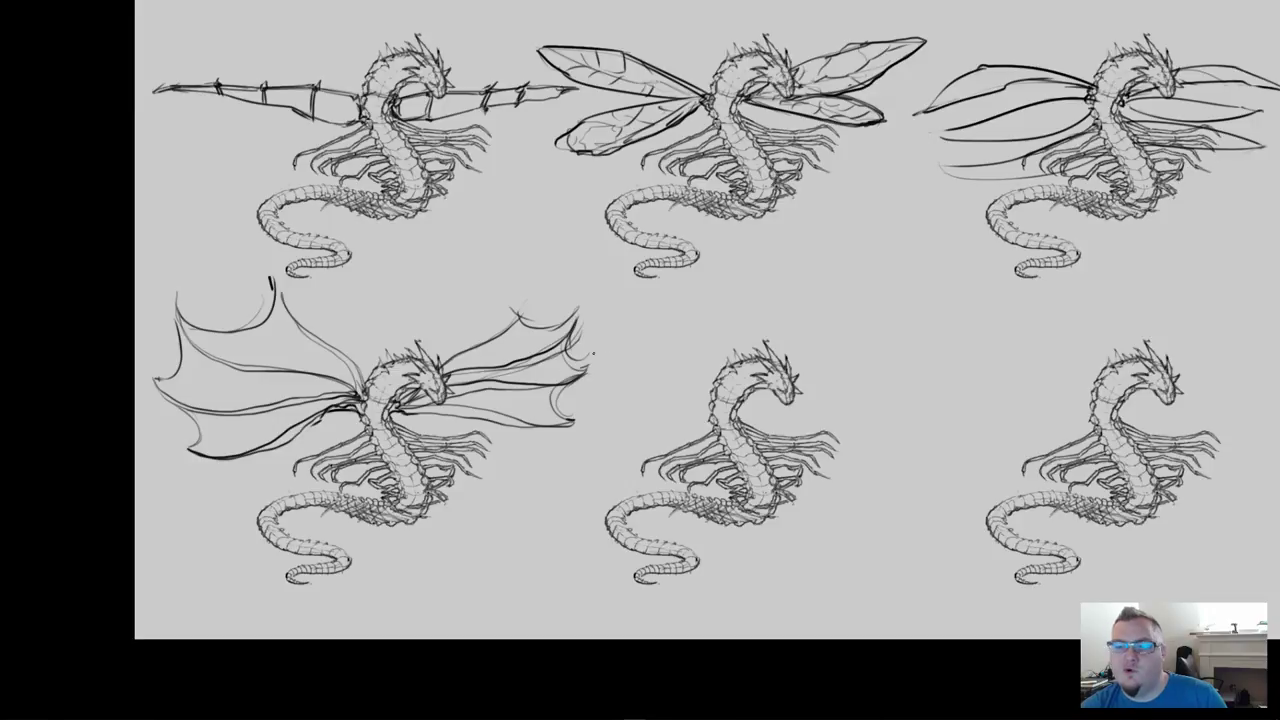
left_click_drag(726, 400, 630, 424)
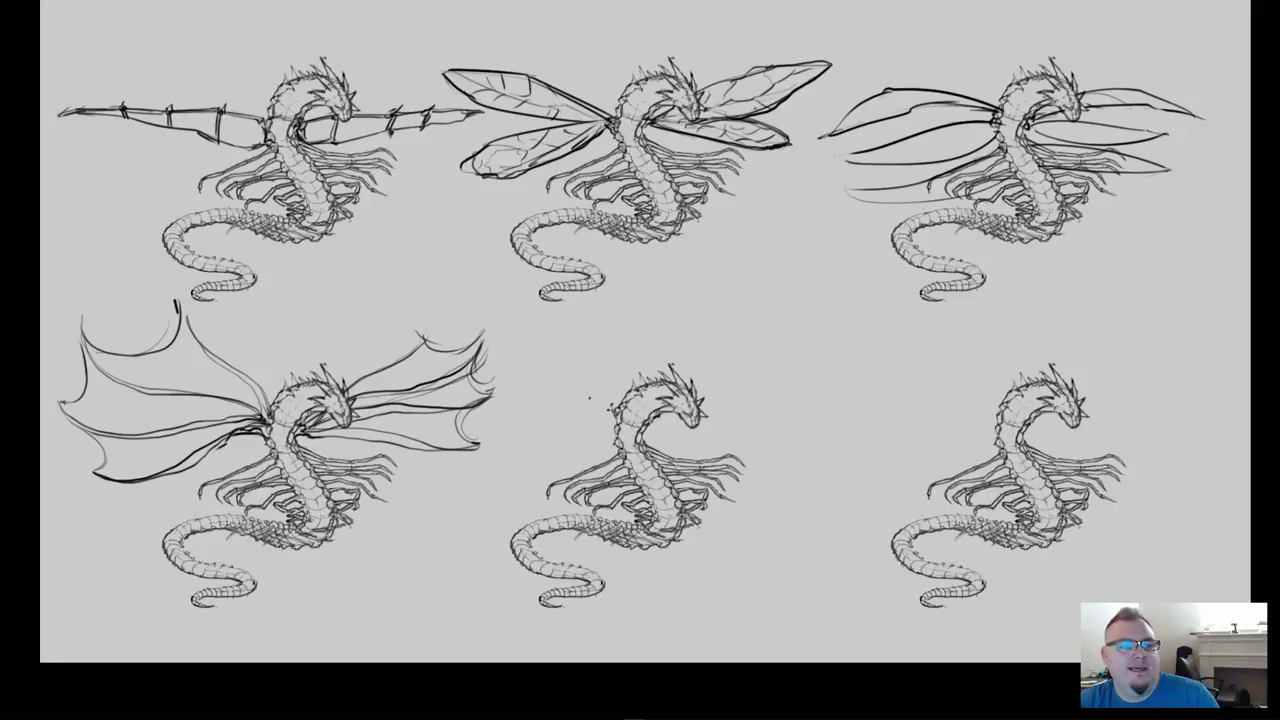
Draw bold curved wing bones on the bottom-middle dragon's shoulders, bending down into hooked claws
left_click_drag(608, 404, 592, 390)
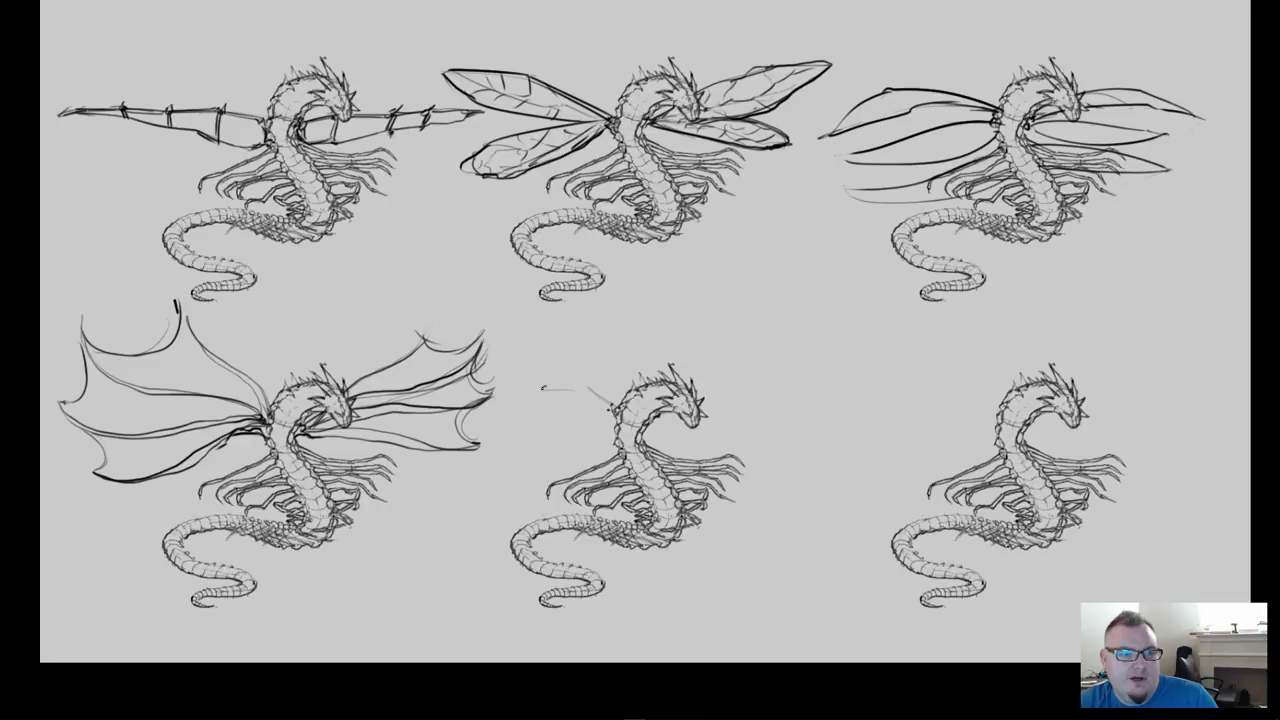
left_click_drag(542, 387, 612, 408)
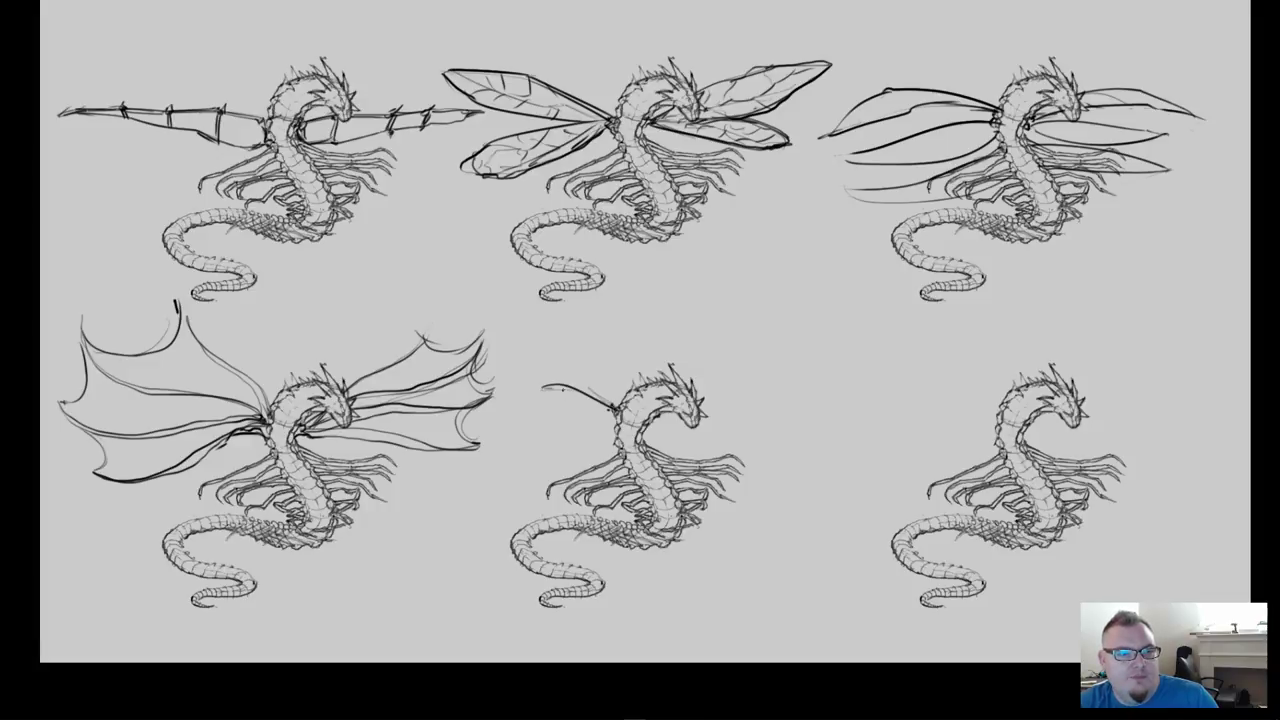
left_click_drag(543, 386, 612, 408)
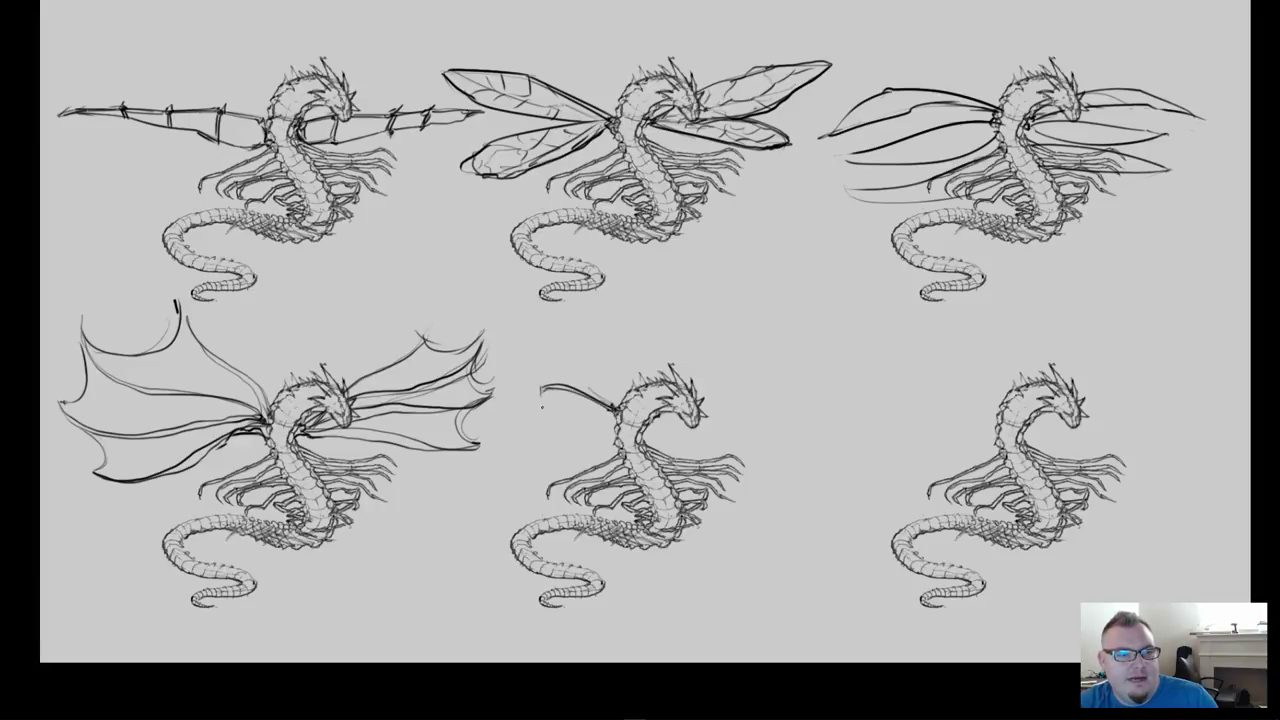
mouse_move(538, 388)
left_mouse_down()
mouse_move(574, 432)
mouse_move(562, 414)
mouse_move(562, 440)
mouse_move(544, 431)
mouse_move(556, 431)
left_mouse_up()
left_click_drag(549, 415, 534, 398)
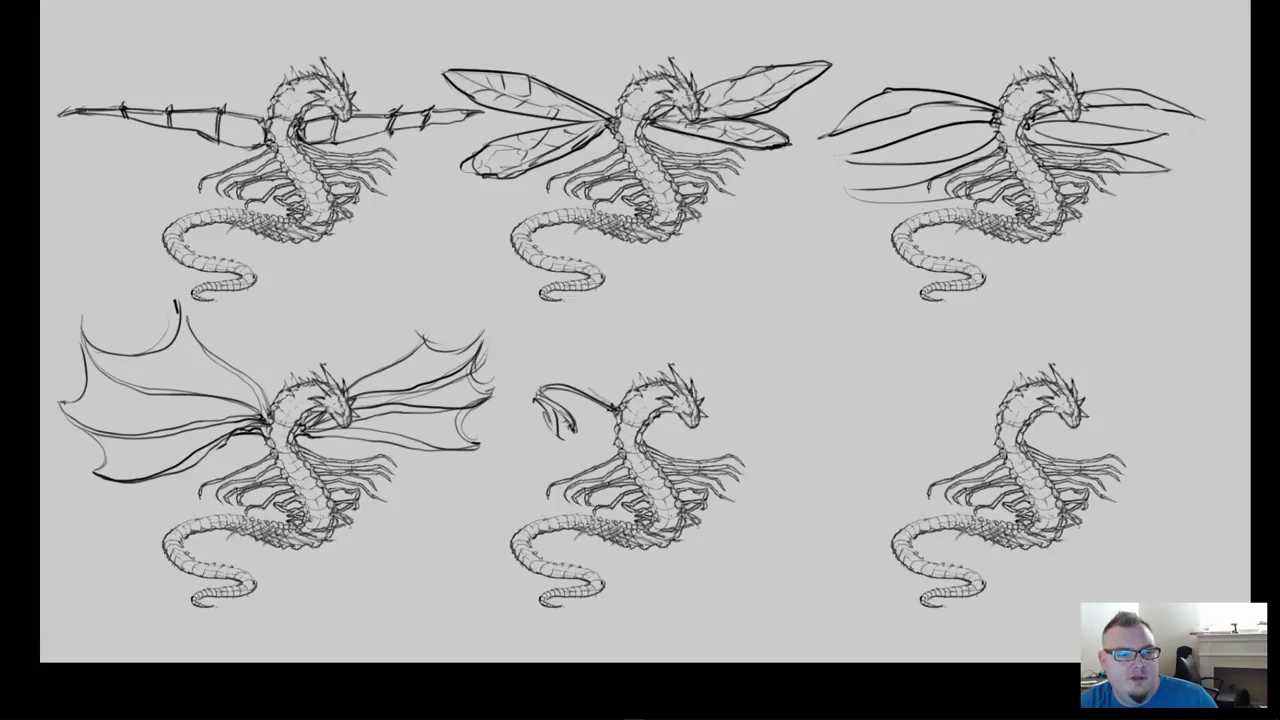
mouse_move(557, 413)
left_mouse_down()
mouse_move(567, 421)
mouse_move(548, 430)
mouse_move(564, 442)
left_mouse_up()
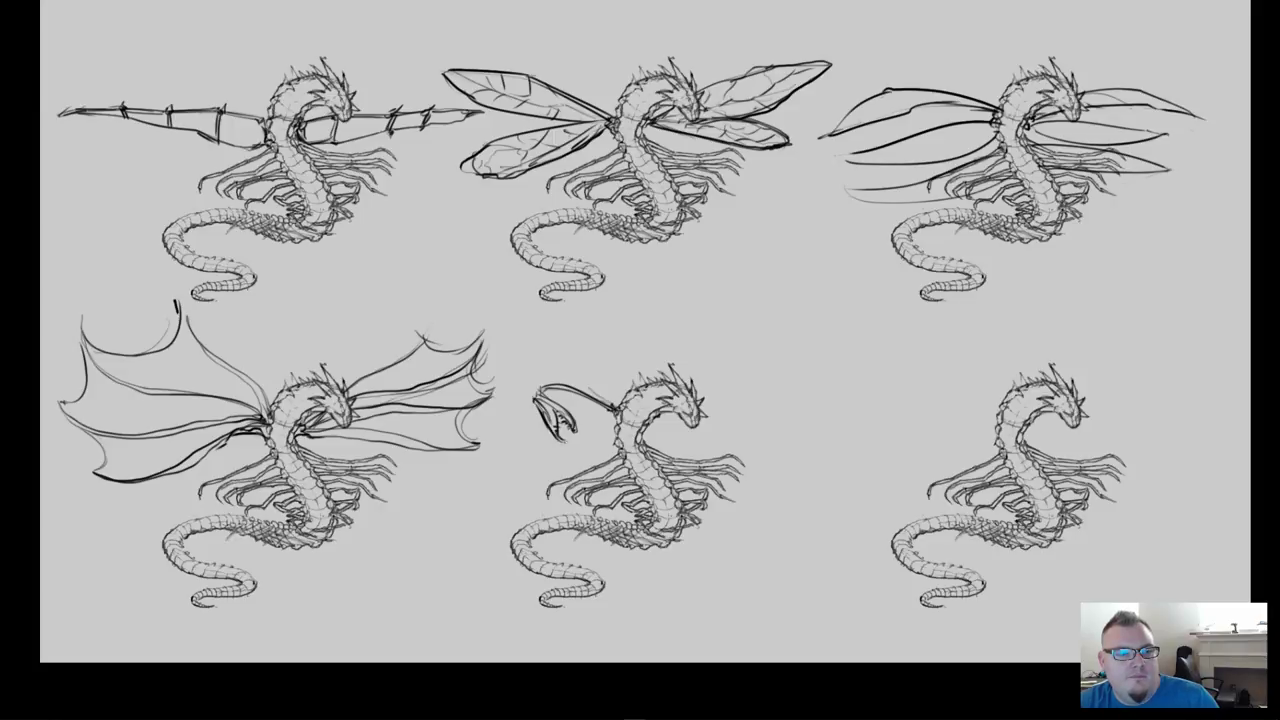
mouse_move(533, 396)
left_mouse_down()
mouse_move(571, 371)
mouse_move(618, 406)
mouse_move(598, 406)
mouse_move(610, 416)
left_mouse_up()
left_click_drag(608, 412, 618, 430)
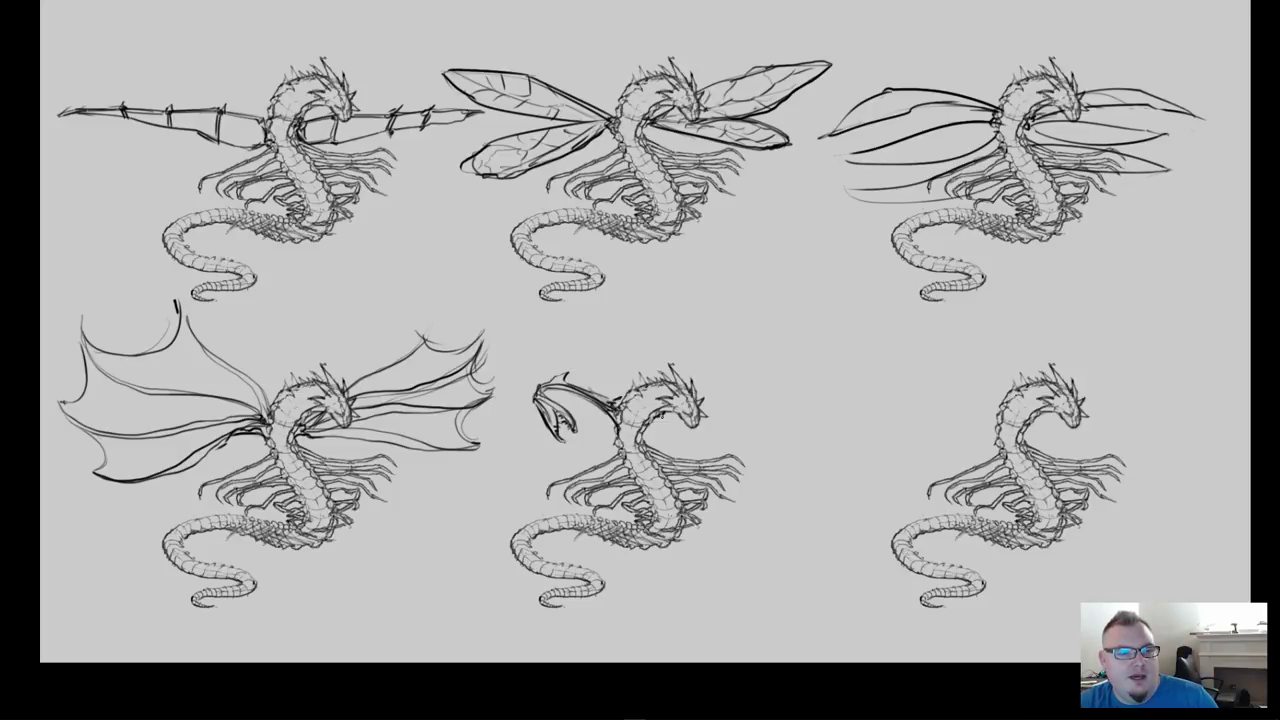
mouse_move(662, 423)
left_mouse_down()
mouse_move(740, 408)
mouse_move(734, 441)
mouse_move(715, 448)
mouse_move(736, 447)
mouse_move(717, 440)
left_mouse_up()
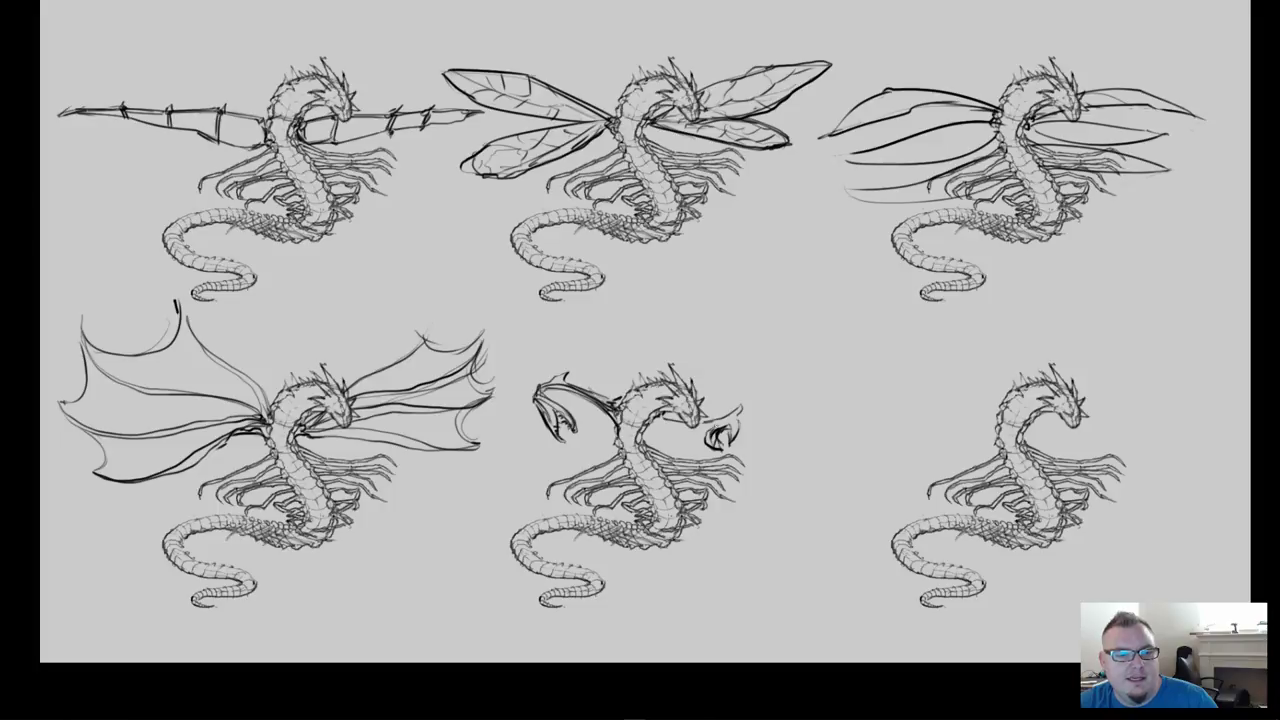
Add detail strokes to dragon 5's left and right claw wings and link them to the body
mouse_move(740, 412)
left_mouse_down()
mouse_move(739, 431)
mouse_move(729, 414)
left_mouse_up()
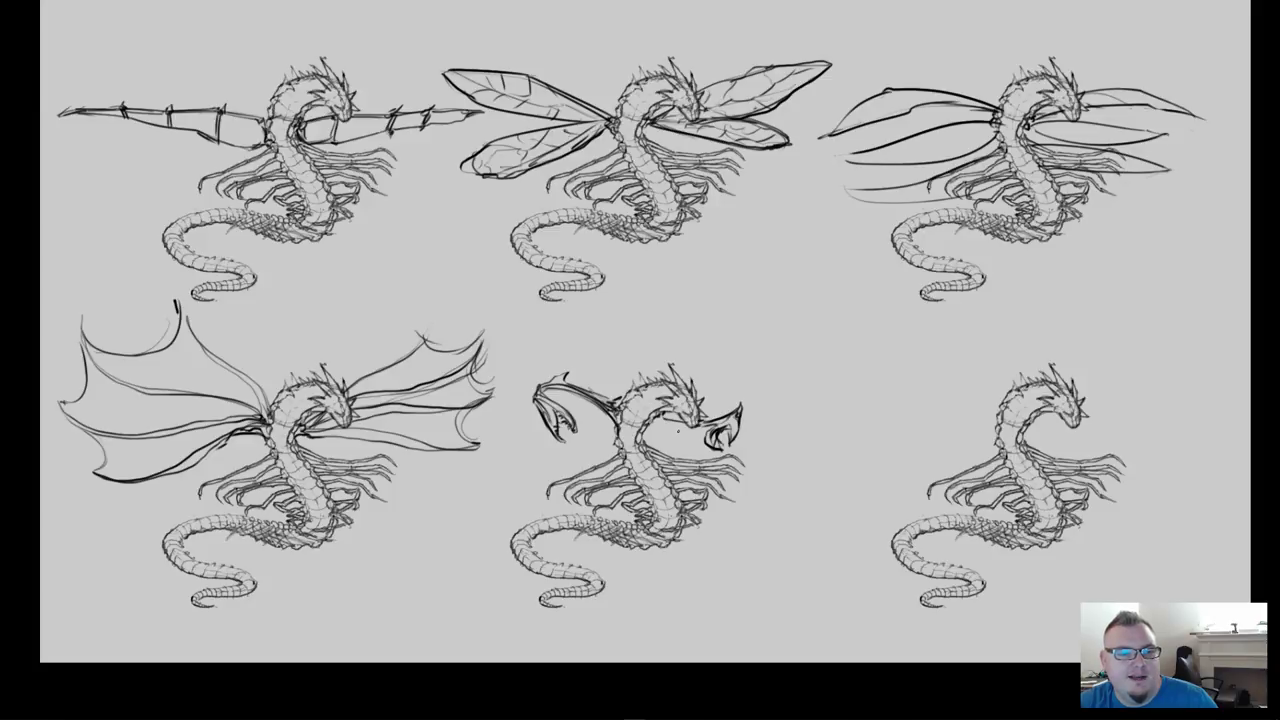
left_click_drag(690, 425, 642, 438)
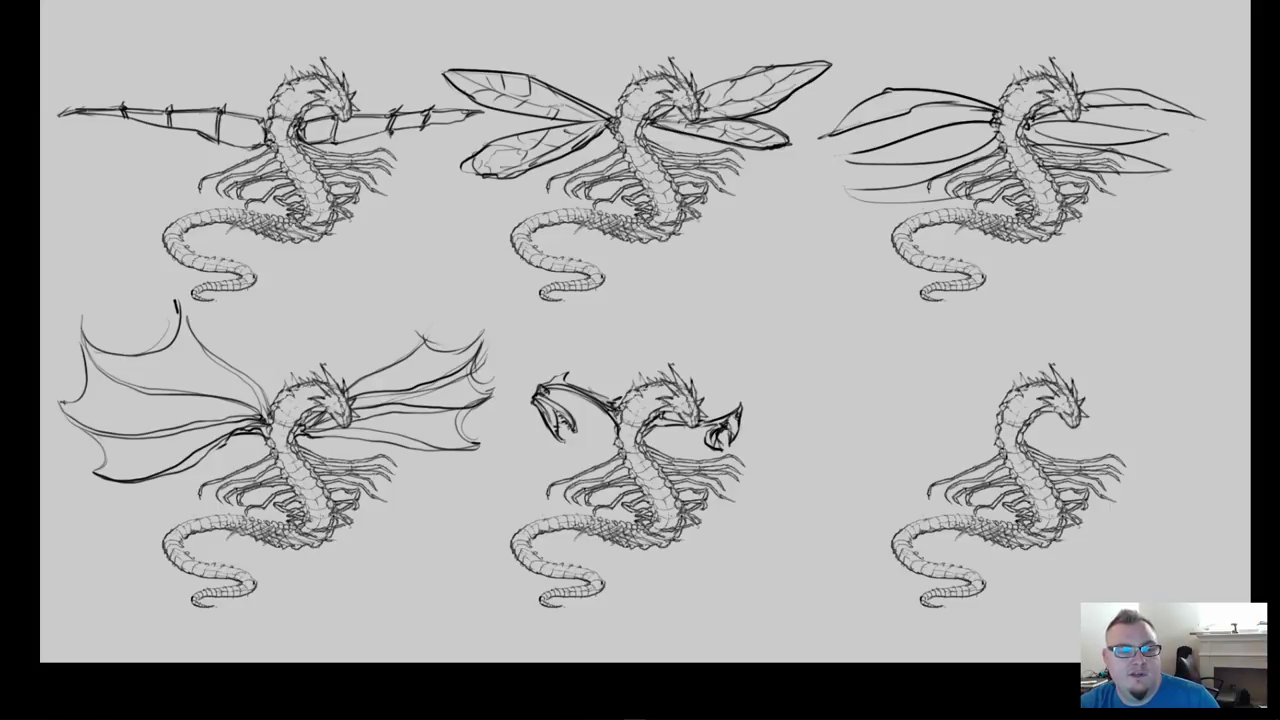
left_click_drag(712, 434, 730, 443)
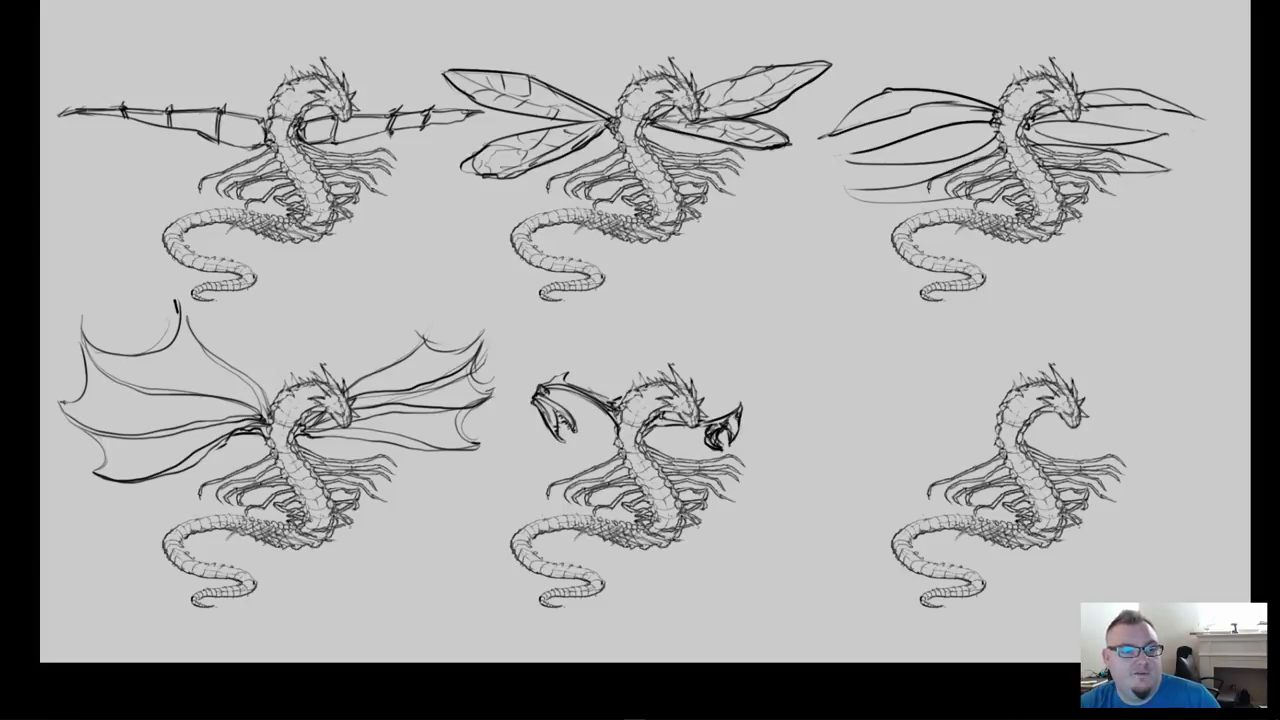
left_click_drag(557, 421, 566, 444)
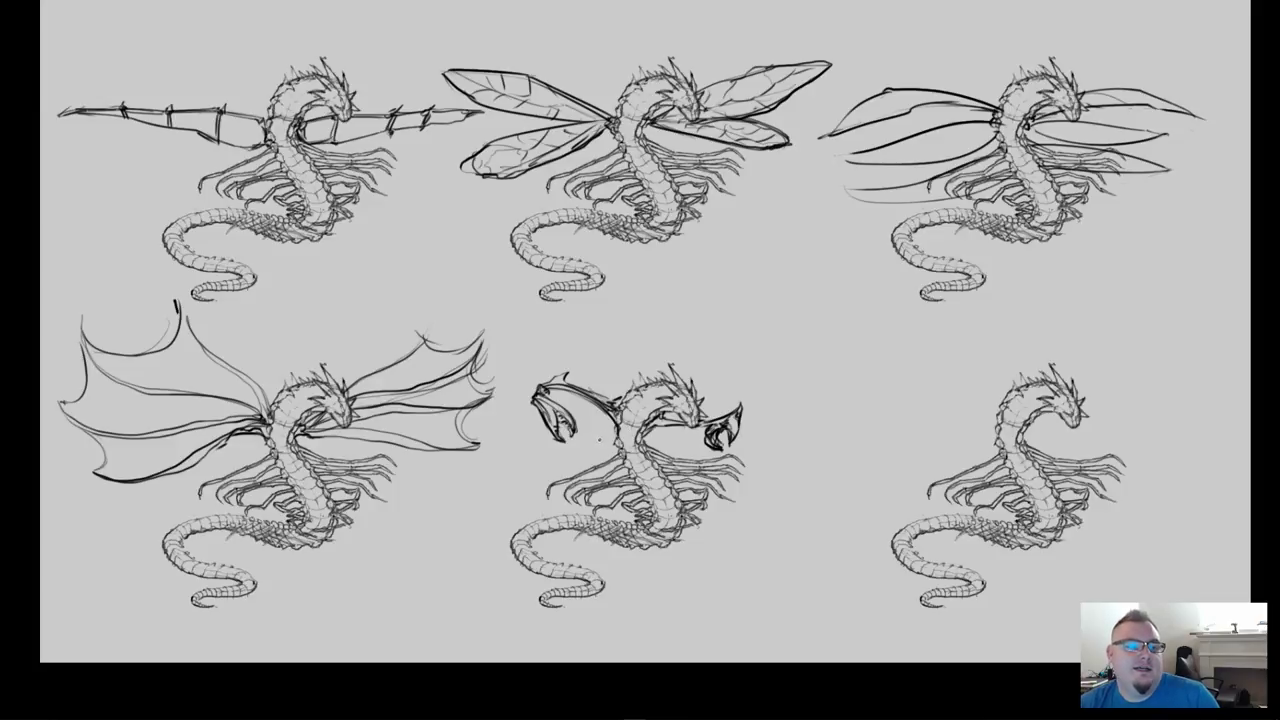
mouse_move(604, 440)
left_mouse_down()
mouse_move(616, 433)
mouse_move(554, 455)
mouse_move(538, 441)
mouse_move(554, 446)
mouse_move(532, 446)
mouse_move(523, 482)
mouse_move(511, 456)
mouse_move(540, 476)
mouse_move(536, 488)
mouse_move(524, 468)
mouse_move(539, 446)
mouse_move(510, 496)
mouse_move(532, 438)
mouse_move(529, 493)
mouse_move(537, 451)
left_mouse_up()
left_click_drag(529, 471, 535, 451)
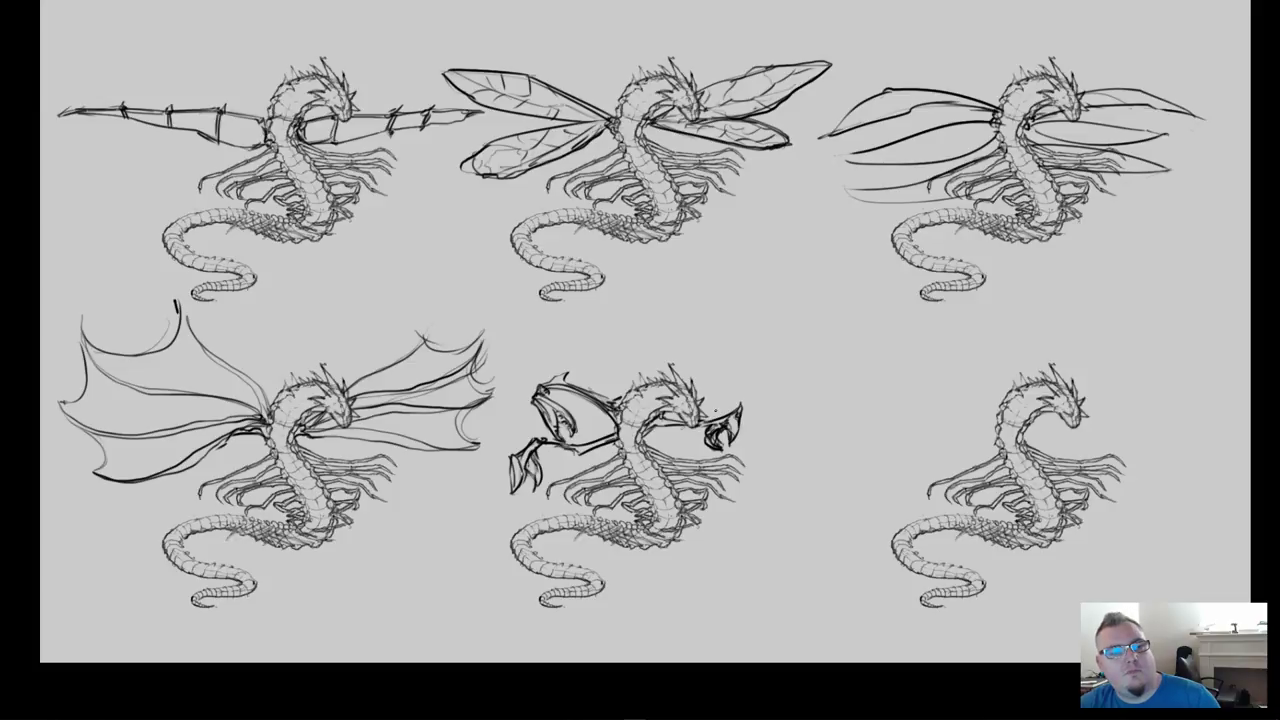
mouse_move(640, 438)
left_mouse_down()
mouse_move(690, 429)
mouse_move(693, 449)
mouse_move(706, 442)
left_mouse_up()
mouse_move(681, 446)
left_mouse_down()
mouse_move(710, 440)
mouse_move(676, 432)
left_mouse_up()
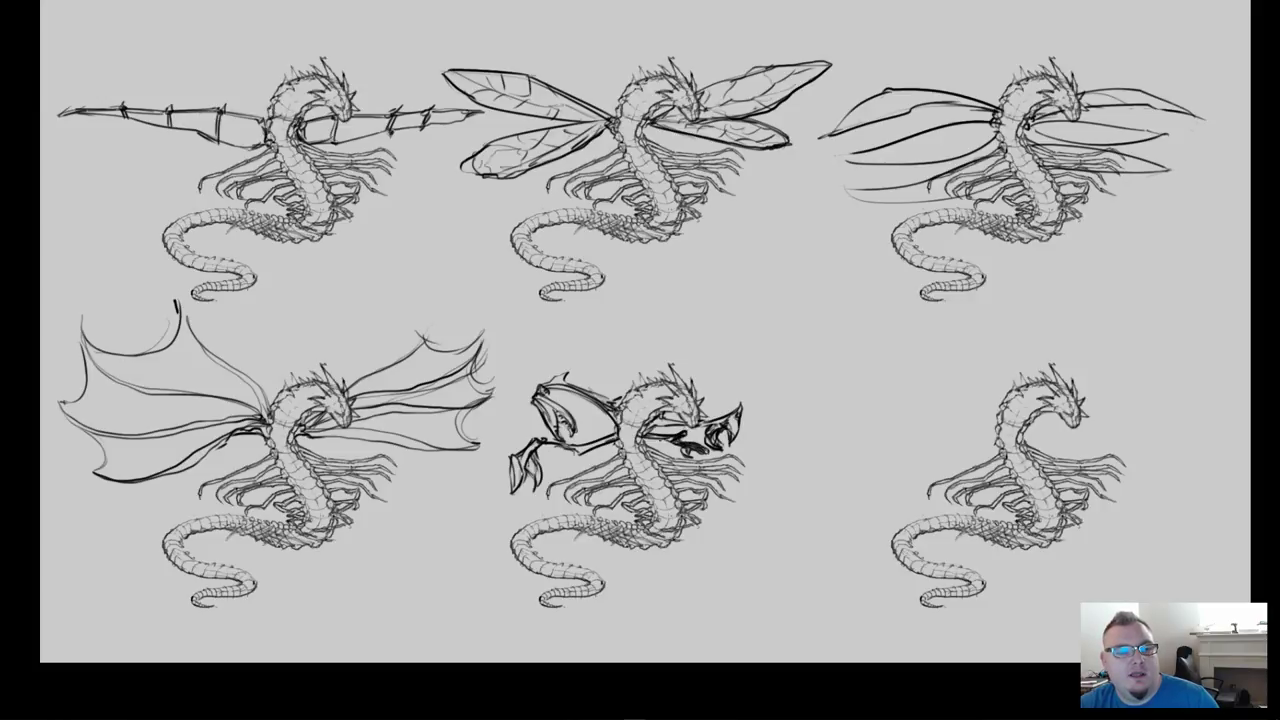
left_click_drag(566, 452, 530, 446)
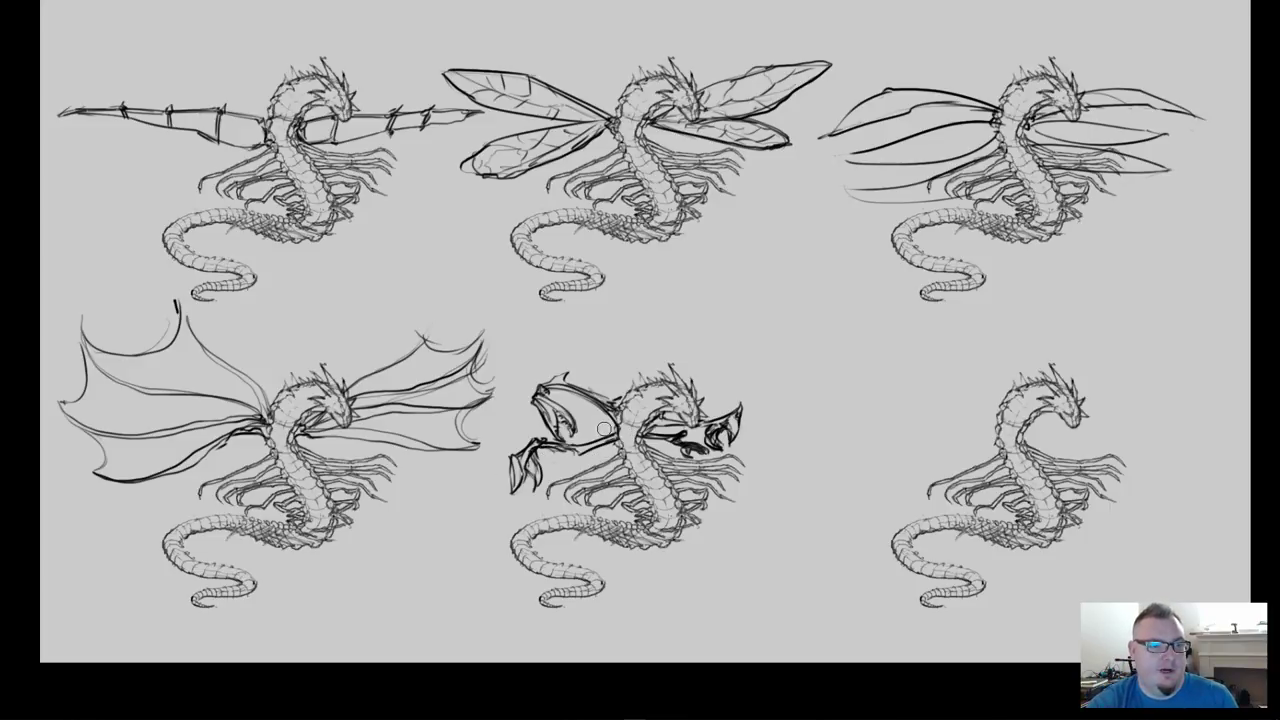
Erase dragon 5's stray lower-left claw strokes and right-wing dark line, then re-sketch the left wing arm
mouse_move(562, 453)
left_mouse_down()
mouse_move(527, 440)
mouse_move(516, 478)
left_mouse_up()
mouse_move(648, 436)
left_mouse_down()
mouse_move(704, 449)
mouse_move(684, 452)
left_mouse_up()
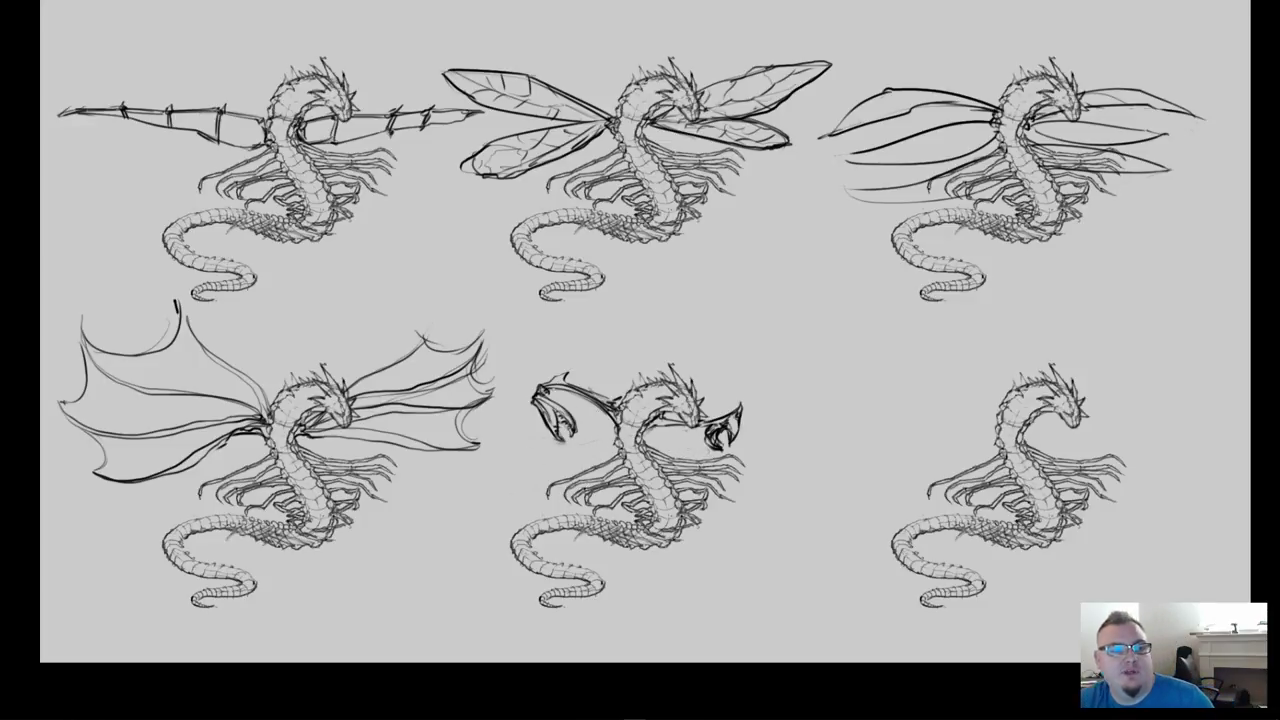
mouse_move(548, 392)
left_mouse_down()
mouse_move(584, 389)
mouse_move(692, 418)
mouse_move(656, 426)
mouse_move(688, 426)
left_mouse_up()
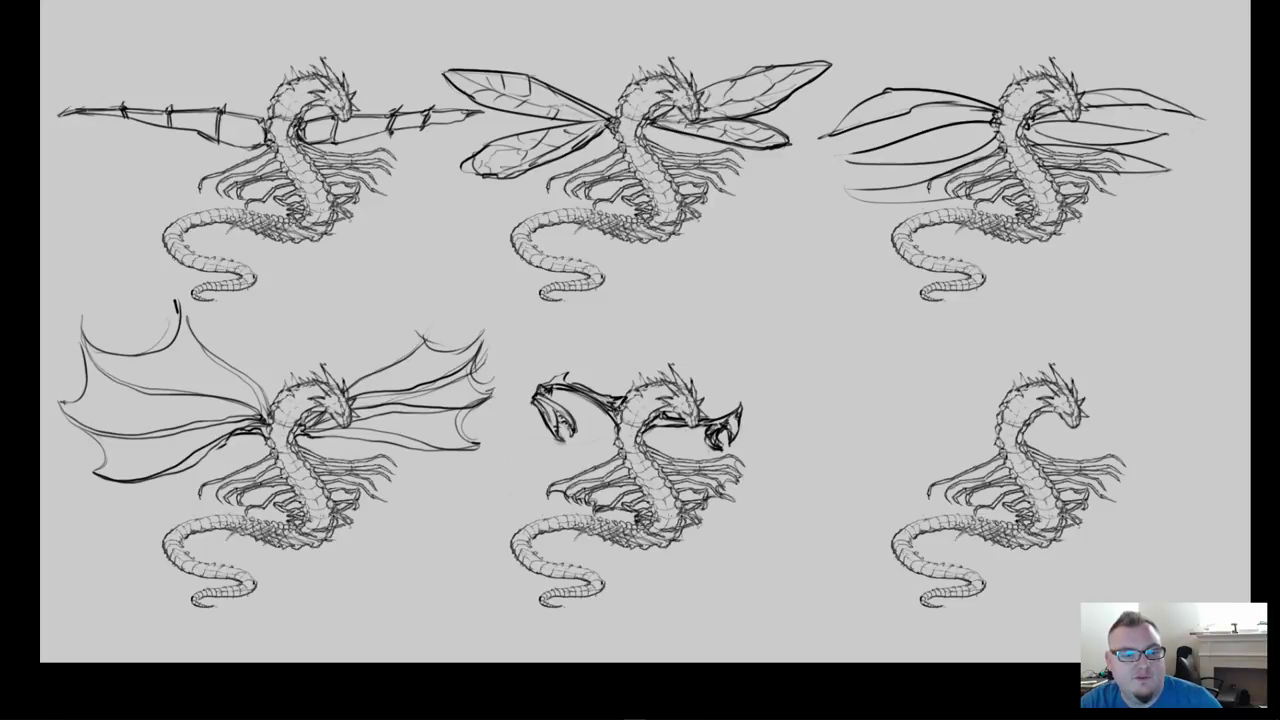
Refine dragon 5 with strokes on its legs, jaw and left claw wing
left_click_drag(734, 458, 746, 468)
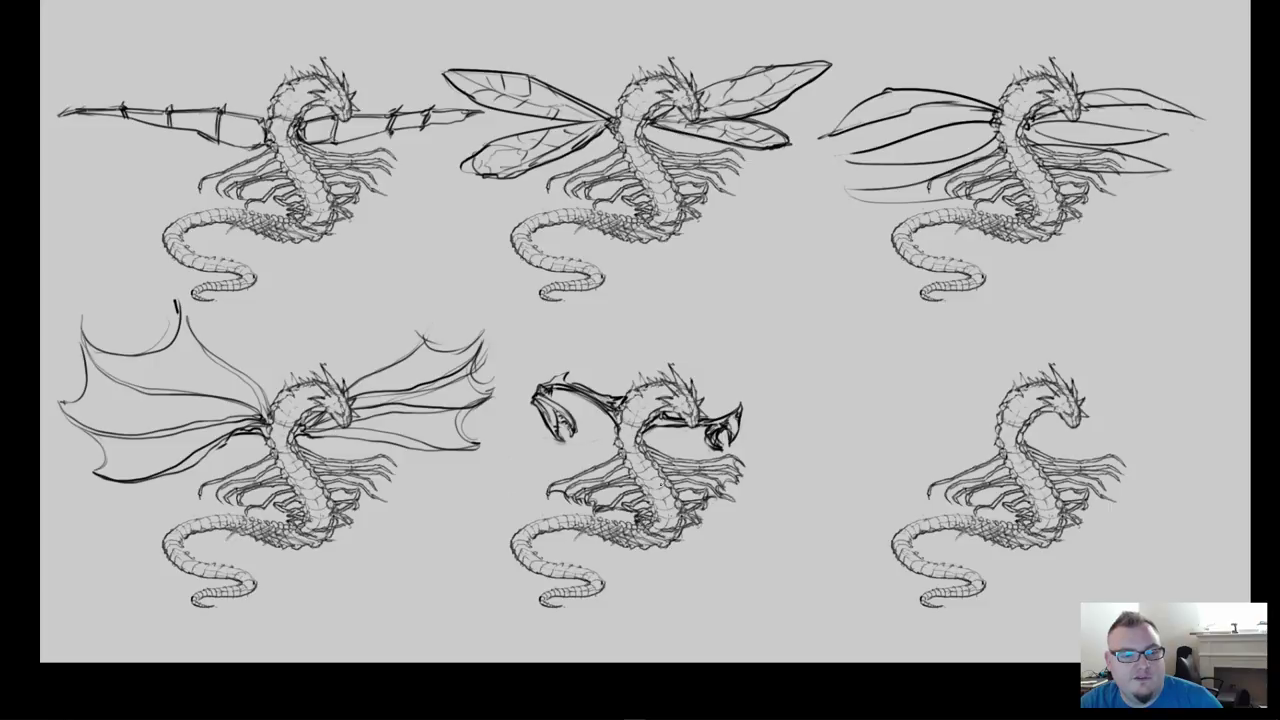
left_click_drag(636, 486, 604, 500)
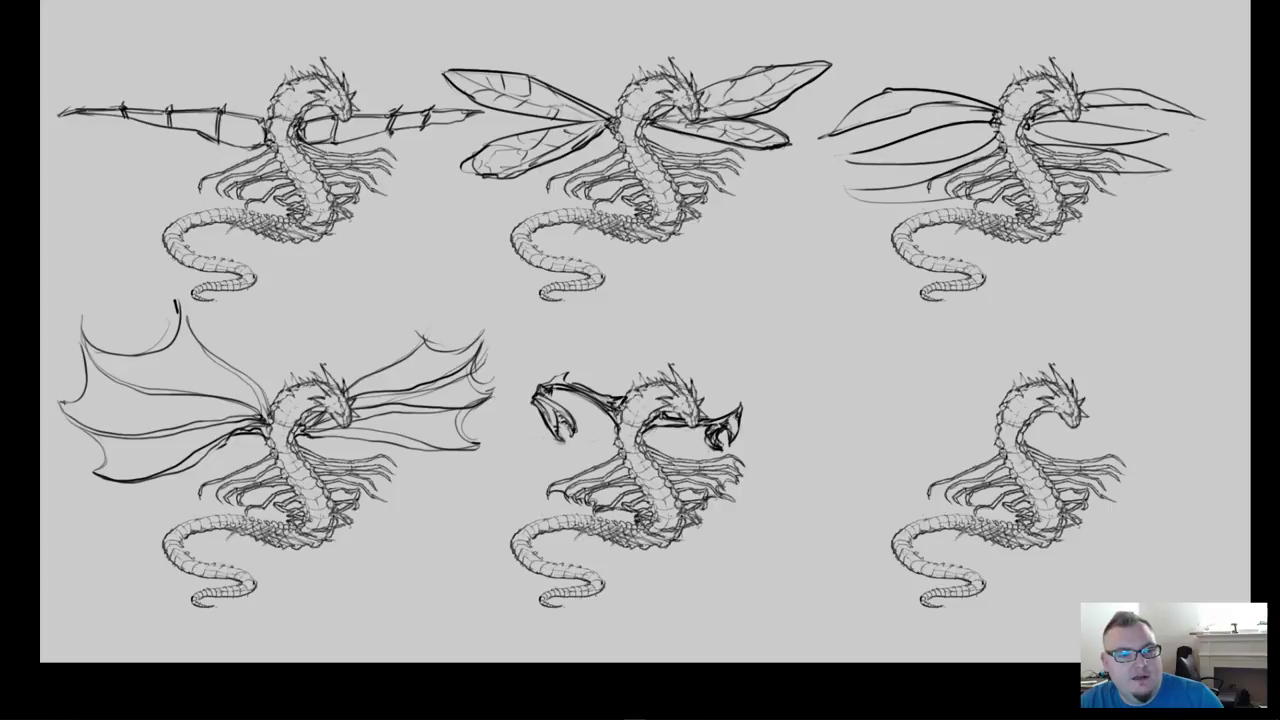
mouse_move(605, 410)
left_mouse_down()
mouse_move(600, 462)
mouse_move(560, 485)
left_mouse_up()
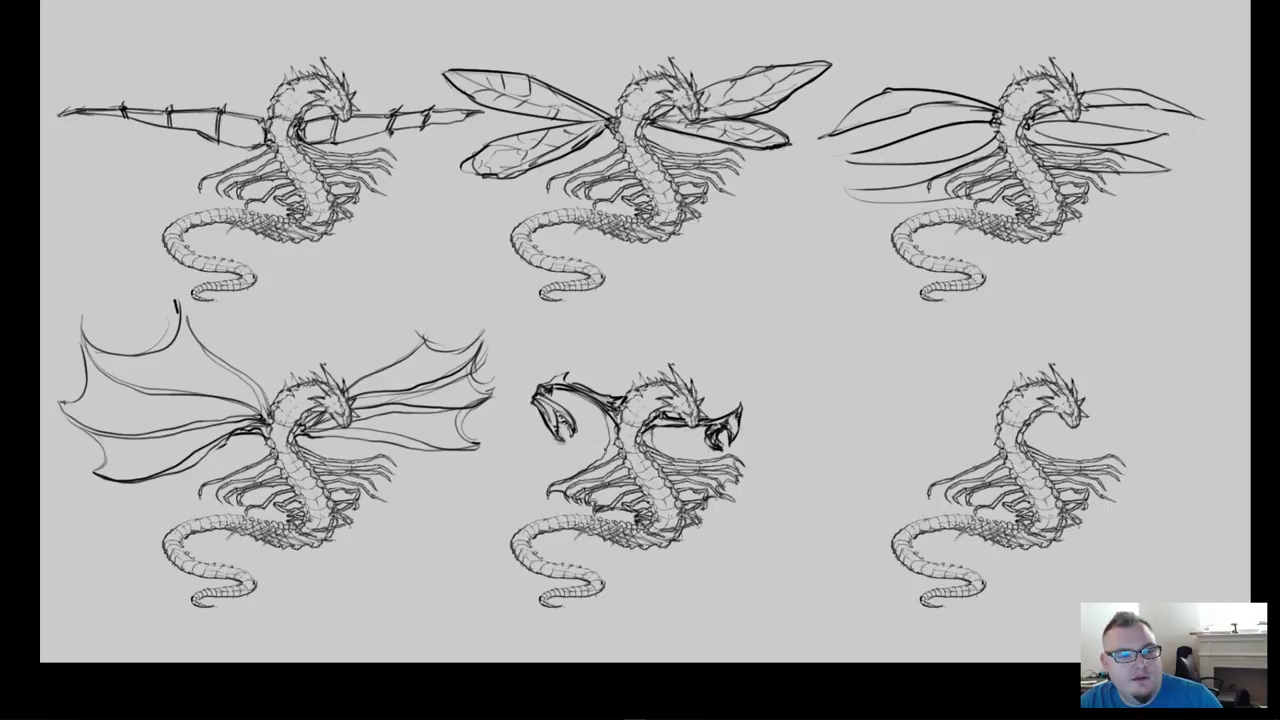
left_click_drag(606, 450, 586, 400)
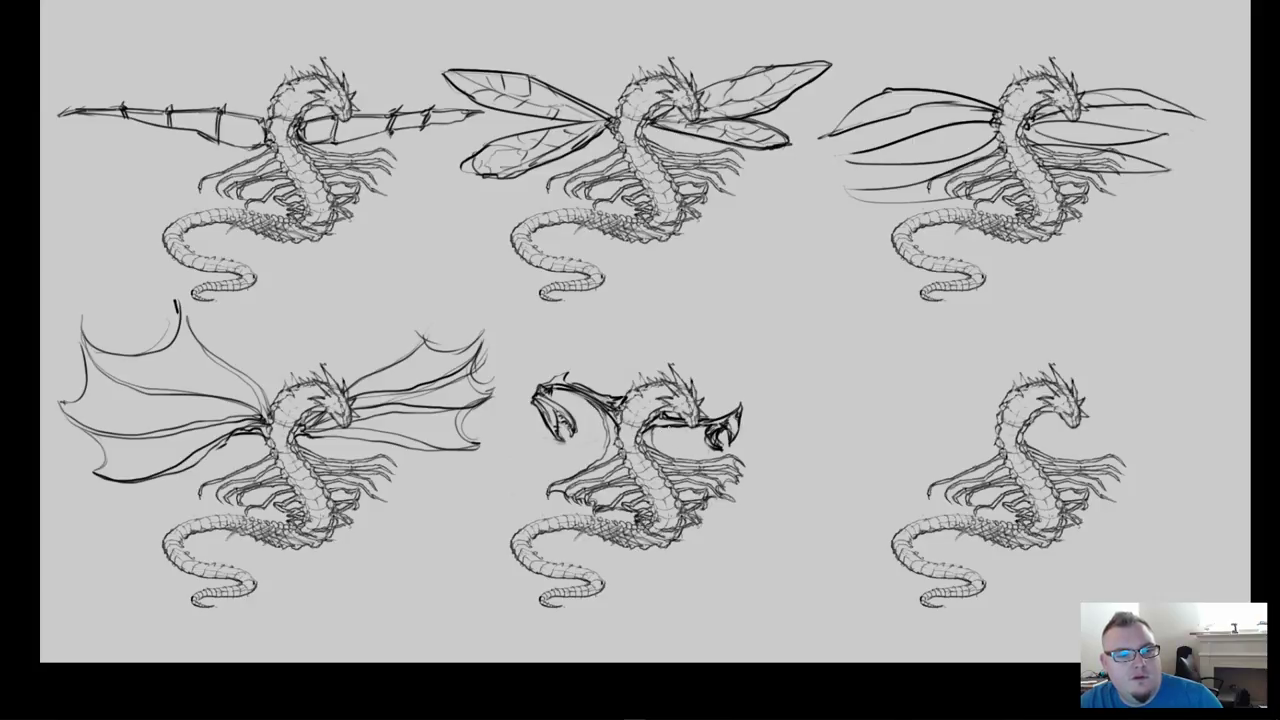
left_click_drag(649, 428, 663, 438)
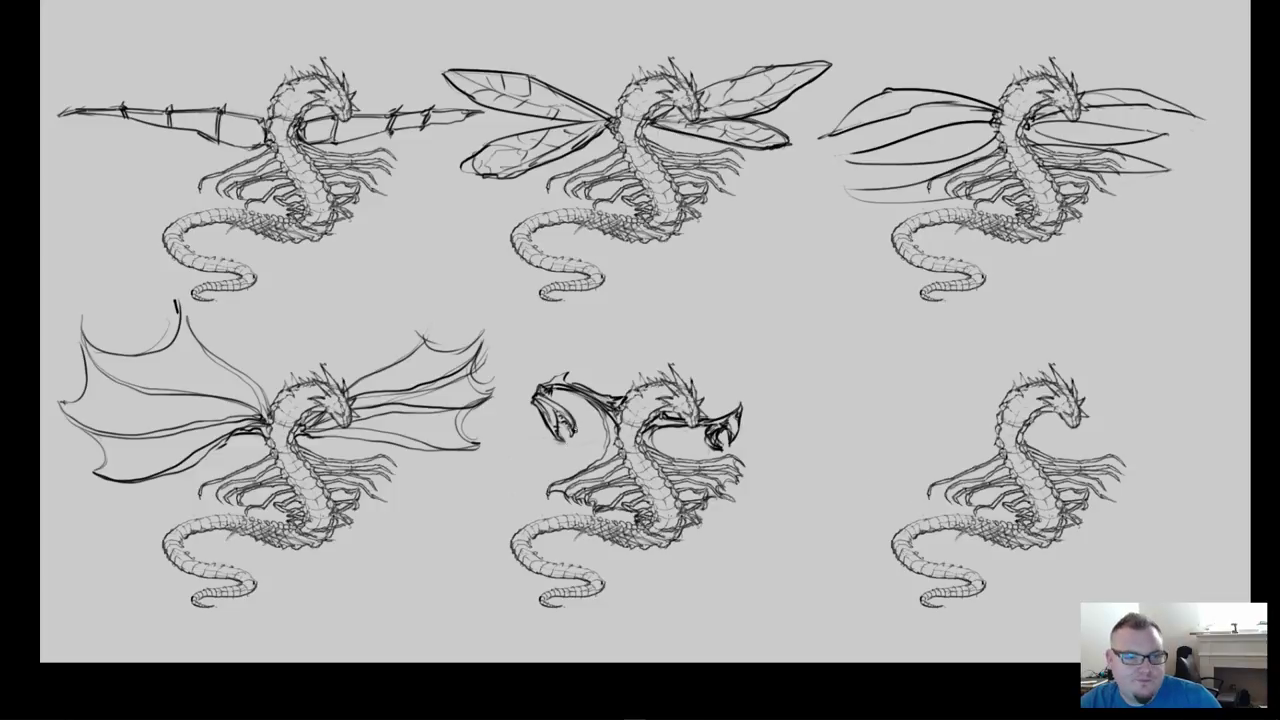
left_click_drag(555, 374, 569, 369)
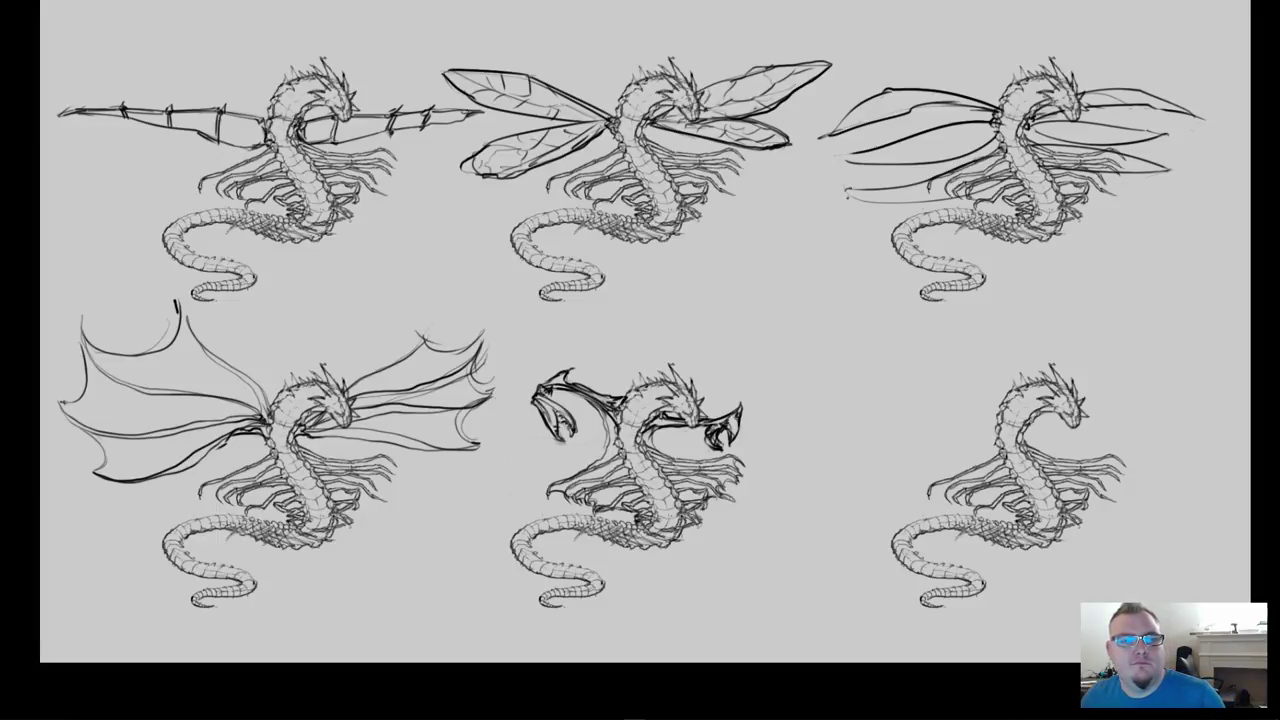
Add extra lines to the top-right dragon's lower wing, wing tips and upper-left wing
mouse_move(842, 193)
left_mouse_down()
mouse_move(908, 210)
mouse_move(950, 196)
left_mouse_up()
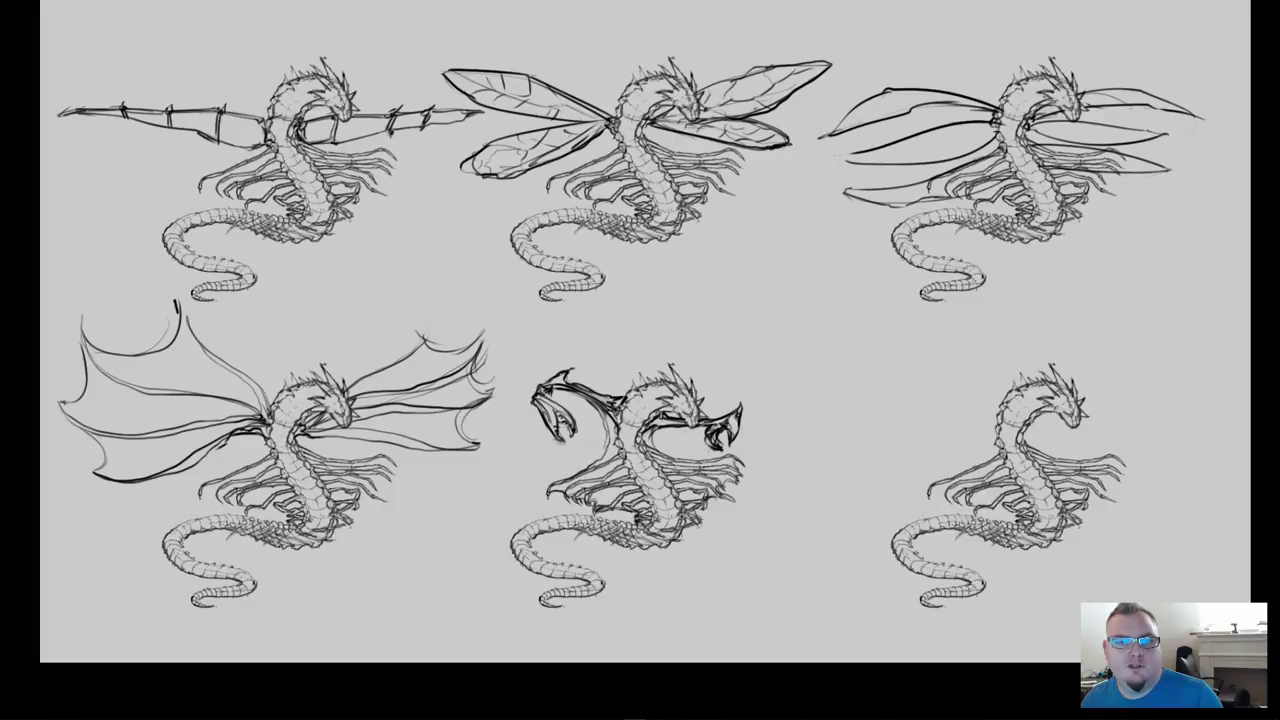
left_click_drag(854, 153, 839, 163)
left_click_drag(910, 112, 1008, 115)
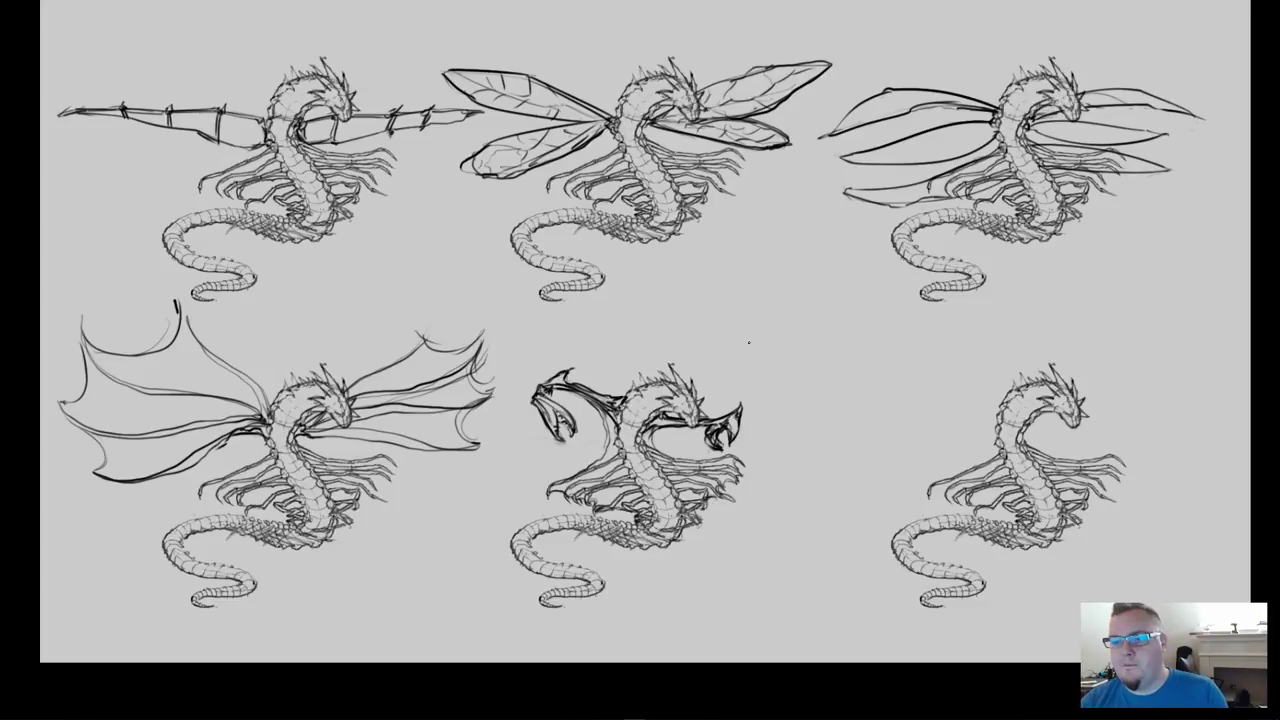
mouse_move(849, 477)
left_mouse_down()
mouse_move(849, 449)
mouse_move(852, 491)
left_mouse_up()
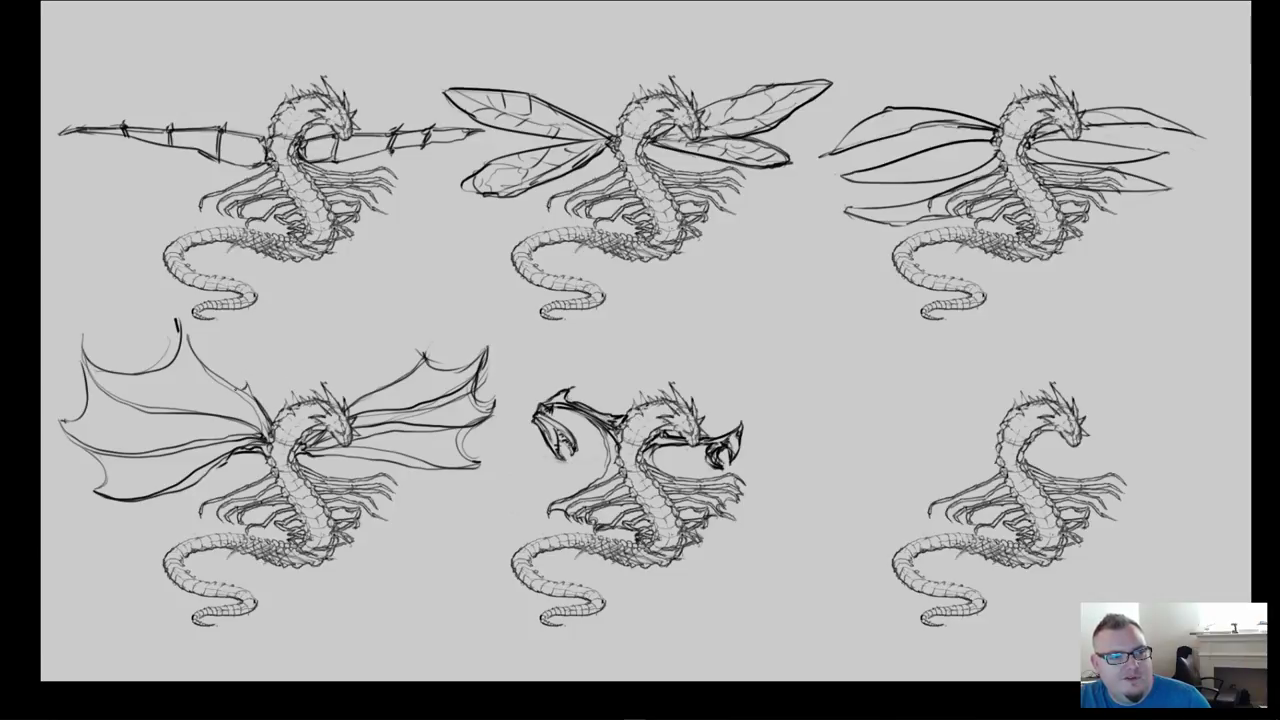
Draw a new inner line across dragon 4's bat-like wing and redraw its outer edge and tip
mouse_move(177, 322)
left_mouse_down()
mouse_move(214, 377)
mouse_move(244, 390)
left_mouse_up()
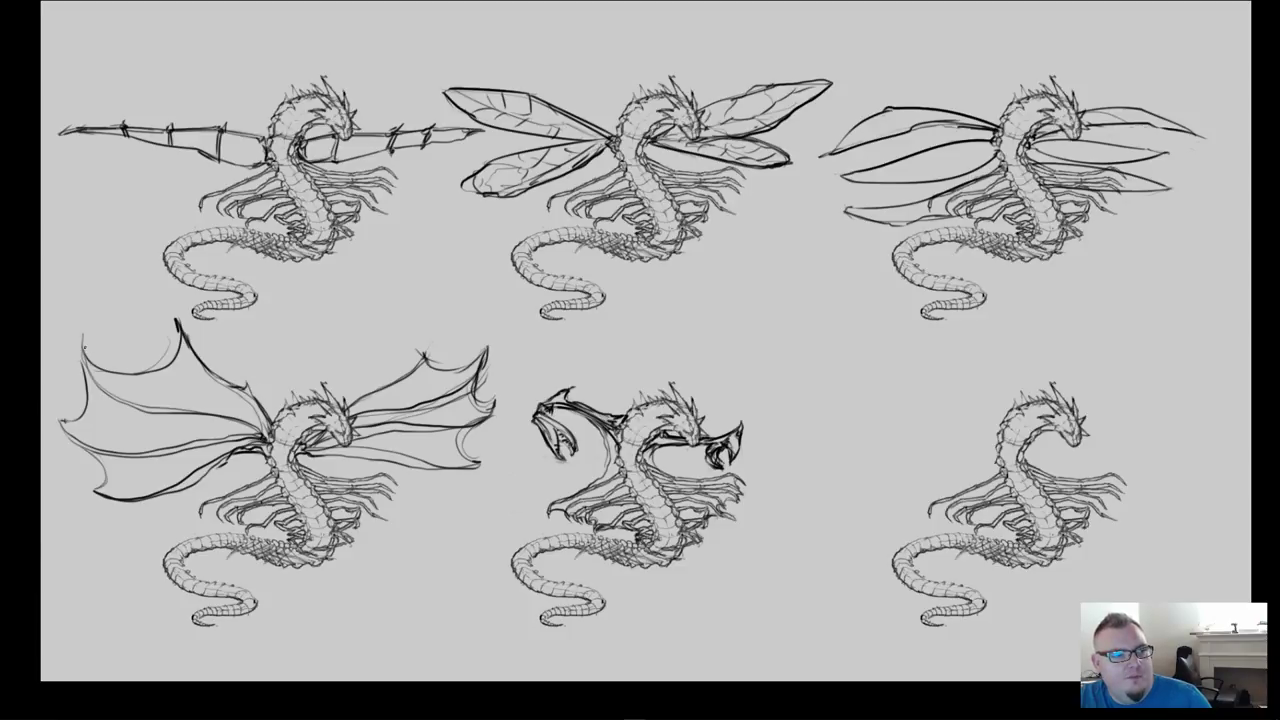
mouse_move(83, 342)
left_mouse_down()
mouse_move(77, 407)
mouse_move(58, 417)
mouse_move(100, 493)
left_mouse_up()
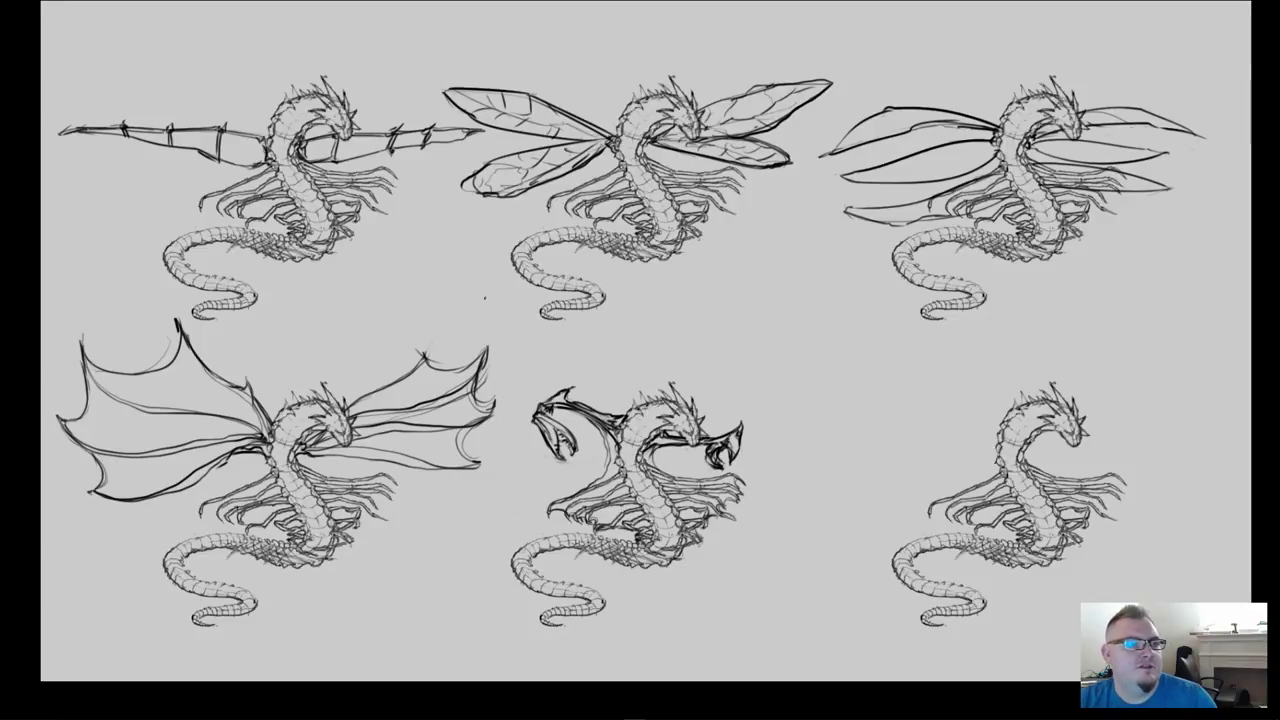
Hand-write circled numbers 1, 2, 3 over the top row and 4, 5, 6 over the bottom row of dragons
mouse_move(229, 66)
left_mouse_down()
mouse_move(229, 86)
mouse_move(230, 60)
left_mouse_up()
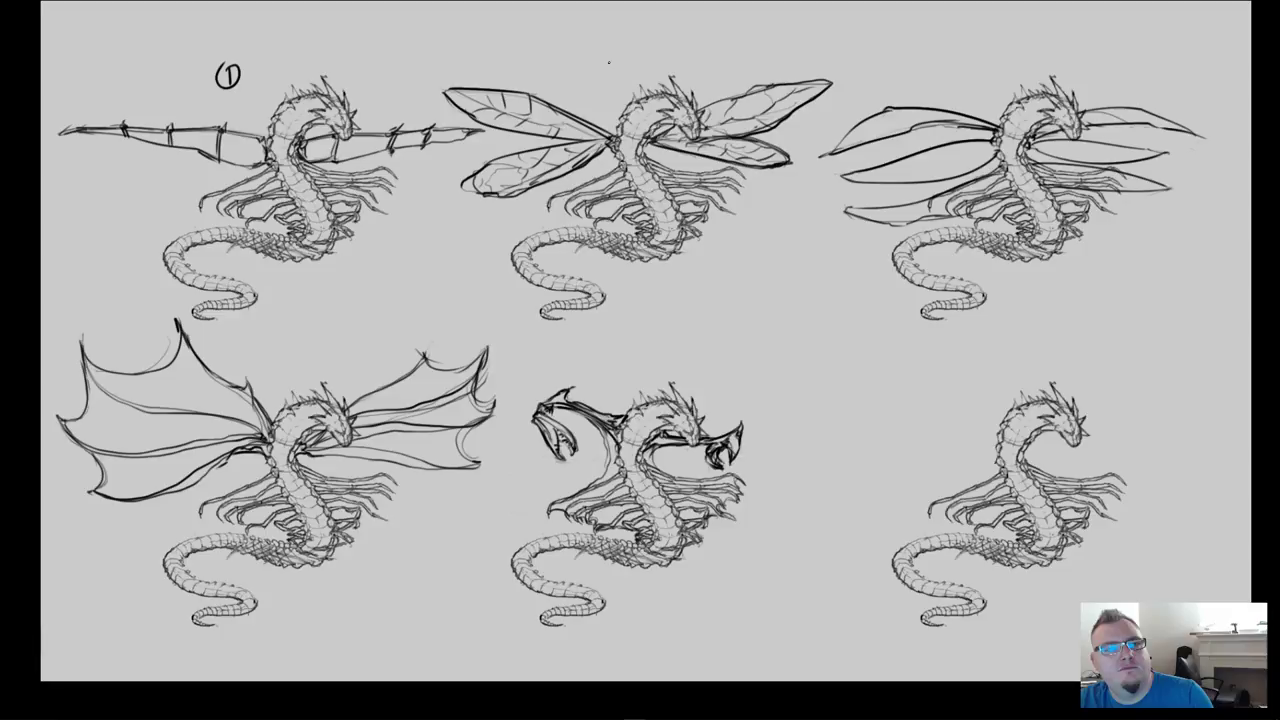
mouse_move(603, 61)
left_mouse_down()
mouse_move(617, 76)
mouse_move(614, 54)
mouse_move(603, 71)
mouse_move(619, 70)
left_mouse_up()
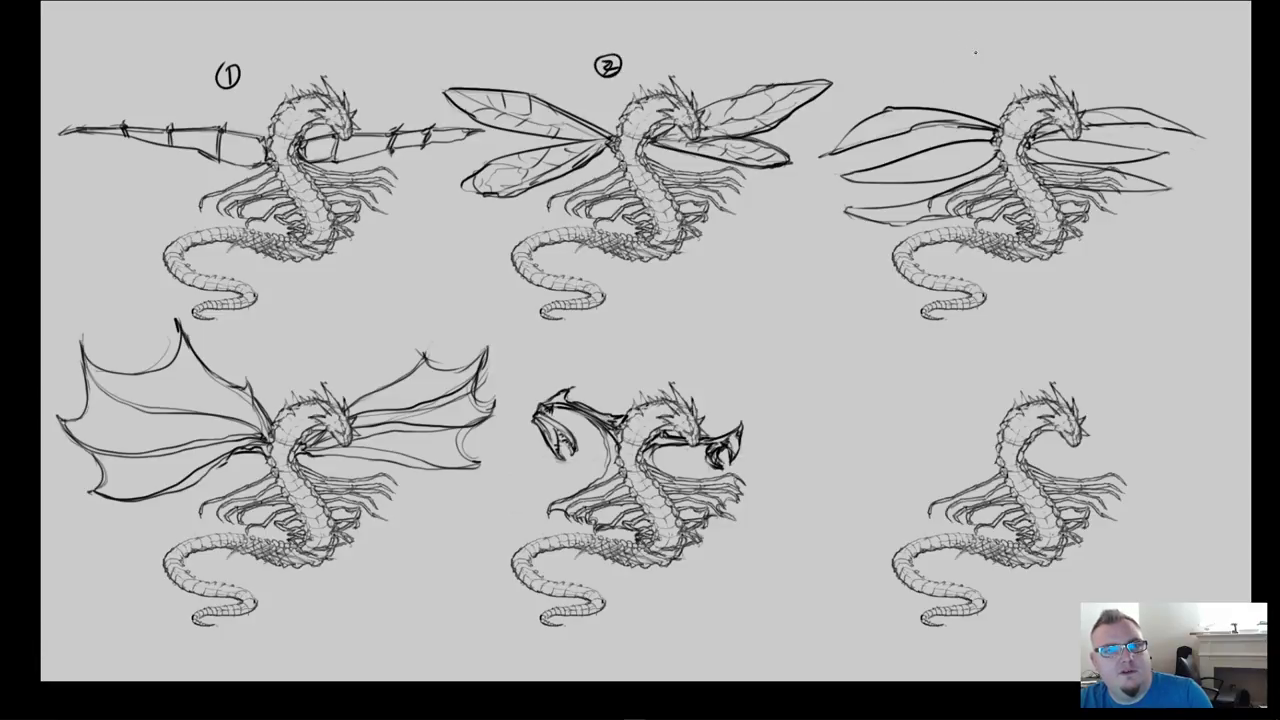
left_click_drag(974, 50, 976, 68)
mouse_move(980, 44)
left_mouse_down()
mouse_move(966, 64)
mouse_move(972, 46)
left_mouse_up()
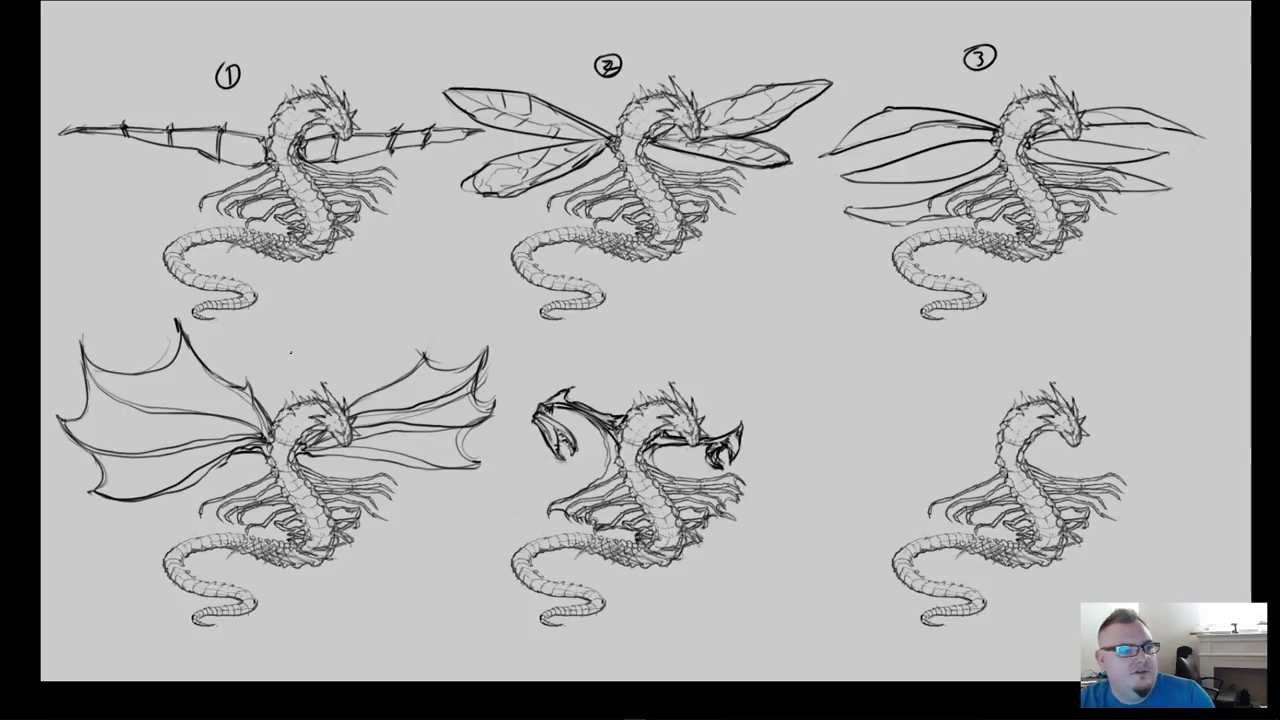
left_click_drag(290, 344, 301, 364)
left_click_drag(296, 338, 294, 340)
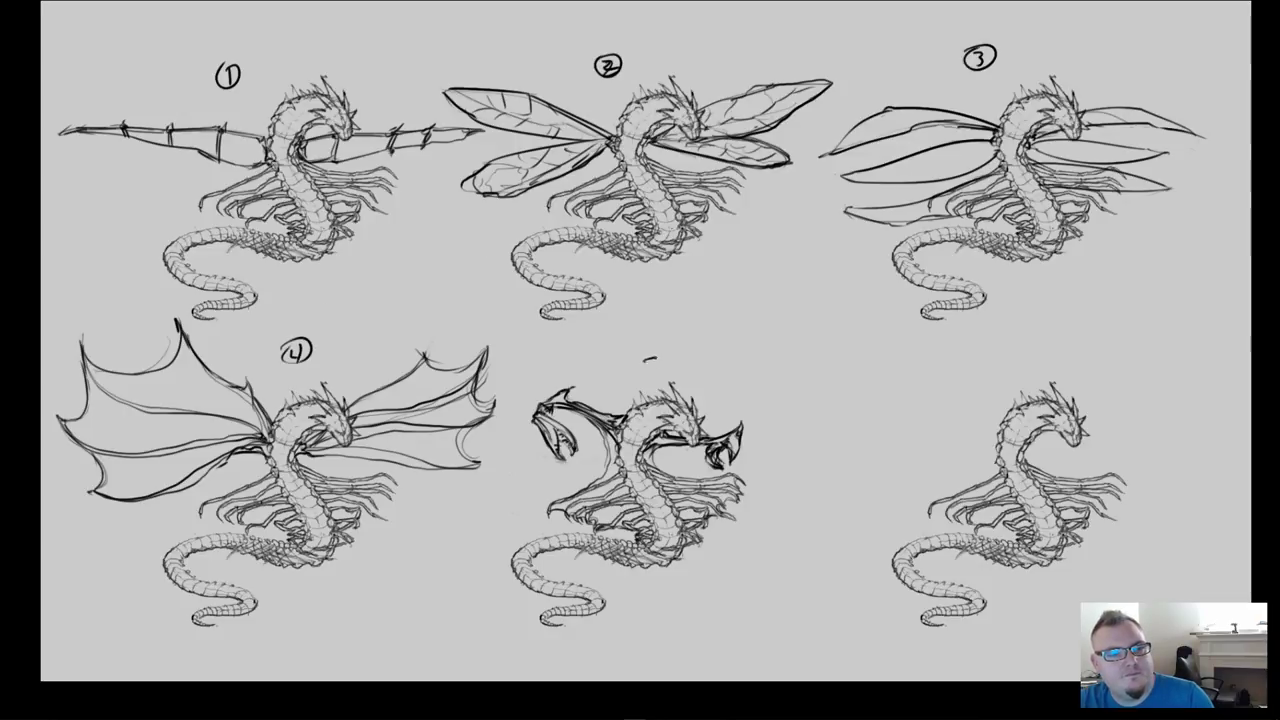
left_click_drag(648, 358, 646, 369)
left_click_drag(662, 352, 646, 352)
mouse_move(1018, 354)
left_mouse_down()
mouse_move(1014, 368)
mouse_move(1008, 356)
left_mouse_up()
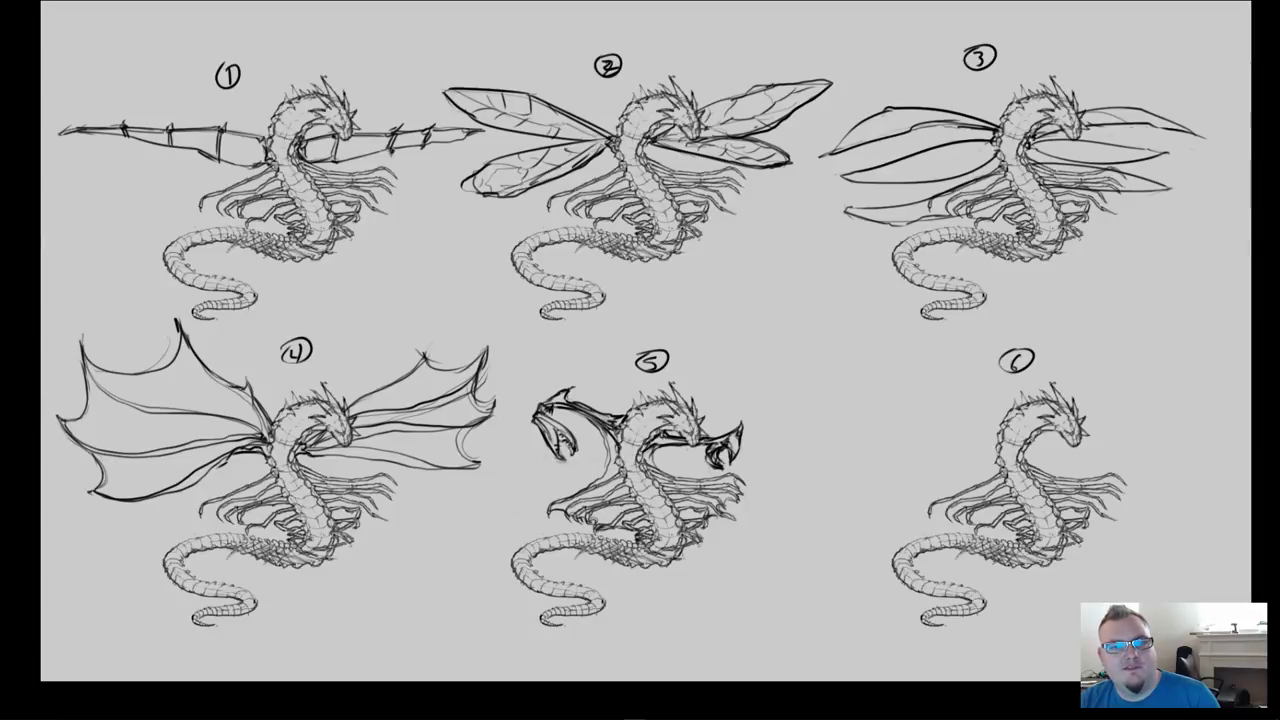
Add vein strokes to dragon 3's upper wings, then draw a curved trial line left of its tail
mouse_move(986, 144)
left_mouse_down()
mouse_move(871, 170)
mouse_move(905, 162)
mouse_move(935, 185)
mouse_move(929, 152)
mouse_move(967, 157)
left_mouse_up()
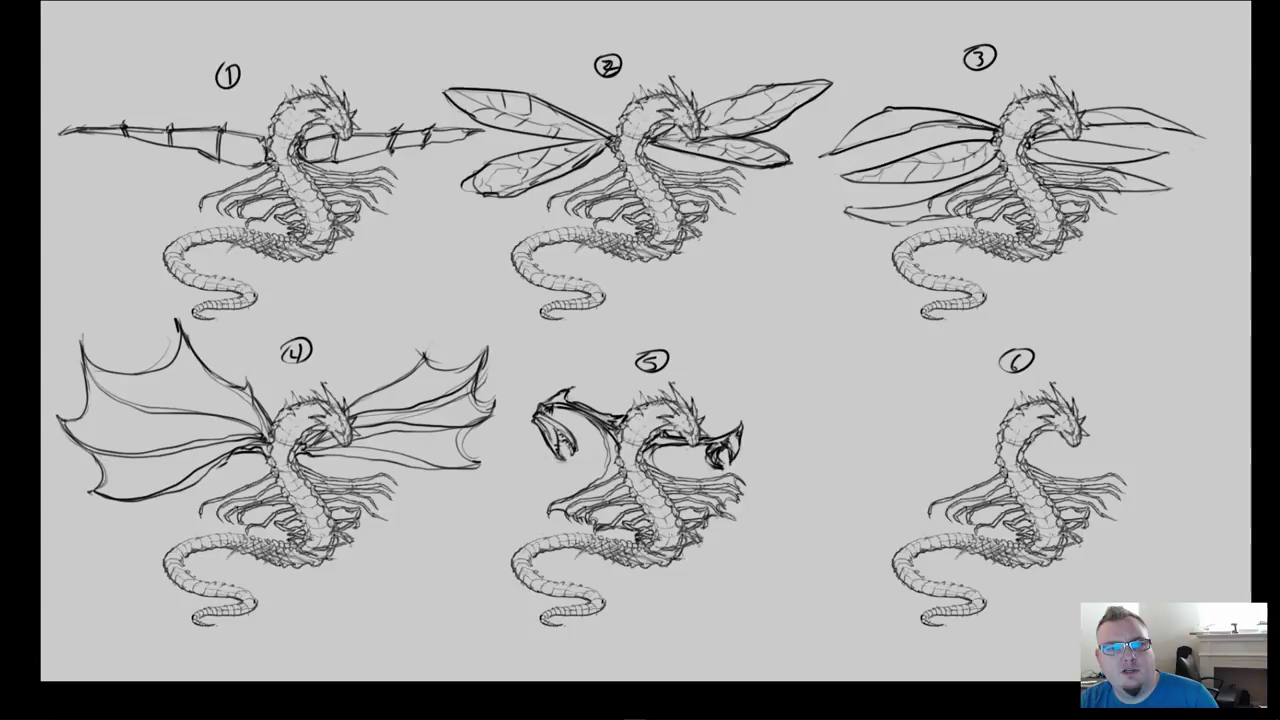
mouse_move(933, 118)
left_mouse_down()
mouse_move(842, 148)
mouse_move(855, 149)
left_mouse_up()
left_click_drag(925, 117, 917, 129)
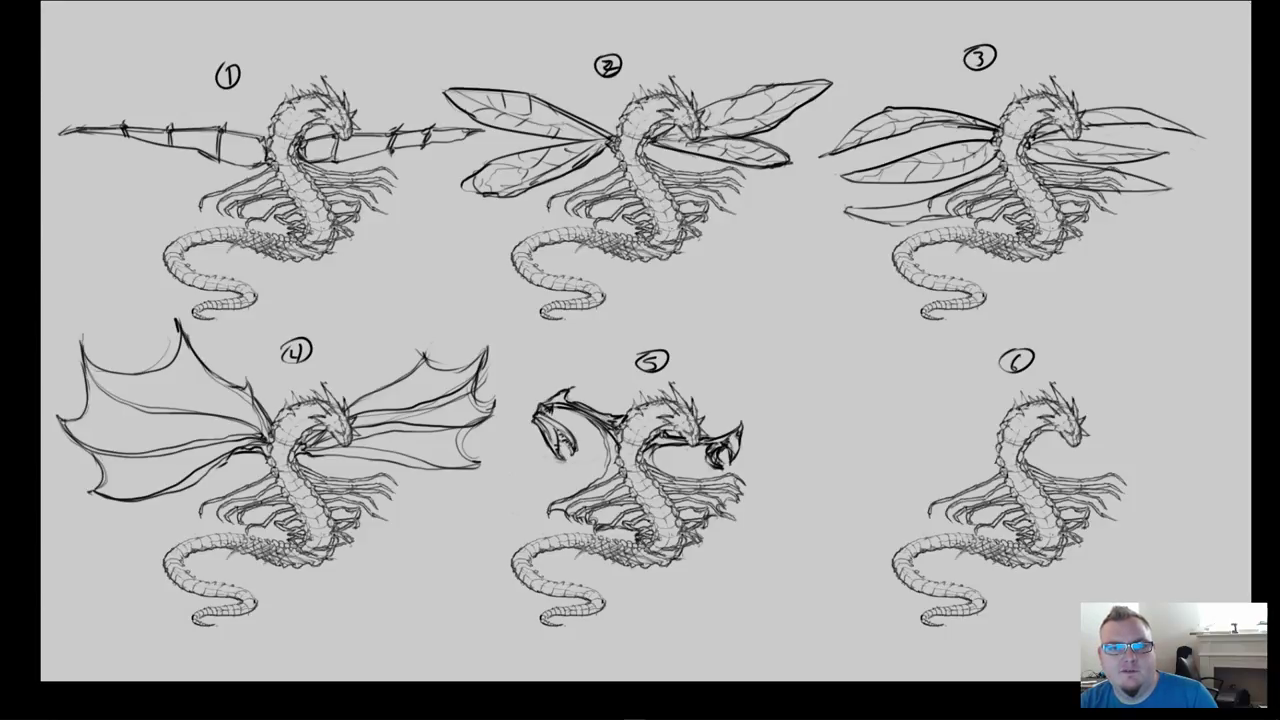
left_click_drag(1121, 115, 1162, 126)
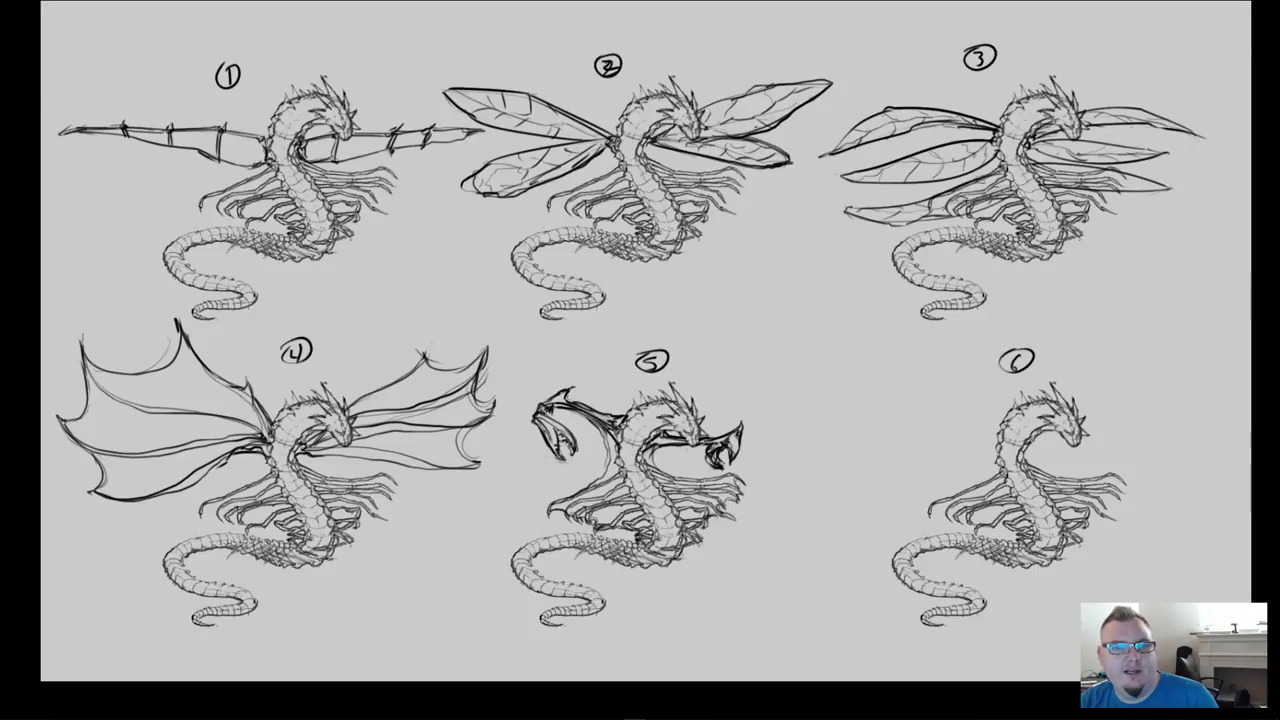
left_click_drag(800, 255, 884, 309)
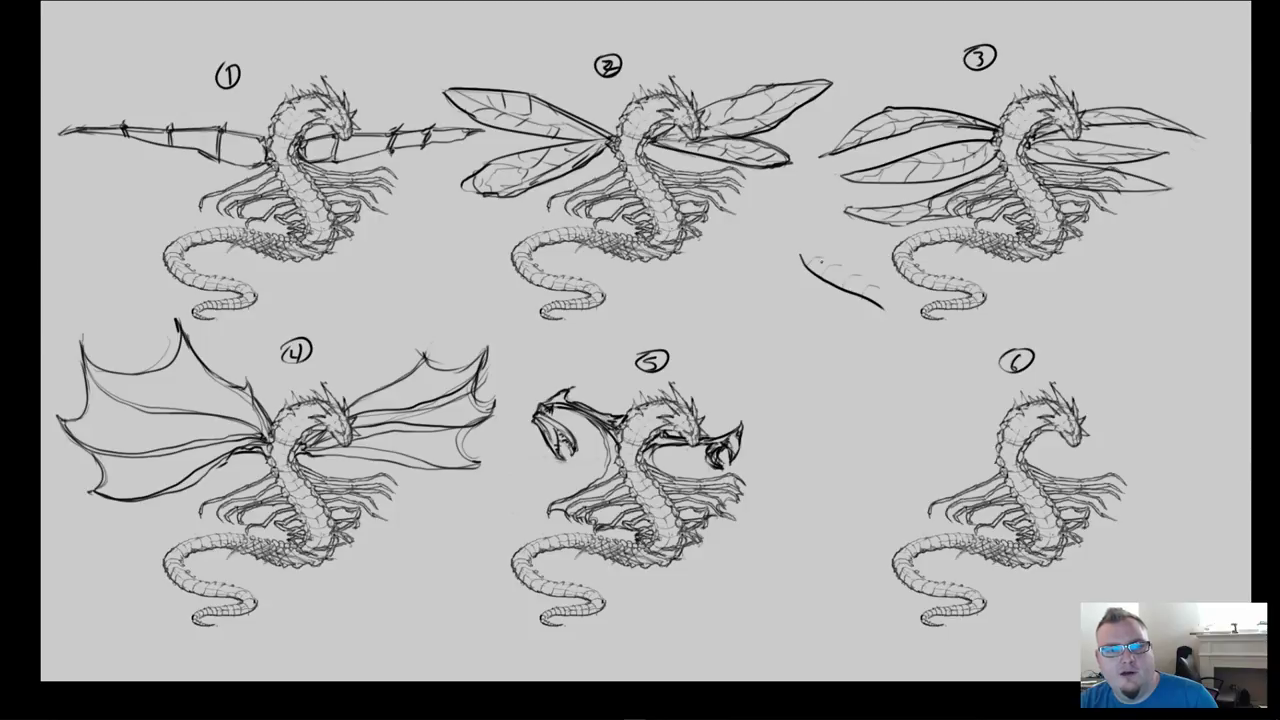
Add scalloped marks to the trial line, then lasso-select it, delete it and deselect
left_click_drag(846, 274, 875, 295)
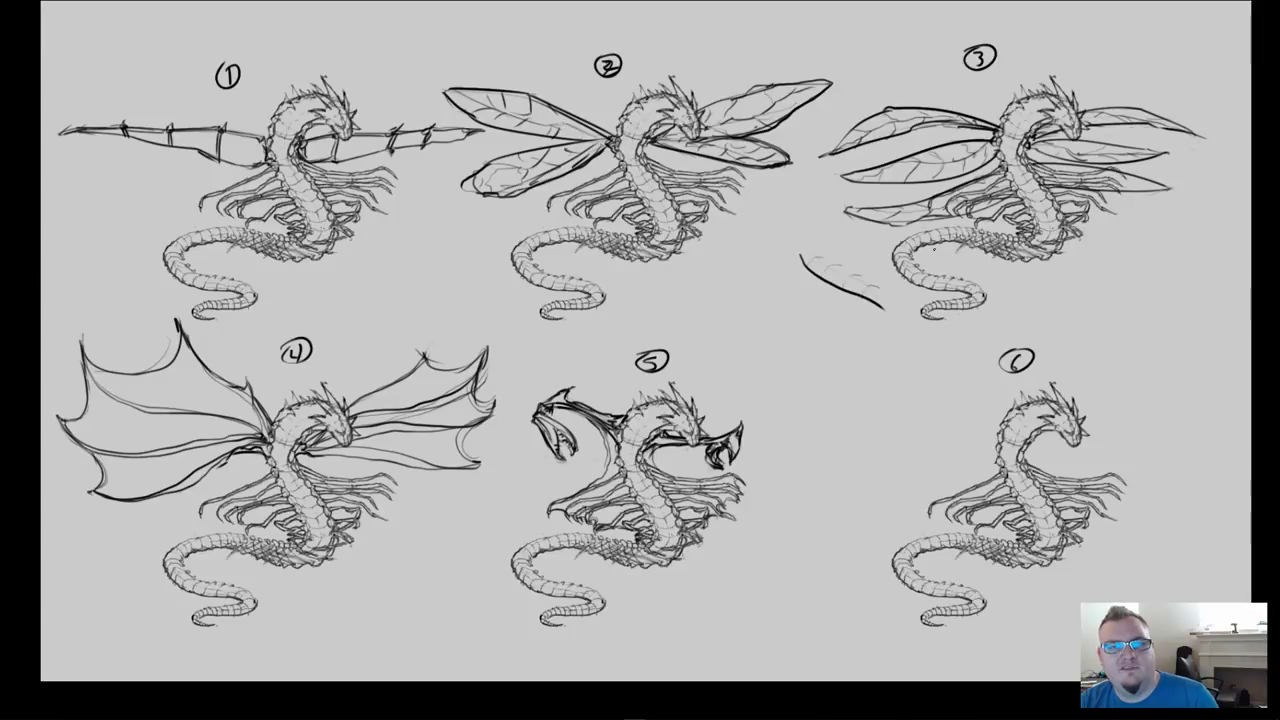
left_click_drag(841, 263, 884, 292)
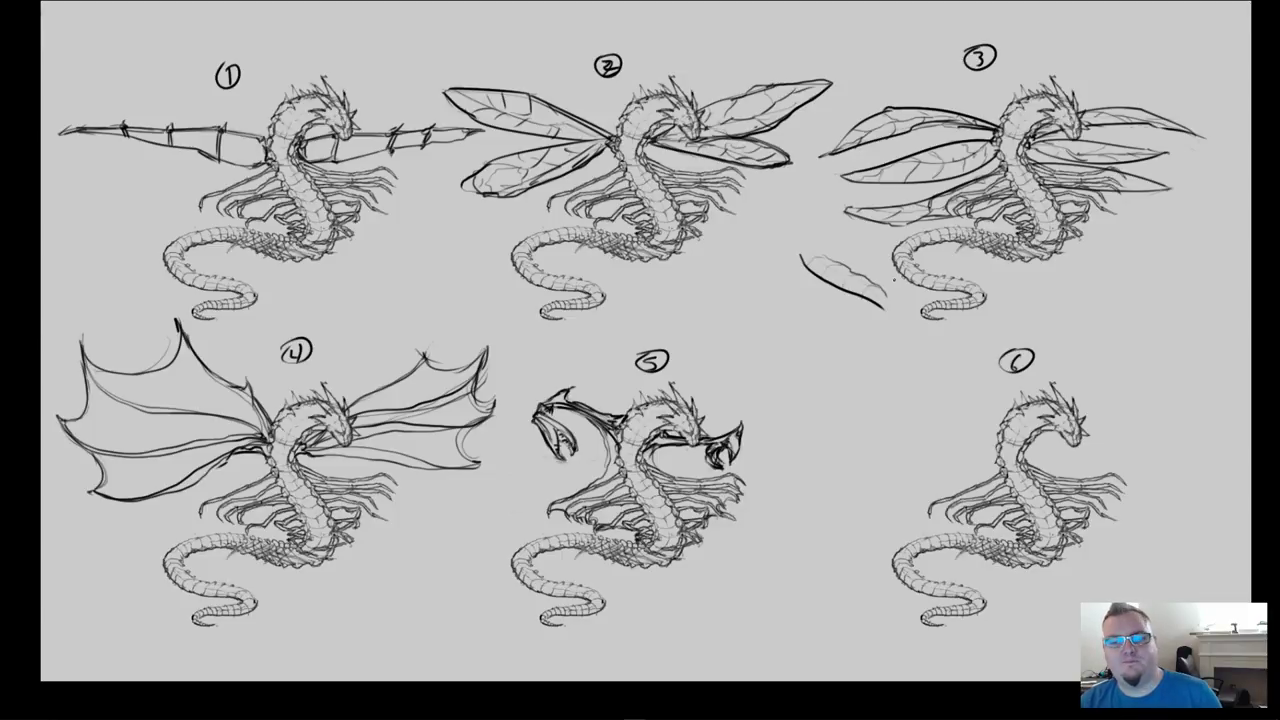
mouse_move(793, 250)
left_mouse_down()
mouse_move(893, 291)
mouse_move(844, 331)
mouse_move(767, 260)
left_mouse_up()
key("Delete")
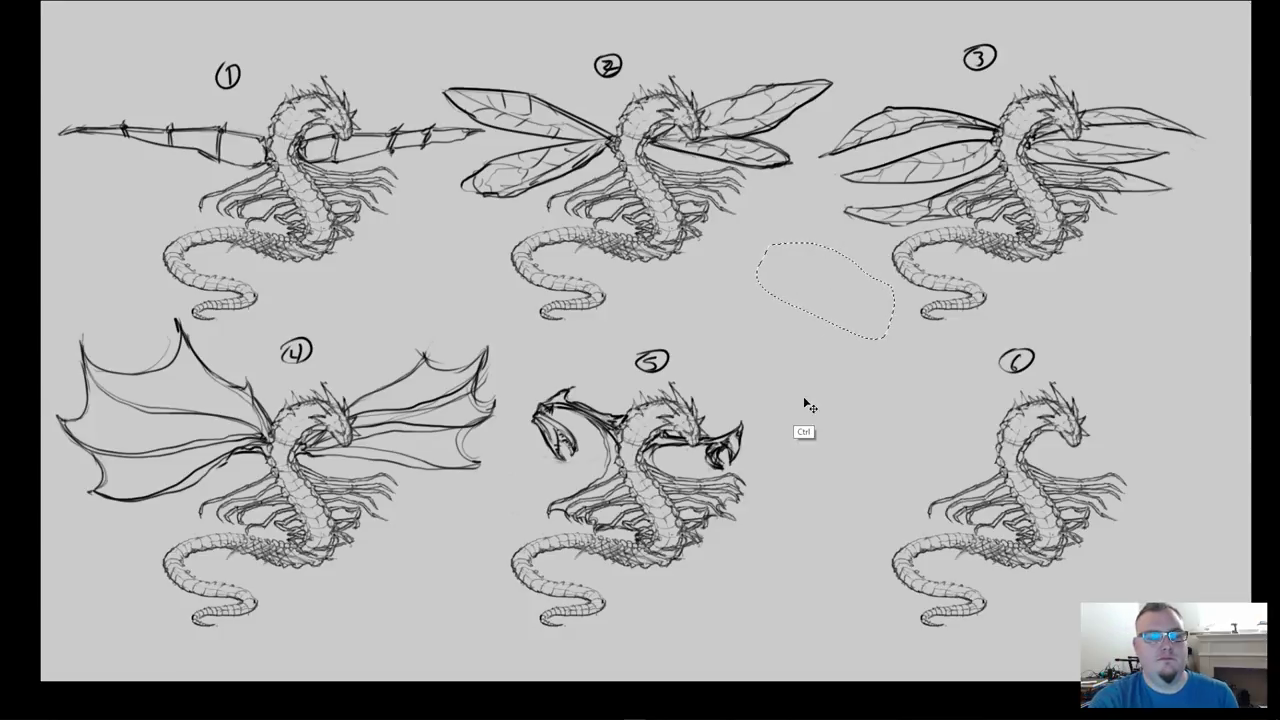
left_click(805, 400)
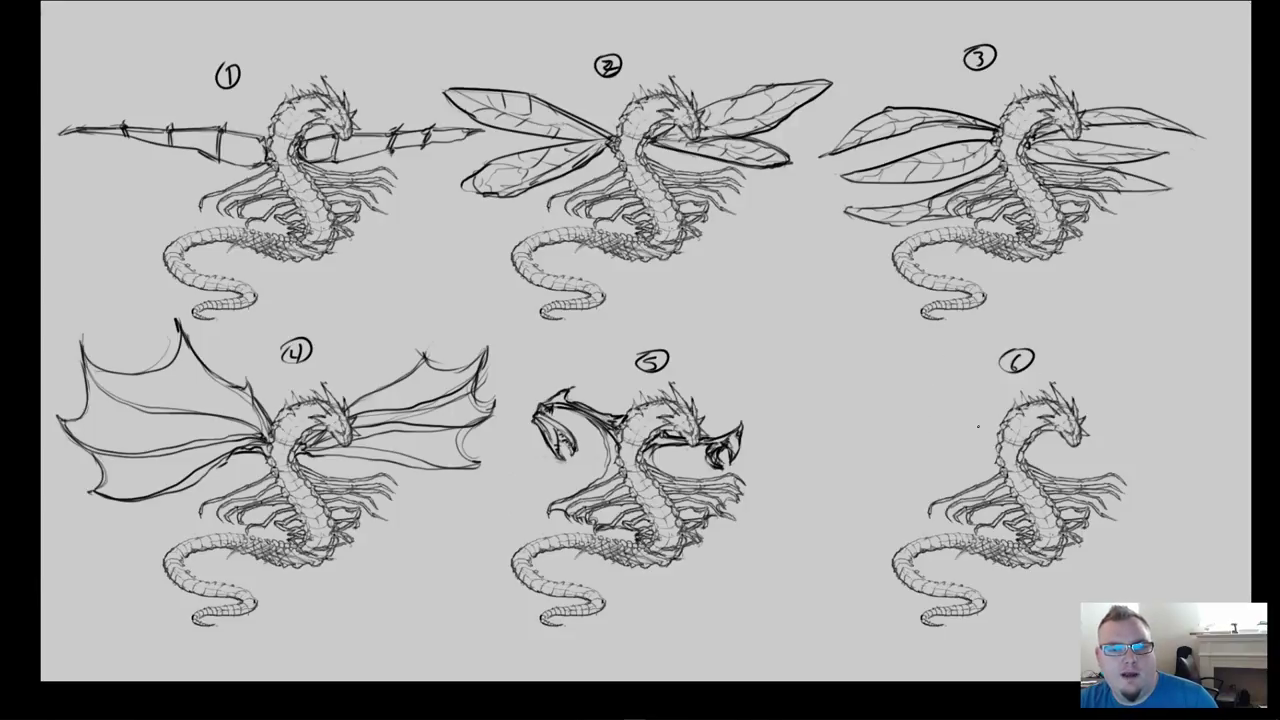
Exit full-screen mode, hide Page 4 and show the Page 3 reference sketches
key("f")
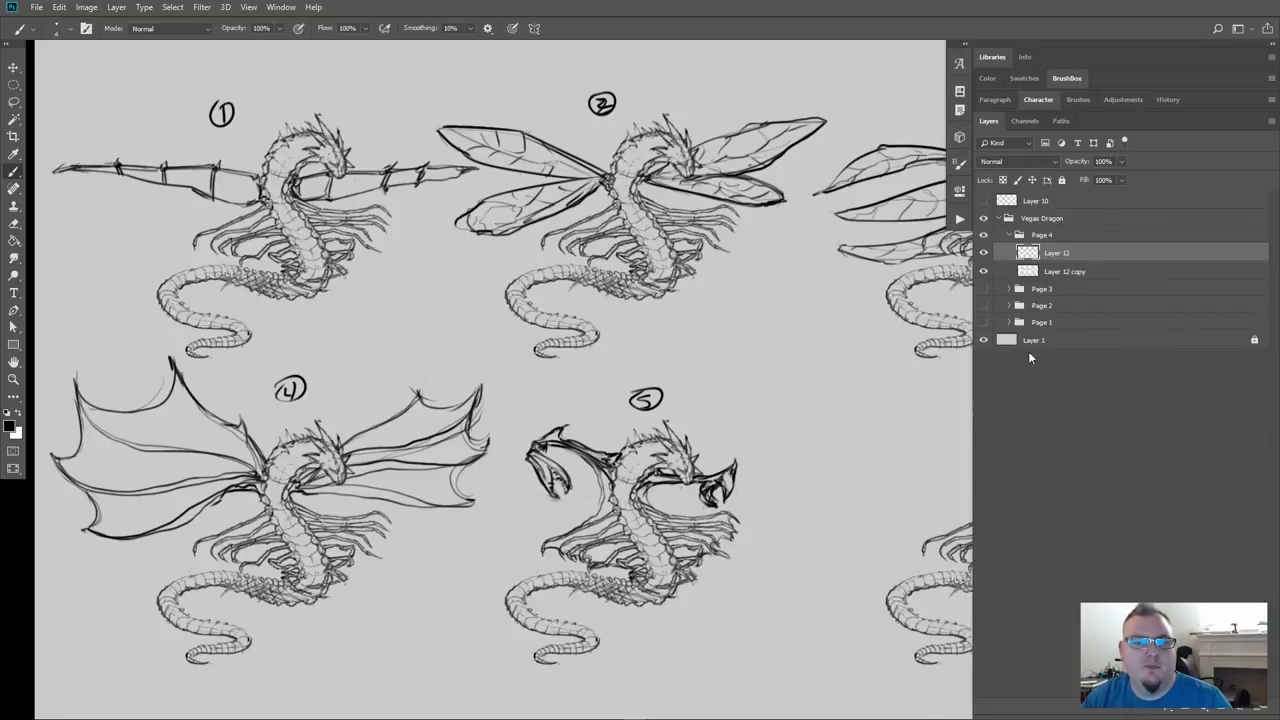
left_click(983, 234)
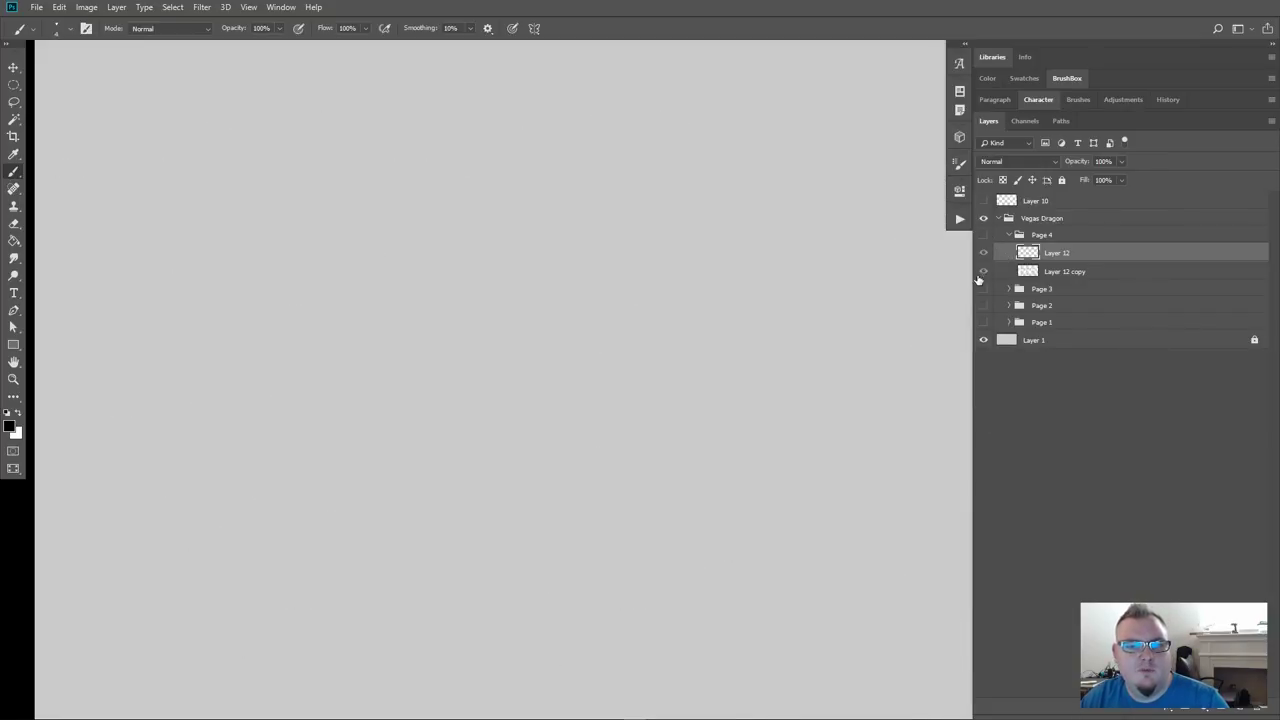
left_click(983, 288)
left_click_drag(717, 443, 773, 476)
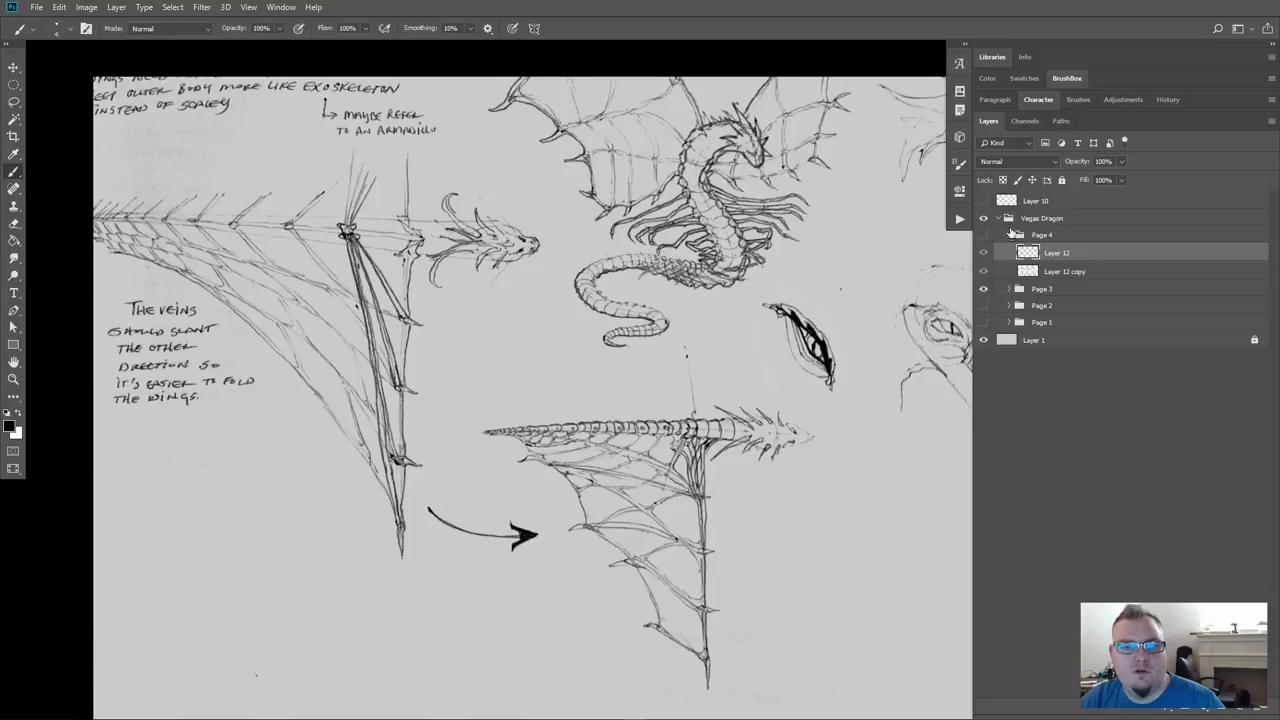
Hide Page 3, show and expand the Page 4 group, and bring dragon 6 into view
left_click(1009, 234)
left_click(987, 251)
left_click(984, 235)
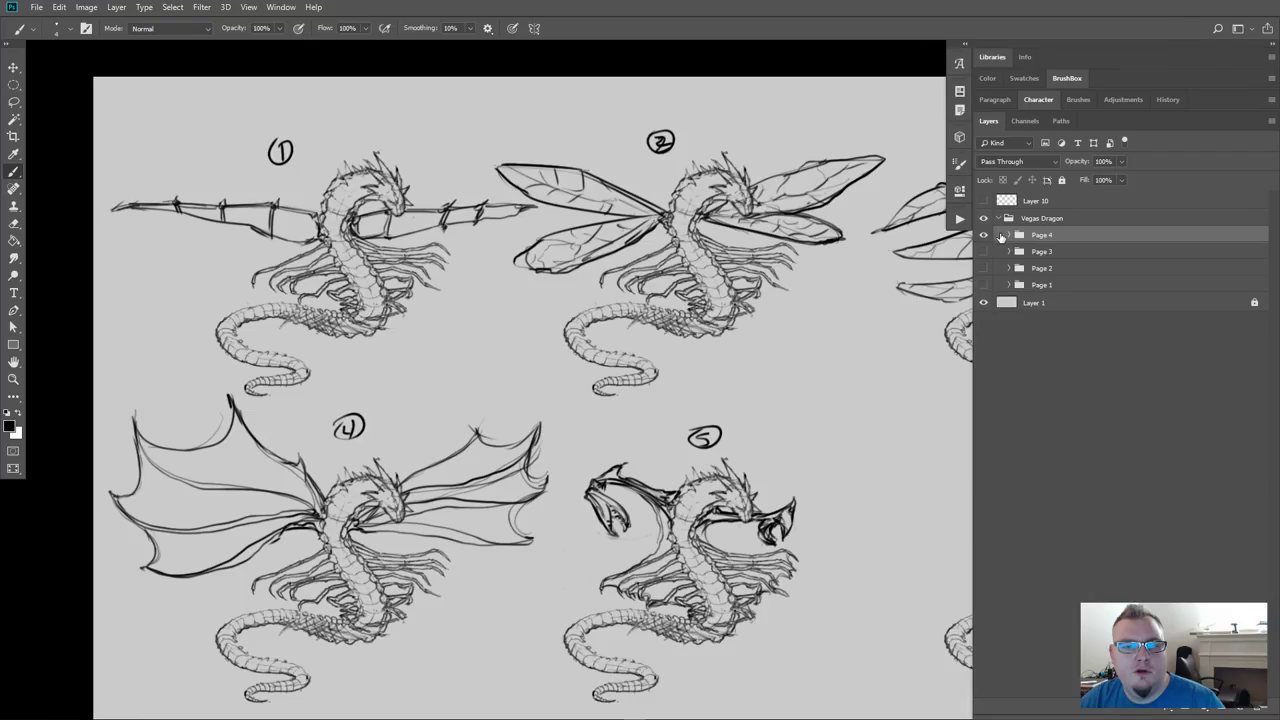
left_click(1009, 234)
left_click_drag(896, 268, 553, 180)
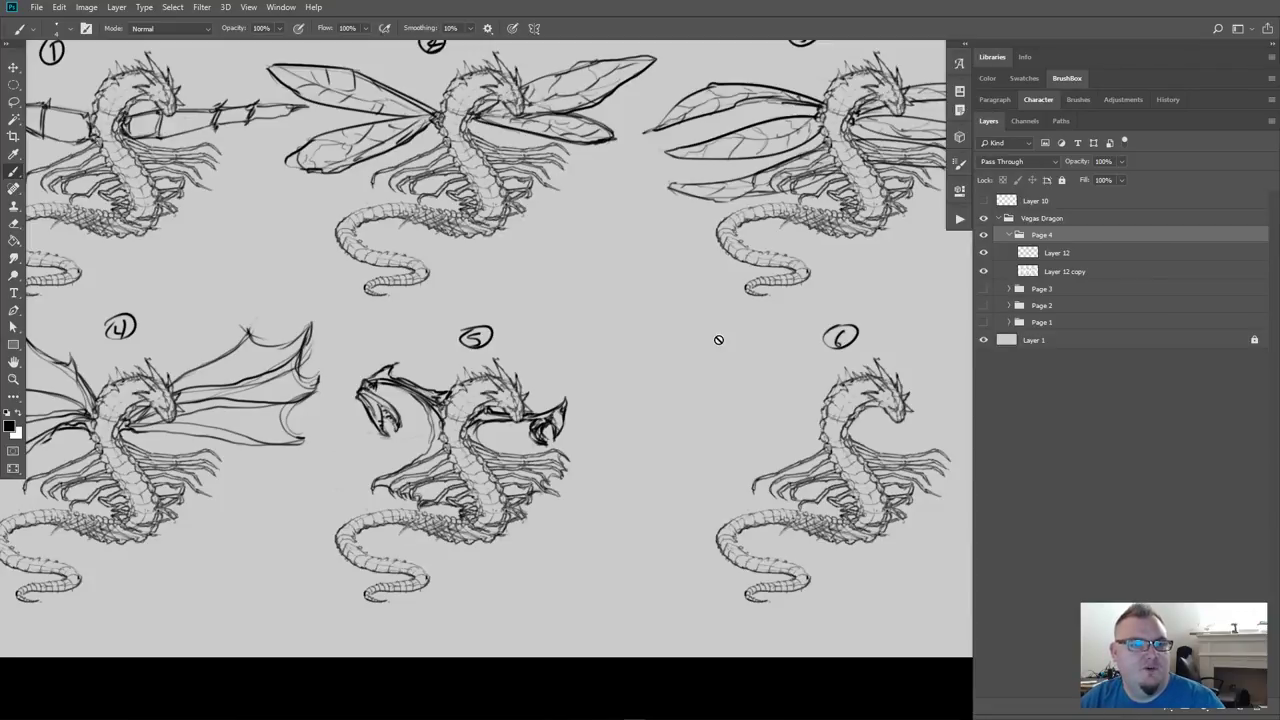
Select Layer 12 as the drawing layer and pan to frame dragons 5 and 6
left_click(1035, 255)
left_click_drag(649, 457, 494, 480)
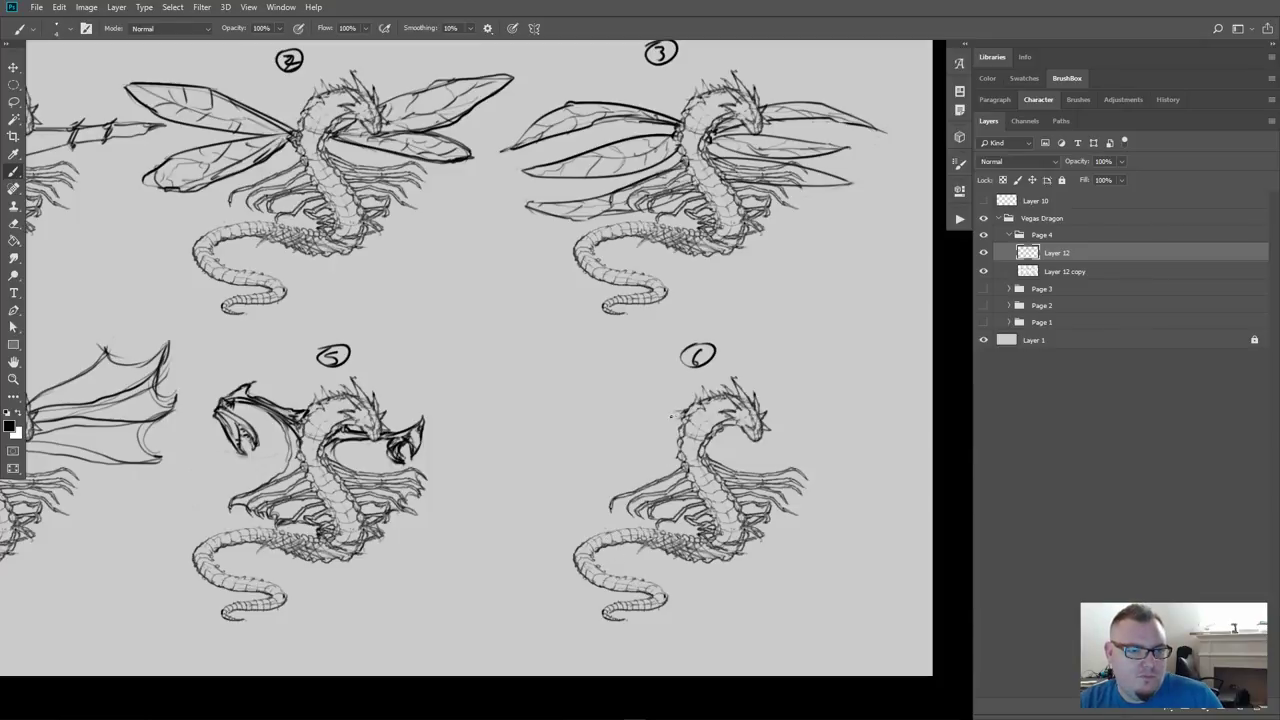
Draw a long jointed wing arm reaching left from dragon 6's head to a tip
mouse_move(678, 411)
left_mouse_down()
mouse_move(564, 394)
mouse_move(618, 409)
left_mouse_up()
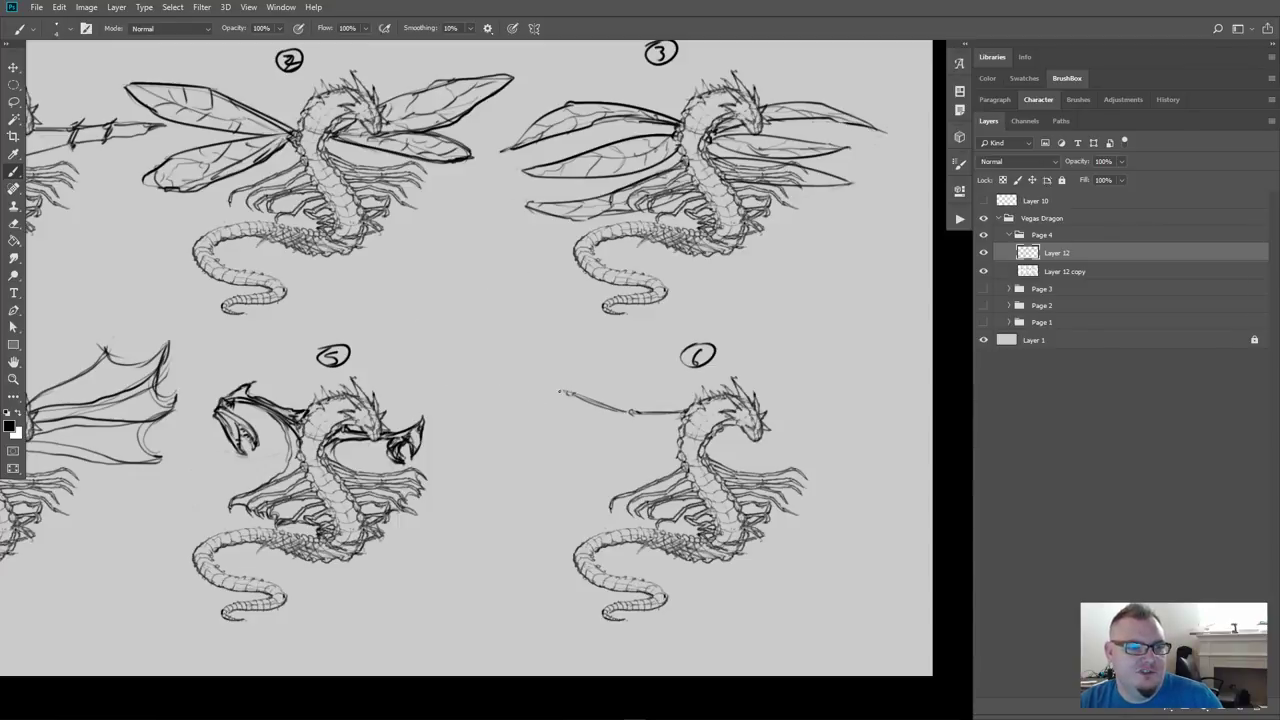
left_click_drag(568, 392, 517, 413)
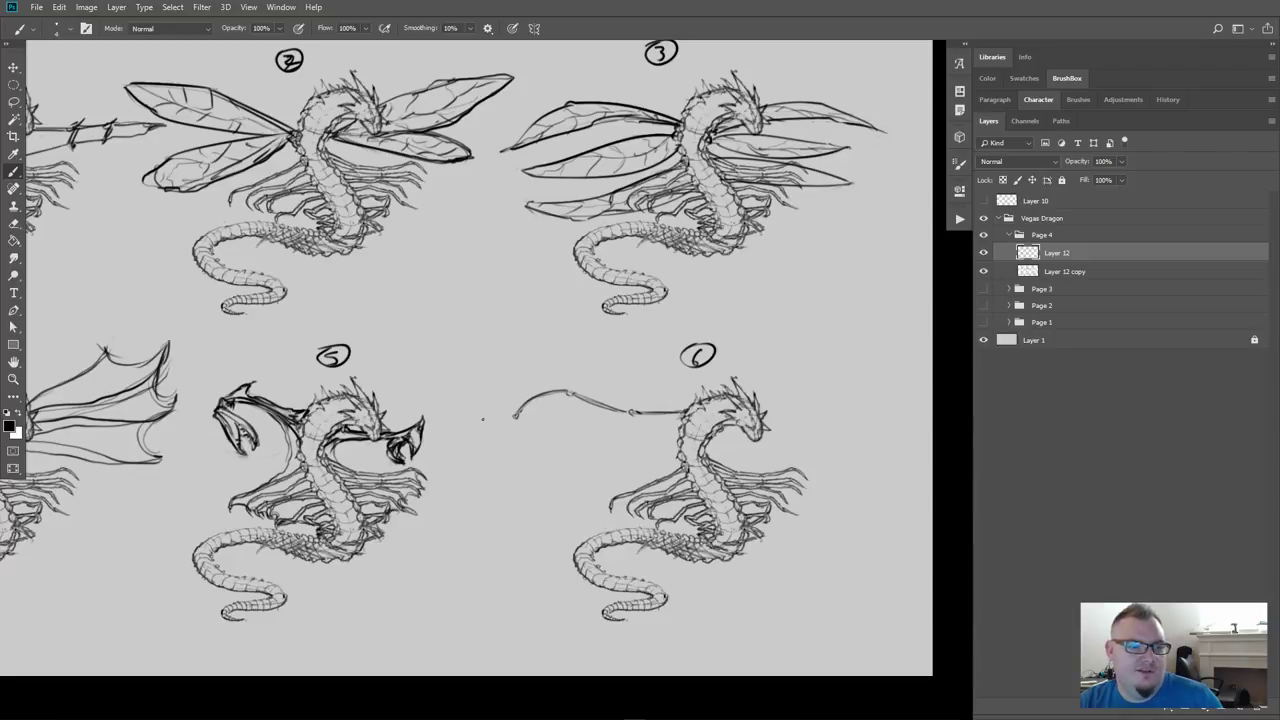
mouse_move(514, 419)
left_mouse_down()
mouse_move(480, 447)
mouse_move(492, 446)
mouse_move(468, 439)
mouse_move(501, 411)
left_mouse_up()
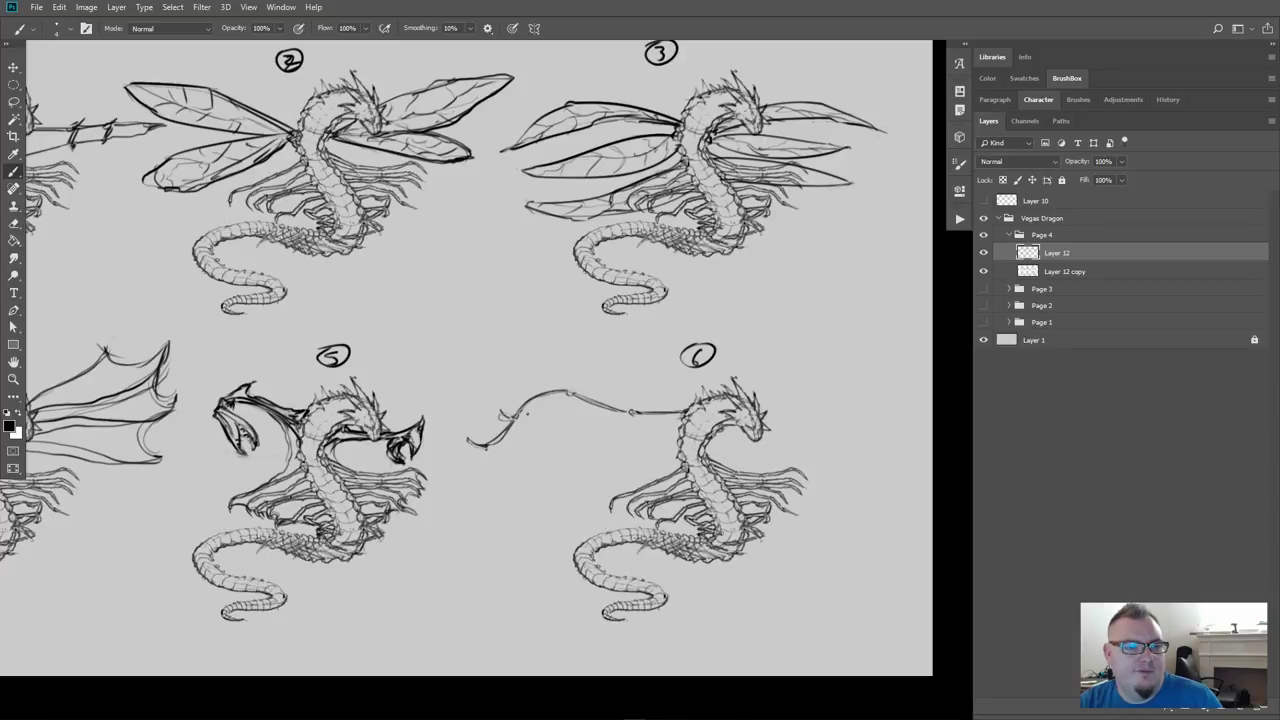
left_click_drag(575, 396, 566, 383)
left_click_drag(633, 411, 624, 402)
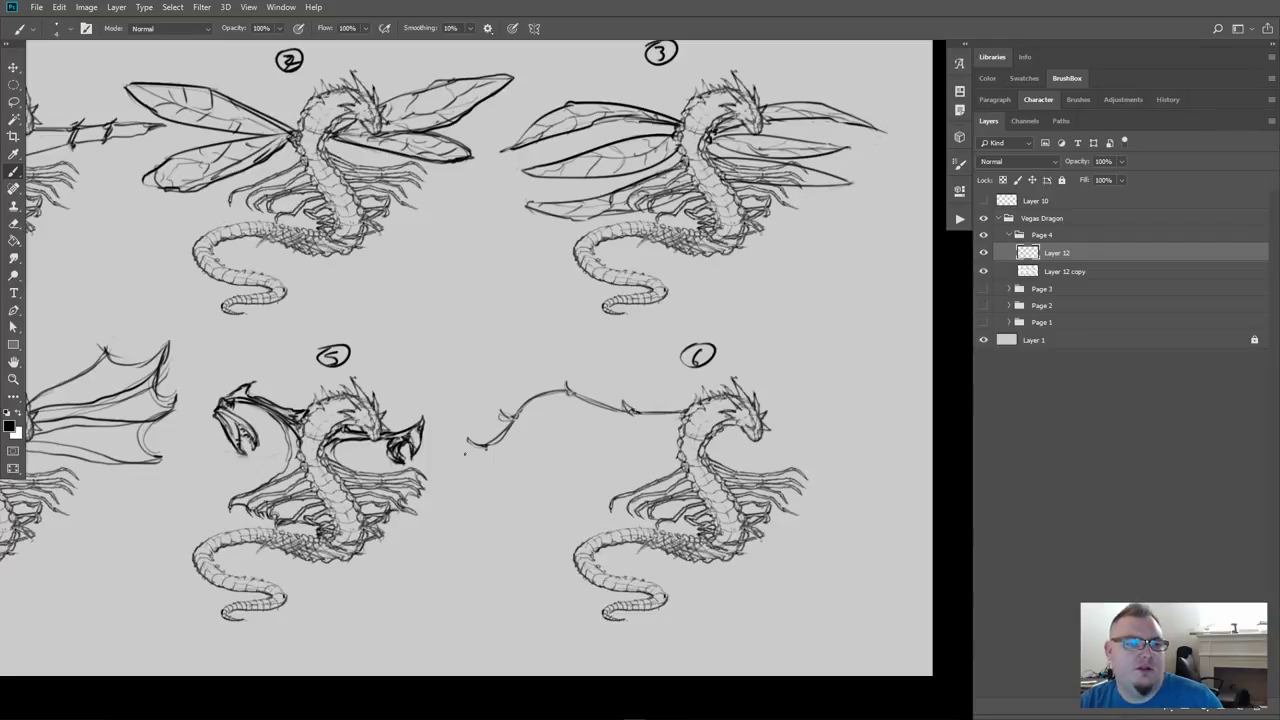
left_click_drag(518, 414, 505, 424)
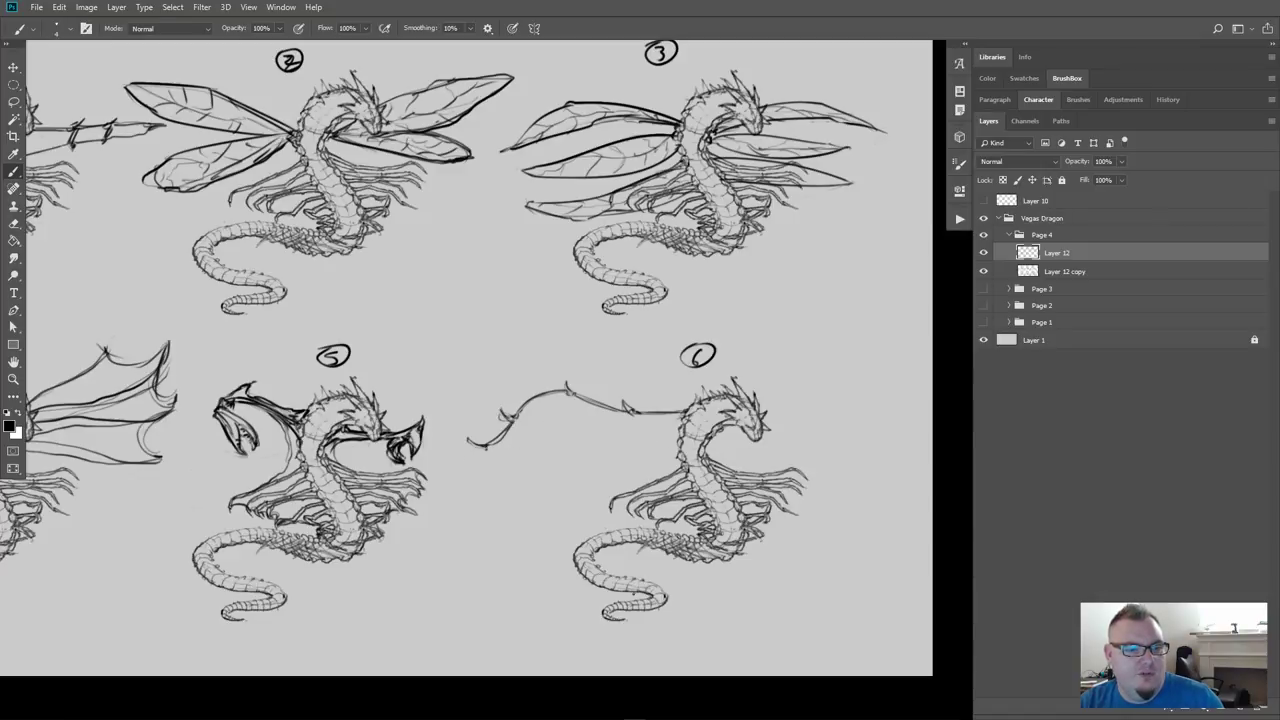
Sketch strokes beside dragon 6's tail and a curved lower wing edge under its neck
mouse_move(632, 590)
left_mouse_down()
mouse_move(584, 584)
mouse_move(564, 543)
mouse_move(634, 521)
left_mouse_up()
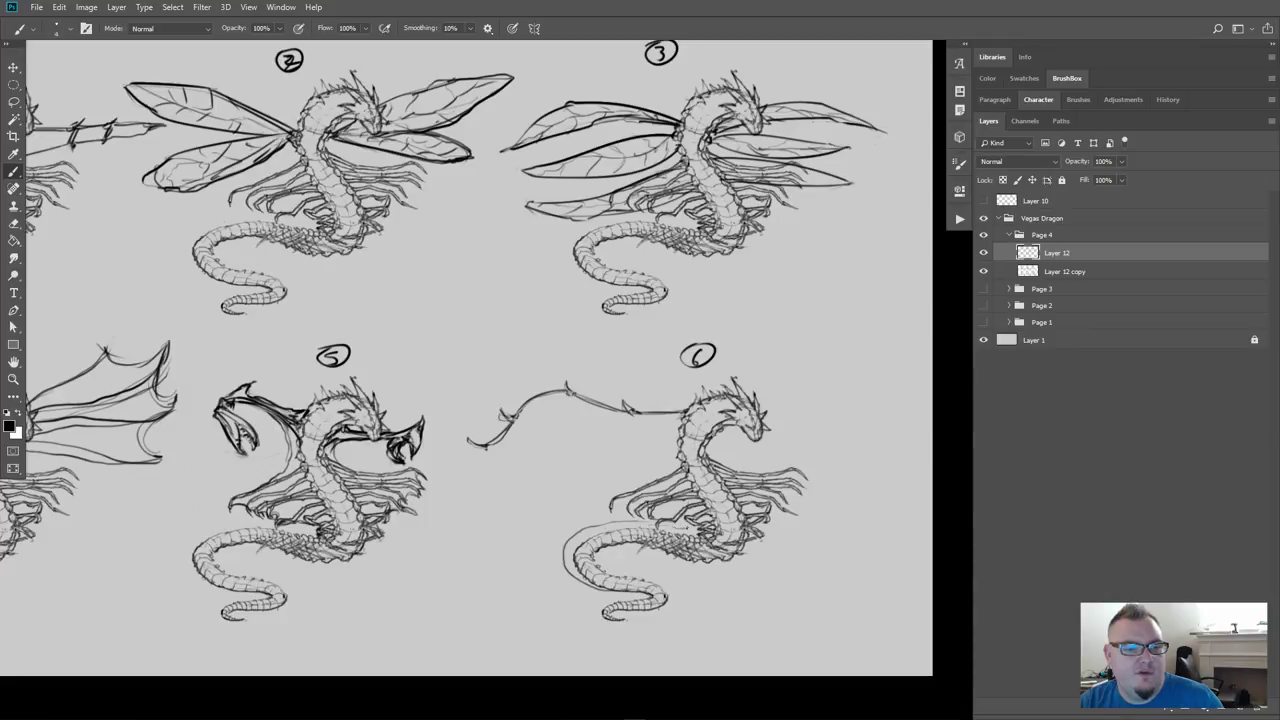
left_click_drag(646, 524, 668, 526)
left_click_drag(668, 526, 688, 528)
mouse_move(644, 486)
left_mouse_down()
mouse_move(485, 449)
mouse_move(570, 445)
mouse_move(657, 499)
mouse_move(590, 527)
mouse_move(602, 528)
mouse_move(591, 517)
mouse_move(560, 543)
mouse_move(565, 531)
mouse_move(575, 527)
mouse_move(568, 578)
left_mouse_up()
Erase stray marks on dragon 6's body and sketch the left wing's lower edge
key("e")
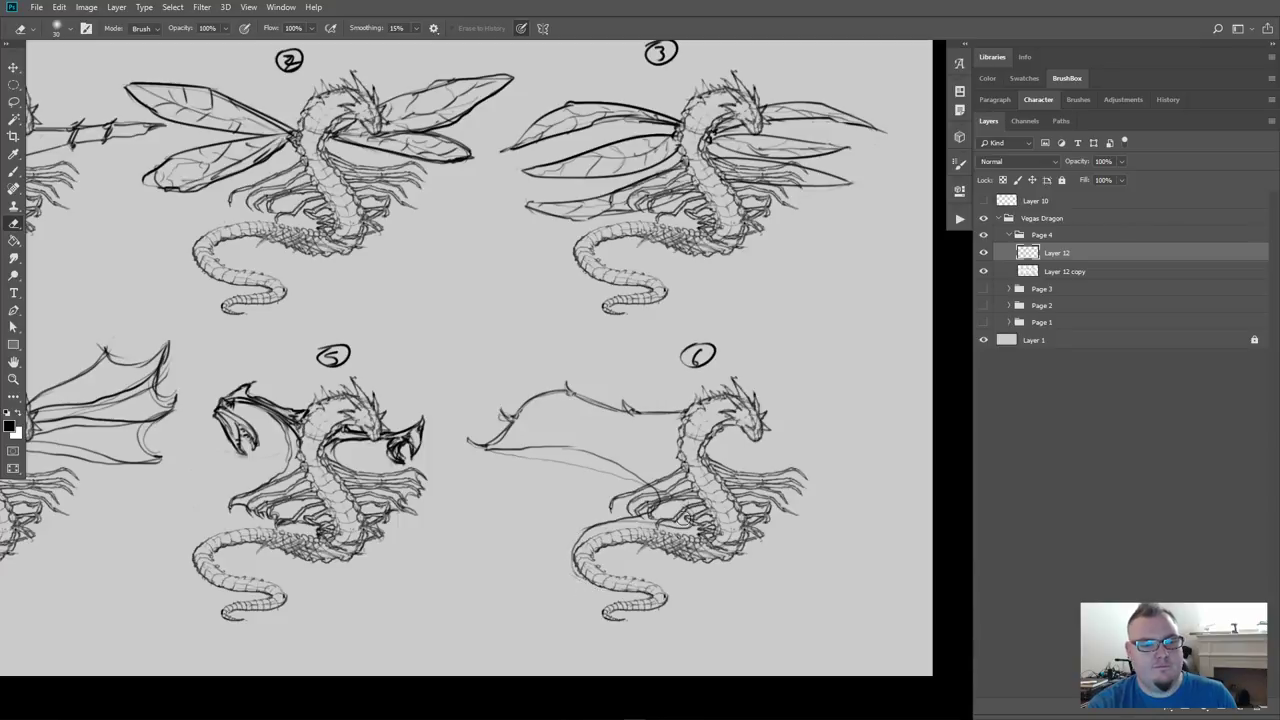
mouse_move(668, 492)
left_mouse_down()
mouse_move(688, 530)
mouse_move(622, 516)
mouse_move(600, 474)
mouse_move(651, 491)
mouse_move(562, 468)
mouse_move(563, 443)
mouse_move(537, 443)
left_mouse_up()
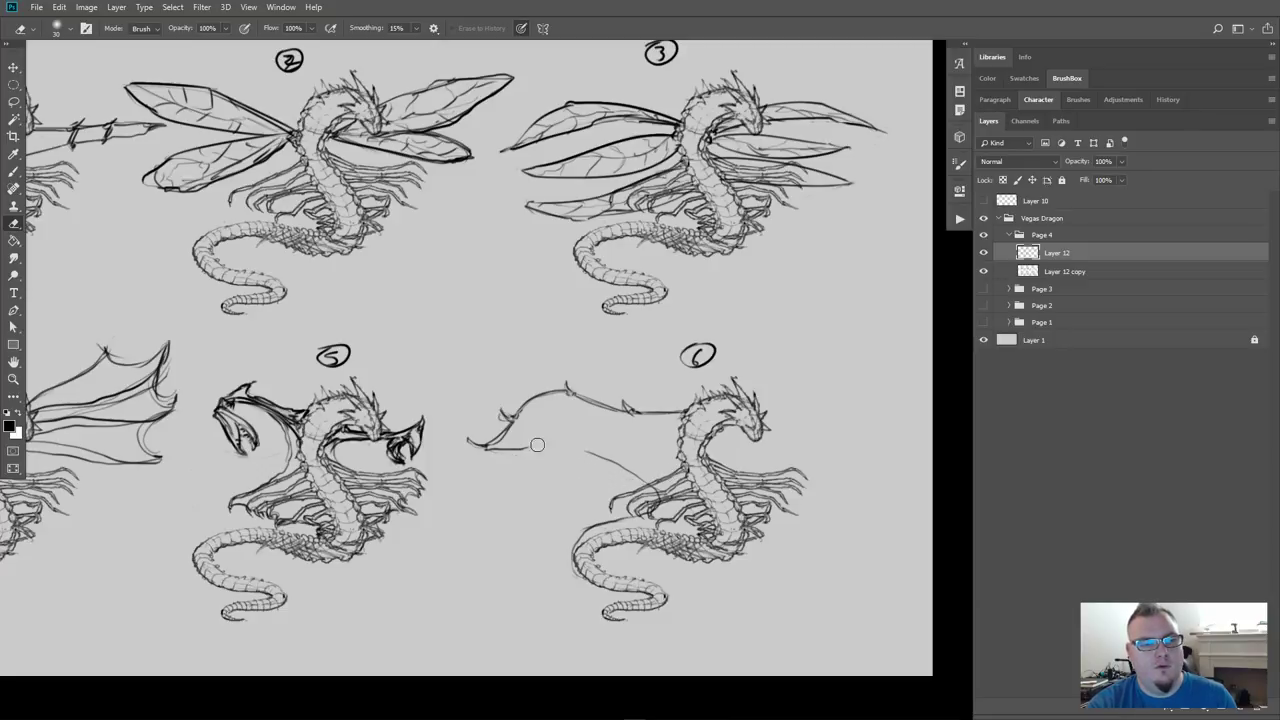
key("b")
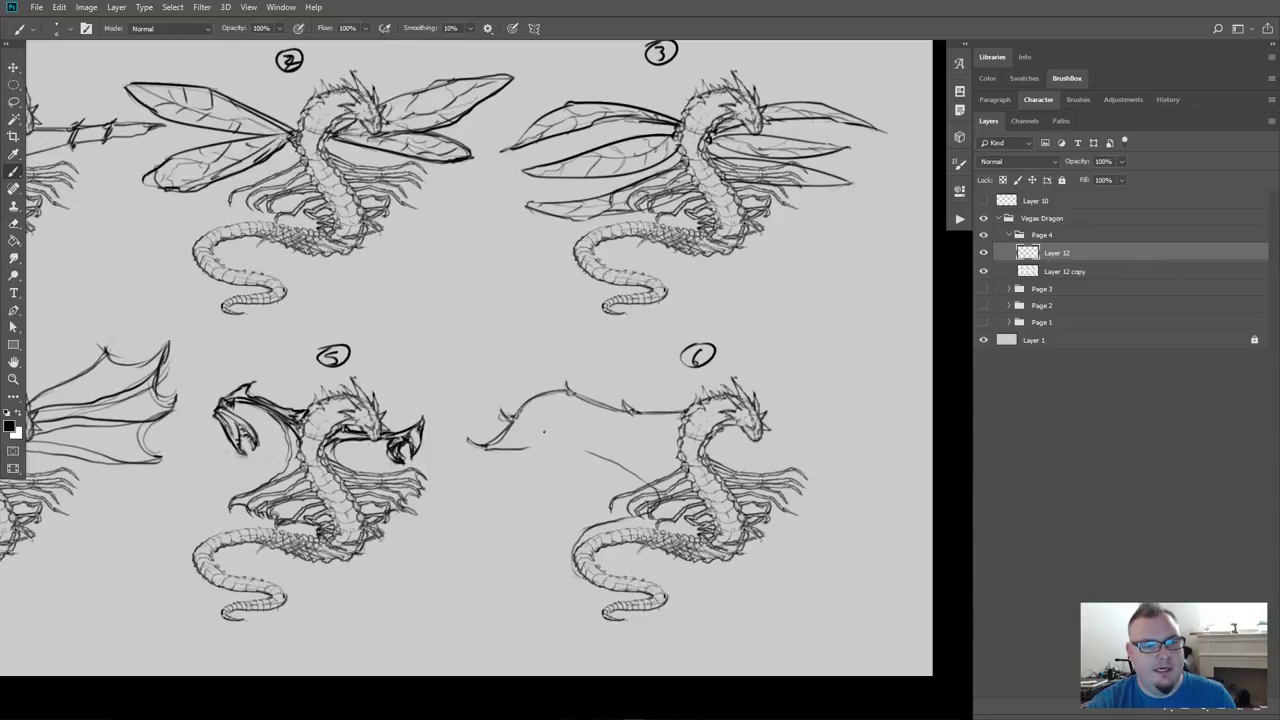
mouse_move(512, 447)
left_mouse_down()
mouse_move(570, 433)
mouse_move(560, 437)
mouse_move(592, 441)
mouse_move(658, 490)
left_mouse_up()
Trim the new lower wing strokes and redraw the left wing's lower edge darker
key("e")
mouse_move(575, 462)
left_mouse_down()
mouse_move(637, 481)
mouse_move(621, 480)
mouse_move(632, 472)
mouse_move(597, 432)
mouse_move(566, 428)
mouse_move(609, 457)
left_mouse_up()
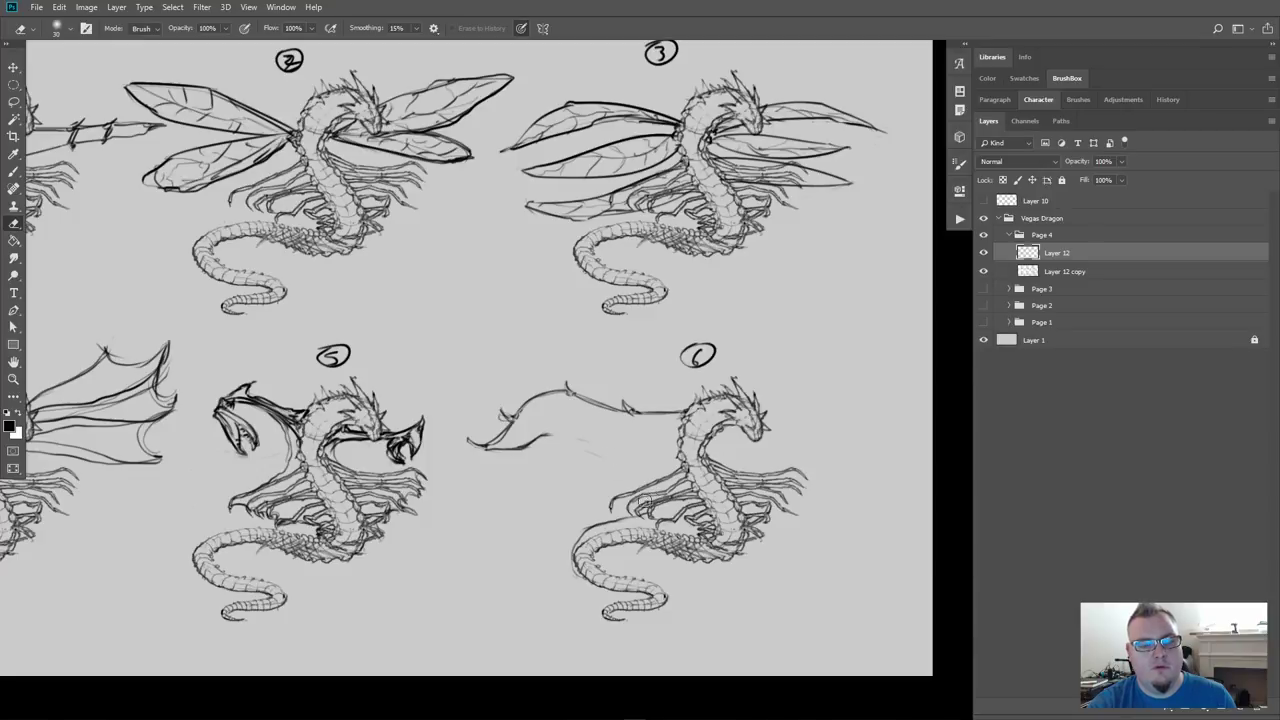
key("b")
mouse_move(668, 507)
left_mouse_down()
mouse_move(632, 518)
mouse_move(657, 509)
mouse_move(550, 438)
mouse_move(524, 439)
mouse_move(580, 448)
mouse_move(532, 442)
mouse_move(517, 474)
mouse_move(528, 450)
mouse_move(604, 464)
mouse_move(568, 449)
mouse_move(525, 466)
mouse_move(538, 450)
mouse_move(622, 486)
left_mouse_up()
key("e")
key("b")
key("e")
key("b")
left_click_drag(528, 445, 630, 490)
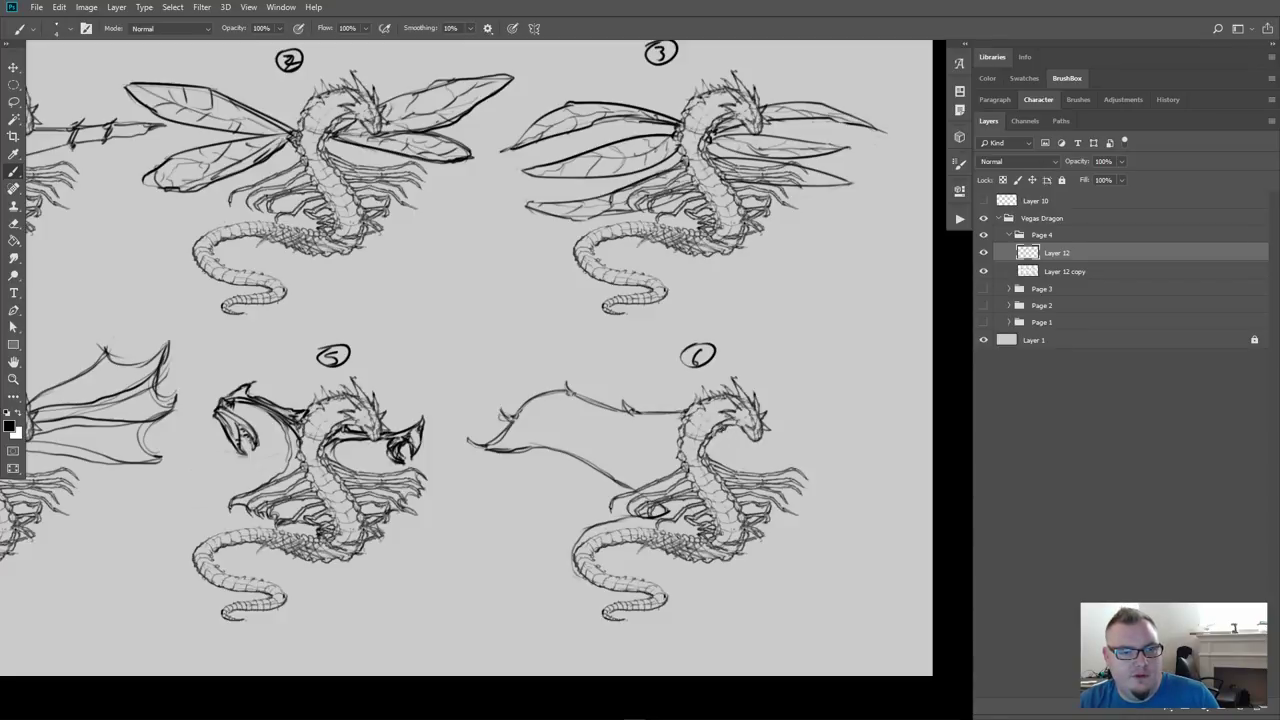
Add strokes under dragon 6's head, darken the upper wing line and define the jaw
left_click_drag(722, 429, 749, 437)
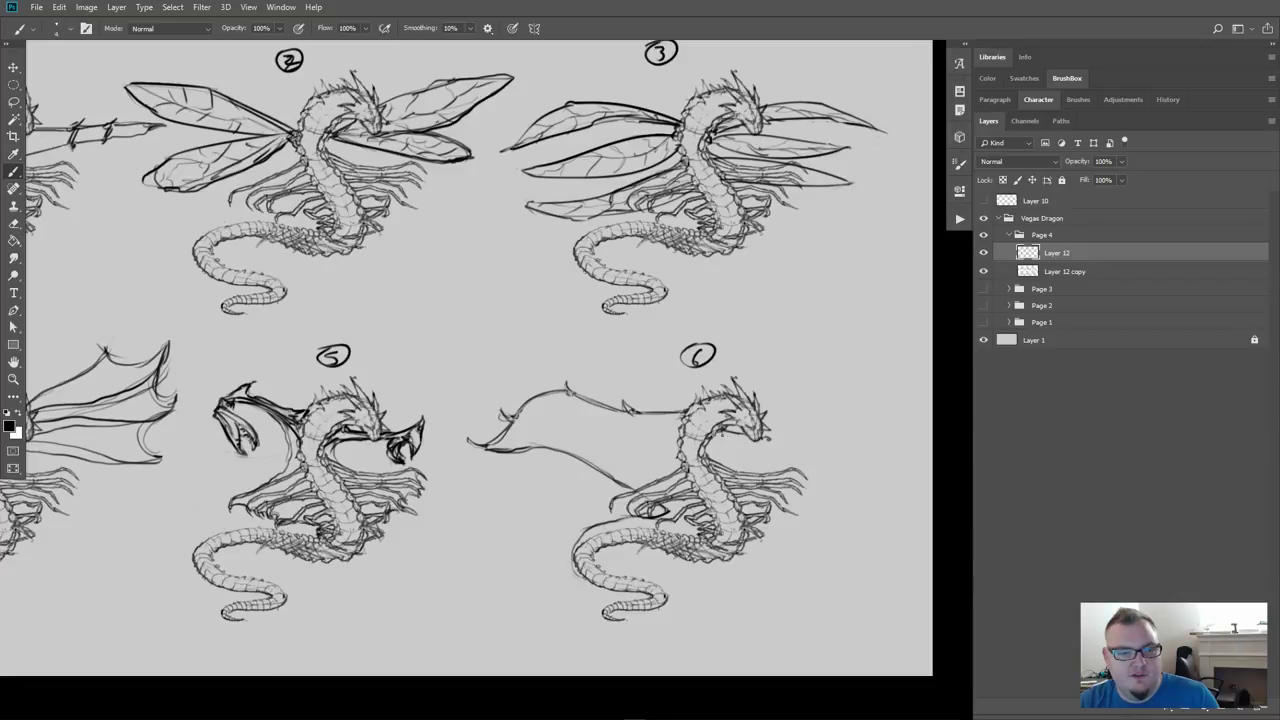
left_click_drag(722, 436, 750, 440)
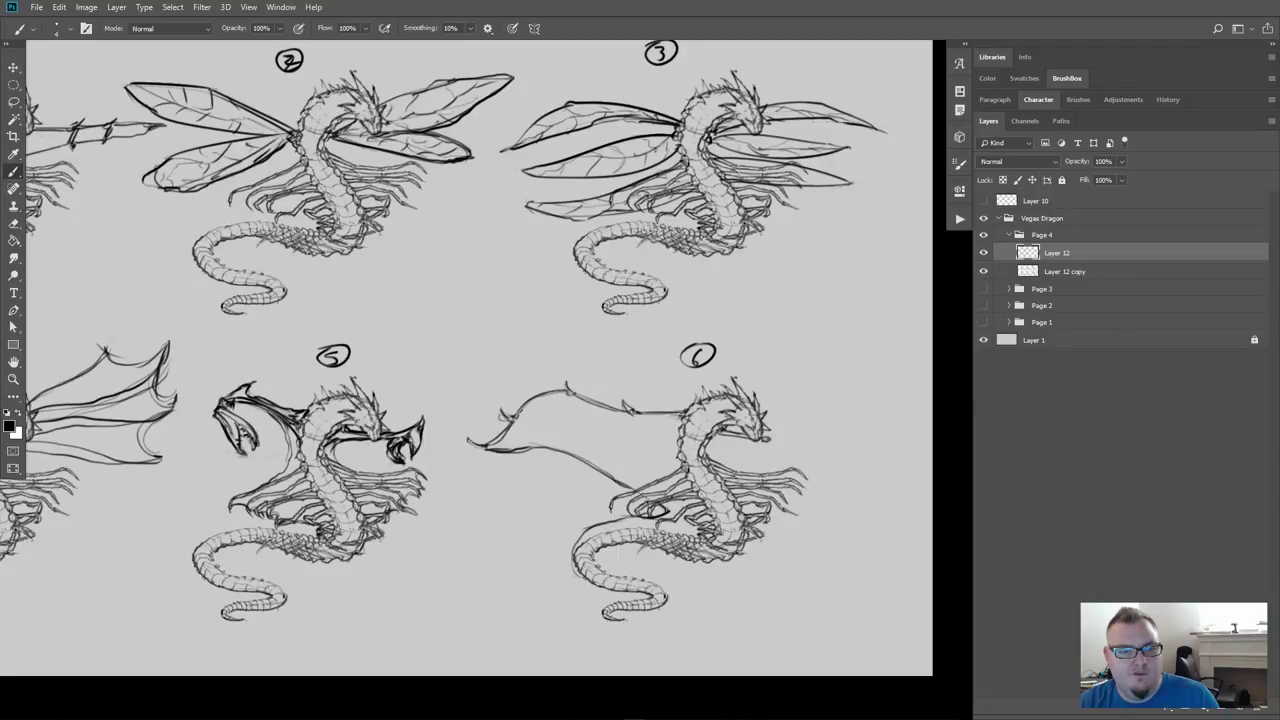
left_click_drag(642, 416, 680, 413)
mouse_move(765, 429)
left_mouse_down()
mouse_move(818, 424)
mouse_move(825, 409)
mouse_move(828, 422)
mouse_move(879, 414)
mouse_move(934, 443)
mouse_move(914, 434)
left_mouse_up()
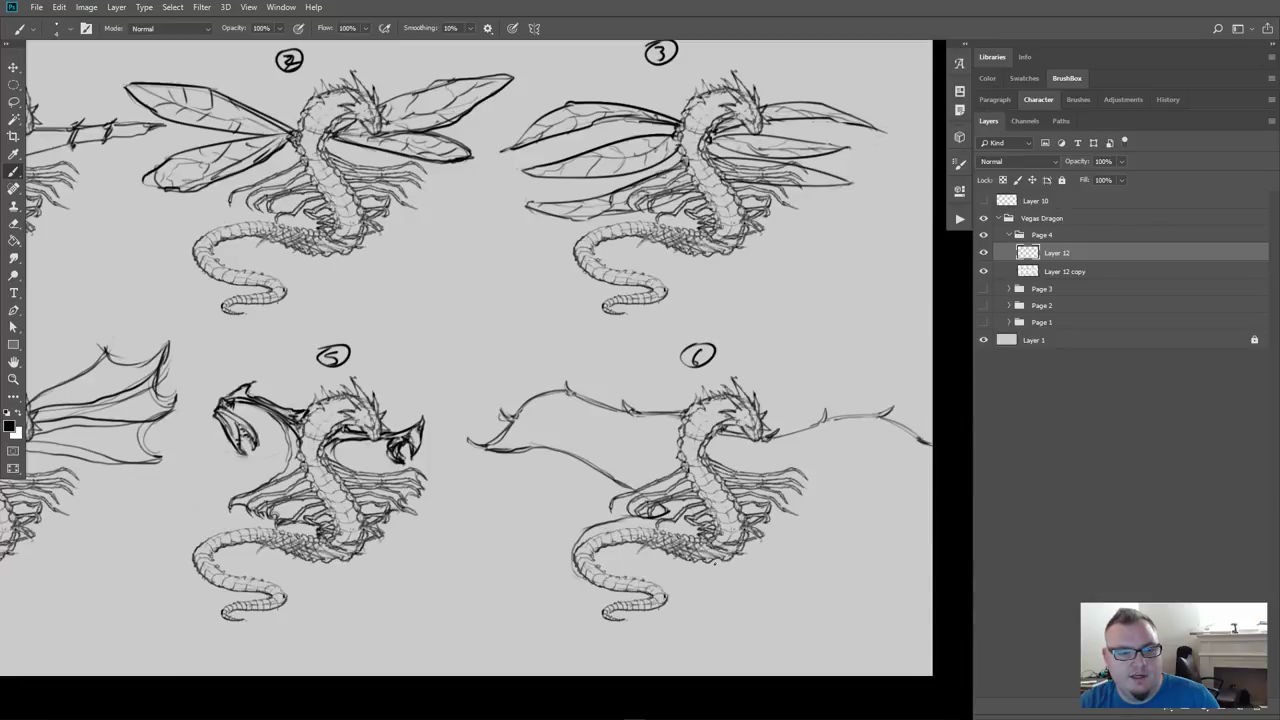
Draw the right wing's lower edge from the wingtip down to the body, retrying until it fits
mouse_move(730, 560)
left_mouse_down()
mouse_move(795, 505)
mouse_move(918, 441)
left_mouse_up()
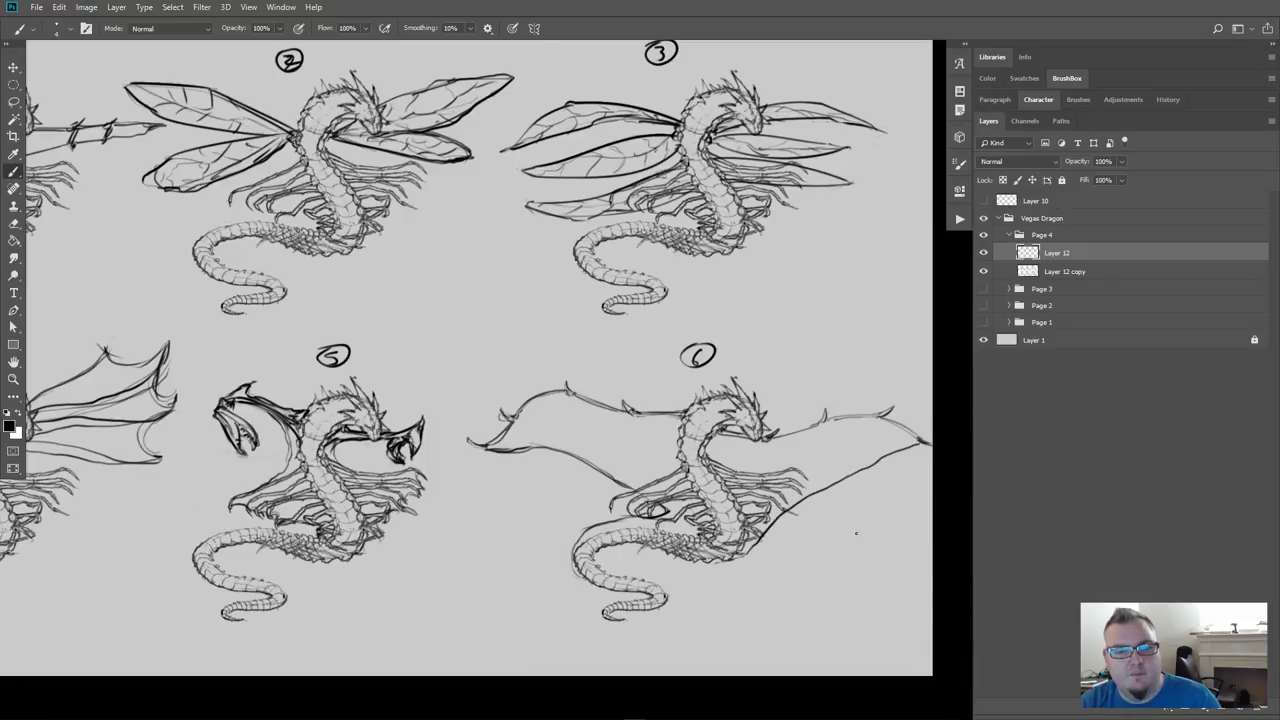
key("ctrl+z")
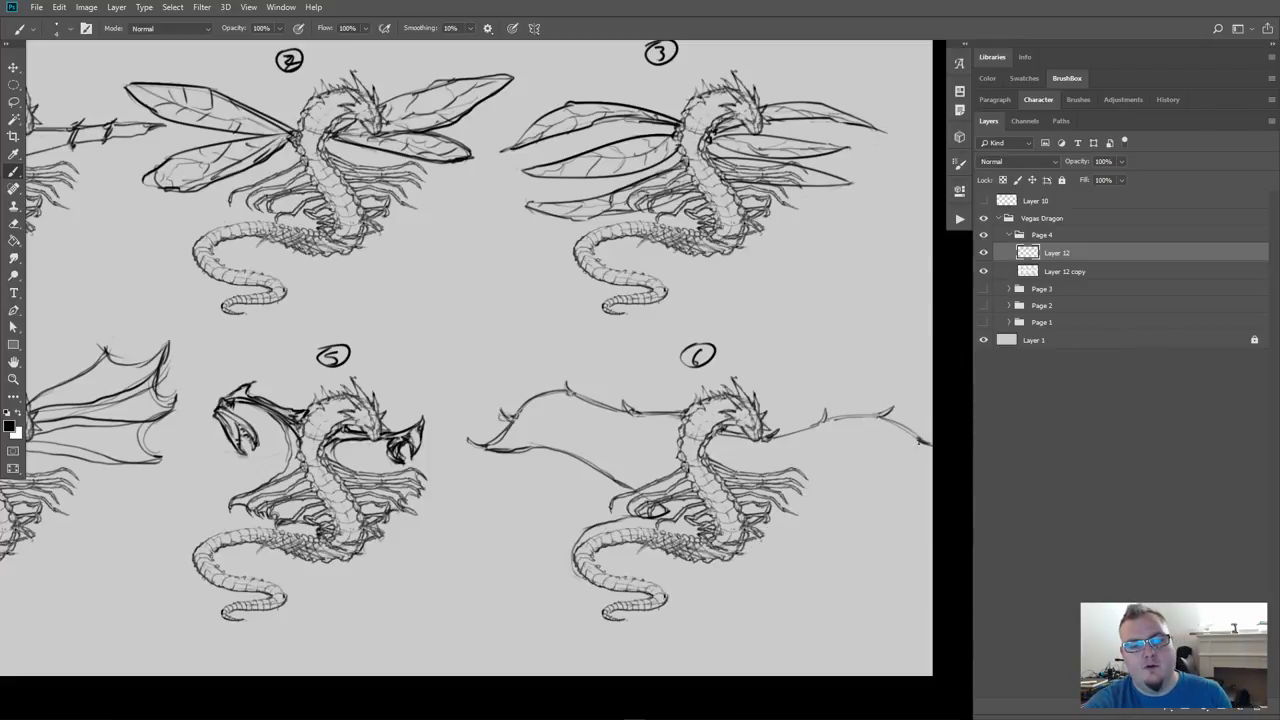
mouse_move(918, 441)
left_mouse_down()
mouse_move(839, 452)
mouse_move(746, 553)
mouse_move(718, 566)
left_mouse_up()
key("ctrl+z")
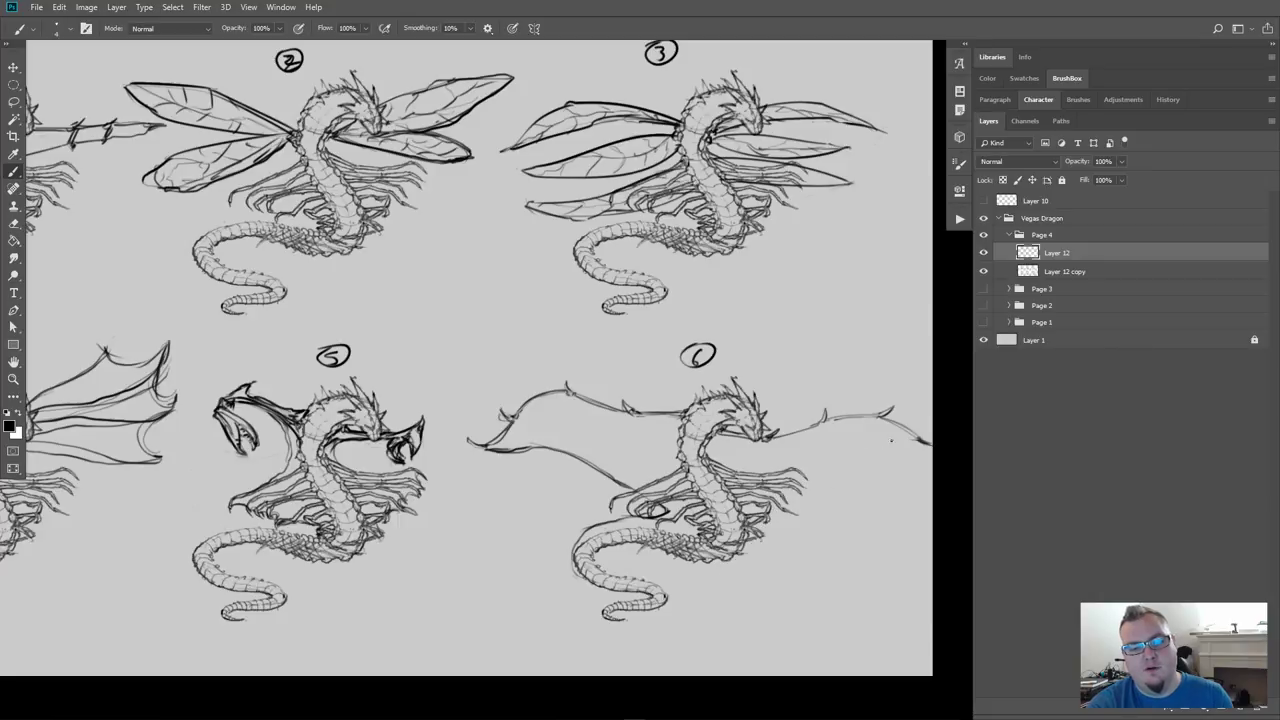
mouse_move(925, 437)
left_mouse_down()
mouse_move(840, 445)
mouse_move(724, 570)
left_mouse_up()
key("ctrl+z")
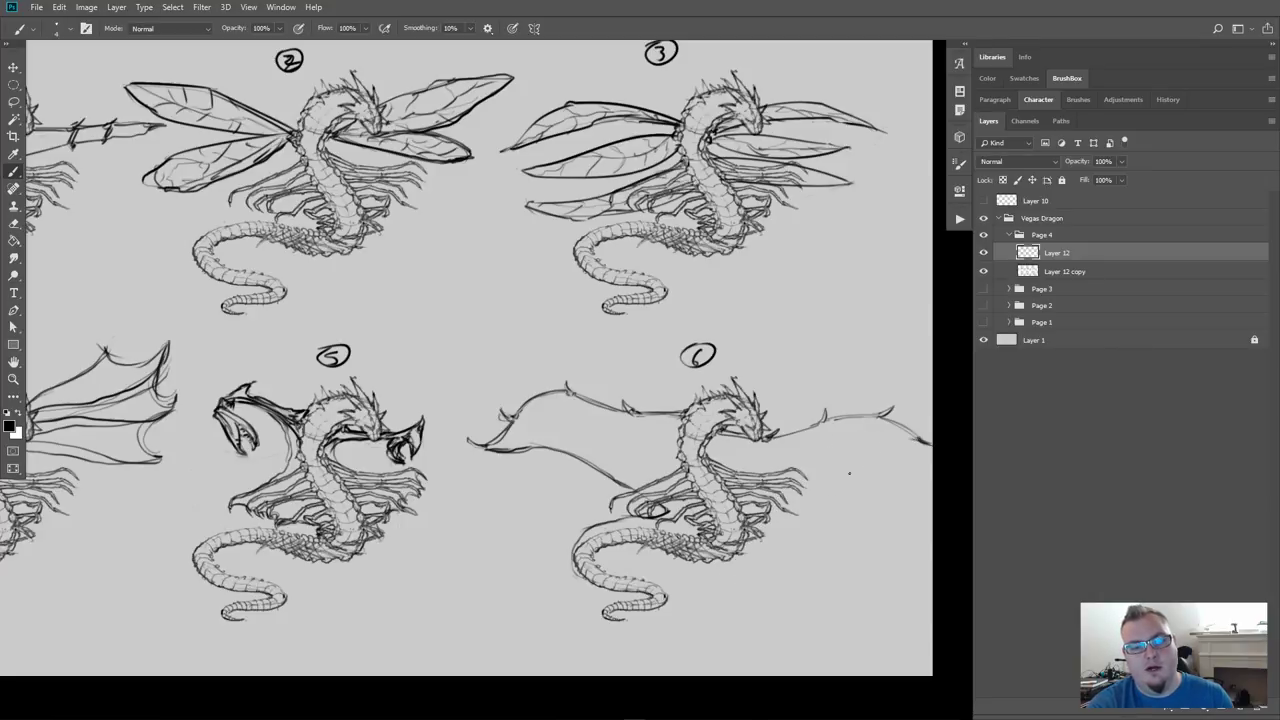
mouse_move(920, 437)
left_mouse_down()
mouse_move(844, 444)
mouse_move(748, 536)
left_mouse_up()
key("ctrl+z")
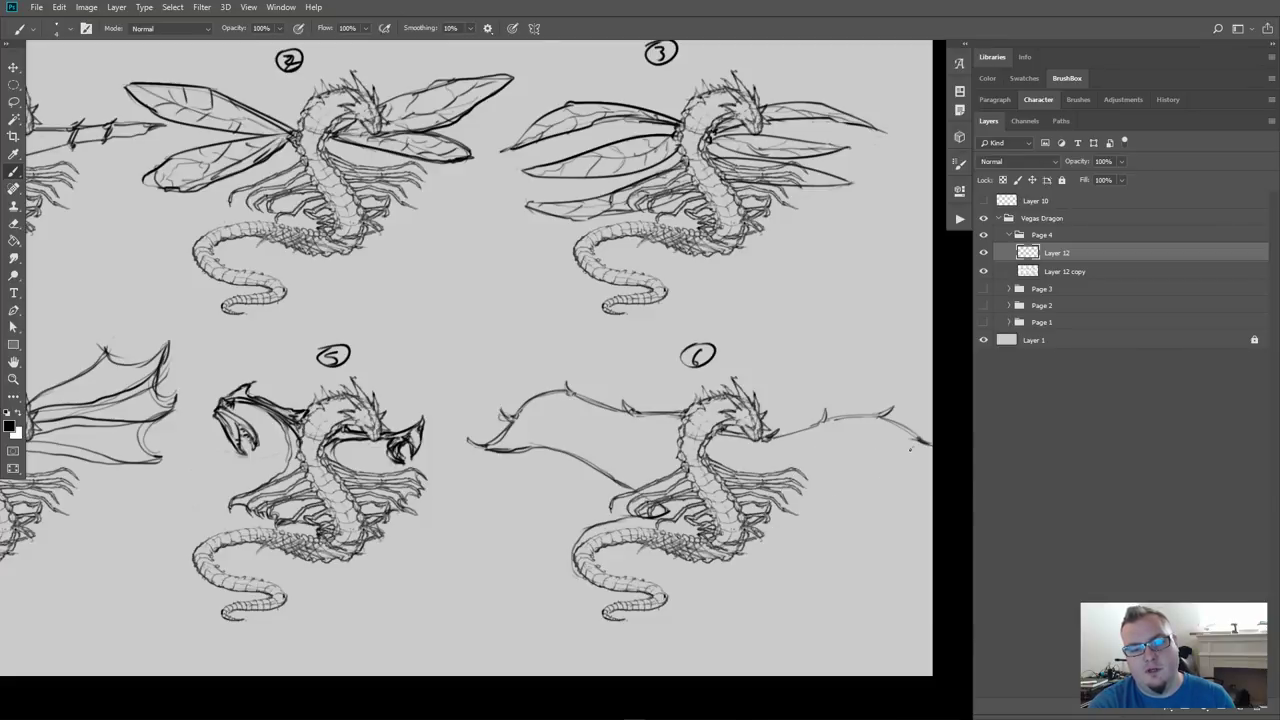
mouse_move(916, 440)
left_mouse_down()
mouse_move(841, 464)
mouse_move(733, 557)
mouse_move(678, 558)
left_mouse_up()
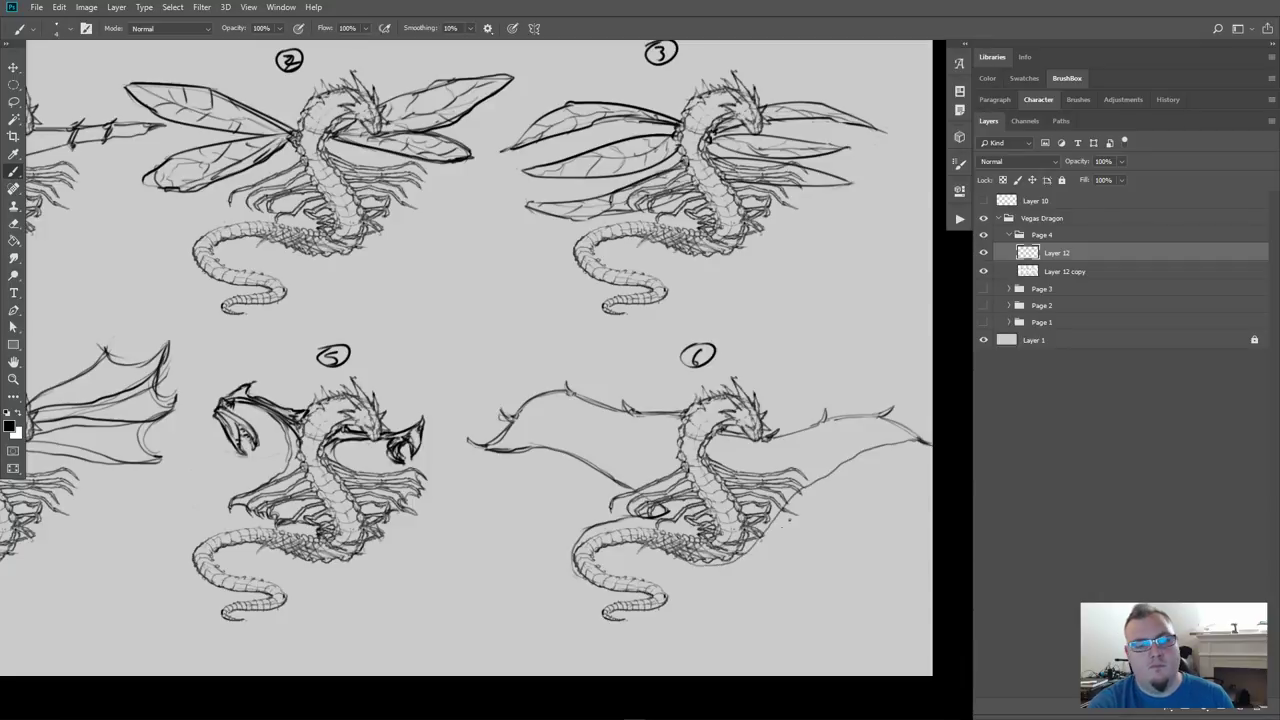
Add a short stroke on dragon 6's lower body, then hide Page 4's sketch layers
key("e")
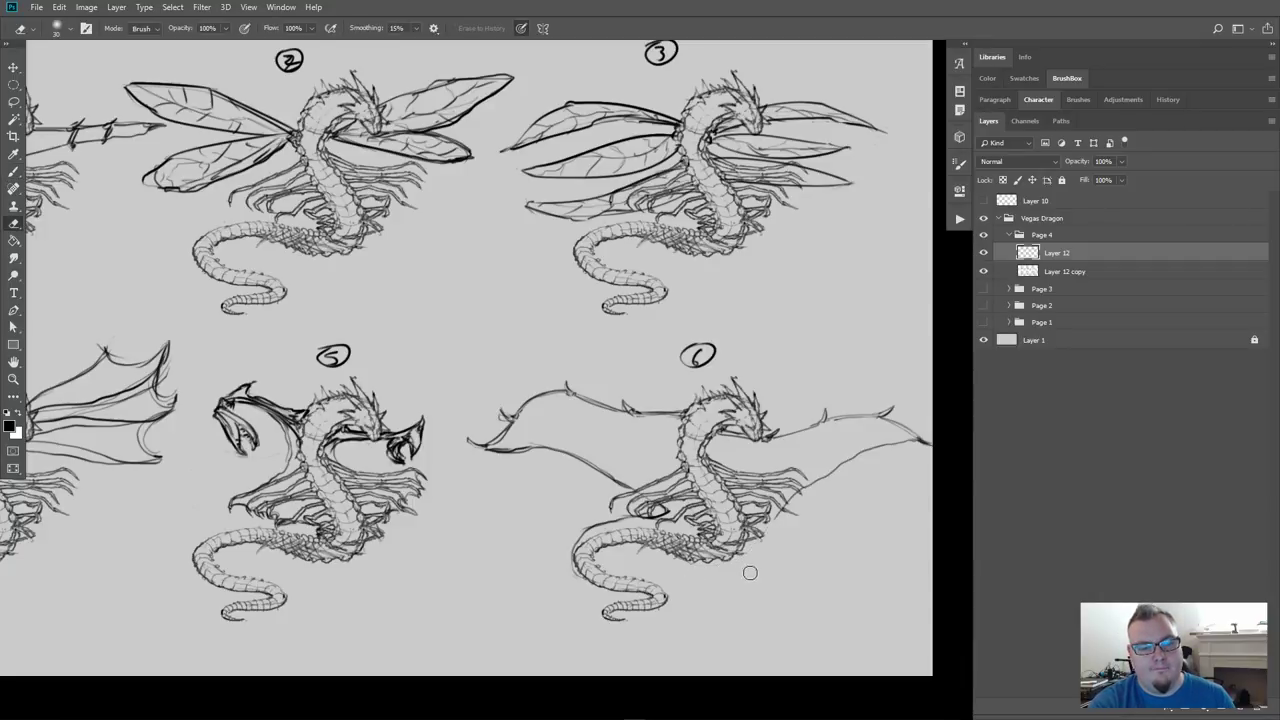
key("b")
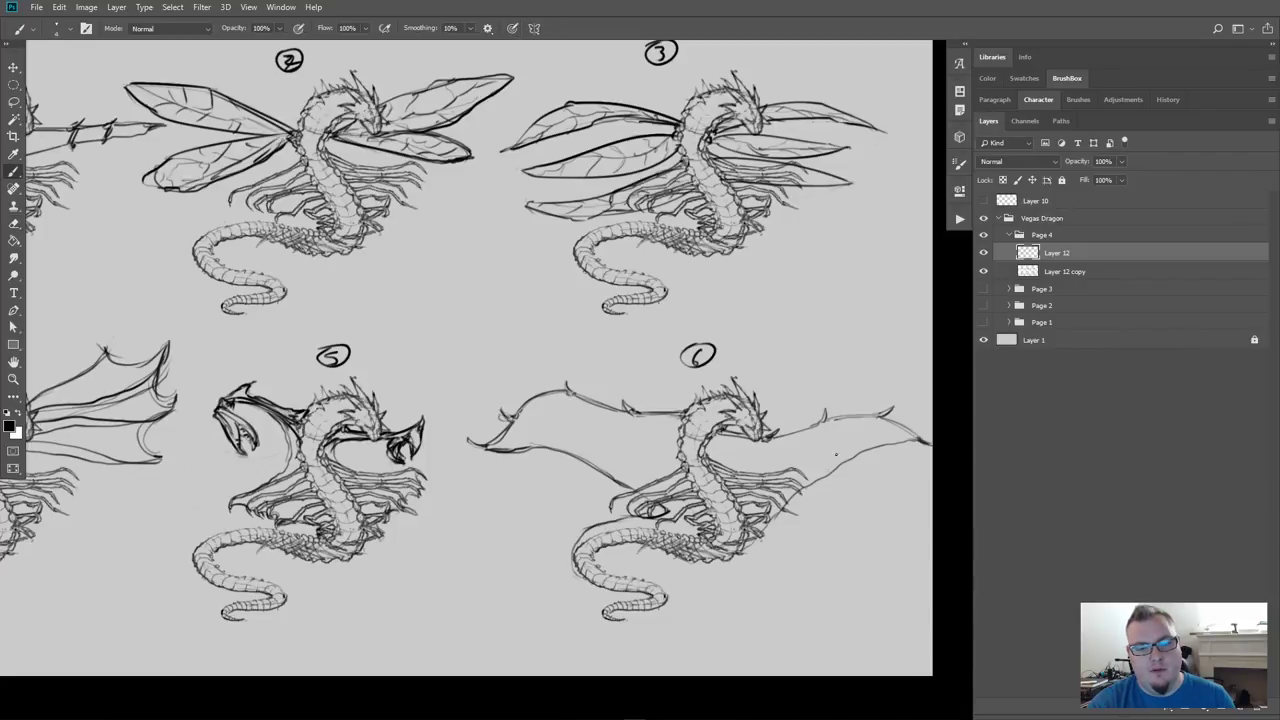
left_click_drag(776, 512, 730, 557)
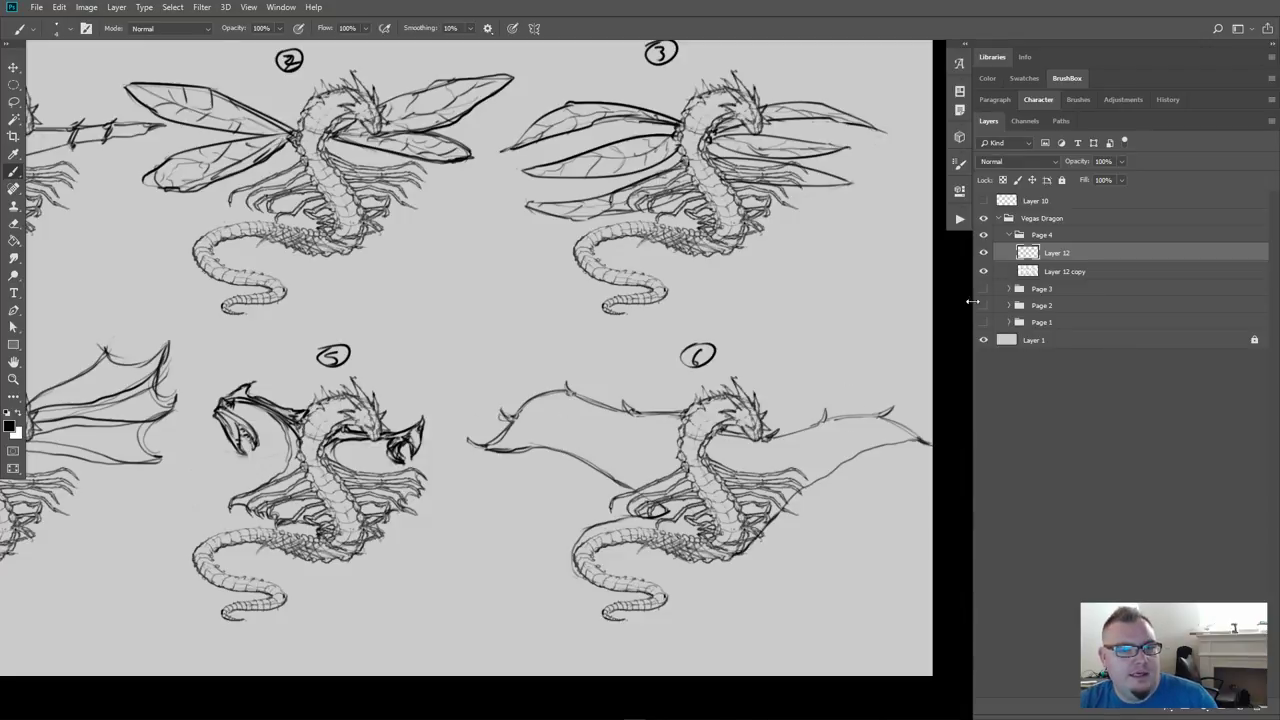
left_click_drag(983, 252, 981, 288)
Show the Page 3 reference sketches, then hide Page 3 and show Page 4 again
left_click(983, 288)
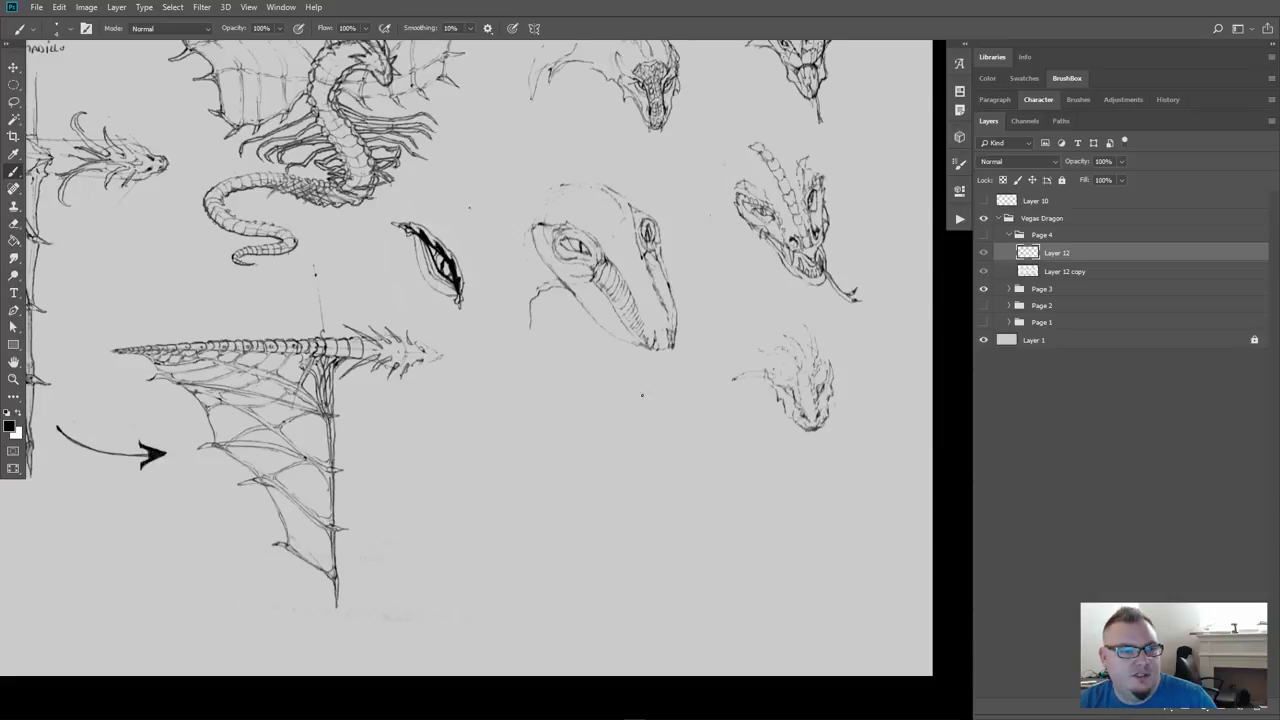
left_click(983, 218)
left_click(983, 218)
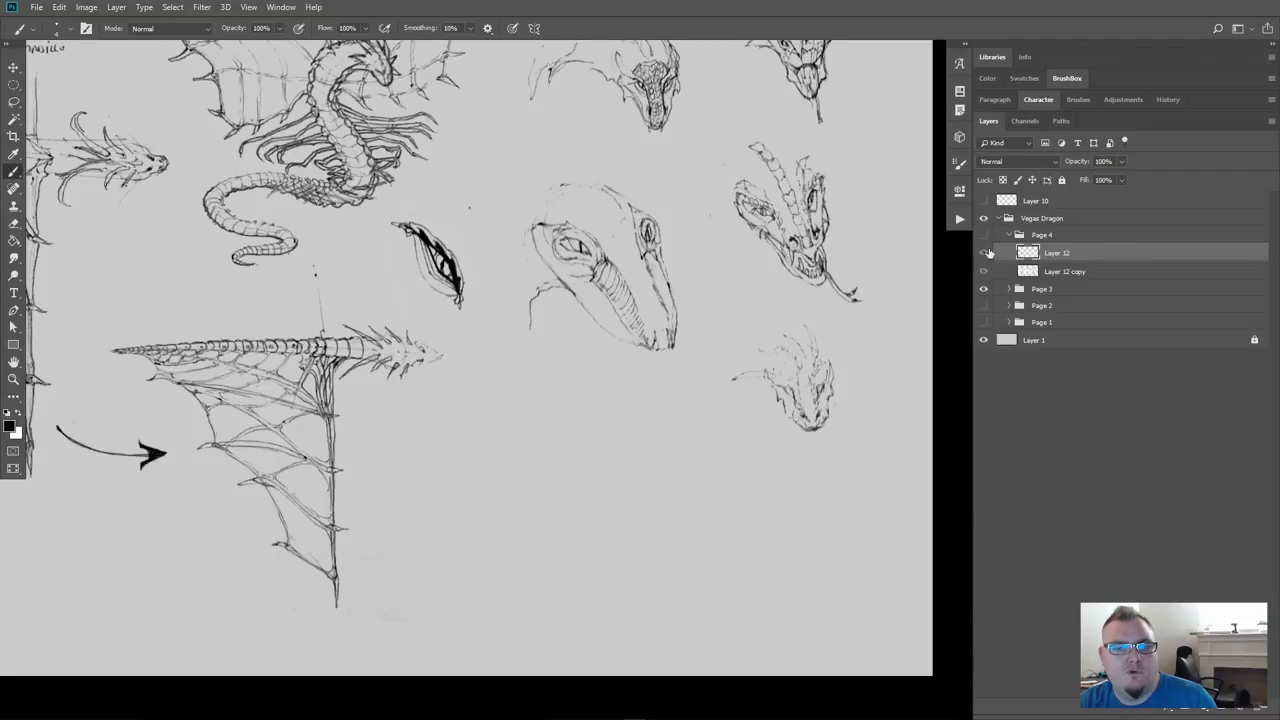
left_click(1008, 235)
left_click(983, 235)
left_click(983, 251)
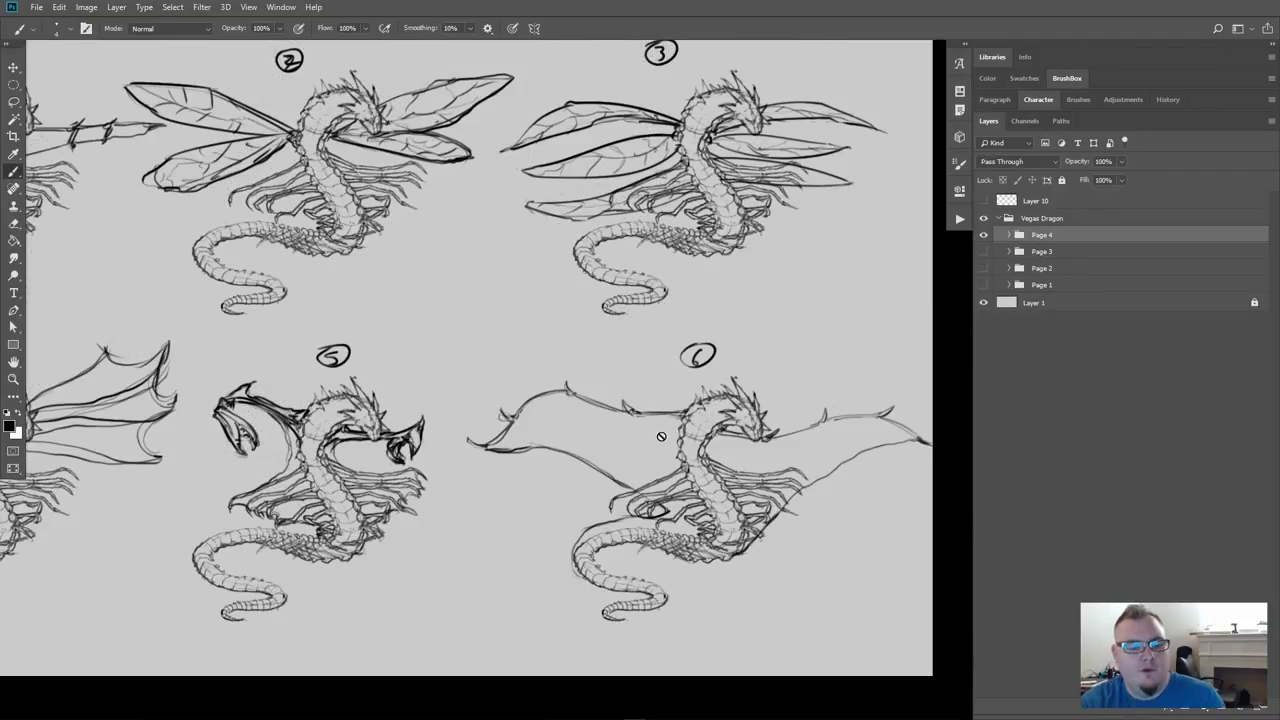
Select Layer 12 in Page 4 and add a short stroke to dragon 6's right wing
left_click(1008, 235)
left_click(1030, 253)
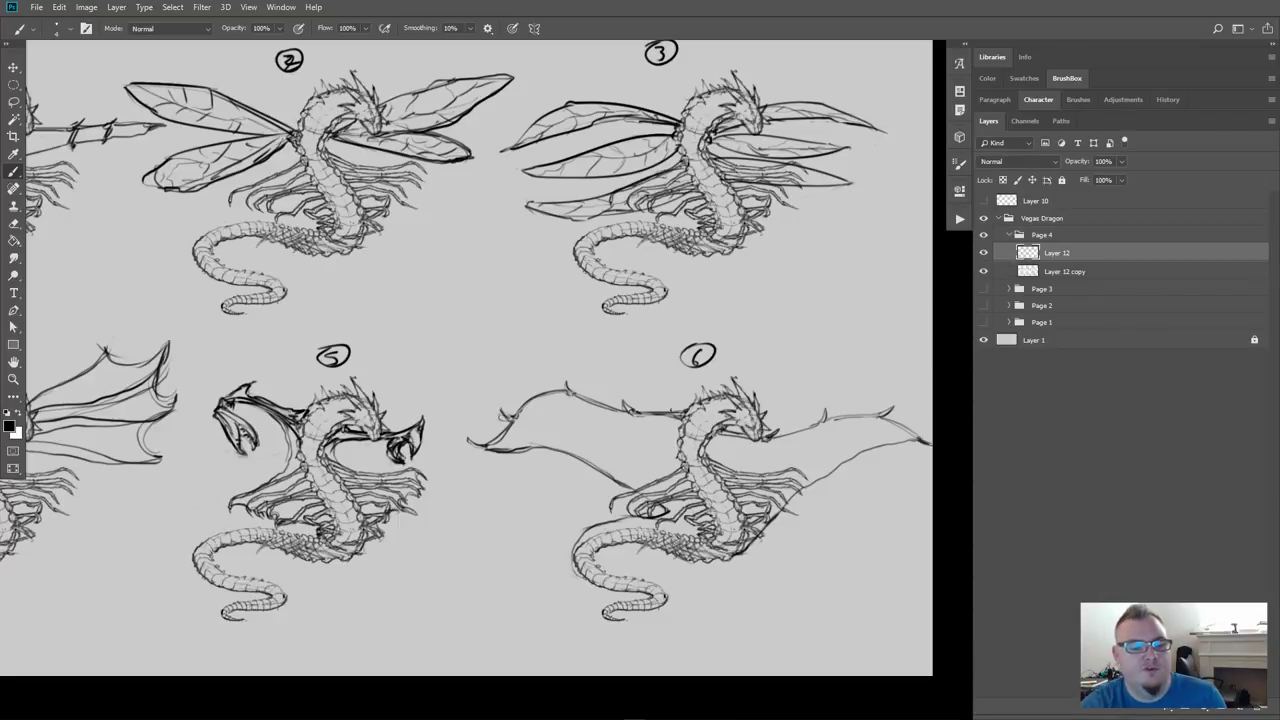
key("e")
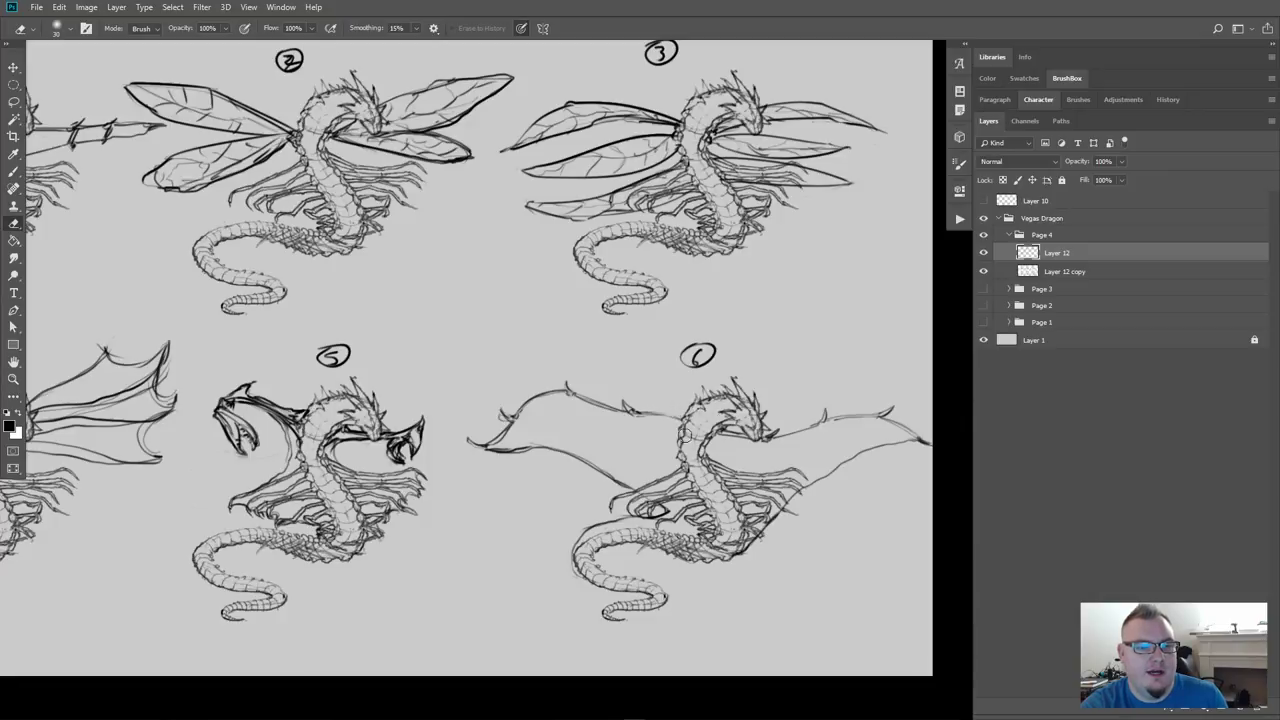
key("b")
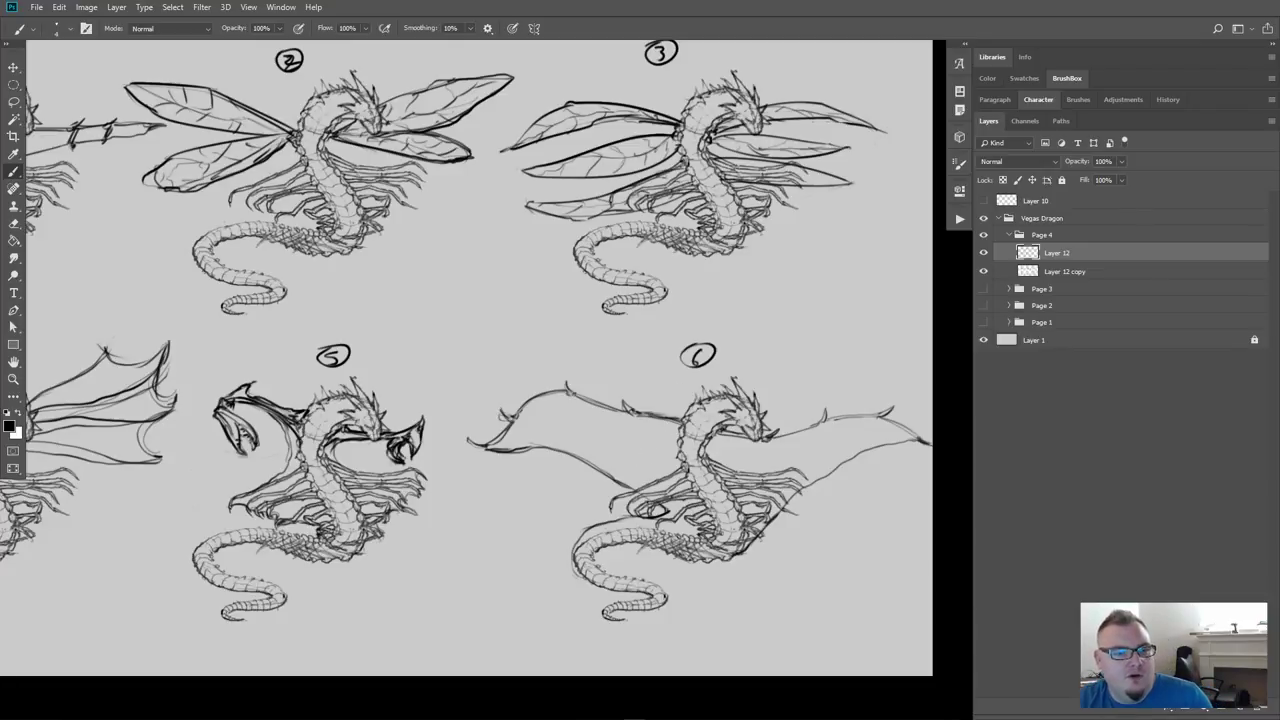
mouse_move(661, 451)
left_mouse_down()
mouse_move(678, 440)
mouse_move(686, 506)
left_mouse_up()
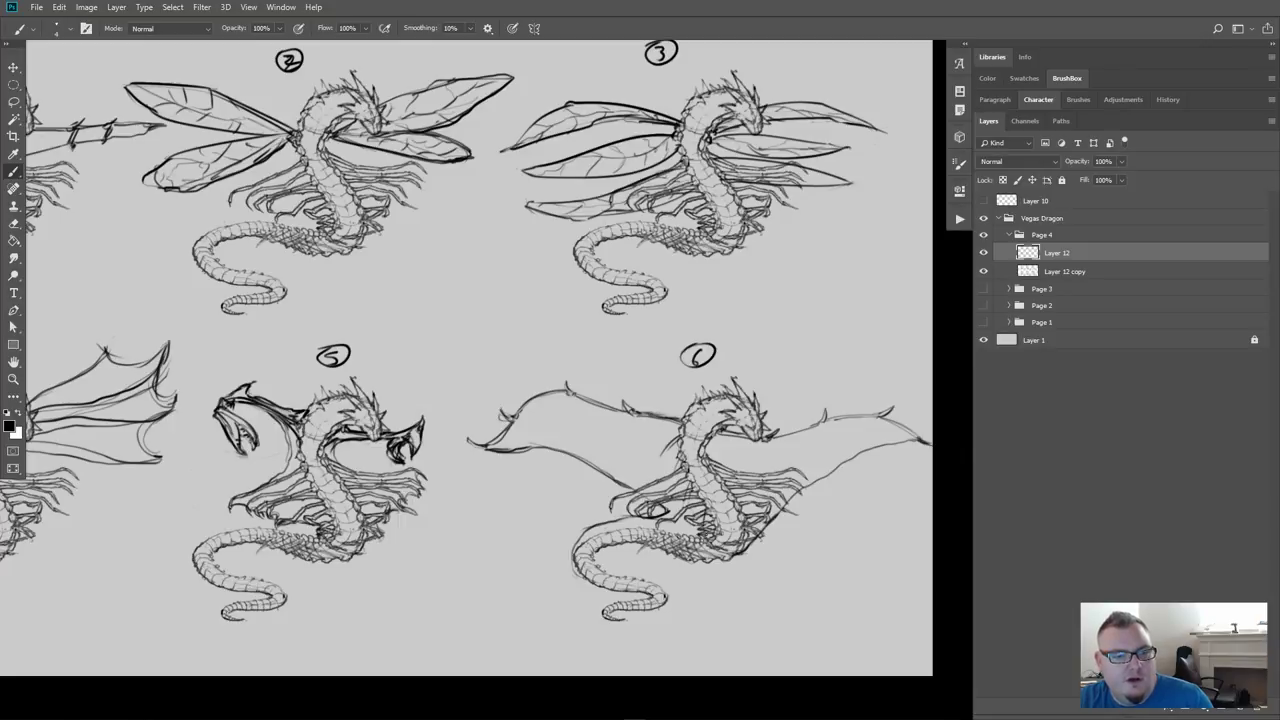
Sketch bone and membrane lines across dragon 6's left wing and darken its neck and body lines
left_click_drag(698, 532, 630, 526)
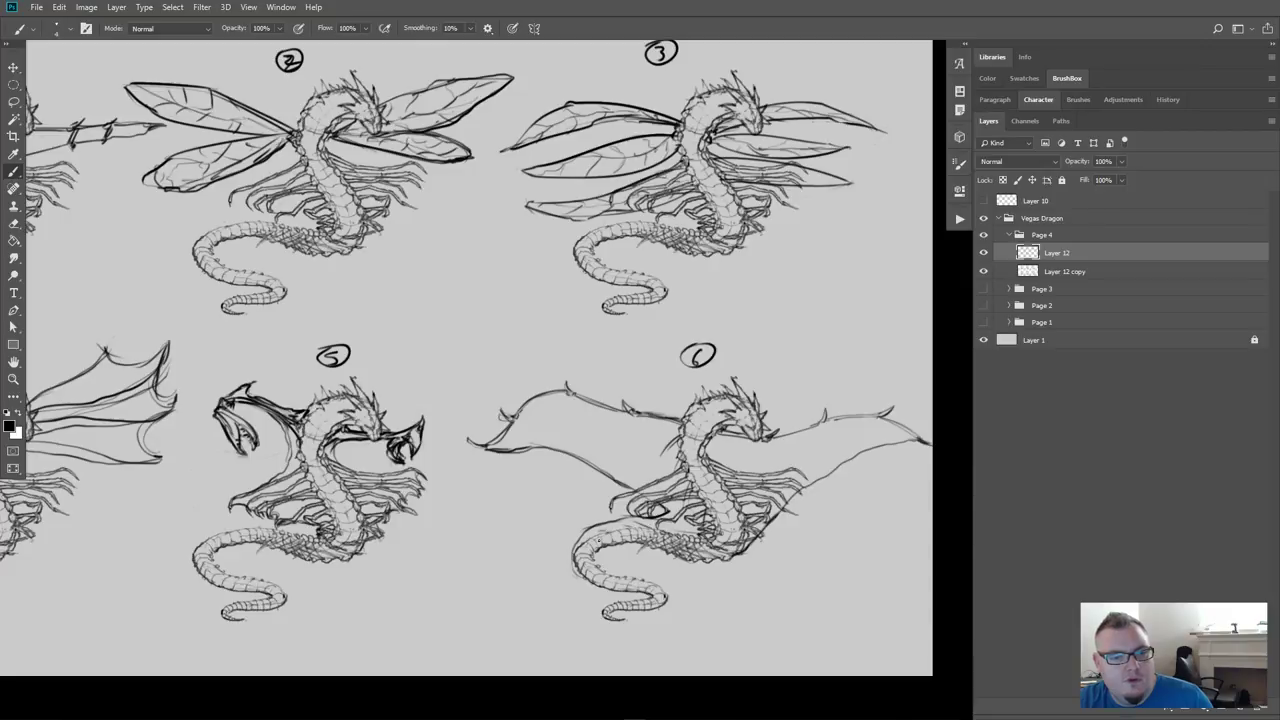
mouse_move(711, 436)
left_mouse_down()
mouse_move(718, 474)
mouse_move(754, 506)
left_mouse_up()
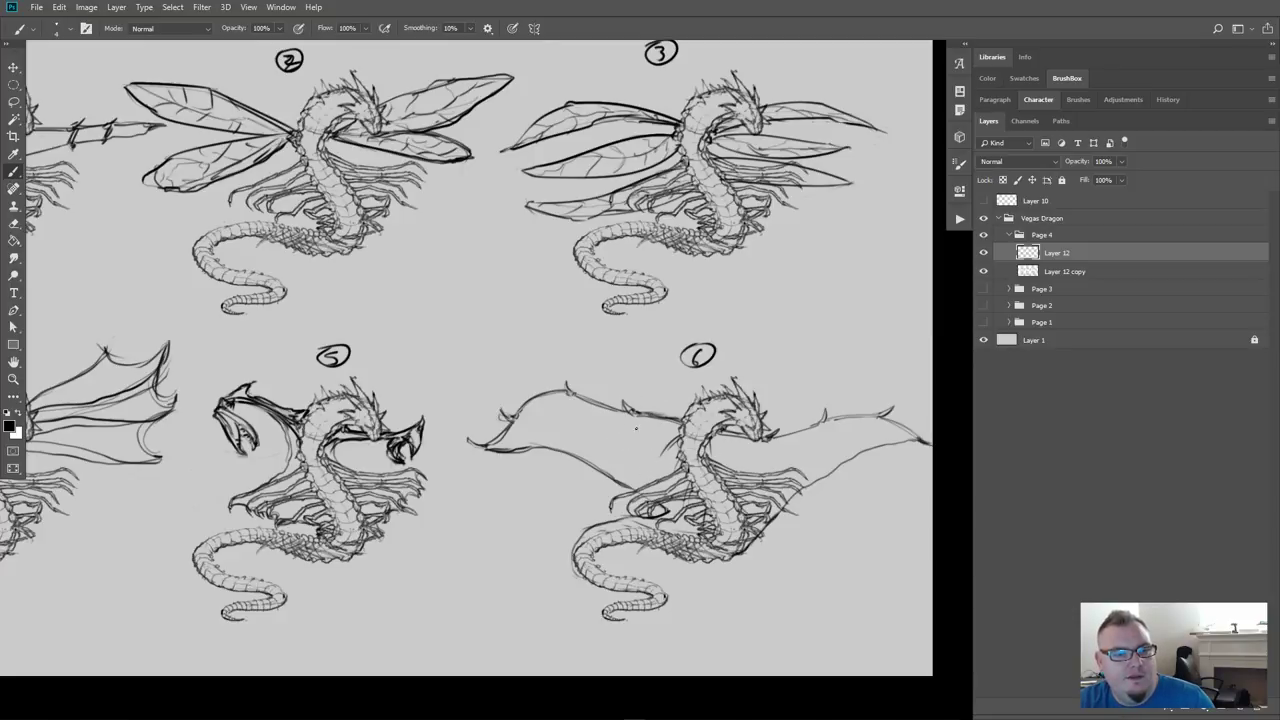
mouse_move(634, 418)
left_mouse_down()
mouse_move(666, 459)
mouse_move(630, 418)
left_mouse_up()
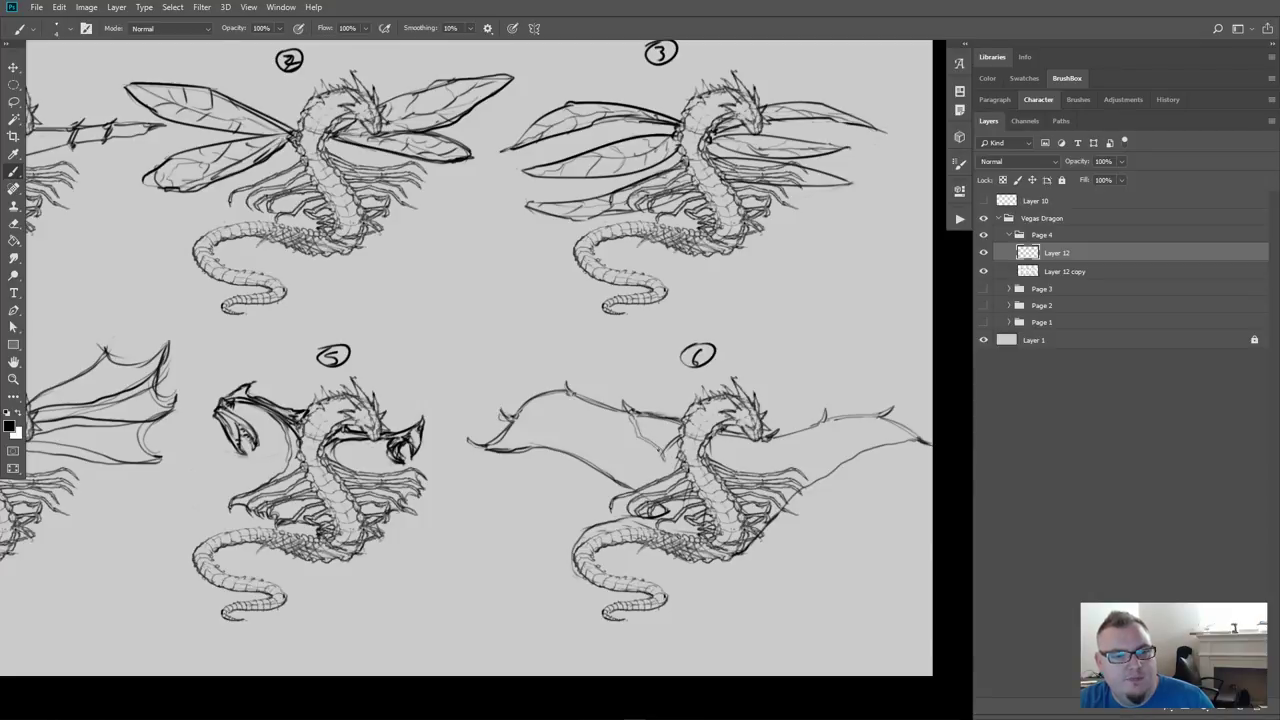
left_click_drag(670, 463, 668, 483)
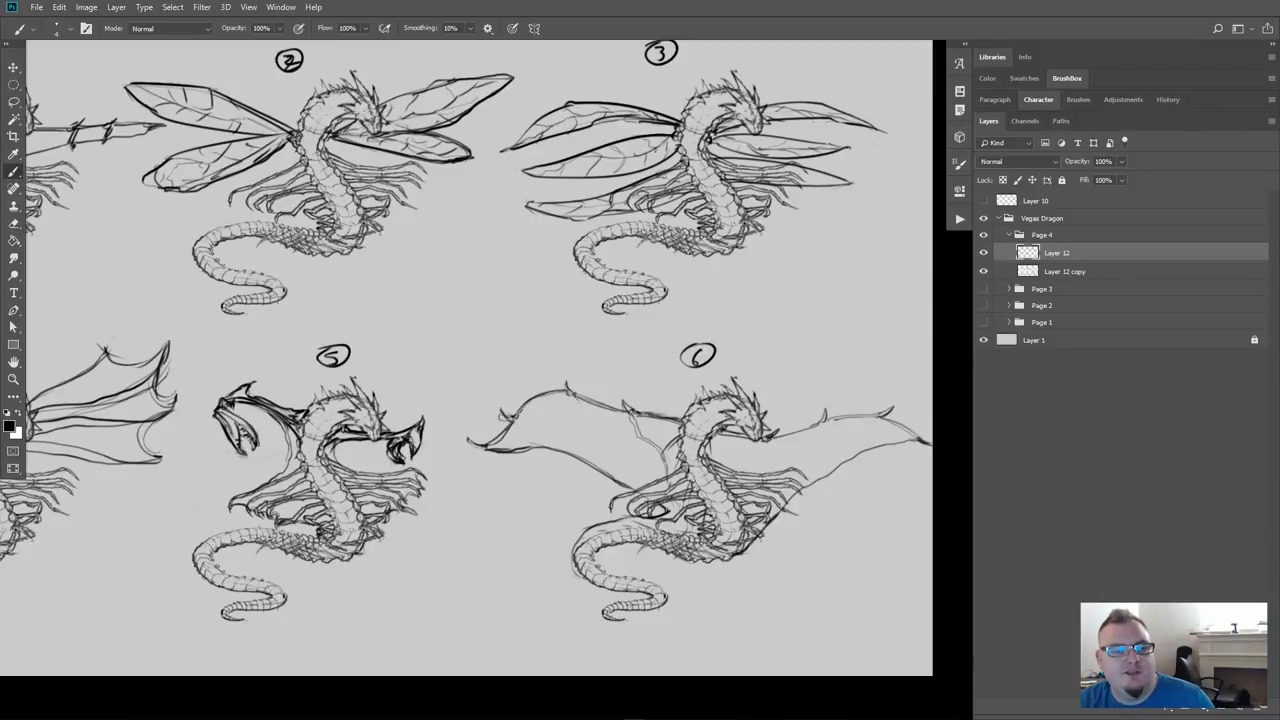
mouse_move(577, 401)
left_mouse_down()
mouse_move(609, 441)
mouse_move(601, 419)
mouse_move(609, 441)
mouse_move(589, 413)
mouse_move(621, 461)
left_mouse_up()
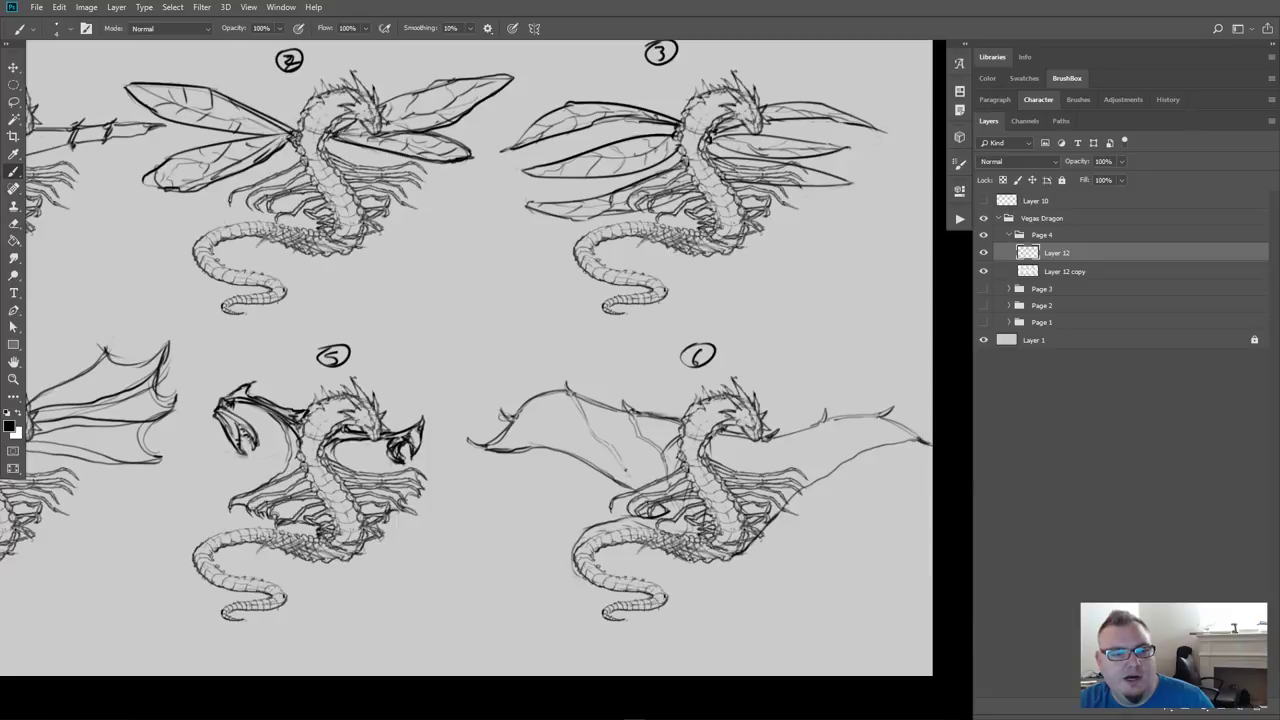
left_click_drag(513, 421, 684, 453)
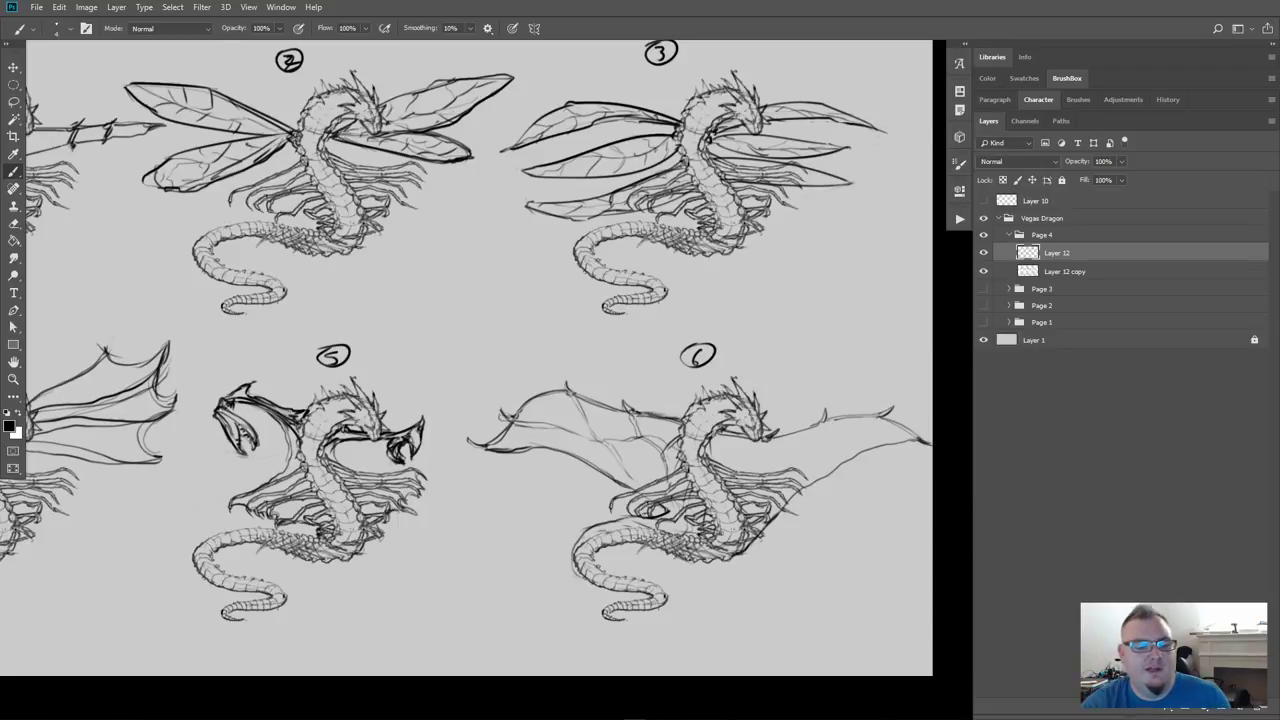
Erase a small patch on dragon 6's body, redraw it, and sketch the left wing's leading edge
key("e")
left_click_drag(664, 514, 665, 516)
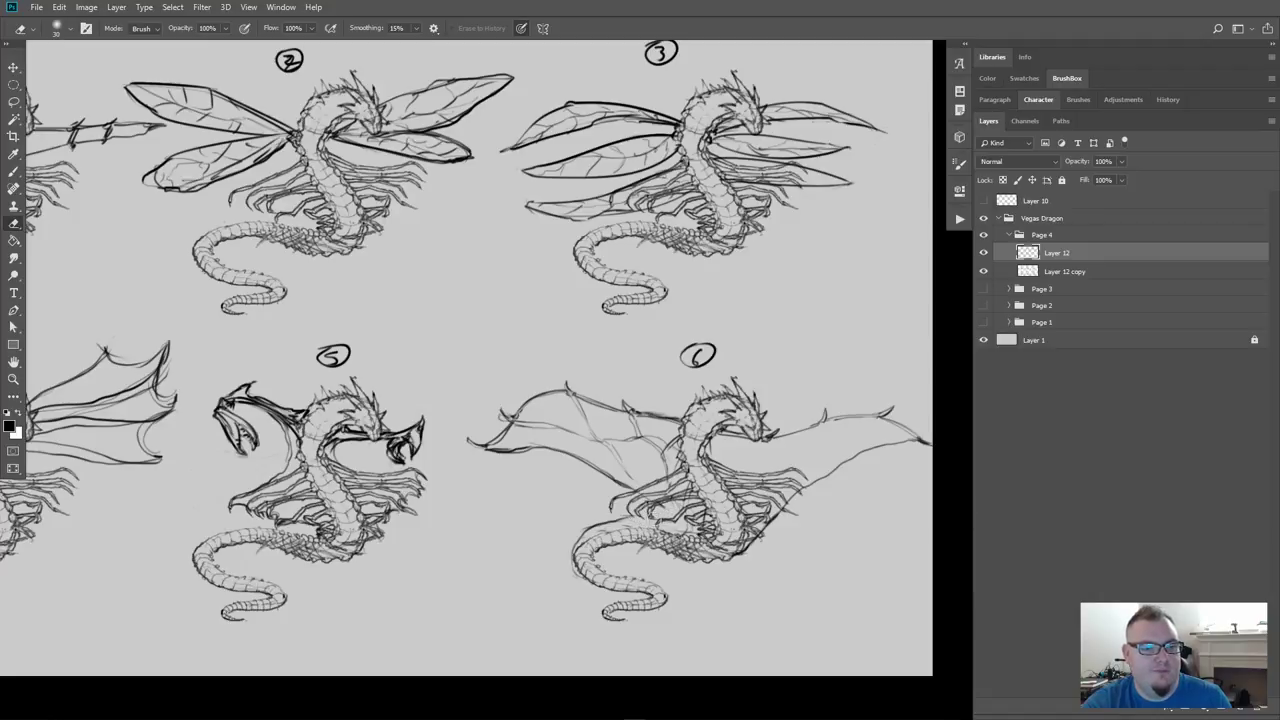
key("b")
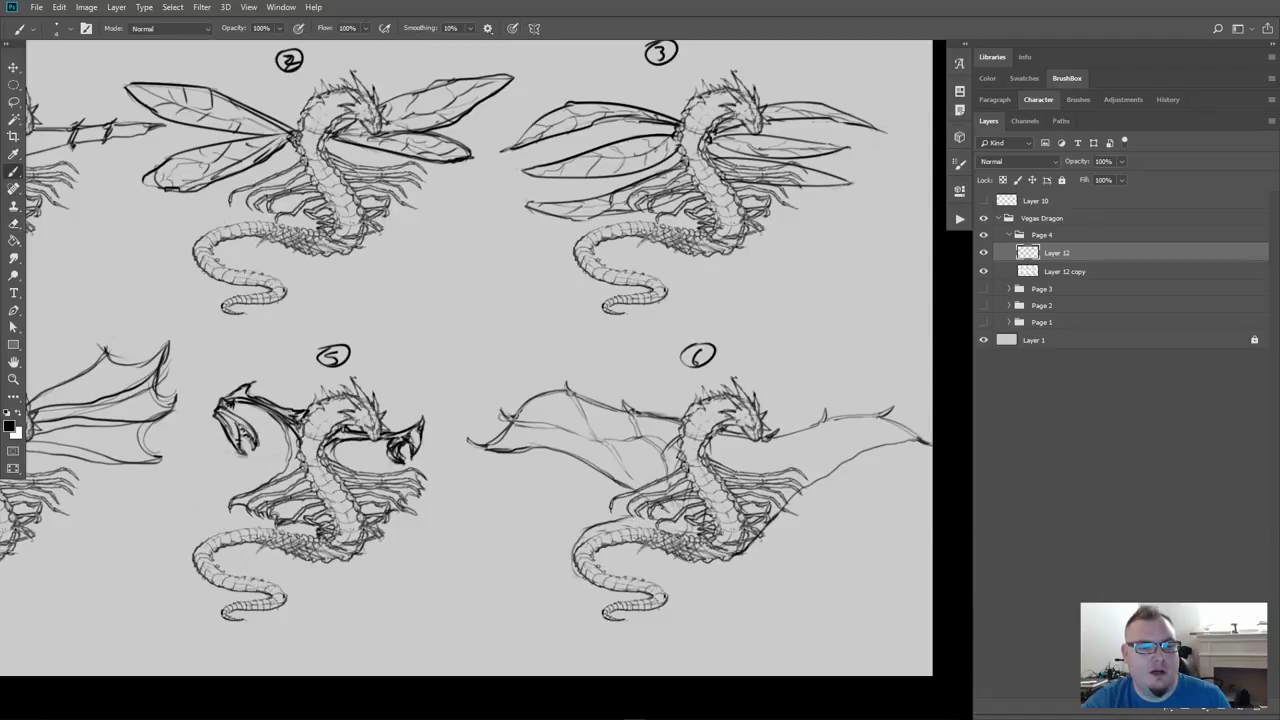
mouse_move(662, 506)
left_mouse_down()
mouse_move(684, 528)
mouse_move(620, 522)
left_mouse_up()
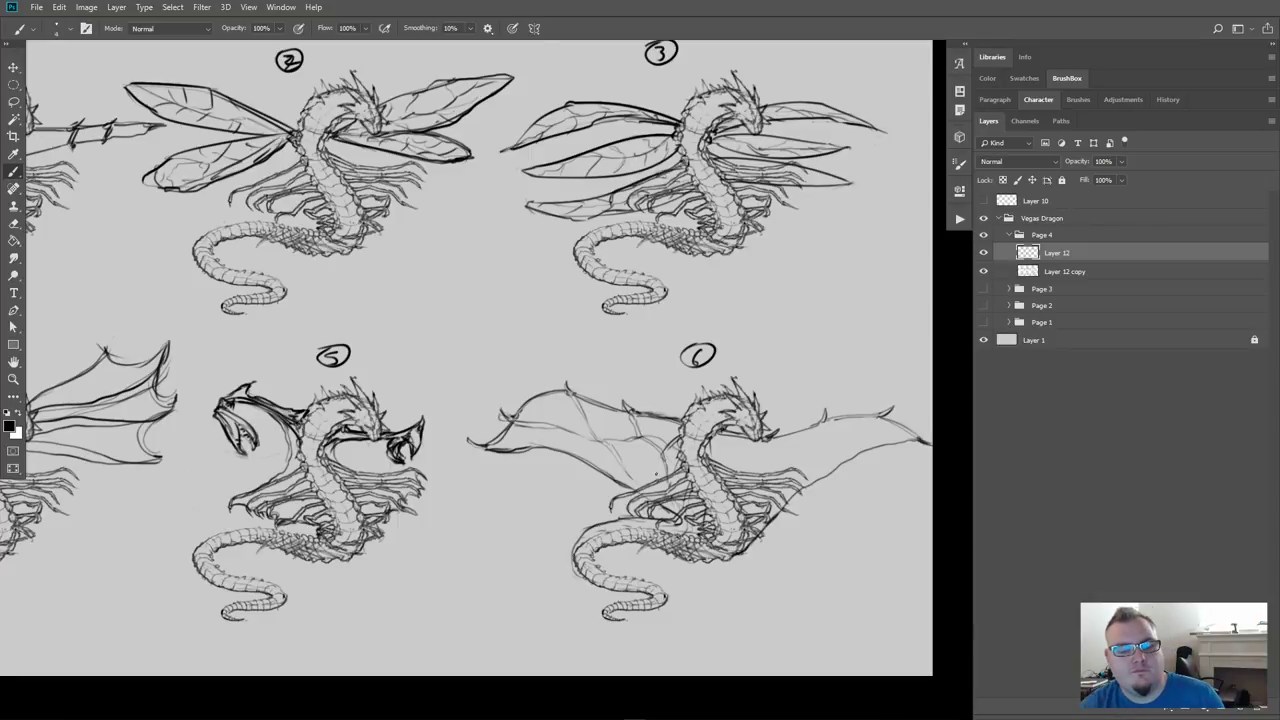
mouse_move(490, 448)
left_mouse_down()
mouse_move(588, 440)
mouse_move(544, 444)
mouse_move(562, 417)
mouse_move(642, 436)
mouse_move(608, 456)
mouse_move(561, 441)
left_mouse_up()
mouse_move(631, 481)
left_mouse_down()
mouse_move(609, 465)
mouse_move(667, 475)
mouse_move(661, 499)
mouse_move(645, 497)
left_mouse_up()
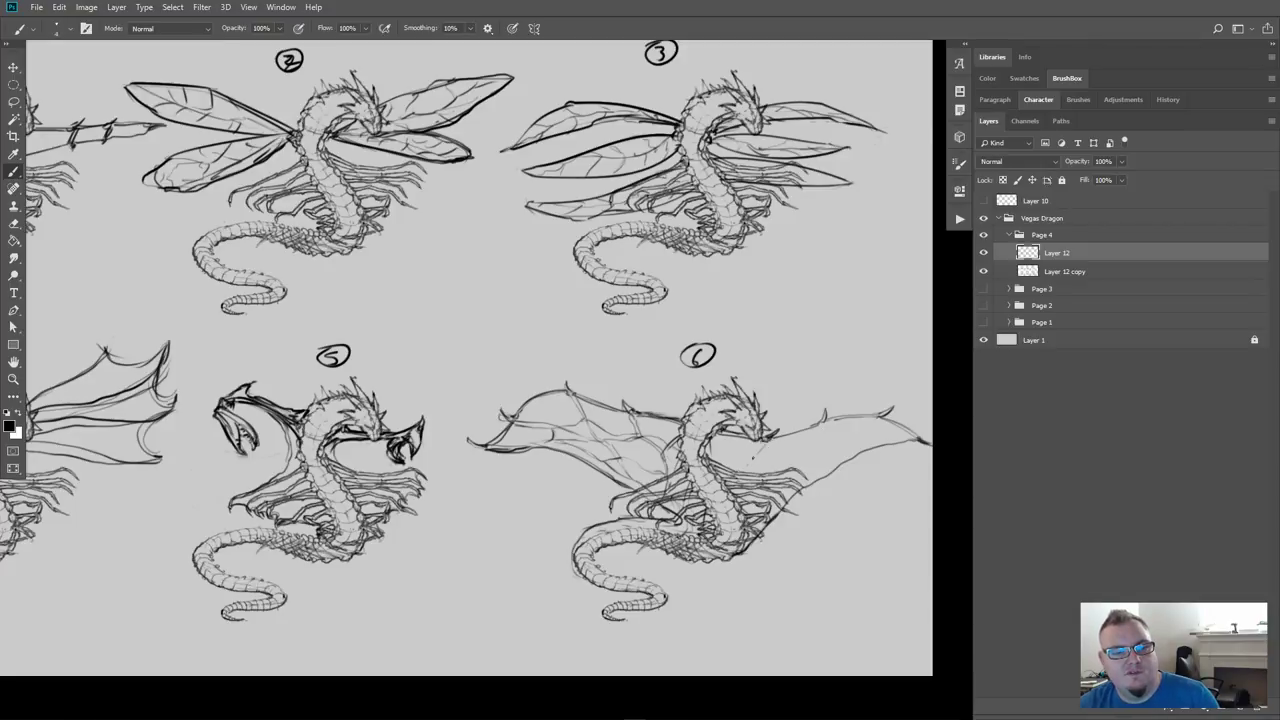
Sketch membrane lines across dragon 6's right wing and darken its wingtip
left_click_drag(818, 430, 792, 460)
left_click_drag(874, 422, 826, 458)
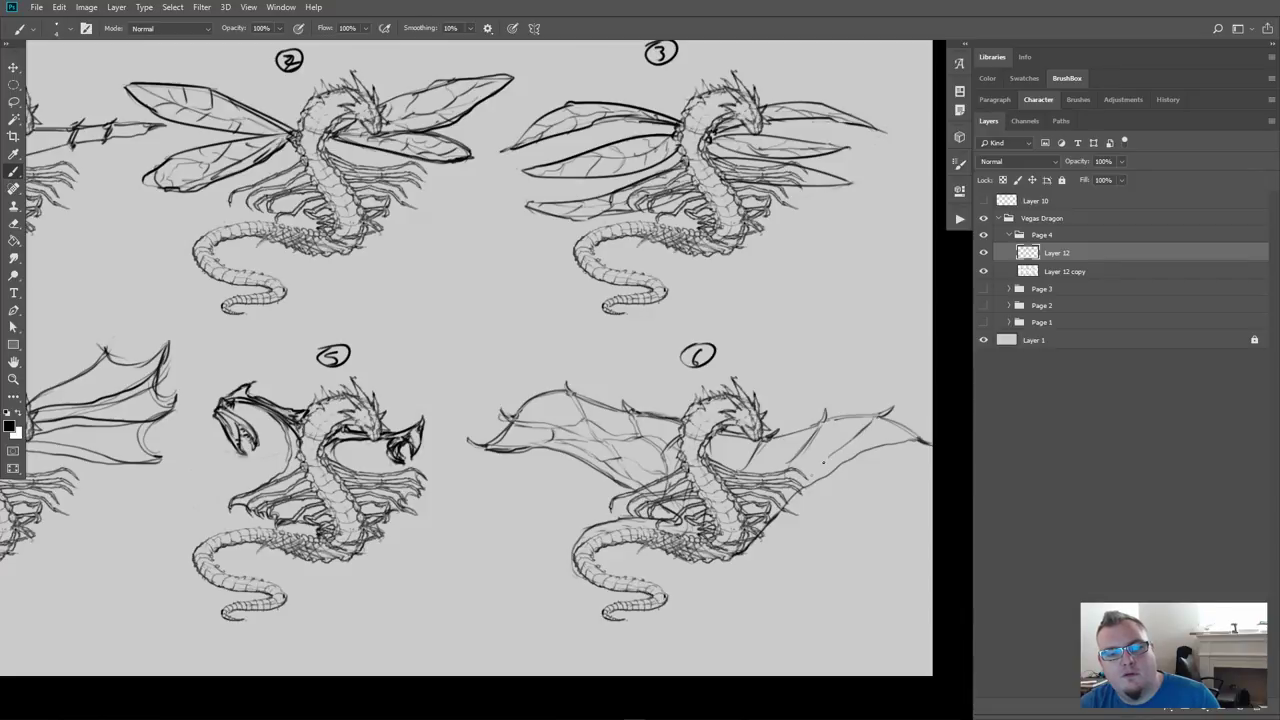
mouse_move(874, 418)
left_mouse_down()
mouse_move(832, 455)
mouse_move(714, 470)
mouse_move(726, 466)
mouse_move(758, 504)
mouse_move(770, 486)
mouse_move(742, 491)
left_mouse_up()
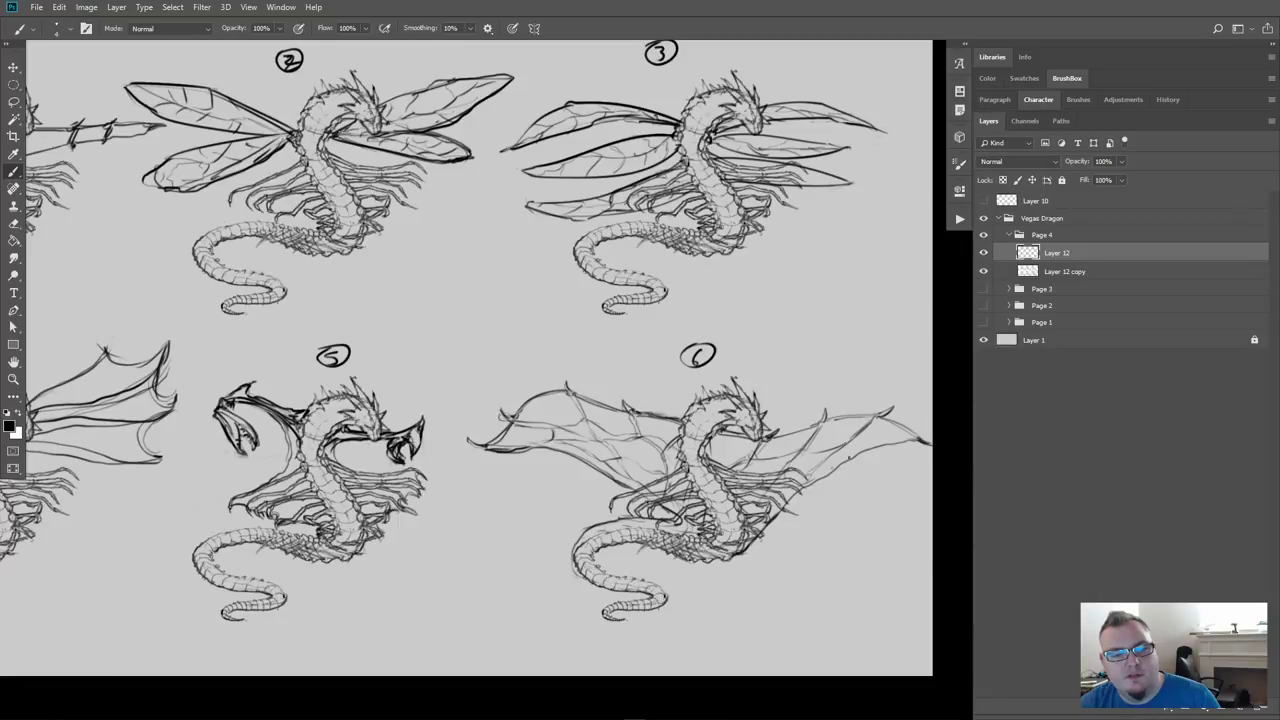
mouse_move(893, 437)
left_mouse_down()
mouse_move(918, 439)
mouse_move(852, 442)
left_mouse_up()
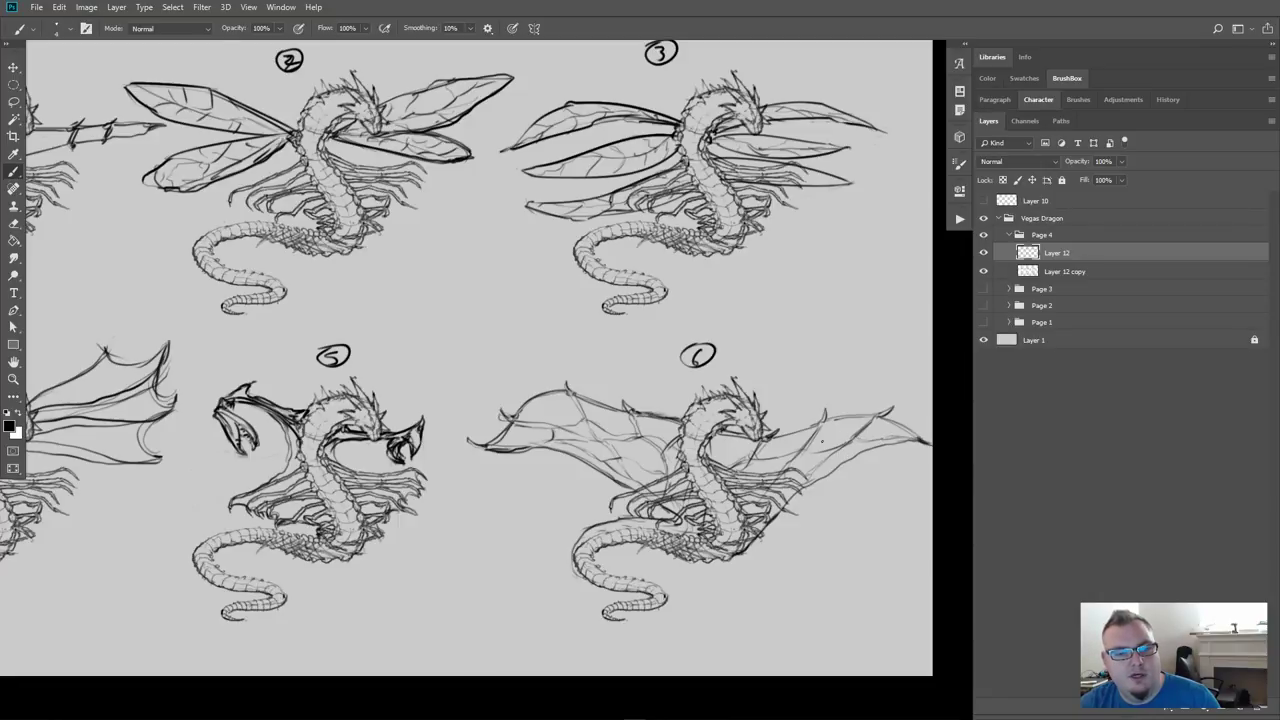
left_click_drag(806, 449, 750, 458)
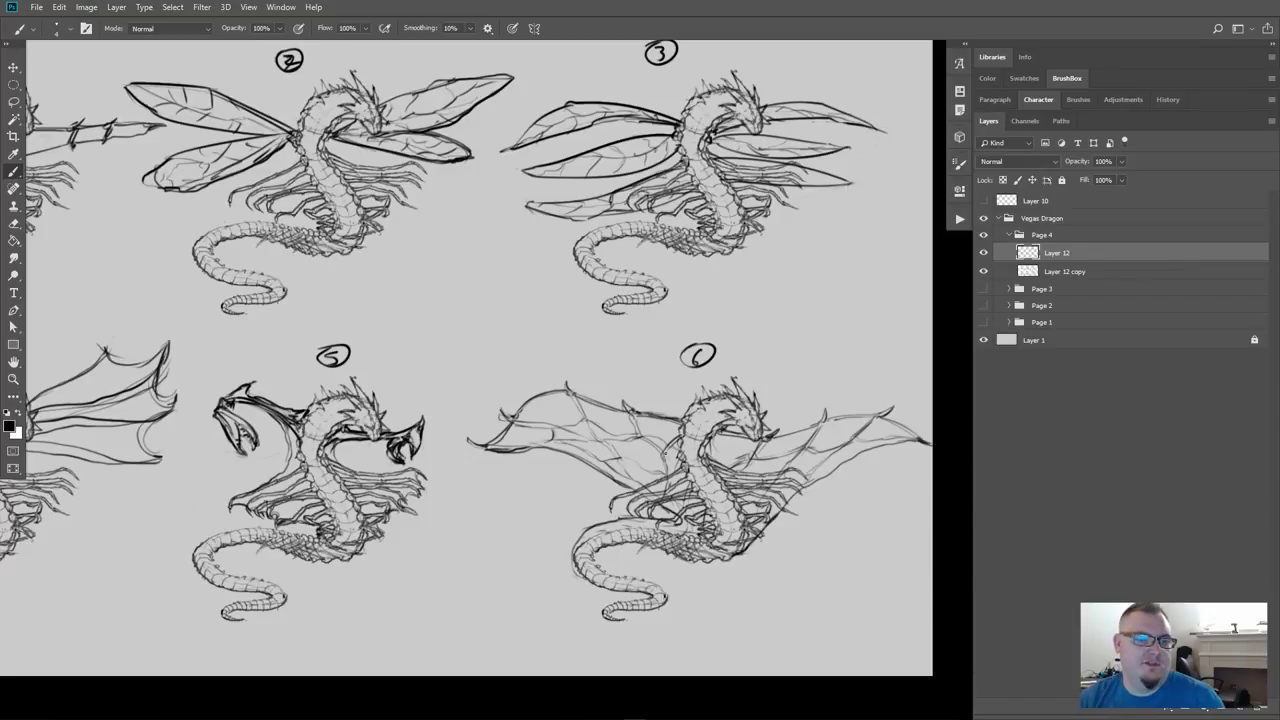
Erase the lines around dragon 6's belly and upper tail and redraw strokes up into the wing
scroll(670, 458, "down", 3)
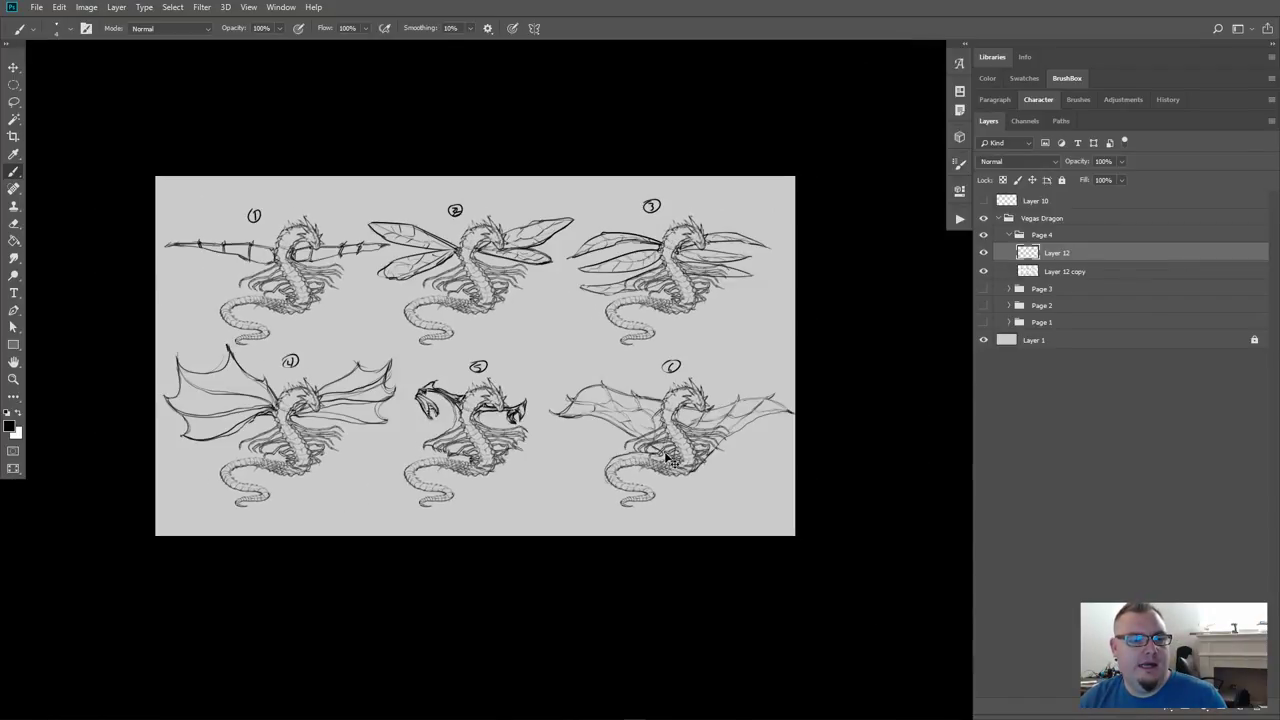
scroll(668, 458, "up", 3)
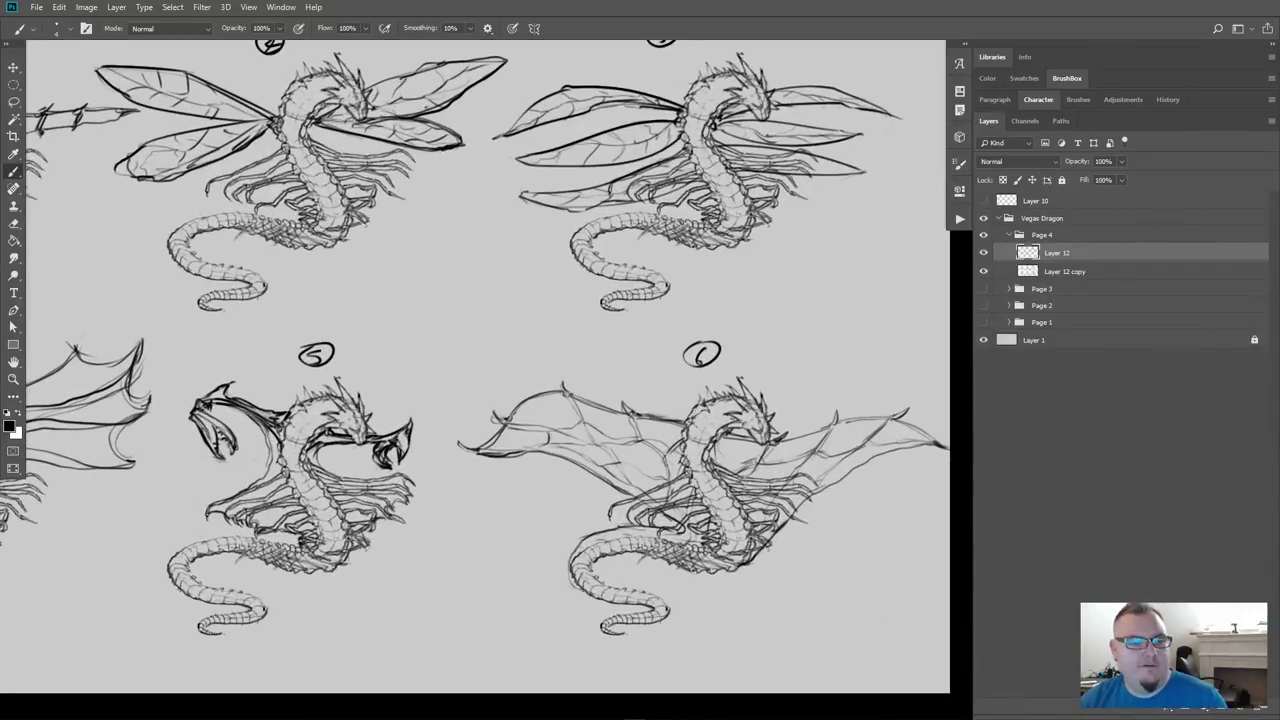
key("e")
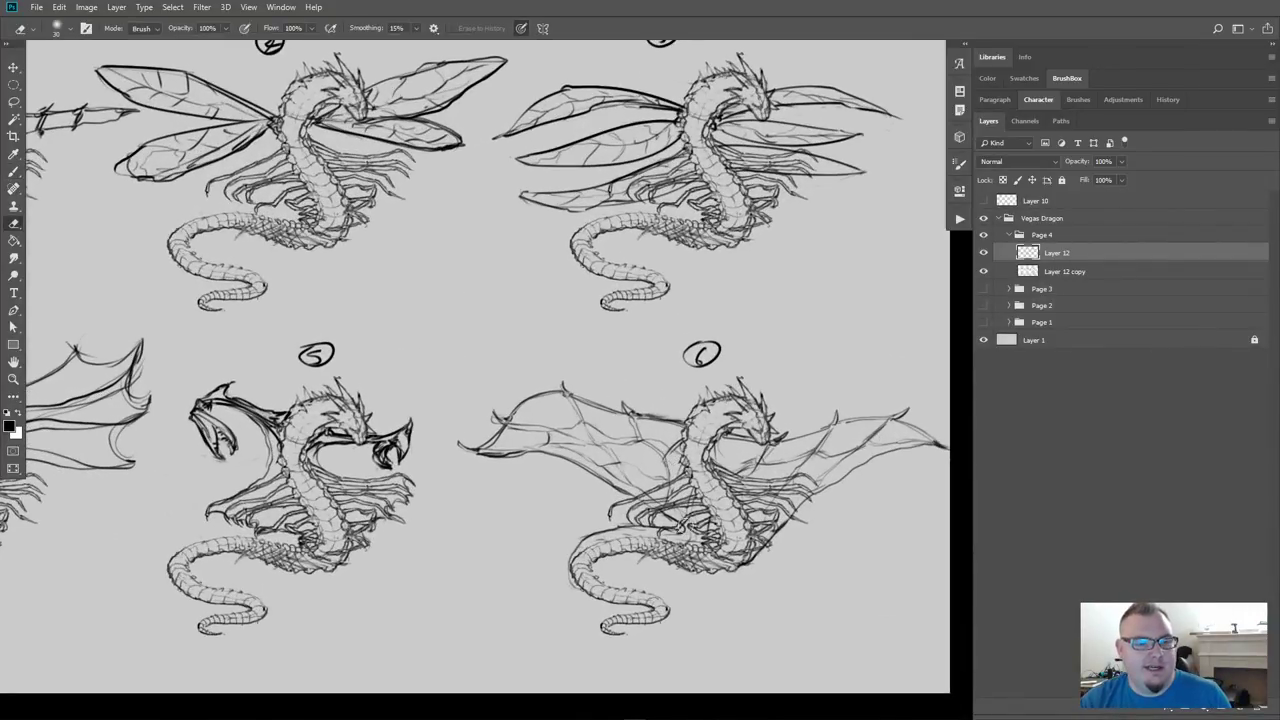
mouse_move(670, 516)
left_mouse_down()
mouse_move(600, 528)
mouse_move(572, 582)
mouse_move(659, 502)
mouse_move(652, 513)
mouse_move(668, 523)
mouse_move(606, 498)
mouse_move(620, 500)
left_mouse_up()
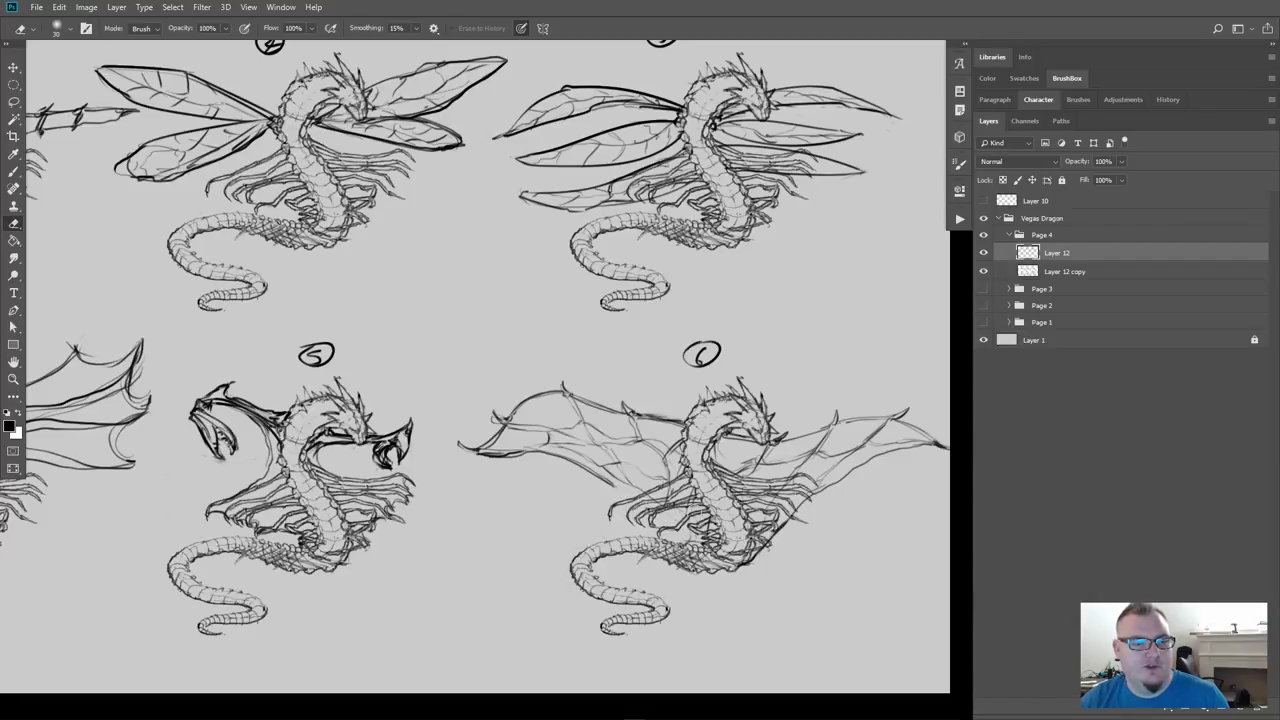
key("b")
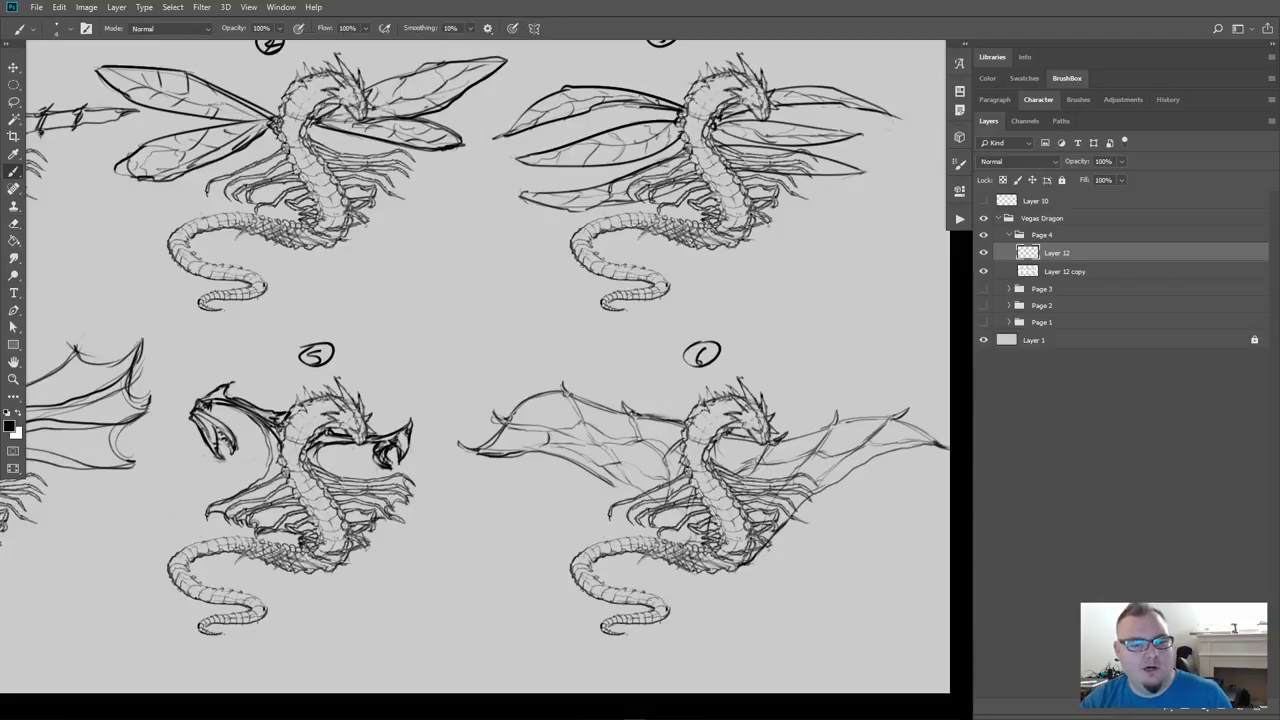
left_click_drag(656, 540, 670, 540)
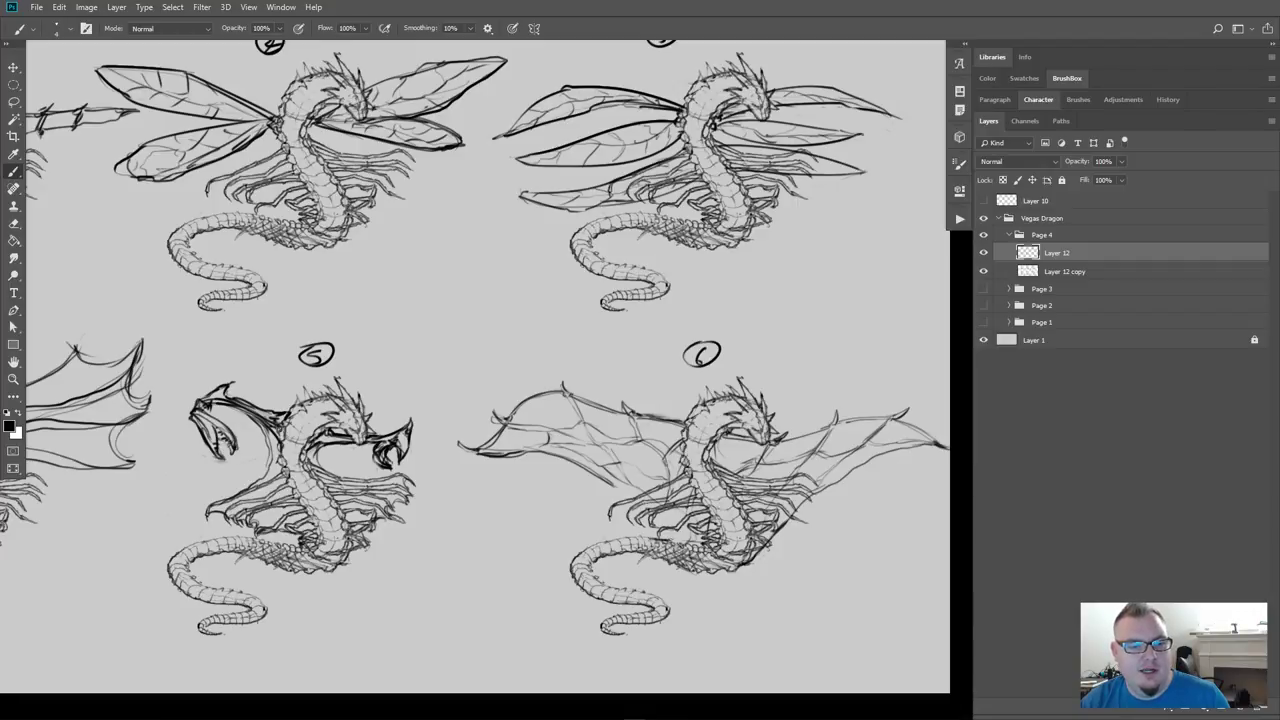
left_click_drag(668, 516, 596, 472)
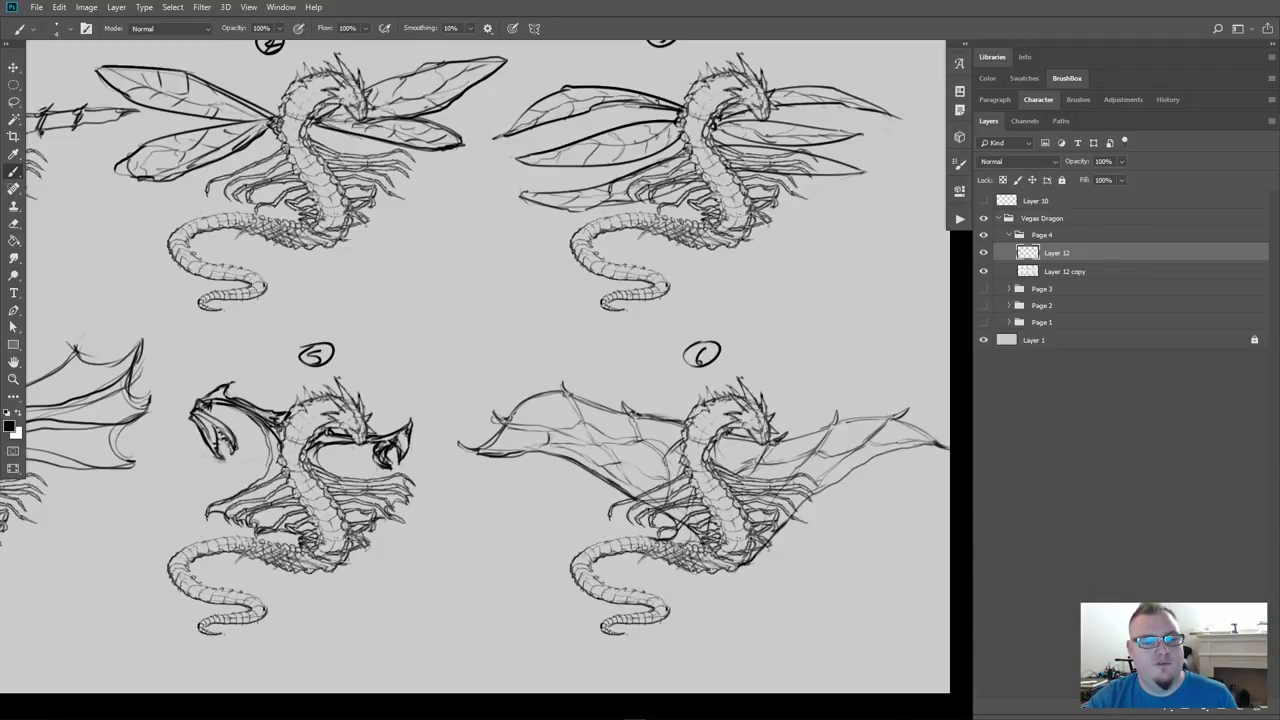
Redraw the belly line on dragon 6
key("e")
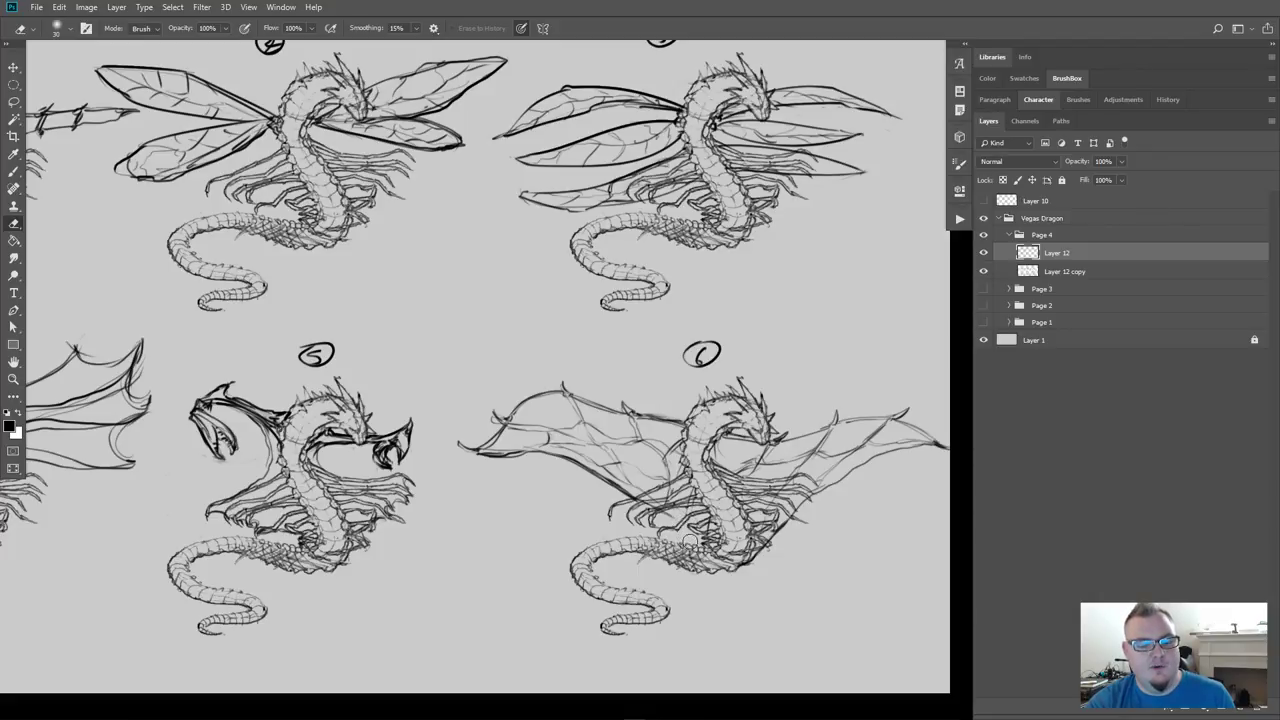
key("b")
left_click_drag(668, 512, 706, 542)
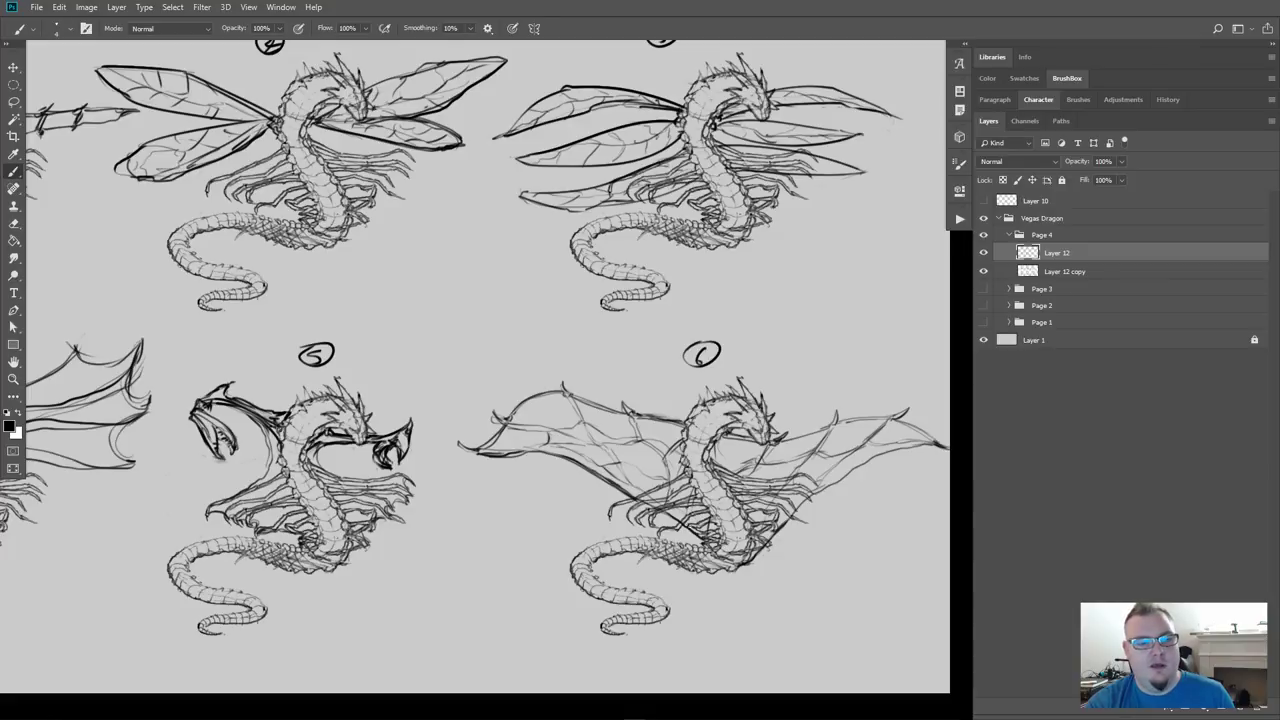
key("e")
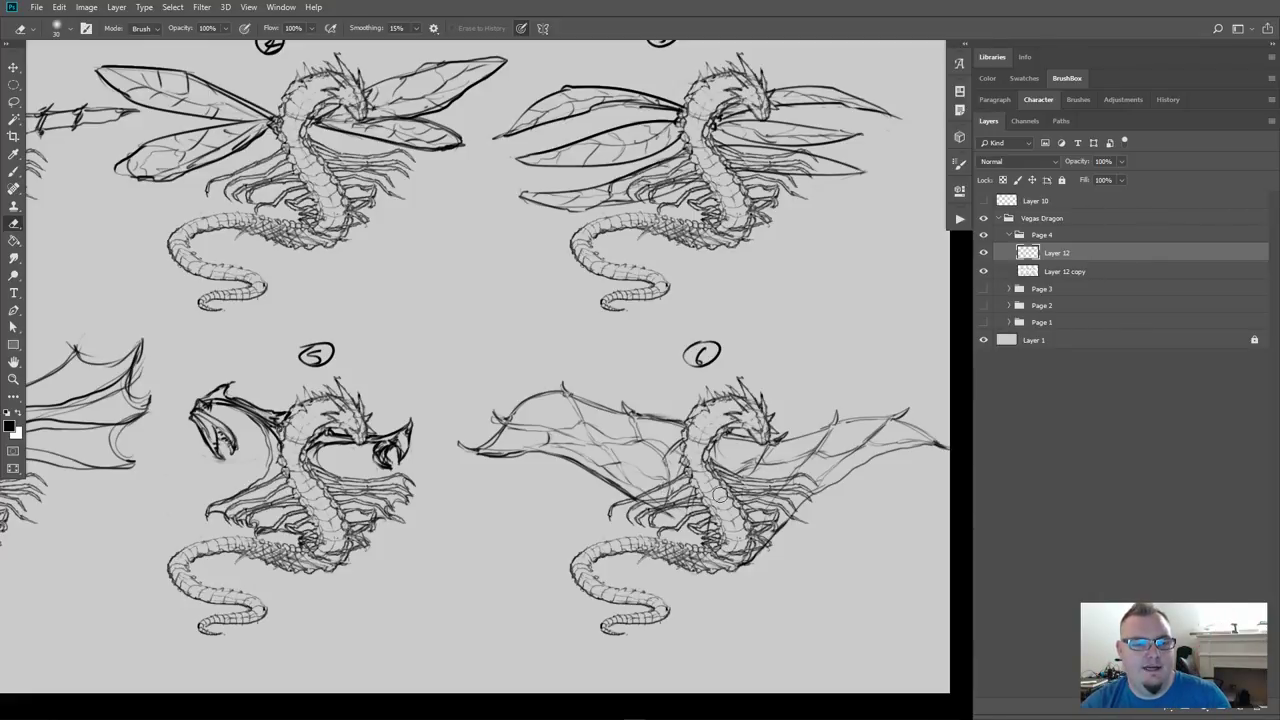
key("b")
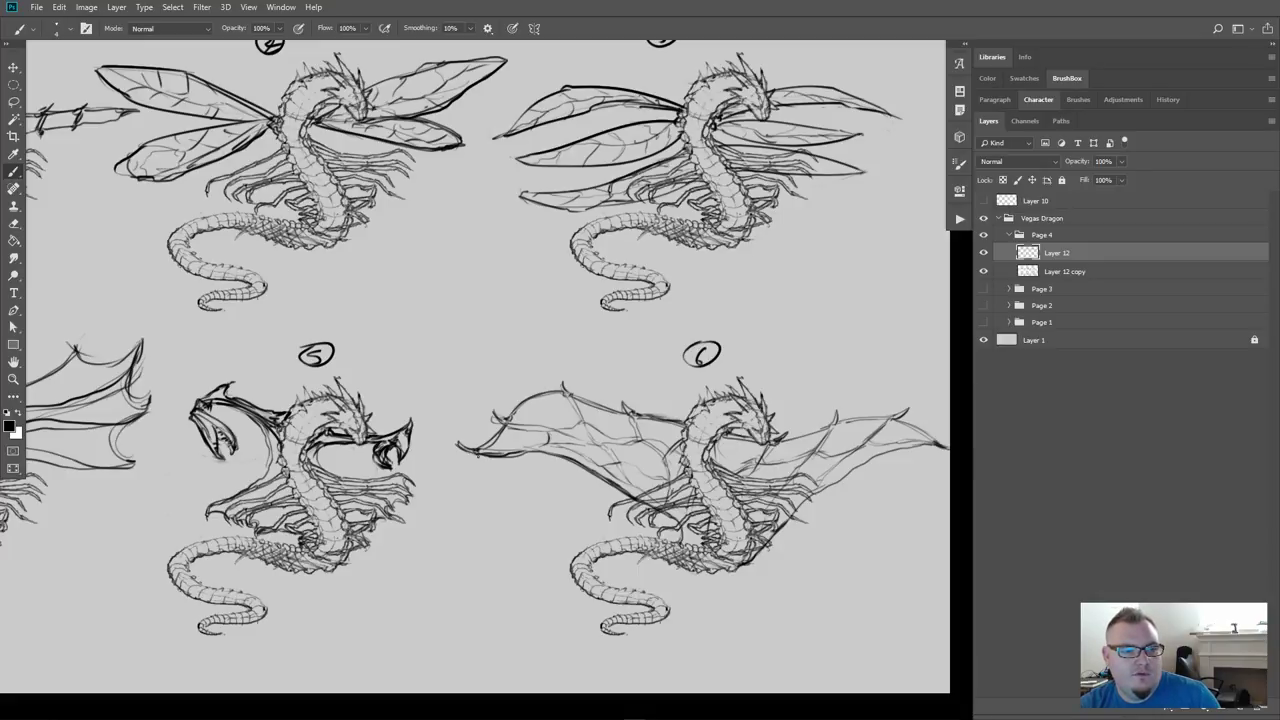
Zoom out and show the whole sheet full screen on black, fitted to the screen
scroll(598, 468, "down", 1)
key("f")
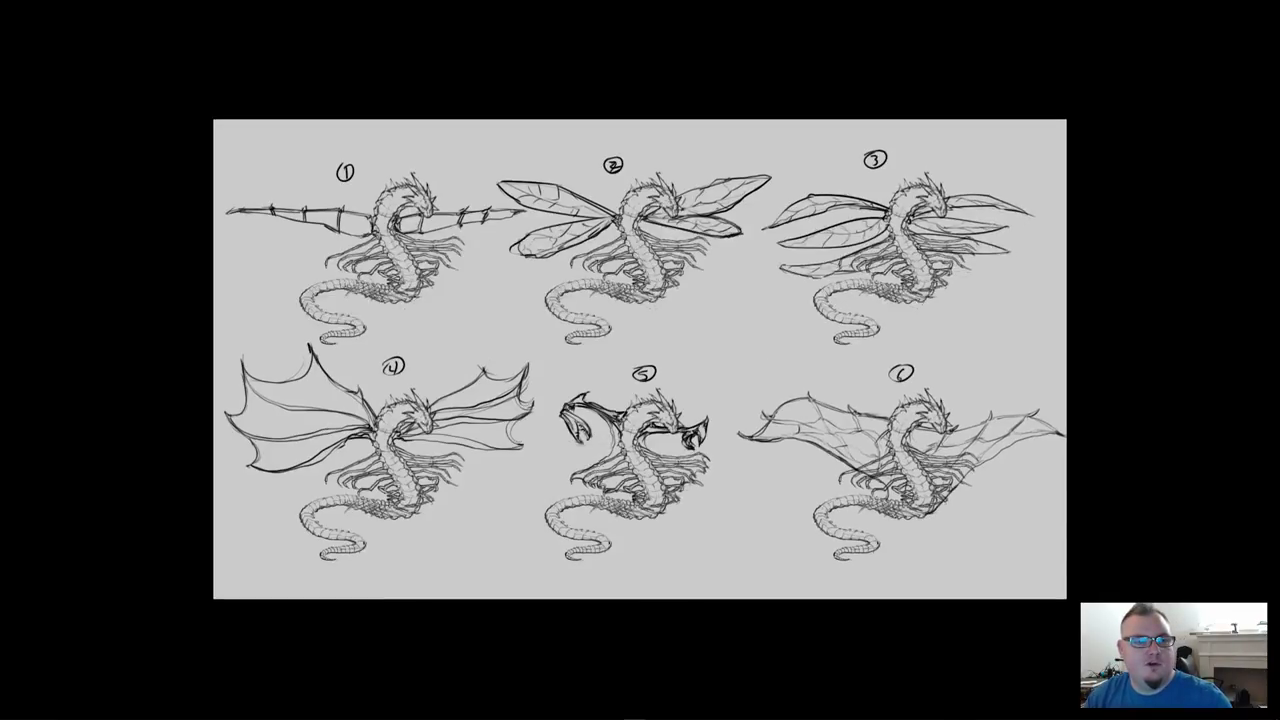
key("f")
key("f")
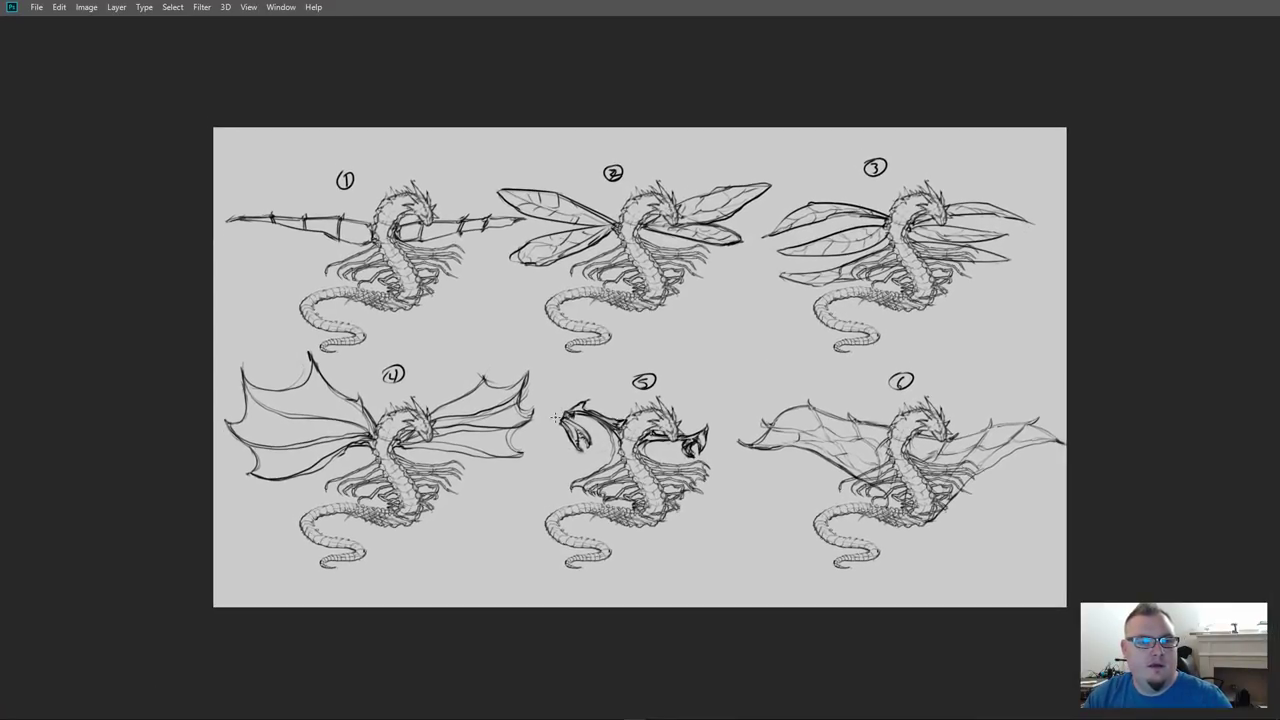
key("f")
key("ctrl+0")
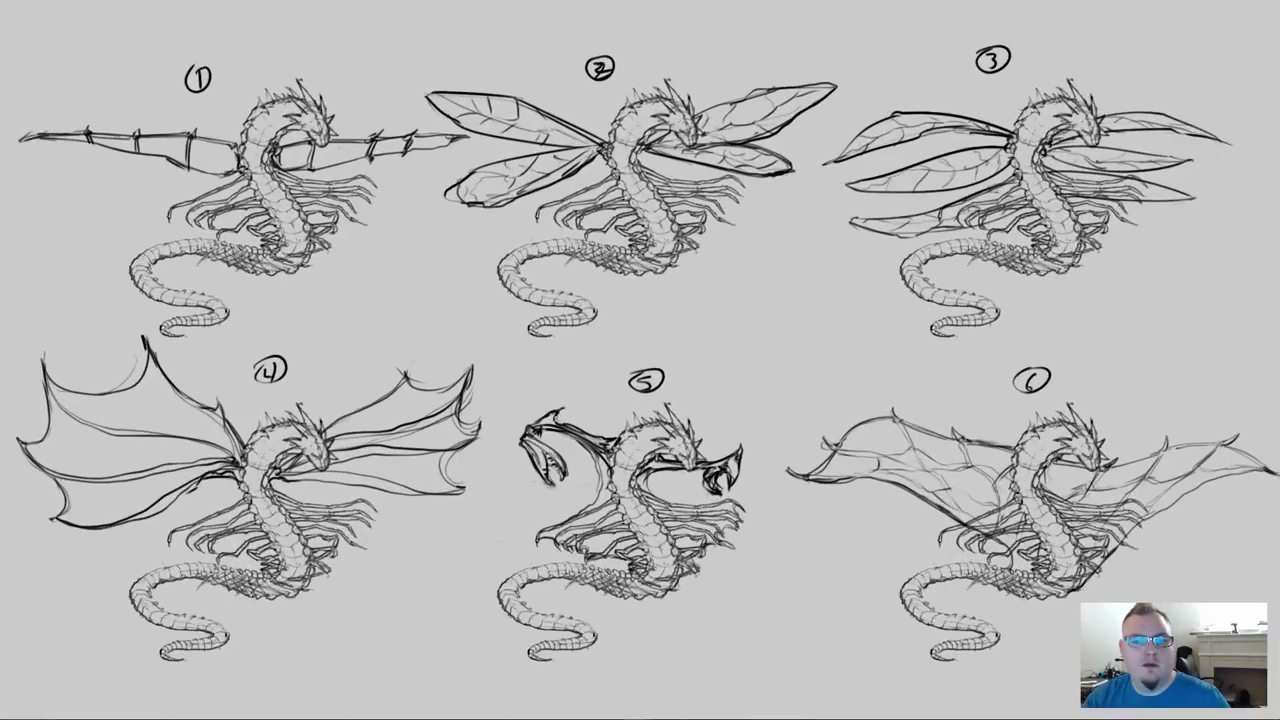
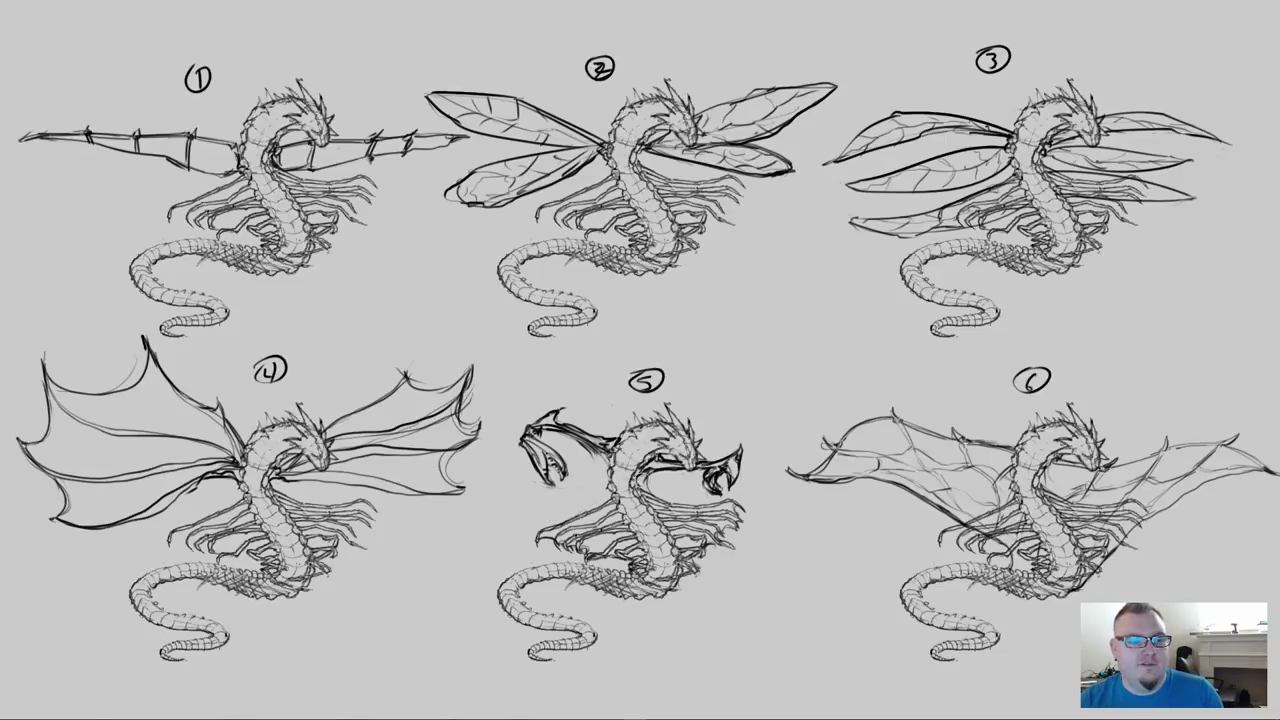
Erase dark strokes on dragon 5's right wing and sketch new lines along its wing edges and body
mouse_move(638, 488)
left_mouse_down()
mouse_move(662, 472)
mouse_move(728, 474)
left_mouse_up()
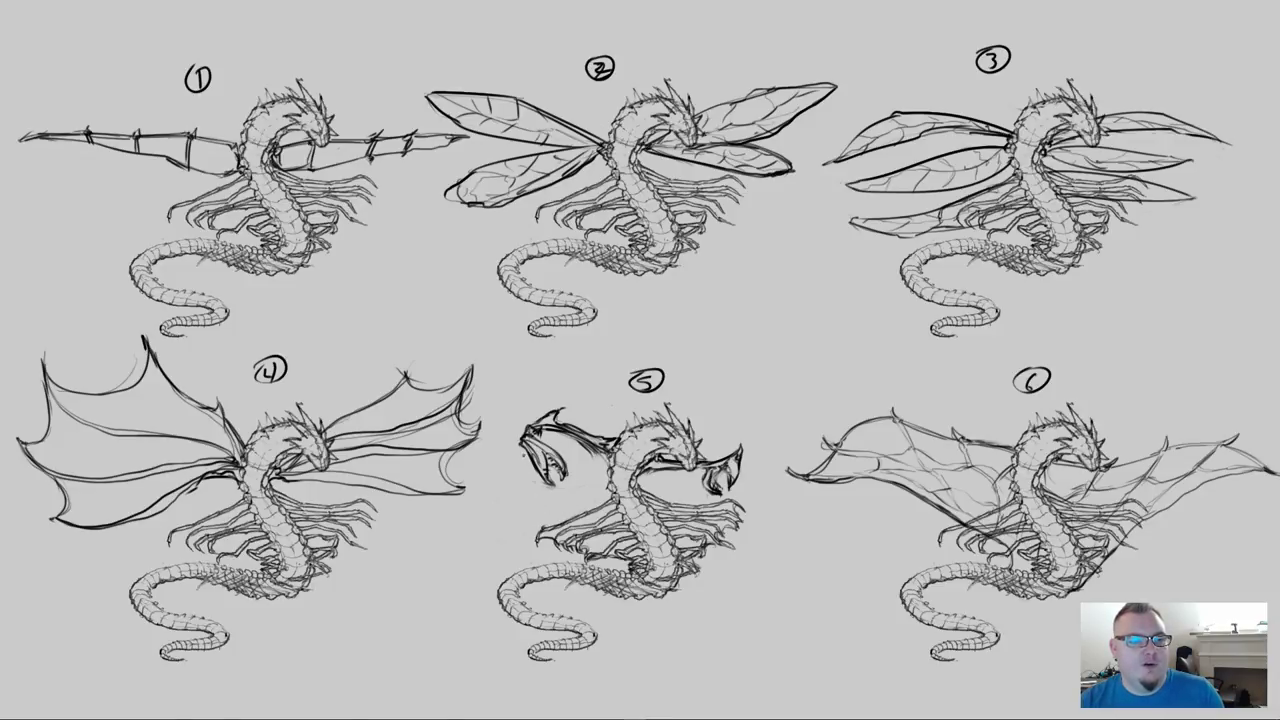
mouse_move(534, 458)
left_mouse_down()
mouse_move(549, 510)
mouse_move(540, 531)
mouse_move(538, 466)
mouse_move(520, 446)
left_mouse_up()
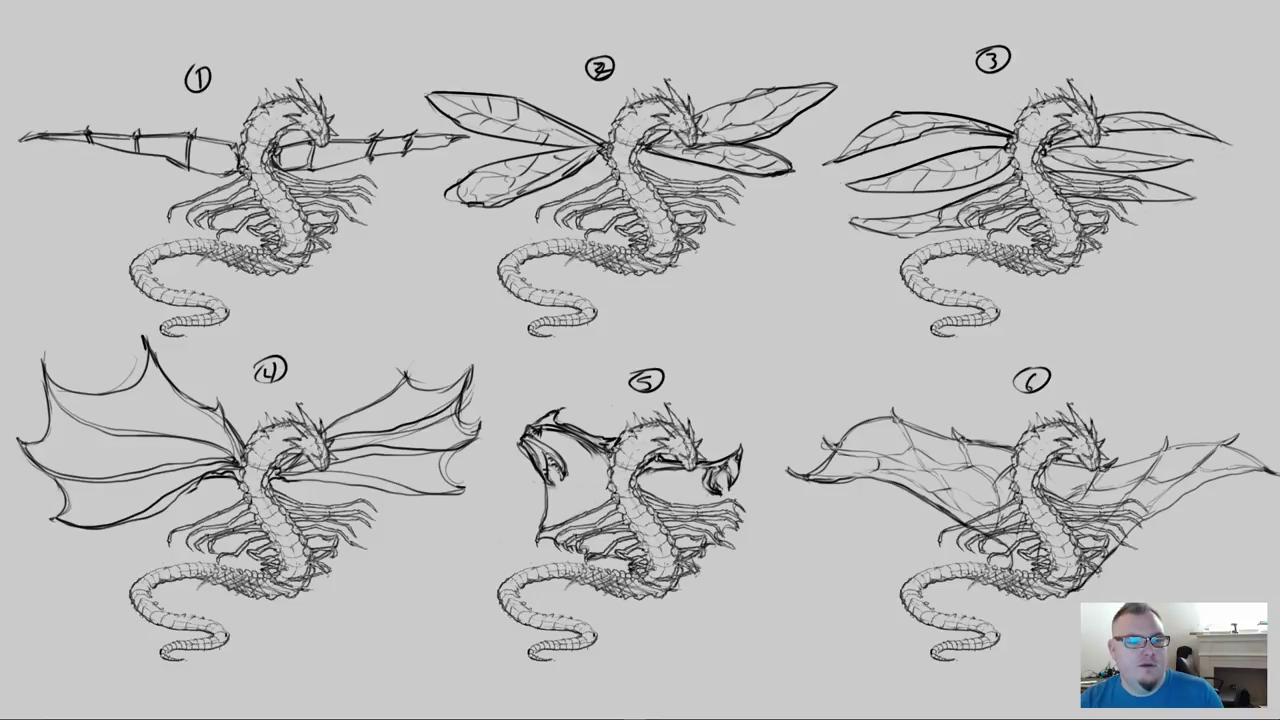
left_click_drag(741, 452, 728, 508)
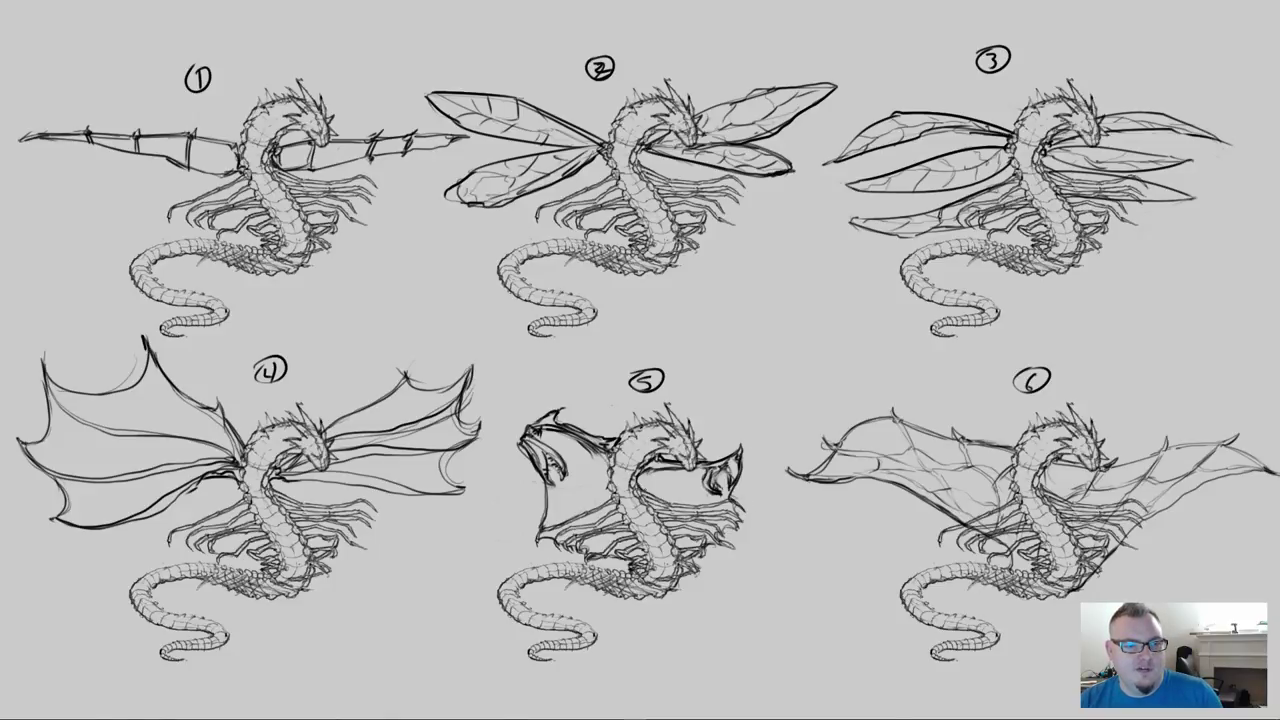
mouse_move(609, 458)
left_mouse_down()
mouse_move(612, 498)
mouse_move(566, 475)
mouse_move(576, 494)
mouse_move(558, 503)
left_mouse_up()
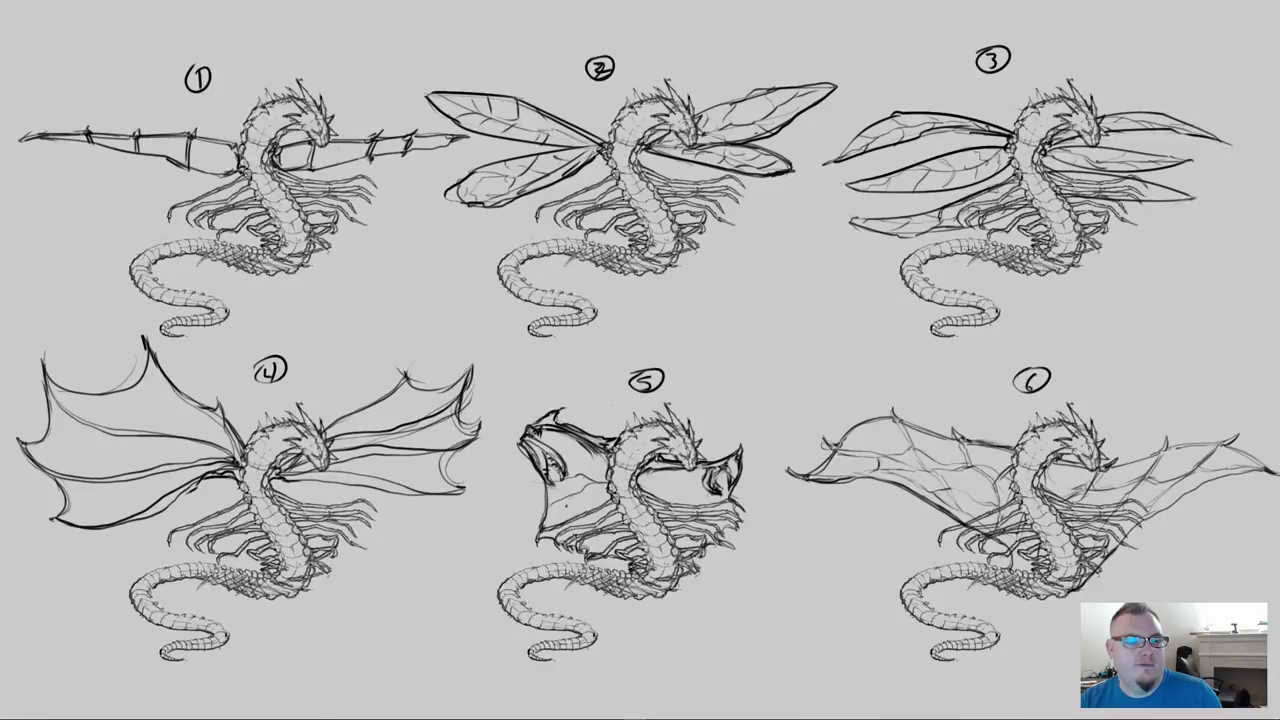
mouse_move(632, 485)
left_mouse_down()
mouse_move(686, 476)
mouse_move(708, 502)
mouse_move(668, 483)
left_mouse_up()
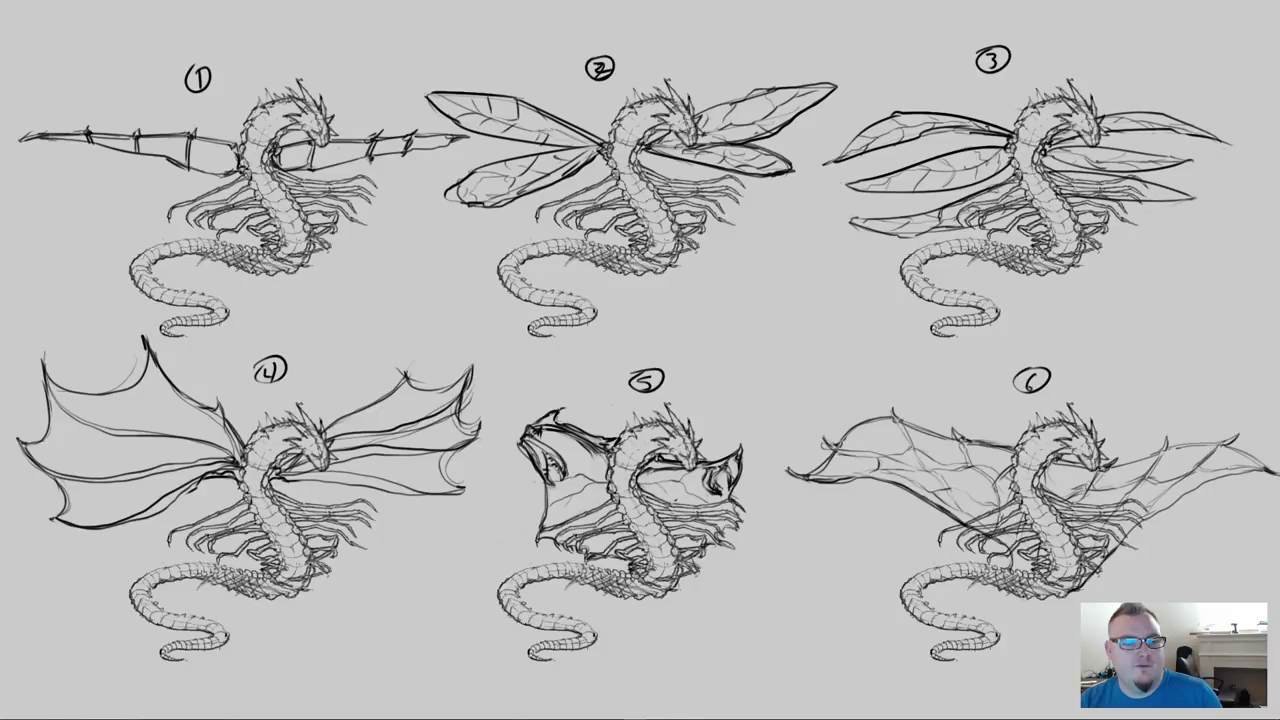
left_click_drag(608, 454, 556, 458)
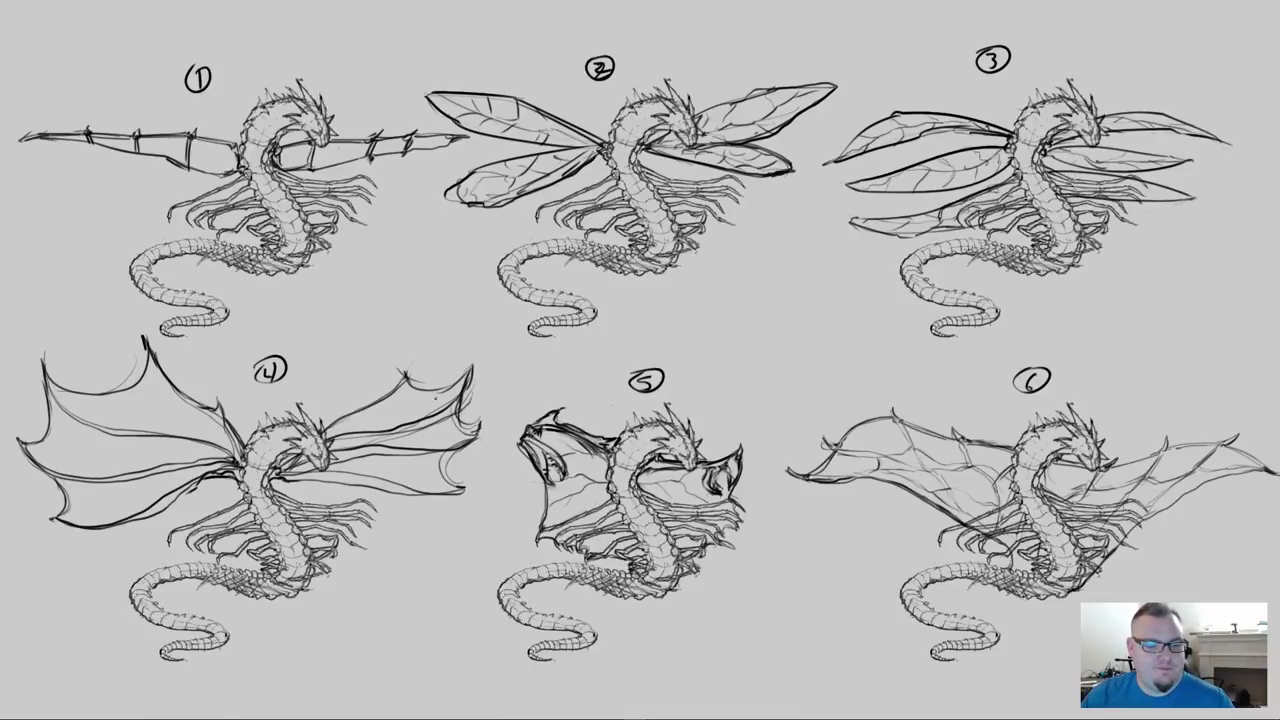
Restore the interface, zoom out to the whole sheet, and try a lasso outline above dragon 4
key("f")
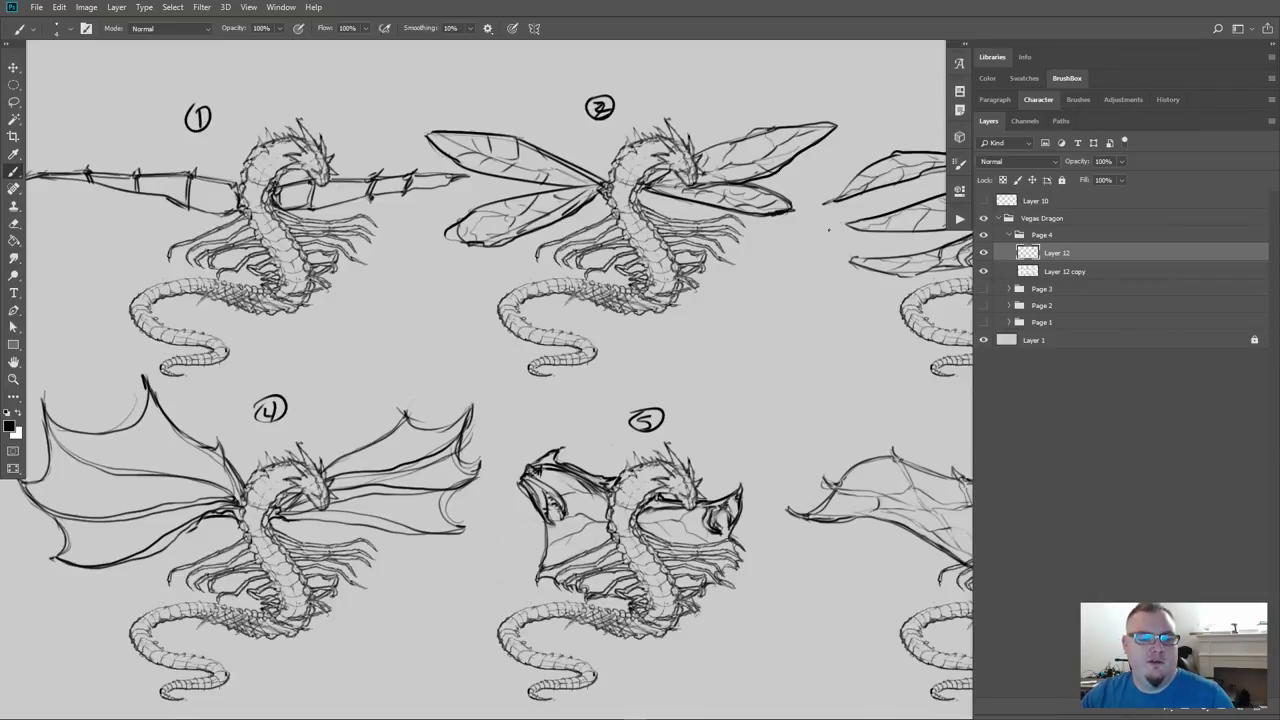
key("ctrl+minus")
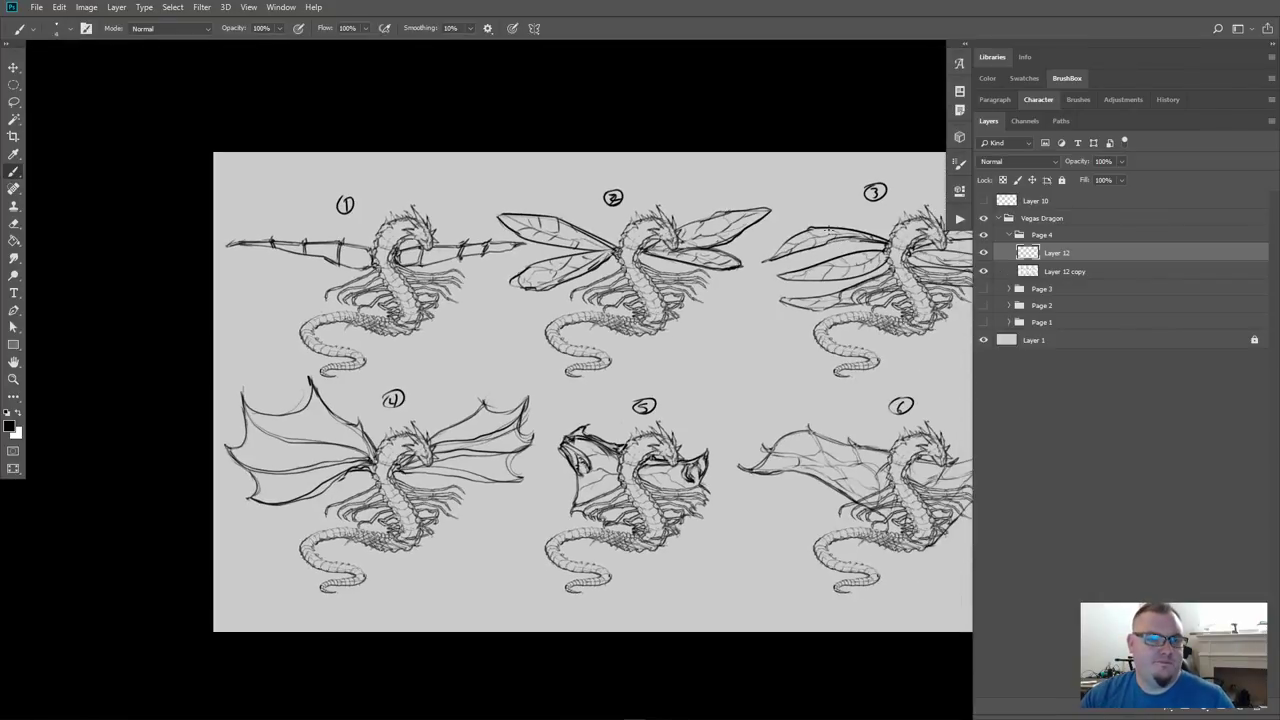
left_click_drag(780, 353, 641, 342)
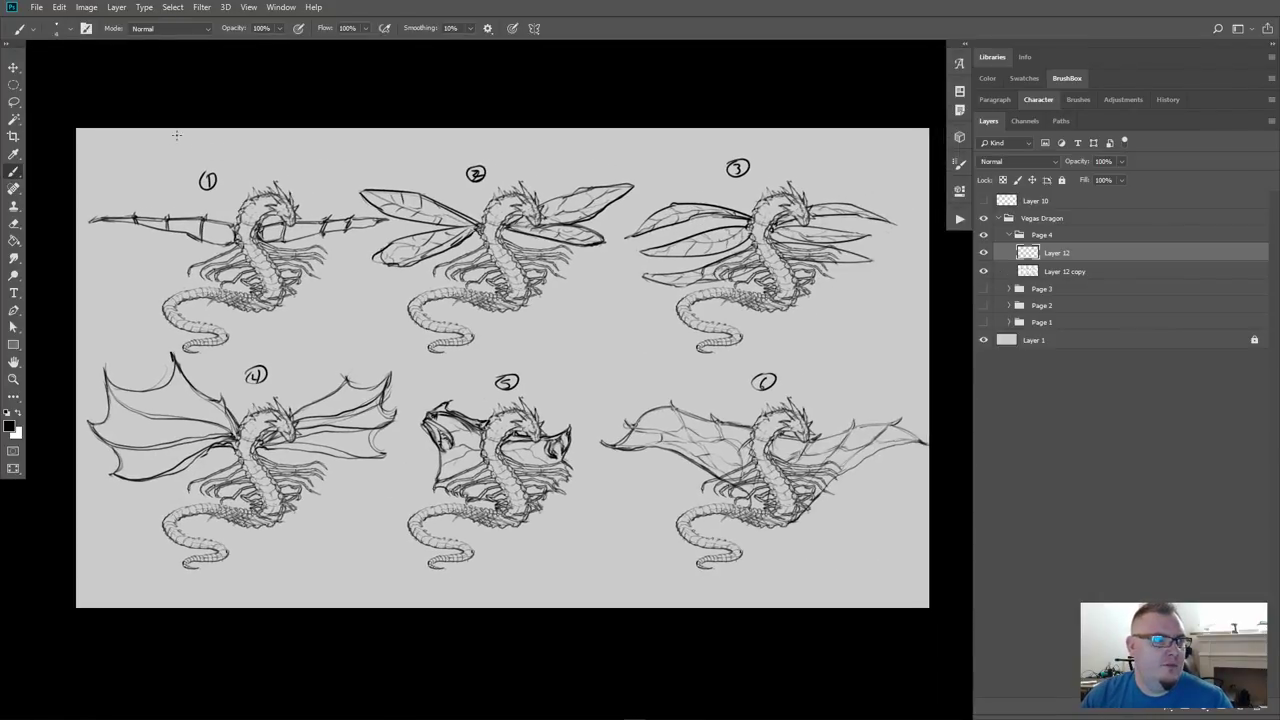
left_click(14, 102)
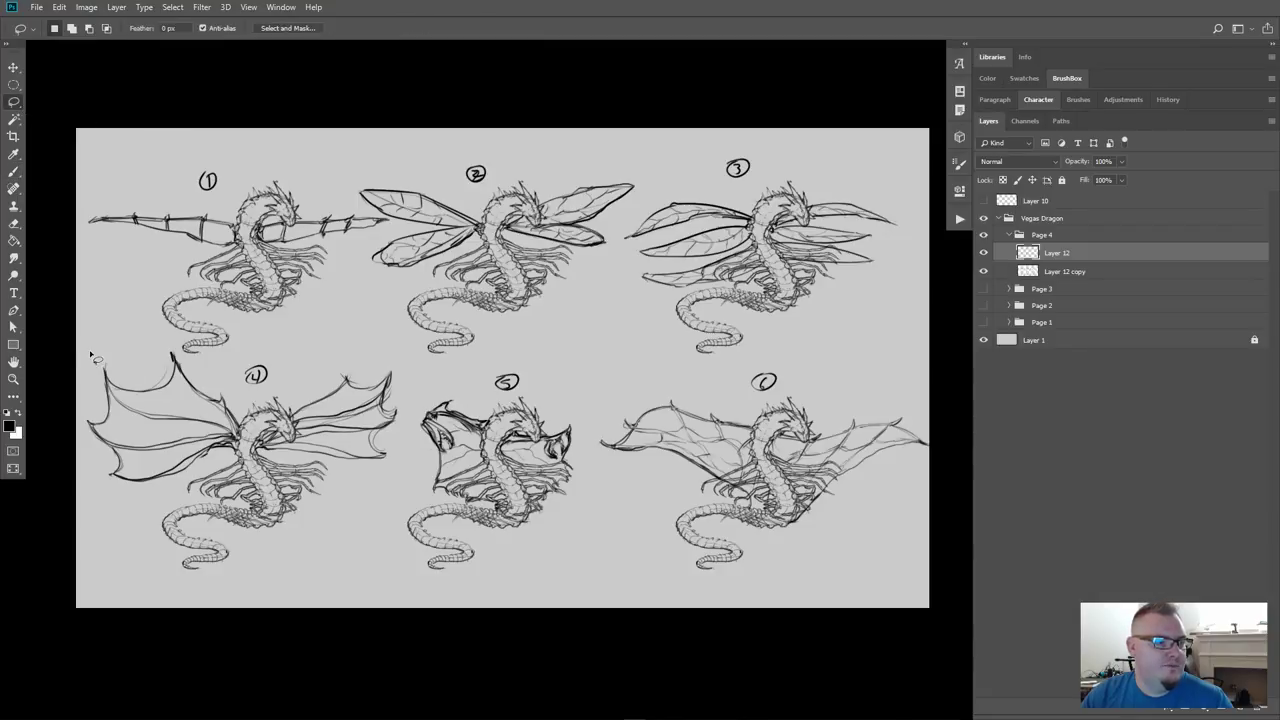
left_click_drag(91, 351, 185, 357)
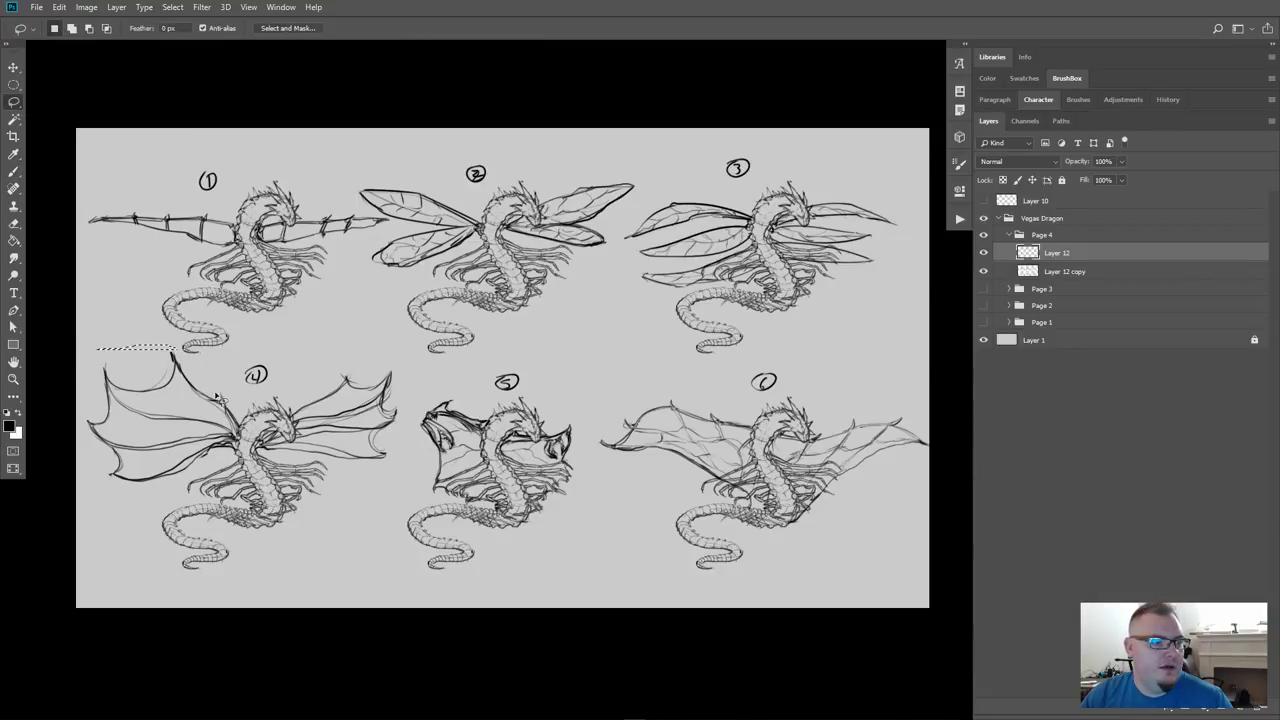
left_click(220, 398)
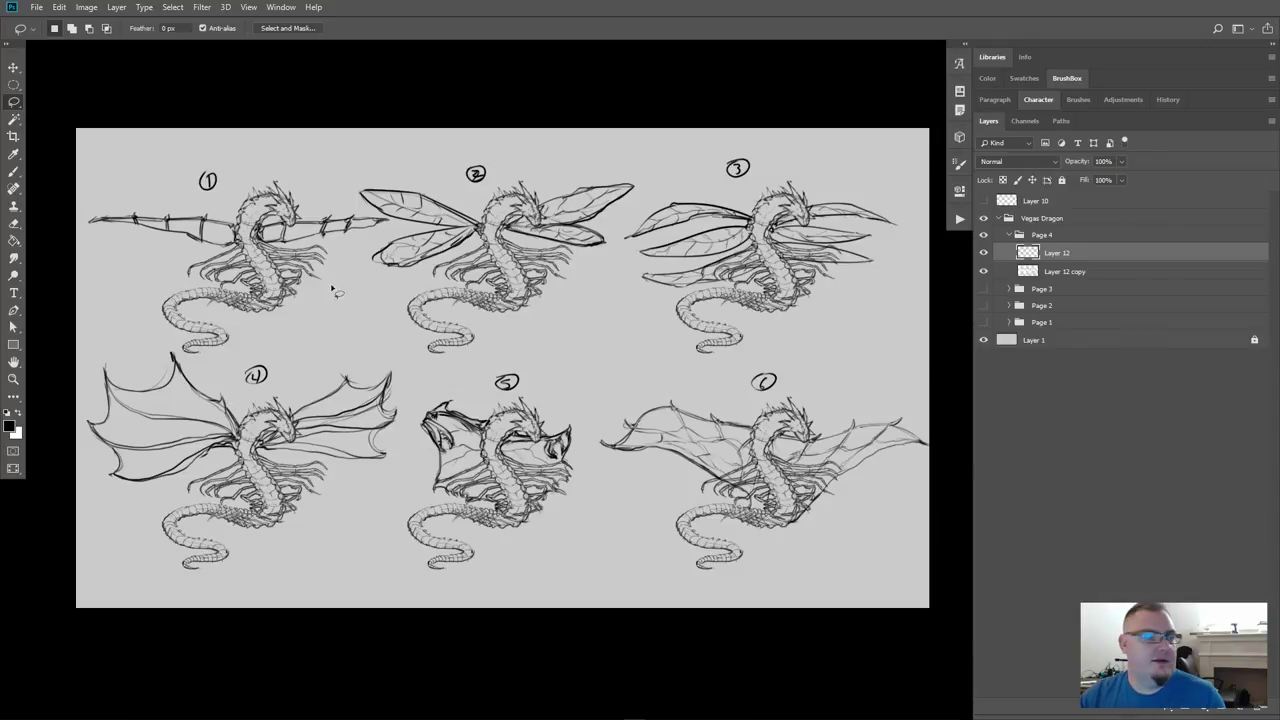
mouse_move(114, 355)
left_mouse_down()
mouse_move(170, 347)
mouse_move(201, 372)
mouse_move(256, 359)
mouse_move(368, 377)
left_mouse_up()
left_click(370, 378)
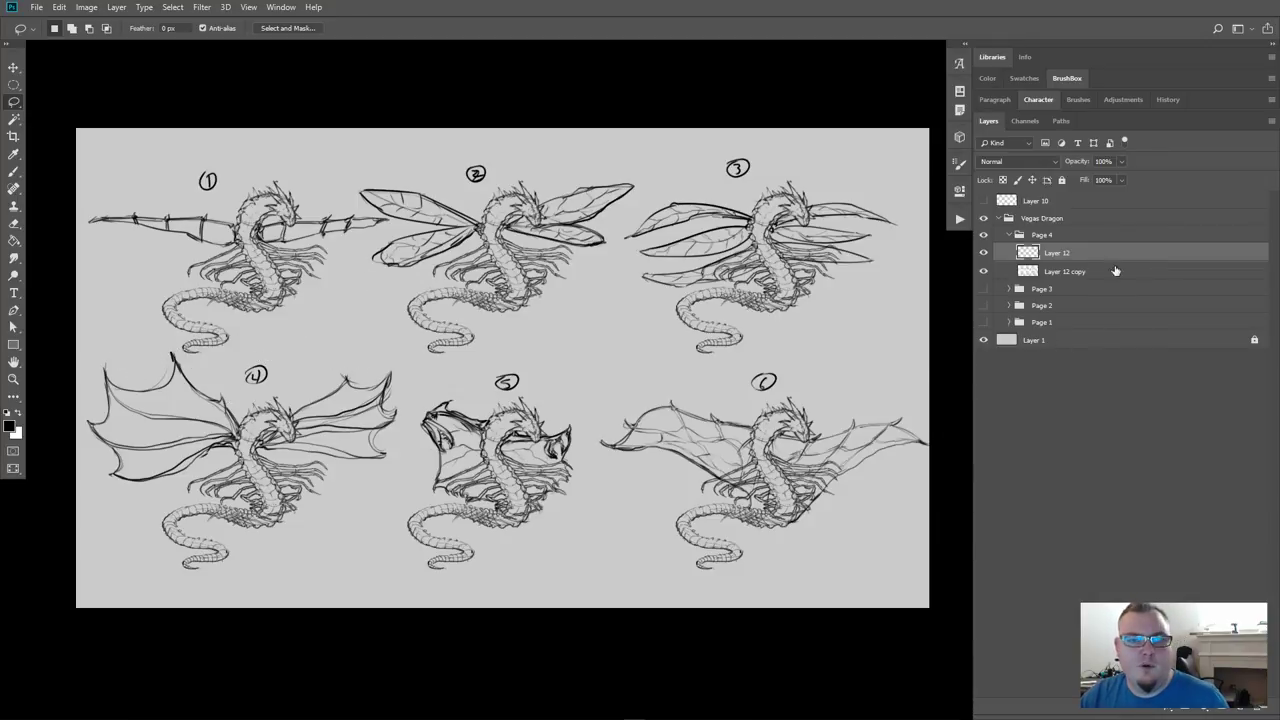
Duplicate Layer 12 and its copy, merge them, set Multiply blending, and hide the originals
left_click(983, 253)
left_click(983, 253)
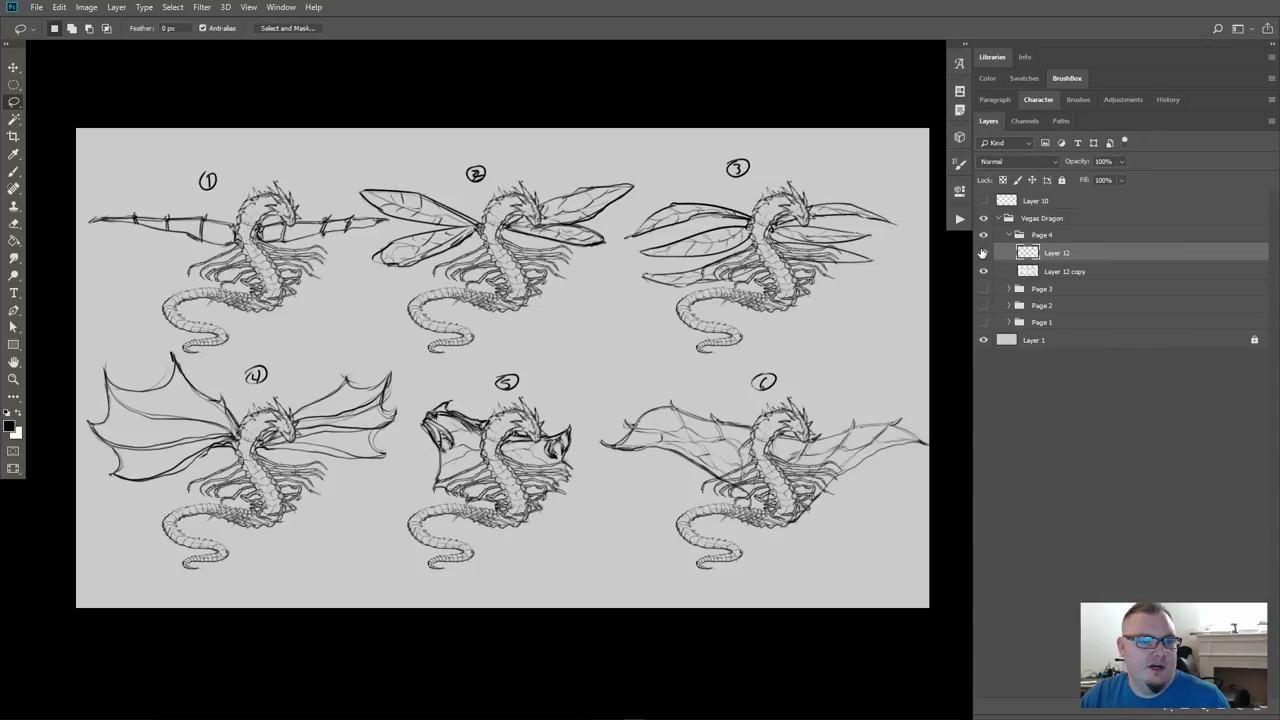
left_click(1071, 272, "shift")
key("ctrl+j")
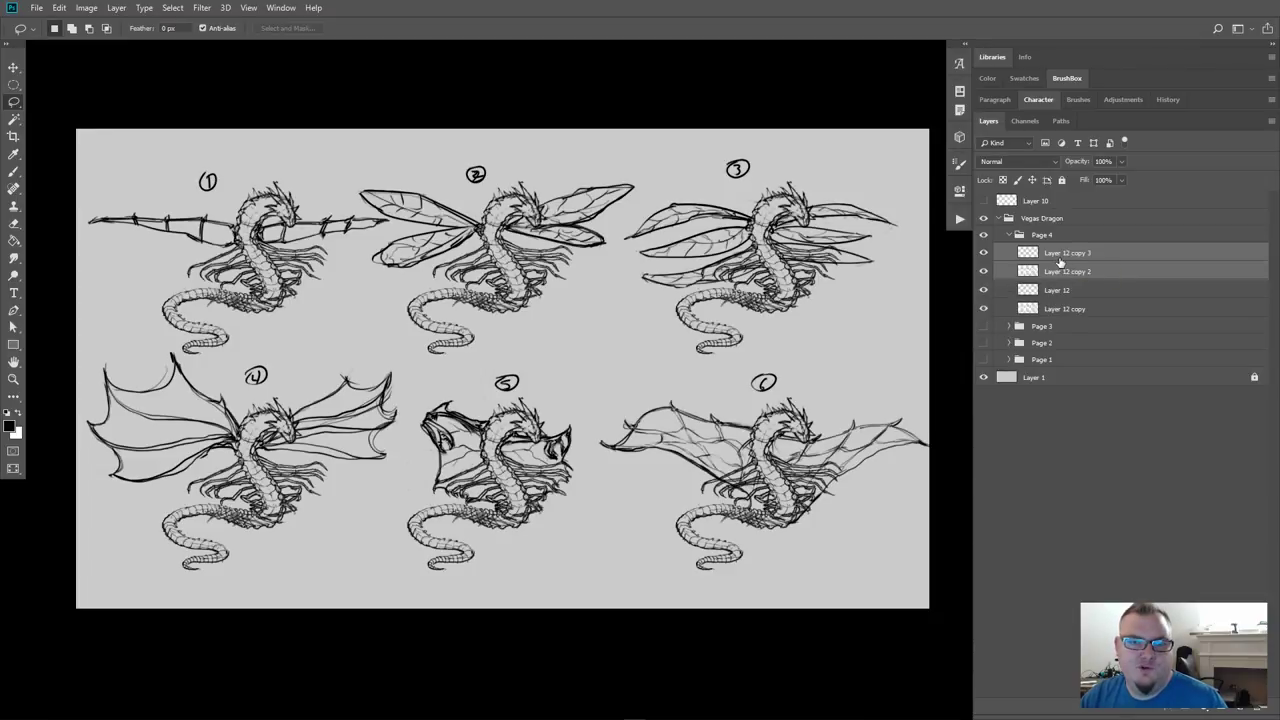
key("ctrl+e")
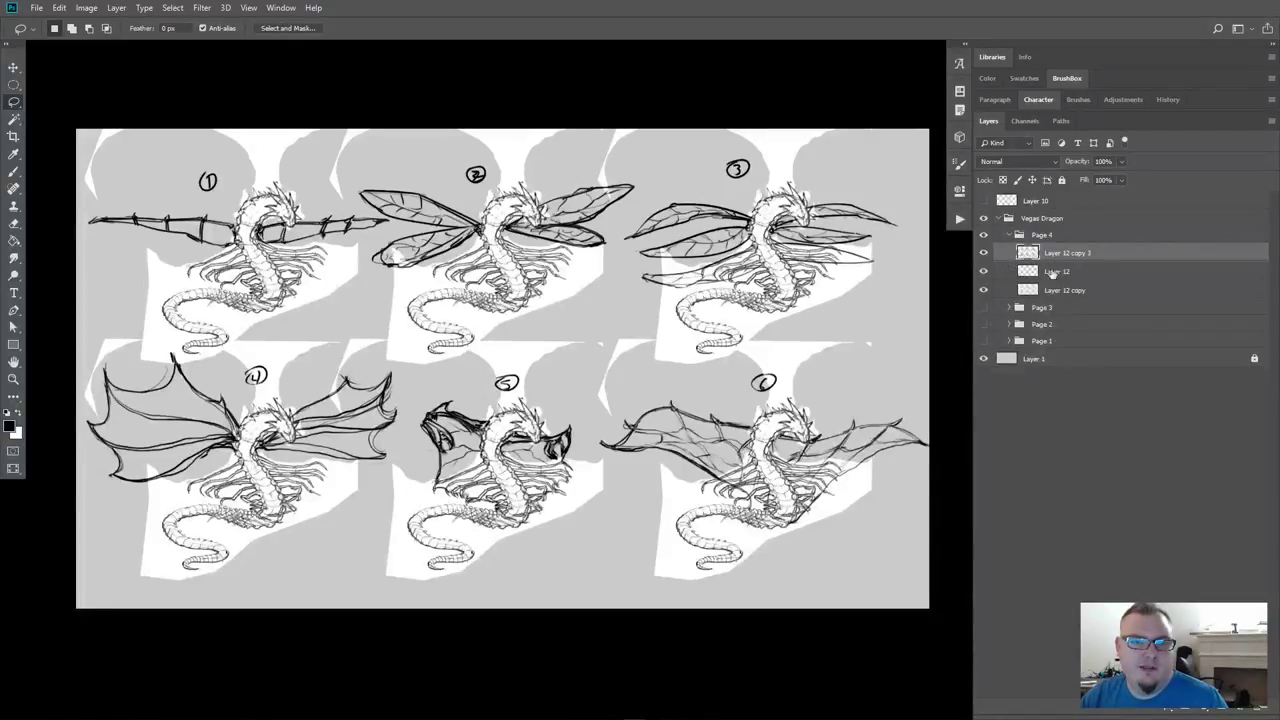
left_click(1010, 161)
left_click(1016, 216)
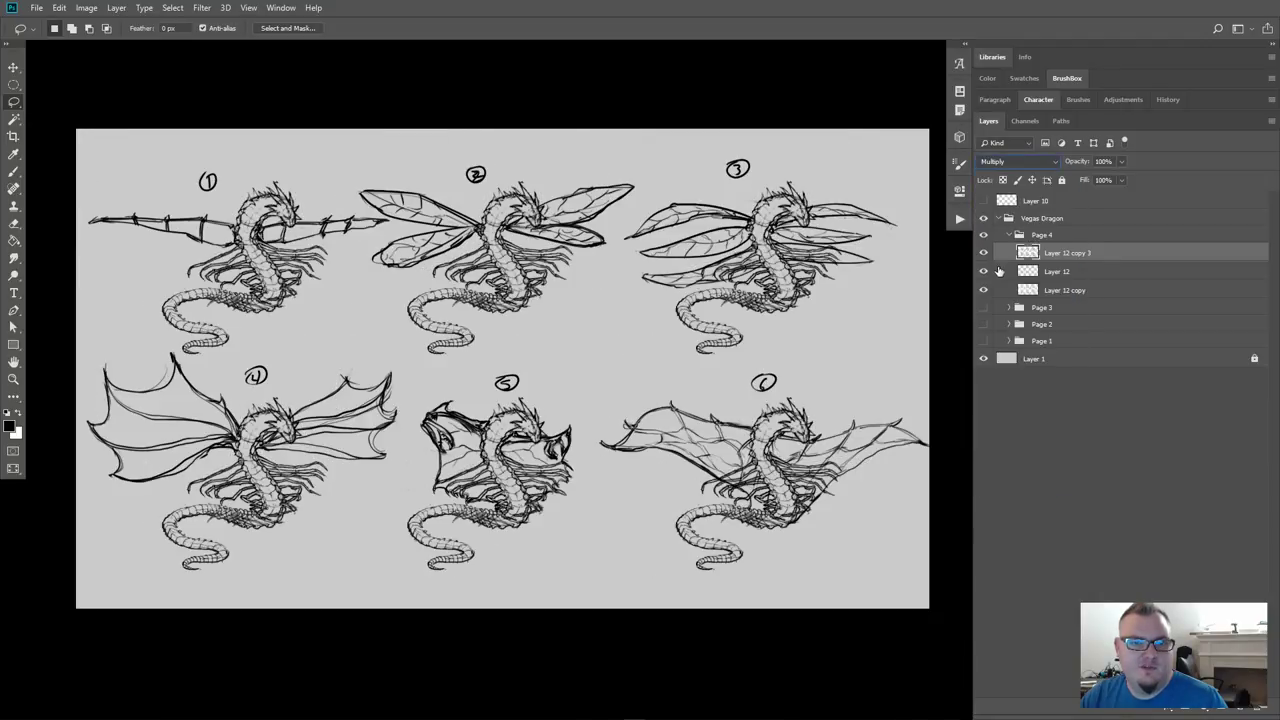
left_click(983, 289)
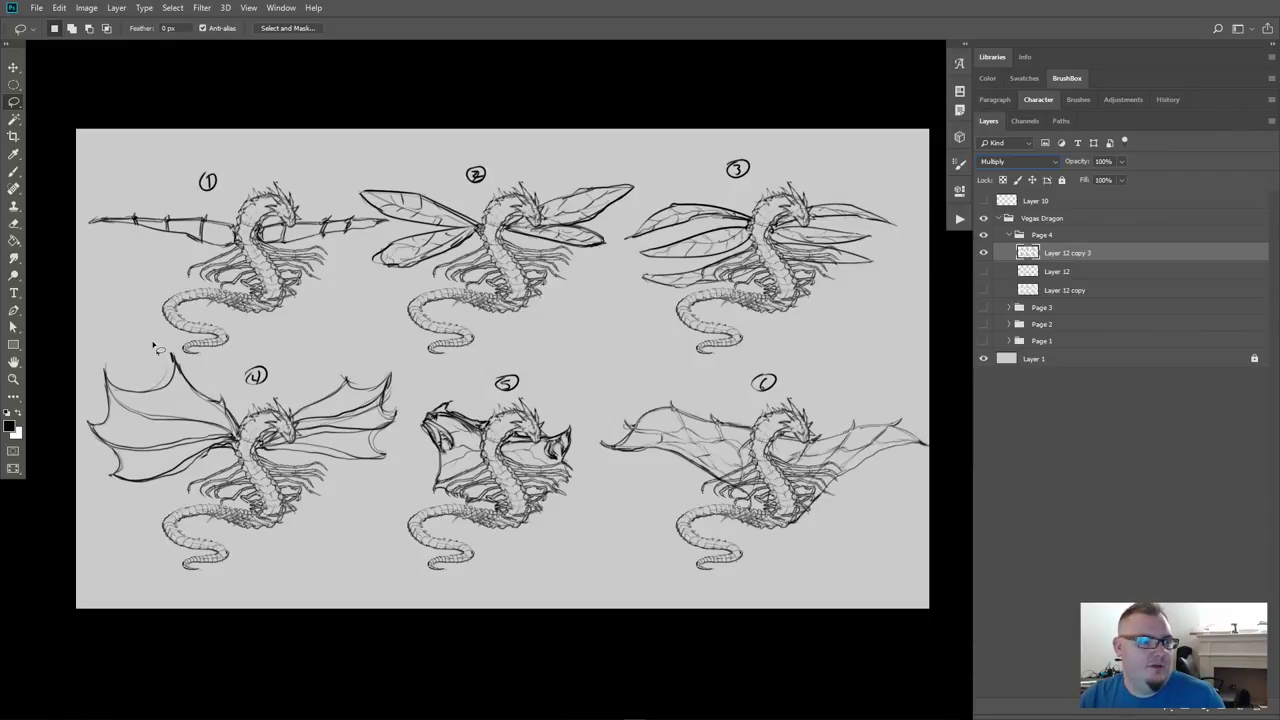
Delete the top row of three dragons from the merged layer and duplicate the remaining bottom row
mouse_move(157, 343)
left_mouse_down()
mouse_move(192, 364)
mouse_move(302, 347)
mouse_move(430, 371)
mouse_move(711, 365)
mouse_move(819, 342)
mouse_move(929, 229)
mouse_move(845, 98)
mouse_move(462, 49)
mouse_move(146, 63)
mouse_move(77, 173)
mouse_move(65, 260)
mouse_move(108, 364)
left_mouse_up()
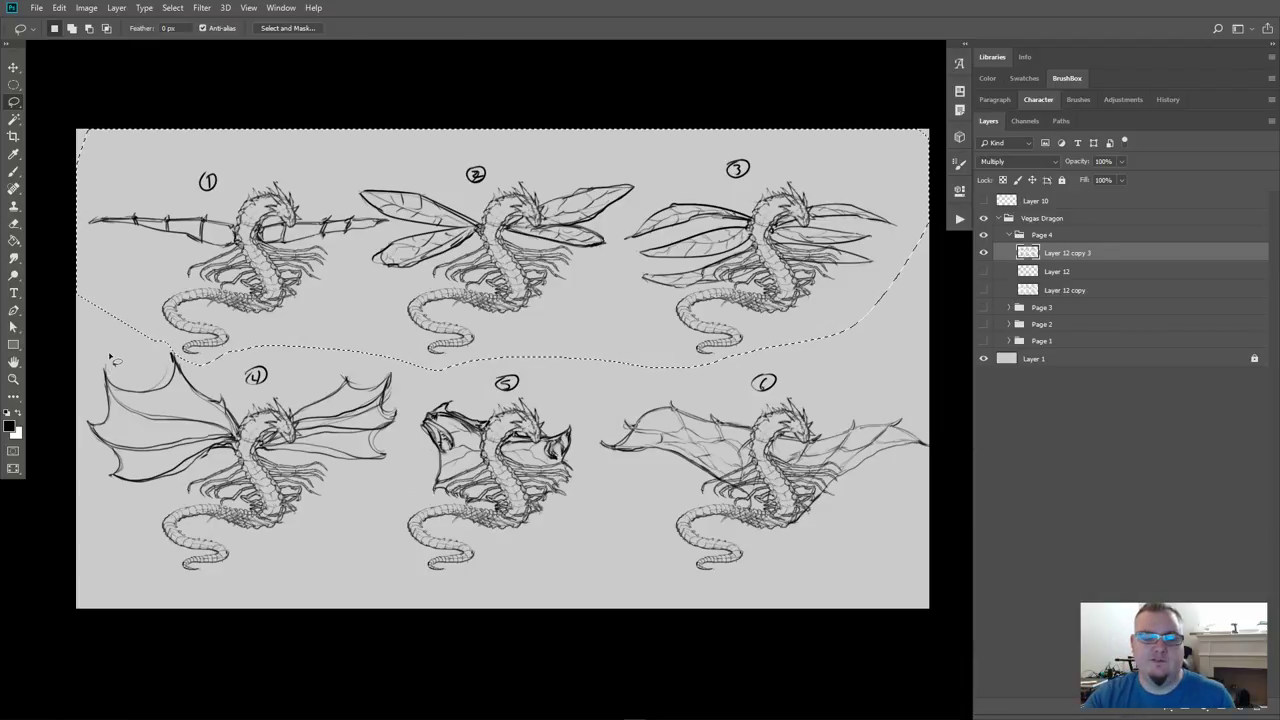
key("Delete")
key("ctrl+d")
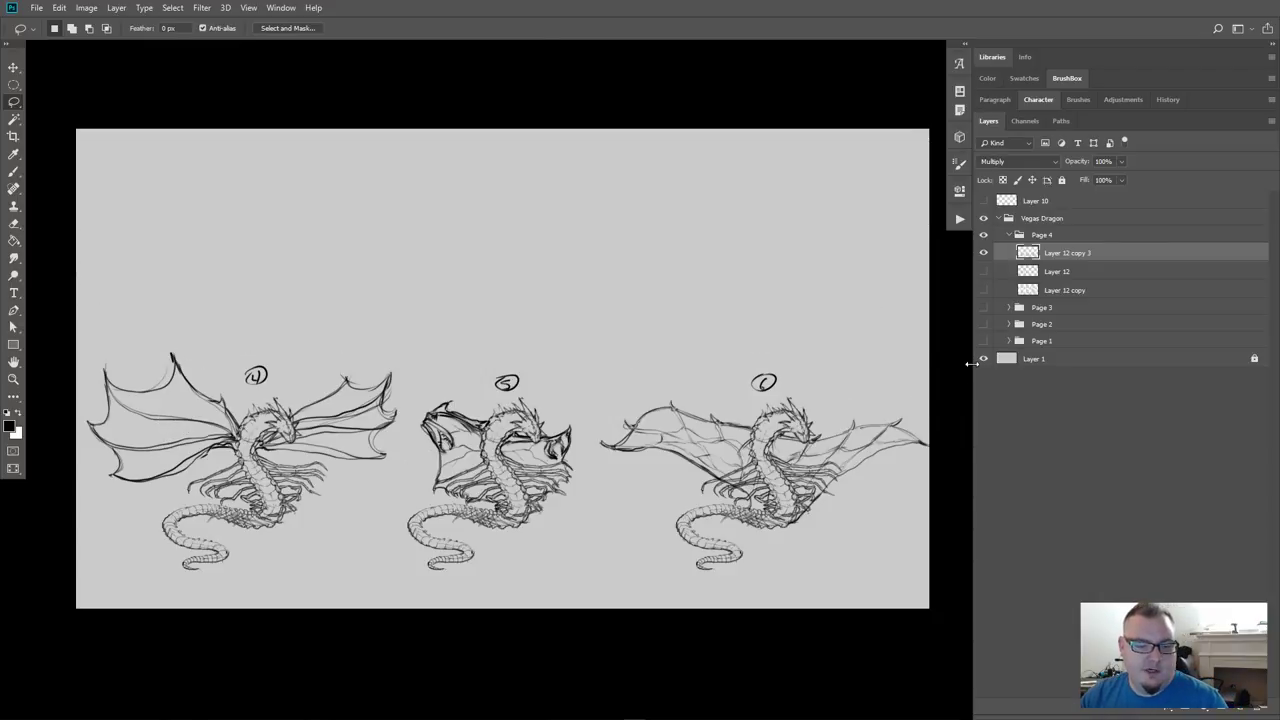
key("ctrl+t")
key("Return")
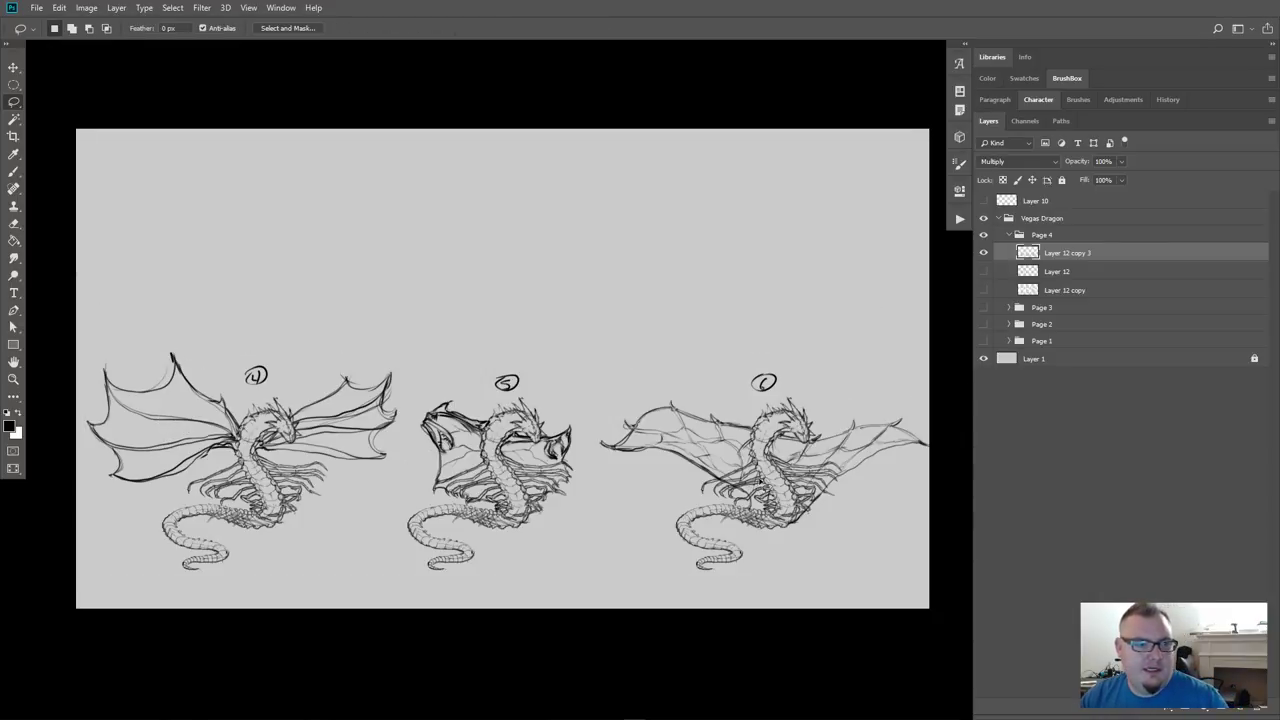
key("ctrl+j")
key("ctrl+t")
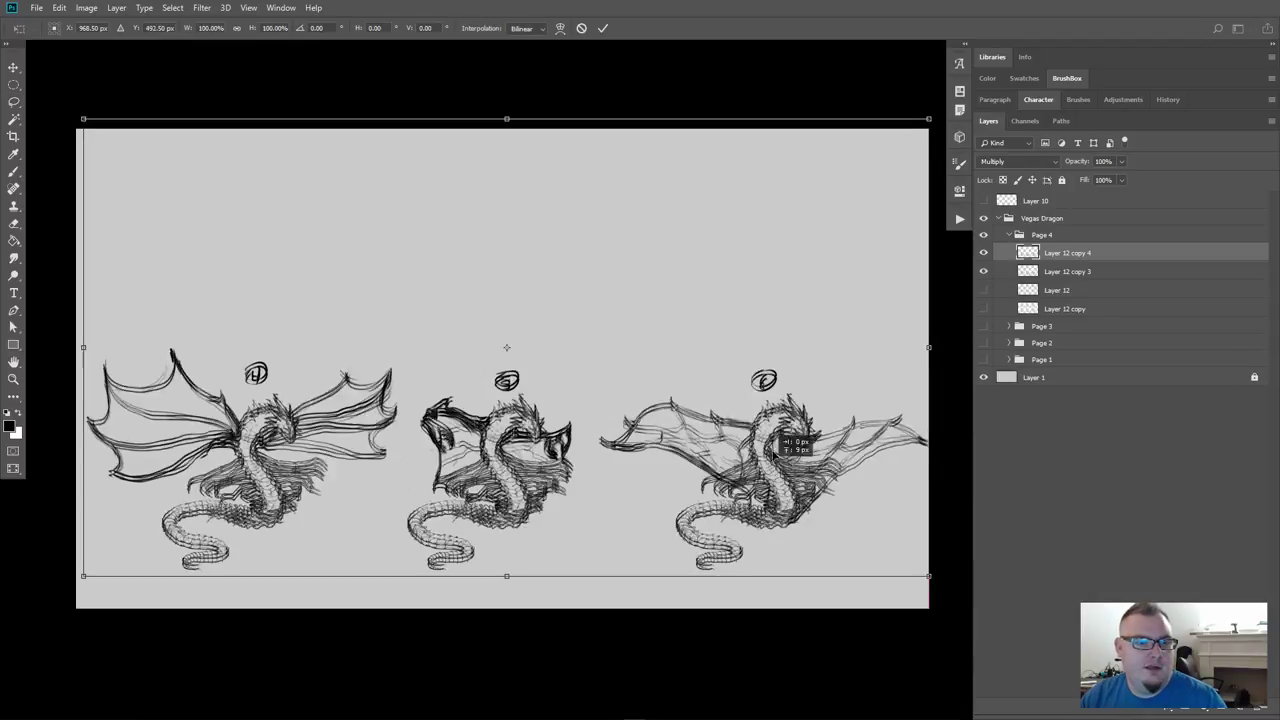
Move the duplicated row up to the top of the sheet and nudge both rows into alignment
left_click_drag(812, 487, 812, 289)
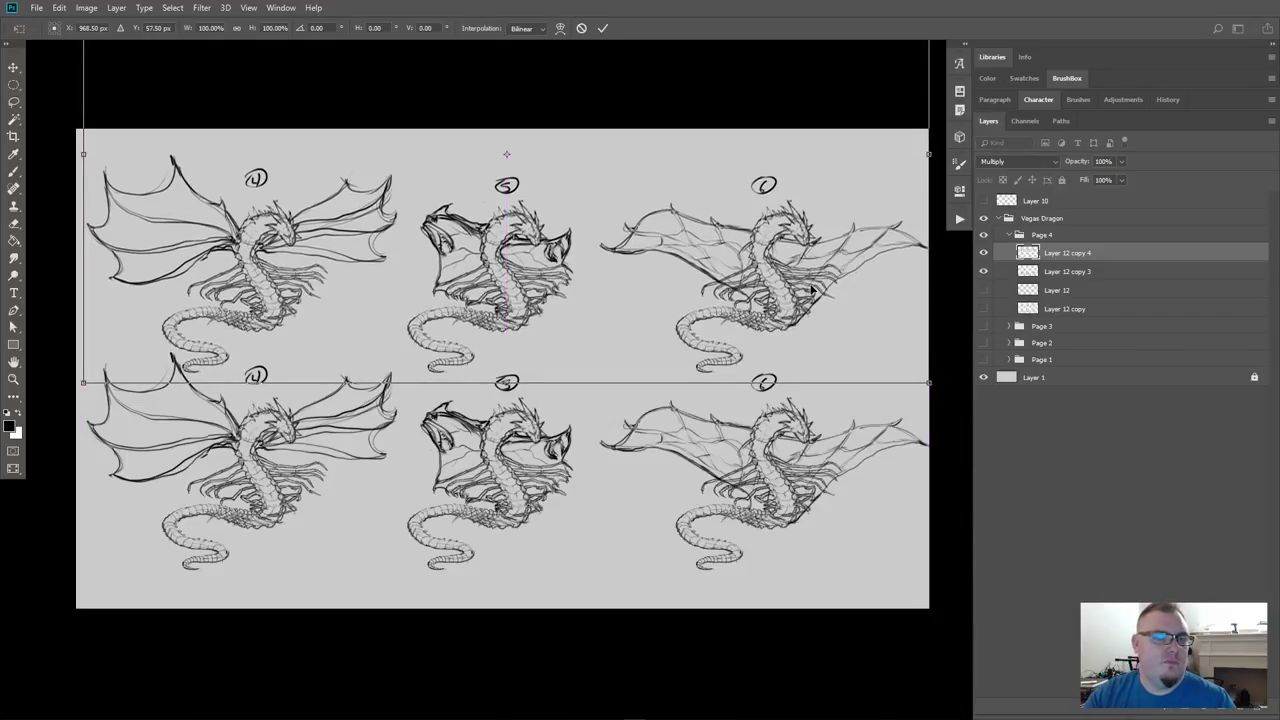
key("Return")
left_click(1055, 277)
key("shift+Down")
key("shift+Down")
key("shift+Down")
key("shift+Down")
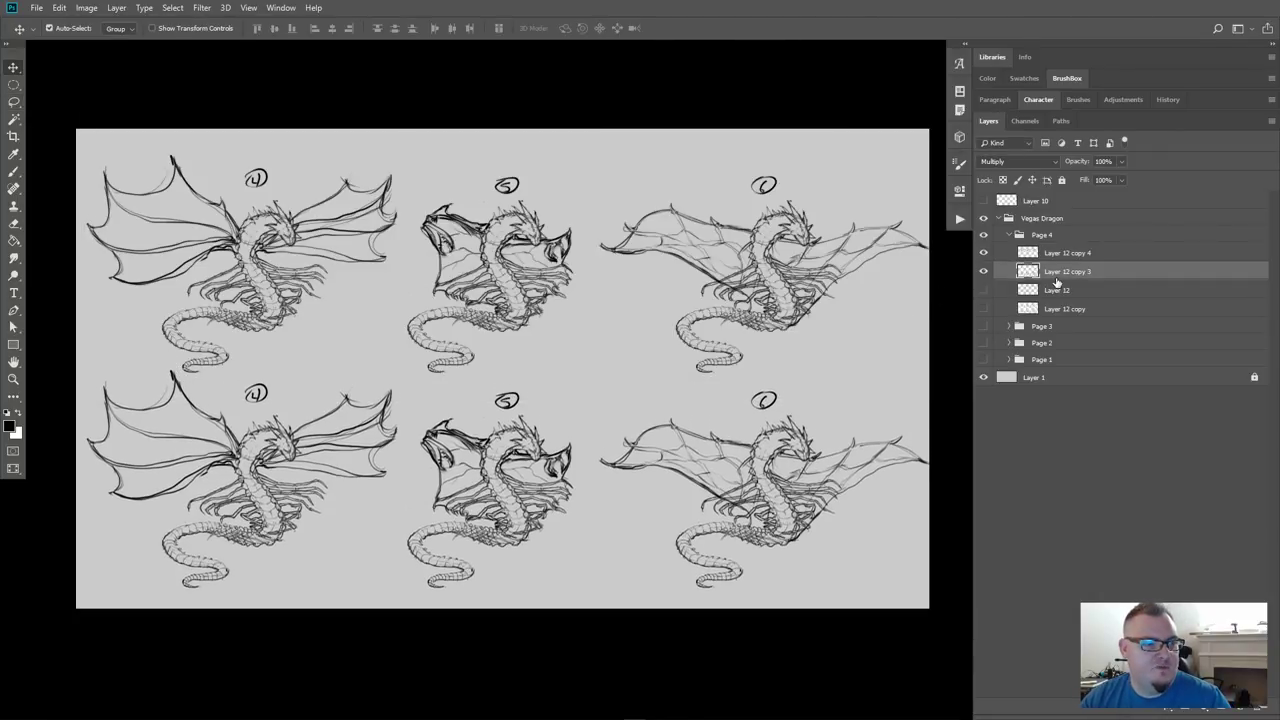
left_click(1080, 257, "shift")
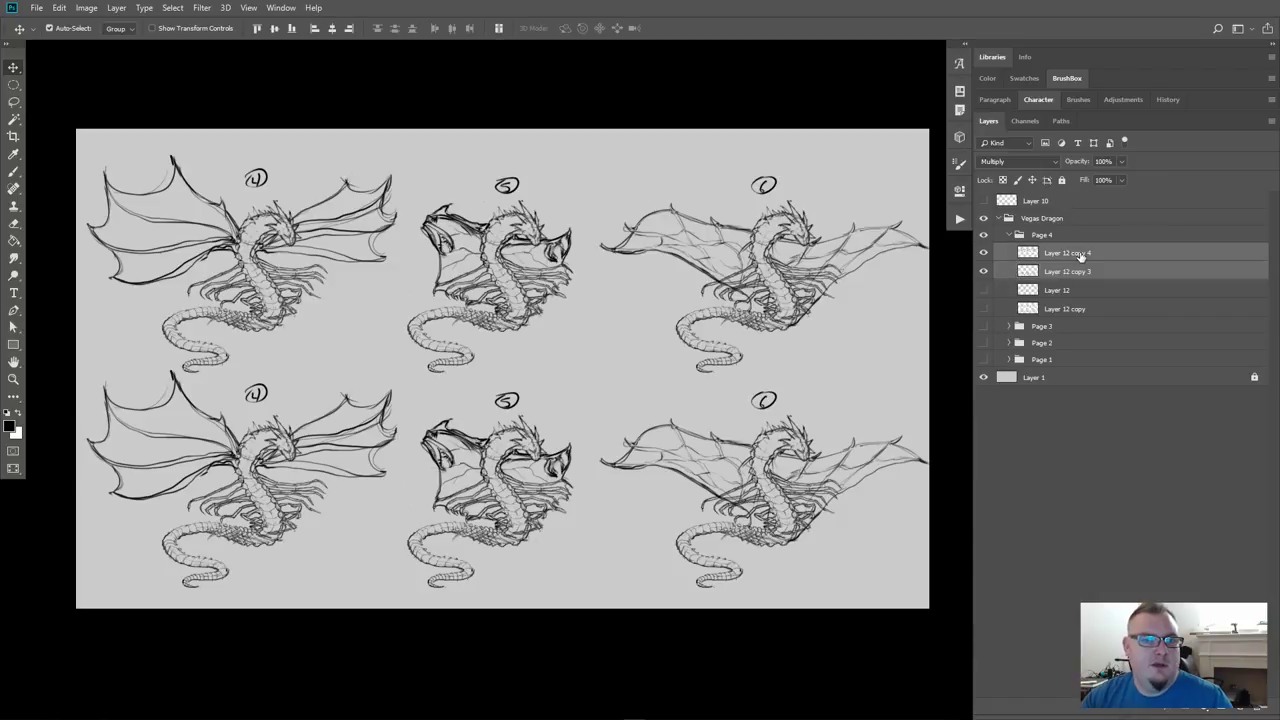
key("shift+Left")
key("Right")
key("Right")
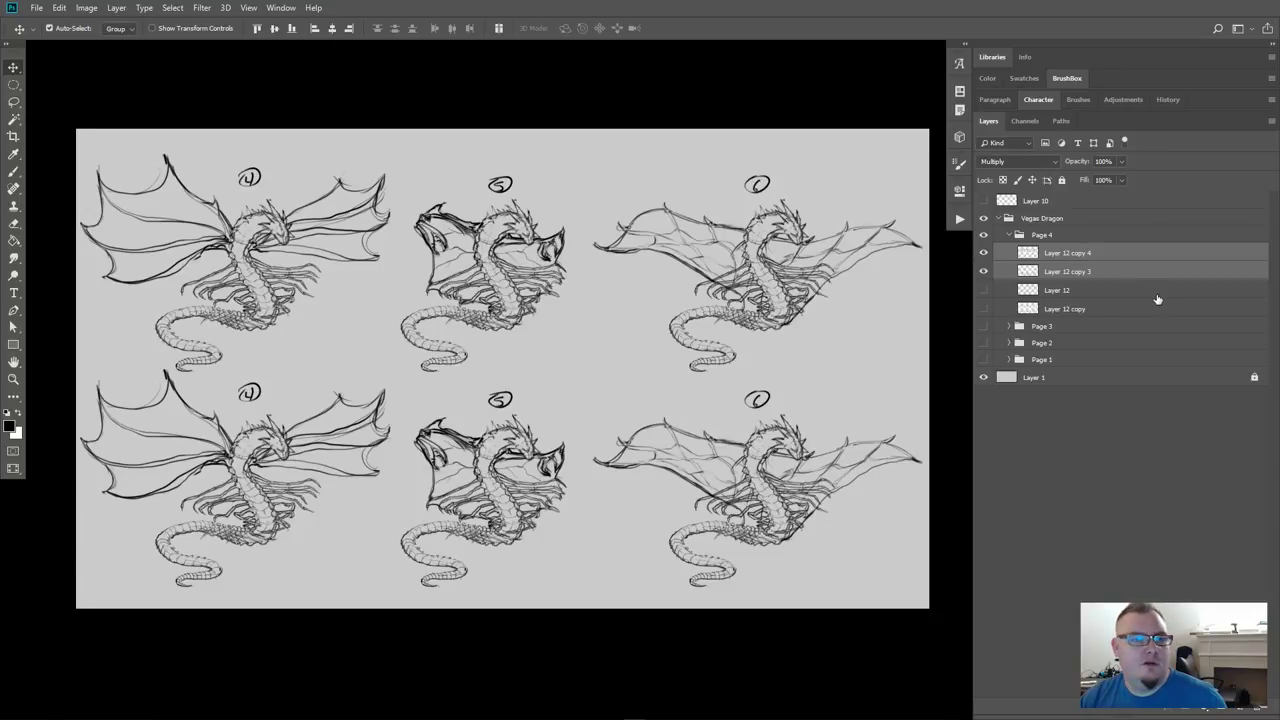
Delete Layer 12 copy 4 and add a new empty Layer 13 above Layer 12 copy 3
left_click(1090, 273)
left_click(1060, 257)
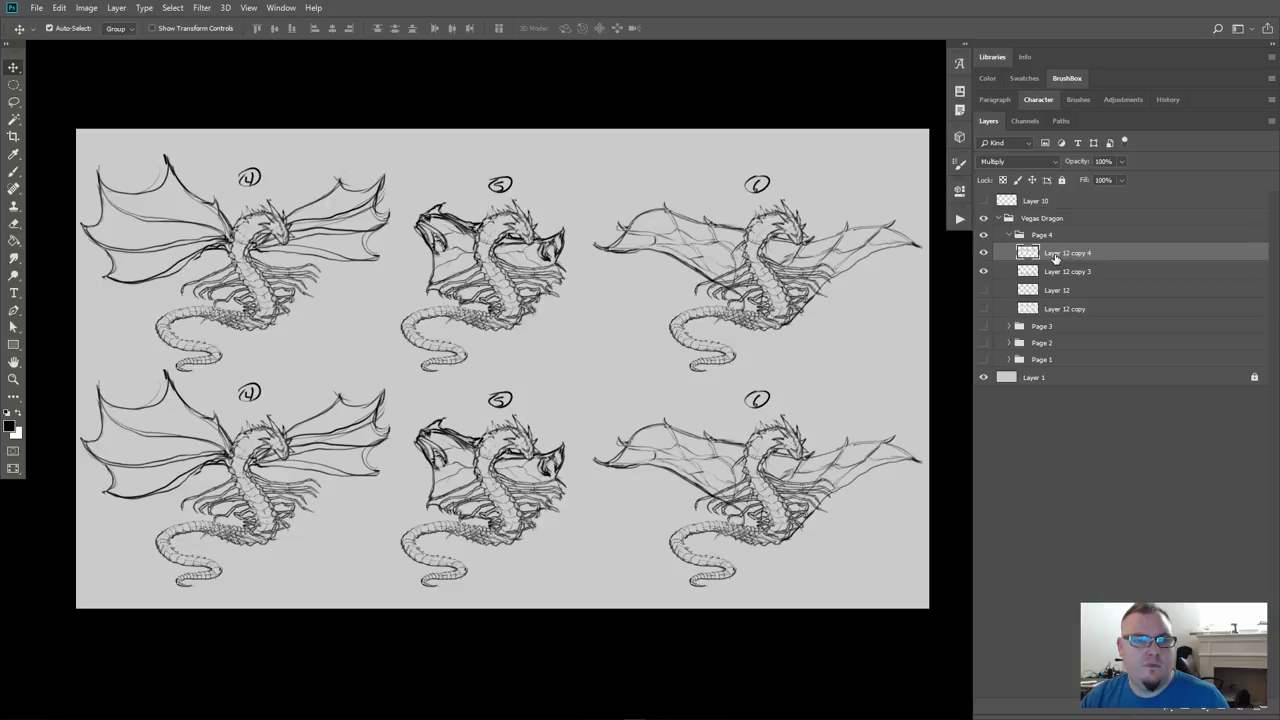
key("Delete")
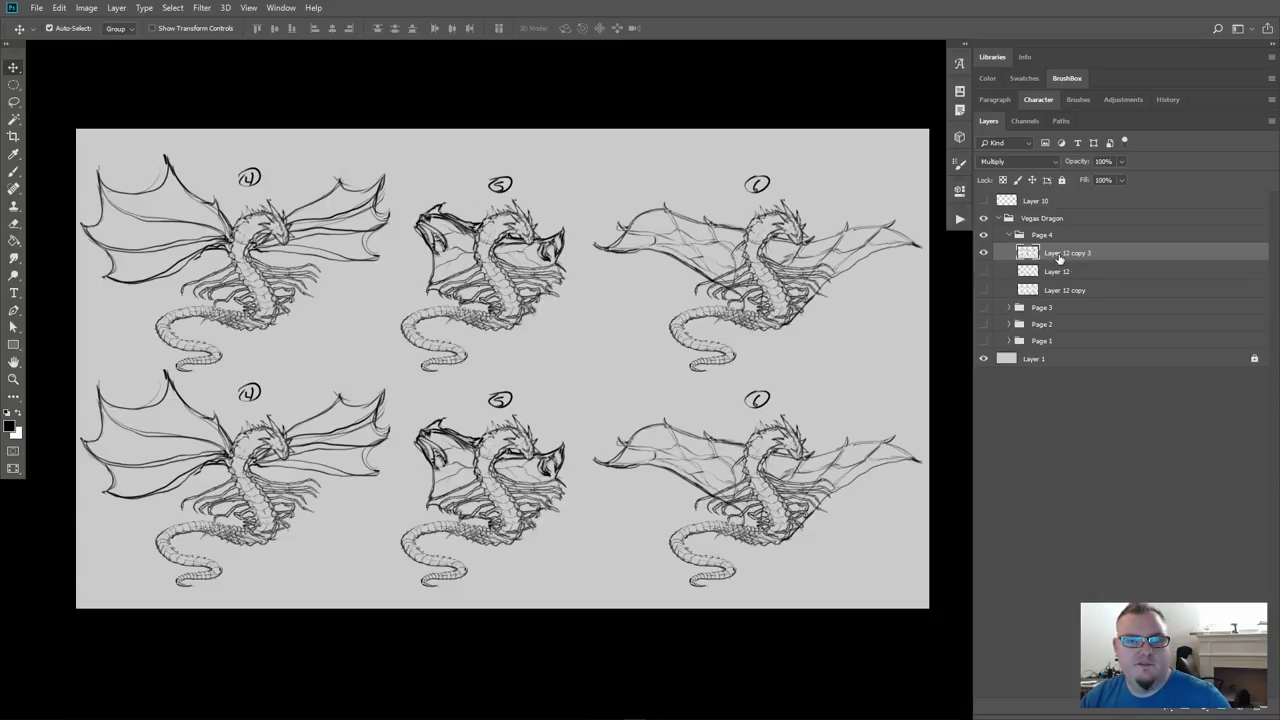
left_click(984, 253)
left_click(984, 253)
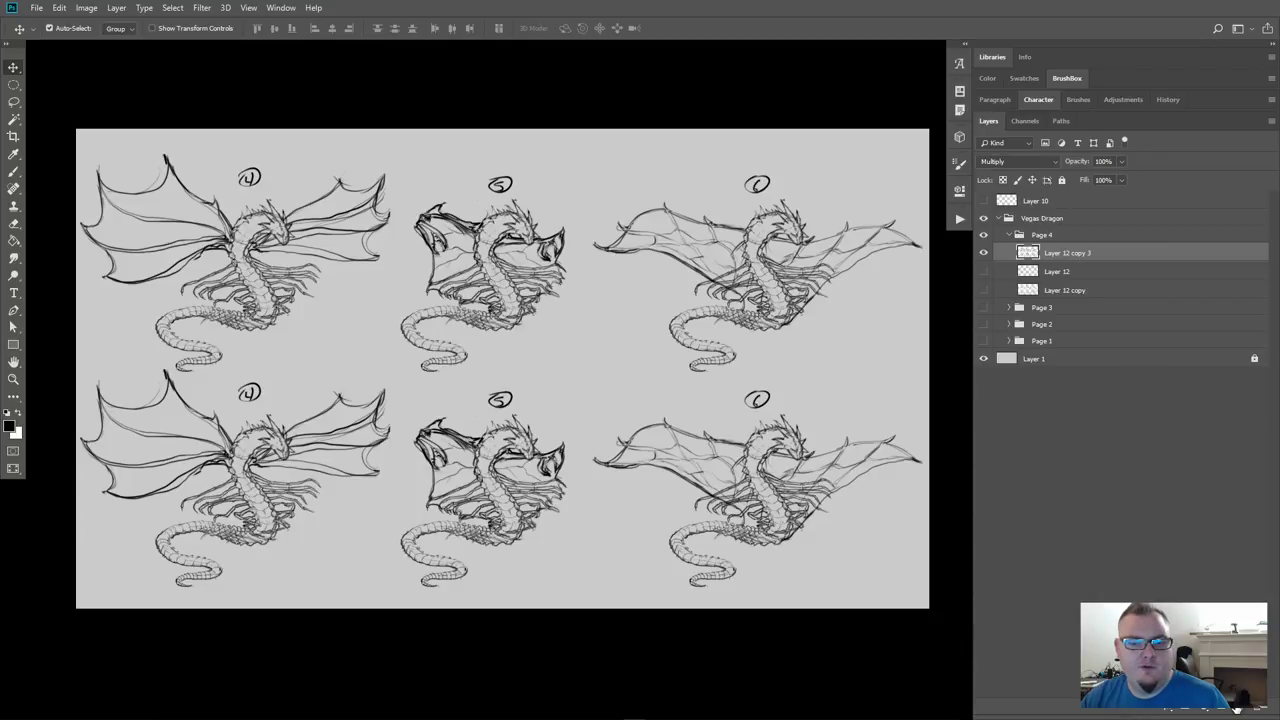
left_click(1238, 709)
Show the sketch full screen without panels, fitted to the window
left_click_drag(516, 328, 507, 353)
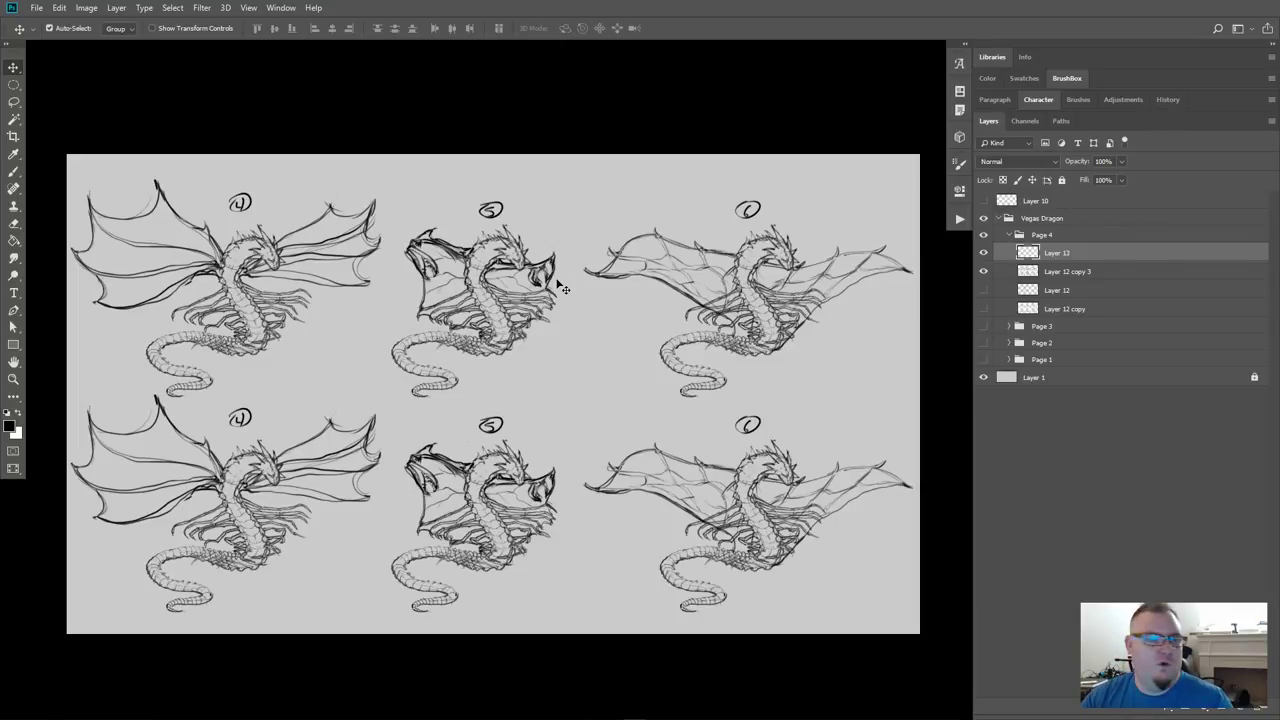
key("f")
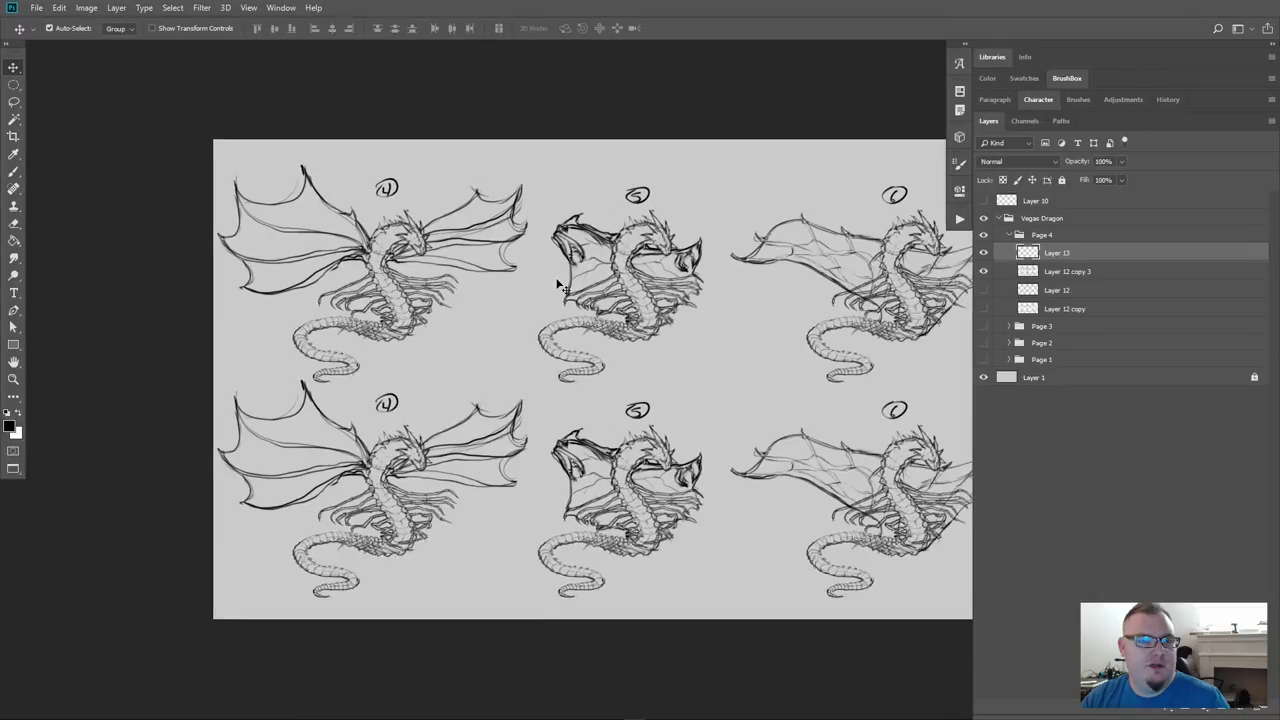
key("ctrl+0")
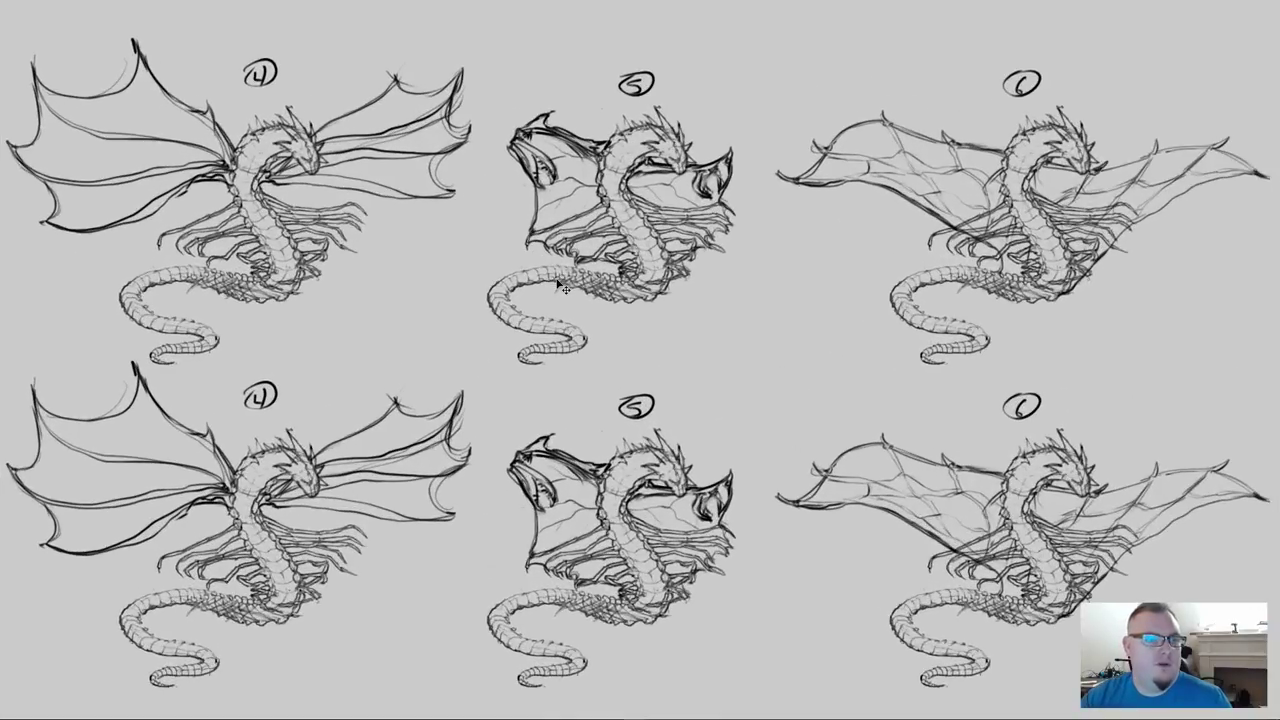
Zoom in on dragon 4 and lasso its left wing and upper body
key("ctrl+plus")
key("ctrl+plus")
key("ctrl+plus")
left_click_drag(740, 260, 963, 414)
key("l")
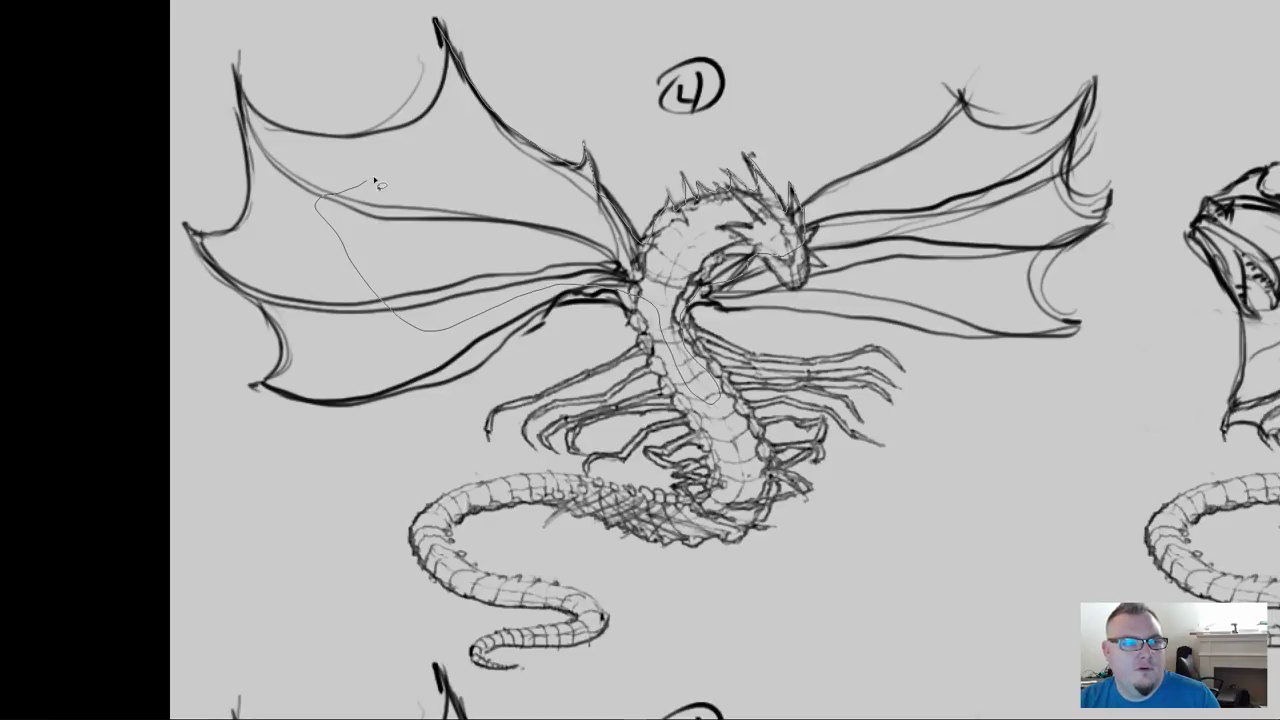
left_click_drag(458, 62, 442, 42)
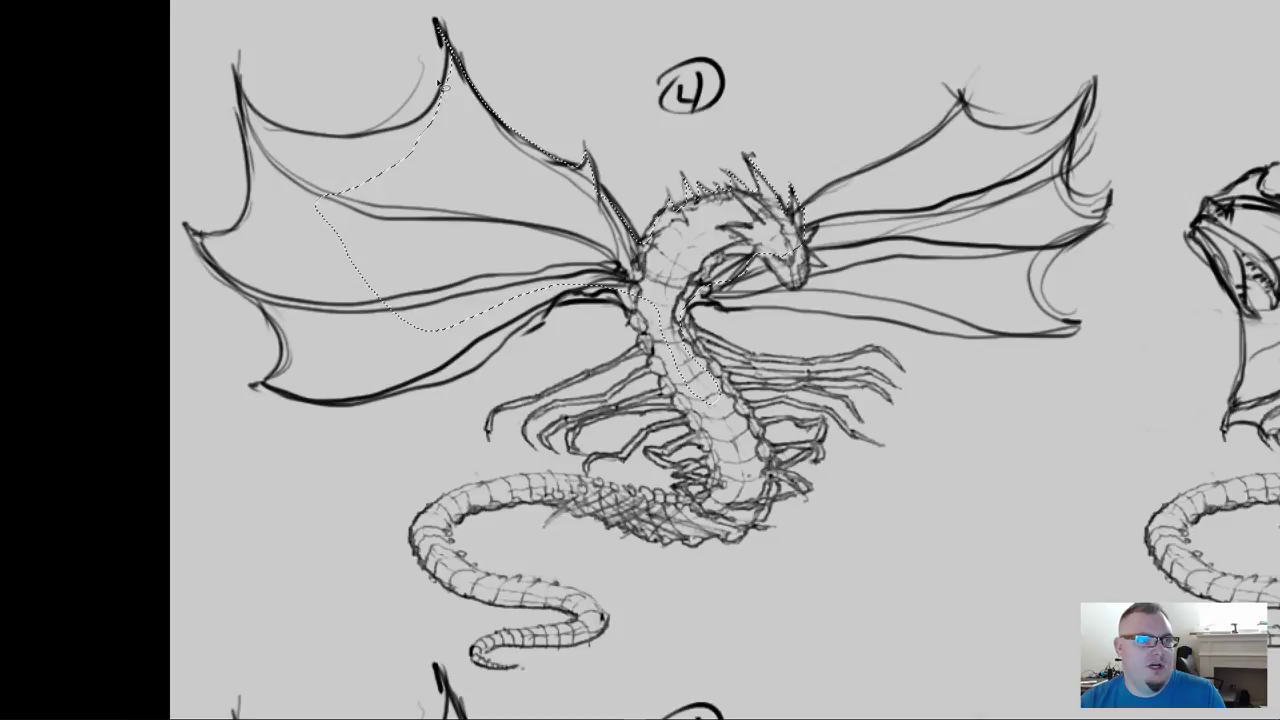
key("shift")
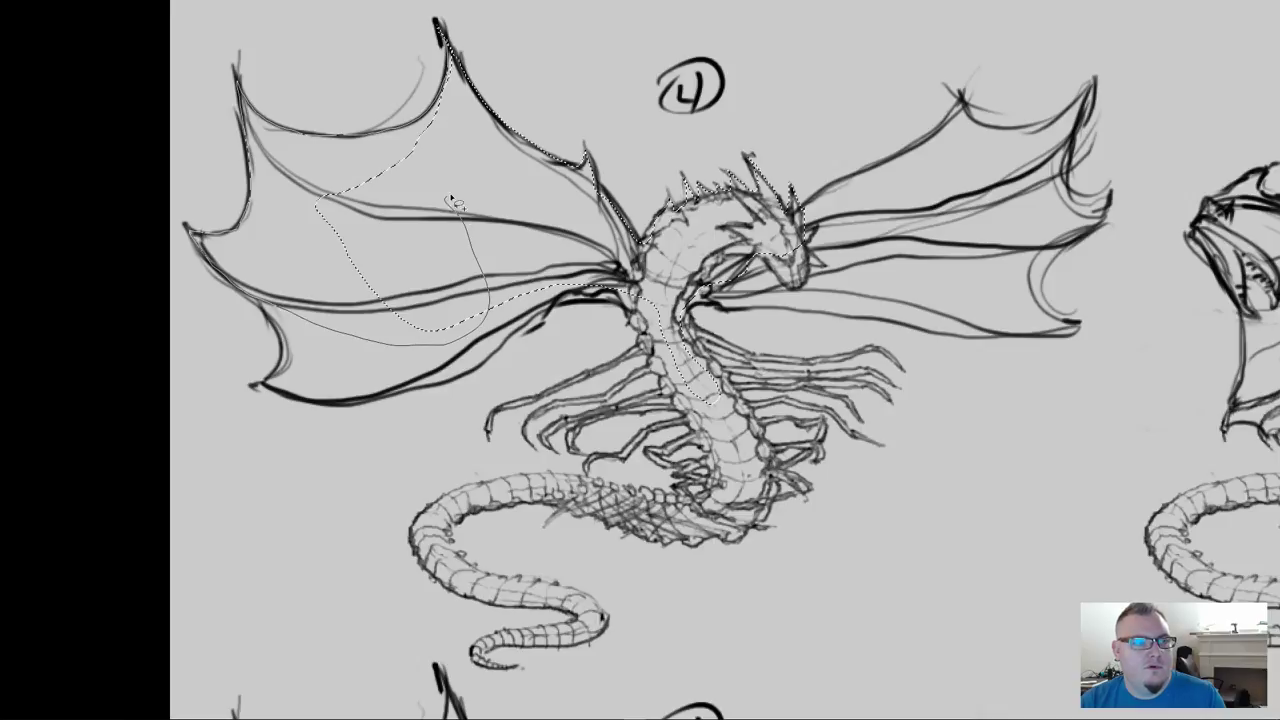
mouse_move(452, 200)
left_mouse_down()
mouse_move(354, 245)
mouse_move(318, 320)
mouse_move(243, 292)
mouse_move(265, 311)
left_mouse_up()
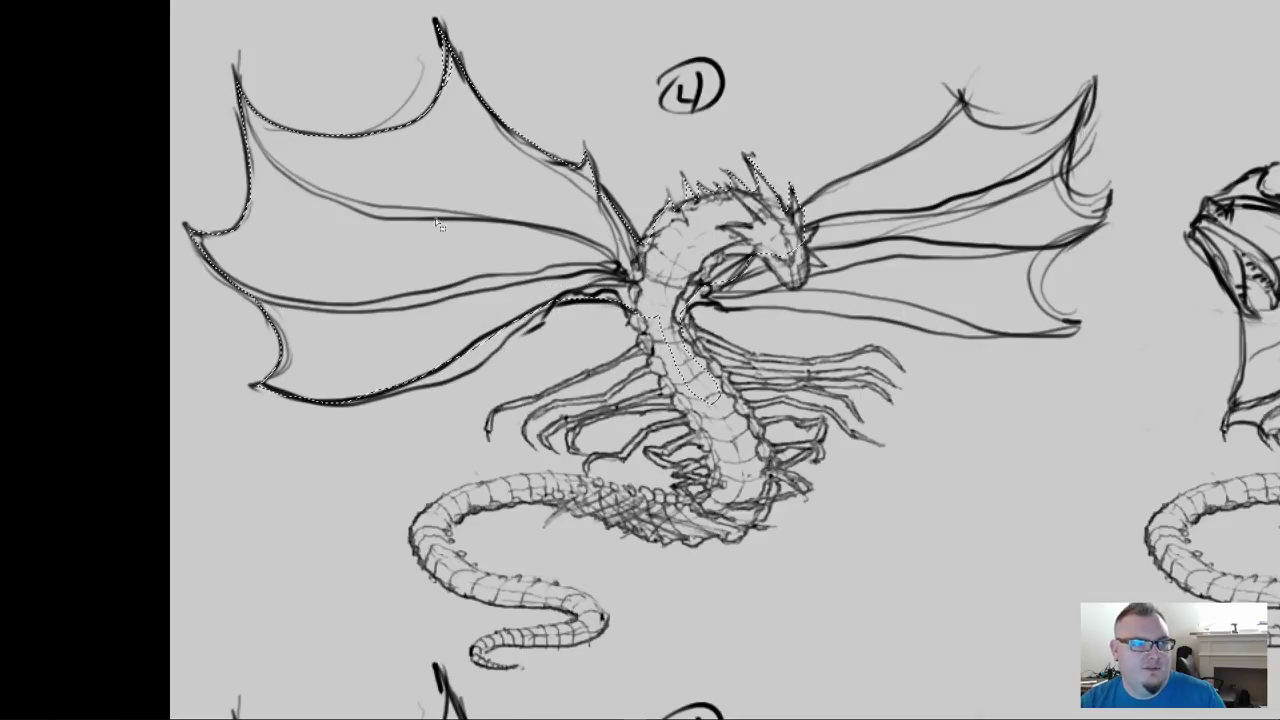
Add the lower edge of dragon 4's wing to the selection
left_click(300, 402, "shift")
mouse_move(310, 401)
left_mouse_down()
mouse_move(461, 383)
mouse_move(536, 318)
mouse_move(618, 308)
mouse_move(637, 292)
mouse_move(469, 308)
mouse_move(398, 363)
mouse_move(453, 378)
mouse_move(445, 386)
mouse_move(452, 366)
mouse_move(456, 379)
mouse_move(508, 347)
mouse_move(455, 383)
mouse_move(489, 390)
mouse_move(561, 316)
mouse_move(523, 339)
mouse_move(507, 329)
mouse_move(560, 292)
mouse_move(579, 354)
mouse_move(620, 297)
mouse_move(684, 418)
mouse_move(683, 452)
mouse_move(714, 466)
mouse_move(708, 492)
mouse_move(686, 501)
mouse_move(723, 510)
mouse_move(756, 486)
mouse_move(764, 450)
mouse_move(737, 394)
mouse_move(695, 366)
mouse_move(722, 290)
mouse_move(668, 306)
mouse_move(650, 362)
left_mouse_up()
key("alt")
key("shift")
key("shift")
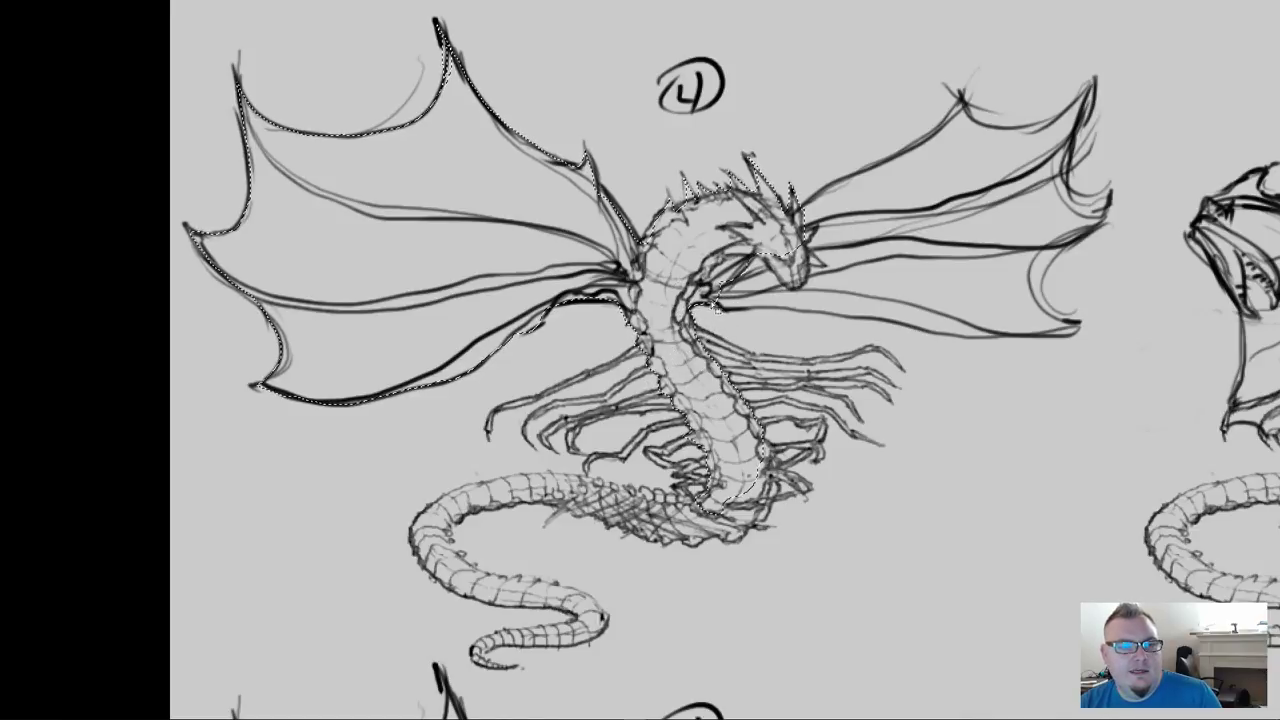
Extend the selection over dragon 4's neck, right wing and right wingtip
mouse_move(708, 305)
left_mouse_down()
mouse_move(922, 336)
mouse_move(912, 285)
mouse_move(875, 239)
mouse_move(830, 215)
mouse_move(806, 213)
mouse_move(765, 290)
left_mouse_up()
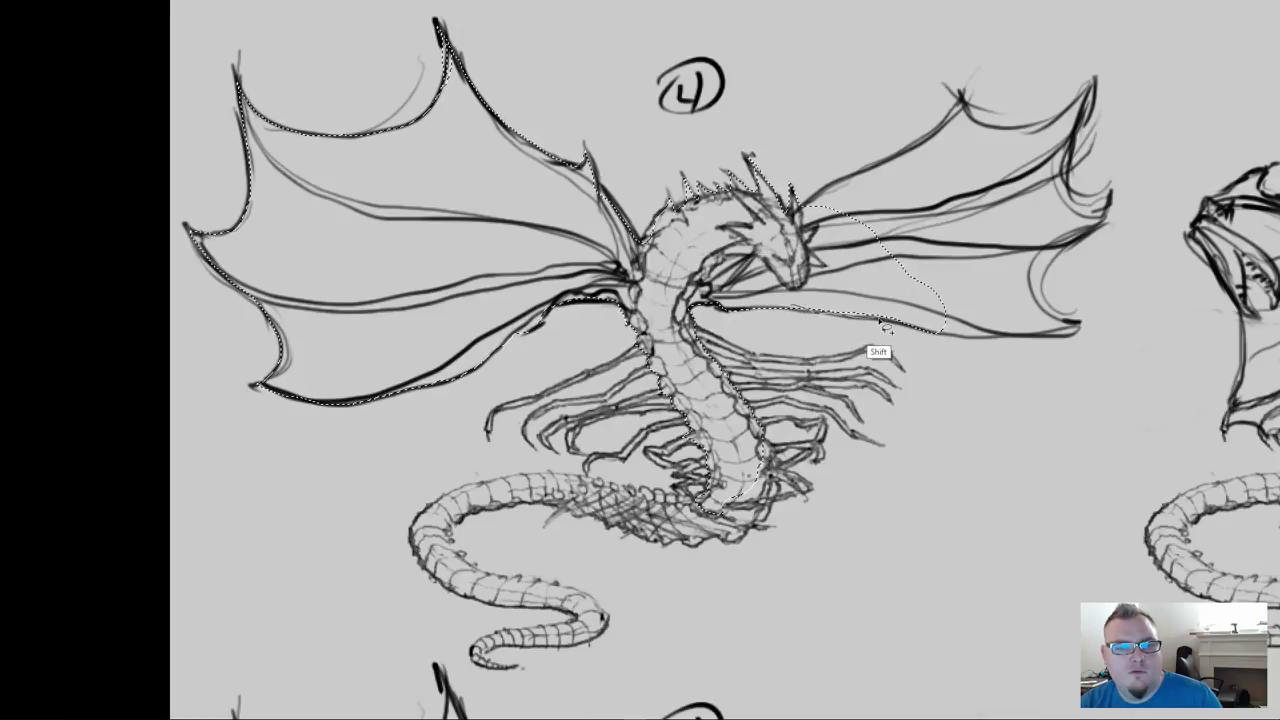
mouse_move(937, 338)
left_mouse_down()
mouse_move(902, 298)
mouse_move(786, 351)
left_mouse_up()
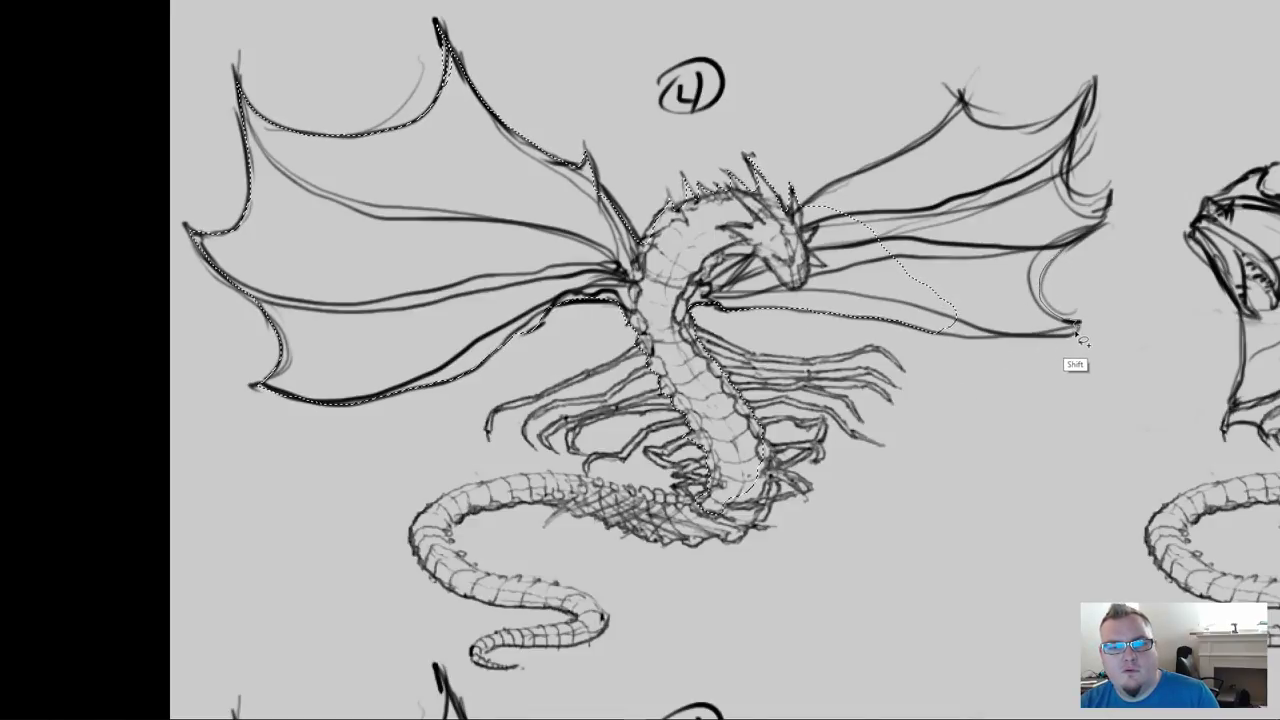
mouse_move(978, 342)
left_mouse_down()
mouse_move(928, 333)
mouse_move(886, 268)
mouse_move(908, 242)
mouse_move(1115, 188)
mouse_move(1103, 230)
mouse_move(1040, 300)
left_mouse_up()
mouse_move(1101, 88)
left_mouse_down()
mouse_move(1073, 178)
mouse_move(1082, 192)
mouse_move(1111, 187)
mouse_move(1104, 214)
mouse_move(874, 267)
mouse_move(808, 212)
left_mouse_up()
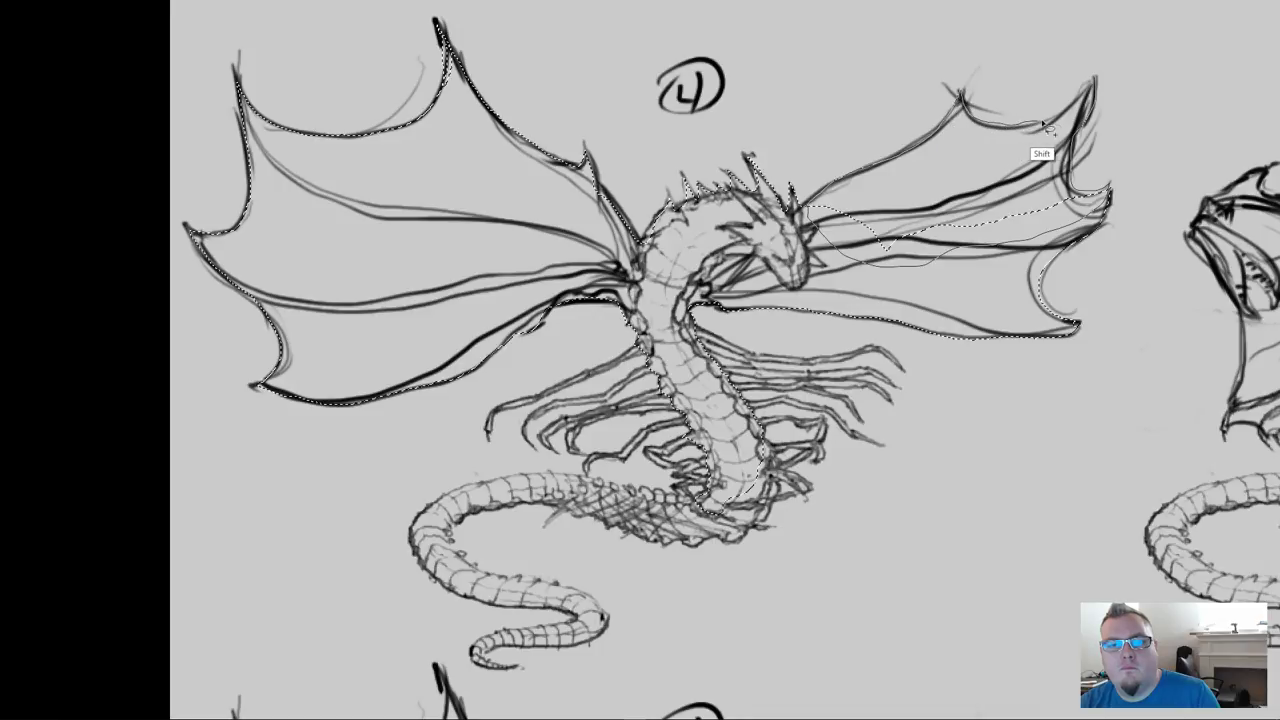
left_click_drag(1090, 104, 1078, 185)
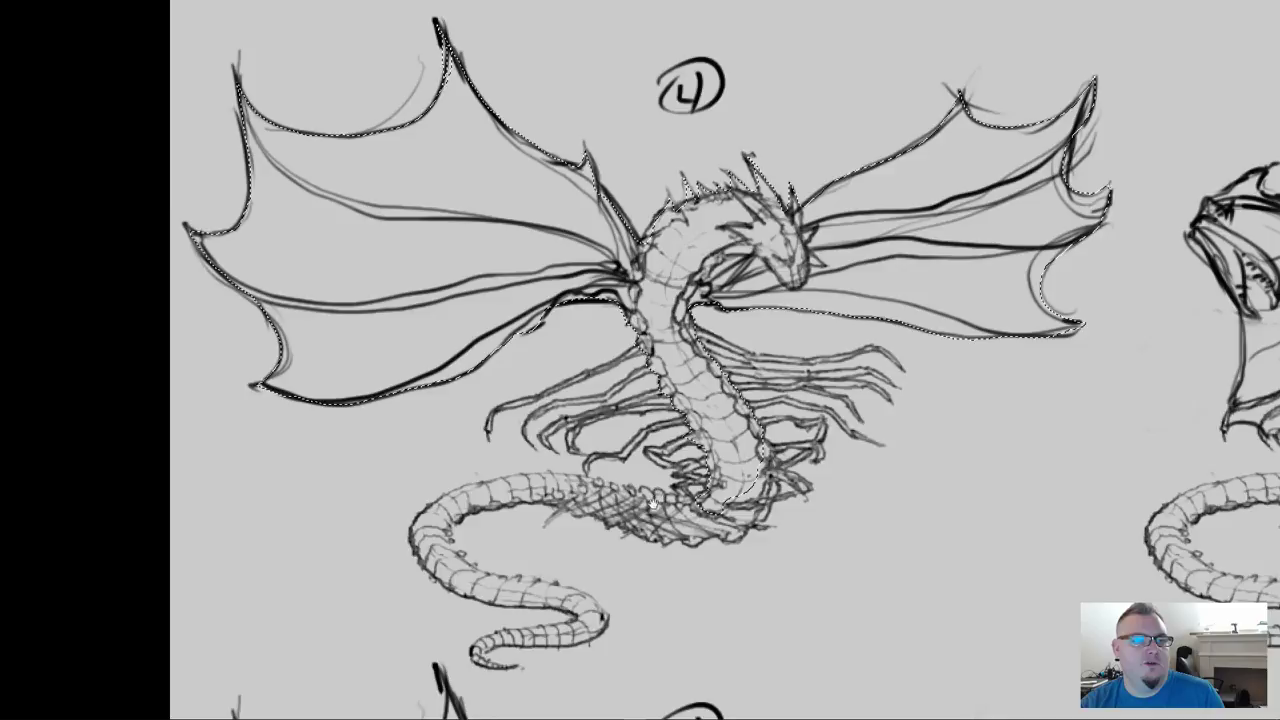
scroll(652, 504, "left", 3)
scroll(652, 504, "down", 1)
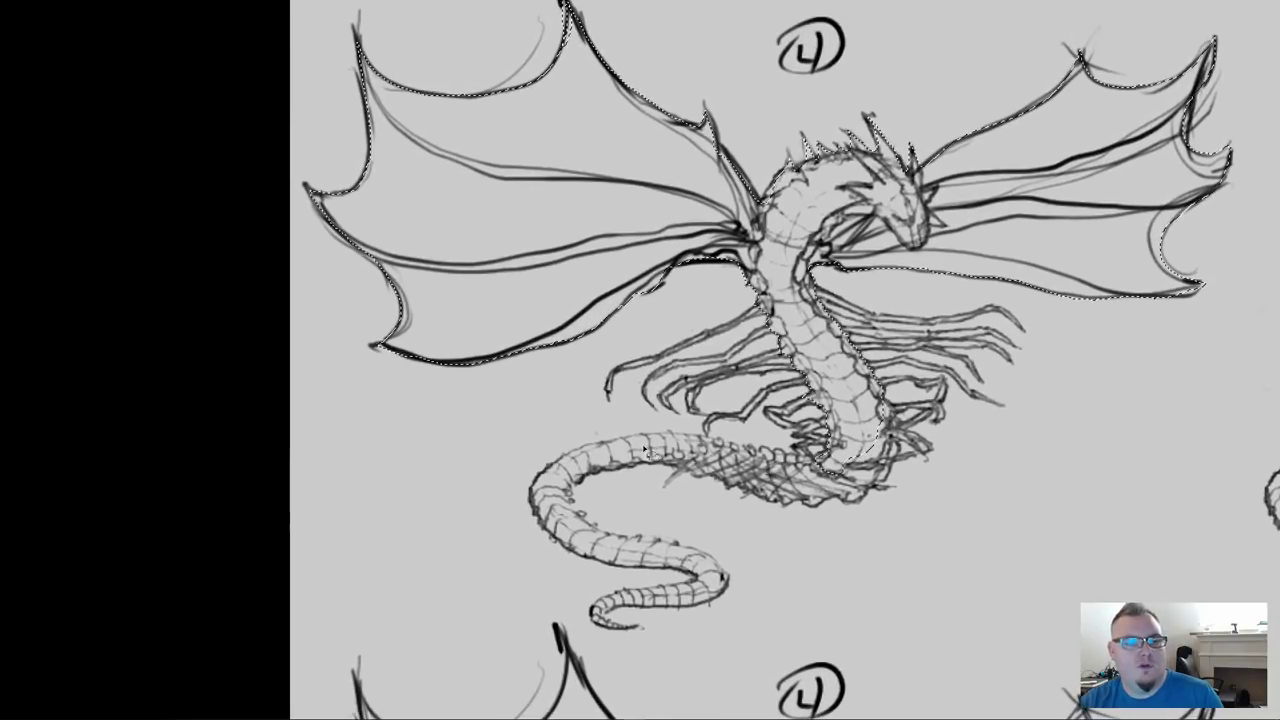
Add dragon 4's lower body, tail loop and tail tip to the lasso selection
key("shift")
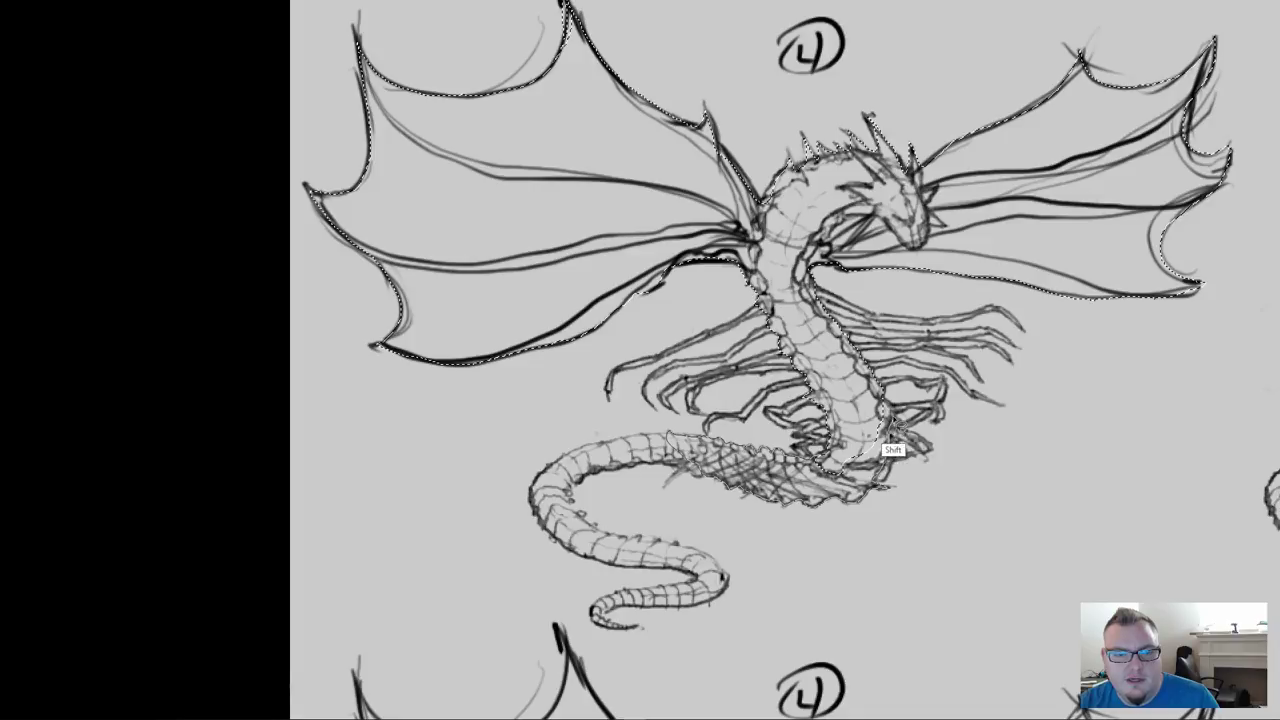
mouse_move(868, 411)
left_mouse_down()
mouse_move(834, 502)
mouse_move(800, 487)
mouse_move(836, 401)
mouse_move(911, 412)
mouse_move(866, 436)
left_mouse_up()
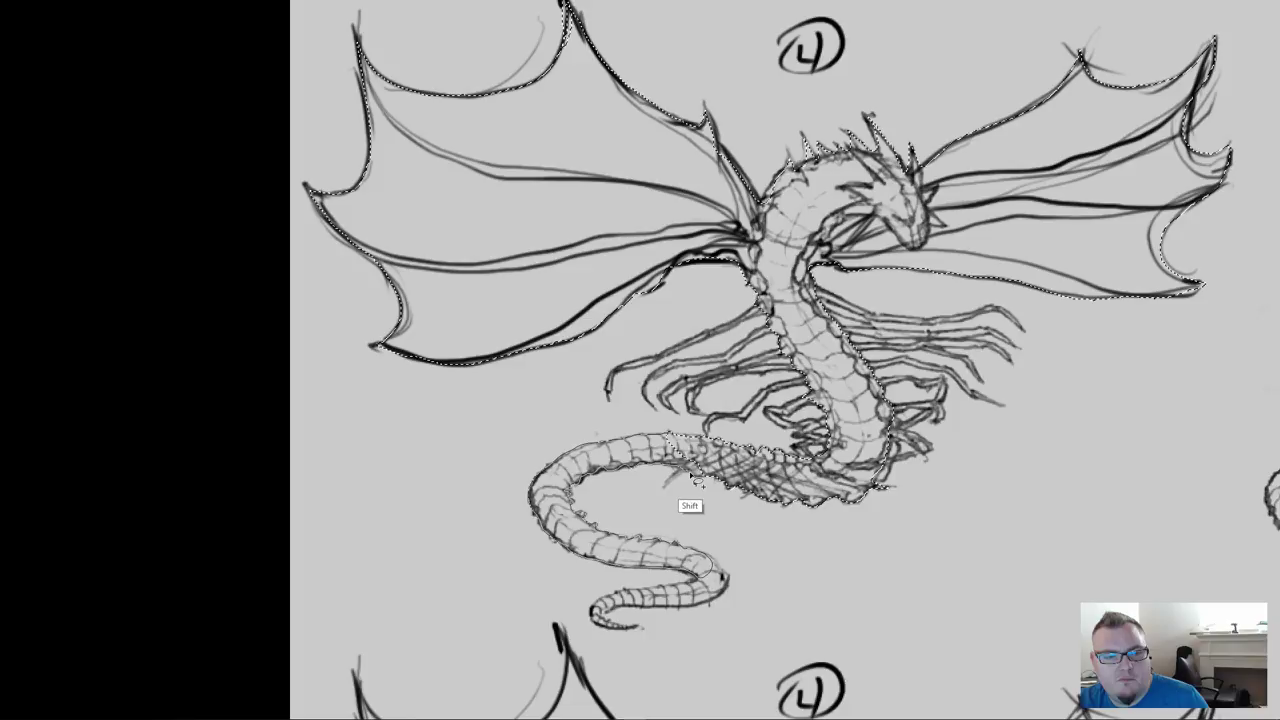
mouse_move(705, 485)
left_mouse_down()
mouse_move(645, 515)
mouse_move(679, 591)
mouse_move(673, 572)
mouse_move(705, 572)
left_mouse_up()
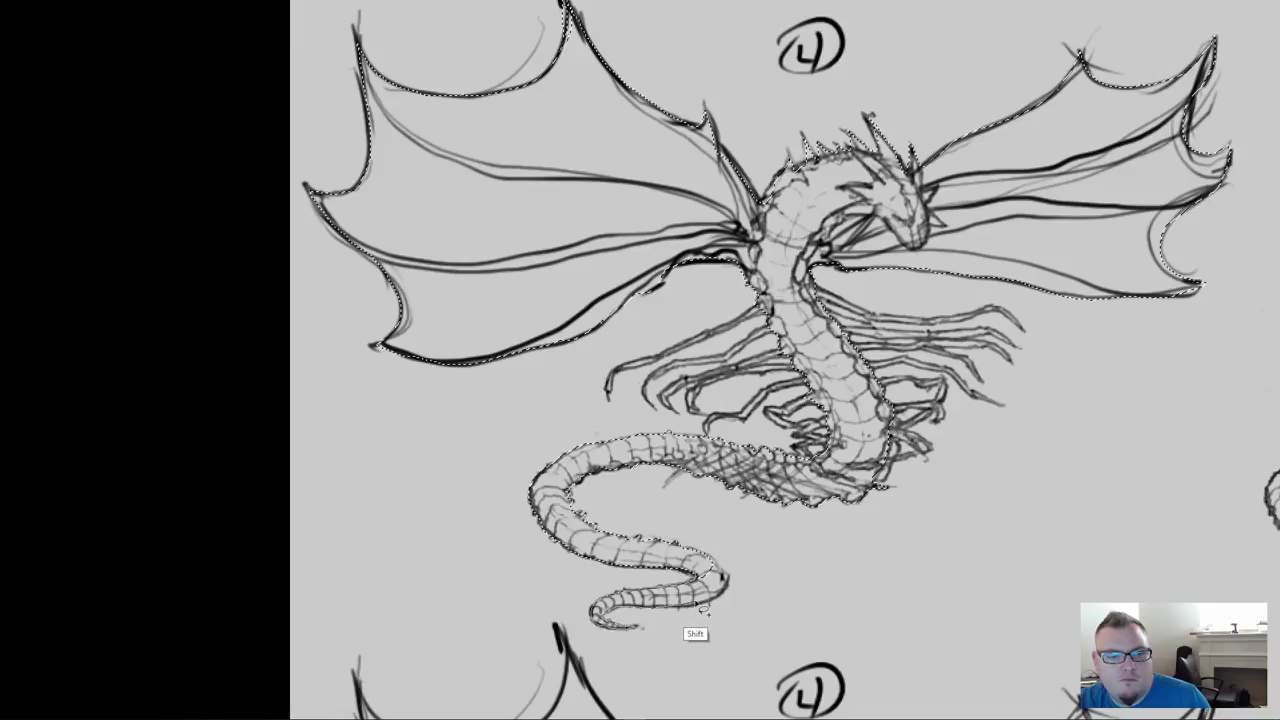
mouse_move(703, 610)
left_mouse_down()
mouse_move(698, 566)
mouse_move(677, 614)
left_mouse_up()
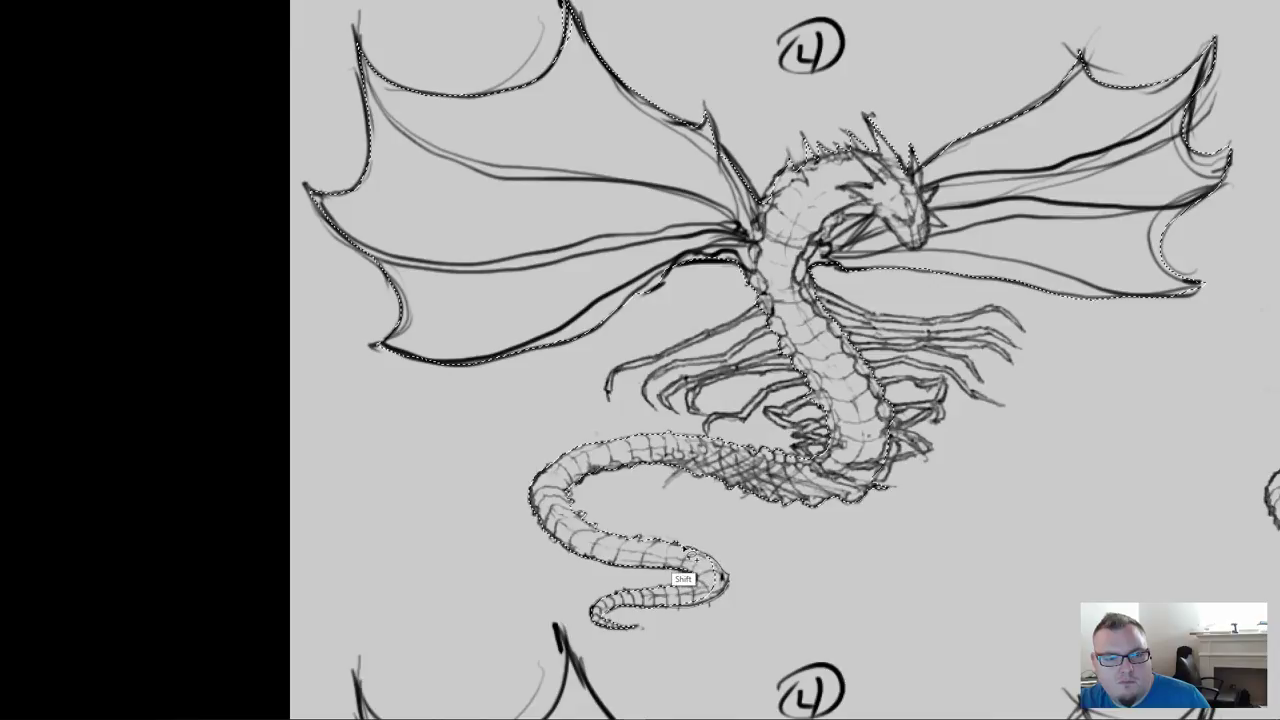
mouse_move(683, 578)
left_mouse_down()
mouse_move(700, 603)
mouse_move(690, 640)
left_mouse_up()
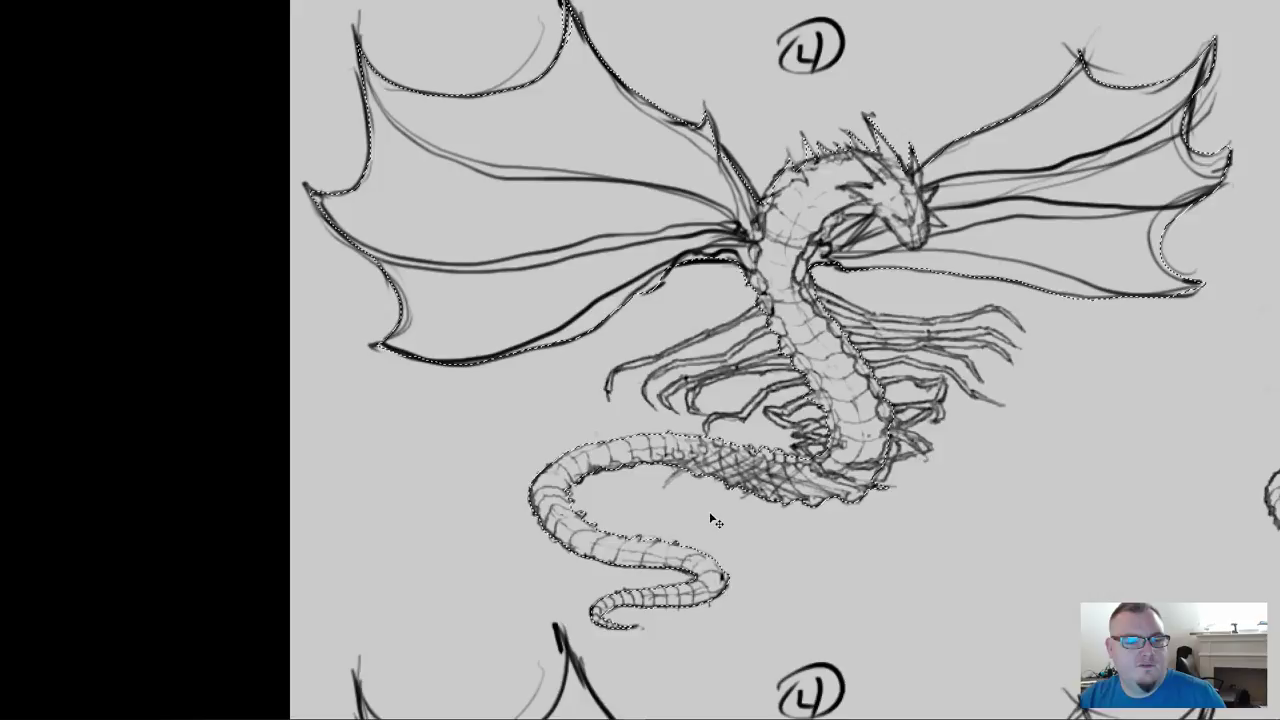
key("ctrl+plus")
key("ctrl+plus")
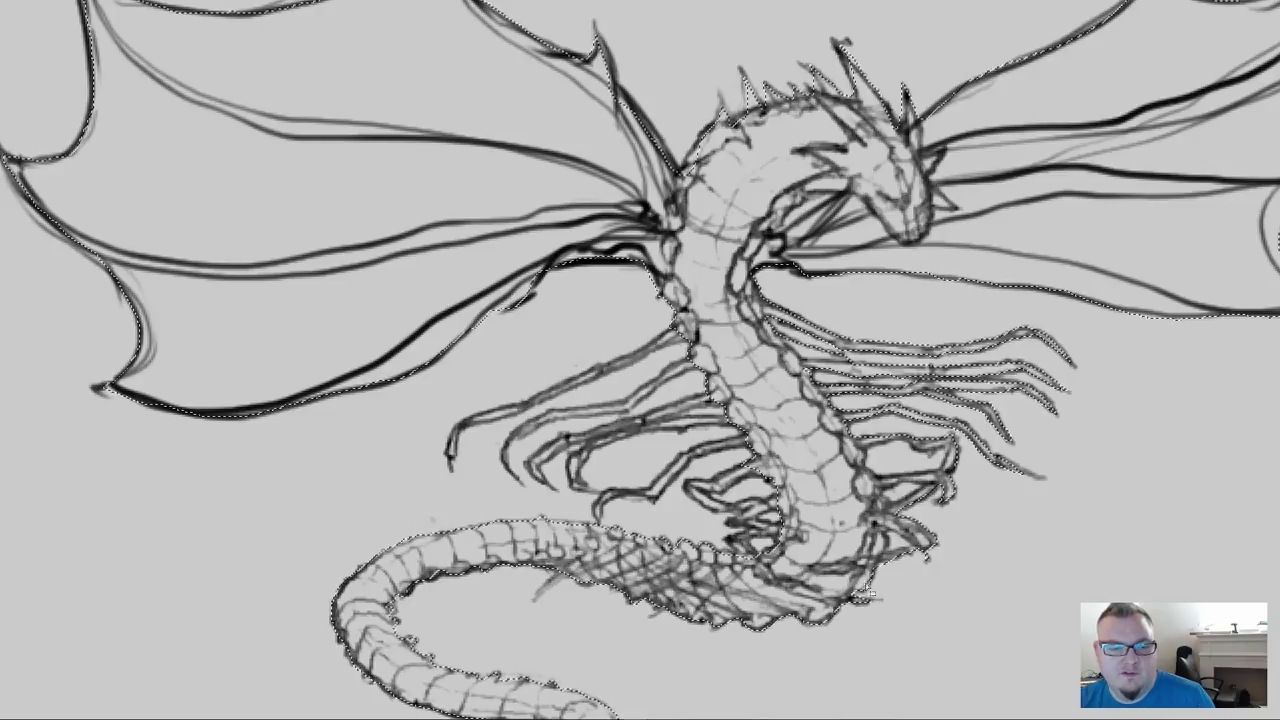
Subtract an unwanted area from dragon 4's selection while wrapping it around the legs
key("alt")
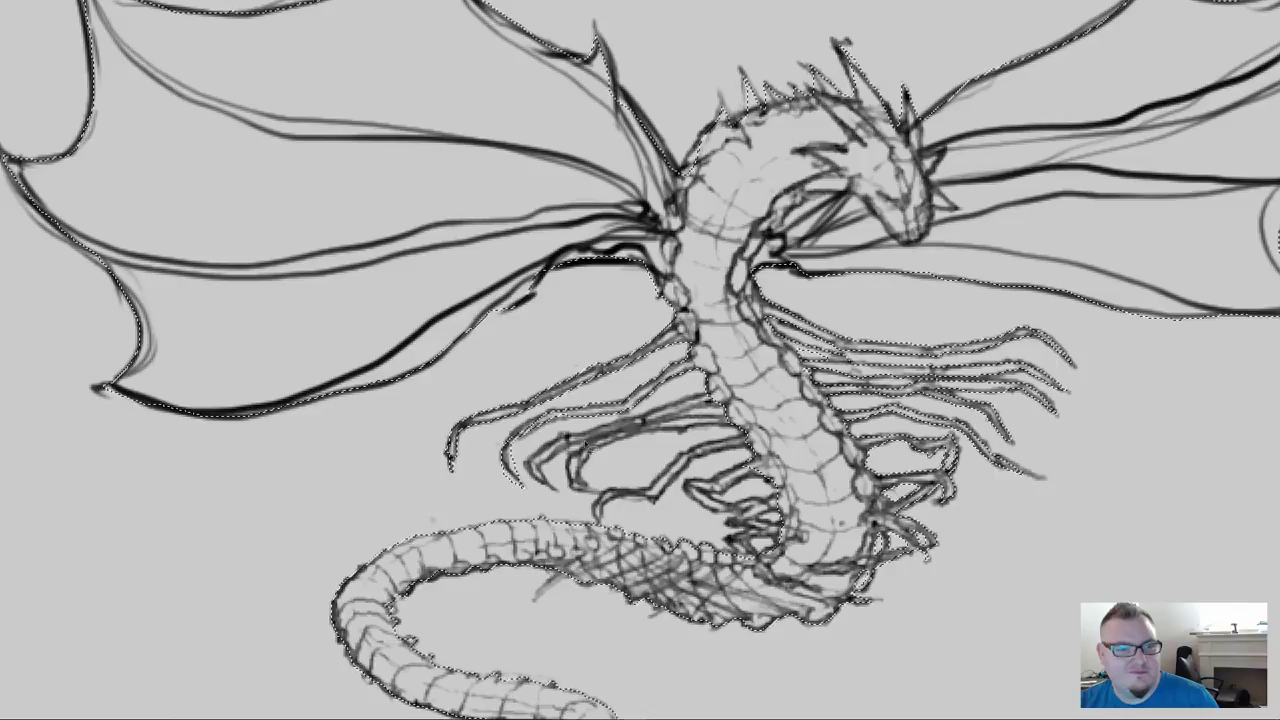
Extend the selection around dragon 4's legs, adding and subtracting areas as needed
key("shift")
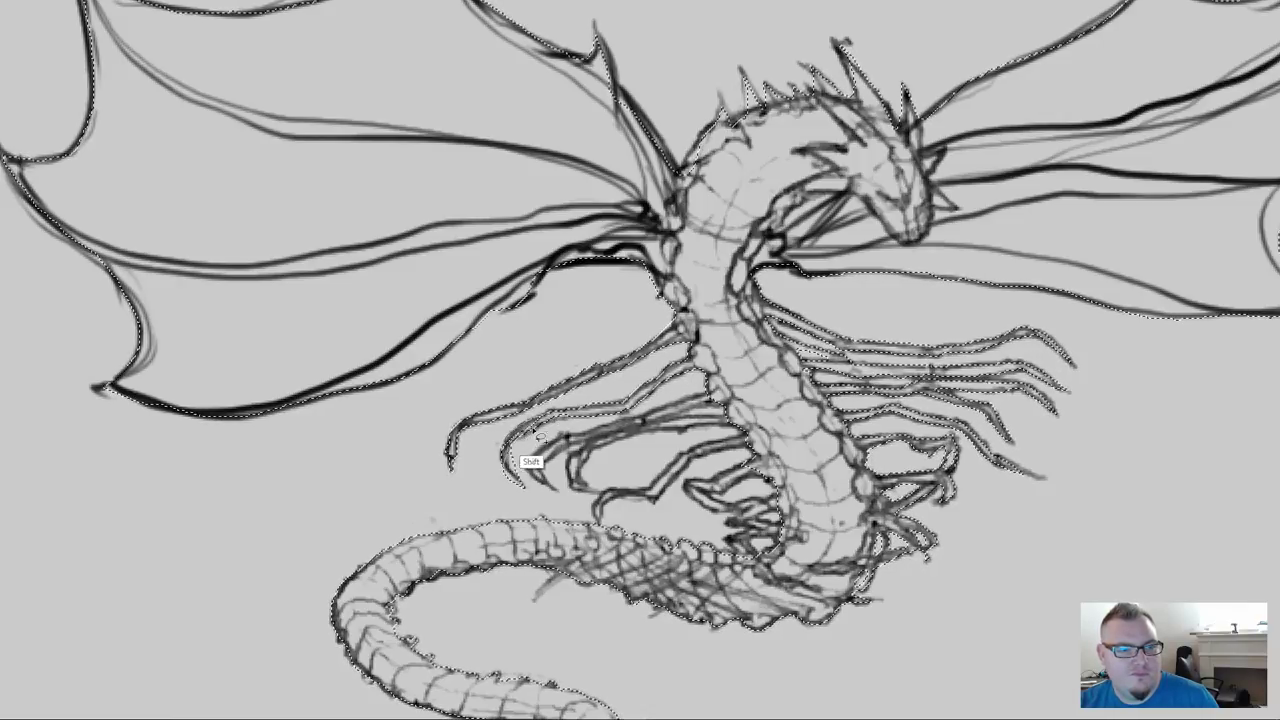
key("alt")
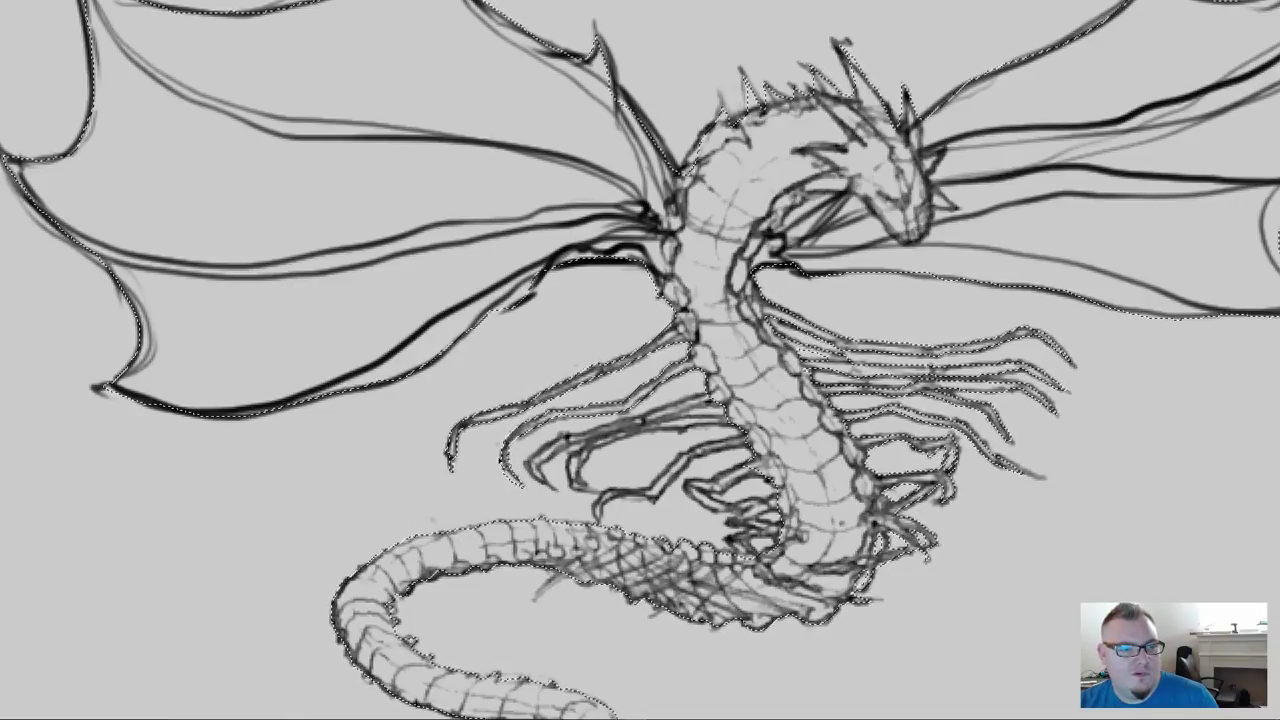
key("alt")
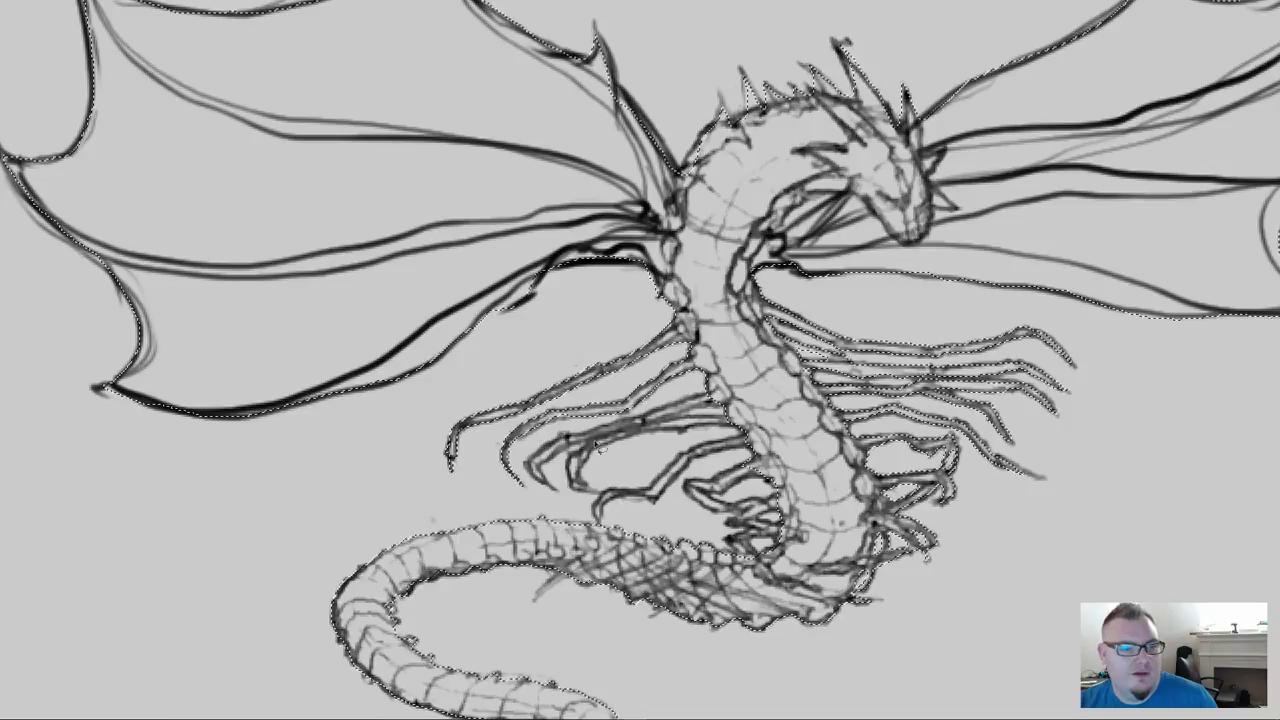
key("shift")
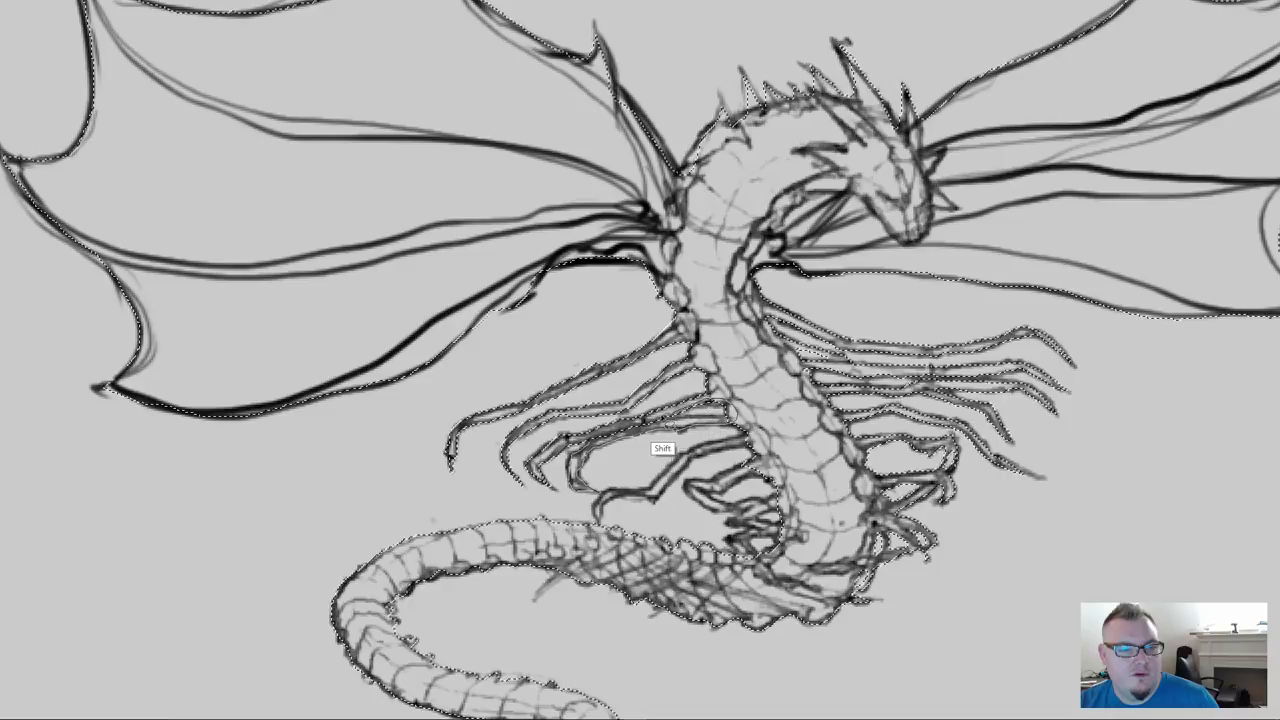
left_click_drag(660, 449, 629, 449)
key("ISO_Level3_Shift")
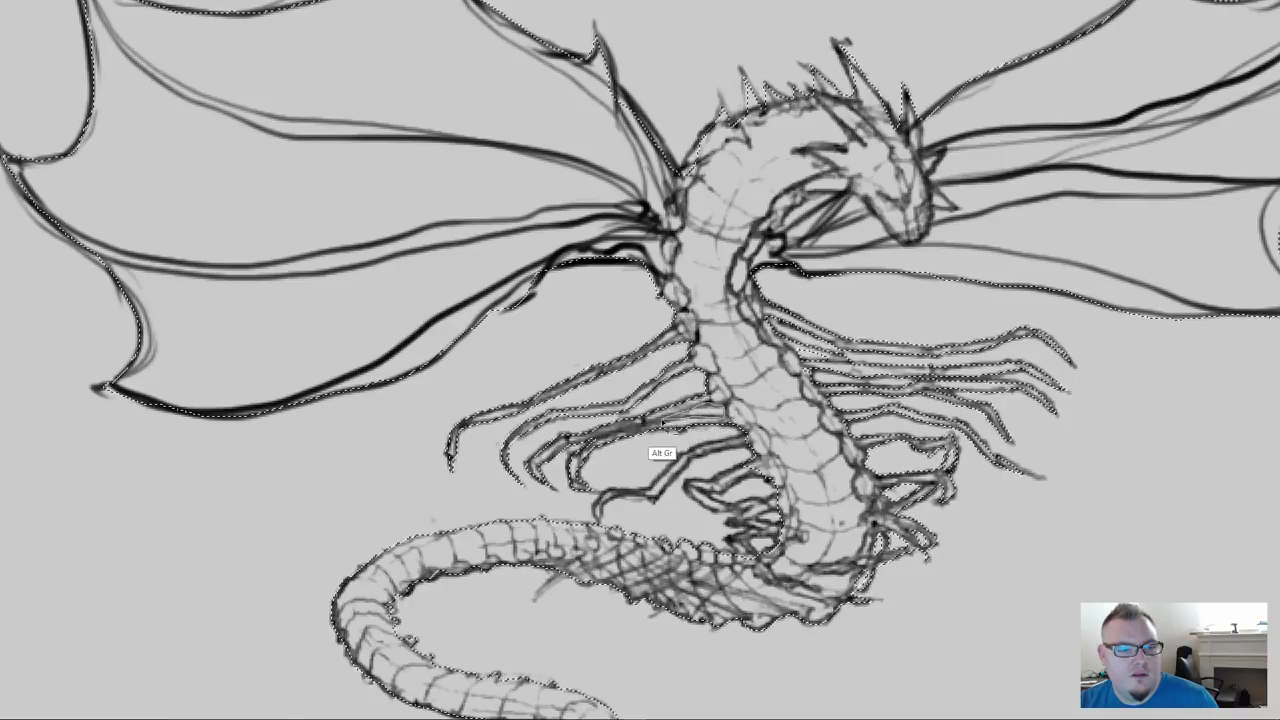
key("shift")
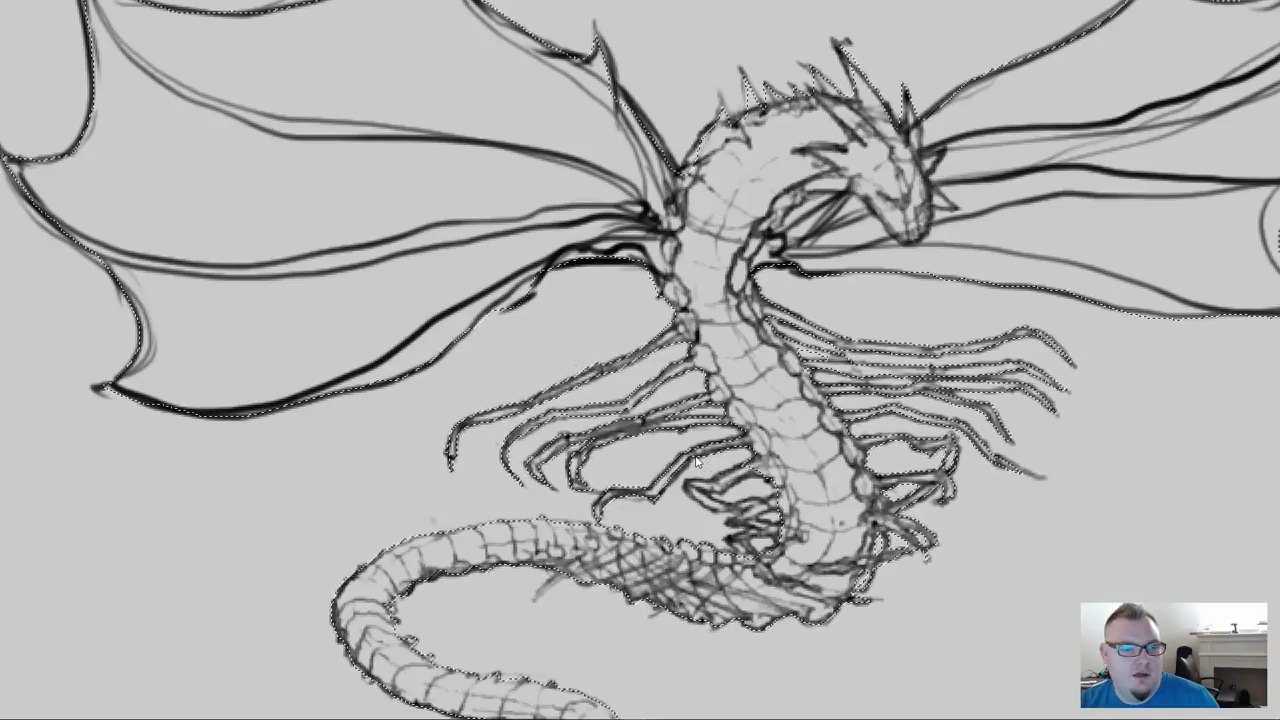
key("shift")
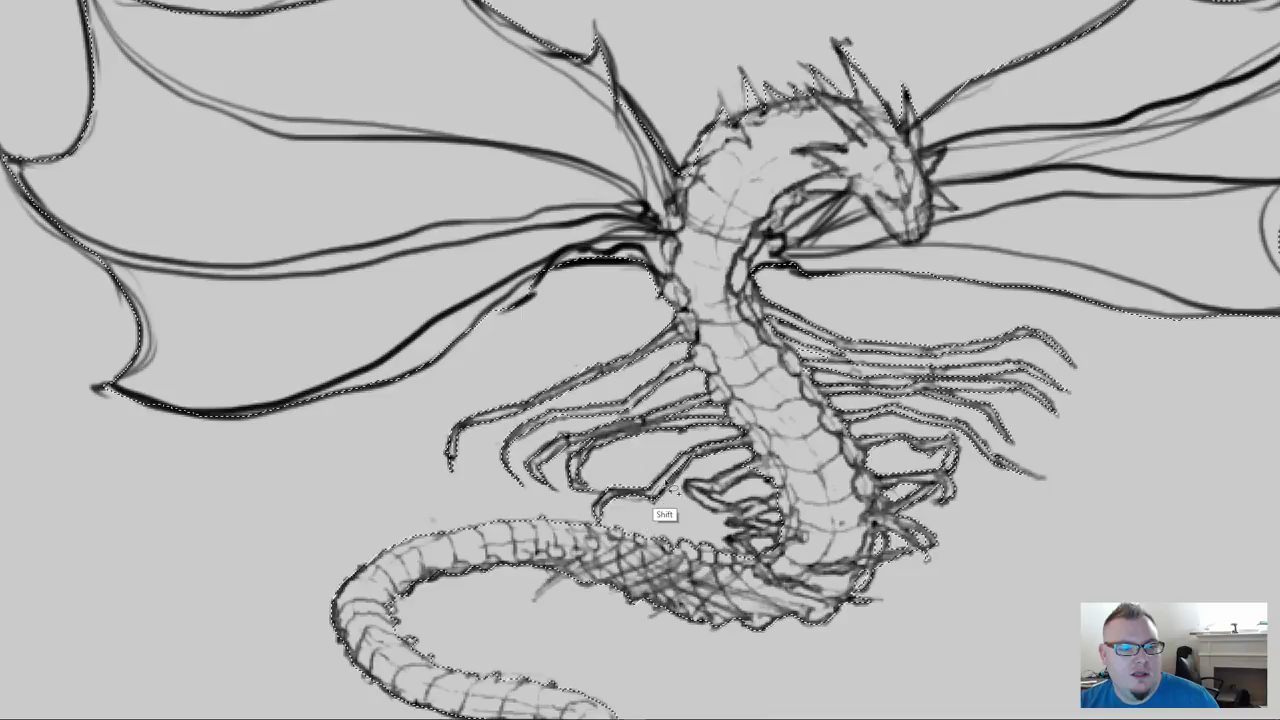
Trim leftover areas so the selection closely hugs dragon 4's wings, body and tail
key("alt")
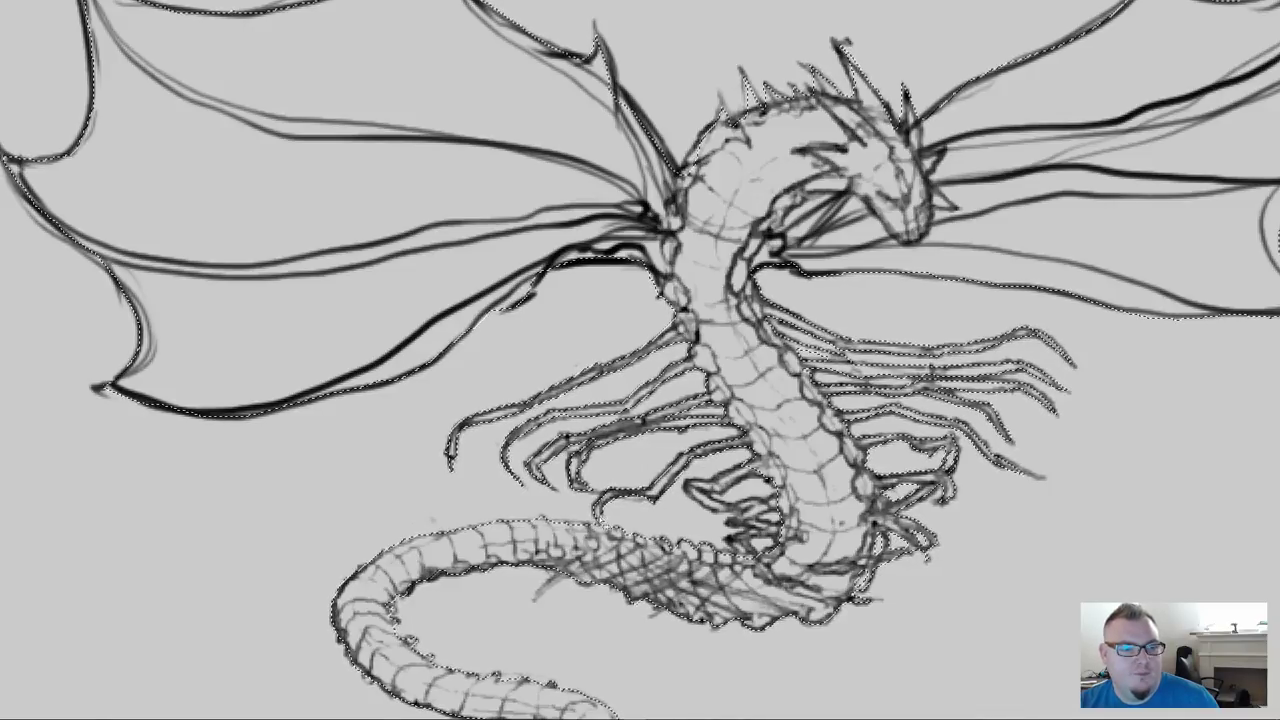
key("shift")
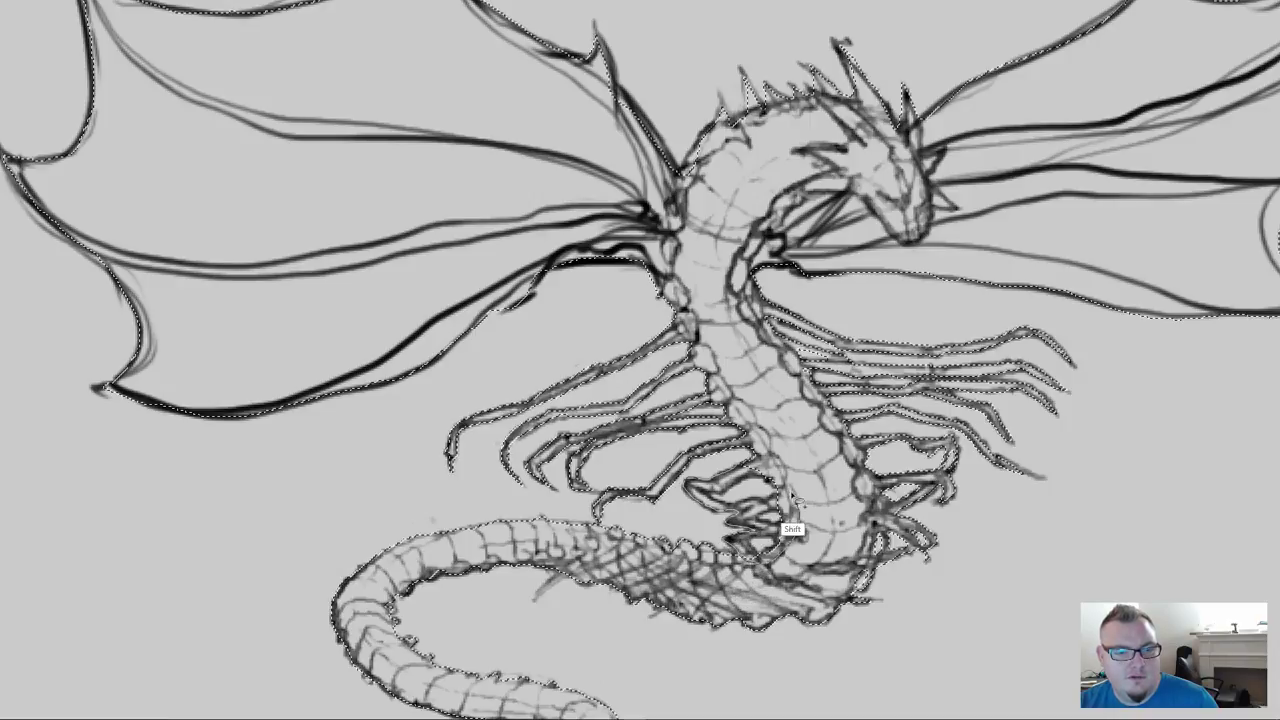
key("ISO_Level3_Shift")
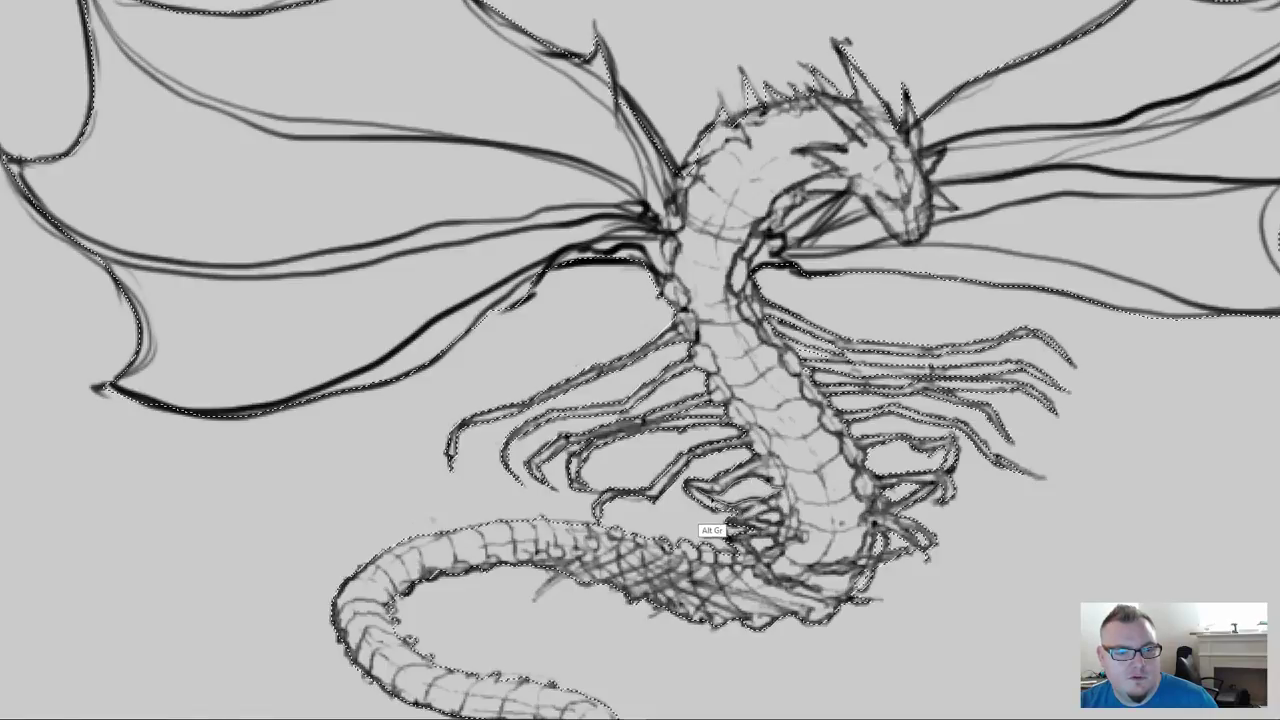
key("ISO_Level3_Shift")
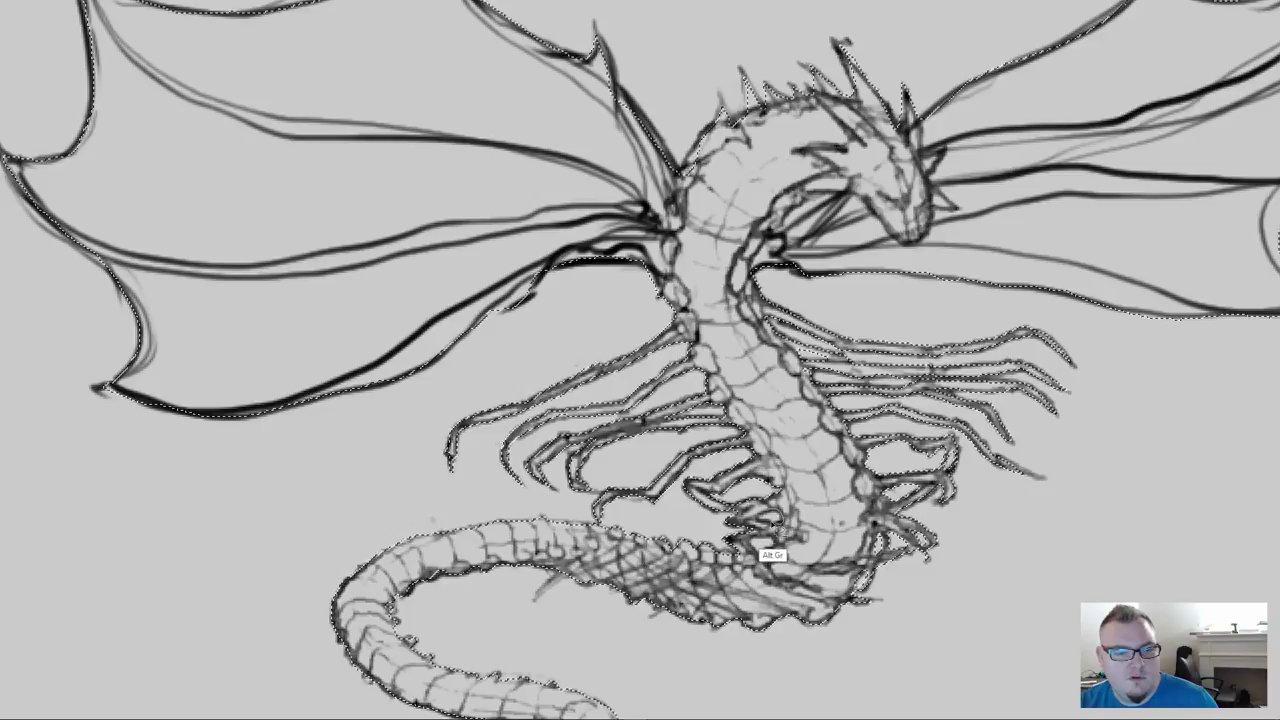
key("ISO_Level3_Shift")
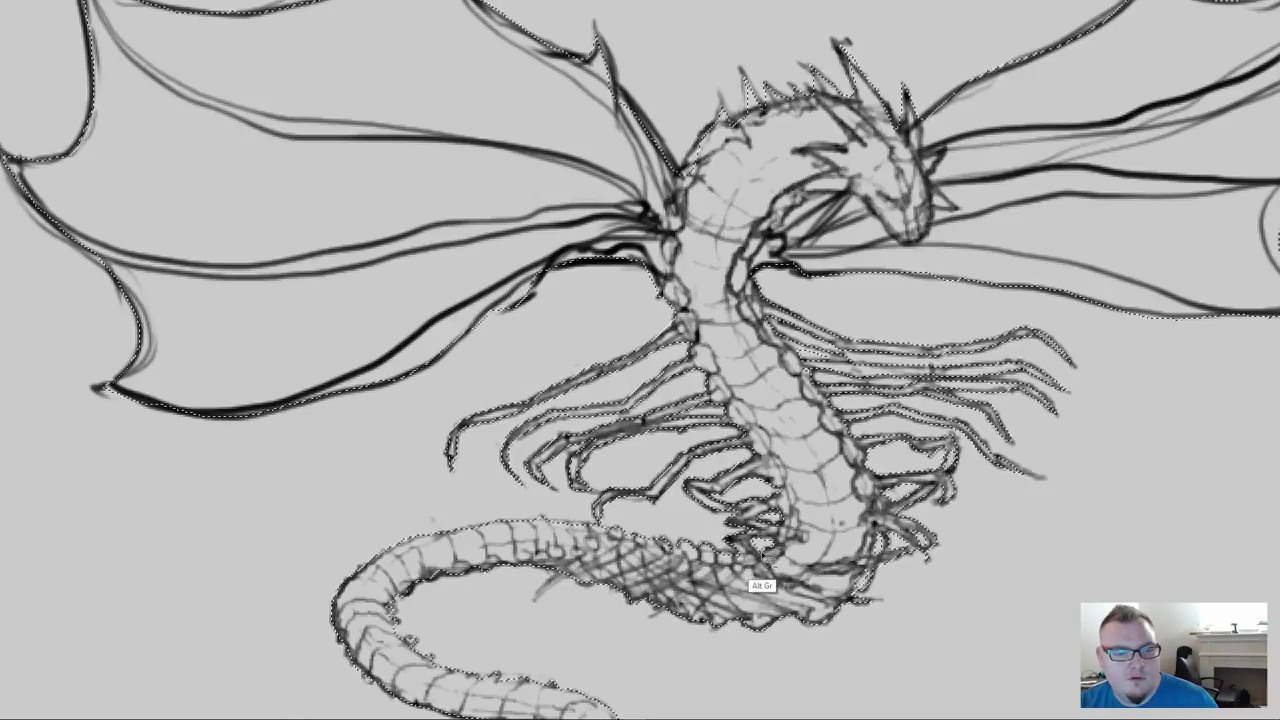
key("shift")
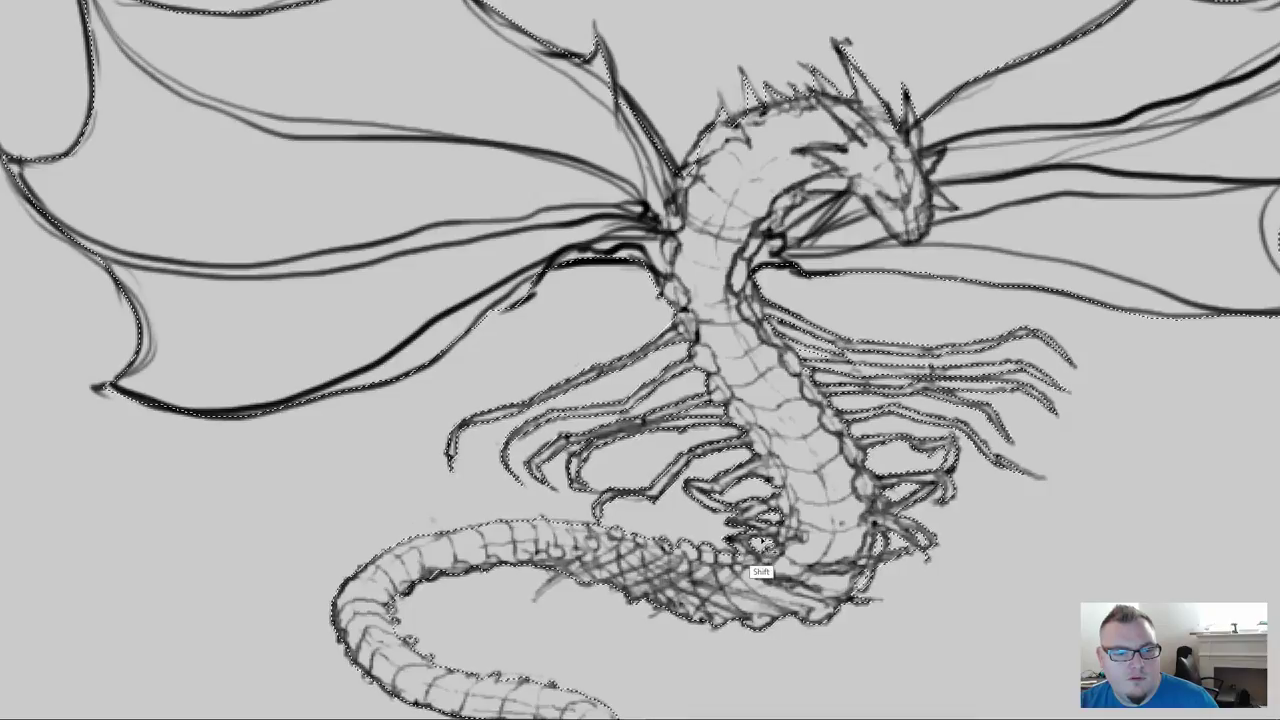
key("ISO_Level3_Shift")
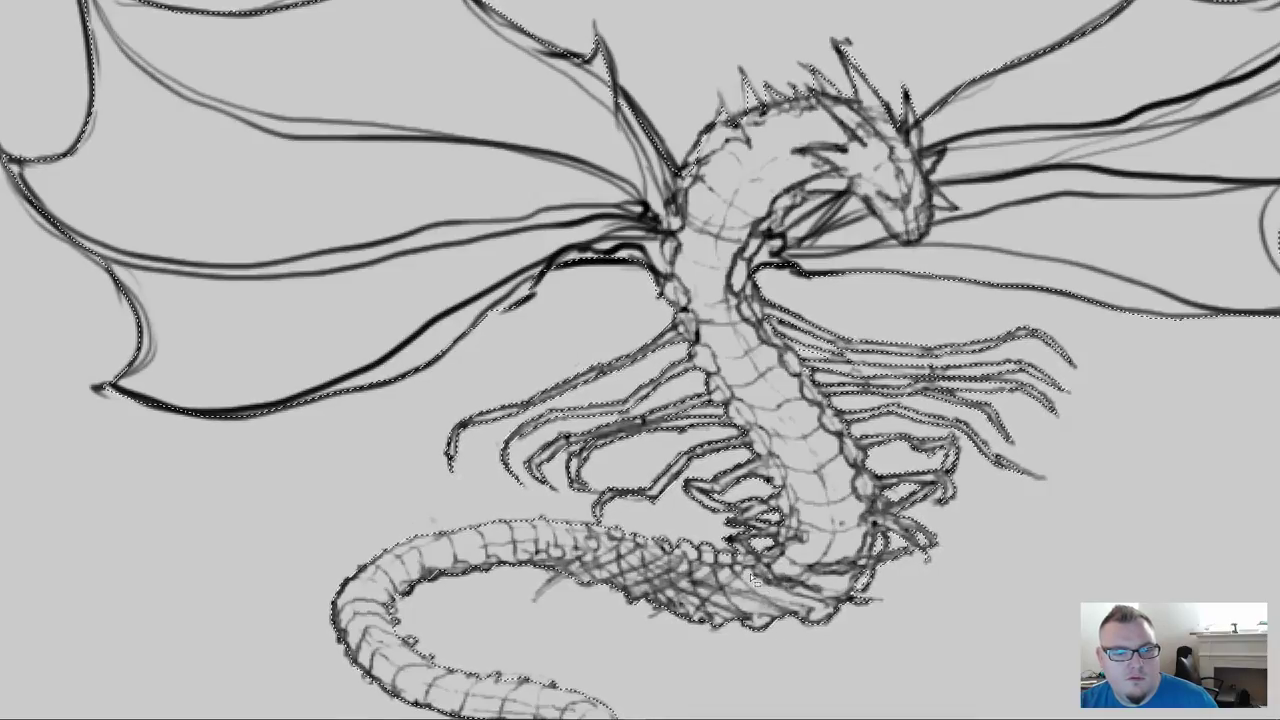
key("shift")
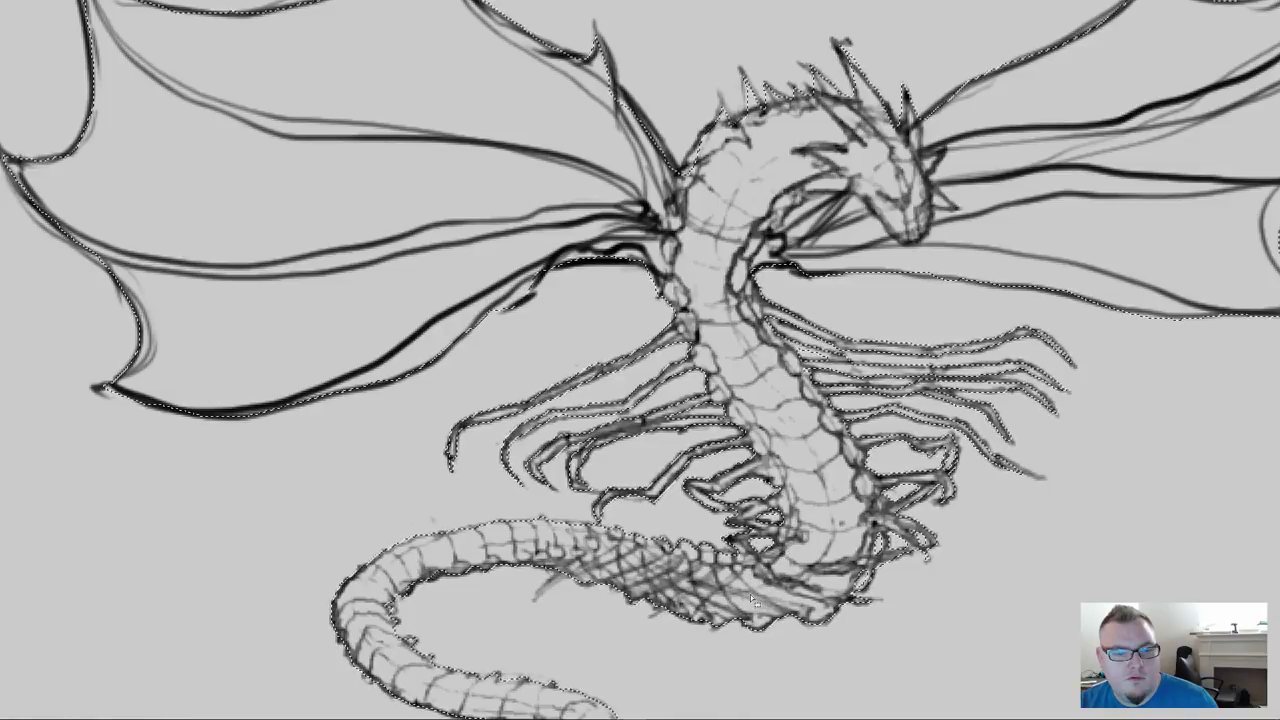
key("ISO_Level3_Shift")
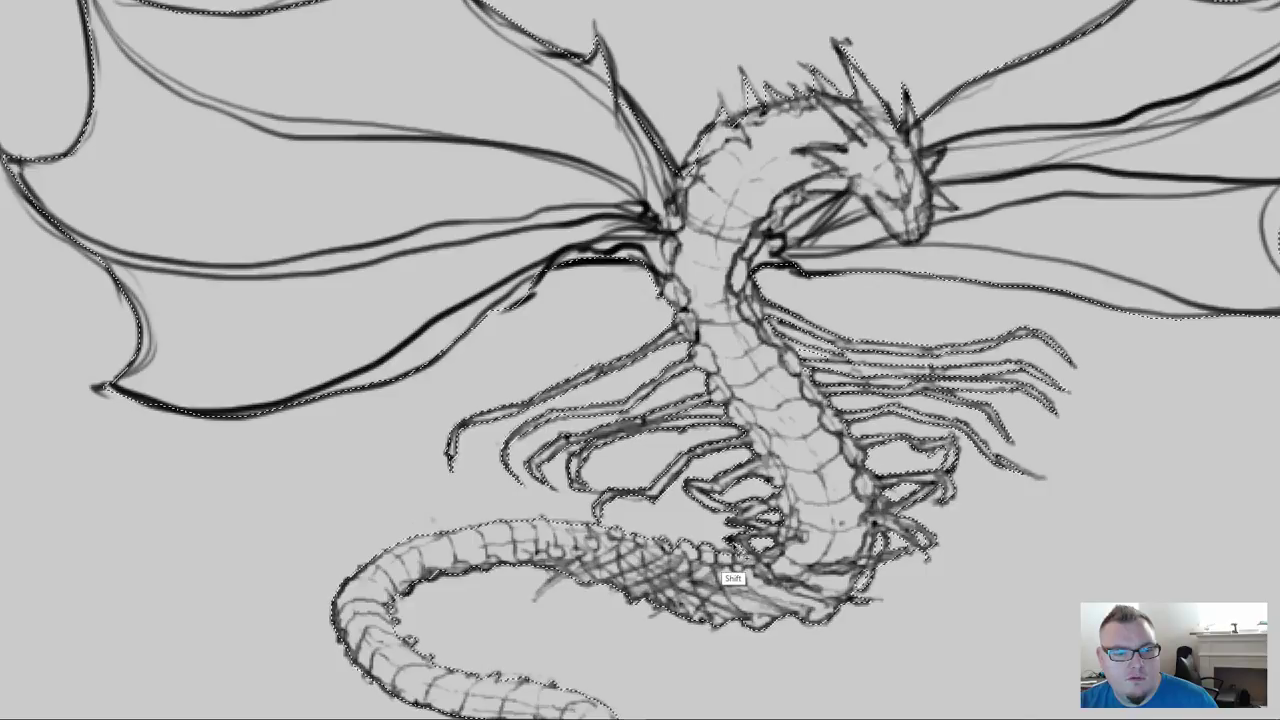
key("shift")
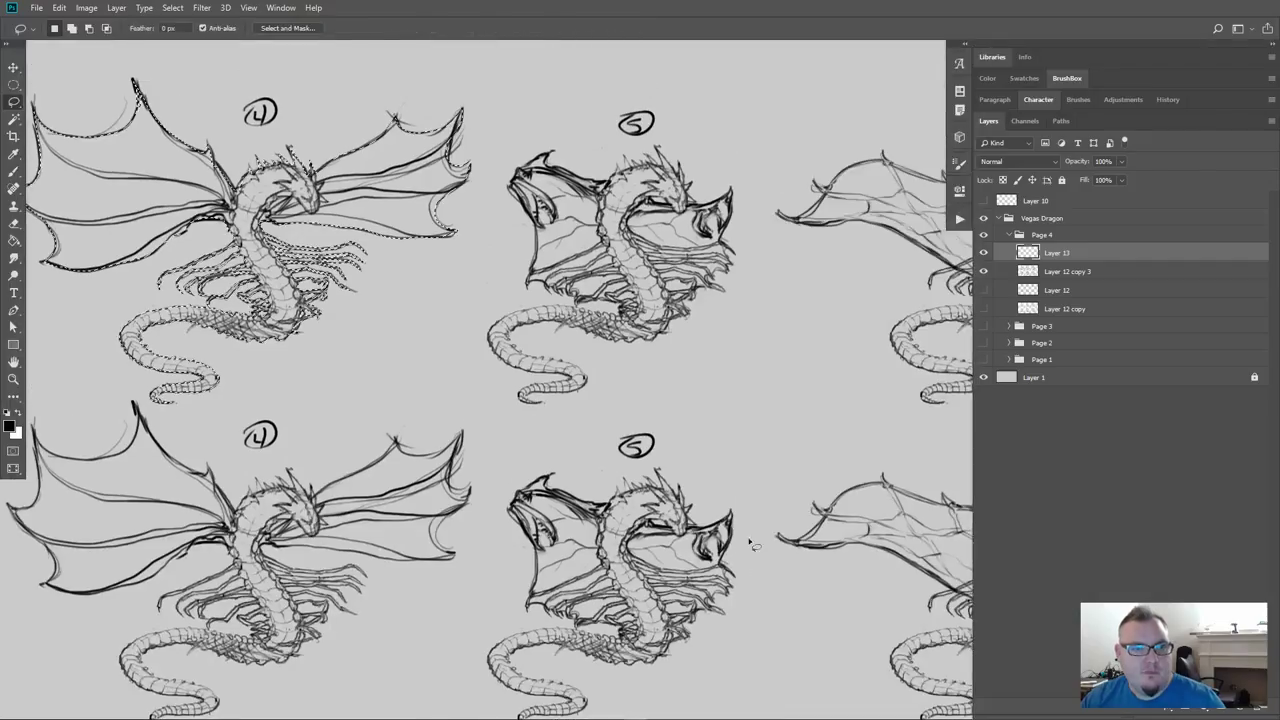
Fill dragon 4's selected silhouette solid black on Layer 13 with the Paint Bucket
key("ctrl+d")
left_click_drag(331, 193, 480, 270)
key("ctrl+shift+d")
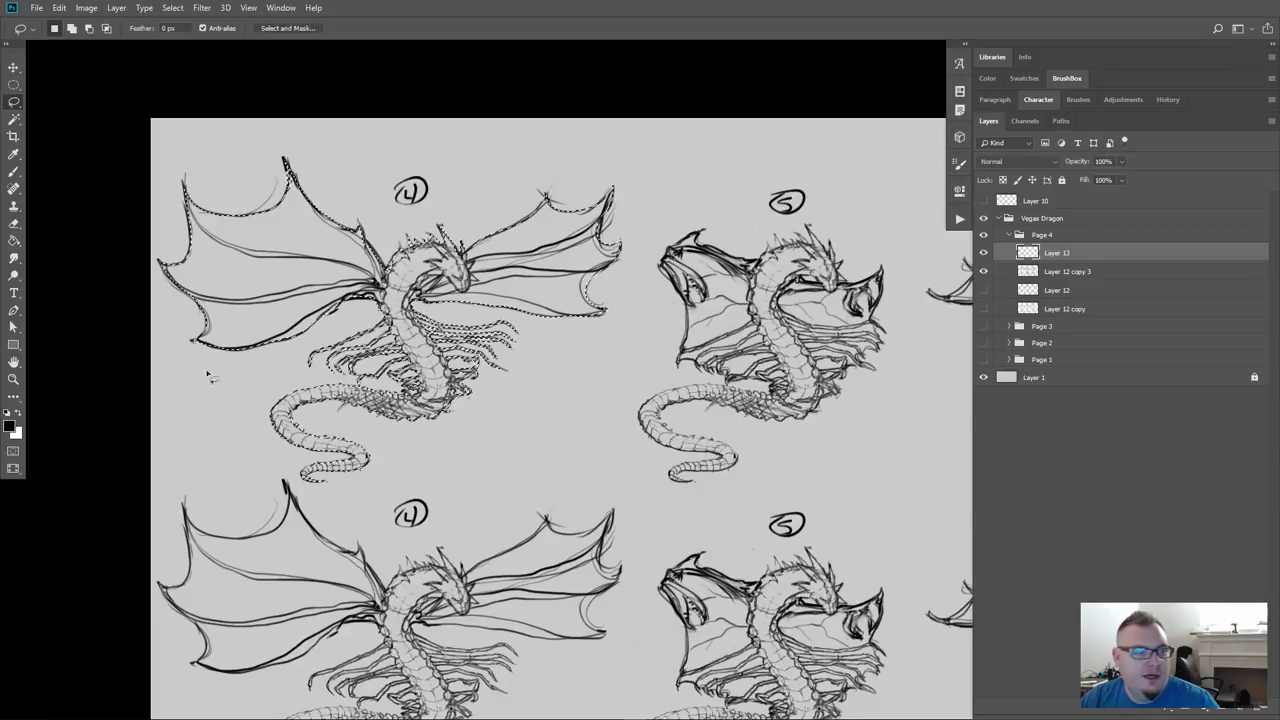
key("g")
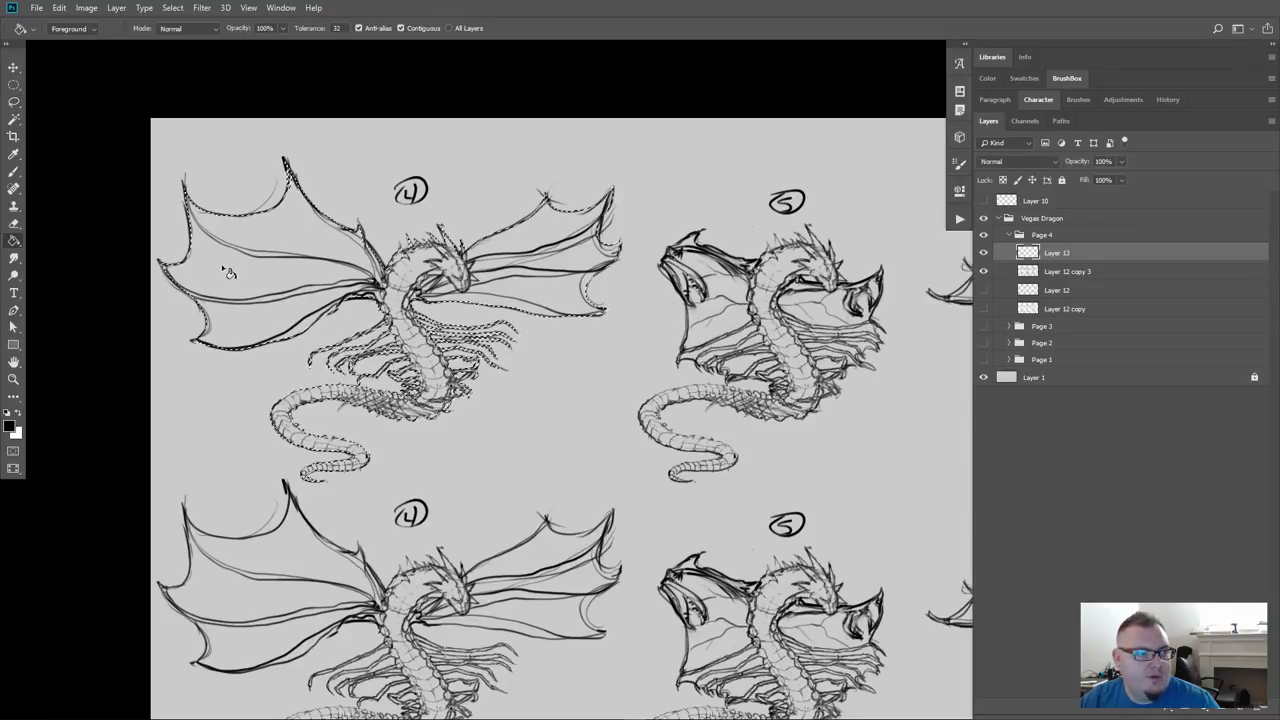
left_click(341, 279)
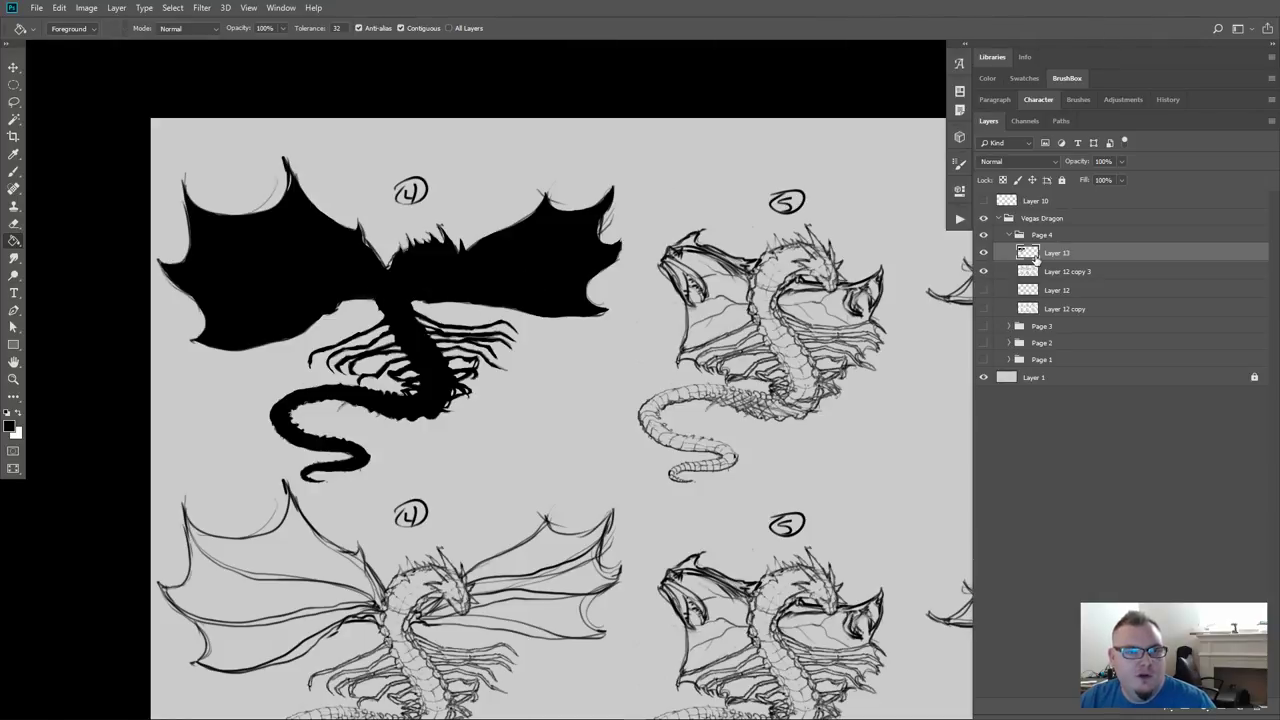
Duplicate the black silhouette layer and move the copy over dragon 5
key("ctrl+j")
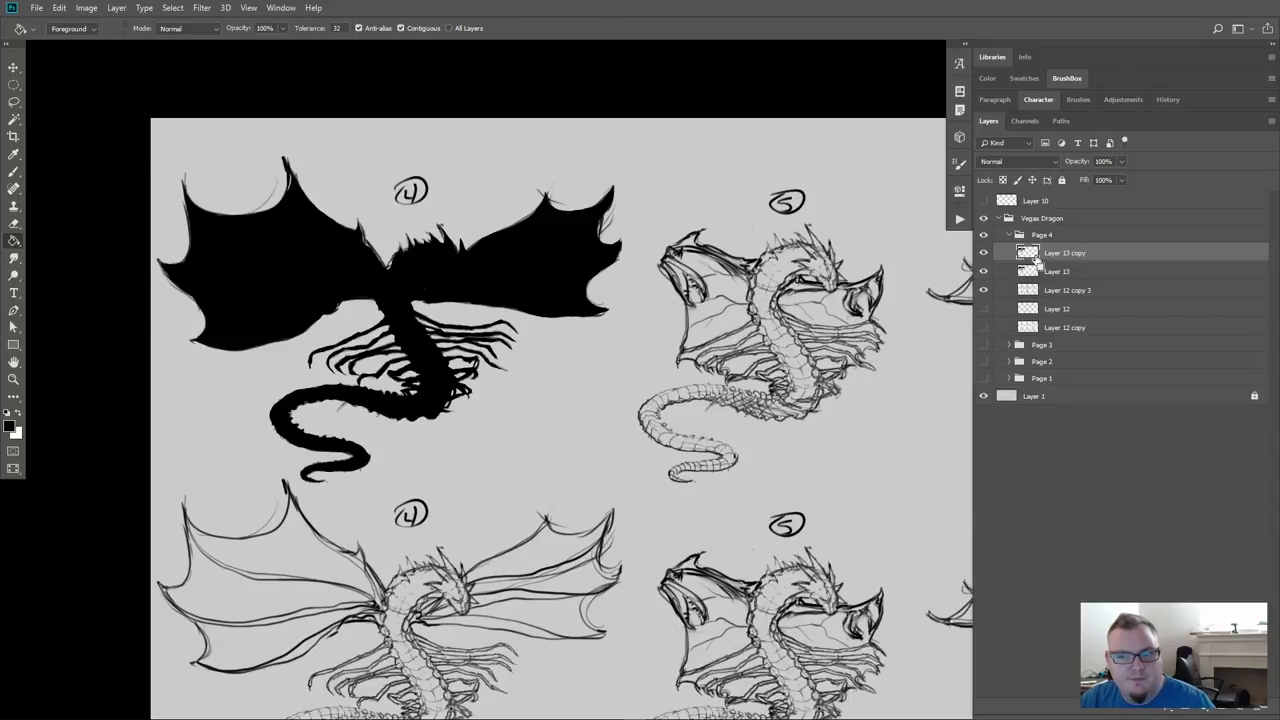
key("ctrl+t")
left_click_drag(478, 282, 845, 287)
left_click_drag(763, 370, 601, 372)
key("Return")
key("g")
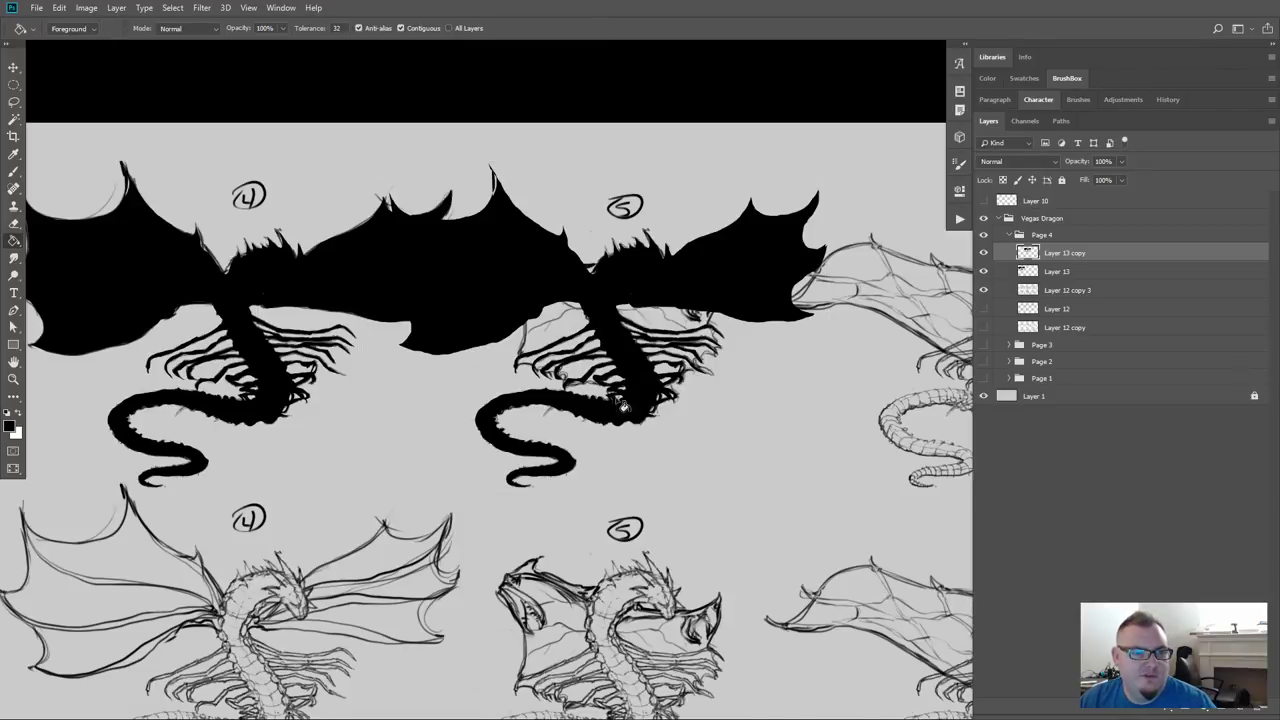
Hide the original Layer 13 and set the copy's fill to 48%
left_click(983, 272)
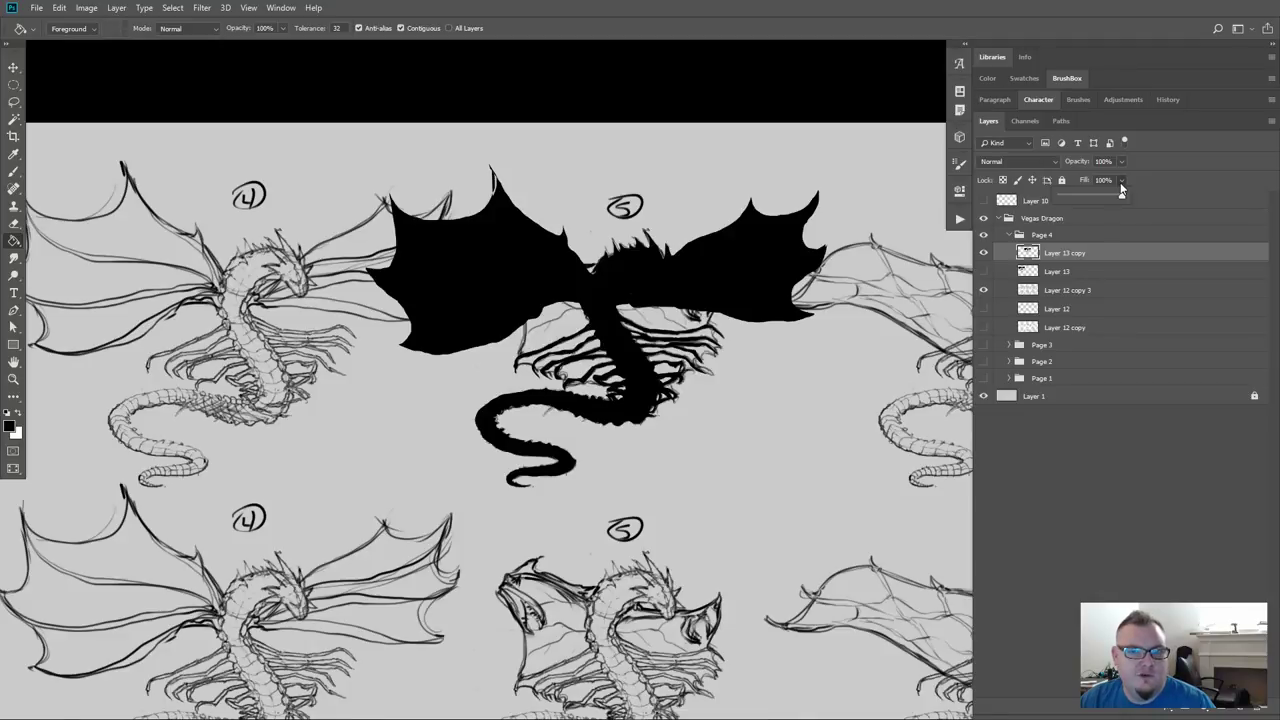
left_click_drag(1096, 199, 1090, 199)
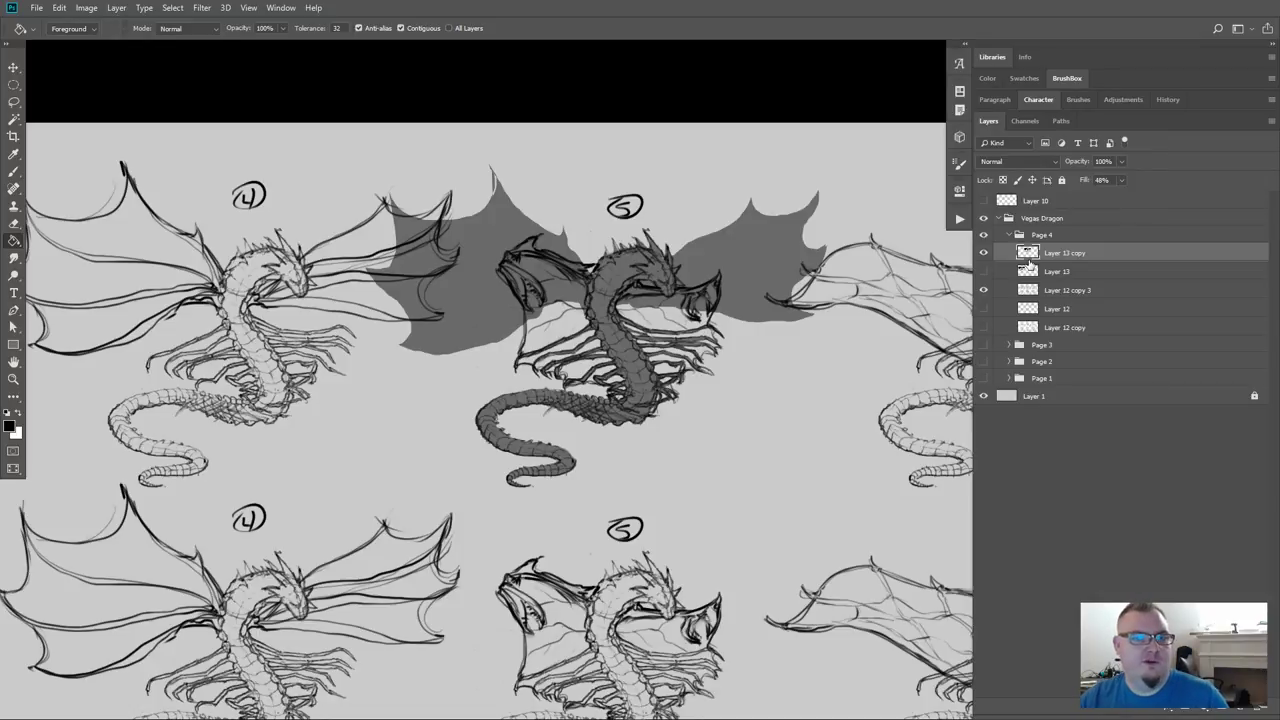
scroll(440, 291, "up", 3)
left_click_drag(440, 291, 407, 481)
key("Tab")
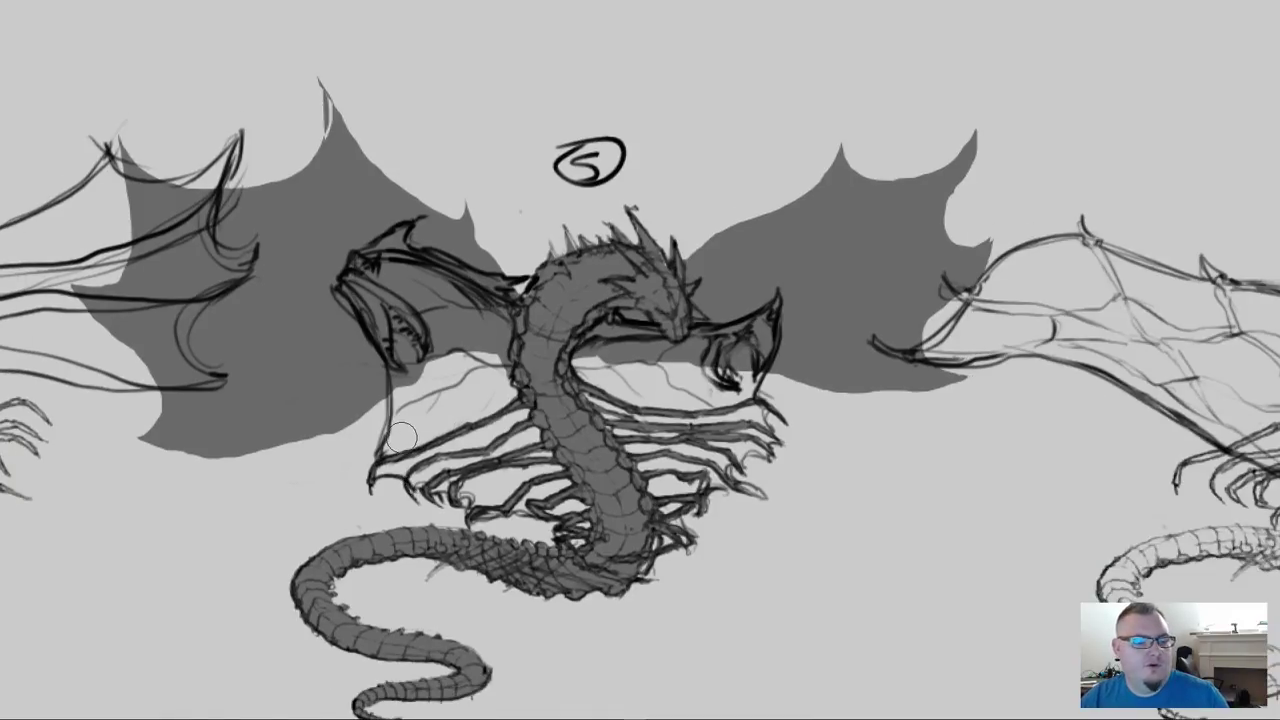
Select and delete the excess grey fill on the silhouette's left wing
key("Tab")
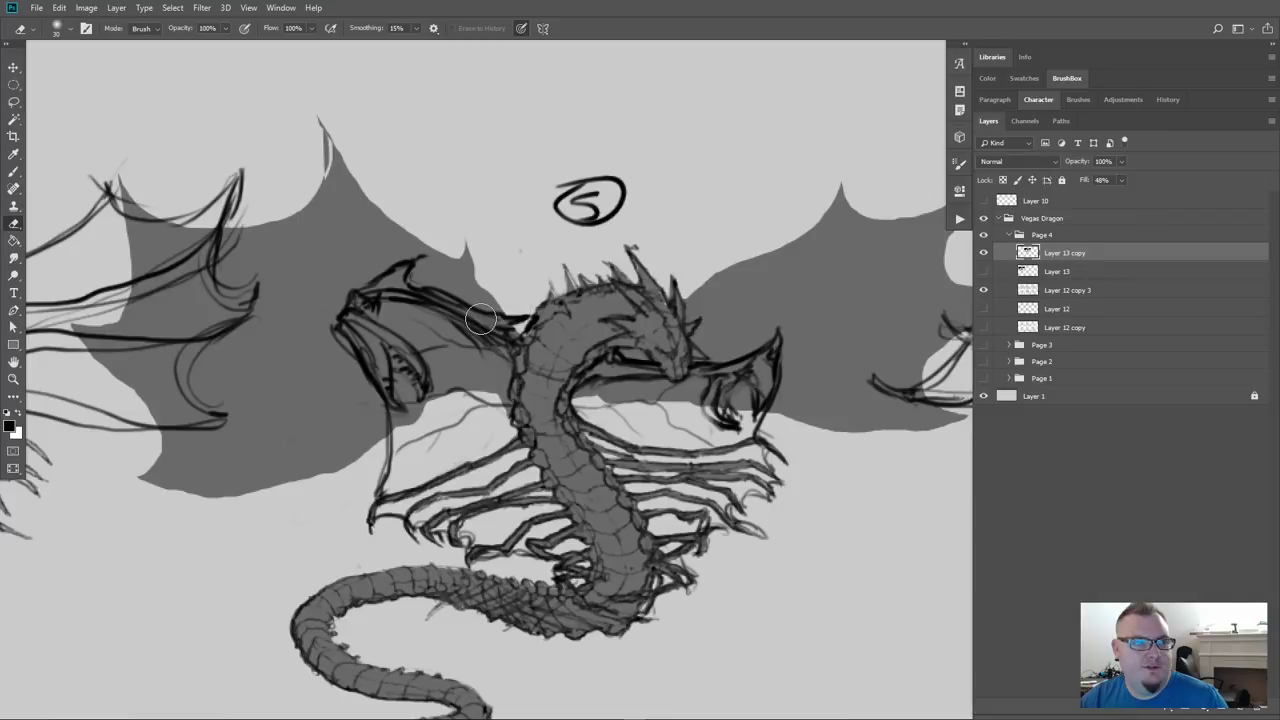
key("Tab")
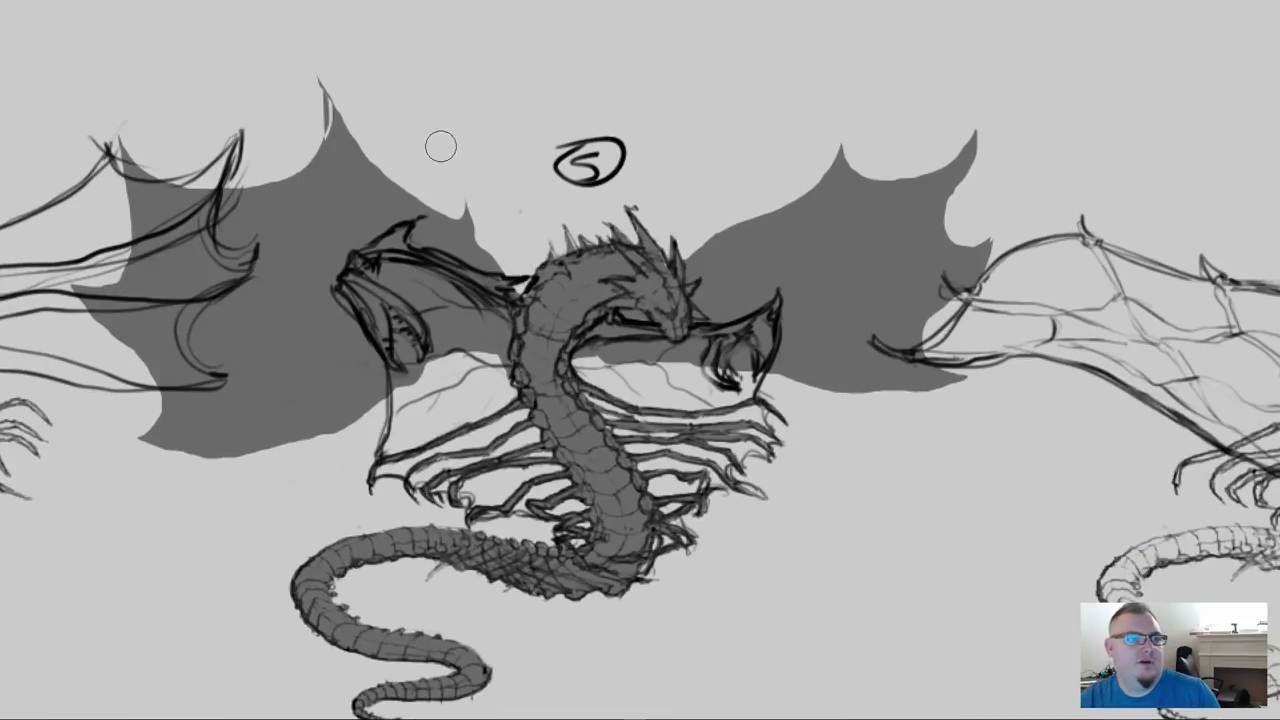
mouse_move(337, 107)
left_mouse_down()
mouse_move(325, 139)
mouse_move(328, 126)
mouse_move(416, 187)
mouse_move(465, 198)
mouse_move(461, 225)
mouse_move(448, 215)
mouse_move(431, 235)
mouse_move(478, 251)
mouse_move(505, 220)
left_mouse_up()
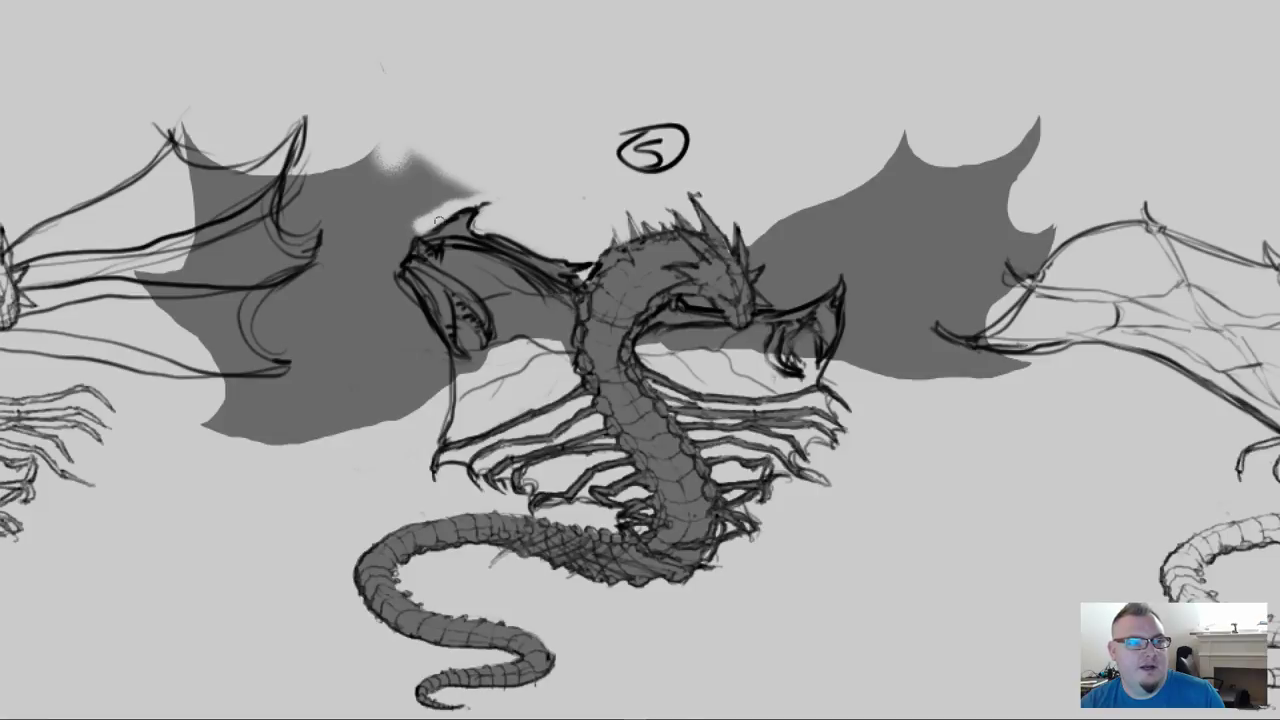
mouse_move(387, 270)
left_mouse_down()
mouse_move(440, 351)
mouse_move(436, 396)
left_mouse_up()
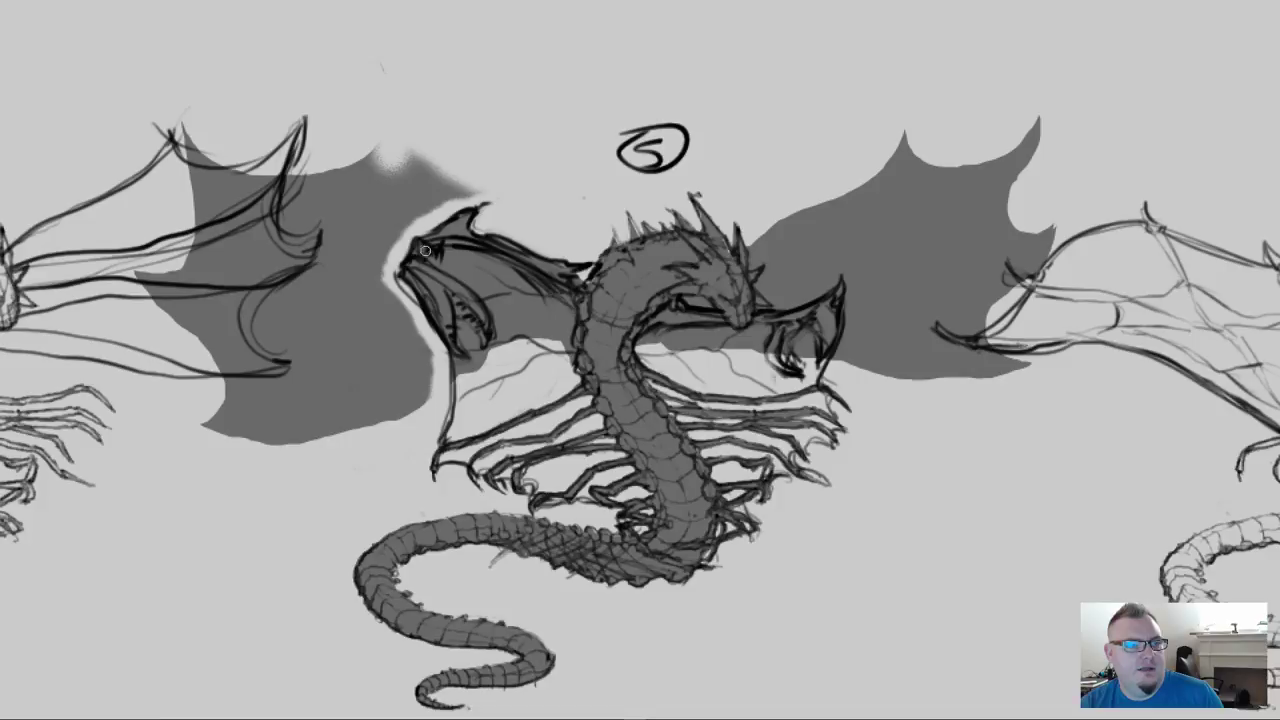
mouse_move(472, 172)
left_mouse_down()
mouse_move(488, 180)
mouse_move(465, 210)
mouse_move(396, 264)
mouse_move(441, 358)
mouse_move(385, 467)
mouse_move(68, 212)
mouse_move(490, 182)
left_mouse_up()
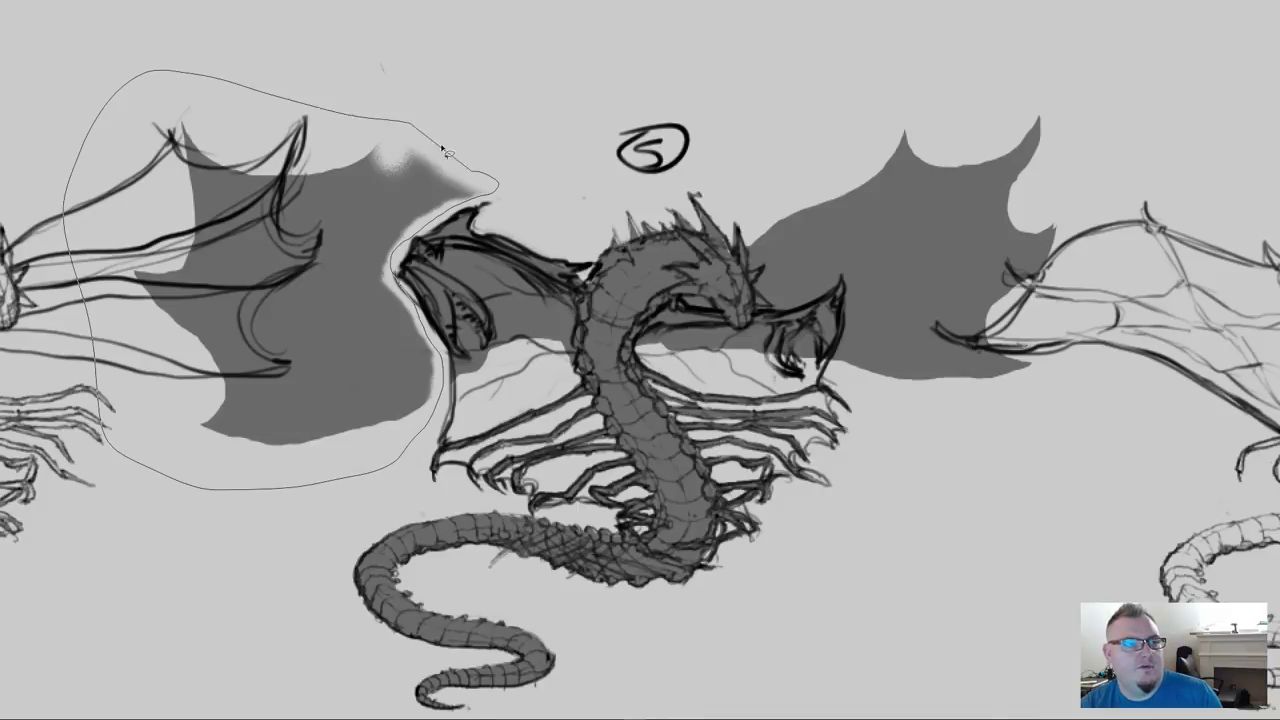
key("Delete")
key("ctrl+d")
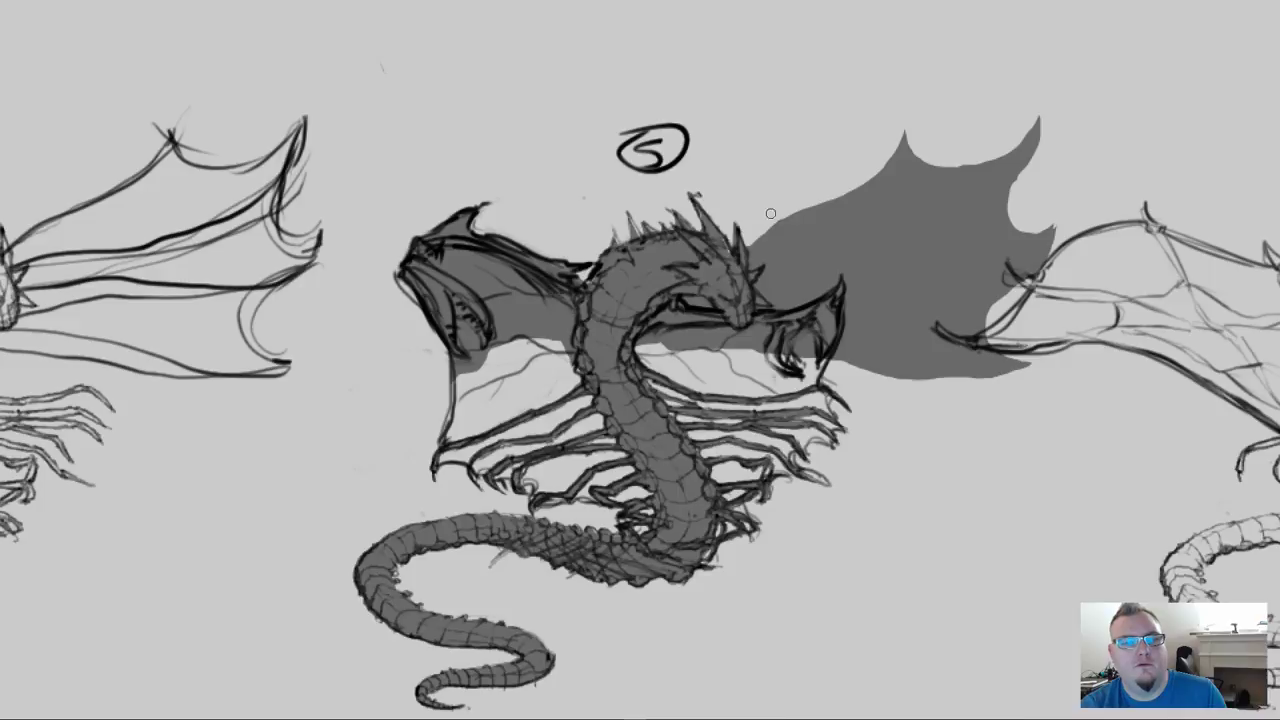
Delete the oversized grey right-wing patch spilling toward the neighbouring sketch
left_click_drag(751, 240, 777, 306)
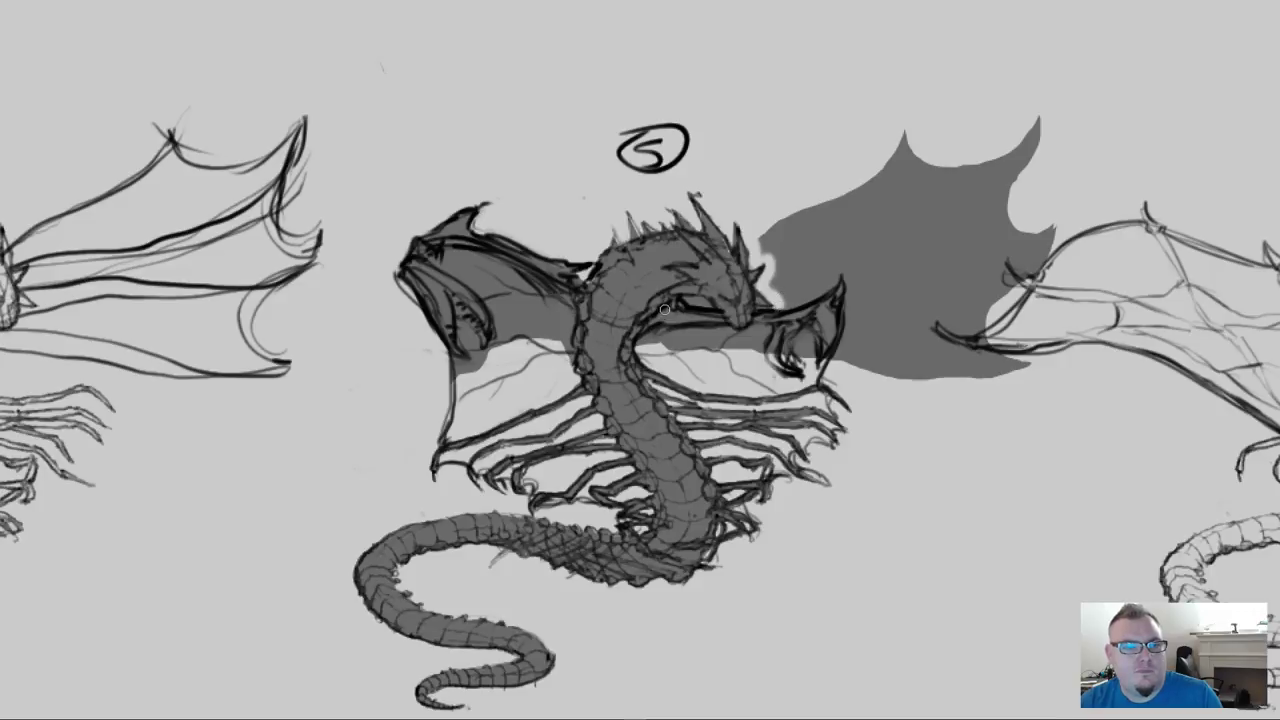
left_click_drag(670, 317, 759, 310)
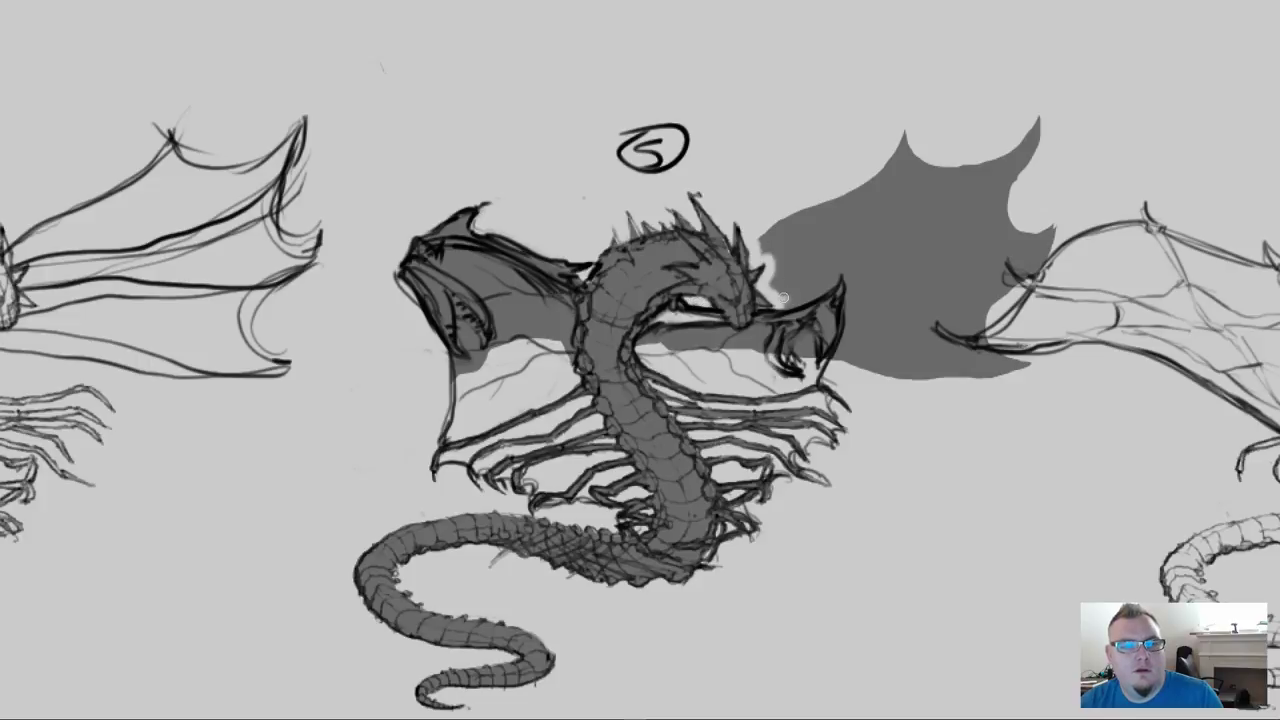
mouse_move(783, 298)
left_mouse_down()
mouse_move(826, 287)
mouse_move(818, 296)
mouse_move(845, 267)
mouse_move(836, 360)
left_mouse_up()
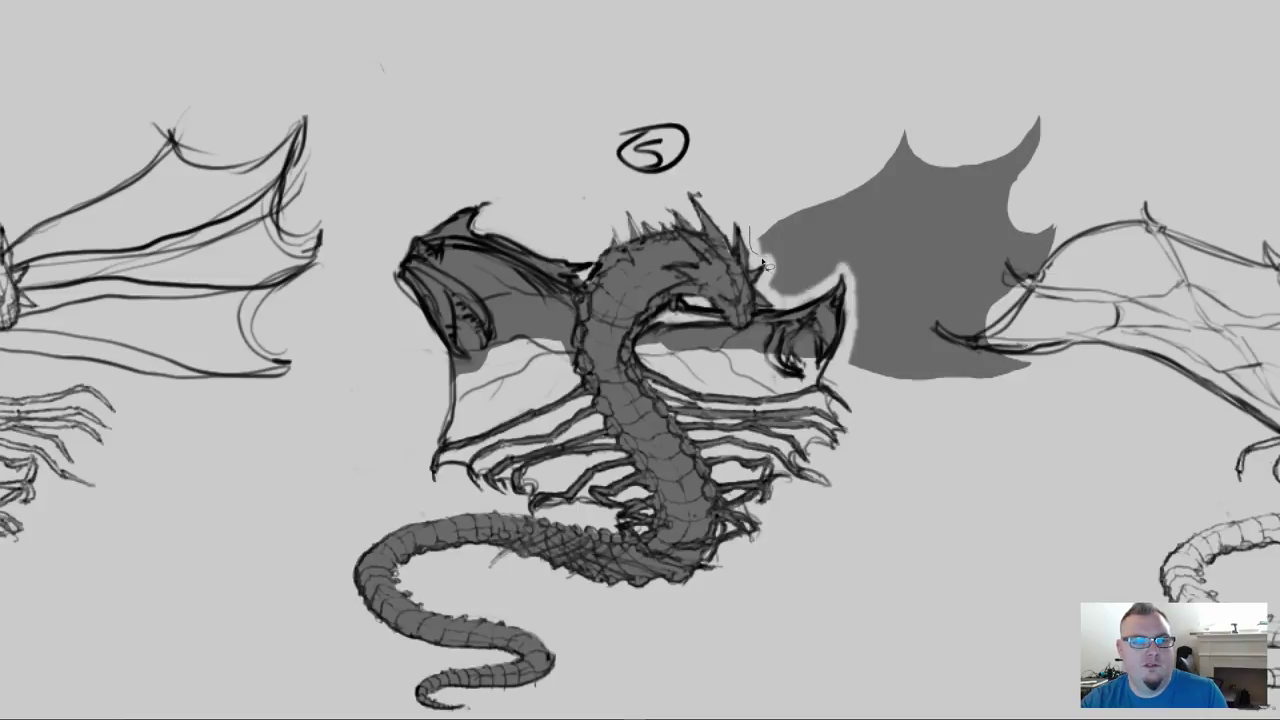
mouse_move(765, 262)
left_mouse_down()
mouse_move(772, 294)
mouse_move(806, 310)
mouse_move(856, 288)
mouse_move(850, 362)
mouse_move(1020, 400)
mouse_move(1014, 50)
mouse_move(750, 300)
left_mouse_up()
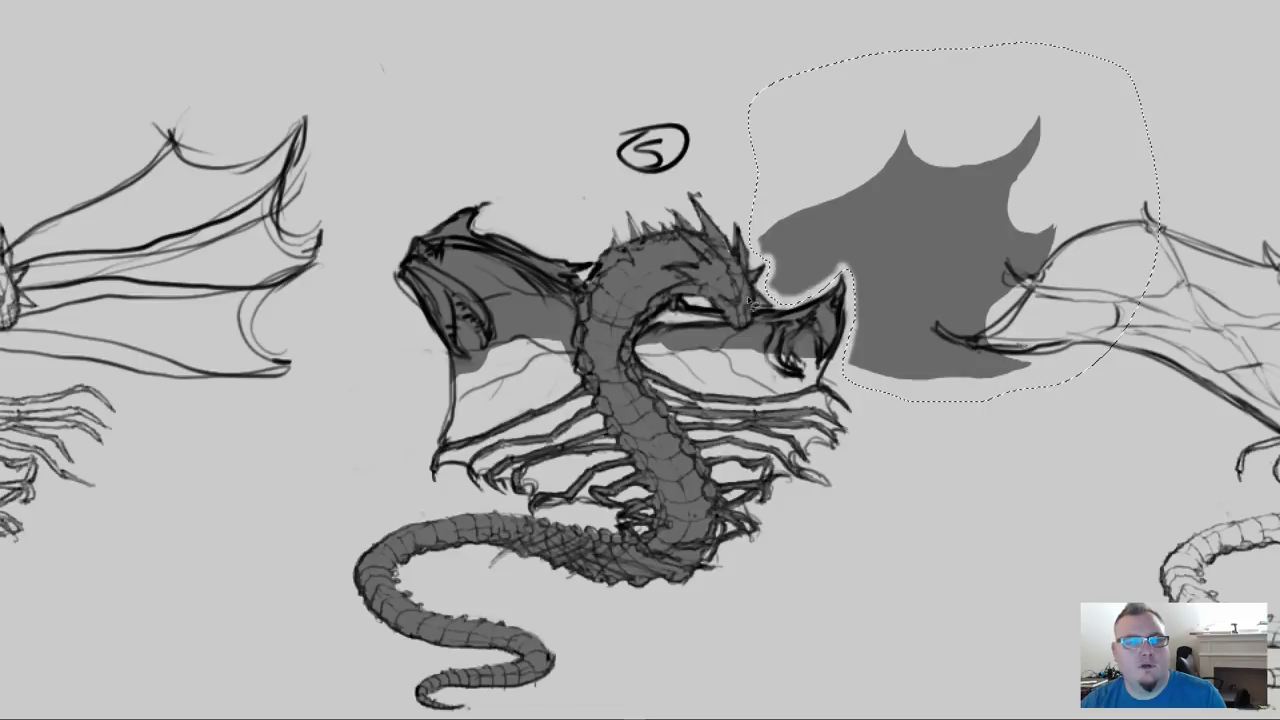
key("Delete")
key("ctrl+d")
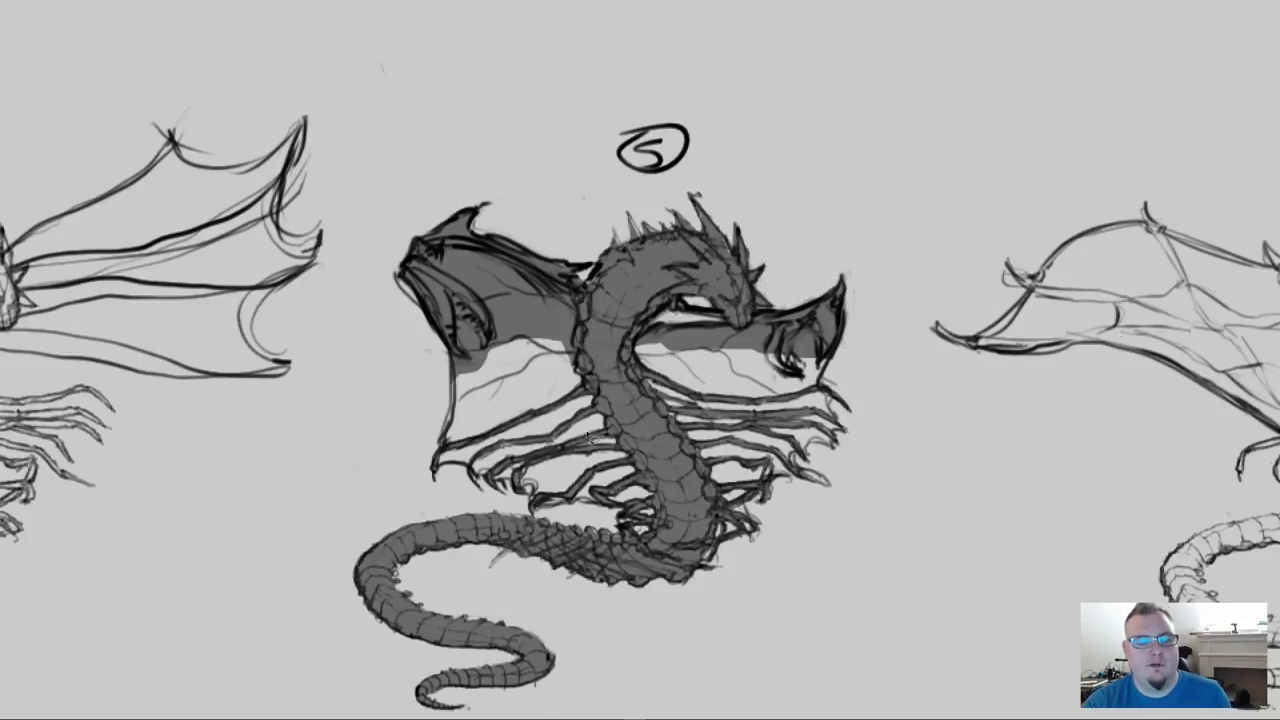
With a larger brush, fill the middle dragon's wing membrane left of the neck with grey
key("bracketright")
key("bracketright")
key("bracketright")
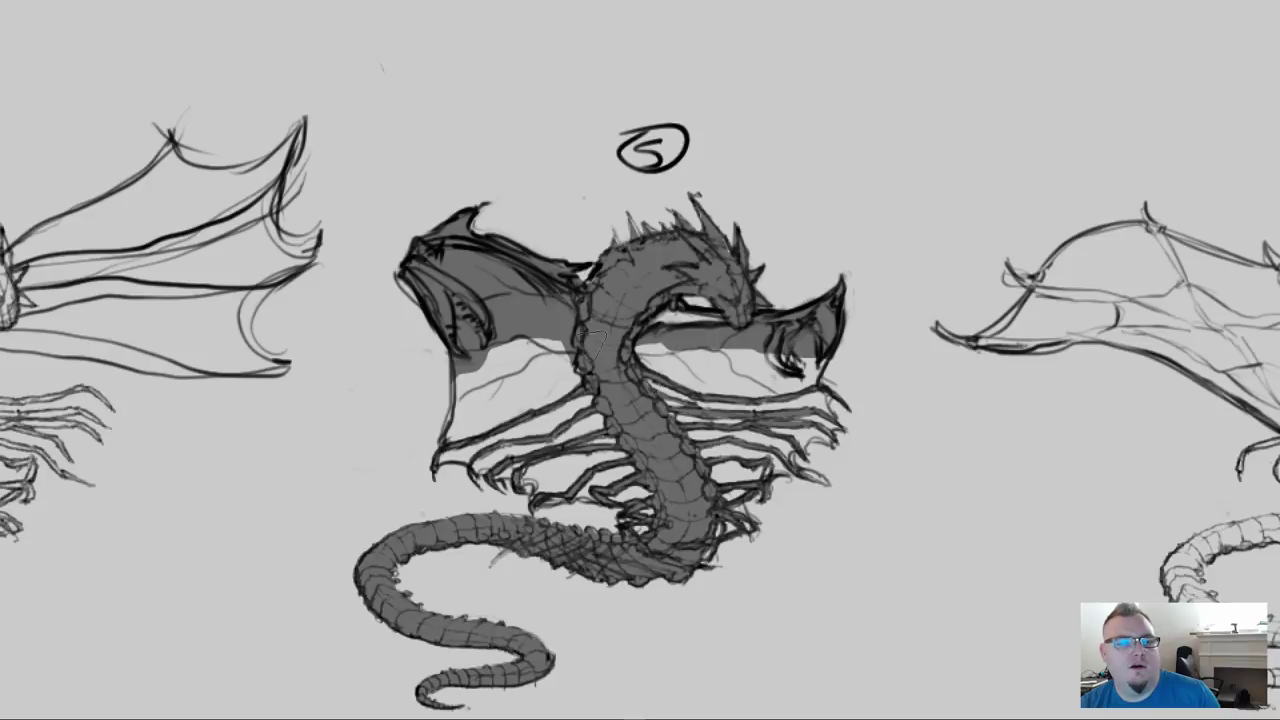
key("f")
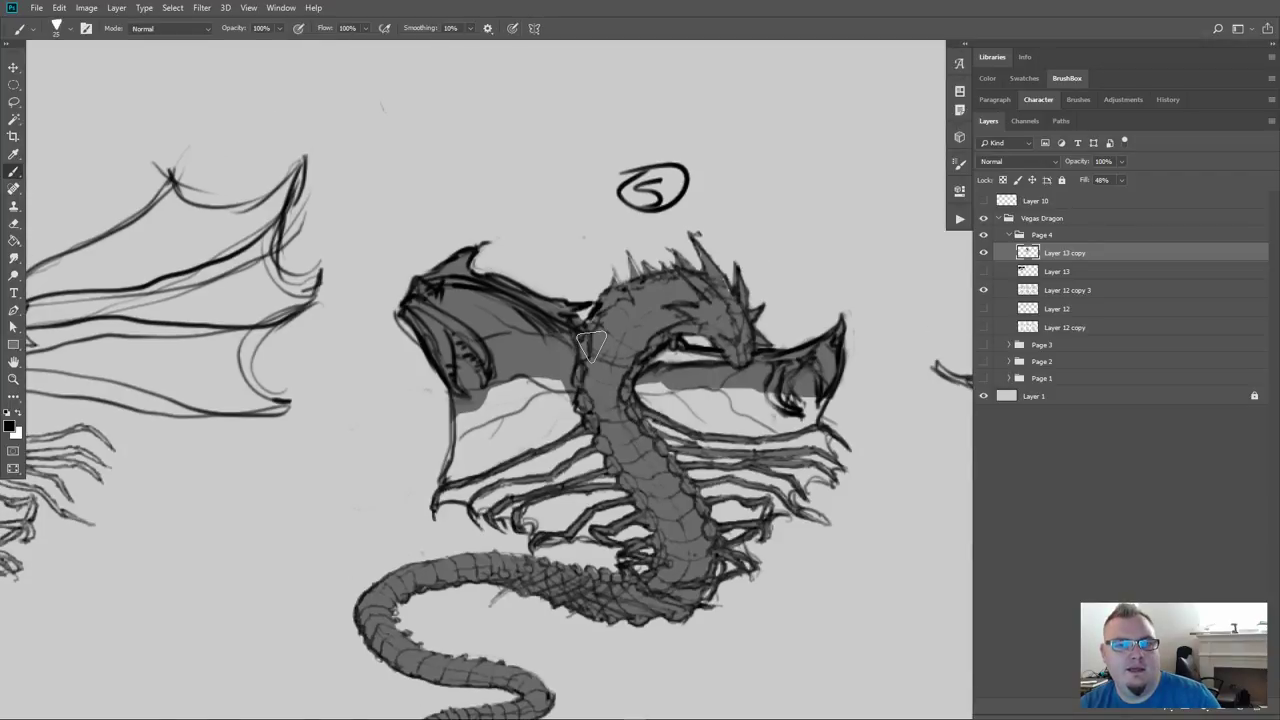
key("f")
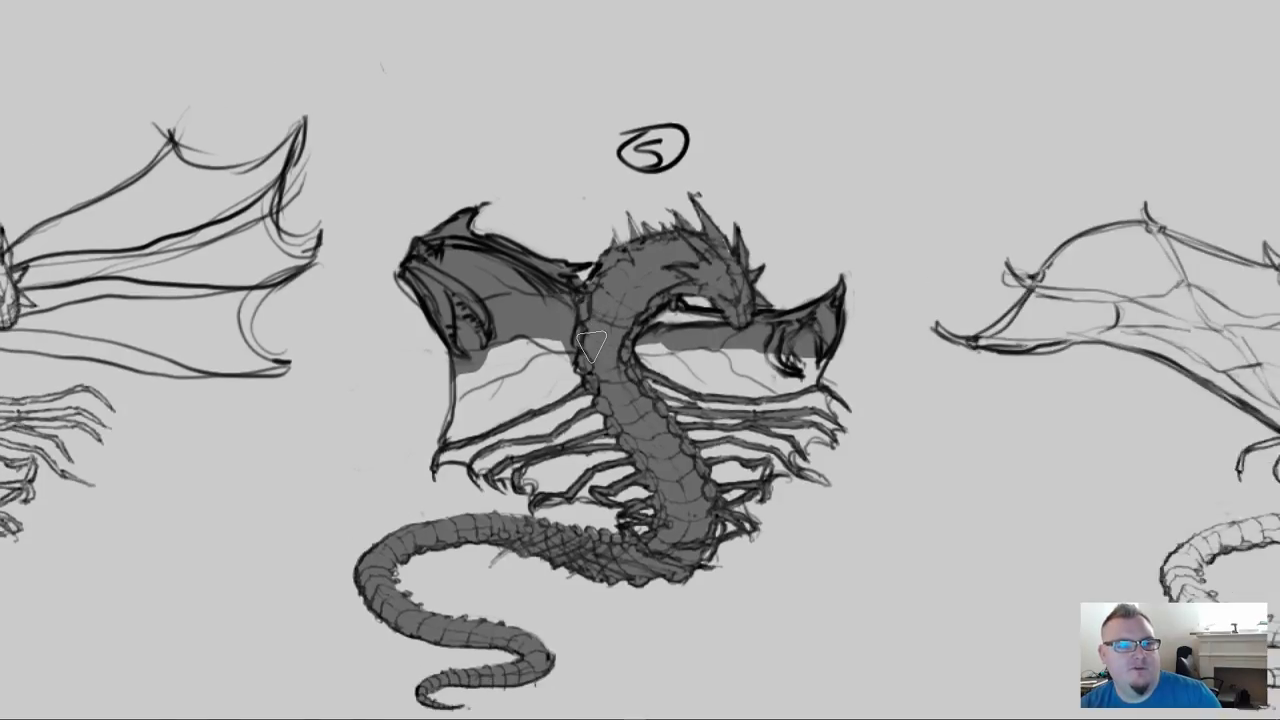
mouse_move(591, 346)
left_mouse_down()
mouse_move(550, 342)
mouse_move(553, 380)
mouse_move(568, 373)
mouse_move(537, 392)
mouse_move(548, 335)
mouse_move(515, 390)
mouse_move(508, 355)
mouse_move(482, 398)
mouse_move(480, 370)
mouse_move(468, 382)
mouse_move(545, 384)
mouse_move(470, 422)
mouse_move(500, 401)
mouse_move(469, 412)
mouse_move(465, 398)
mouse_move(447, 435)
mouse_move(528, 408)
left_mouse_up()
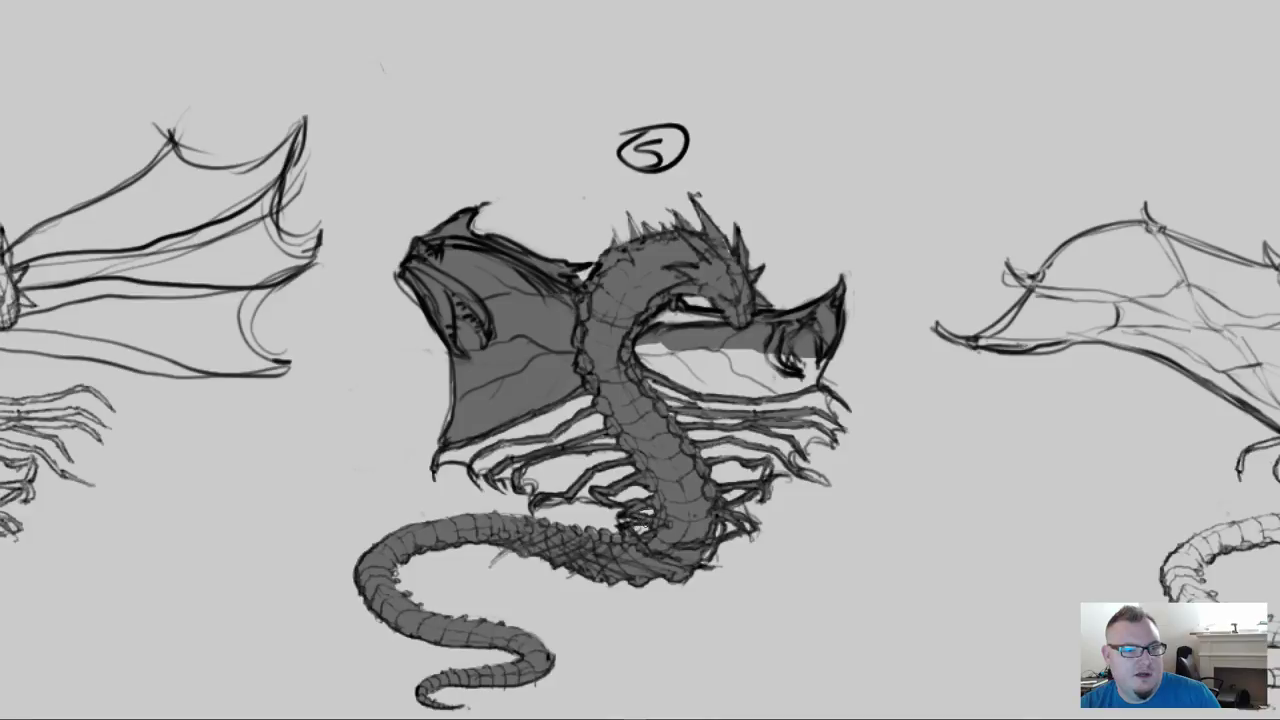
Add dark strokes around the lower legs, right wing edge and right-side claws, then zoom out
mouse_move(634, 481)
left_mouse_down()
mouse_move(591, 400)
mouse_move(586, 423)
mouse_move(553, 396)
mouse_move(528, 400)
mouse_move(521, 425)
mouse_move(553, 484)
mouse_move(569, 486)
mouse_move(557, 496)
mouse_move(554, 480)
mouse_move(534, 478)
mouse_move(541, 490)
mouse_move(523, 469)
mouse_move(531, 477)
mouse_move(494, 469)
mouse_move(527, 459)
mouse_move(510, 444)
mouse_move(476, 458)
mouse_move(486, 469)
mouse_move(442, 459)
mouse_move(509, 433)
left_mouse_up()
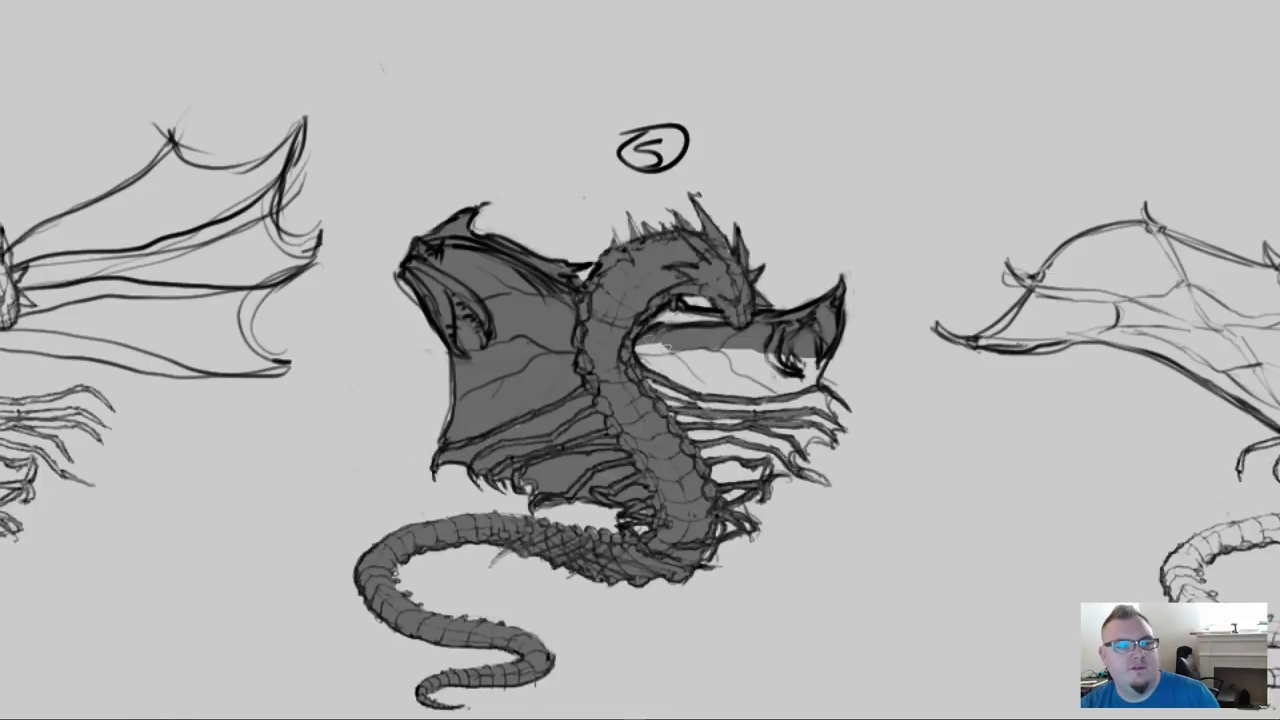
left_click_drag(796, 357, 818, 398)
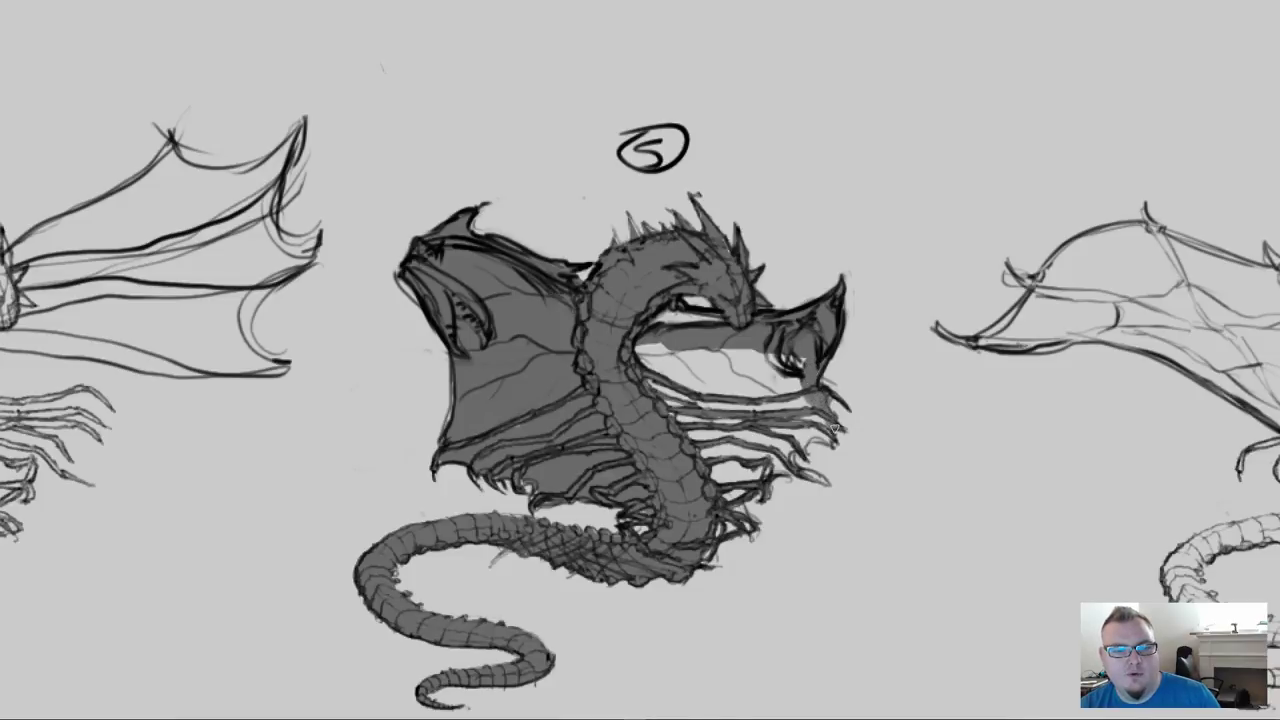
left_click_drag(826, 438, 802, 440)
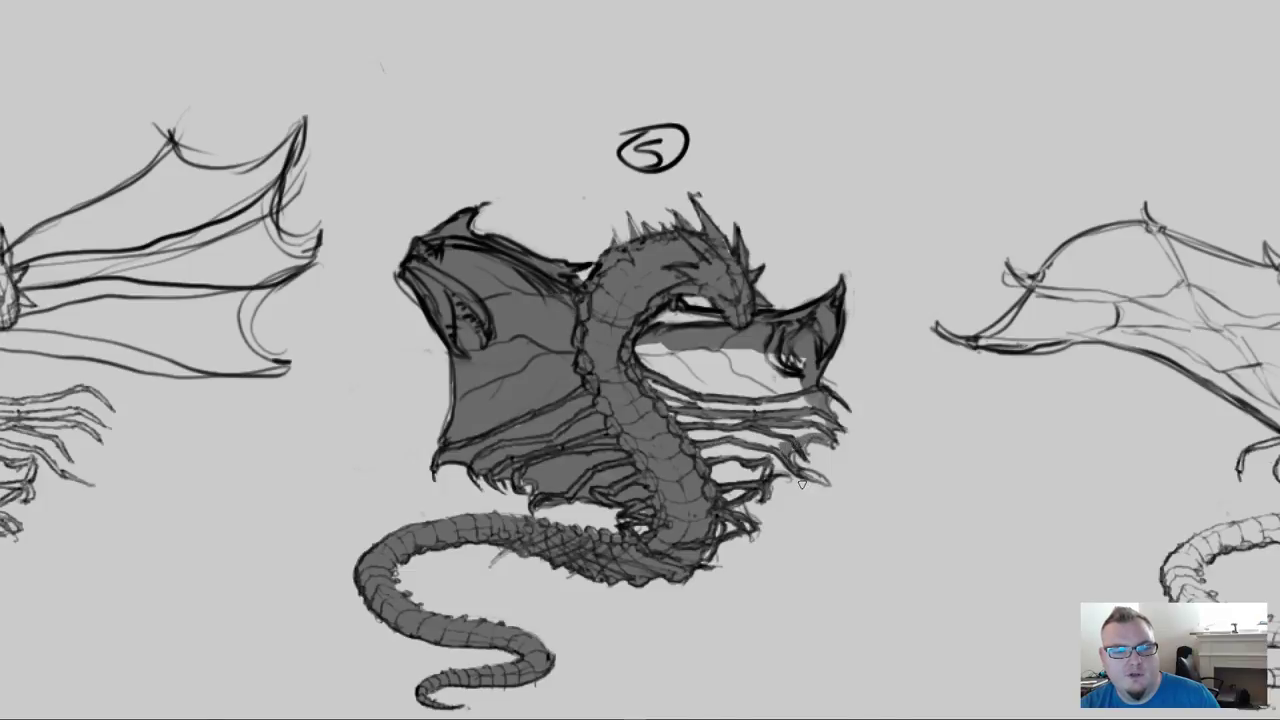
mouse_move(828, 478)
left_mouse_down()
mouse_move(772, 472)
mouse_move(778, 457)
mouse_move(754, 468)
mouse_move(728, 489)
mouse_move(741, 515)
mouse_move(706, 544)
left_mouse_up()
mouse_move(750, 470)
left_mouse_down()
mouse_move(718, 456)
mouse_move(731, 464)
mouse_move(772, 444)
mouse_move(804, 410)
mouse_move(814, 426)
mouse_move(778, 442)
mouse_move(790, 388)
mouse_move(726, 357)
mouse_move(638, 348)
mouse_move(696, 386)
mouse_move(764, 382)
mouse_move(752, 407)
mouse_move(717, 388)
mouse_move(750, 434)
left_mouse_up()
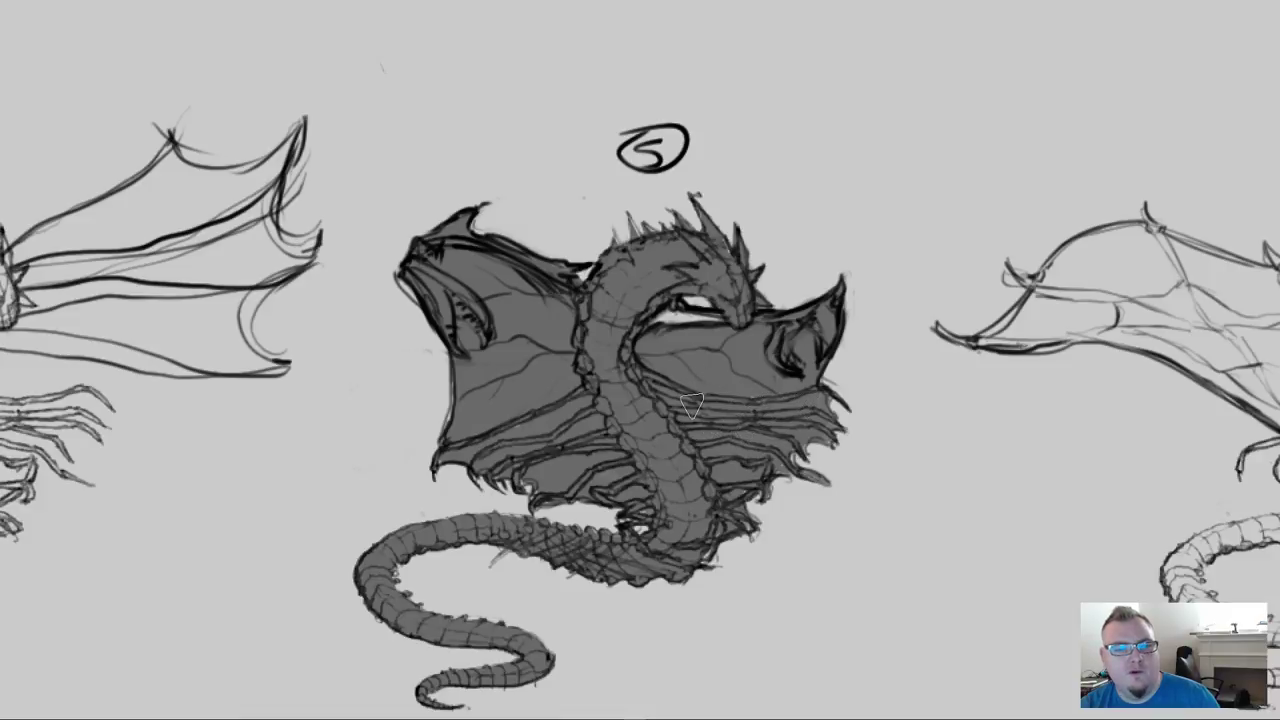
key("ctrl+0")
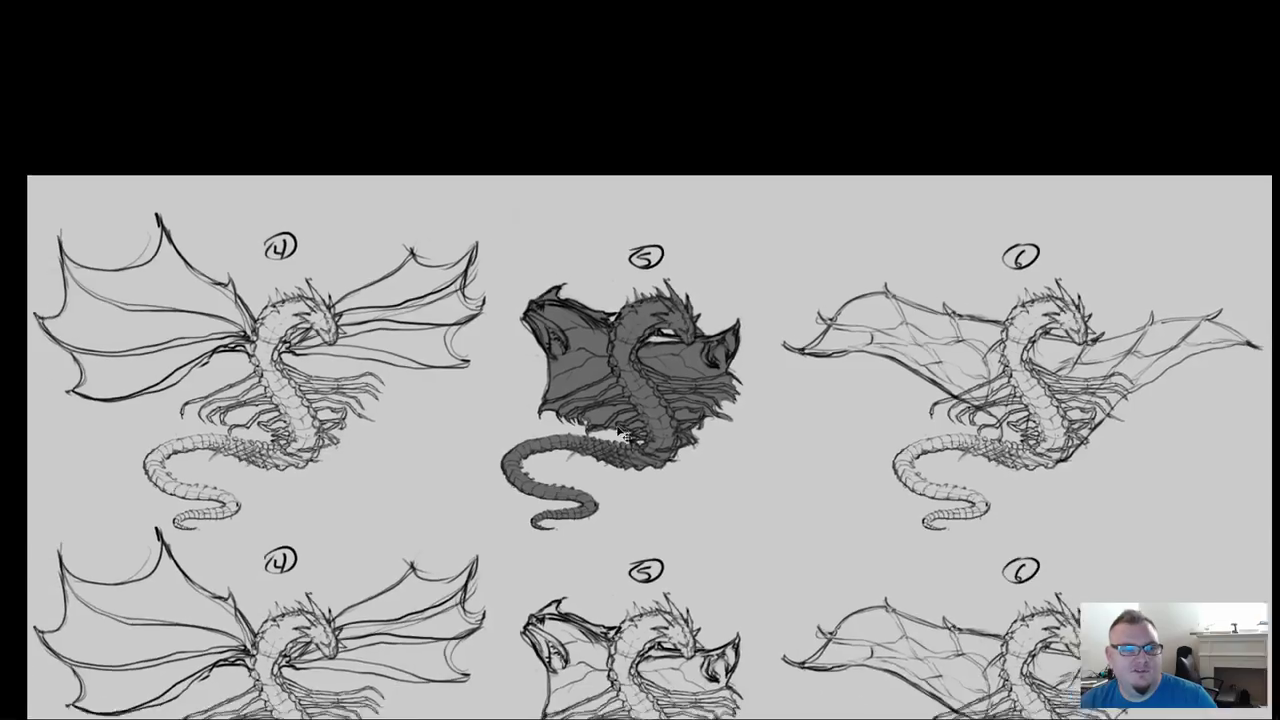
Exit full screen and set the silhouette layer's Fill to 100%
key("f")
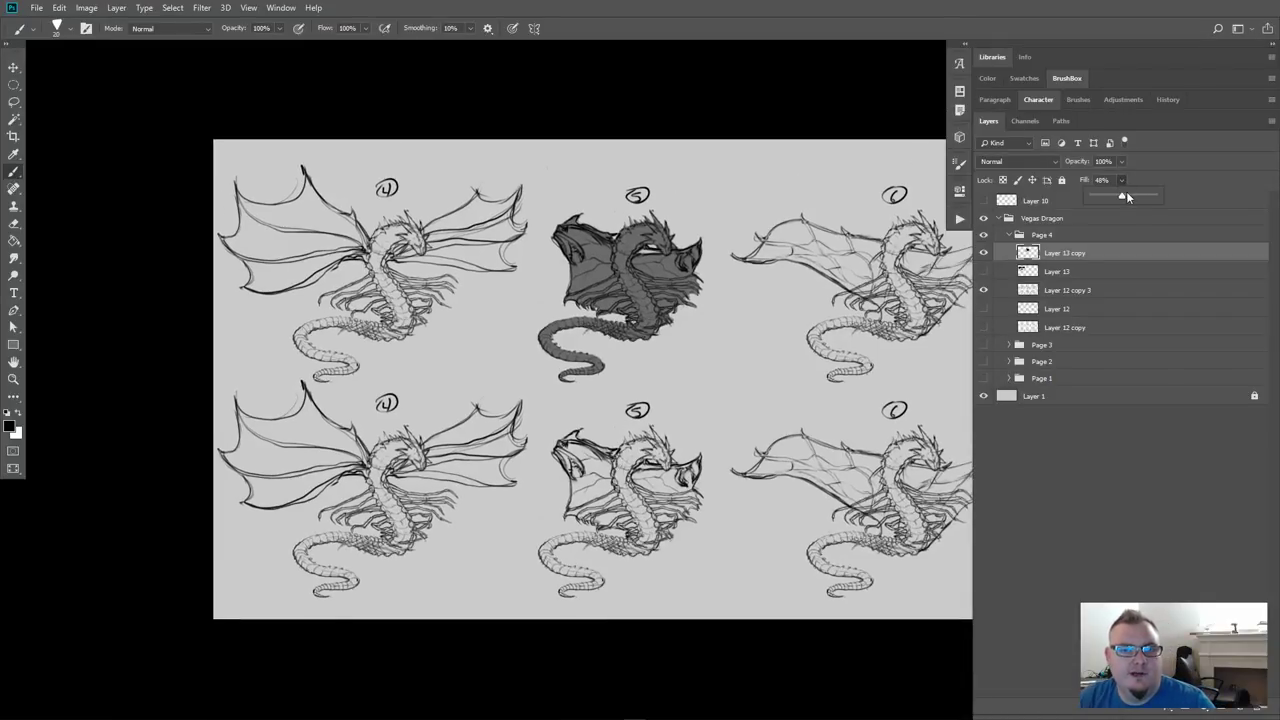
left_click_drag(1137, 197, 1135, 198)
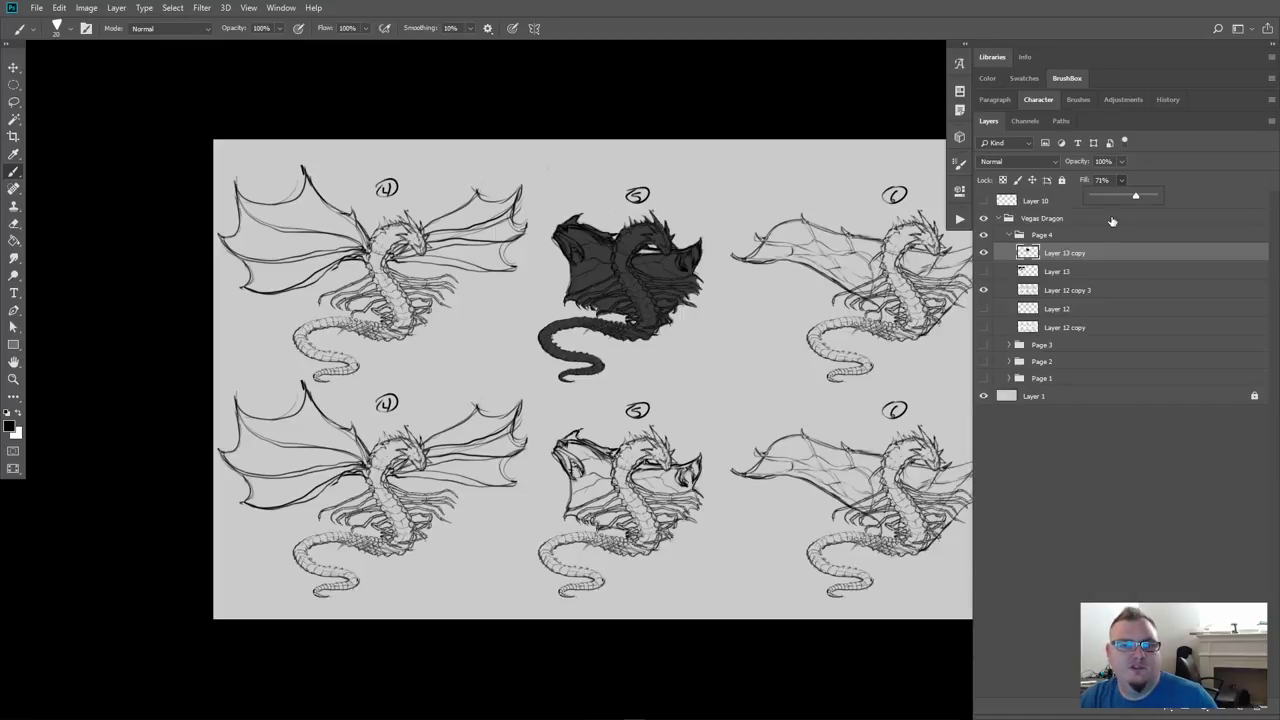
left_click_drag(1134, 192, 1192, 192)
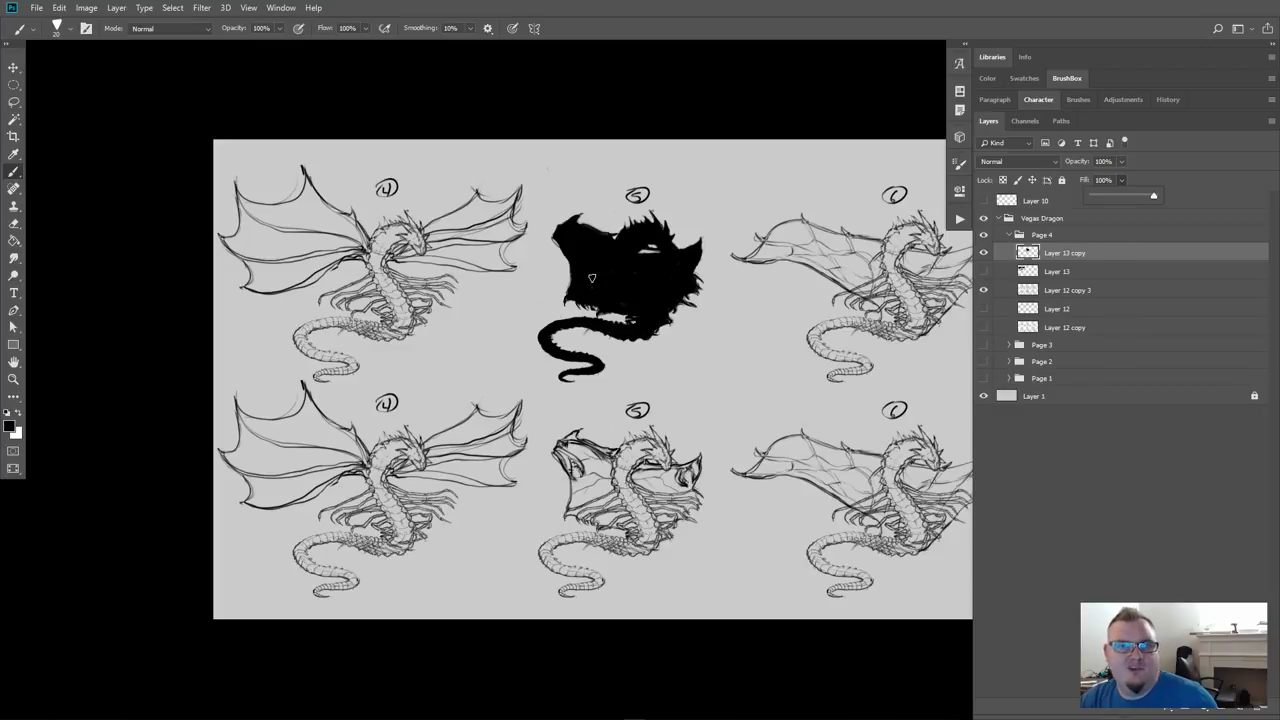
left_click(985, 272)
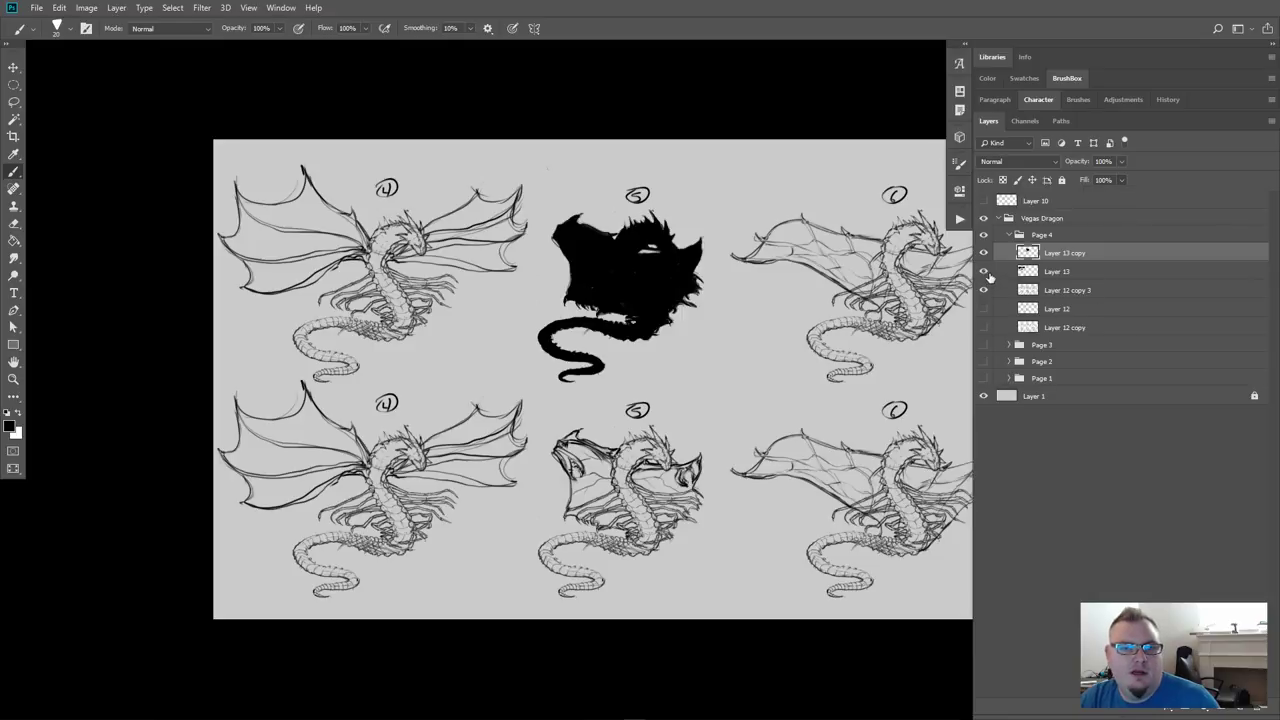
Make Layer 13 visible under dragon 4, then duplicate the middle silhouette layer
left_click(985, 272)
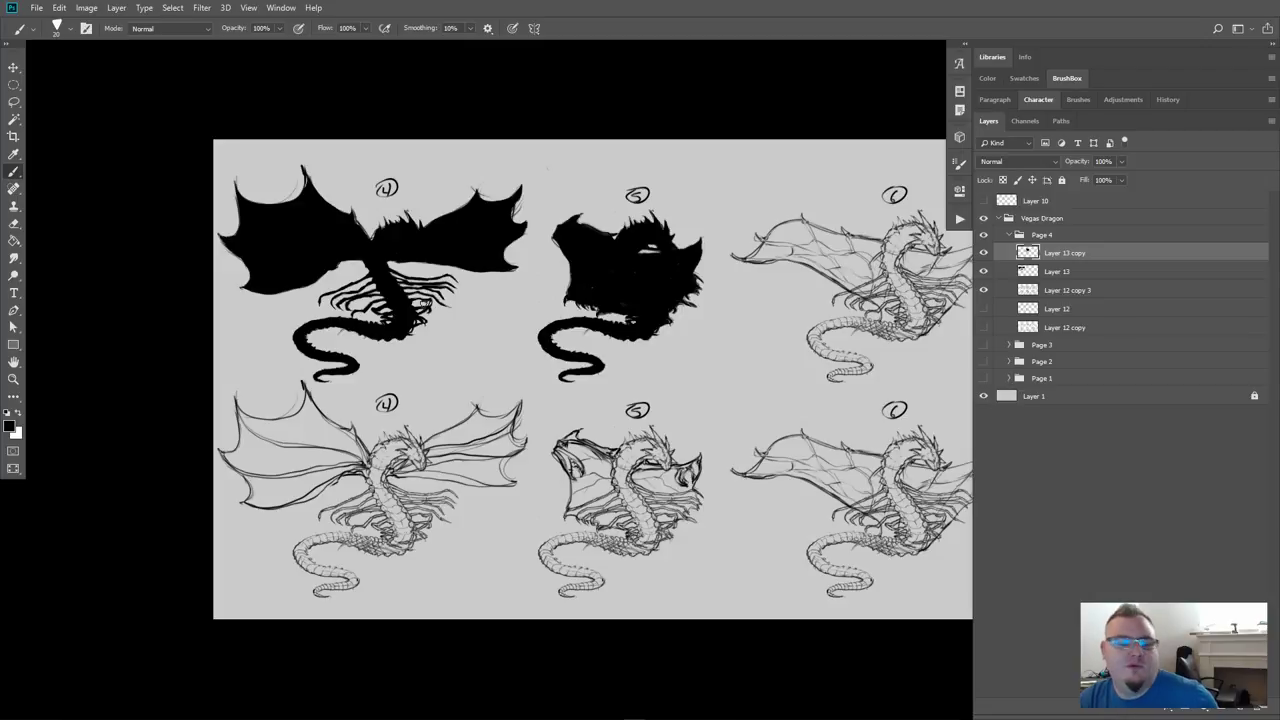
left_click(985, 254)
left_click(985, 254)
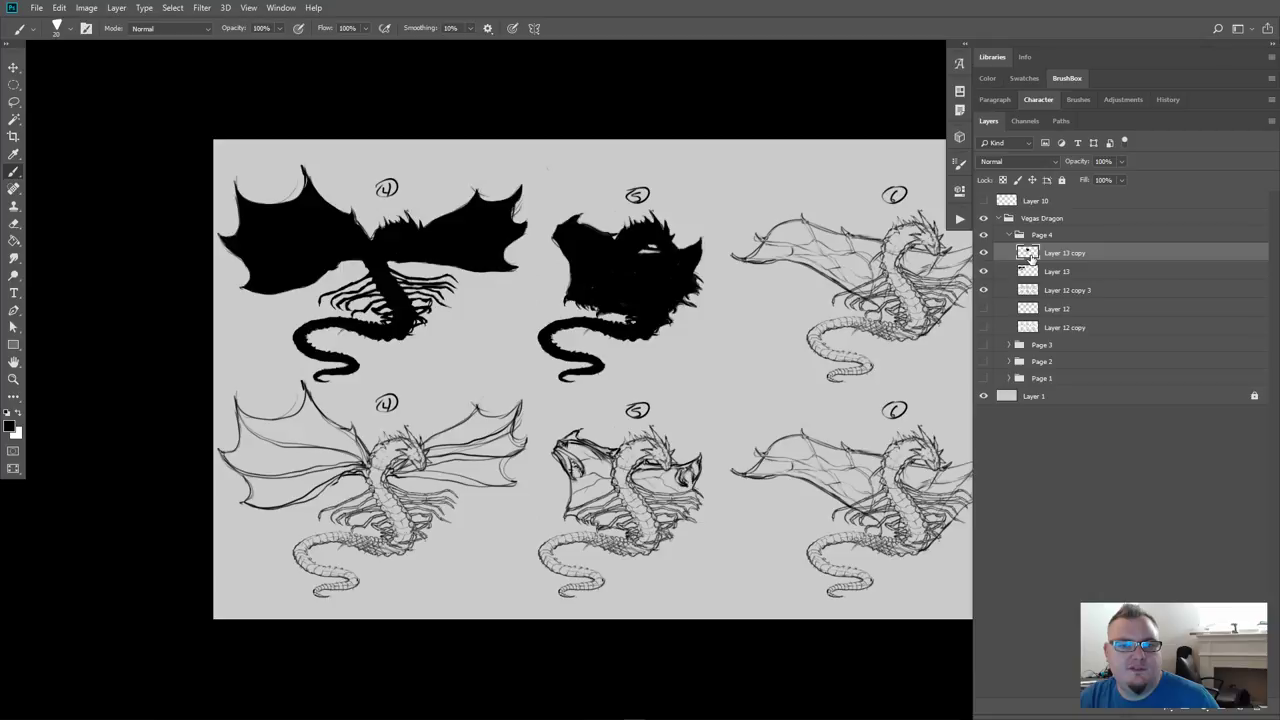
key("ctrl+j")
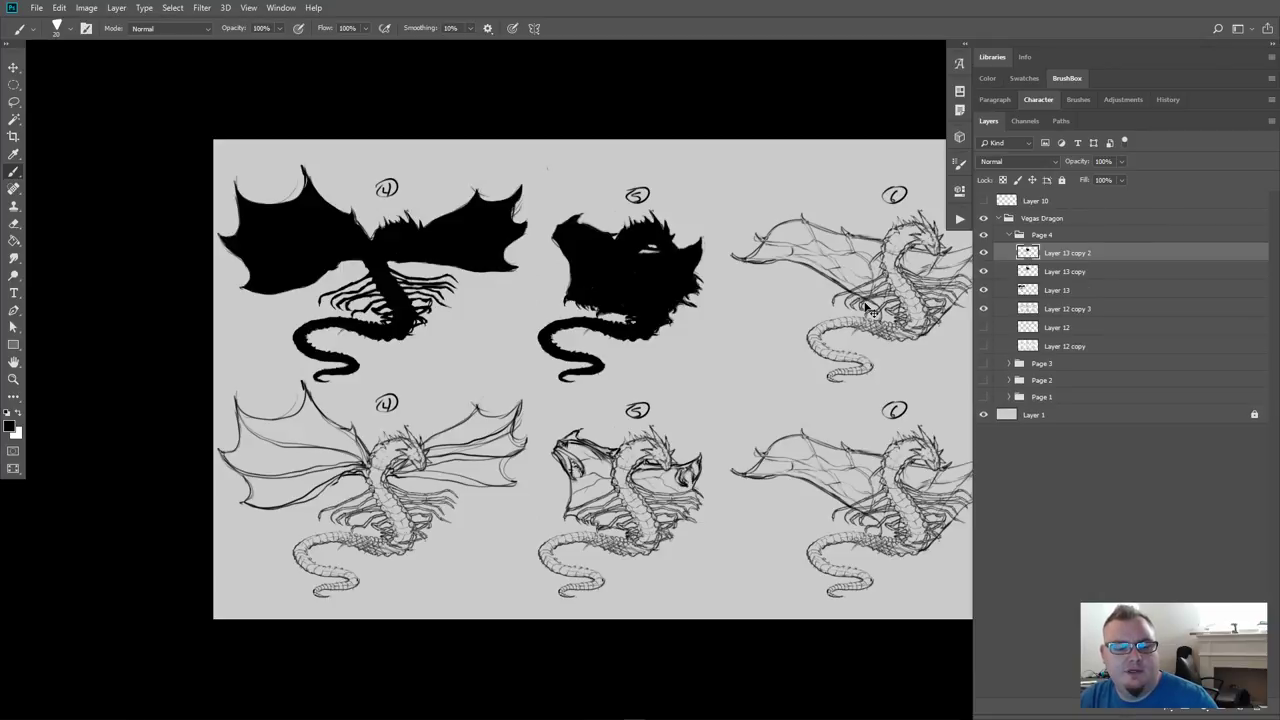
Move the silhouette copy onto dragon 6 and lower its opacity to 48%
key("ctrl+t")
left_click_drag(648, 292, 917, 277)
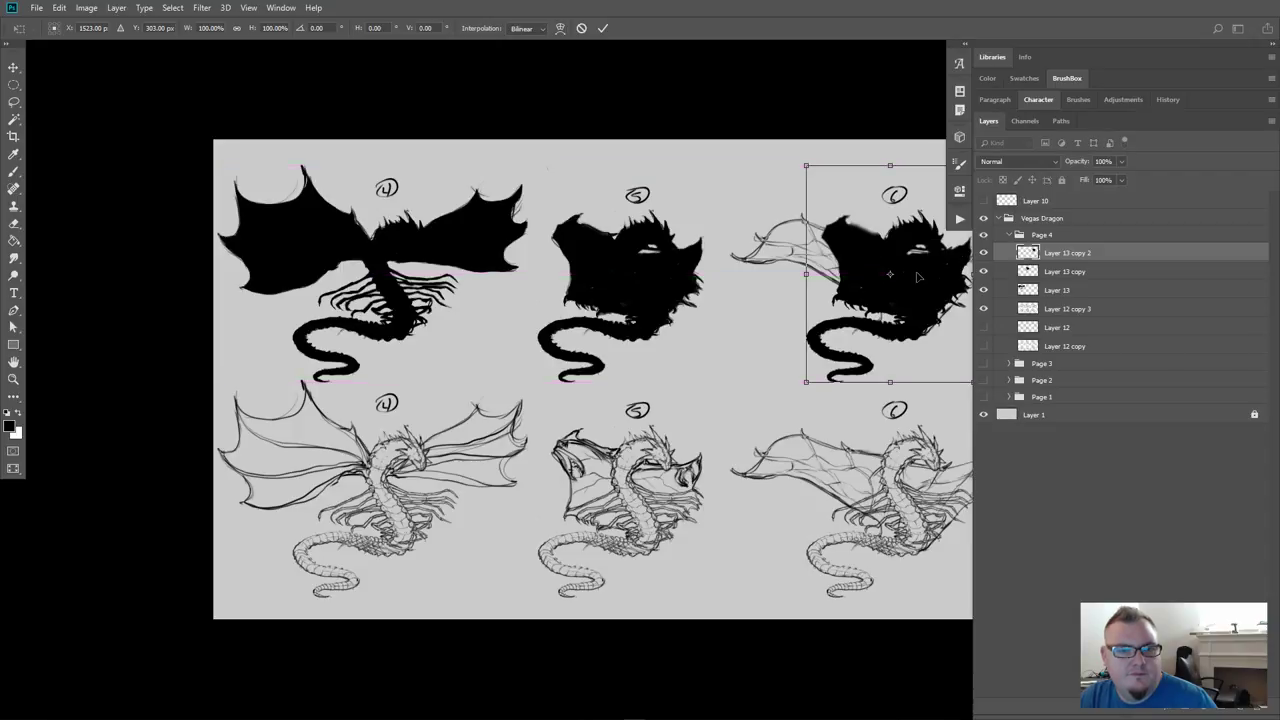
key("Return")
key("b")
key("ctrl+0")
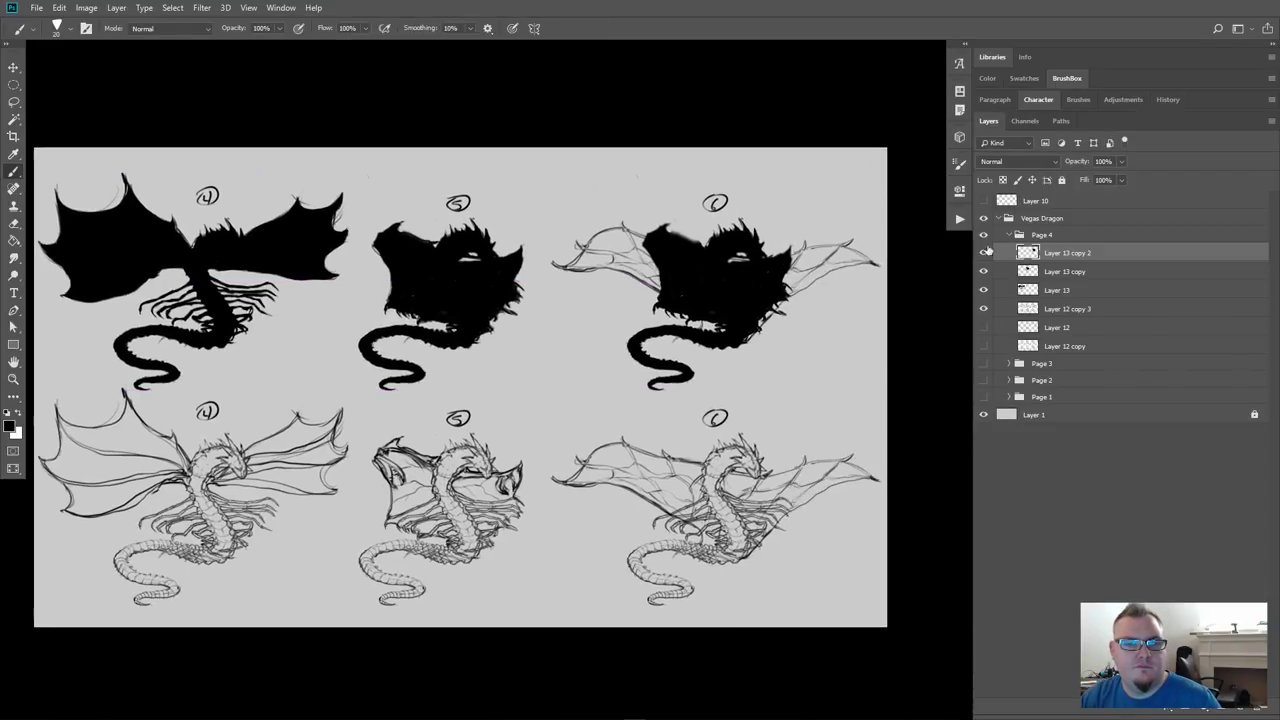
left_click_drag(1105, 178, 1092, 180)
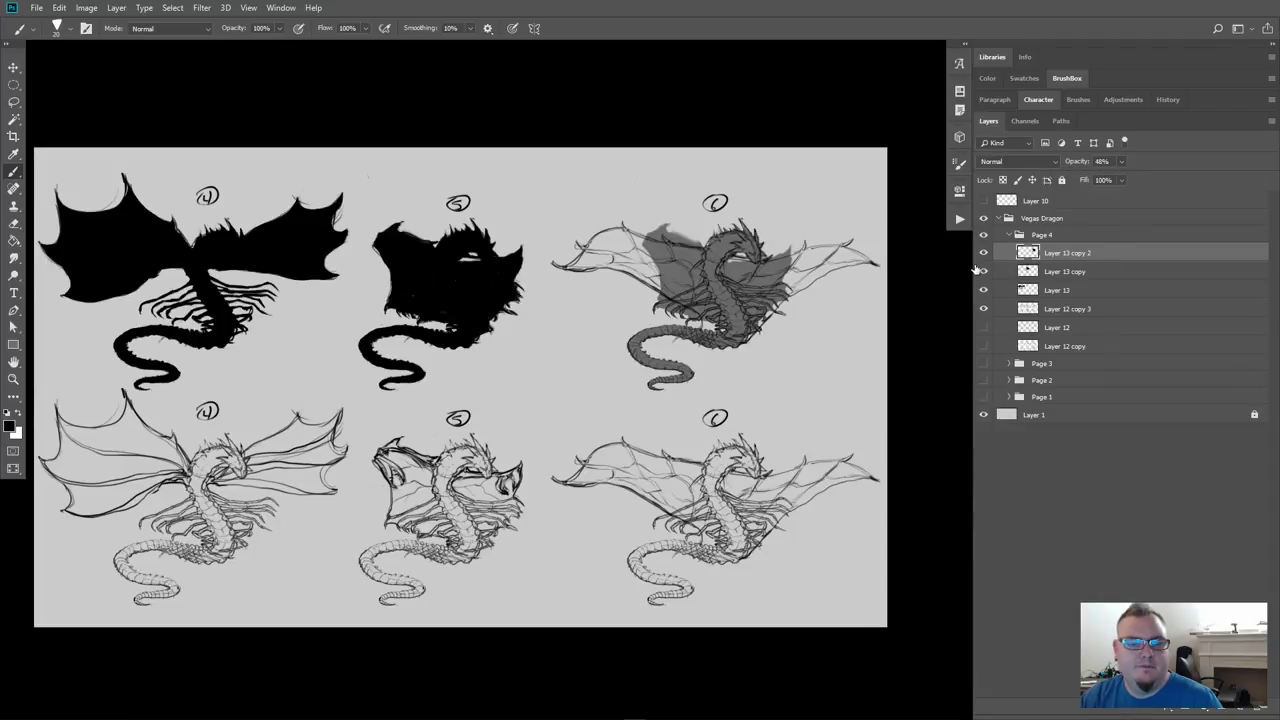
Zoom in on dragon 6 and paint out the grey above its upper-left wing line
key("ctrl+plus")
key("f")
key("f")
key("ctrl+plus")
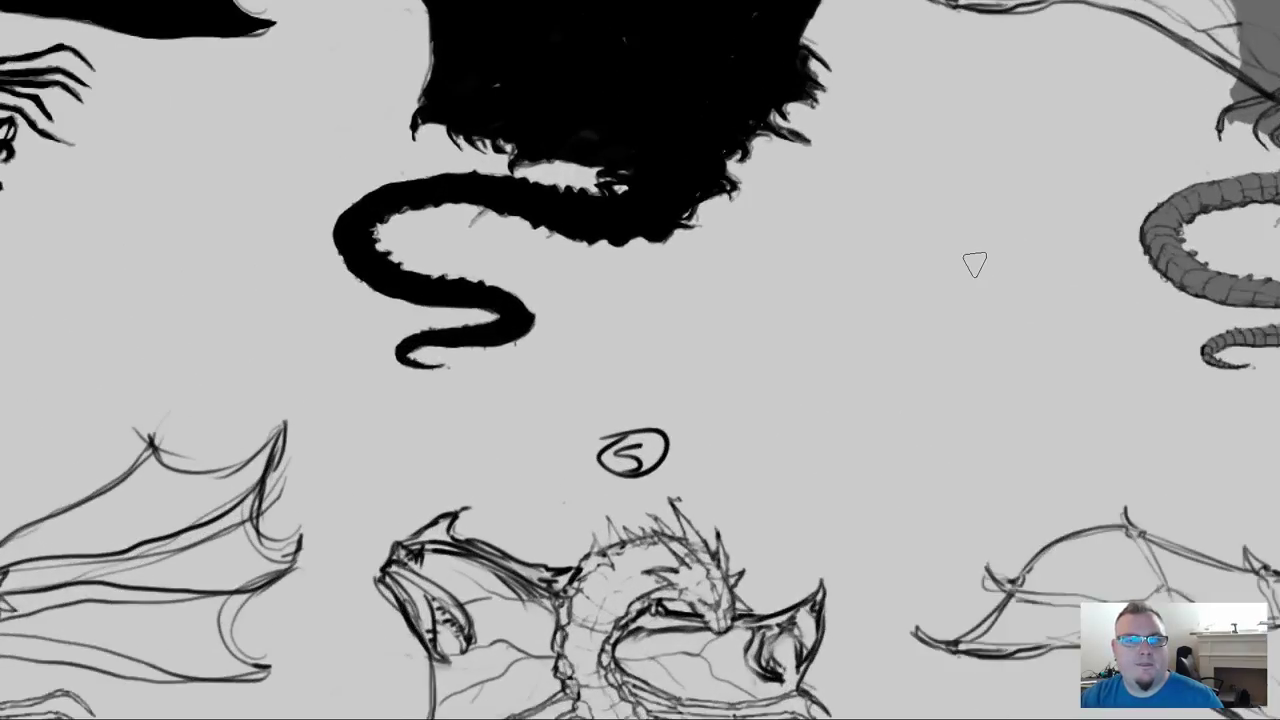
mouse_move(974, 263)
left_mouse_down()
mouse_move(840, 323)
mouse_move(317, 497)
left_mouse_up()
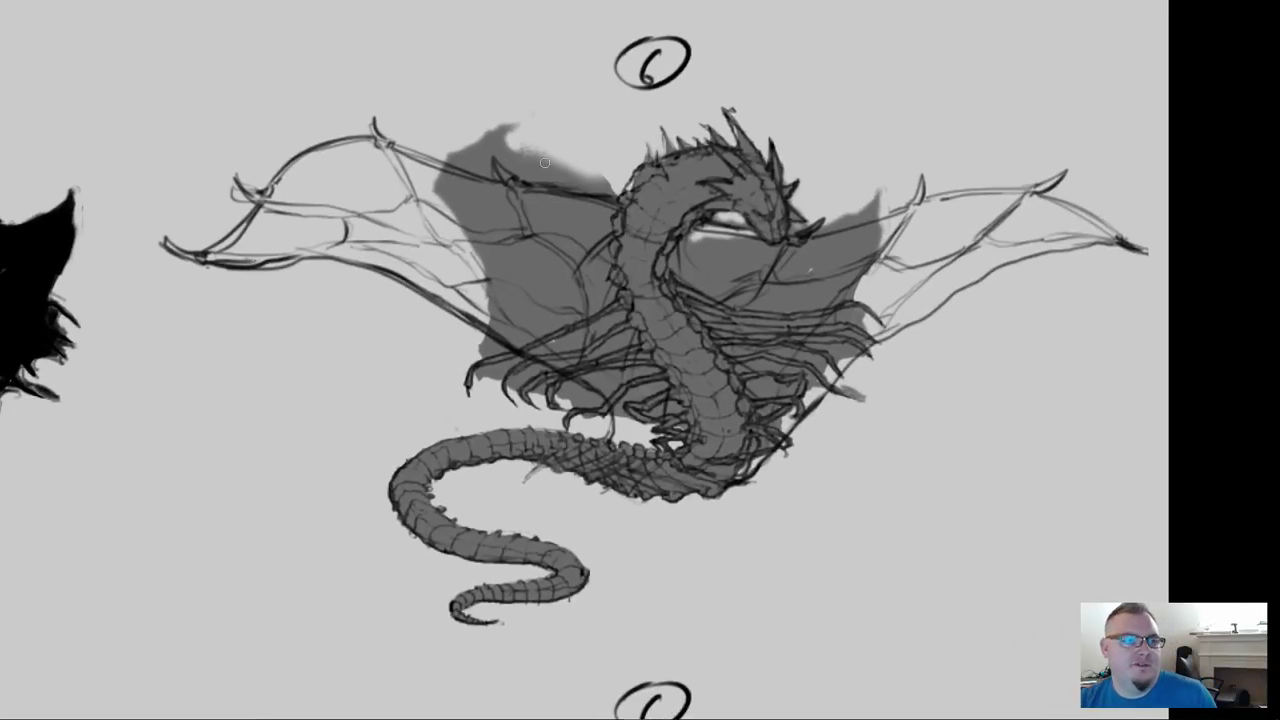
key("bracketright")
mouse_move(607, 180)
left_mouse_down()
mouse_move(527, 162)
mouse_move(572, 173)
mouse_move(501, 134)
mouse_move(469, 132)
mouse_move(481, 158)
mouse_move(440, 148)
mouse_move(492, 155)
left_mouse_up()
With a smaller brush, brighten the eye, clean the shoulder edge, lighten the claws and darken the flank
key("bracketleft")
key("bracketleft")
key("bracketleft")
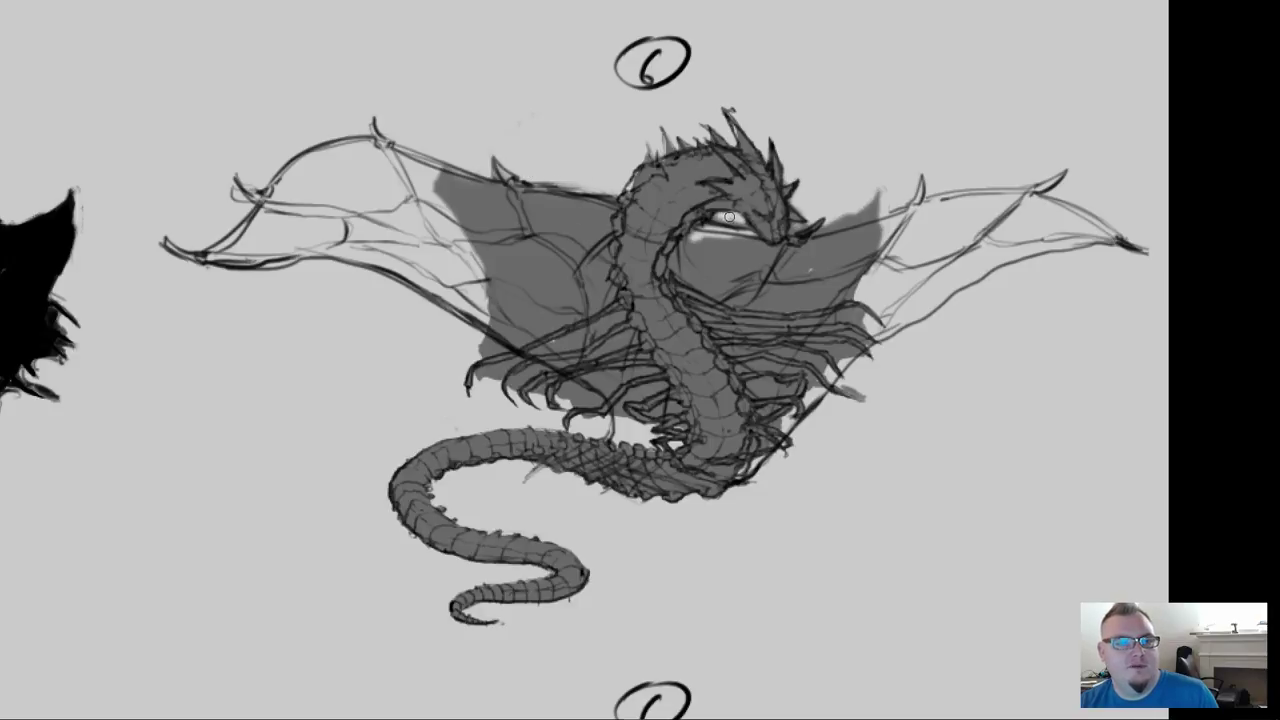
left_click_drag(729, 216, 712, 215)
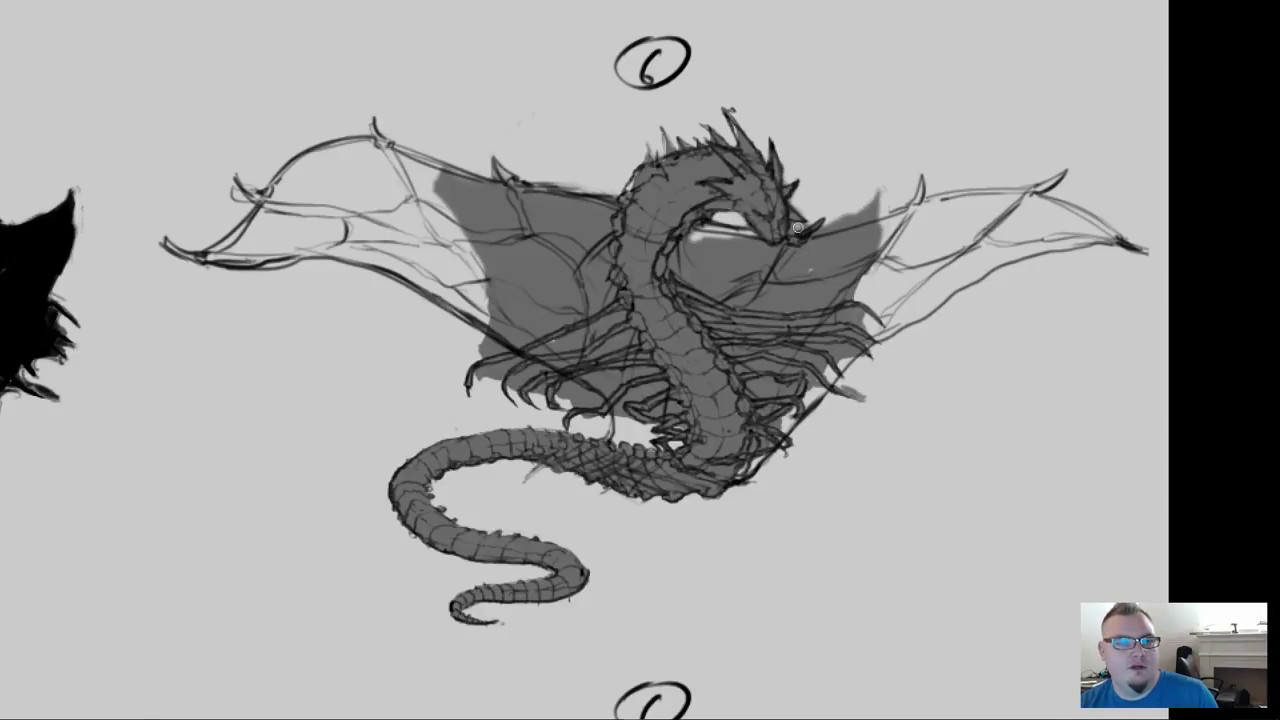
mouse_move(797, 229)
left_mouse_down()
mouse_move(866, 219)
mouse_move(887, 184)
mouse_move(859, 214)
mouse_move(874, 207)
mouse_move(840, 220)
left_mouse_up()
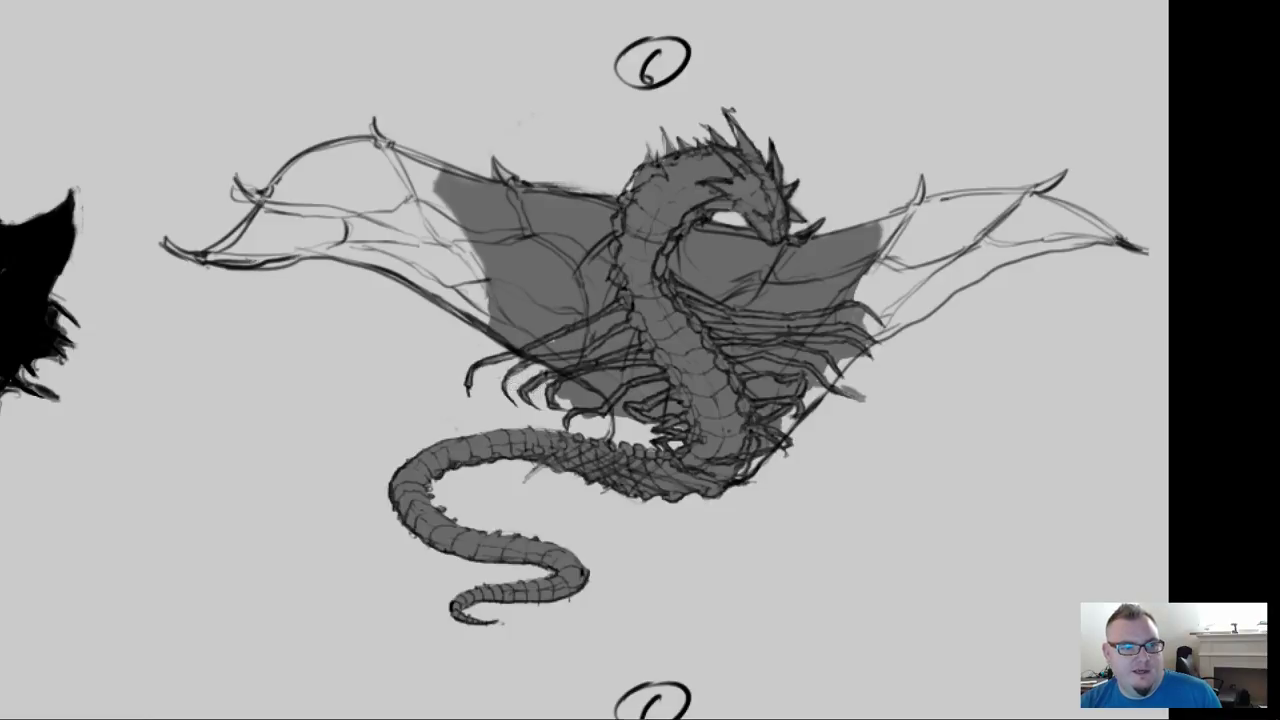
mouse_move(568, 395)
left_mouse_down()
mouse_move(559, 390)
mouse_move(596, 404)
left_mouse_up()
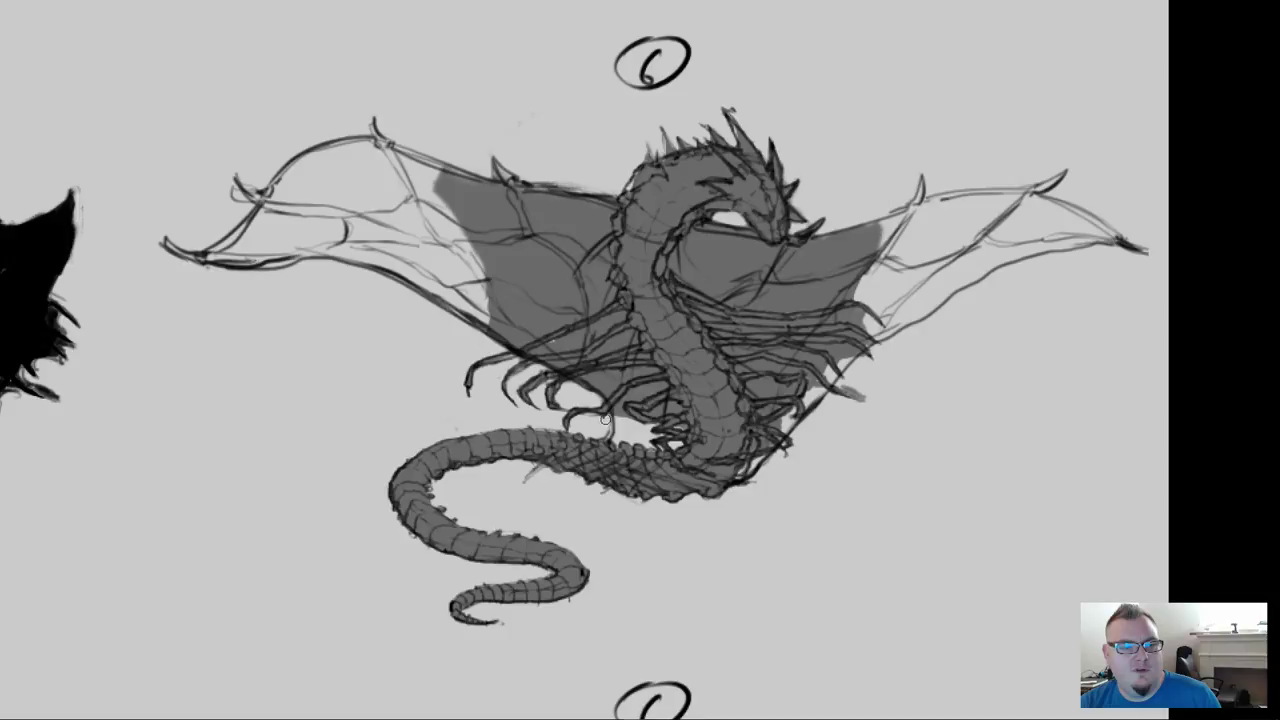
mouse_move(628, 424)
left_mouse_down()
mouse_move(619, 406)
mouse_move(636, 398)
mouse_move(624, 428)
mouse_move(654, 444)
mouse_move(665, 432)
mouse_move(653, 446)
mouse_move(677, 466)
mouse_move(672, 447)
left_mouse_up()
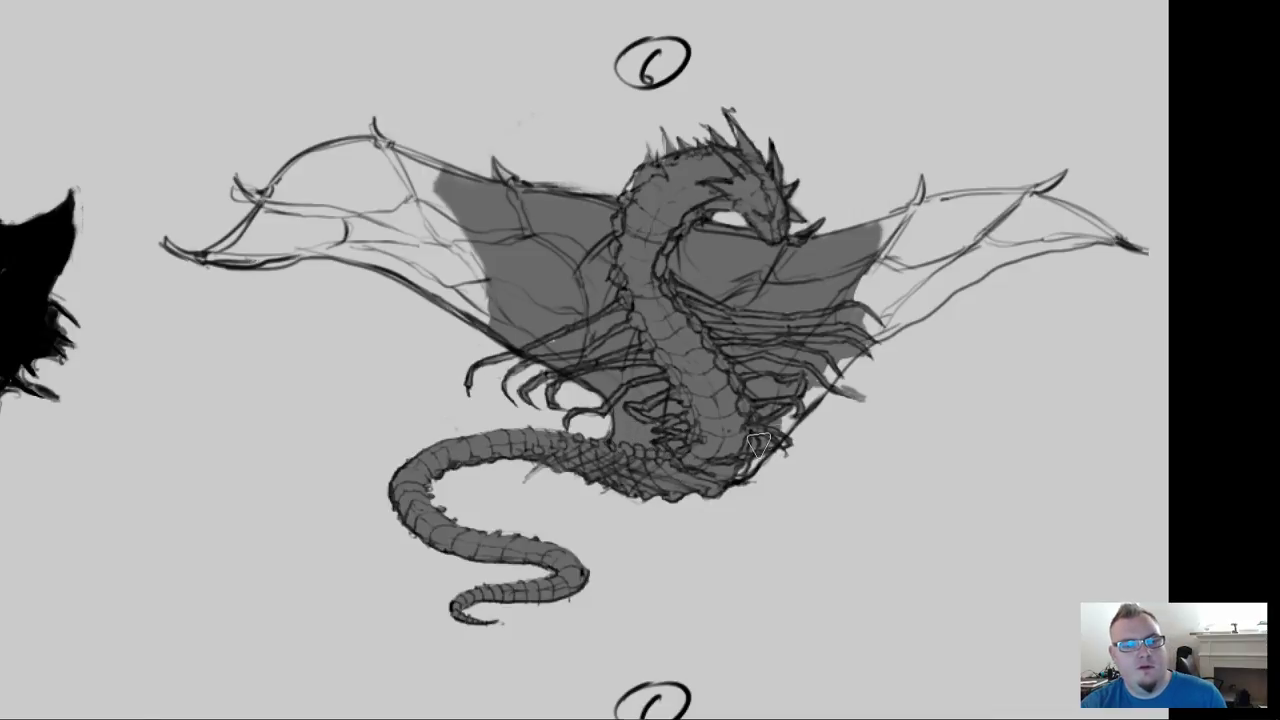
mouse_move(756, 452)
left_mouse_down()
mouse_move(801, 385)
mouse_move(776, 429)
mouse_move(843, 355)
mouse_move(774, 402)
mouse_move(844, 398)
left_mouse_up()
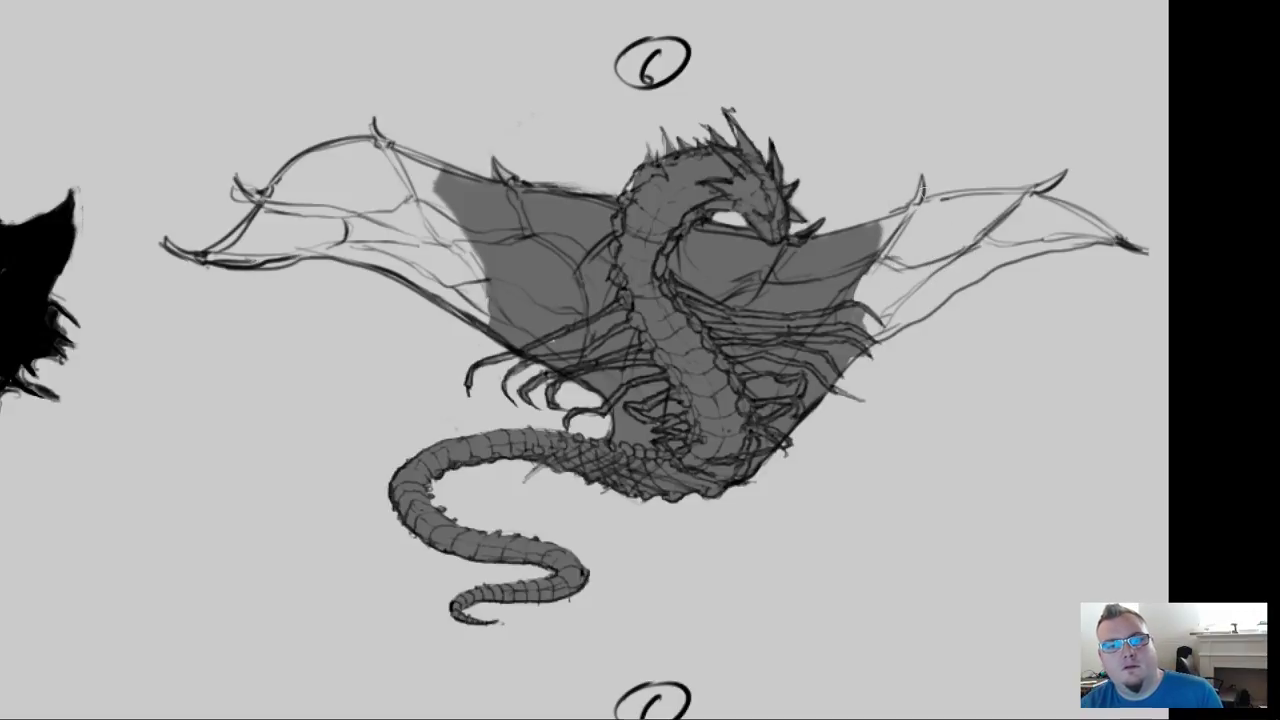
Extend grey across dragon 6's right wing and tip, darkening the tip's lower edge
mouse_move(917, 198)
left_mouse_down()
mouse_move(900, 226)
mouse_move(880, 228)
mouse_move(870, 262)
left_mouse_up()
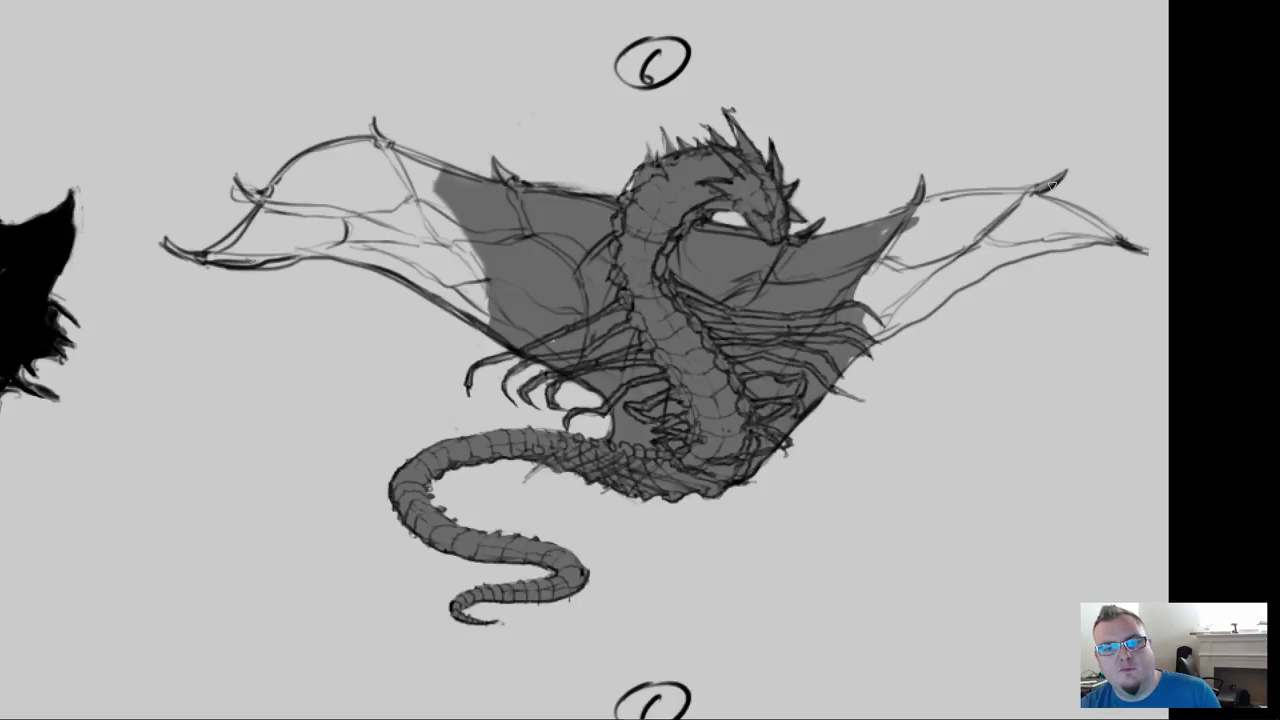
mouse_move(1113, 243)
left_mouse_down()
mouse_move(1073, 215)
mouse_move(1093, 221)
mouse_move(1020, 195)
mouse_move(1036, 192)
mouse_move(926, 201)
left_mouse_up()
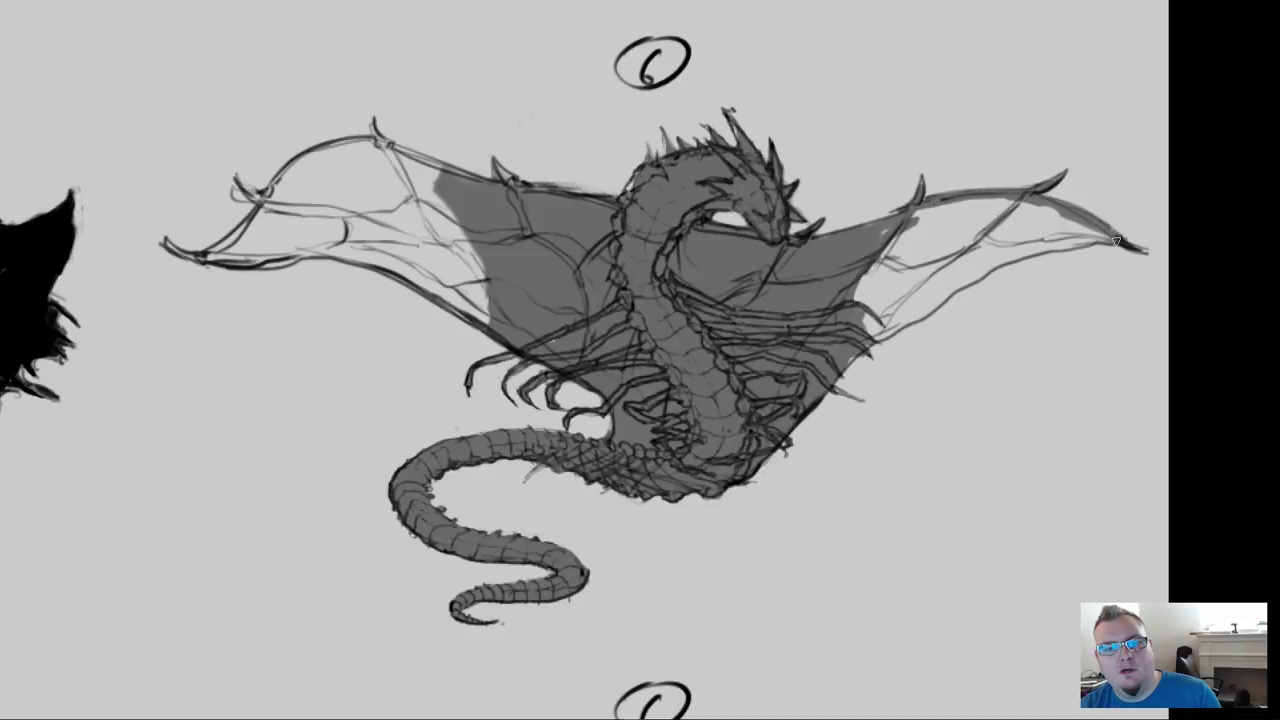
mouse_move(1116, 241)
left_mouse_down()
mouse_move(1021, 245)
mouse_move(879, 335)
left_mouse_up()
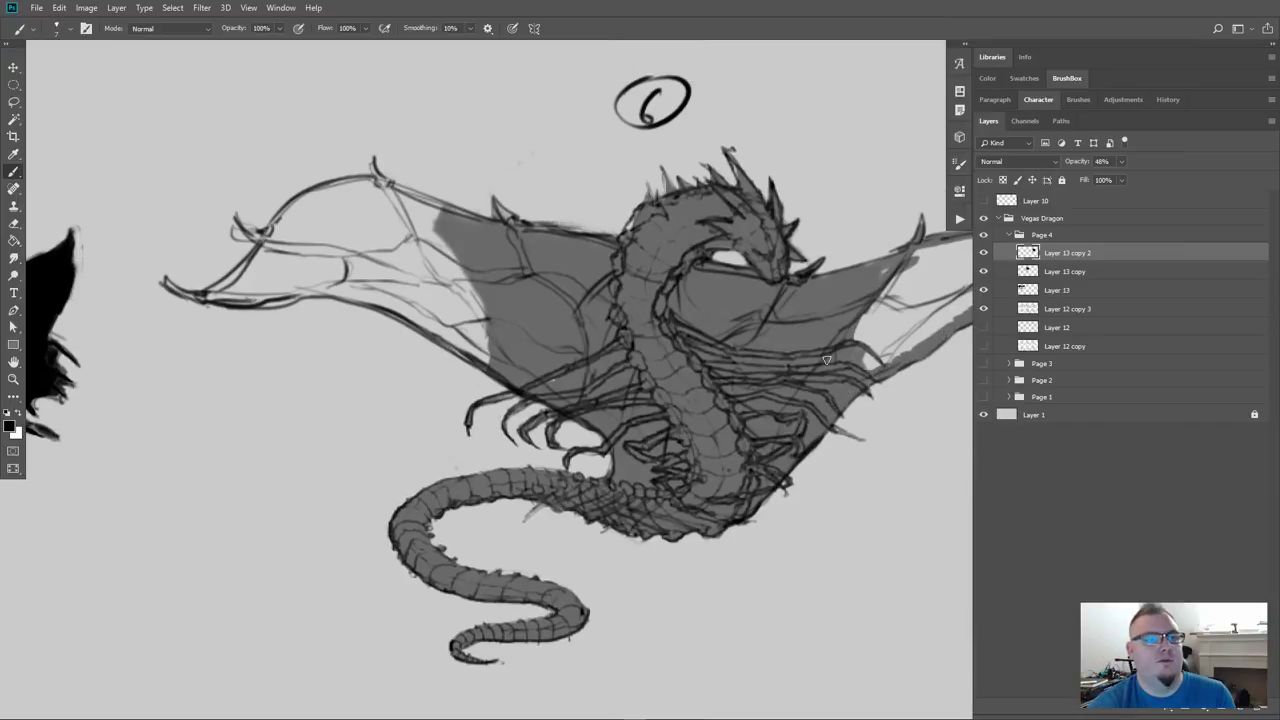
Exit full screen, try undone test strokes with Smoothing at 70%, then reset Smoothing to 10%
key("f")
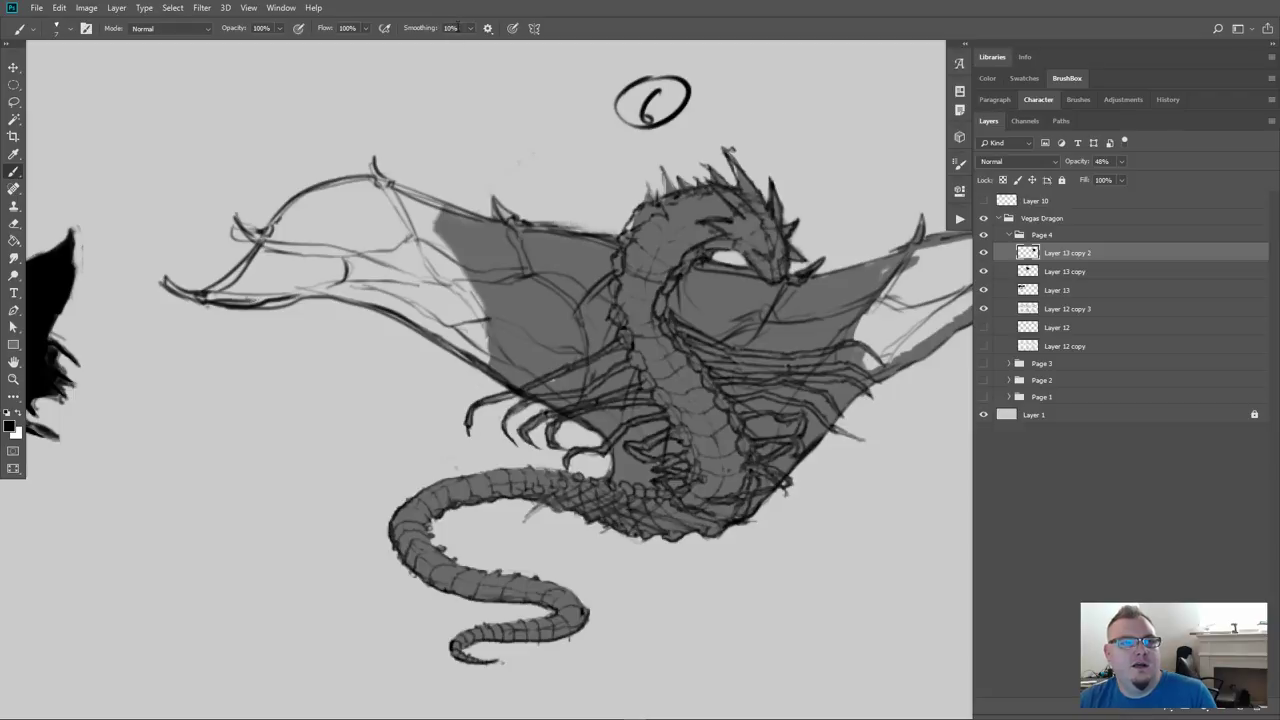
left_click_drag(804, 112, 703, 125)
key("ctrl+z")
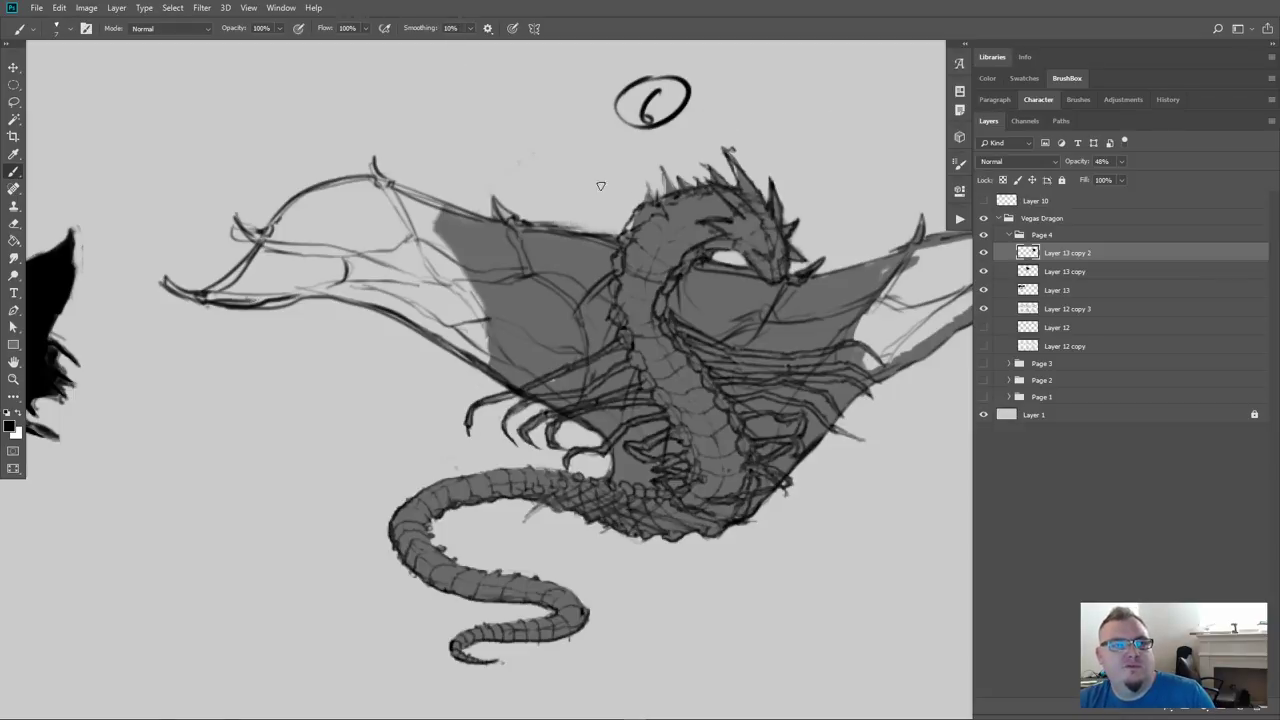
left_click(470, 28)
left_click_drag(465, 45, 507, 45)
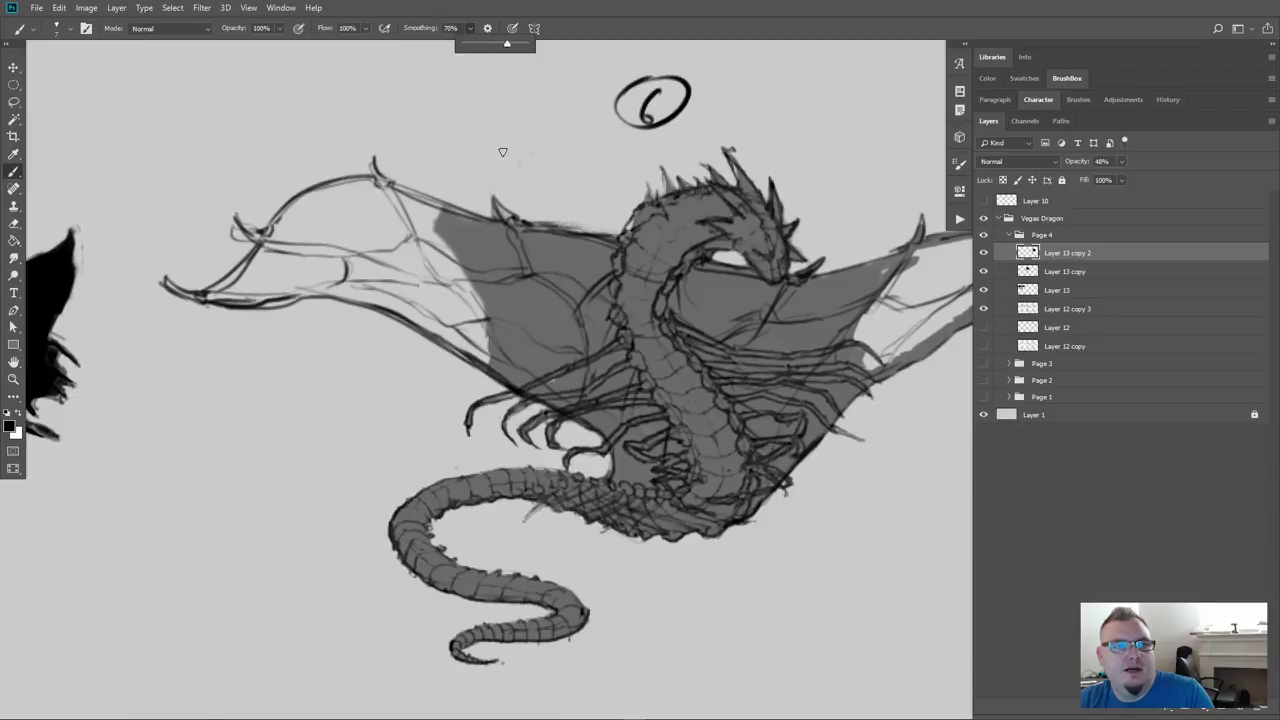
mouse_move(174, 130)
left_mouse_down()
mouse_move(661, 184)
mouse_move(622, 86)
mouse_move(450, 108)
mouse_move(598, 167)
mouse_move(768, 184)
mouse_move(707, 286)
mouse_move(375, 165)
mouse_move(137, 117)
mouse_move(142, 242)
mouse_move(450, 266)
mouse_move(277, 487)
mouse_move(249, 599)
left_mouse_up()
key("ctrl+z")
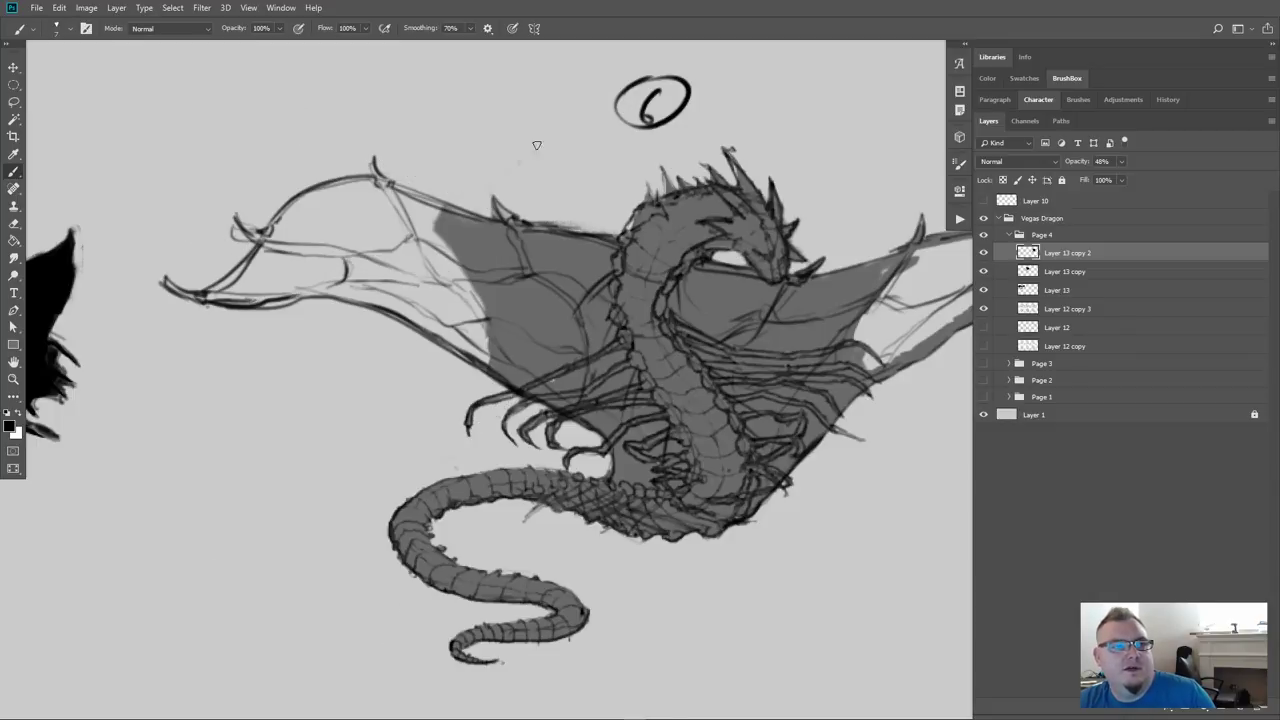
key("alt+1")
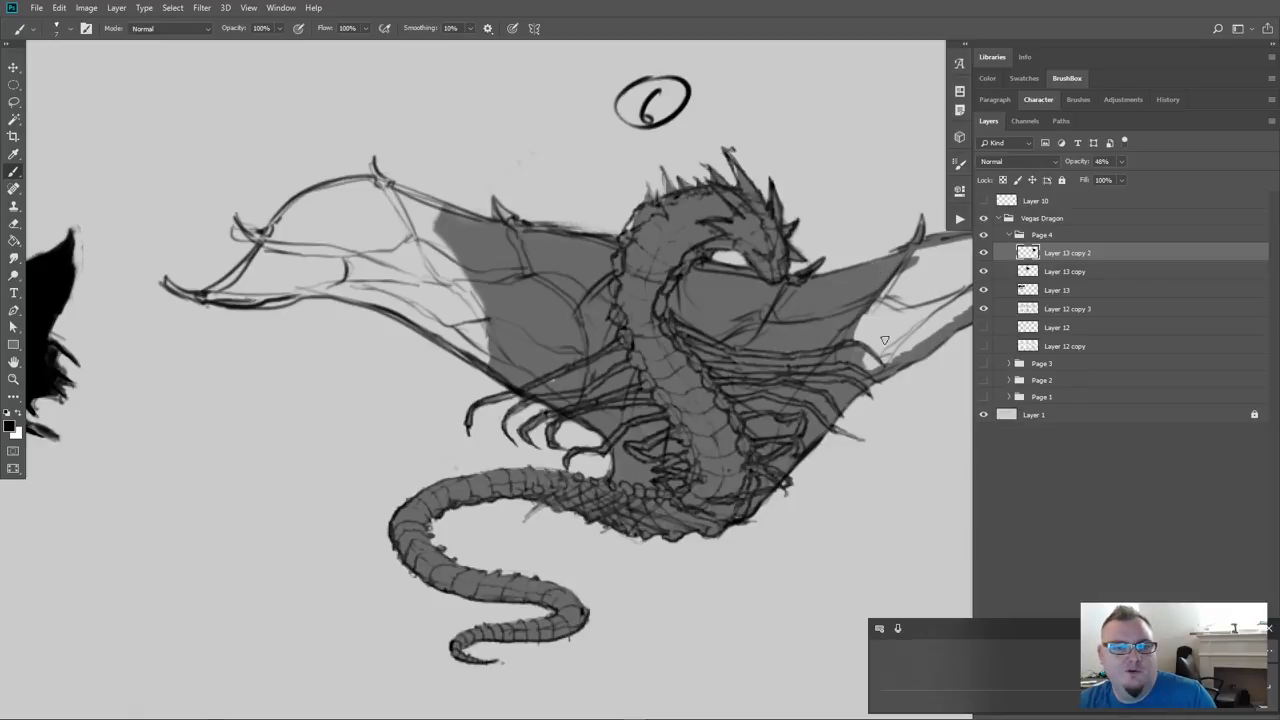
Brush grey into dragon 6's right wing tip and left wing membrane, filling the wingtip gap, then zoom out
left_click_drag(862, 410, 694, 418)
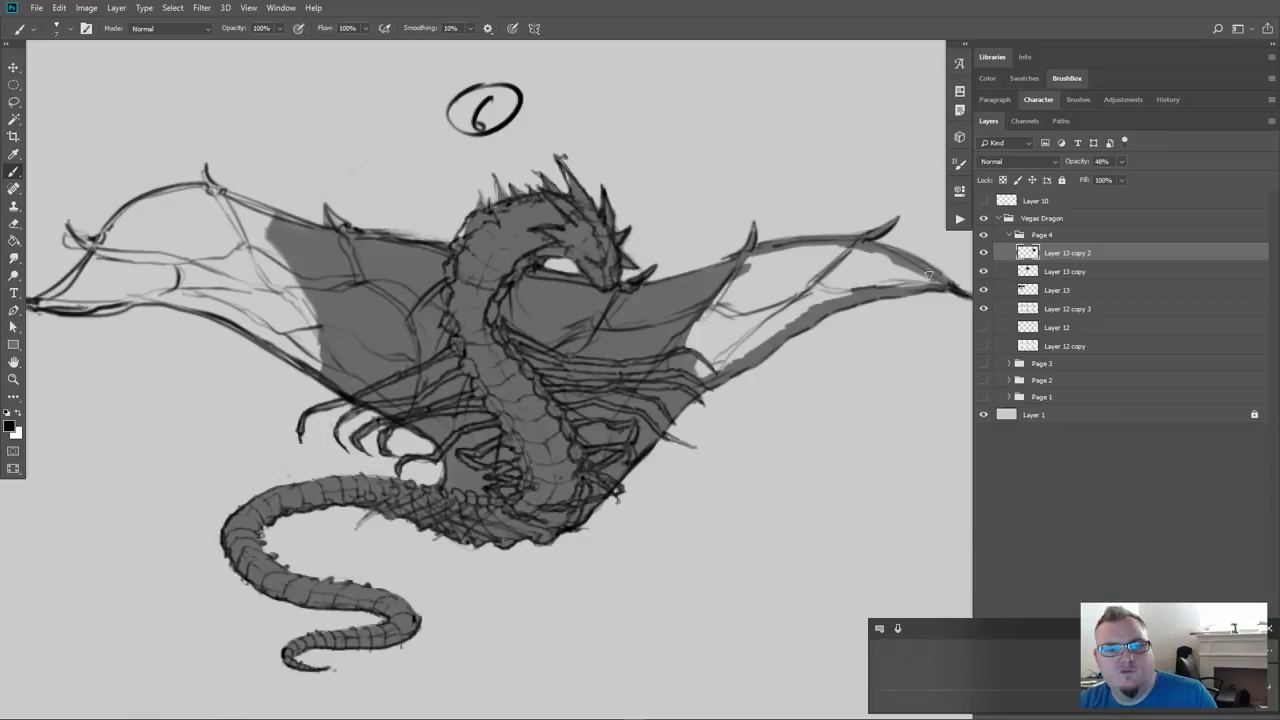
mouse_move(938, 283)
left_mouse_down()
mouse_move(896, 285)
mouse_move(926, 274)
left_mouse_up()
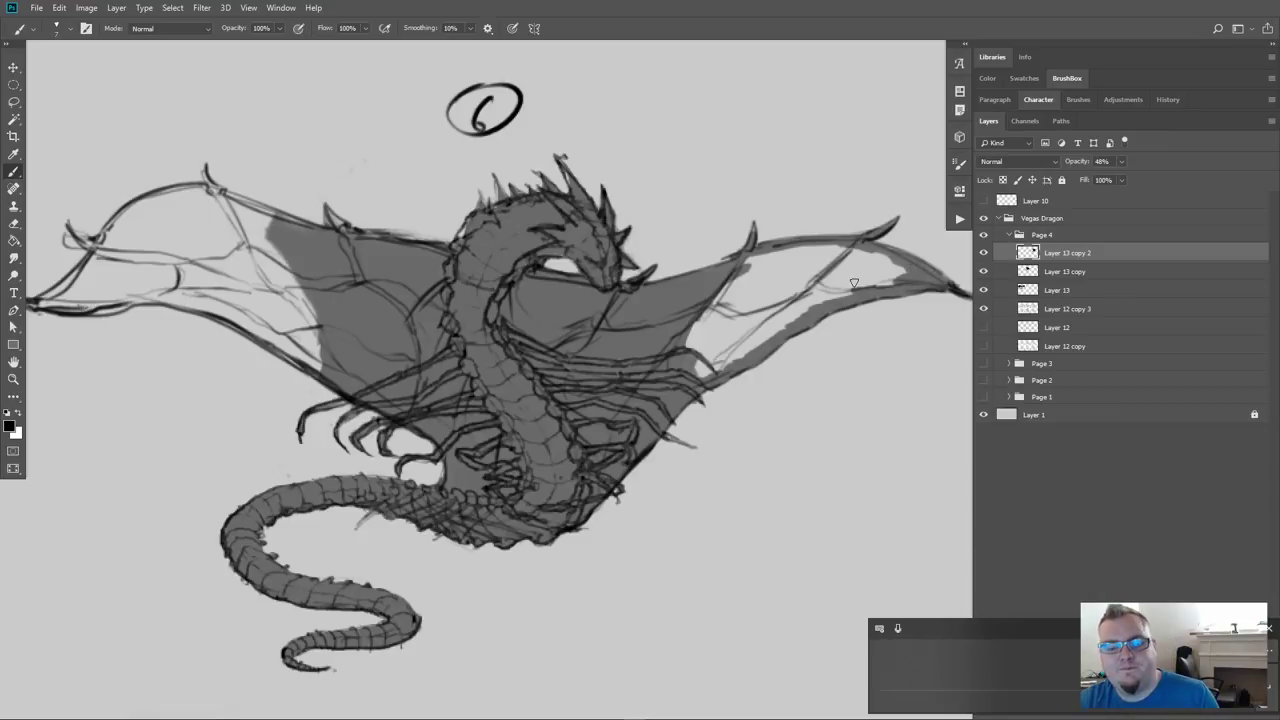
mouse_move(745, 282)
left_mouse_down()
mouse_move(828, 256)
mouse_move(894, 270)
mouse_move(773, 312)
mouse_move(709, 353)
mouse_move(797, 320)
mouse_move(690, 362)
mouse_move(698, 335)
mouse_move(763, 283)
mouse_move(810, 283)
mouse_move(736, 322)
left_mouse_up()
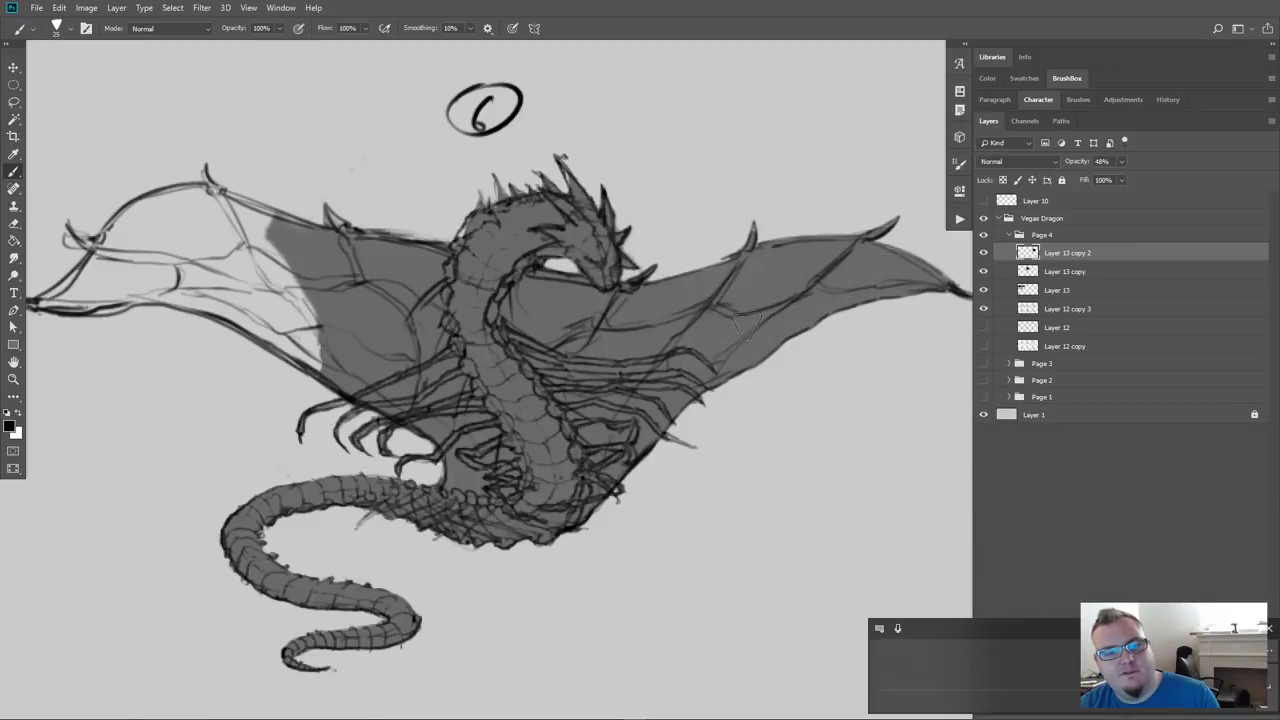
left_click_drag(323, 368, 663, 411)
mouse_move(540, 250)
left_mouse_down()
mouse_move(644, 354)
mouse_move(688, 418)
mouse_move(535, 325)
mouse_move(469, 323)
mouse_move(499, 302)
mouse_move(486, 290)
mouse_move(537, 252)
mouse_move(479, 276)
mouse_move(501, 300)
mouse_move(458, 303)
mouse_move(475, 290)
mouse_move(517, 340)
mouse_move(542, 303)
mouse_move(534, 235)
mouse_move(629, 271)
mouse_move(543, 213)
mouse_move(570, 243)
mouse_move(510, 235)
mouse_move(530, 232)
mouse_move(474, 250)
mouse_move(429, 317)
mouse_move(437, 285)
left_mouse_up()
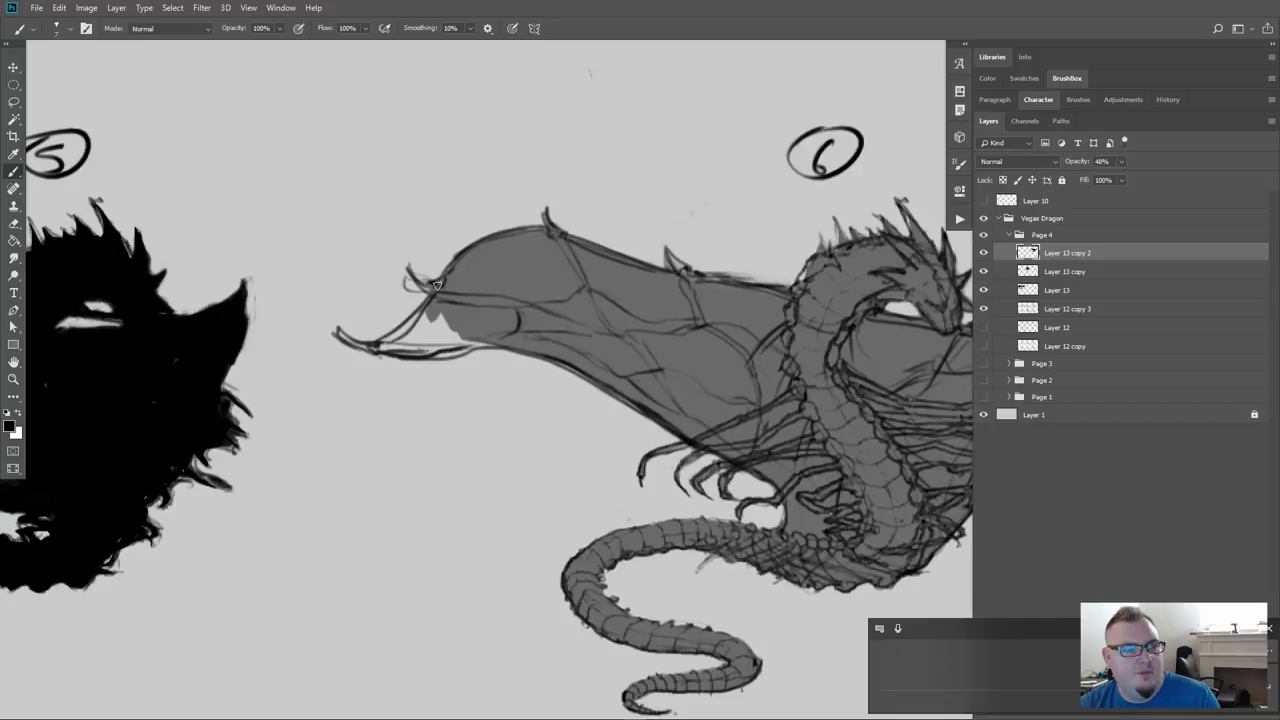
mouse_move(425, 337)
left_mouse_down()
mouse_move(405, 340)
mouse_move(415, 302)
mouse_move(418, 330)
mouse_move(452, 323)
mouse_move(438, 338)
mouse_move(481, 341)
mouse_move(351, 341)
left_mouse_up()
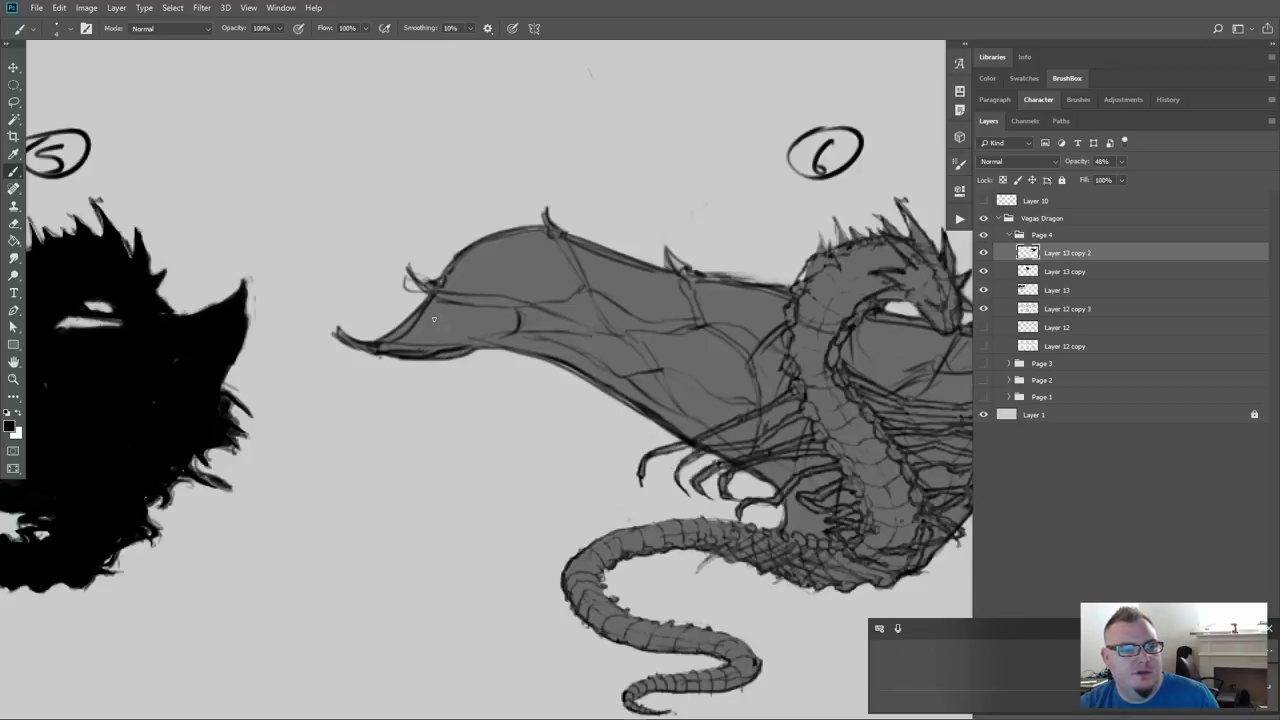
key("ctrl+minus")
key("ctrl+minus")
key("ctrl+minus")
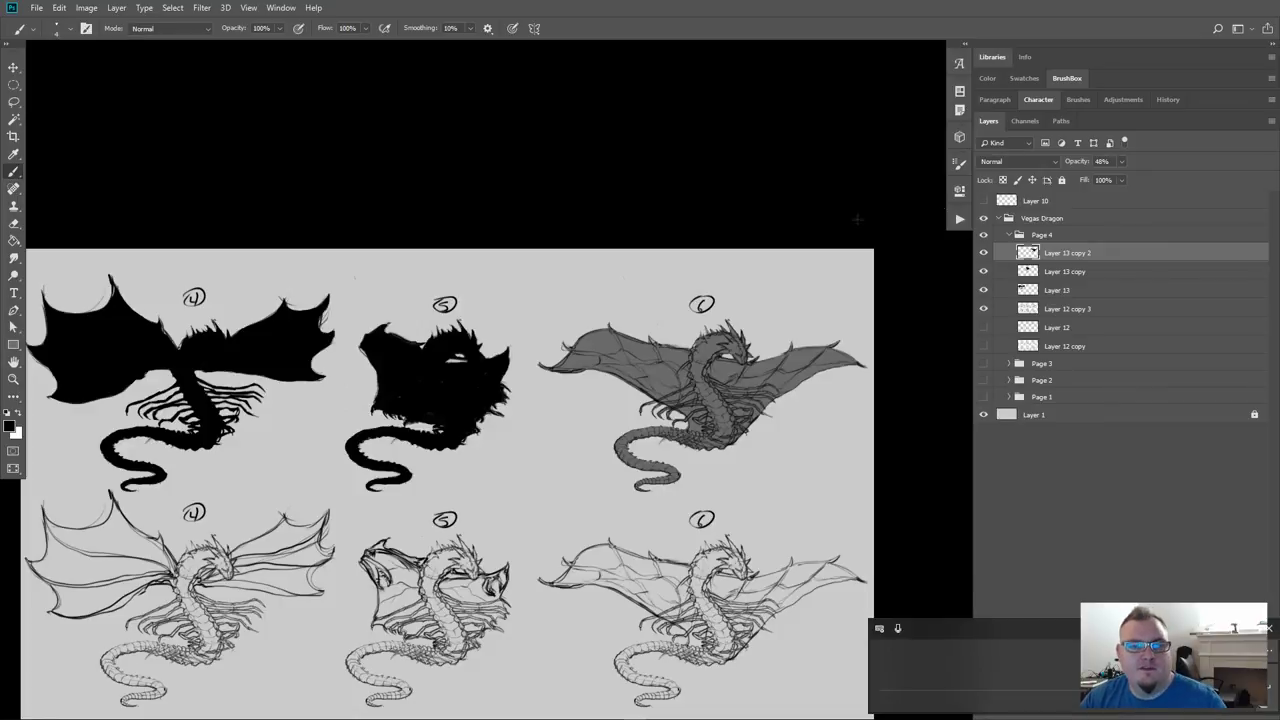
Set Layer 13 copy 2 opacity to 100%, check Layer 13, and hide Layer 12 copy 3
left_click_drag(1132, 177, 1192, 177)
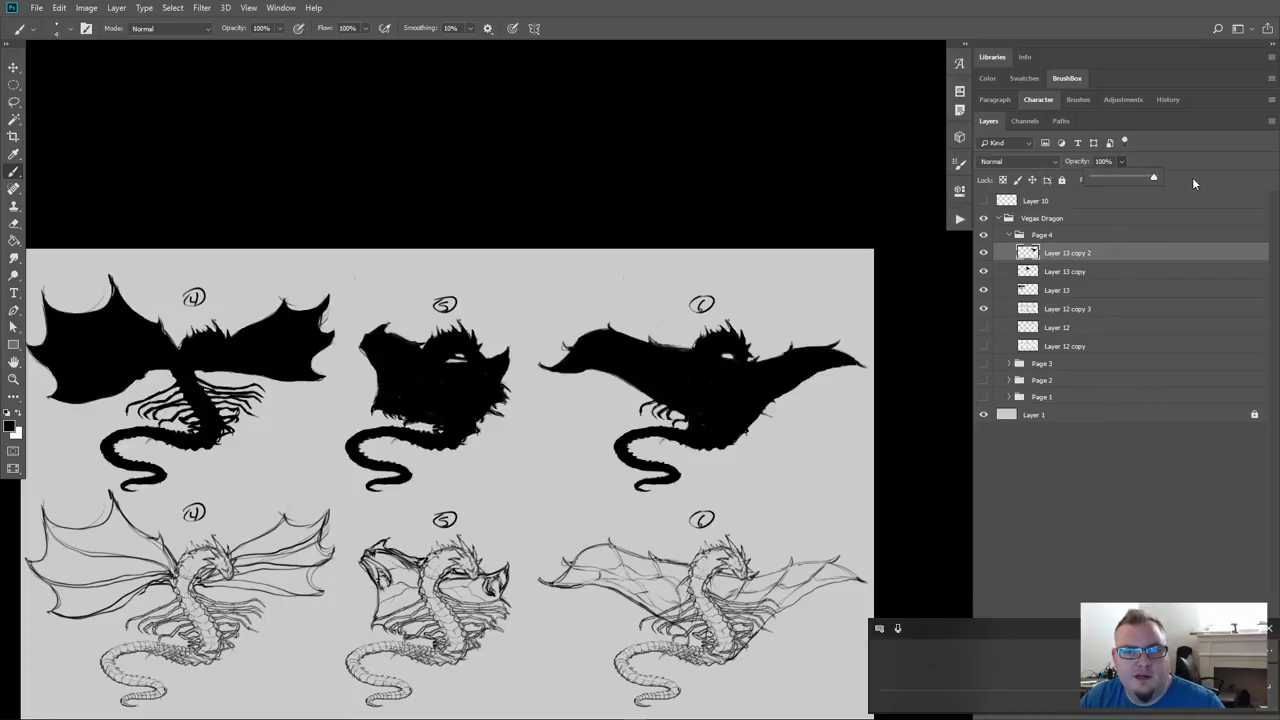
left_click_drag(764, 411, 845, 343)
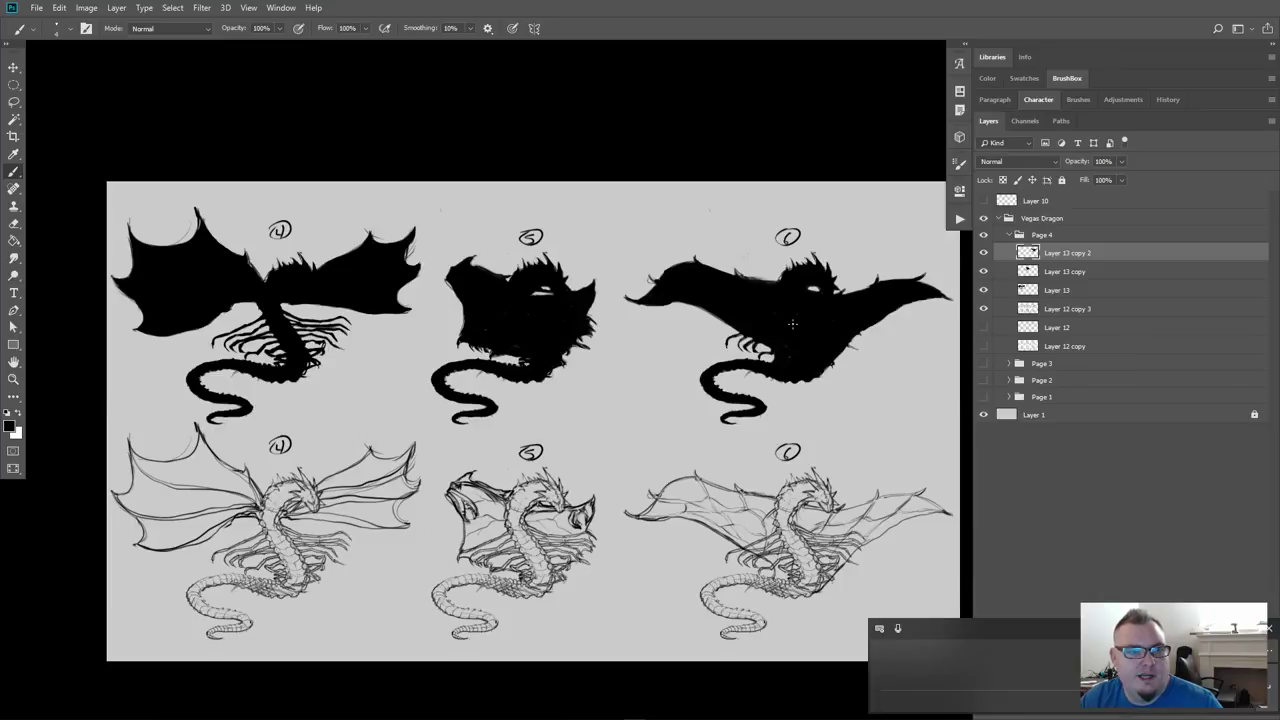
left_click(983, 290)
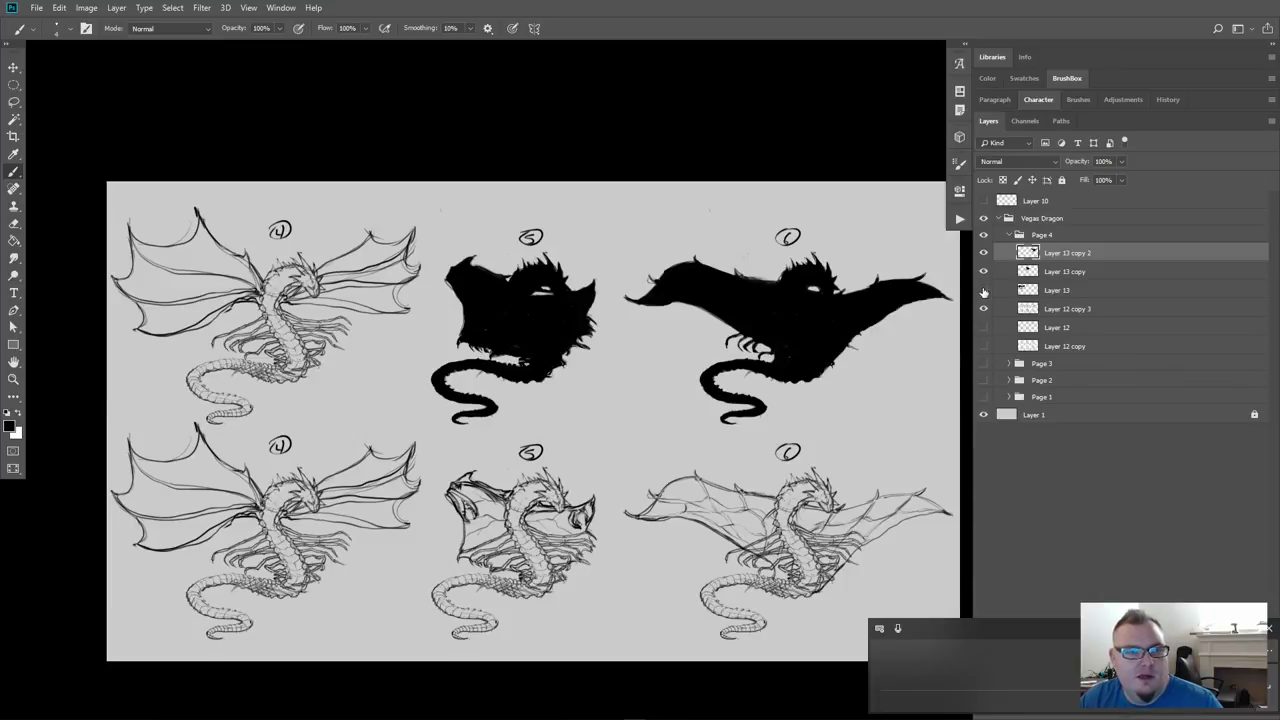
left_click(983, 290)
left_click(983, 308)
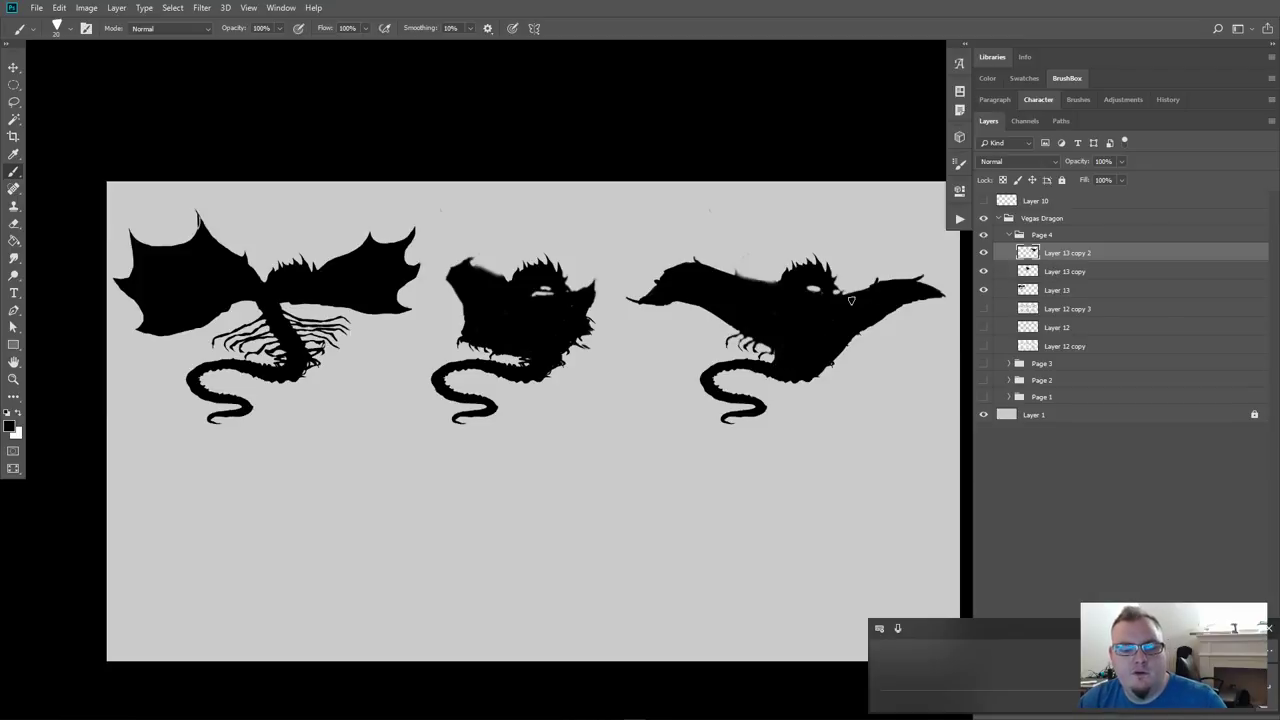
Lasso the middle dragon onto a new layer via copy and merge it into Layer 13 copy
key("l")
mouse_move(628, 336)
left_mouse_down()
mouse_move(385, 400)
mouse_move(436, 296)
mouse_move(600, 268)
mouse_move(628, 334)
left_mouse_up()
right_click(569, 328)
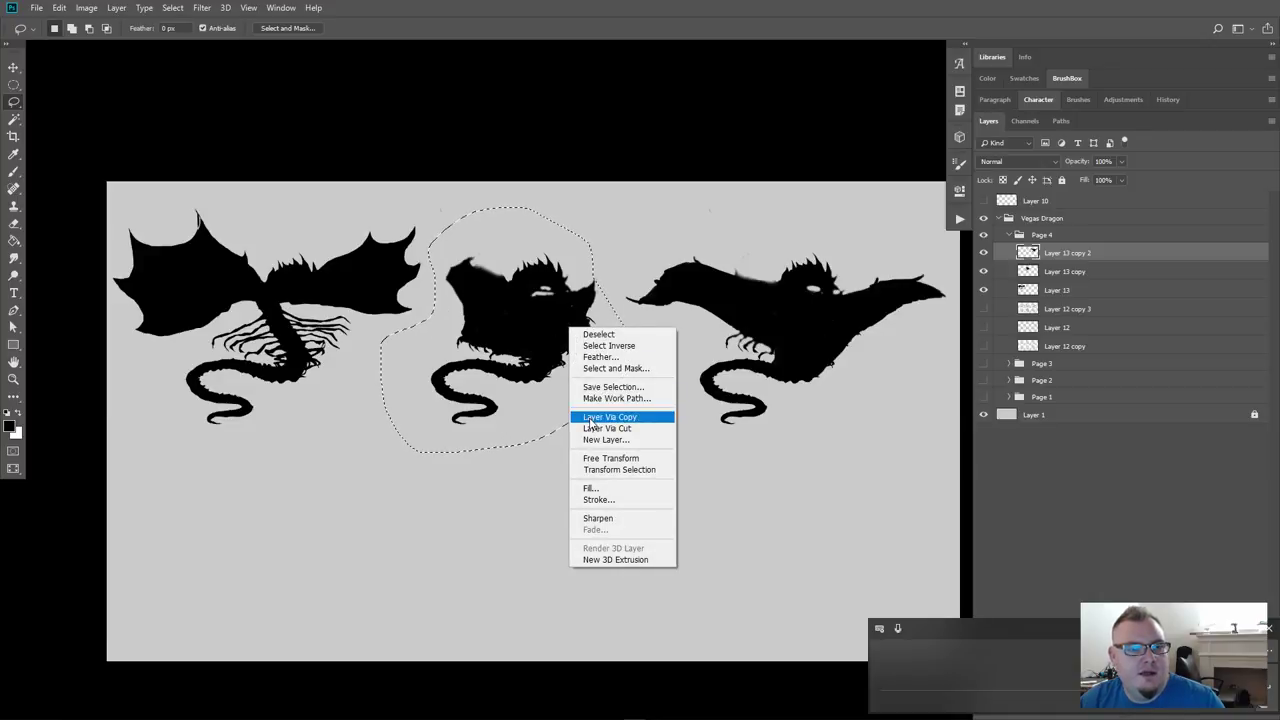
left_click(591, 427)
left_click_drag(1070, 253, 1080, 285)
key("ctrl+e")
Toggle the three dragon silhouette layers' visibility to check each one, leaving all visible
left_click(983, 271)
left_click(983, 271)
left_click(983, 271)
left_click(983, 289)
left_click(983, 289)
left_click(983, 289)
left_click(984, 252)
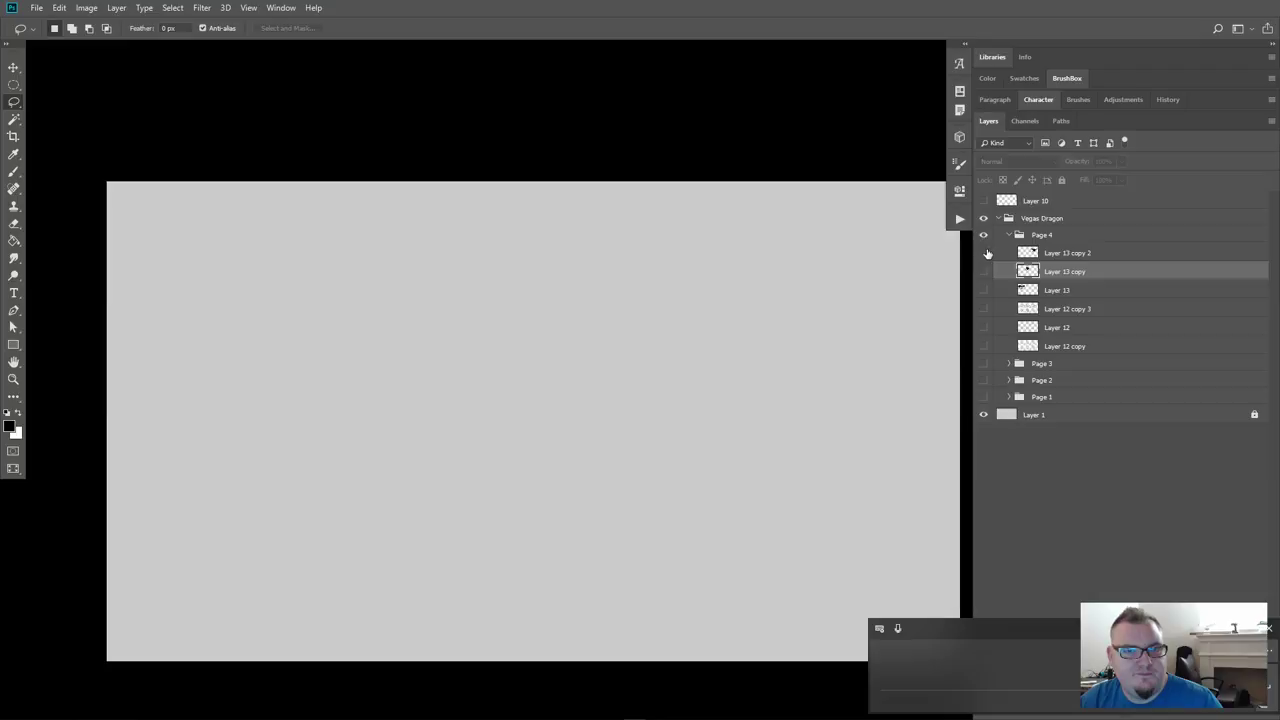
left_click(984, 252)
left_click(1022, 256)
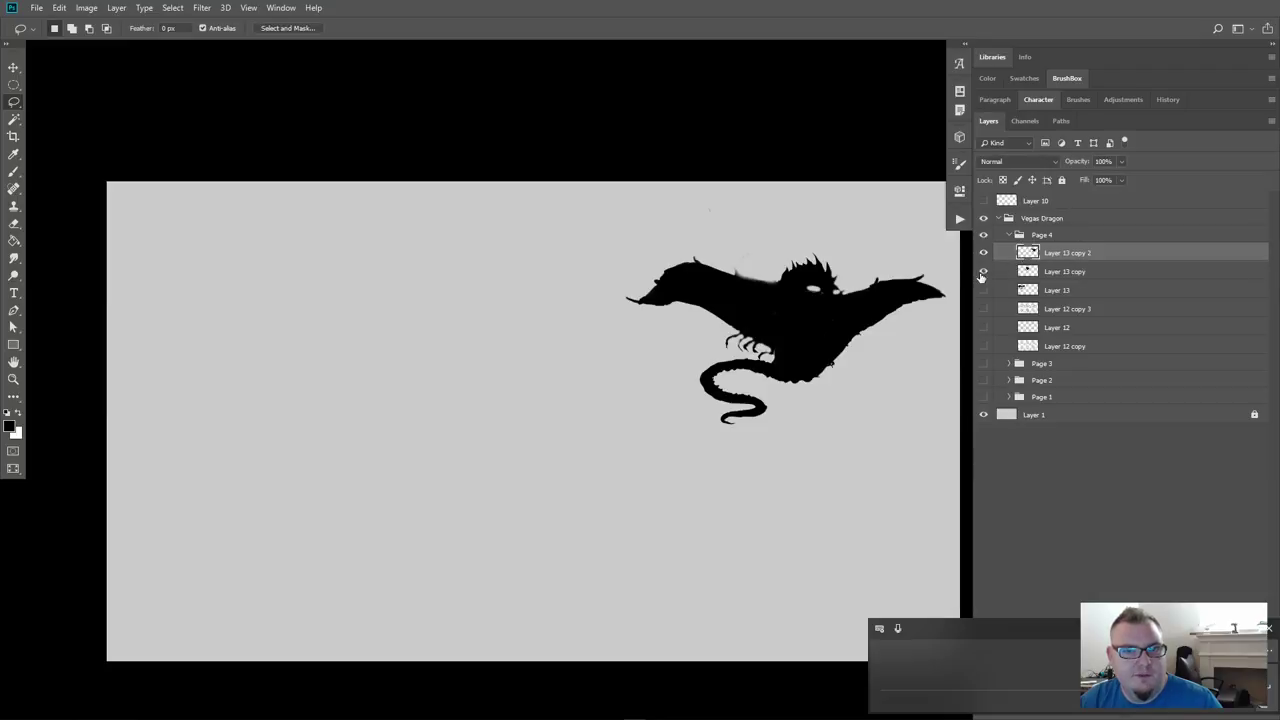
left_click(983, 271)
left_click(983, 289)
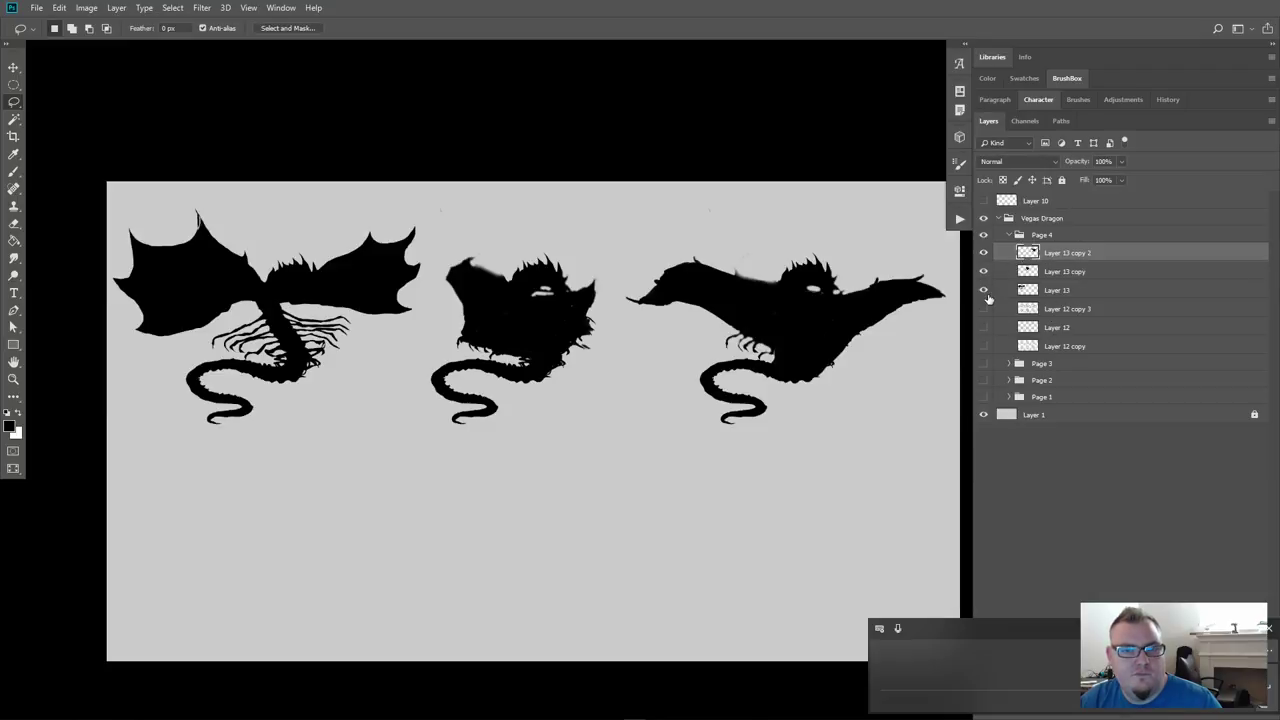
Show the Layer 12 copy 3 sketches again and duplicate Layer 13 copy as Layer 13 copy 3
left_click(1030, 312)
left_click(984, 309)
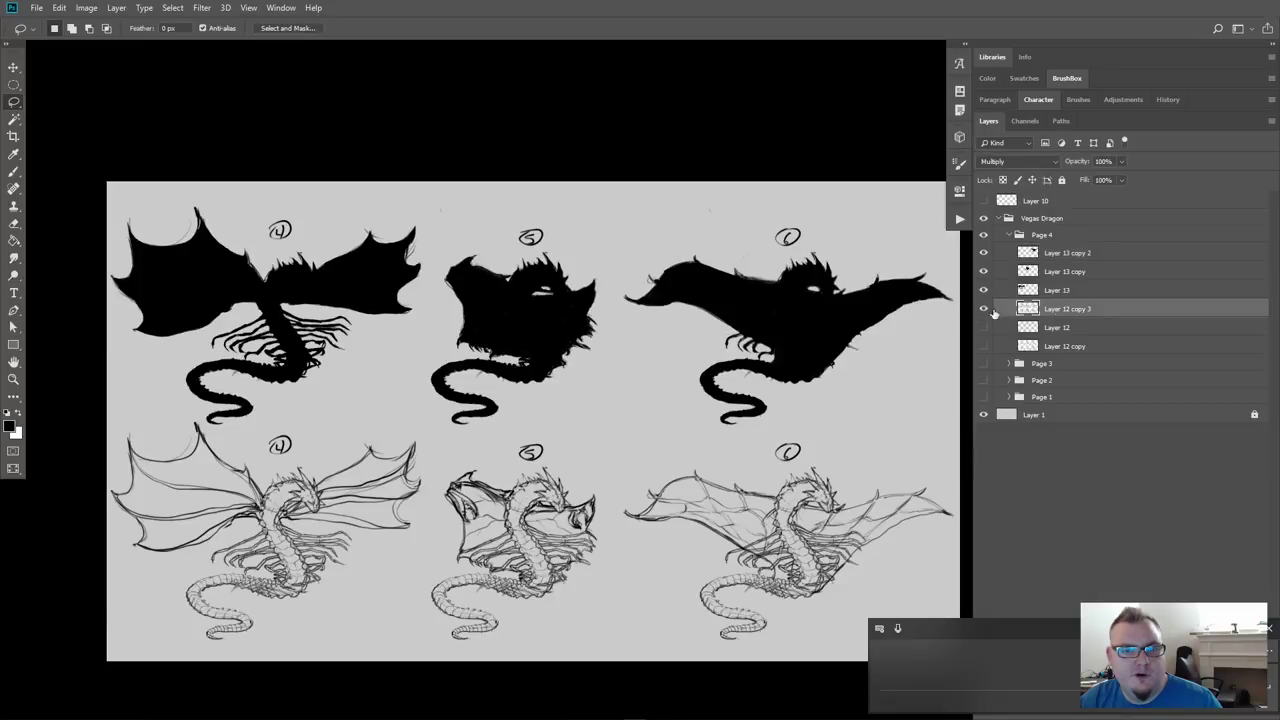
left_click(1055, 257)
scroll(909, 363, "down", 2)
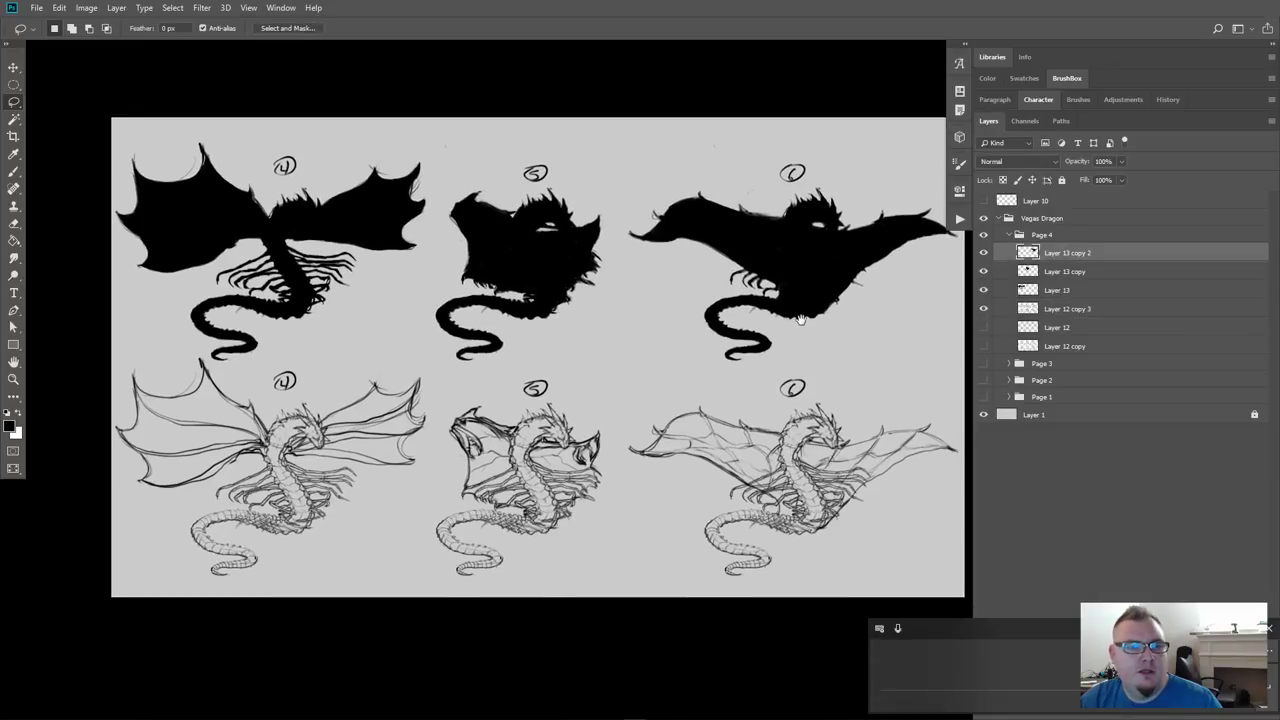
left_click(1024, 275)
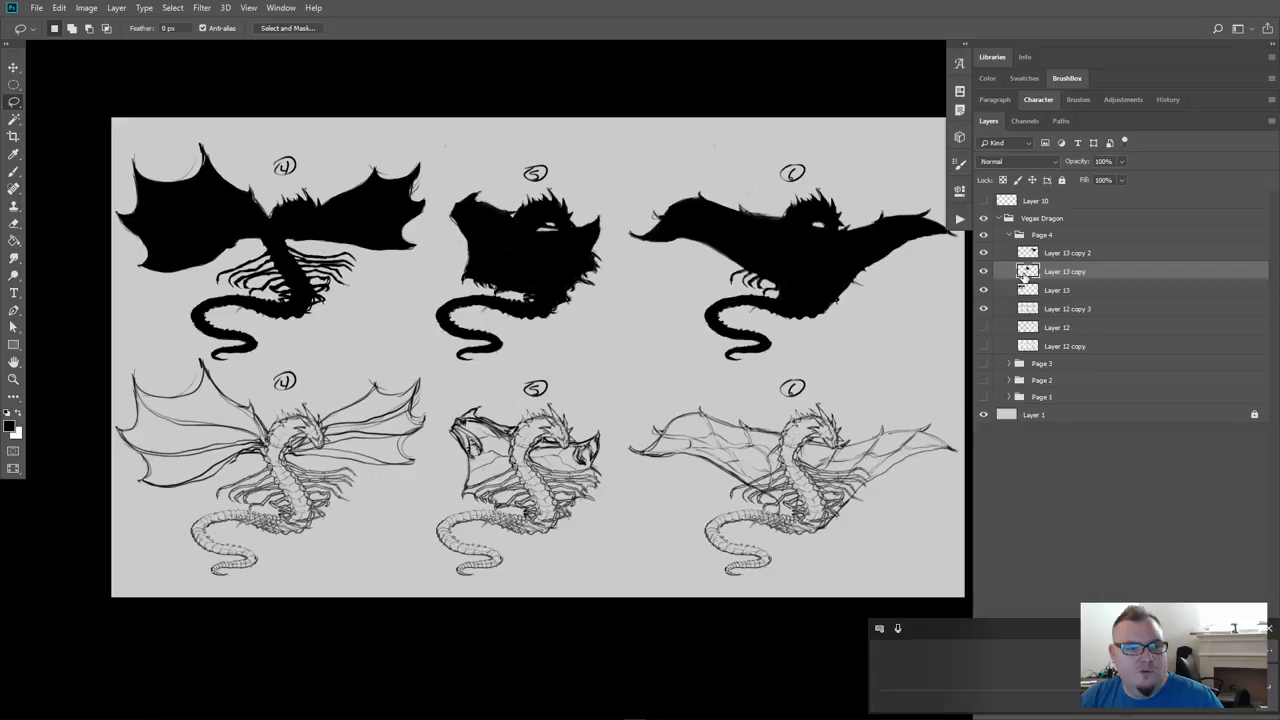
key("ctrl+j")
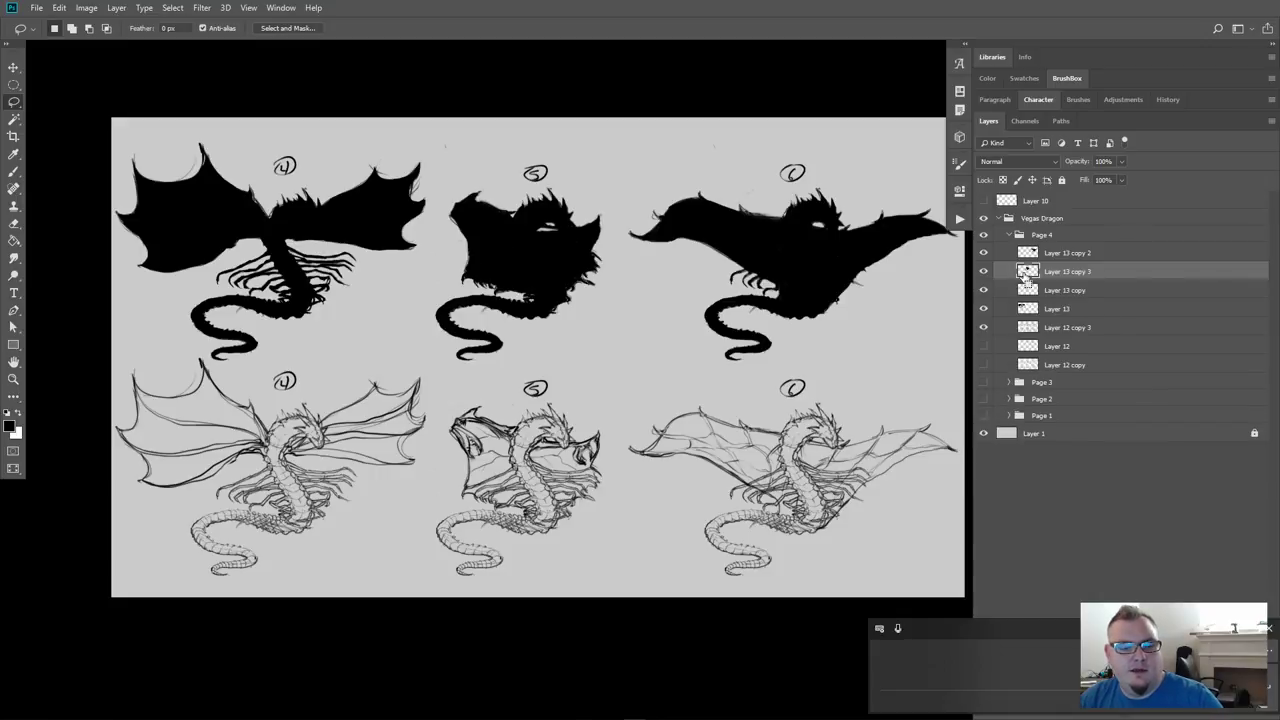
Move Layer 13 copy 3 to the top of the stack and shift it down into the lower row
left_click_drag(1025, 277, 1057, 252)
key("ctrl+t")
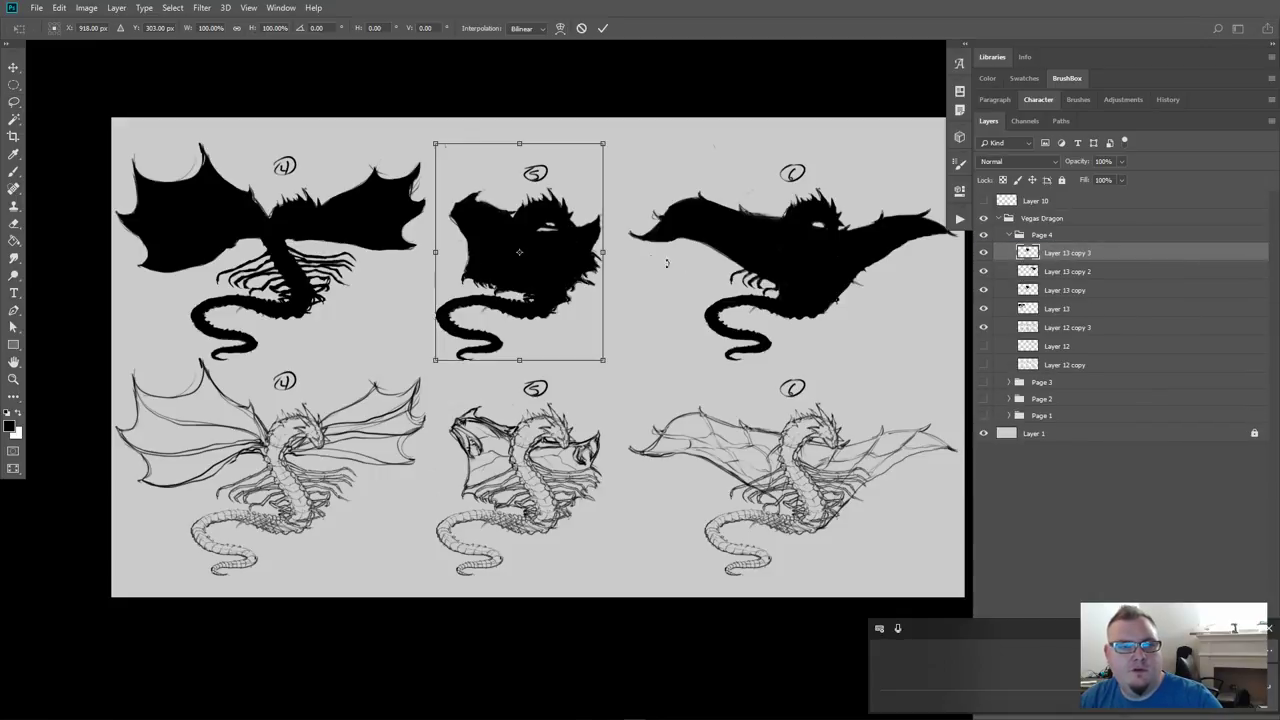
left_click_drag(569, 287, 656, 362)
key("Return")
key("ctrl+plus")
scroll(656, 362, "up", 4)
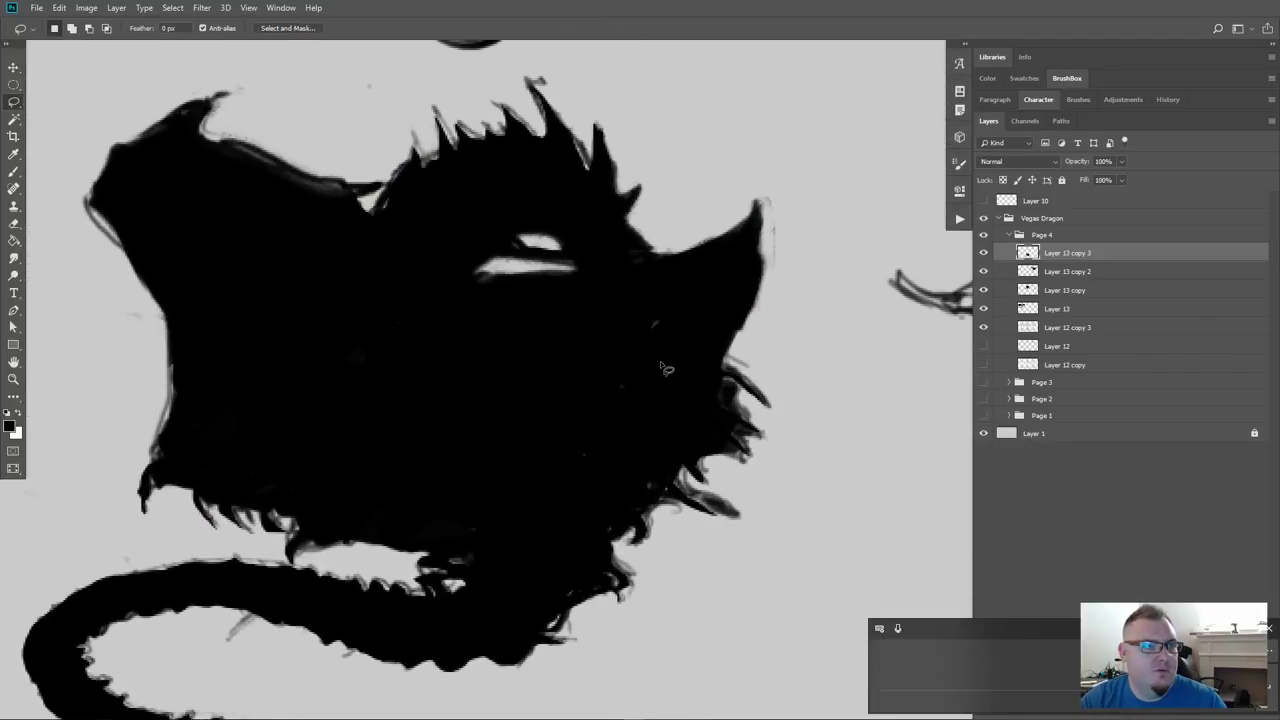
Nudge the silhouette into position with the arrow keys and bring dragons 4 and 5 into view
key("v")
key("Up")
key("Up")
key("Down")
key("Down")
key("Up")
key("Up")
key("Up")
key("Up")
key("Up")
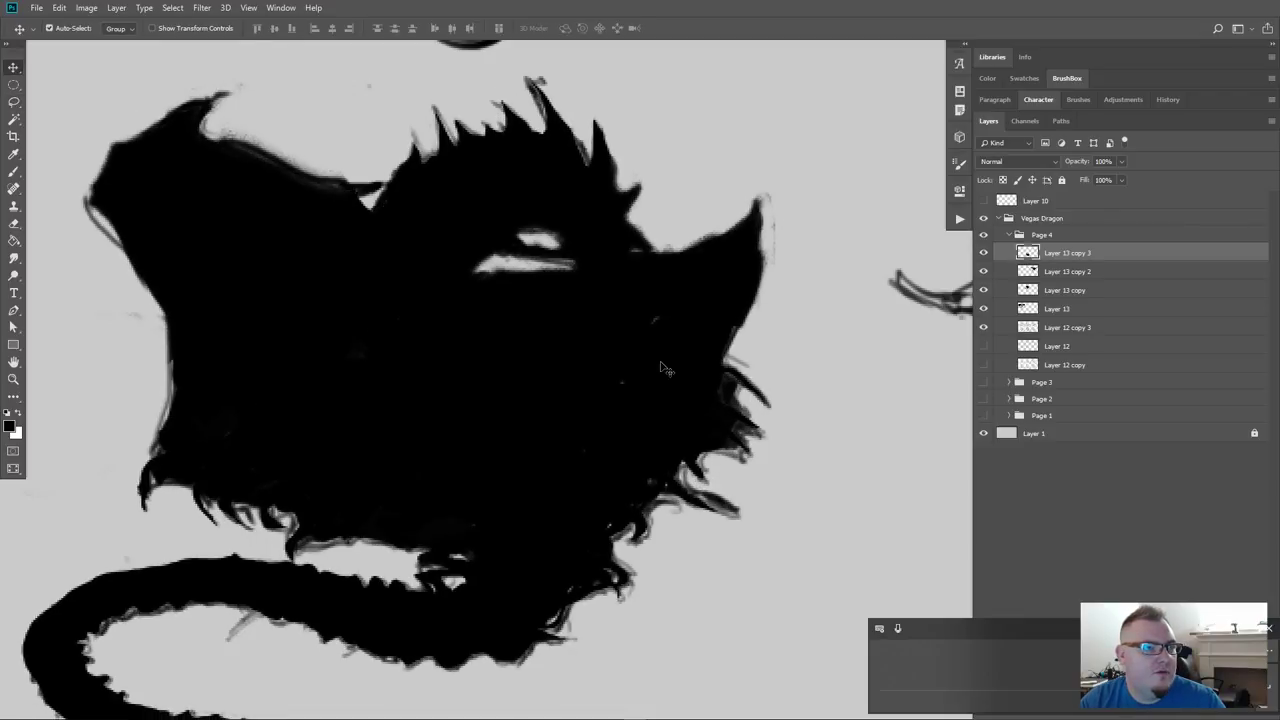
left_click_drag(729, 246, 739, 262)
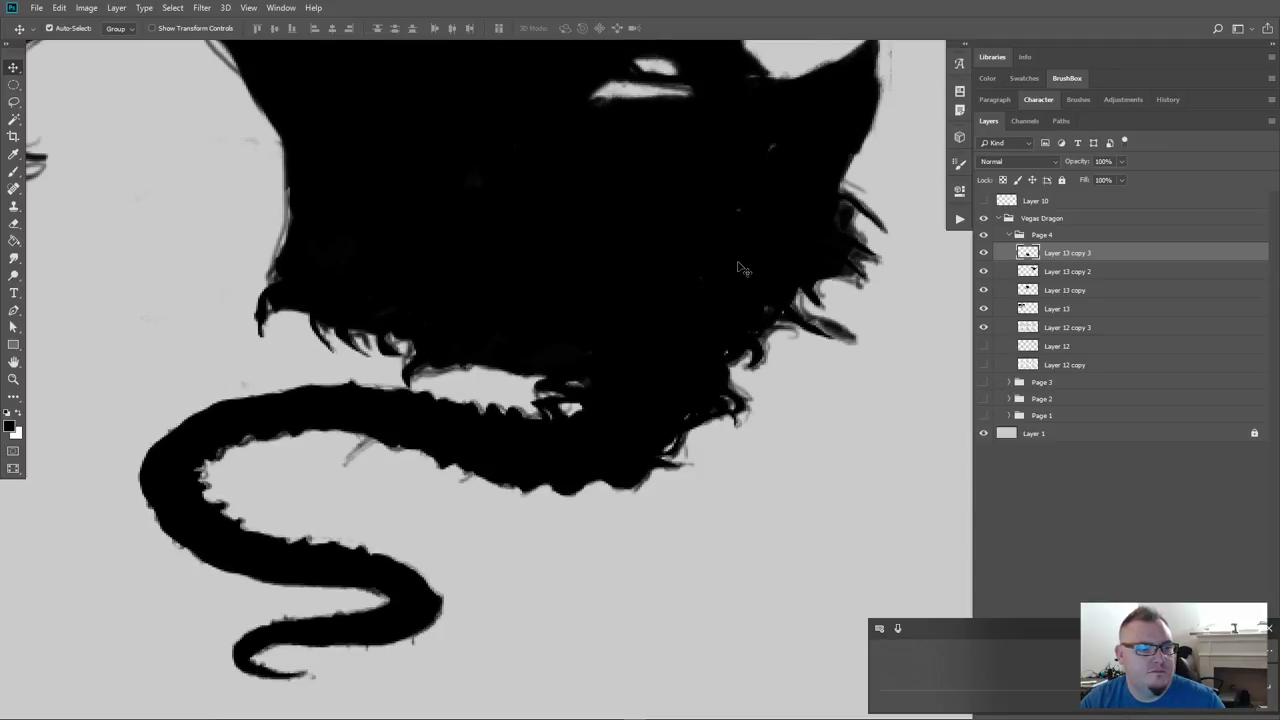
key("ctrl+minus")
key("ctrl+minus")
key("ctrl+minus")
key("ctrl+minus")
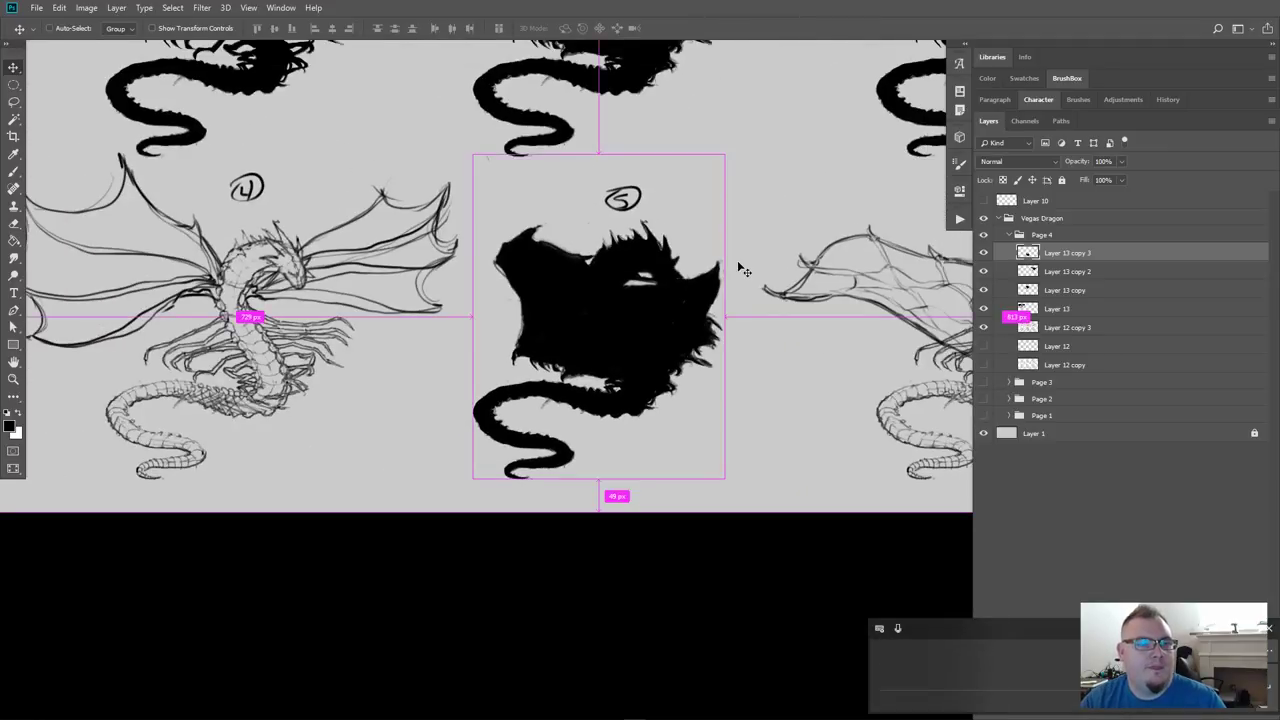
left_click_drag(738, 264, 806, 367)
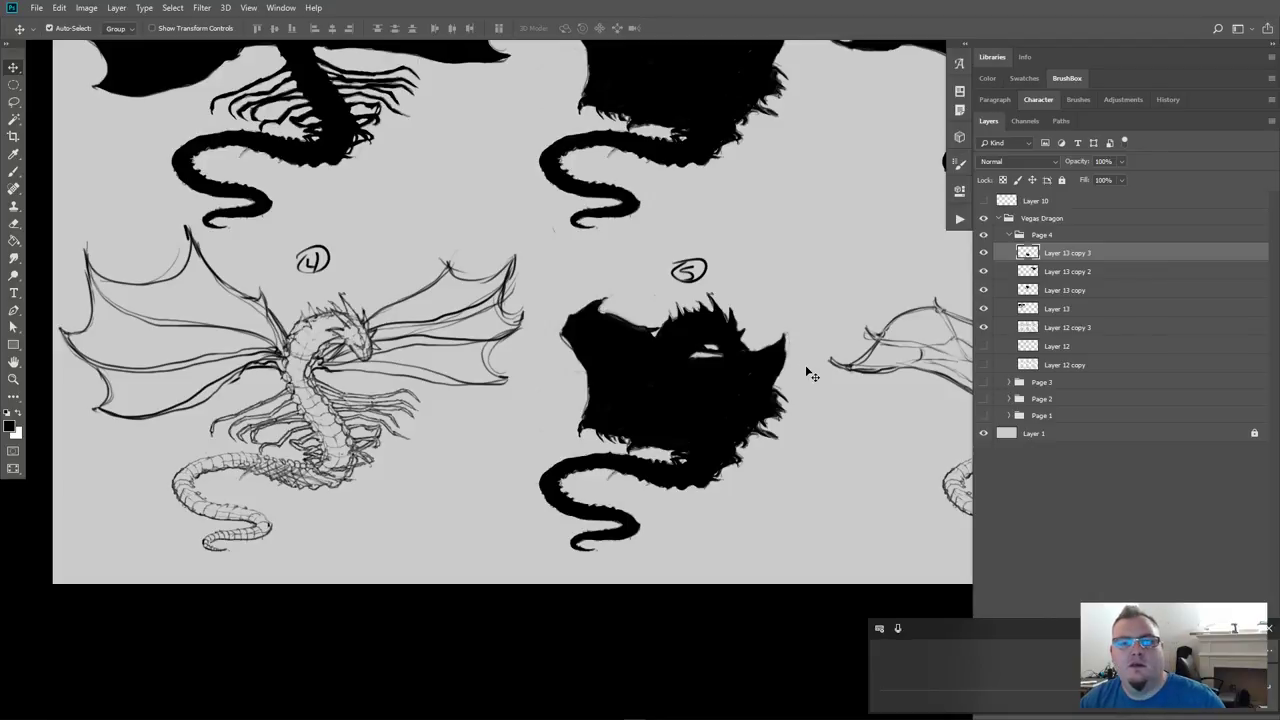
Duplicate the silhouette twice, placing Layer 13 copies 4 and 5 over dragons 4 and 6
key("ctrl+alt+t")
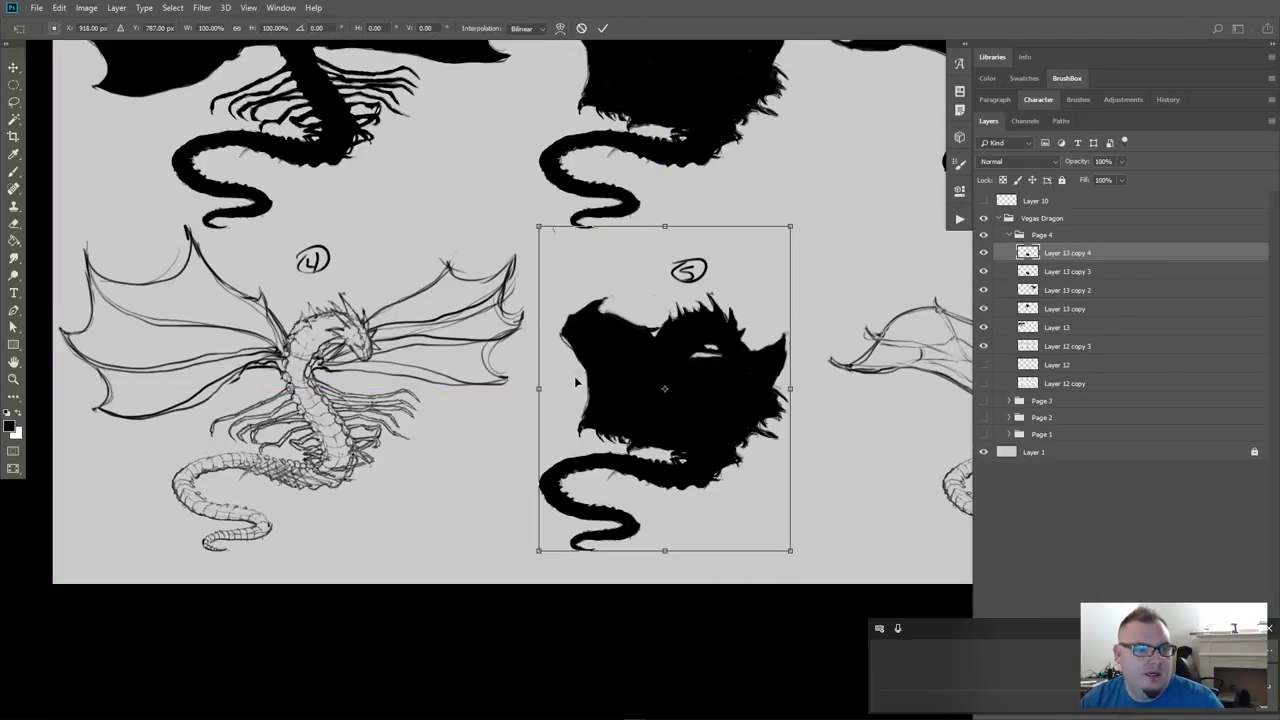
left_click_drag(587, 390, 244, 393)
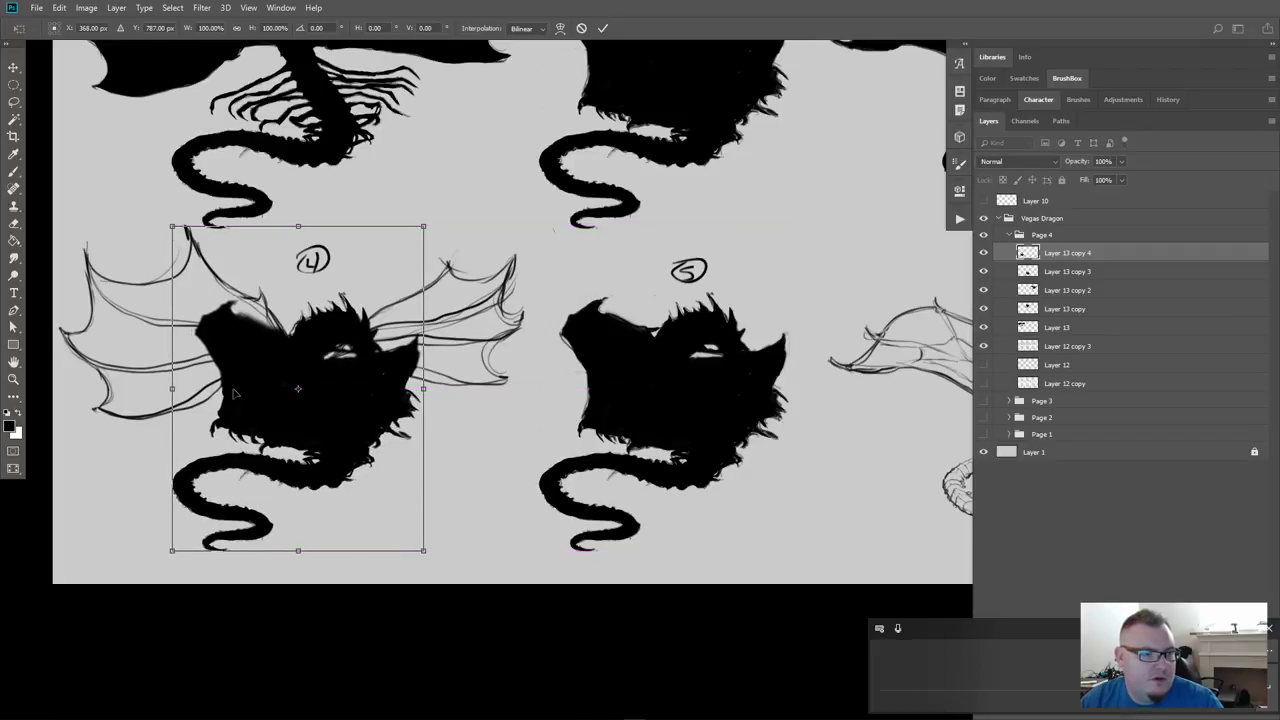
key("Return")
key("ctrl+alt+t")
left_click_drag(300, 448, 551, 397)
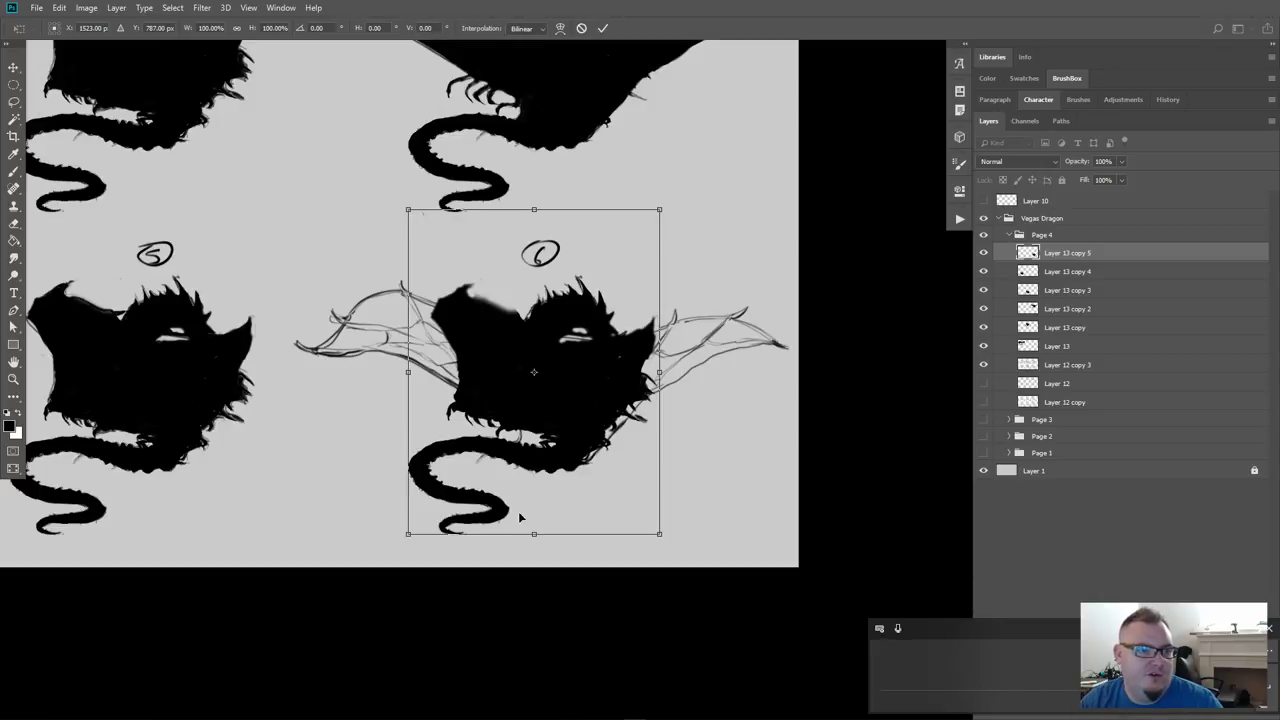
key("Return")
left_click_drag(491, 391, 669, 418)
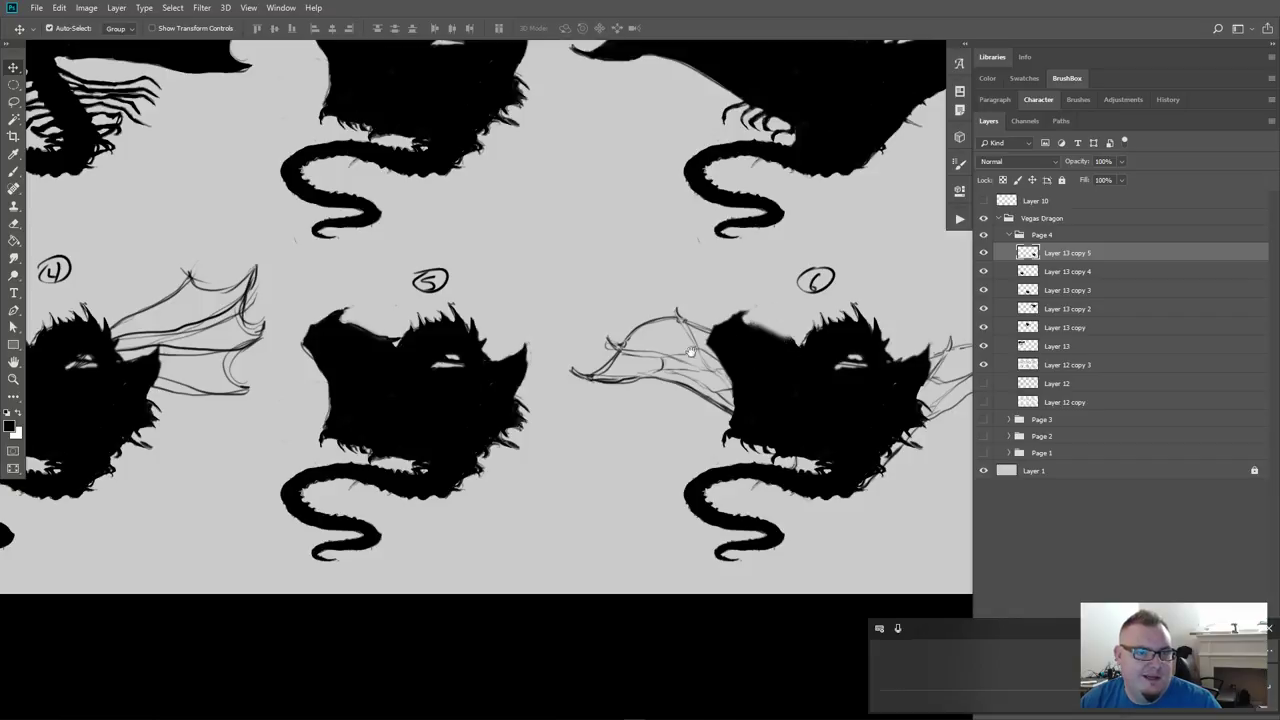
left_click_drag(568, 395, 726, 400)
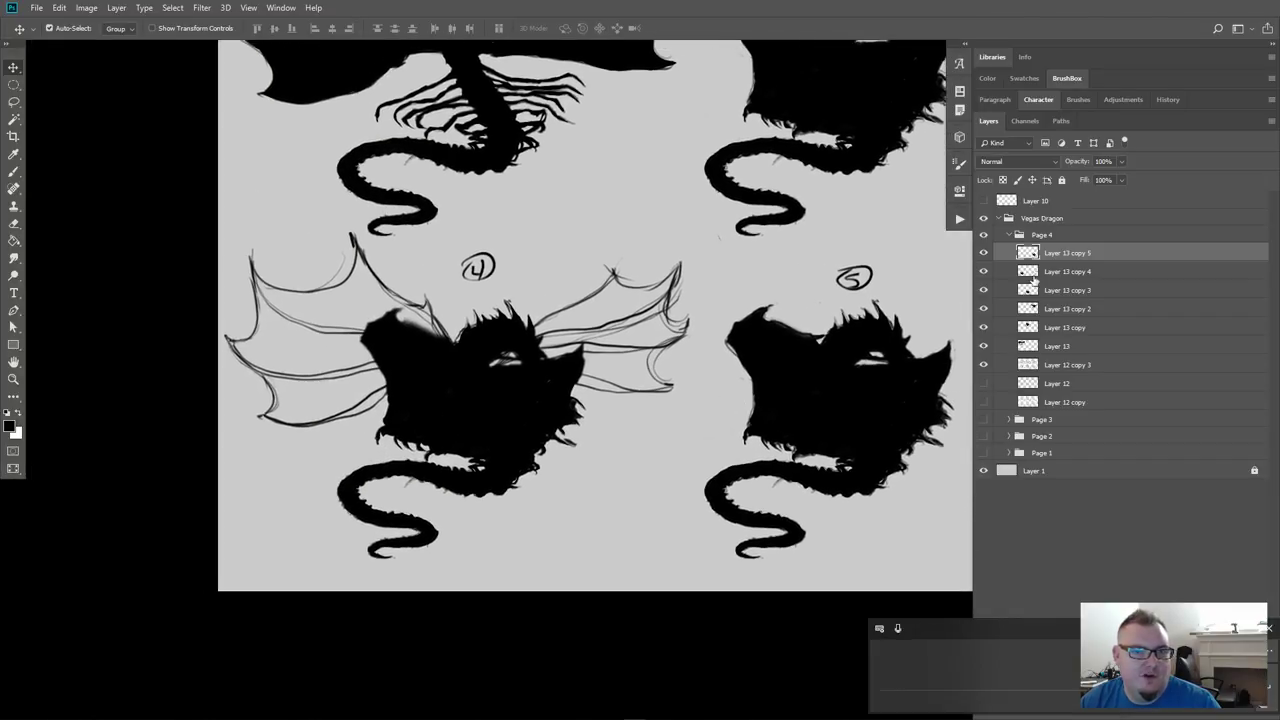
left_click_drag(889, 316, 371, 309)
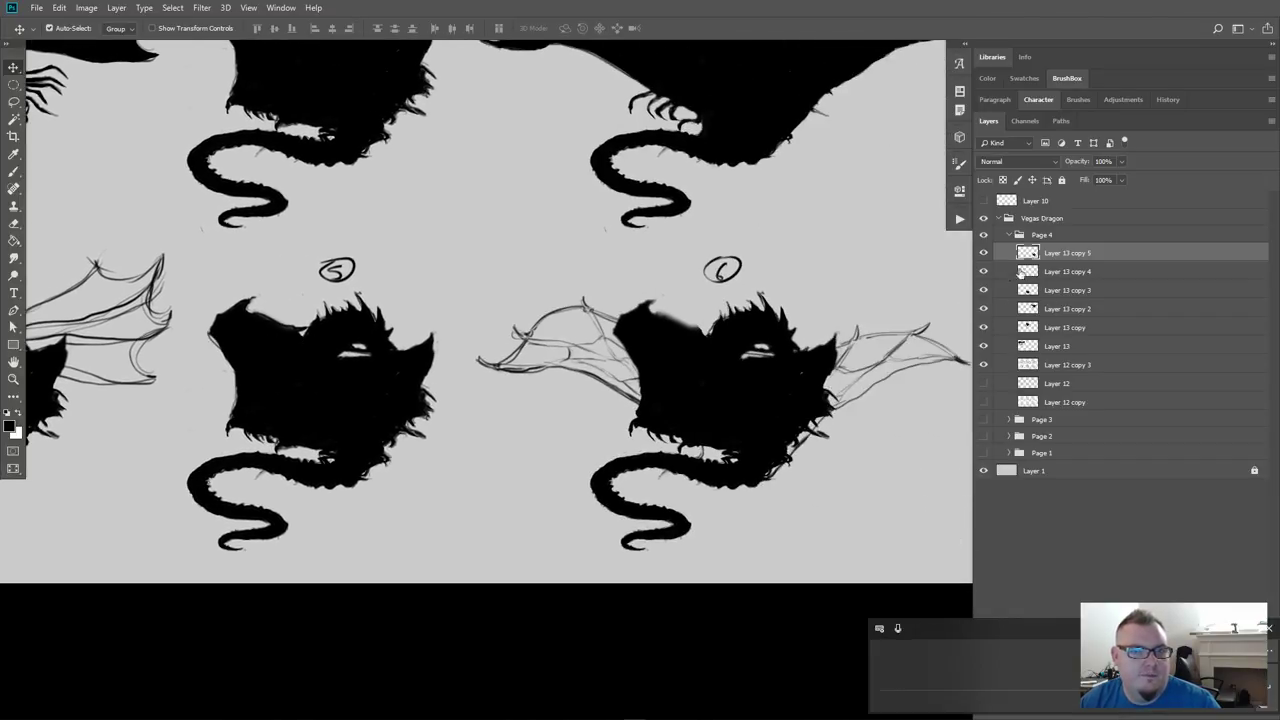
Move Layer 13 copy 4 below copy 3 and check the bottom-row silhouettes' visibility
left_click_drag(1020, 272, 1025, 292)
left_click(985, 289)
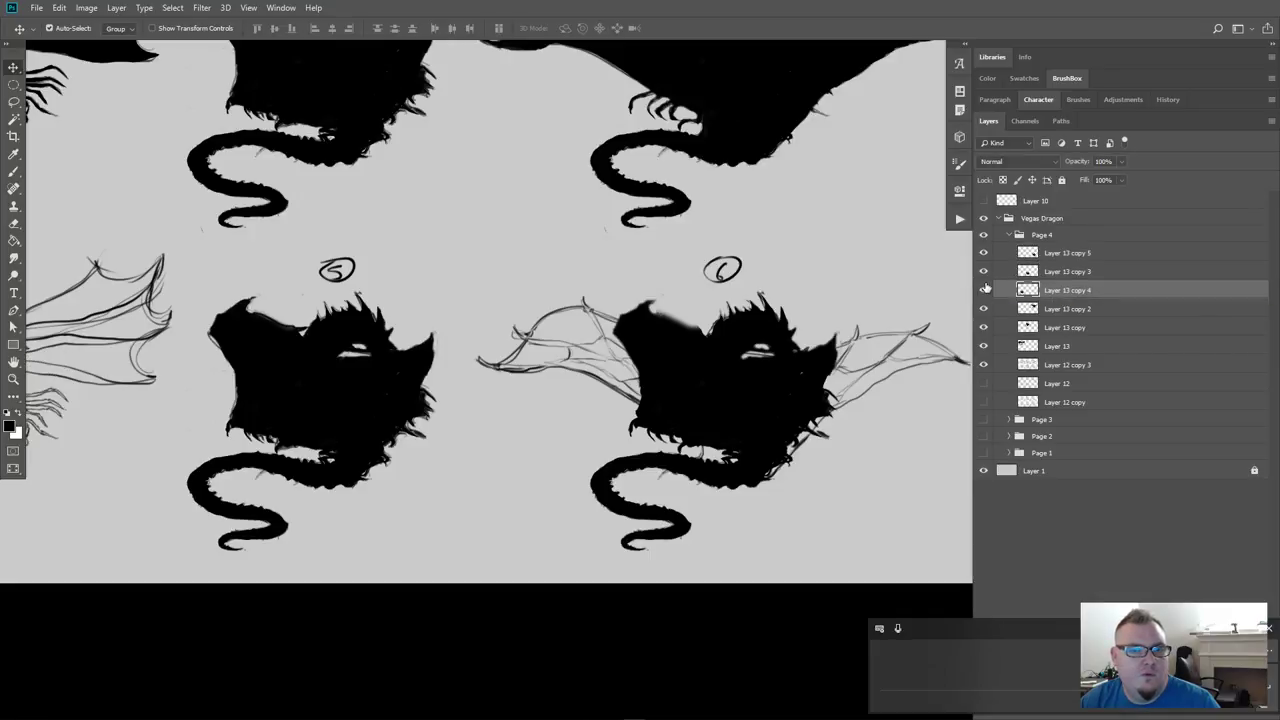
left_click(985, 289)
left_click(984, 271)
left_click(984, 271)
left_click(984, 252)
left_click(984, 252)
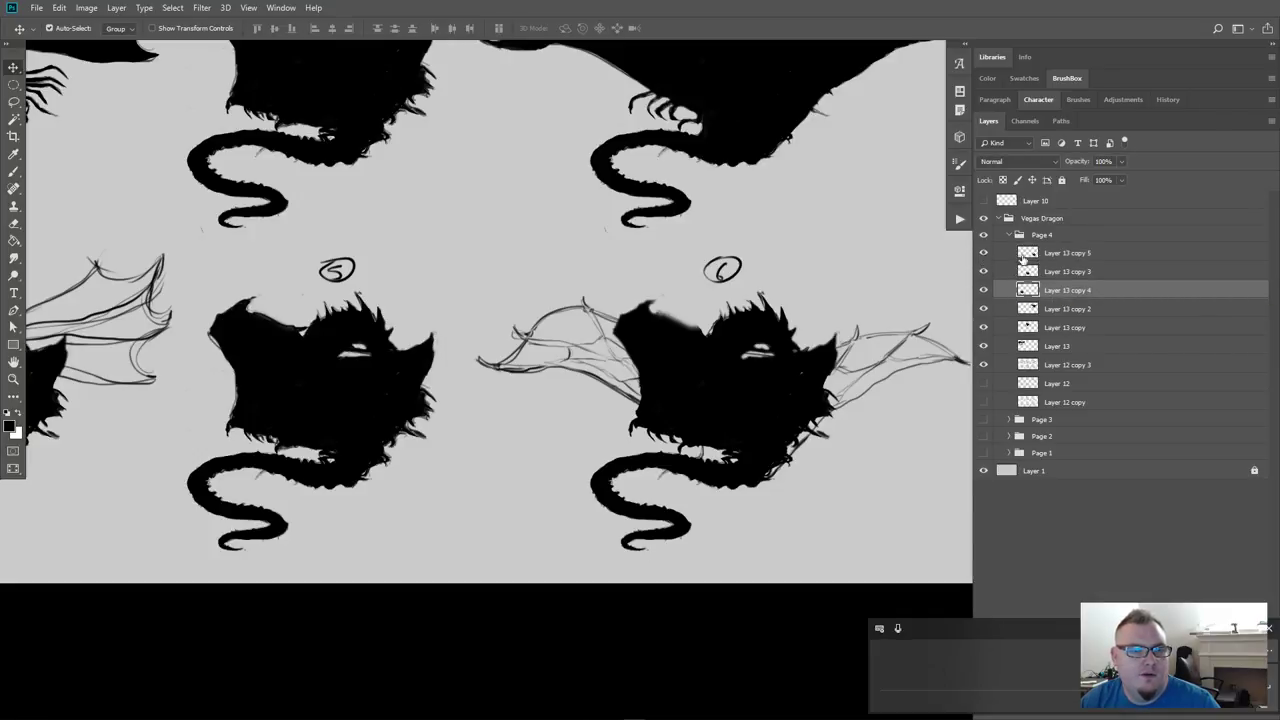
Set dragon 4's silhouette opacity to 67% and brush in its left wing membrane
scroll(418, 388, "left", 10)
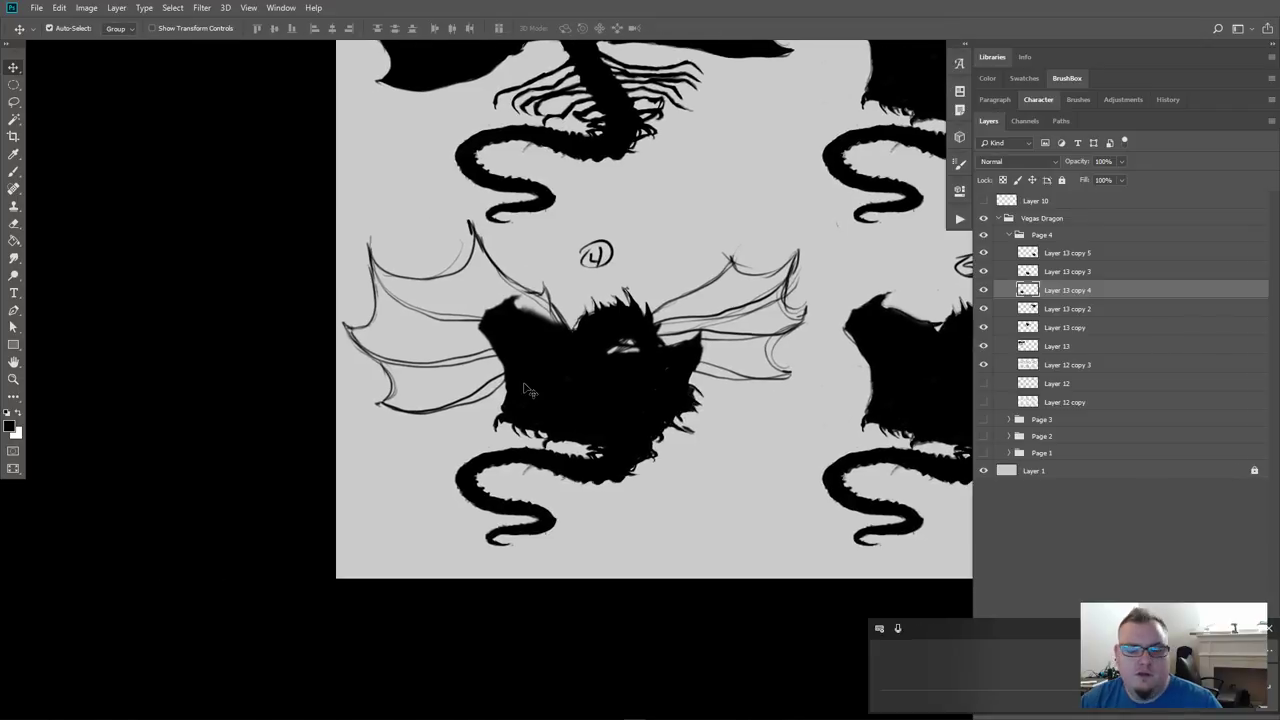
scroll(528, 388, "up", 3)
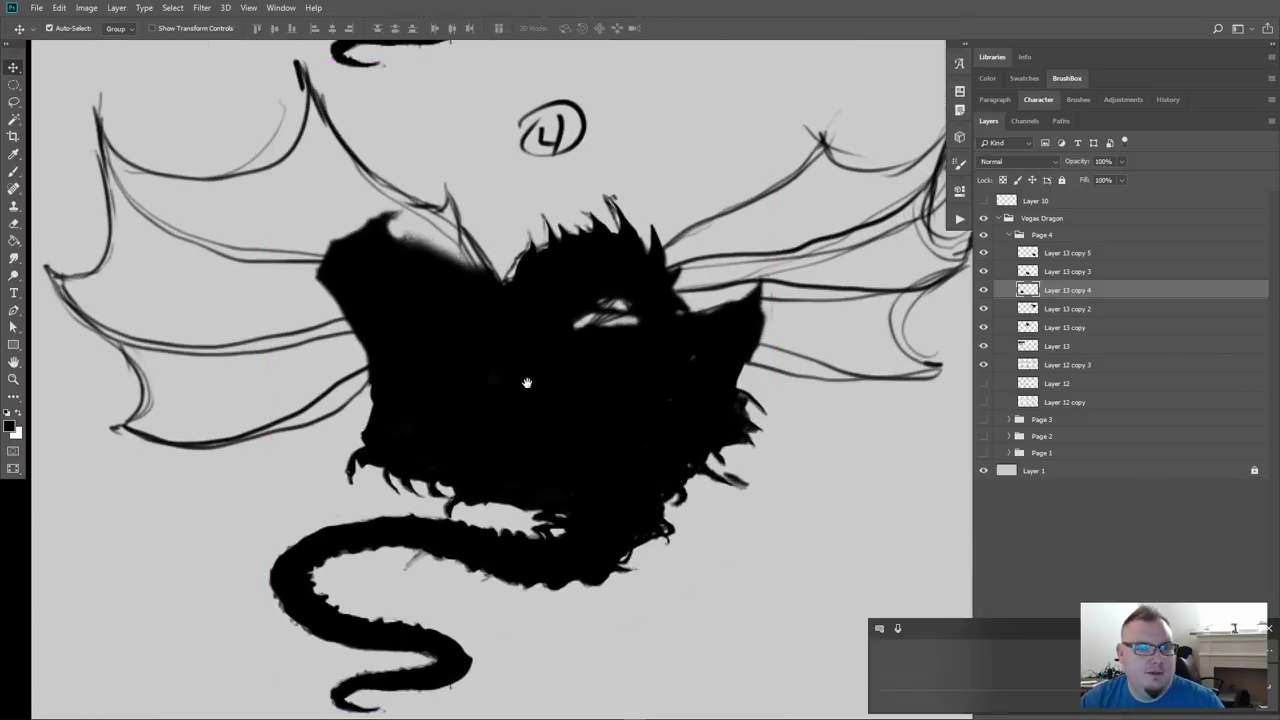
left_click_drag(527, 383, 614, 449)
left_click(1122, 163)
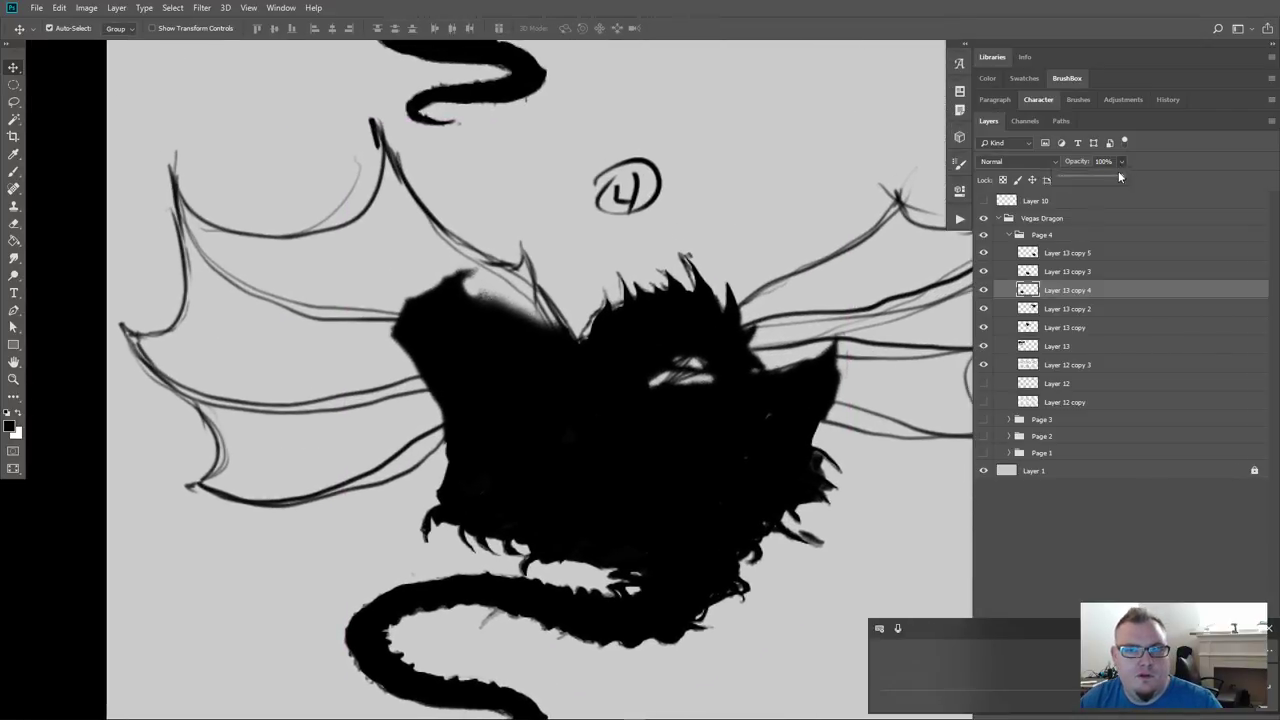
left_click_drag(1119, 177, 1101, 178)
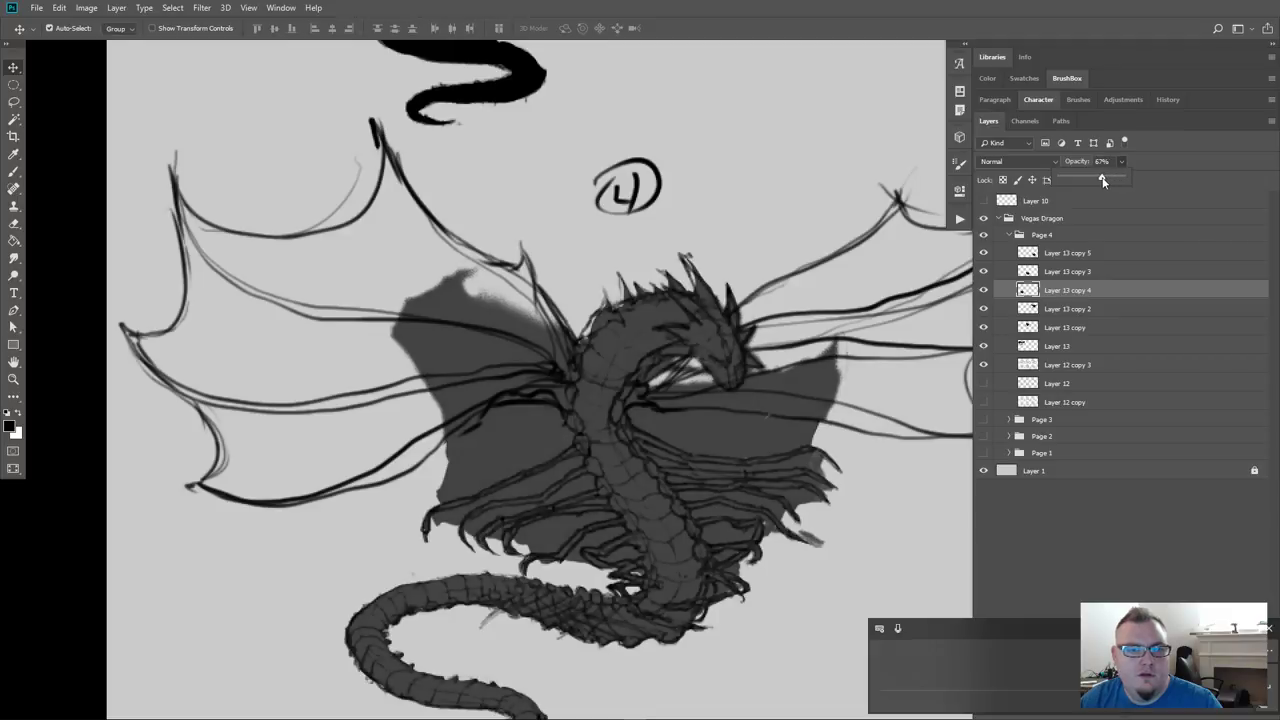
left_click(1082, 292)
key("b")
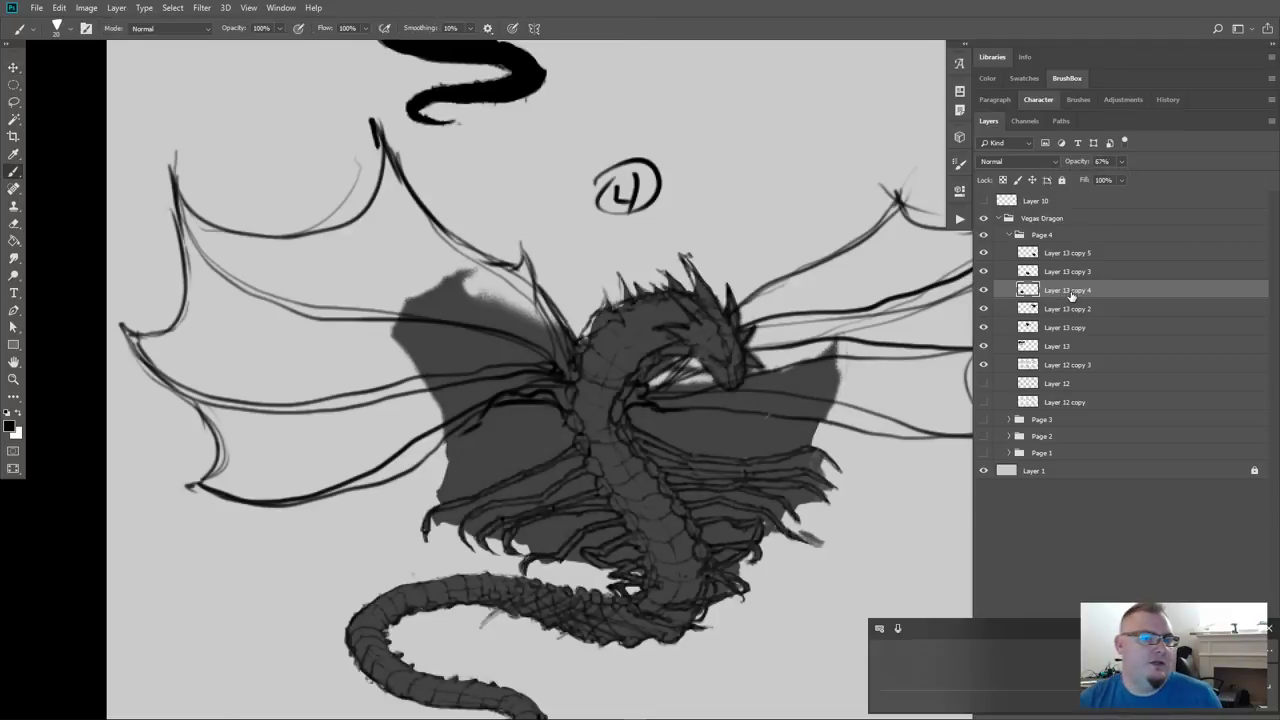
mouse_move(508, 268)
left_mouse_down()
mouse_move(530, 295)
mouse_move(522, 268)
mouse_move(555, 335)
mouse_move(520, 300)
mouse_move(455, 285)
mouse_move(500, 260)
mouse_move(395, 188)
mouse_move(385, 162)
mouse_move(440, 262)
mouse_move(457, 257)
mouse_move(395, 290)
mouse_move(374, 190)
mouse_move(366, 258)
mouse_move(437, 433)
left_mouse_up()
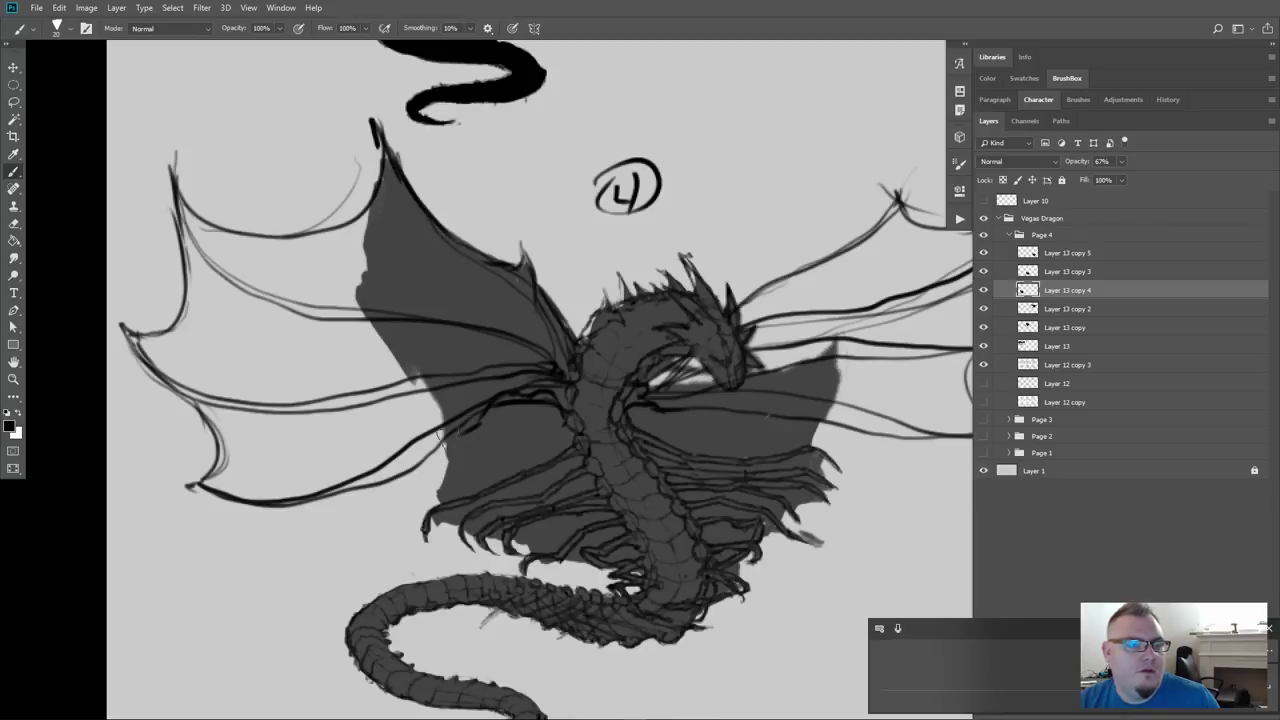
Hide Layer 13 copies 3–5 over dragons 4, 5 and 6
scroll(471, 349, "down", 3)
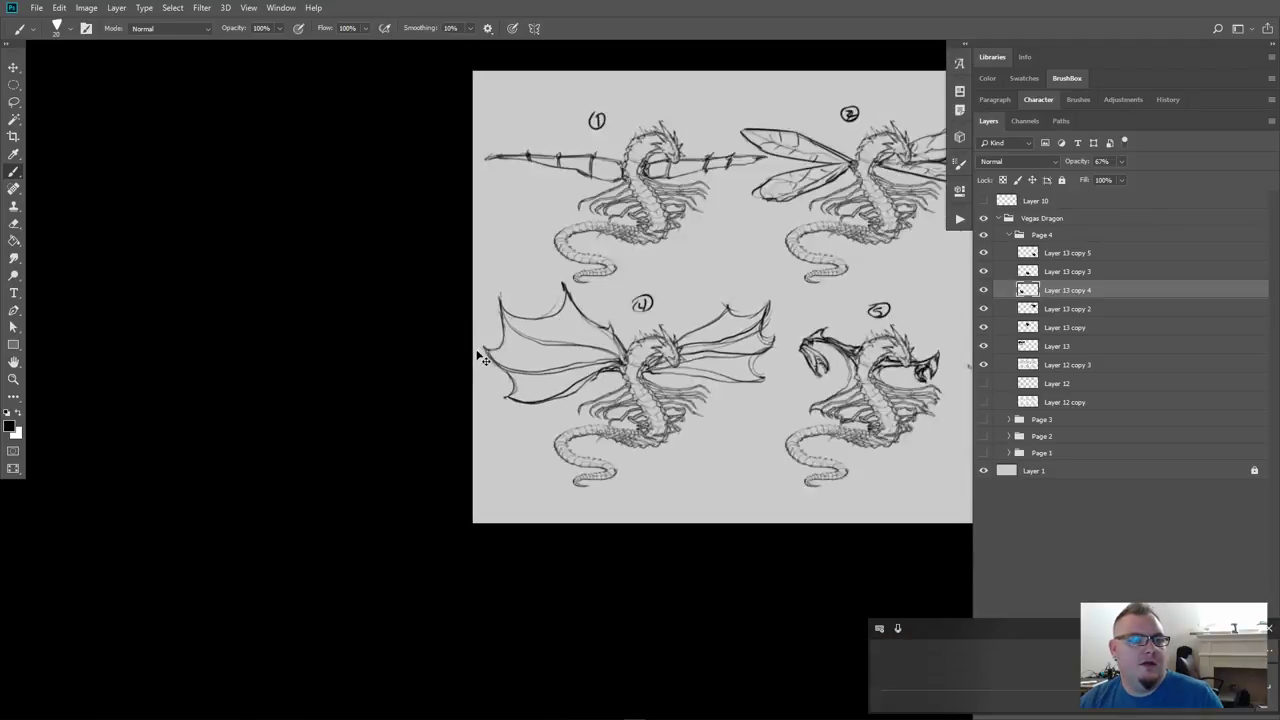
scroll(478, 352, "down", 2)
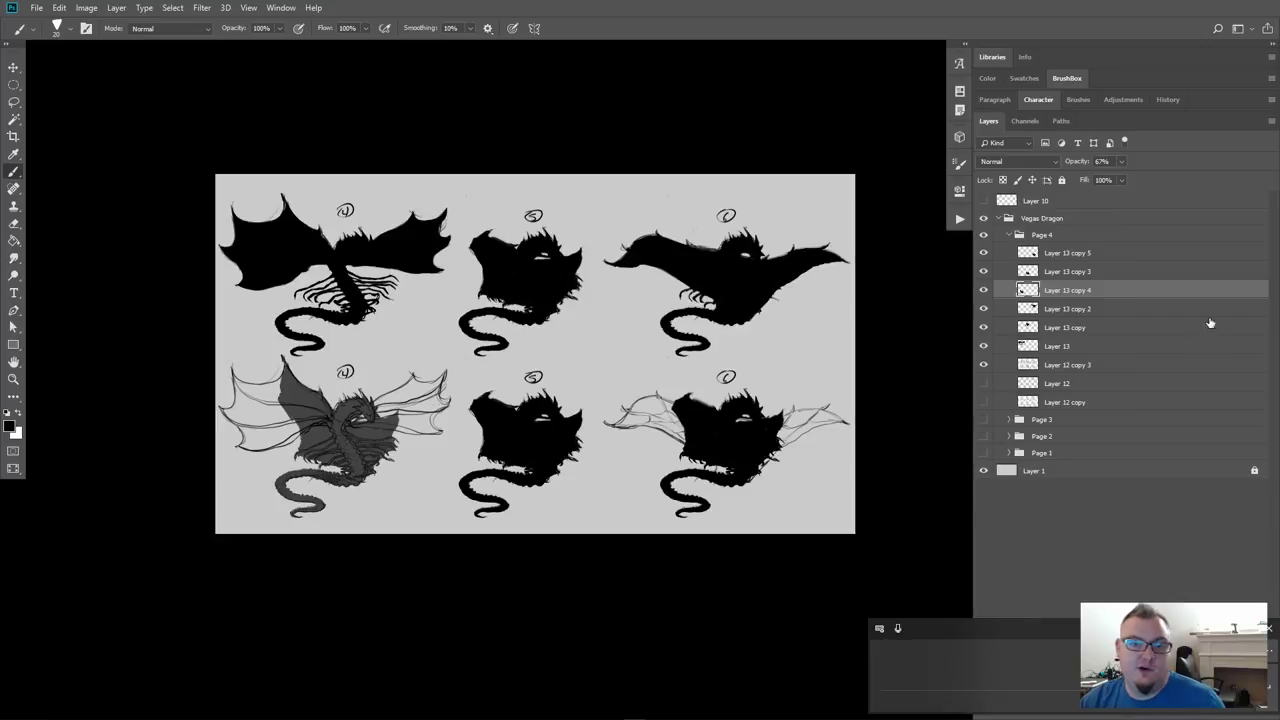
left_click_drag(986, 290, 984, 253)
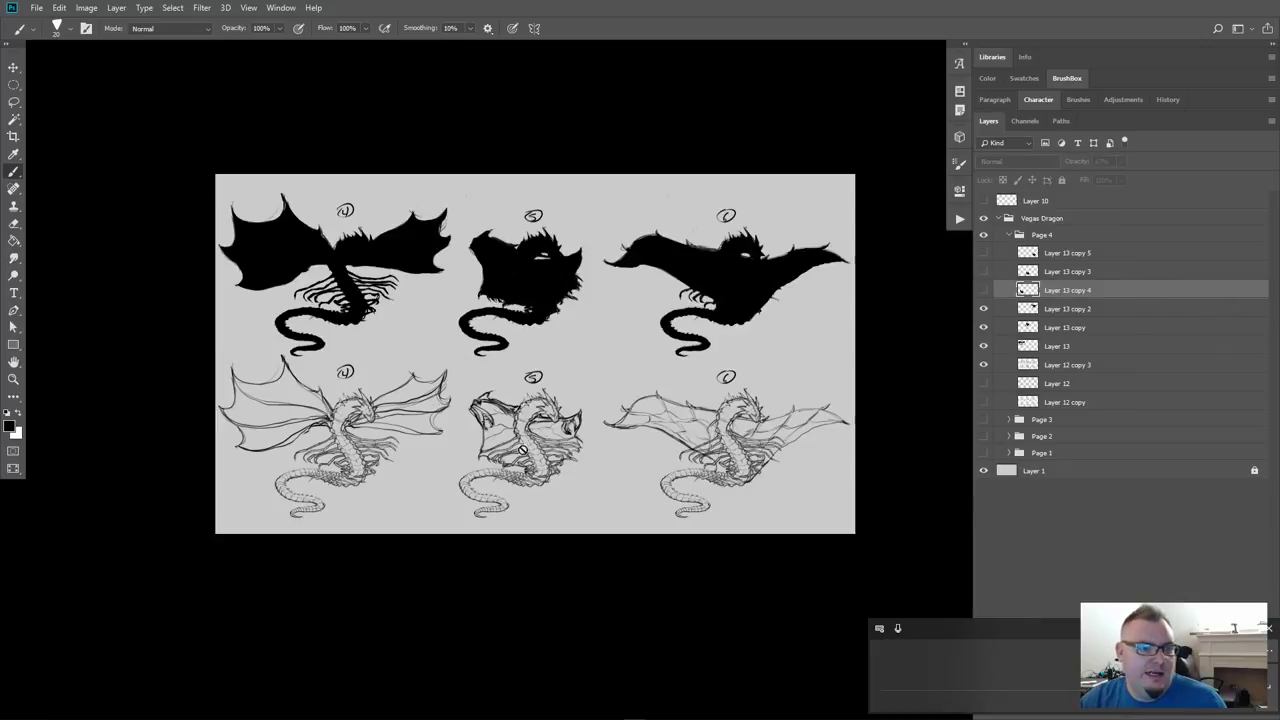
left_click(1268, 629)
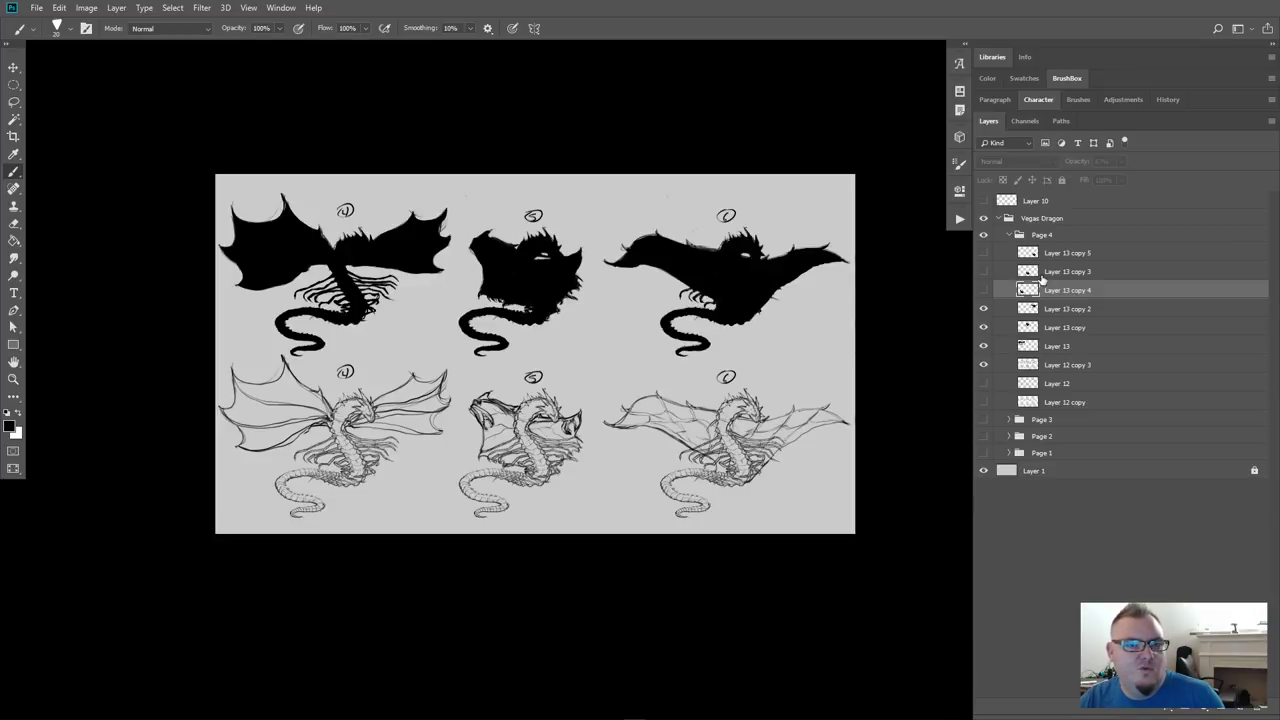
left_click(1077, 309)
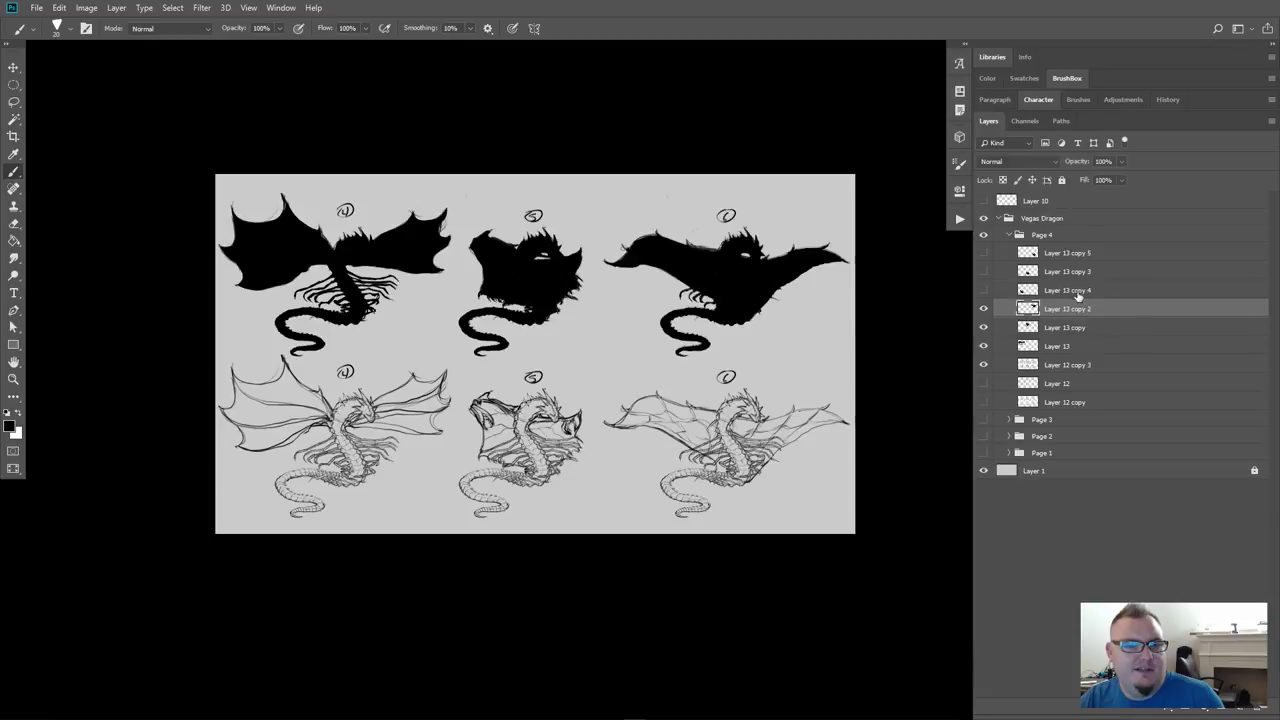
left_click(1122, 162)
left_click_drag(1124, 177, 1106, 176)
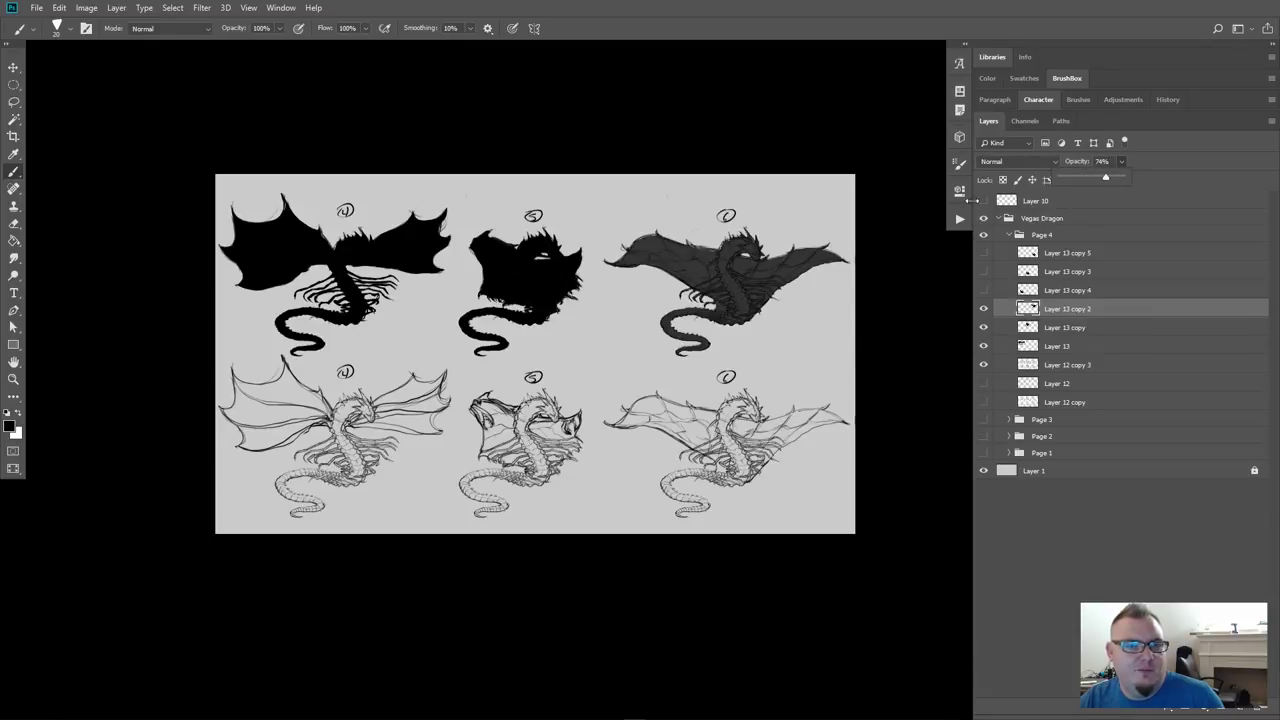
left_click_drag(1107, 178, 1178, 176)
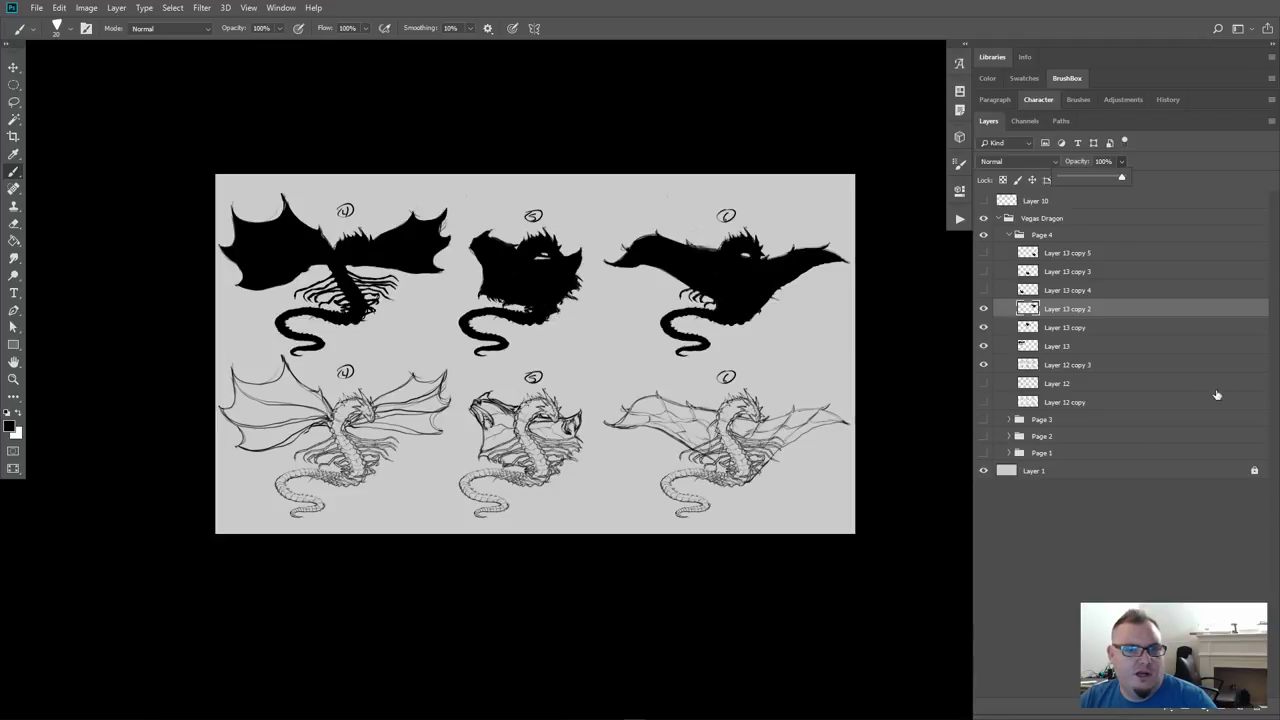
Merge duplicates of the three top-row silhouettes into Layer 13 copy 8, showing only it
left_click(1068, 346, "shift")
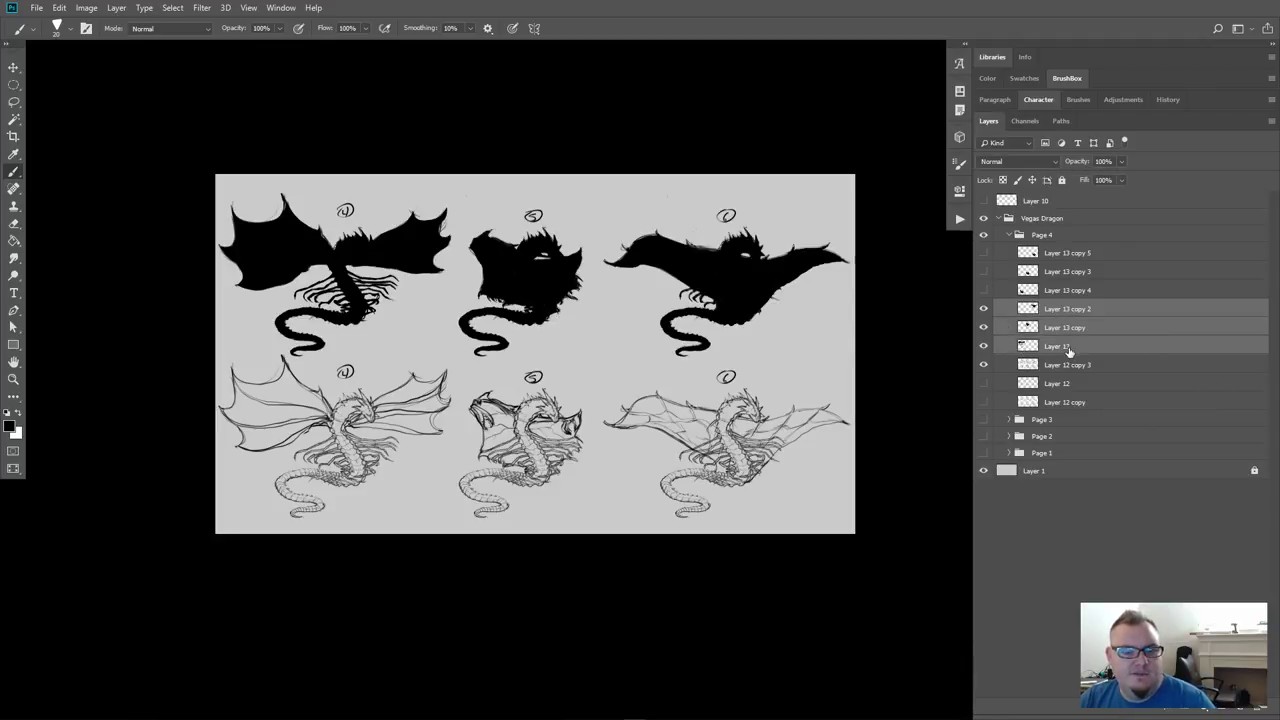
key("ctrl+j")
key("ctrl+e")
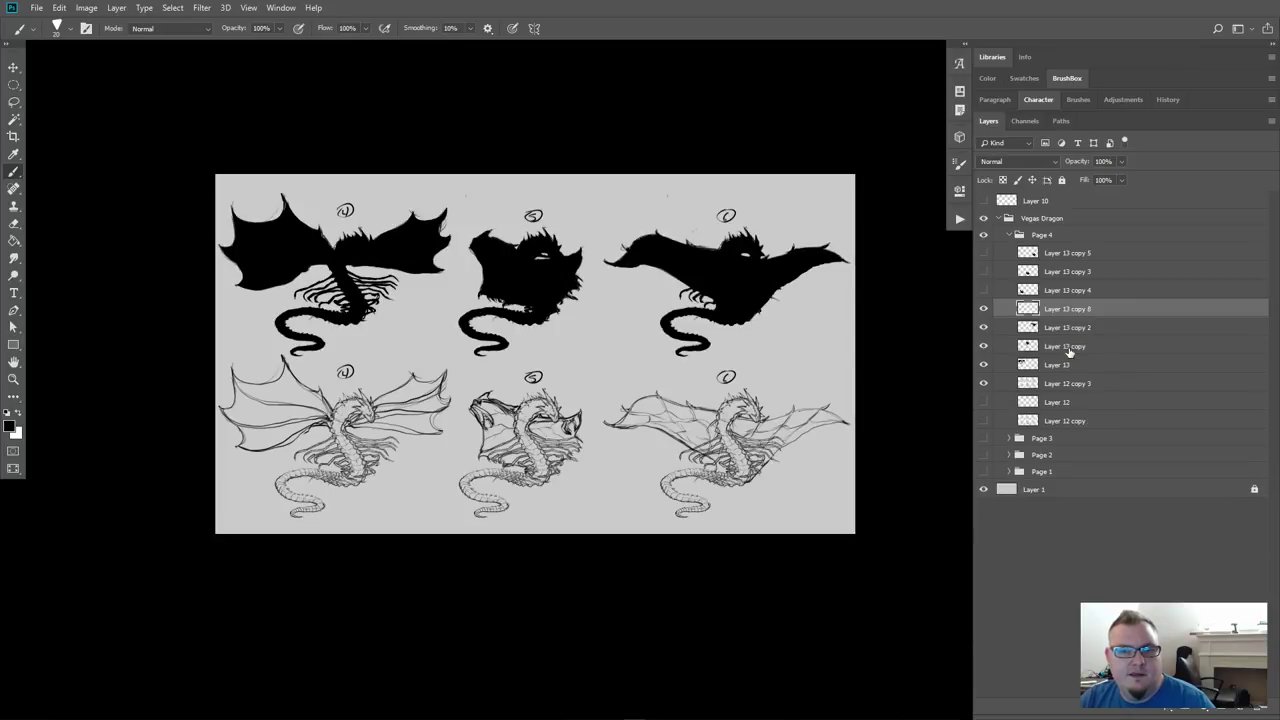
left_click_drag(983, 327, 985, 366)
left_click(985, 310)
left_click(984, 310)
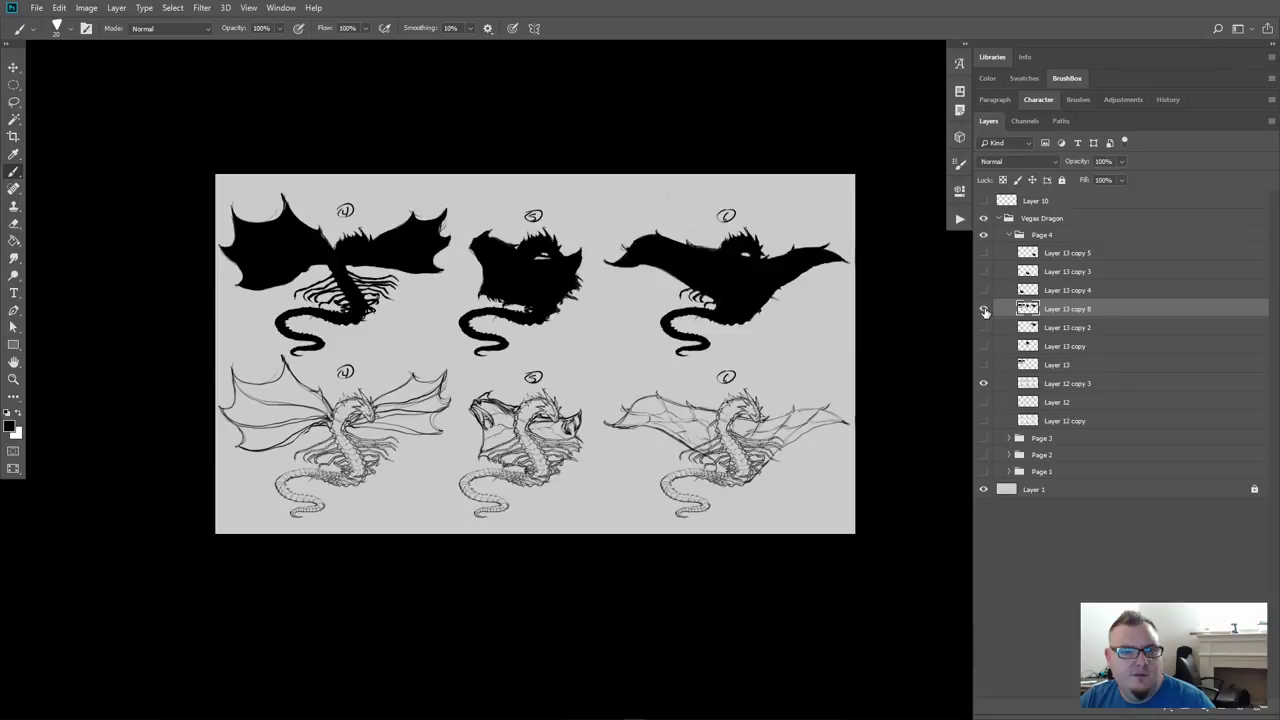
left_click(983, 383)
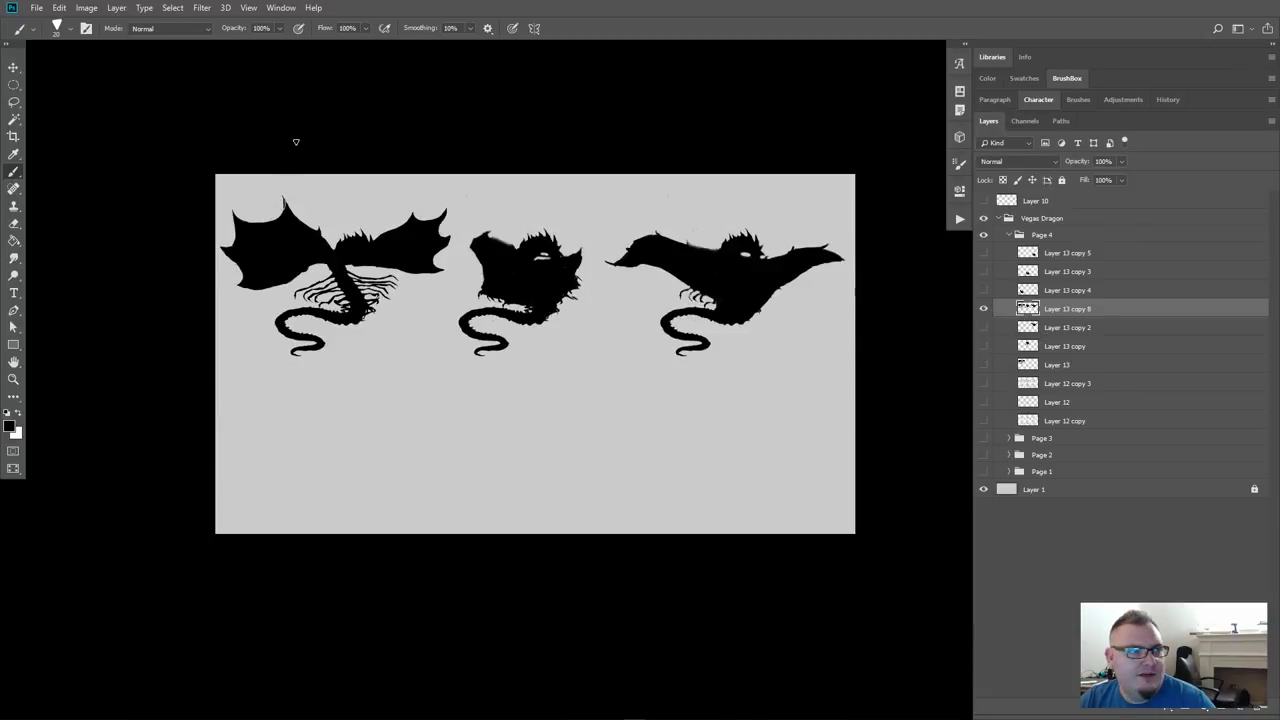
Flip the merged silhouette layer horizontally with Free Transform
key("ctrl+t")
right_click(412, 246)
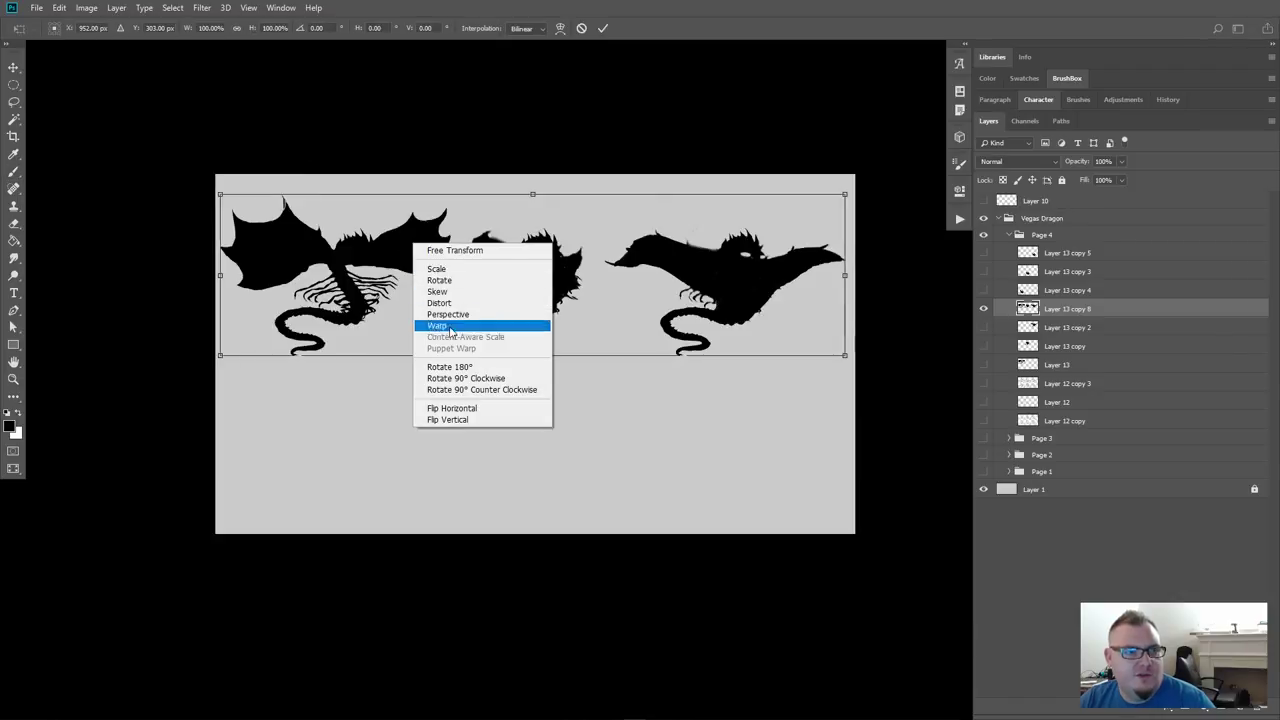
left_click(464, 409)
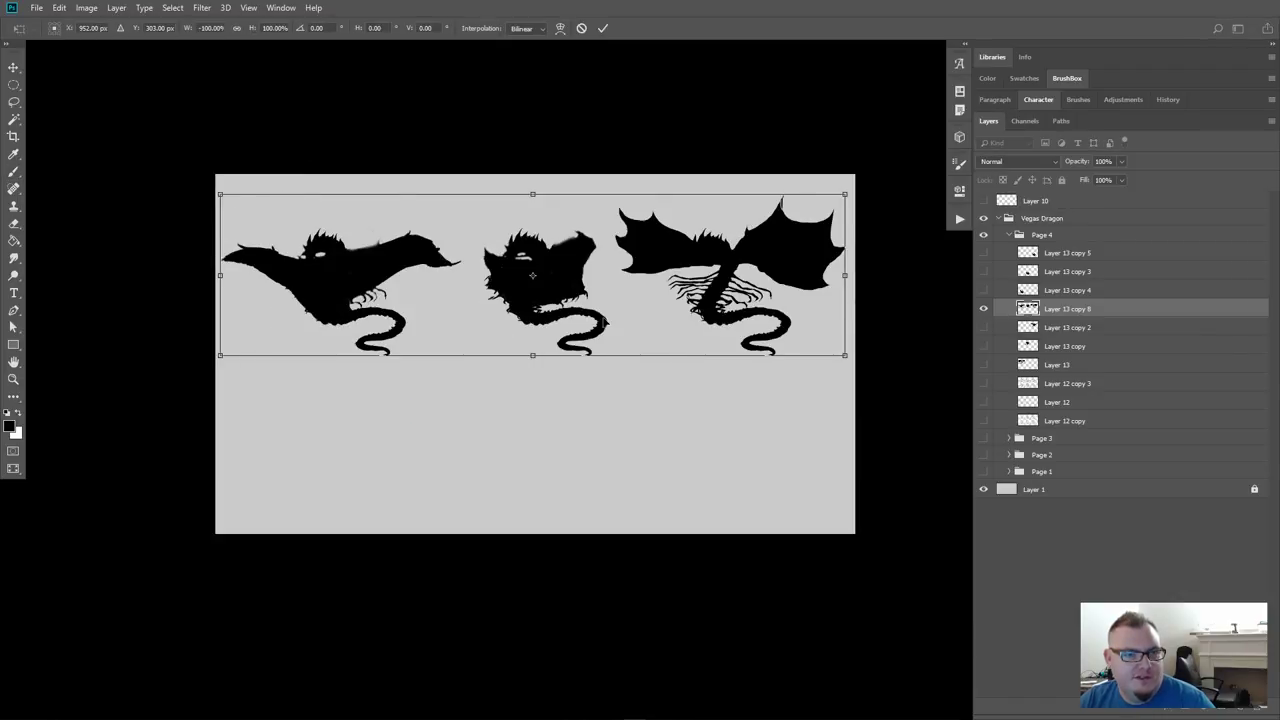
key("Return")
key("b")
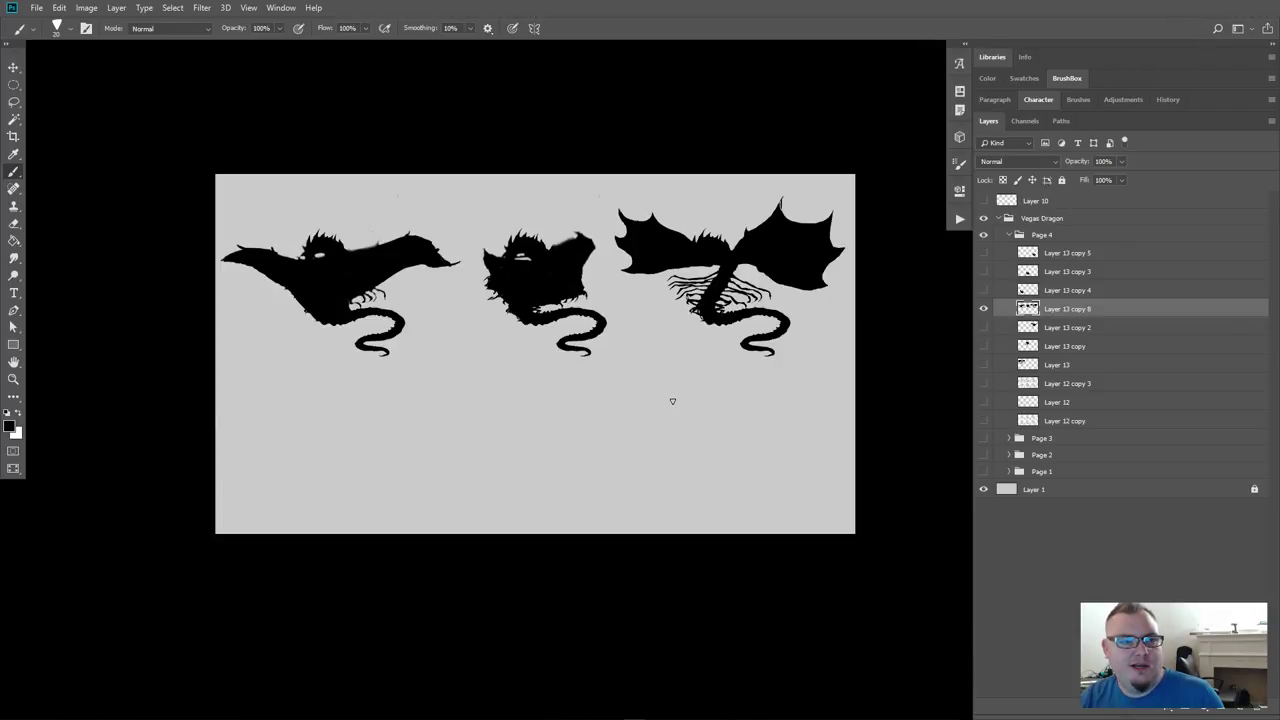
Copy the top row of dragon sketches onto new Layer 14 and hide the original sketches
left_click(983, 309)
left_click(983, 383)
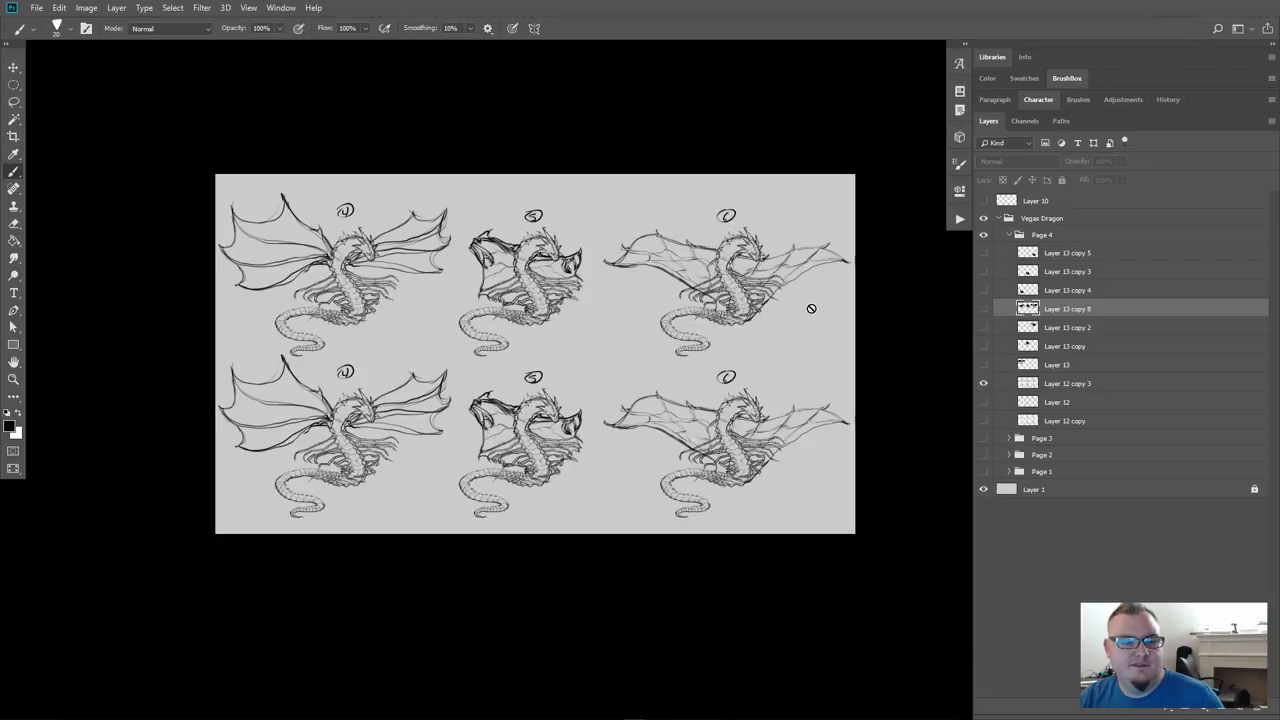
key("m")
mouse_move(905, 139)
left_mouse_down()
mouse_move(500, 290)
mouse_move(510, 305)
left_mouse_up()
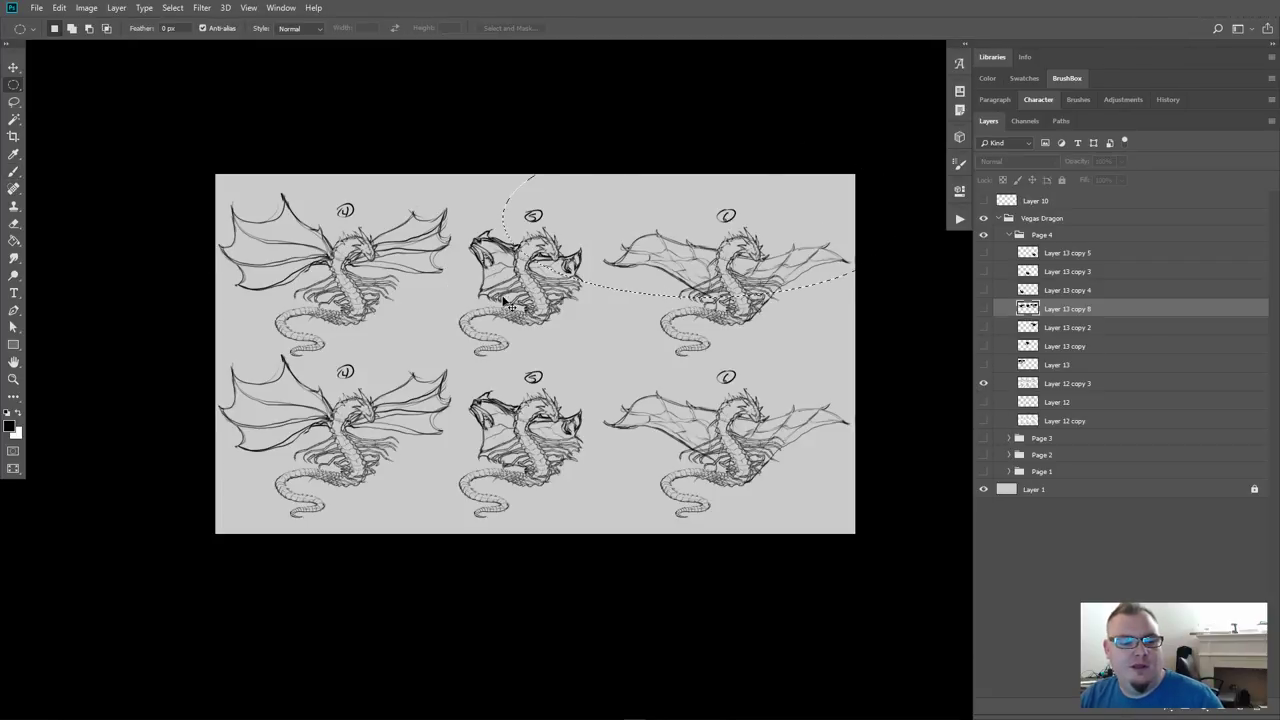
key("shift+m")
left_click_drag(873, 141, 190, 363)
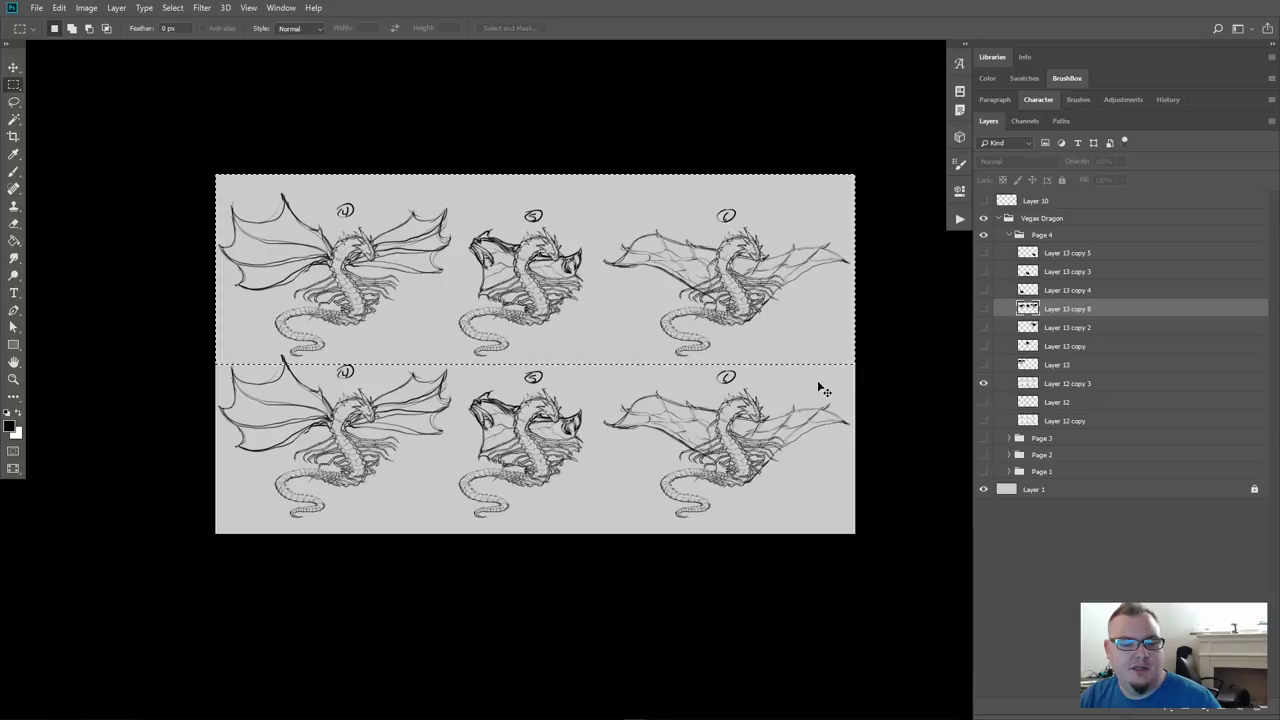
left_click(1122, 388)
key("ctrl+j")
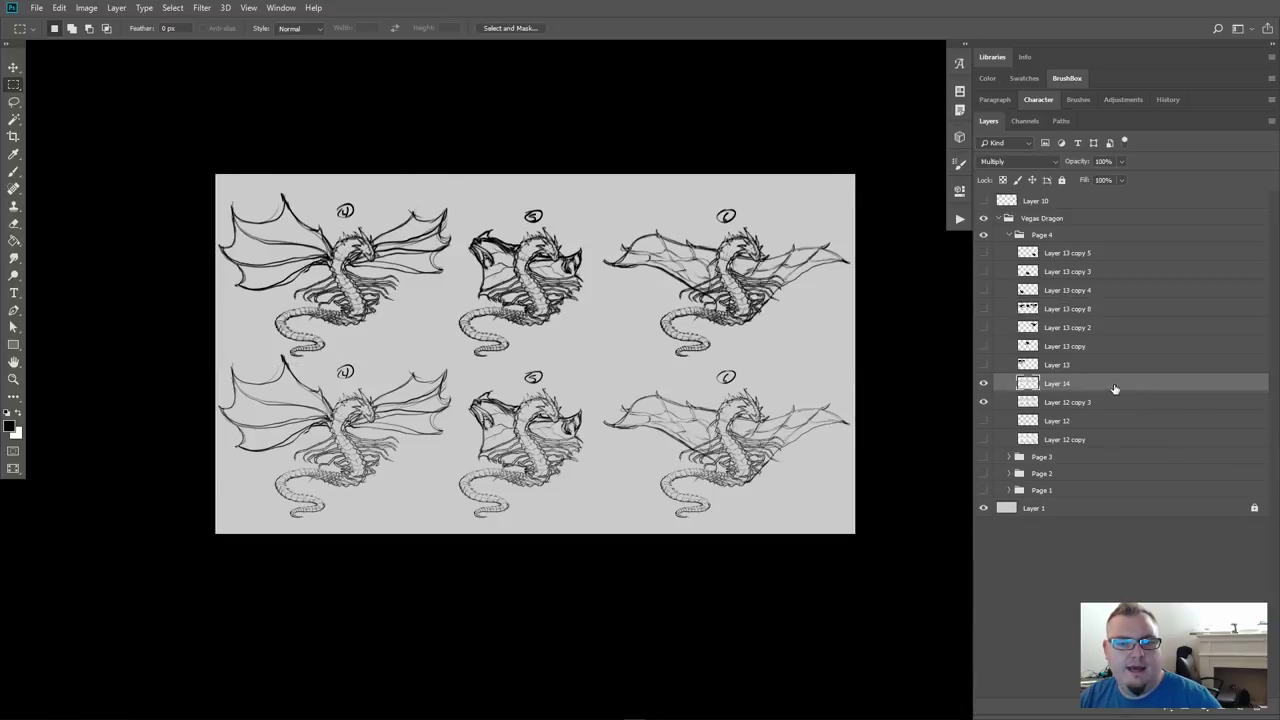
left_click(984, 401)
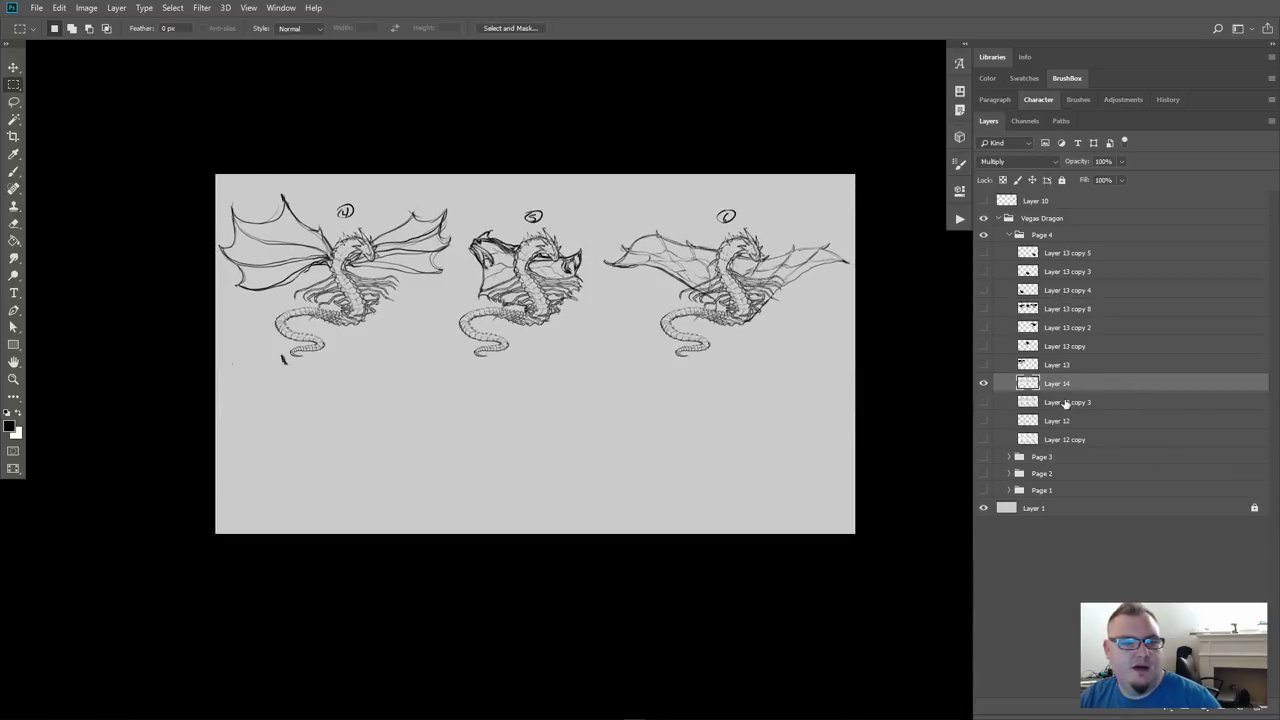
Lasso and delete the stray stroke below the left dragon
key("l")
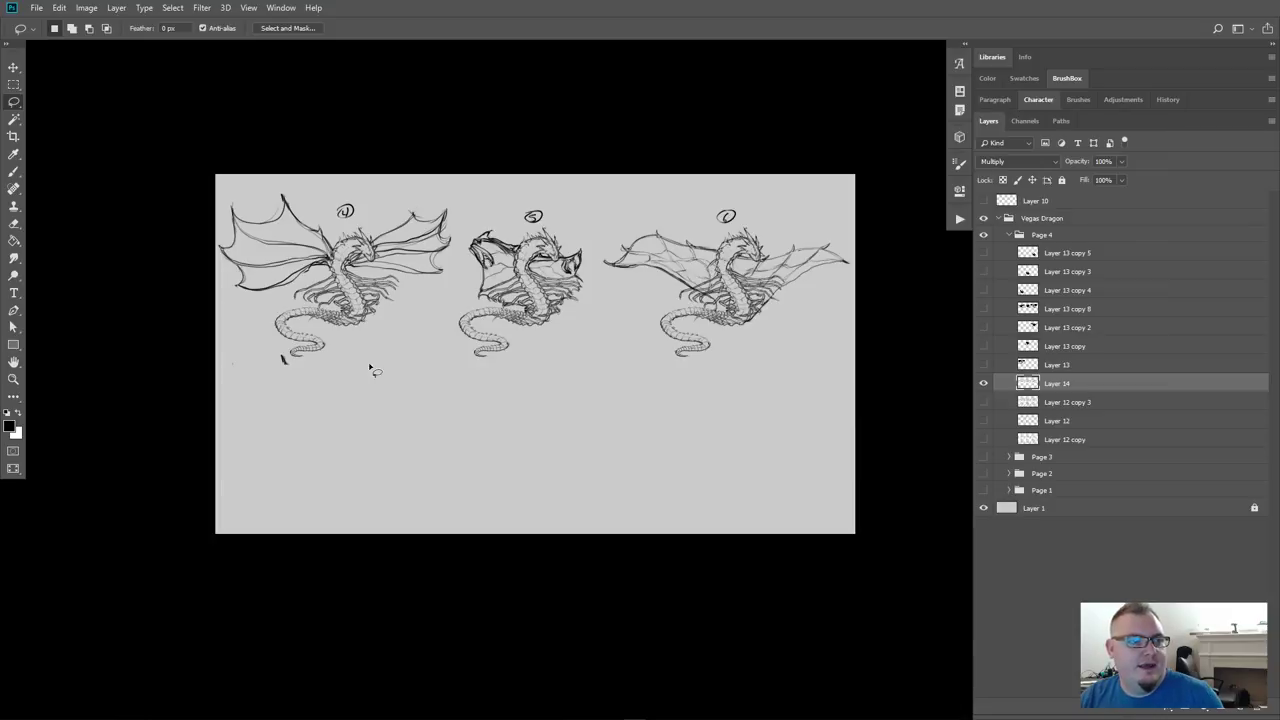
left_click_drag(280, 350, 292, 400)
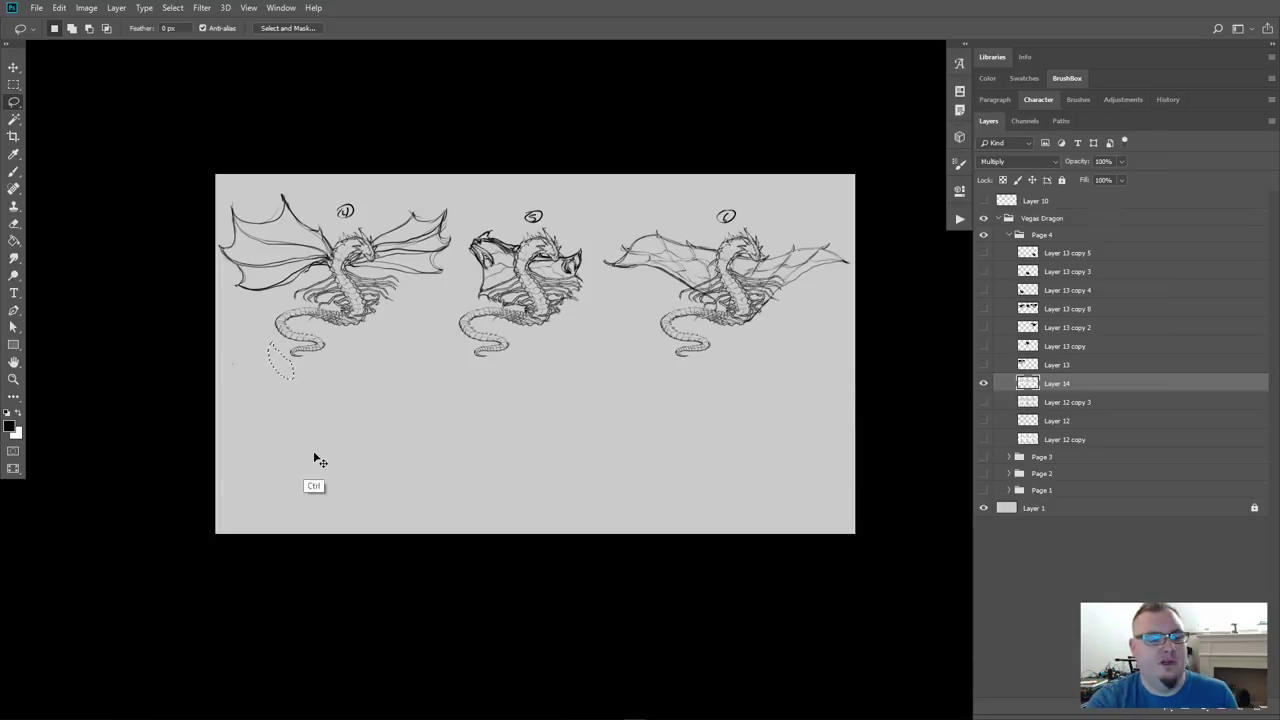
key("ctrl+d")
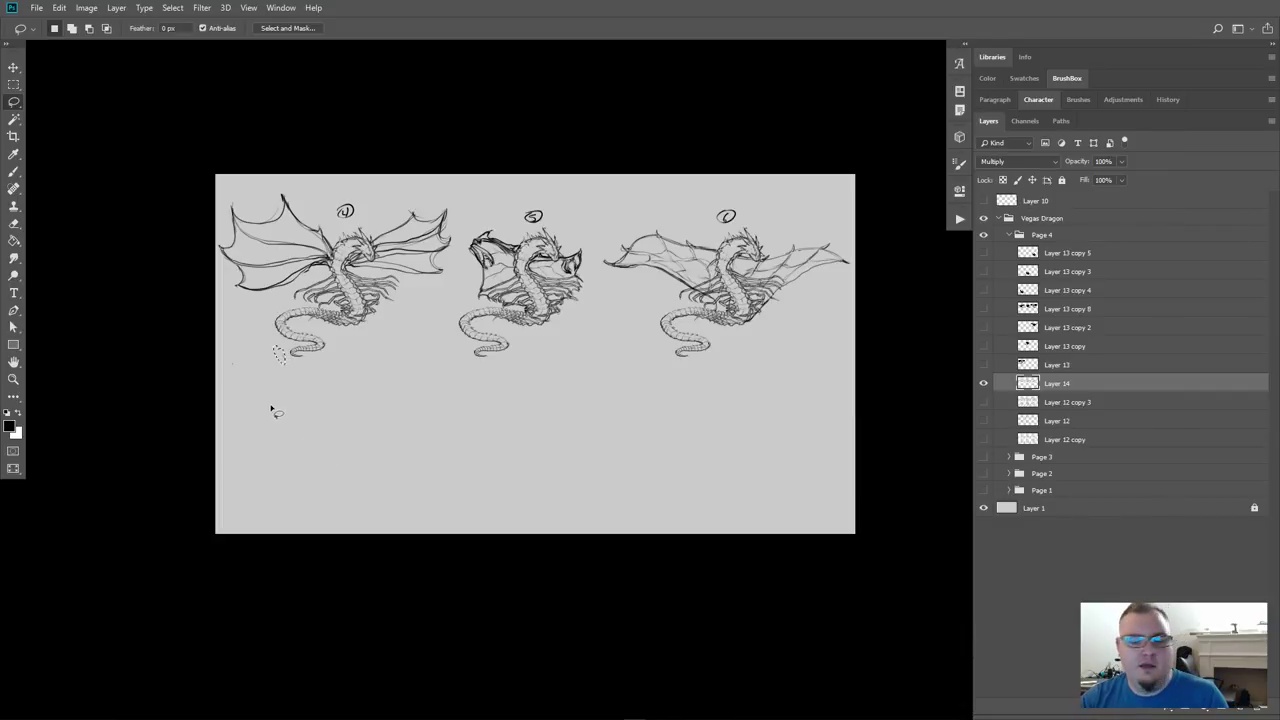
key("Delete")
key("ctrl+d")
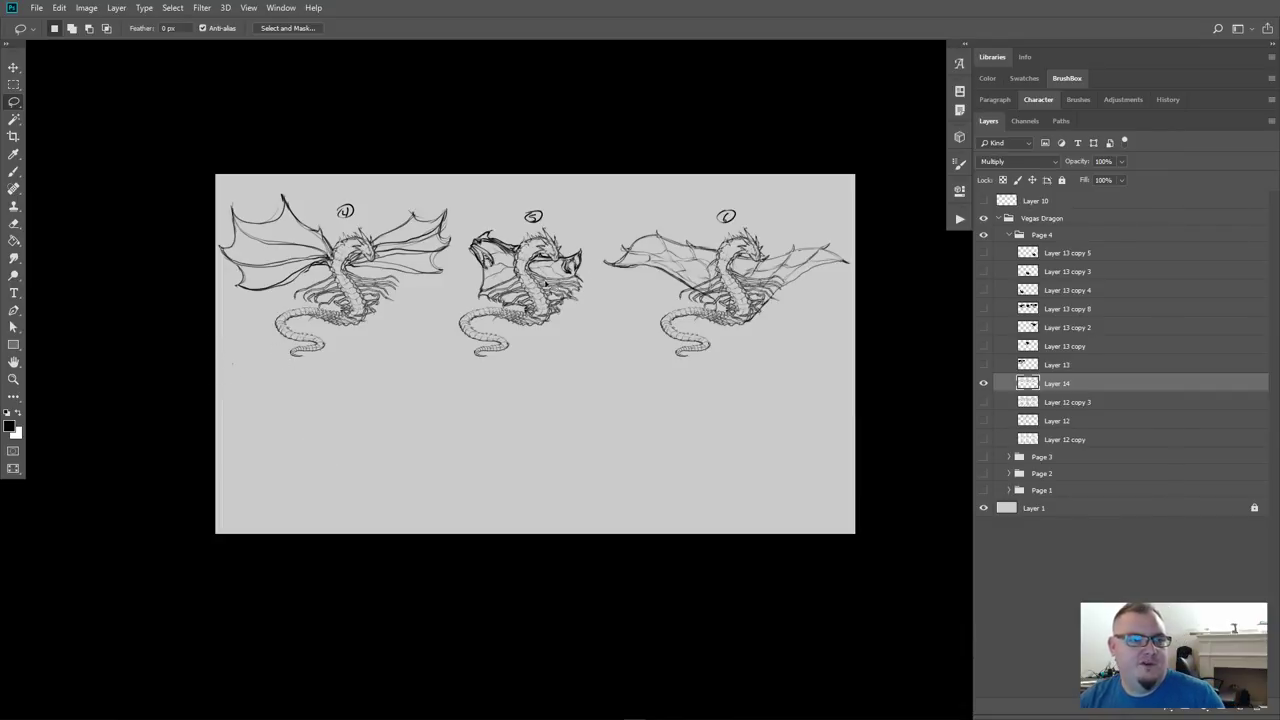
Flip the copied line art horizontally and show the silhouette layer again
key("ctrl+t")
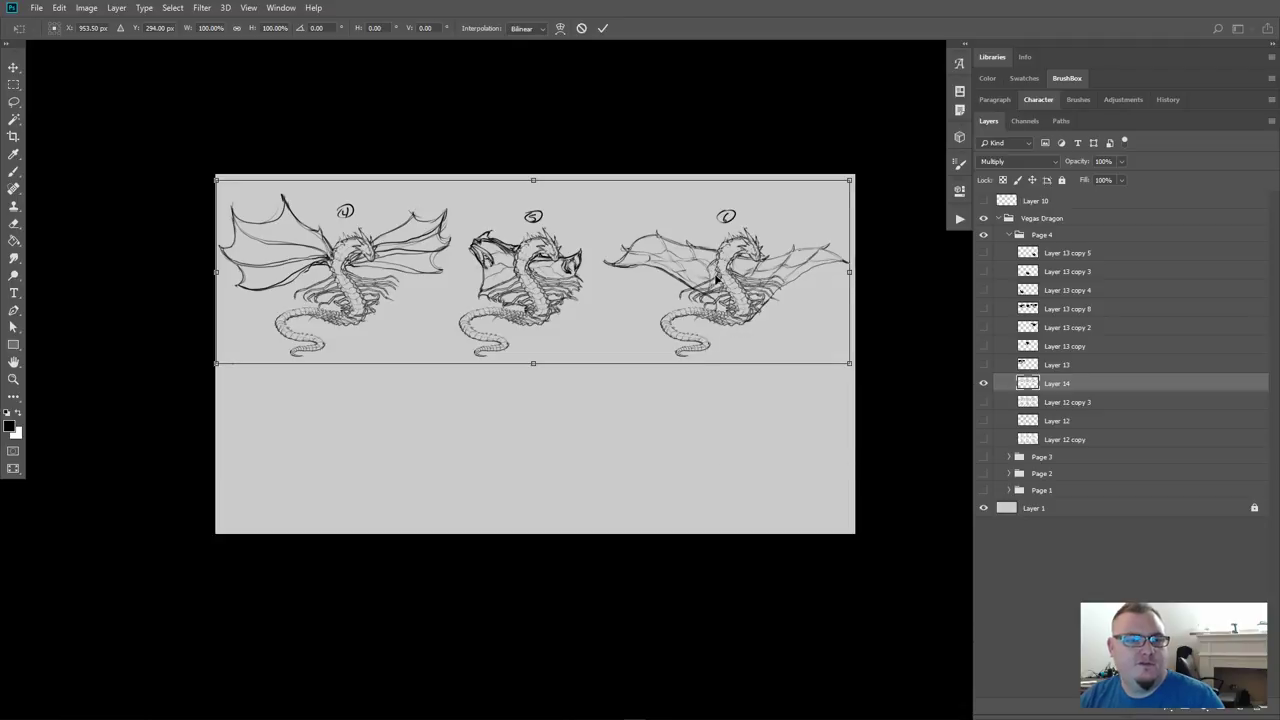
right_click(716, 279)
left_click(786, 441)
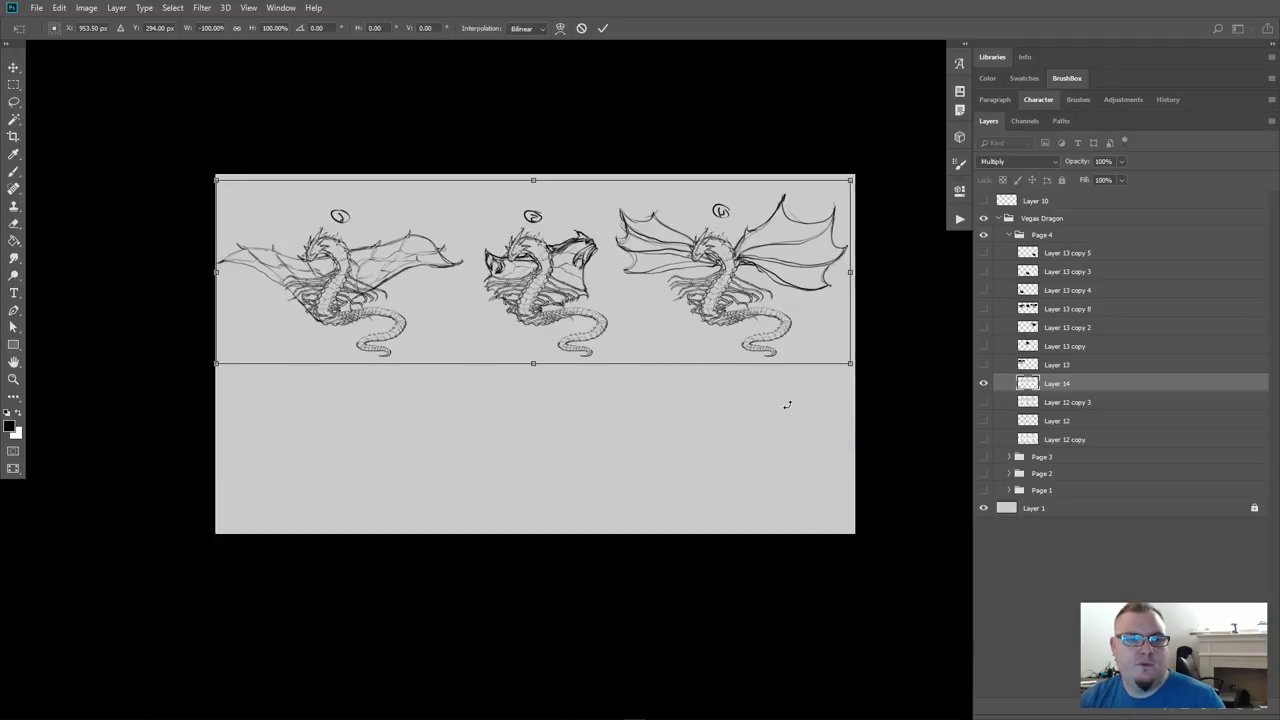
key("Return")
left_click(984, 310)
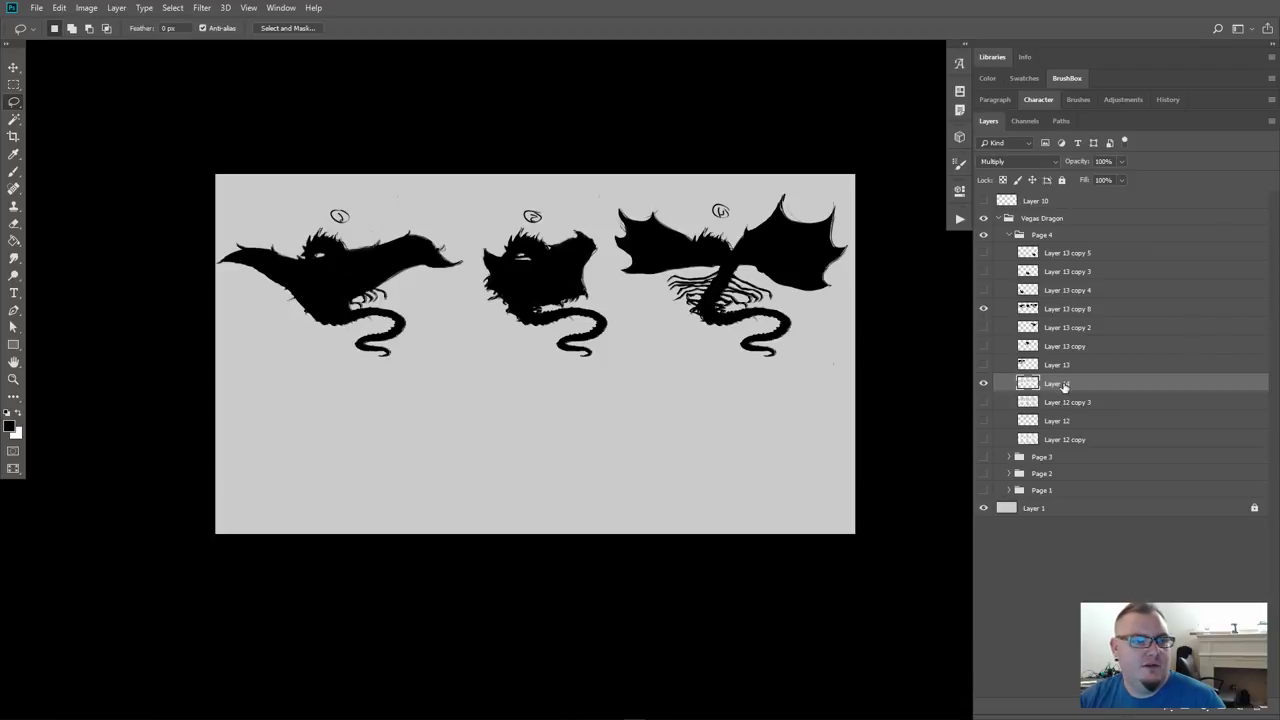
Nudge the line art into alignment and stack Layer 14 above Layer 13 copy 8 atop Page 4
key("v")
key("Left")
key("Left")
key("Left")
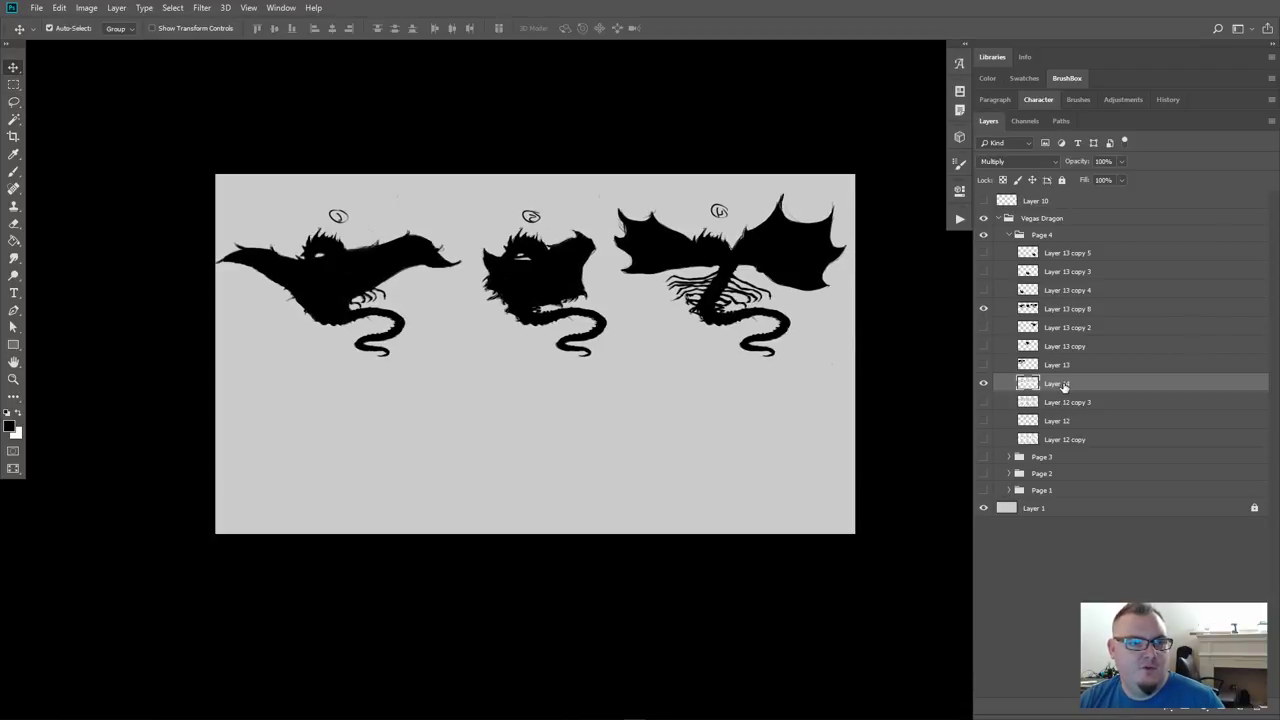
key("Right")
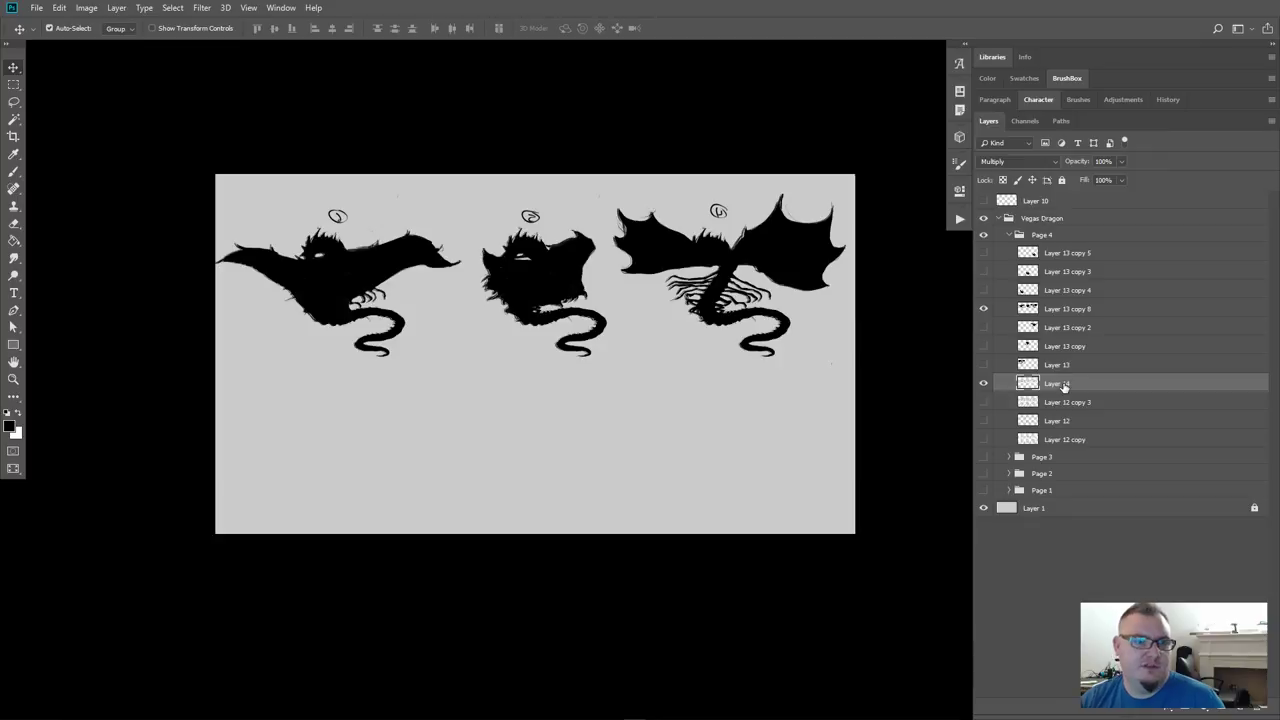
key("Right")
key("Right")
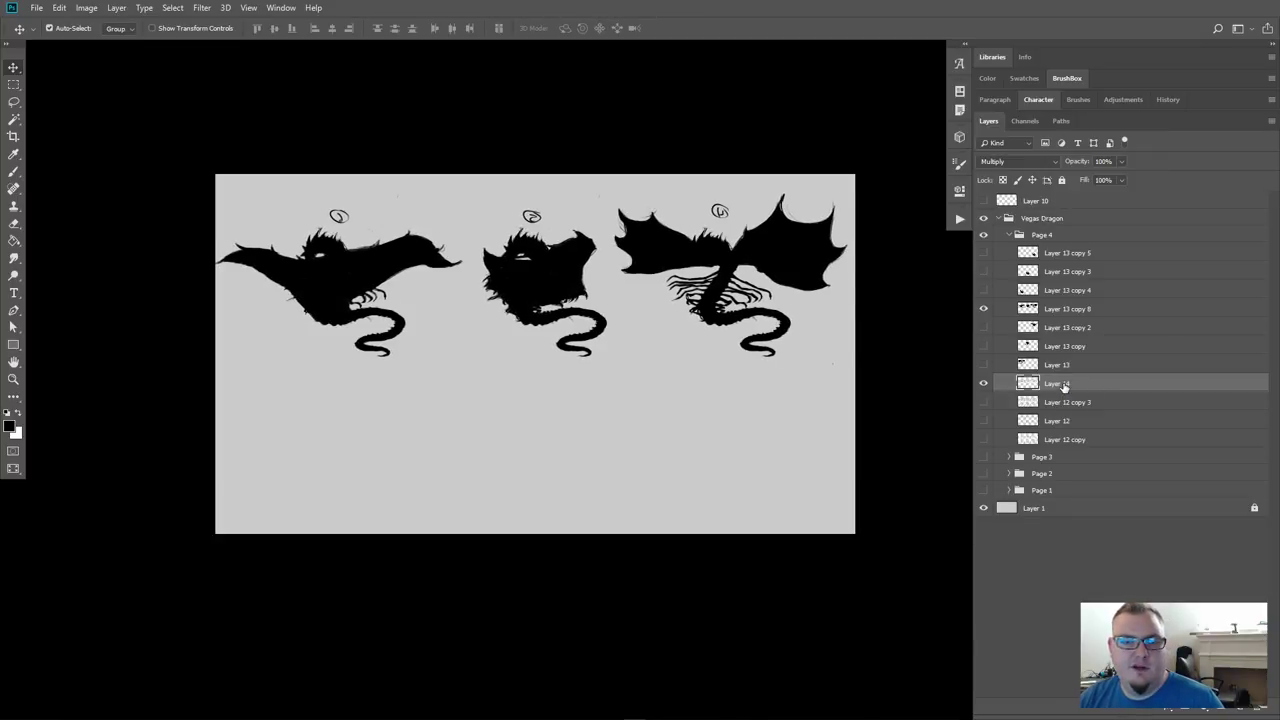
left_click_drag(1063, 387, 1108, 271)
left_click(1072, 313, "shift")
left_click(1075, 255)
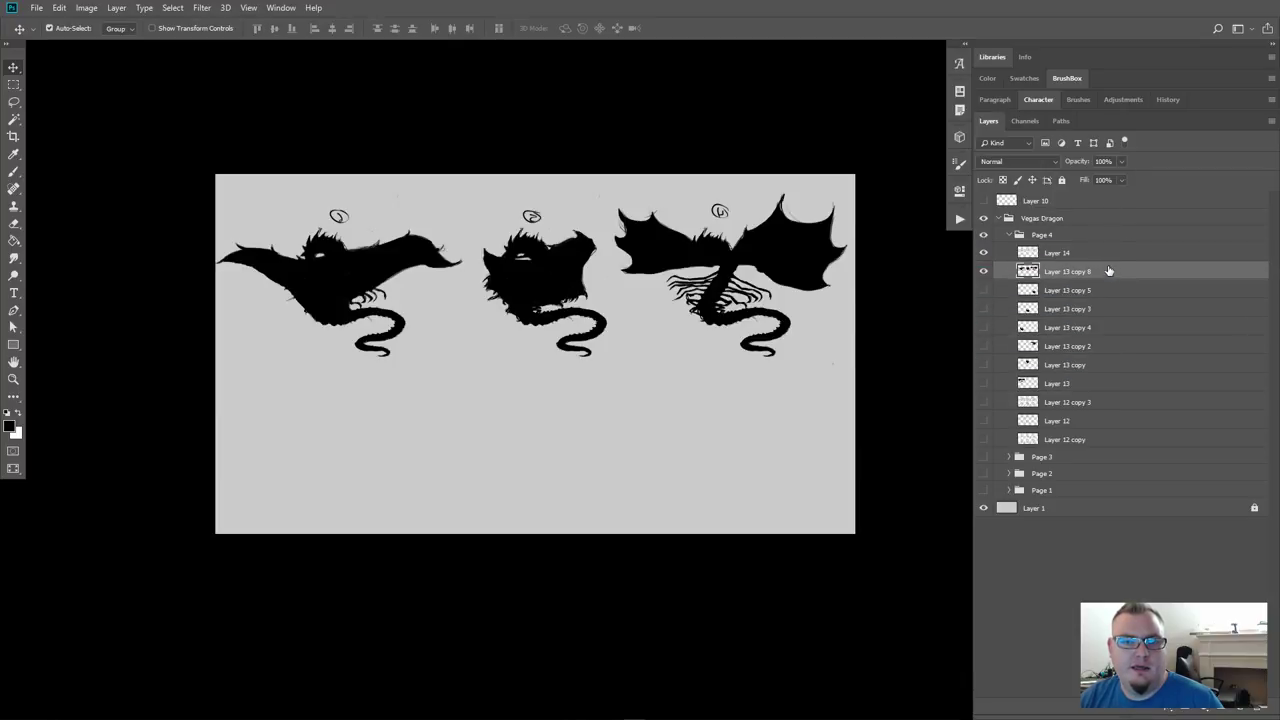
Lower the silhouette layer's opacity to 51%
left_click(1121, 162)
left_click_drag(1104, 183, 1093, 183)
left_click(1134, 177)
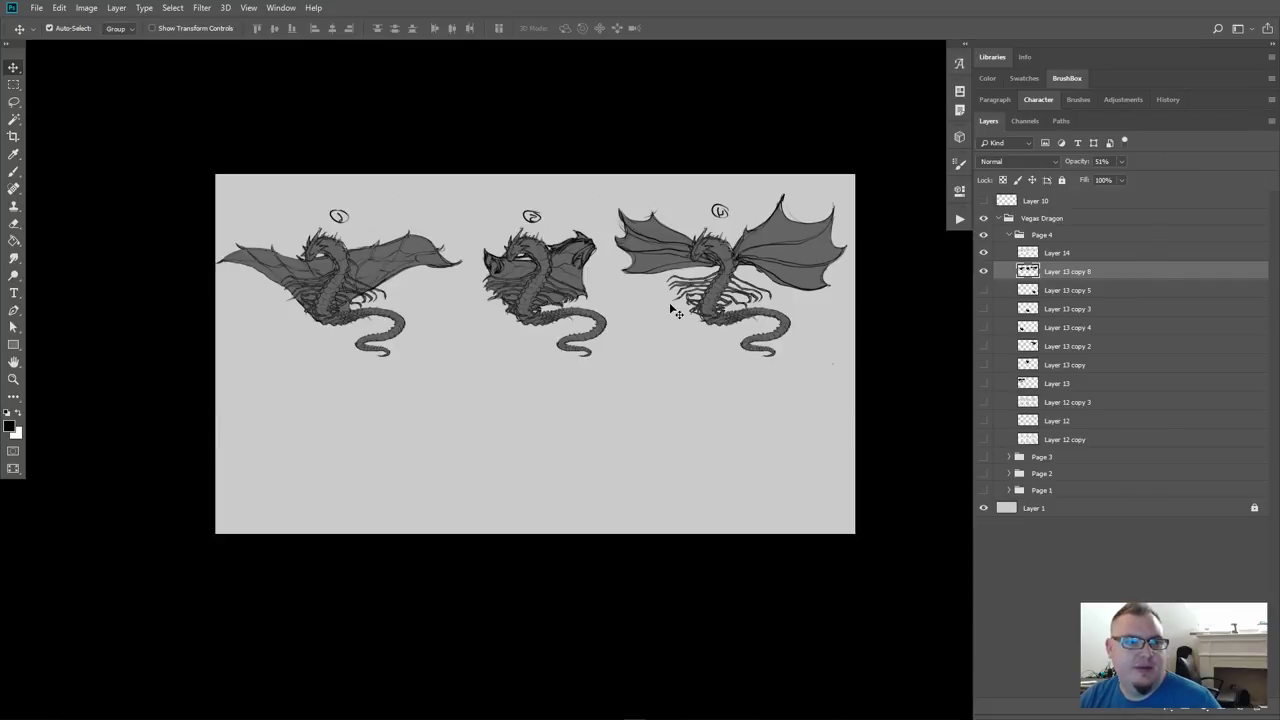
key("f")
key("f")
key("f")
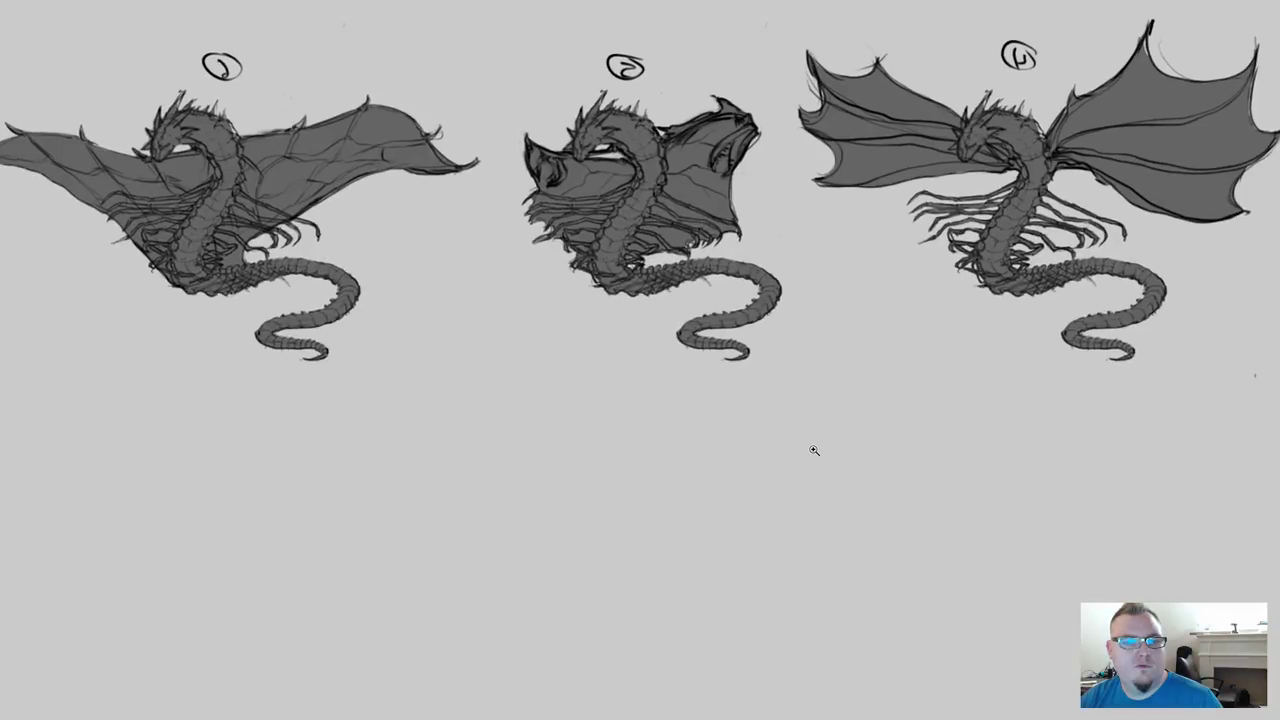
Zoom and pan around the full-screen sheet to inspect the three grey-filled dragons
left_click(814, 450)
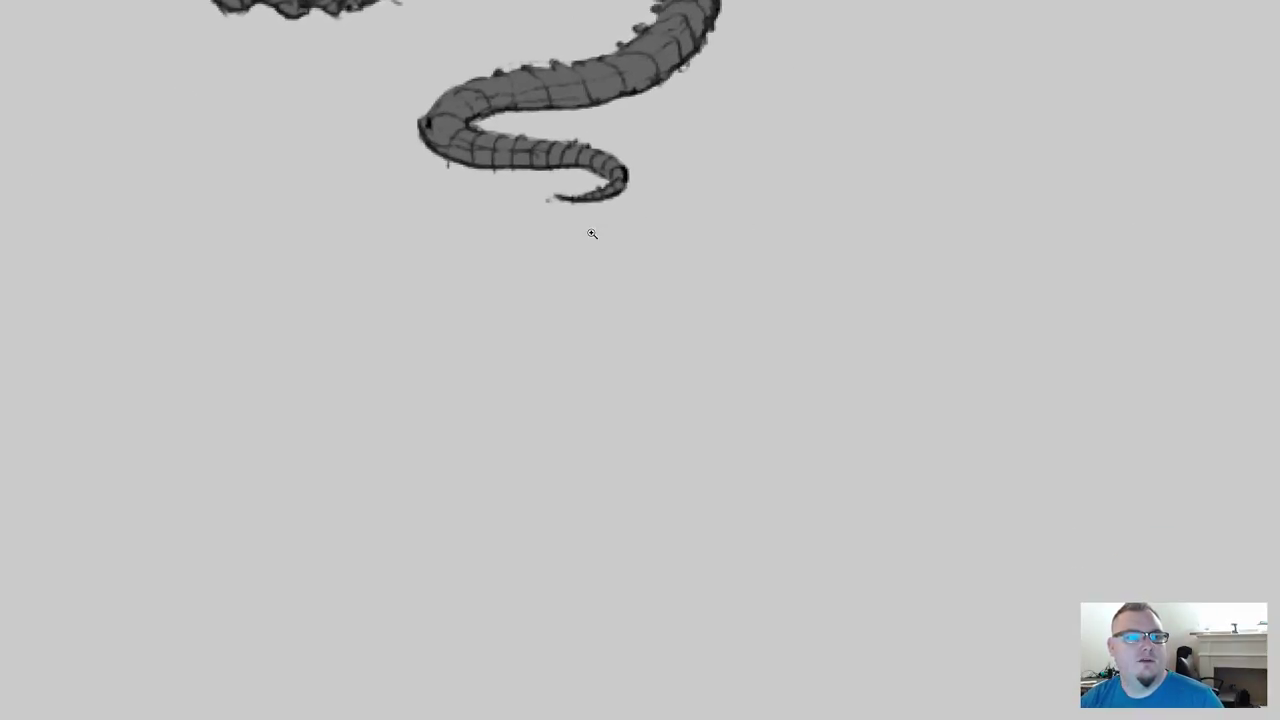
left_click(616, 330, "alt")
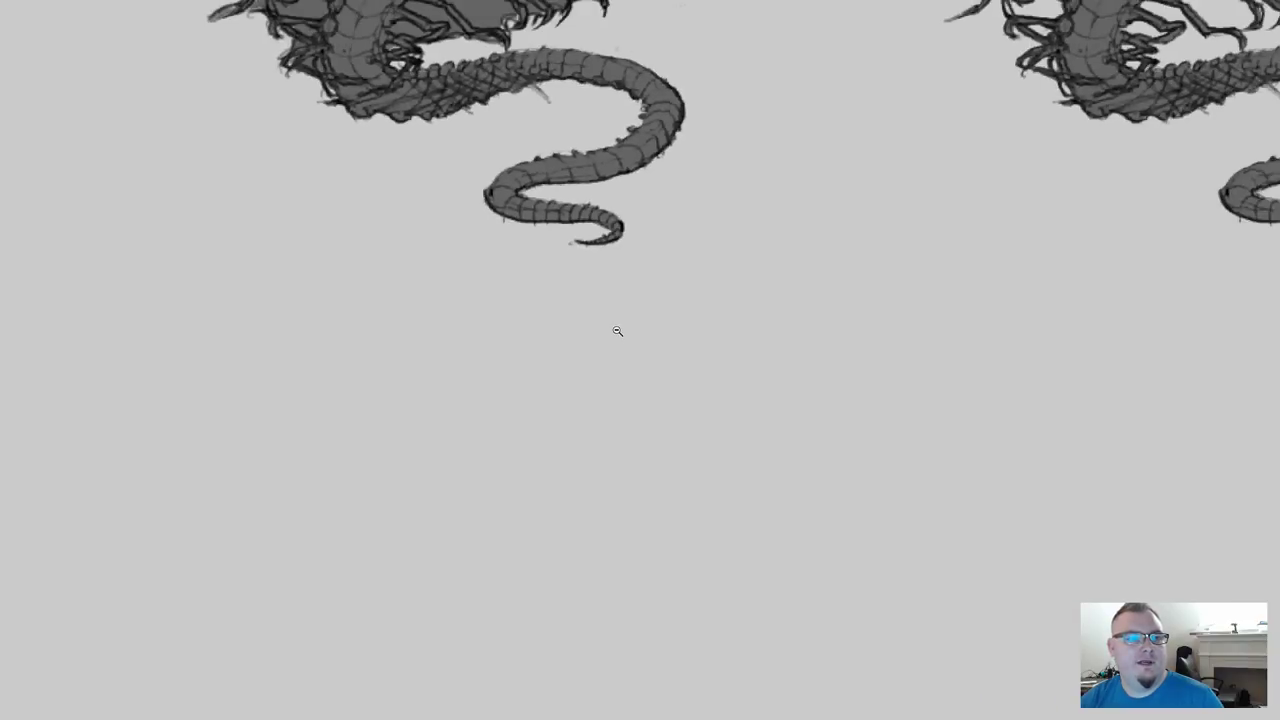
left_click(631, 254, "alt")
left_click_drag(631, 254, 755, 330)
left_click(790, 335, "alt")
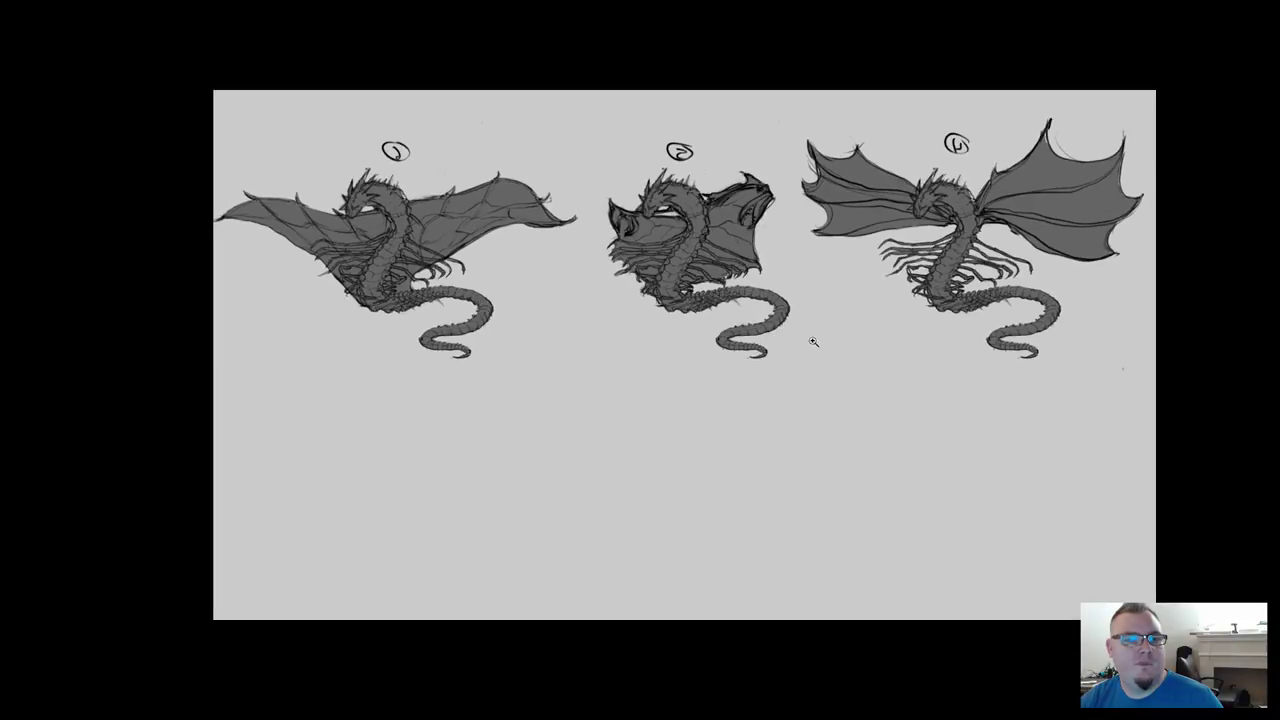
left_click(776, 363)
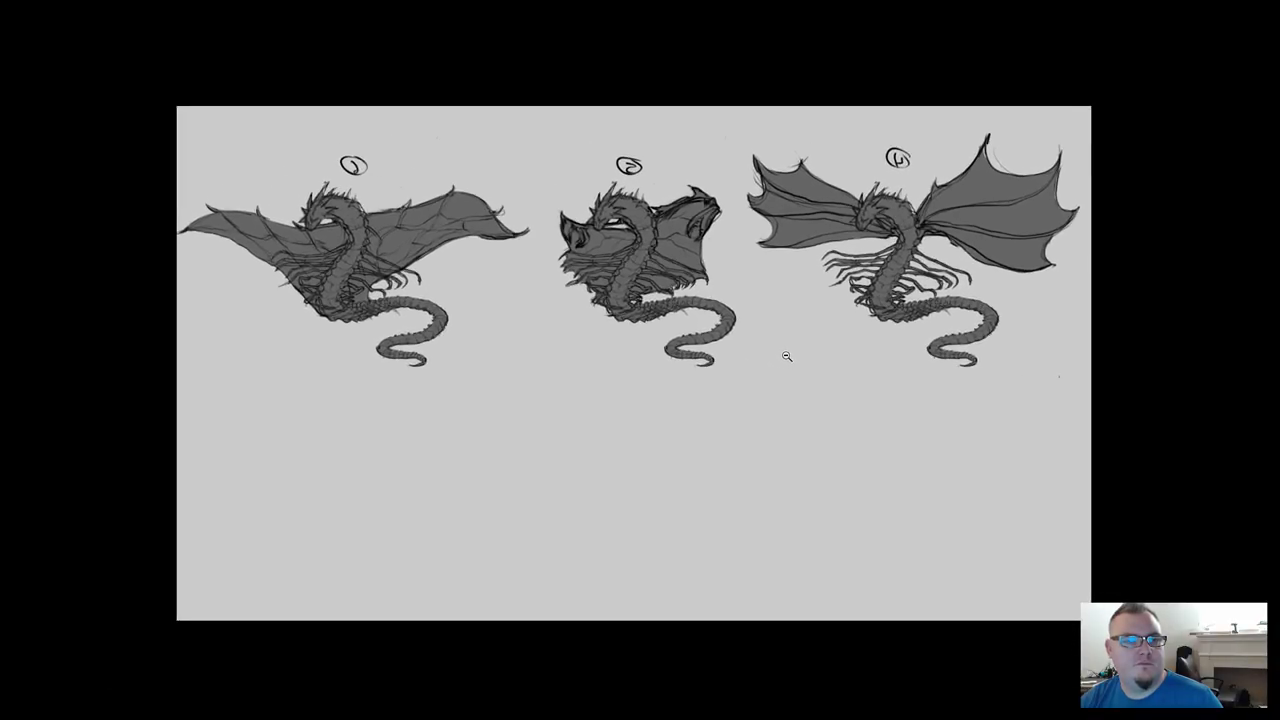
left_click_drag(768, 383, 811, 371)
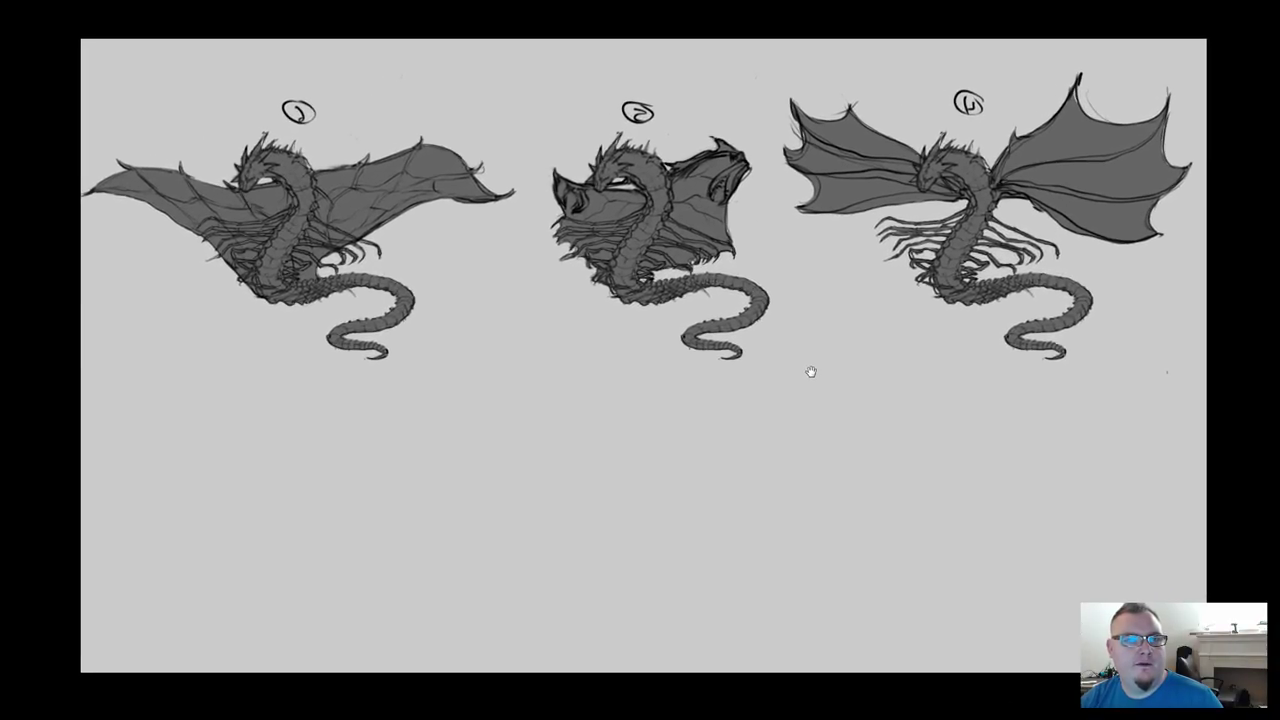
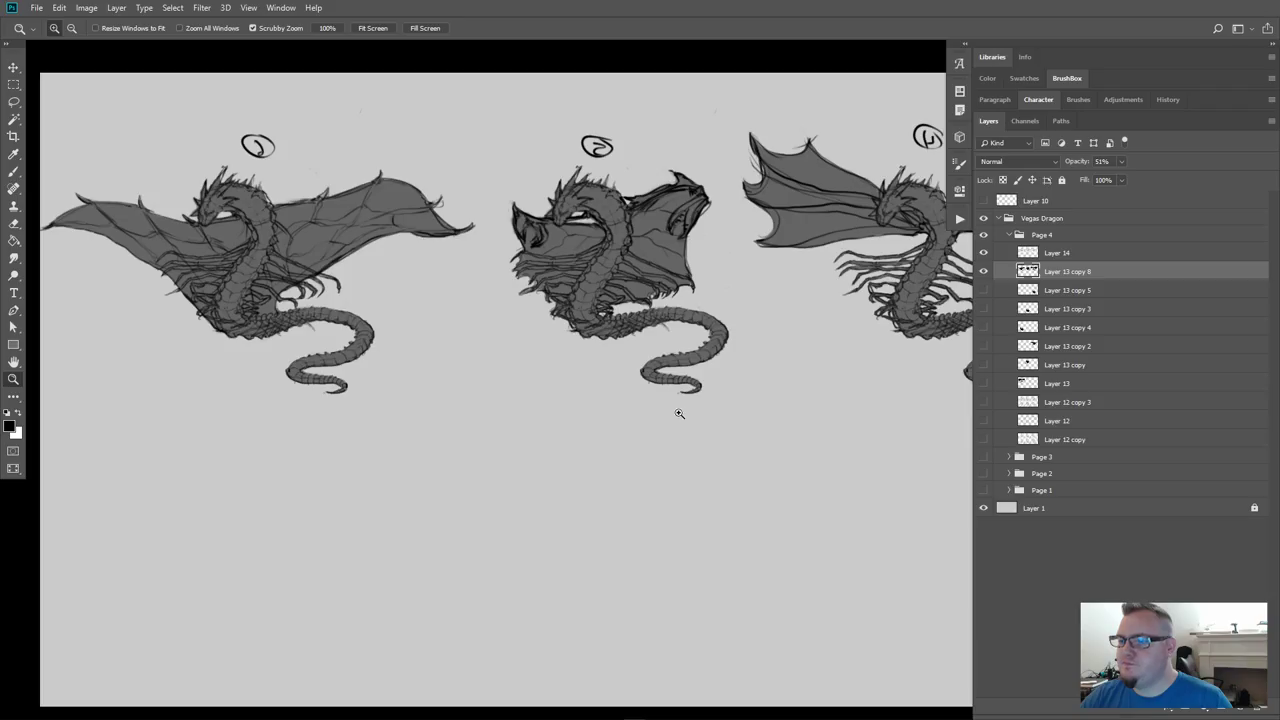
Merge Layer 14 with the grey fill layer and set the merged fill to Multiply
left_click(983, 271)
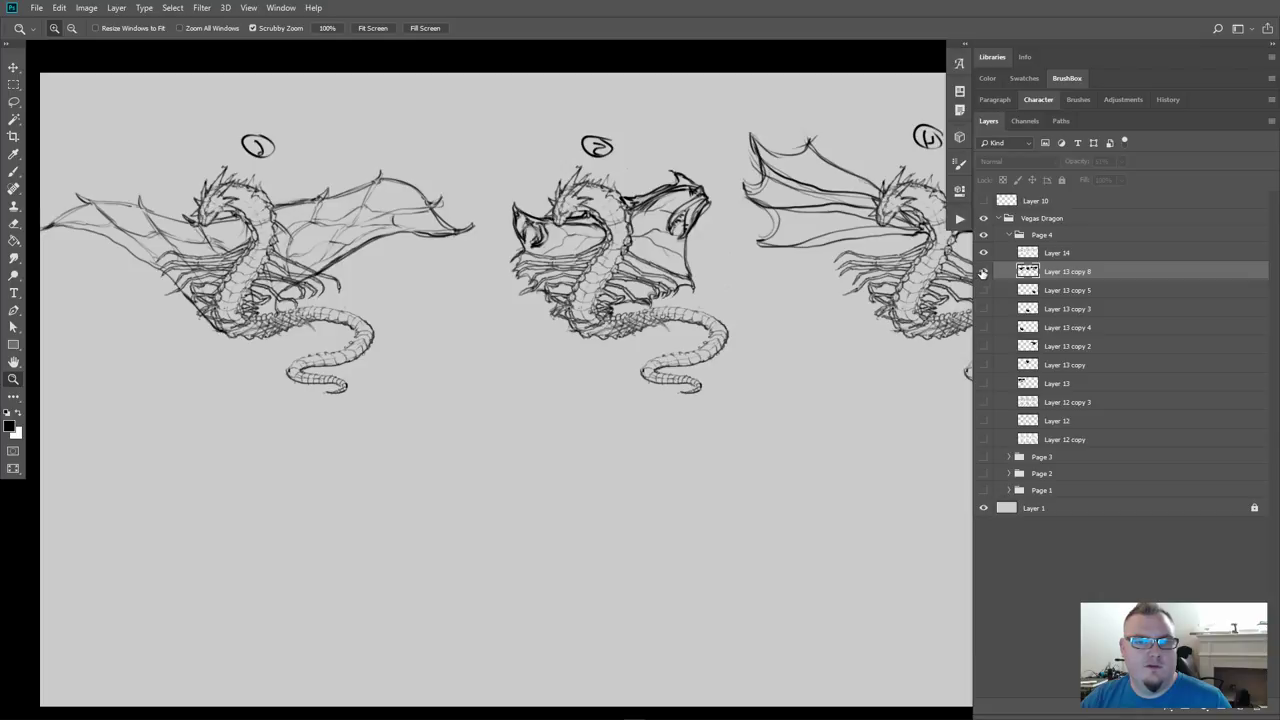
left_click(983, 271)
left_click(1030, 253, "shift")
key("ctrl+e")
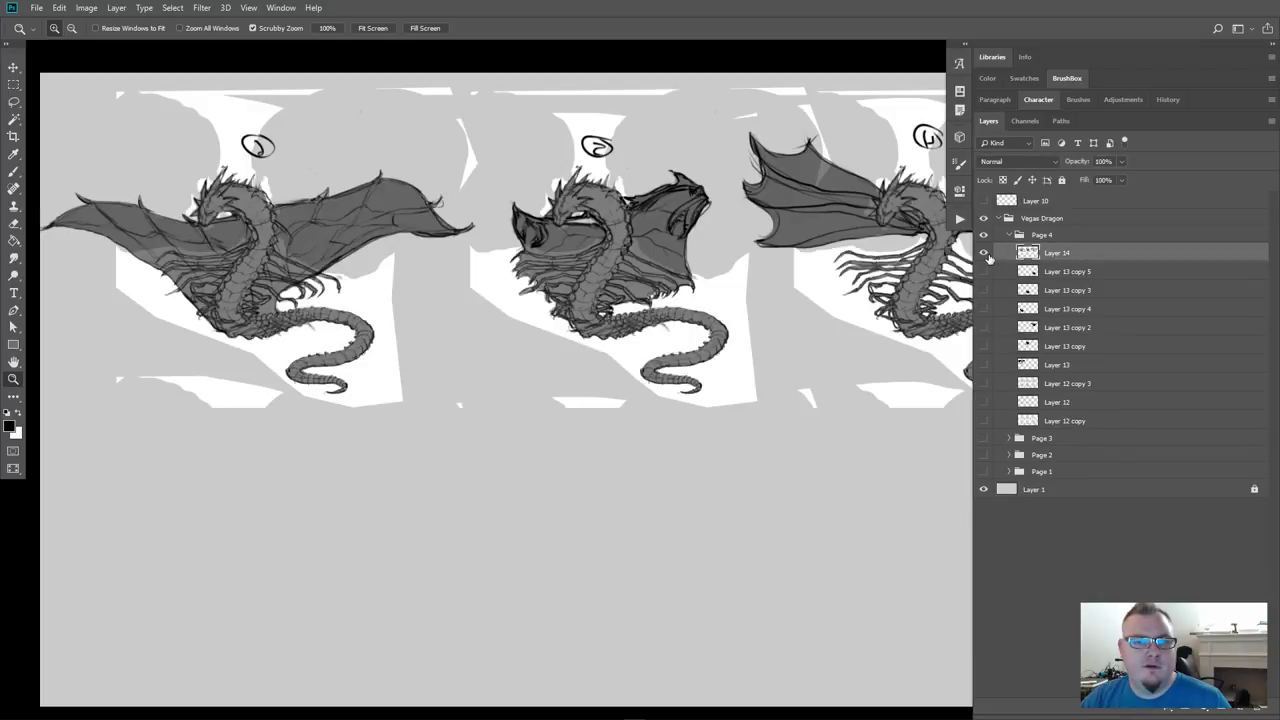
left_click(1000, 162)
left_click(1000, 215)
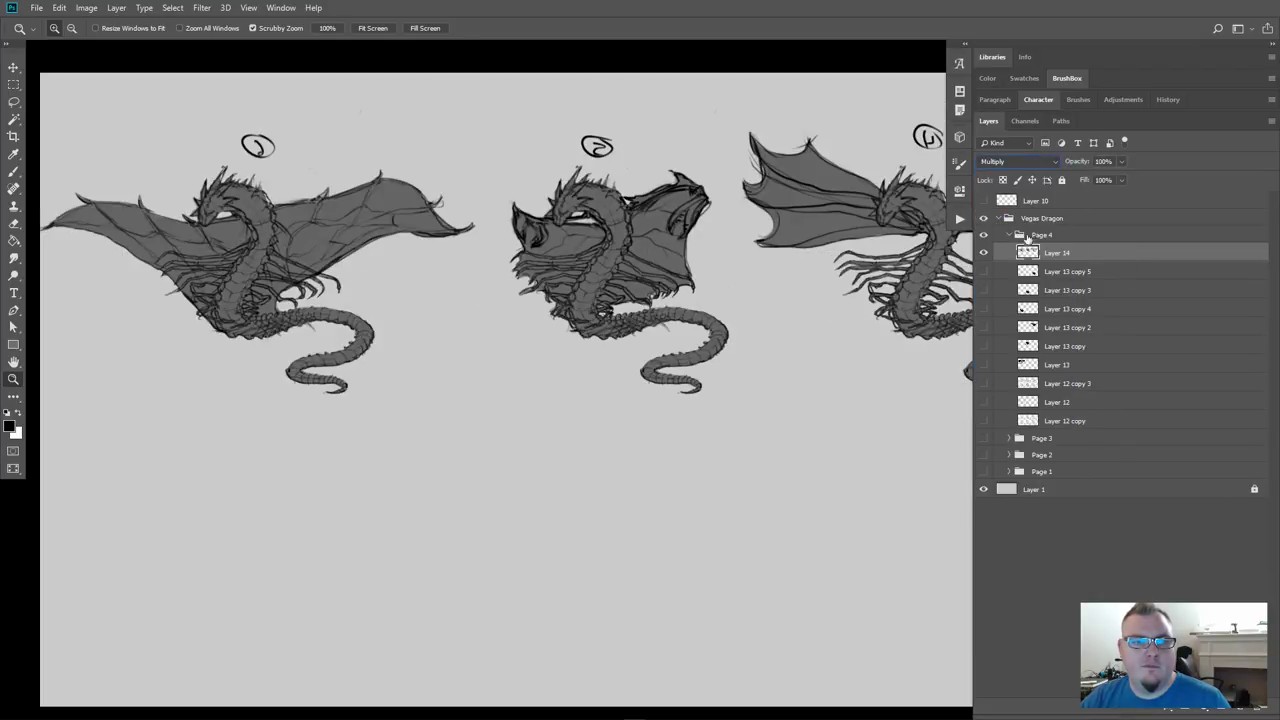
Hide the merged Layer 14 fill and show the Layer 13 silhouettes and Layer 12 copy 3 line art
left_click(984, 253)
left_click(984, 271)
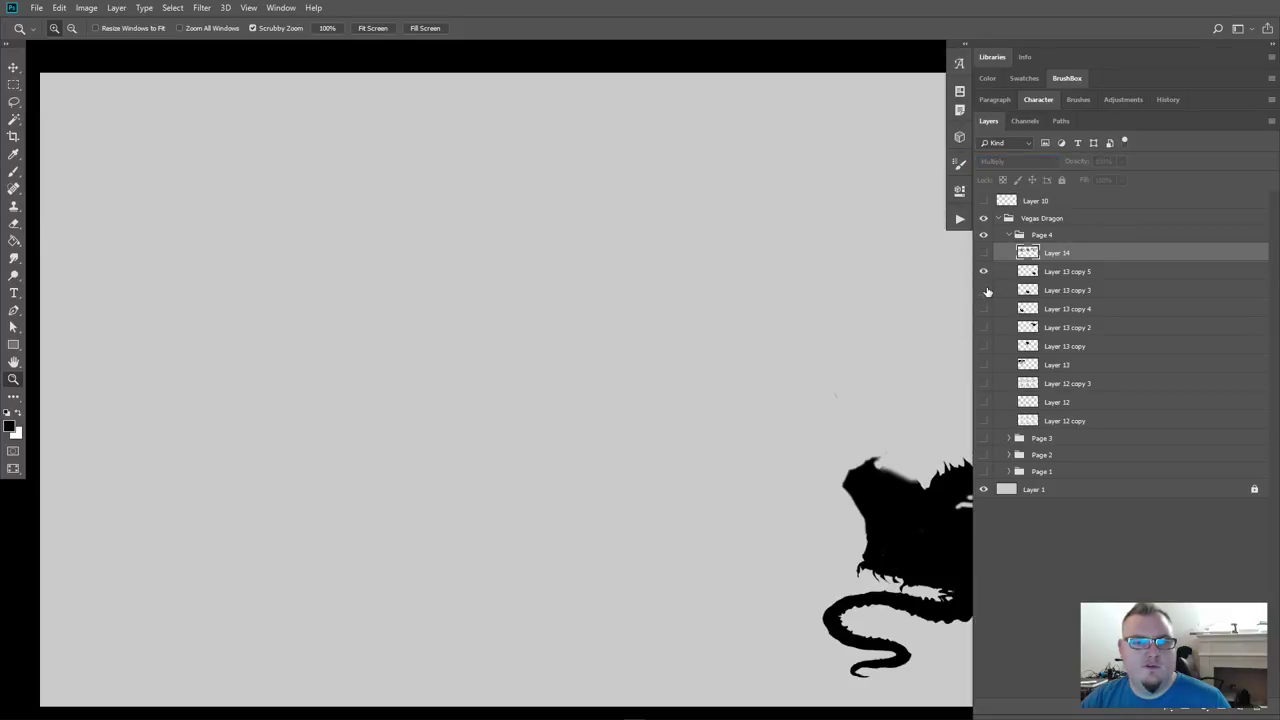
left_click(984, 290)
left_click(984, 308)
left_click(984, 327)
left_click(984, 346)
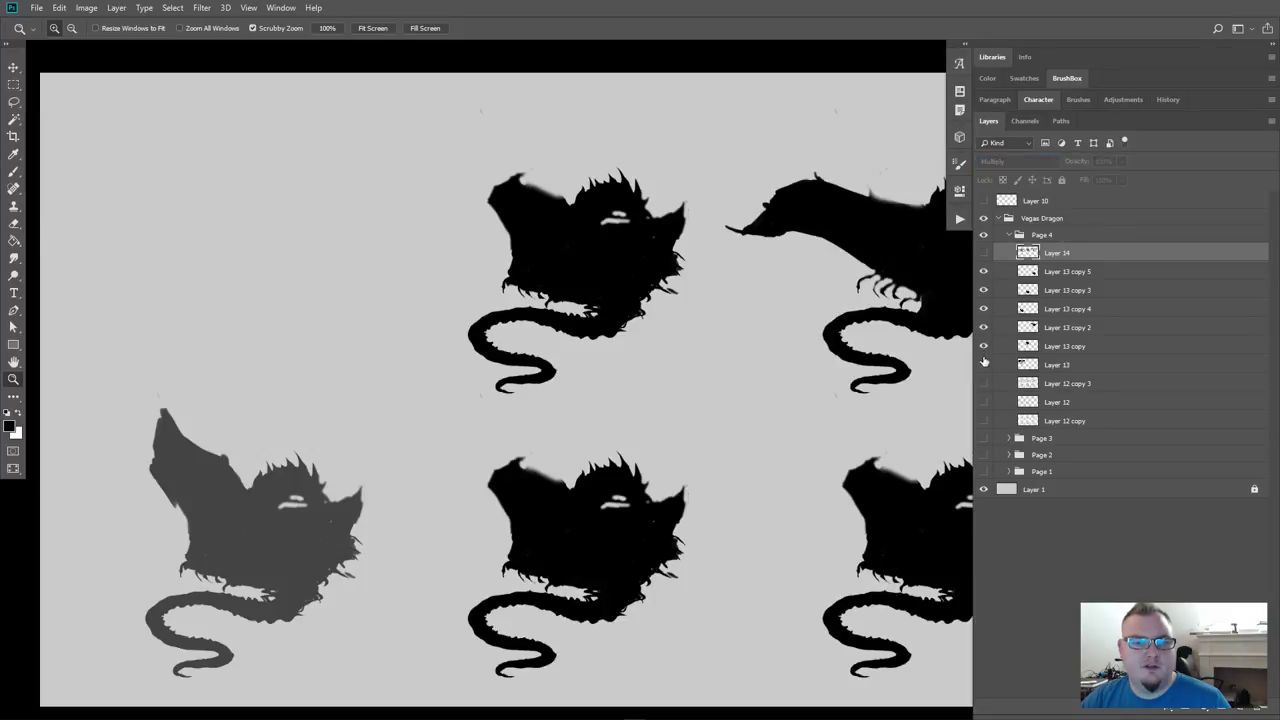
left_click(984, 364)
left_click(984, 383)
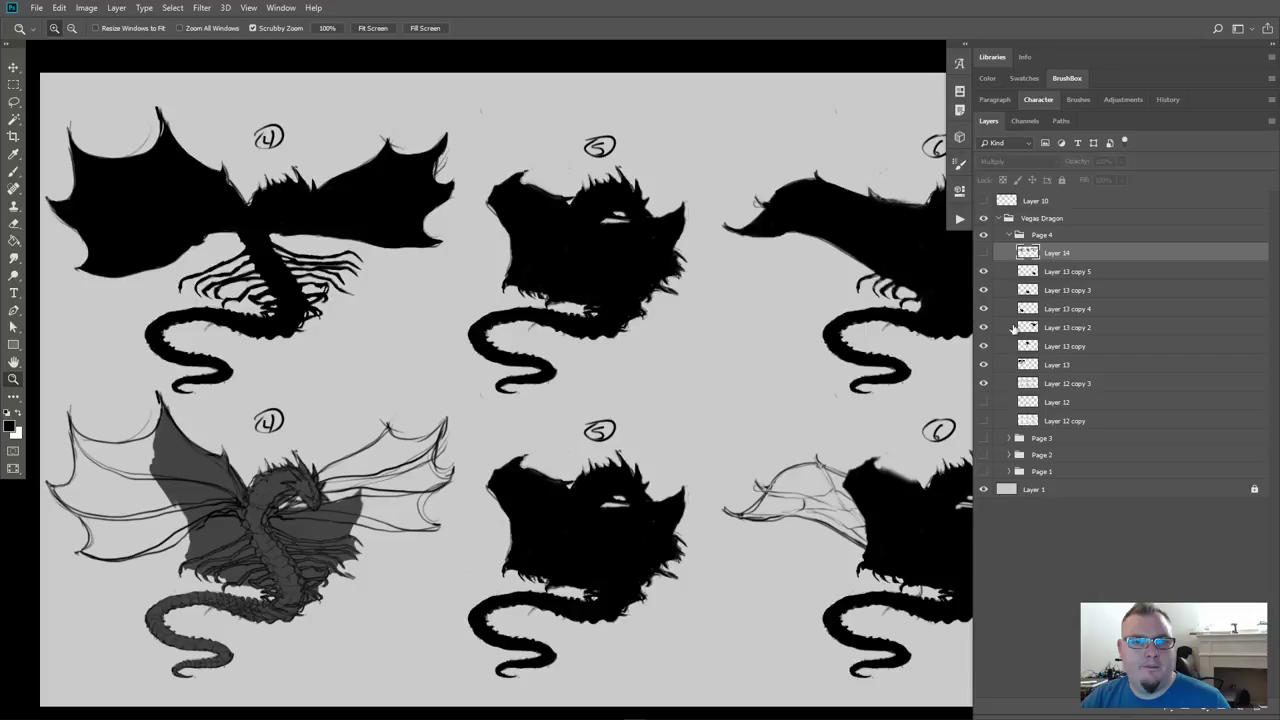
Hide the silhouette fills over the three bottom-row dragons, comparing each with and without fill
left_click(1045, 274)
left_click(984, 272)
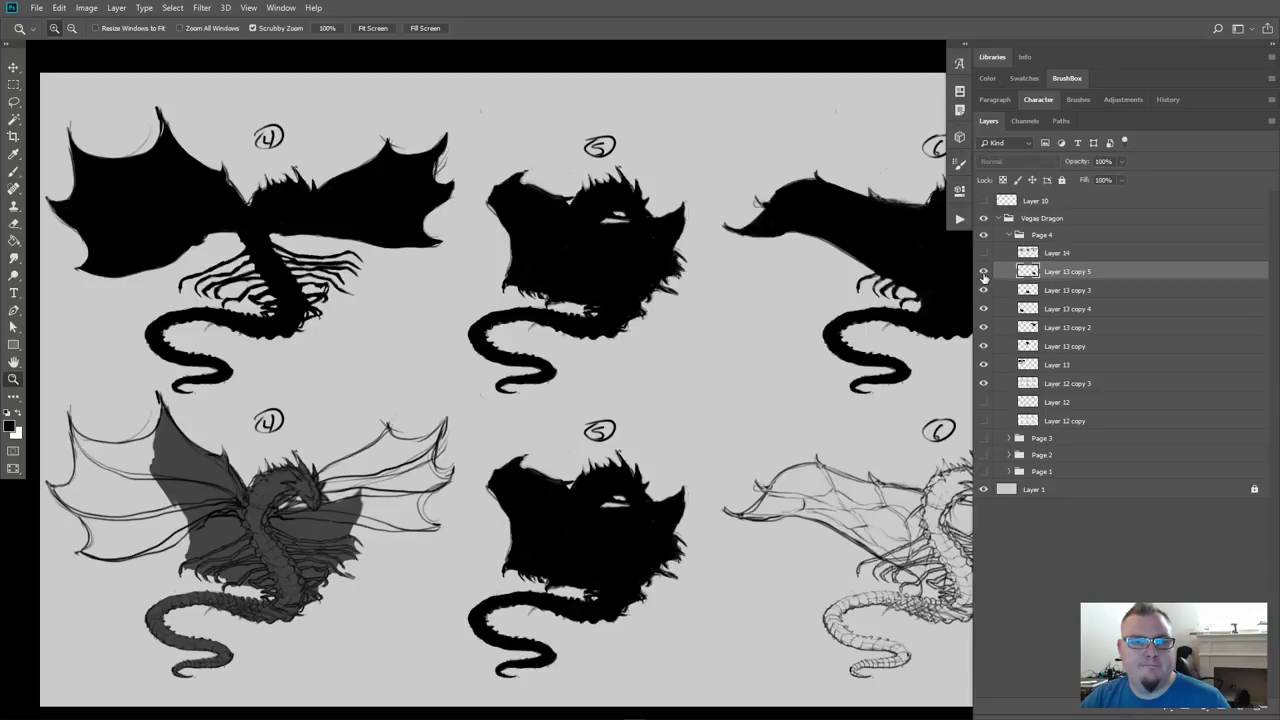
left_click(984, 272)
left_click(984, 290)
left_click(984, 309)
left_click(984, 272)
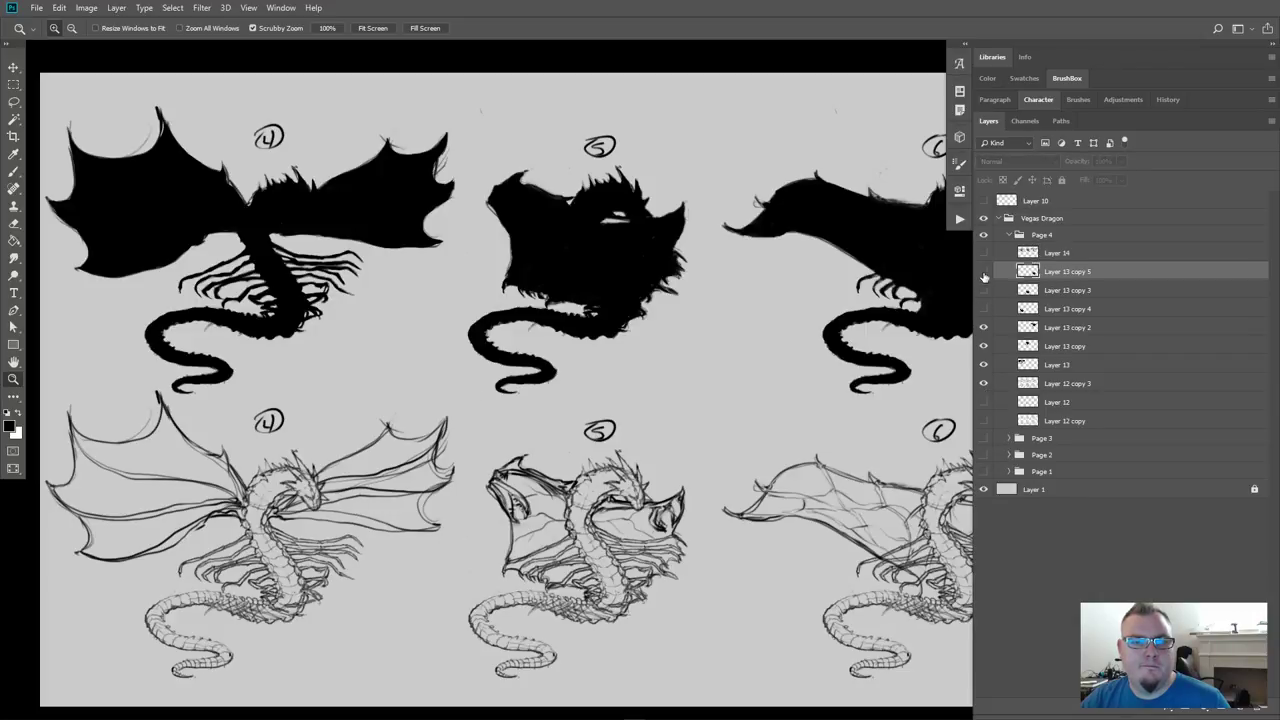
left_click(984, 327)
Merge the three top-row fill layers, Layer 13 copy 2 down to Layer 13, into one
left_click(984, 327)
left_click(1024, 328)
left_click(1026, 365, "shift")
key("ctrl+e")
left_click(984, 327)
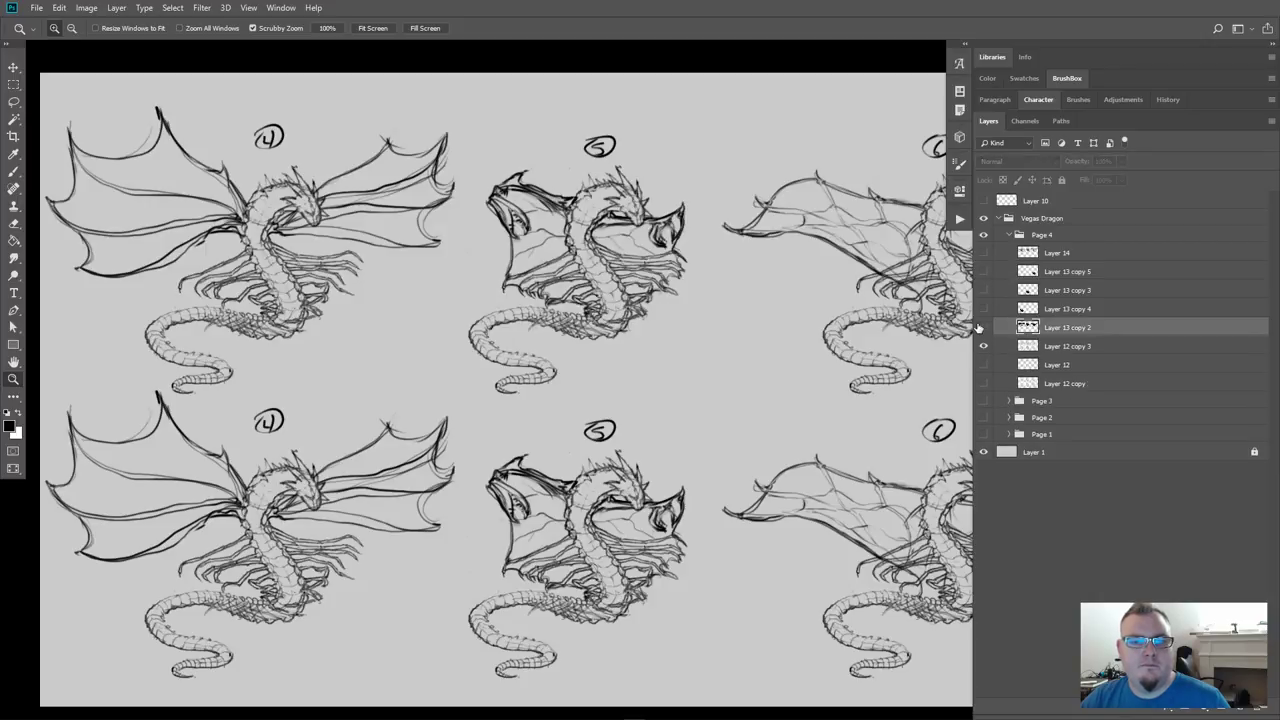
left_click(984, 327)
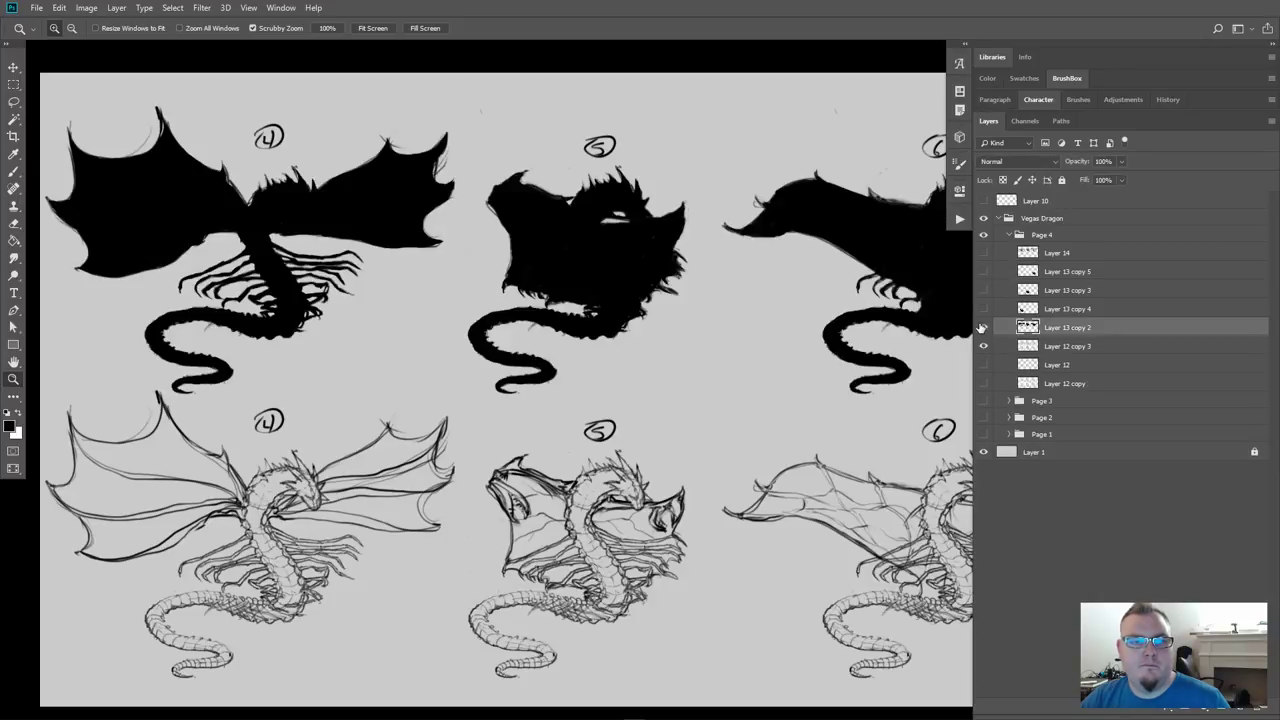
Set the merged fill to 67% opacity and move it below Layer 12 copy 3
left_click(1123, 161)
left_click_drag(1121, 180, 1101, 184)
left_click_drag(1112, 330, 1123, 356)
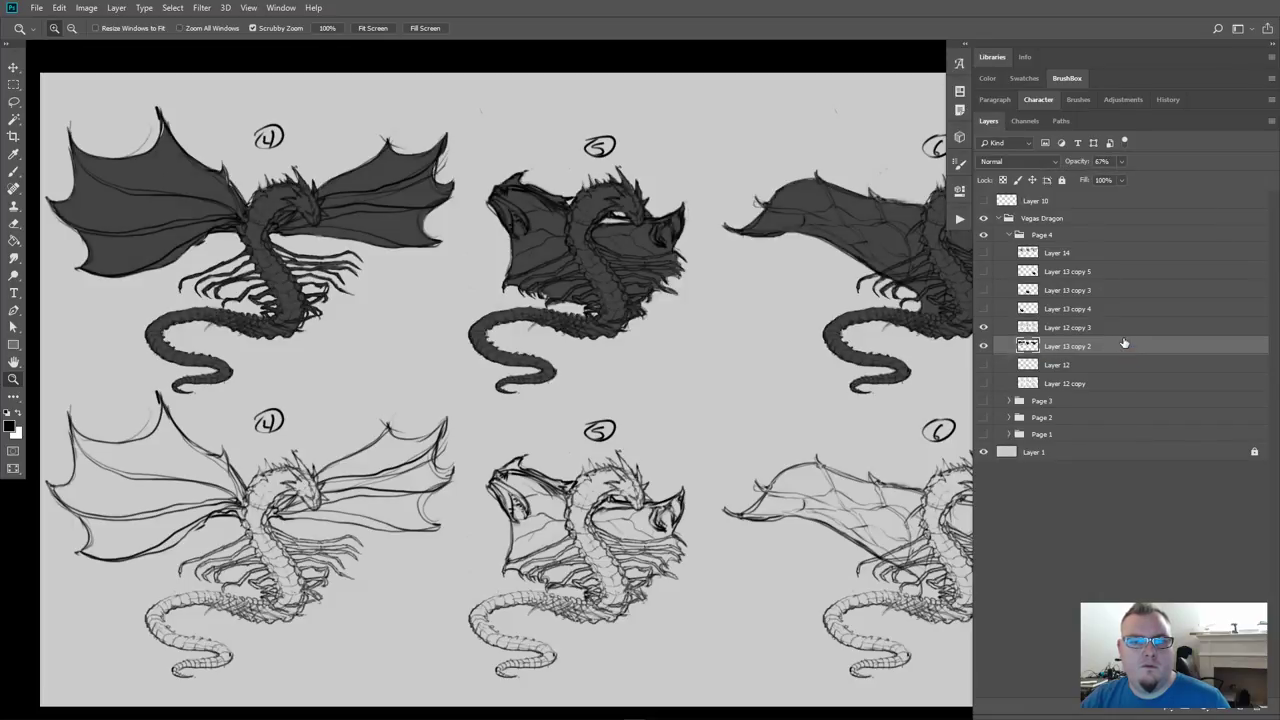
left_click(1104, 512)
left_click_drag(835, 397, 741, 400)
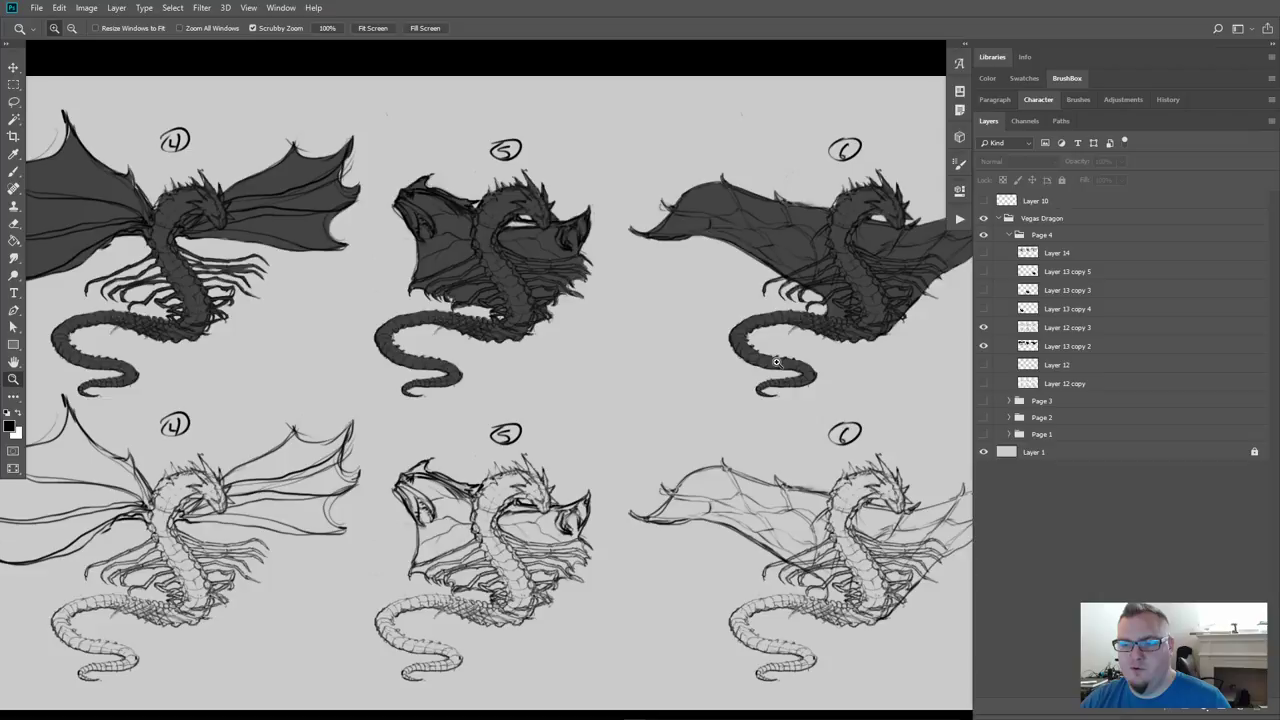
Zoom out to the whole page and compare it with the Layer 12 copy 3 line art hidden and shown
left_click(776, 362, "alt")
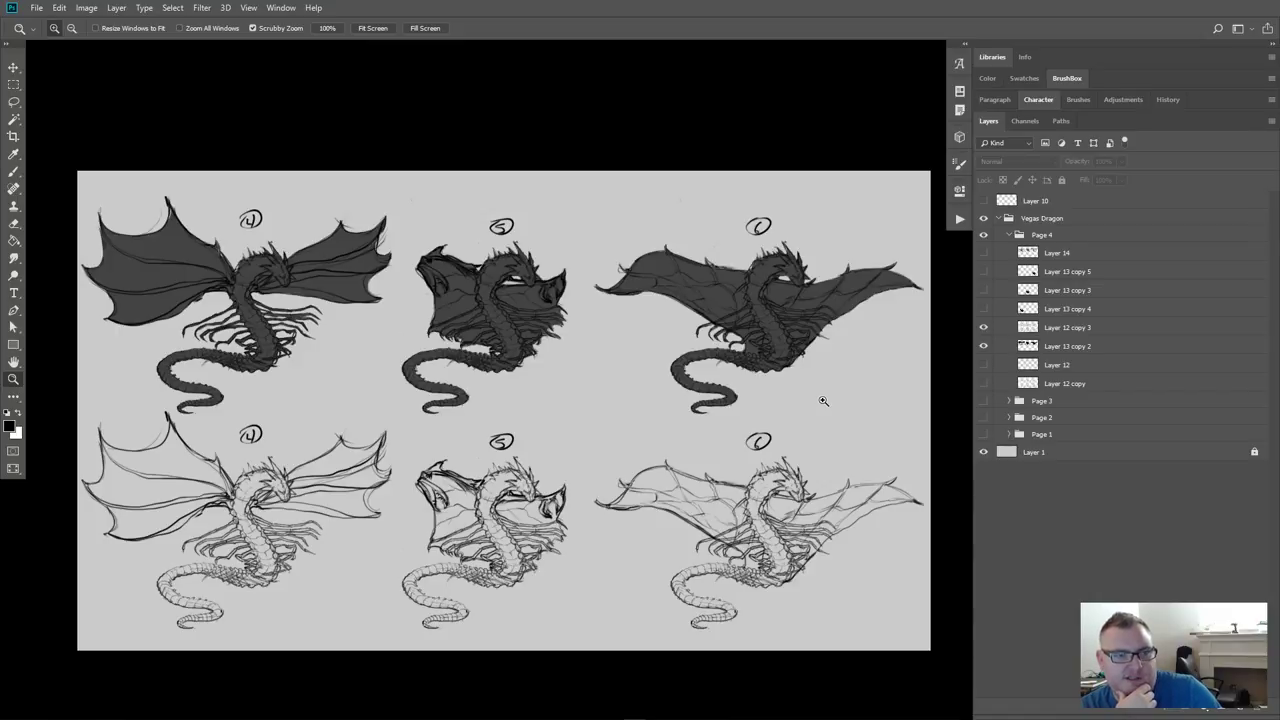
left_click(993, 328)
left_click(984, 328)
left_click(984, 328)
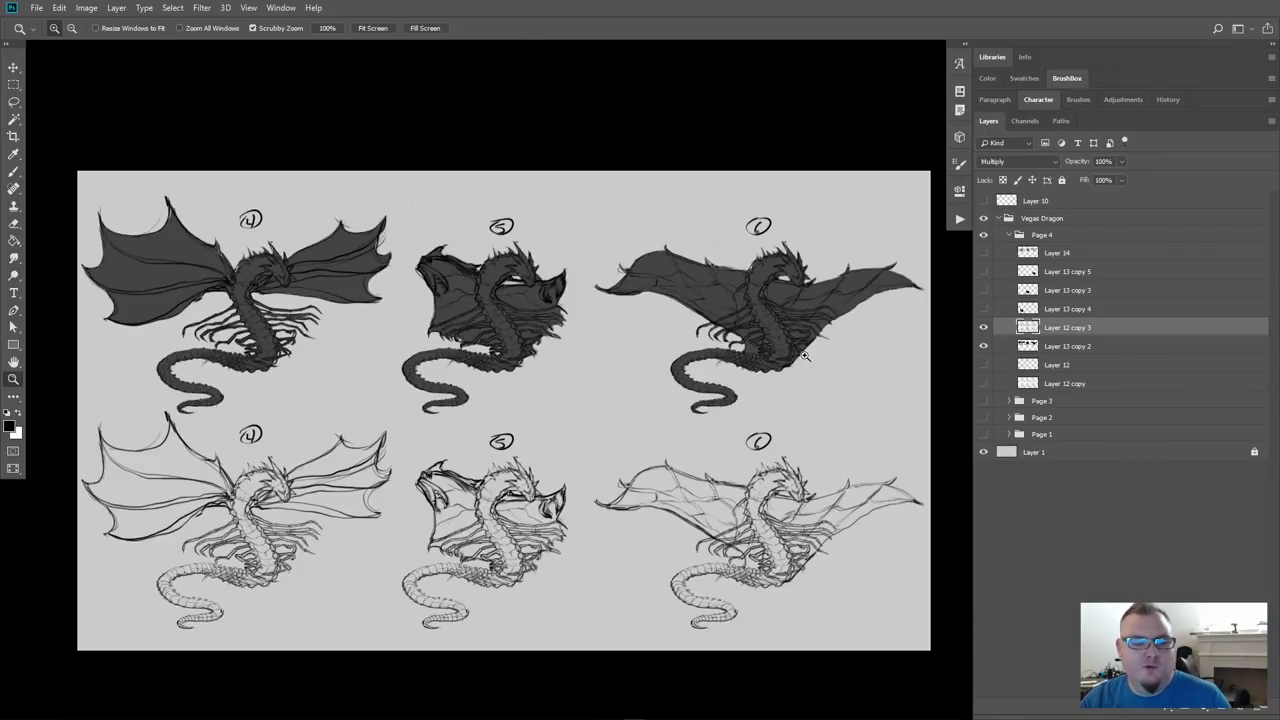
Switch to the Eraser and zoom in on dragon 6's line art
key("e")
left_click_drag(574, 490, 476, 377)
scroll(770, 380, "up", 5)
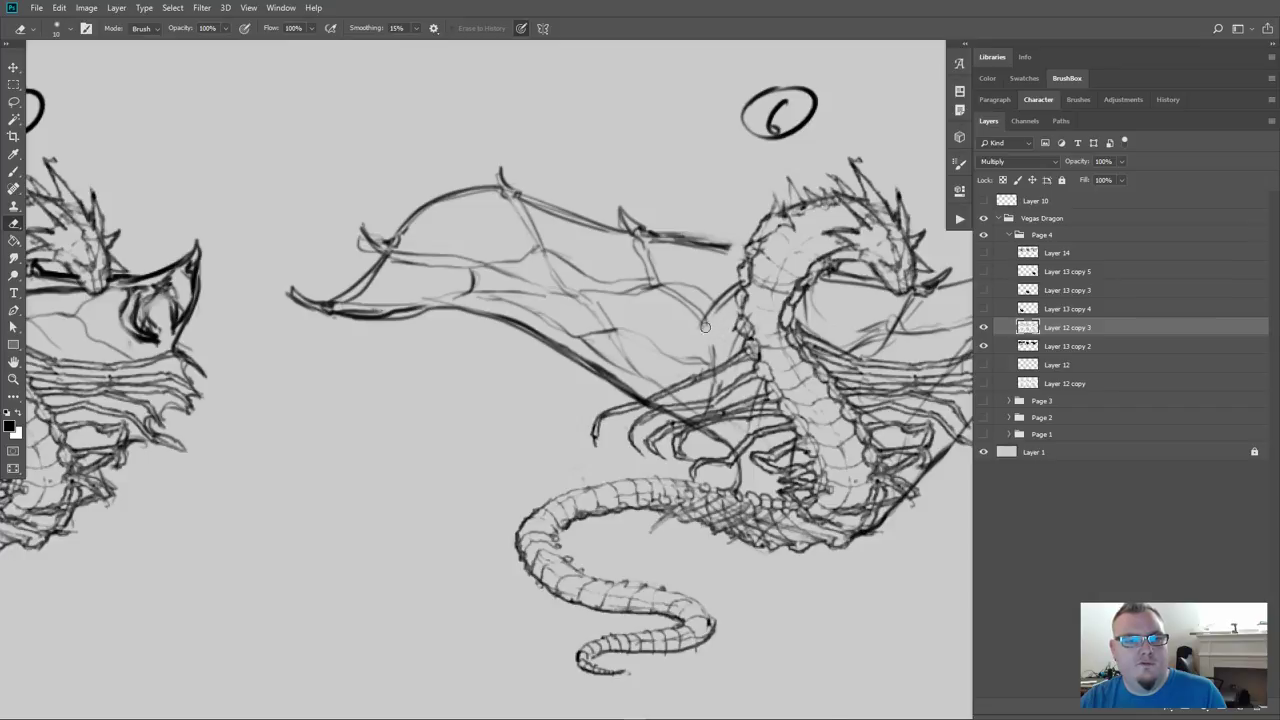
Erase stray strokes along the wing edge, claws, wing base, tail and below the tail
mouse_move(735, 284)
left_mouse_down()
mouse_move(700, 324)
mouse_move(717, 382)
mouse_move(705, 392)
left_mouse_up()
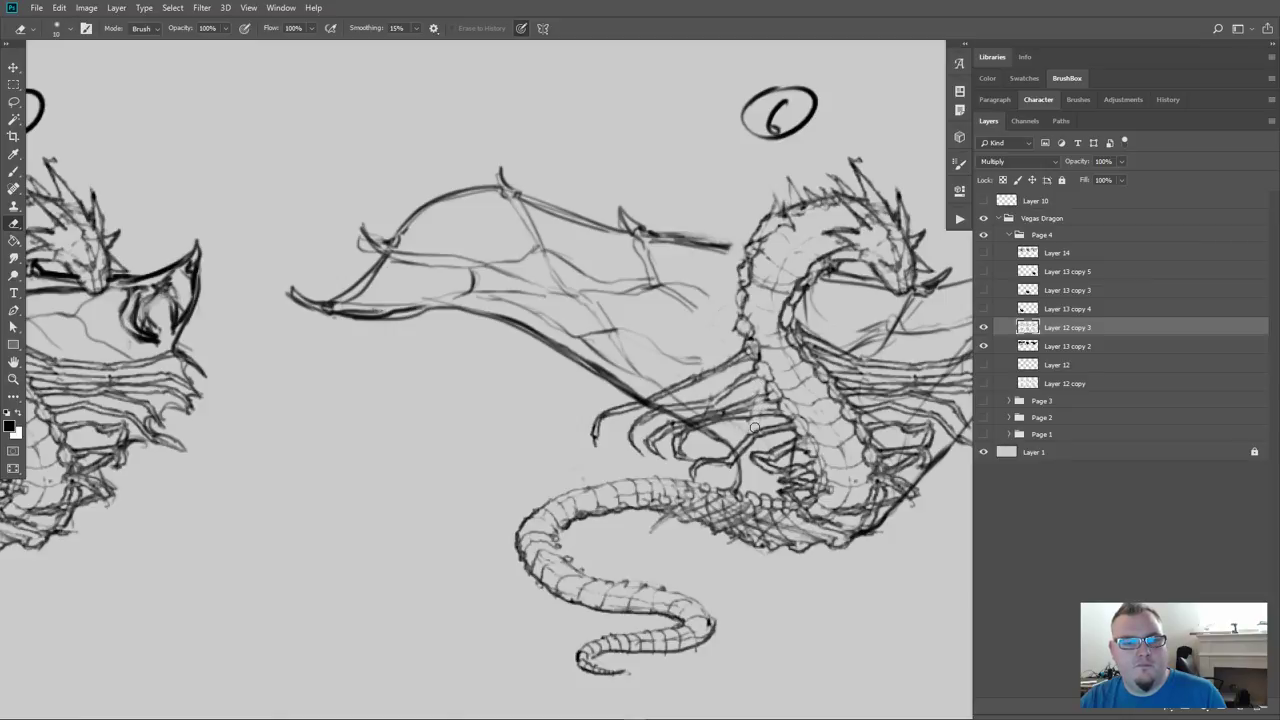
left_click_drag(755, 428, 727, 444)
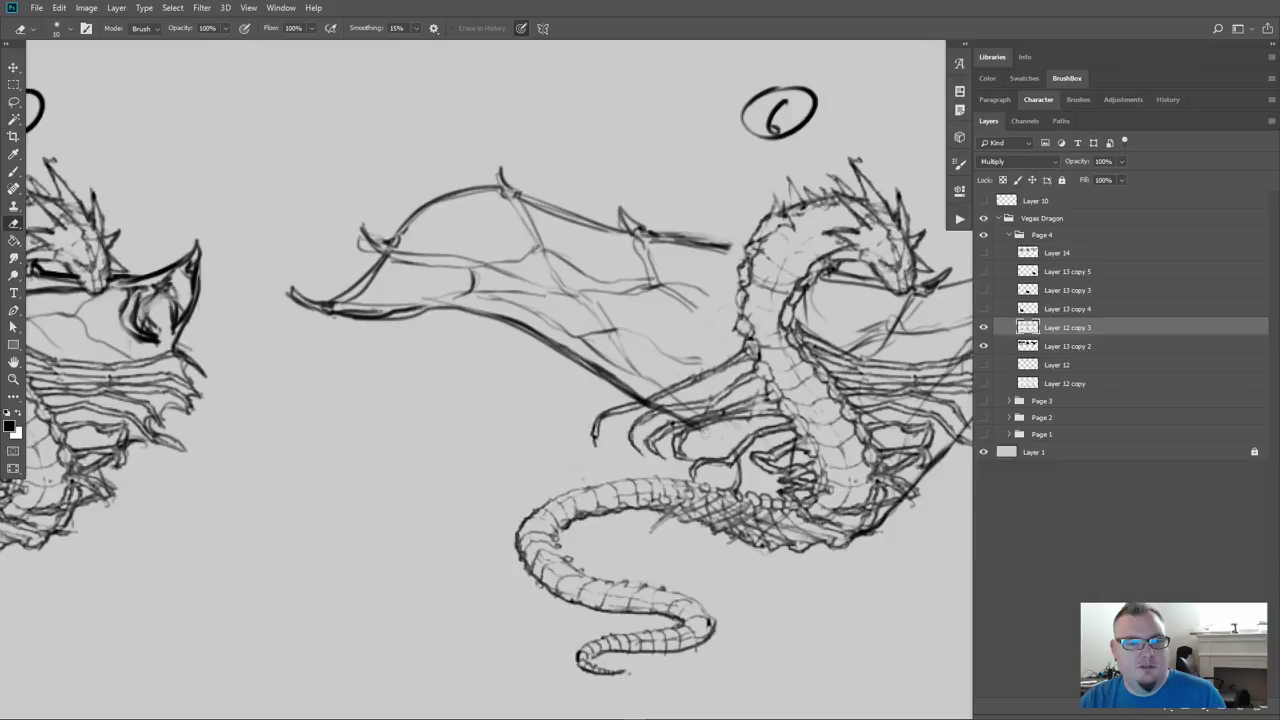
left_click_drag(683, 416, 588, 364)
left_click_drag(737, 472, 721, 486)
left_click_drag(662, 519, 713, 569)
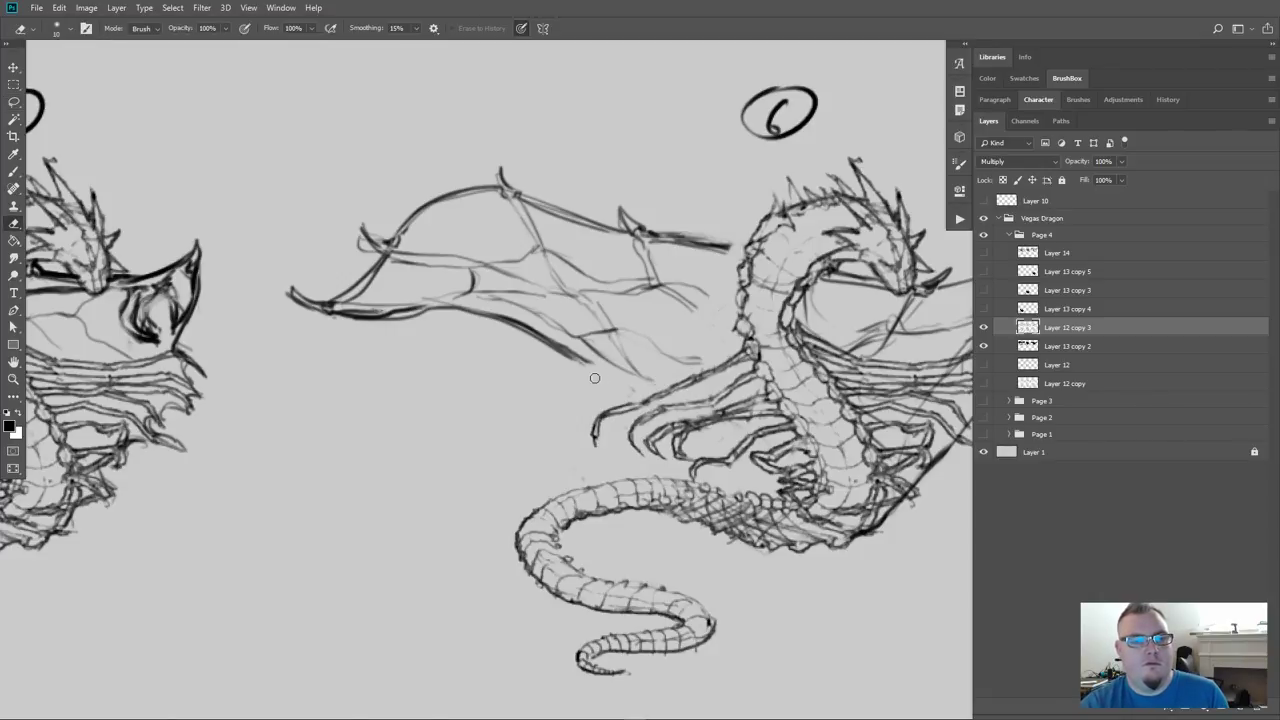
Lasso dragon 6's left wing, delete it, and deselect
key("l")
mouse_move(664, 383)
left_mouse_down()
mouse_move(535, 396)
mouse_move(347, 368)
mouse_move(263, 246)
mouse_move(396, 126)
mouse_move(635, 150)
mouse_move(742, 237)
mouse_move(727, 330)
mouse_move(684, 378)
left_mouse_up()
key("Delete")
key("ctrl+d")
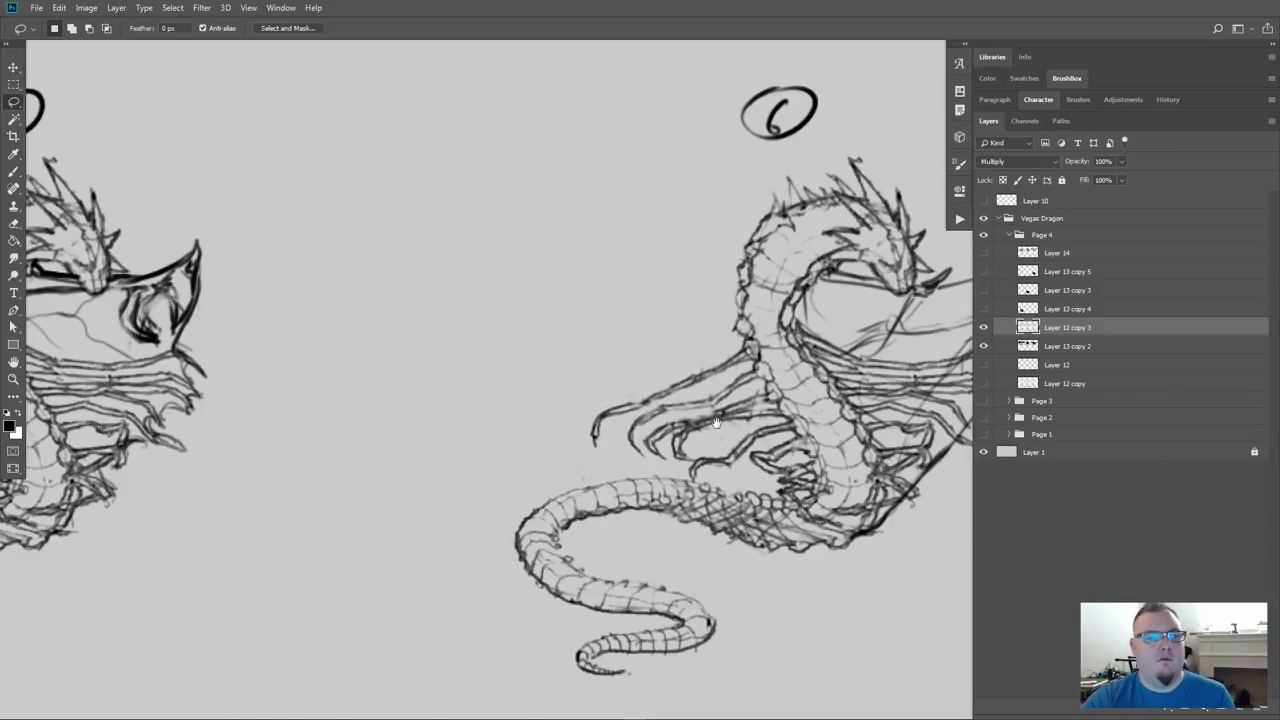
Erase the wing strokes across dragon 6's neck, jaw tip and shoulder
left_click_drag(828, 405, 543, 444)
key("e")
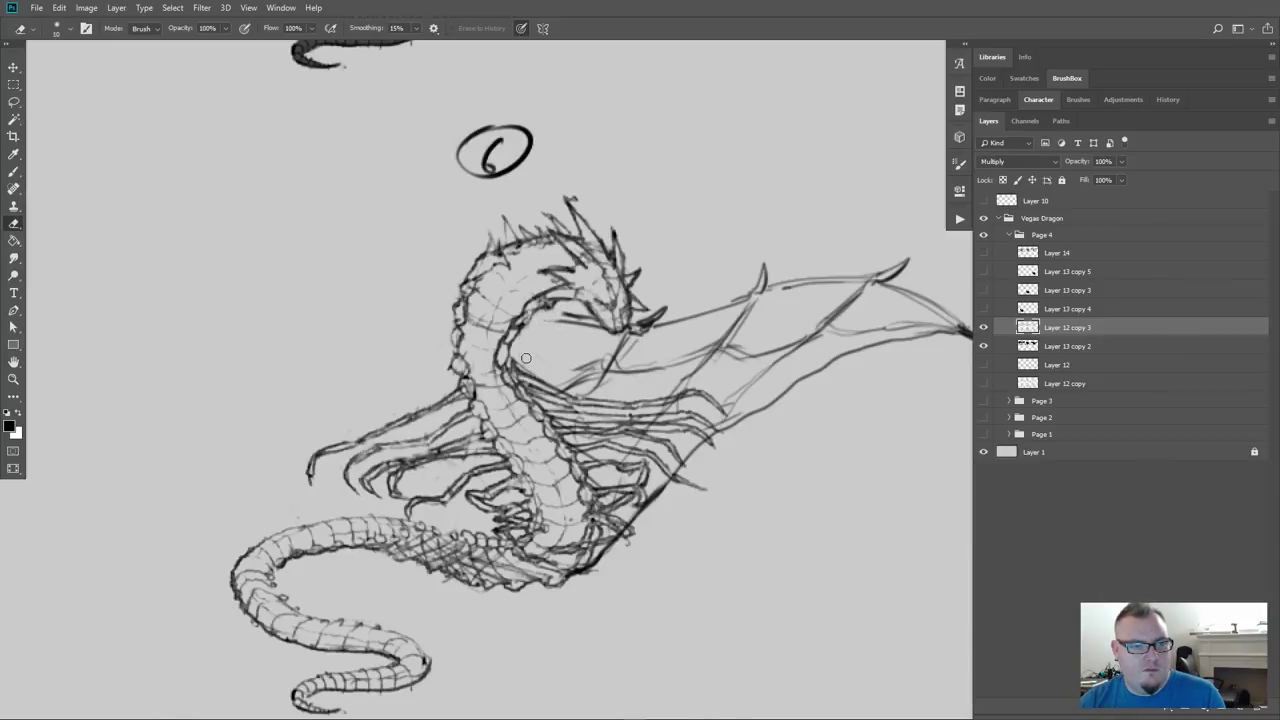
mouse_move(533, 372)
left_mouse_down()
mouse_move(554, 322)
mouse_move(587, 322)
left_mouse_up()
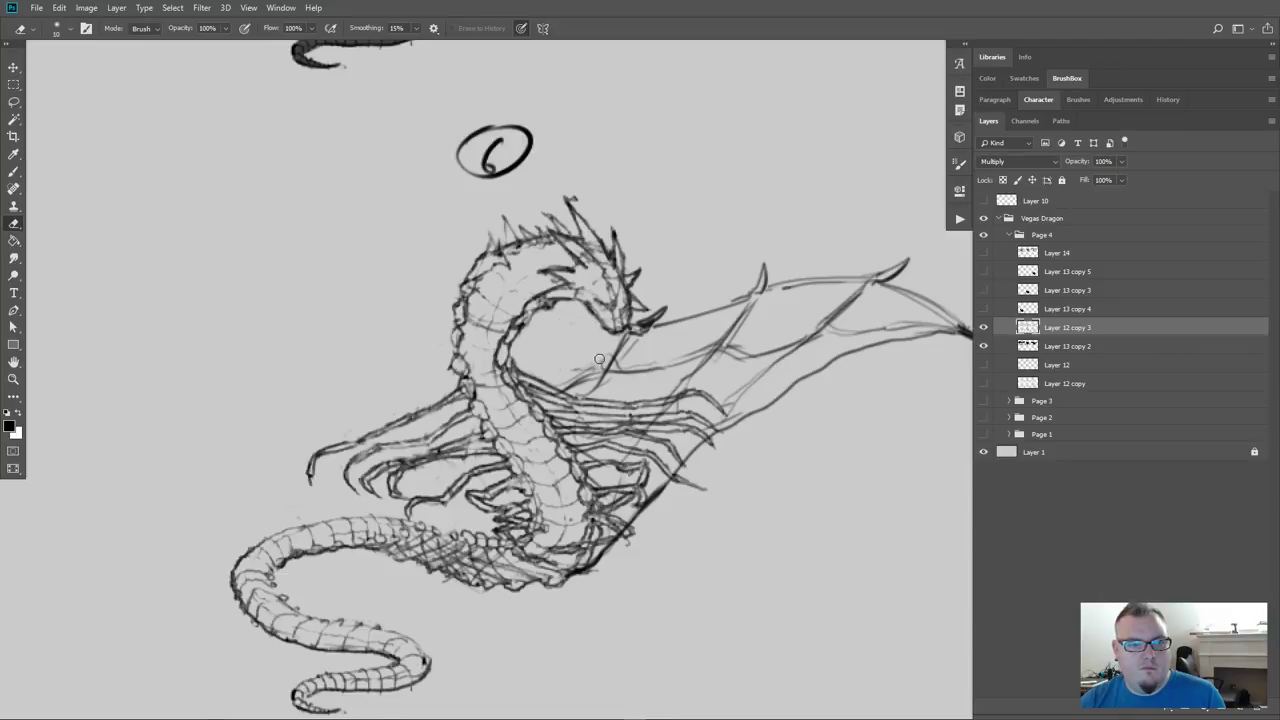
mouse_move(624, 337)
left_mouse_down()
mouse_move(642, 343)
mouse_move(634, 328)
mouse_move(667, 304)
mouse_move(606, 374)
mouse_move(566, 388)
mouse_move(585, 386)
left_mouse_up()
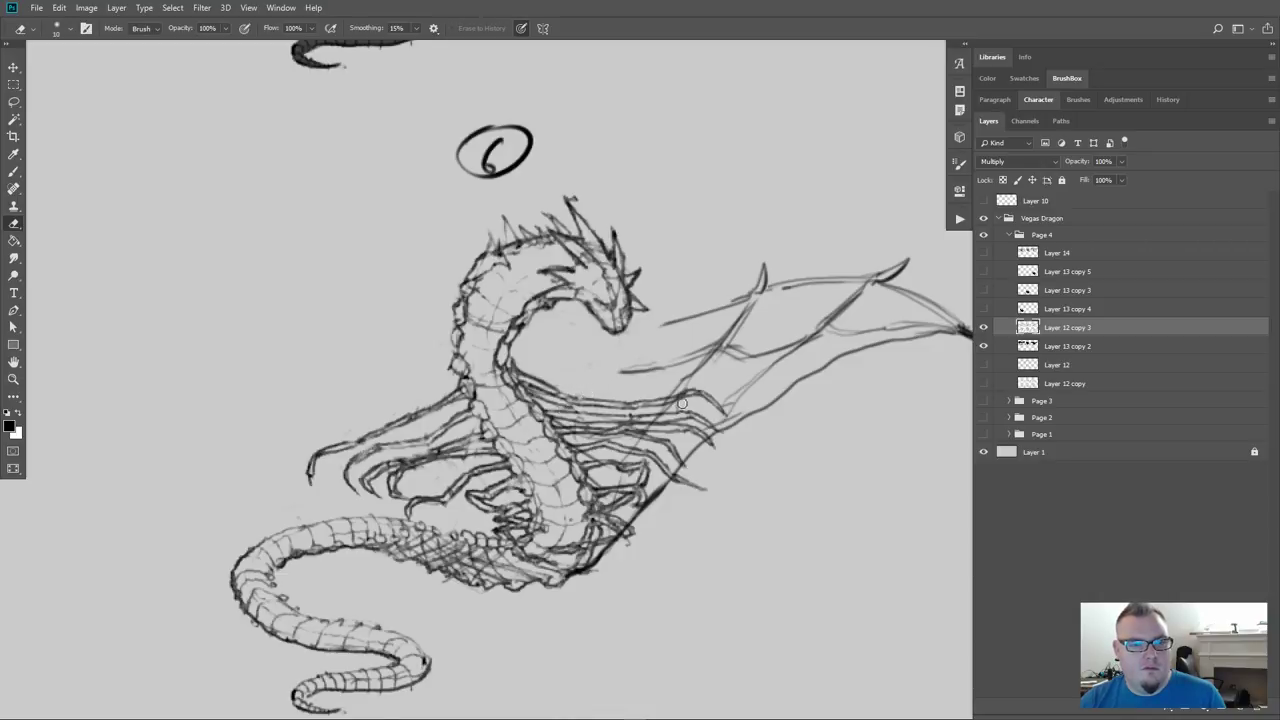
mouse_move(657, 411)
left_mouse_down()
mouse_move(734, 390)
mouse_move(742, 428)
mouse_move(720, 417)
mouse_move(734, 421)
left_mouse_up()
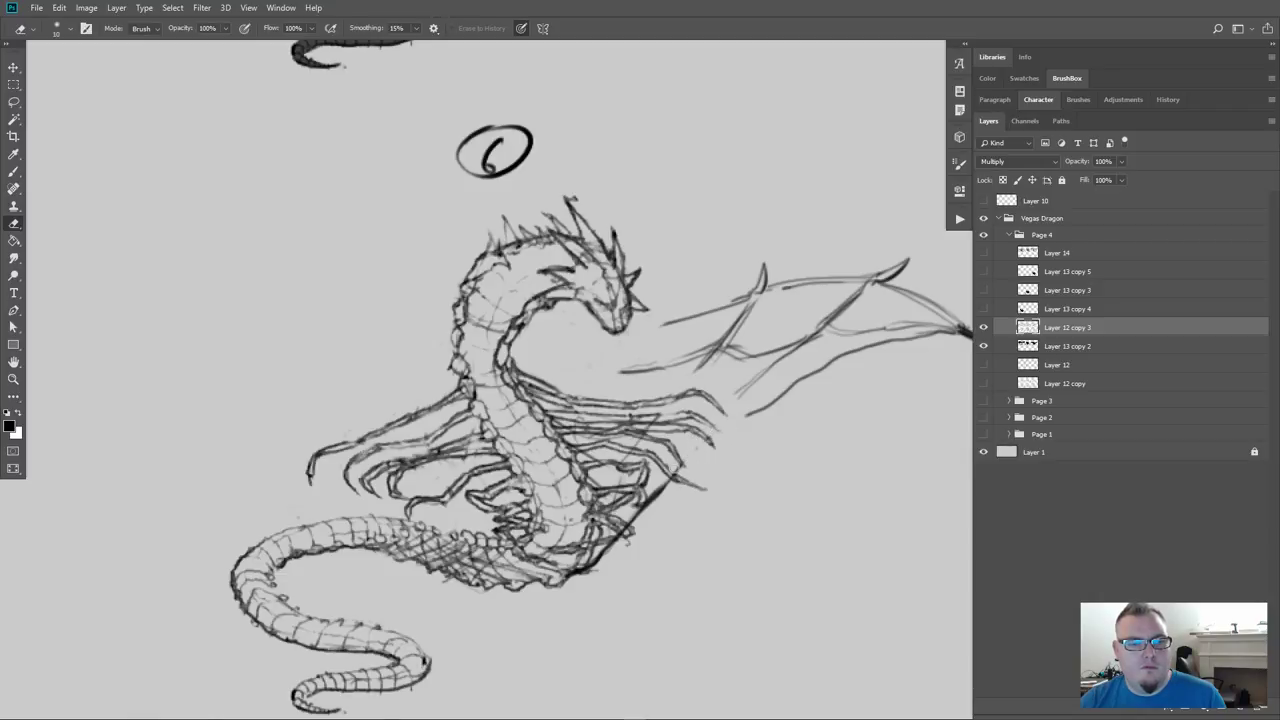
left_click_drag(668, 482, 655, 496)
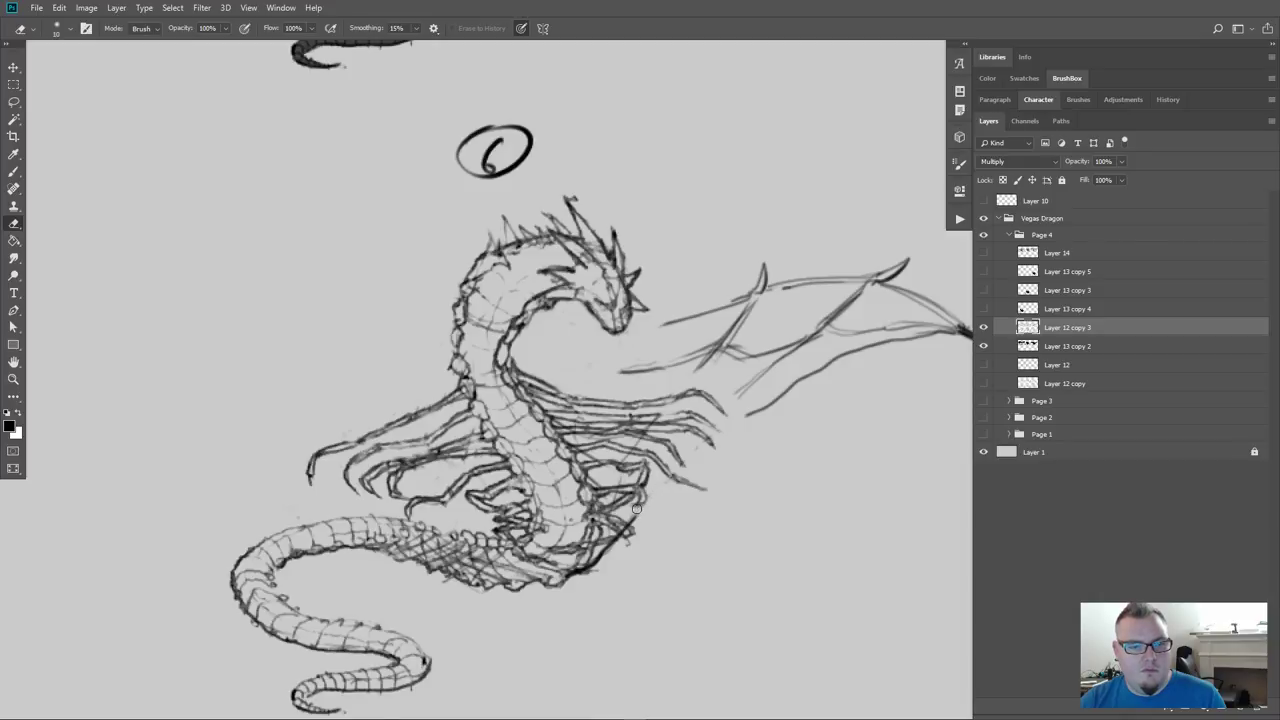
Lighten the stray claw strokes below, then start a lasso outline beside the jaw
left_click_drag(636, 509, 638, 524)
mouse_move(613, 541)
left_mouse_down()
mouse_move(603, 577)
mouse_move(597, 562)
left_mouse_up()
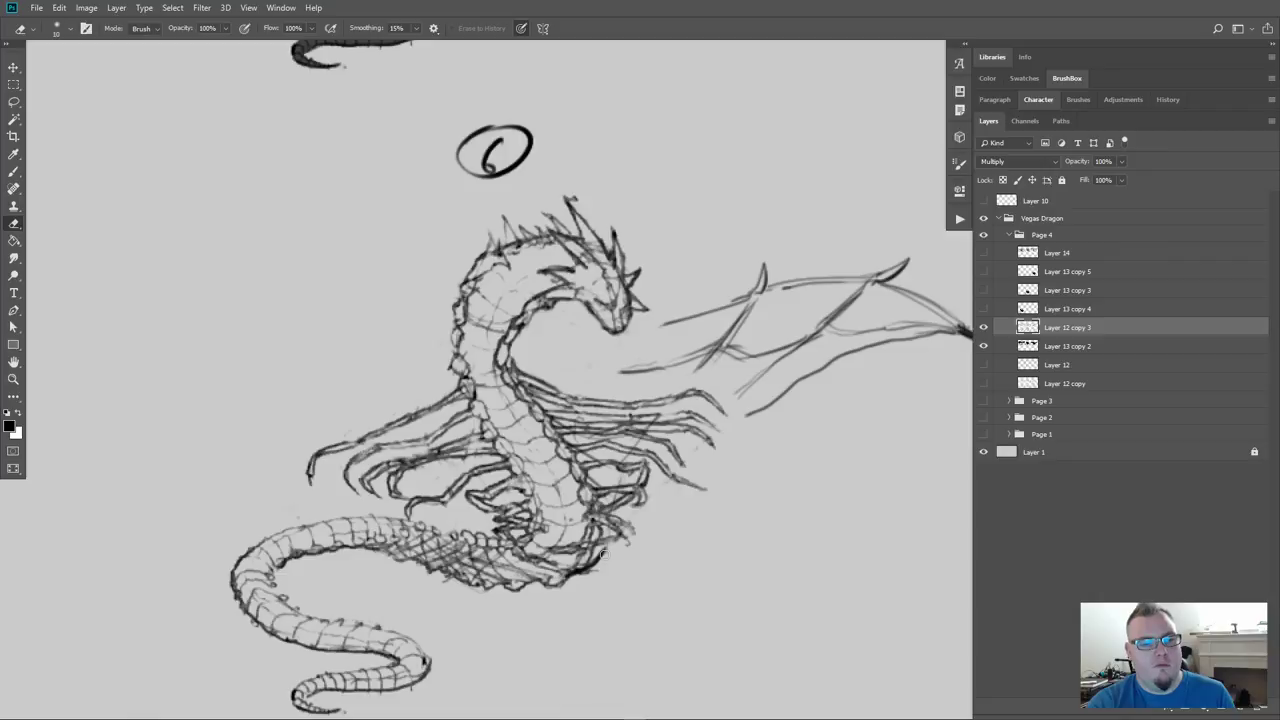
mouse_move(608, 574)
left_mouse_down()
mouse_move(601, 556)
mouse_move(575, 573)
mouse_move(607, 546)
mouse_move(617, 495)
left_mouse_up()
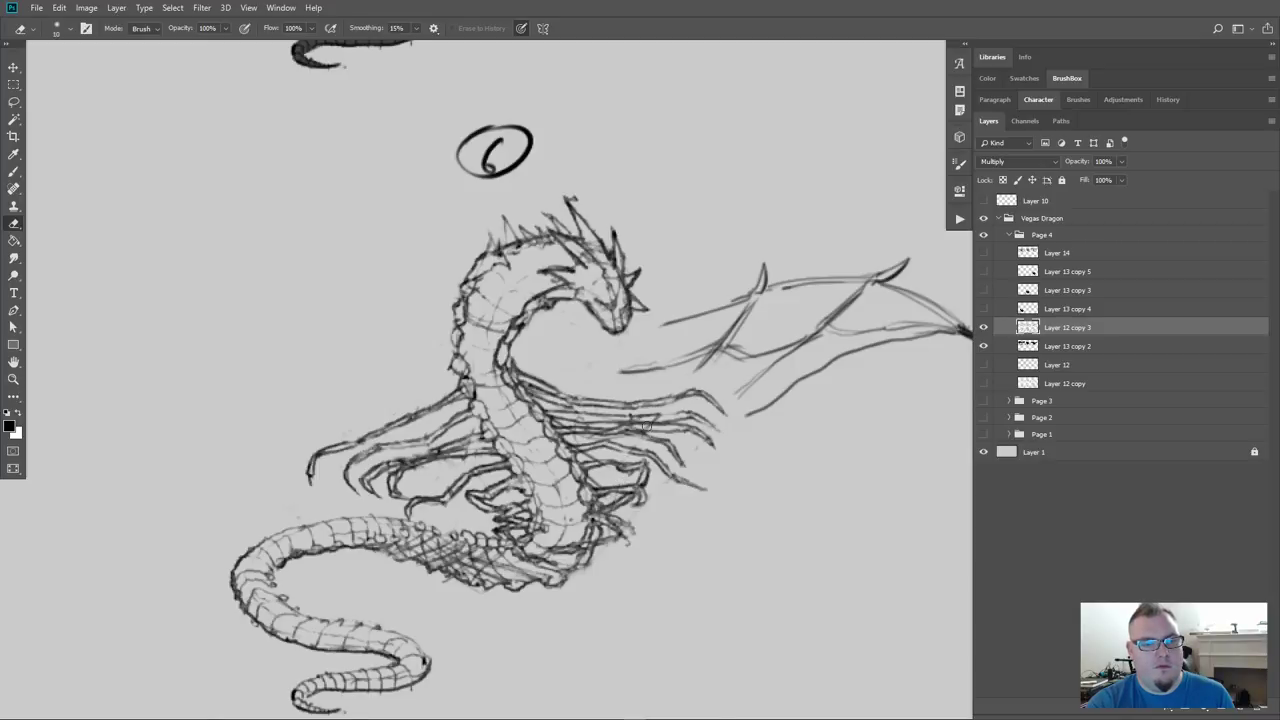
left_click_drag(593, 455, 576, 452)
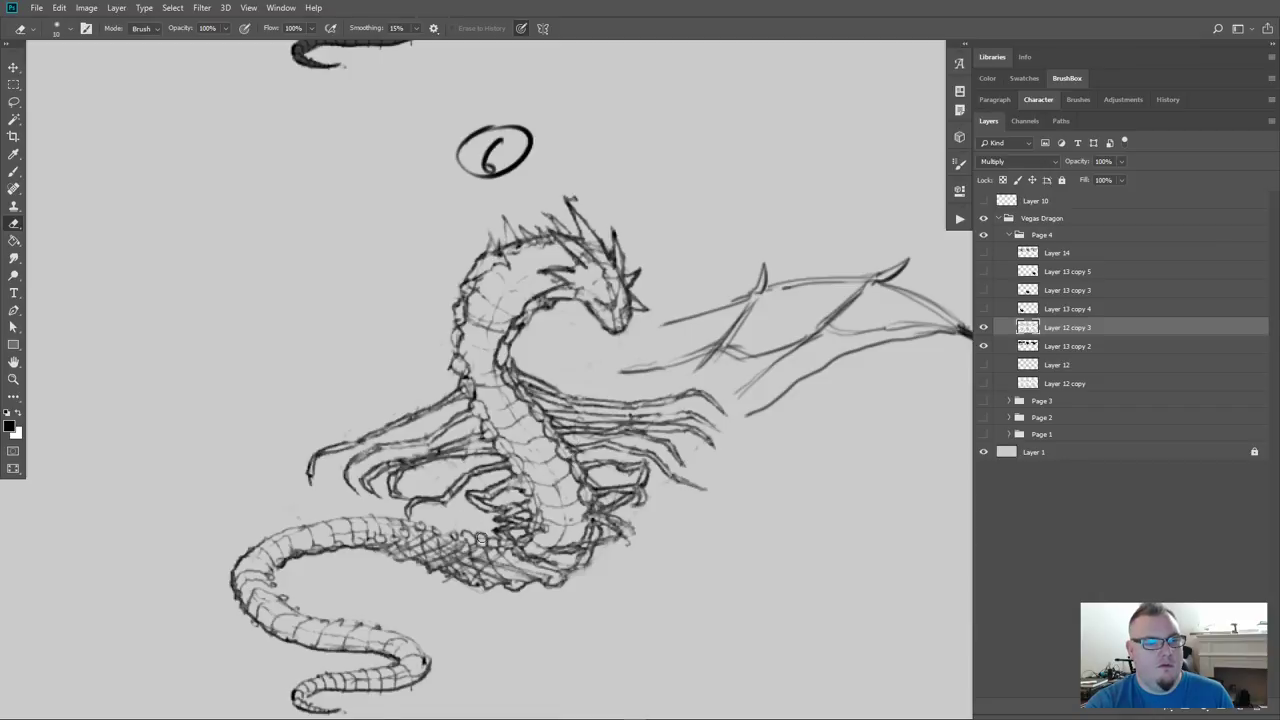
left_click_drag(612, 556, 602, 528)
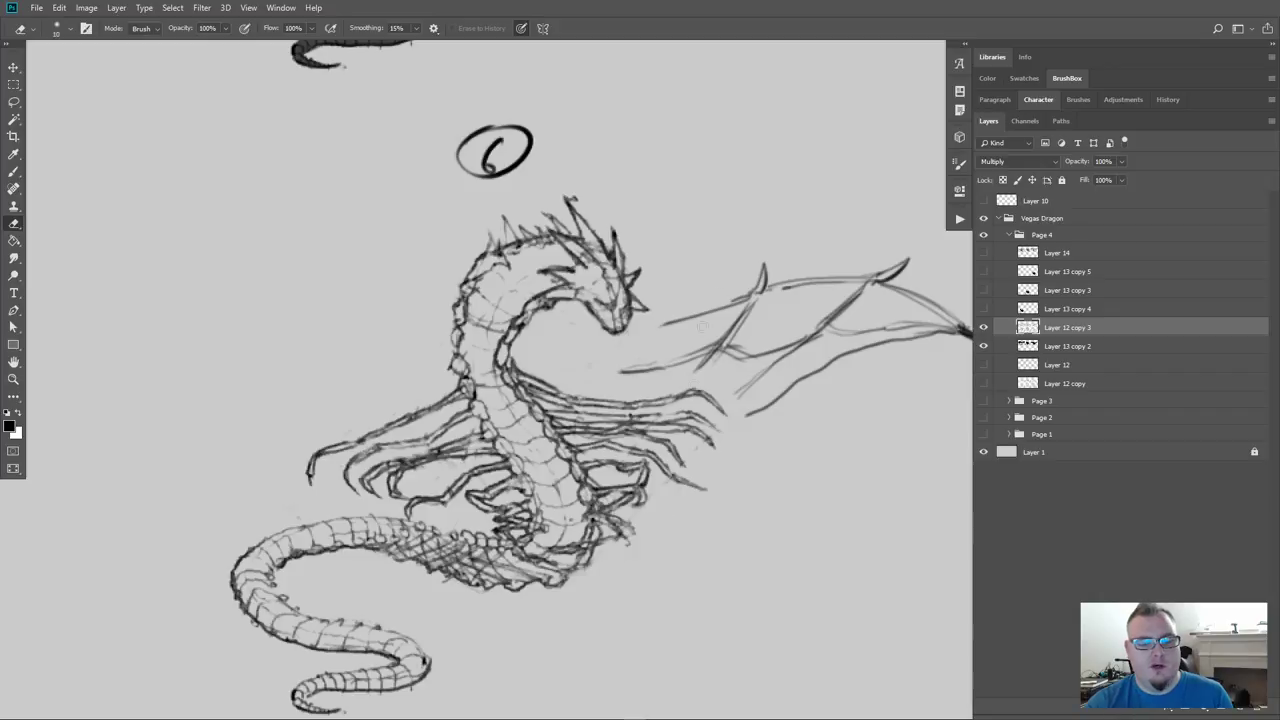
key("l")
mouse_move(596, 379)
left_mouse_down()
mouse_move(727, 370)
mouse_move(744, 440)
mouse_move(877, 453)
mouse_move(1016, 397)
mouse_move(982, 232)
mouse_move(773, 223)
mouse_move(597, 380)
mouse_move(670, 383)
mouse_move(767, 414)
mouse_move(640, 372)
left_mouse_up()
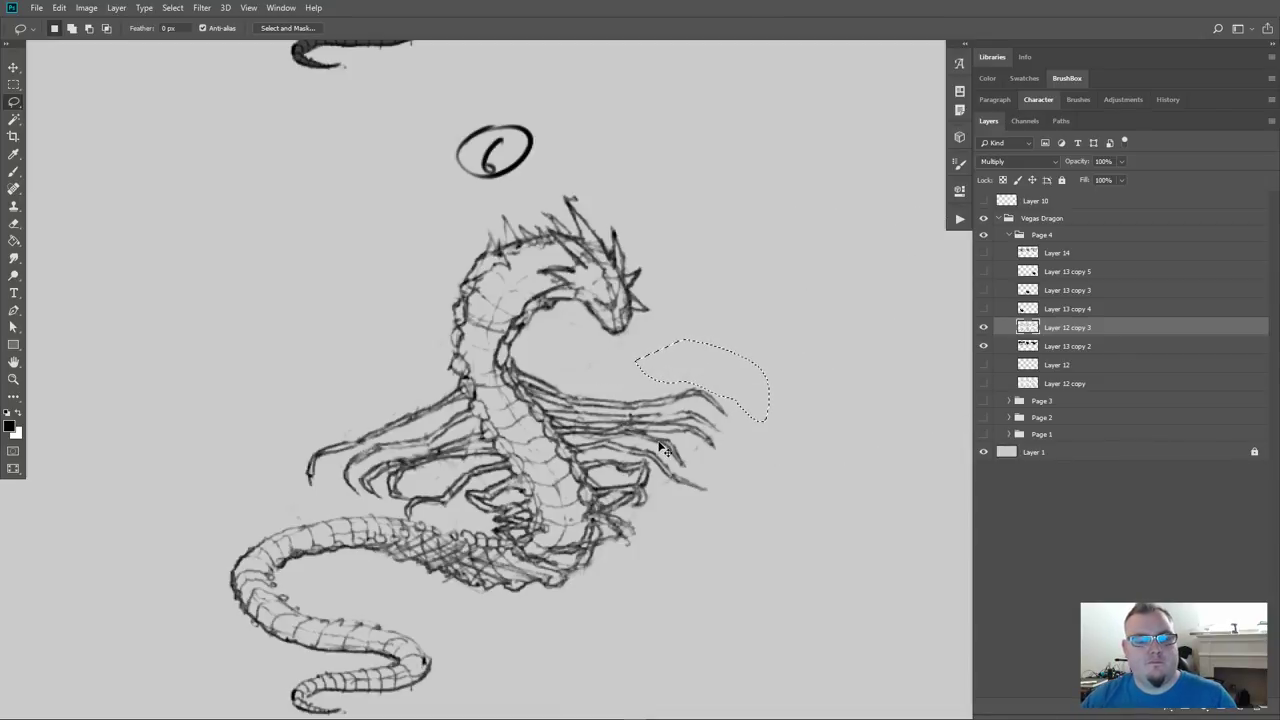
Lasso and delete the wing left of dragon 5, then erase its leftover tip mark
left_click_drag(660, 447, 829, 391)
left_click_drag(252, 364, 690, 390)
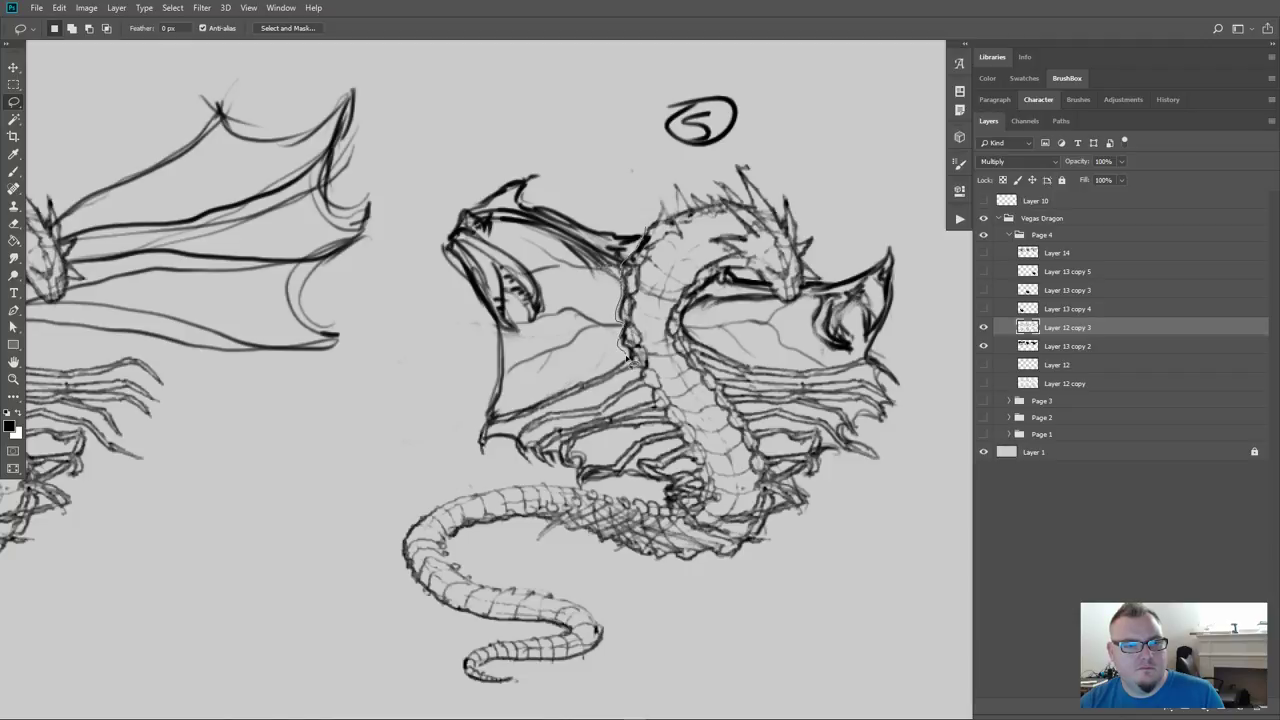
mouse_move(632, 364)
left_mouse_down()
mouse_move(522, 425)
mouse_move(511, 461)
mouse_move(483, 478)
mouse_move(453, 461)
mouse_move(442, 307)
mouse_move(419, 217)
mouse_move(491, 149)
mouse_move(571, 164)
mouse_move(632, 222)
left_mouse_up()
key("alt")
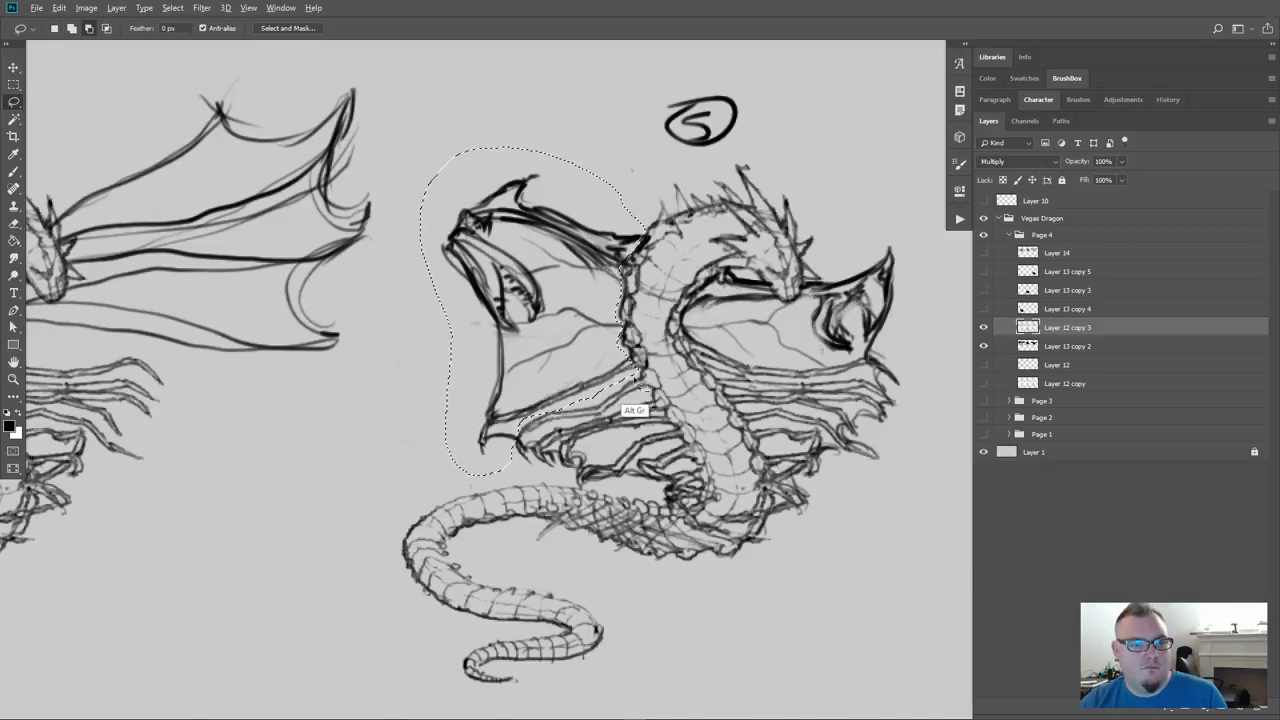
mouse_move(637, 373)
left_mouse_down()
mouse_move(502, 425)
mouse_move(487, 474)
mouse_move(502, 478)
mouse_move(562, 414)
mouse_move(624, 399)
mouse_move(552, 412)
mouse_move(630, 385)
left_mouse_up()
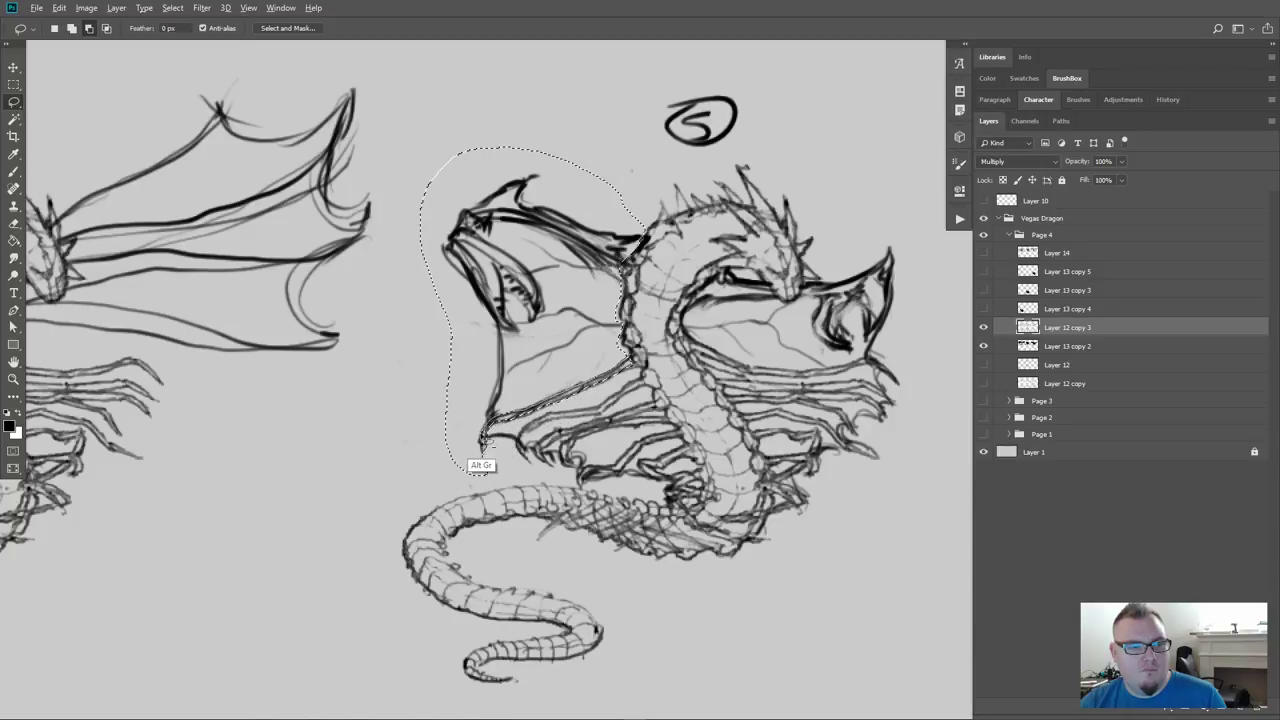
mouse_move(483, 466)
left_mouse_down()
mouse_move(435, 482)
mouse_move(427, 427)
mouse_move(622, 352)
left_mouse_up()
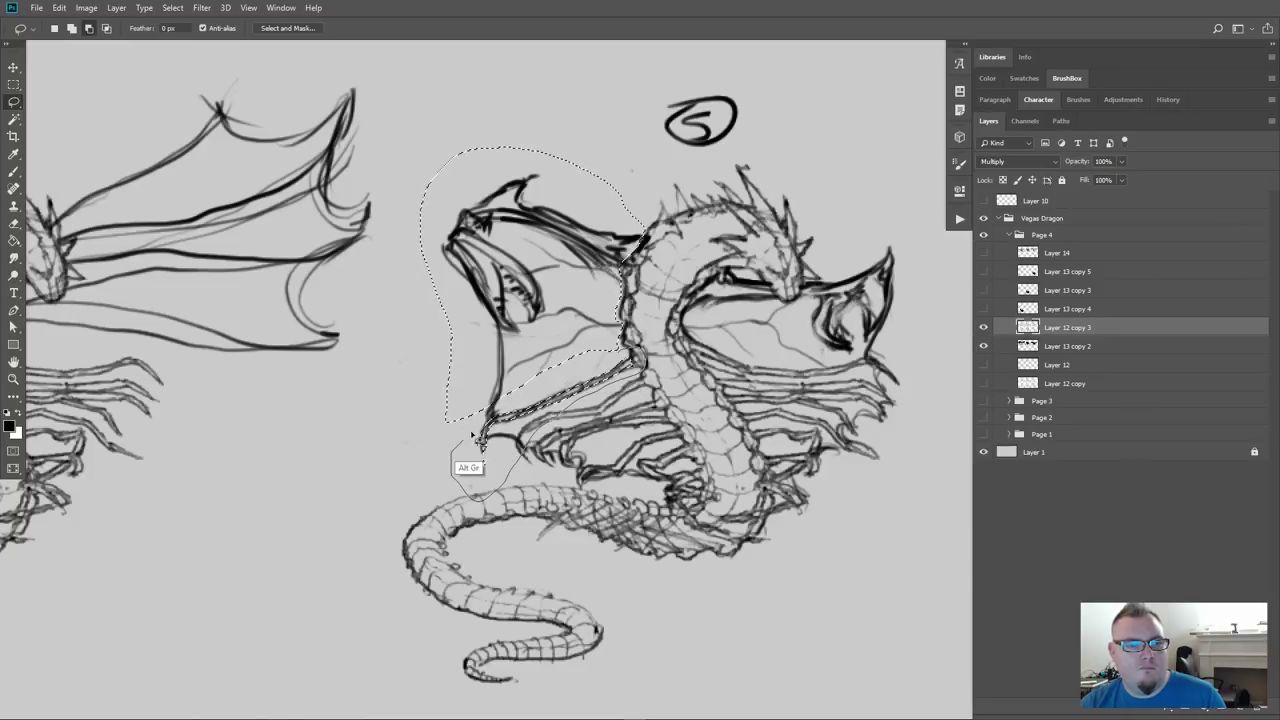
key("Delete")
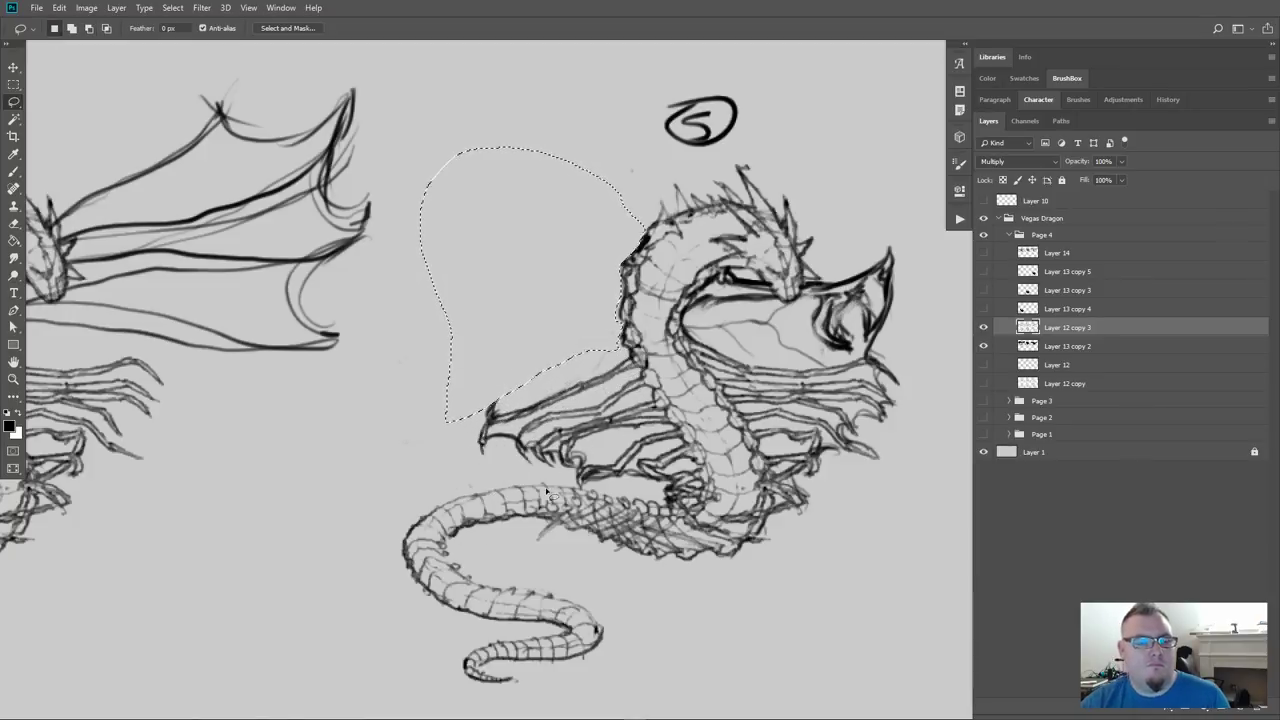
key("ctrl+d")
key("e")
left_click_drag(491, 406, 485, 411)
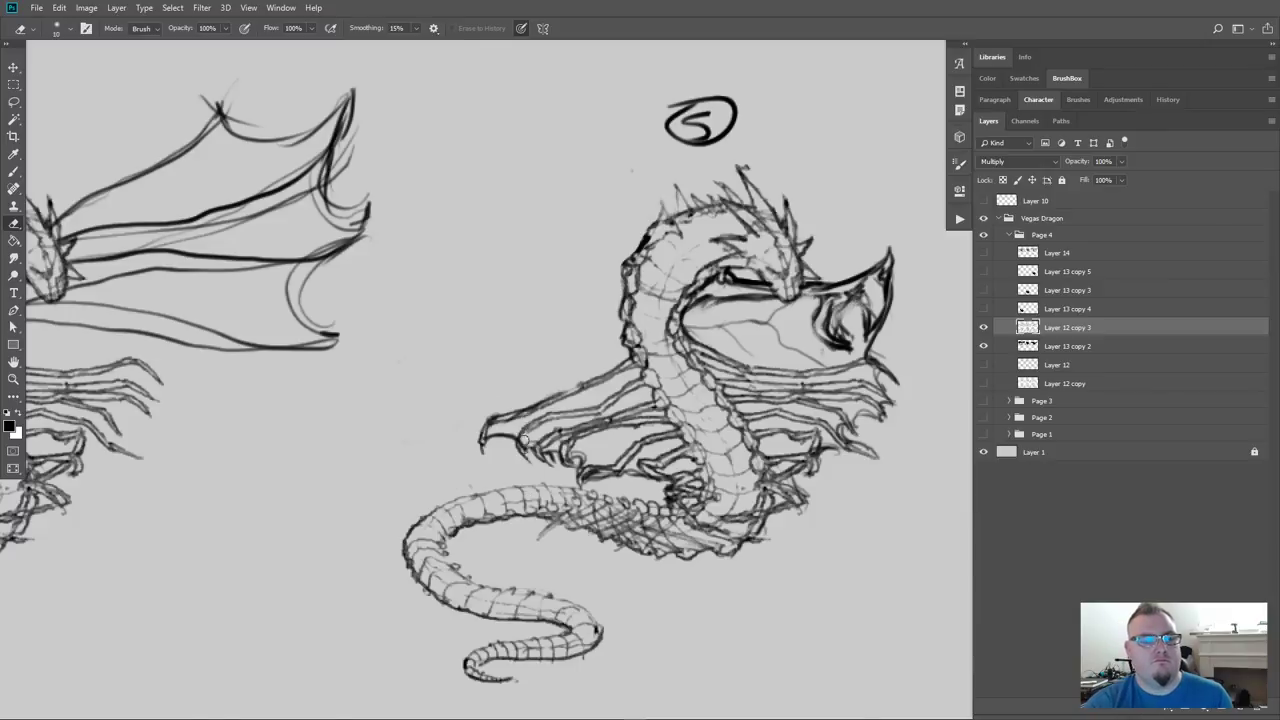
Erase the lines around dragon 5's eye and the strokes beside its head
left_click_drag(613, 475, 503, 442)
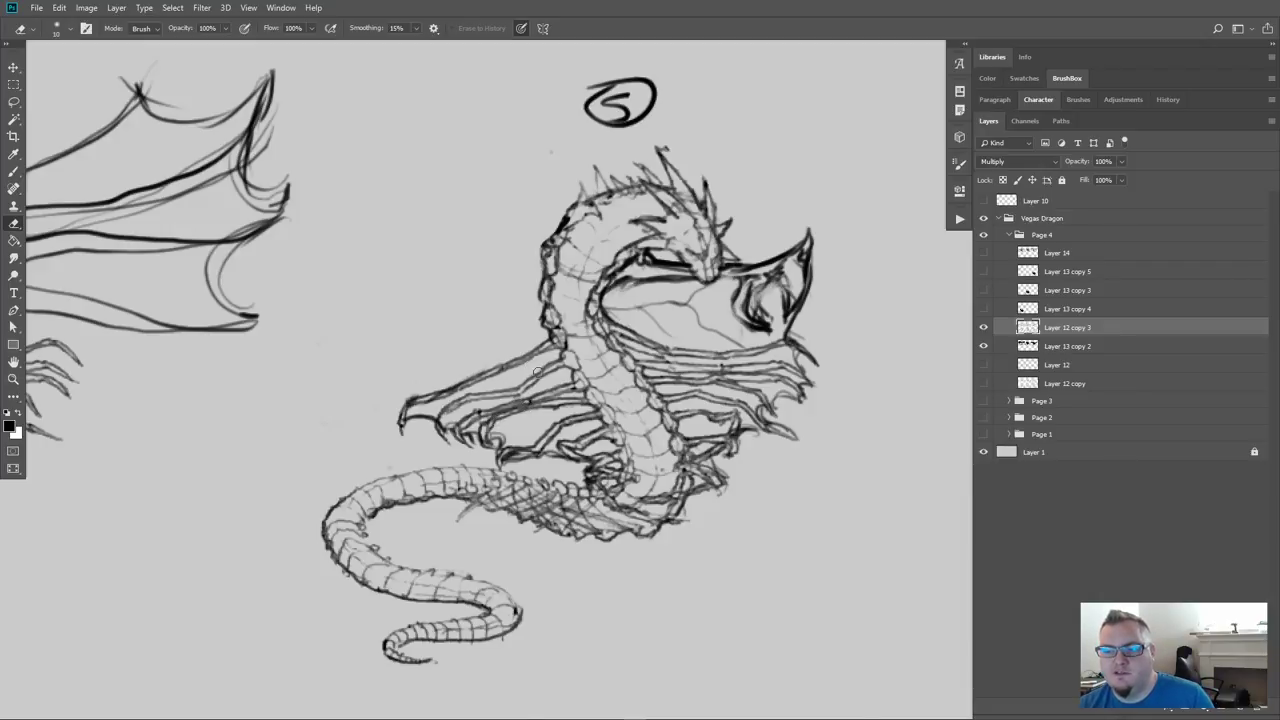
left_click_drag(533, 414, 418, 476)
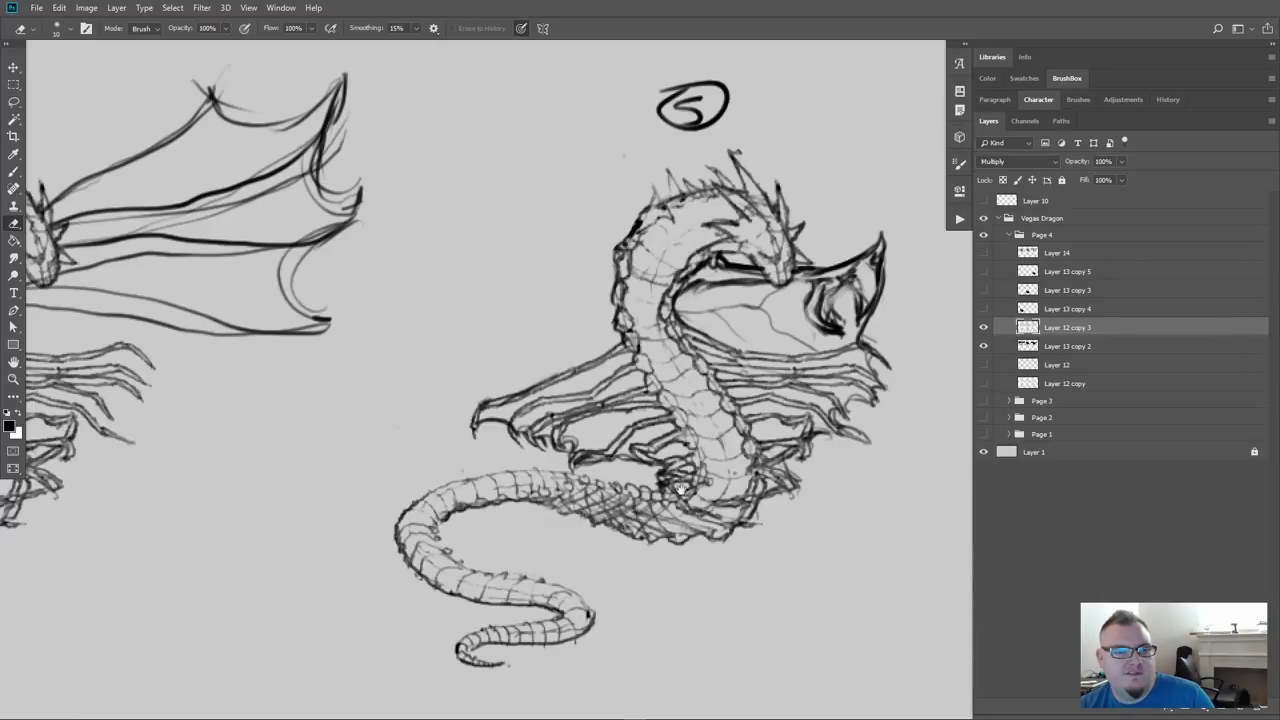
left_click_drag(686, 468, 642, 505)
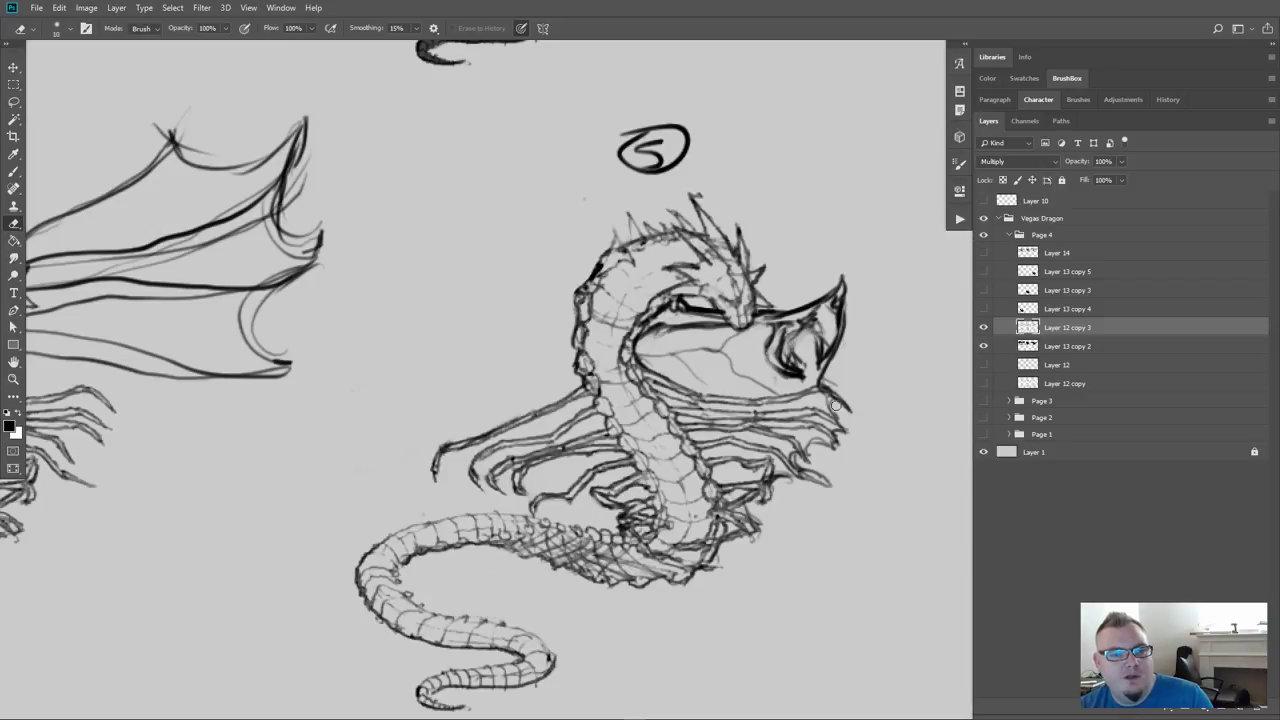
left_click_drag(753, 353, 697, 405)
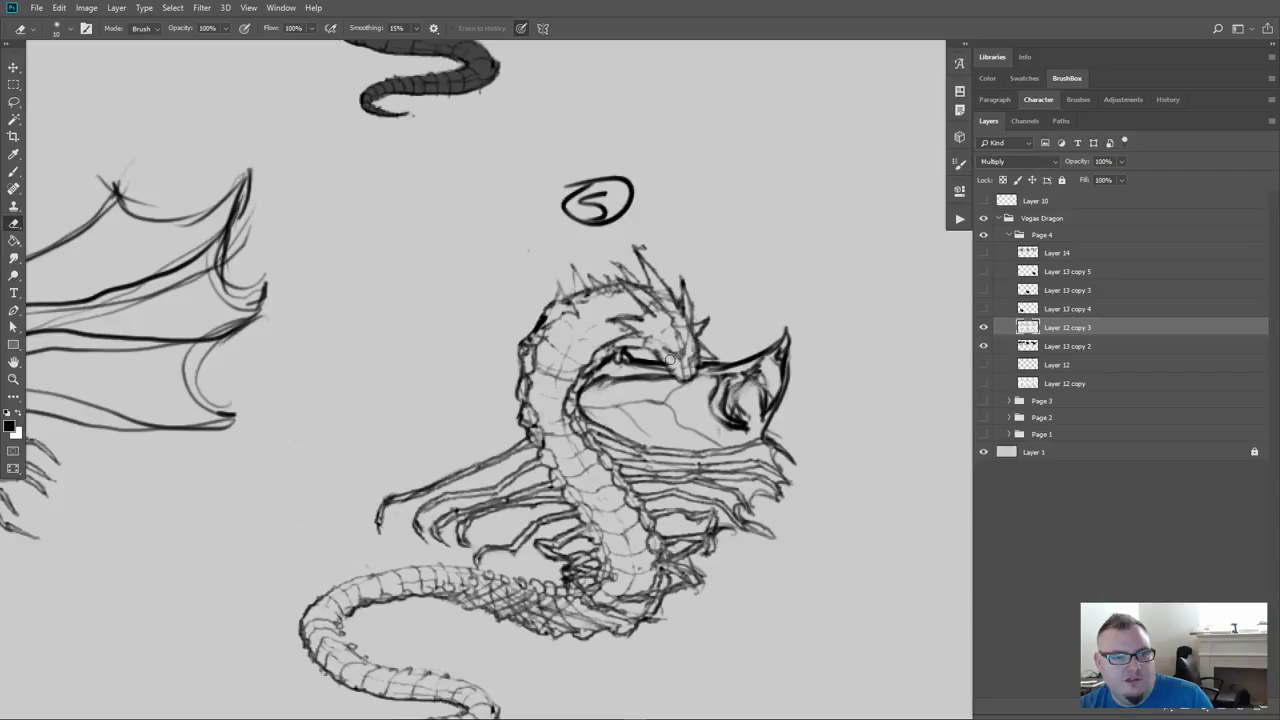
mouse_move(651, 363)
left_mouse_down()
mouse_move(585, 398)
mouse_move(643, 374)
mouse_move(689, 388)
mouse_move(661, 406)
mouse_move(726, 388)
mouse_move(706, 362)
mouse_move(716, 380)
mouse_move(750, 351)
left_mouse_up()
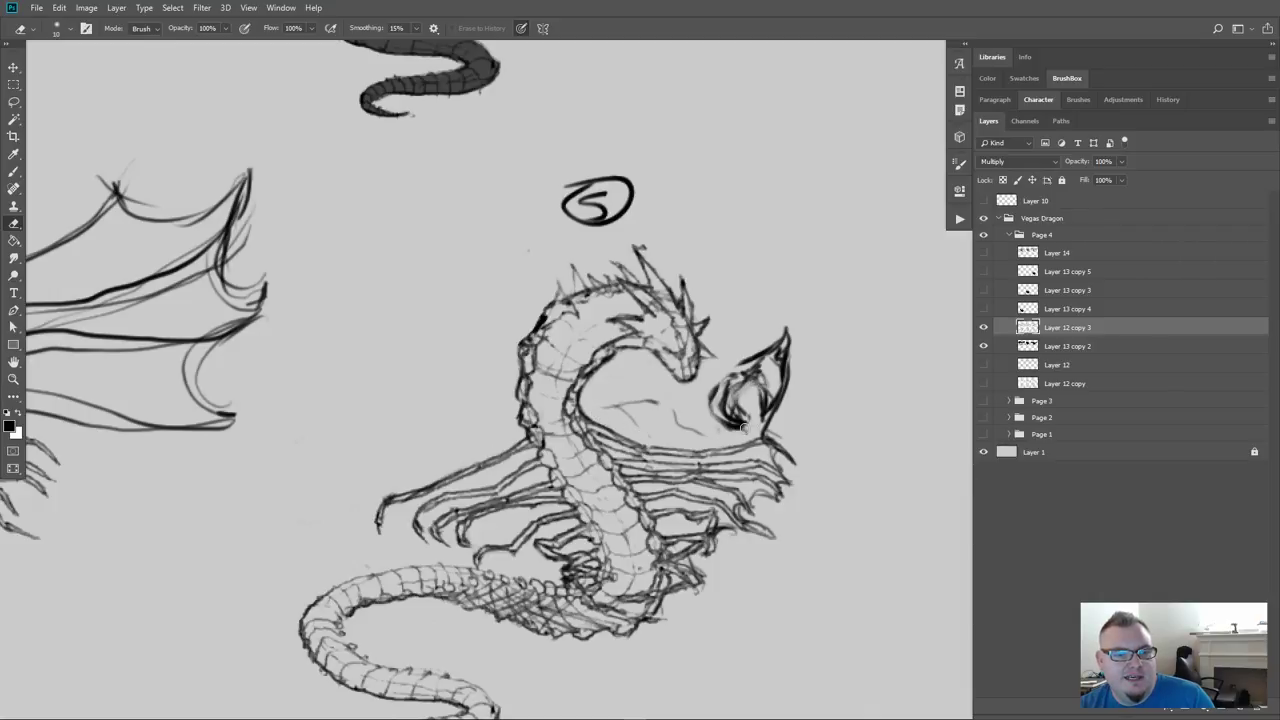
left_click_drag(743, 427, 764, 430)
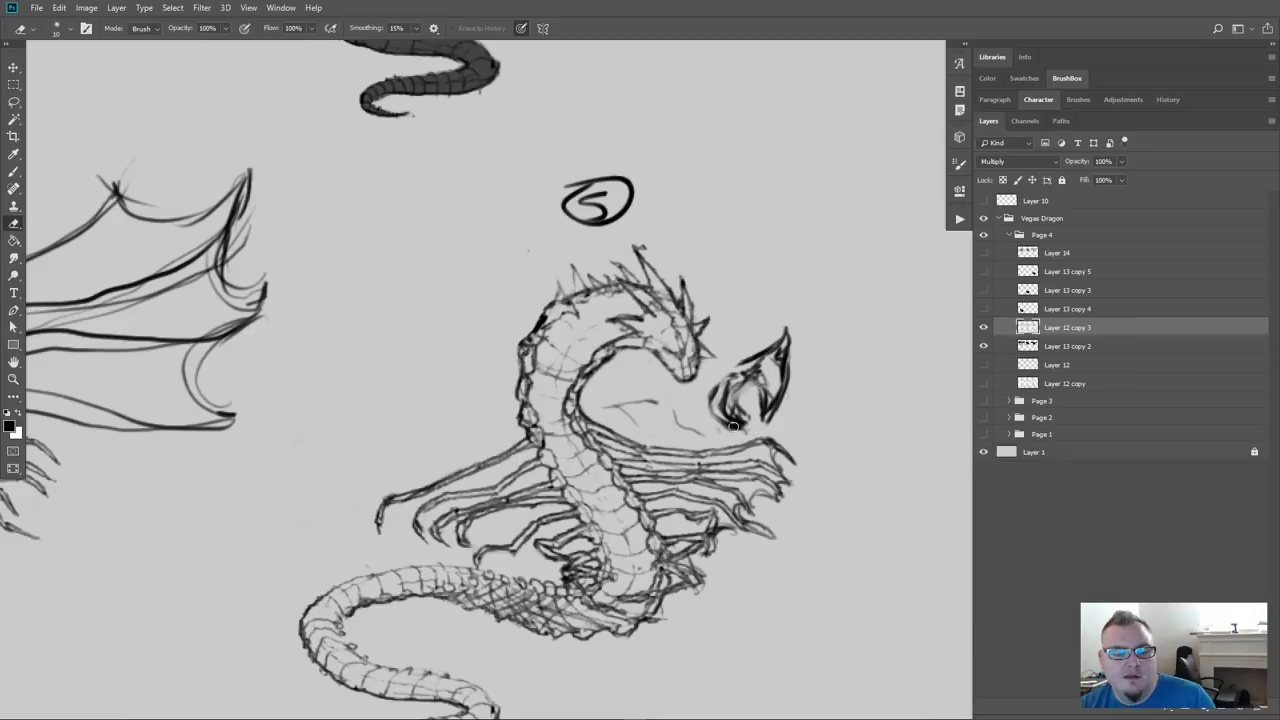
Lasso the wing beside dragon 5's head, delete it, and deselect
key("l")
mouse_move(728, 440)
left_mouse_down()
mouse_move(609, 424)
mouse_move(601, 397)
mouse_move(705, 386)
mouse_move(722, 355)
mouse_move(784, 313)
mouse_move(827, 336)
mouse_move(801, 416)
mouse_move(732, 441)
left_mouse_up()
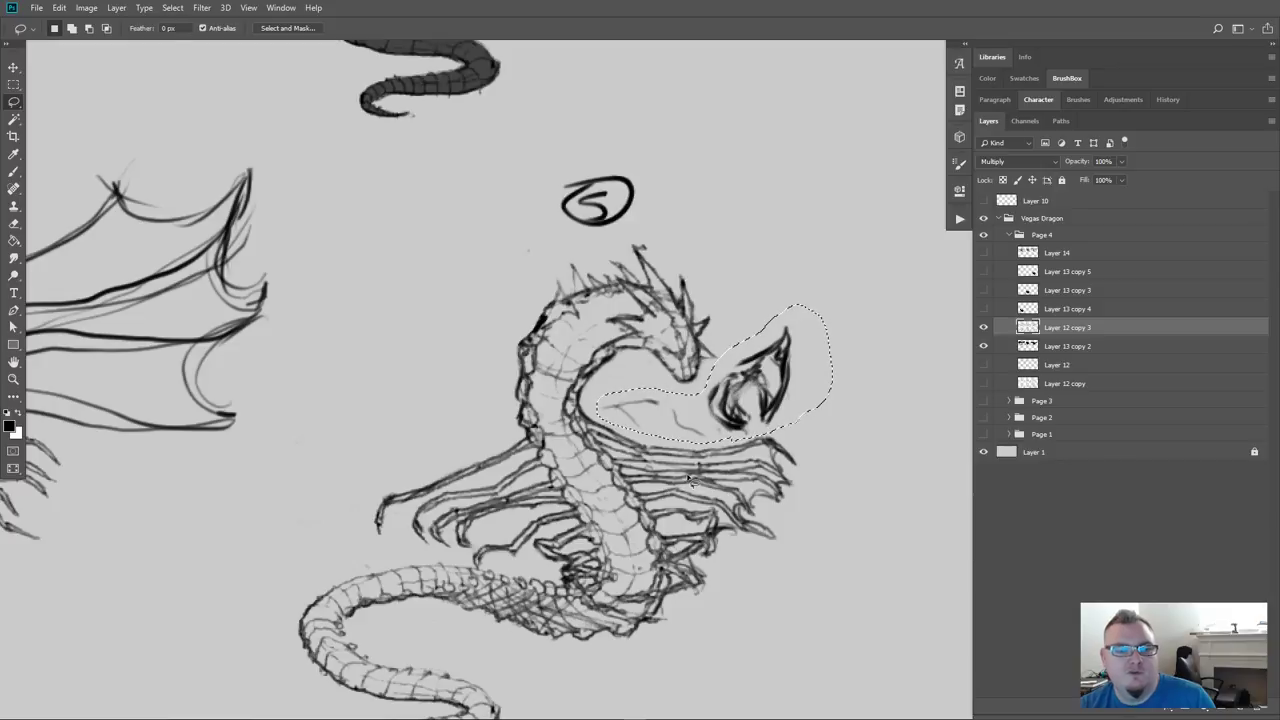
key("Delete")
key("ctrl+d")
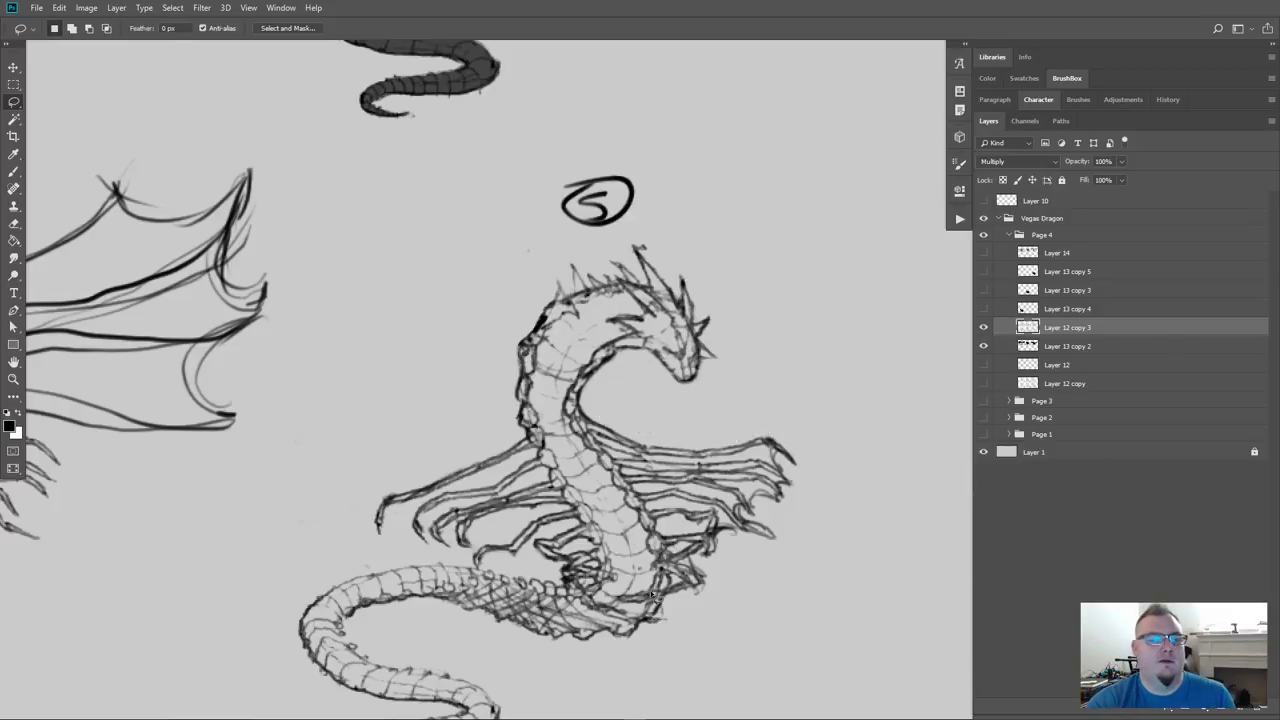
key("e")
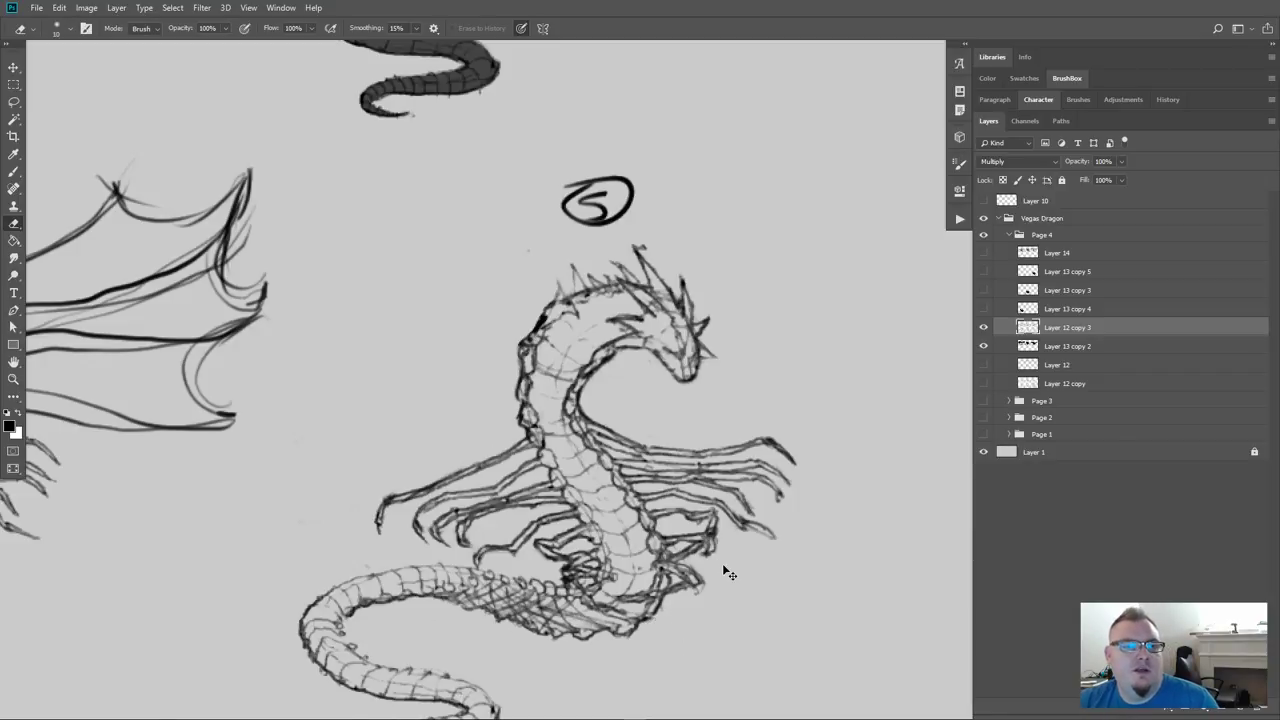
scroll(722, 563, "down", 3)
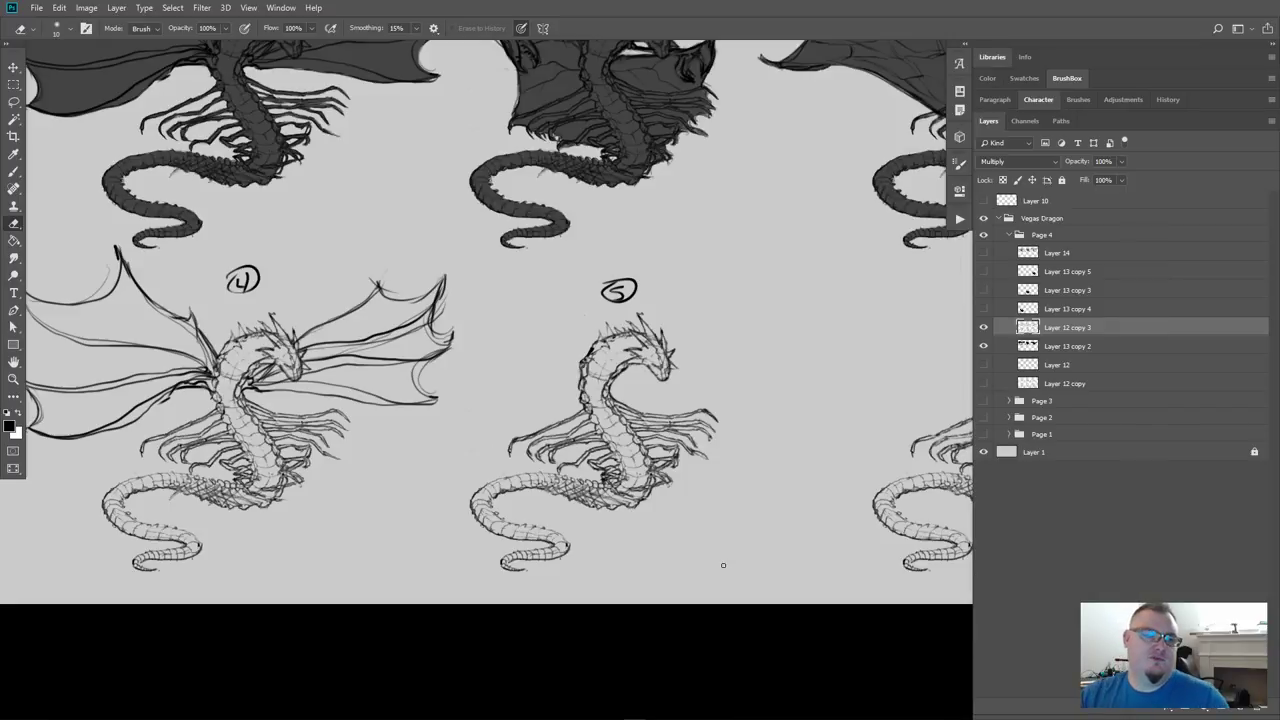
Lighten and tidy the lines around dragon 4's neck and the wing start beside its head
scroll(731, 565, "up", 3)
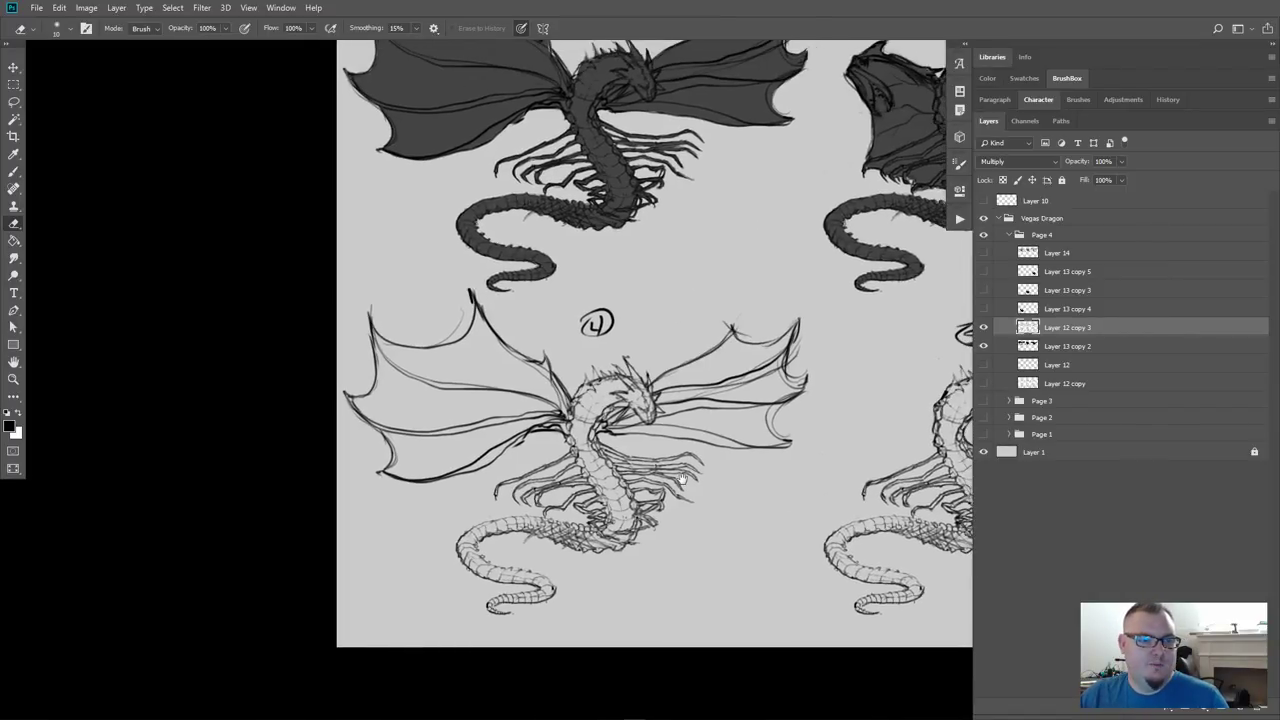
scroll(683, 479, "up", 3)
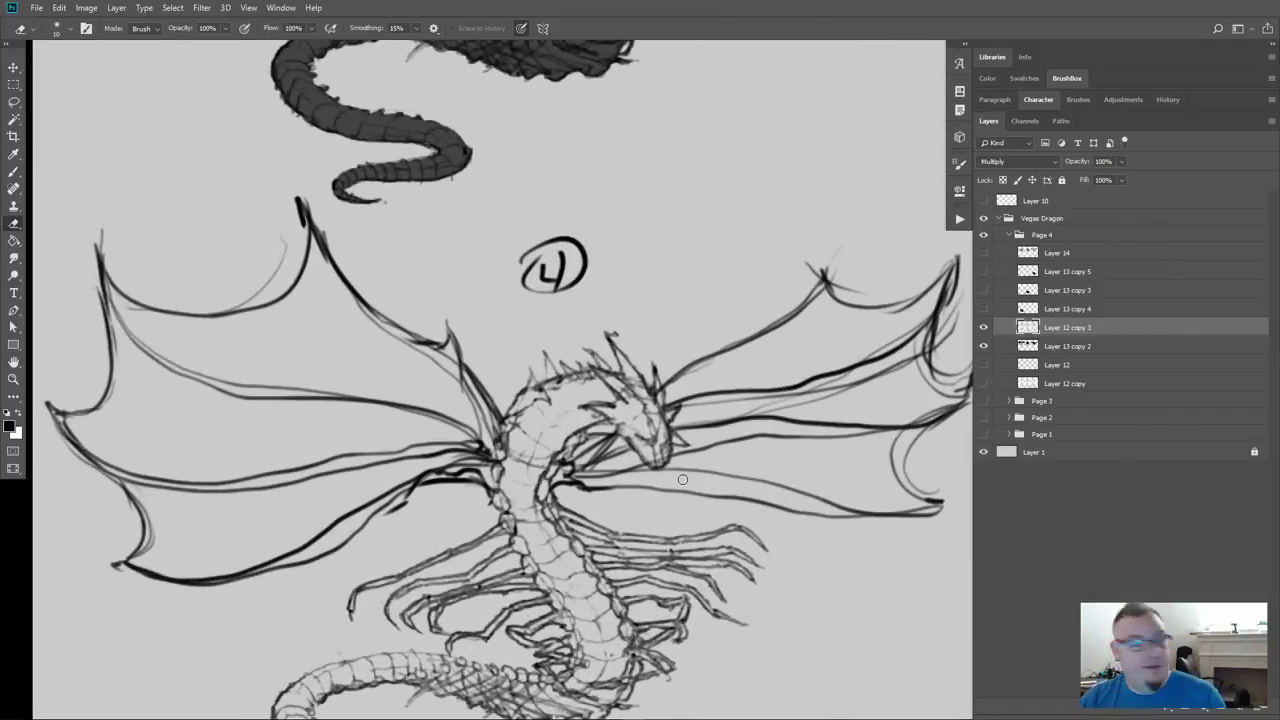
mouse_move(482, 420)
left_mouse_down()
mouse_move(489, 492)
mouse_move(466, 486)
mouse_move(476, 466)
mouse_move(458, 502)
left_mouse_up()
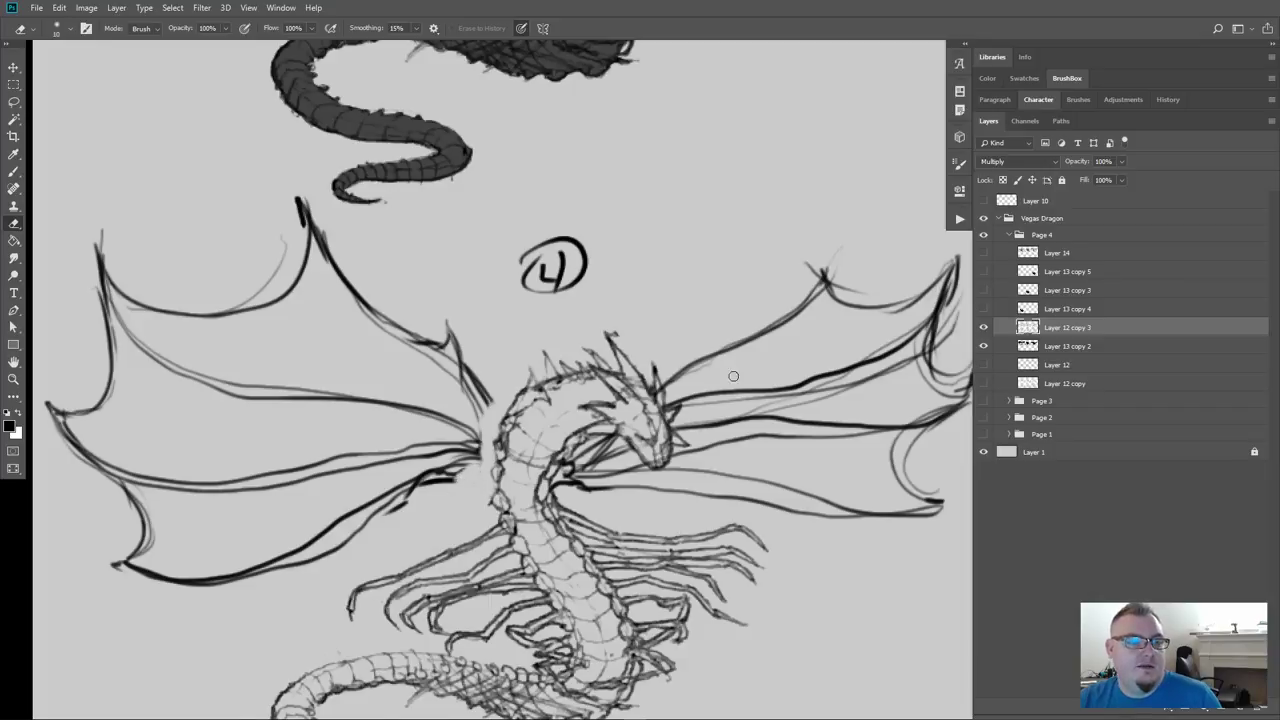
mouse_move(670, 390)
left_mouse_down()
mouse_move(659, 393)
mouse_move(678, 372)
mouse_move(672, 401)
mouse_move(690, 398)
mouse_move(680, 428)
mouse_move(698, 430)
left_mouse_up()
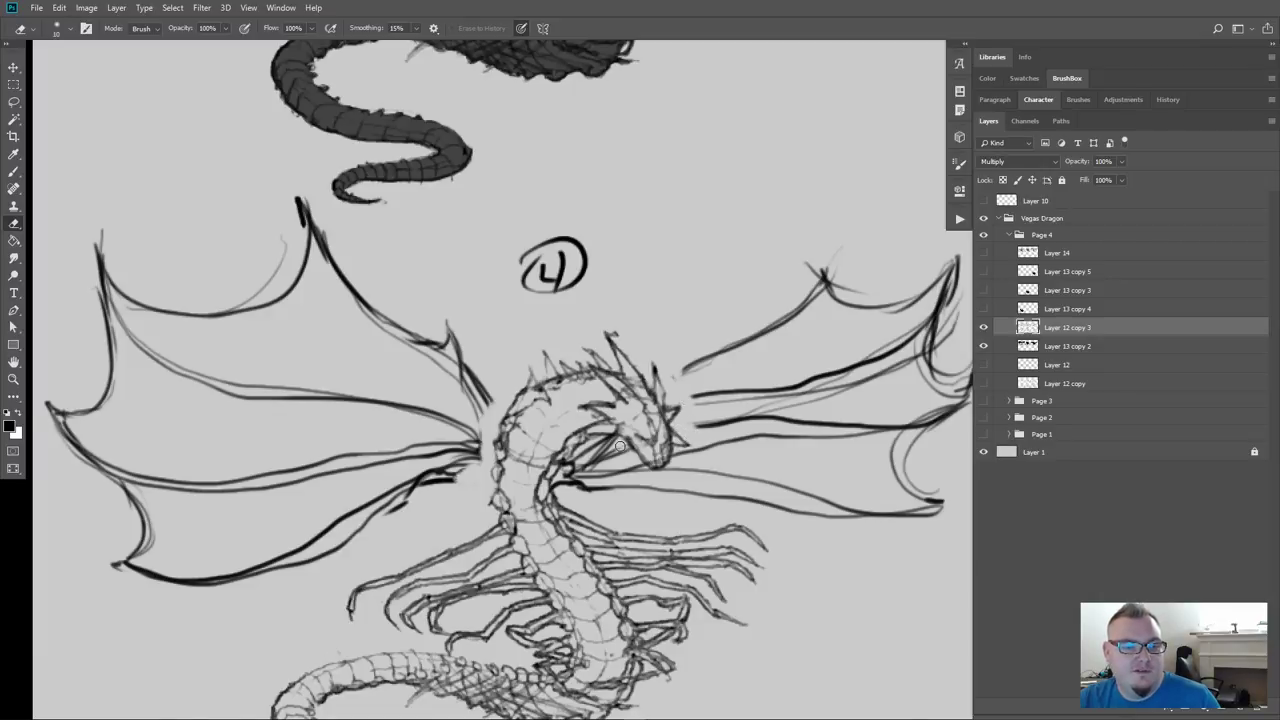
mouse_move(620, 446)
left_mouse_down()
mouse_move(584, 490)
mouse_move(596, 472)
mouse_move(601, 496)
mouse_move(636, 463)
mouse_move(645, 478)
mouse_move(623, 495)
mouse_move(606, 481)
mouse_move(660, 502)
left_mouse_up()
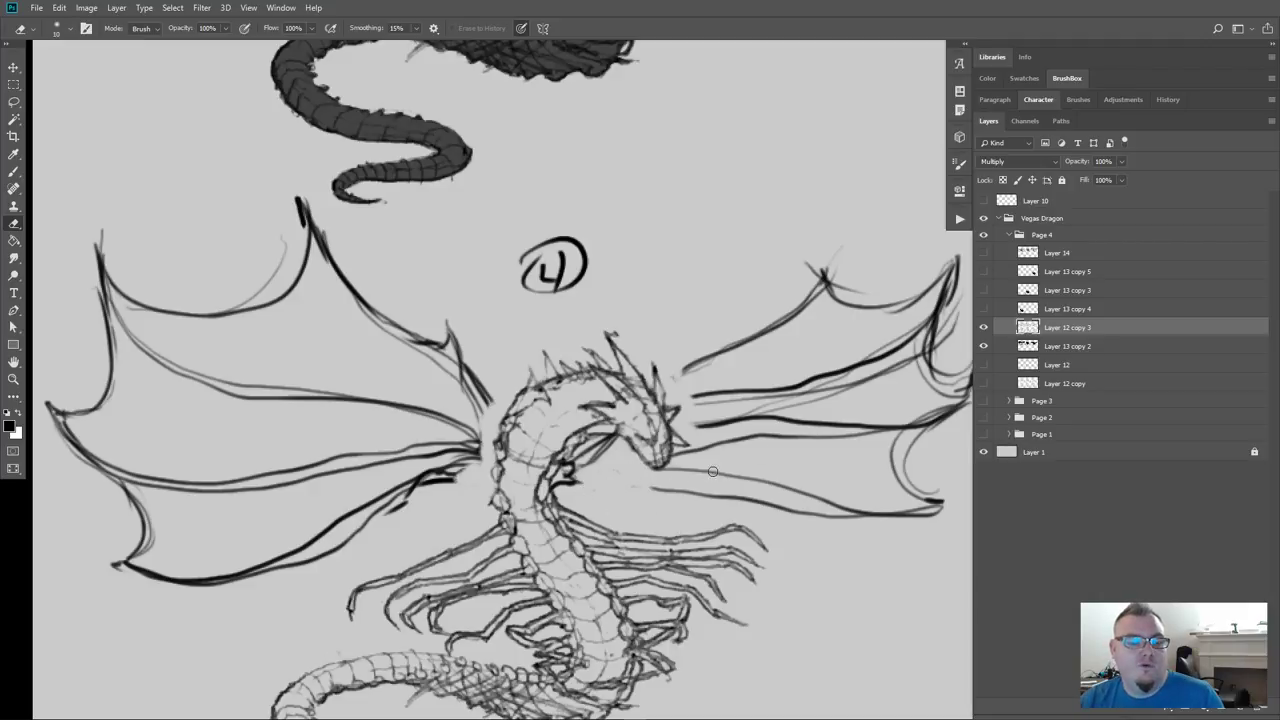
Lasso dragon 4's right-hand wing and delete it
key("l")
mouse_move(675, 357)
left_mouse_down()
mouse_move(697, 440)
mouse_move(635, 489)
mouse_move(653, 507)
mouse_move(767, 524)
mouse_move(861, 565)
mouse_move(971, 573)
mouse_move(1035, 490)
mouse_move(1030, 343)
mouse_move(915, 234)
mouse_move(793, 222)
mouse_move(683, 261)
mouse_move(657, 300)
mouse_move(688, 425)
left_mouse_up()
key("Delete")
Lasso dragon 4's left wing, delete it, and deselect
key("ctrl+d")
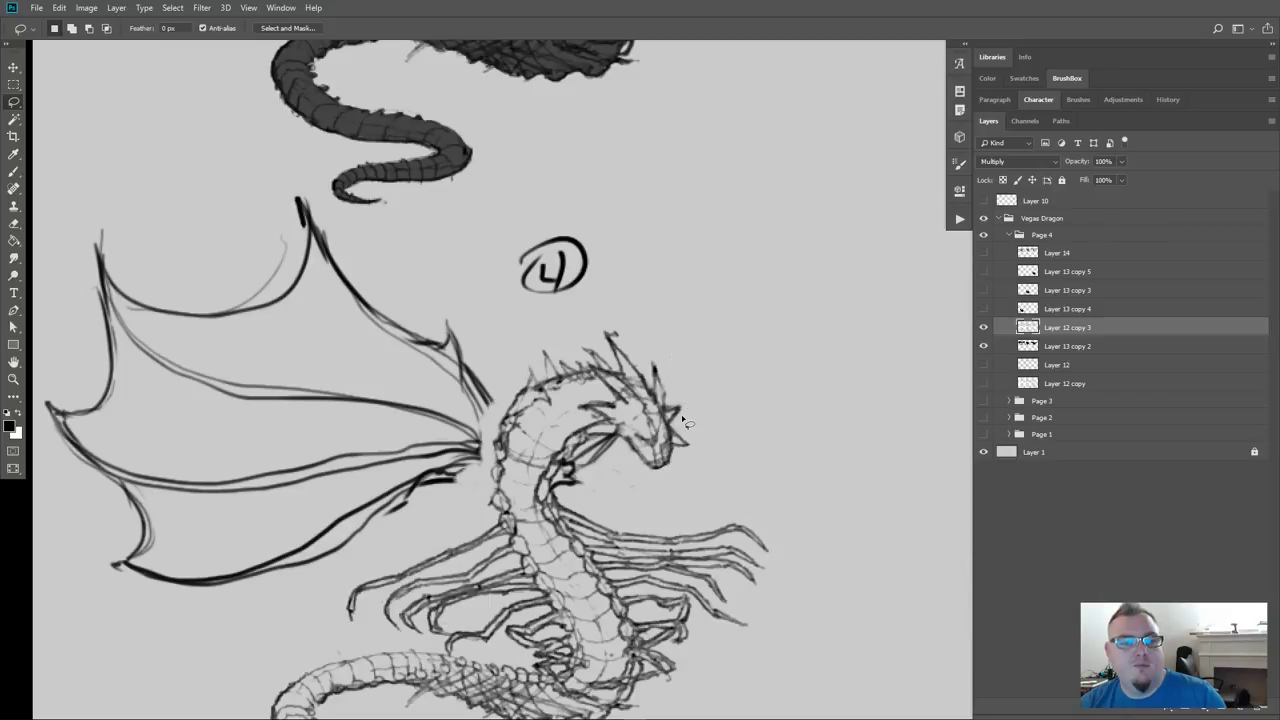
left_click_drag(375, 418, 643, 449)
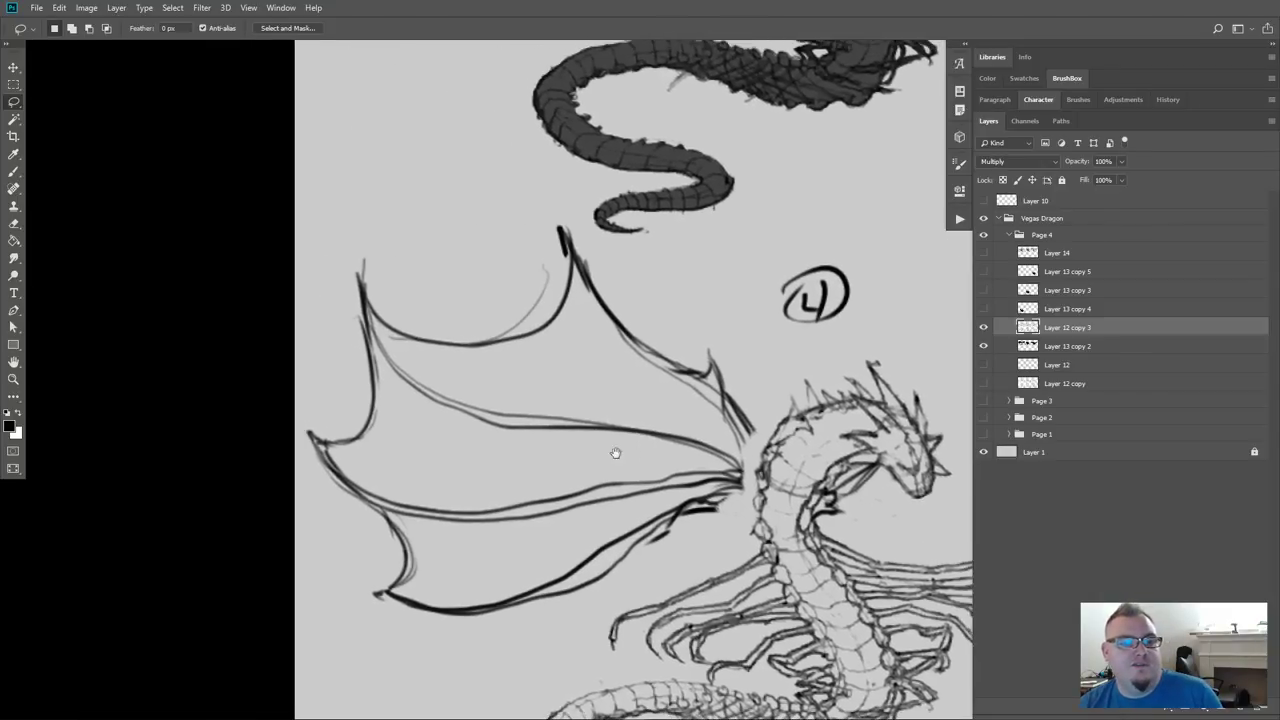
mouse_move(767, 408)
left_mouse_down()
mouse_move(724, 530)
mouse_move(658, 575)
mouse_move(582, 612)
mouse_move(440, 646)
mouse_move(315, 604)
mouse_move(265, 443)
mouse_move(256, 296)
mouse_move(313, 187)
mouse_move(439, 182)
mouse_move(562, 212)
mouse_move(640, 297)
mouse_move(740, 343)
mouse_move(766, 428)
left_mouse_up()
key("Delete")
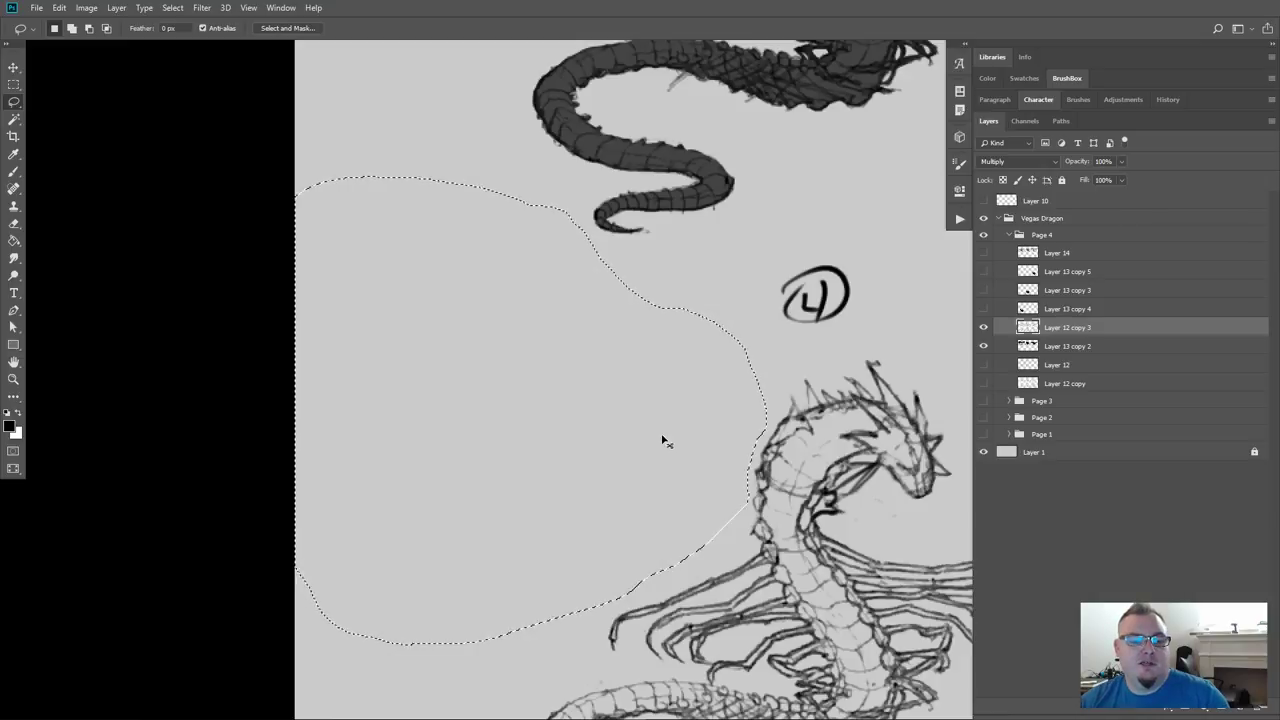
key("ctrl+d")
Zoom out to show all three dragon columns on the page
left_click_drag(665, 441, 422, 393)
scroll(422, 393, "down", 2)
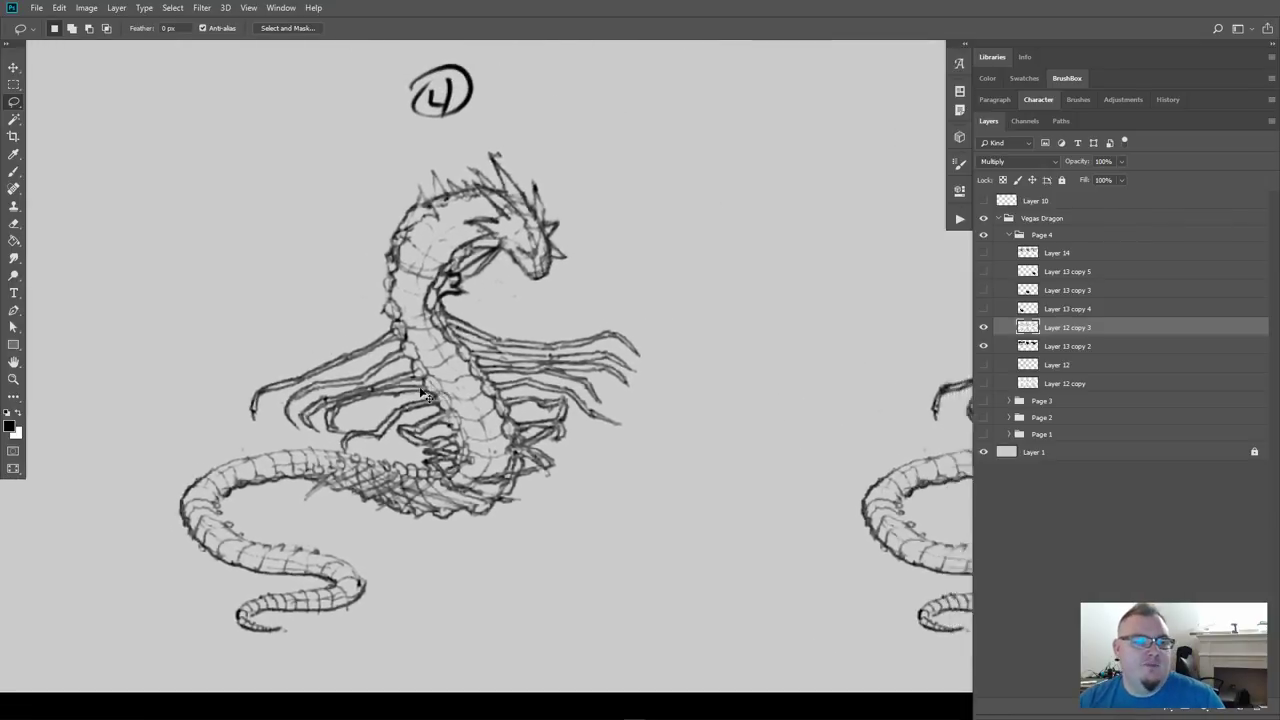
mouse_move(440, 396)
left_mouse_down()
mouse_move(371, 409)
mouse_move(396, 456)
mouse_move(374, 493)
left_mouse_up()
scroll(395, 436, "down", 2)
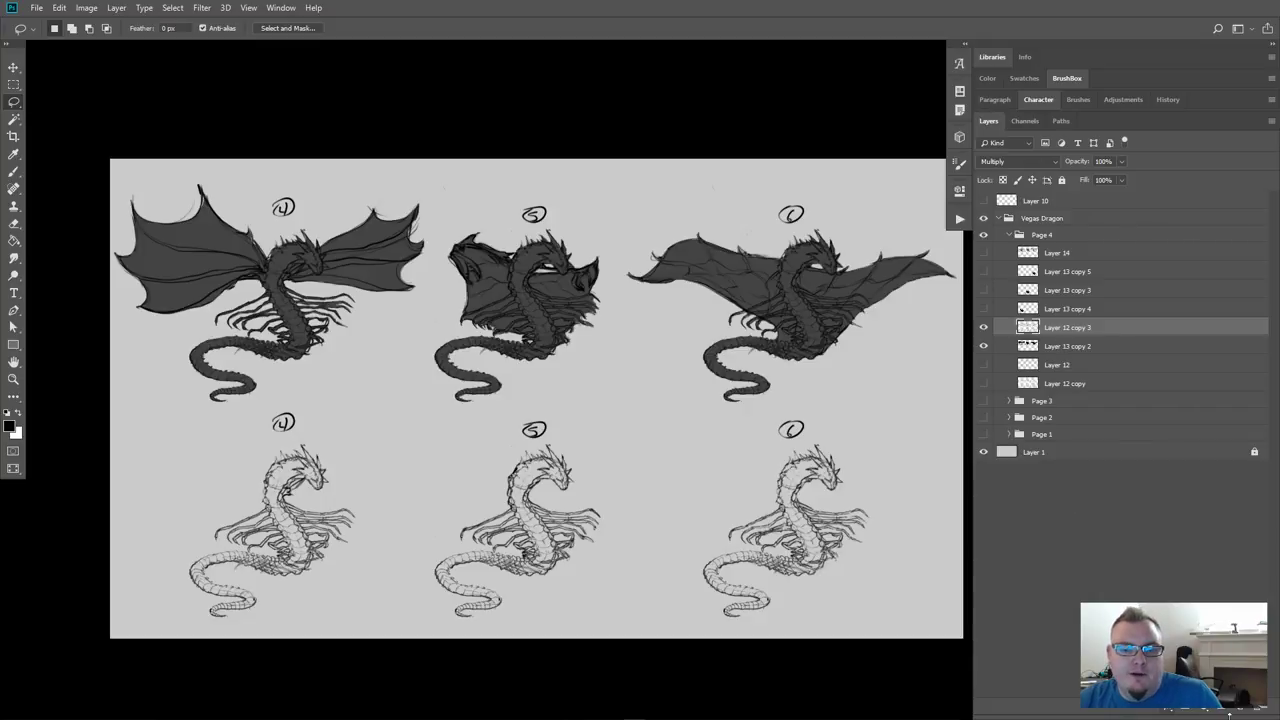
Add a new empty layer and pick the Notes brush preset
left_click(1236, 710)
key("b")
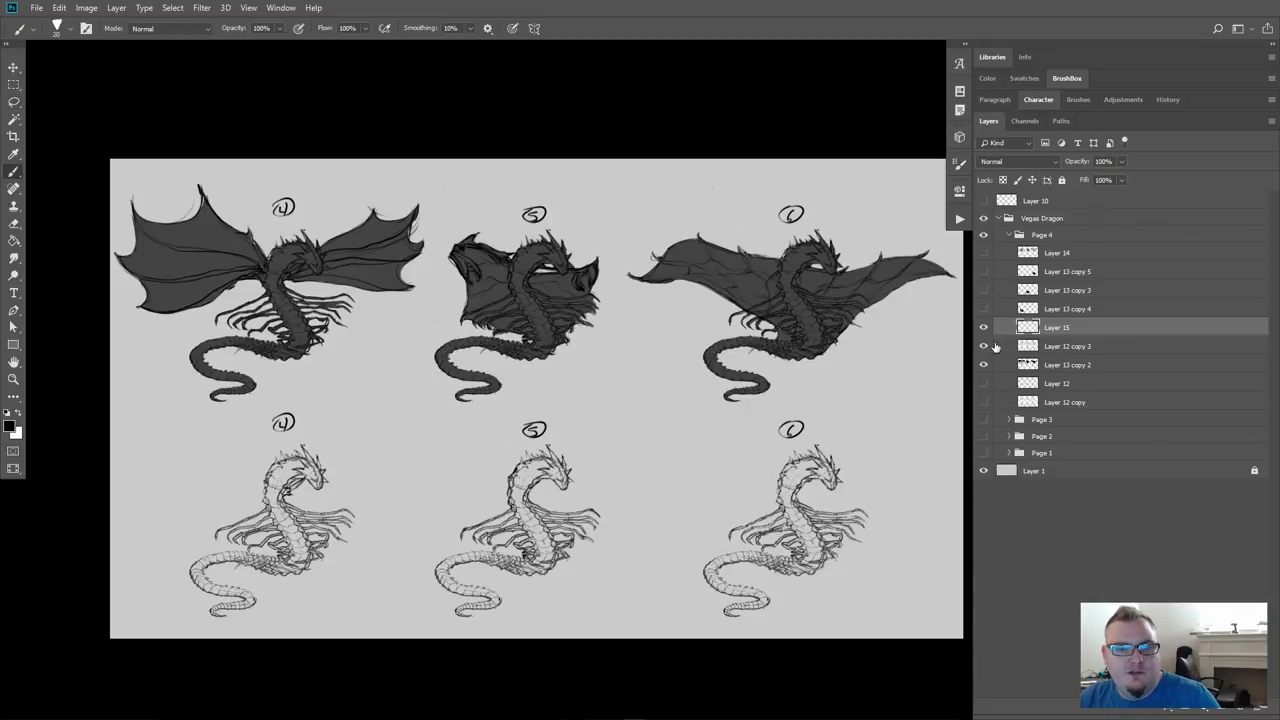
left_click(1062, 82)
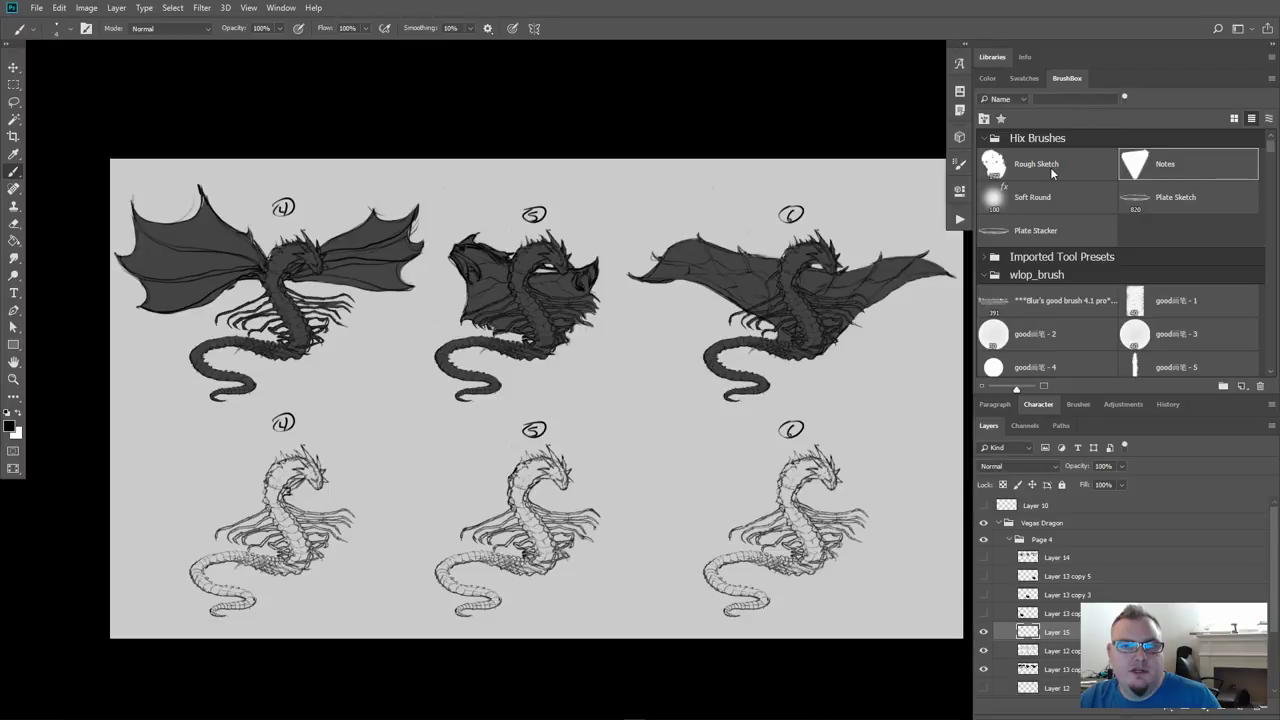
left_click(1147, 172)
left_click(1056, 82)
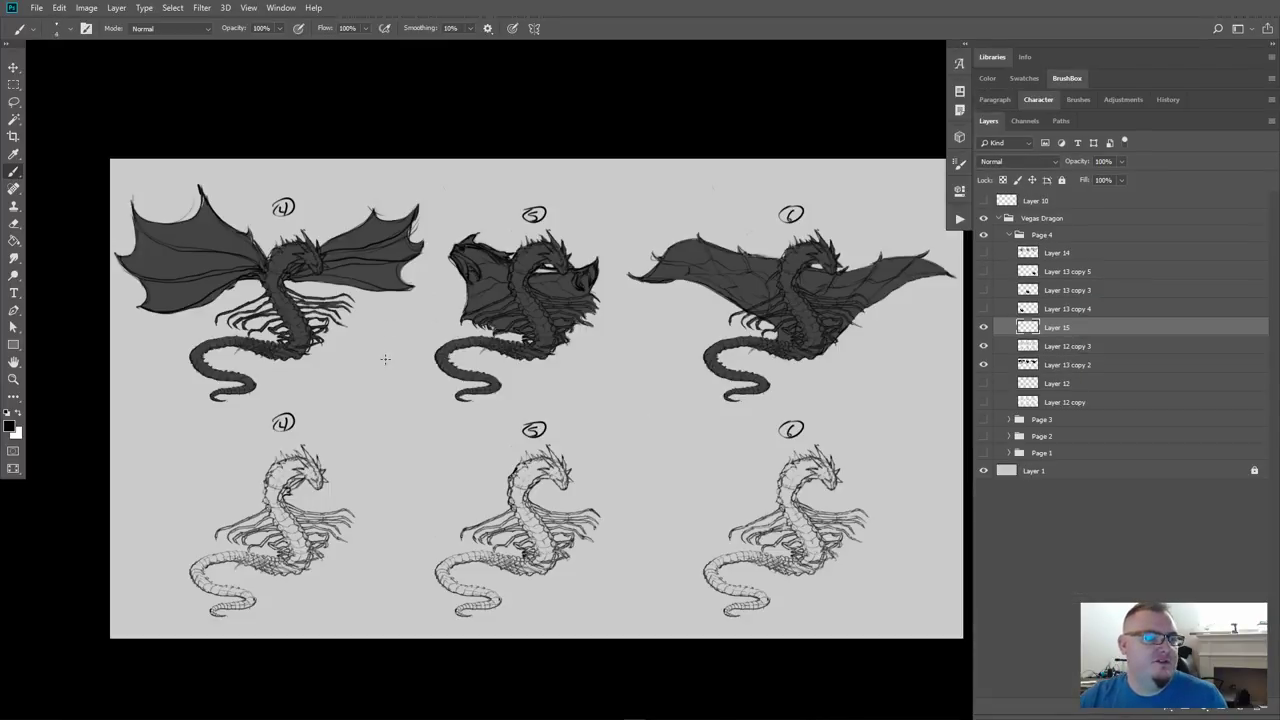
Draw thin wing lines from dragon 5 toward dragon 6, then hide the Page 4 group
scroll(480, 578, "down", 2)
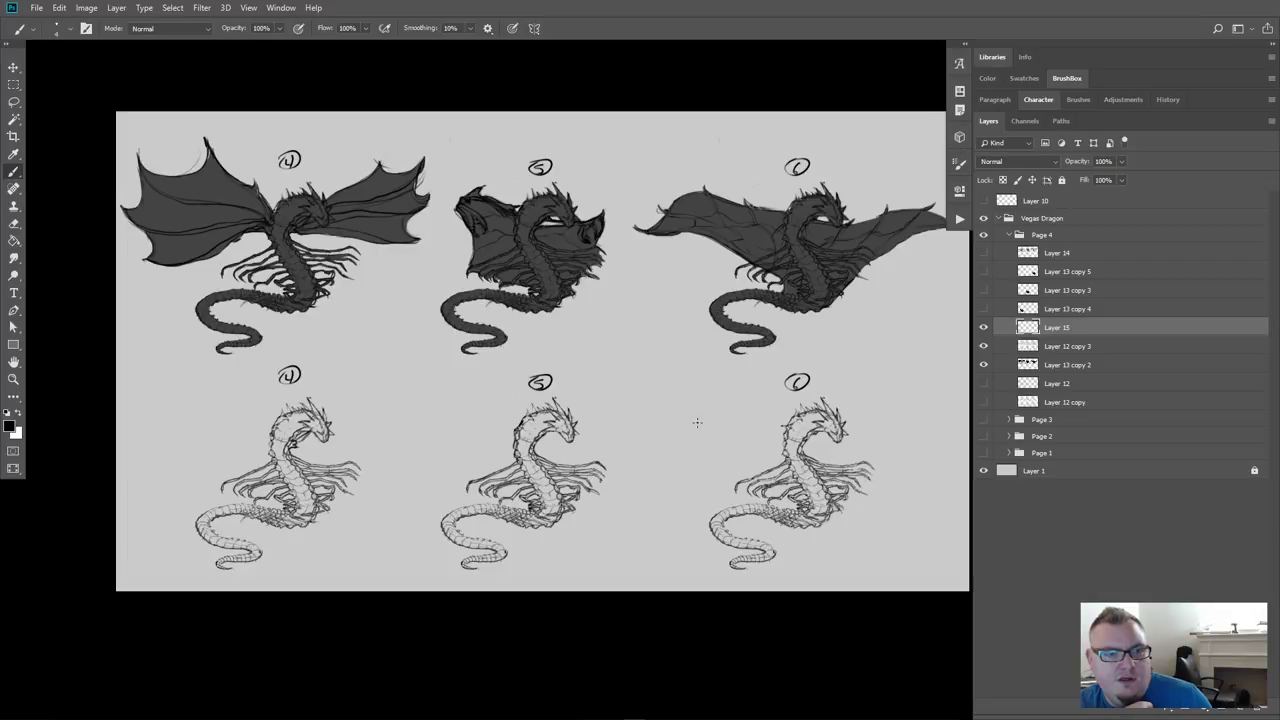
mouse_move(786, 428)
left_mouse_down()
mouse_move(667, 407)
mouse_move(604, 438)
left_mouse_up()
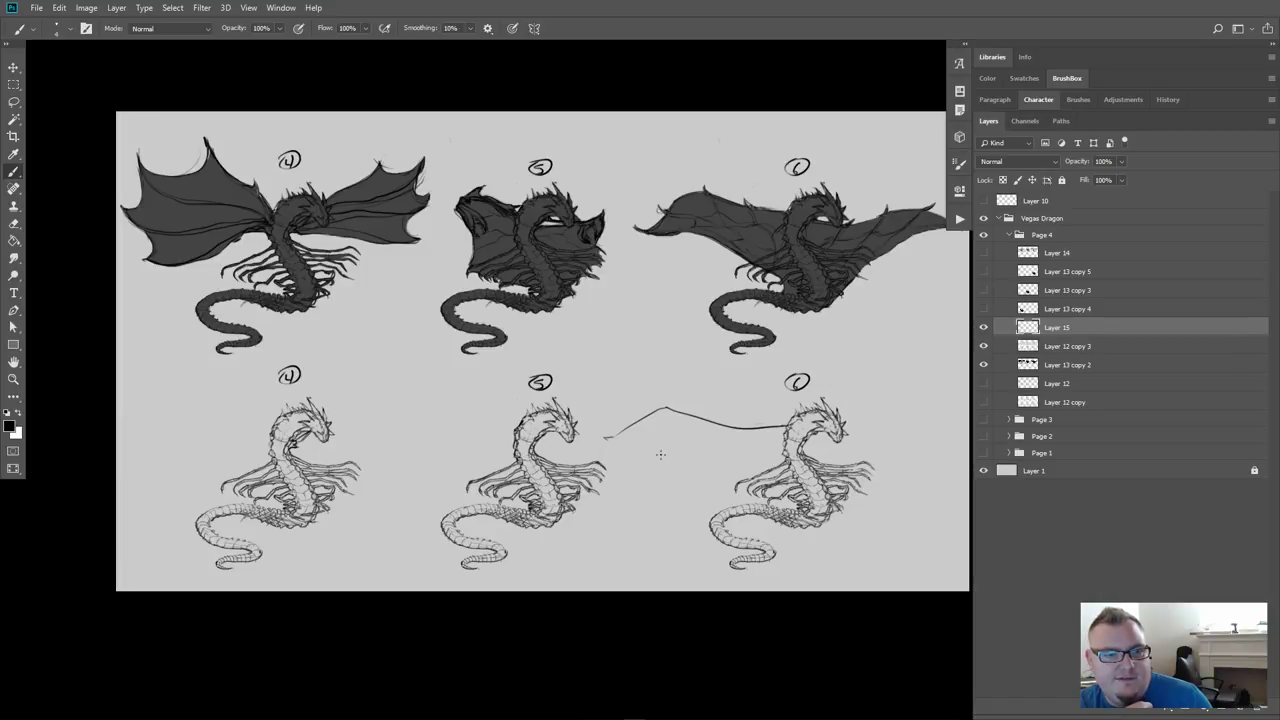
mouse_move(663, 451)
left_mouse_down()
mouse_move(599, 438)
mouse_move(672, 455)
left_mouse_up()
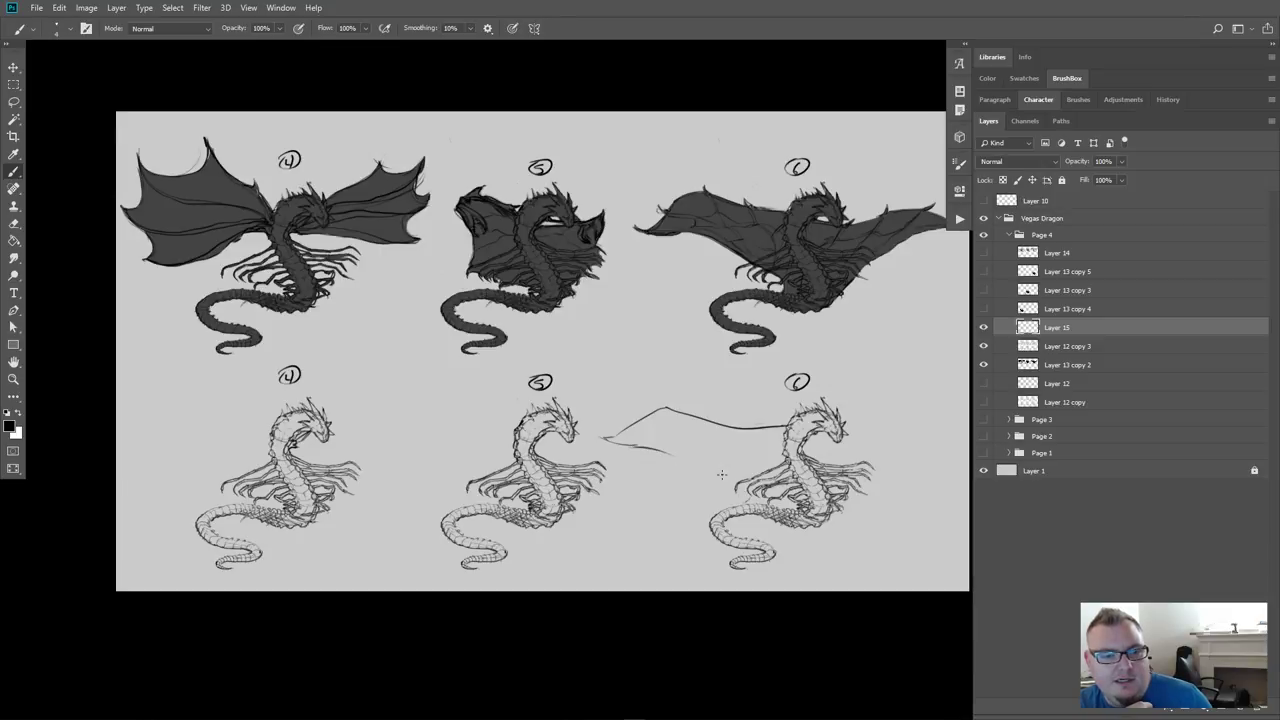
mouse_move(749, 497)
left_mouse_down()
mouse_move(737, 472)
mouse_move(663, 449)
mouse_move(736, 476)
left_mouse_up()
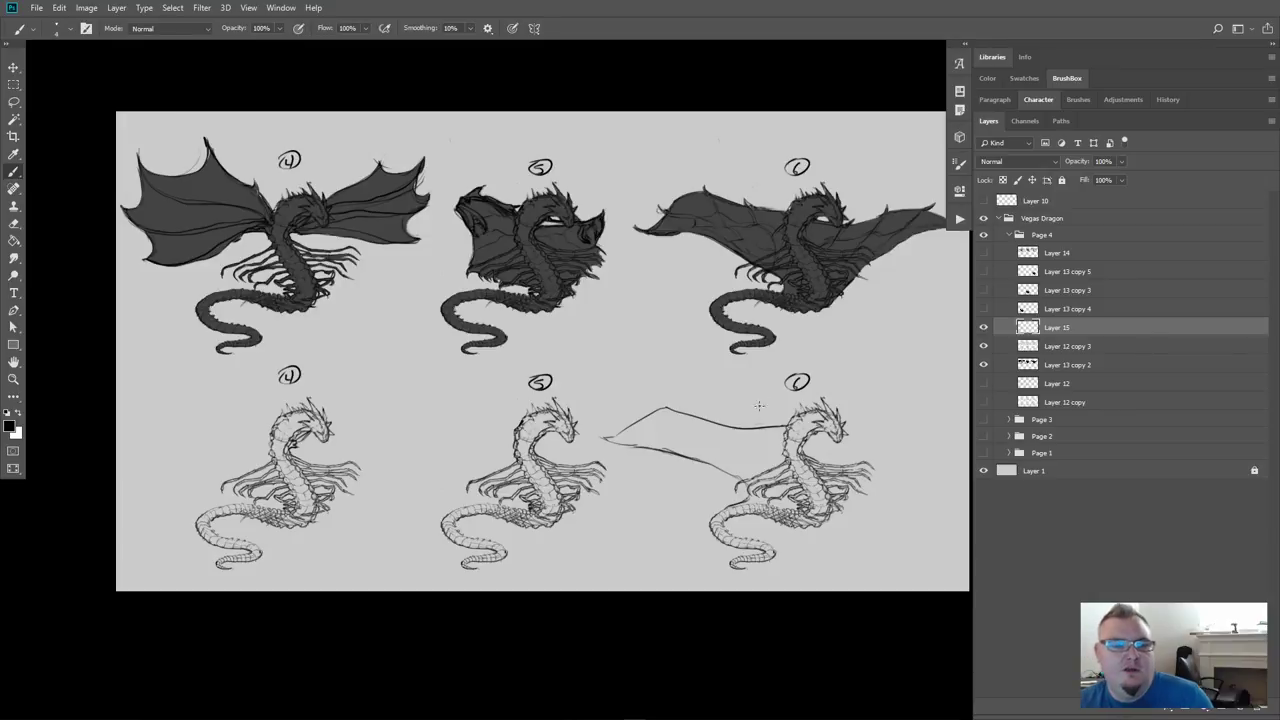
key("e")
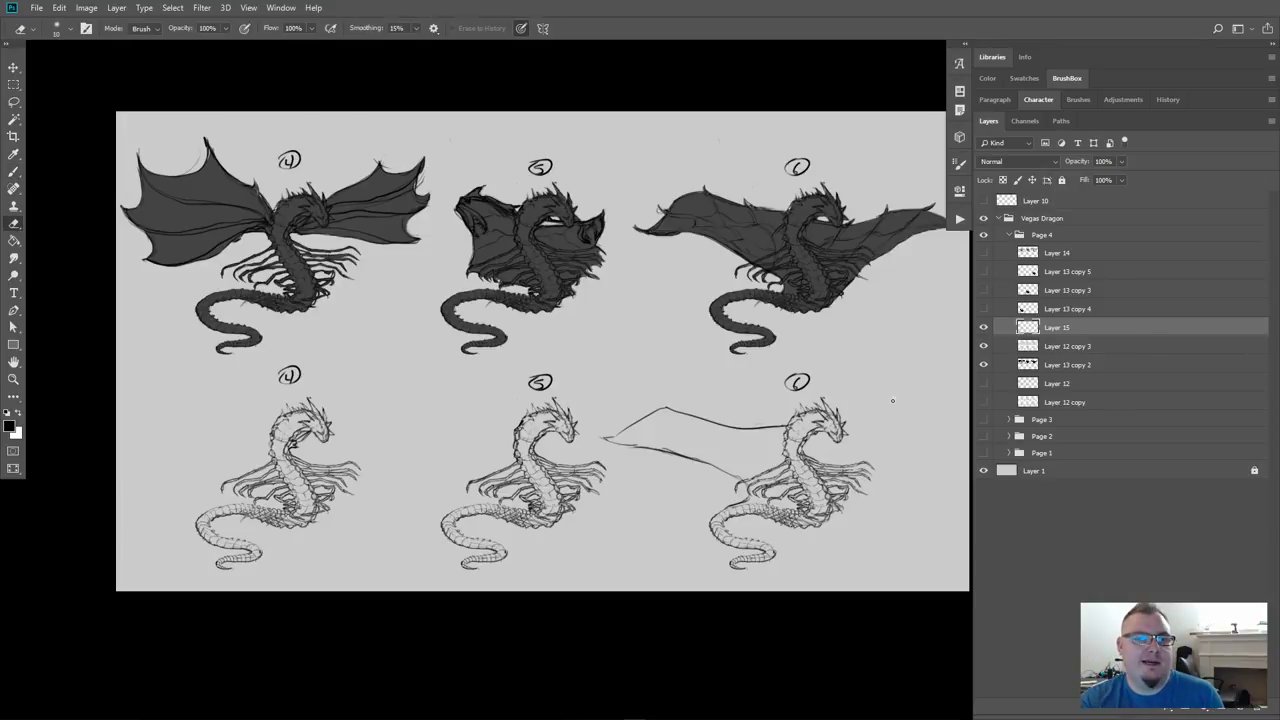
left_click(983, 234)
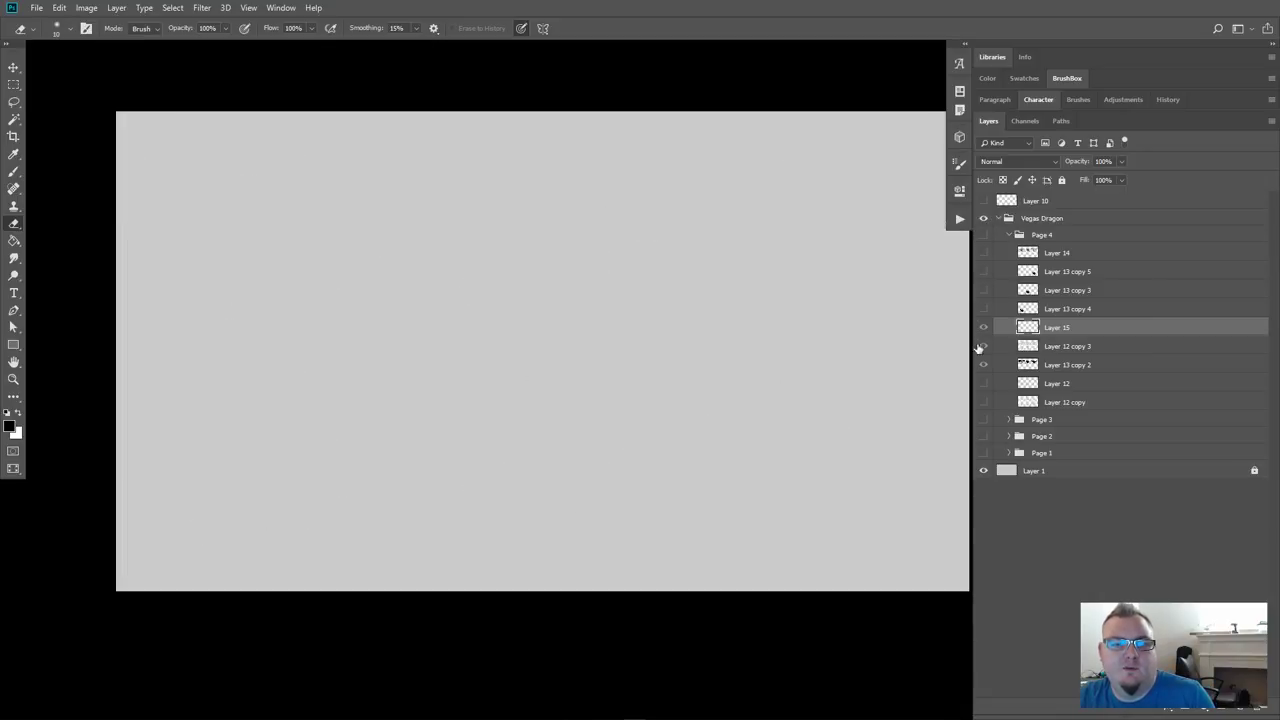
Swap Page 4 for the Page 3 wing-membrane sketches, then swap back to Page 4
key("ctrl+z")
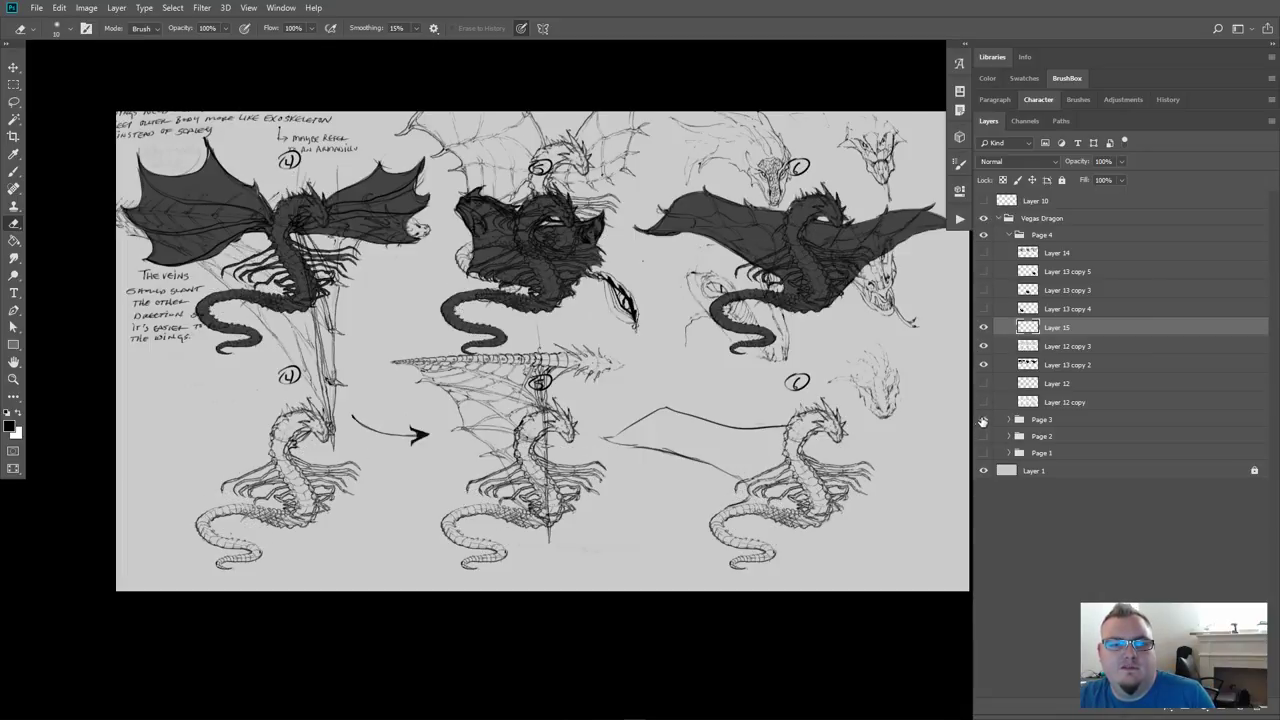
left_click(983, 419)
left_click(983, 234)
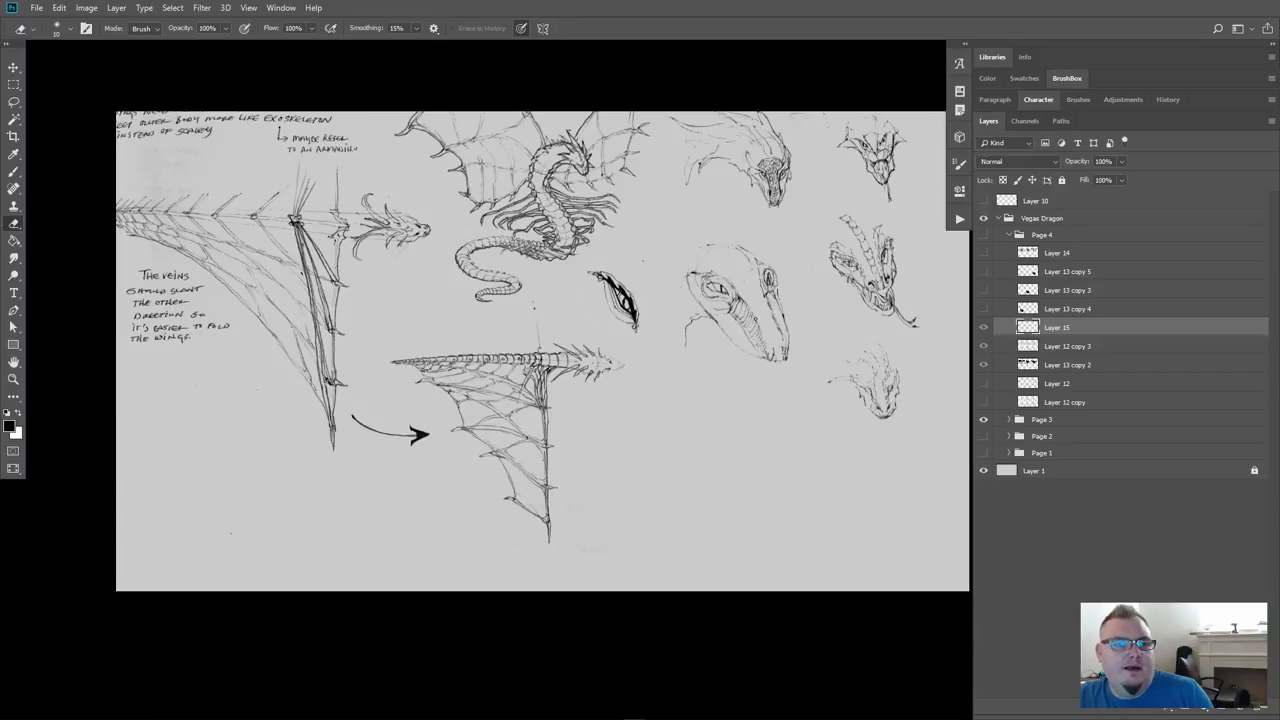
left_click(982, 420)
left_click(983, 234)
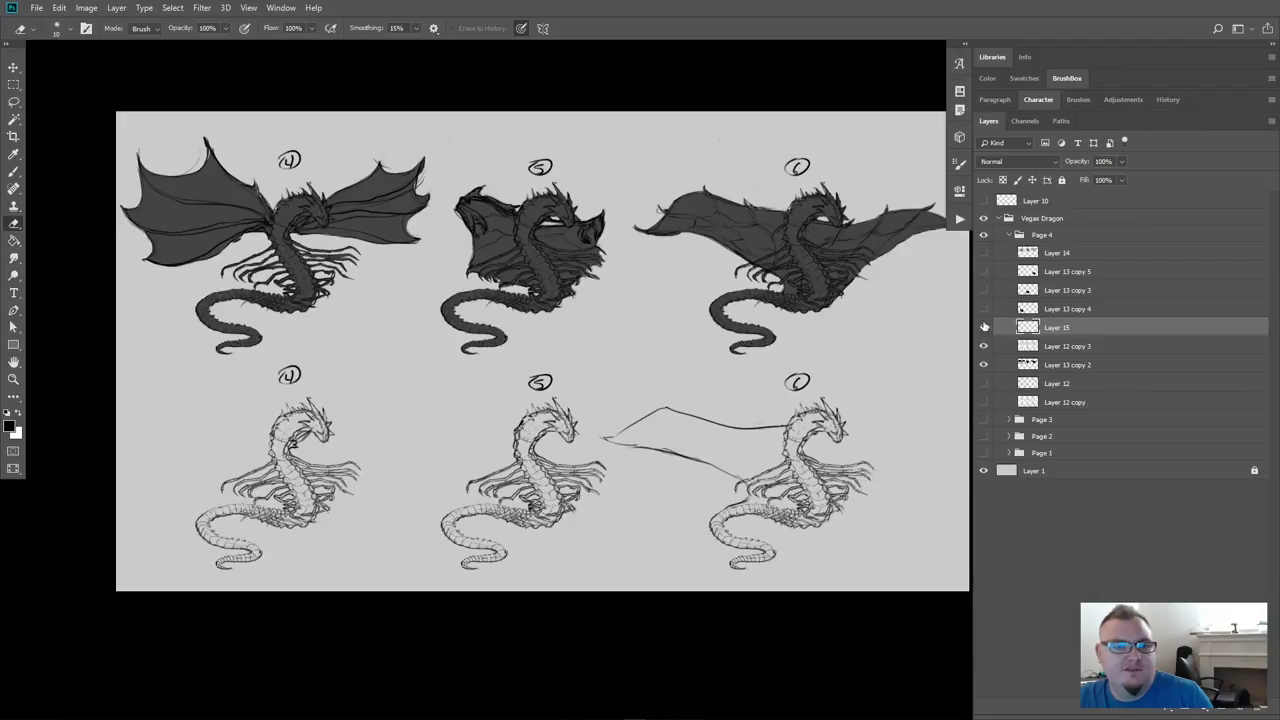
Erase dragon 5's old lower wing stroke with a larger eraser and redraw one darker line toward dragon 6
key("bracketright")
key("bracketright")
key("bracketright")
key("bracketright")
key("bracketright")
mouse_move(651, 455)
left_mouse_down()
mouse_move(756, 497)
mouse_move(724, 500)
left_mouse_up()
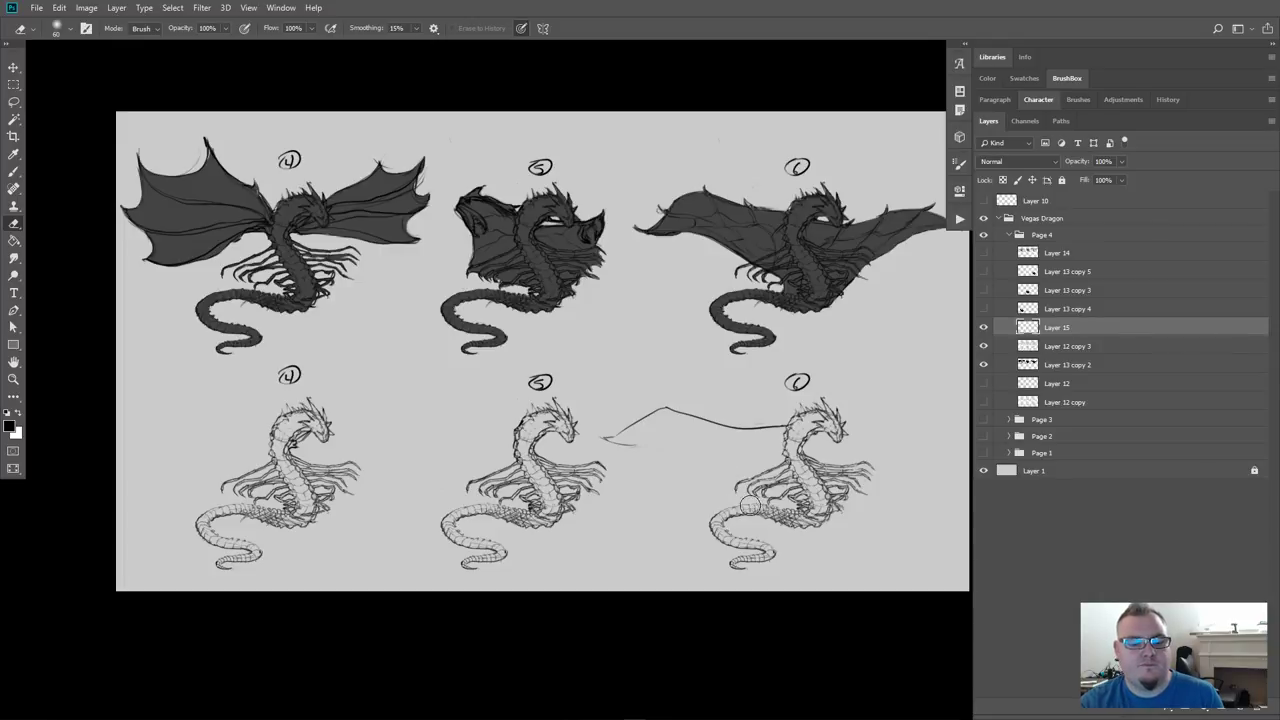
key("b")
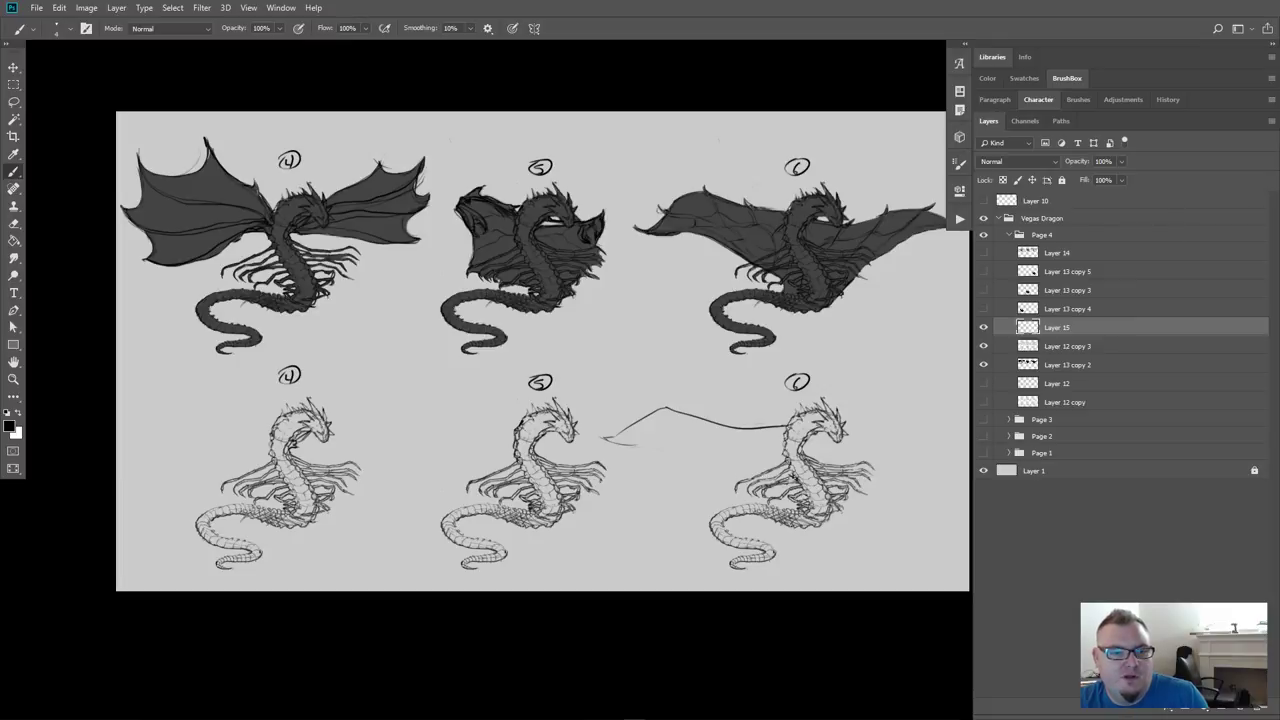
mouse_move(796, 467)
left_mouse_down()
mouse_move(762, 477)
mouse_move(602, 436)
left_mouse_up()
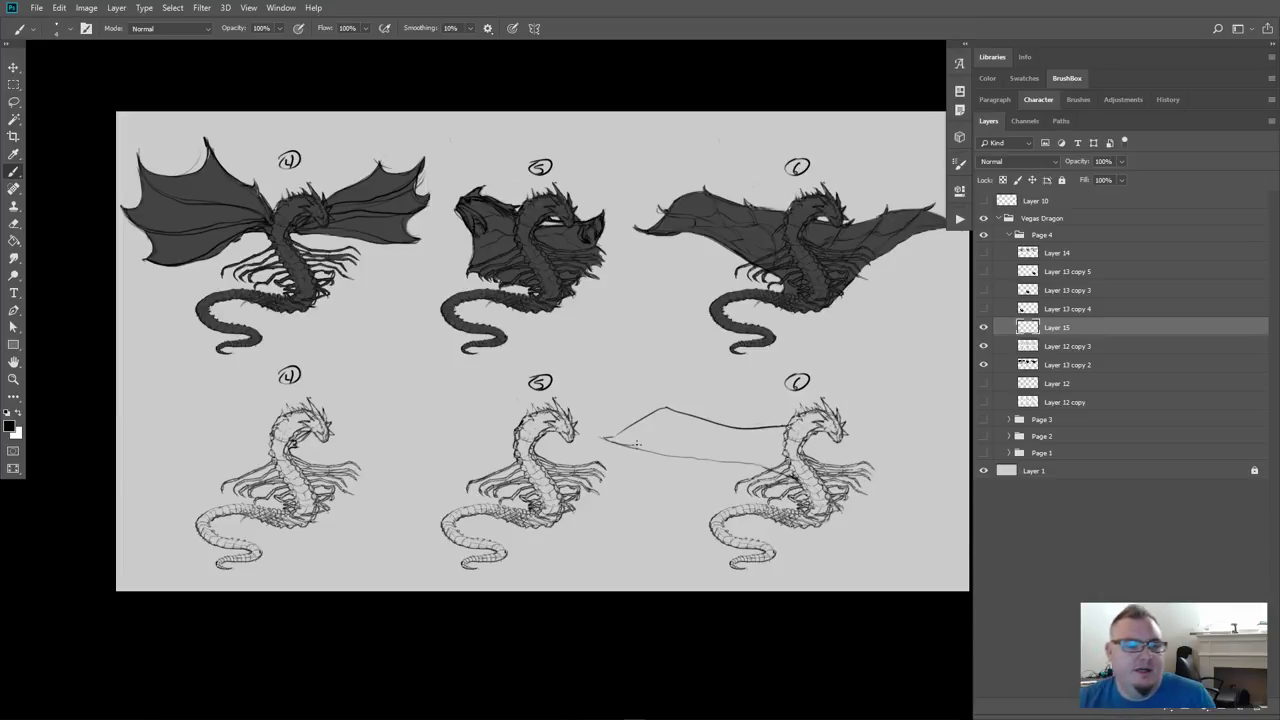
mouse_move(607, 437)
left_mouse_down()
mouse_move(734, 442)
mouse_move(803, 489)
left_mouse_up()
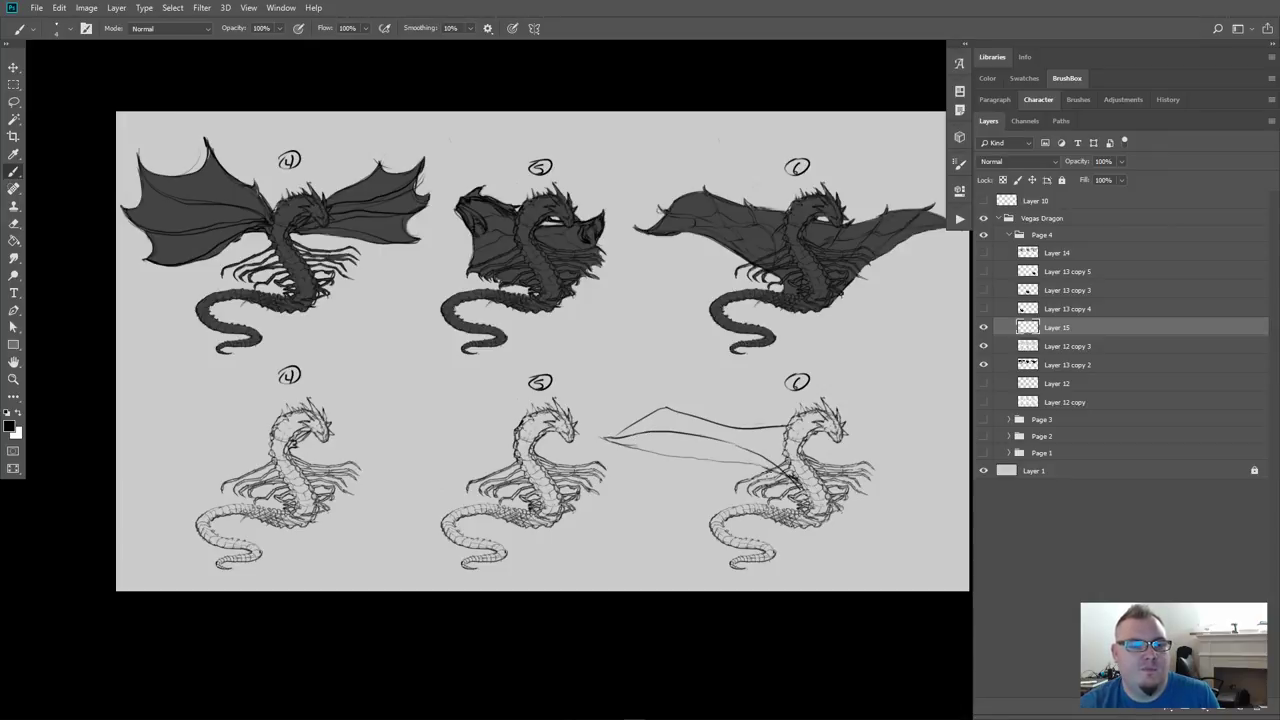
mouse_move(751, 457)
left_mouse_down()
mouse_move(602, 449)
mouse_move(737, 468)
mouse_move(740, 441)
mouse_move(769, 456)
mouse_move(675, 427)
mouse_move(692, 429)
mouse_move(622, 429)
mouse_move(678, 426)
mouse_move(690, 458)
mouse_move(774, 450)
mouse_move(781, 428)
mouse_move(680, 409)
mouse_move(623, 425)
mouse_move(676, 432)
mouse_move(675, 457)
mouse_move(726, 445)
mouse_move(655, 438)
mouse_move(790, 478)
left_mouse_up()
key("e")
Draw the pointed wing tip and its edge strokes toward dragon 6, undoing one stroke and erasing strays
key("b")
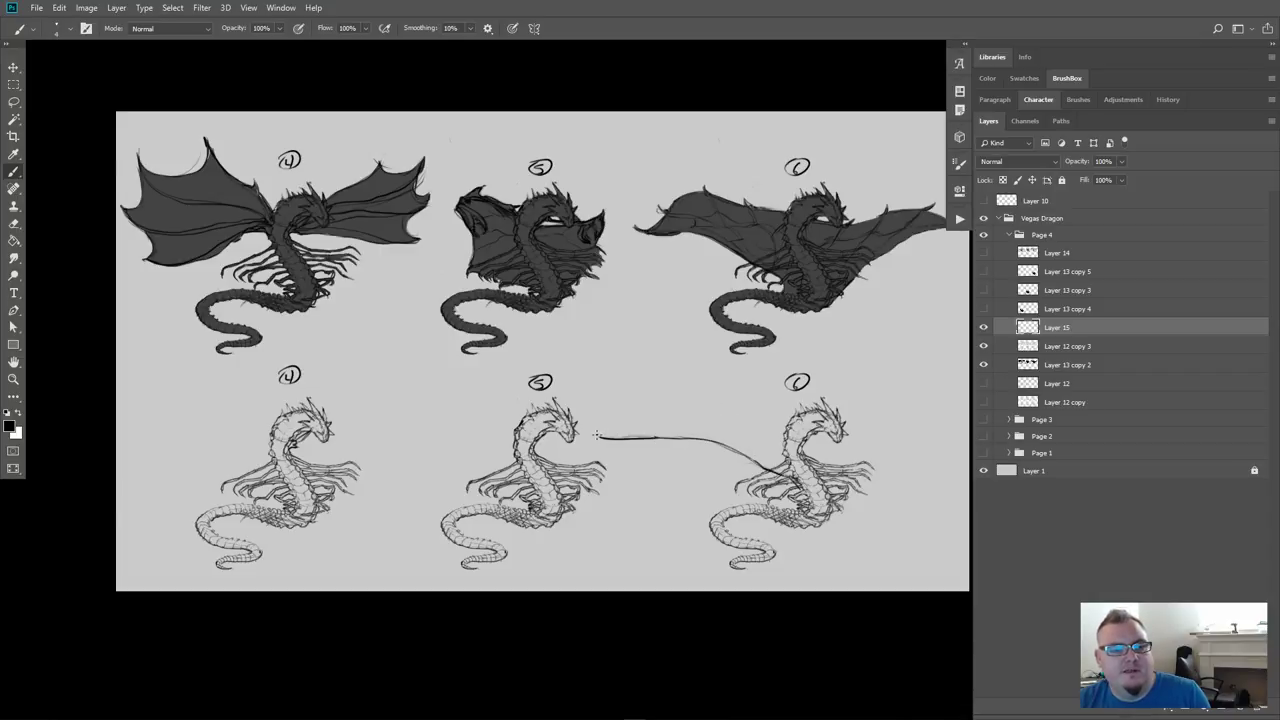
mouse_move(596, 434)
left_mouse_down()
mouse_move(733, 413)
mouse_move(783, 431)
left_mouse_up()
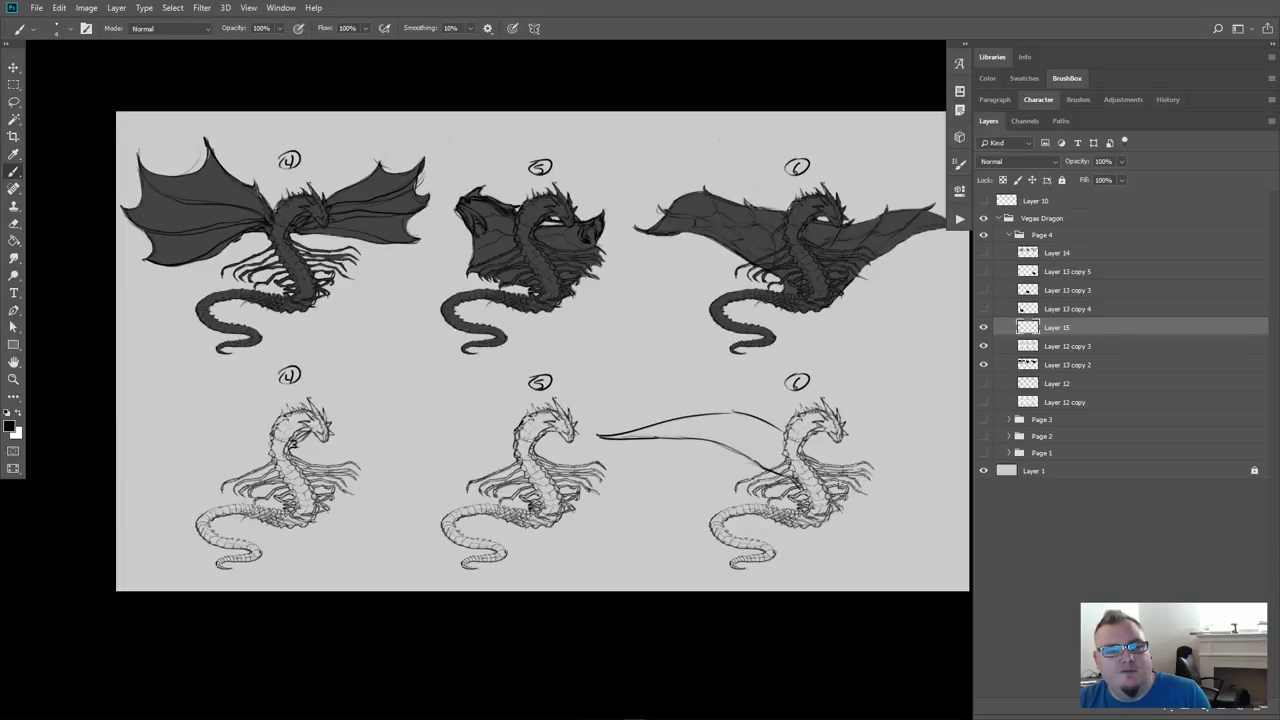
key("ctrl+z")
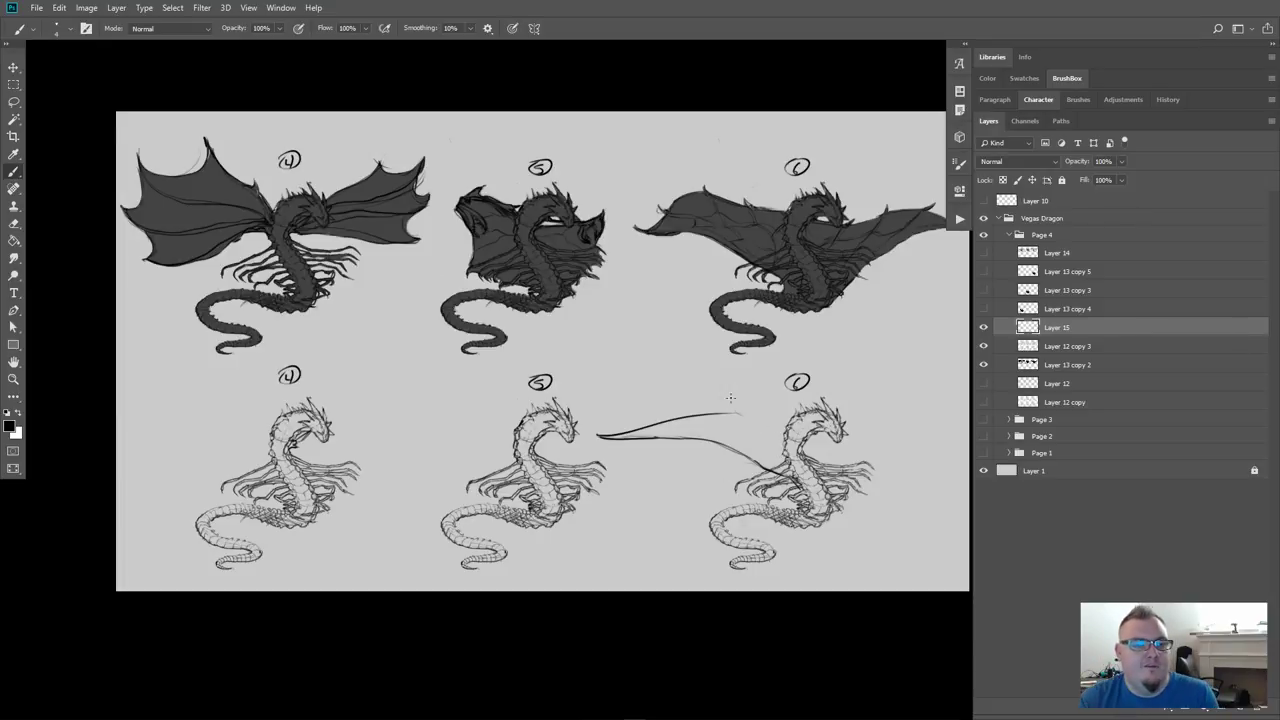
mouse_move(740, 411)
left_mouse_down()
mouse_move(858, 447)
mouse_move(780, 411)
mouse_move(600, 404)
mouse_move(700, 410)
left_mouse_up()
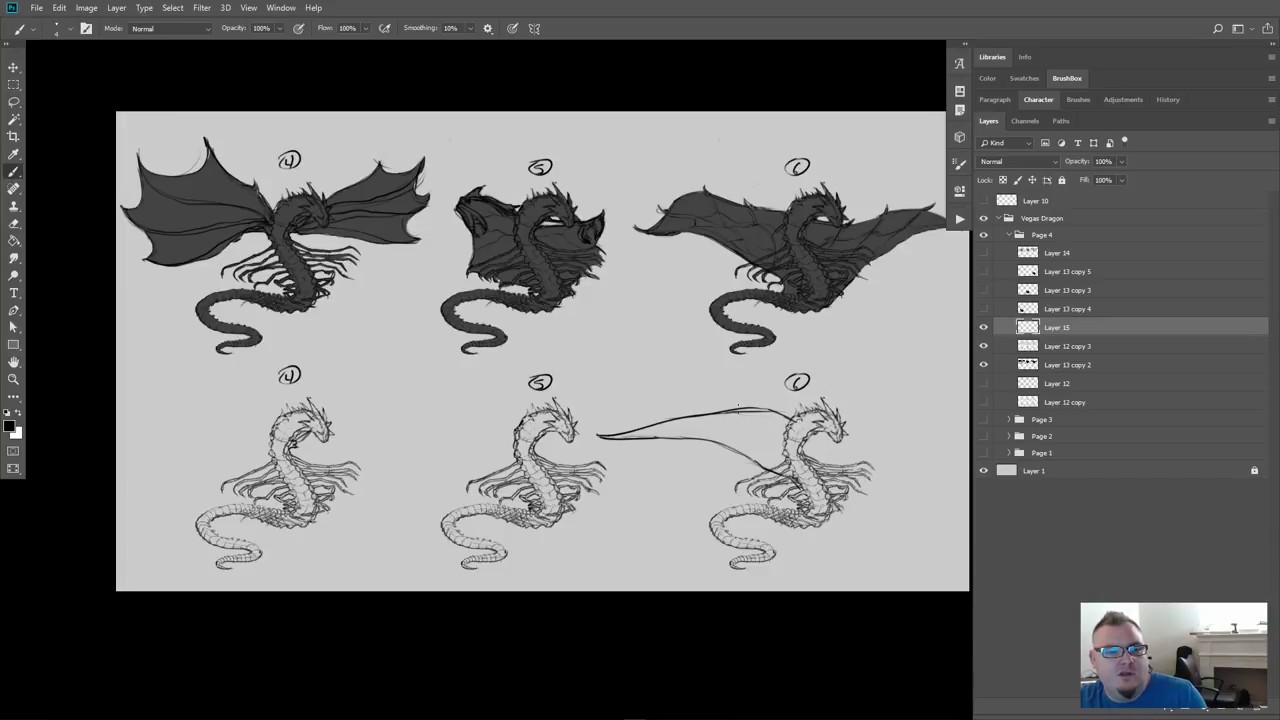
mouse_move(790, 415)
left_mouse_down()
mouse_move(558, 375)
mouse_move(760, 472)
left_mouse_up()
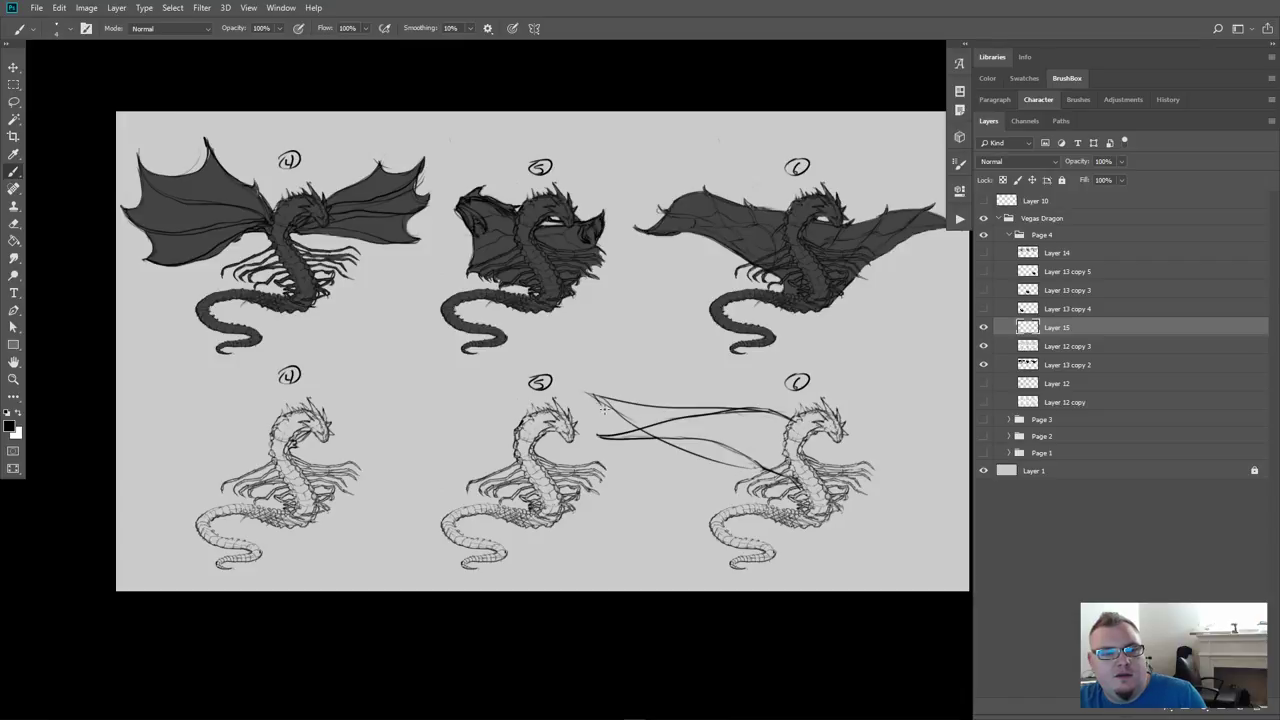
mouse_move(590, 392)
left_mouse_down()
mouse_move(600, 412)
mouse_move(672, 432)
left_mouse_up()
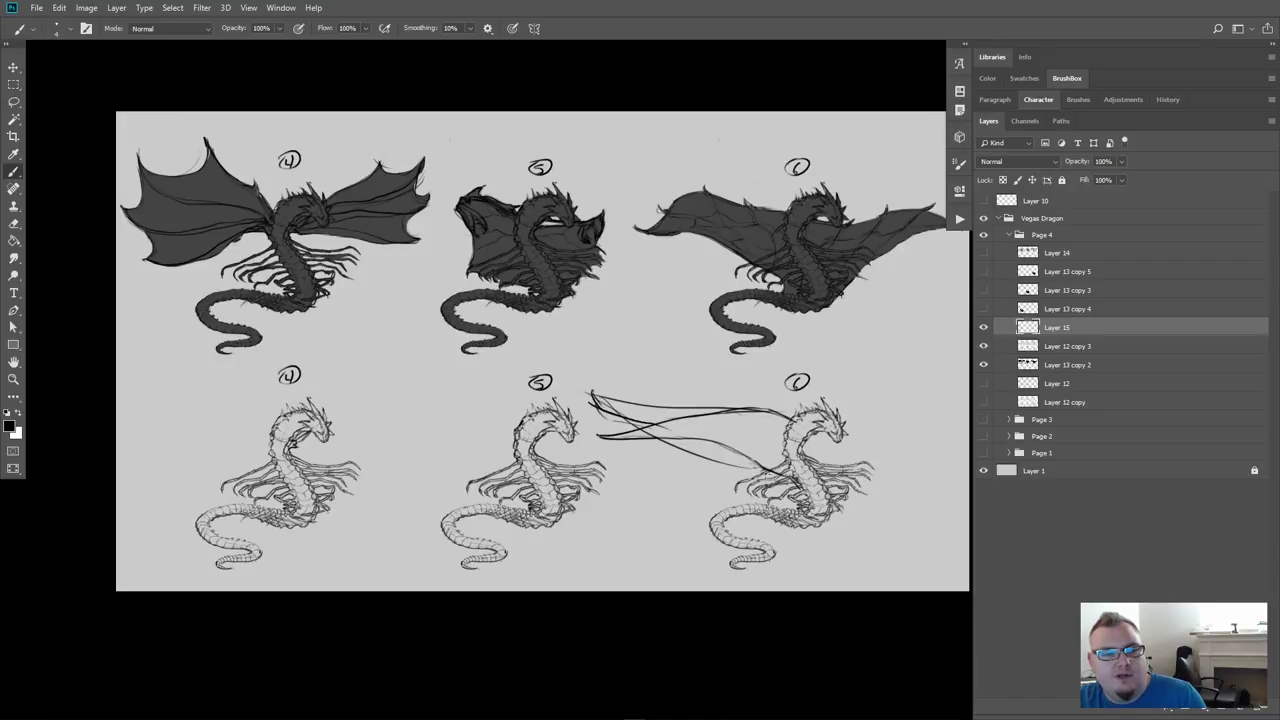
mouse_move(589, 390)
left_mouse_down()
mouse_move(679, 453)
mouse_move(709, 445)
mouse_move(812, 496)
left_mouse_up()
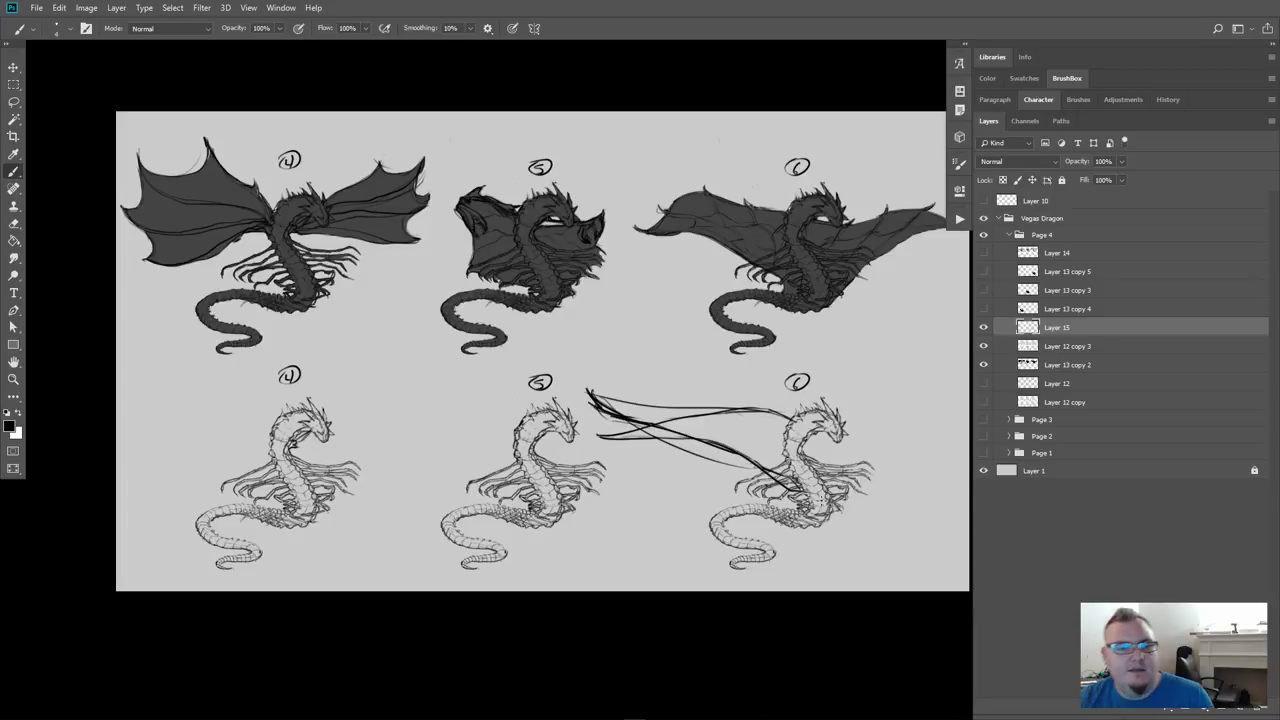
key("e")
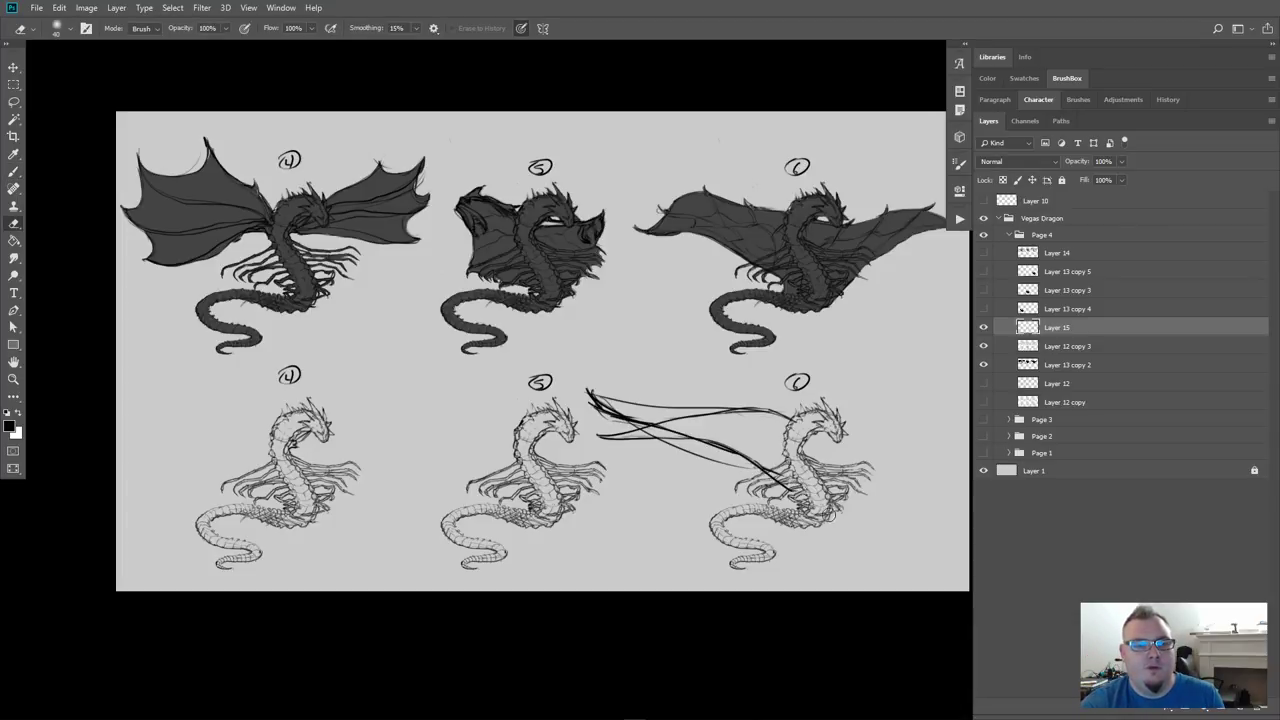
mouse_move(707, 459)
left_mouse_down()
mouse_move(602, 432)
mouse_move(643, 443)
mouse_move(642, 418)
mouse_move(694, 433)
mouse_move(629, 412)
mouse_move(756, 420)
mouse_move(706, 421)
mouse_move(737, 422)
left_mouse_up()
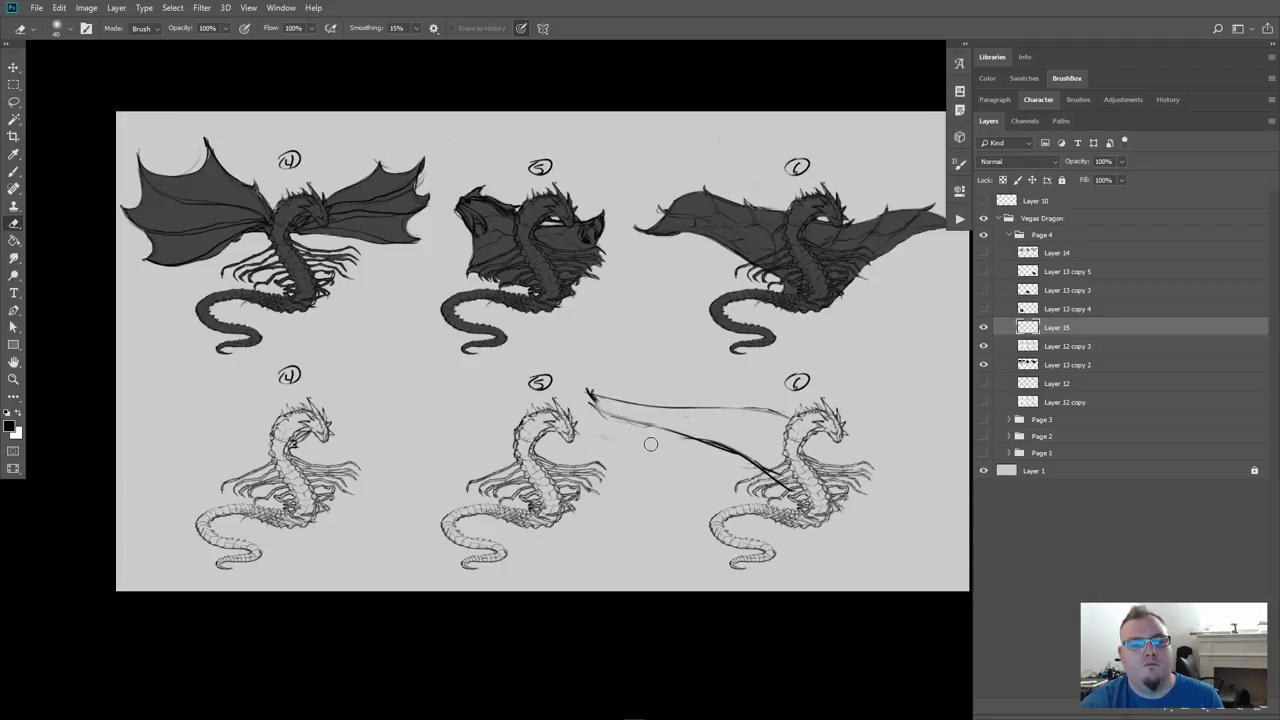
left_click_drag(604, 424, 596, 428)
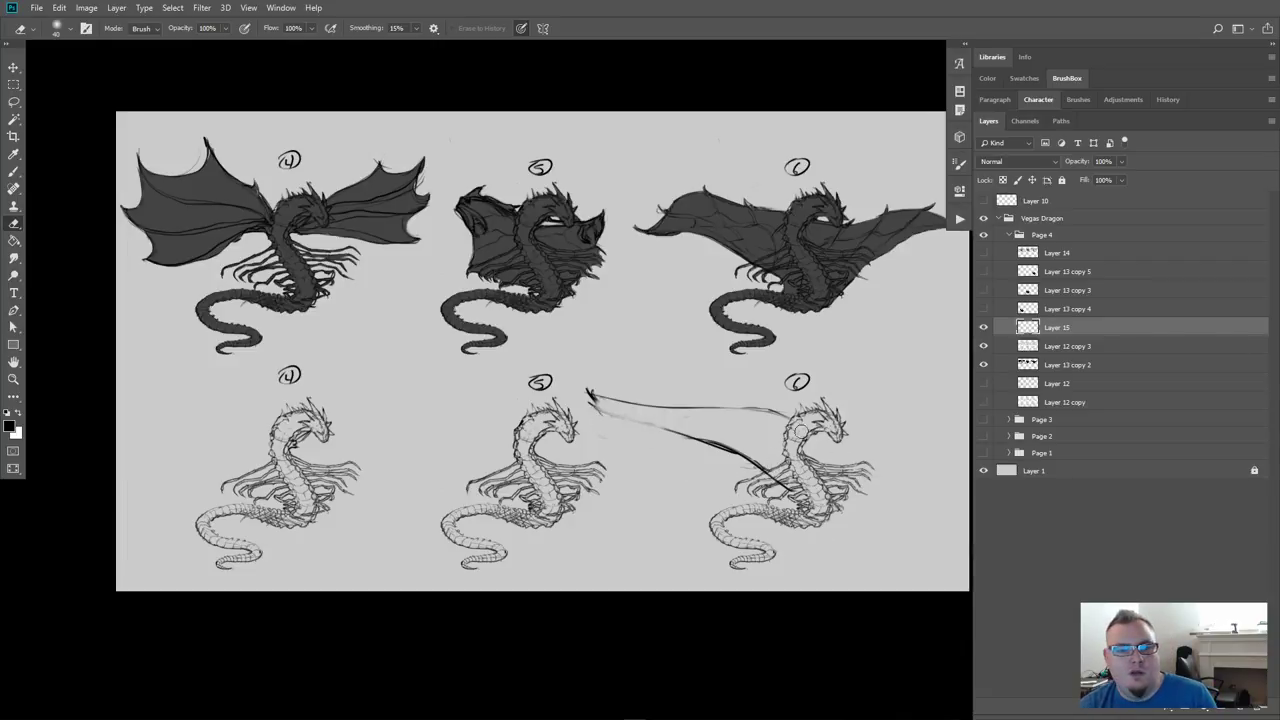
Darken the wing tip, trim the stray thin line, and extend the upper edge past dragon 6's head
key("b")
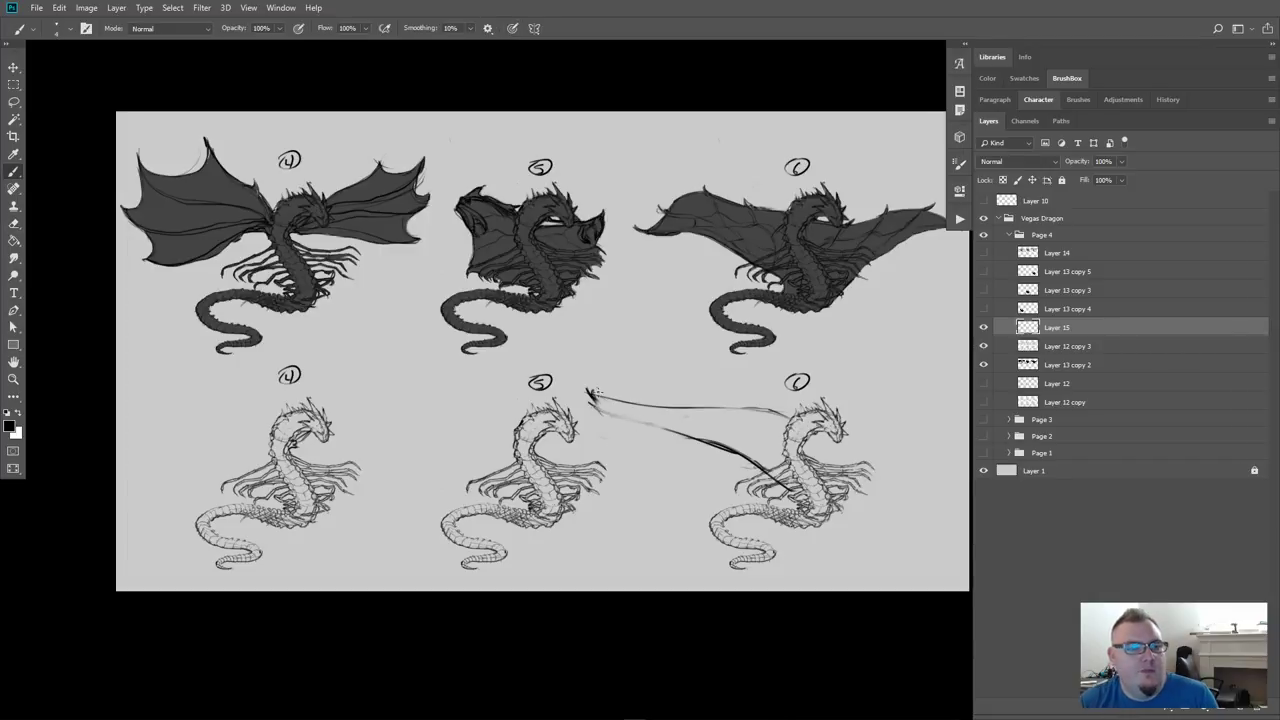
left_click_drag(588, 394, 728, 459)
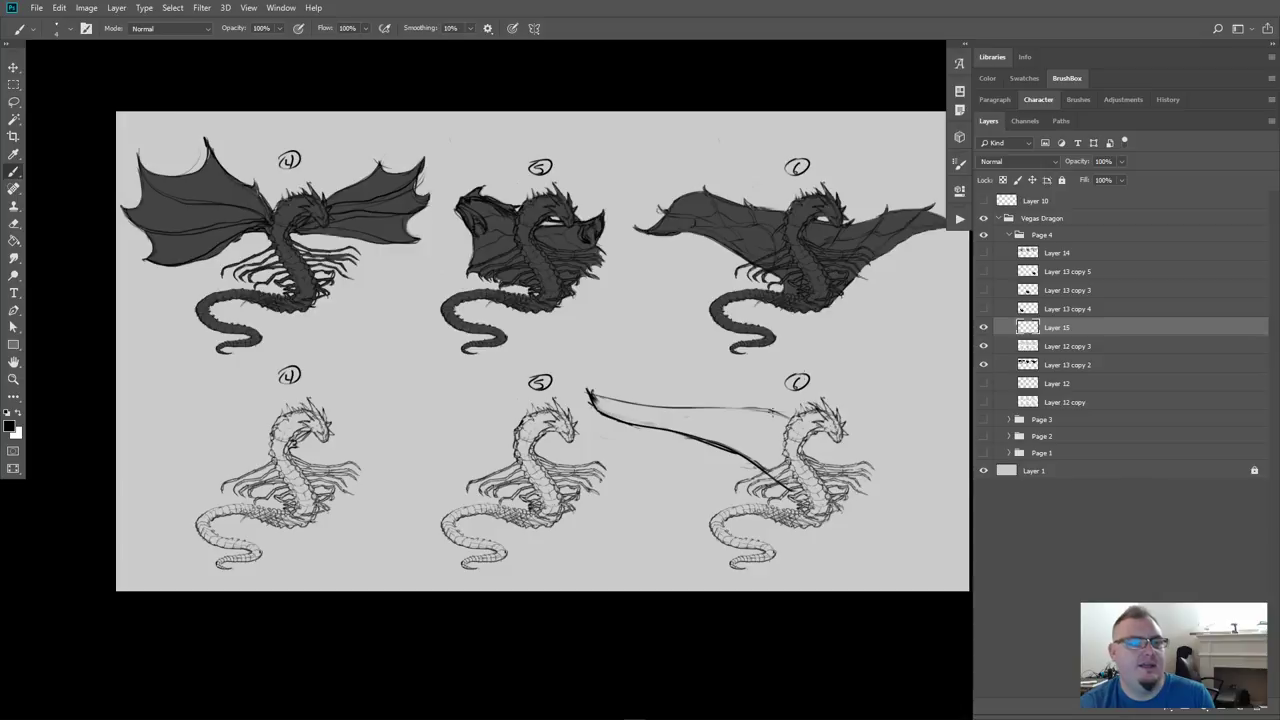
key("e")
left_click_drag(600, 390, 786, 416)
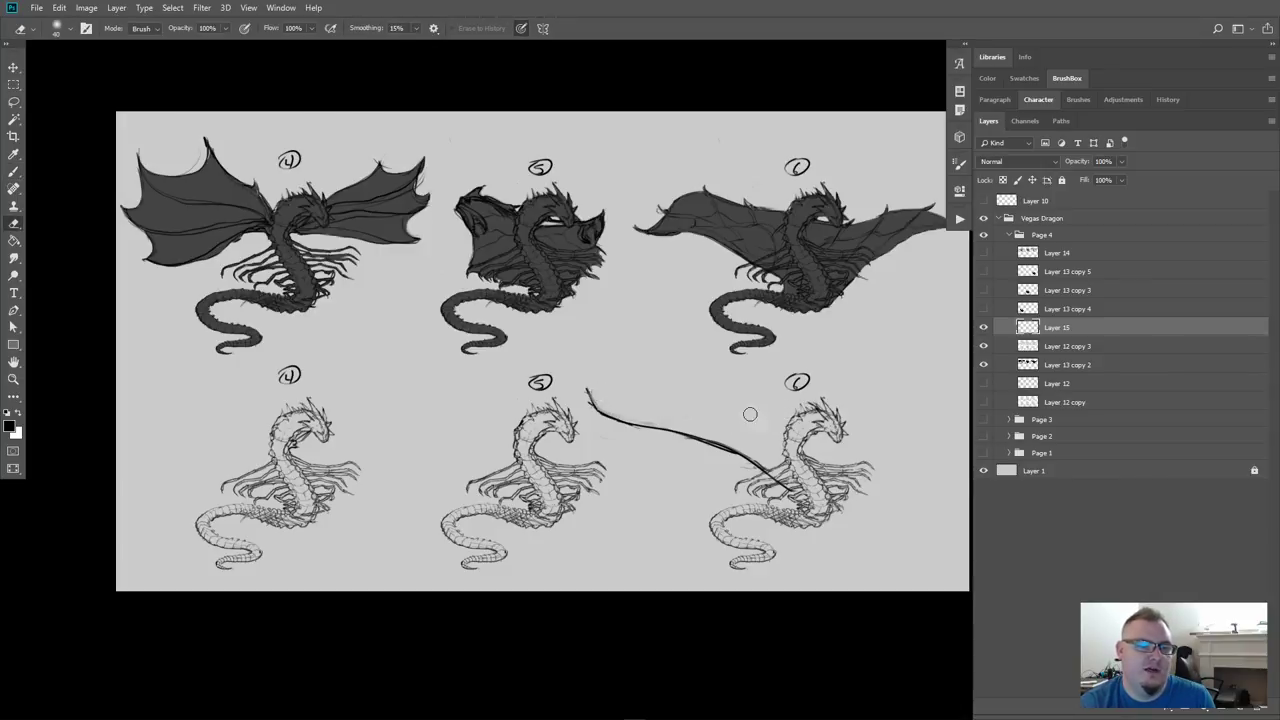
key("b")
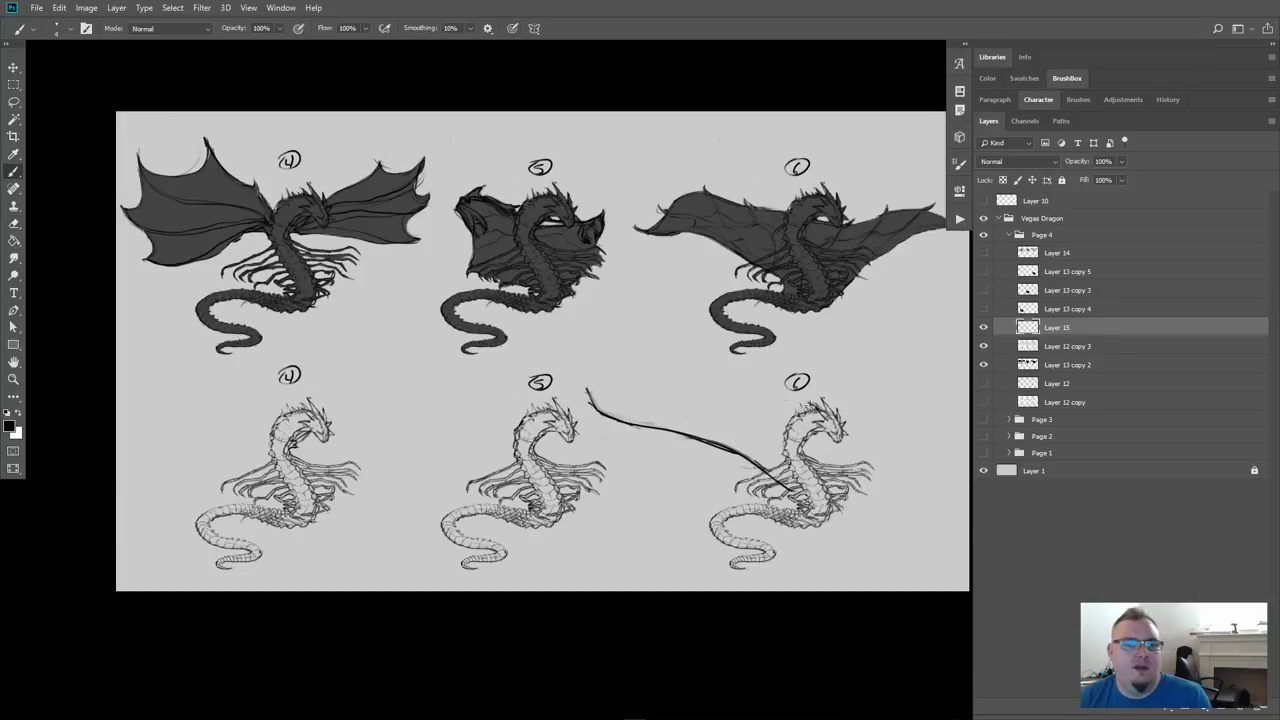
mouse_move(788, 398)
left_mouse_down()
mouse_move(816, 408)
mouse_move(590, 386)
mouse_move(800, 392)
mouse_move(816, 406)
left_mouse_up()
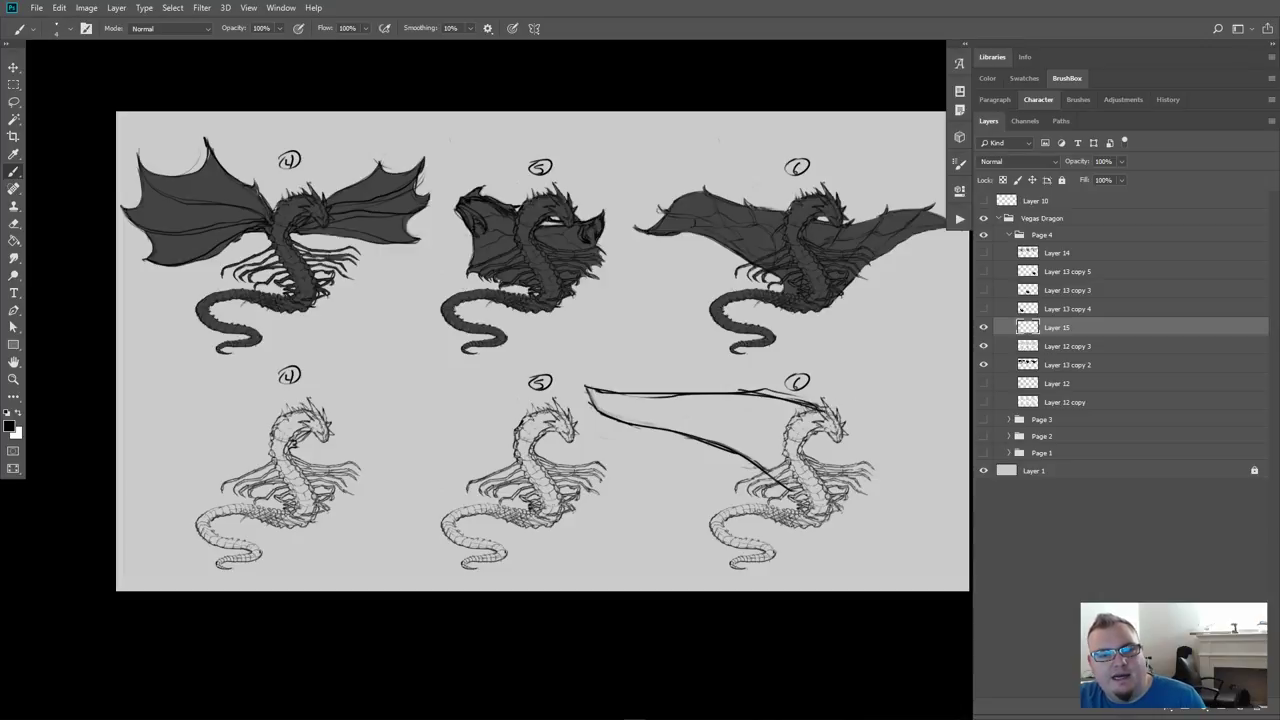
left_click_drag(818, 405, 880, 406)
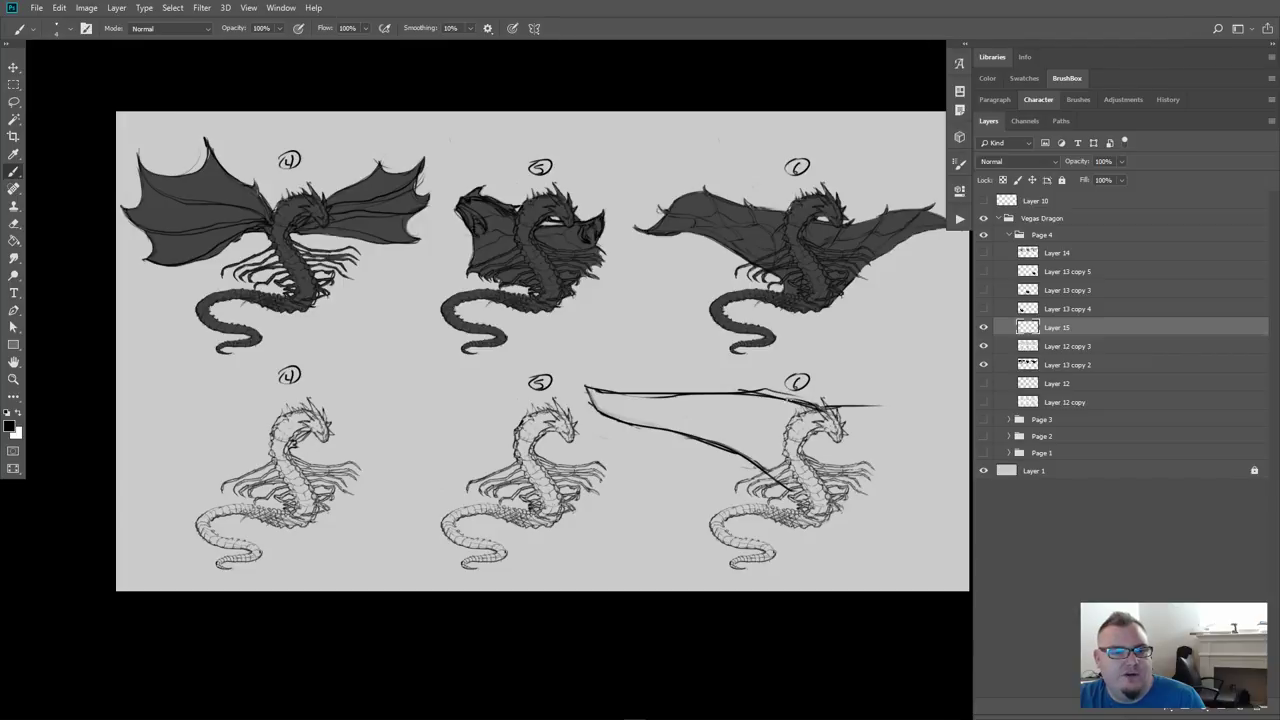
left_click_drag(826, 411, 920, 403)
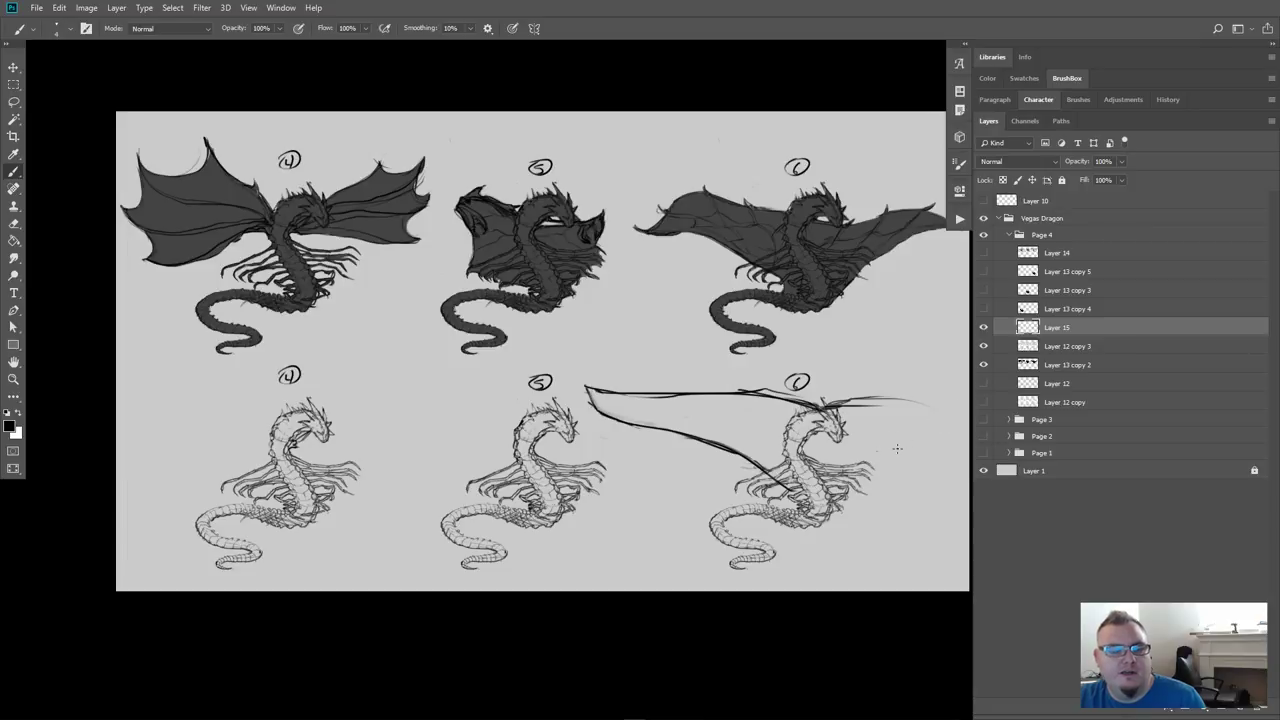
left_click_drag(852, 493, 685, 493)
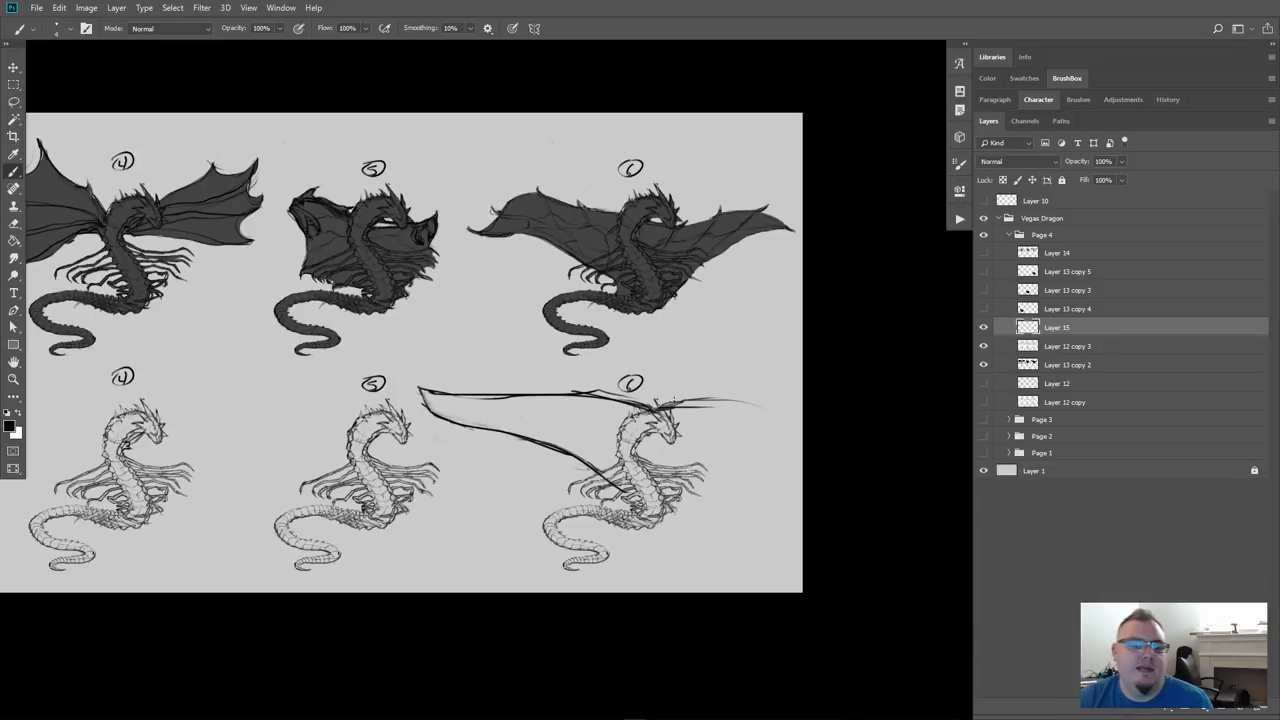
Erase the long stray stroke and draw the wing's top line from the head to the canvas edge
key("e")
mouse_move(571, 384)
left_mouse_down()
mouse_move(648, 404)
mouse_move(752, 400)
left_mouse_up()
key("b")
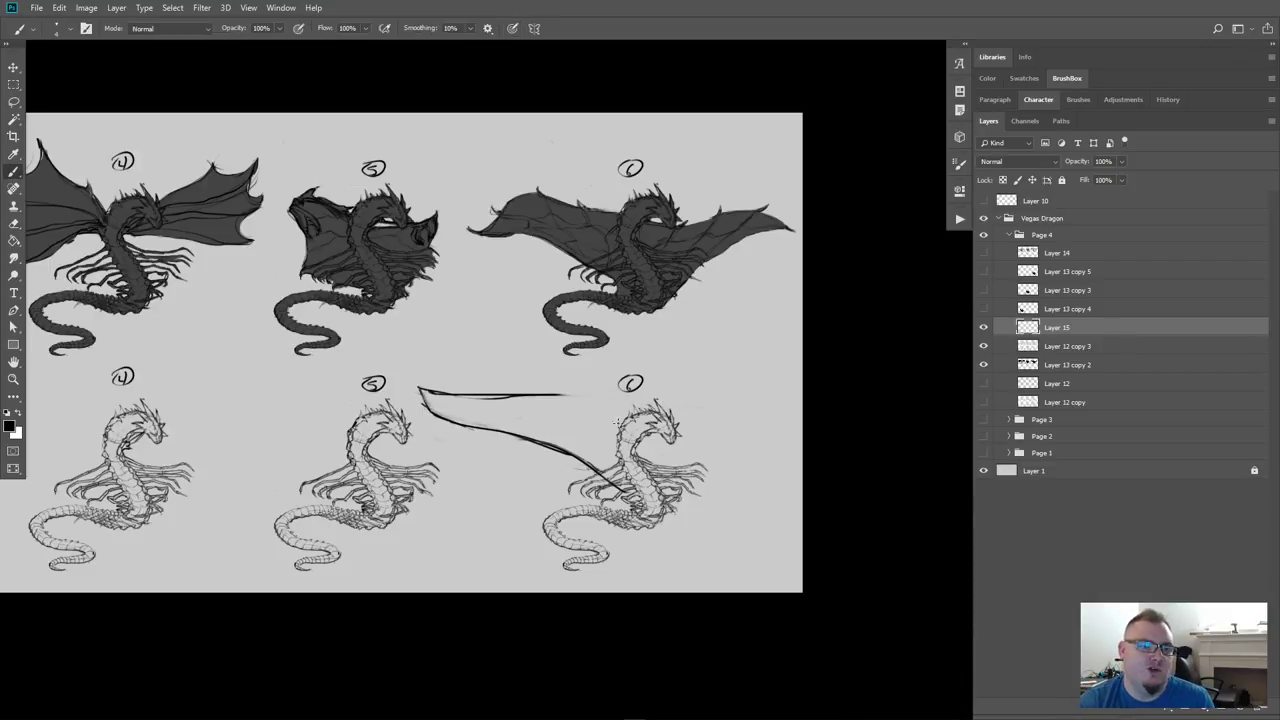
left_click_drag(634, 417, 535, 392)
mouse_move(658, 418)
left_mouse_down()
mouse_move(682, 402)
mouse_move(768, 394)
left_mouse_up()
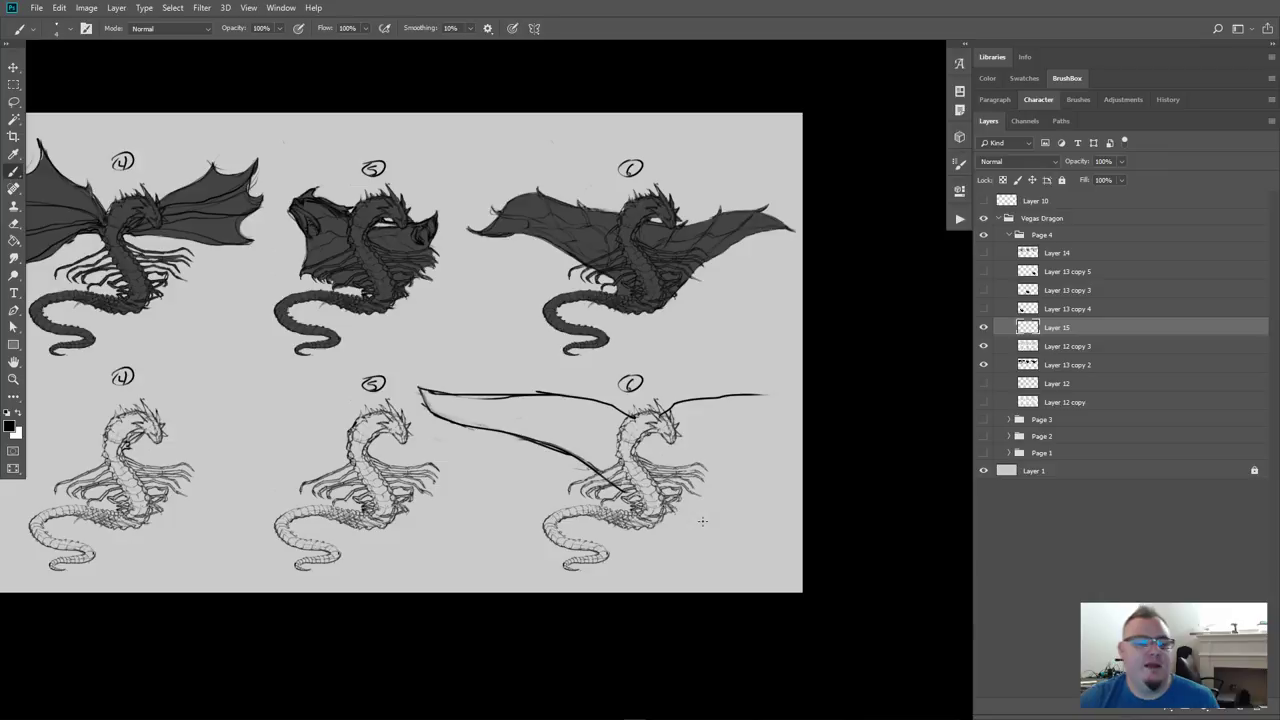
key("ctrl+z")
key("ctrl+z")
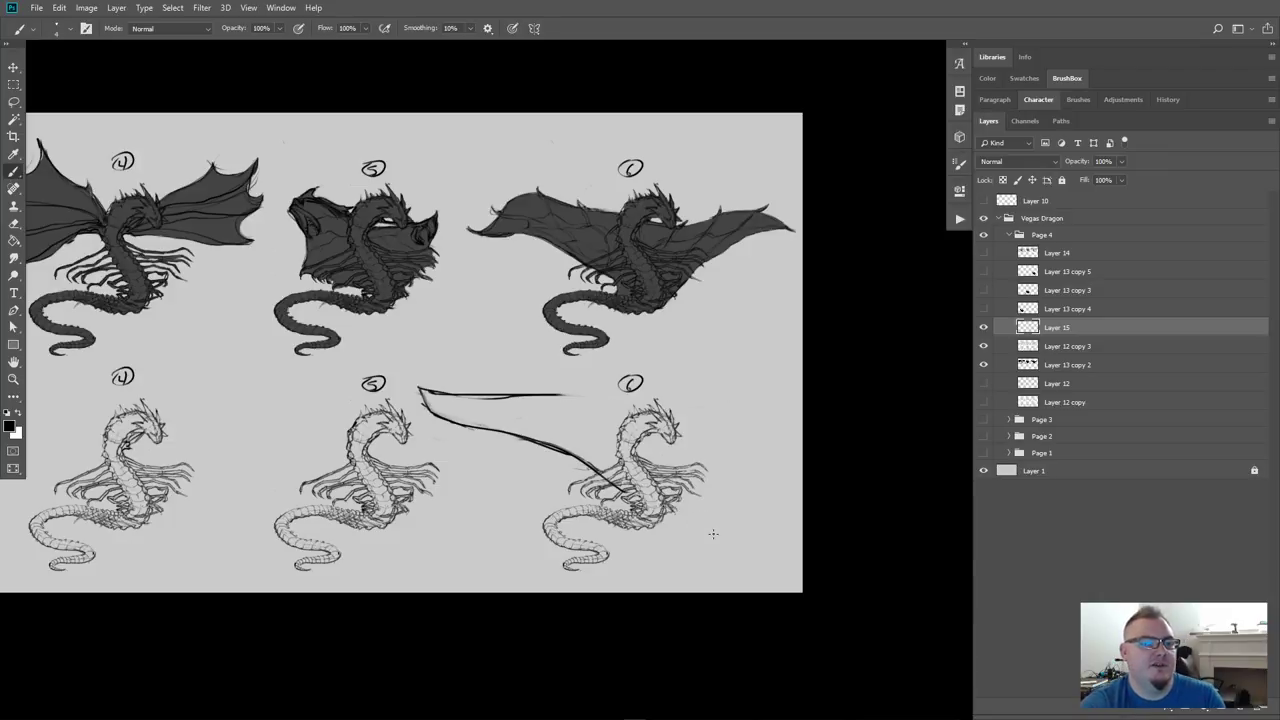
mouse_move(597, 396)
left_mouse_down()
mouse_move(693, 385)
mouse_move(826, 398)
left_mouse_up()
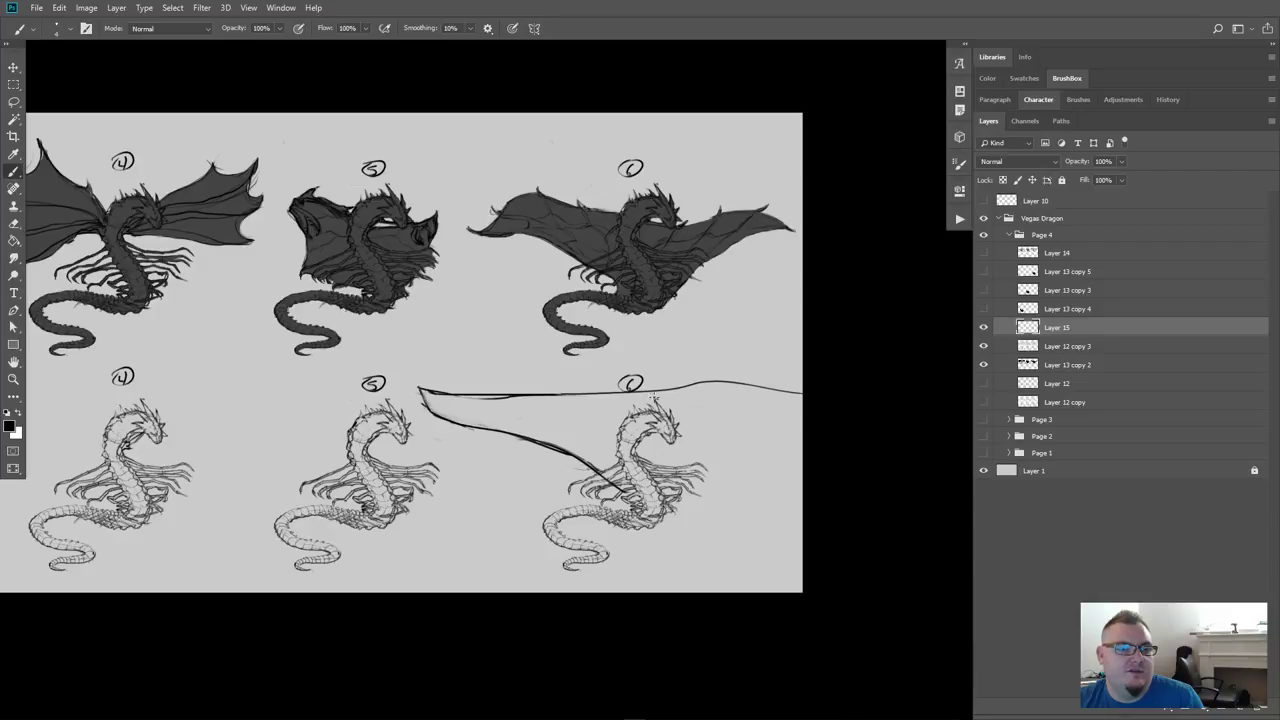
left_click_drag(636, 395, 820, 401)
mouse_move(544, 394)
left_mouse_down()
mouse_move(728, 390)
mouse_move(786, 405)
left_mouse_up()
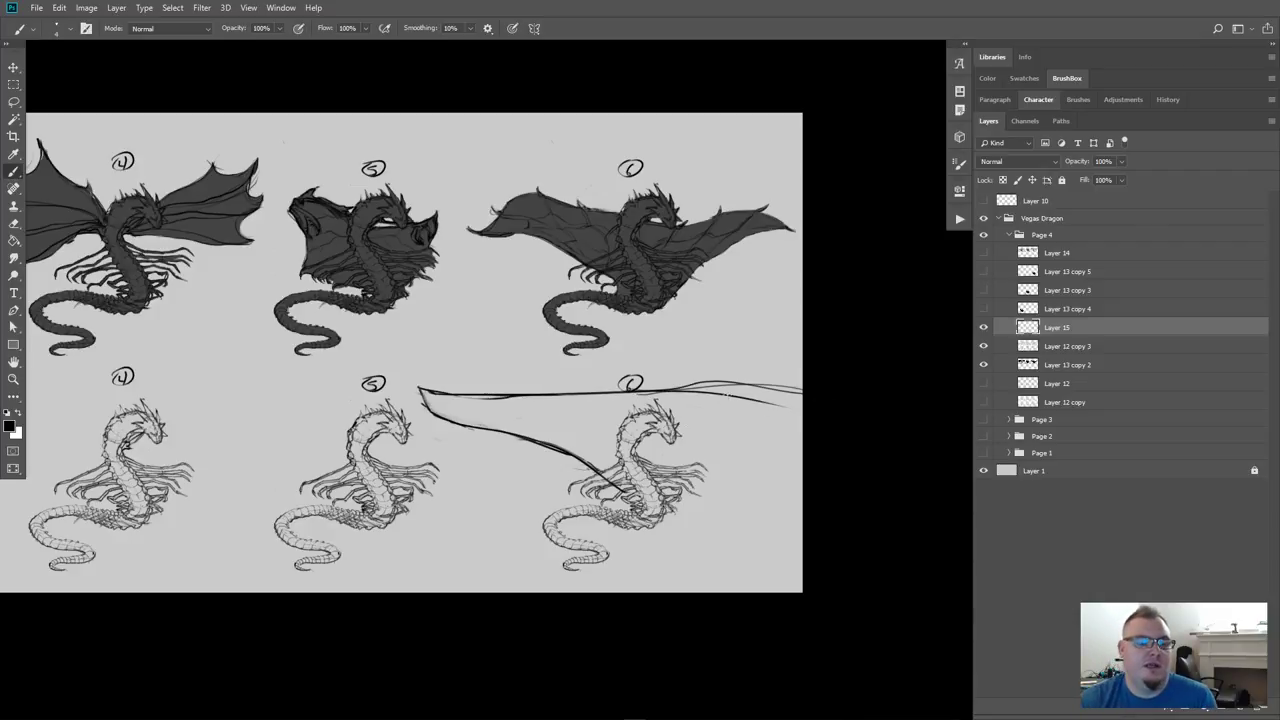
Trim stray bits, redraw the long wing line to the edge, and erase part of the upper stroke
key("e")
mouse_move(691, 371)
left_mouse_down()
mouse_move(666, 372)
mouse_move(778, 391)
left_mouse_up()
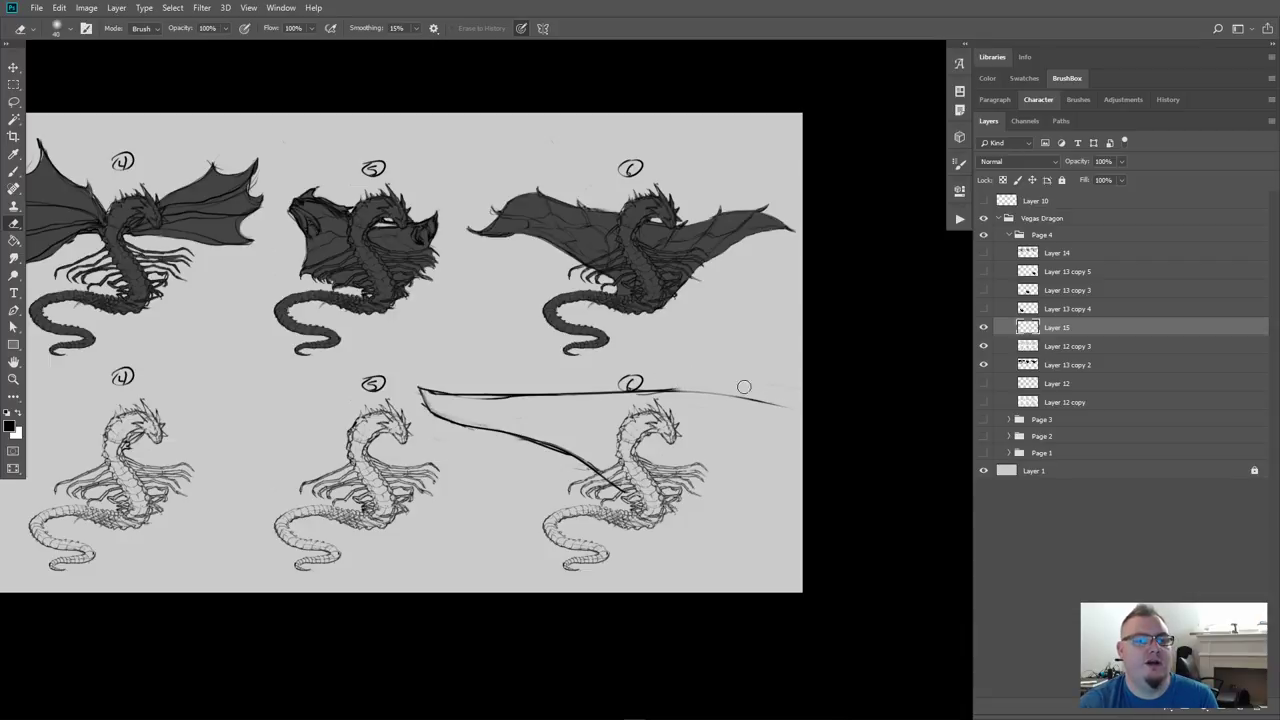
left_click_drag(695, 393, 645, 393)
left_click_drag(732, 401, 724, 396)
key("b")
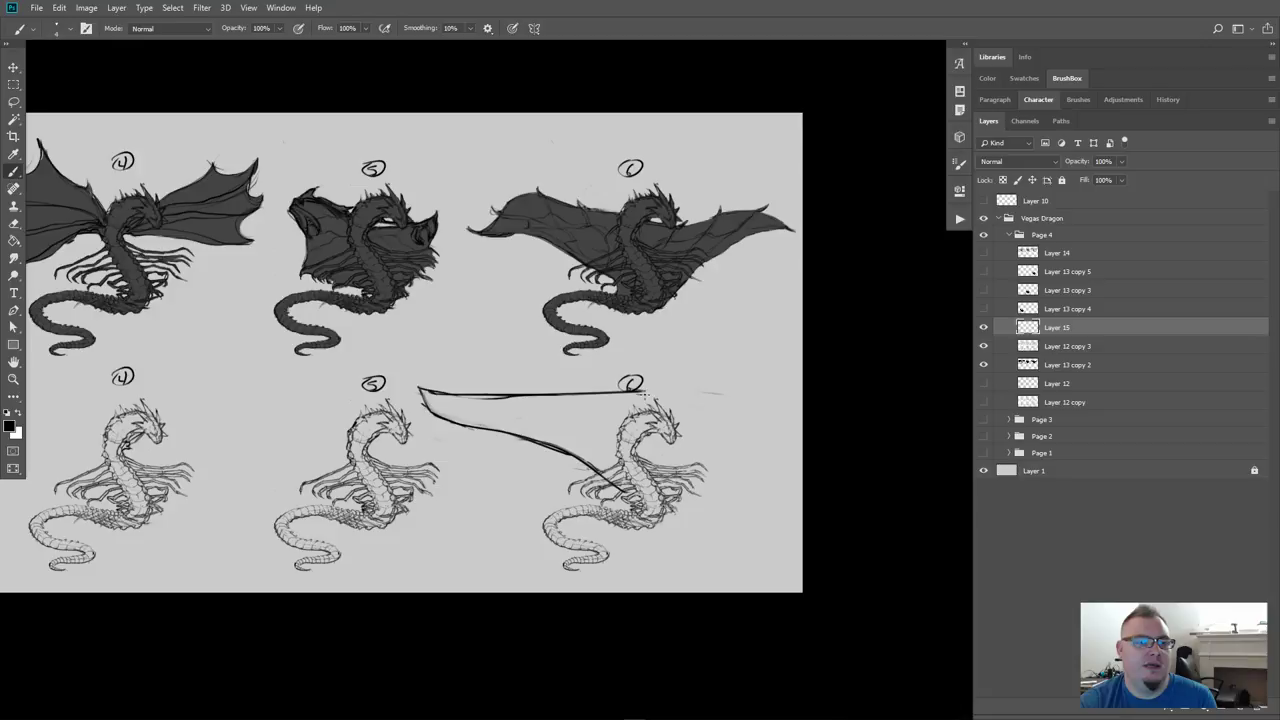
left_click_drag(642, 393, 820, 416)
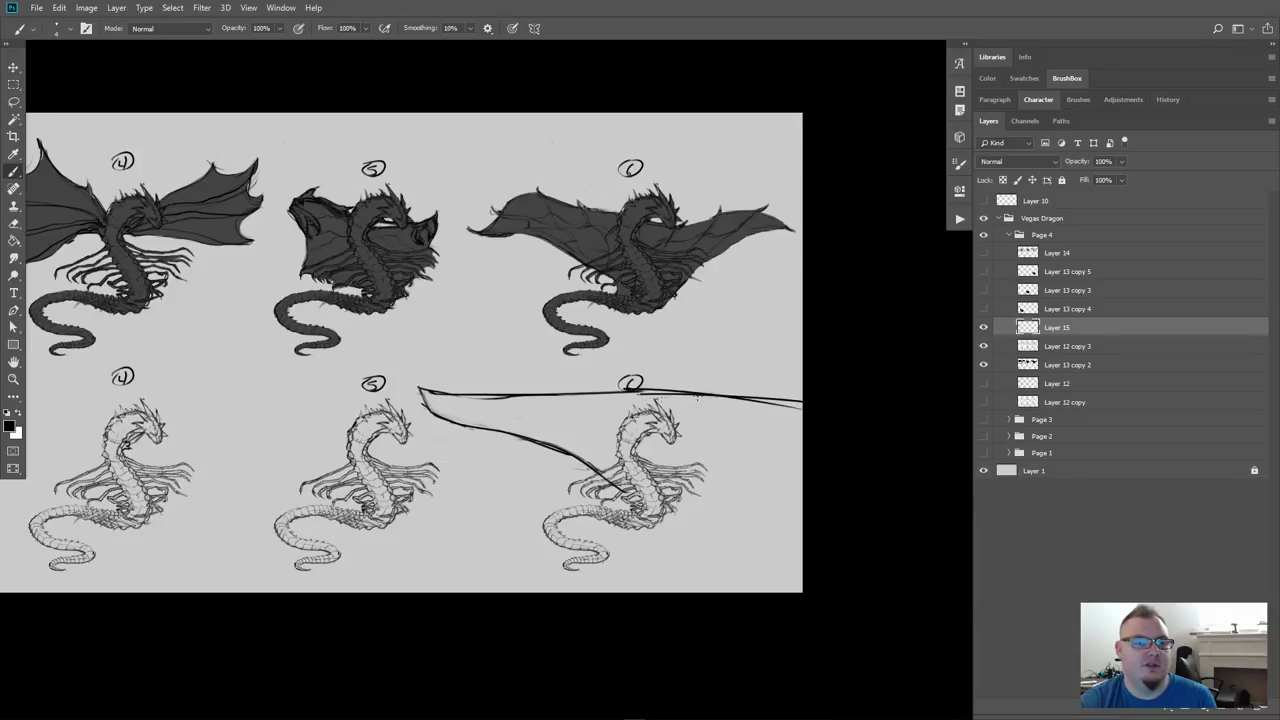
key("e")
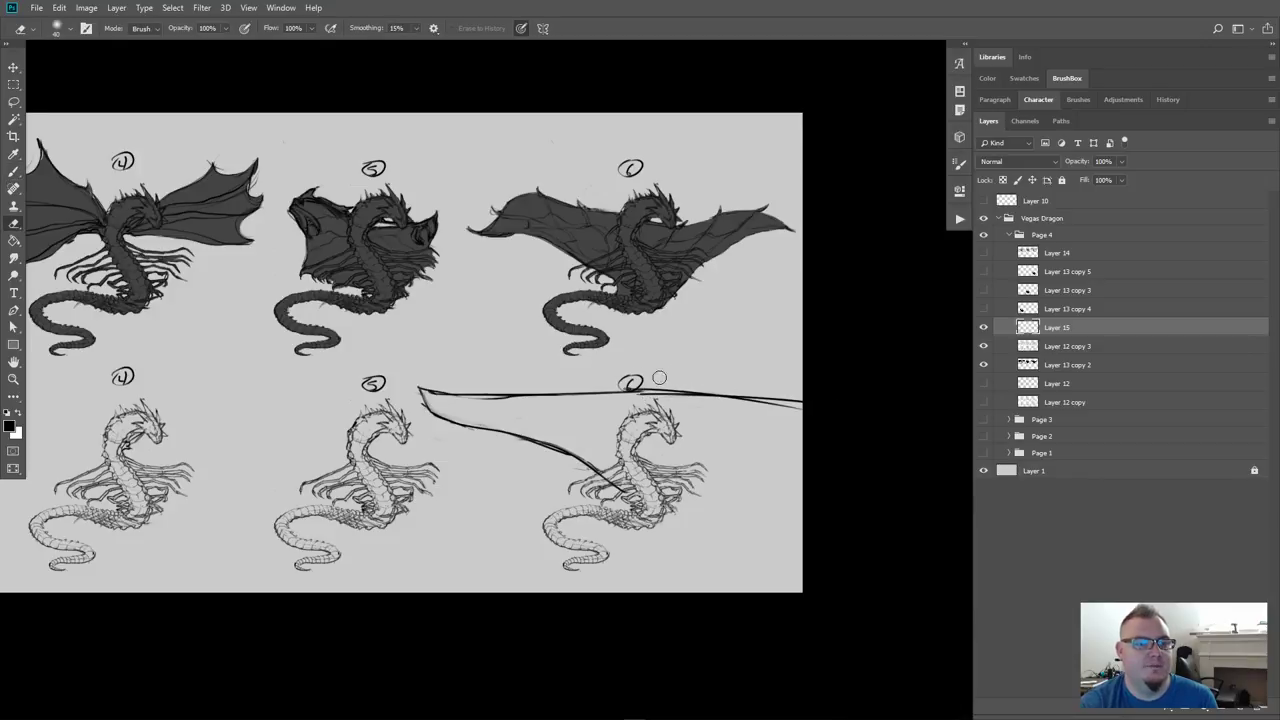
key("b")
mouse_move(651, 491)
left_mouse_down()
mouse_move(663, 501)
mouse_move(740, 450)
mouse_move(724, 447)
mouse_move(796, 438)
mouse_move(684, 472)
mouse_move(658, 496)
left_mouse_up()
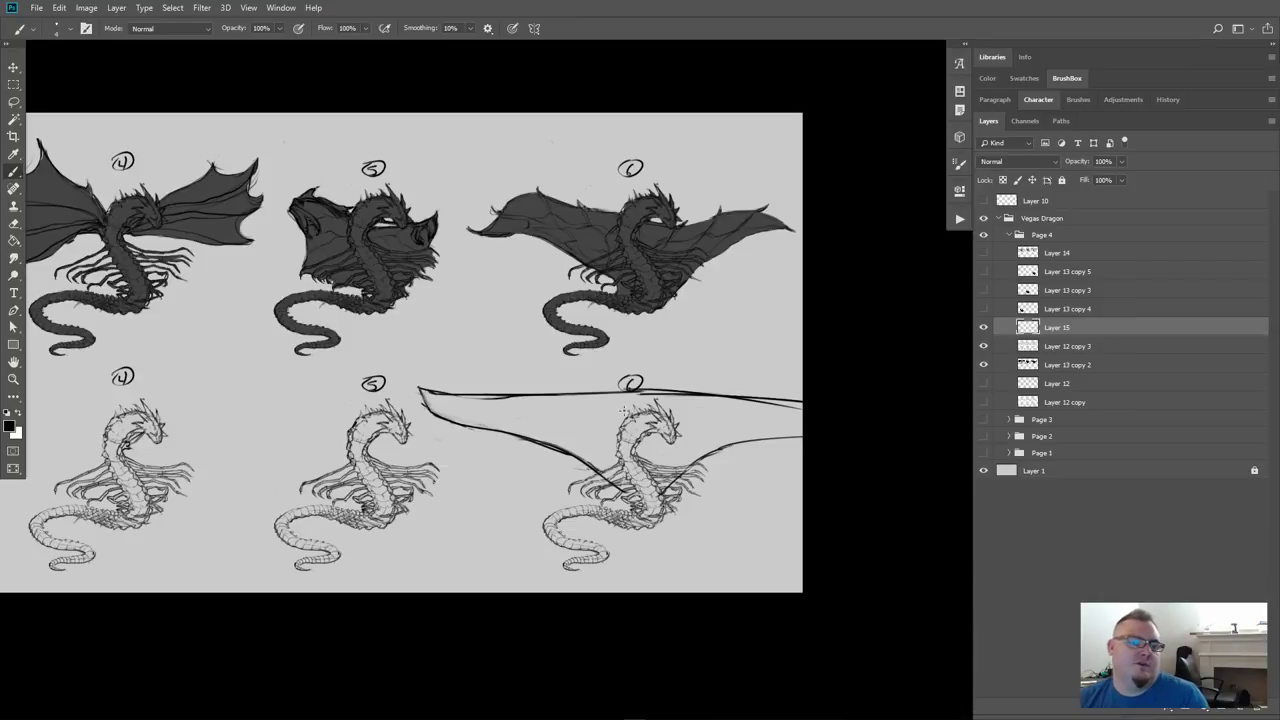
key("e")
mouse_move(622, 396)
left_mouse_down()
mouse_move(688, 393)
mouse_move(593, 396)
mouse_move(824, 410)
mouse_move(486, 403)
mouse_move(564, 399)
left_mouse_up()
Retrace the short left-wing strokes, then erase the sketchy old left-wing lines
key("b")
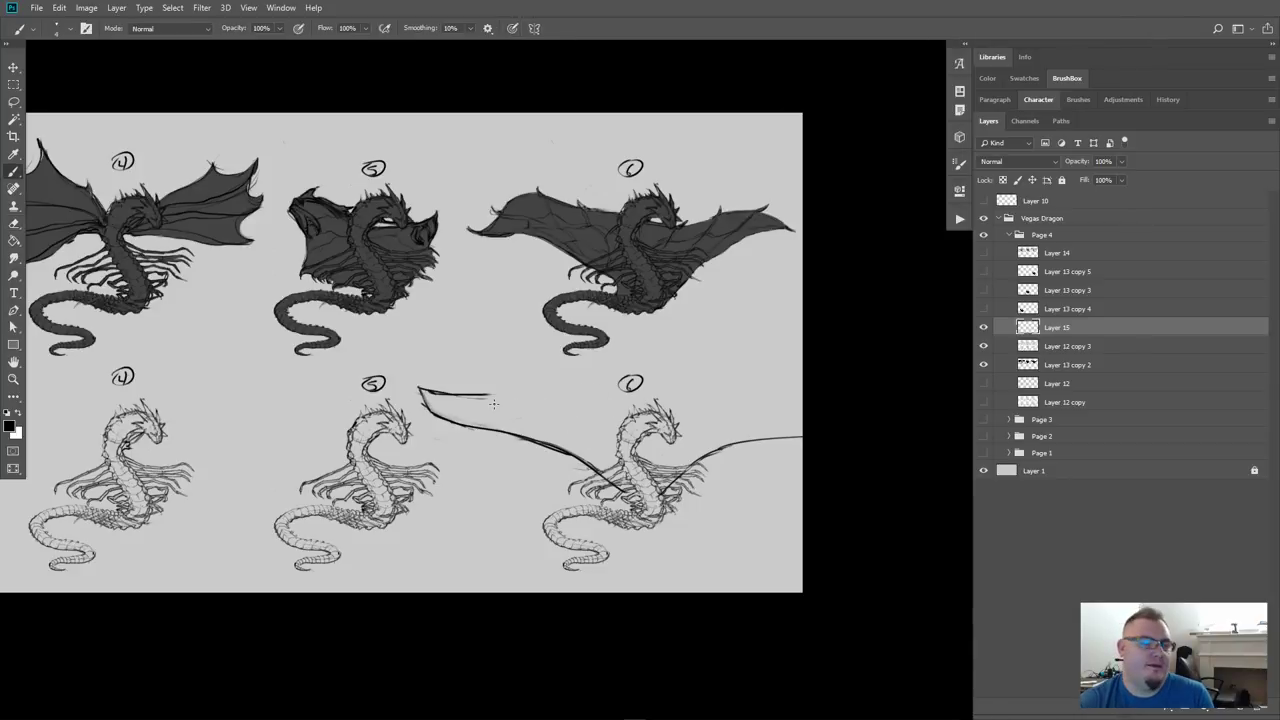
mouse_move(416, 386)
left_mouse_down()
mouse_move(620, 420)
mouse_move(618, 432)
mouse_move(568, 404)
mouse_move(582, 422)
left_mouse_up()
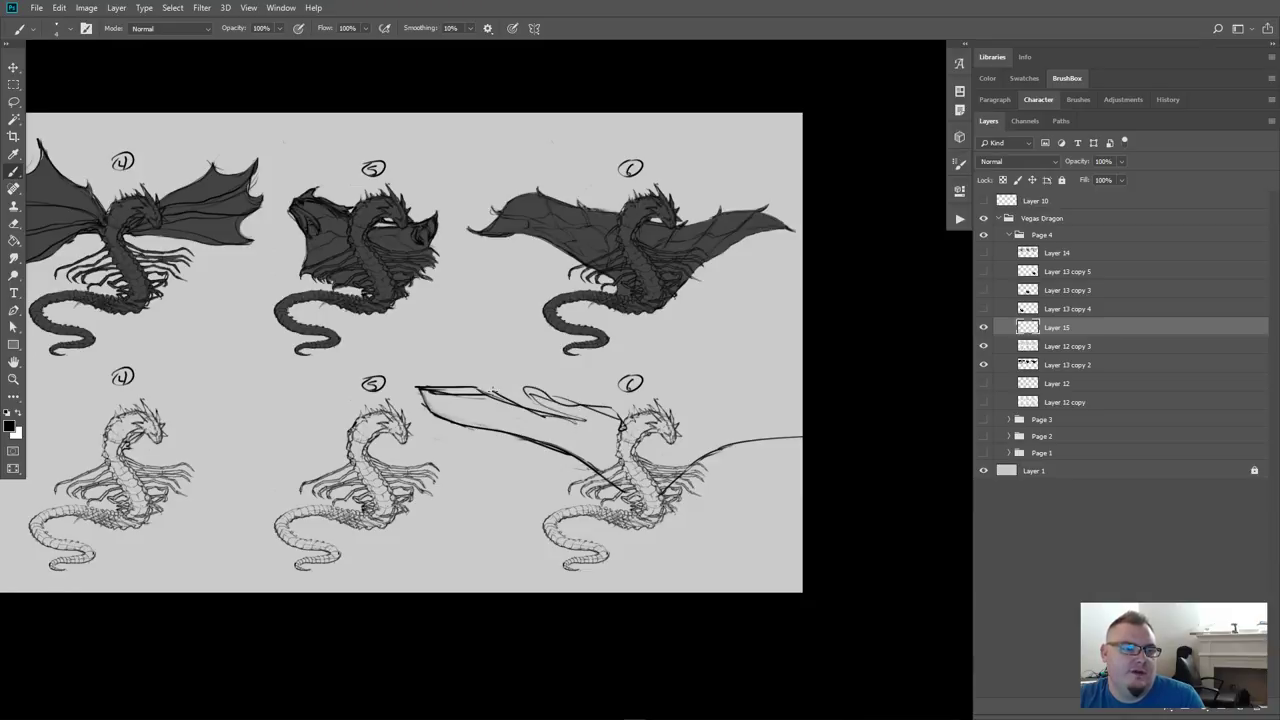
mouse_move(432, 390)
left_mouse_down()
mouse_move(480, 390)
mouse_move(436, 406)
mouse_move(435, 390)
mouse_move(437, 423)
mouse_move(540, 440)
mouse_move(610, 486)
mouse_move(522, 452)
mouse_move(420, 368)
mouse_move(602, 405)
mouse_move(626, 426)
mouse_move(606, 412)
left_mouse_up()
key("e")
key("b")
key("e")
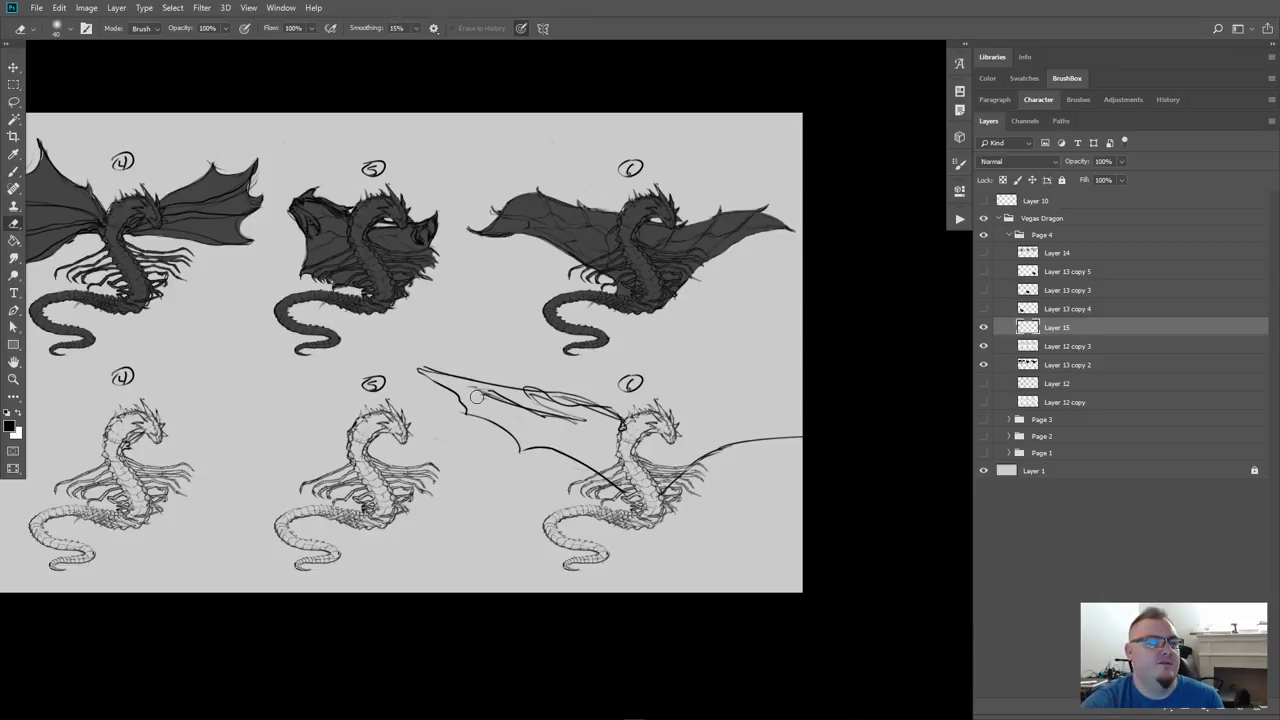
mouse_move(476, 397)
left_mouse_down()
mouse_move(610, 418)
mouse_move(505, 374)
mouse_move(445, 395)
mouse_move(465, 412)
left_mouse_up()
key("b")
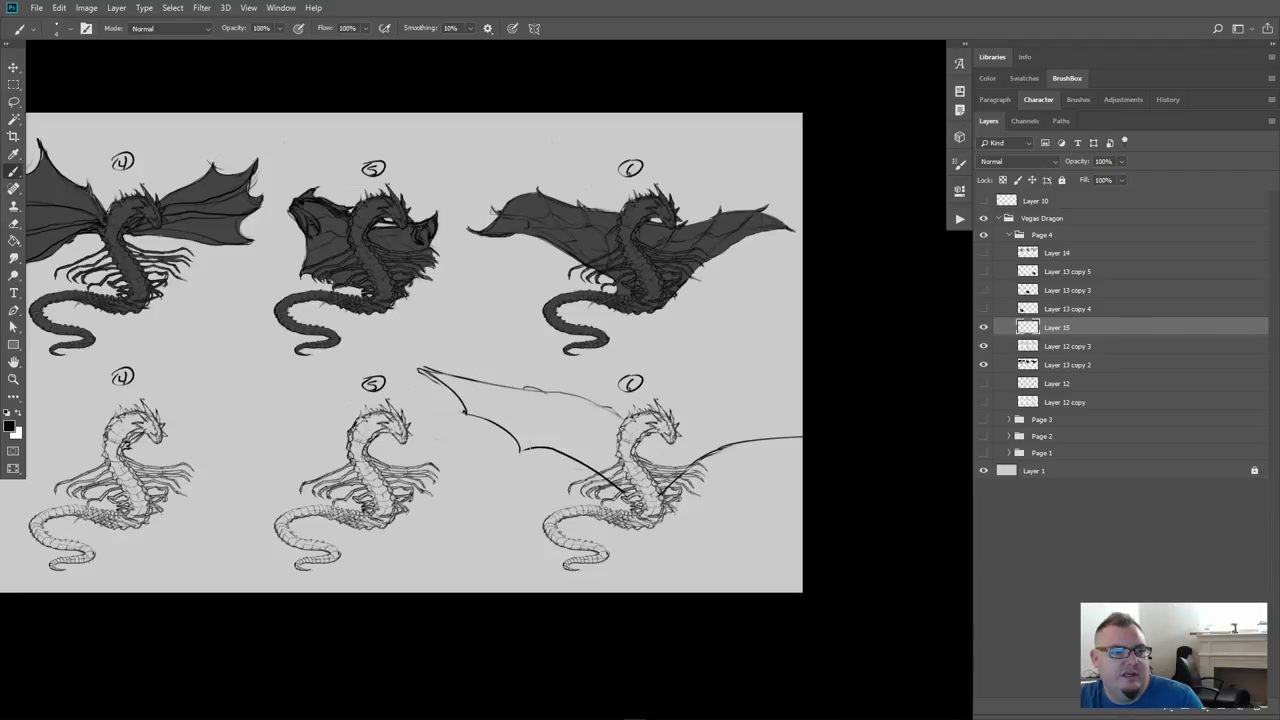
Draw the raised left wing's lower, upper and leading edges with thin membrane lines
mouse_move(618, 425)
left_mouse_down()
mouse_move(518, 452)
mouse_move(546, 426)
mouse_move(630, 412)
left_mouse_up()
left_click_drag(478, 413, 622, 407)
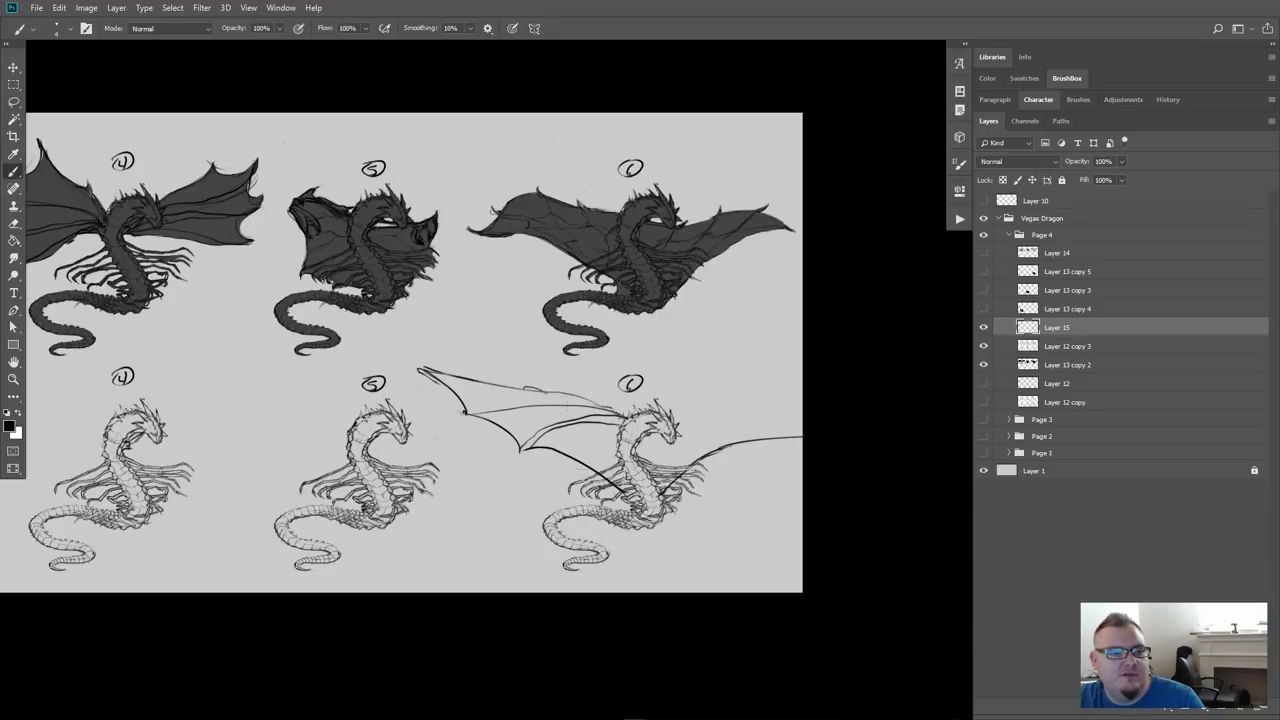
left_click_drag(468, 411, 616, 410)
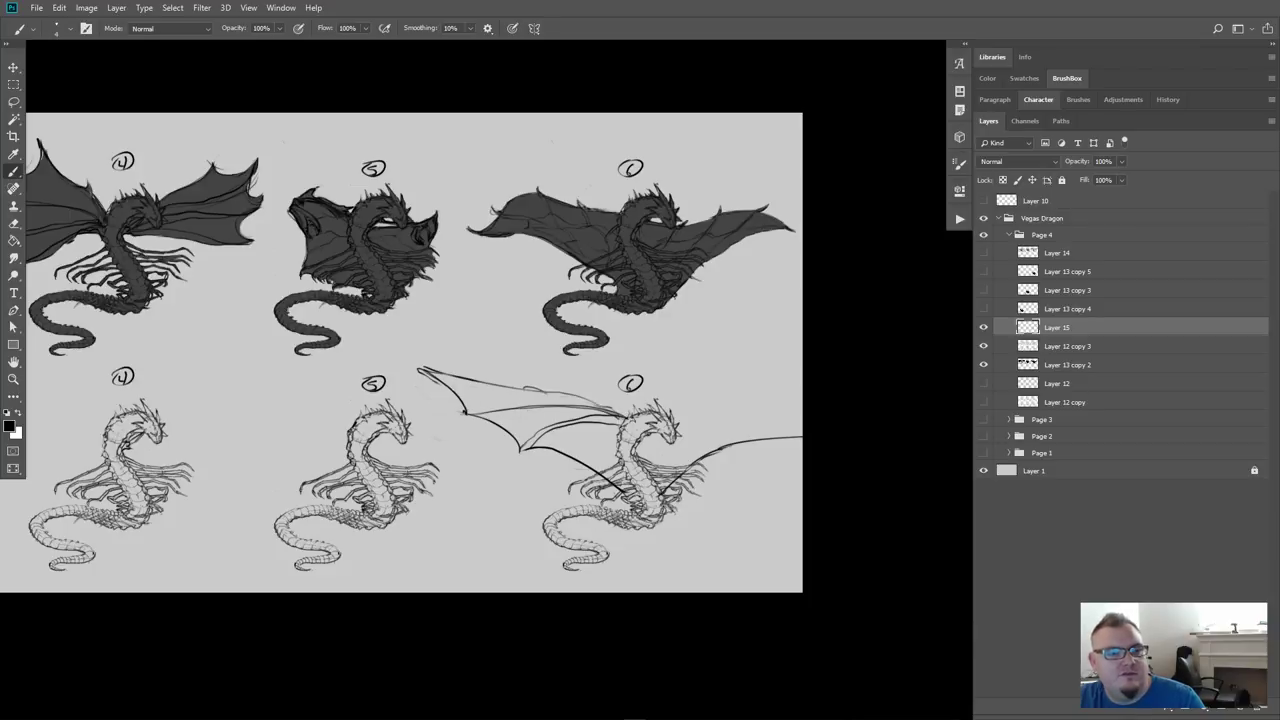
mouse_move(422, 364)
left_mouse_down()
mouse_move(562, 396)
mouse_move(460, 336)
mouse_move(645, 432)
left_mouse_up()
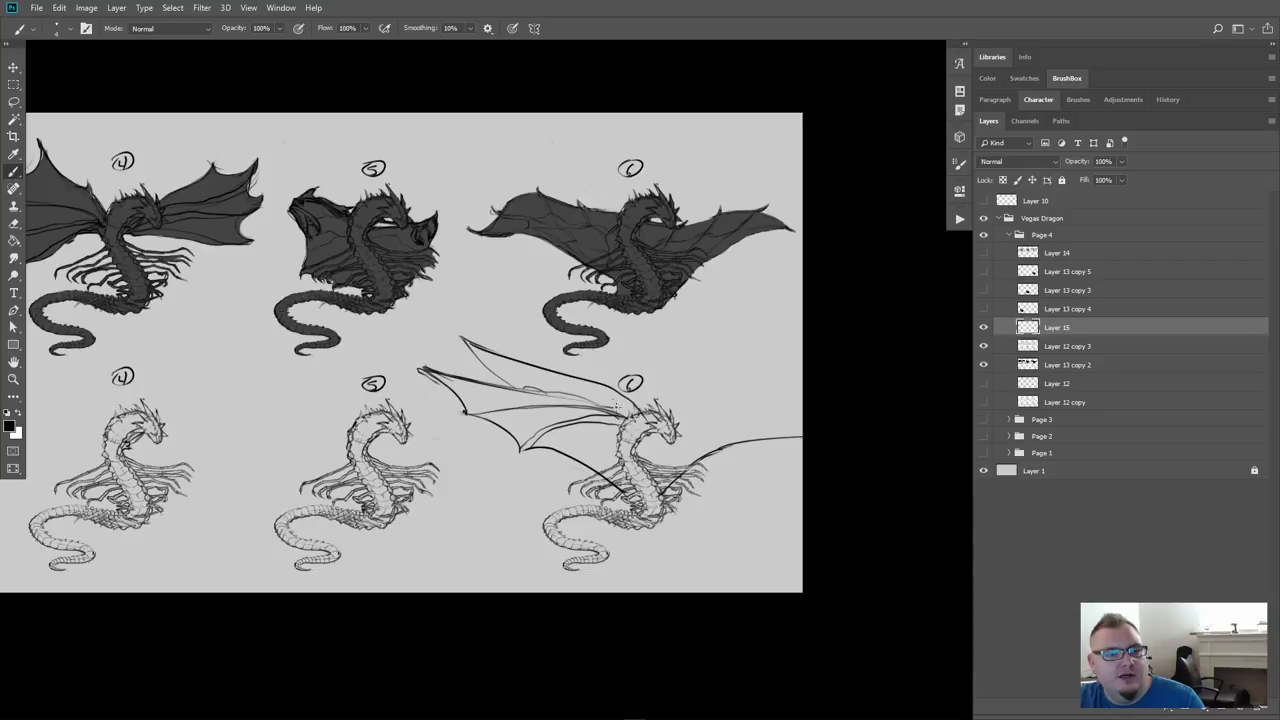
left_click_drag(602, 392, 622, 414)
left_click_drag(512, 360, 622, 412)
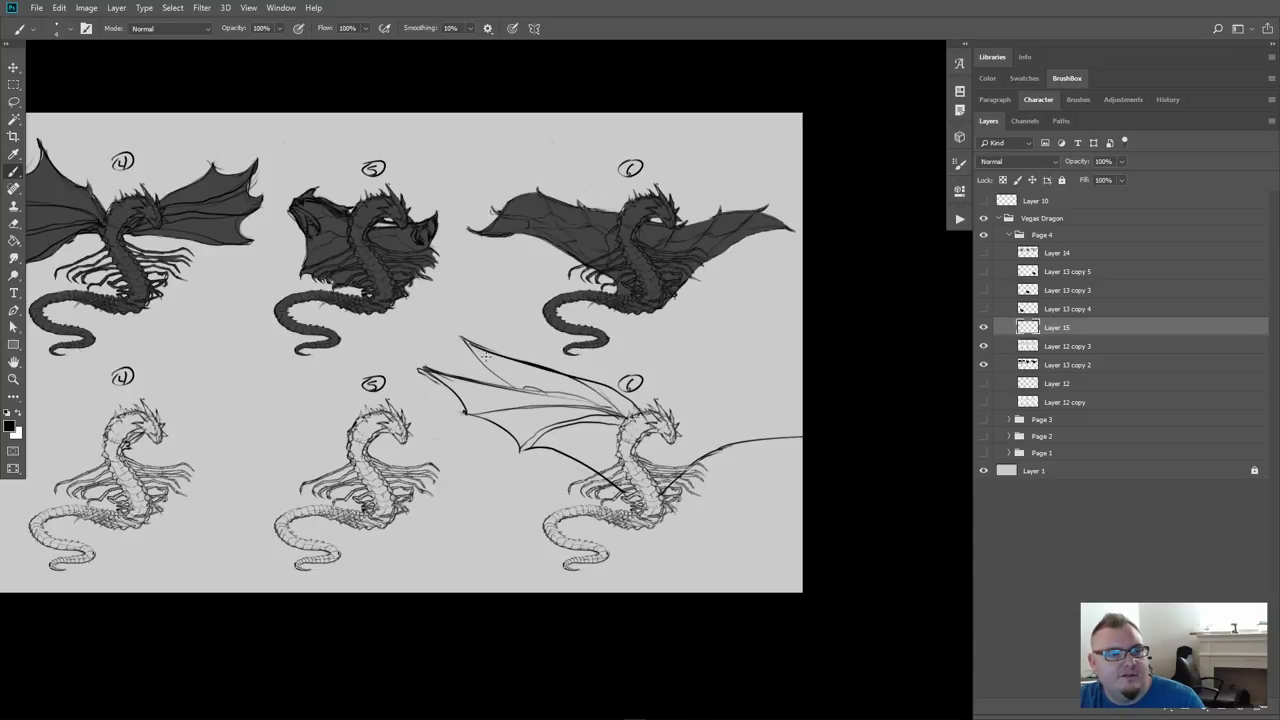
left_click_drag(460, 340, 594, 404)
left_click_drag(504, 364, 536, 378)
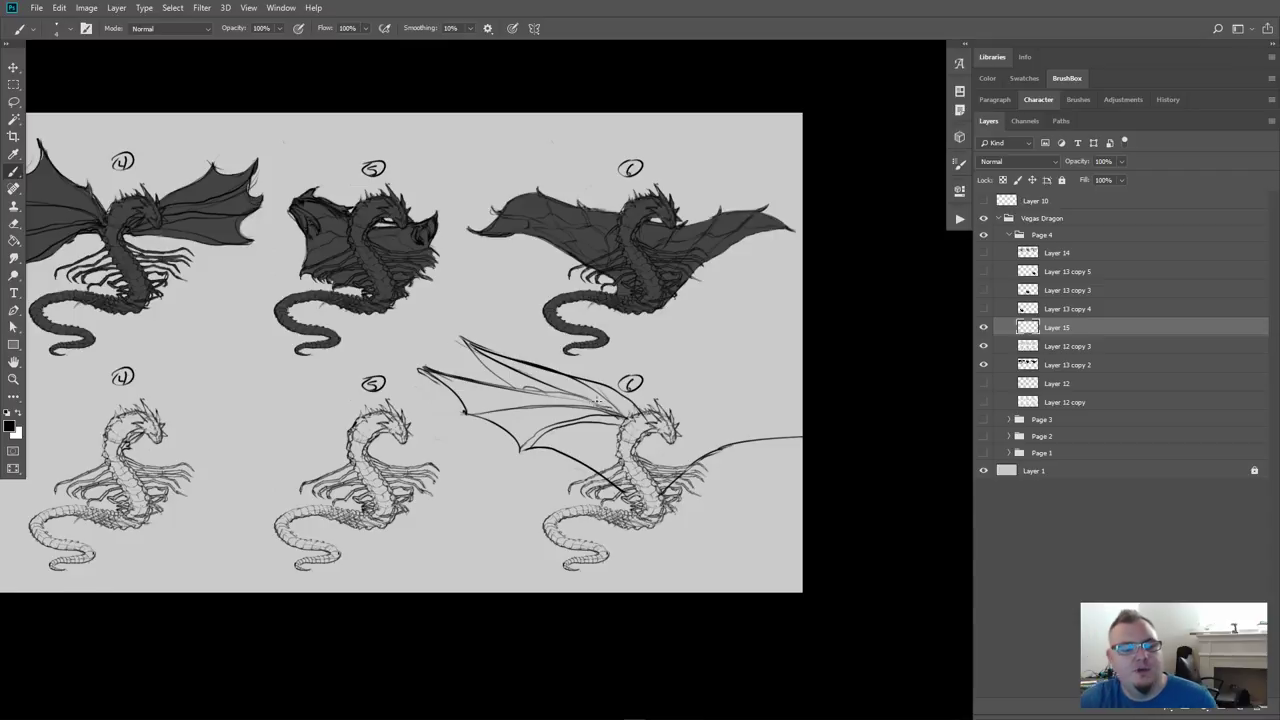
Add strokes toward the shoulder, extend the left wing tip higher, and mark near the head
key("e")
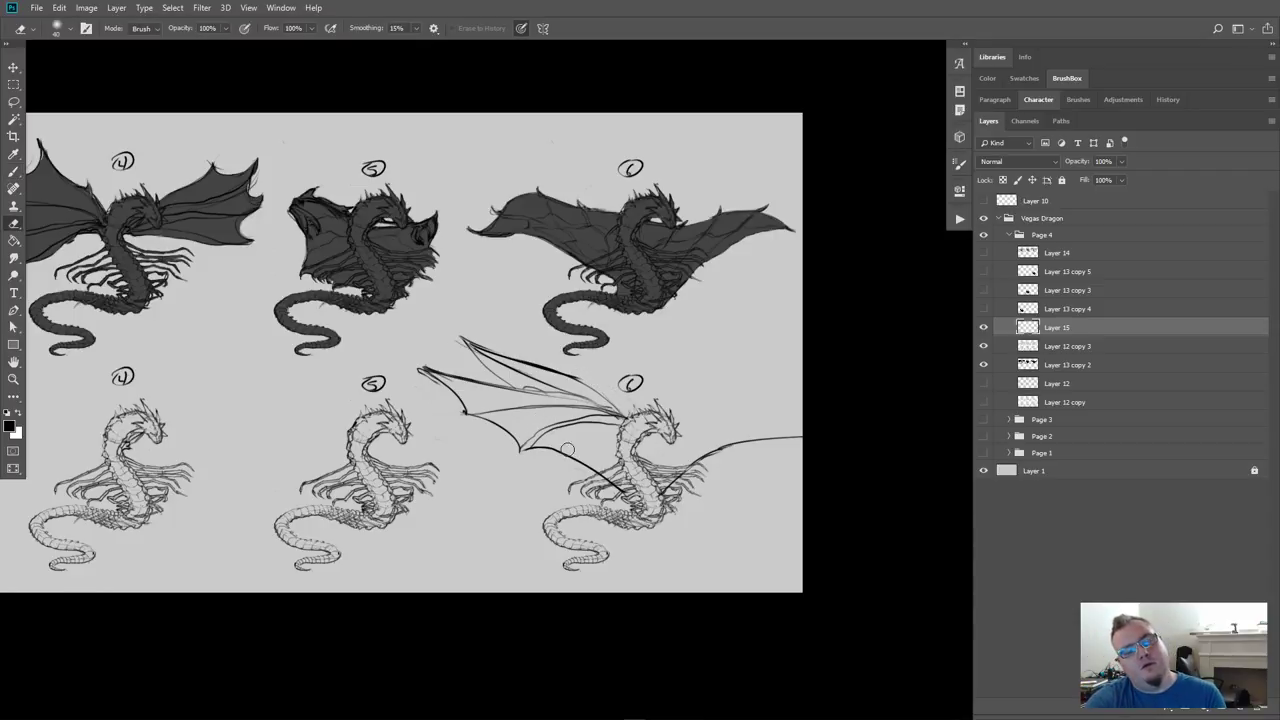
key("b")
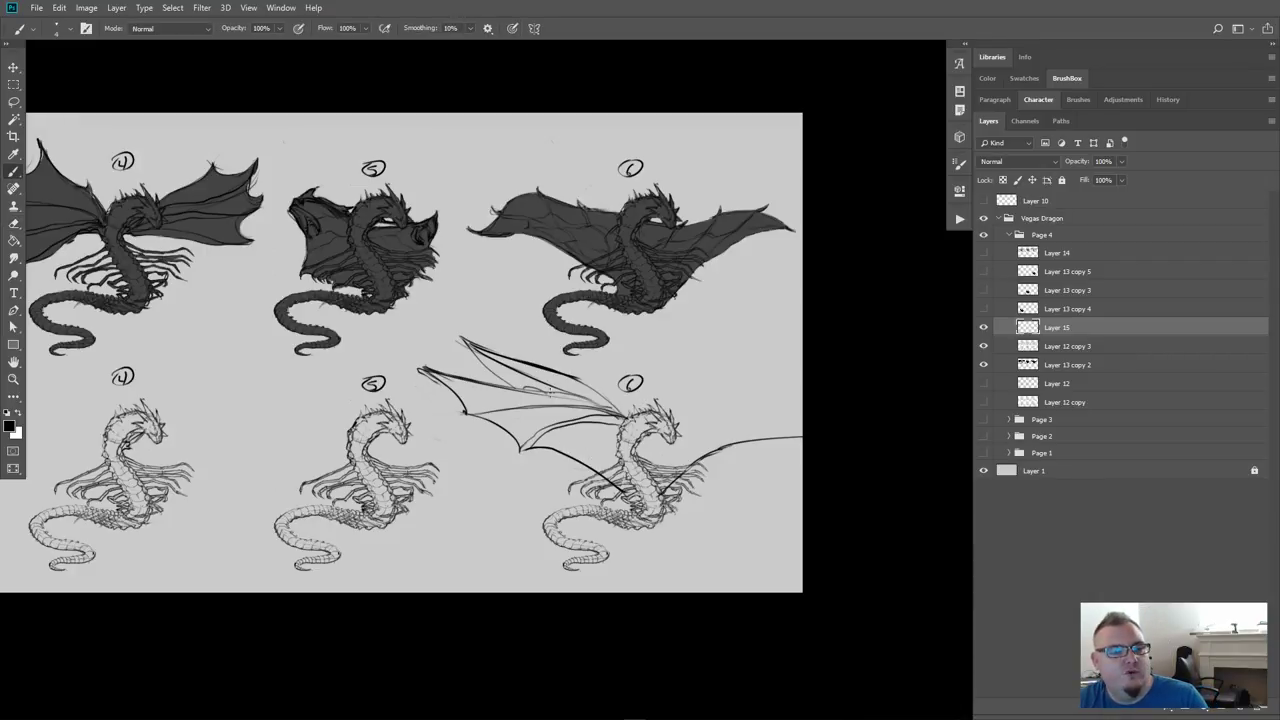
left_click_drag(466, 339, 508, 383)
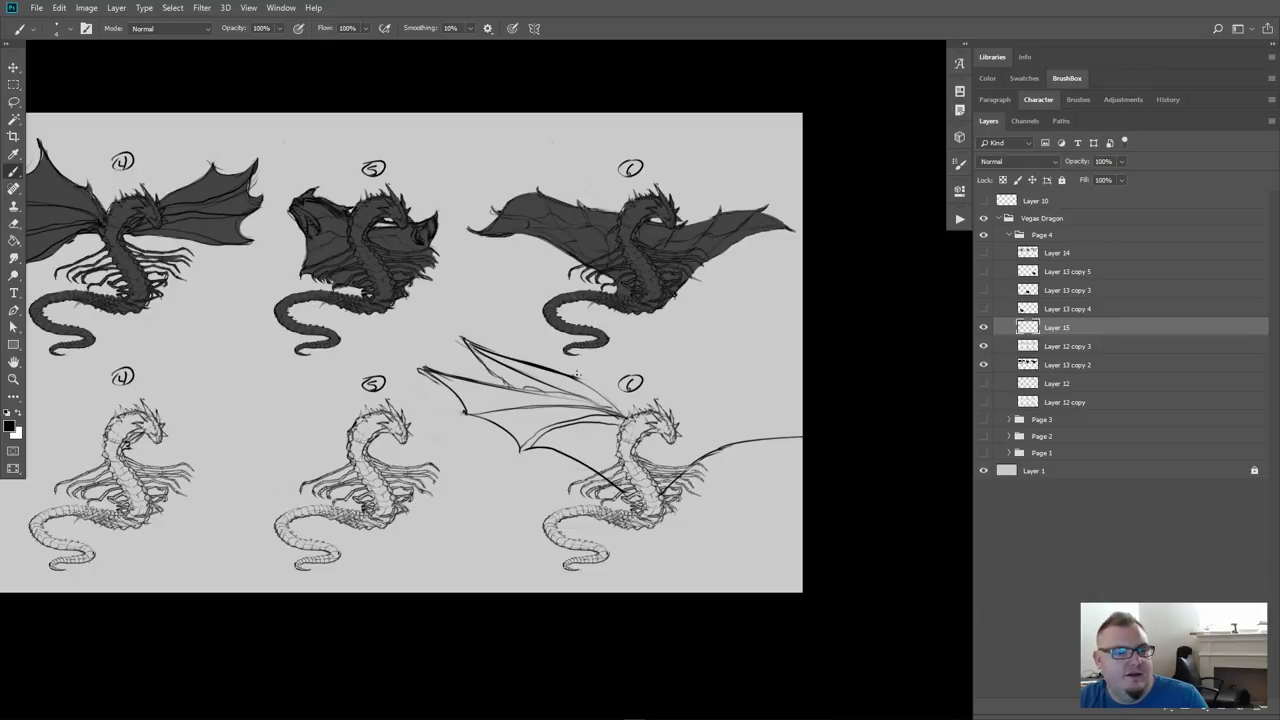
left_click_drag(590, 386, 610, 415)
mouse_move(504, 386)
left_mouse_down()
mouse_move(592, 408)
mouse_move(544, 394)
left_mouse_up()
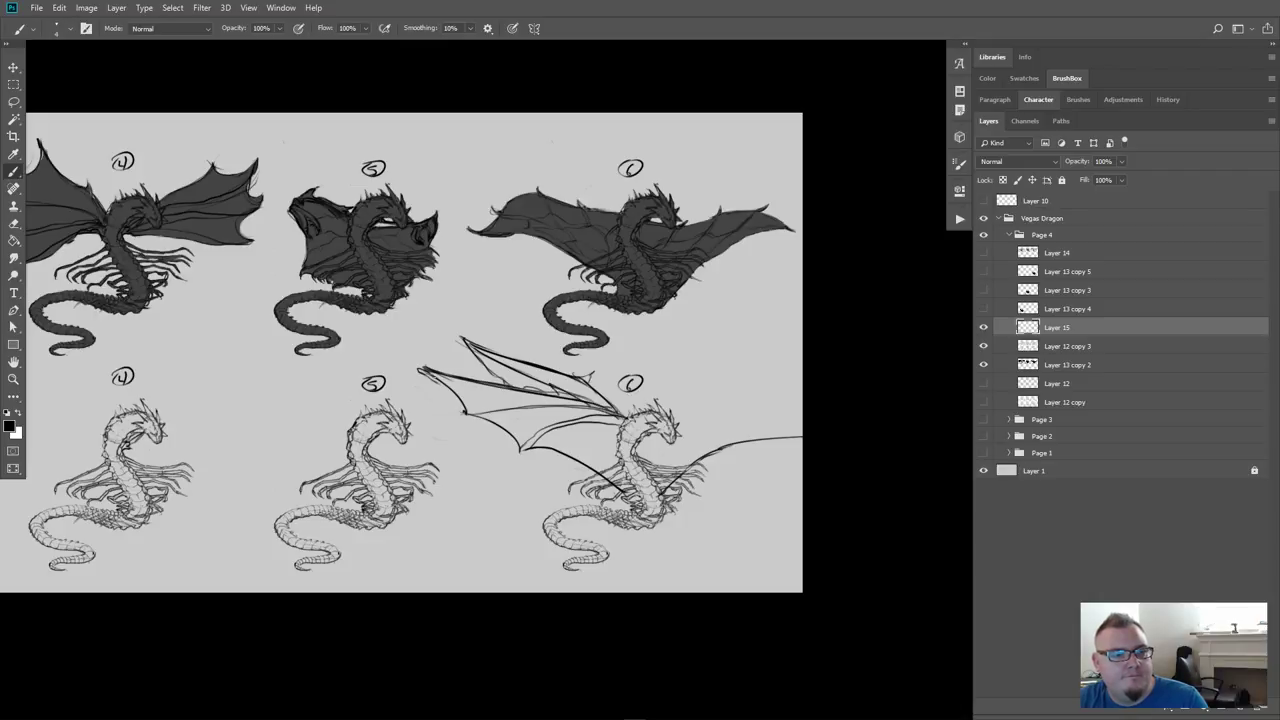
mouse_move(436, 380)
left_mouse_down()
mouse_move(412, 368)
mouse_move(460, 418)
mouse_move(590, 470)
left_mouse_up()
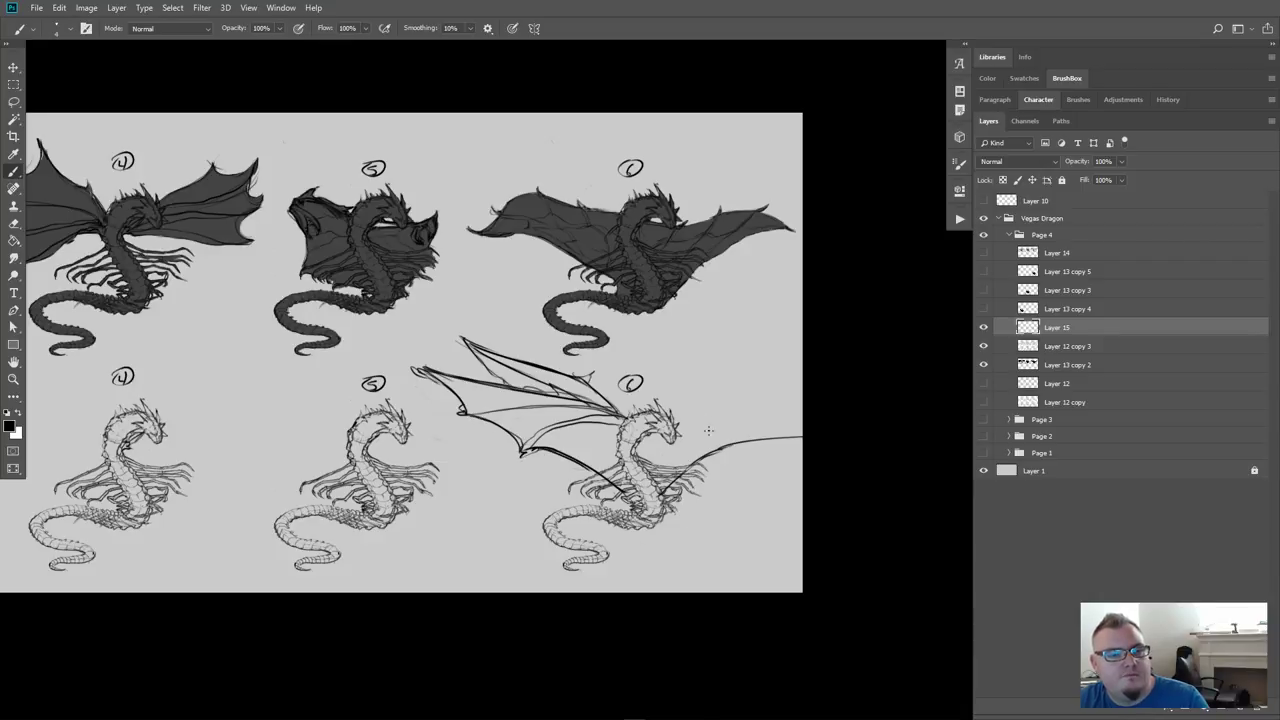
mouse_move(667, 411)
left_mouse_down()
mouse_move(700, 401)
mouse_move(706, 382)
mouse_move(696, 386)
mouse_move(786, 359)
mouse_move(694, 405)
left_mouse_up()
Sketch the right wing's raised leading edge, trim its overshooting tip, and add a finger line
mouse_move(766, 378)
left_mouse_down()
mouse_move(752, 388)
mouse_move(797, 376)
left_mouse_up()
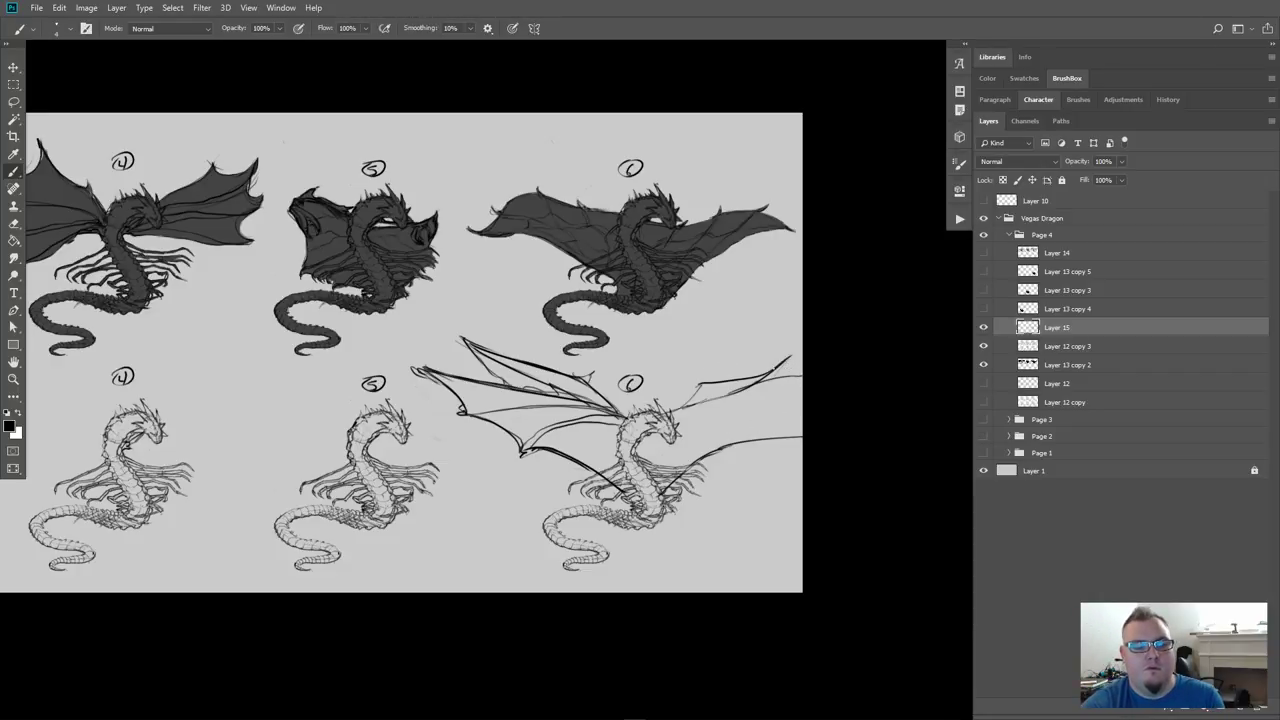
key("e")
left_click_drag(791, 357, 800, 352)
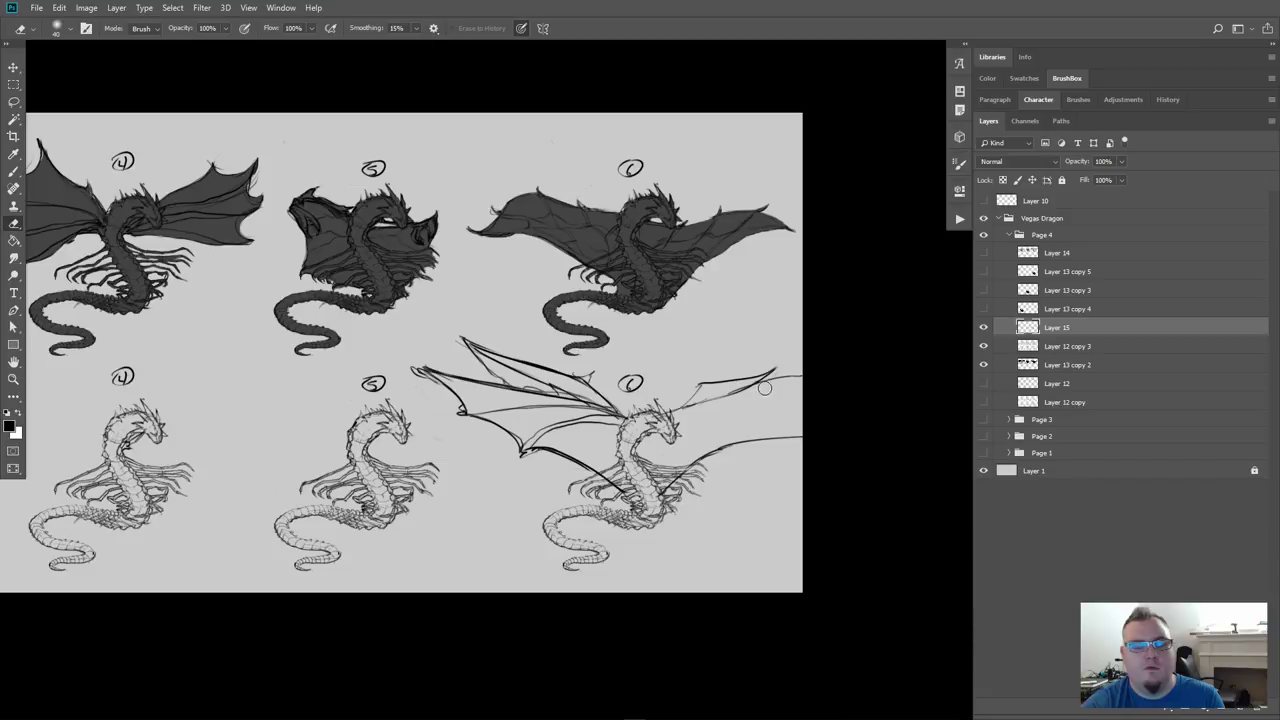
key("b")
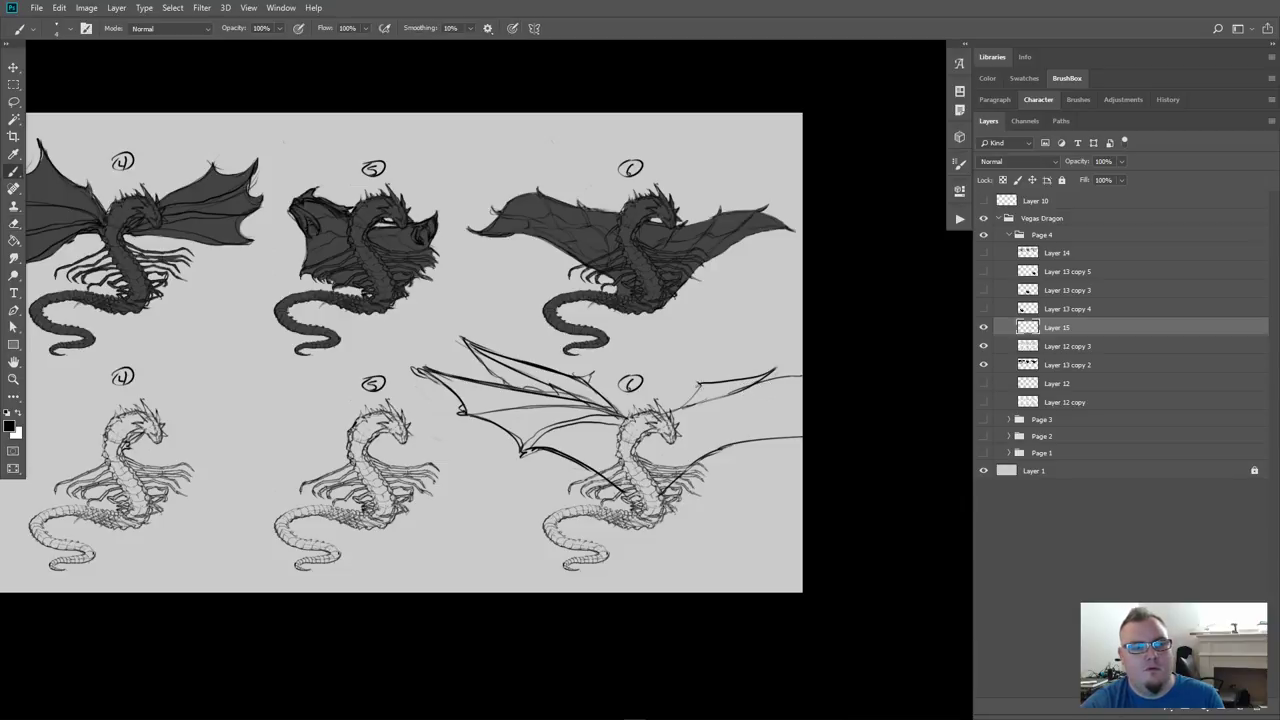
left_click_drag(694, 392, 694, 381)
left_click_drag(776, 363, 754, 386)
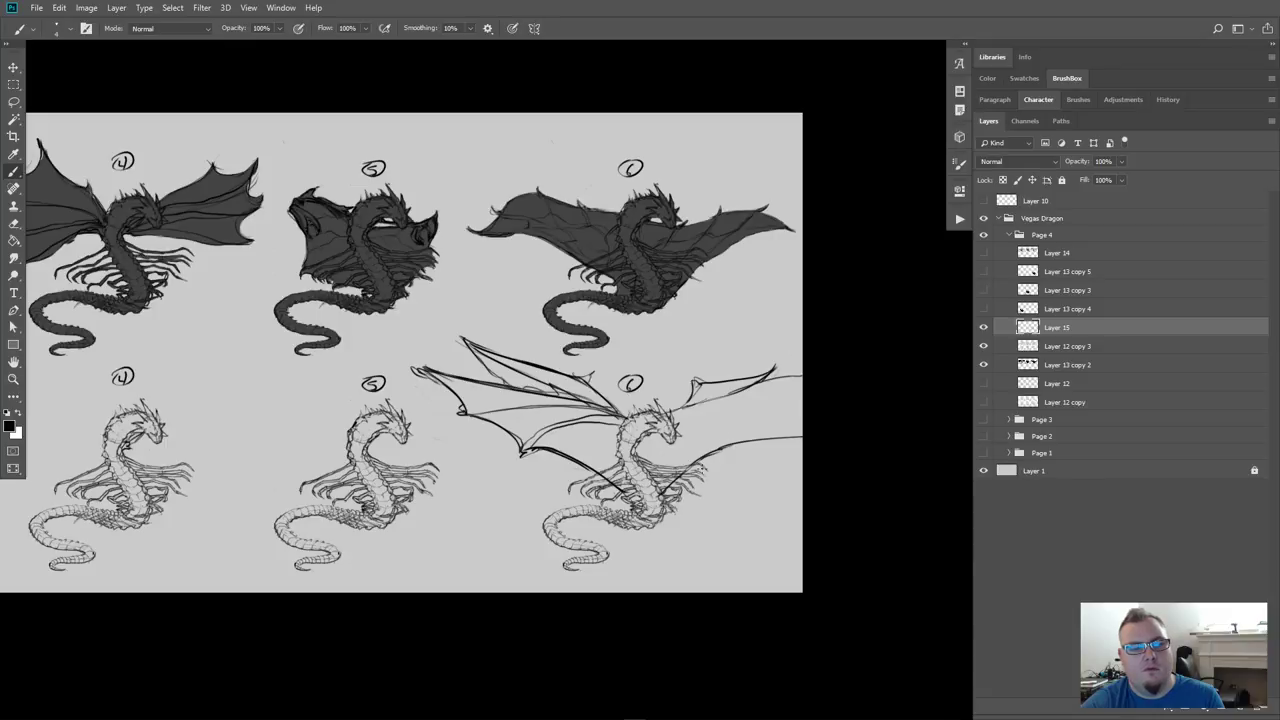
left_click_drag(714, 464, 682, 480)
mouse_move(744, 432)
left_mouse_down()
mouse_move(710, 458)
mouse_move(797, 395)
mouse_move(728, 440)
left_mouse_up()
Add membrane strokes along the right wing, its spine, and the wing tip
key("e")
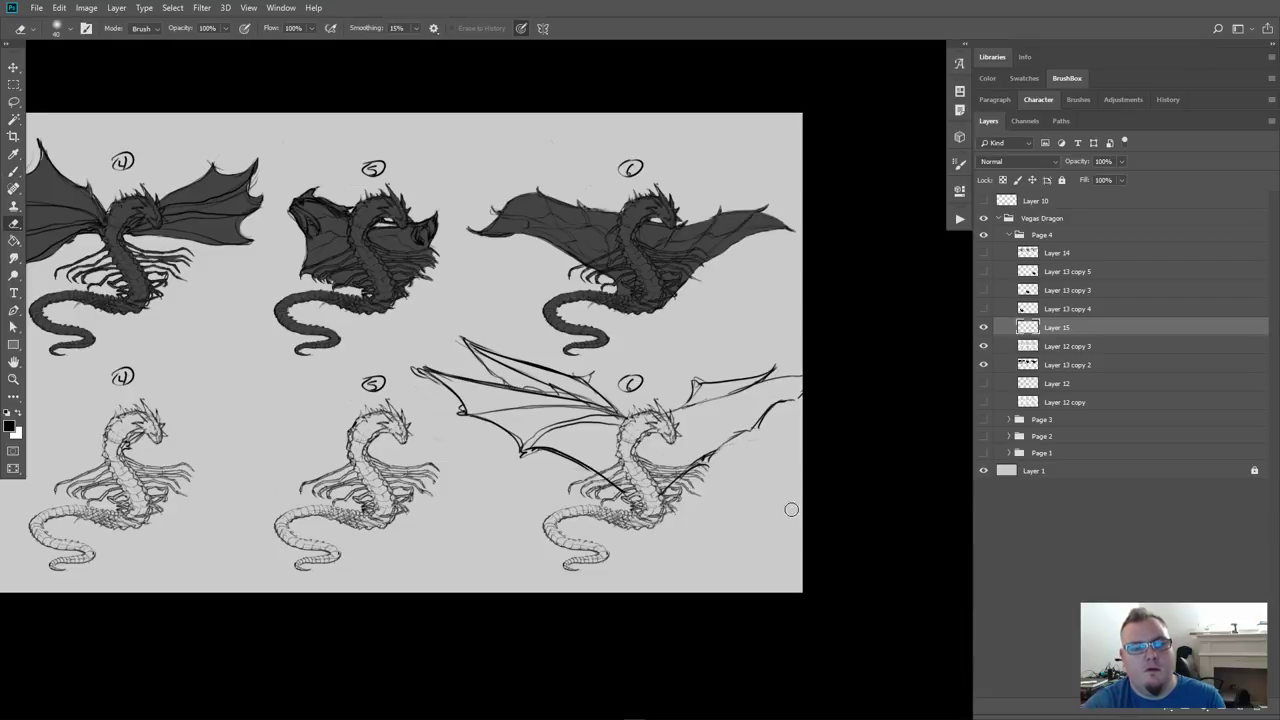
key("b")
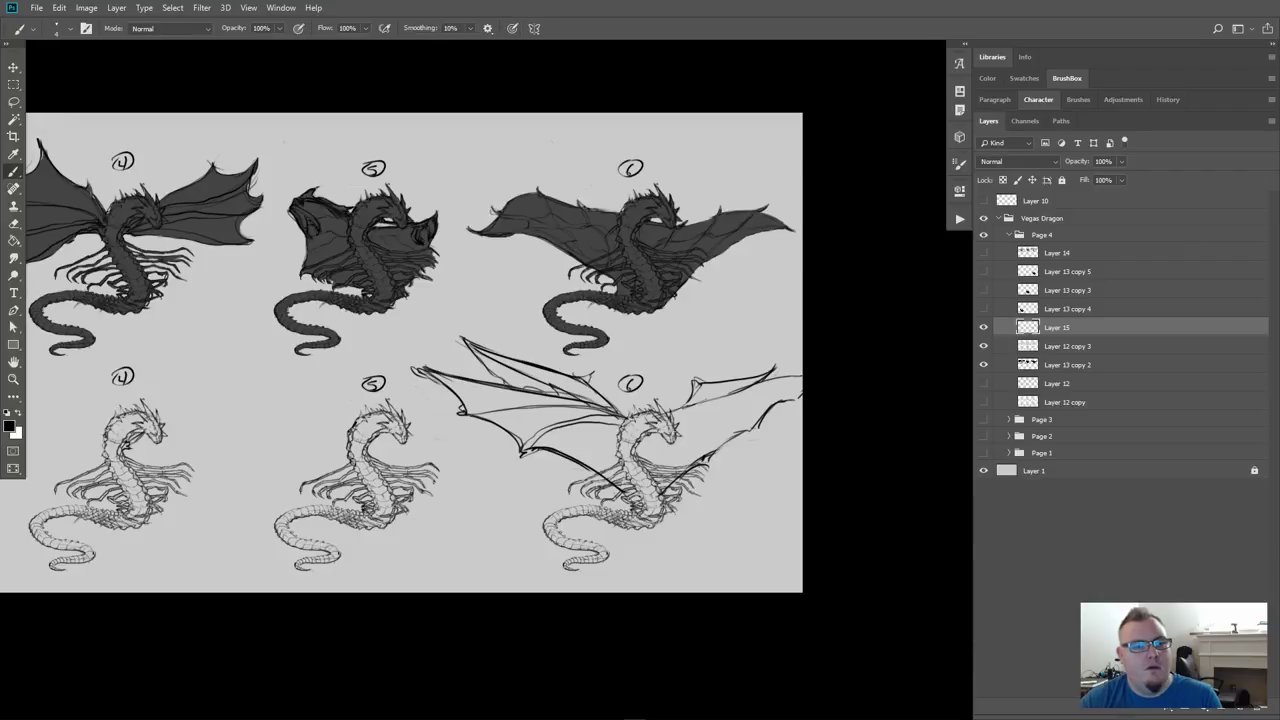
mouse_move(722, 422)
left_mouse_down()
mouse_move(674, 436)
mouse_move(720, 460)
mouse_move(670, 422)
mouse_move(766, 417)
mouse_move(753, 423)
left_mouse_up()
left_click_drag(663, 423, 801, 395)
mouse_move(725, 405)
left_mouse_down()
mouse_move(741, 395)
mouse_move(690, 406)
left_mouse_up()
mouse_move(694, 402)
left_mouse_down()
mouse_move(658, 418)
mouse_move(802, 372)
left_mouse_up()
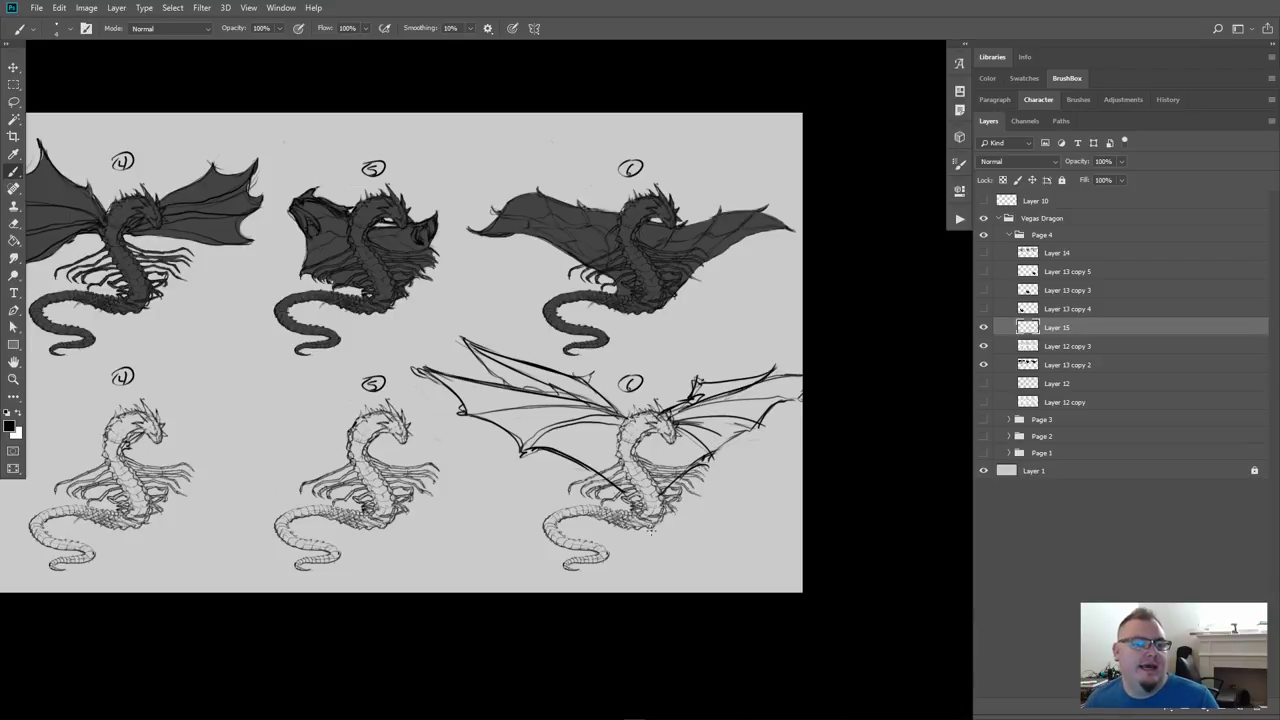
mouse_move(756, 431)
left_mouse_down()
mouse_move(711, 459)
mouse_move(764, 425)
left_mouse_up()
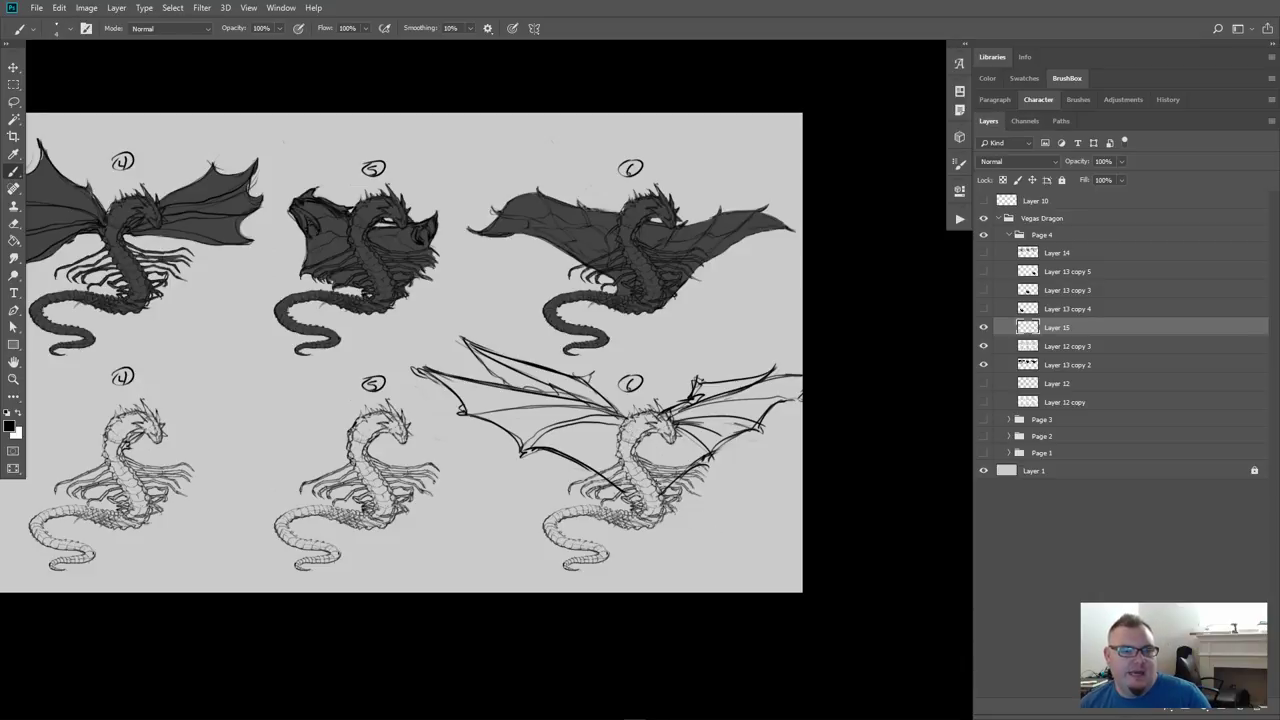
left_click_drag(688, 374, 702, 385)
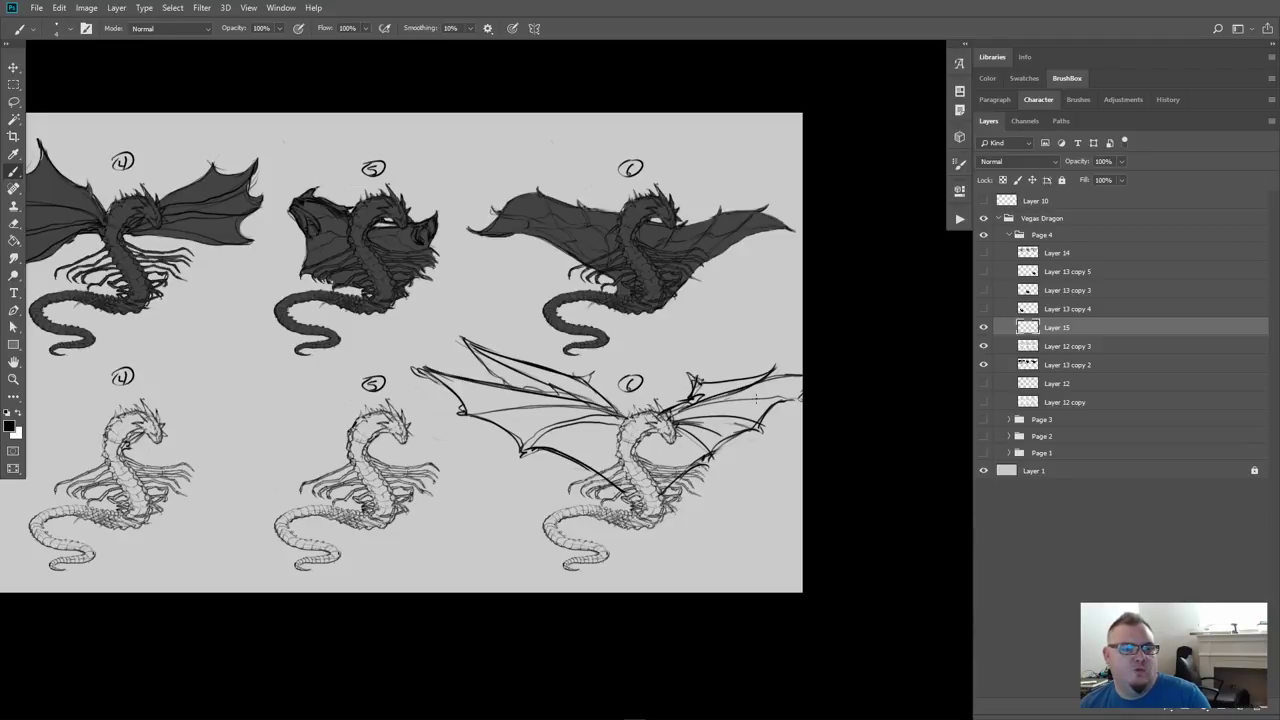
left_click_drag(773, 366, 771, 380)
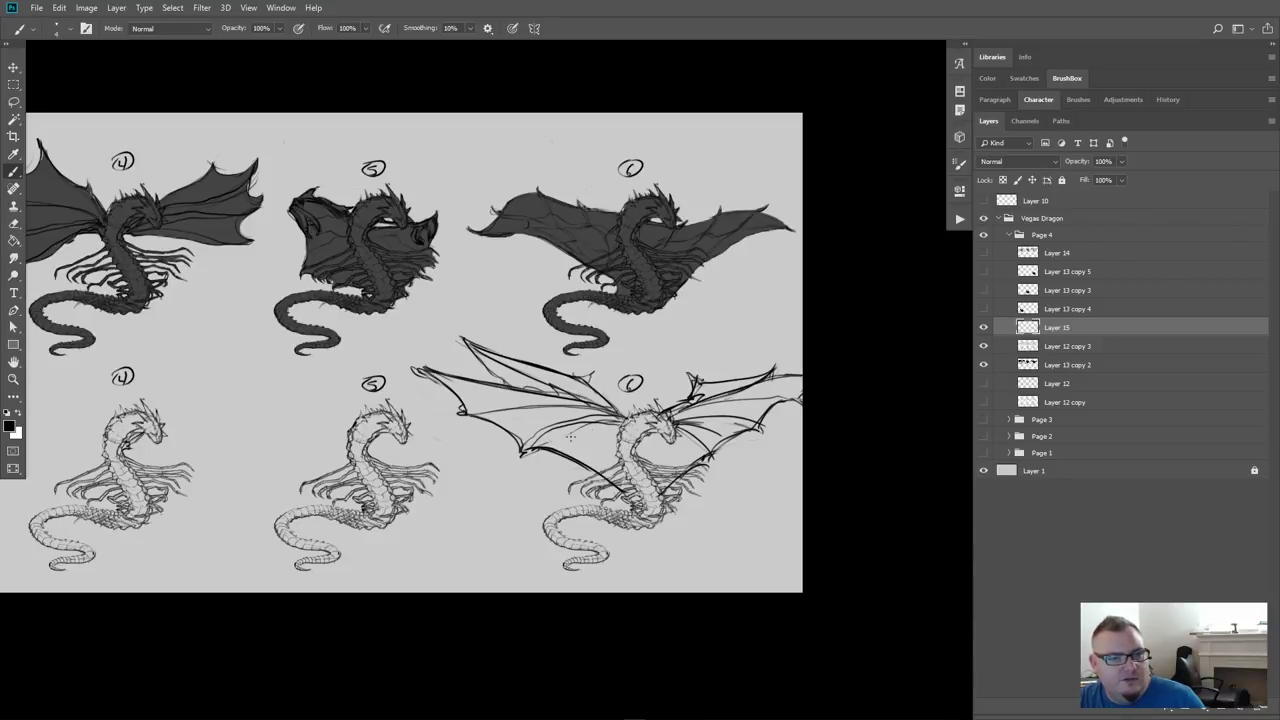
Add body and left-wing strokes to the lower-right dragon, then zoom out to centre the page
key("e")
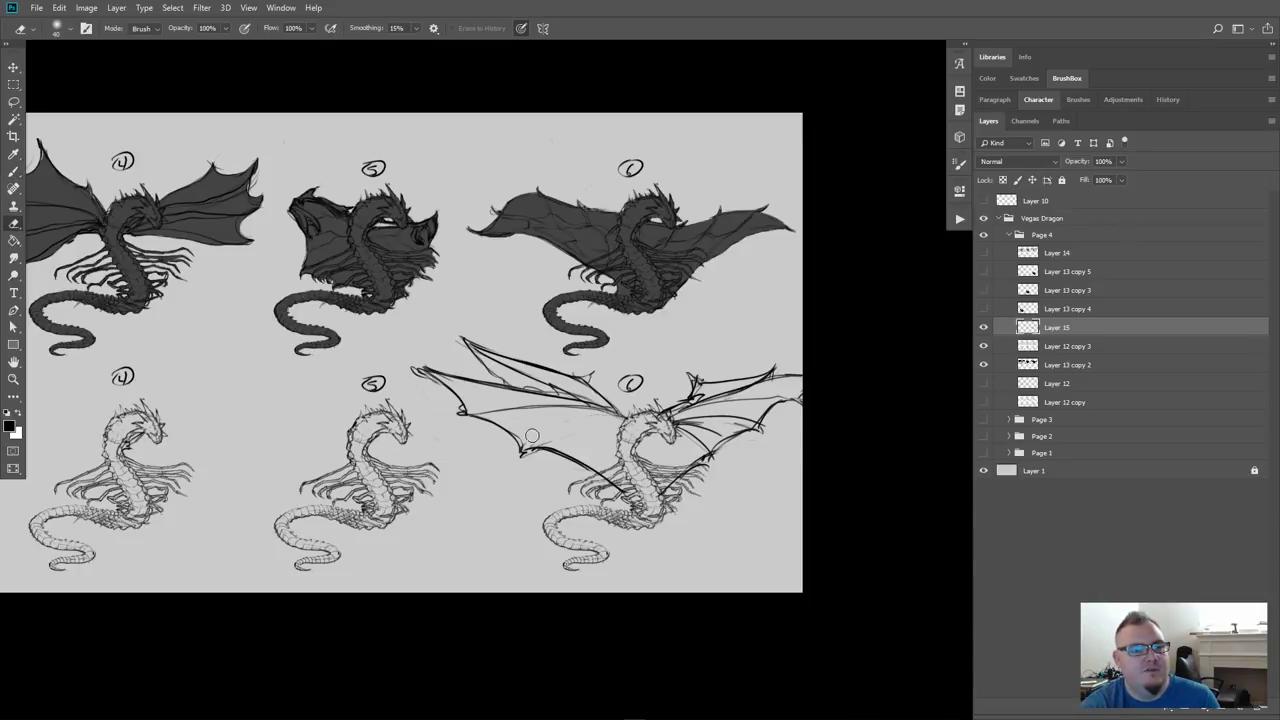
key("b")
mouse_move(526, 450)
left_mouse_down()
mouse_move(610, 428)
mouse_move(592, 418)
left_mouse_up()
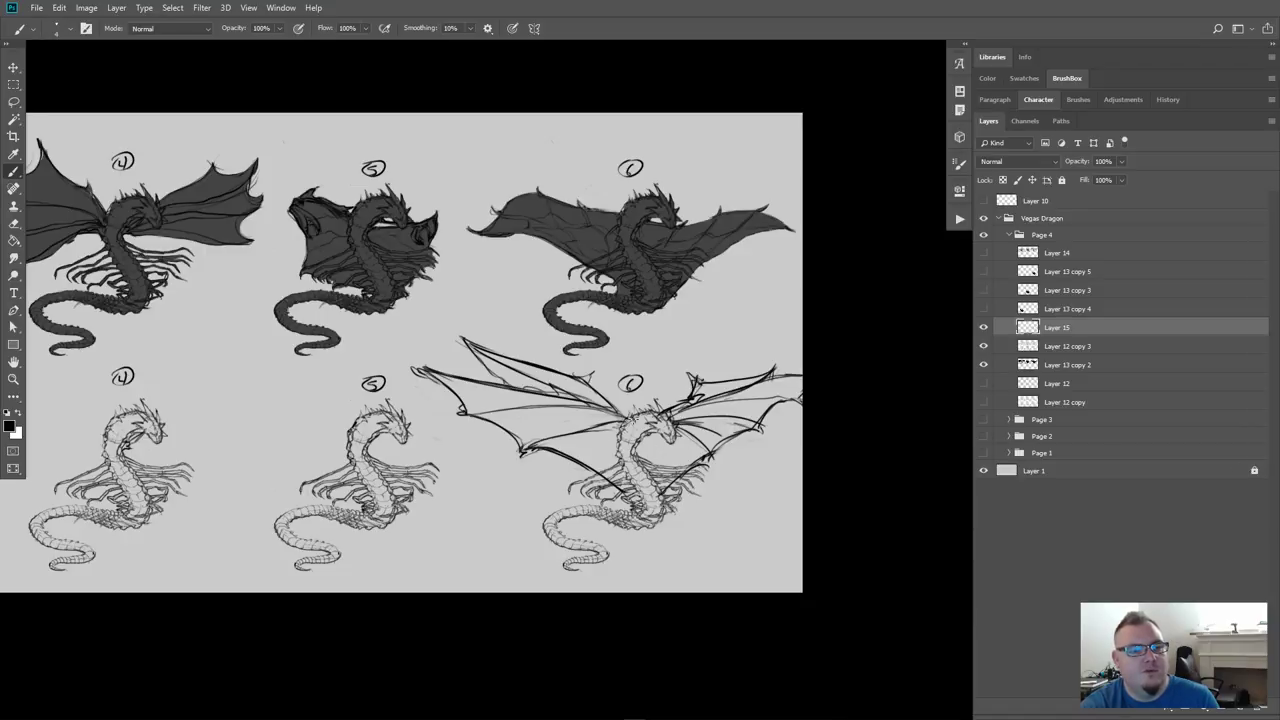
mouse_move(614, 424)
left_mouse_down()
mouse_move(580, 478)
mouse_move(560, 446)
mouse_move(582, 478)
left_mouse_up()
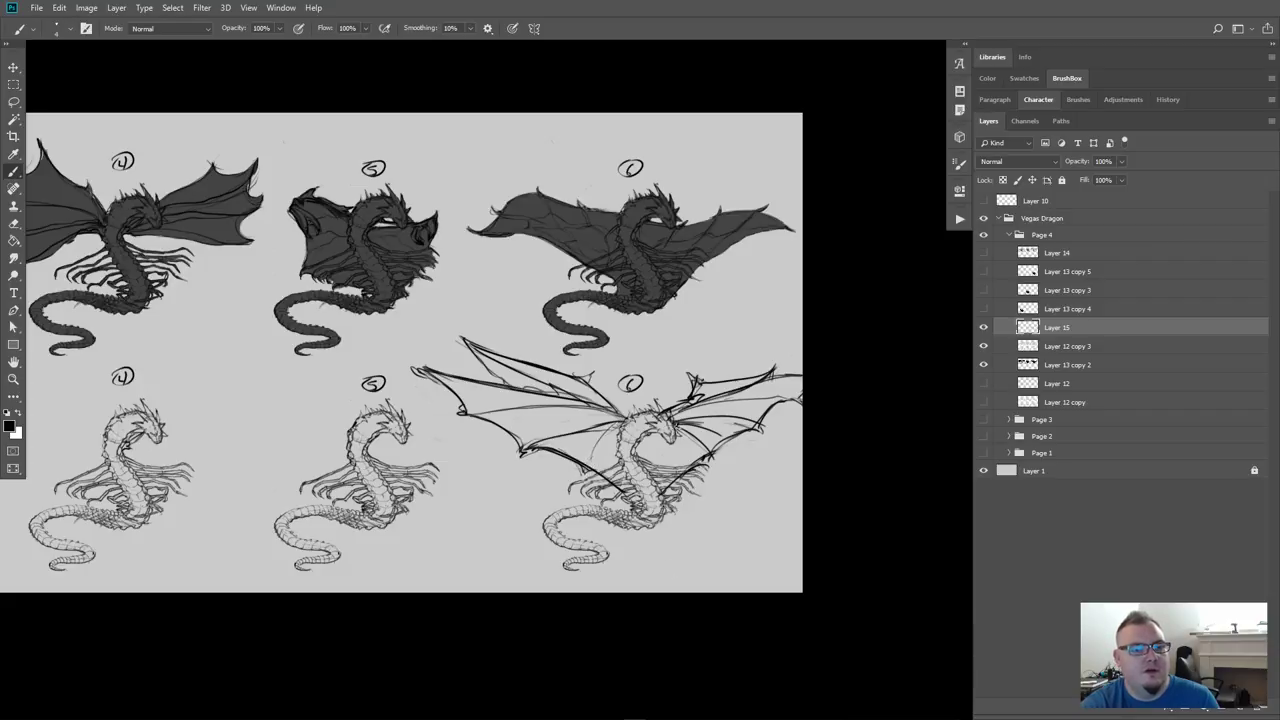
mouse_move(678, 424)
left_mouse_down()
mouse_move(684, 464)
mouse_move(700, 426)
mouse_move(742, 427)
left_mouse_up()
key("e")
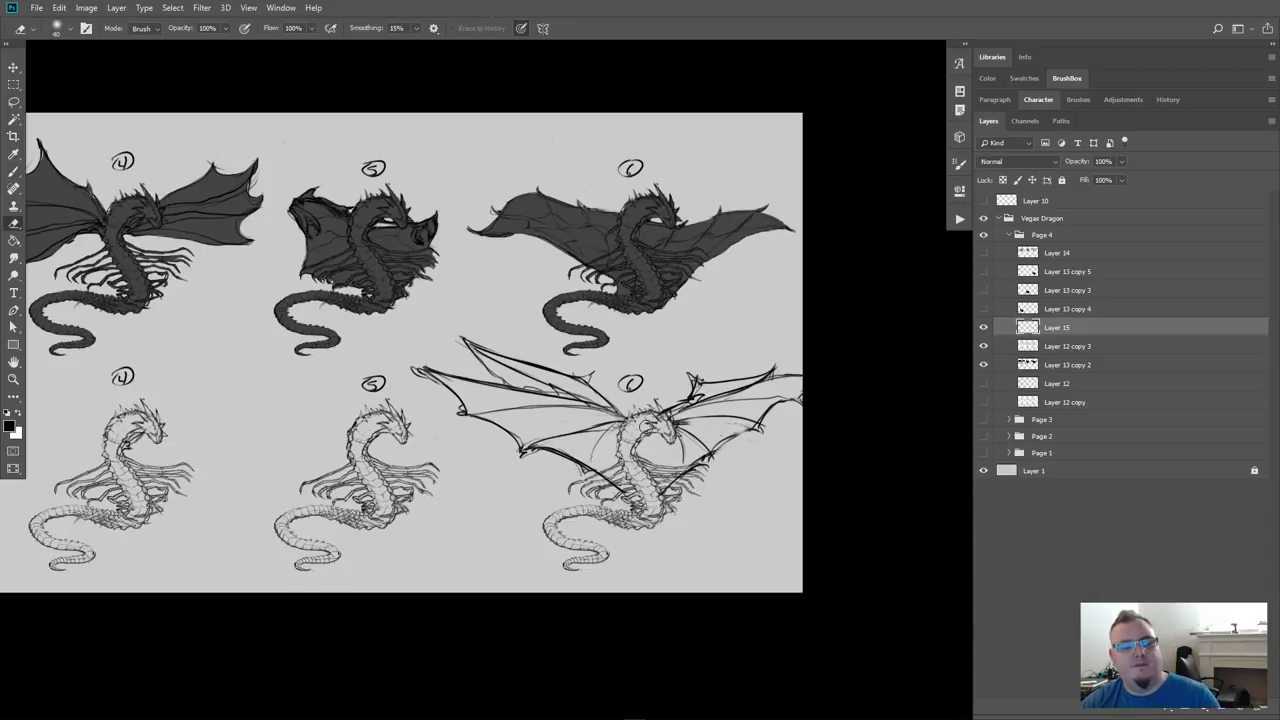
scroll(642, 385, "down", 2)
left_click_drag(646, 427, 760, 486)
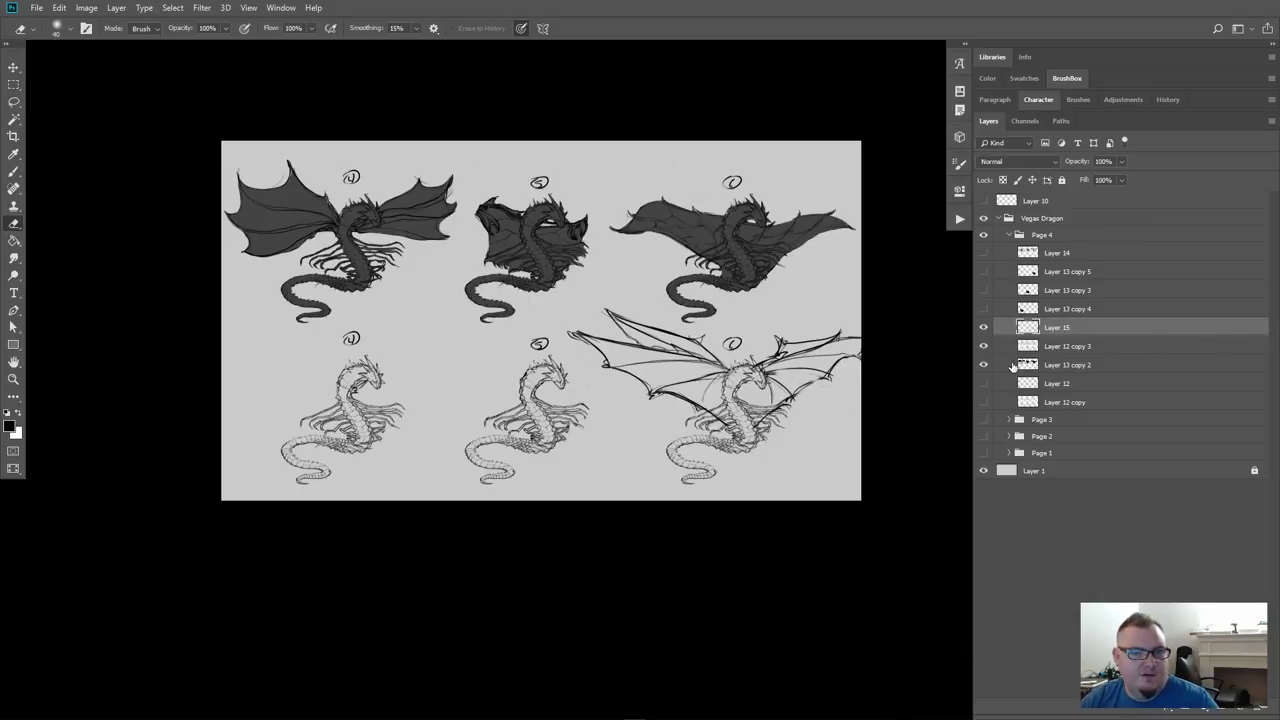
Toggle Layer 15's visibility to compare, then add a new empty layer above it
left_click(983, 328)
left_click(983, 328)
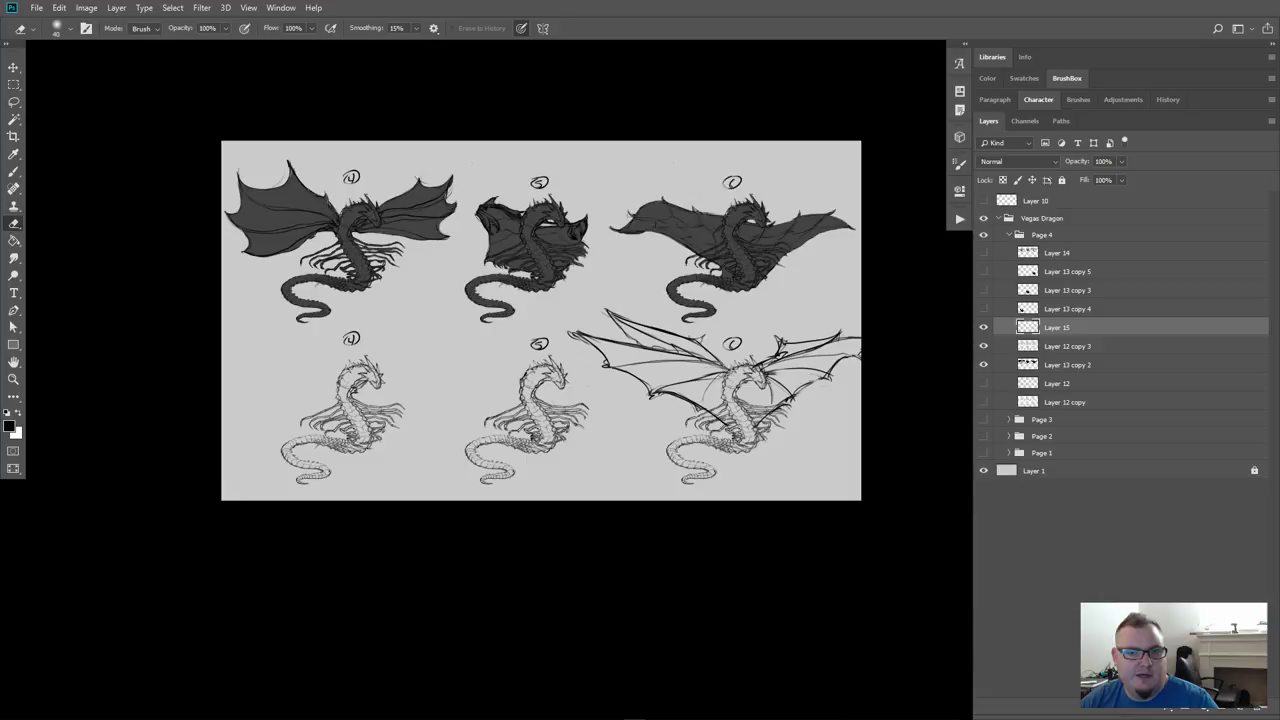
left_click(1235, 710)
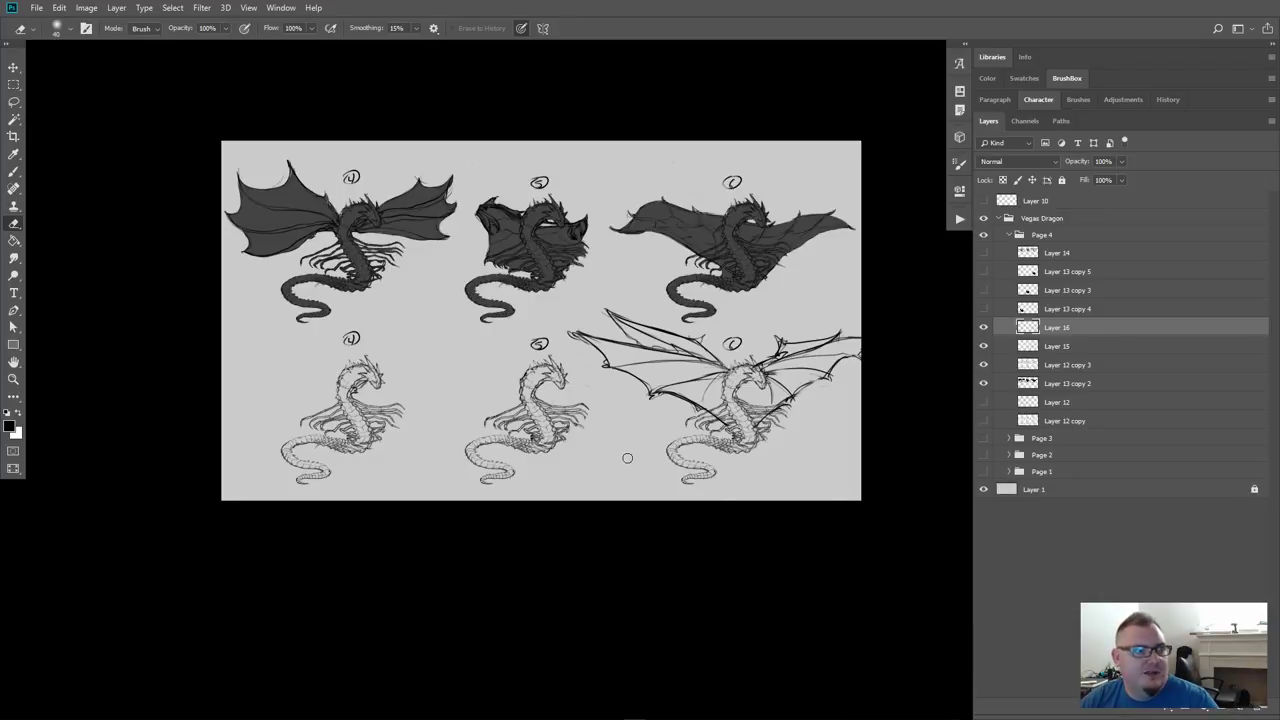
Zoom in on lower dragon 5 and draw a wing line to its left with the Brush
key("b")
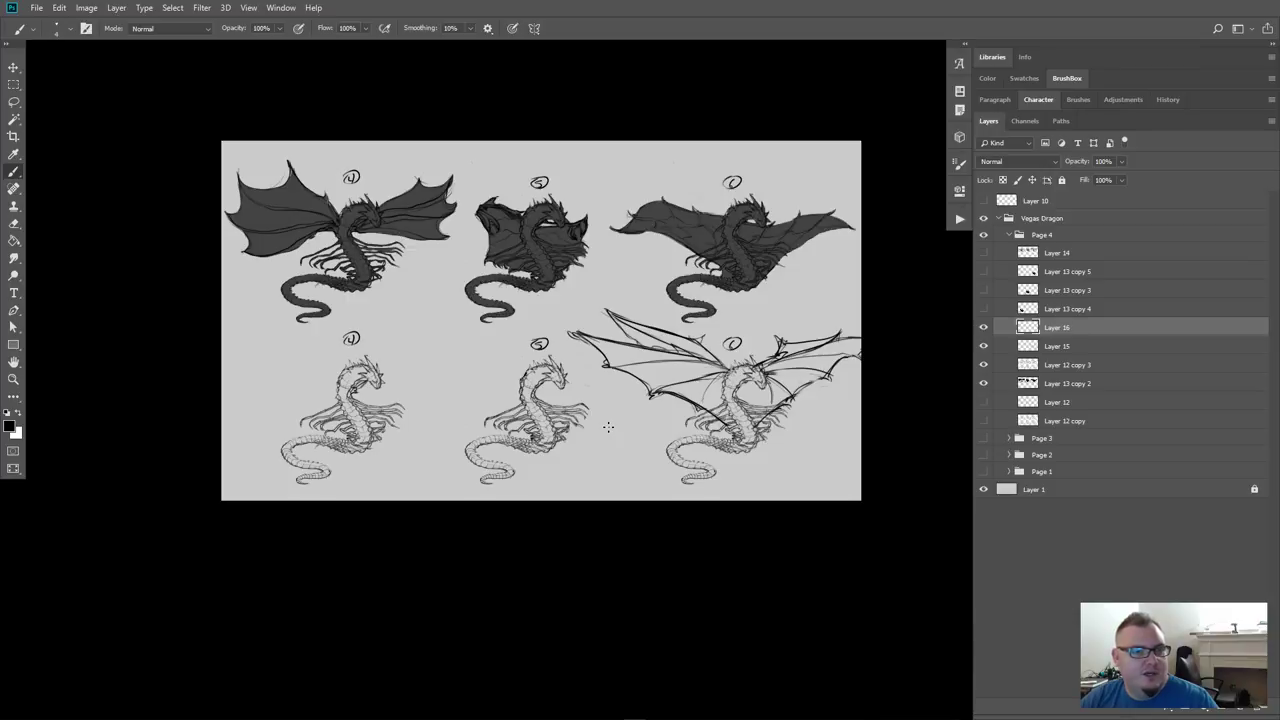
scroll(608, 427, "up", 4)
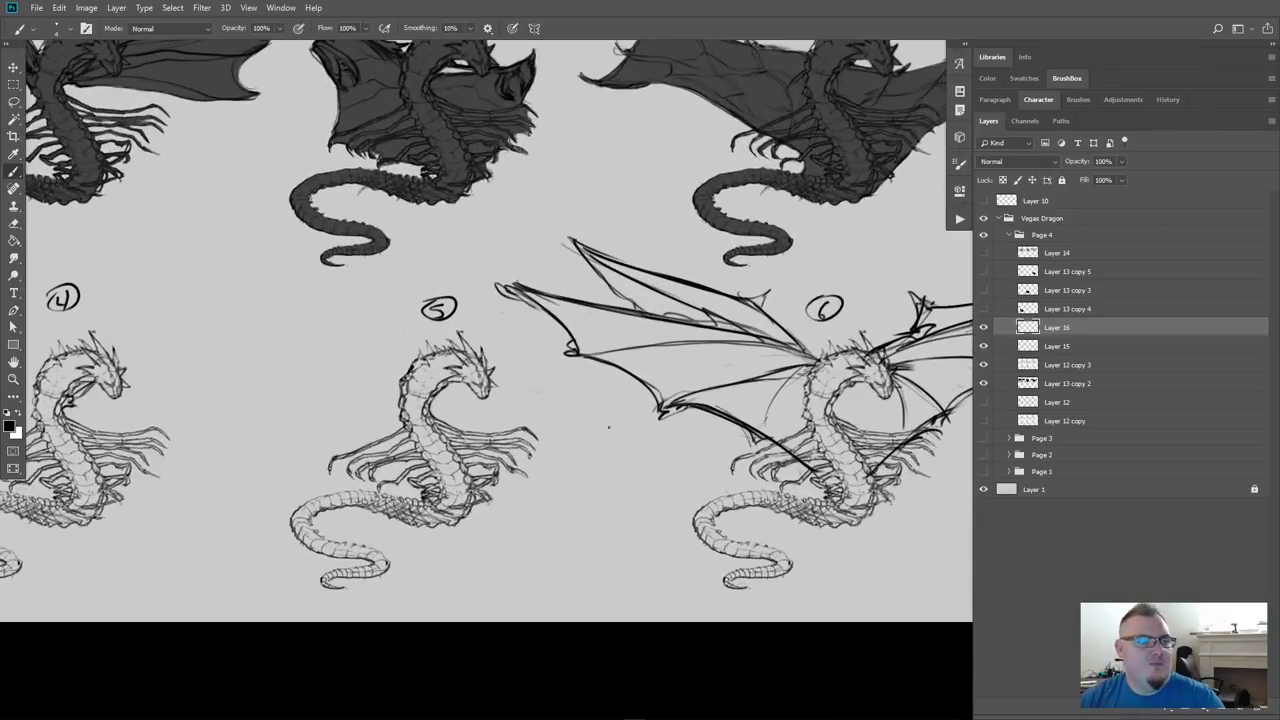
left_click_drag(608, 427, 768, 525)
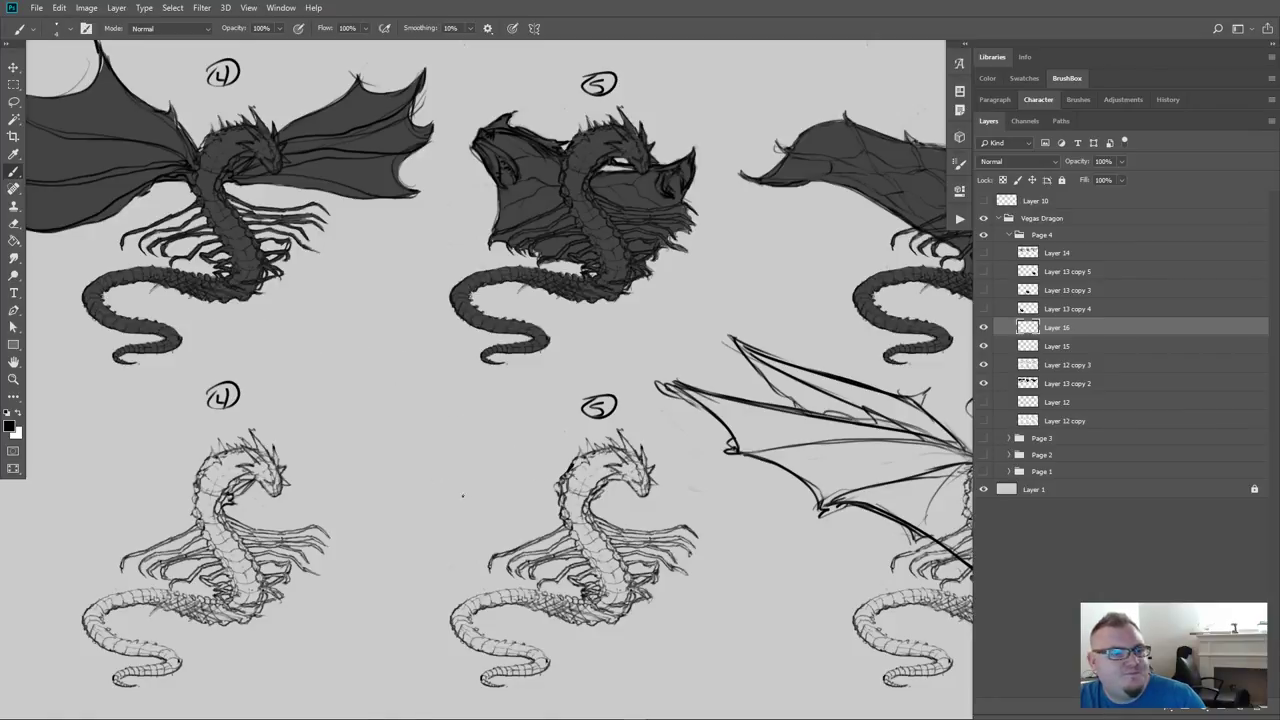
mouse_move(444, 486)
left_mouse_down()
mouse_move(556, 490)
mouse_move(448, 486)
mouse_move(548, 490)
mouse_move(458, 494)
mouse_move(433, 480)
mouse_move(553, 481)
mouse_move(433, 482)
mouse_move(545, 490)
left_mouse_up()
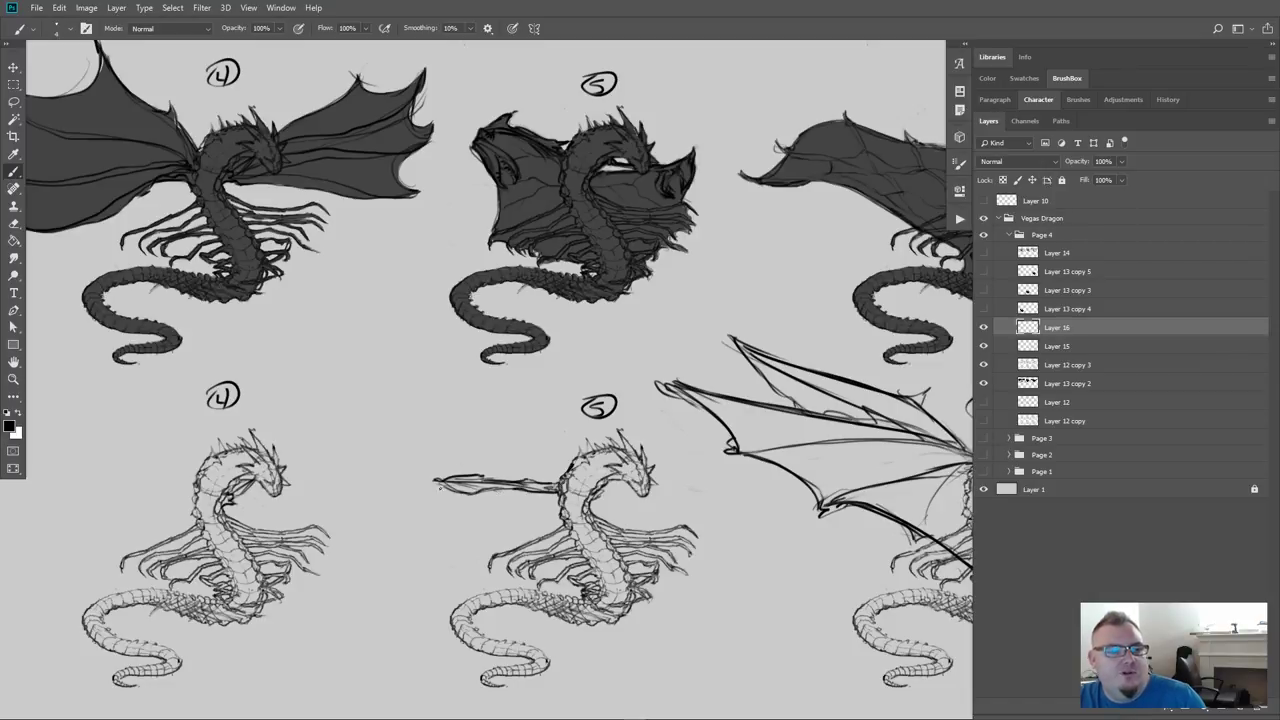
Extend the wing line's left end and add short strokes forming a pointed tip
left_click_drag(438, 485, 428, 481)
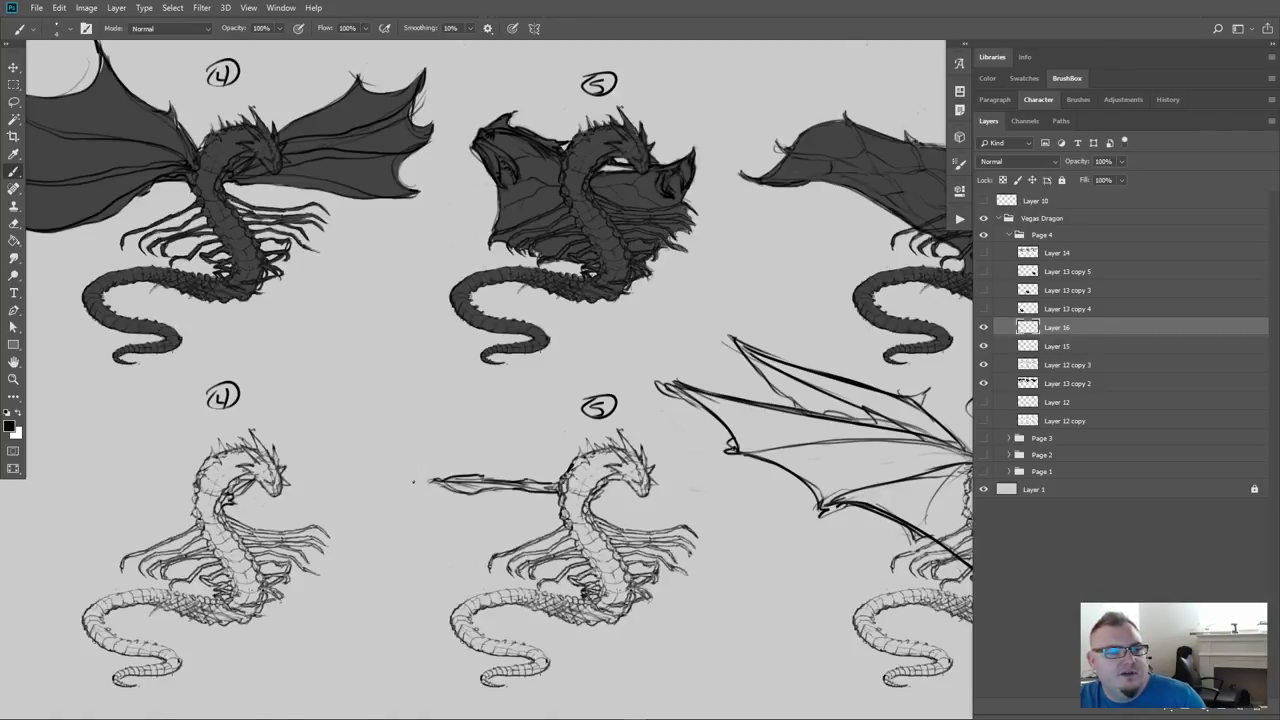
mouse_move(462, 476)
left_mouse_down()
mouse_move(424, 454)
mouse_move(450, 482)
mouse_move(428, 469)
mouse_move(546, 481)
left_mouse_up()
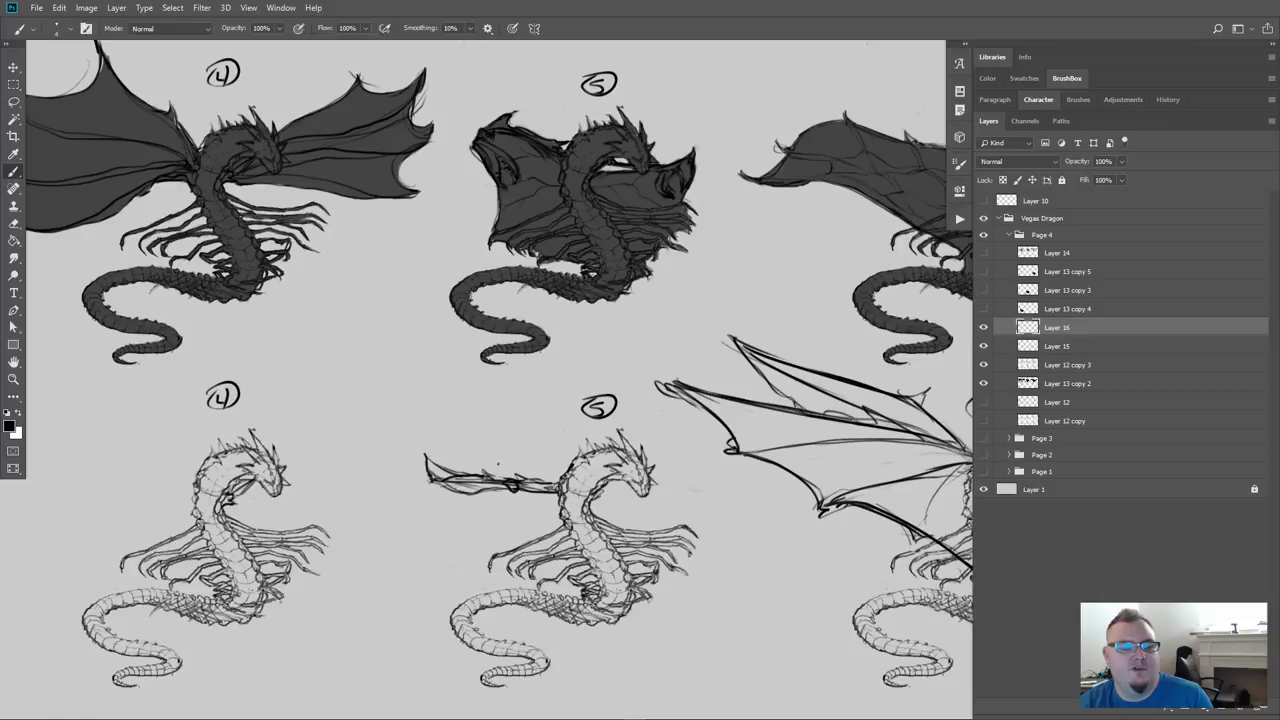
Lasso dragon 5's new wing and rotate it 37.7° upward around its shoulder end
key("l")
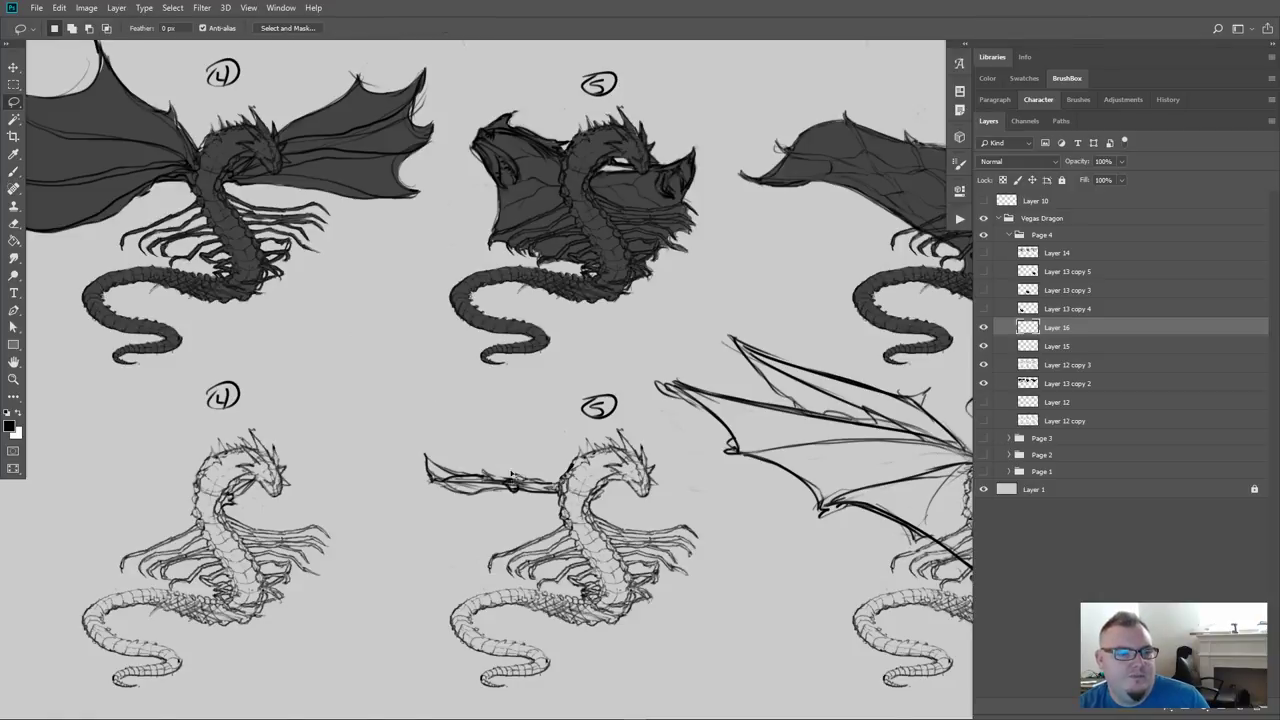
mouse_move(513, 480)
left_mouse_down()
mouse_move(512, 514)
mouse_move(449, 517)
mouse_move(381, 429)
mouse_move(462, 431)
mouse_move(512, 478)
left_mouse_up()
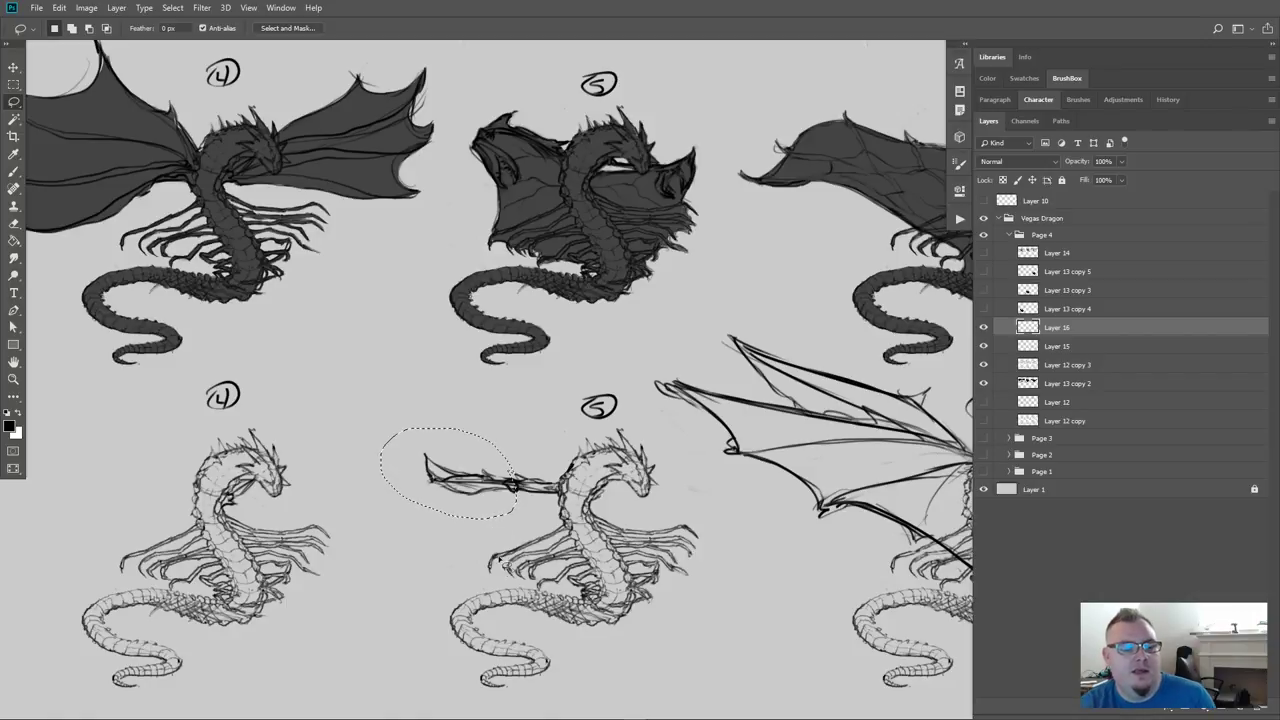
key("ctrl+t")
left_click_drag(449, 473, 512, 480)
mouse_move(364, 414)
left_mouse_down()
mouse_move(395, 365)
mouse_move(465, 355)
mouse_move(445, 360)
mouse_move(422, 408)
mouse_move(481, 373)
mouse_move(463, 392)
left_mouse_up()
key("Return")
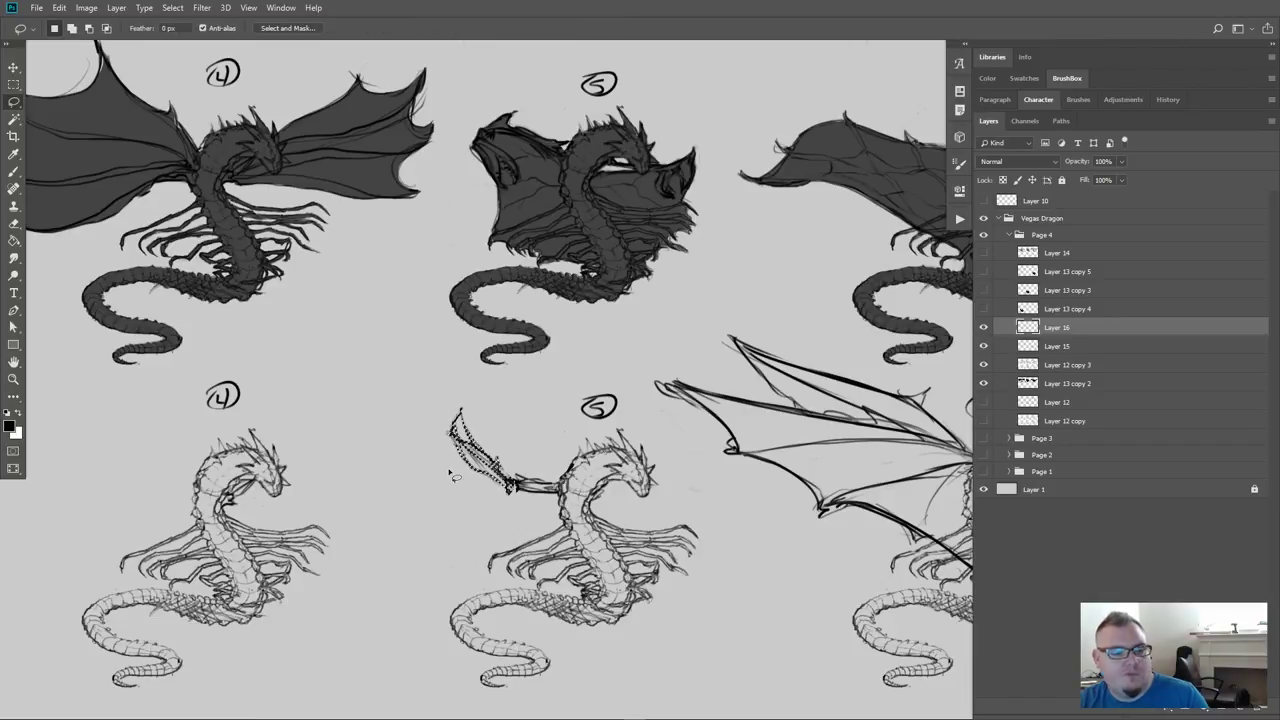
key("ctrl+d")
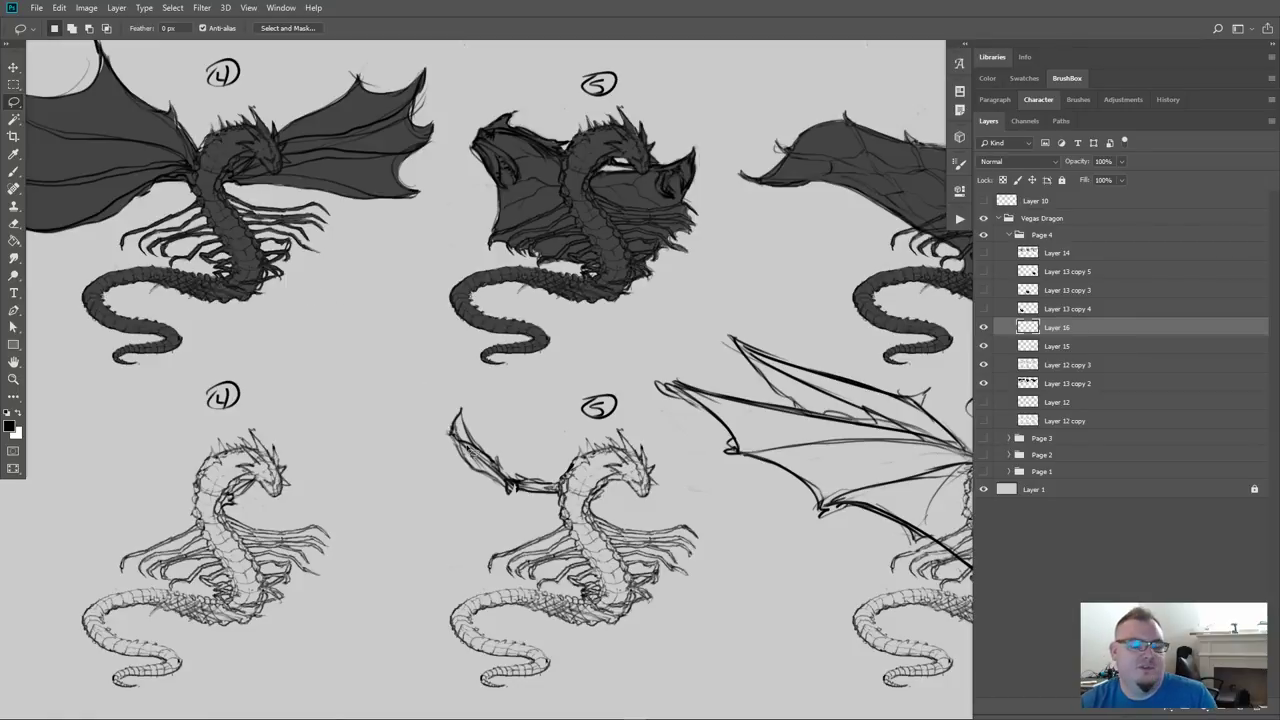
key("b")
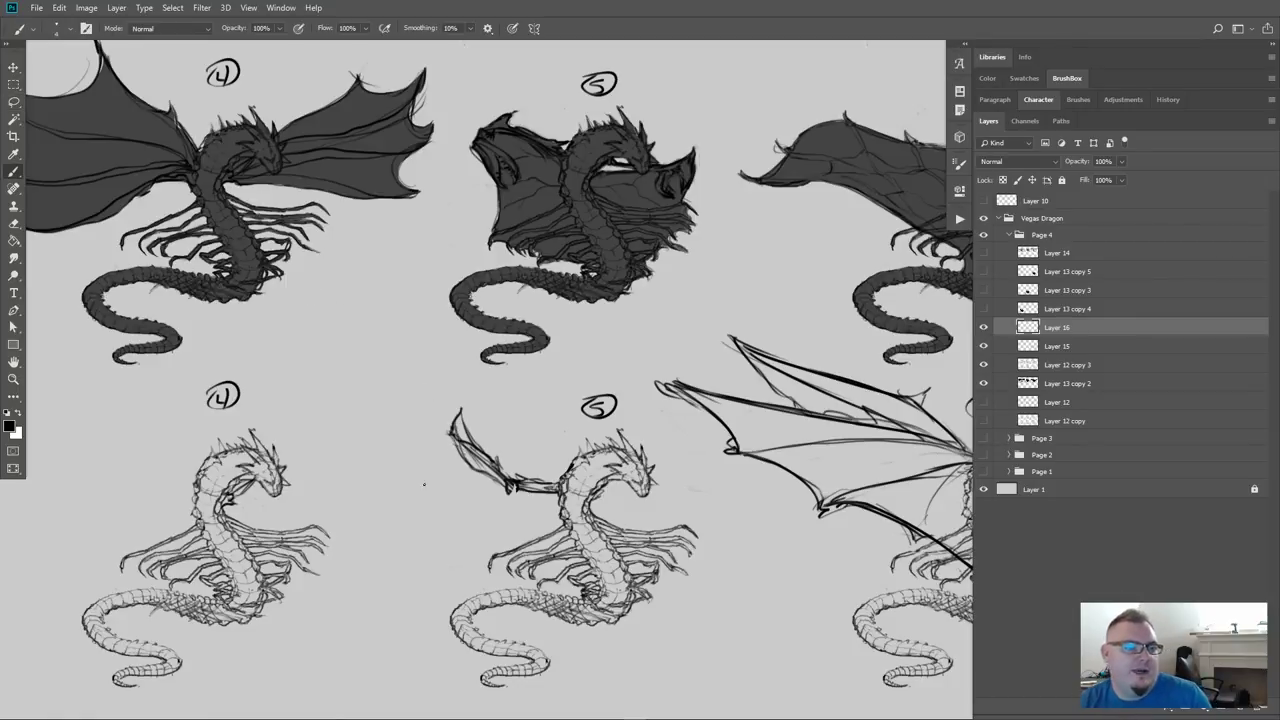
Reinforce dragon 5's wing arm, undo the C/S demonstration curves, and draw a curve above the wing tip
left_click_drag(517, 494, 549, 489)
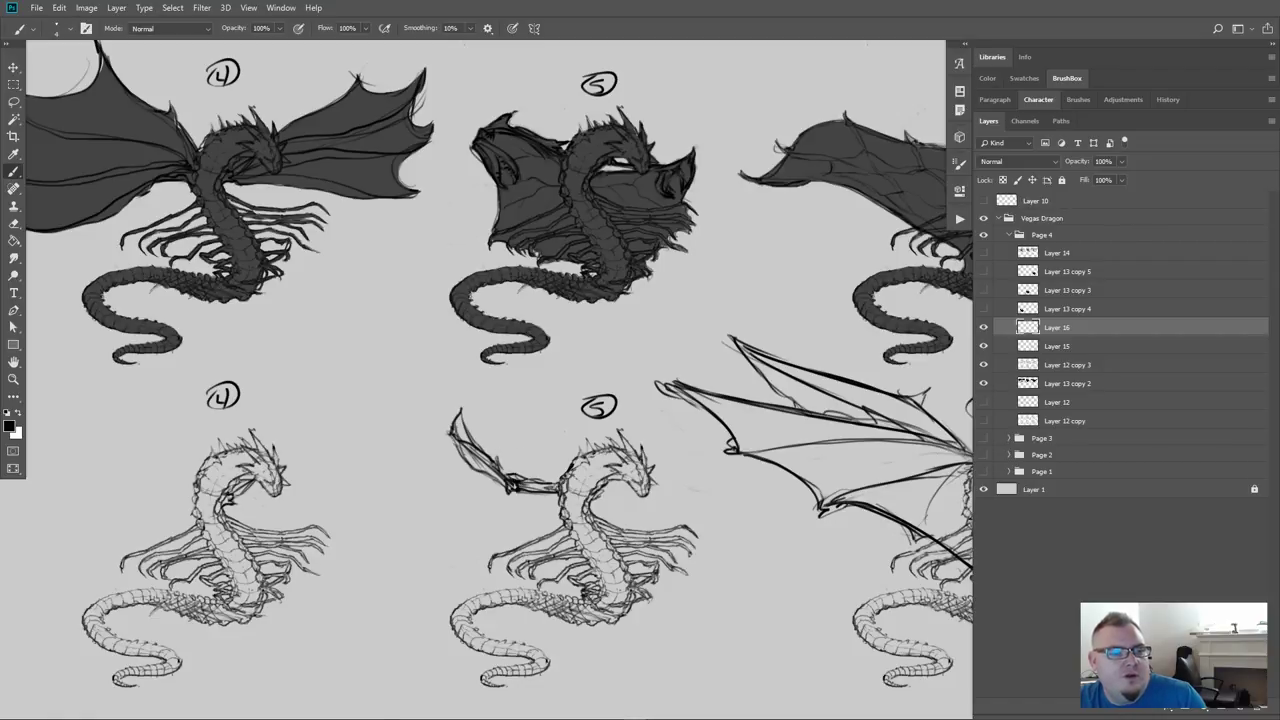
left_click_drag(520, 478, 558, 484)
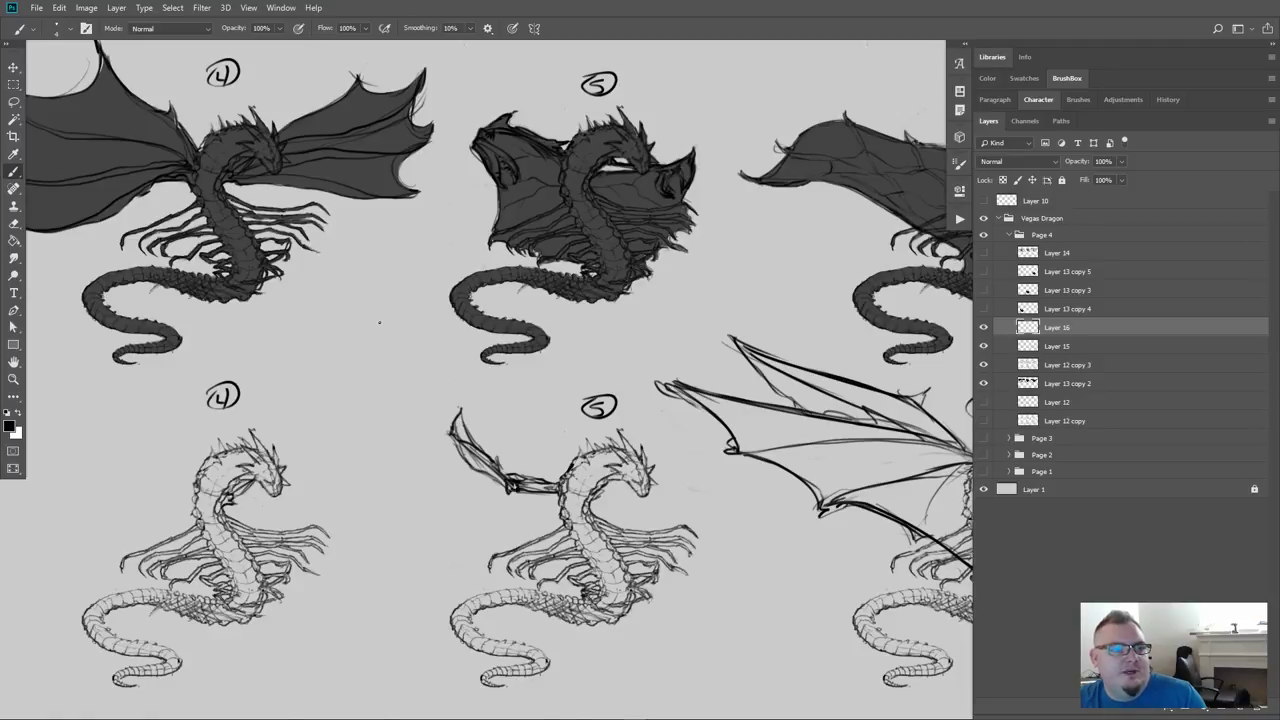
mouse_move(379, 309)
left_mouse_down()
mouse_move(402, 342)
mouse_move(379, 398)
left_mouse_up()
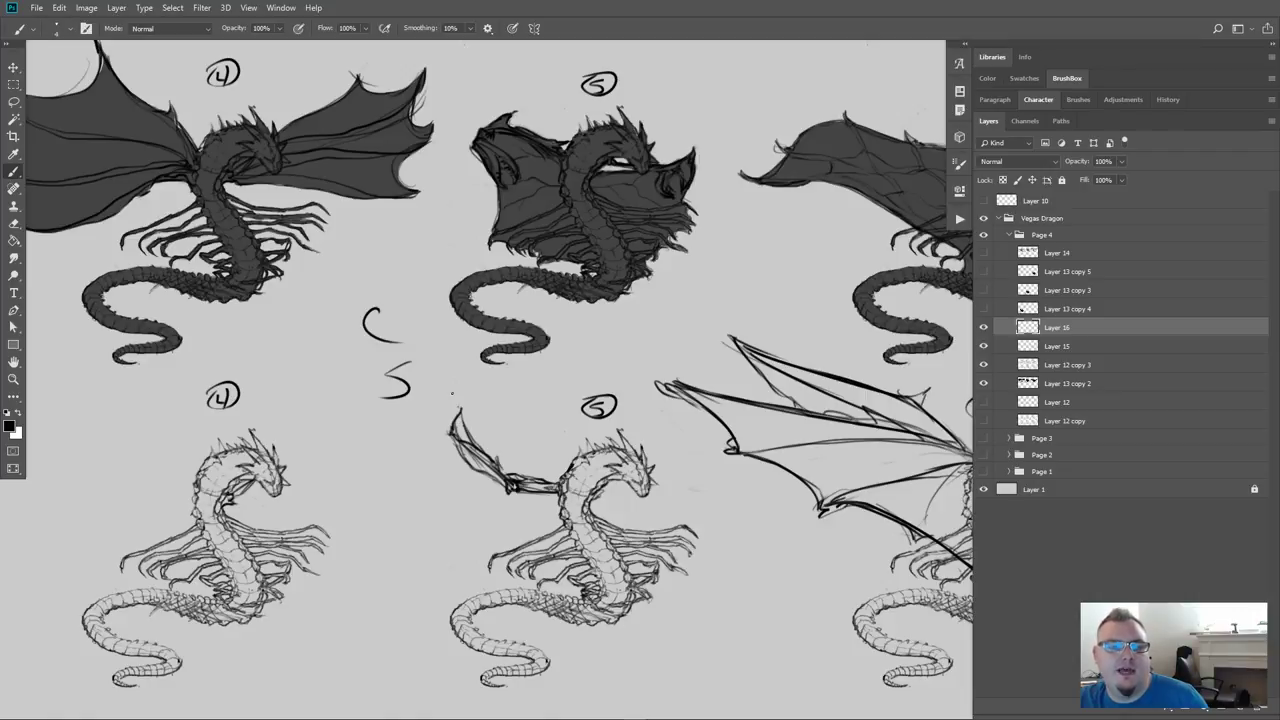
key("ctrl+z")
key("ctrl+z")
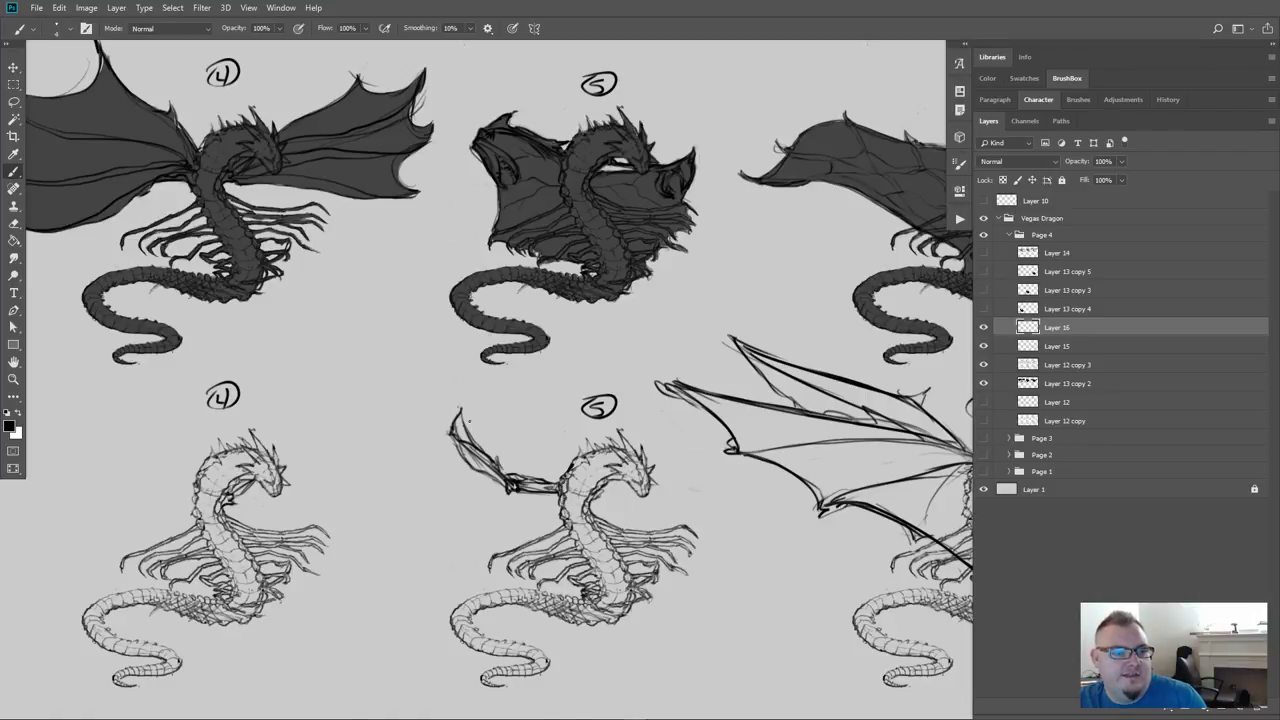
mouse_move(464, 366)
left_mouse_down()
mouse_move(458, 416)
mouse_move(453, 400)
left_mouse_up()
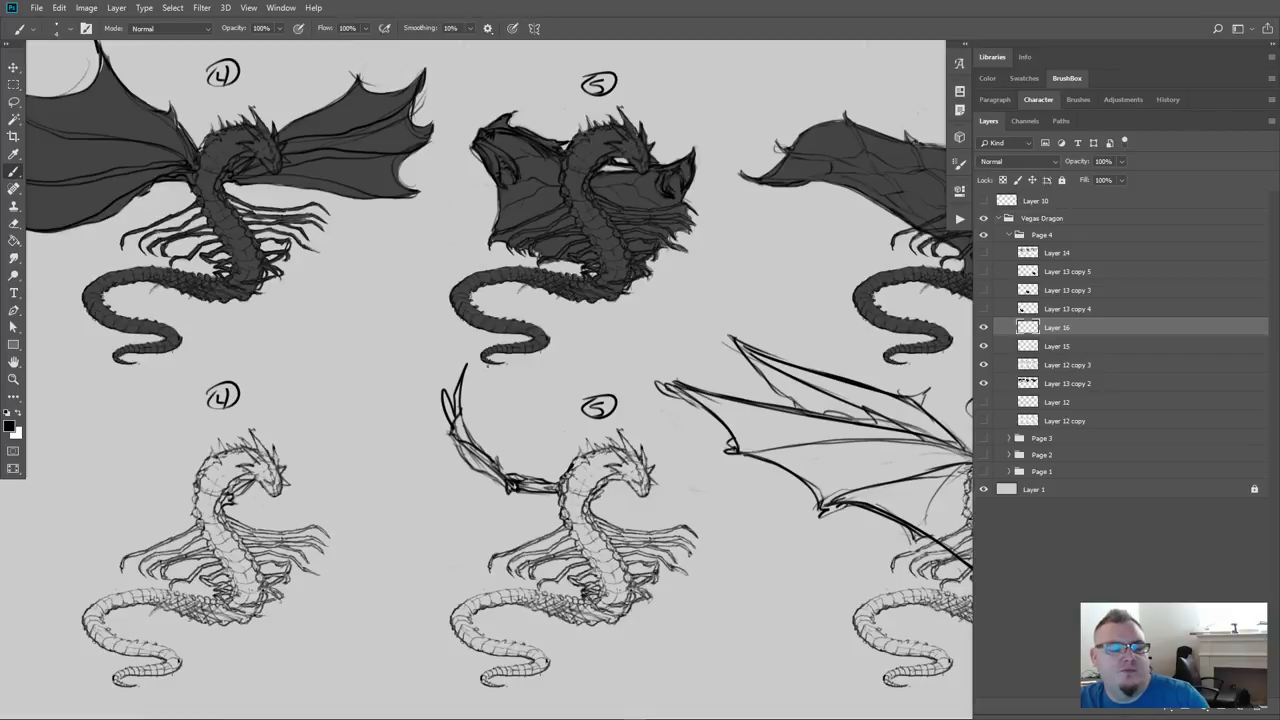
Undo the curve and trial strokes above dragon 5, removing the wide left-wing lines
key("ctrl+z")
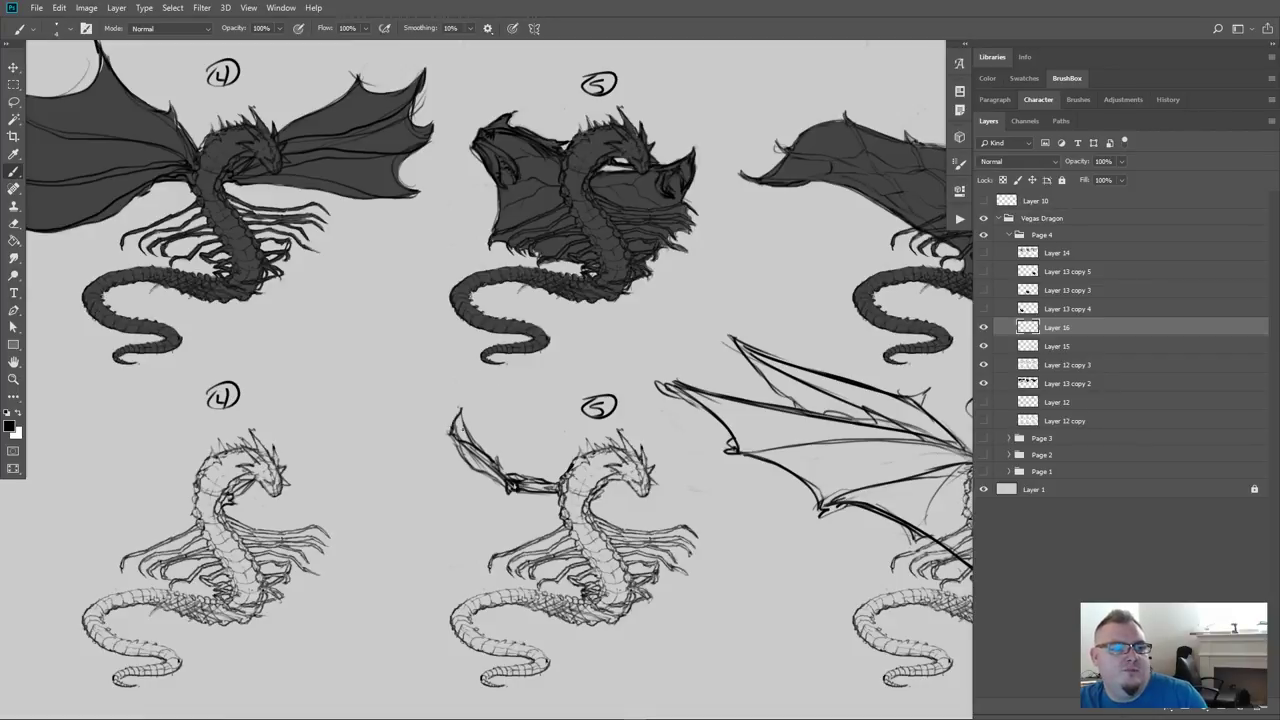
mouse_move(540, 389)
left_mouse_down()
mouse_move(457, 418)
mouse_move(480, 424)
mouse_move(448, 420)
mouse_move(506, 366)
mouse_move(467, 411)
left_mouse_up()
key("ctrl+z")
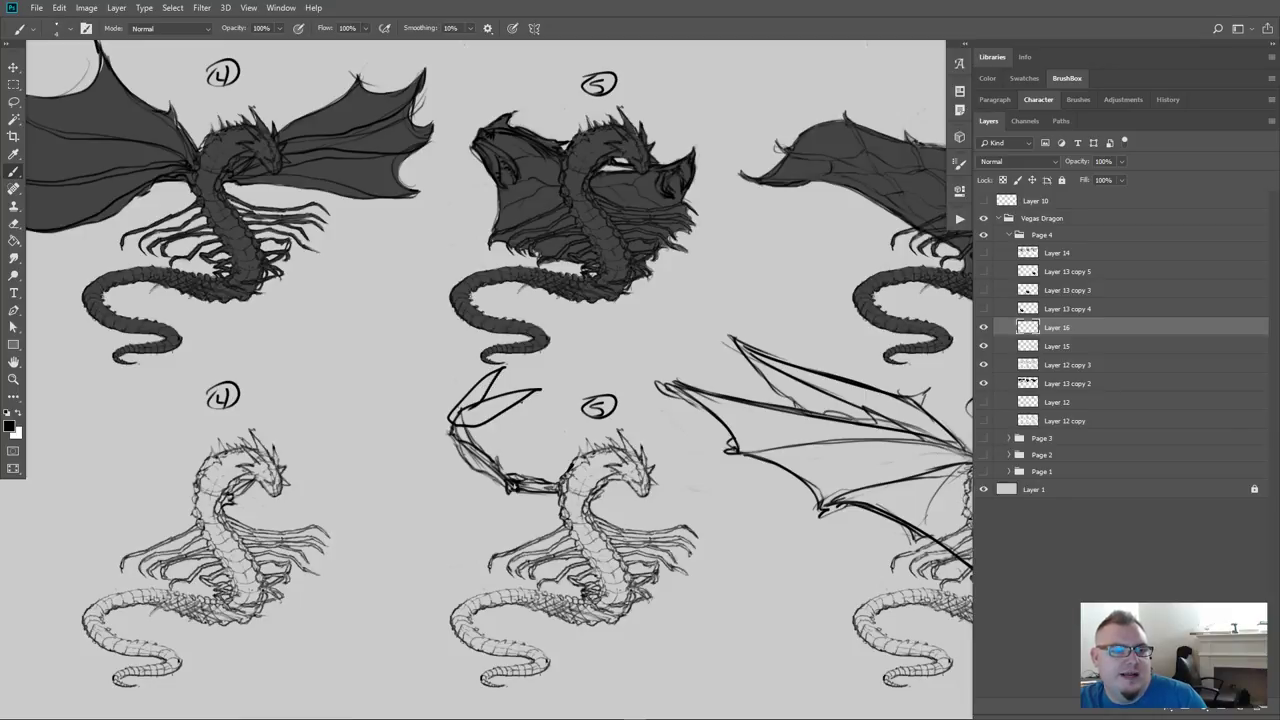
key("ctrl+z")
key("ctrl+z")
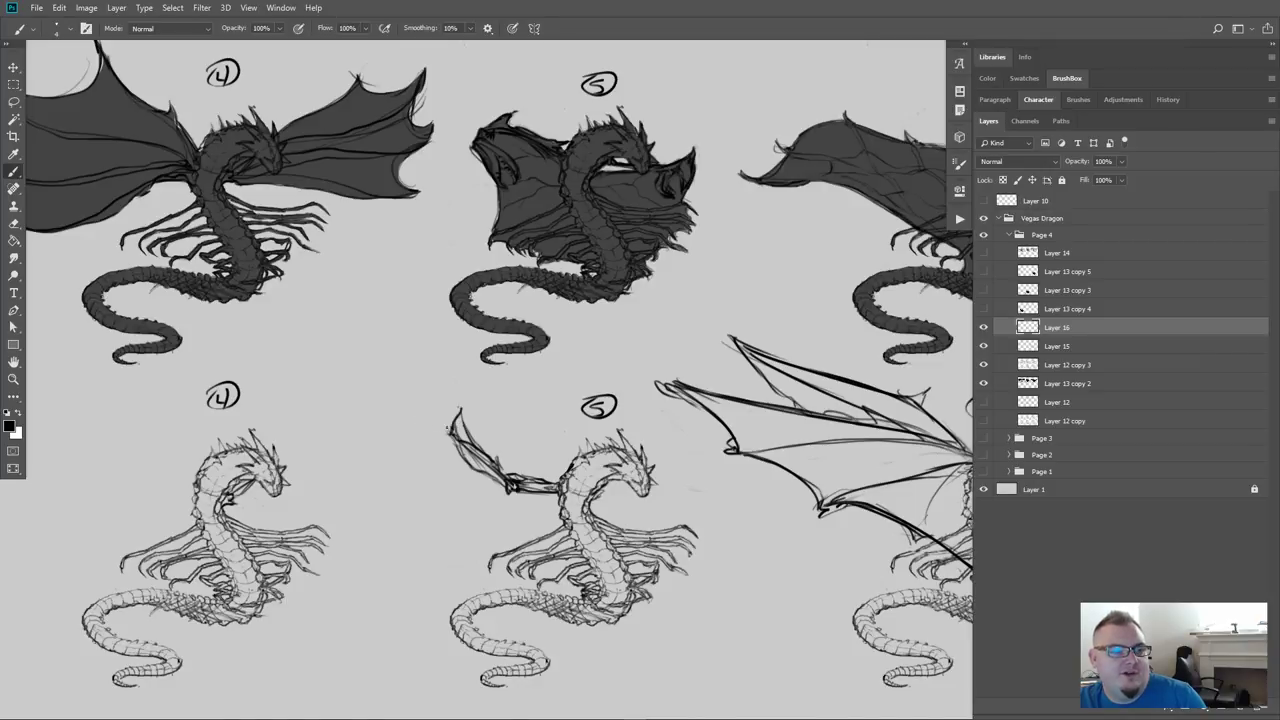
mouse_move(440, 434)
left_mouse_down()
mouse_move(388, 486)
mouse_move(434, 432)
mouse_move(374, 438)
mouse_move(426, 448)
mouse_move(456, 422)
left_mouse_up()
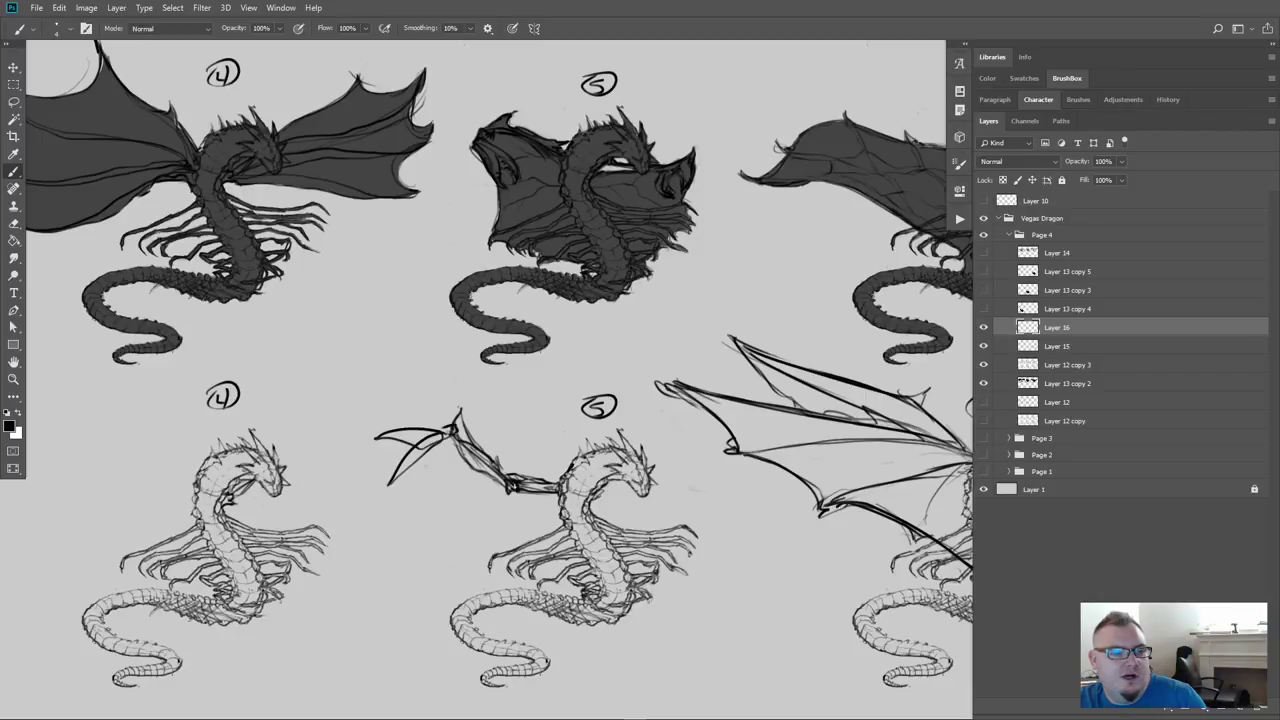
mouse_move(570, 418)
left_mouse_down()
mouse_move(458, 386)
mouse_move(562, 422)
mouse_move(532, 418)
mouse_move(442, 382)
left_mouse_up()
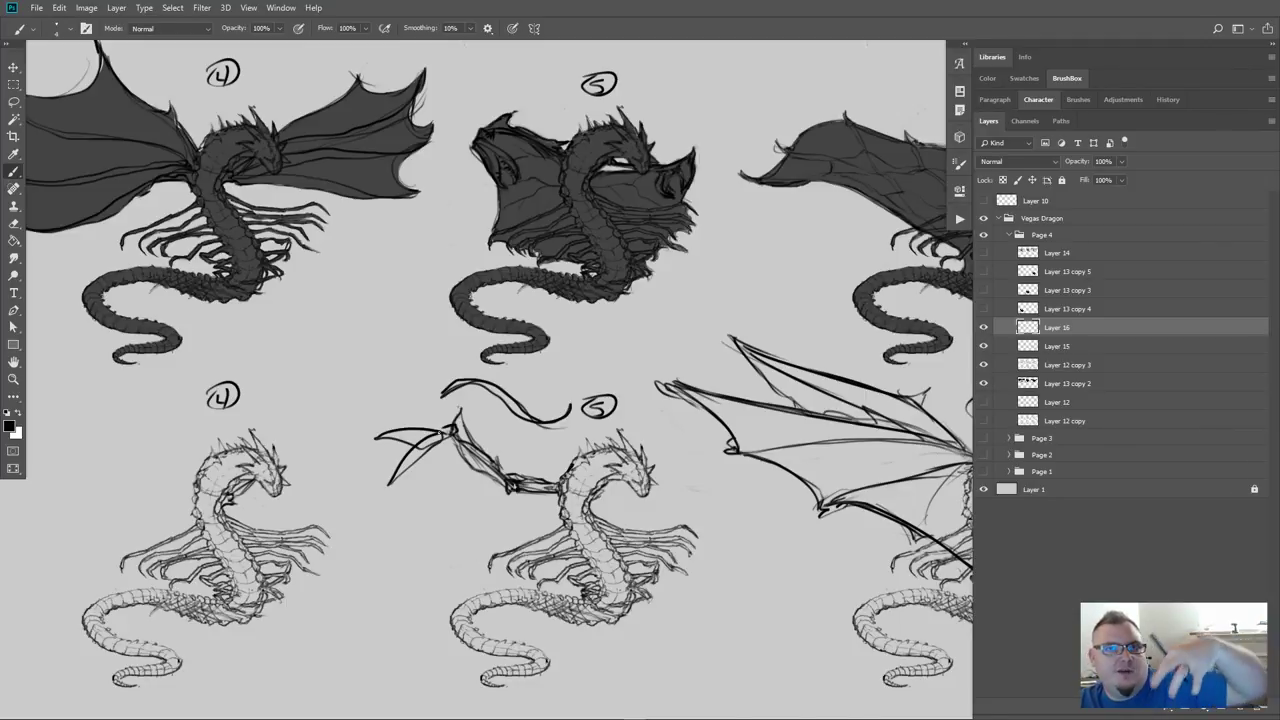
key("ctrl+z")
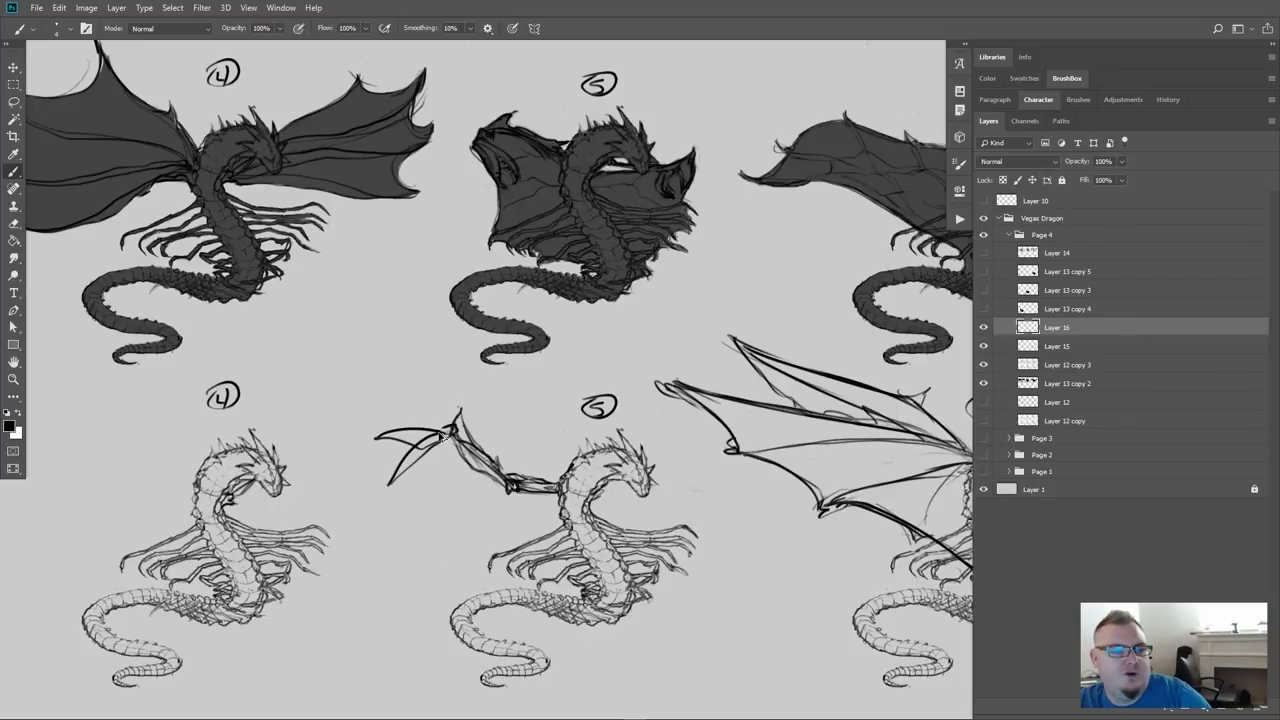
key("ctrl+z")
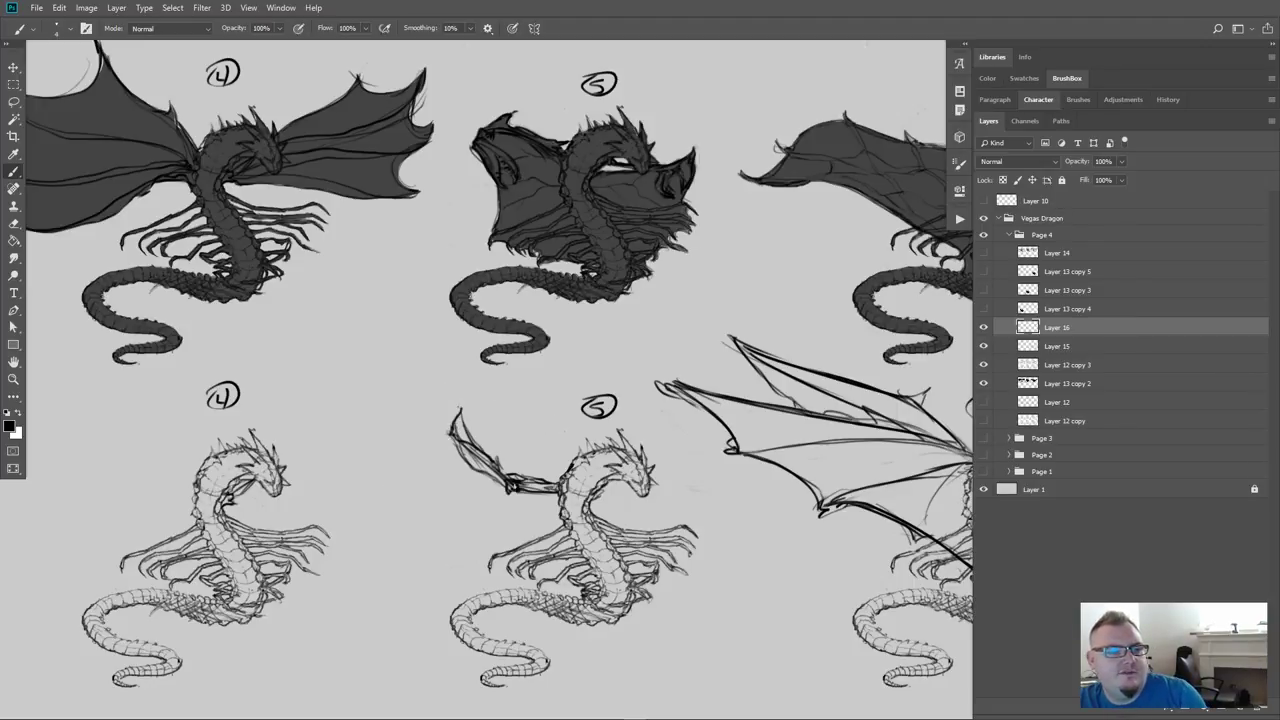
Sketch short finger-strut lines rising upright from dragon 5's shoulder
left_click_drag(521, 403, 458, 434)
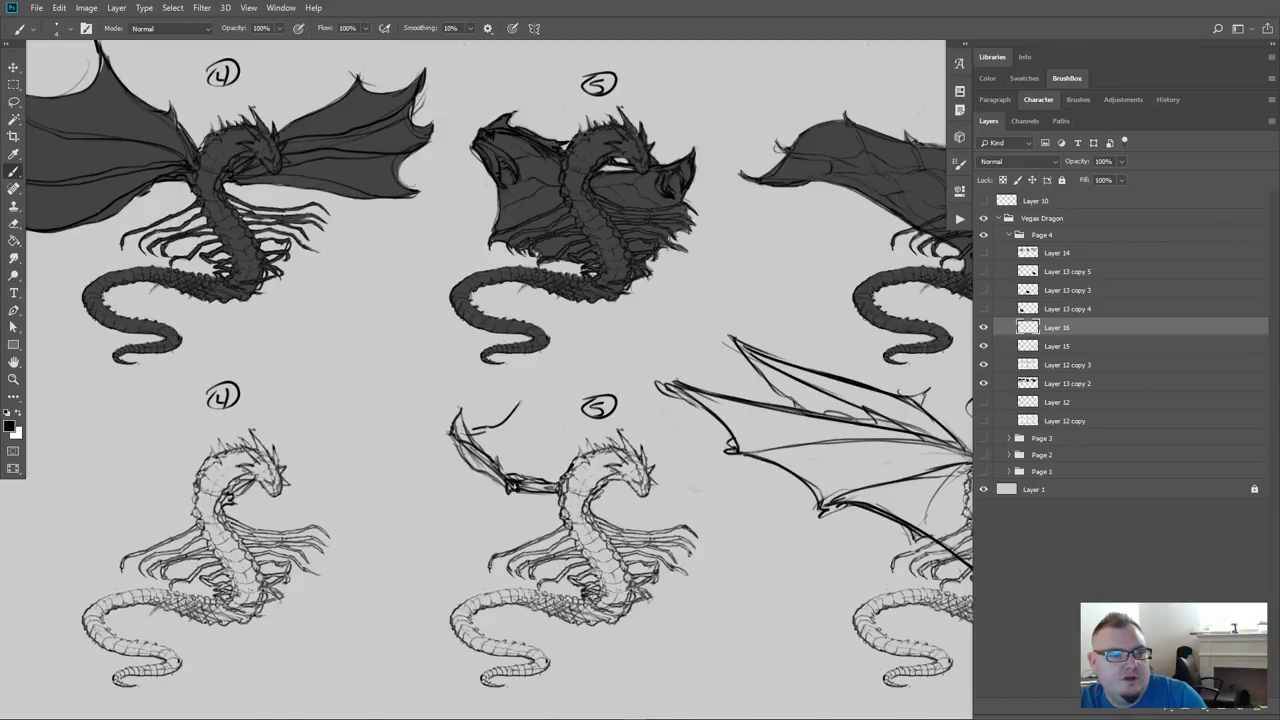
left_click_drag(511, 398, 454, 436)
mouse_move(492, 383)
left_mouse_down()
mouse_move(476, 414)
mouse_move(452, 418)
mouse_move(448, 442)
mouse_move(488, 399)
mouse_move(476, 408)
mouse_move(504, 410)
mouse_move(486, 418)
mouse_move(511, 414)
mouse_move(464, 436)
mouse_move(444, 412)
mouse_move(478, 466)
left_mouse_up()
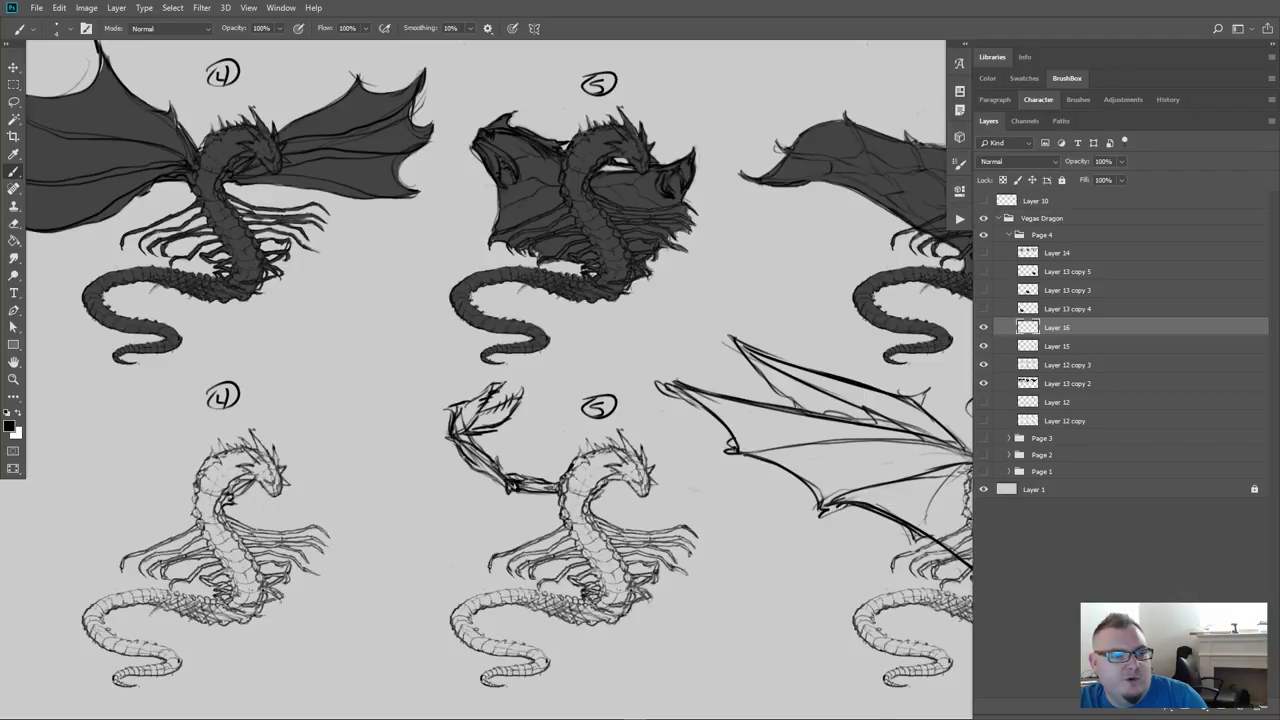
Brush a hatched, darkened trial leaf shape beside dragon 5
left_click_drag(409, 371, 400, 496)
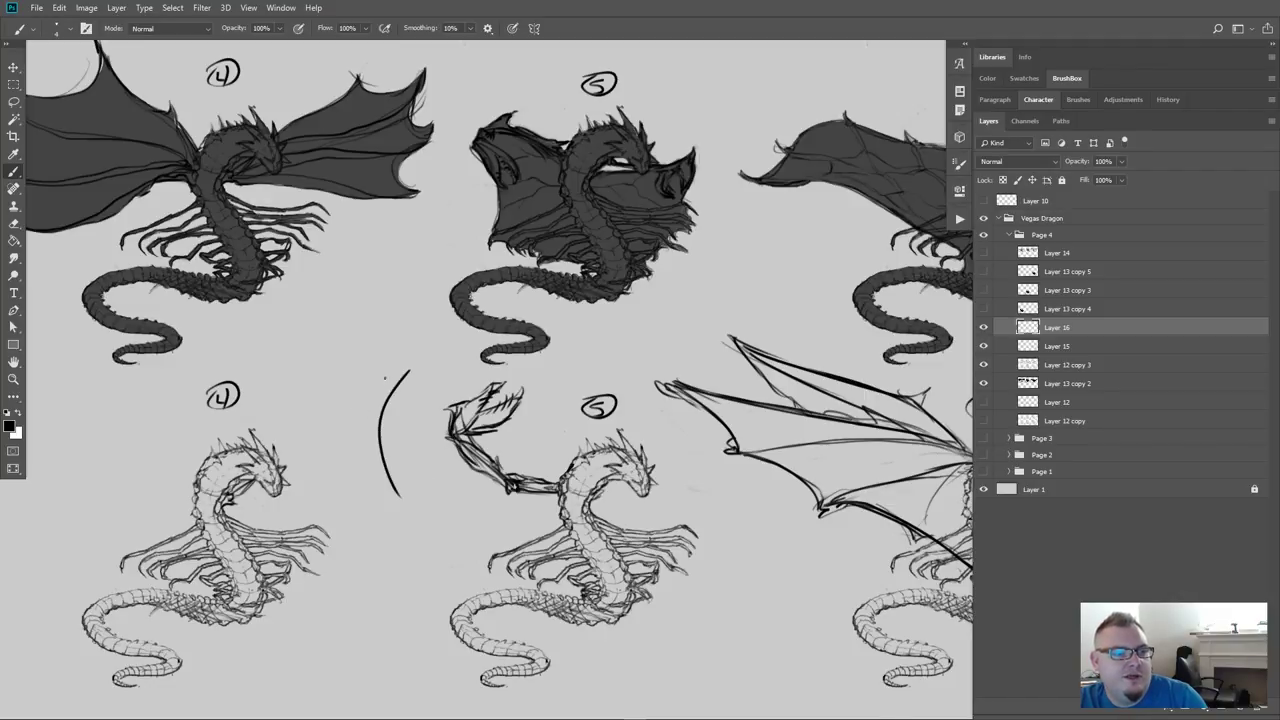
left_click_drag(410, 371, 405, 494)
left_click_drag(420, 378, 402, 495)
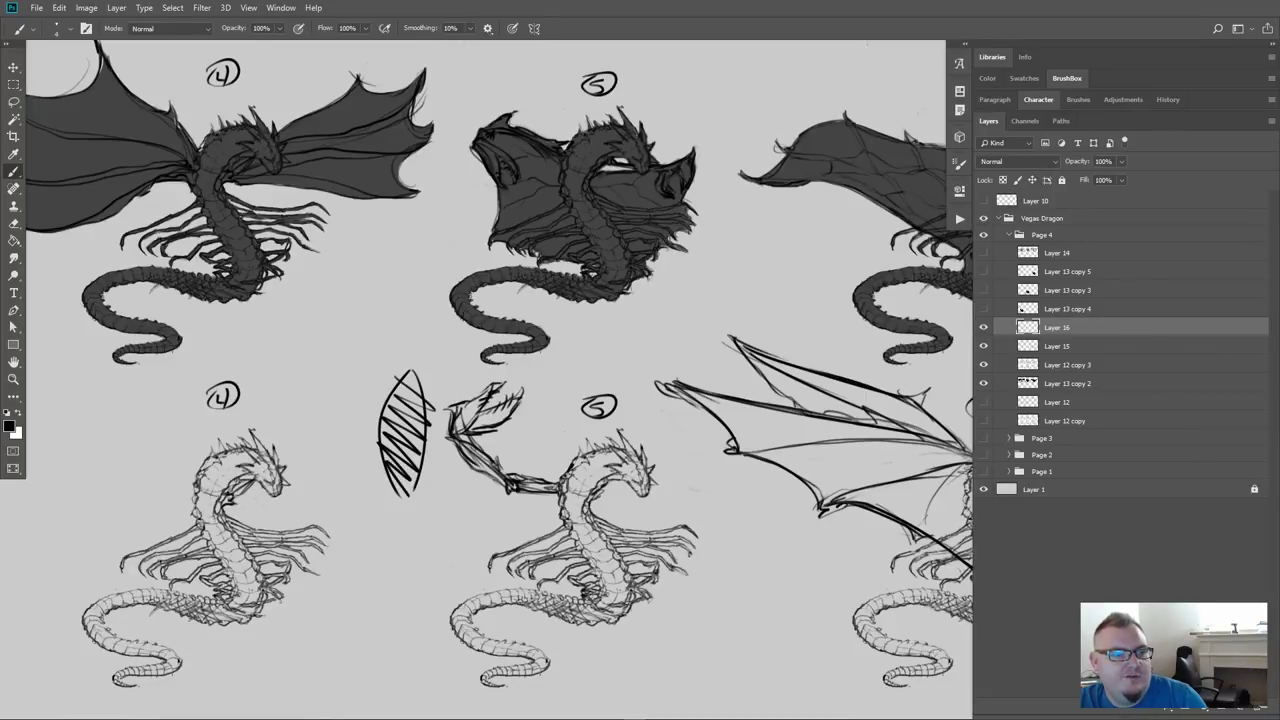
mouse_move(384, 367)
left_mouse_down()
mouse_move(382, 424)
mouse_move(364, 430)
mouse_move(386, 478)
left_mouse_up()
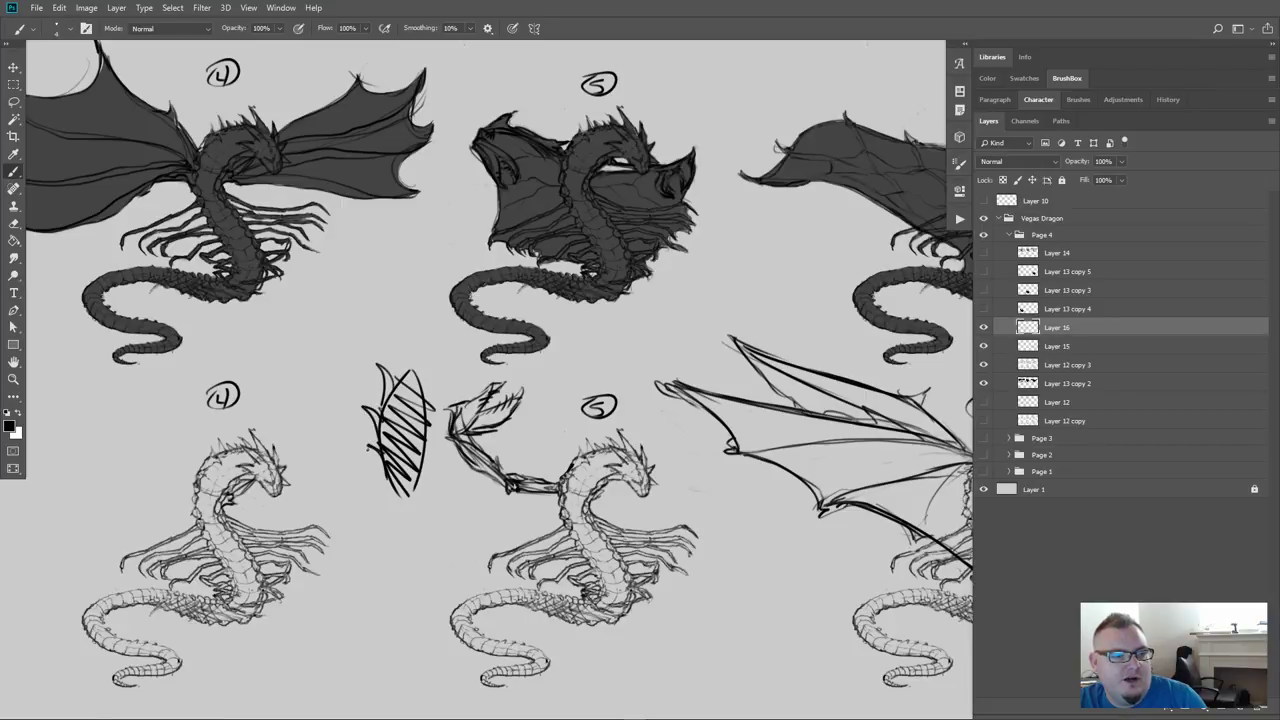
left_click_drag(381, 414, 368, 426)
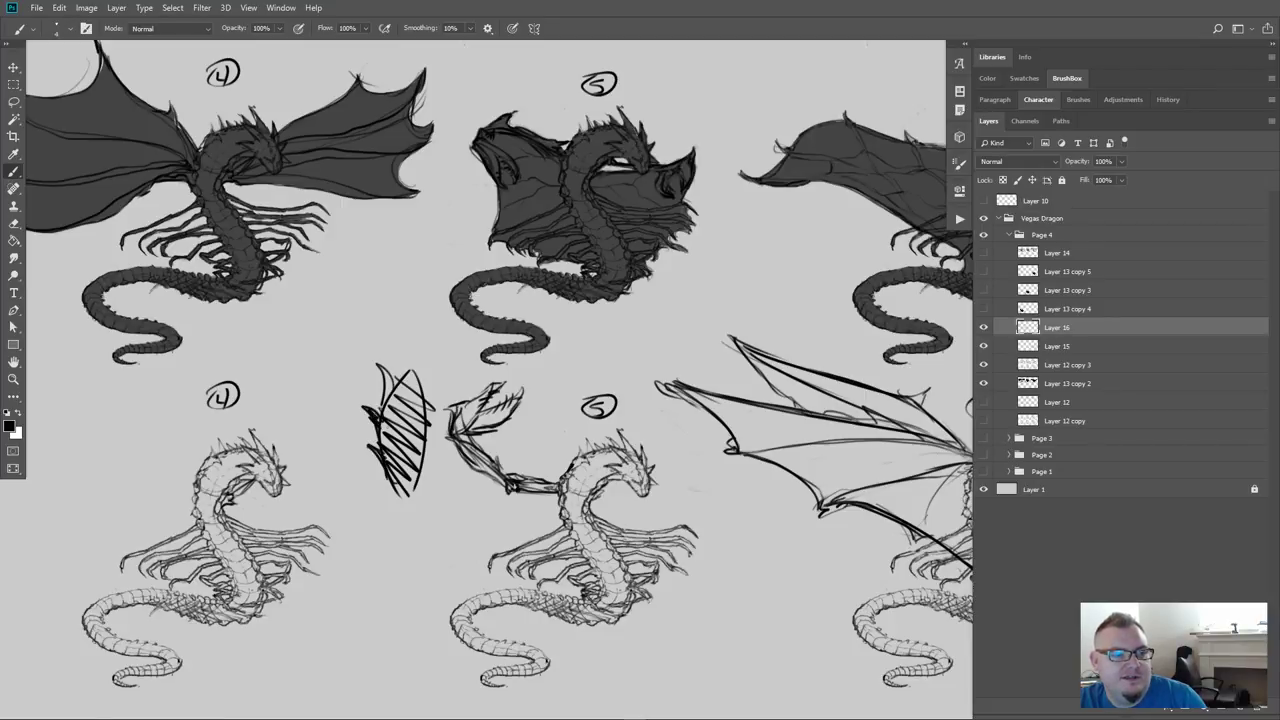
mouse_move(386, 368)
left_mouse_down()
mouse_move(388, 402)
mouse_move(418, 406)
mouse_move(404, 478)
left_mouse_up()
mouse_move(410, 400)
left_mouse_down()
mouse_move(392, 496)
mouse_move(388, 440)
mouse_move(404, 450)
left_mouse_up()
left_click_drag(416, 386, 414, 466)
left_click_drag(402, 402, 396, 444)
left_click_drag(396, 378, 410, 394)
mouse_move(420, 440)
left_mouse_down()
mouse_move(412, 486)
mouse_move(392, 464)
left_mouse_up()
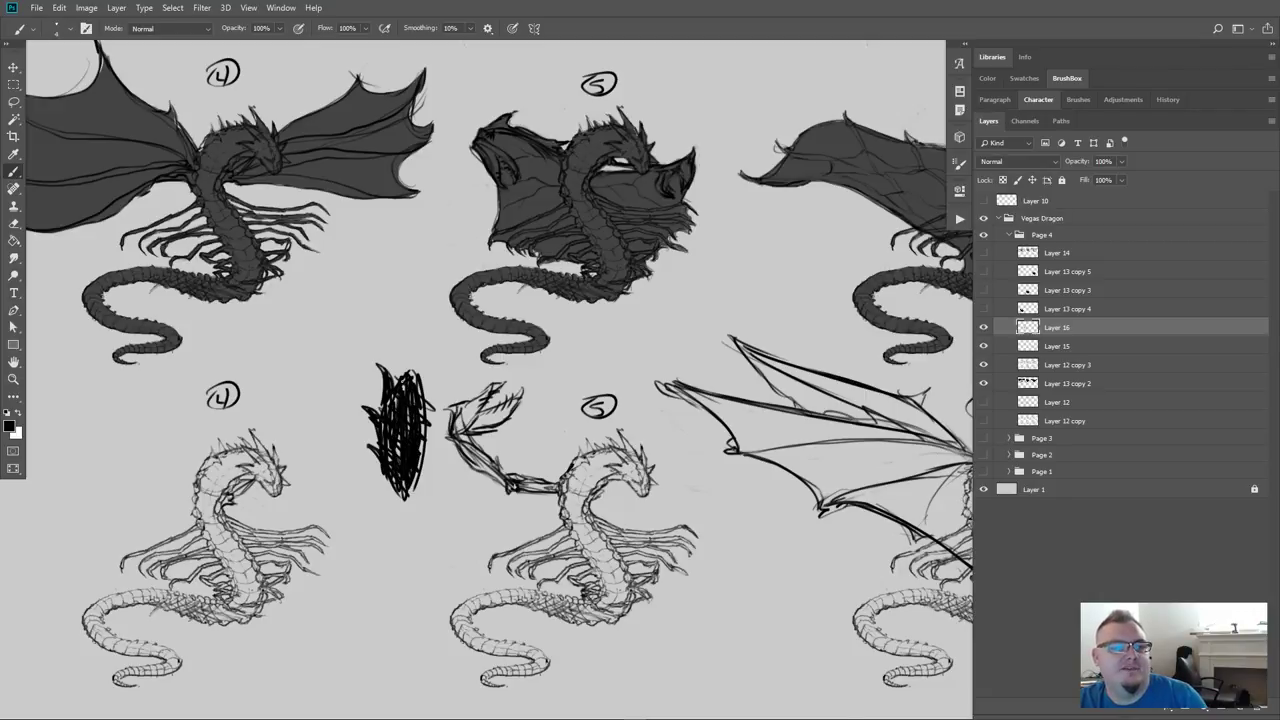
left_click_drag(420, 350, 414, 386)
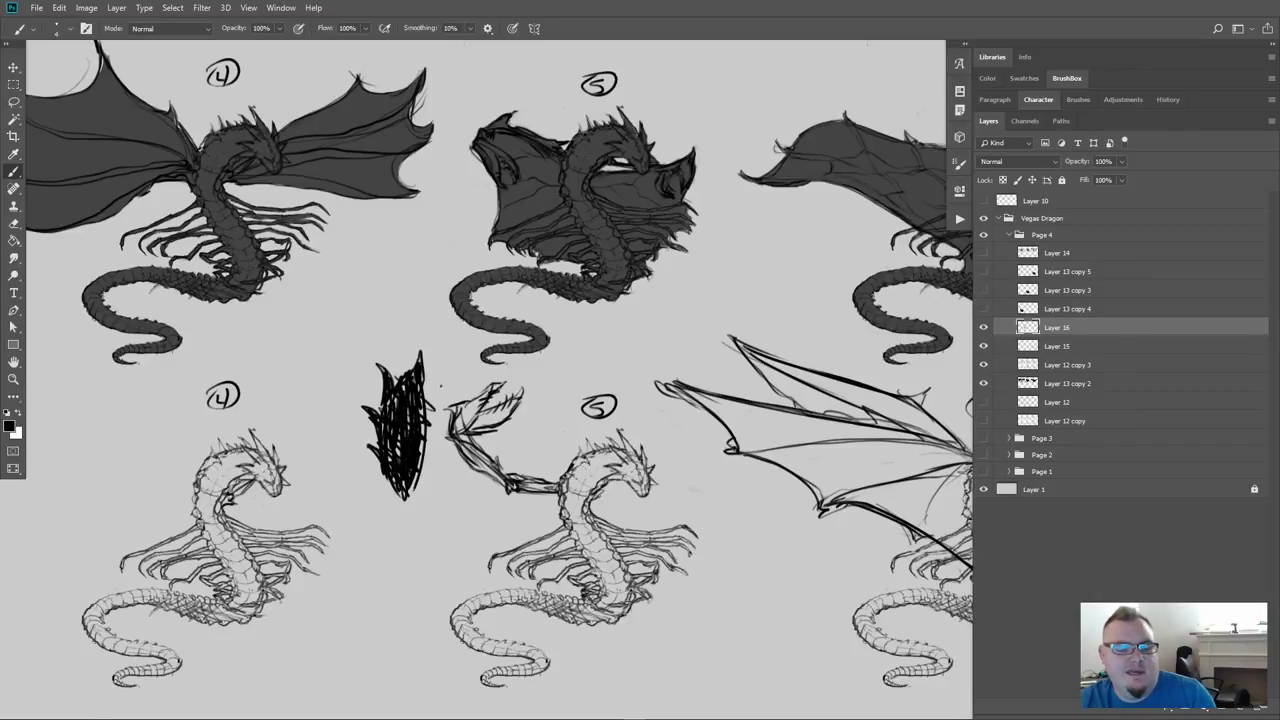
Lasso the leaf sketch, delete it, and clear the selection
key("l")
mouse_move(444, 398)
left_mouse_down()
mouse_move(409, 548)
mouse_move(355, 444)
mouse_move(343, 347)
mouse_move(421, 328)
mouse_move(440, 396)
left_mouse_up()
key("Delete")
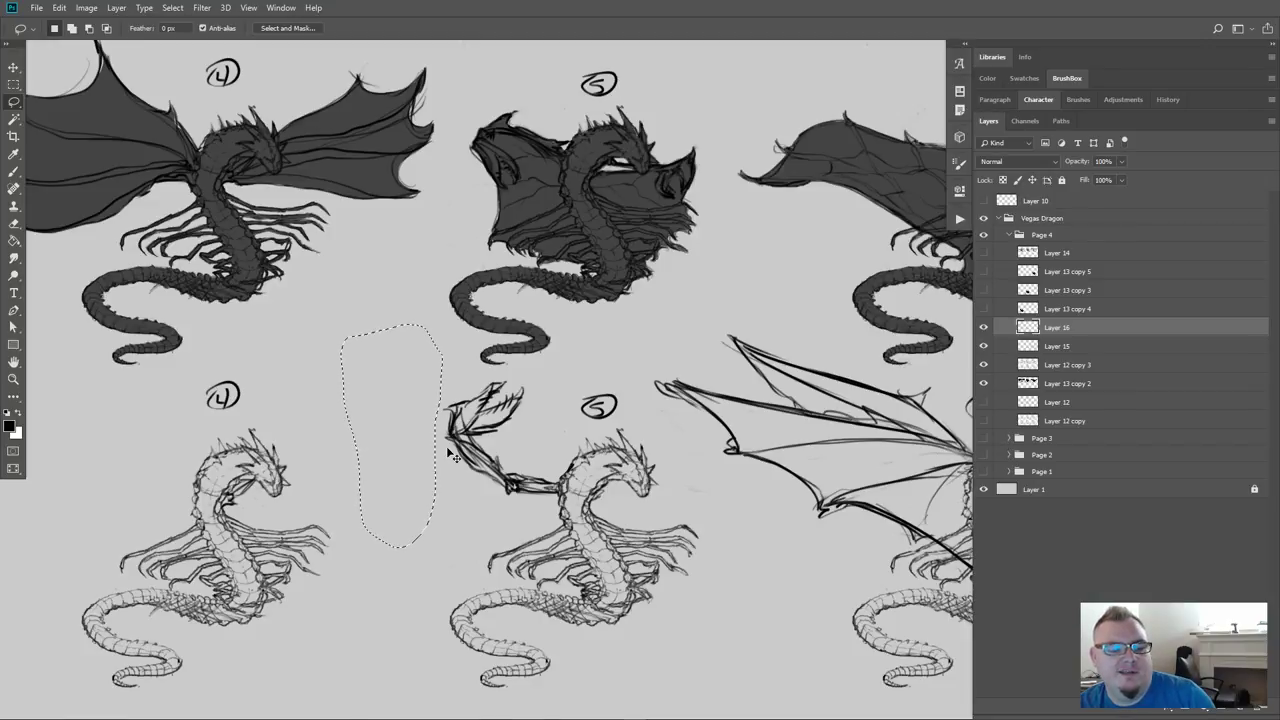
key("ctrl+d")
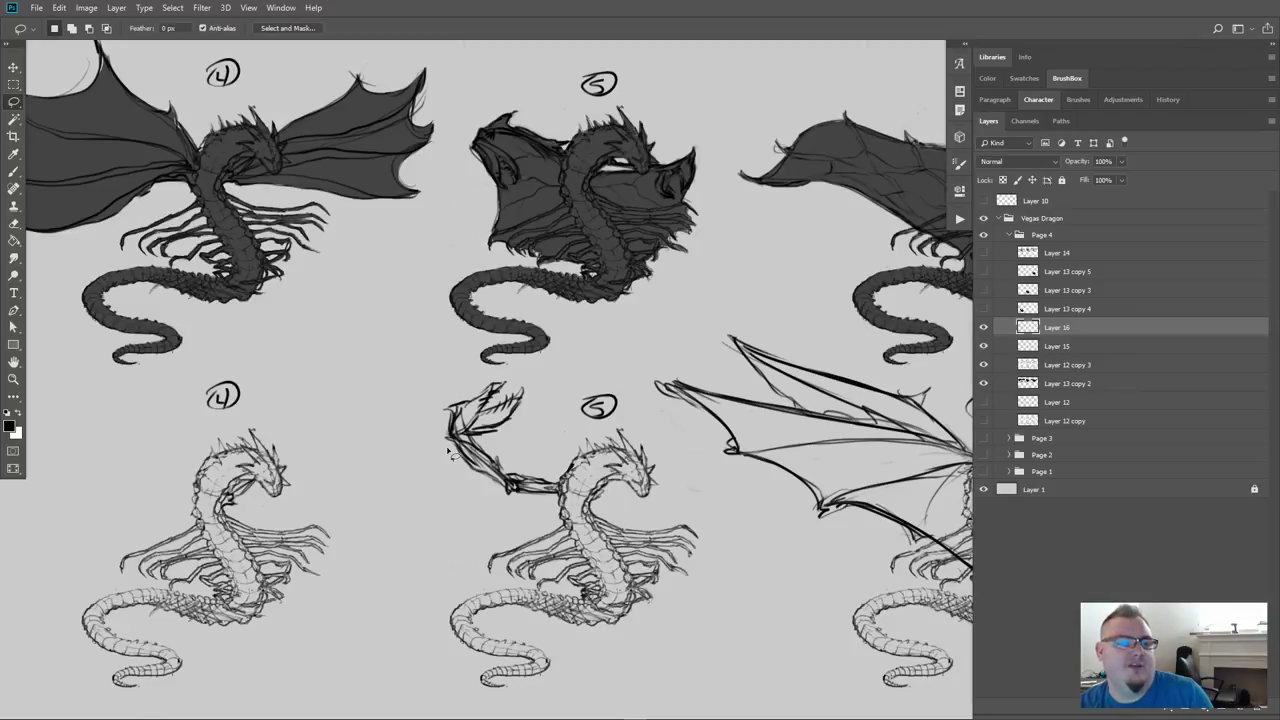
Recenter on the lower row and add short strokes on dragon 5's neck
left_click_drag(568, 464, 502, 432)
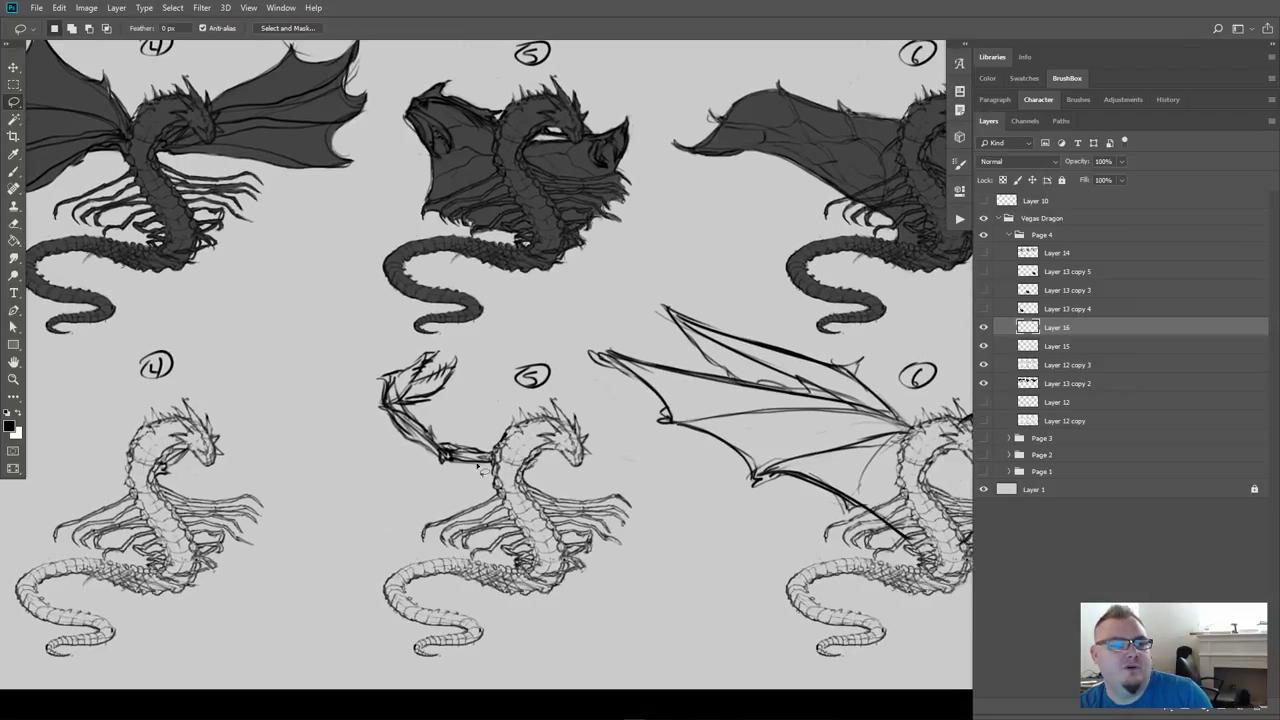
key("b")
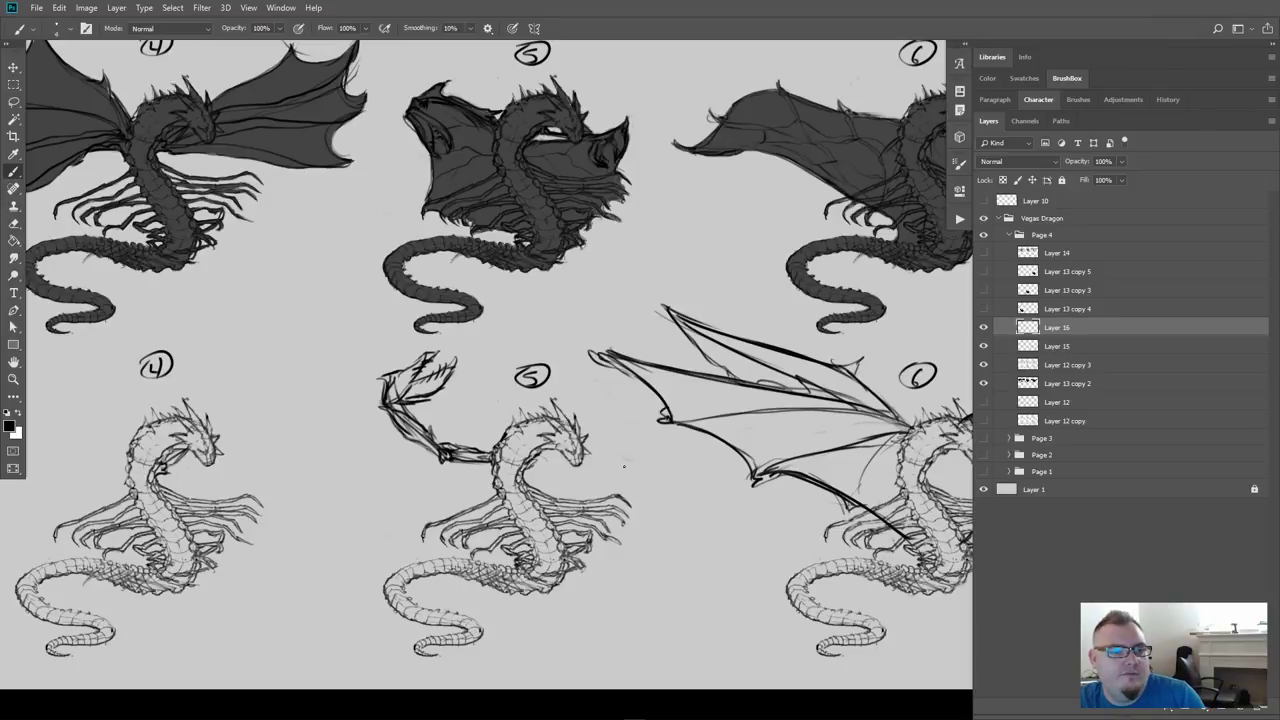
left_click_drag(538, 452, 570, 466)
left_click_drag(534, 462, 556, 466)
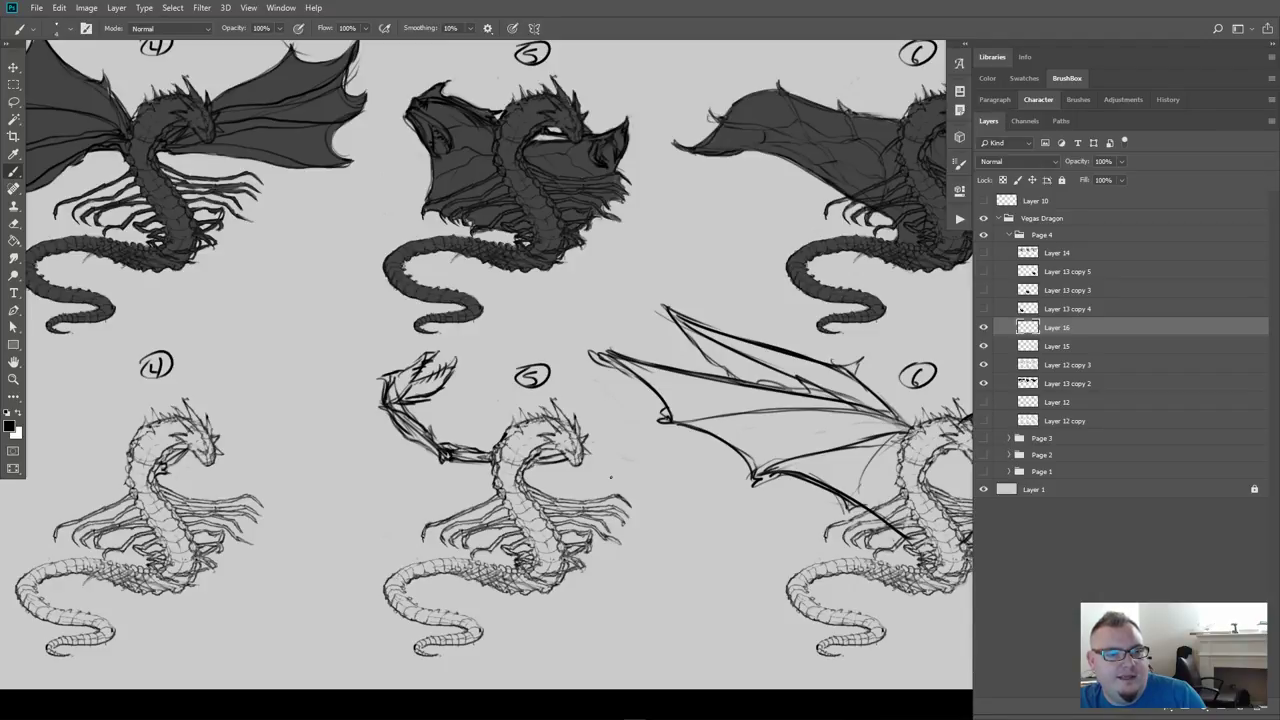
Try three stray curves around dragon 5's body, undoing each one
mouse_move(596, 457)
left_mouse_down()
mouse_move(544, 436)
mouse_move(508, 484)
mouse_move(560, 570)
mouse_move(462, 582)
mouse_move(418, 618)
mouse_move(470, 650)
mouse_move(428, 670)
mouse_move(505, 672)
left_mouse_up()
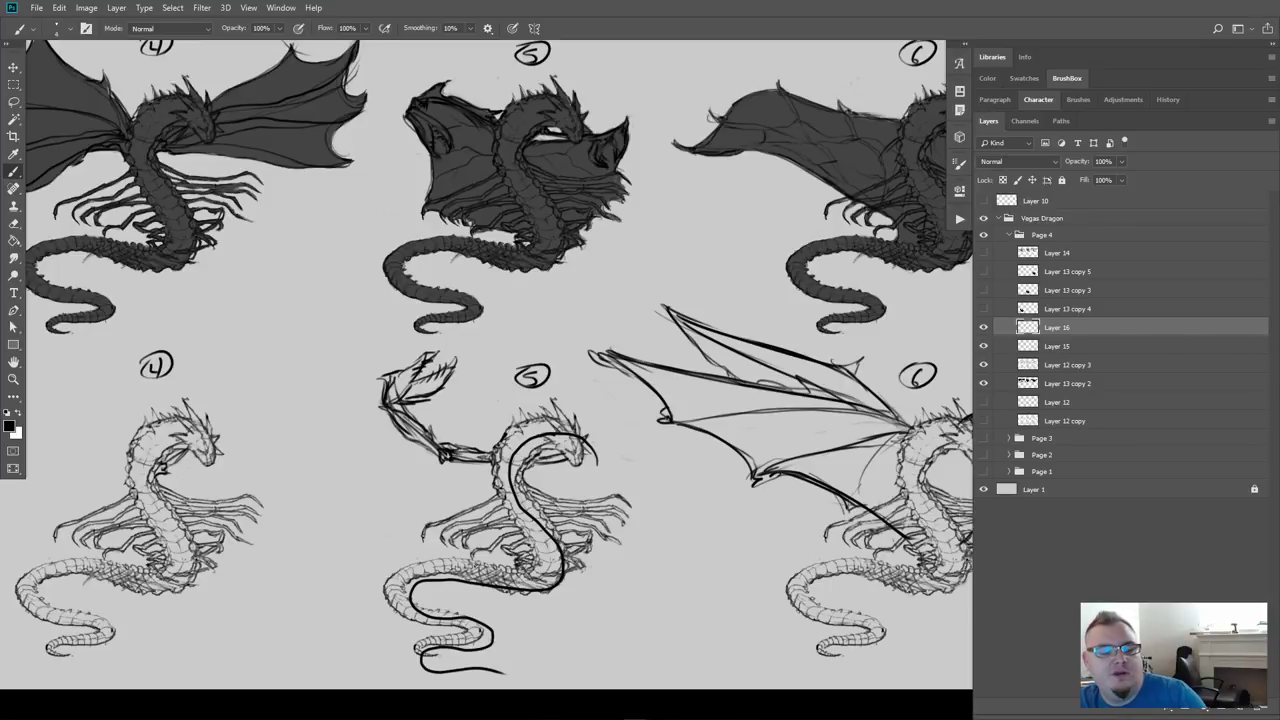
key("ctrl+z")
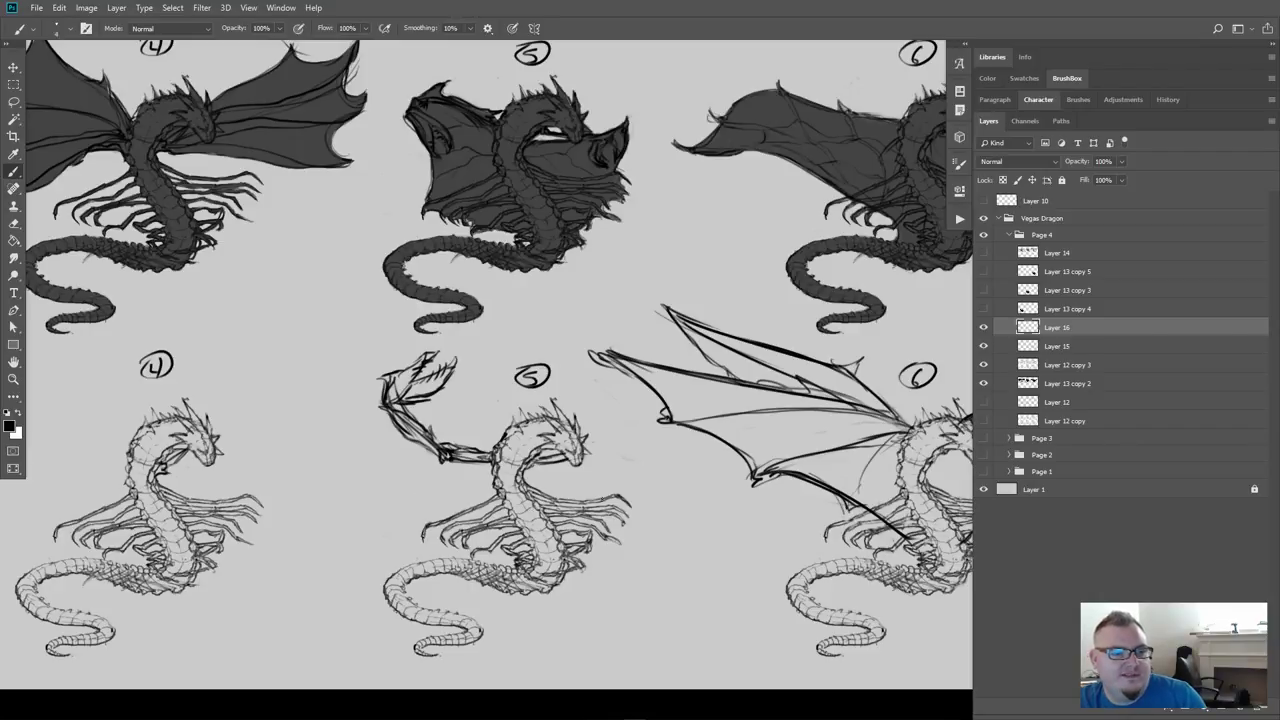
left_click_drag(466, 491, 432, 516)
key("ctrl+z")
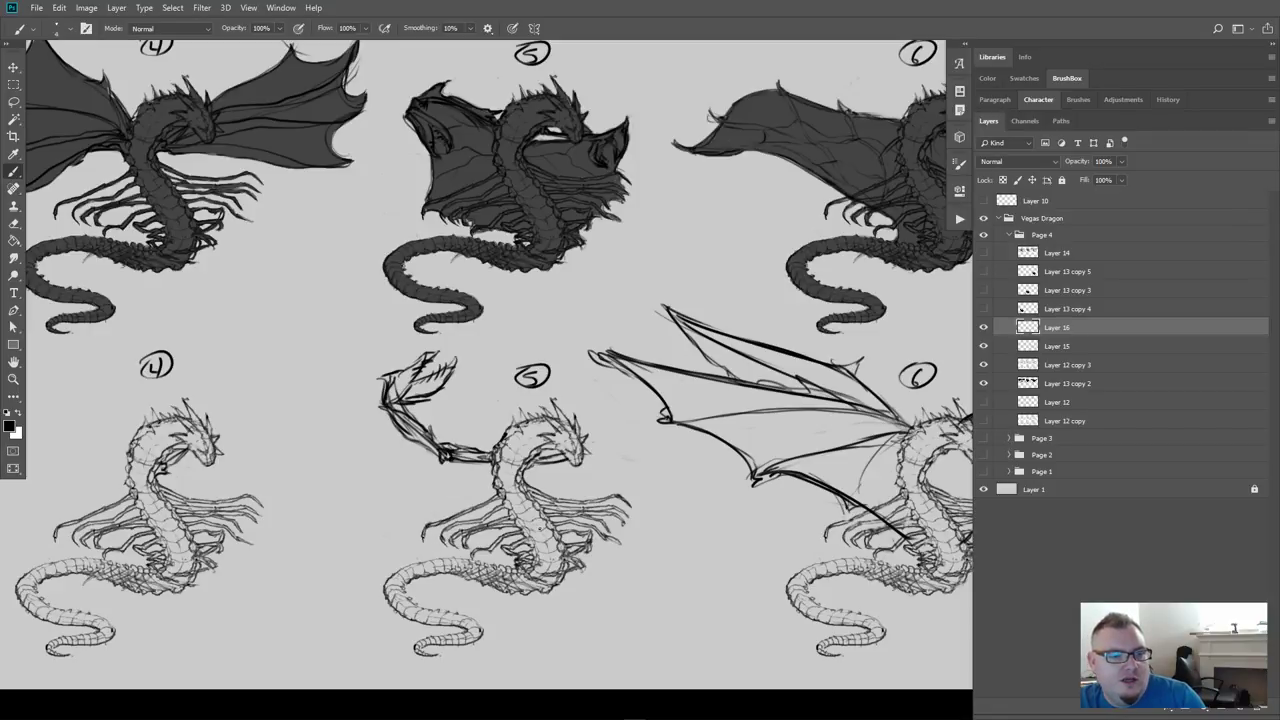
mouse_move(540, 528)
left_mouse_down()
mouse_move(586, 516)
mouse_move(614, 550)
mouse_move(636, 547)
left_mouse_up()
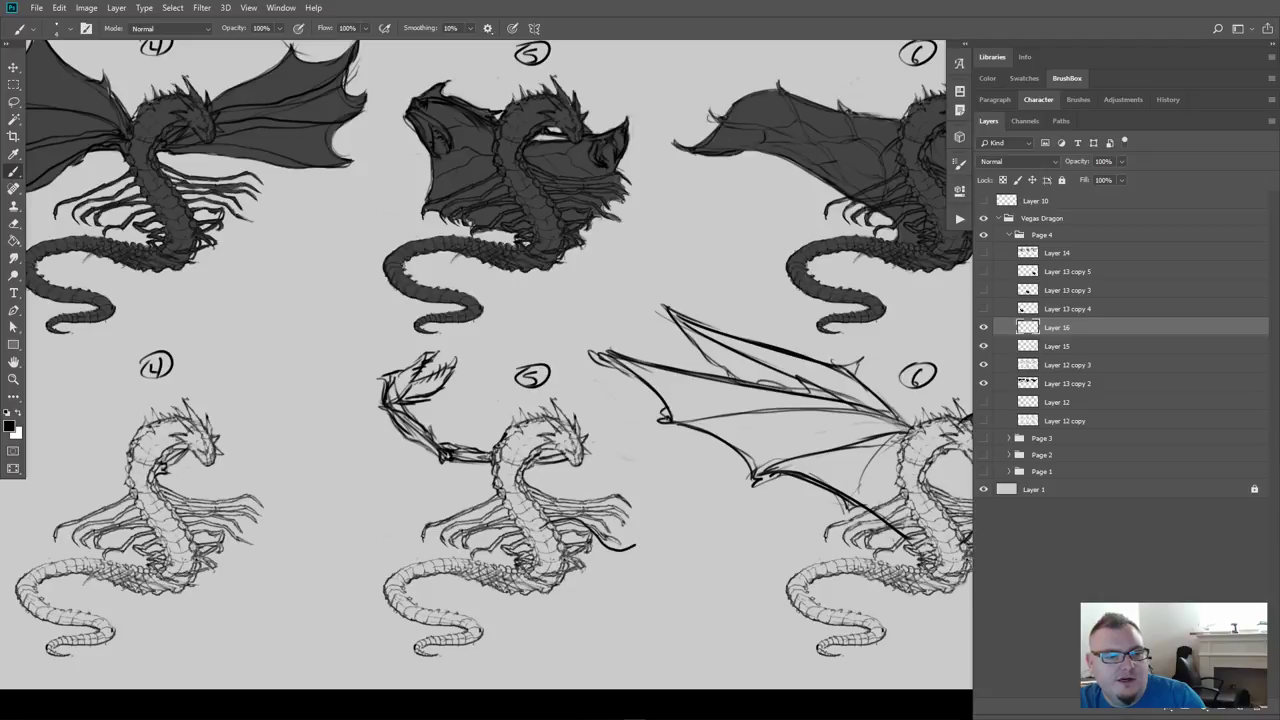
key("ctrl+z")
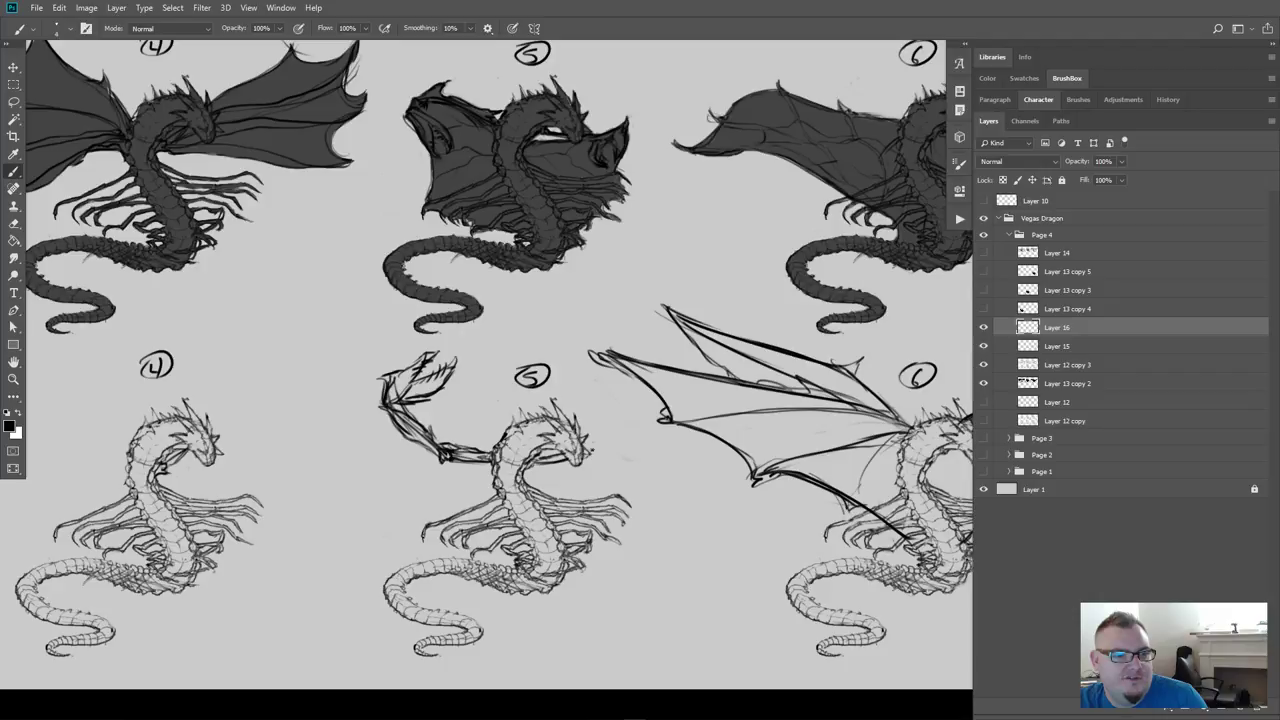
Sketch a small pointed wing rising right of dragon 5's head
mouse_move(598, 446)
left_mouse_down()
mouse_move(644, 400)
mouse_move(606, 438)
mouse_move(636, 415)
left_mouse_up()
left_click_drag(636, 415, 592, 456)
mouse_move(598, 452)
left_mouse_down()
mouse_move(584, 458)
mouse_move(641, 408)
mouse_move(620, 443)
left_mouse_up()
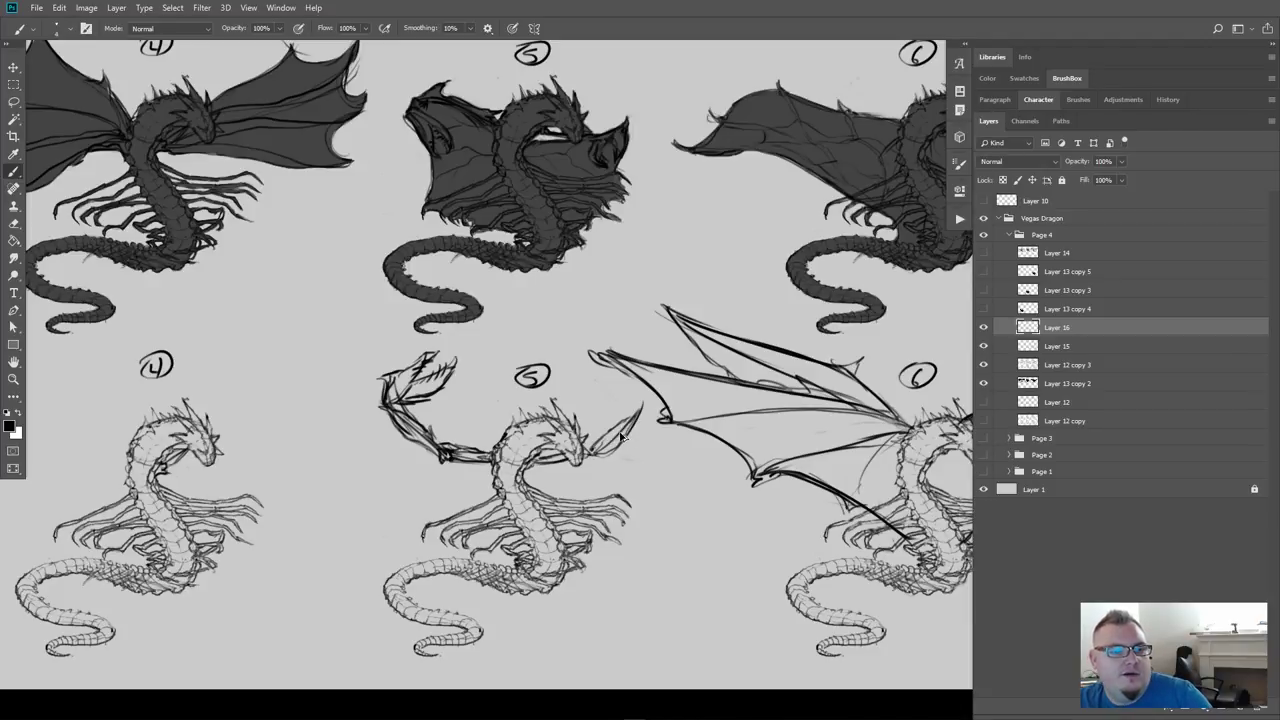
Redraw the right wing's strokes, strengthening its outer edge, lower edge and tip
key("ctrl+z")
key("ctrl+z")
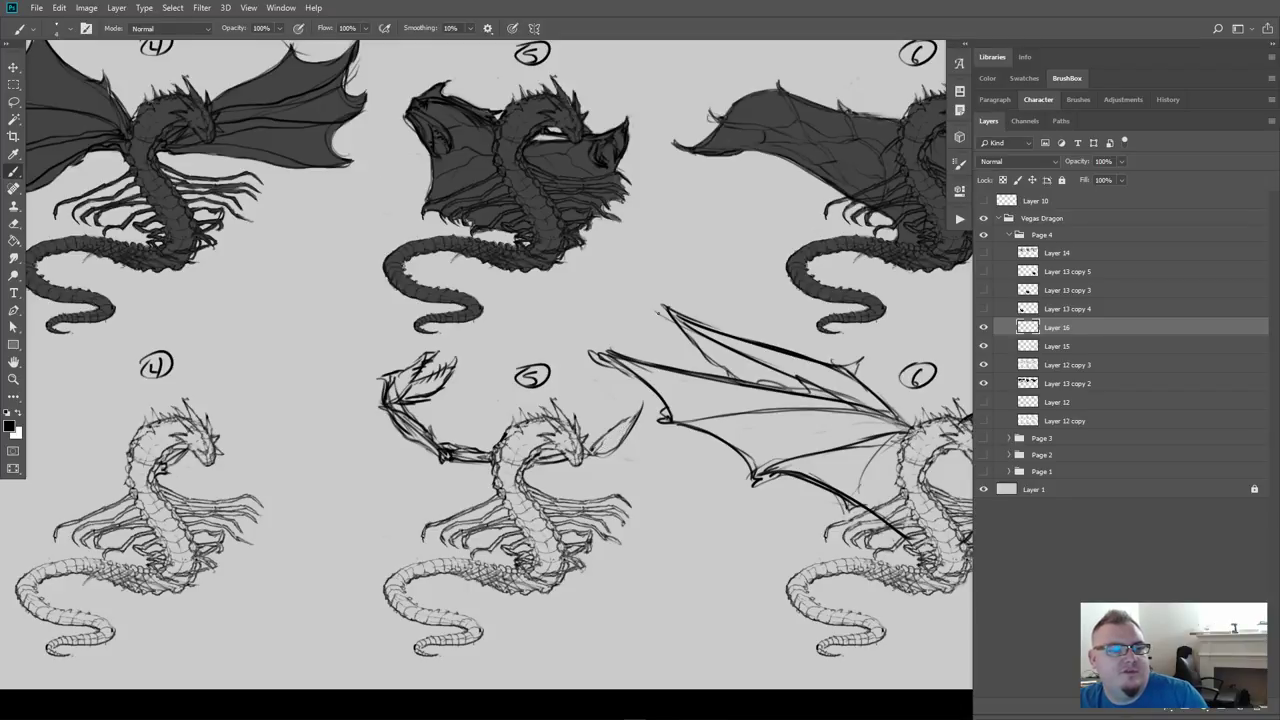
mouse_move(636, 416)
left_mouse_down()
mouse_move(594, 442)
mouse_move(627, 422)
left_mouse_up()
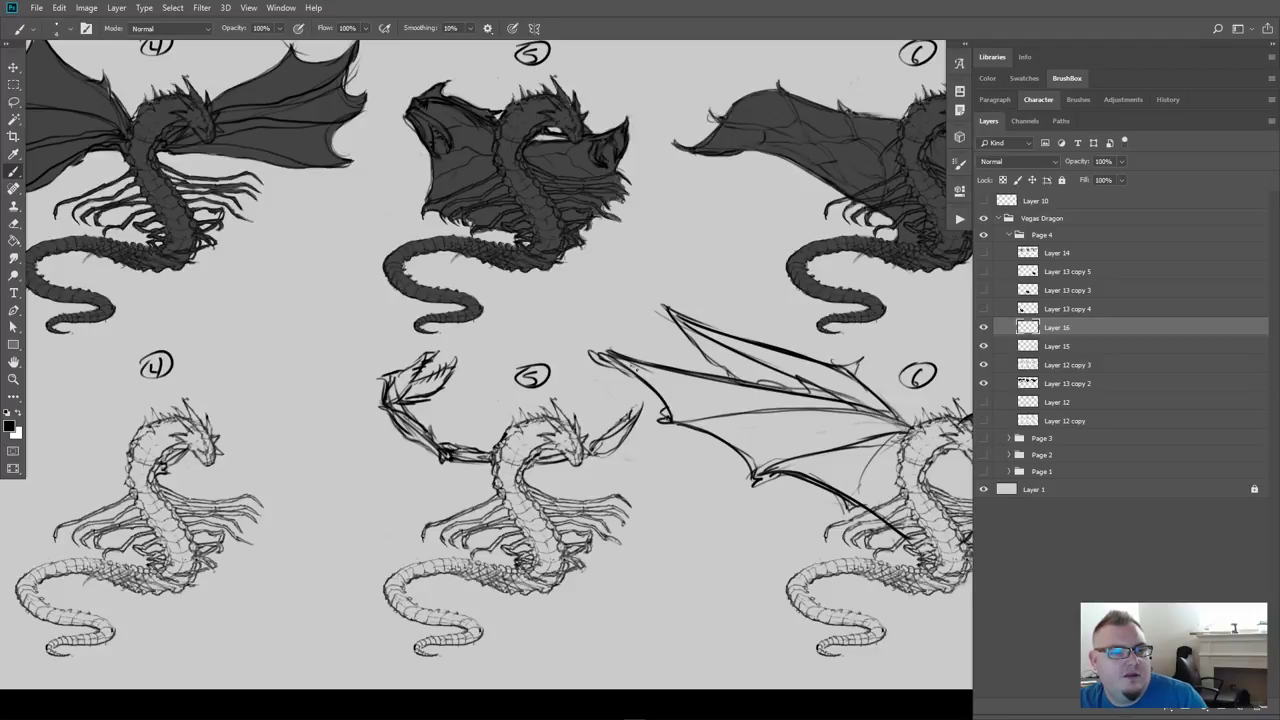
left_click_drag(636, 377, 631, 405)
left_click_drag(643, 383, 637, 403)
left_click_drag(617, 412, 608, 434)
left_click_drag(615, 414, 595, 441)
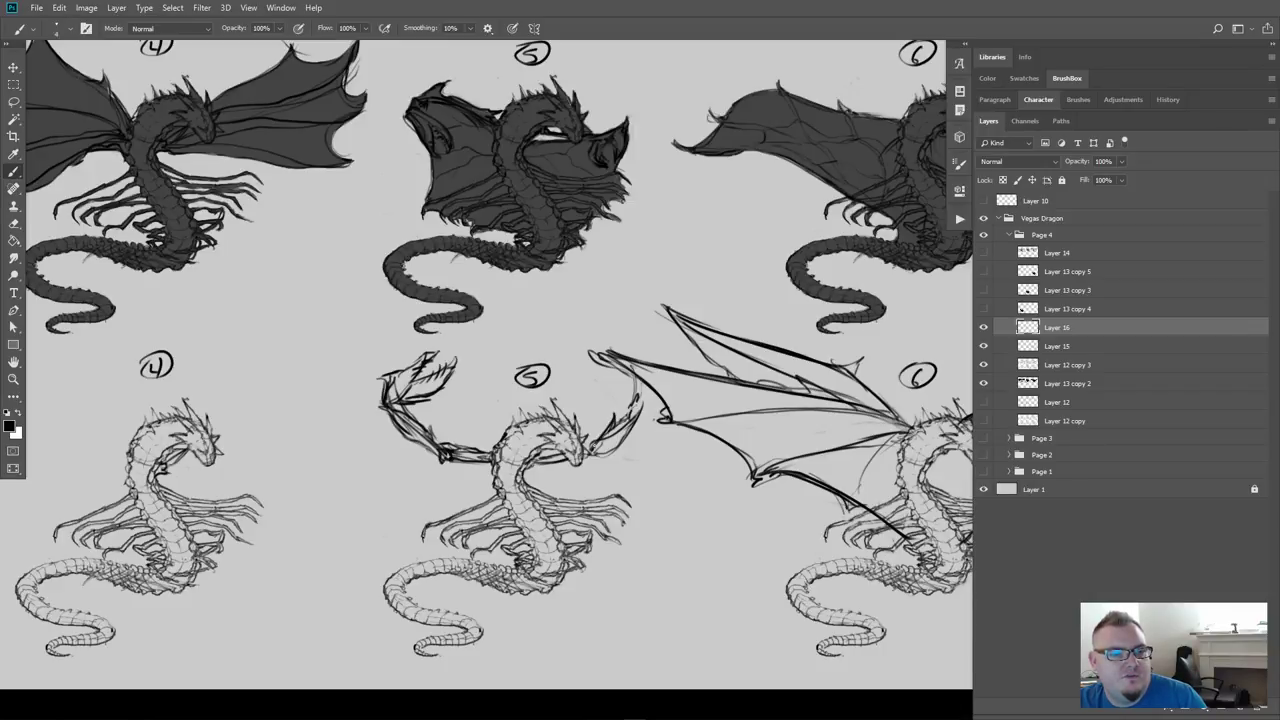
mouse_move(648, 378)
left_mouse_down()
mouse_move(622, 398)
mouse_move(632, 386)
mouse_move(596, 386)
mouse_move(628, 410)
mouse_move(598, 406)
left_mouse_up()
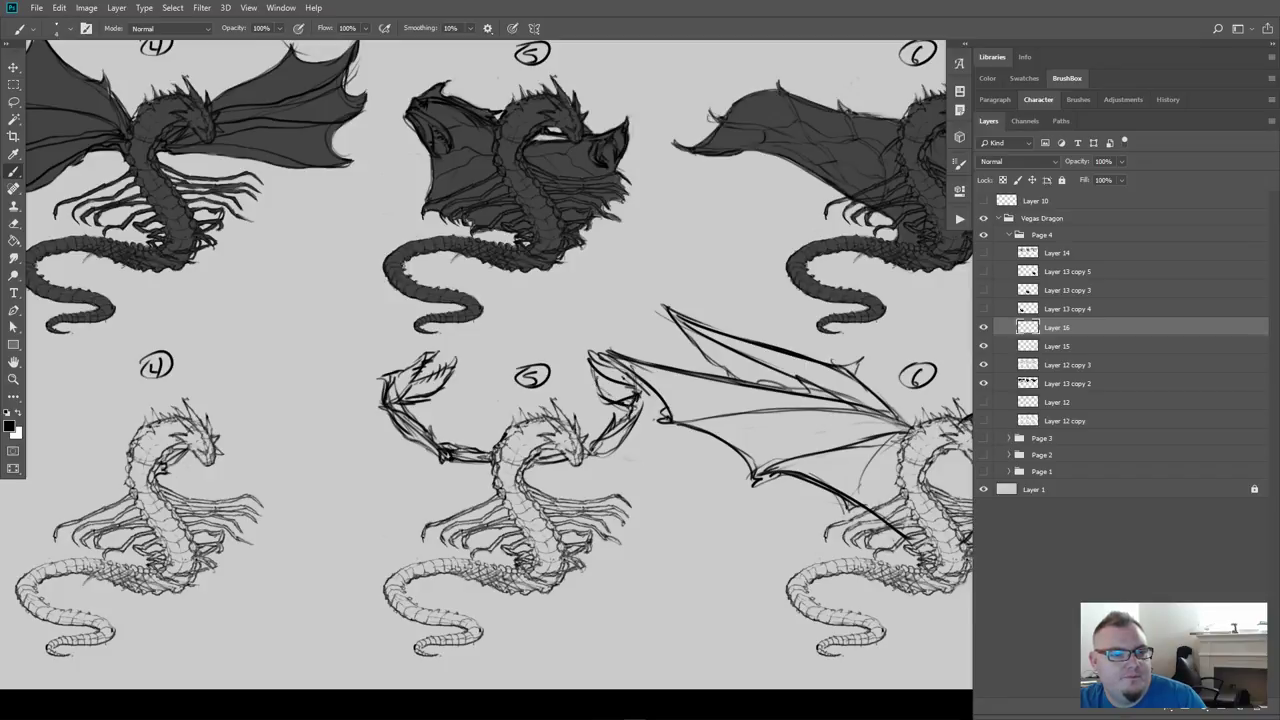
Hide Layer 15, draw the right wing's upper edge, and lasso the wing
left_click(983, 346)
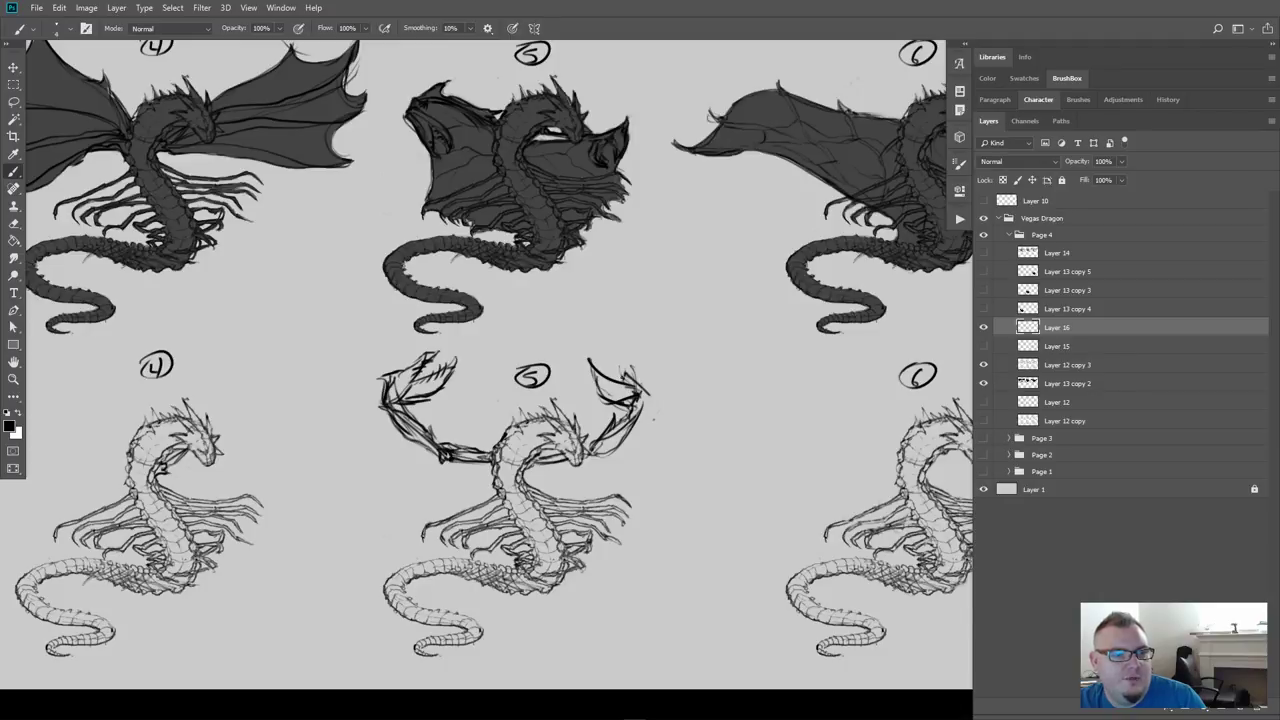
left_click_drag(614, 357, 644, 394)
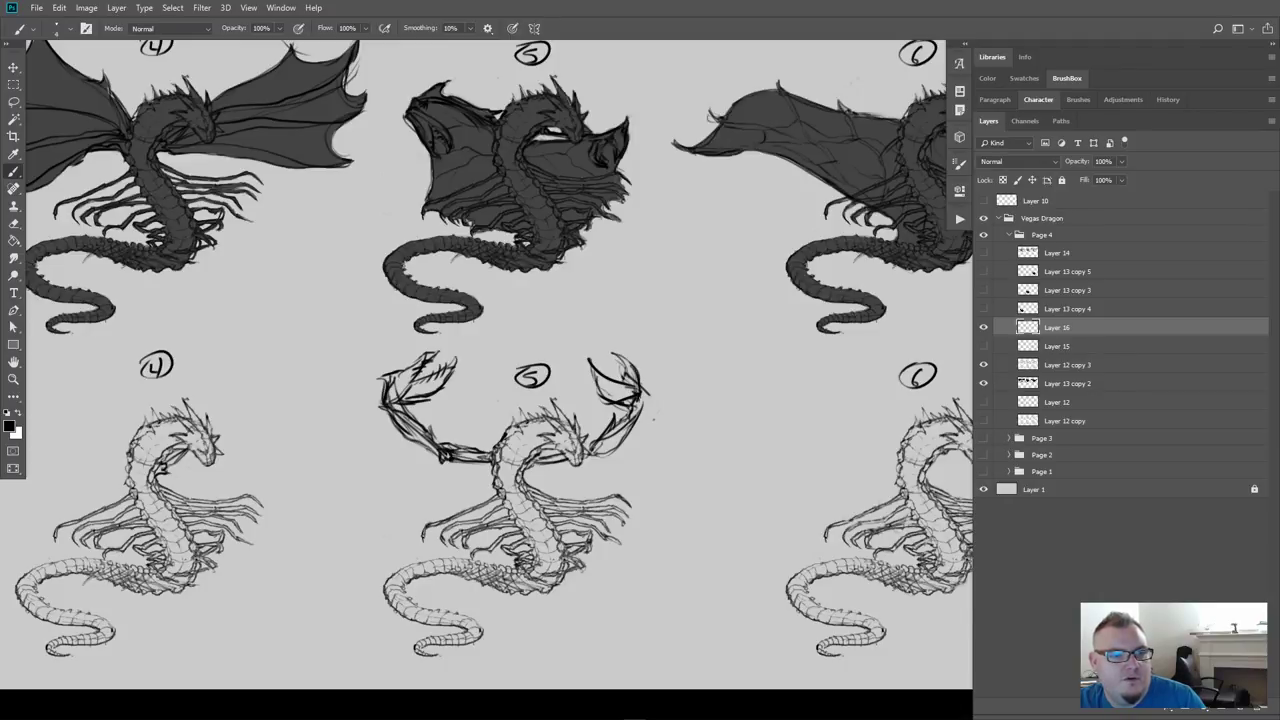
mouse_move(603, 346)
left_mouse_down()
mouse_move(635, 367)
mouse_move(625, 379)
mouse_move(584, 364)
mouse_move(603, 395)
mouse_move(622, 372)
mouse_move(614, 356)
mouse_move(651, 404)
mouse_move(580, 459)
left_mouse_up()
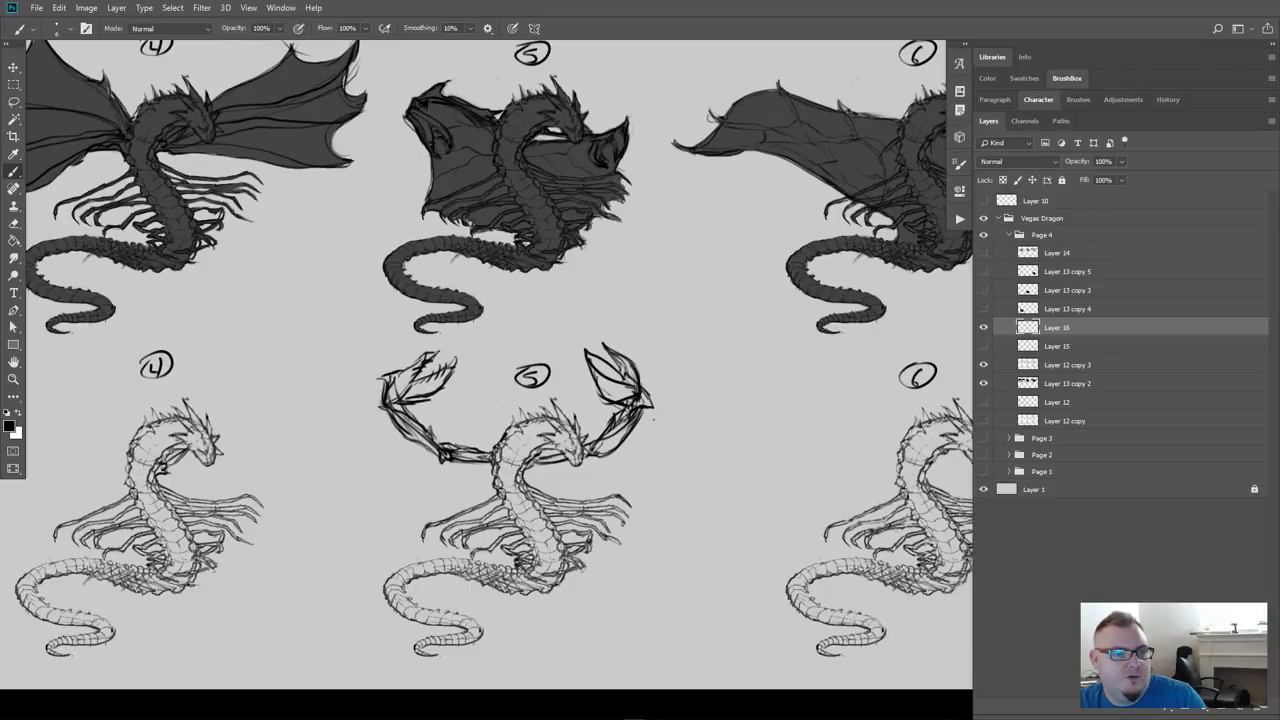
key("l")
mouse_move(578, 348)
left_mouse_down()
mouse_move(625, 415)
mouse_move(690, 357)
mouse_move(650, 300)
mouse_move(582, 338)
mouse_move(612, 425)
left_mouse_up()
Scale the right wing tip to about 85% and nudge it down-right
key("ctrl+r")
key("ctrl+r")
key("ctrl+t")
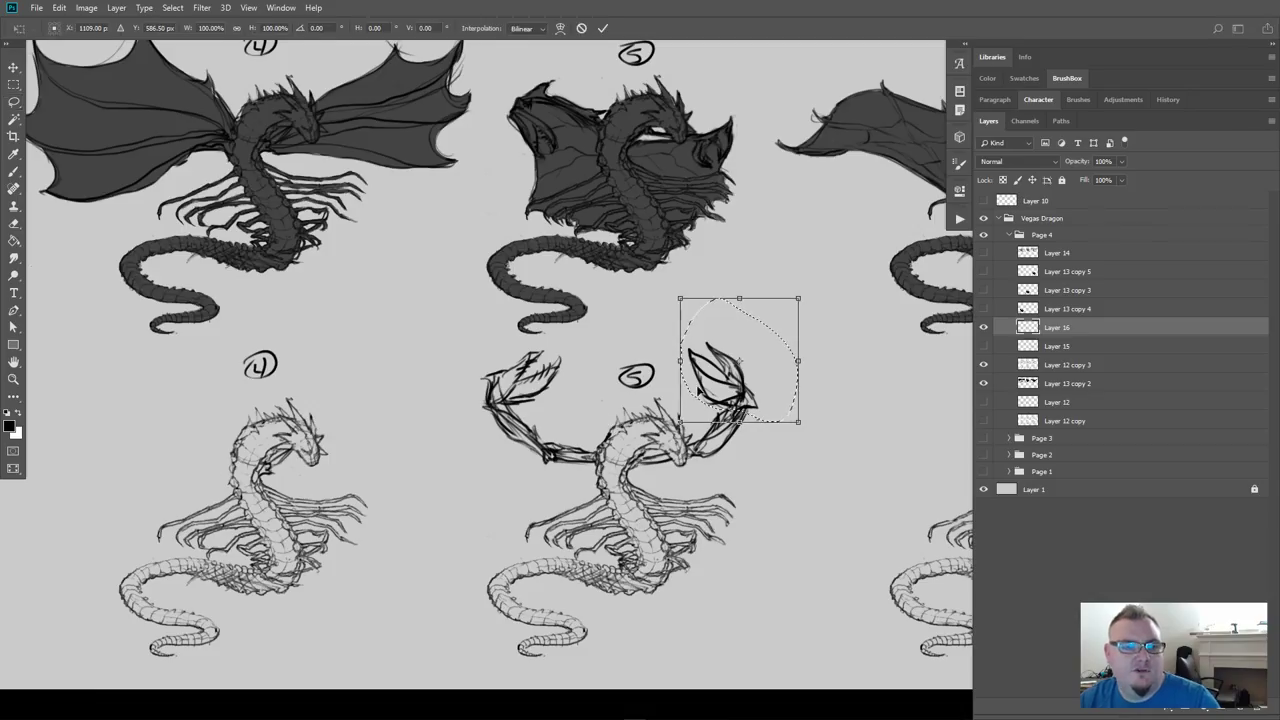
left_click_drag(739, 360, 740, 412)
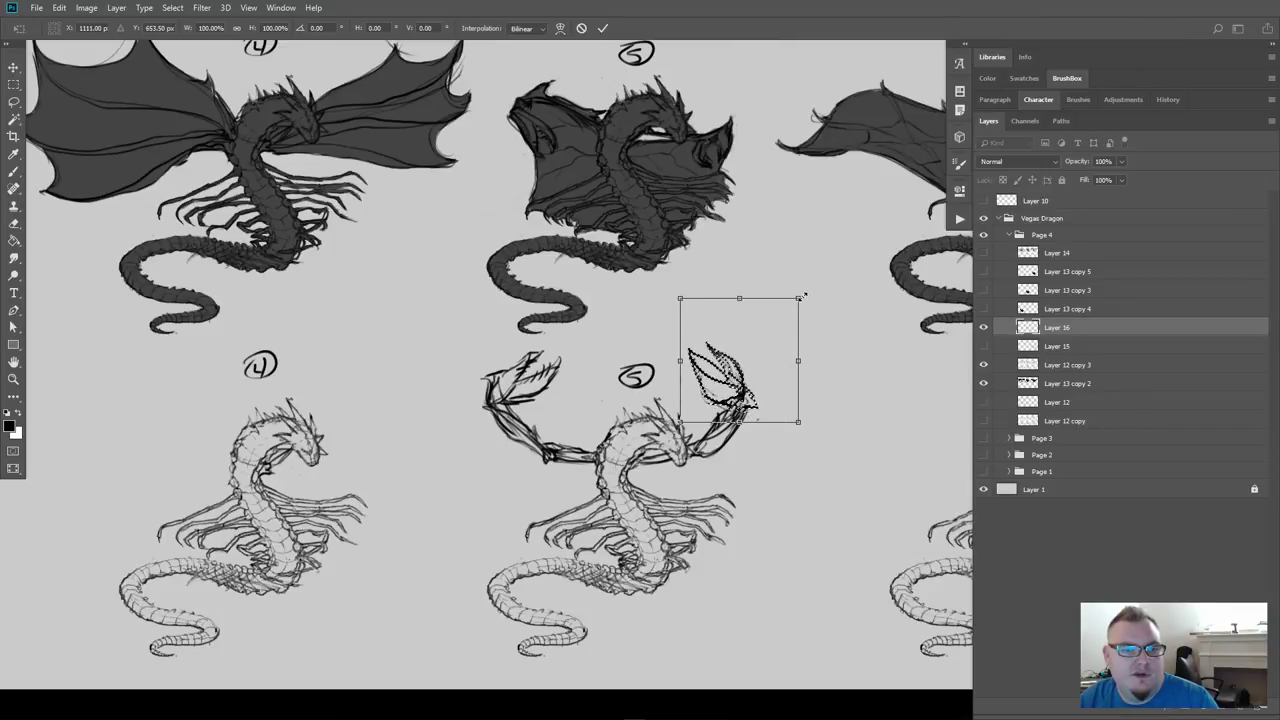
left_click_drag(798, 298, 781, 331)
left_click_drag(698, 331, 679, 314)
left_click_drag(739, 350, 741, 356)
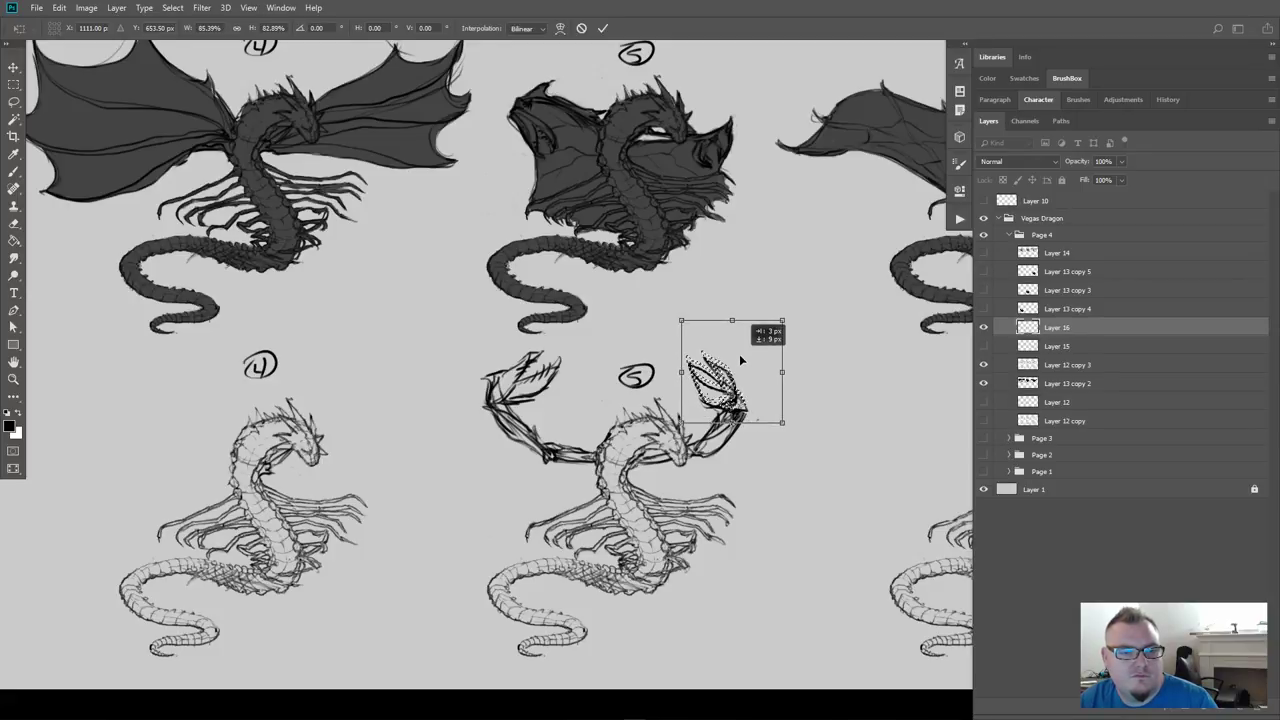
key("Return")
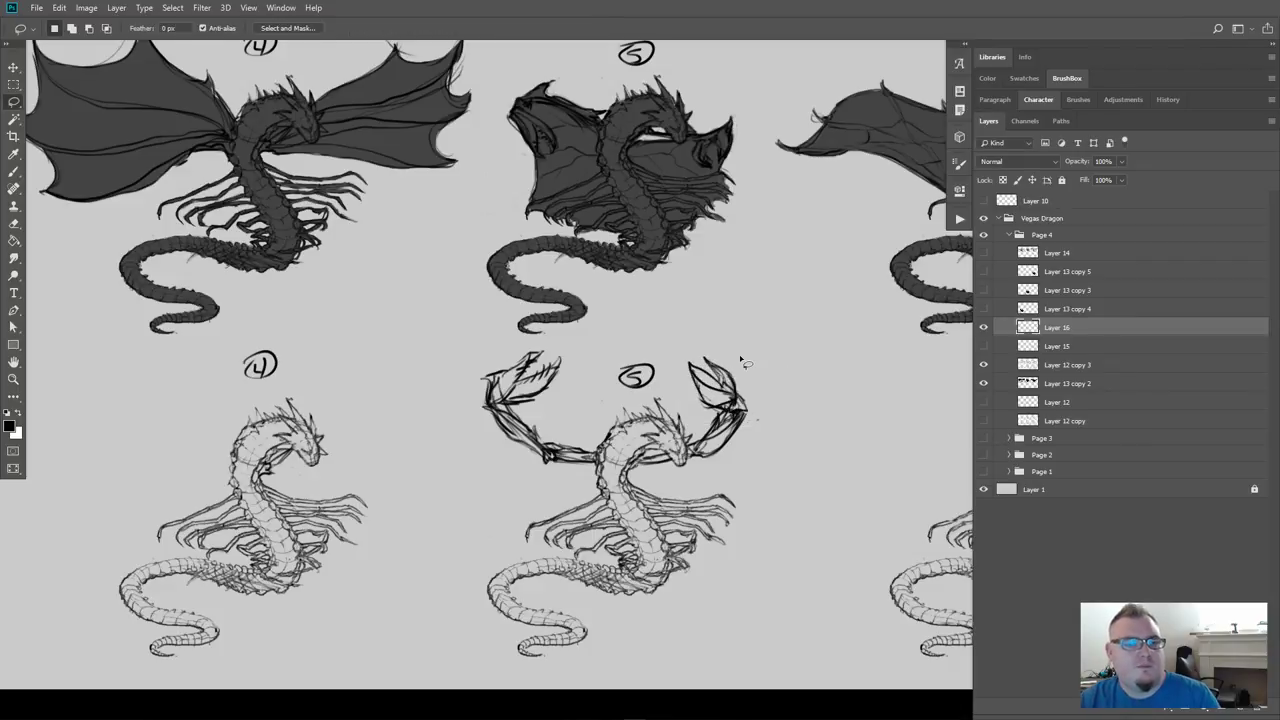
Move the left wing tip down-left and shrink it to about 80%
mouse_move(575, 379)
left_mouse_down()
mouse_move(545, 411)
mouse_move(462, 404)
mouse_move(565, 348)
mouse_move(578, 380)
left_mouse_up()
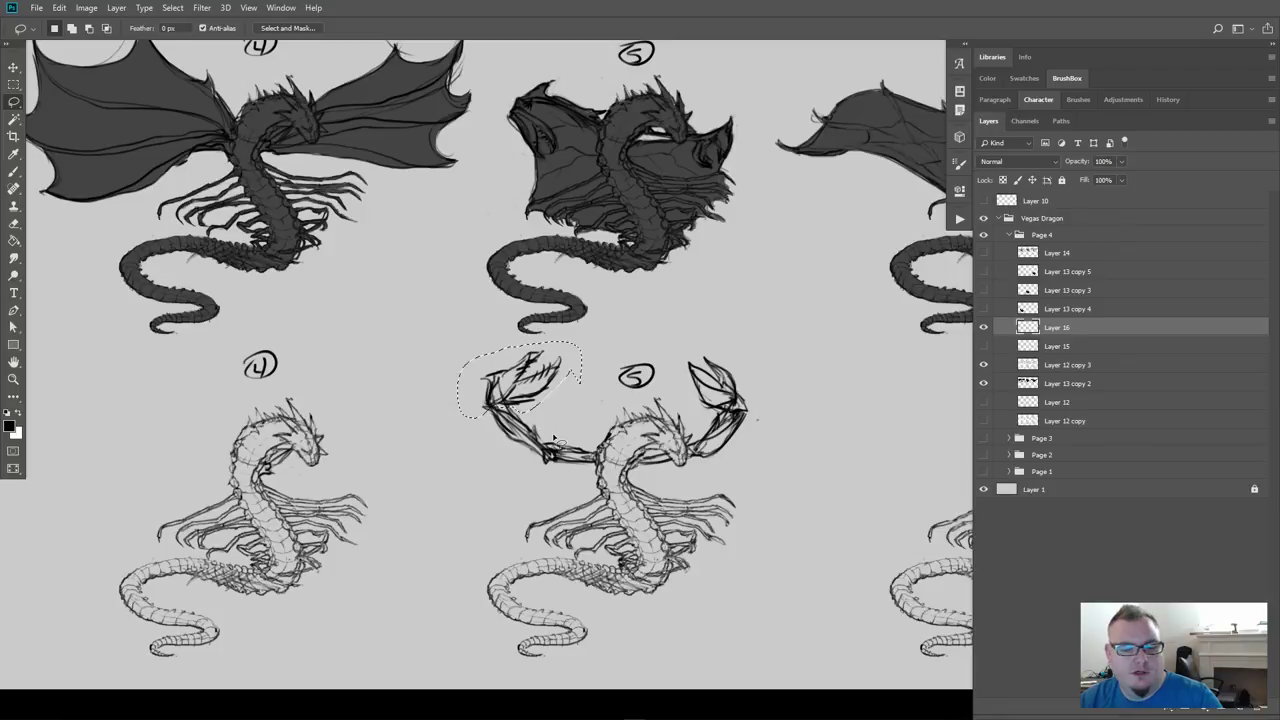
key("ctrl+t")
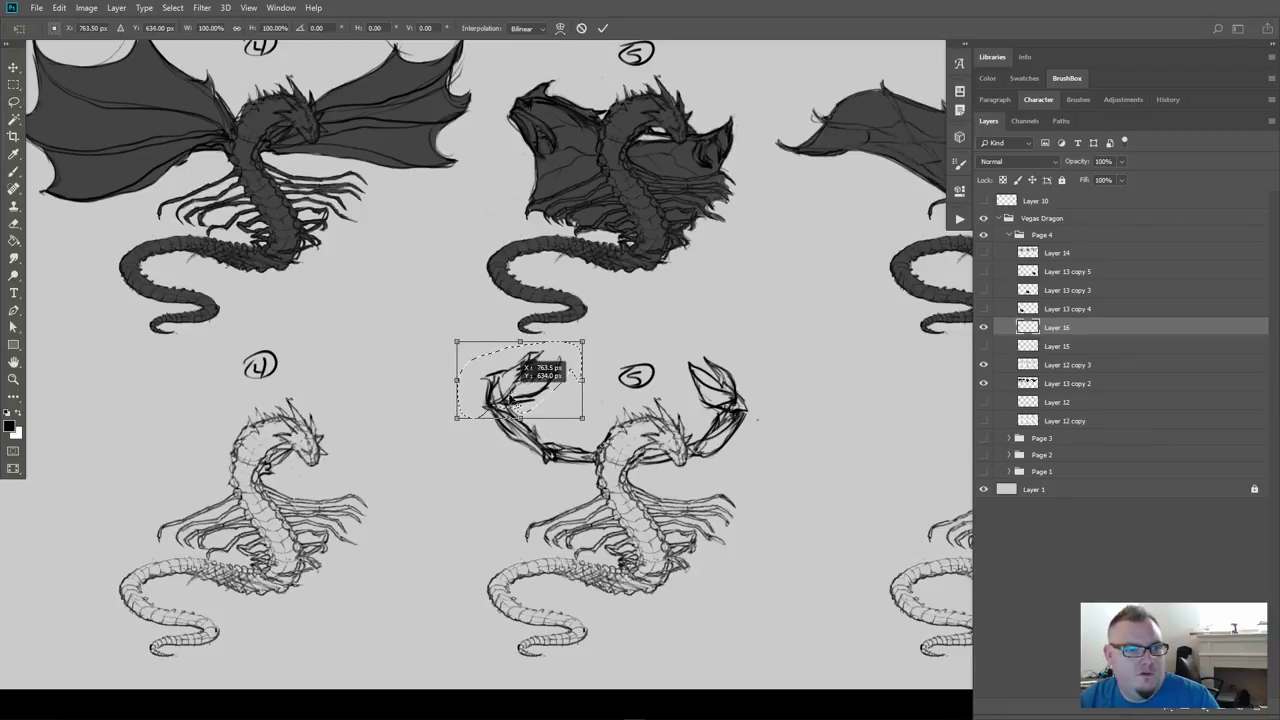
left_click_drag(540, 370, 534, 379)
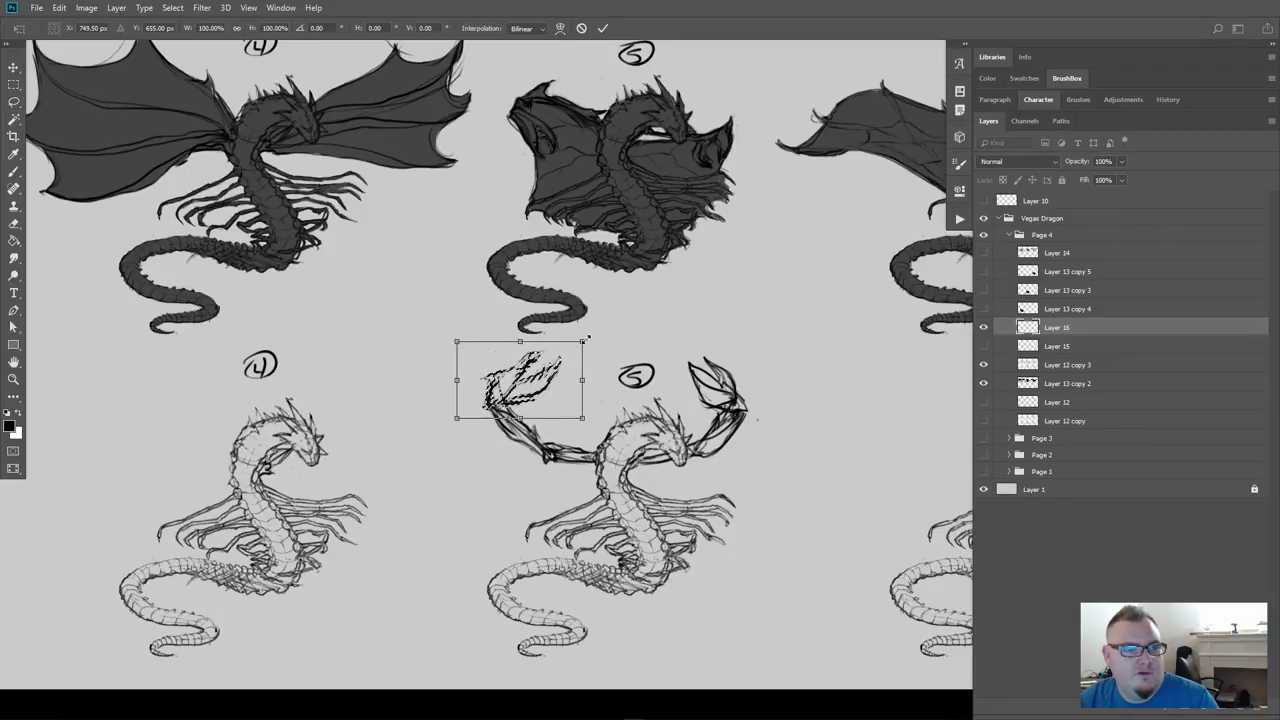
mouse_move(584, 340)
left_mouse_down()
mouse_move(558, 357)
mouse_move(551, 392)
left_mouse_up()
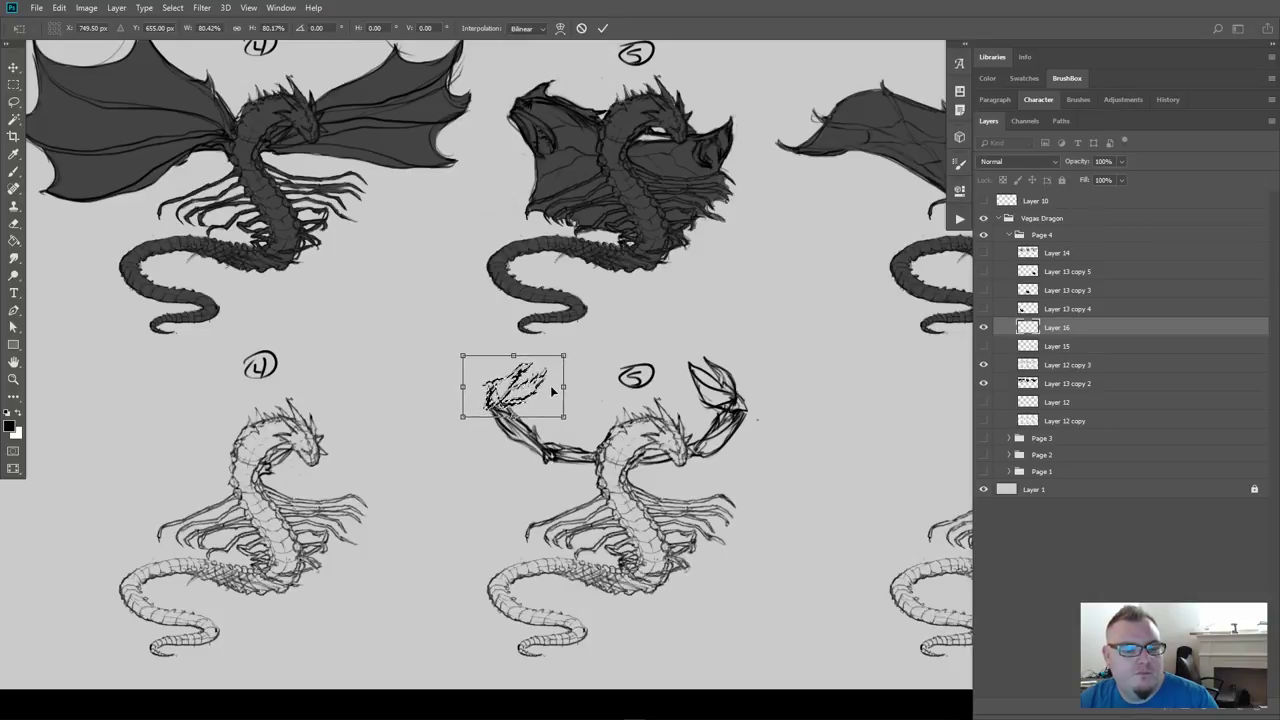
key("Return")
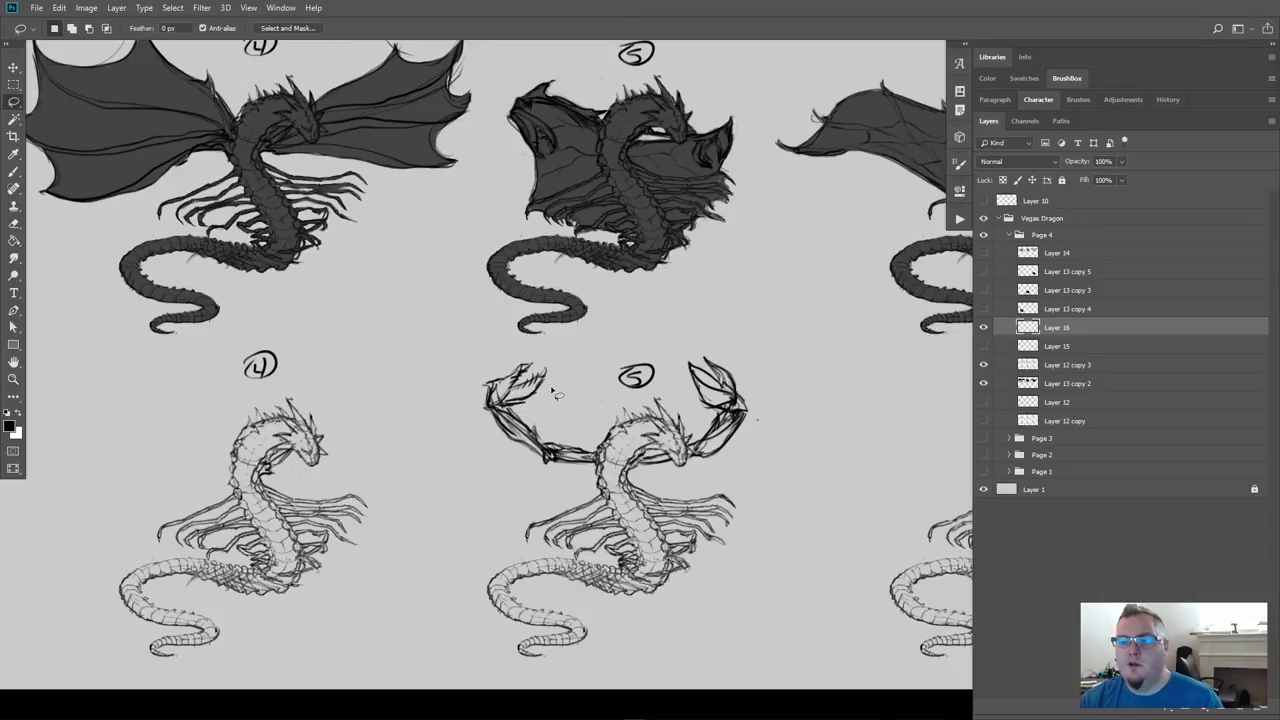
Rotate dragon 5's left wing to -148° so it sweeps out left
key("b")
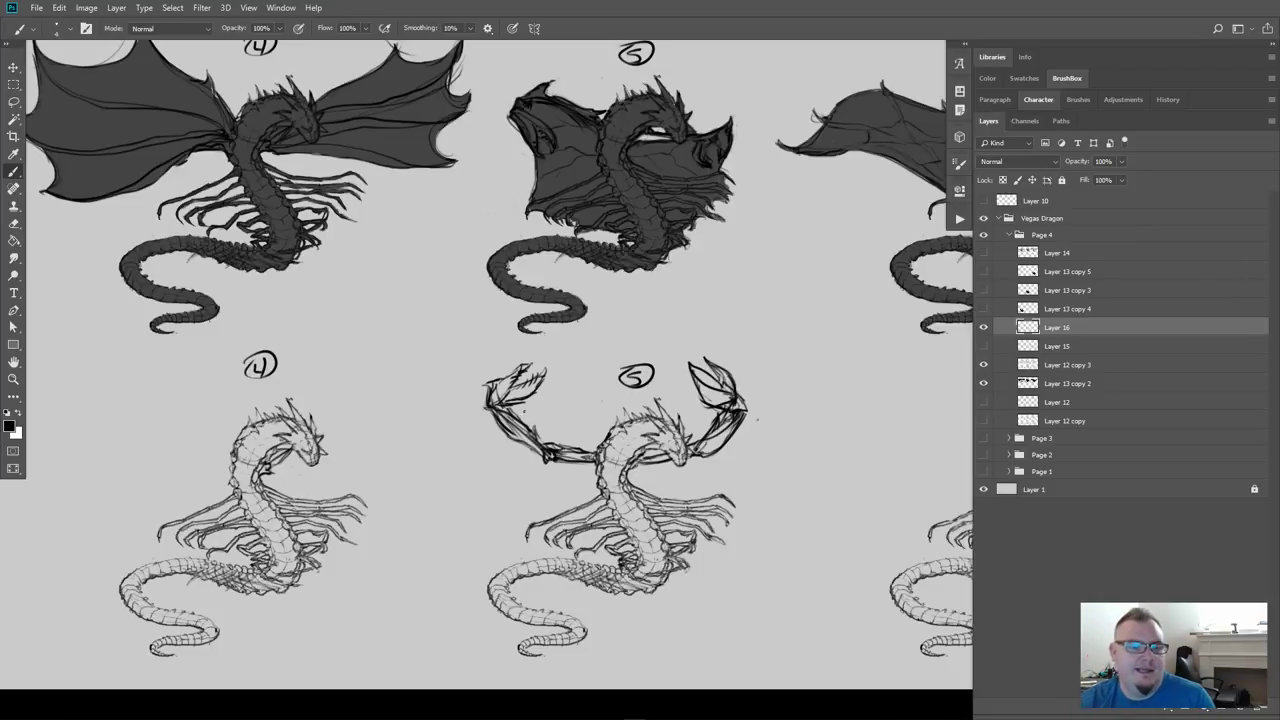
key("l")
mouse_move(463, 415)
left_mouse_down()
mouse_move(578, 377)
mouse_move(530, 418)
mouse_move(510, 376)
left_mouse_up()
key("ctrl+t")
mouse_move(560, 310)
left_mouse_down()
mouse_move(430, 300)
mouse_move(346, 340)
mouse_move(324, 421)
left_mouse_up()
left_click_drag(442, 404, 455, 412)
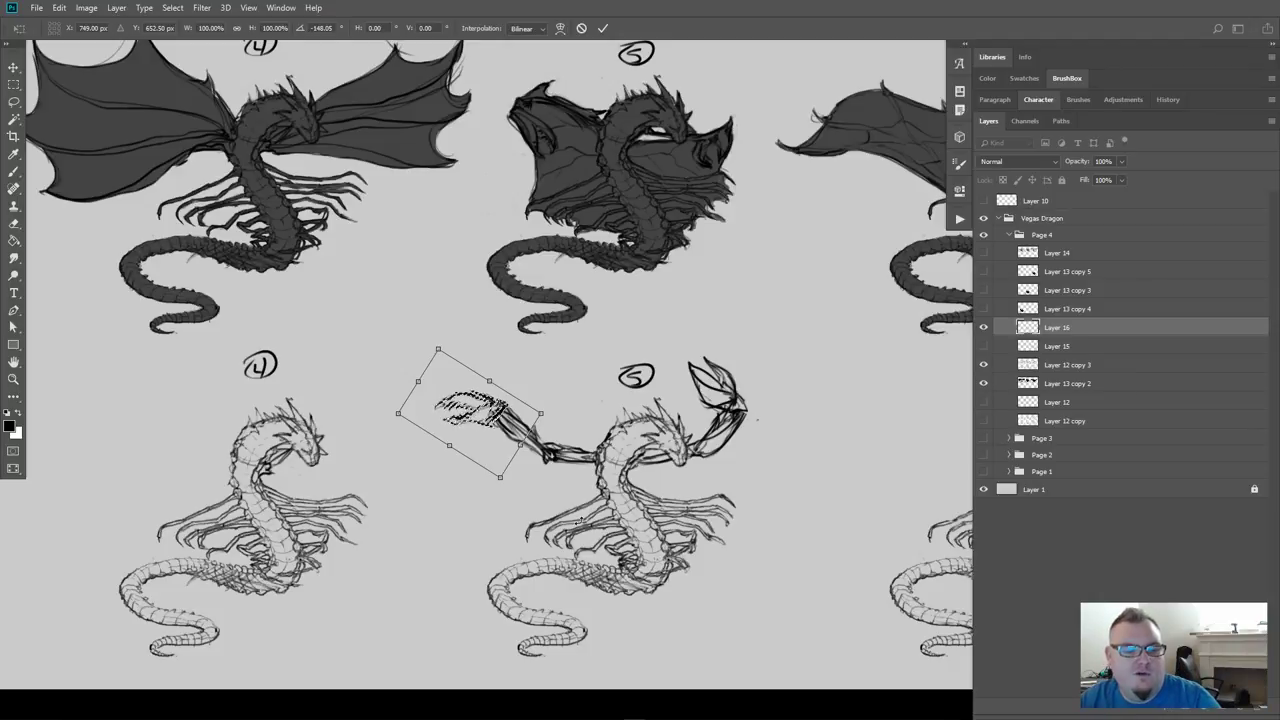
key("Return")
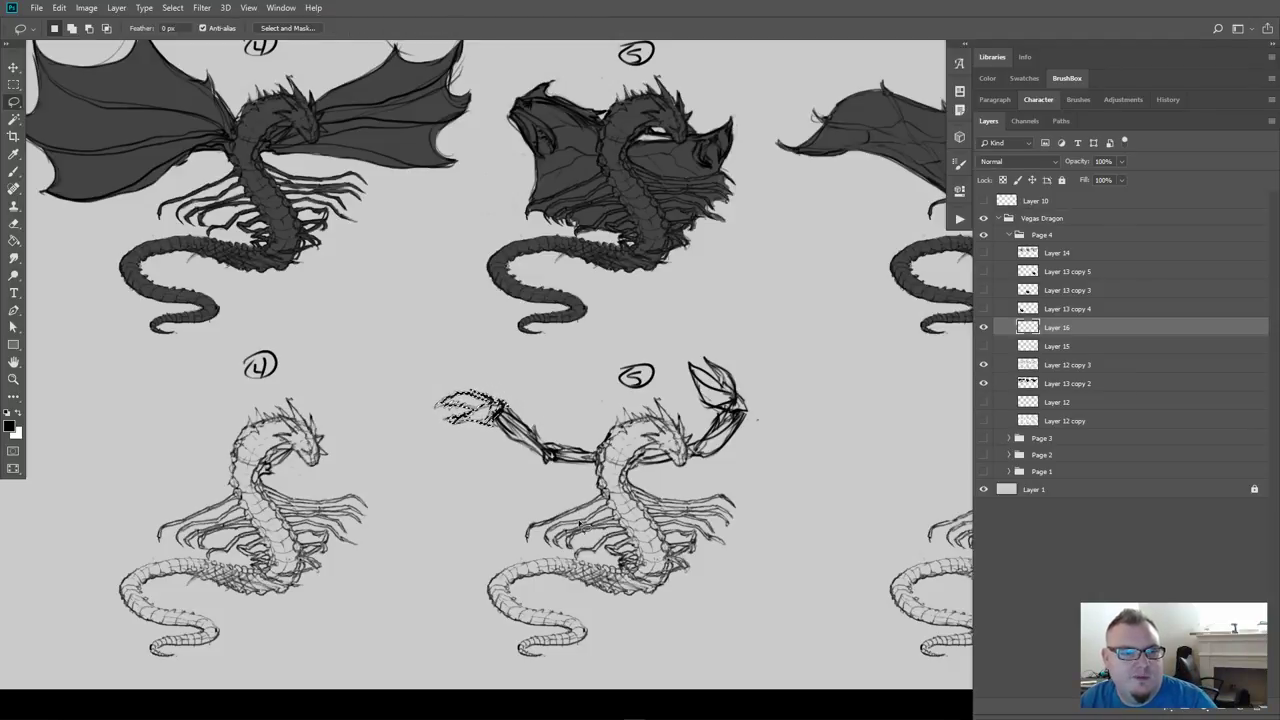
key("ctrl+d")
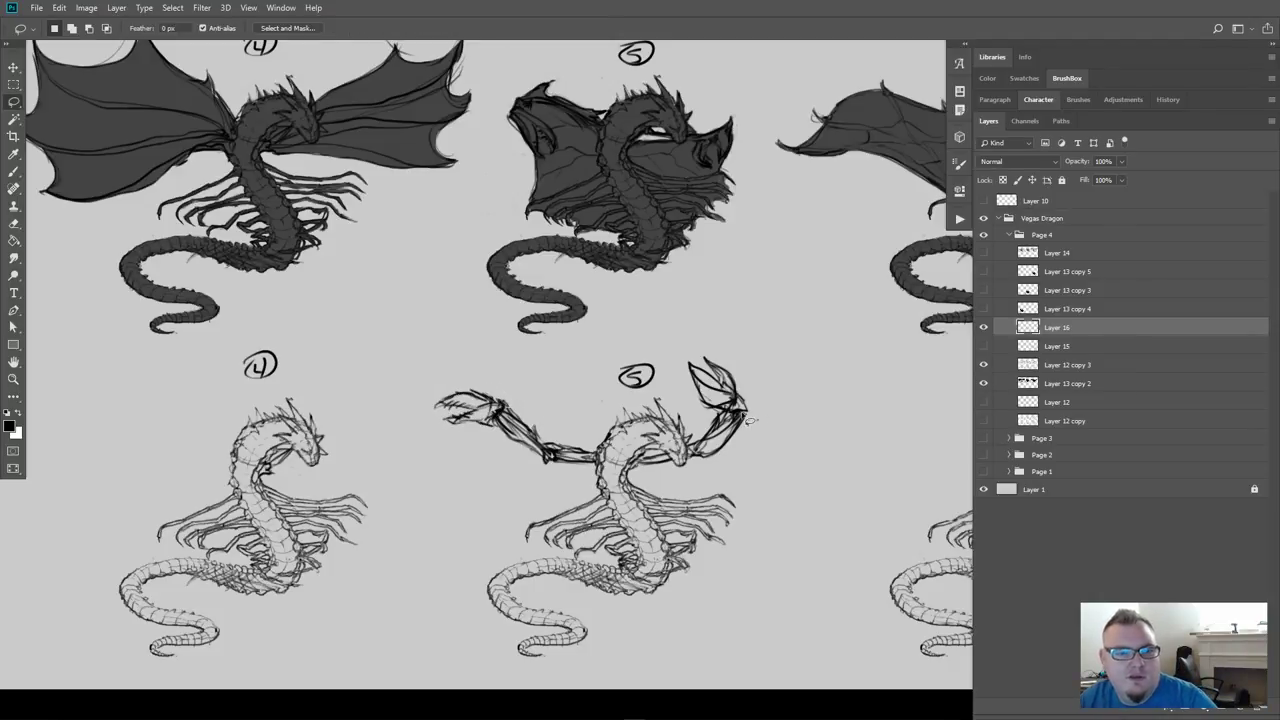
Move the right wing tip and rotate it to 116° so it rises up-right
mouse_move(752, 419)
left_mouse_down()
mouse_move(686, 407)
mouse_move(681, 354)
mouse_move(747, 332)
mouse_move(762, 422)
left_mouse_up()
key("ctrl+t")
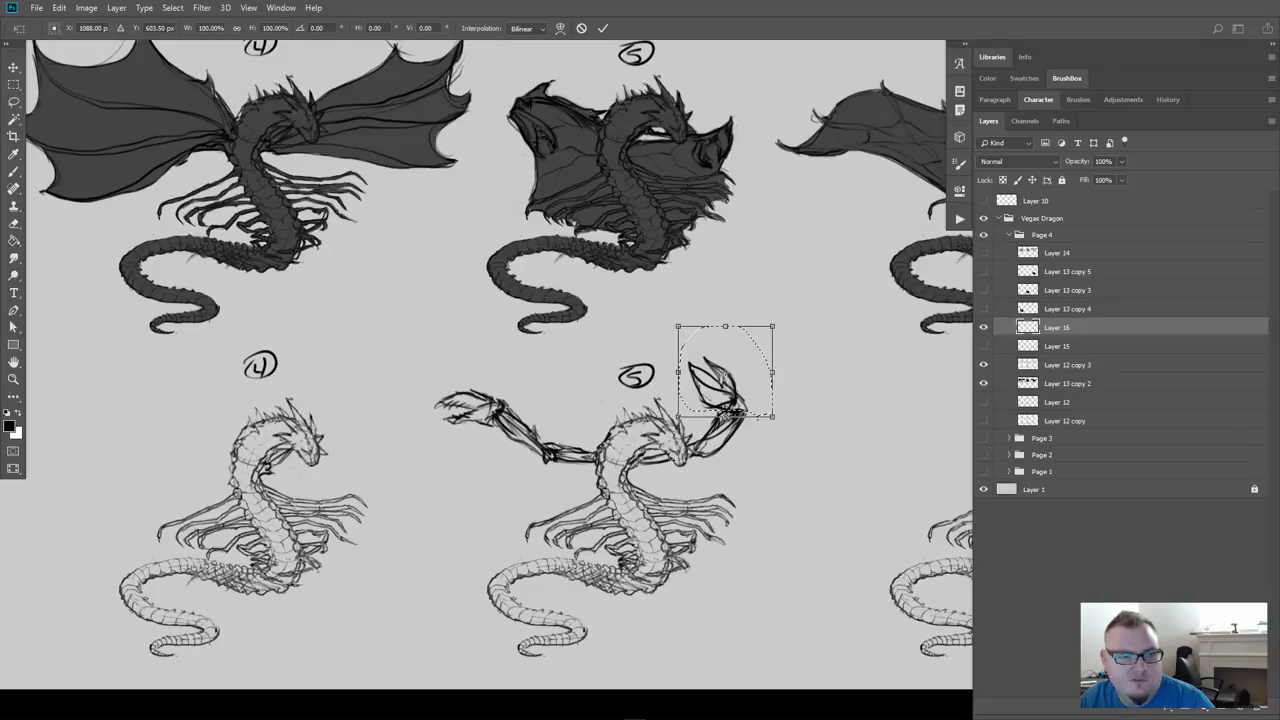
left_click_drag(727, 388, 740, 370)
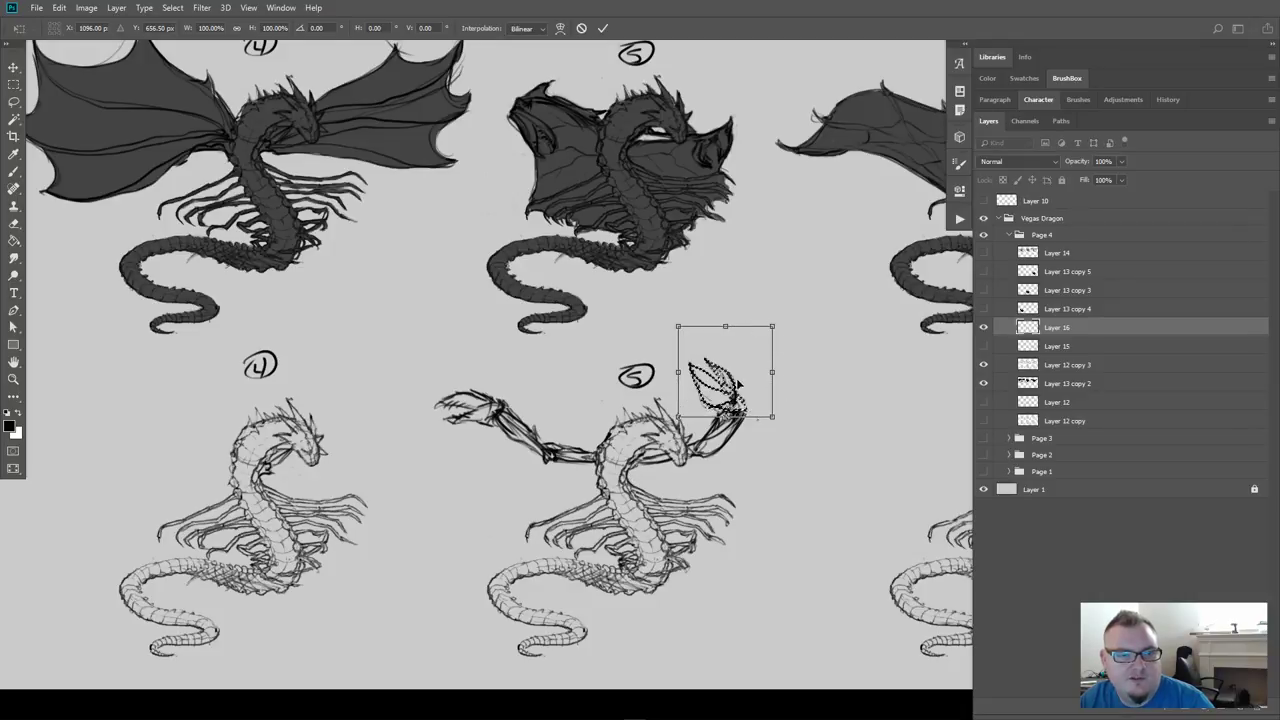
left_click_drag(794, 318, 785, 472)
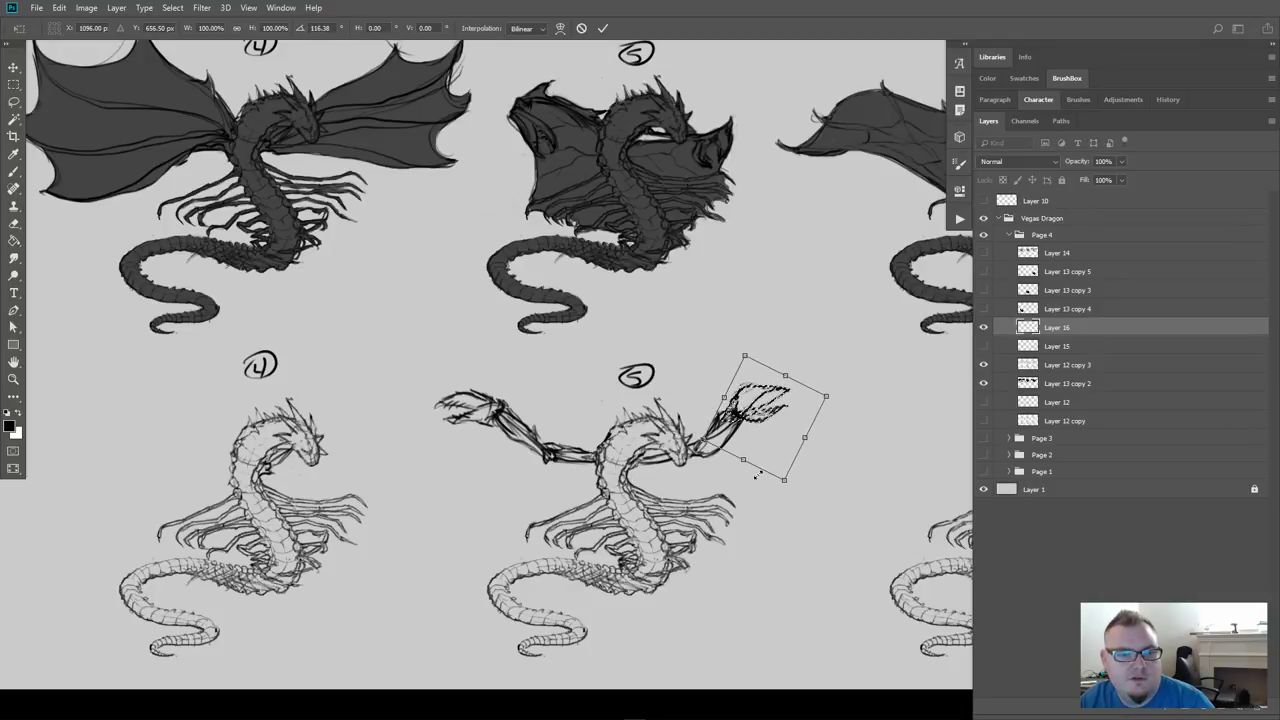
key("Return")
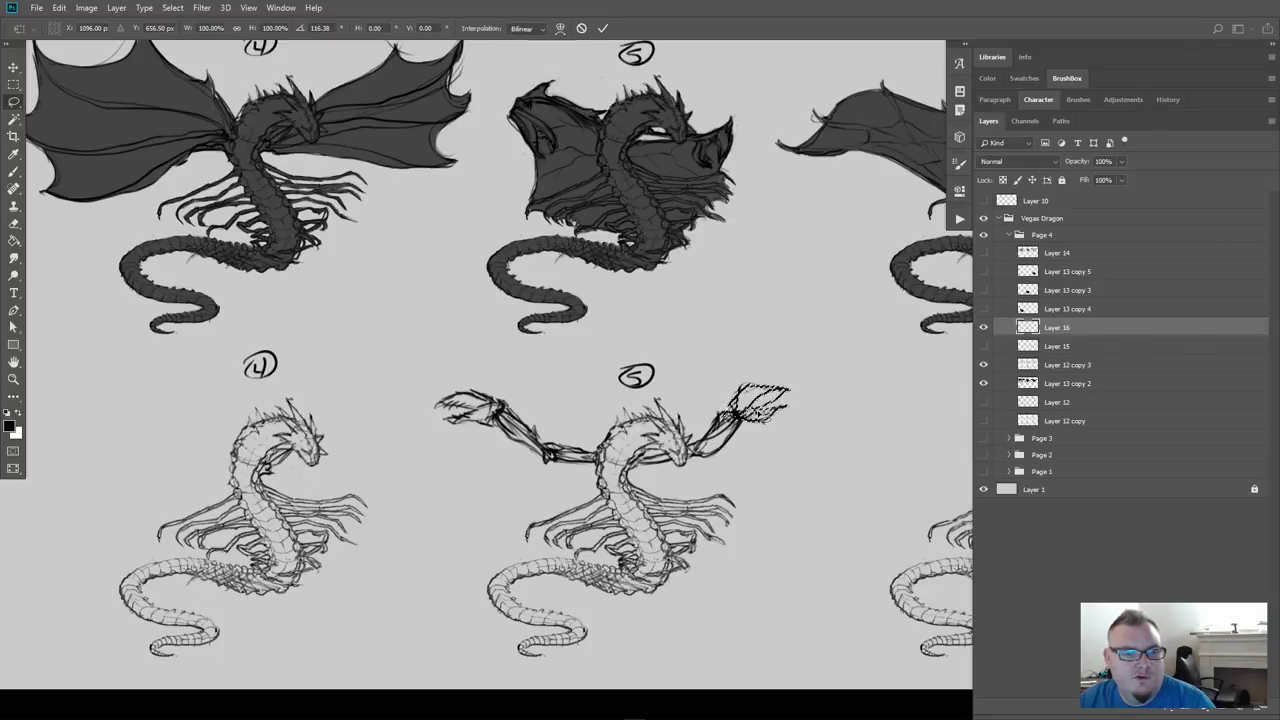
key("ctrl+d")
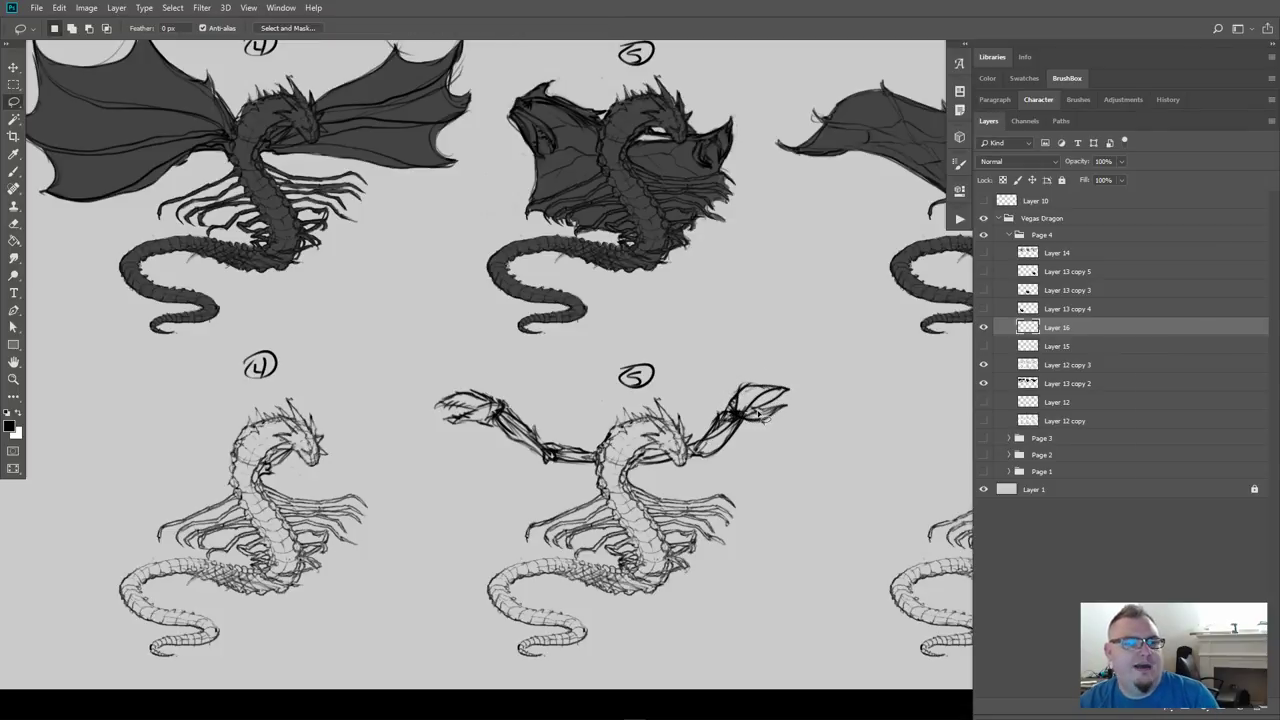
key("b")
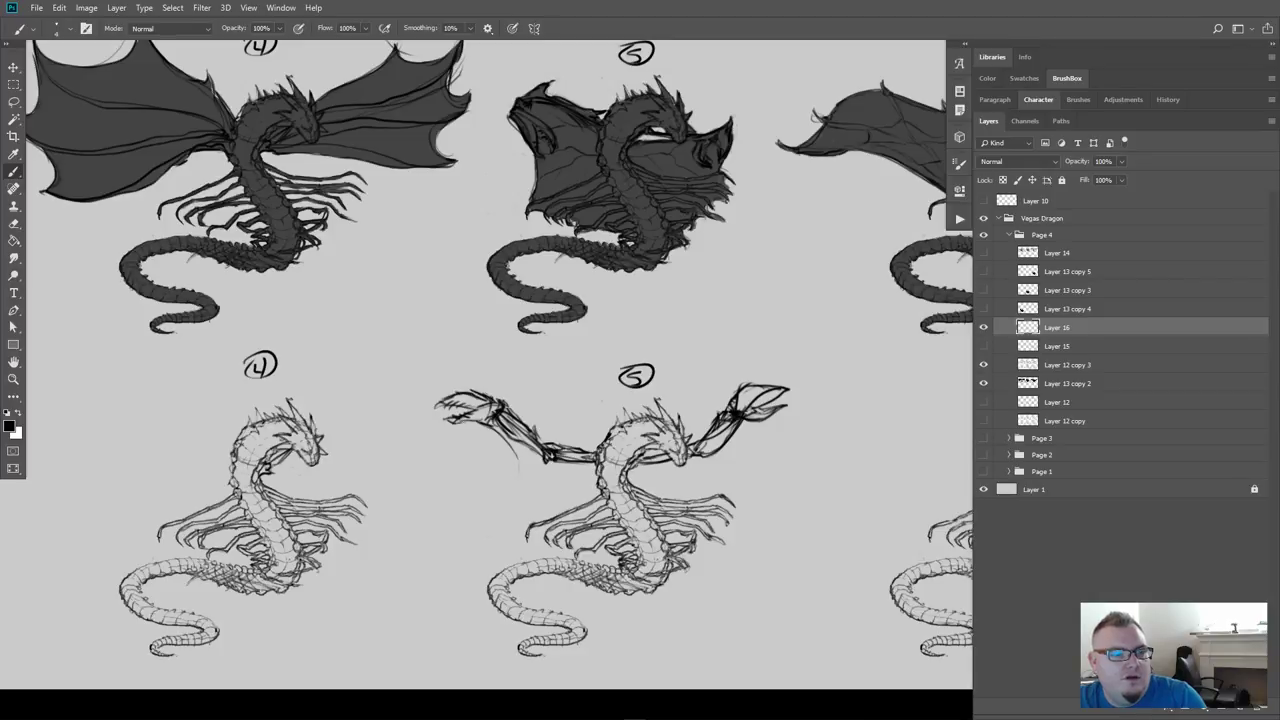
Brush membrane lines under both wings, running down toward dragon 5's body and legs
left_click_drag(468, 423, 496, 434)
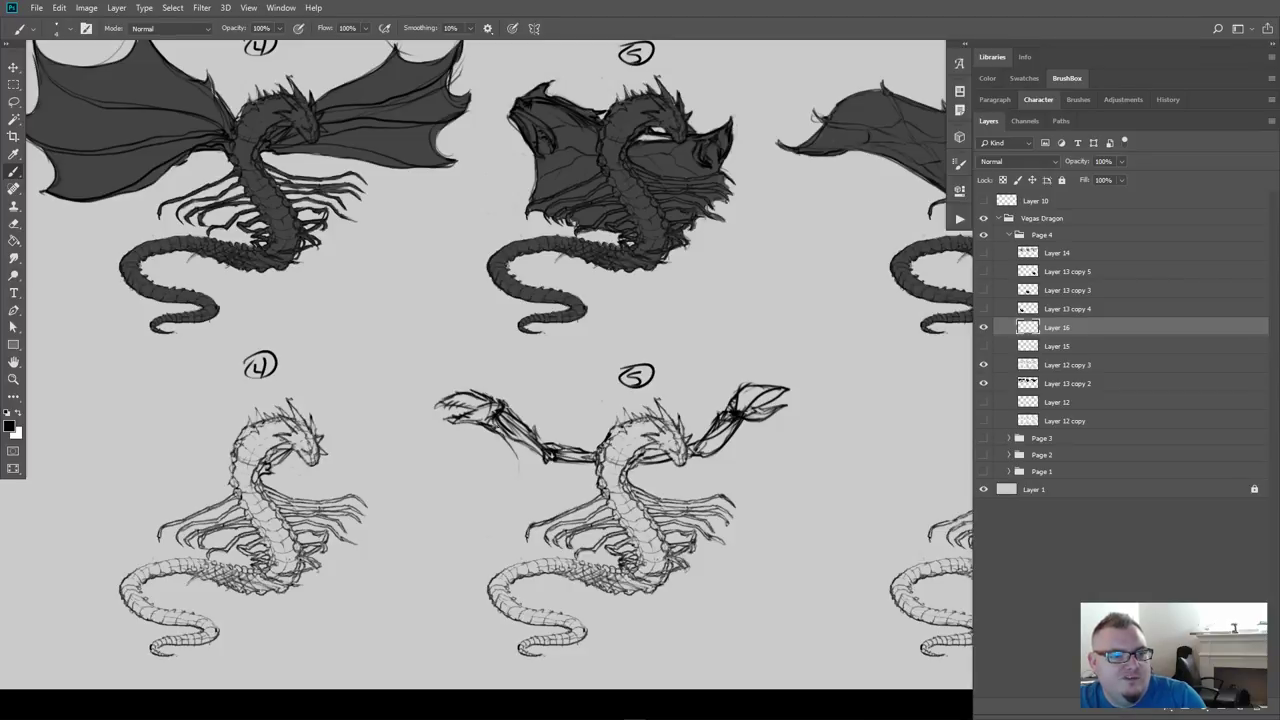
left_click_drag(505, 437, 521, 478)
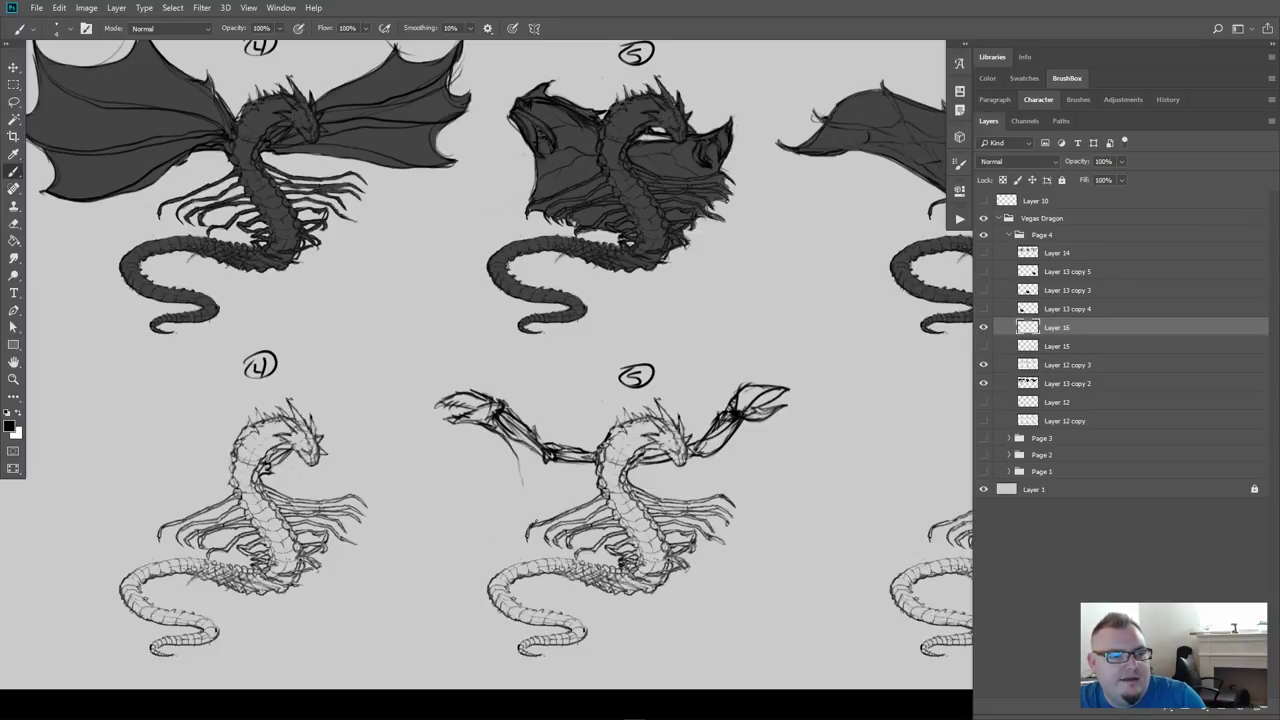
mouse_move(602, 486)
left_mouse_down()
mouse_move(524, 506)
mouse_move(578, 494)
mouse_move(540, 477)
mouse_move(509, 484)
mouse_move(596, 479)
mouse_move(528, 477)
mouse_move(504, 494)
left_mouse_up()
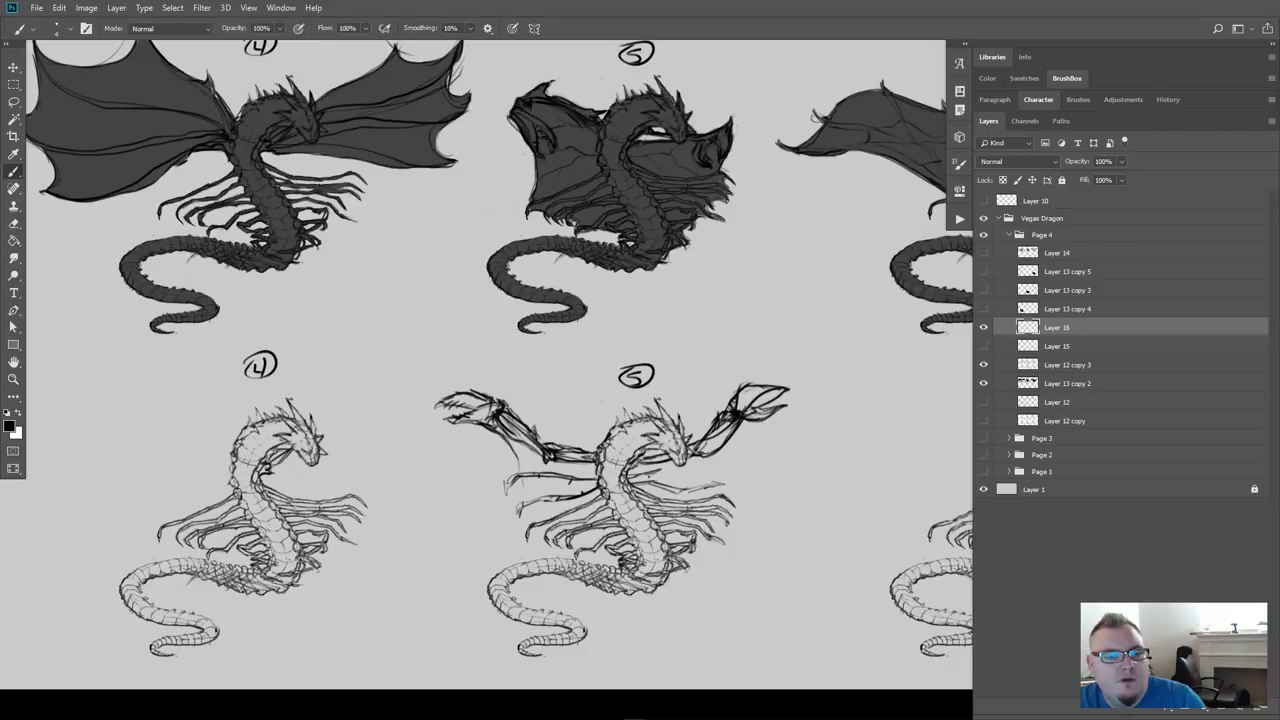
mouse_move(660, 472)
left_mouse_down()
mouse_move(738, 472)
mouse_move(727, 467)
left_mouse_up()
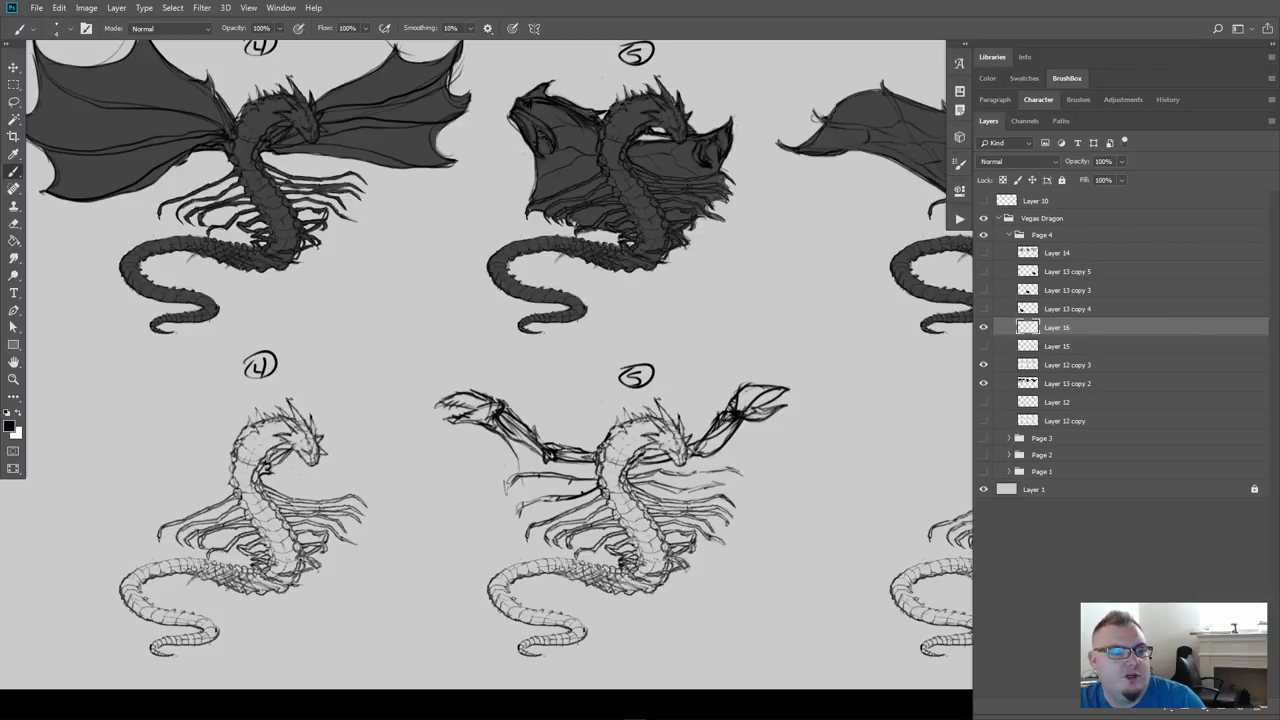
mouse_move(509, 480)
left_mouse_down()
mouse_move(505, 437)
mouse_move(531, 525)
mouse_move(609, 557)
left_mouse_up()
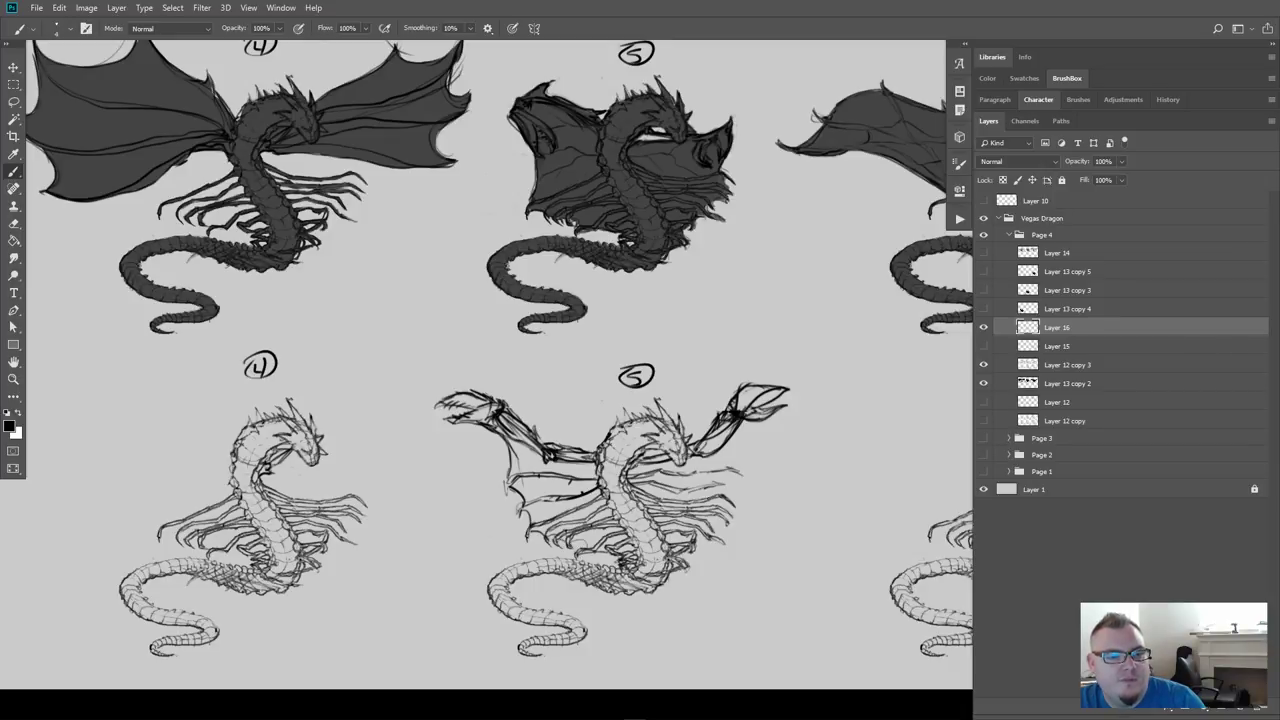
mouse_move(752, 421)
left_mouse_down()
mouse_move(730, 444)
mouse_move(718, 527)
mouse_move(704, 535)
left_mouse_up()
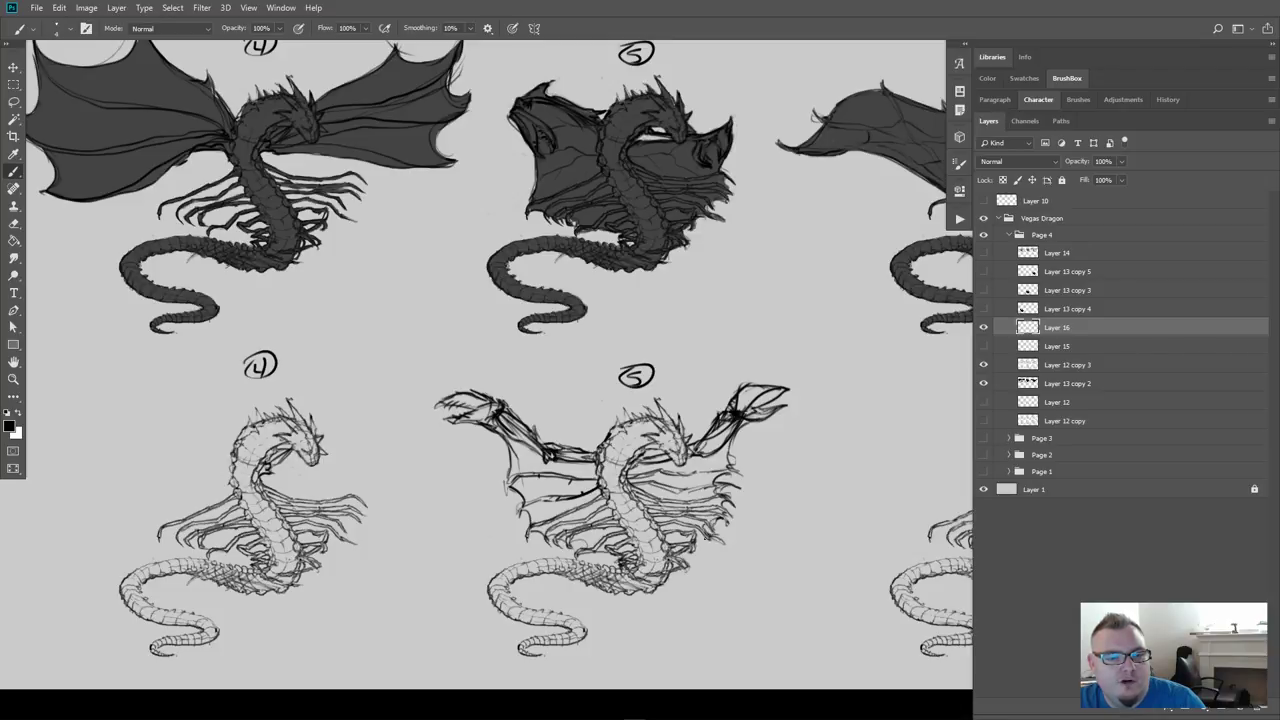
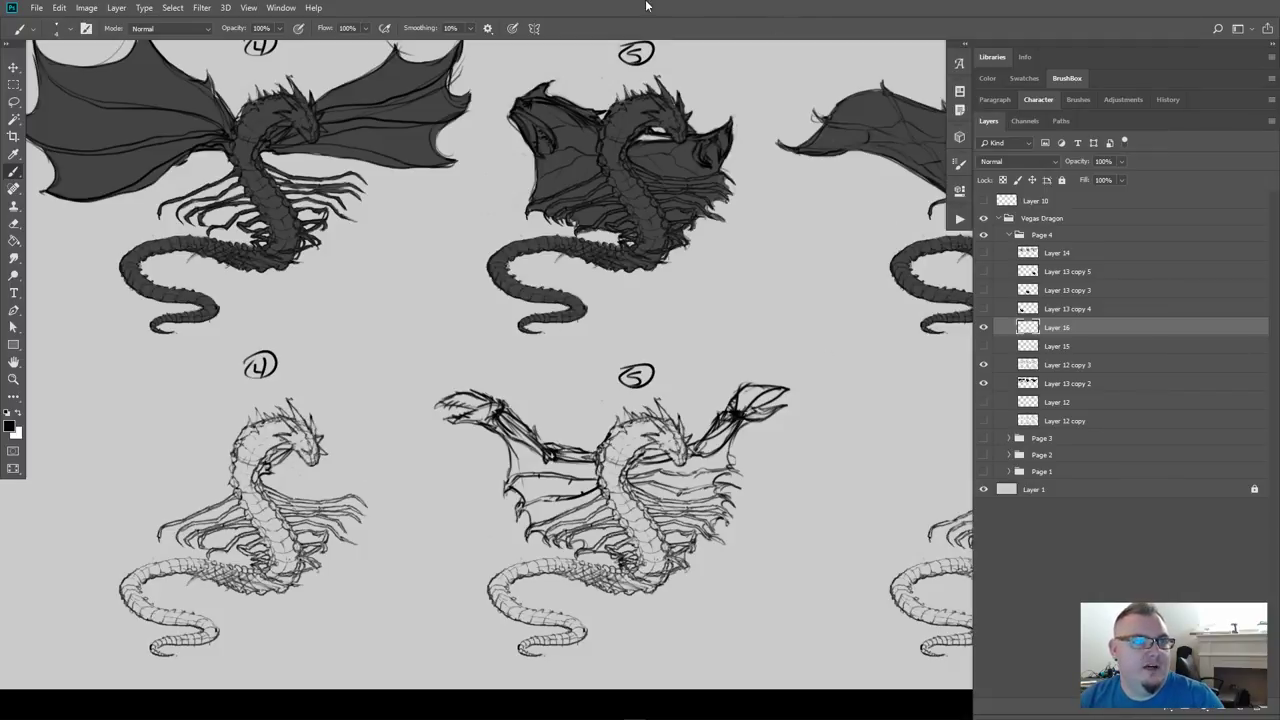
Pan across the lower row and show the wide-winged Layer 15 sketch of dragon 6
left_click_drag(742, 332, 823, 349)
left_click_drag(642, 361, 689, 361)
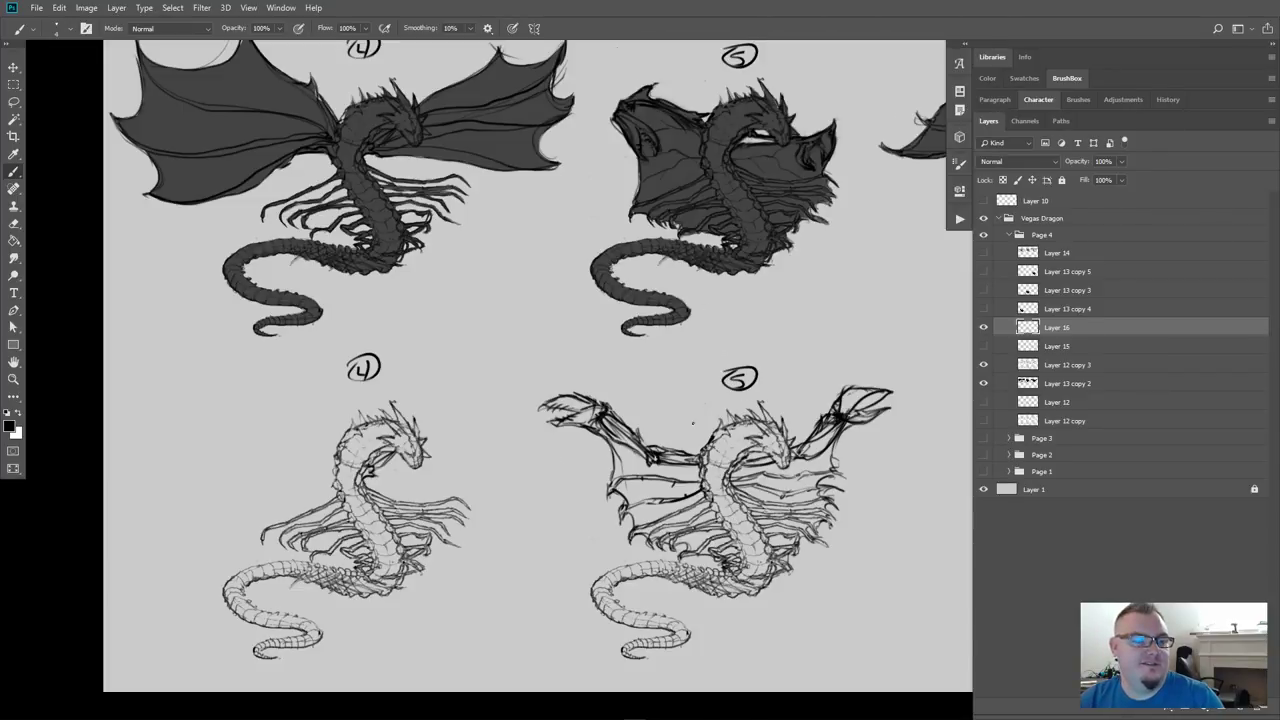
left_click_drag(460, 410, 159, 425)
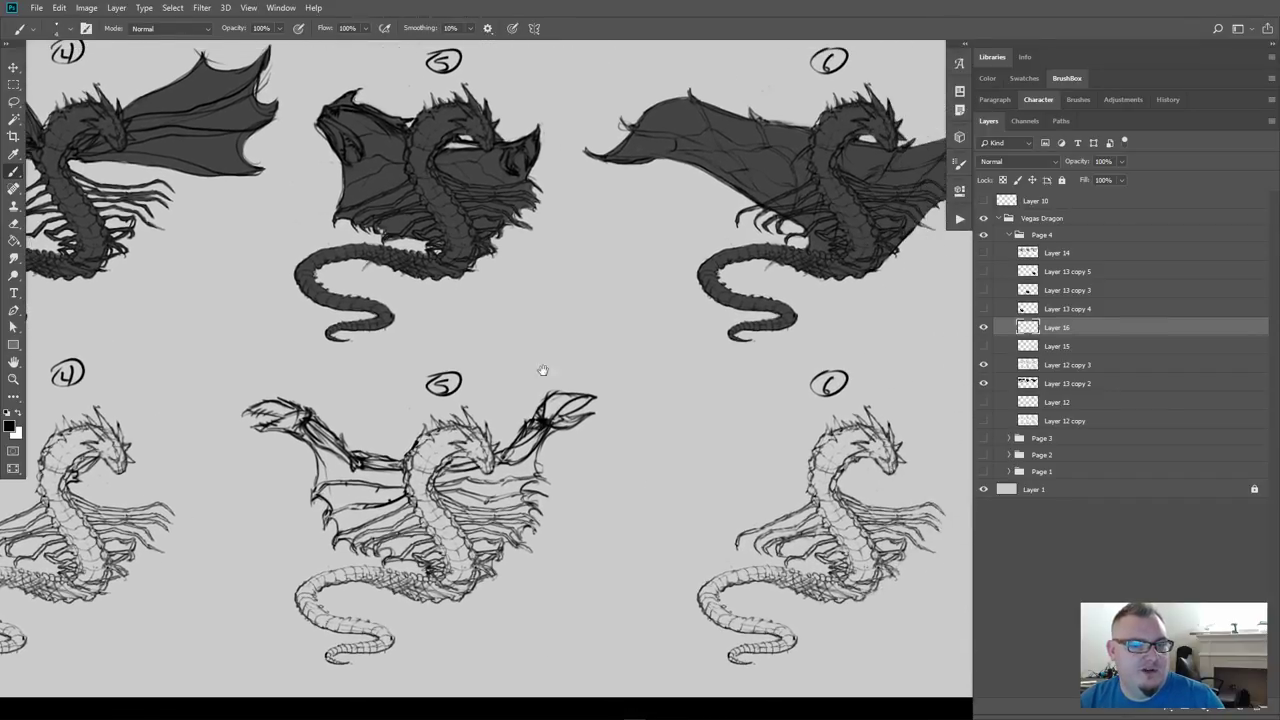
left_click(983, 346)
mouse_move(728, 424)
left_mouse_down()
mouse_move(535, 425)
mouse_move(763, 477)
mouse_move(793, 470)
left_mouse_up()
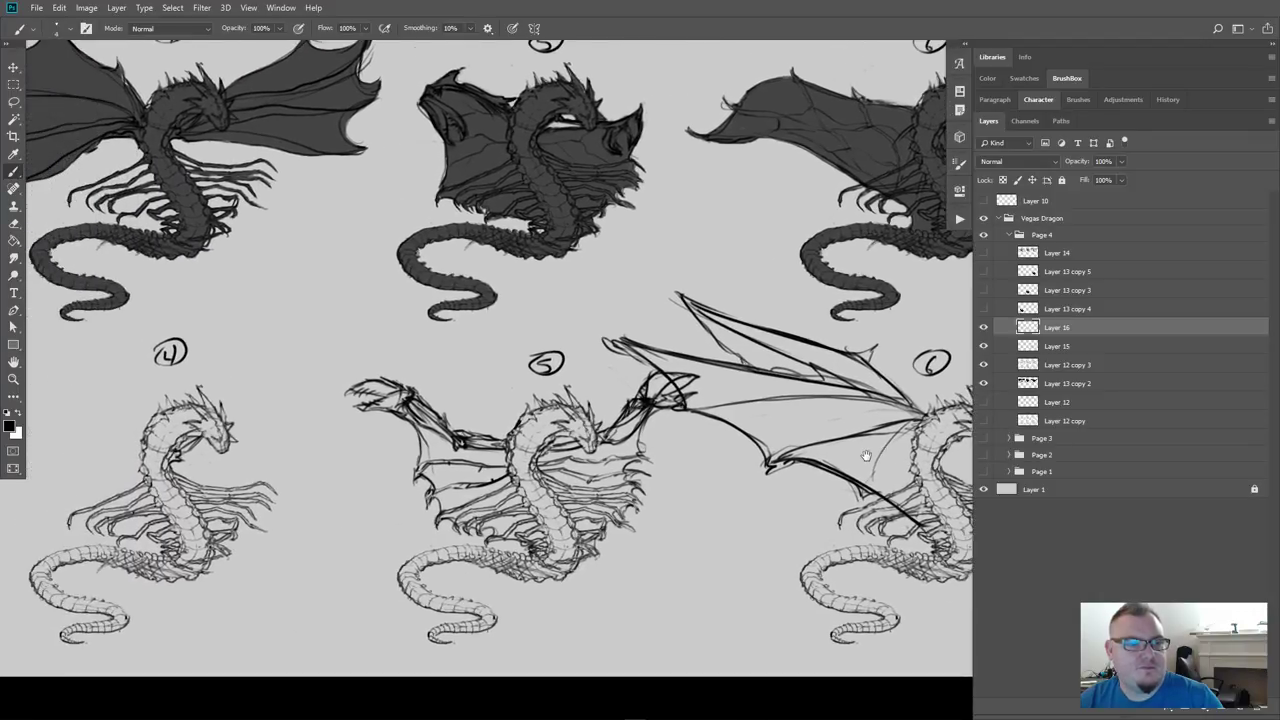
left_click_drag(480, 450, 699, 526)
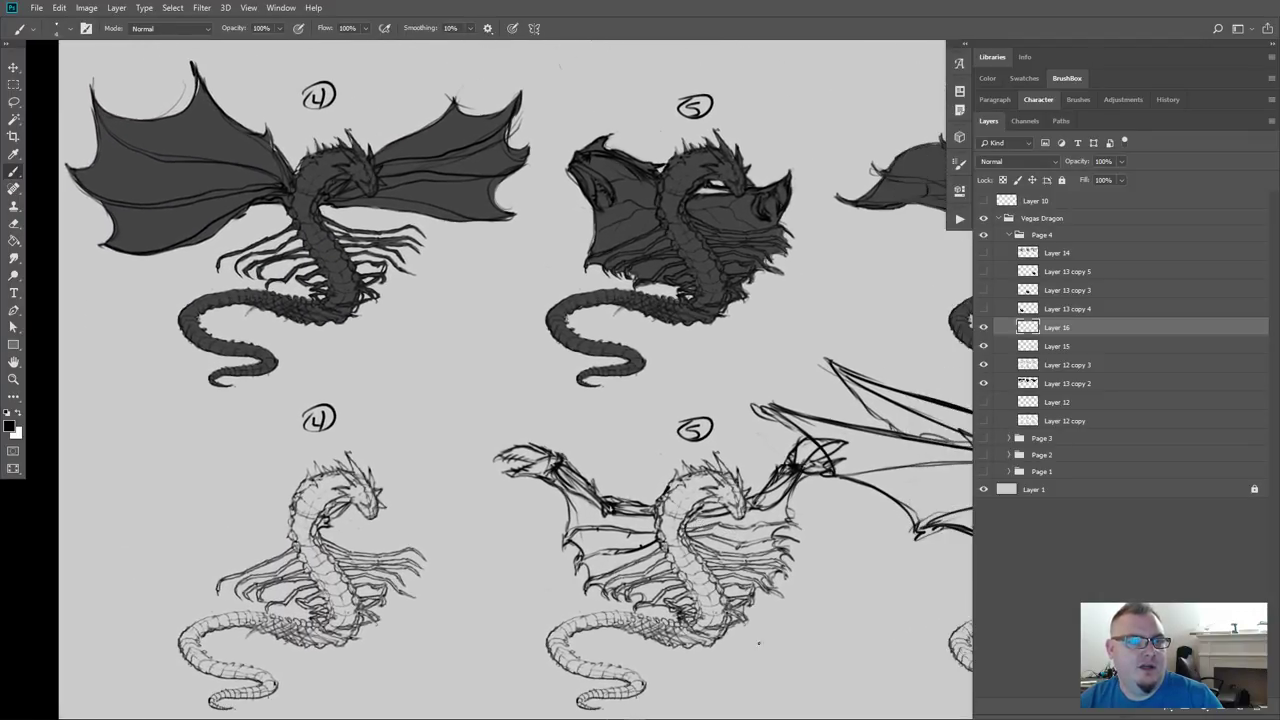
Deselect Layer 16, compare Layer 13 copy 2 hidden and shown, and make it the active layer
left_click(1080, 549)
left_click_drag(727, 405, 452, 408)
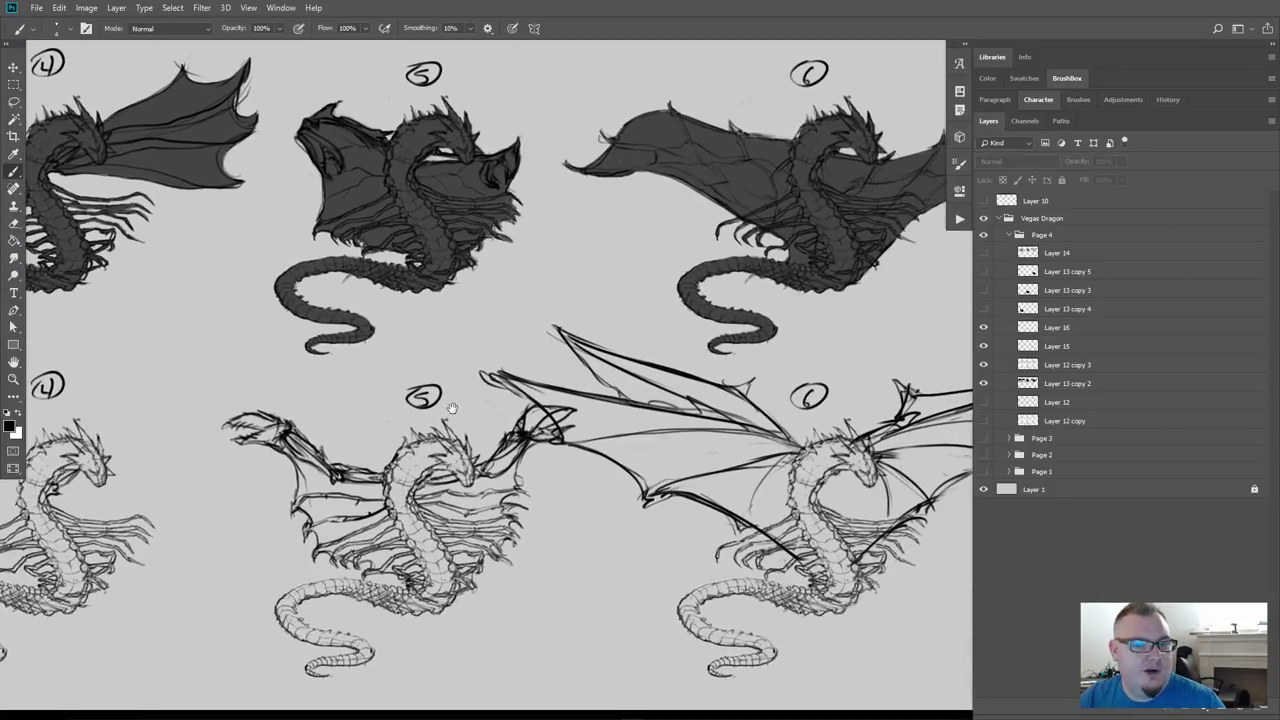
left_click(985, 384)
left_click(985, 384)
left_click(1022, 384)
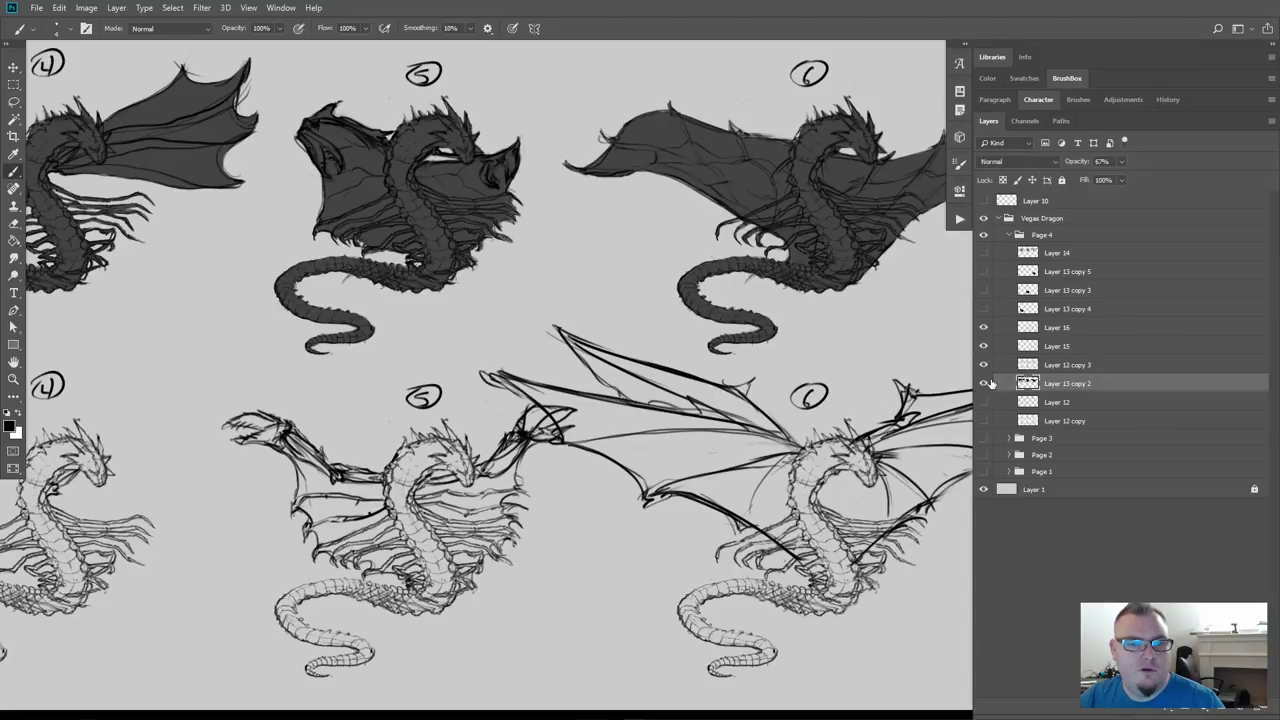
left_click_drag(720, 486, 481, 431)
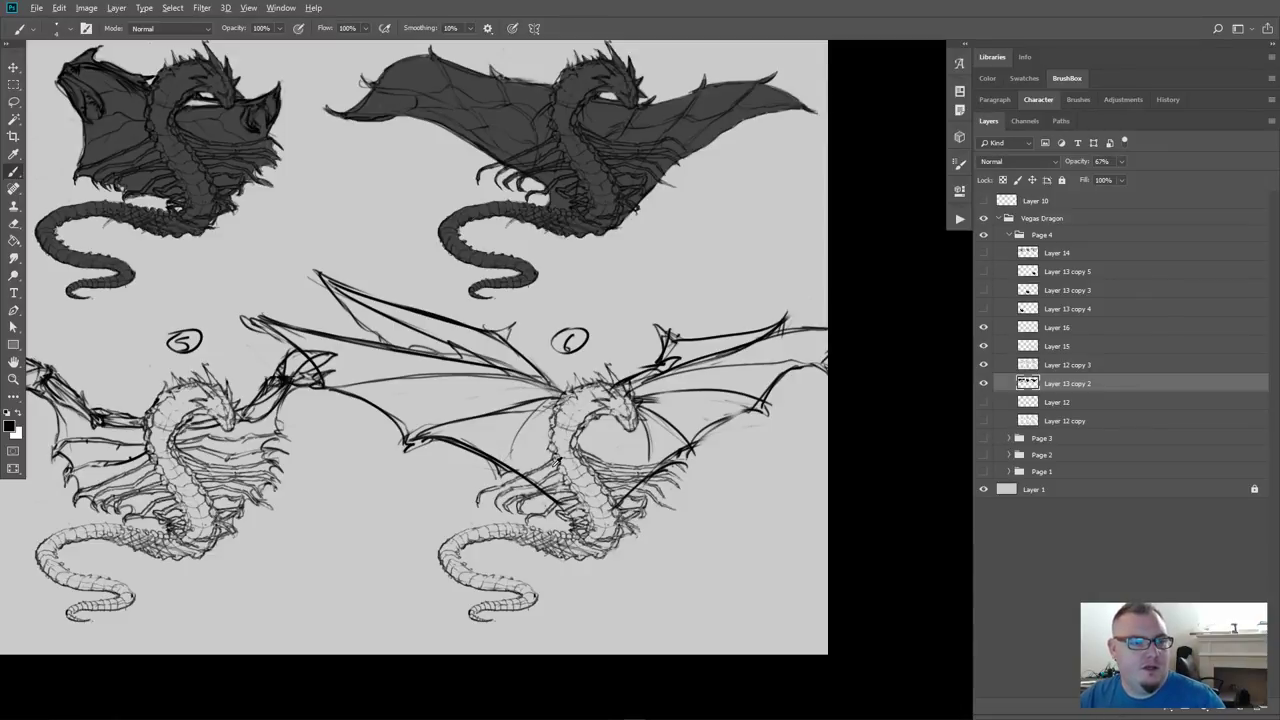
Resize the brush and paint dragon 6's neck, wing base and upper wing edge dark gray
key("bracketright")
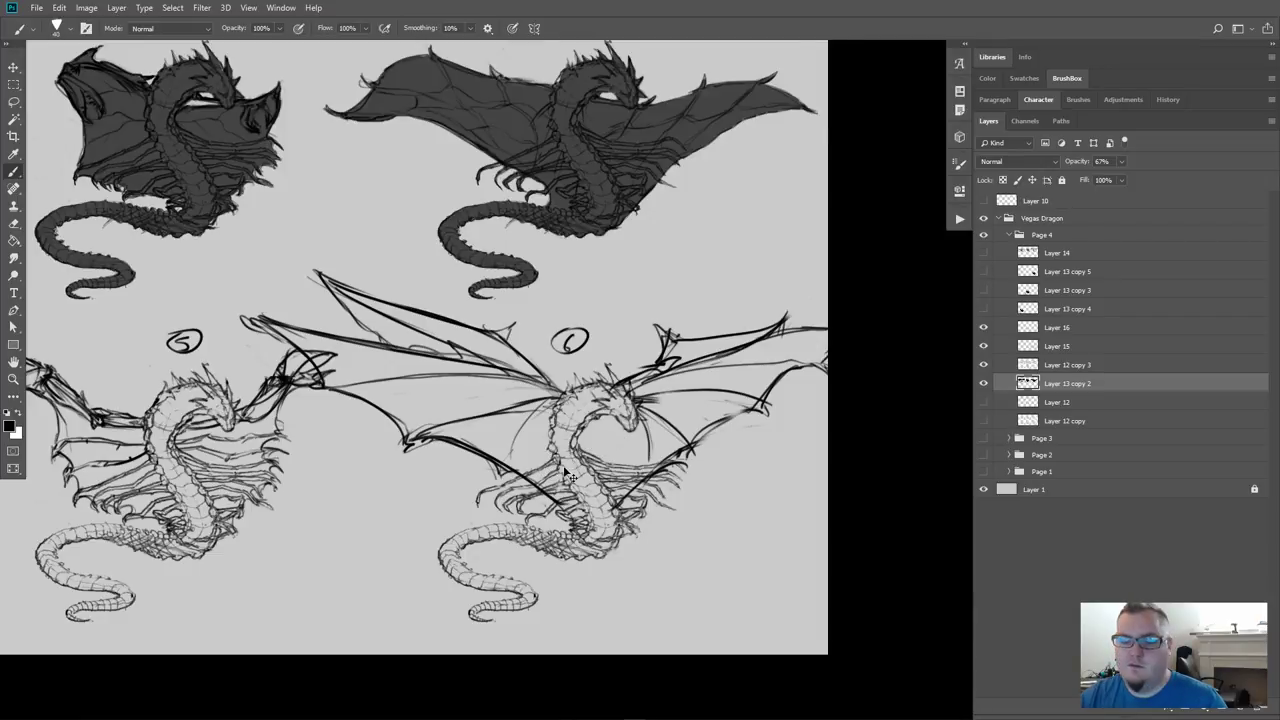
scroll(568, 477, "up", 2)
key("bracketleft")
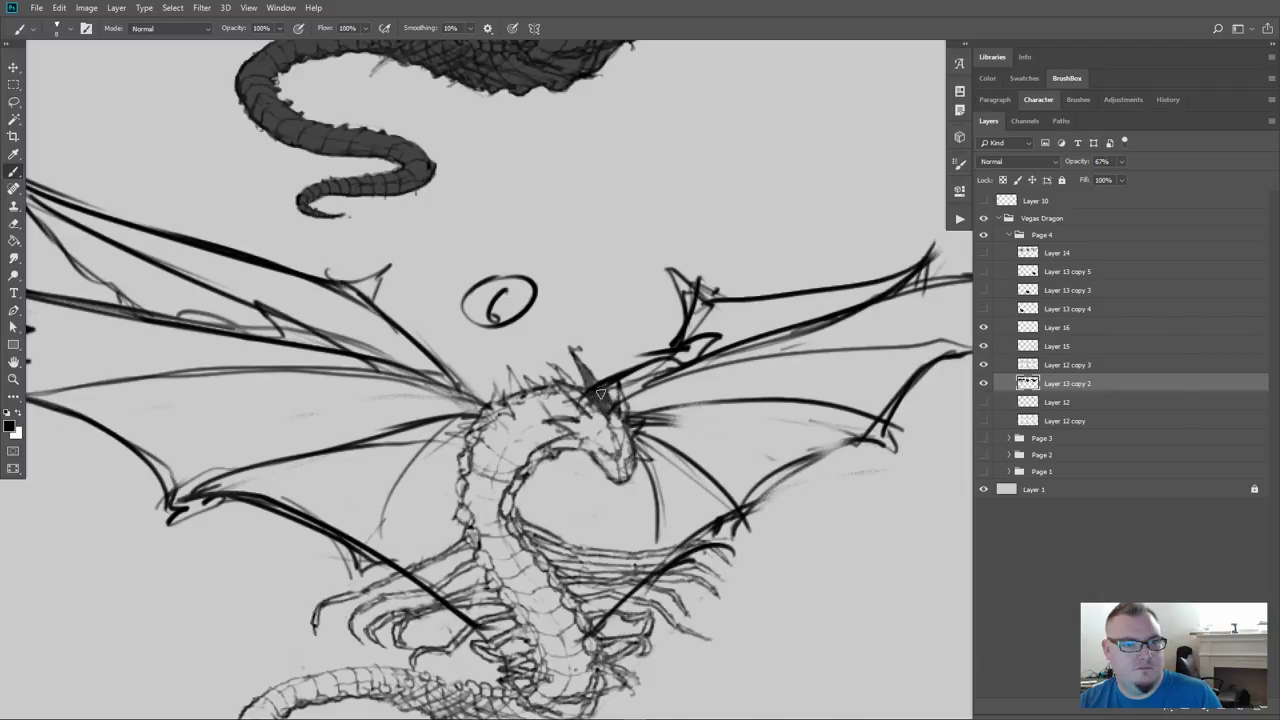
mouse_move(601, 393)
left_mouse_down()
mouse_move(636, 373)
mouse_move(643, 386)
mouse_move(627, 382)
mouse_move(709, 341)
mouse_move(691, 337)
mouse_move(671, 276)
mouse_move(706, 324)
mouse_move(716, 314)
mouse_move(701, 298)
mouse_move(738, 310)
left_mouse_up()
mouse_move(893, 281)
left_mouse_down()
mouse_move(860, 302)
mouse_move(840, 301)
mouse_move(846, 291)
mouse_move(732, 301)
mouse_move(874, 298)
mouse_move(774, 336)
mouse_move(752, 333)
mouse_move(814, 316)
mouse_move(740, 331)
left_mouse_up()
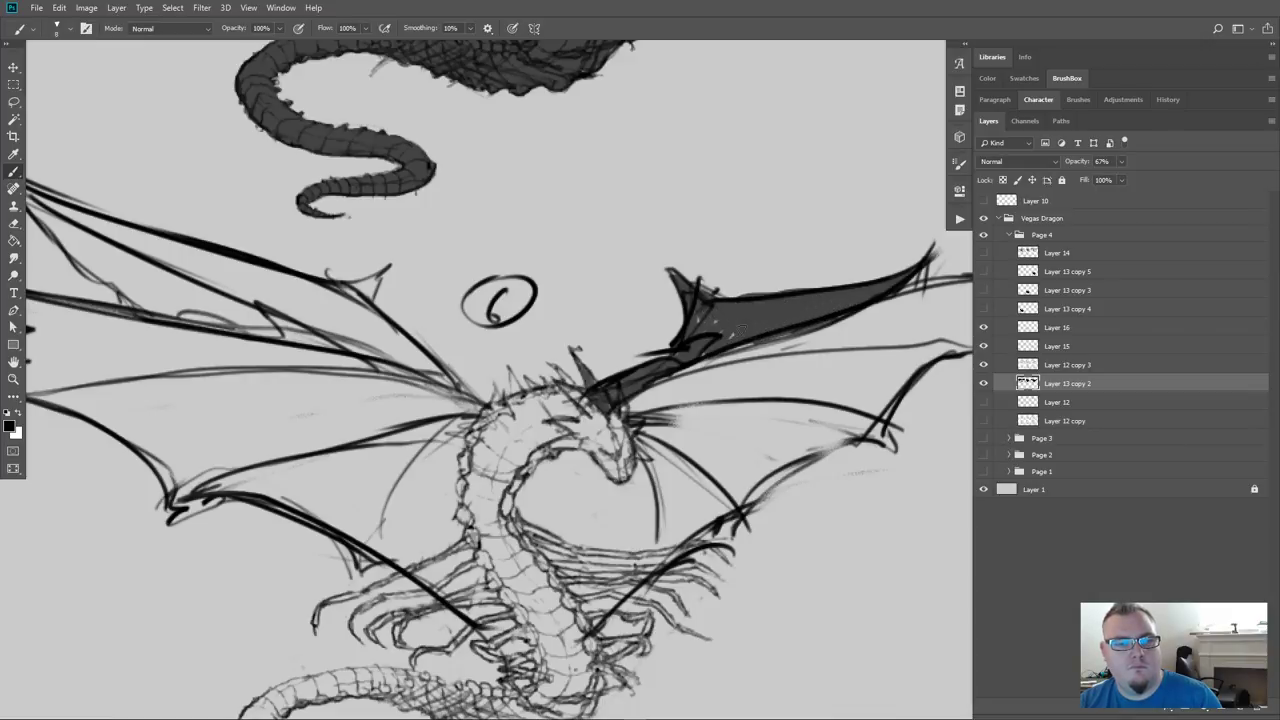
Erase the wing fill's ragged top edge and repaint it as a straight dark line
key("e")
left_click_drag(740, 277, 870, 262)
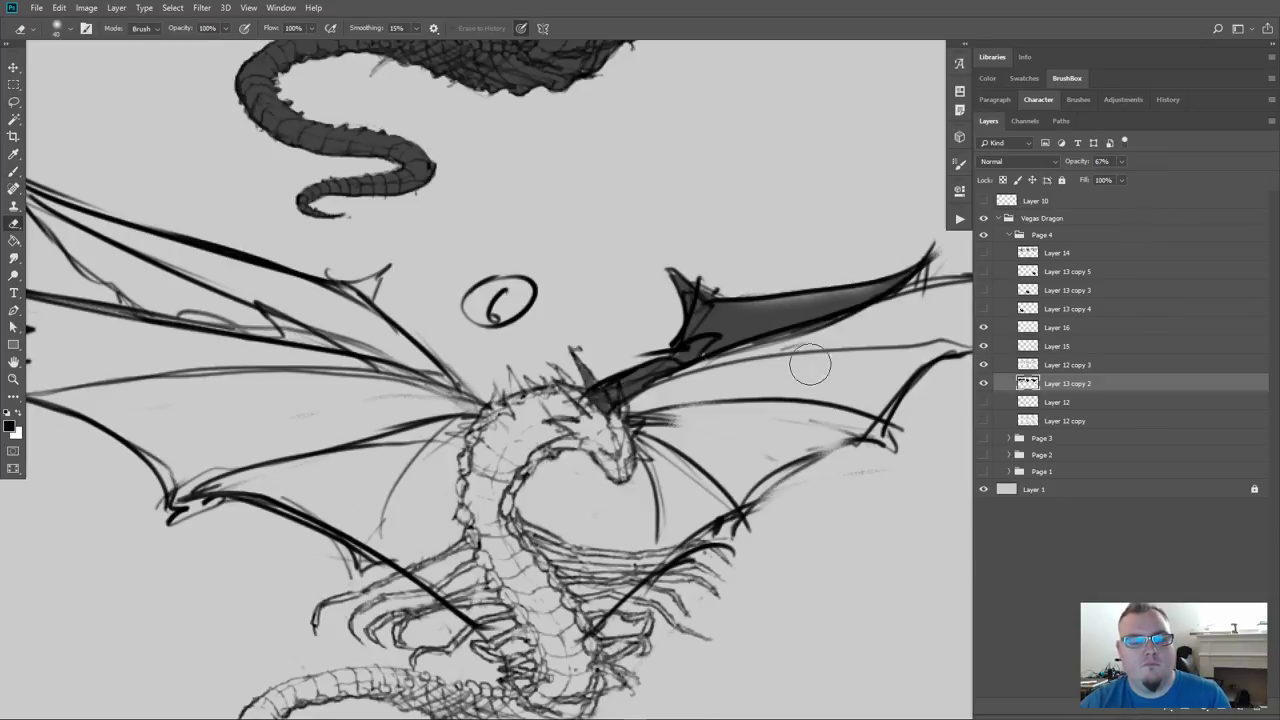
key("b")
key("shift")
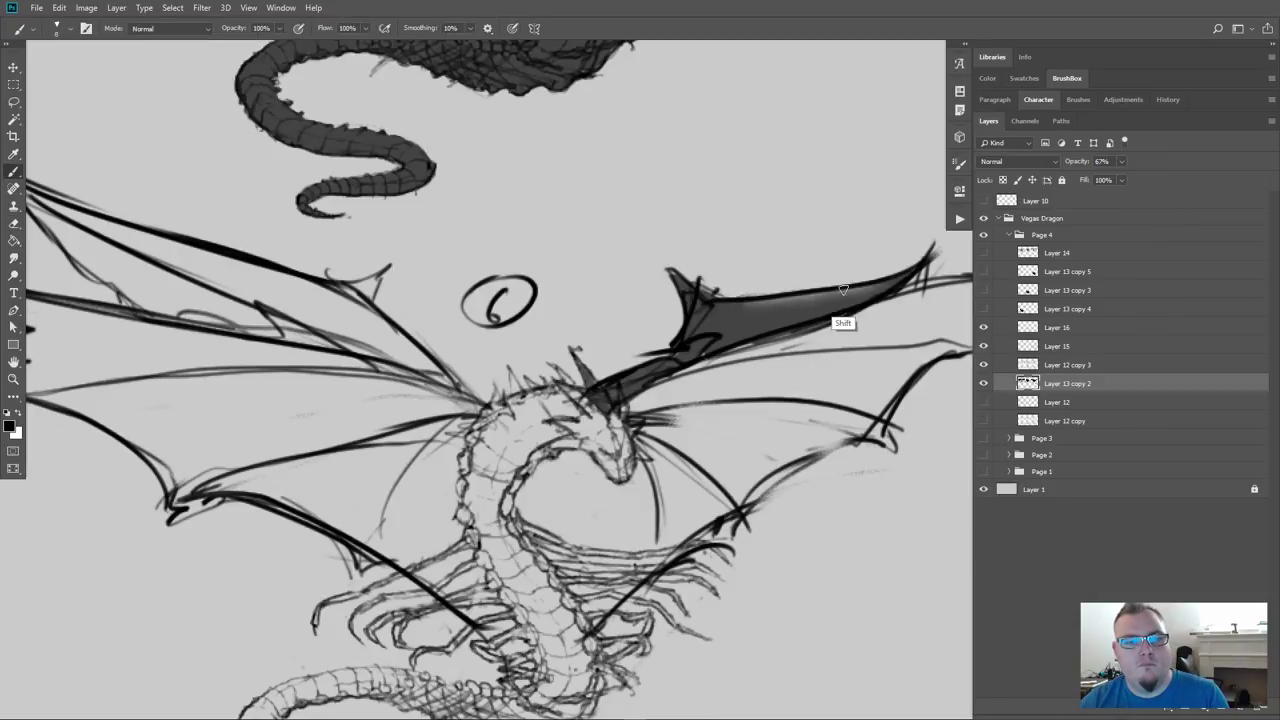
mouse_move(766, 303)
left_mouse_down()
mouse_move(745, 310)
mouse_move(859, 291)
left_mouse_up()
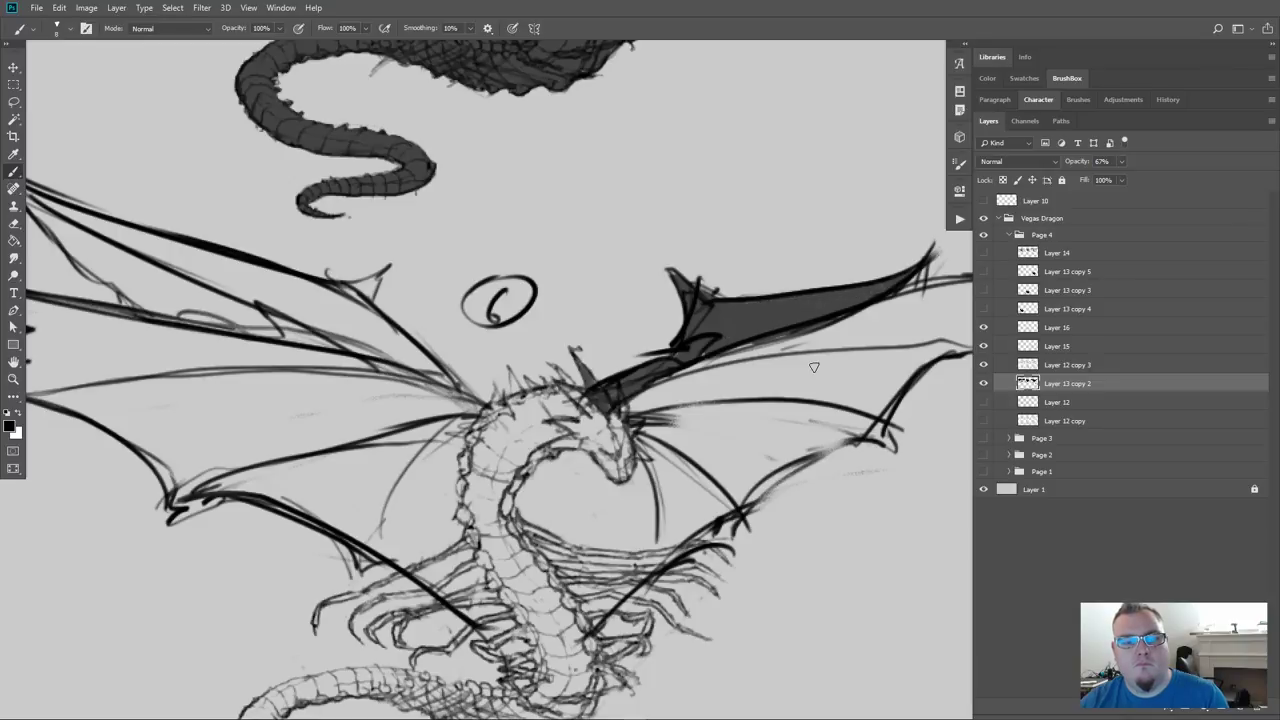
Zoom in full screen and darken dragon 6's right wing edge, head and neck
key("f")
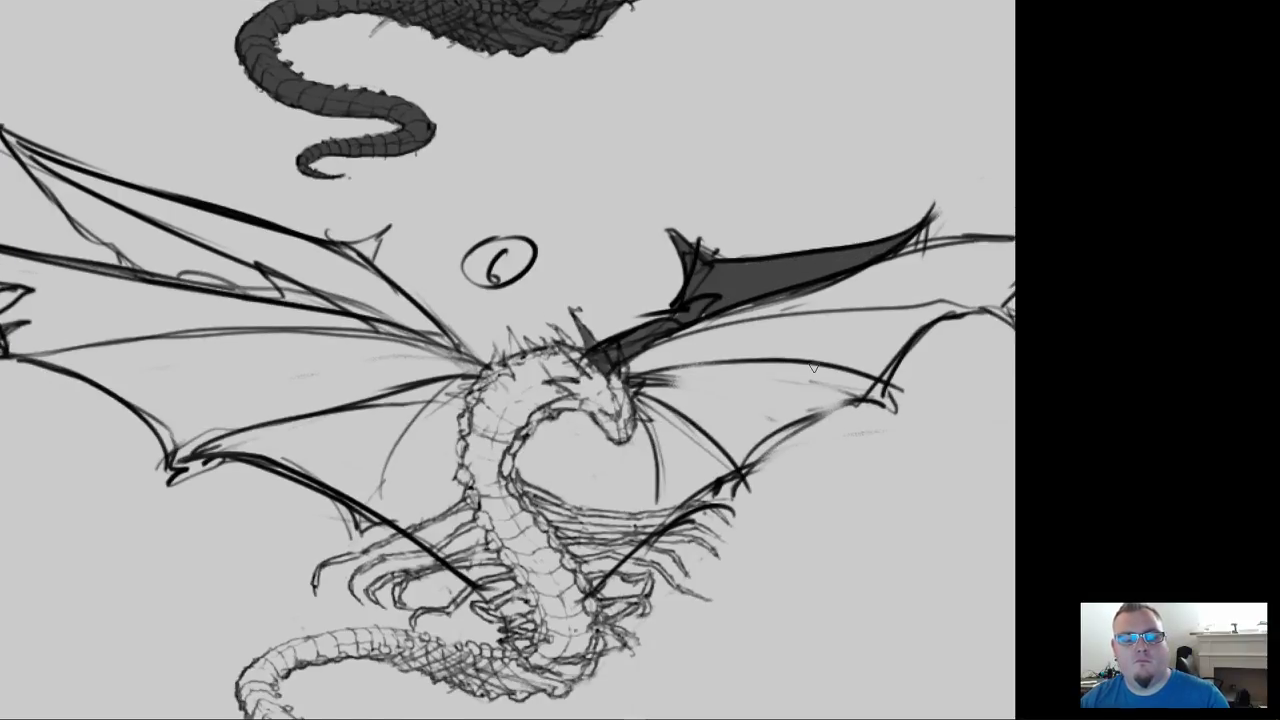
key("f")
key("f")
key("f")
key("ctrl+minus")
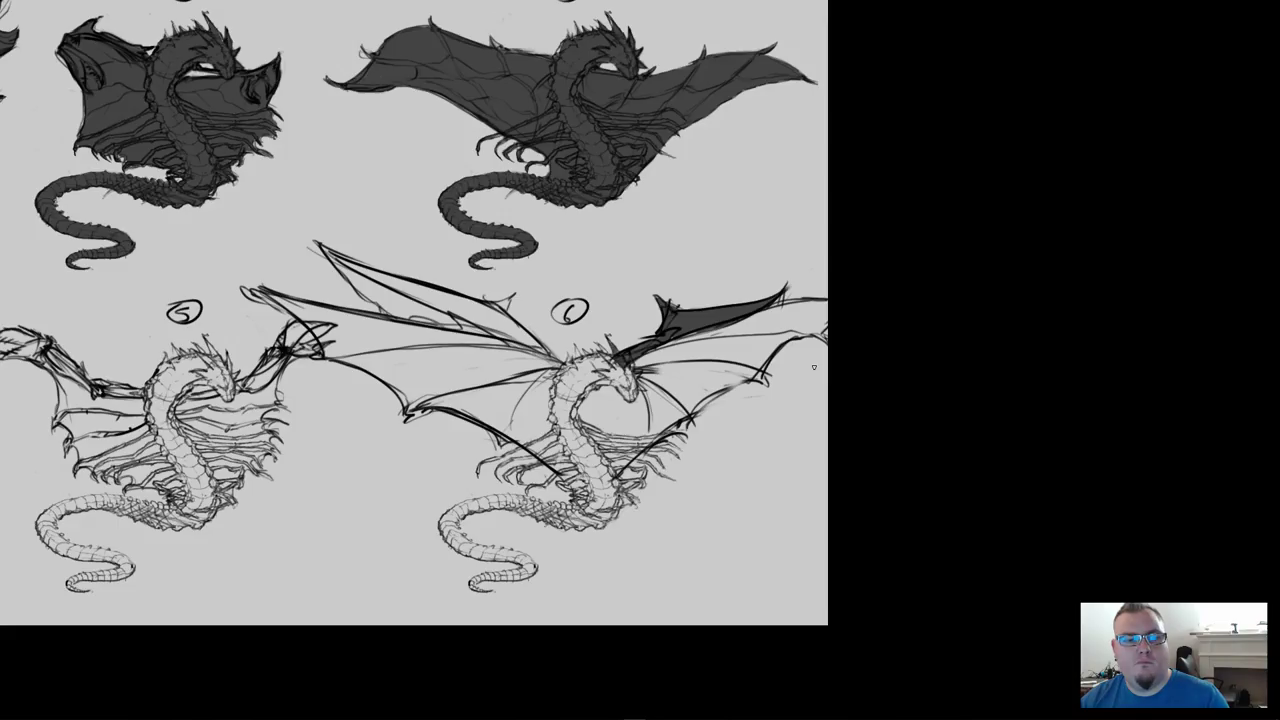
key("ctrl+plus")
key("ctrl+plus")
key("ctrl+plus")
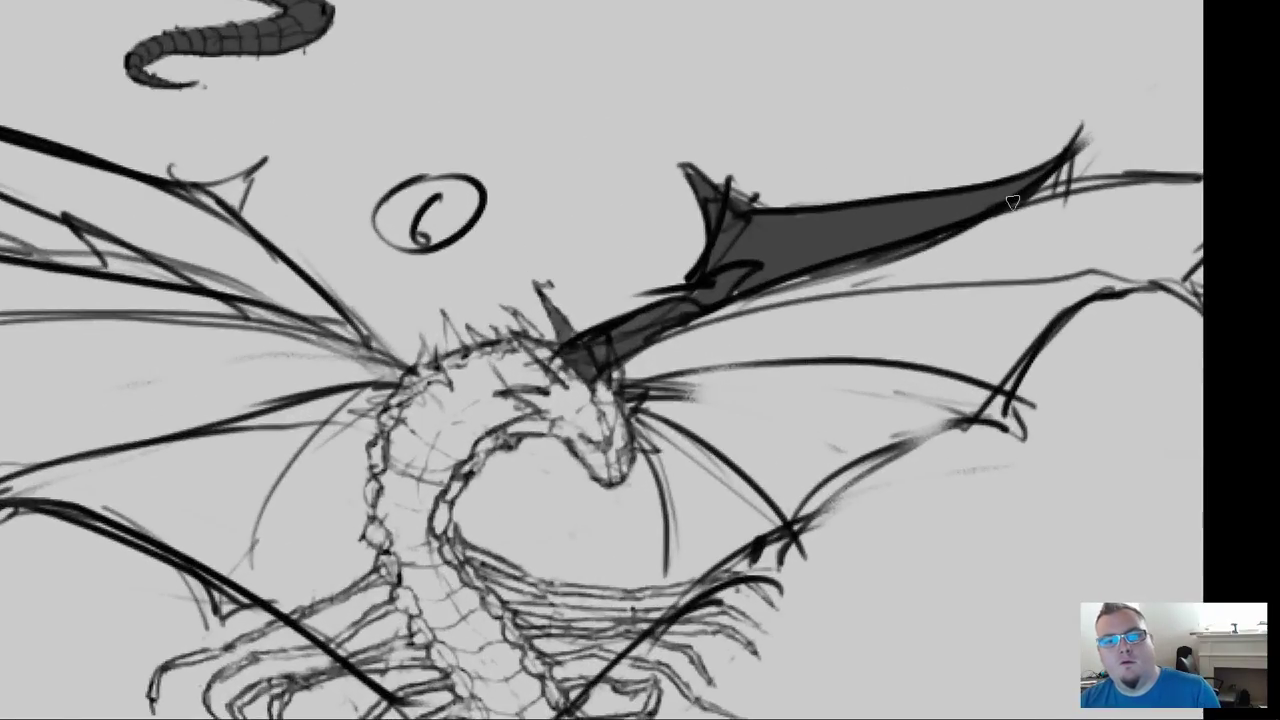
mouse_move(1079, 190)
left_mouse_down()
mouse_move(1190, 190)
mouse_move(1190, 290)
mouse_move(1156, 266)
mouse_move(1115, 265)
mouse_move(1105, 285)
mouse_move(1180, 255)
mouse_move(1198, 233)
mouse_move(1110, 210)
mouse_move(1050, 258)
left_mouse_up()
left_click_drag(570, 380, 604, 440)
left_click_drag(608, 372, 612, 462)
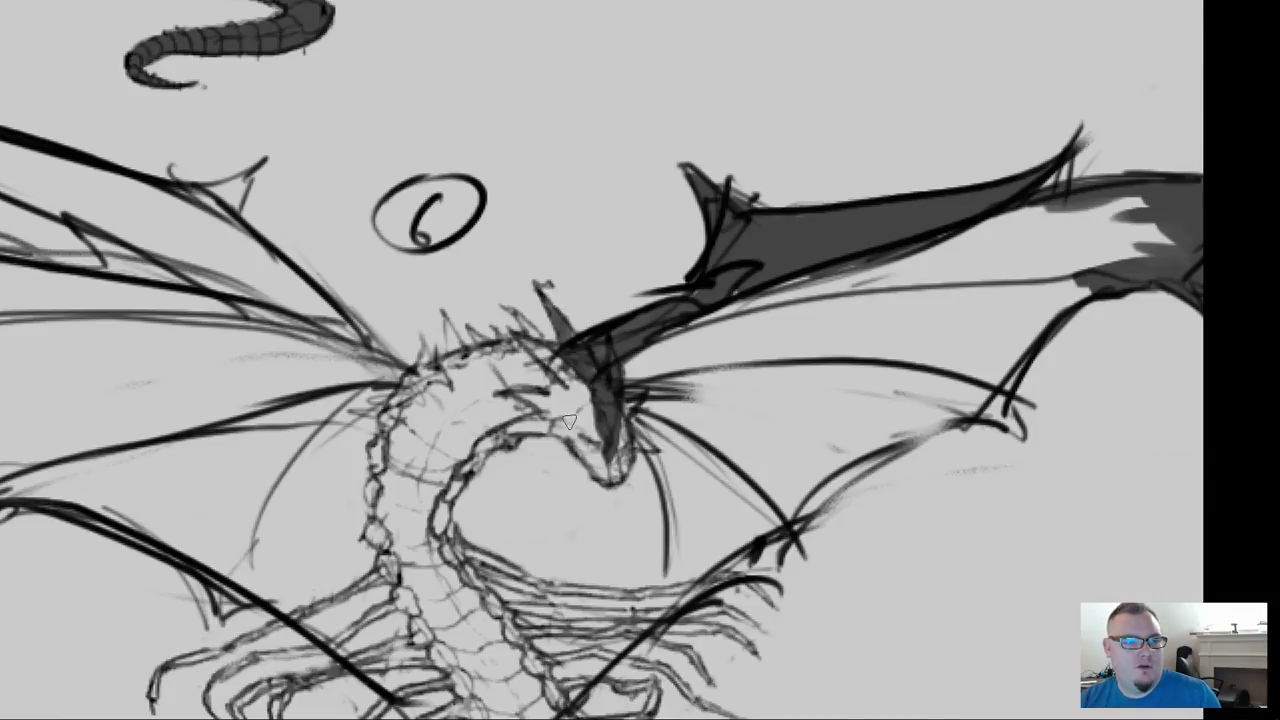
mouse_move(524, 368)
left_mouse_down()
mouse_move(545, 369)
mouse_move(471, 335)
mouse_move(488, 356)
mouse_move(444, 360)
mouse_move(446, 328)
mouse_move(449, 383)
mouse_move(424, 358)
mouse_move(387, 403)
mouse_move(426, 378)
mouse_move(424, 350)
mouse_move(402, 388)
mouse_move(344, 318)
left_mouse_up()
Fill dragon 6's upper left wing membrane and its edge spike dark gray
left_click_drag(276, 375, 526, 416)
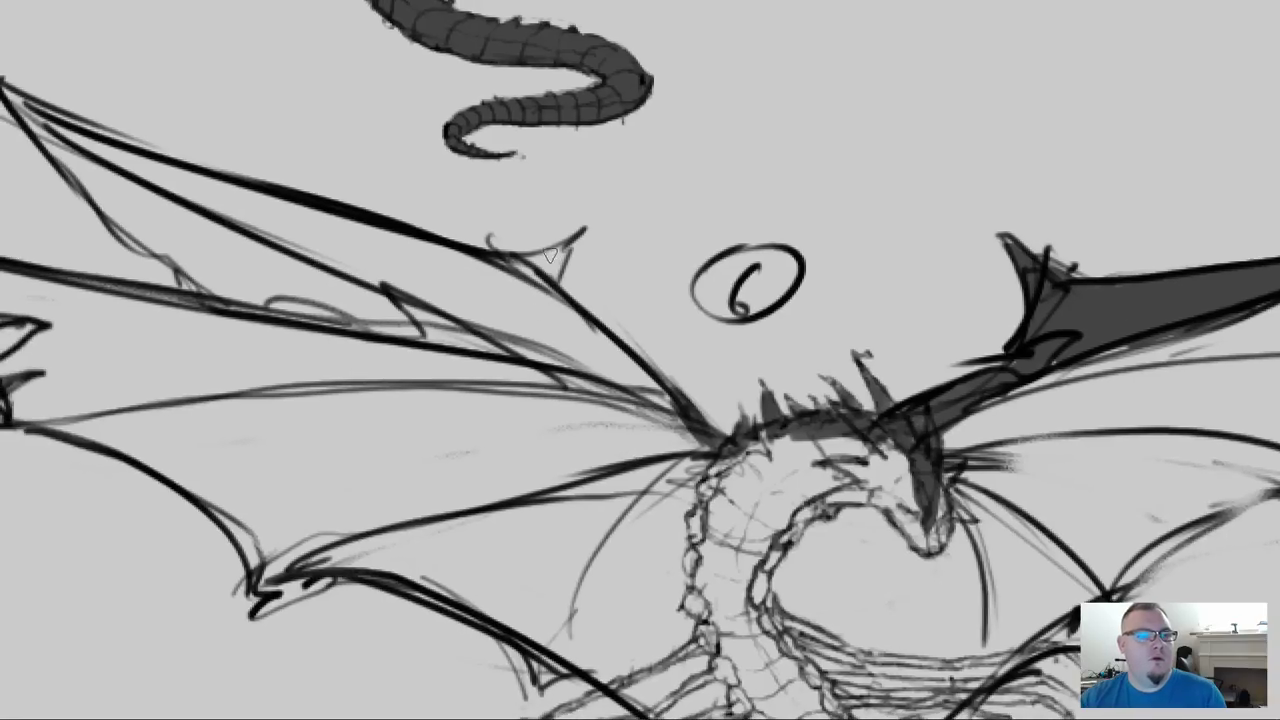
mouse_move(550, 256)
left_mouse_down()
mouse_move(558, 268)
mouse_move(522, 264)
mouse_move(553, 252)
mouse_move(615, 358)
mouse_move(705, 450)
mouse_move(479, 397)
mouse_move(792, 518)
left_mouse_up()
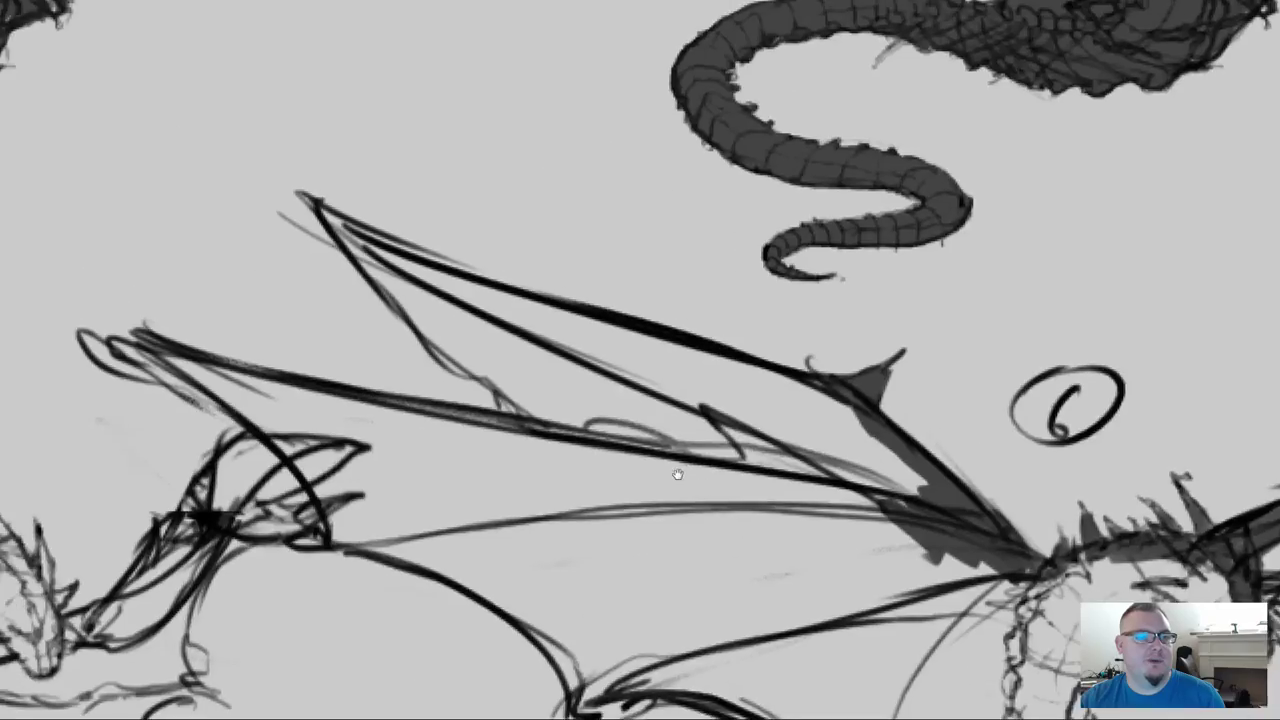
mouse_move(318, 206)
left_mouse_down()
mouse_move(450, 362)
mouse_move(535, 420)
mouse_move(505, 410)
mouse_move(510, 430)
left_mouse_up()
mouse_move(375, 254)
left_mouse_down()
mouse_move(498, 302)
mouse_move(487, 319)
mouse_move(423, 309)
mouse_move(379, 274)
mouse_move(615, 335)
left_mouse_up()
mouse_move(499, 301)
left_mouse_down()
mouse_move(440, 304)
mouse_move(442, 320)
mouse_move(514, 381)
left_mouse_up()
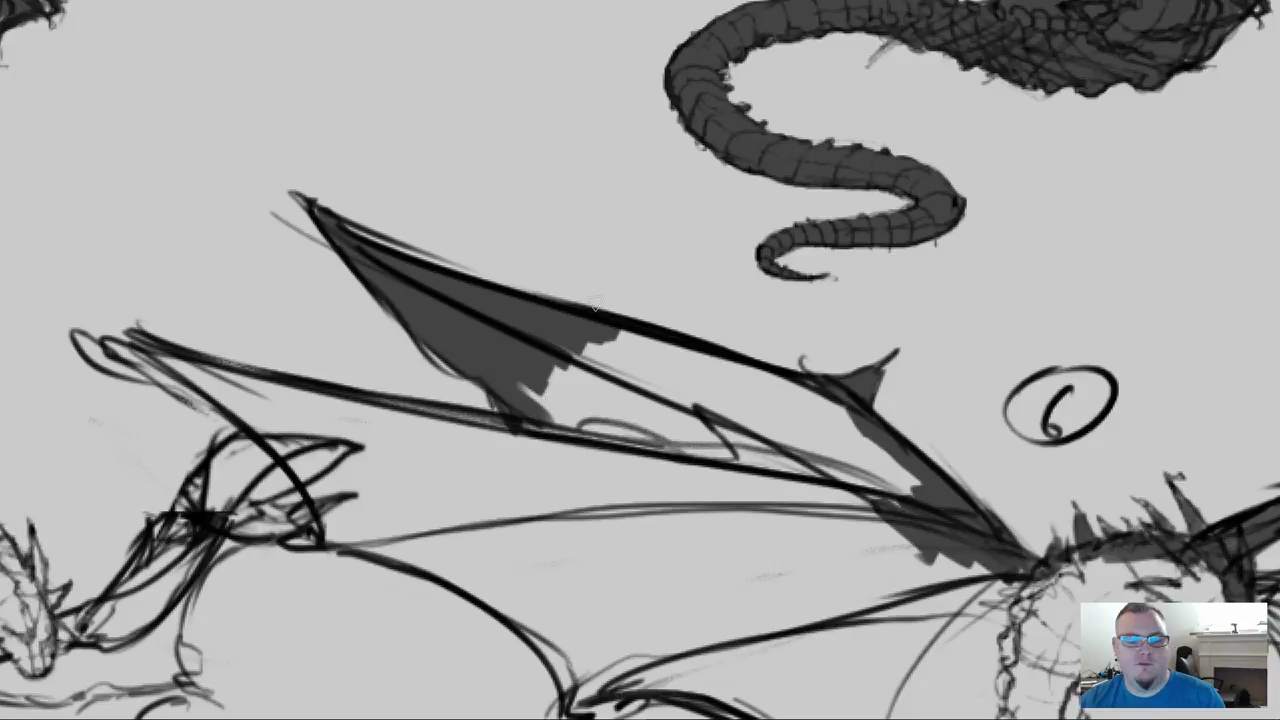
mouse_move(593, 353)
left_mouse_down()
mouse_move(679, 376)
mouse_move(570, 337)
mouse_move(842, 425)
mouse_move(922, 510)
mouse_move(900, 500)
mouse_move(897, 527)
mouse_move(842, 531)
mouse_move(747, 488)
mouse_move(683, 438)
mouse_move(522, 388)
mouse_move(539, 428)
mouse_move(605, 468)
left_mouse_up()
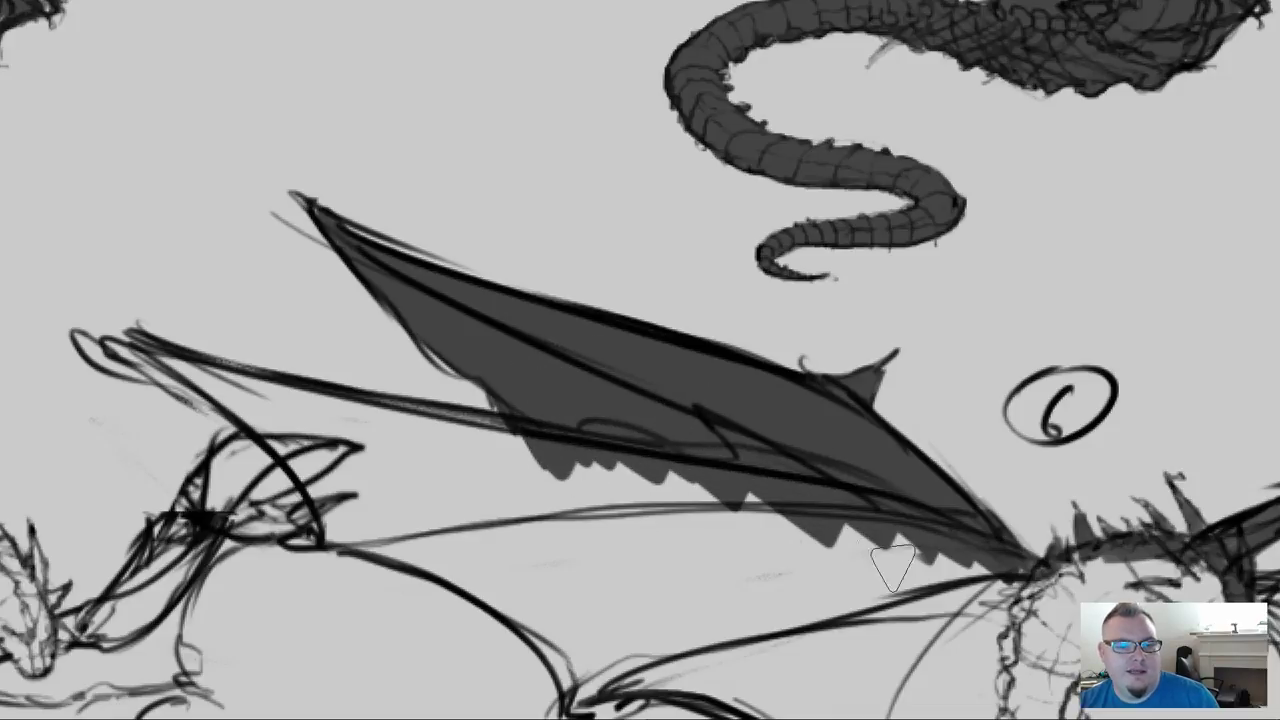
Paint dark gray along the thin left wing arm, both left wing membranes and the wing base
left_click_drag(435, 490, 630, 463)
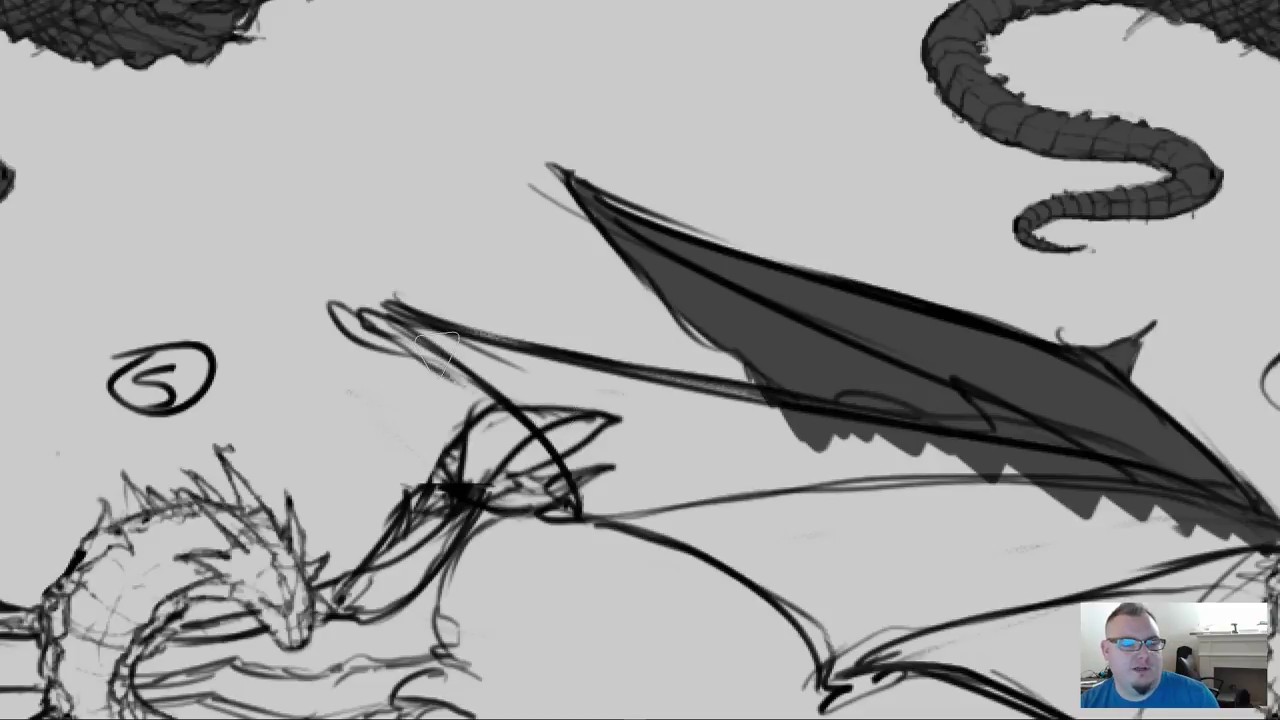
mouse_move(410, 330)
left_mouse_down()
mouse_move(590, 390)
mouse_move(495, 357)
mouse_move(656, 399)
mouse_move(614, 383)
mouse_move(712, 398)
mouse_move(621, 384)
mouse_move(662, 387)
left_mouse_up()
mouse_move(421, 338)
left_mouse_down()
mouse_move(490, 370)
mouse_move(589, 454)
mouse_move(616, 398)
mouse_move(640, 495)
mouse_move(585, 505)
left_mouse_up()
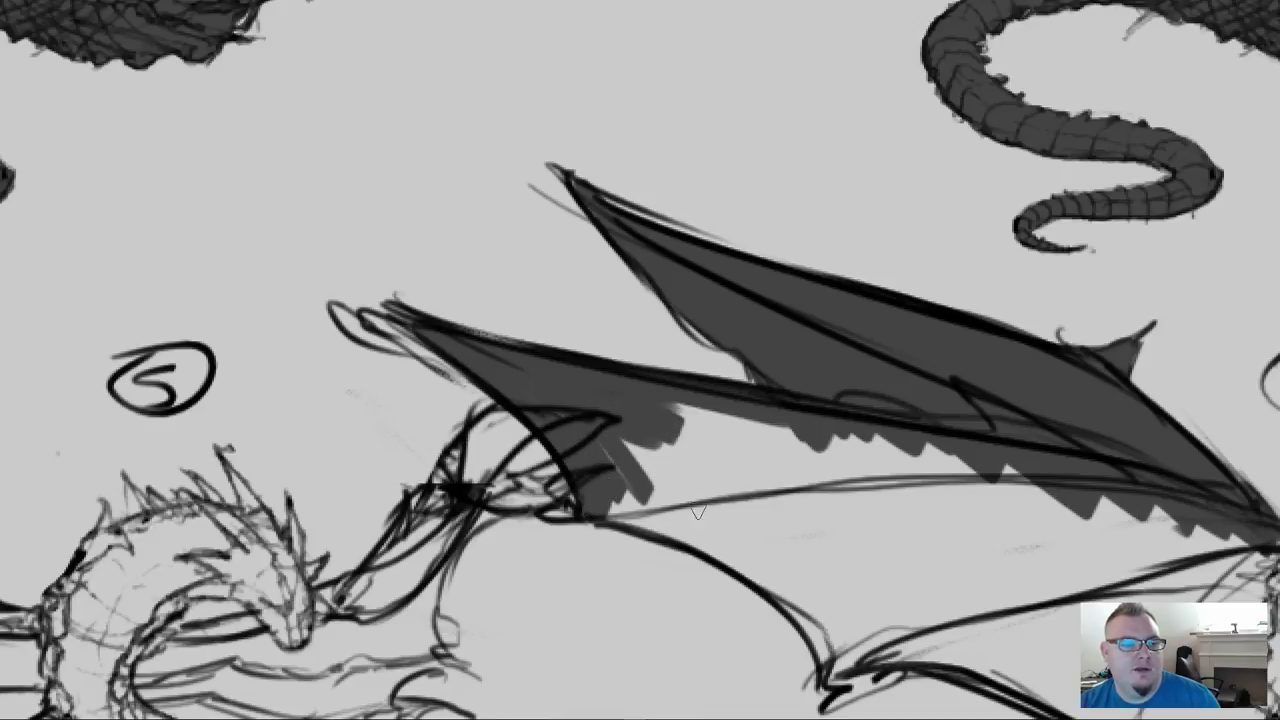
mouse_move(663, 478)
left_mouse_down()
mouse_move(585, 450)
mouse_move(684, 414)
left_mouse_up()
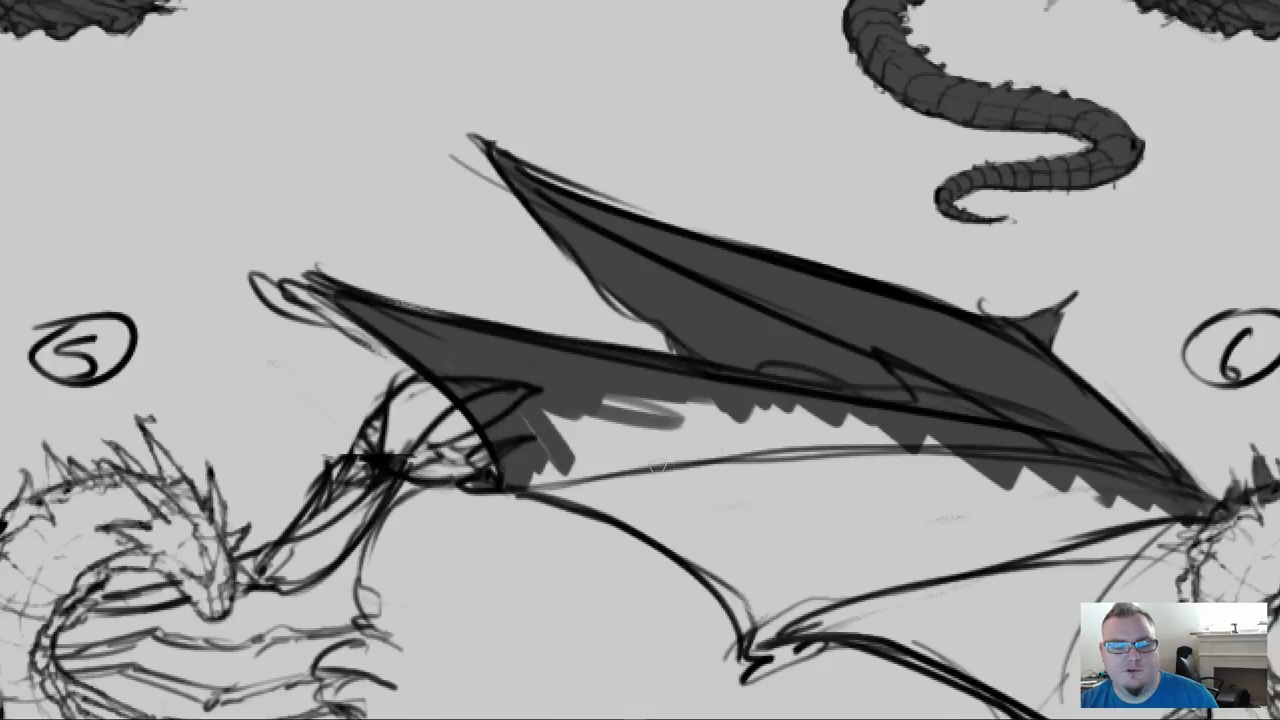
mouse_move(555, 455)
left_mouse_down()
mouse_move(580, 487)
mouse_move(541, 463)
mouse_move(563, 460)
mouse_move(739, 548)
mouse_move(743, 560)
mouse_move(701, 537)
mouse_move(755, 600)
mouse_move(763, 633)
mouse_move(785, 633)
mouse_move(761, 655)
mouse_move(735, 610)
left_mouse_up()
mouse_move(657, 505)
left_mouse_down()
mouse_move(593, 471)
mouse_move(585, 401)
mouse_move(614, 395)
mouse_move(854, 451)
mouse_move(964, 456)
mouse_move(980, 481)
mouse_move(804, 508)
mouse_move(748, 501)
mouse_move(758, 468)
mouse_move(778, 501)
mouse_move(731, 496)
mouse_move(825, 605)
left_mouse_up()
left_click_drag(607, 479, 545, 459)
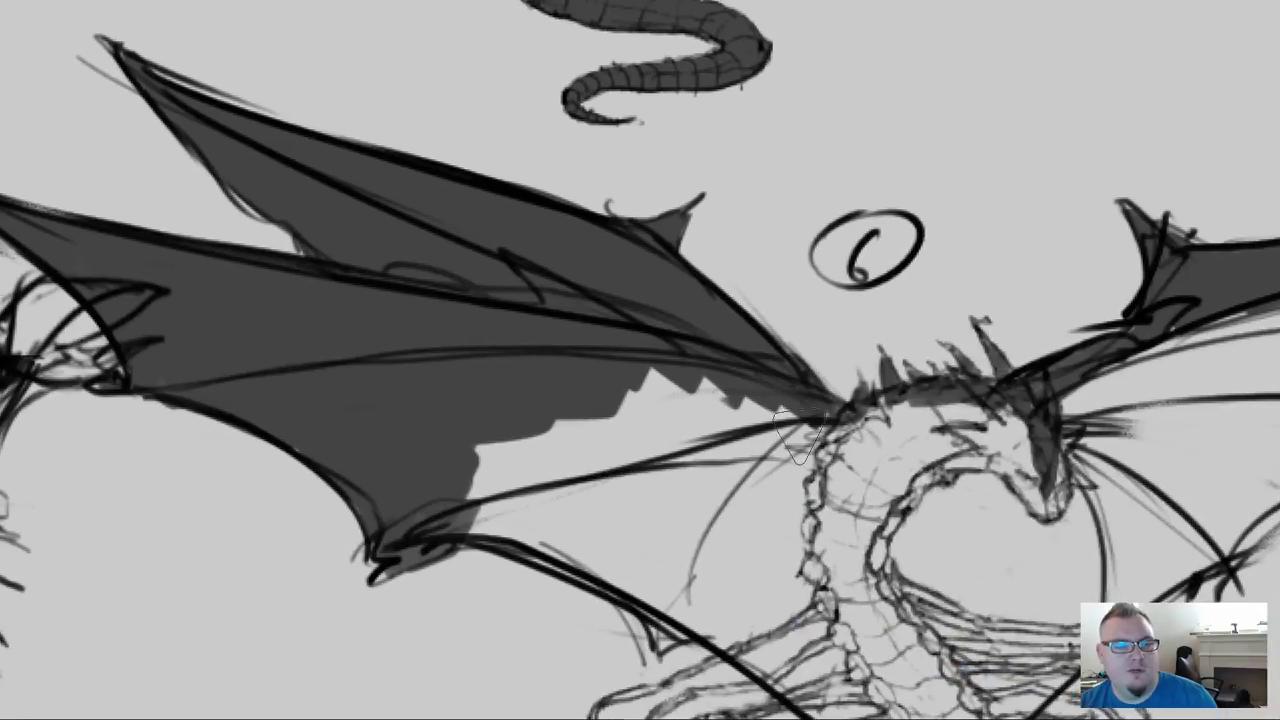
mouse_move(750, 412)
left_mouse_down()
mouse_move(797, 475)
mouse_move(948, 416)
mouse_move(1039, 432)
mouse_move(1044, 532)
mouse_move(874, 490)
mouse_move(900, 439)
mouse_move(725, 414)
mouse_move(809, 449)
mouse_move(817, 504)
mouse_move(769, 490)
mouse_move(758, 517)
mouse_move(494, 398)
mouse_move(649, 494)
mouse_move(714, 555)
mouse_move(476, 461)
mouse_move(476, 476)
mouse_move(596, 537)
mouse_move(464, 495)
mouse_move(629, 556)
mouse_move(555, 530)
mouse_move(555, 565)
mouse_move(530, 553)
mouse_move(743, 648)
mouse_move(678, 598)
mouse_move(678, 644)
mouse_move(662, 650)
mouse_move(671, 617)
mouse_move(696, 610)
mouse_move(775, 645)
left_mouse_up()
Fill dragon 6's trailing wing edge, chest underside, right upper wing membrane and remaining gaps dark gray
mouse_move(775, 645)
left_mouse_down()
mouse_move(646, 486)
mouse_move(631, 374)
mouse_move(668, 410)
mouse_move(677, 314)
mouse_move(800, 357)
mouse_move(890, 330)
mouse_move(767, 388)
mouse_move(760, 465)
left_mouse_up()
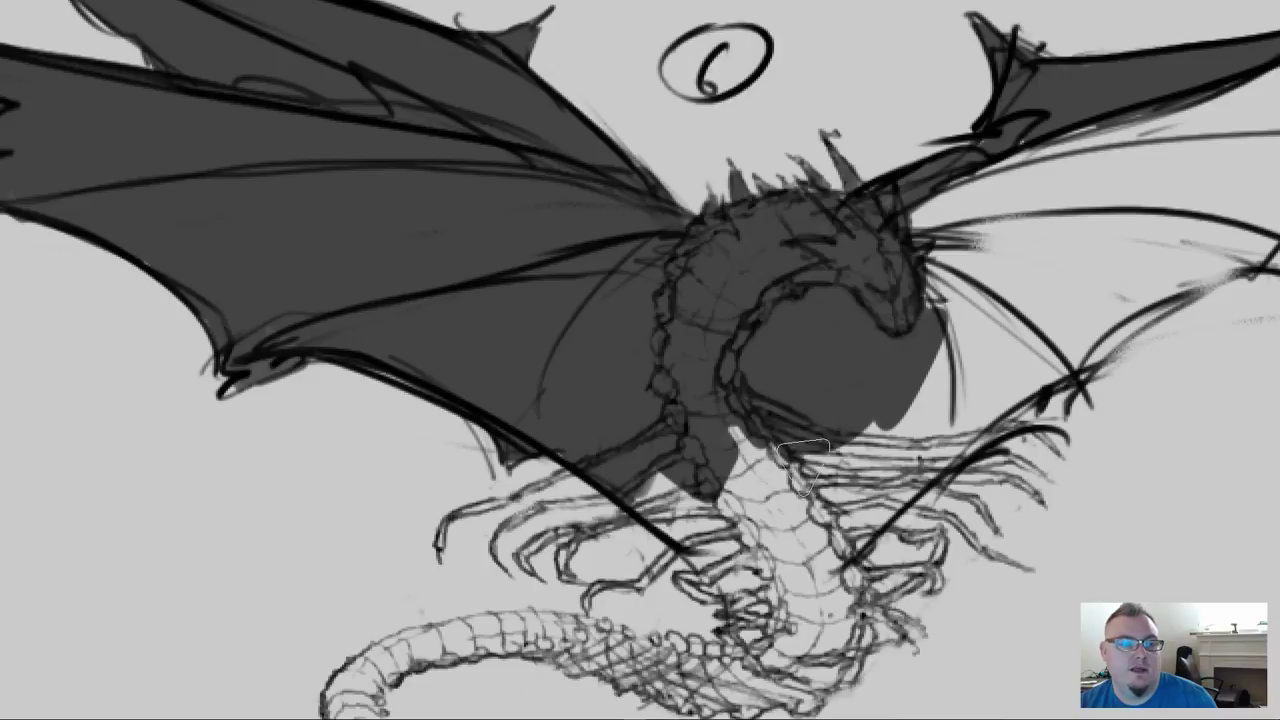
left_click_drag(909, 363, 601, 498)
mouse_move(1048, 264)
left_mouse_down()
mouse_move(1100, 215)
mouse_move(1135, 225)
mouse_move(1010, 240)
mouse_move(1040, 275)
mouse_move(975, 310)
mouse_move(995, 340)
mouse_move(985, 335)
mouse_move(975, 385)
left_mouse_up()
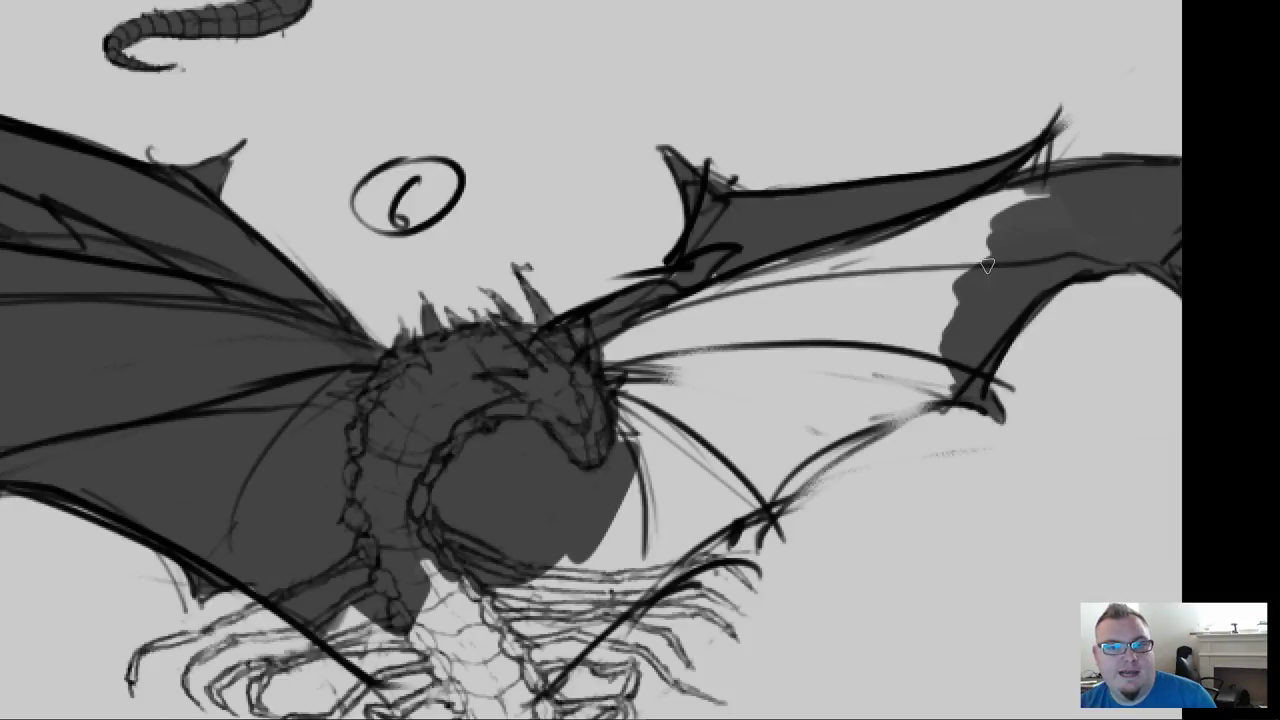
mouse_move(1029, 206)
left_mouse_down()
mouse_move(987, 218)
mouse_move(1035, 204)
mouse_move(910, 275)
left_mouse_up()
mouse_move(768, 318)
left_mouse_down()
mouse_move(720, 300)
mouse_move(650, 360)
mouse_move(620, 420)
mouse_move(640, 450)
left_mouse_up()
mouse_move(830, 335)
left_mouse_down()
mouse_move(900, 343)
mouse_move(900, 366)
mouse_move(957, 337)
mouse_move(920, 363)
mouse_move(850, 375)
mouse_move(775, 455)
mouse_move(700, 500)
mouse_move(730, 400)
mouse_move(635, 520)
left_mouse_up()
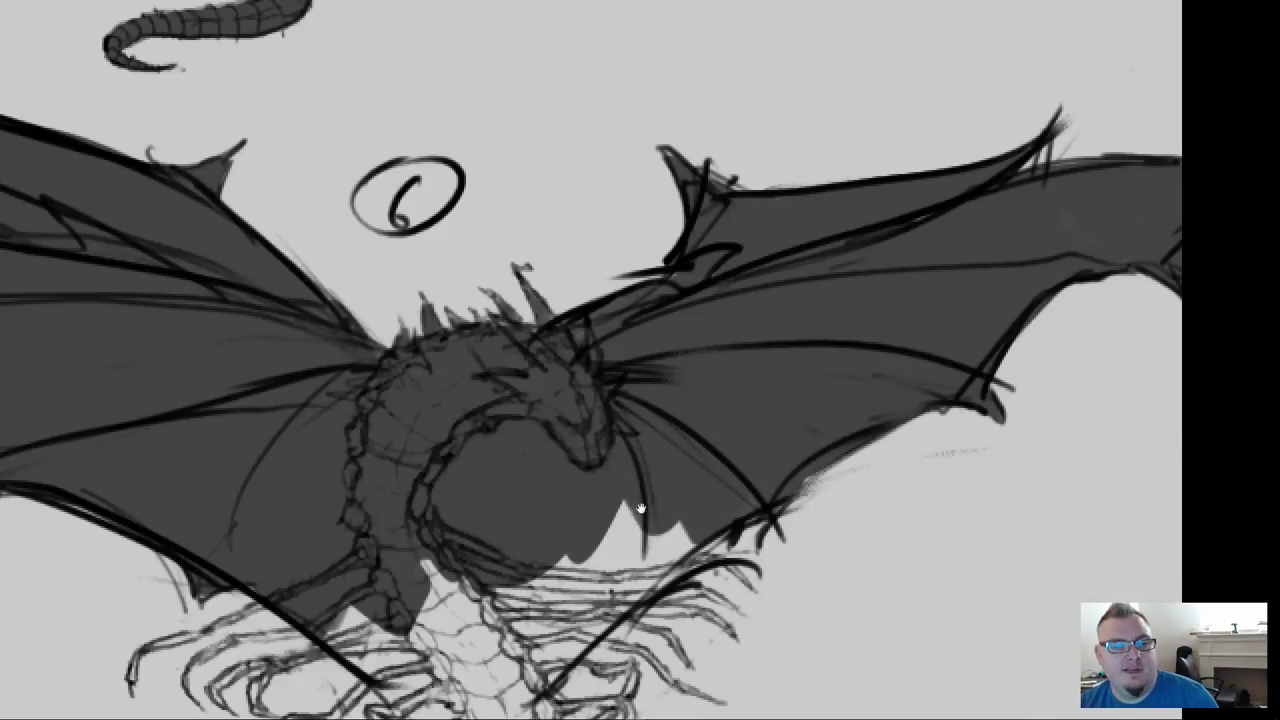
mouse_move(748, 430)
left_mouse_down()
mouse_move(802, 401)
mouse_move(738, 466)
mouse_move(751, 463)
mouse_move(737, 439)
mouse_move(567, 501)
mouse_move(558, 559)
mouse_move(673, 433)
mouse_move(640, 349)
mouse_move(783, 415)
mouse_move(804, 375)
mouse_move(828, 371)
mouse_move(848, 395)
mouse_move(929, 333)
mouse_move(791, 459)
mouse_move(813, 465)
mouse_move(792, 505)
left_mouse_up()
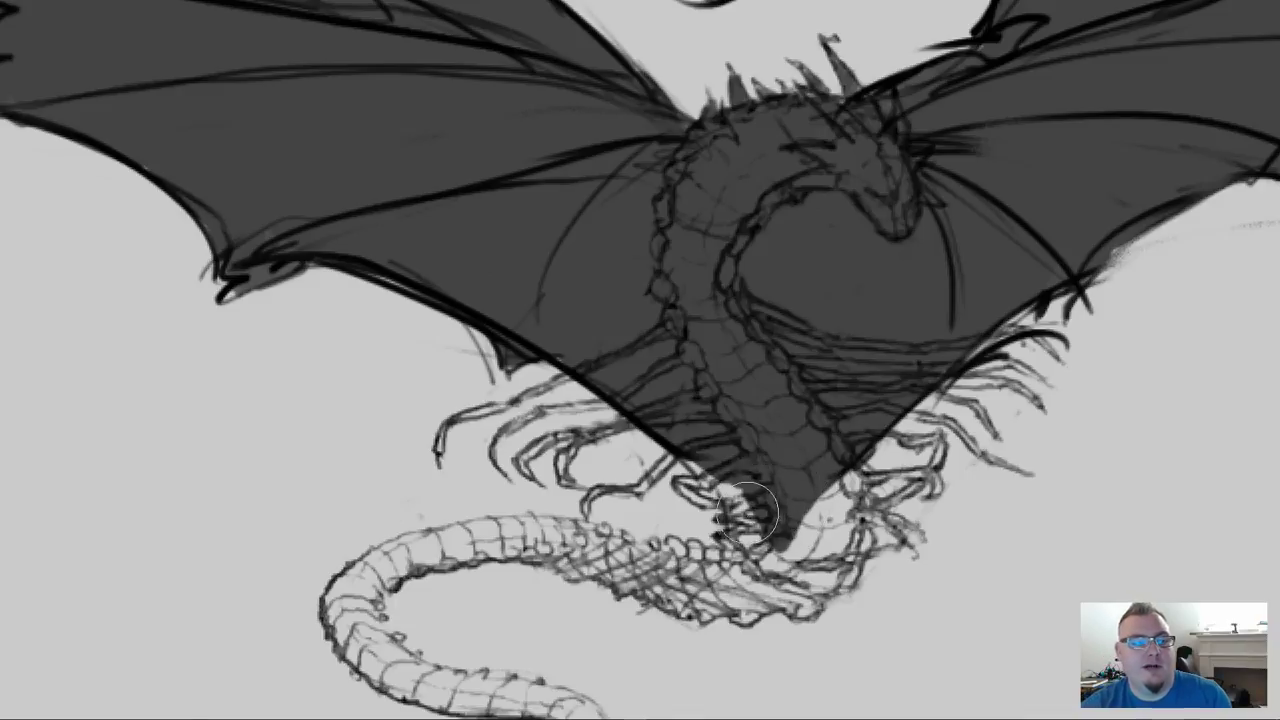
Darken dragon 6's lower body tip and carry the gray fill onto the upper tail
mouse_move(820, 482)
left_mouse_down()
mouse_move(810, 543)
mouse_move(844, 500)
mouse_move(853, 558)
mouse_move(815, 606)
mouse_move(801, 573)
mouse_move(809, 540)
mouse_move(790, 555)
mouse_move(807, 520)
mouse_move(795, 540)
mouse_move(801, 479)
mouse_move(764, 595)
mouse_move(795, 568)
mouse_move(753, 575)
mouse_move(784, 553)
mouse_move(796, 574)
mouse_move(777, 592)
mouse_move(795, 599)
mouse_move(739, 605)
mouse_move(735, 575)
mouse_move(684, 558)
mouse_move(694, 547)
mouse_move(681, 568)
mouse_move(673, 542)
mouse_move(659, 585)
mouse_move(651, 556)
mouse_move(696, 562)
mouse_move(658, 566)
mouse_move(725, 605)
left_mouse_up()
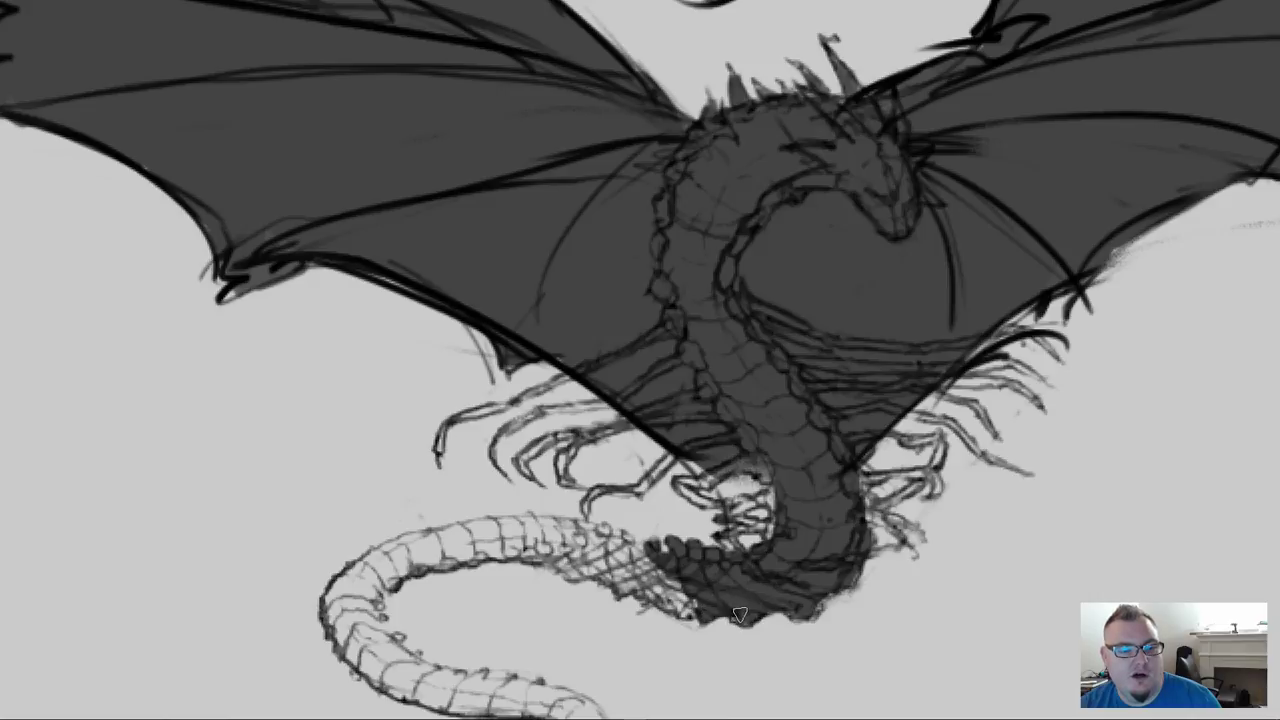
mouse_move(636, 580)
left_mouse_down()
mouse_move(560, 562)
mouse_move(685, 610)
mouse_move(654, 598)
mouse_move(674, 600)
mouse_move(680, 584)
mouse_move(636, 553)
left_mouse_up()
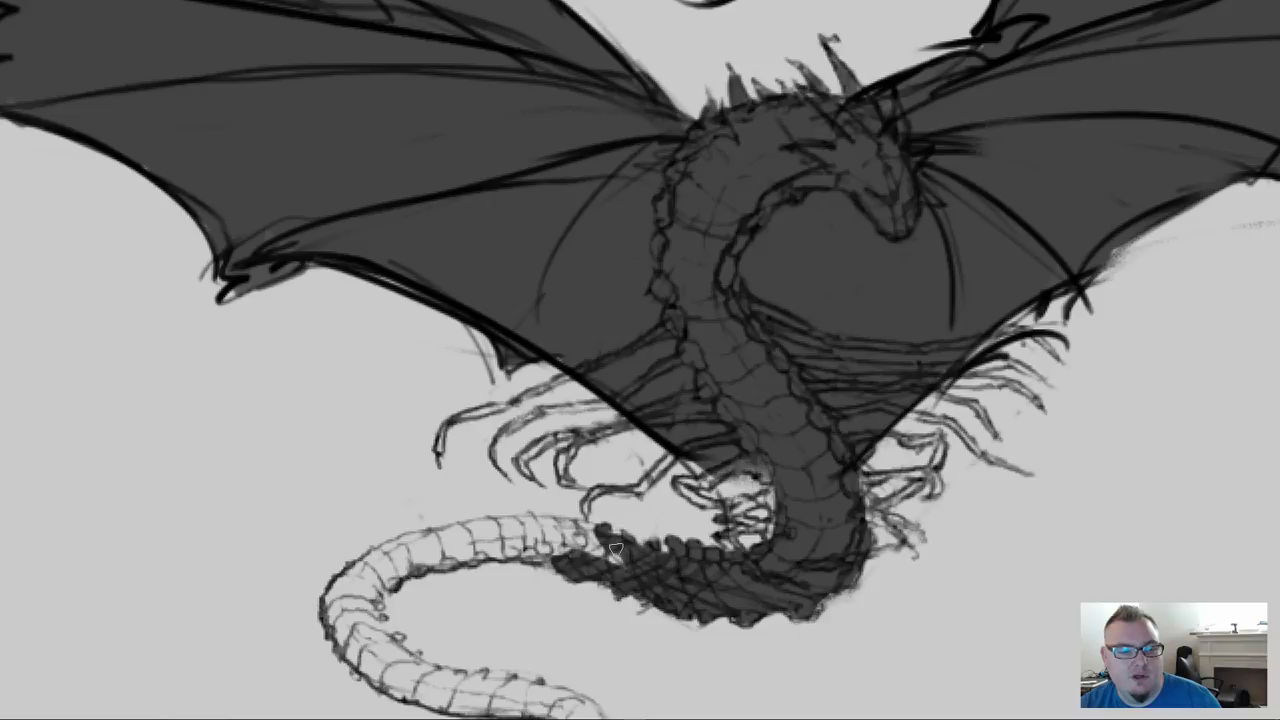
mouse_move(615, 550)
left_mouse_down()
mouse_move(528, 525)
mouse_move(552, 545)
mouse_move(535, 555)
mouse_move(554, 560)
mouse_move(494, 550)
mouse_move(530, 530)
mouse_move(658, 548)
left_mouse_up()
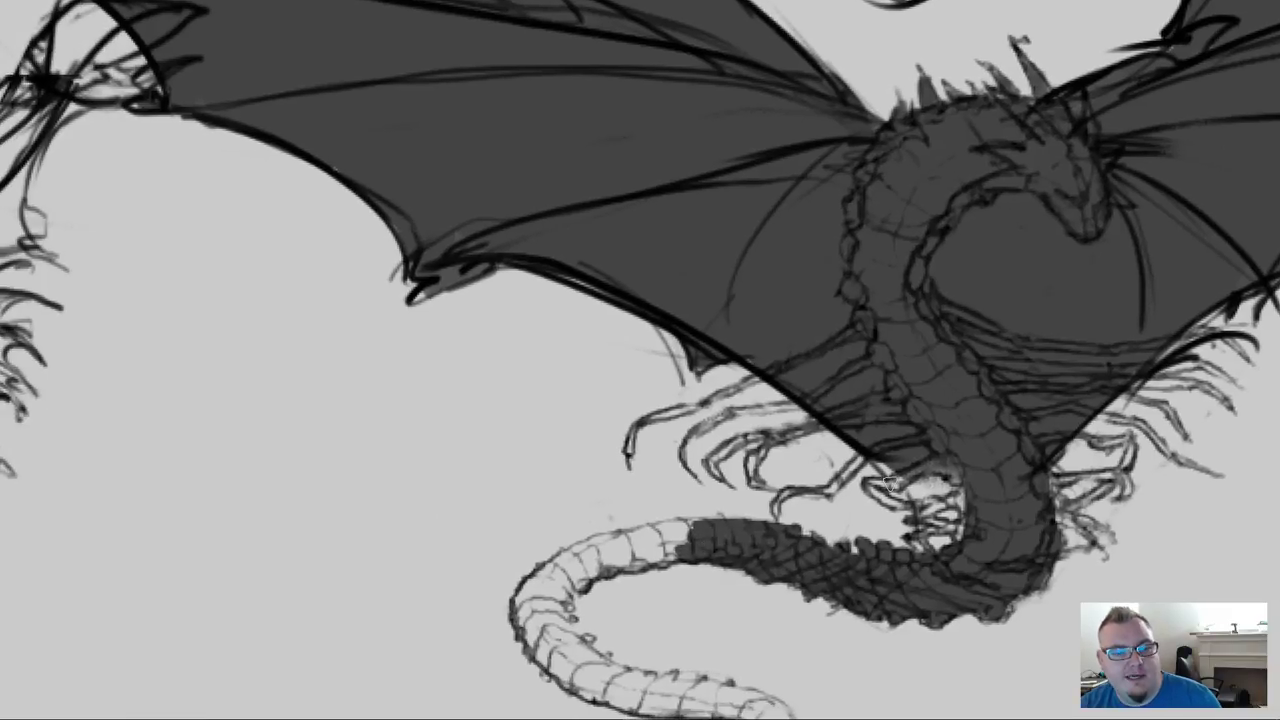
Fill dragon 6's claws under and beside the belly with dark gray
mouse_move(912, 476)
left_mouse_down()
mouse_move(952, 468)
mouse_move(972, 497)
mouse_move(928, 510)
left_mouse_up()
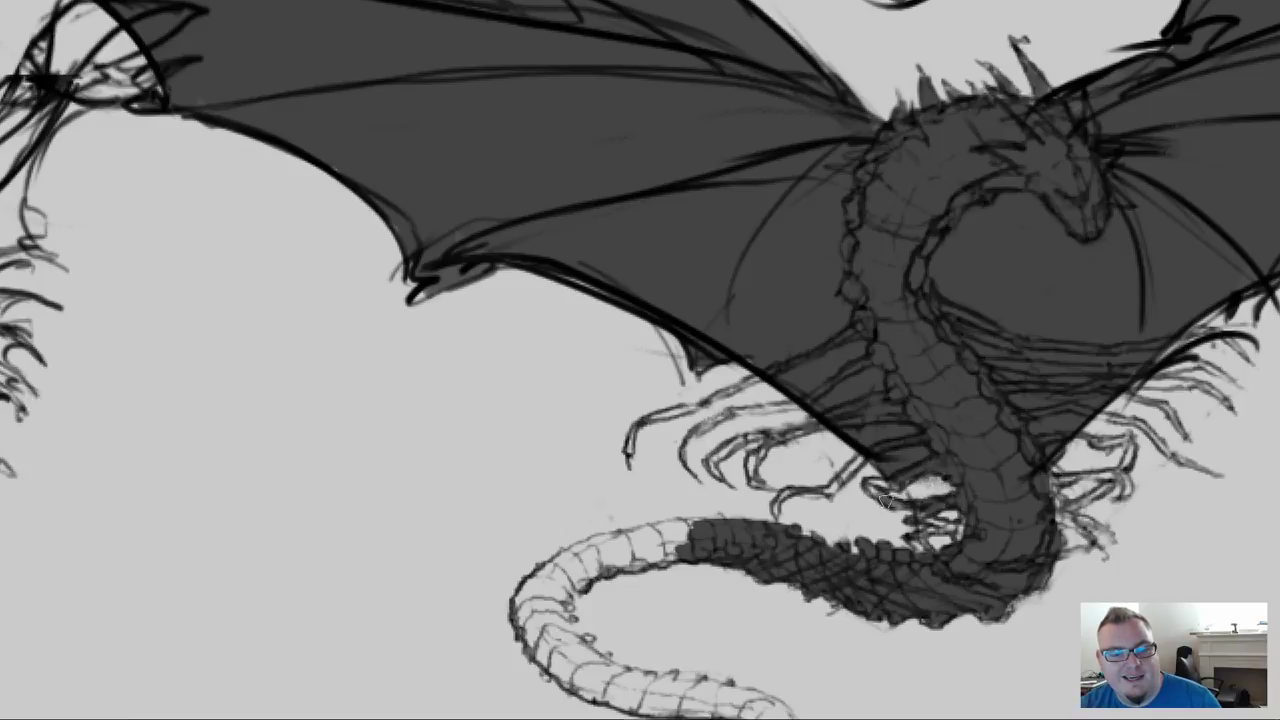
mouse_move(930, 480)
left_mouse_down()
mouse_move(914, 494)
mouse_move(948, 540)
mouse_move(936, 554)
mouse_move(926, 514)
left_mouse_up()
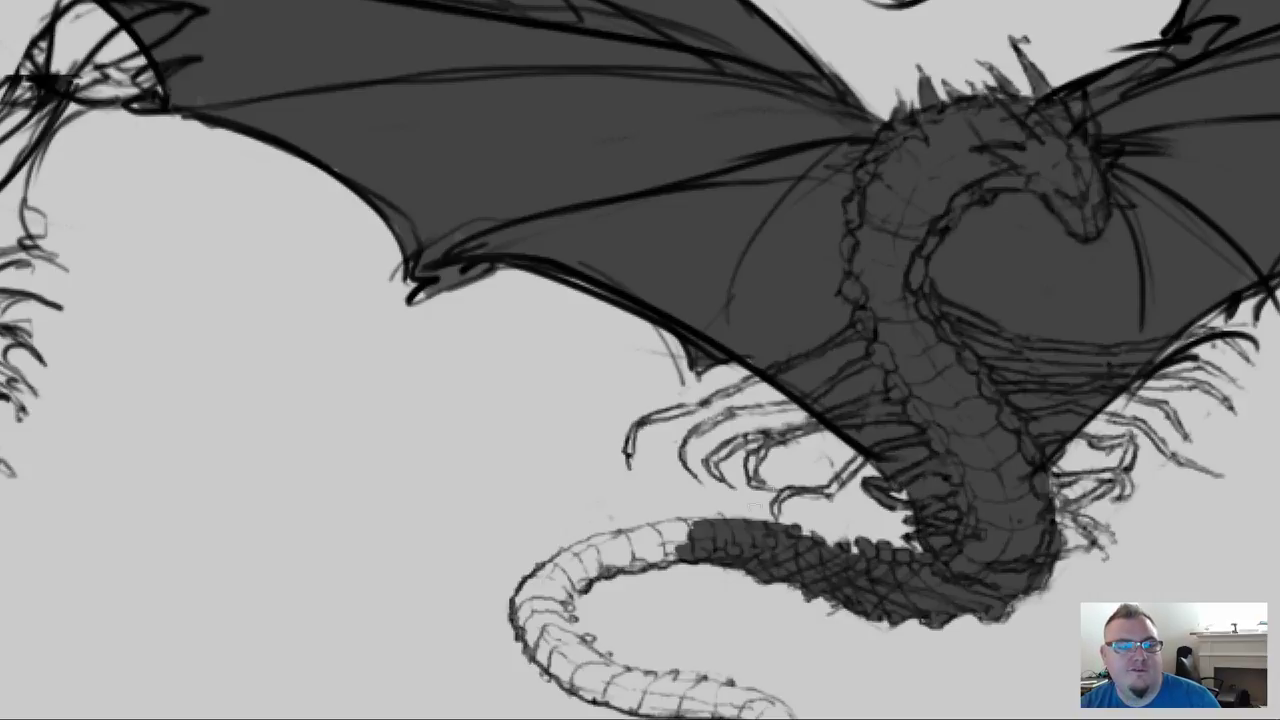
left_click_drag(863, 466, 810, 491)
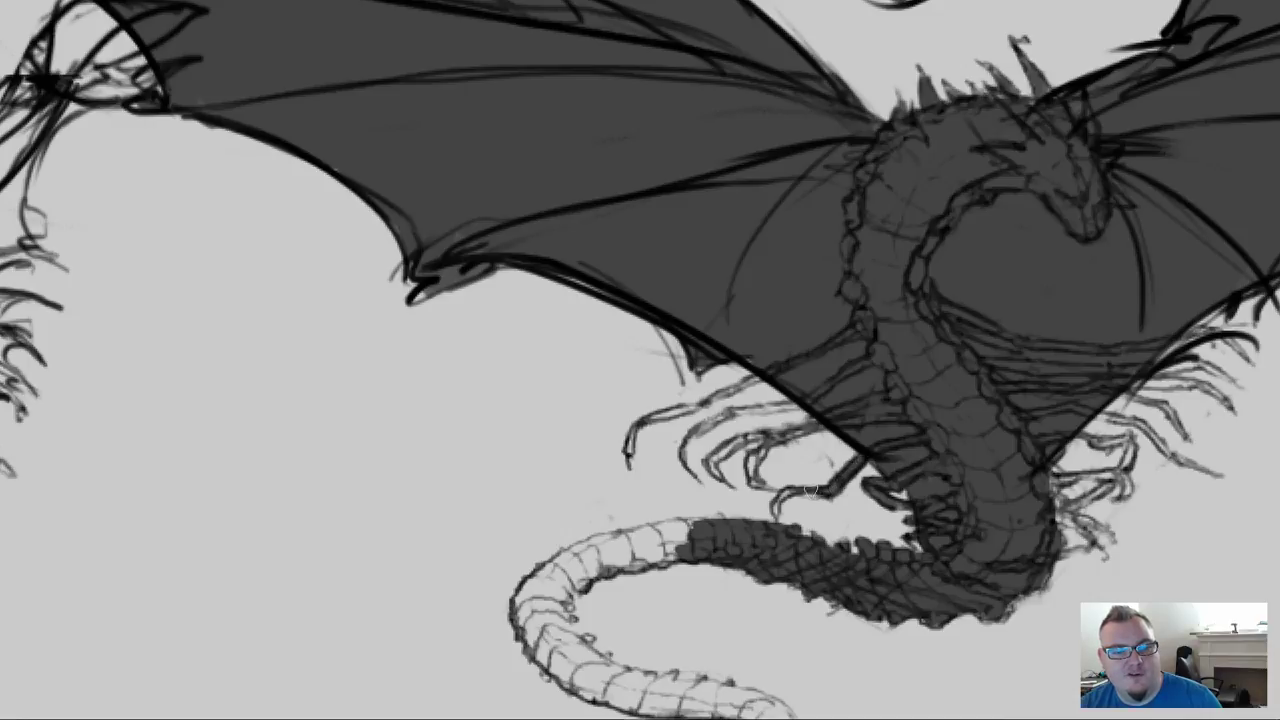
left_click_drag(810, 441, 756, 458)
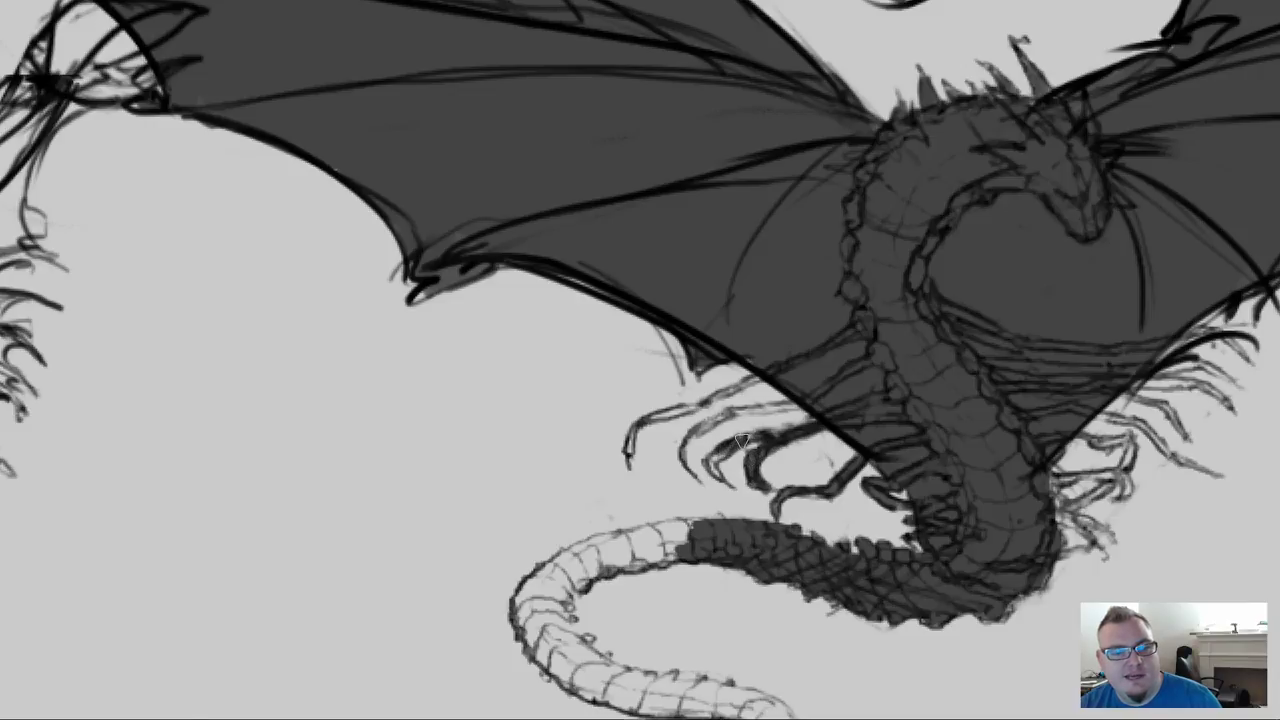
left_click_drag(738, 414, 794, 402)
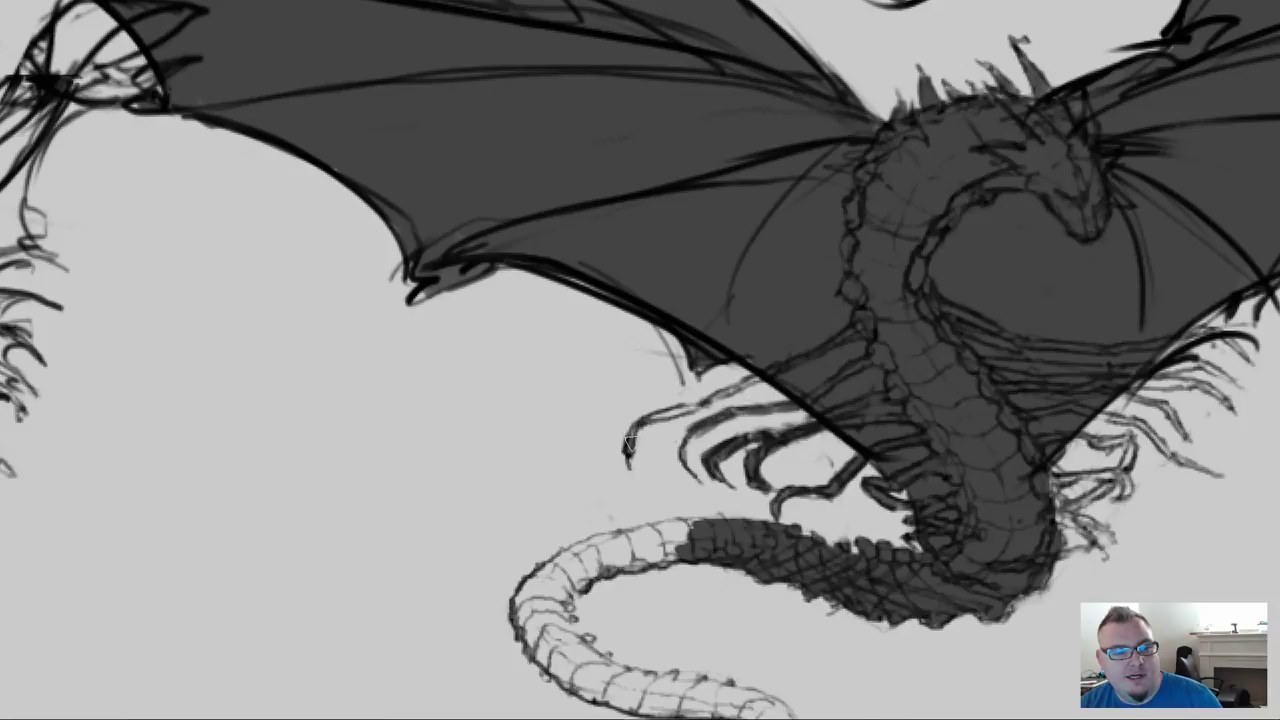
mouse_move(732, 379)
left_mouse_down()
mouse_move(712, 398)
mouse_move(746, 384)
left_mouse_up()
Paint the rest of the tail gray to its curled tip, then zoom out to the whole sheet
mouse_move(750, 440)
left_mouse_down()
mouse_move(849, 187)
mouse_move(883, 165)
left_mouse_up()
mouse_move(775, 280)
left_mouse_down()
mouse_move(840, 245)
mouse_move(809, 271)
mouse_move(758, 281)
mouse_move(768, 255)
mouse_move(708, 277)
mouse_move(703, 350)
mouse_move(678, 297)
mouse_move(664, 329)
mouse_move(724, 361)
mouse_move(722, 405)
mouse_move(703, 382)
mouse_move(733, 400)
mouse_move(876, 412)
mouse_move(940, 462)
left_mouse_up()
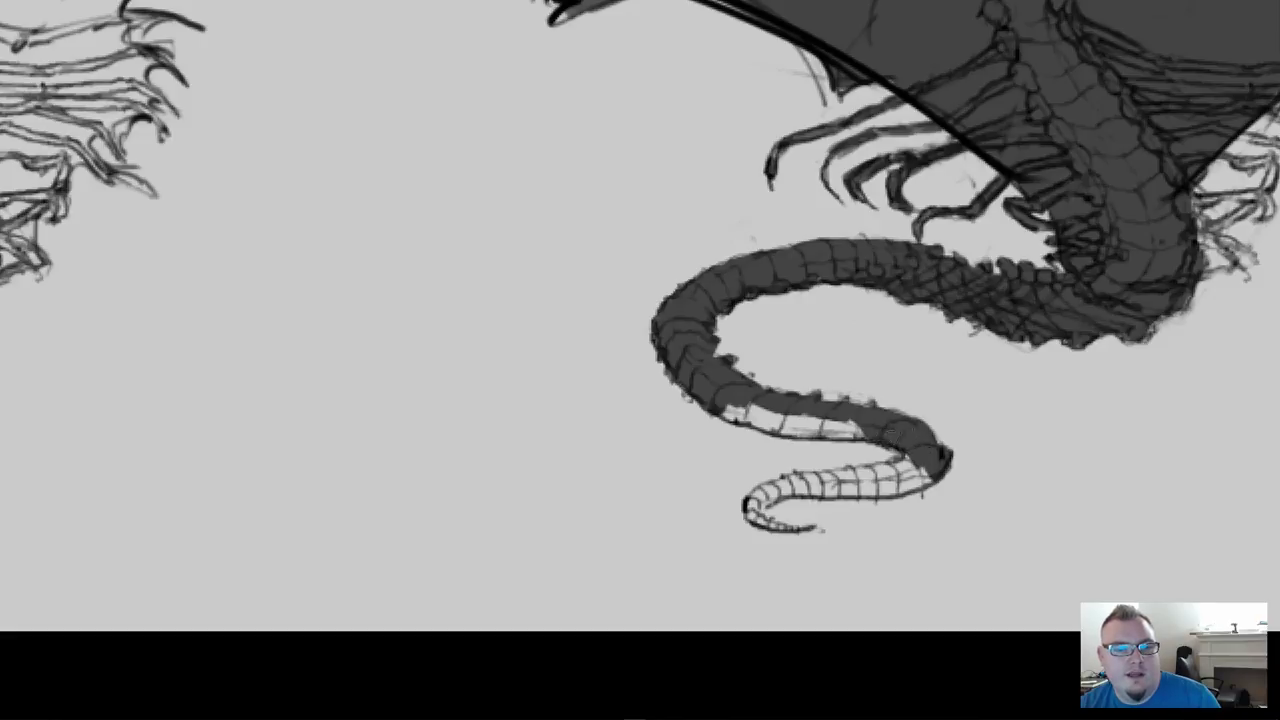
left_click_drag(852, 426, 730, 412)
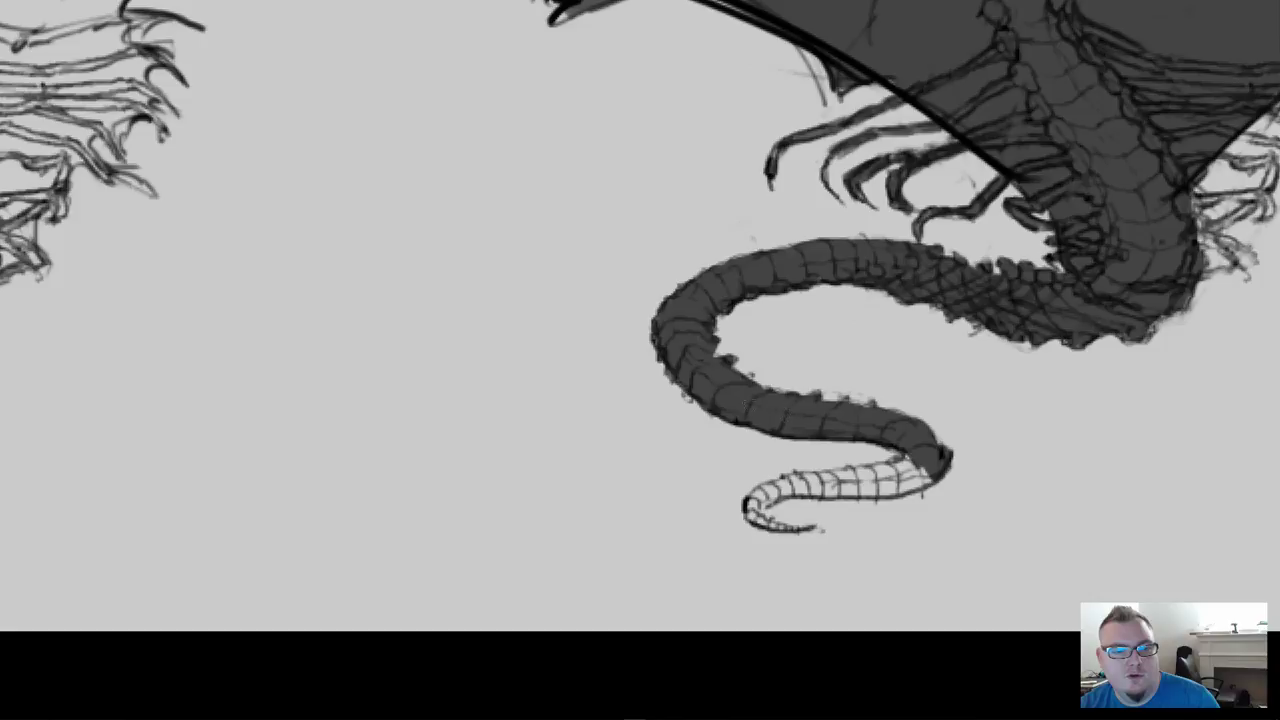
left_click_drag(918, 471, 901, 466)
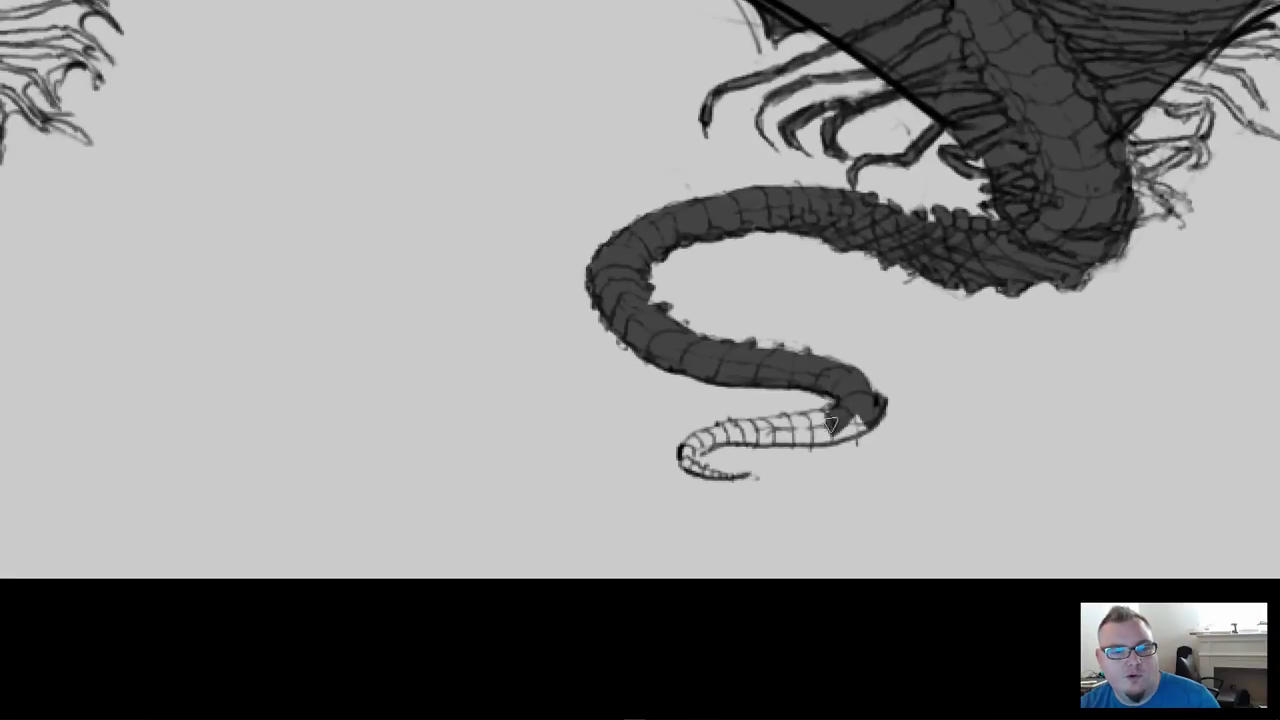
mouse_move(830, 431)
left_mouse_down()
mouse_move(864, 421)
mouse_move(776, 424)
left_mouse_up()
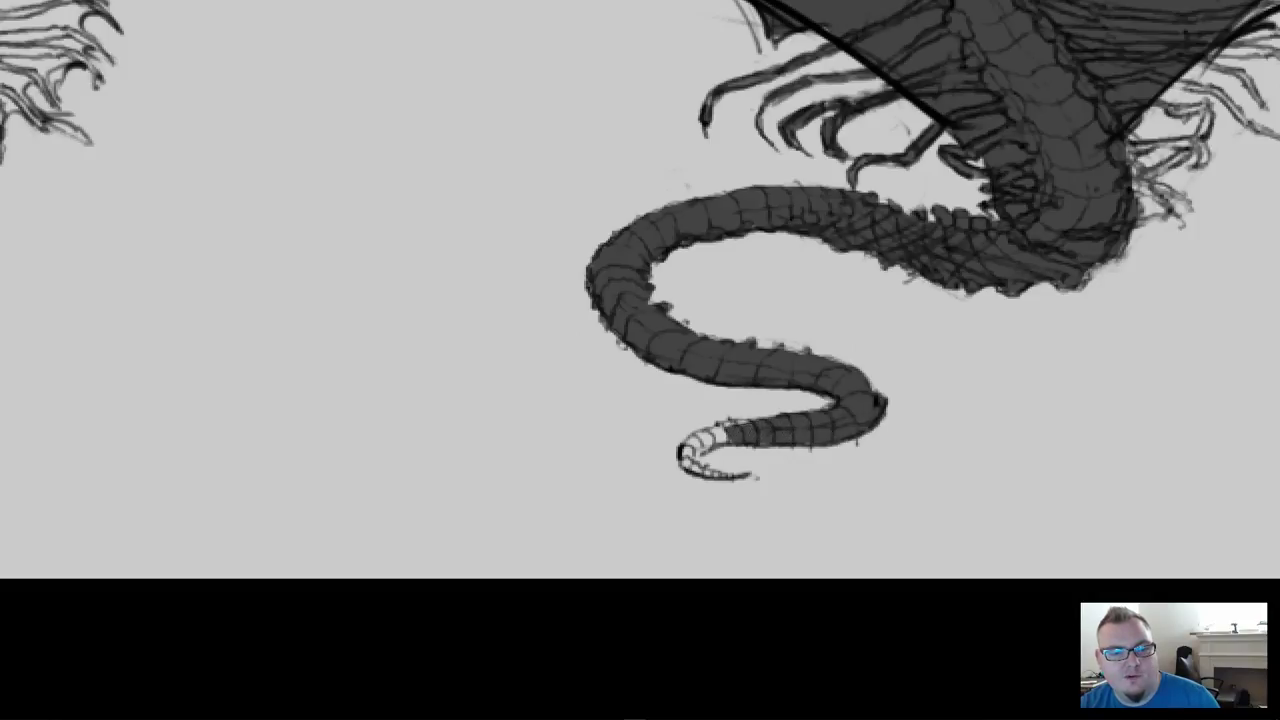
left_click_drag(710, 440, 690, 450)
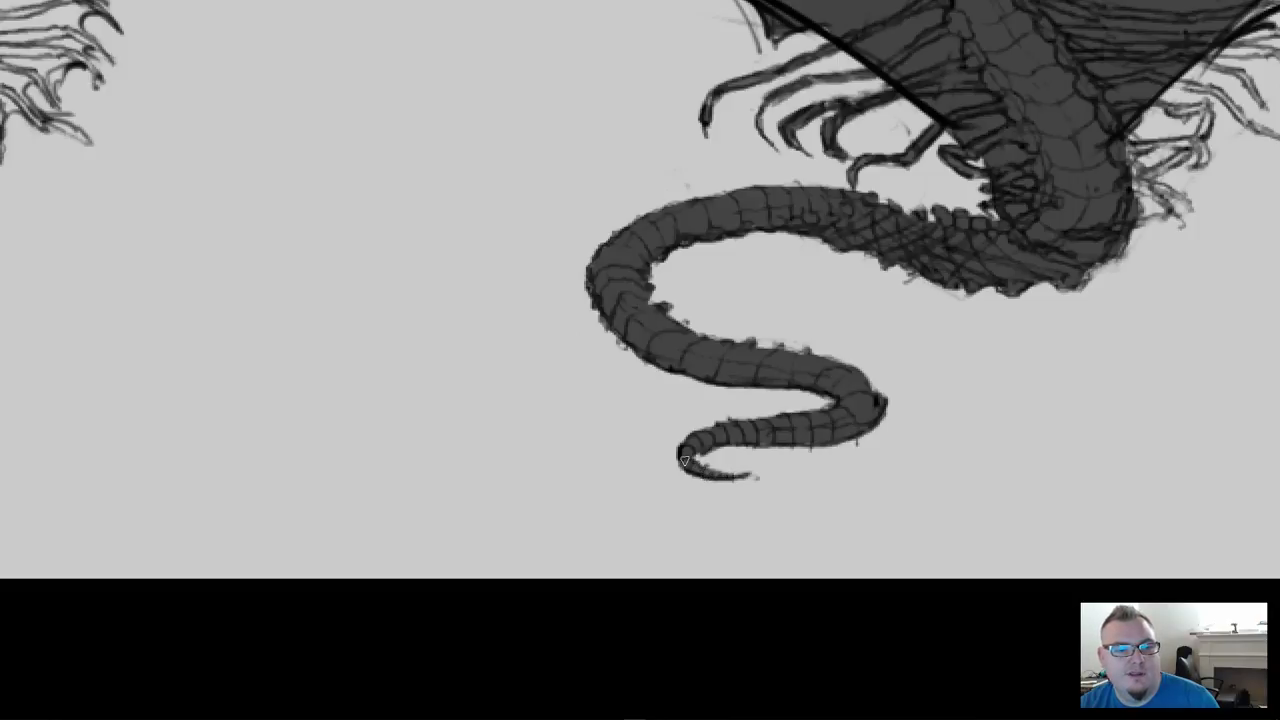
scroll(765, 435, "up", 10)
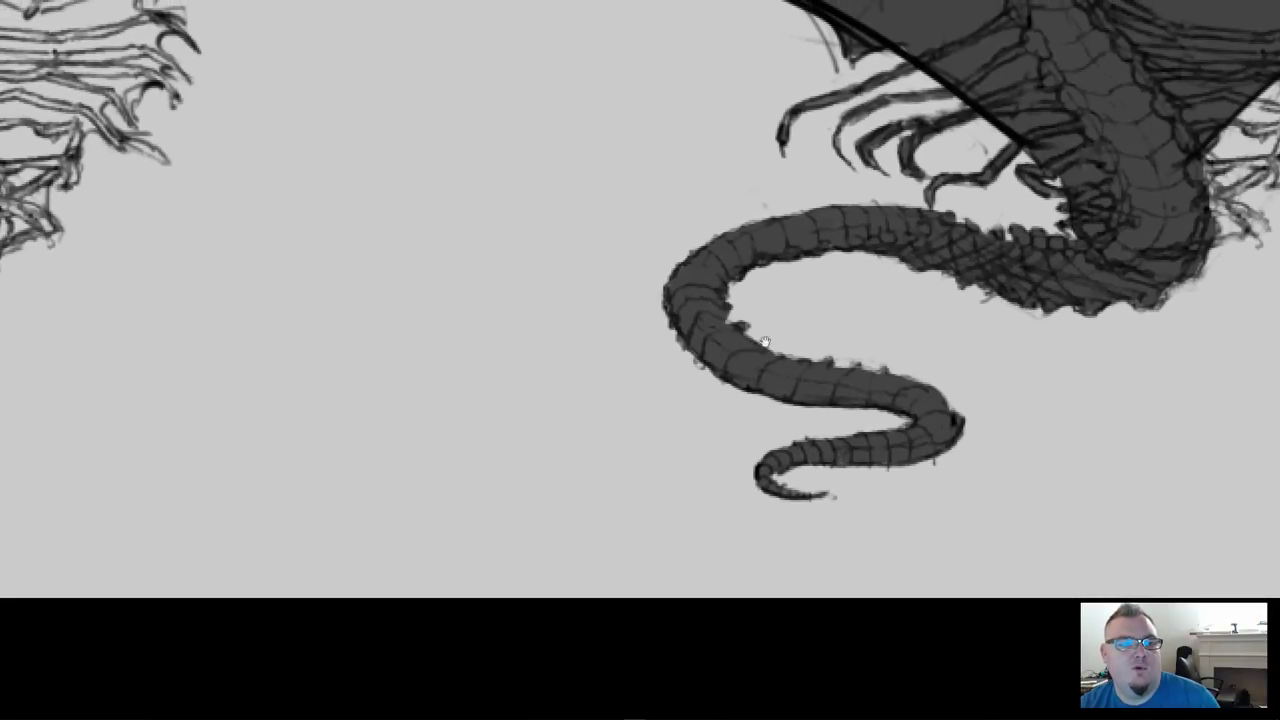
scroll(798, 448, "down", 8)
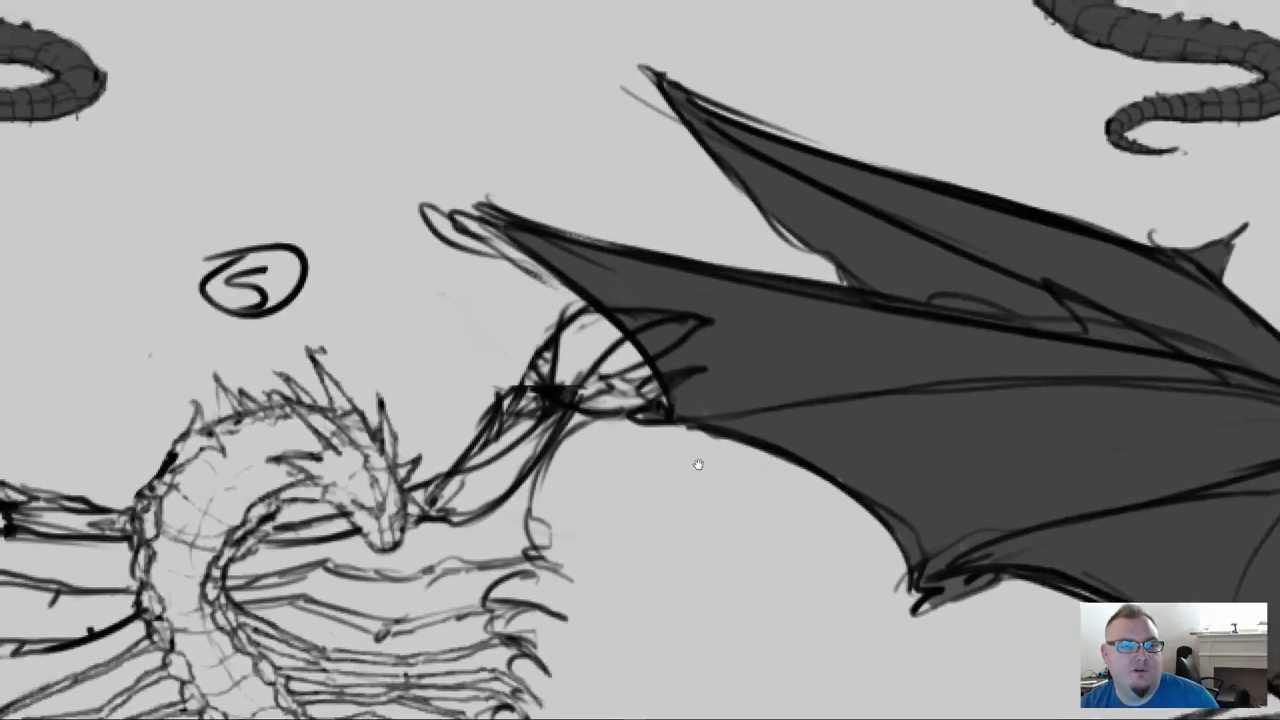
left_click_drag(694, 463, 800, 348)
scroll(800, 348, "down", 8)
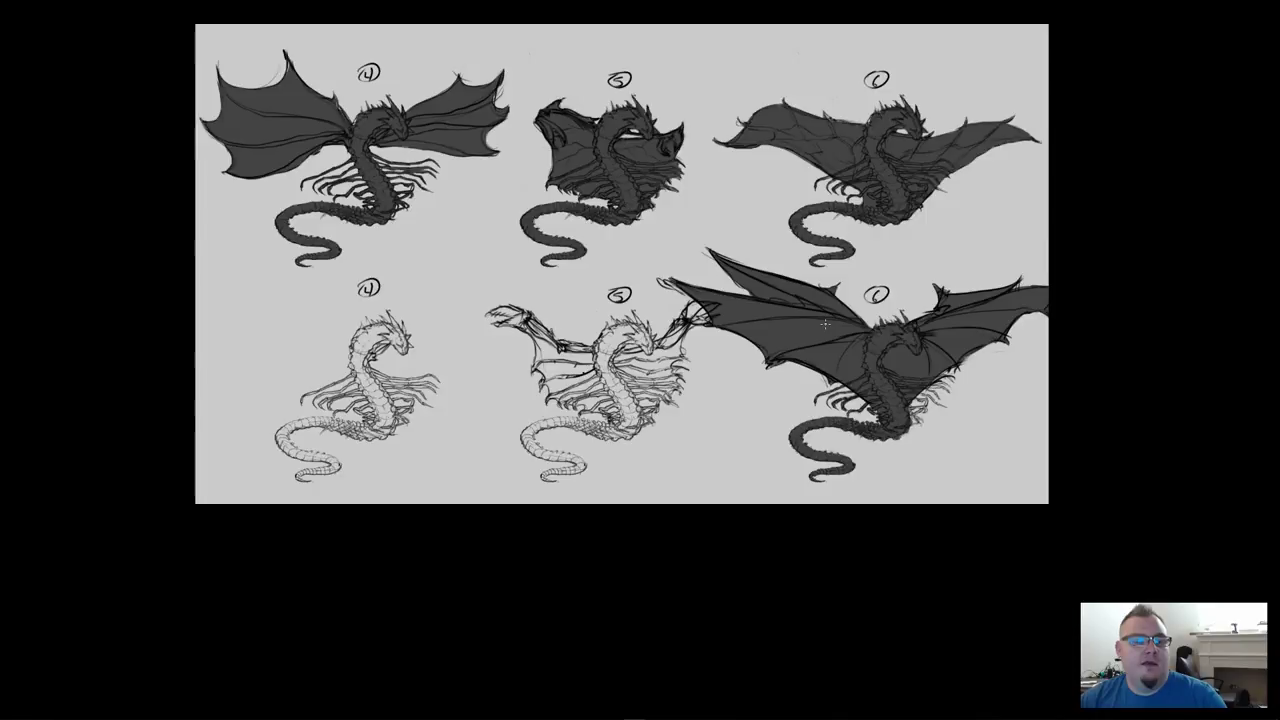
Restore the panels, compare Layer 13 copy 2 hidden and shown, and add new empty Layer 17
key("f")
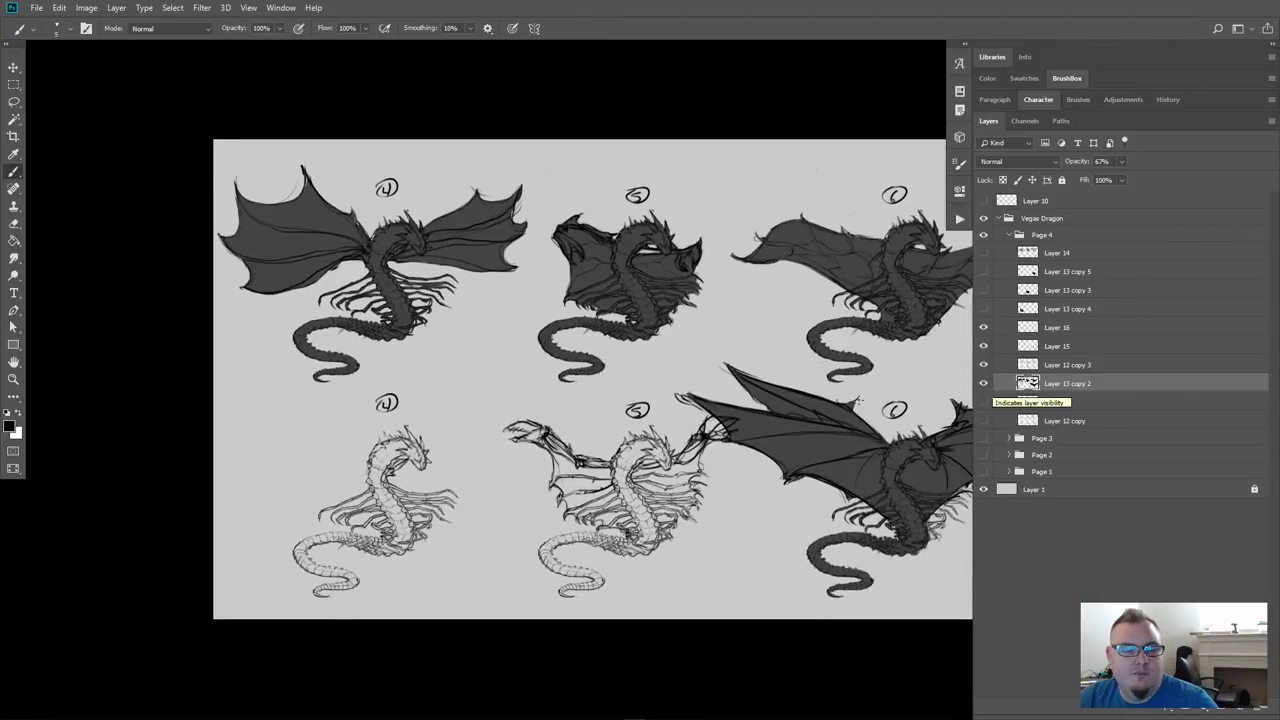
left_click(984, 383)
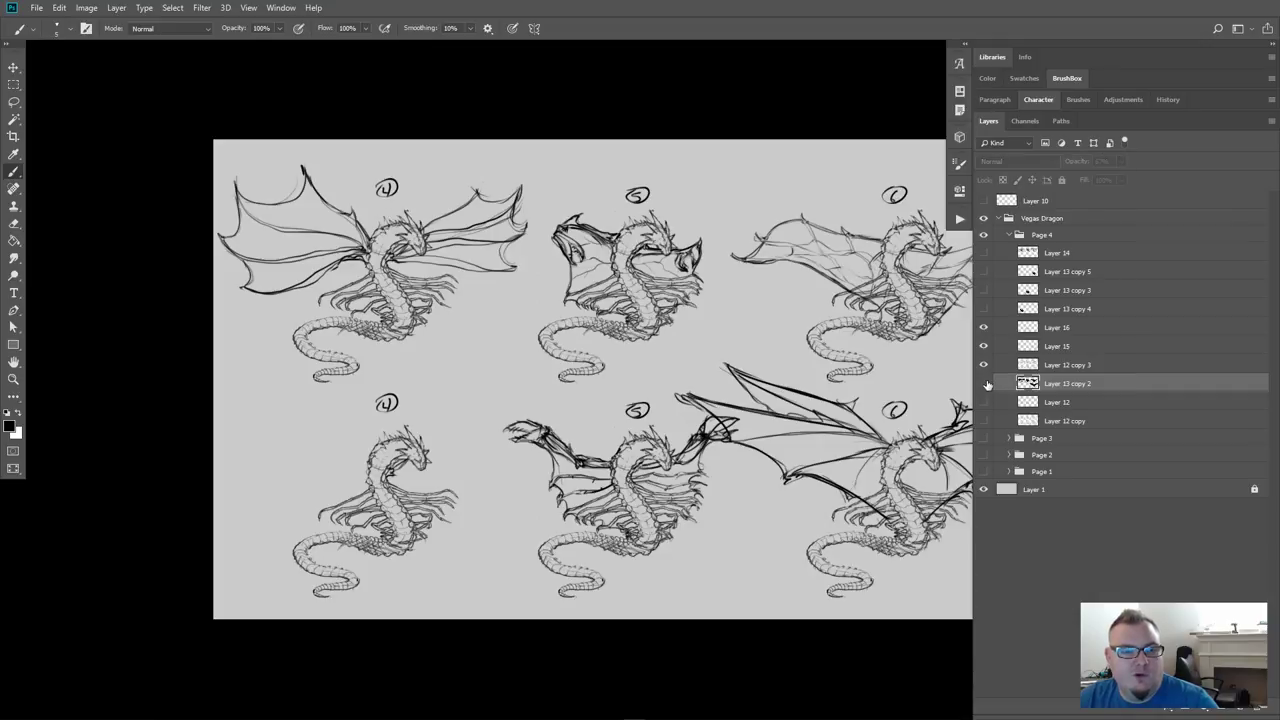
left_click(984, 383)
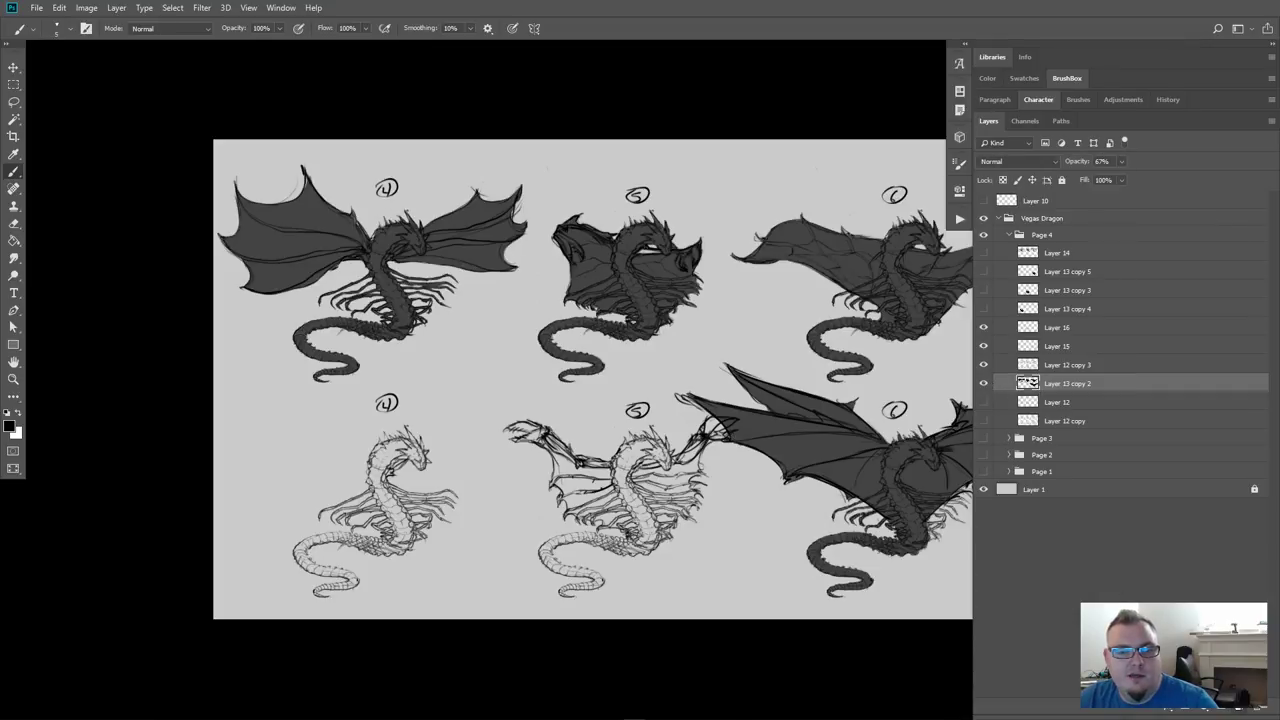
key("ctrl+shift+alt+n")
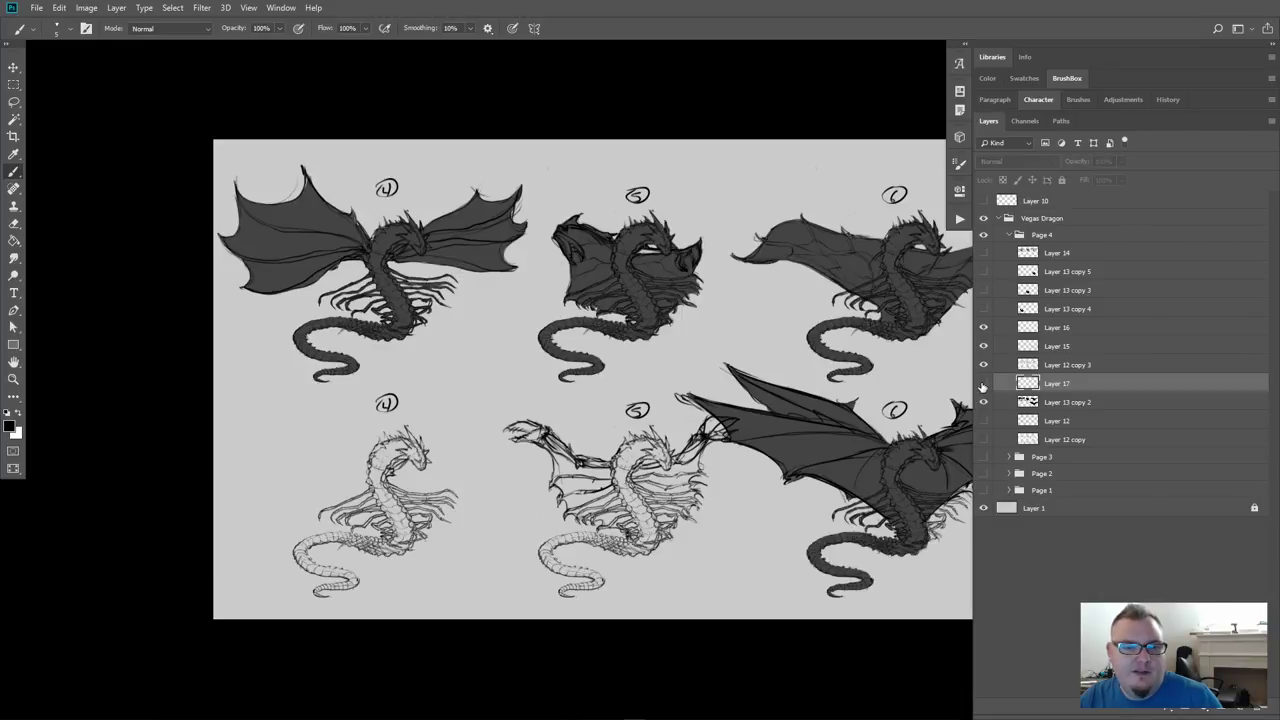
Hide Layer 13 copy 2's gray fills and zoom in on dragon 5
left_click(983, 402)
left_click(983, 402)
left_click(983, 402)
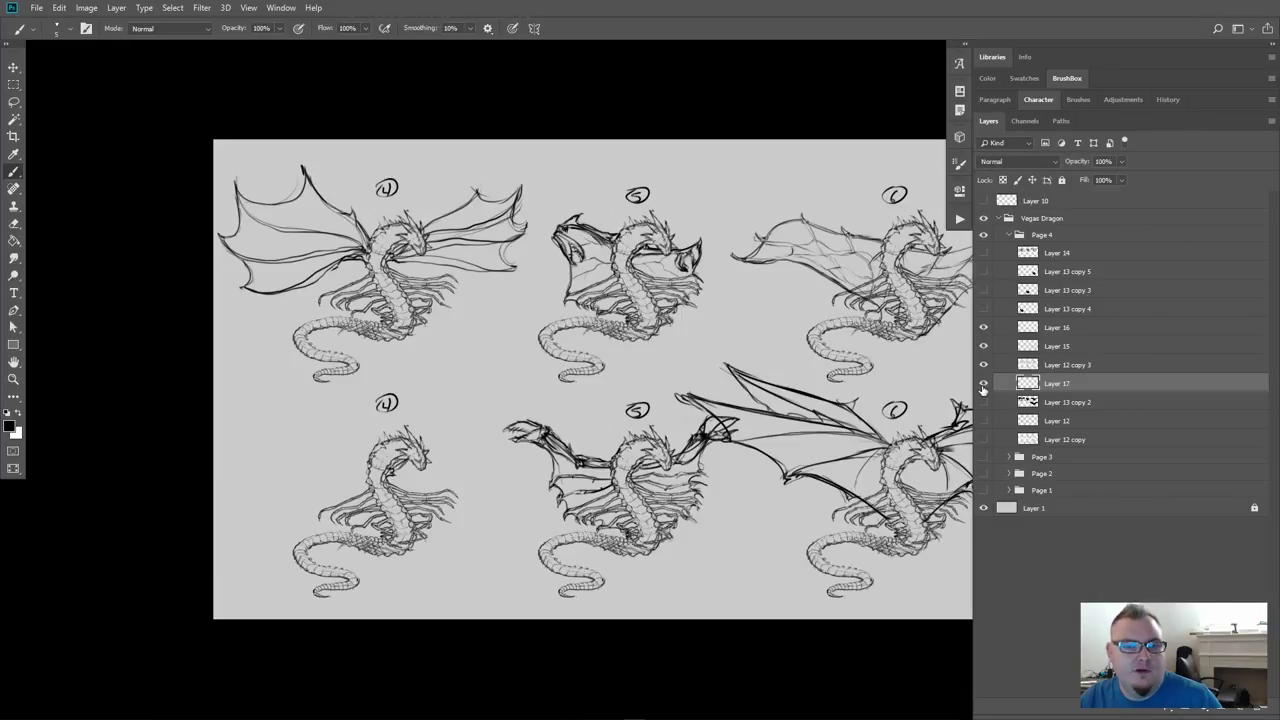
key("ctrl+plus")
key("ctrl+plus")
key("ctrl+plus")
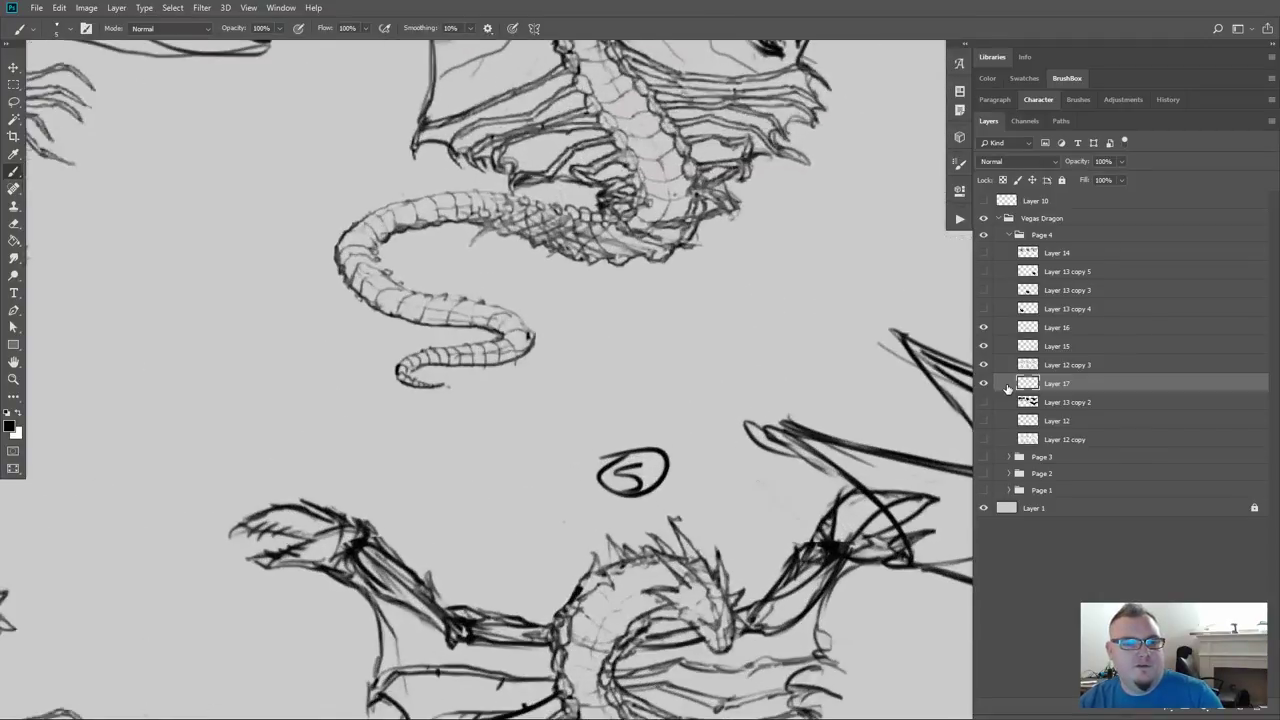
mouse_move(795, 383)
left_mouse_down()
mouse_move(693, 30)
mouse_move(666, 102)
left_mouse_up()
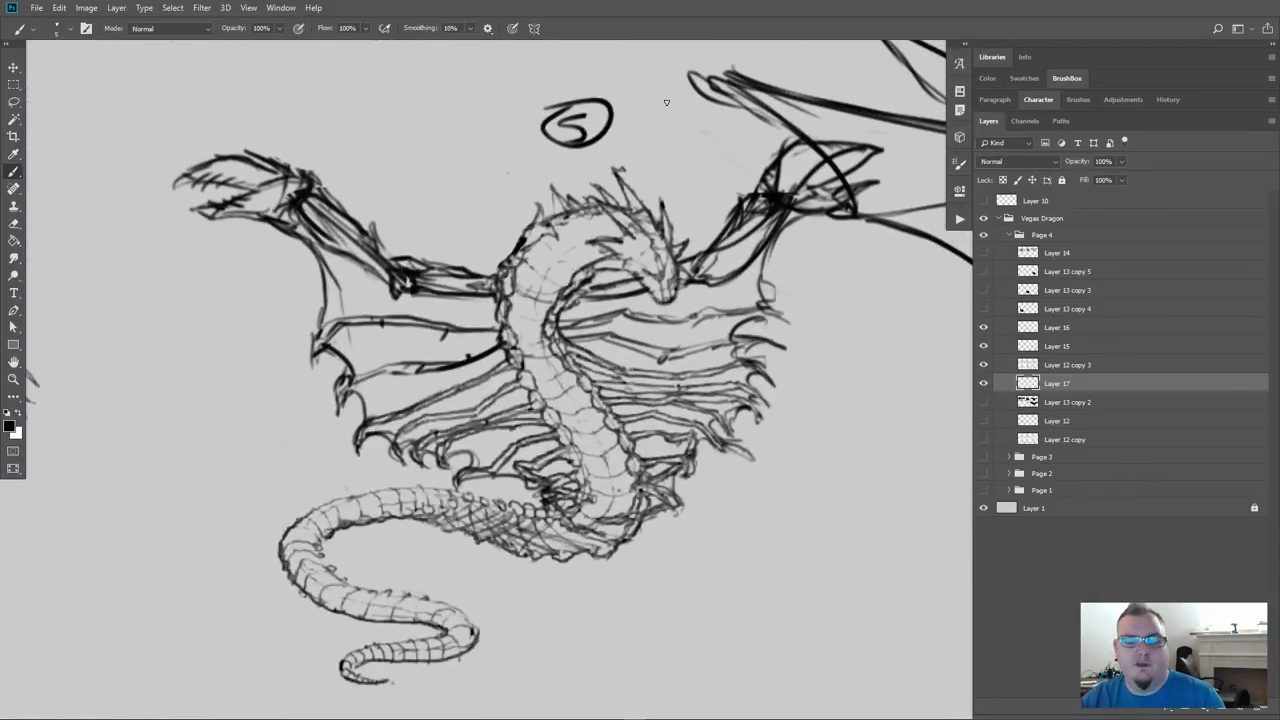
Brush gray across dragon 5's right wing membrane with Layer 17 set to 50% opacity
mouse_move(843, 163)
left_mouse_down()
mouse_move(852, 158)
mouse_move(838, 176)
mouse_move(865, 155)
mouse_move(822, 172)
left_mouse_up()
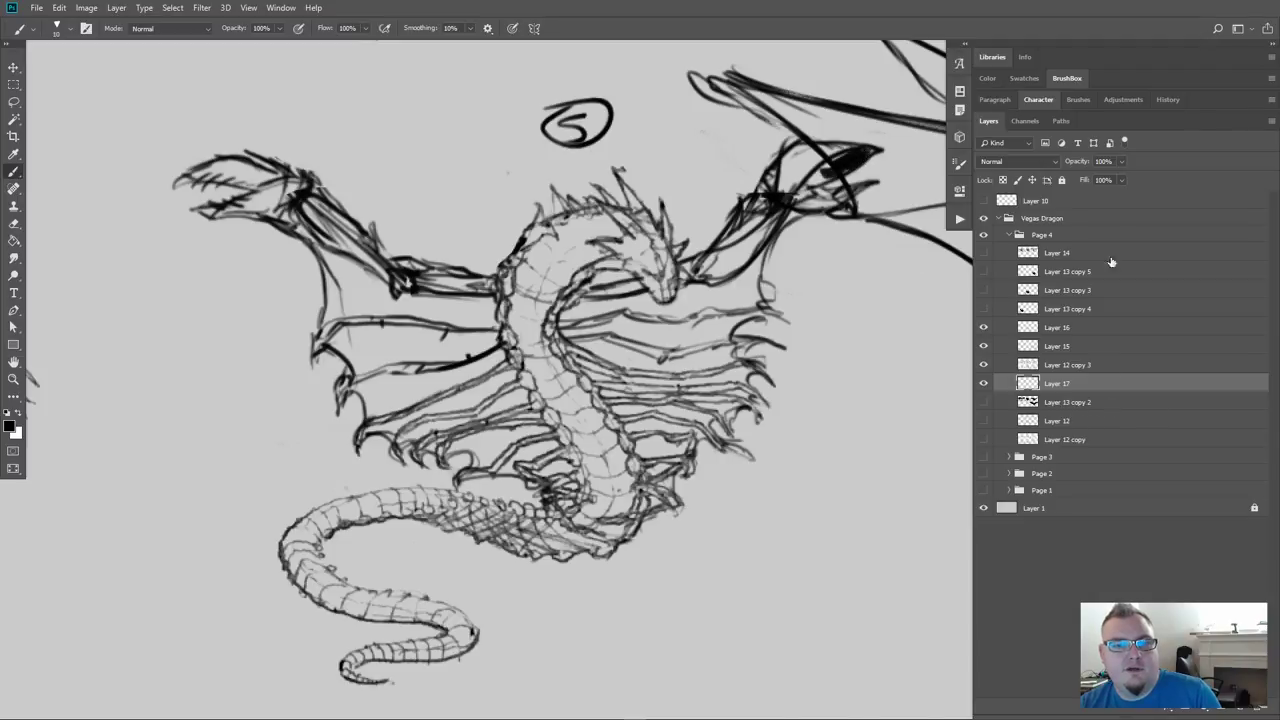
left_click(1113, 160)
type("50")
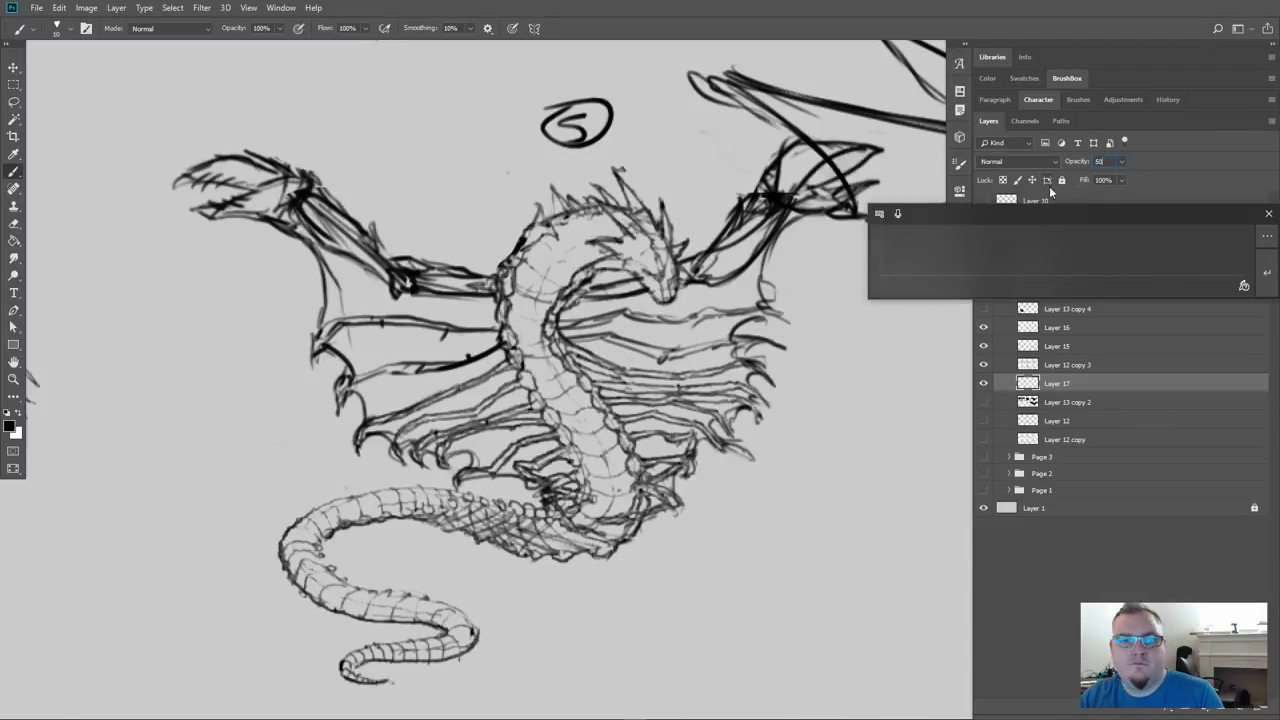
key("Return")
mouse_move(826, 172)
left_mouse_down()
mouse_move(806, 180)
mouse_move(832, 152)
mouse_move(790, 155)
mouse_move(801, 182)
mouse_move(767, 183)
mouse_move(742, 225)
mouse_move(765, 215)
mouse_move(753, 233)
mouse_move(815, 196)
mouse_move(850, 196)
mouse_move(760, 220)
mouse_move(738, 262)
mouse_move(712, 276)
mouse_move(738, 228)
mouse_move(700, 282)
mouse_move(665, 262)
mouse_move(720, 286)
left_mouse_up()
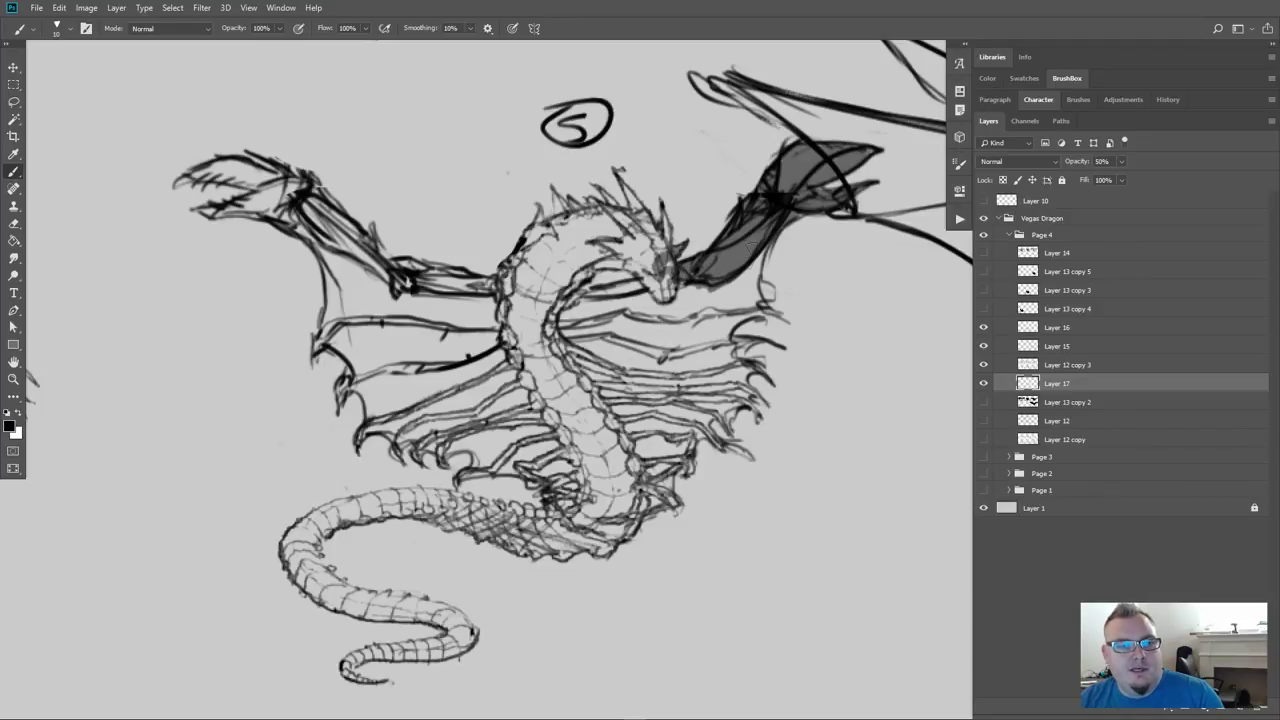
Paint gray over dragon 5's lower wing edge, head spikes, neck, chest and belly
mouse_move(764, 244)
left_mouse_down()
mouse_move(748, 276)
mouse_move(758, 303)
mouse_move(750, 285)
mouse_move(768, 292)
mouse_move(749, 308)
mouse_move(769, 313)
mouse_move(746, 302)
mouse_move(745, 318)
mouse_move(715, 325)
mouse_move(724, 296)
mouse_move(735, 300)
mouse_move(701, 290)
mouse_move(694, 315)
mouse_move(659, 278)
mouse_move(566, 305)
mouse_move(548, 340)
mouse_move(583, 312)
mouse_move(668, 312)
mouse_move(625, 318)
left_mouse_up()
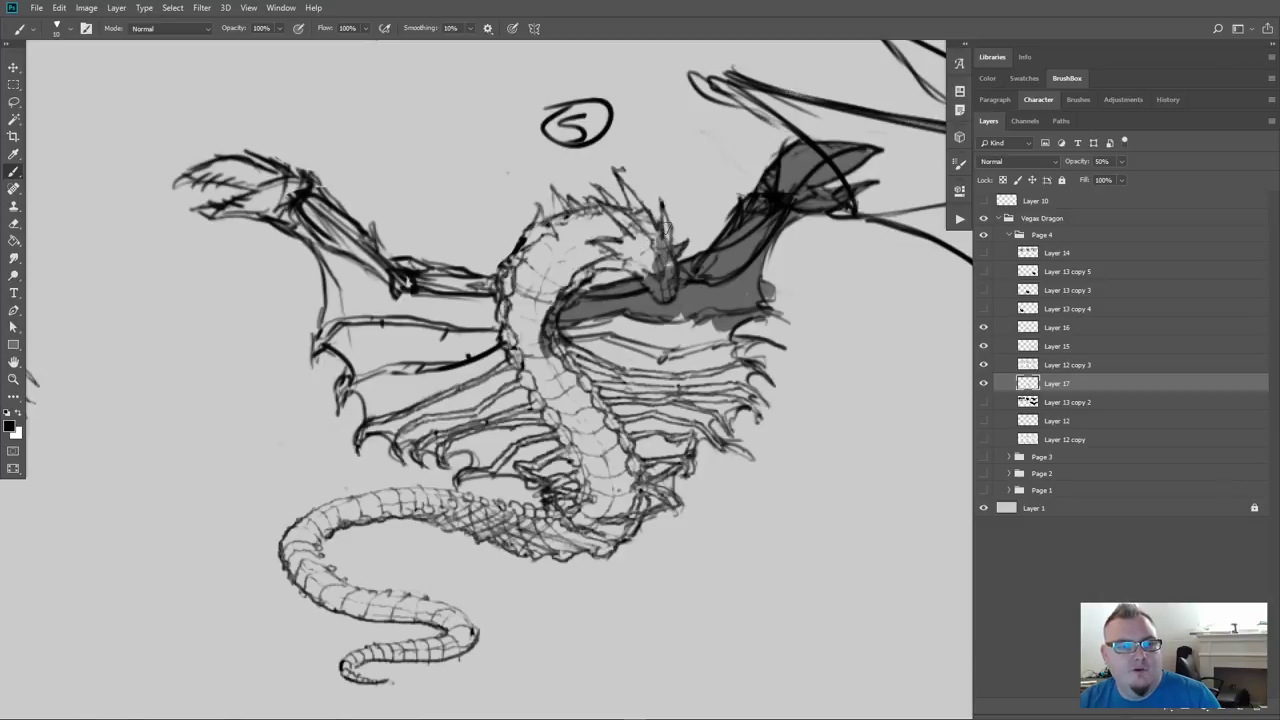
mouse_move(666, 232)
left_mouse_down()
mouse_move(671, 271)
mouse_move(624, 235)
mouse_move(654, 281)
mouse_move(621, 261)
mouse_move(562, 295)
left_mouse_up()
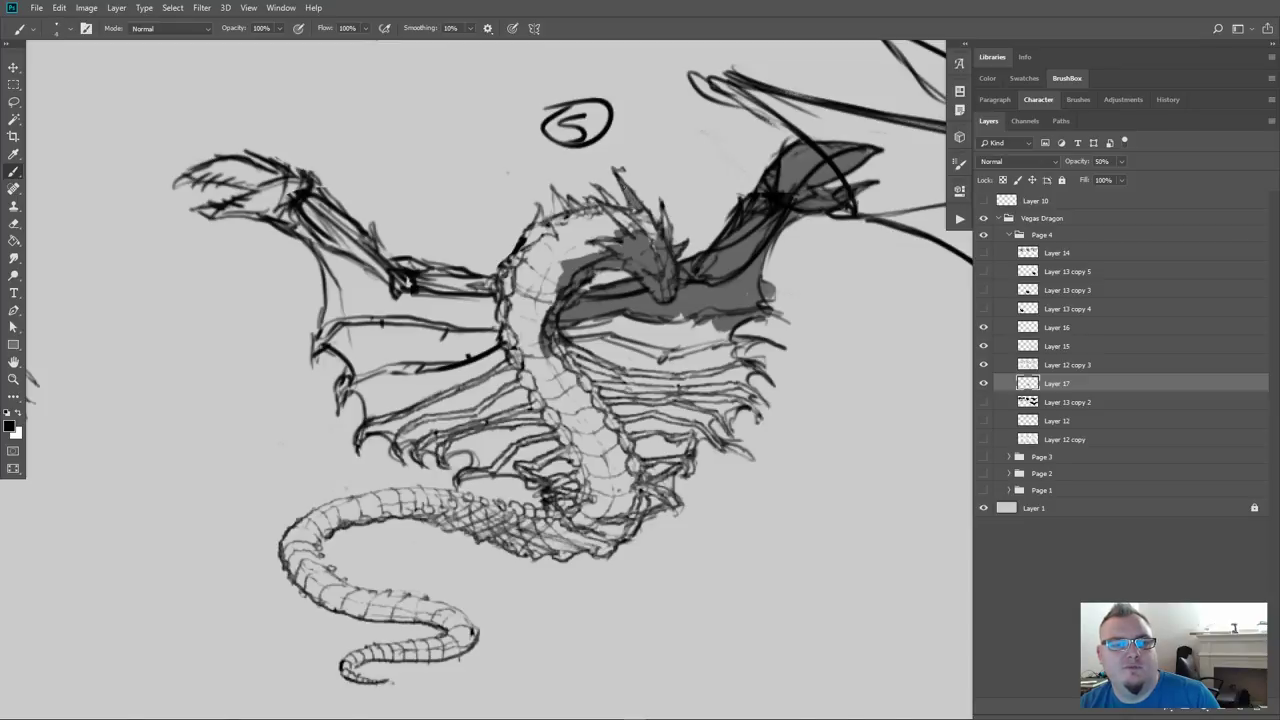
mouse_move(634, 207)
left_mouse_down()
mouse_move(648, 222)
mouse_move(634, 205)
left_mouse_up()
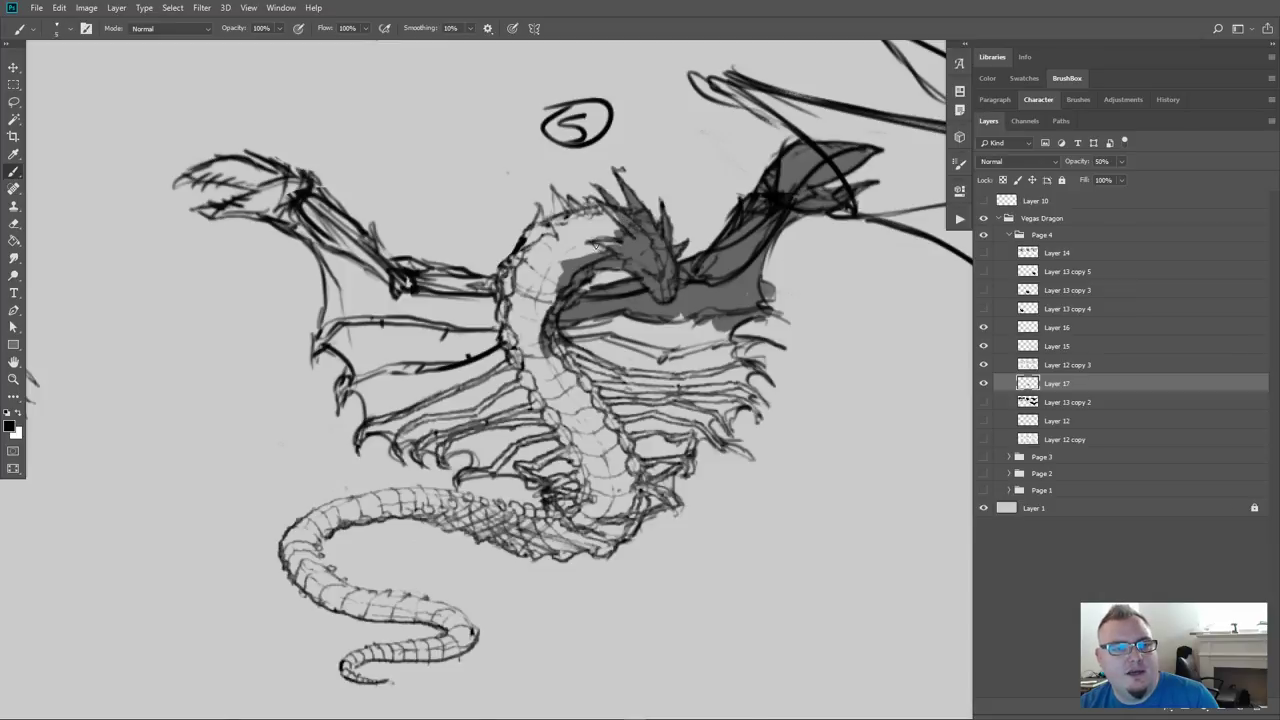
mouse_move(600, 215)
left_mouse_down()
mouse_move(608, 238)
mouse_move(592, 250)
mouse_move(573, 221)
left_mouse_up()
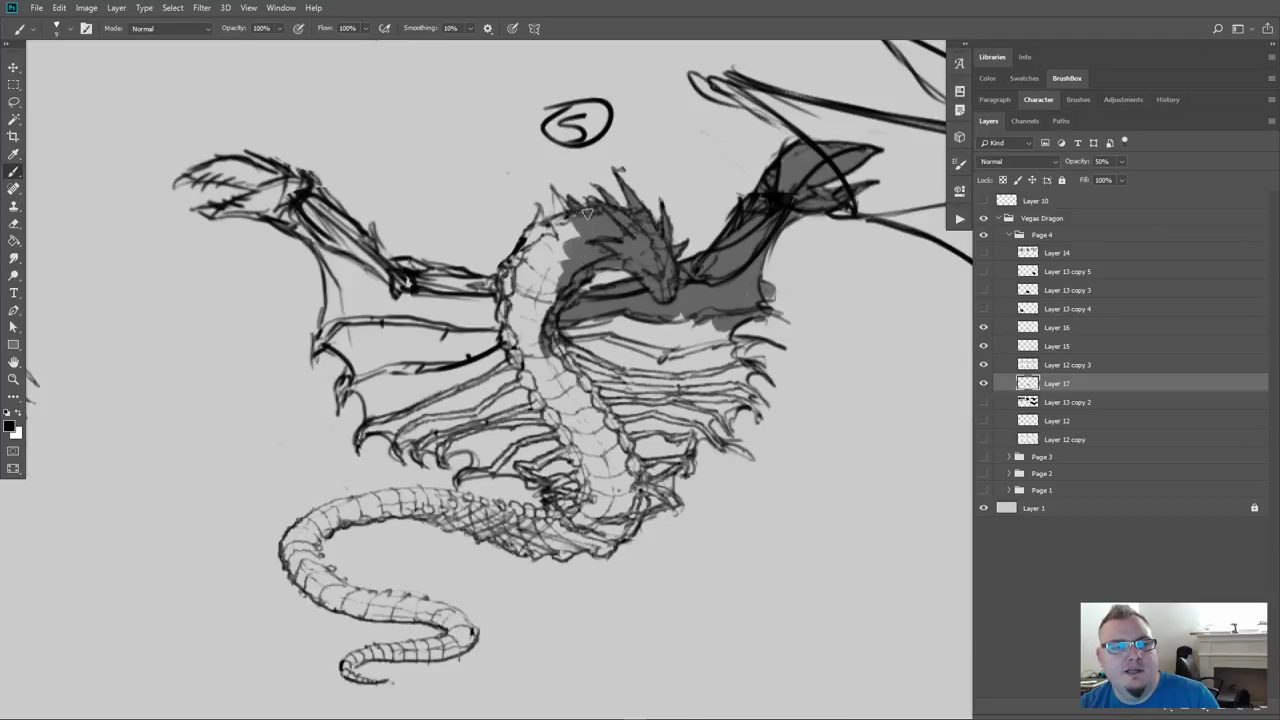
mouse_move(556, 200)
left_mouse_down()
mouse_move(561, 230)
mouse_move(553, 191)
mouse_move(557, 238)
mouse_move(583, 237)
mouse_move(533, 224)
left_mouse_up()
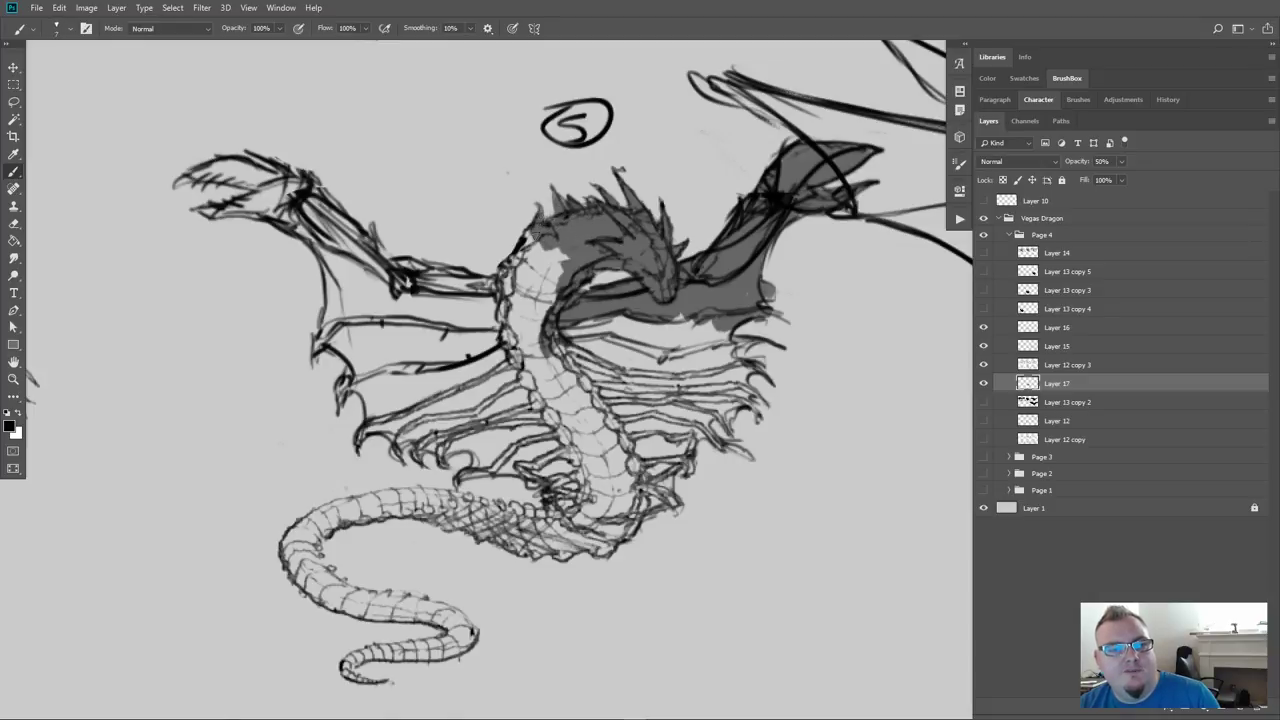
mouse_move(520, 258)
left_mouse_down()
mouse_move(505, 298)
mouse_move(535, 246)
mouse_move(556, 262)
mouse_move(548, 310)
mouse_move(528, 286)
mouse_move(505, 326)
left_mouse_up()
mouse_move(642, 293)
left_mouse_down()
mouse_move(582, 293)
mouse_move(522, 321)
mouse_move(535, 348)
mouse_move(637, 333)
mouse_move(705, 343)
mouse_move(717, 328)
mouse_move(731, 352)
mouse_move(717, 355)
mouse_move(720, 378)
mouse_move(740, 375)
mouse_move(736, 392)
mouse_move(685, 413)
mouse_move(676, 443)
mouse_move(657, 446)
mouse_move(662, 485)
mouse_move(615, 513)
mouse_move(599, 545)
mouse_move(550, 540)
mouse_move(603, 508)
mouse_move(607, 445)
mouse_move(623, 493)
mouse_move(670, 378)
mouse_move(690, 365)
mouse_move(635, 350)
mouse_move(460, 383)
mouse_move(567, 471)
mouse_move(585, 497)
left_mouse_up()
Paint grey into dragon 5's belly, wing base, upper wing arm and lower-left wing membrane with a size-10 brush
mouse_move(480, 350)
left_mouse_down()
mouse_move(440, 400)
mouse_move(490, 462)
mouse_move(430, 410)
mouse_move(410, 420)
mouse_move(400, 365)
mouse_move(394, 400)
mouse_move(400, 415)
mouse_move(457, 425)
mouse_move(445, 365)
mouse_move(470, 325)
mouse_move(450, 295)
mouse_move(472, 305)
mouse_move(405, 280)
mouse_move(412, 300)
mouse_move(495, 300)
left_mouse_up()
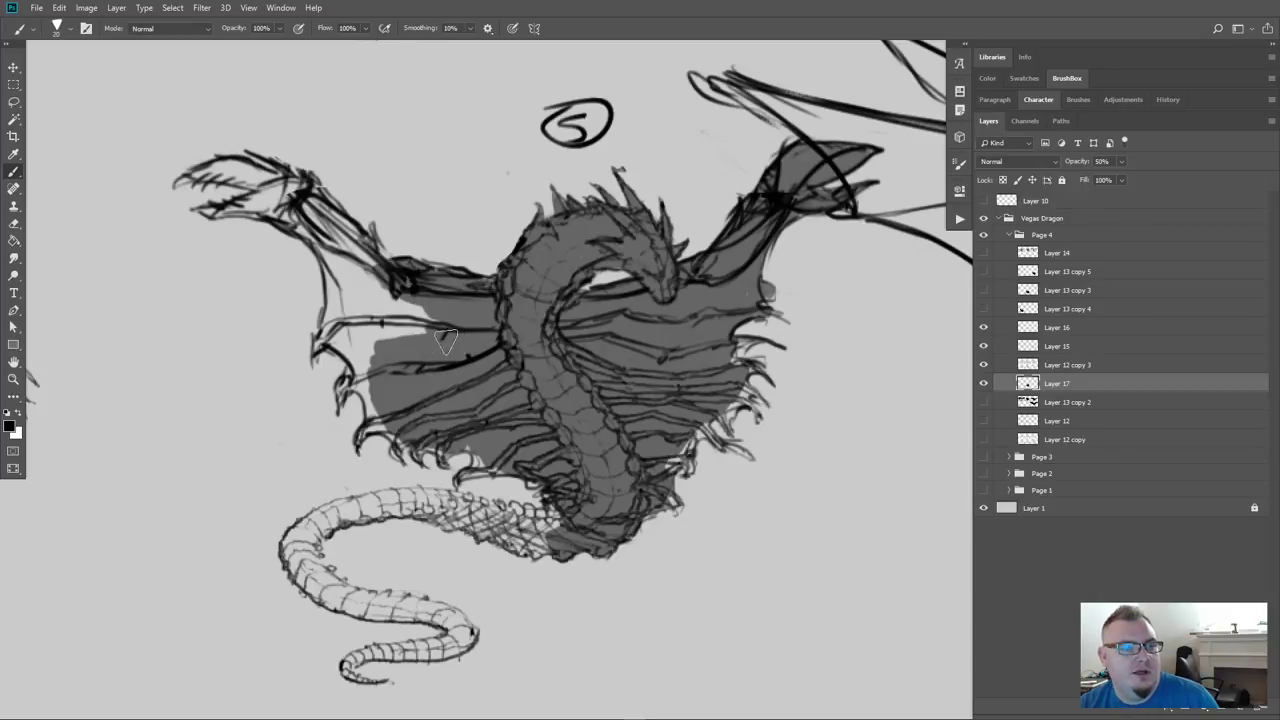
key("bracketleft")
key("bracketleft")
mouse_move(330, 208)
left_mouse_down()
mouse_move(369, 270)
mouse_move(361, 240)
mouse_move(325, 215)
mouse_move(343, 274)
mouse_move(316, 231)
mouse_move(279, 212)
mouse_move(320, 207)
mouse_move(272, 166)
mouse_move(225, 162)
mouse_move(204, 176)
mouse_move(262, 183)
mouse_move(252, 175)
mouse_move(269, 197)
mouse_move(243, 207)
mouse_move(272, 213)
mouse_move(200, 210)
mouse_move(340, 248)
mouse_move(349, 288)
mouse_move(331, 254)
mouse_move(321, 346)
mouse_move(320, 335)
mouse_move(349, 360)
mouse_move(343, 342)
mouse_move(395, 364)
mouse_move(348, 298)
mouse_move(389, 312)
mouse_move(370, 273)
left_mouse_up()
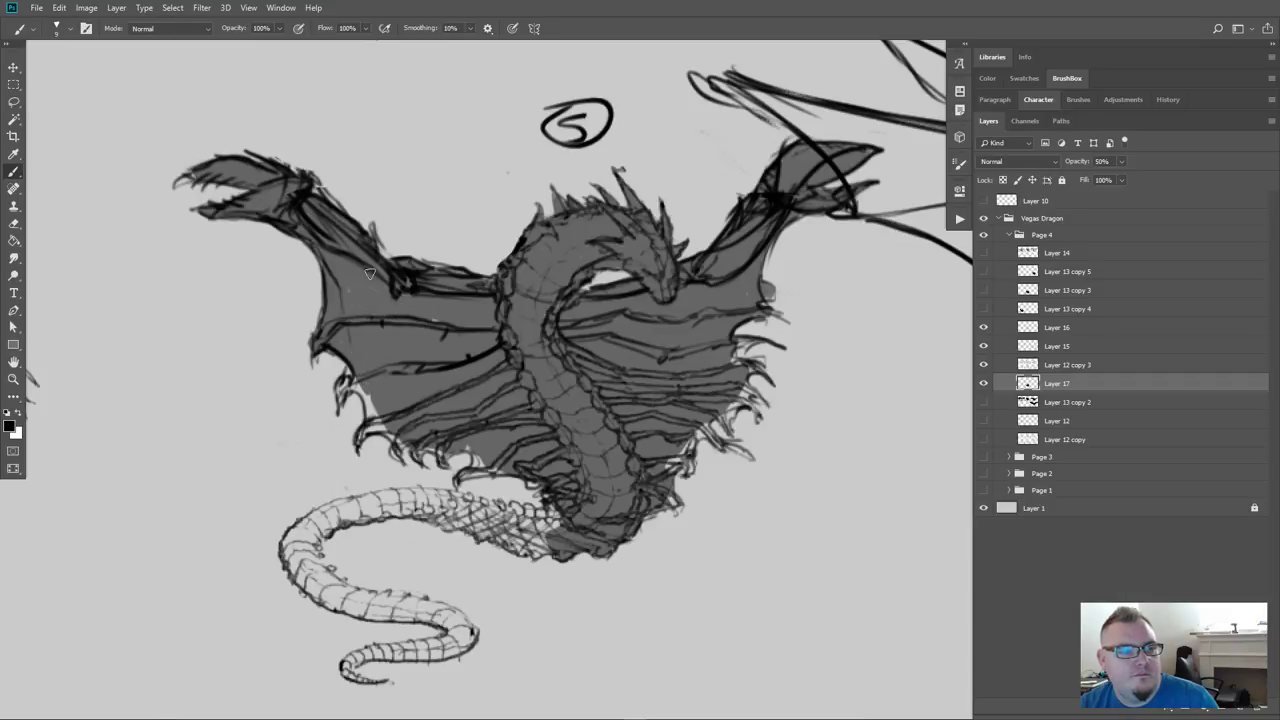
mouse_move(385, 390)
left_mouse_down()
mouse_move(341, 393)
mouse_move(359, 386)
mouse_move(347, 382)
mouse_move(380, 405)
mouse_move(380, 427)
mouse_move(358, 434)
mouse_move(482, 461)
mouse_move(447, 447)
mouse_move(470, 444)
mouse_move(492, 457)
mouse_move(465, 476)
left_mouse_up()
With a smaller brush, paint dark grey where dragon 5's tail meets its body
key("e")
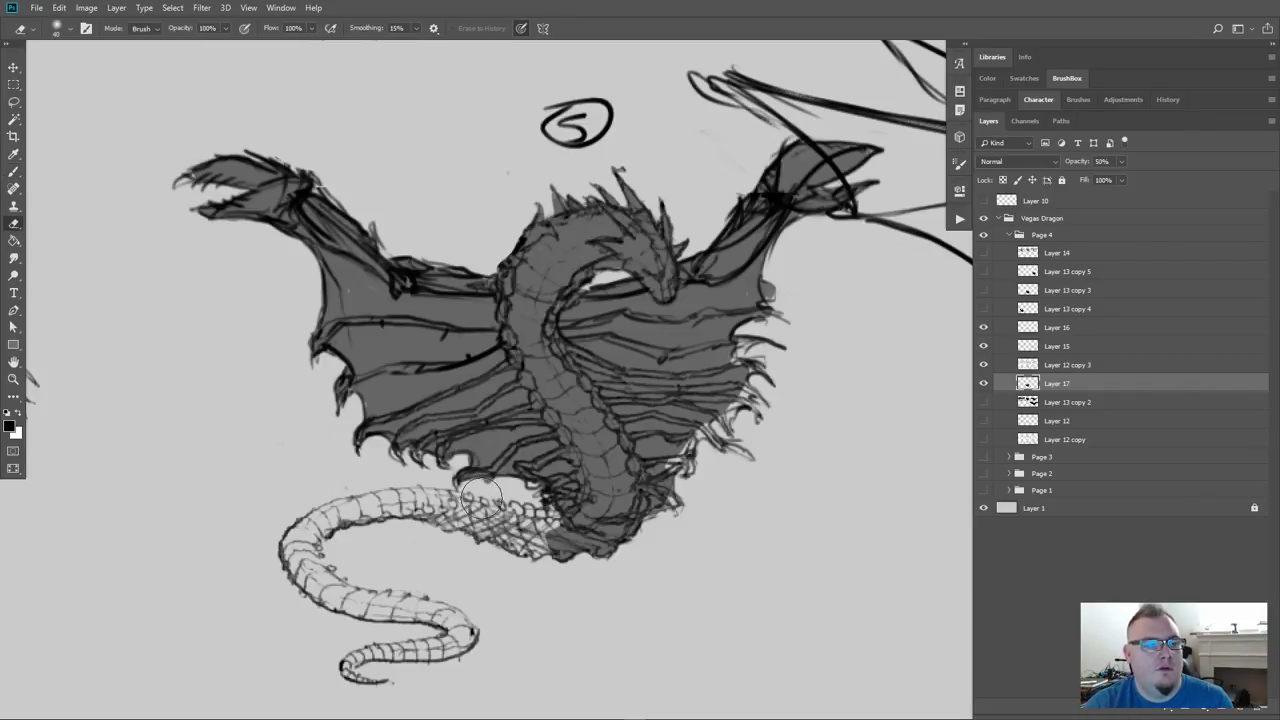
key("bracketleft")
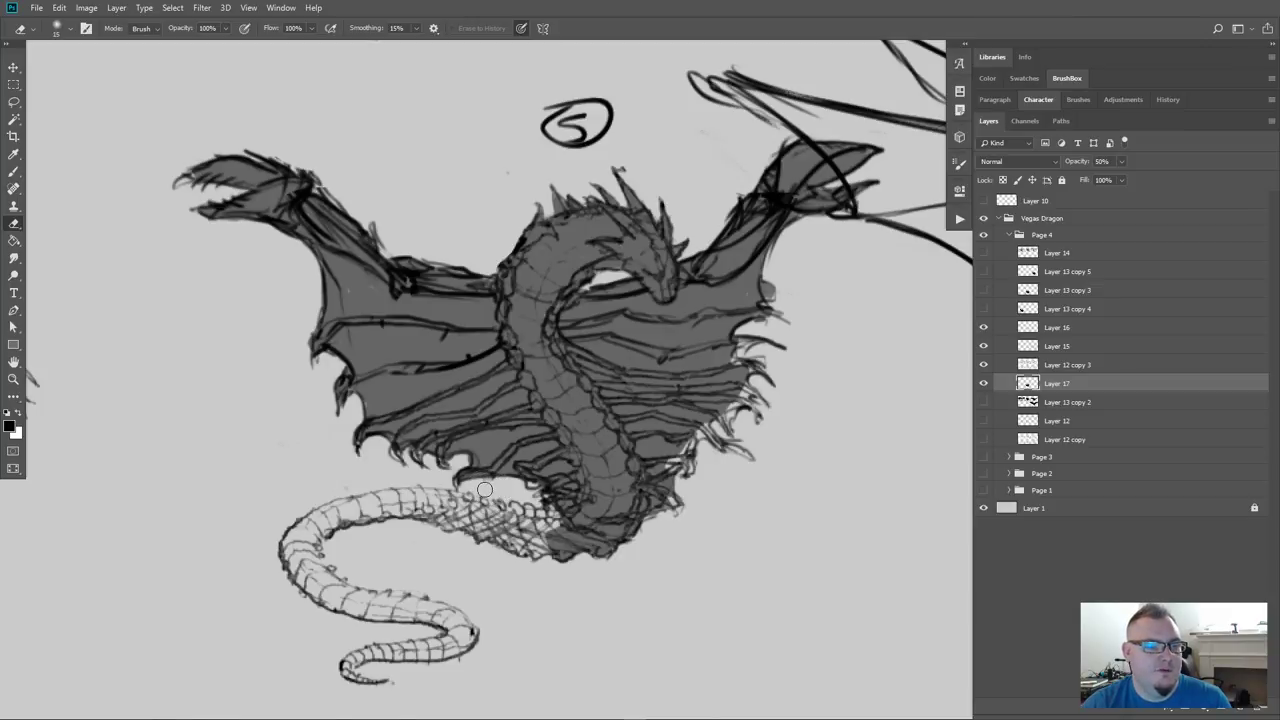
key("b")
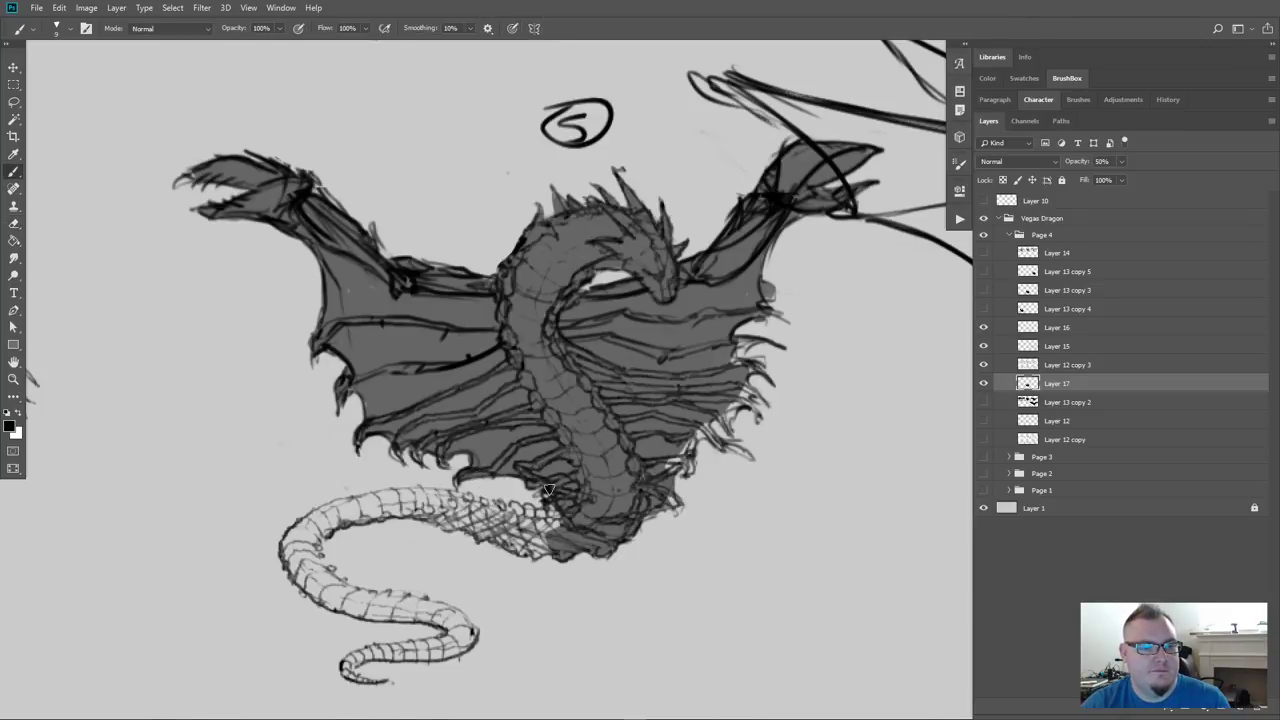
mouse_move(552, 507)
left_mouse_down()
mouse_move(517, 526)
mouse_move(553, 524)
mouse_move(551, 547)
mouse_move(534, 554)
mouse_move(515, 548)
mouse_move(533, 540)
mouse_move(453, 526)
mouse_move(466, 516)
mouse_move(442, 496)
mouse_move(518, 510)
mouse_move(503, 528)
mouse_move(464, 524)
left_mouse_up()
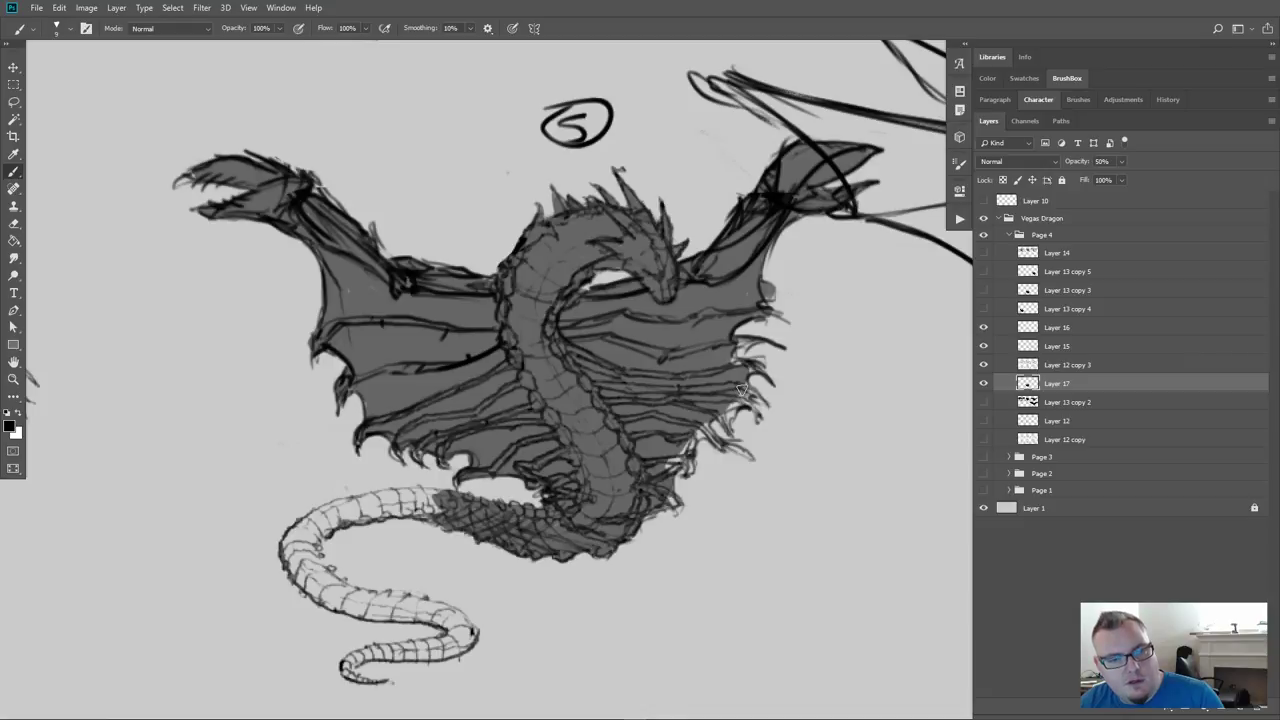
Darken dragon 5's spiky wing fringe and extend the grey shading leftward along the tail
left_click_drag(741, 387, 734, 404)
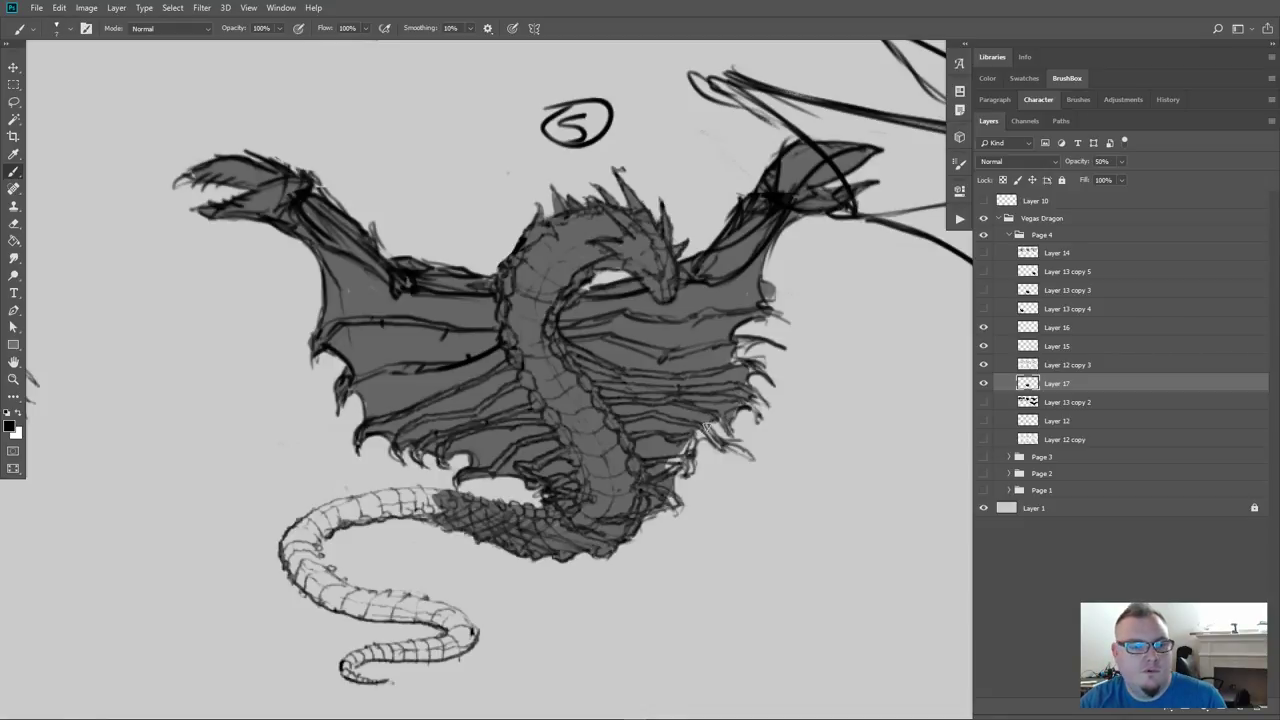
left_click_drag(704, 430, 732, 446)
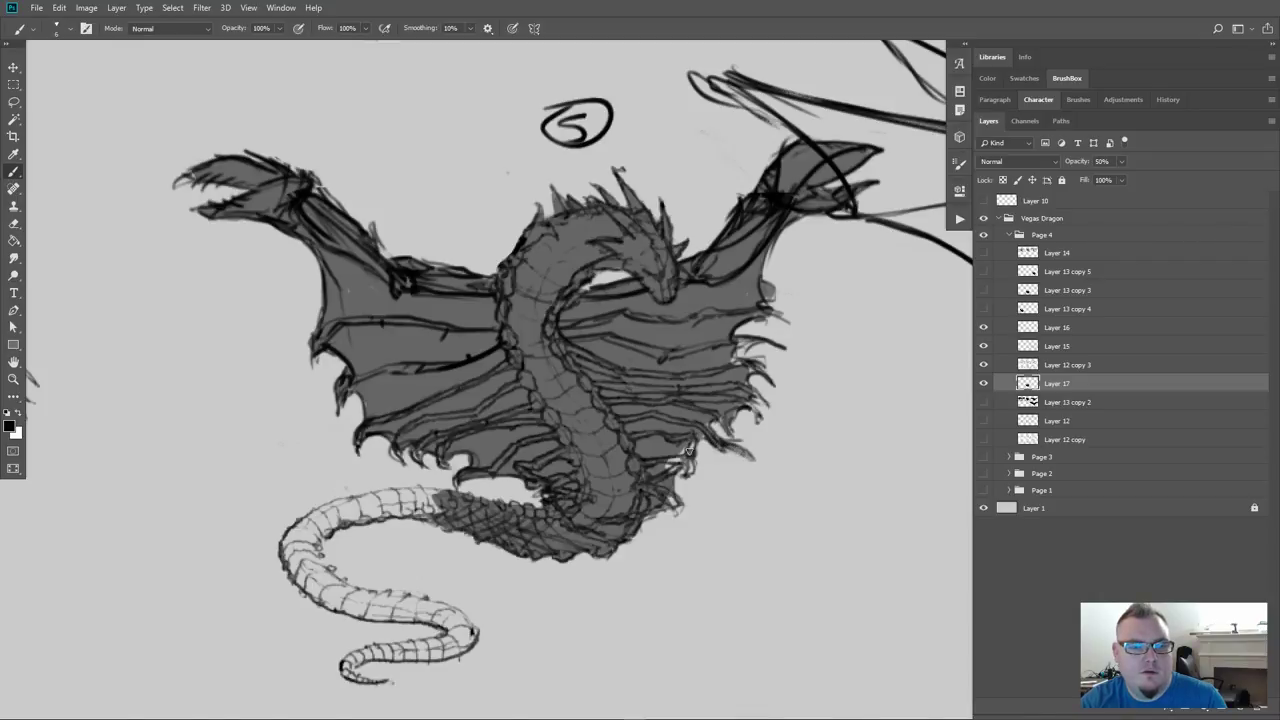
left_click_drag(689, 450, 689, 468)
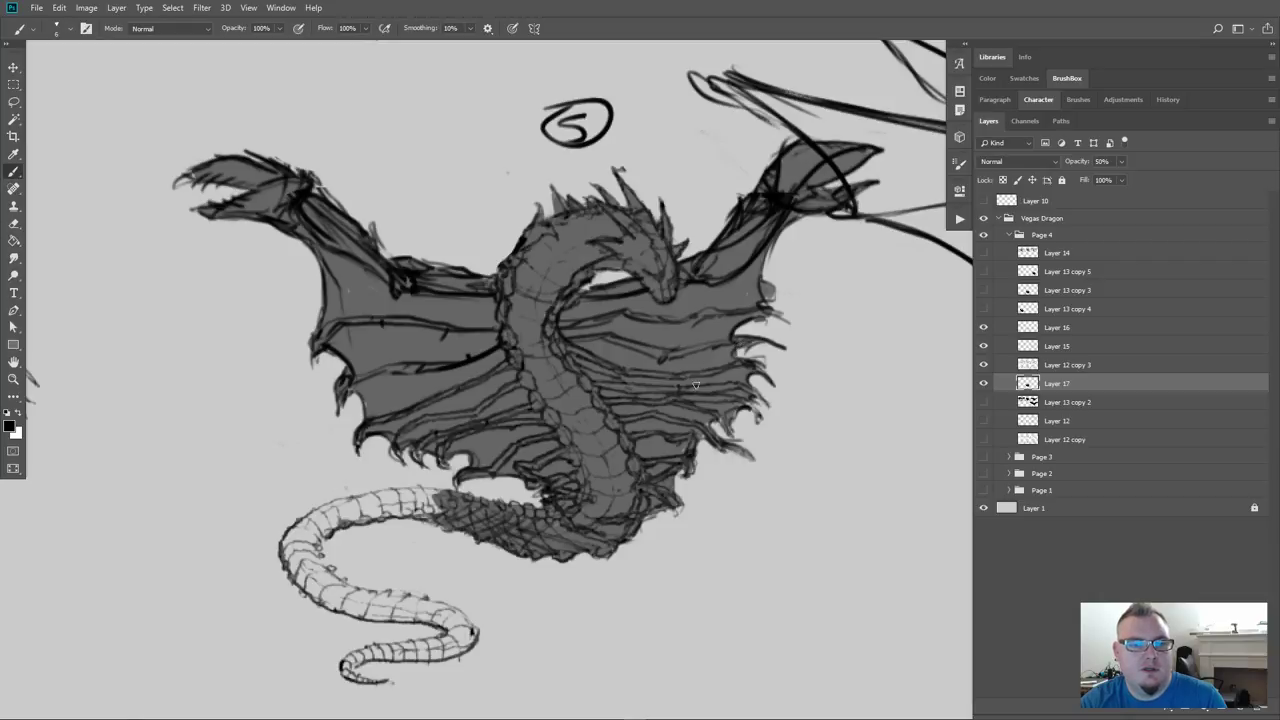
left_click_drag(574, 521, 706, 381)
mouse_move(570, 356)
left_mouse_down()
mouse_move(538, 362)
mouse_move(554, 369)
mouse_move(545, 349)
mouse_move(466, 368)
left_mouse_up()
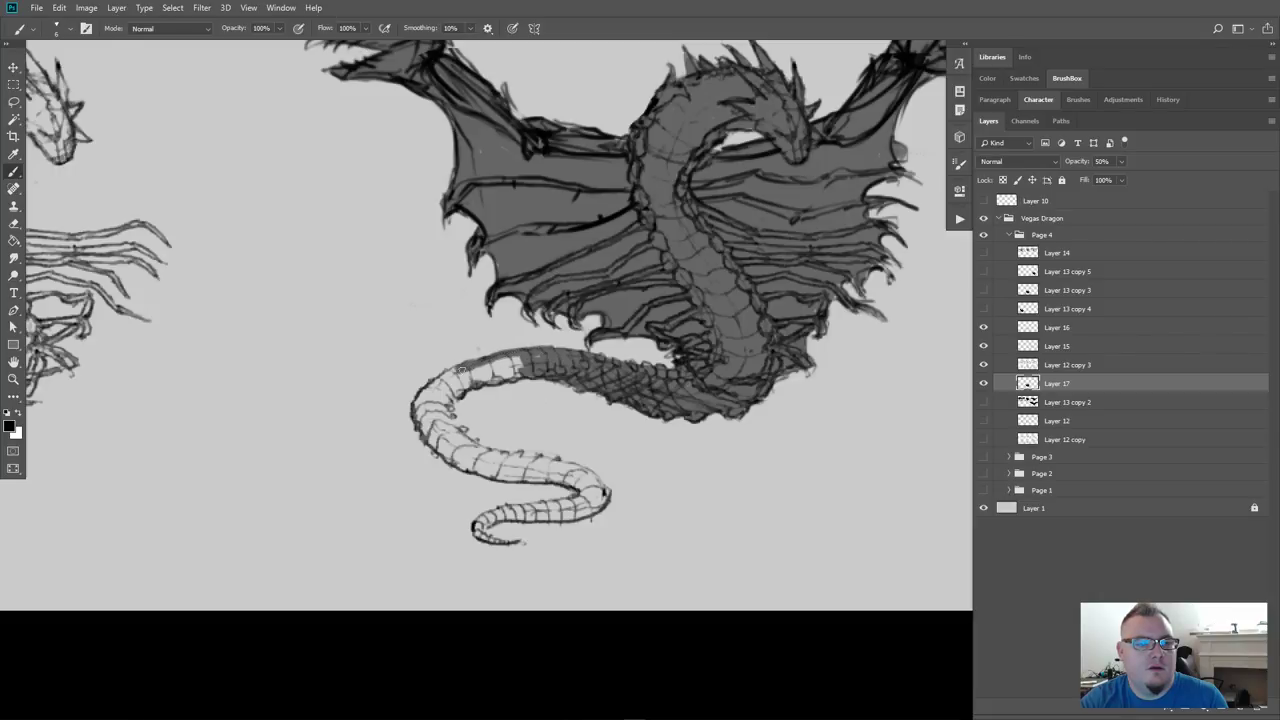
Shade dragon 5's left tail curve and lower tail segment dark grey, then zoom out
mouse_move(438, 381)
left_mouse_down()
mouse_move(417, 401)
mouse_move(428, 420)
mouse_move(452, 417)
mouse_move(457, 392)
mouse_move(436, 392)
mouse_move(518, 358)
mouse_move(475, 376)
left_mouse_up()
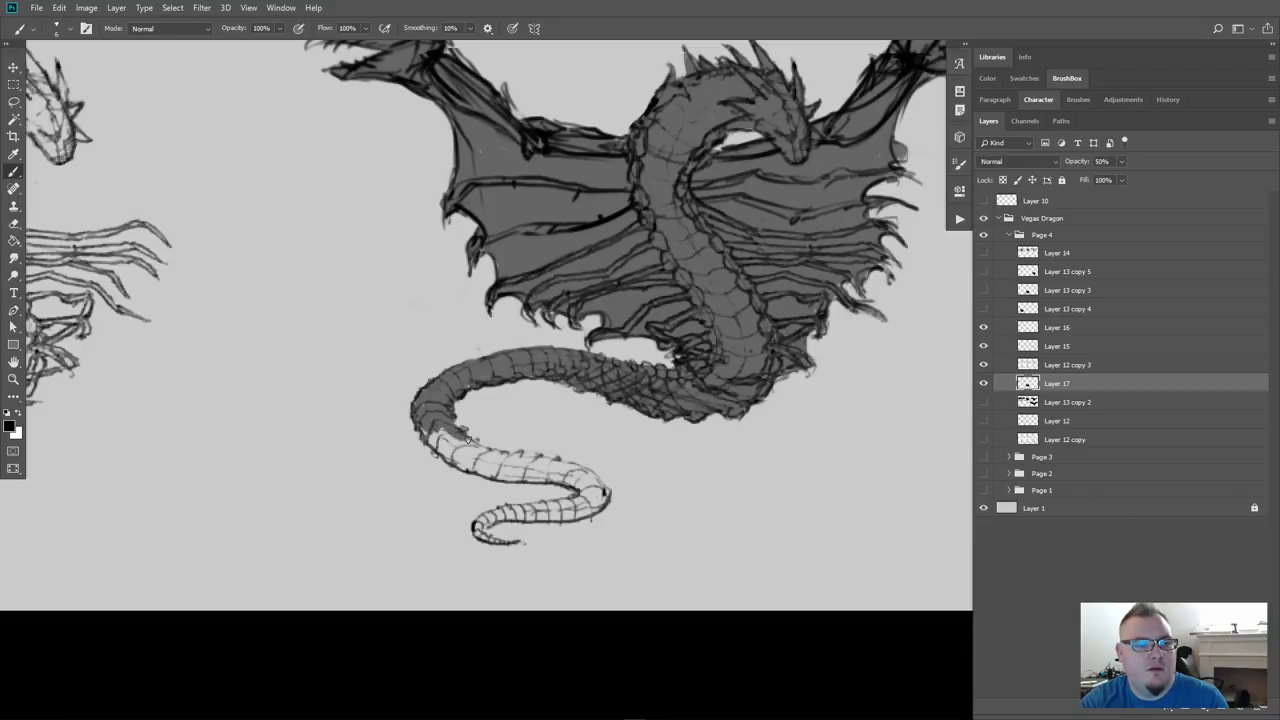
mouse_move(467, 439)
left_mouse_down()
mouse_move(424, 430)
mouse_move(438, 448)
mouse_move(562, 463)
mouse_move(605, 491)
mouse_move(581, 476)
mouse_move(518, 476)
mouse_move(573, 475)
mouse_move(538, 466)
mouse_move(599, 501)
mouse_move(571, 515)
mouse_move(549, 515)
mouse_move(577, 501)
mouse_move(540, 507)
mouse_move(585, 503)
mouse_move(496, 518)
left_mouse_up()
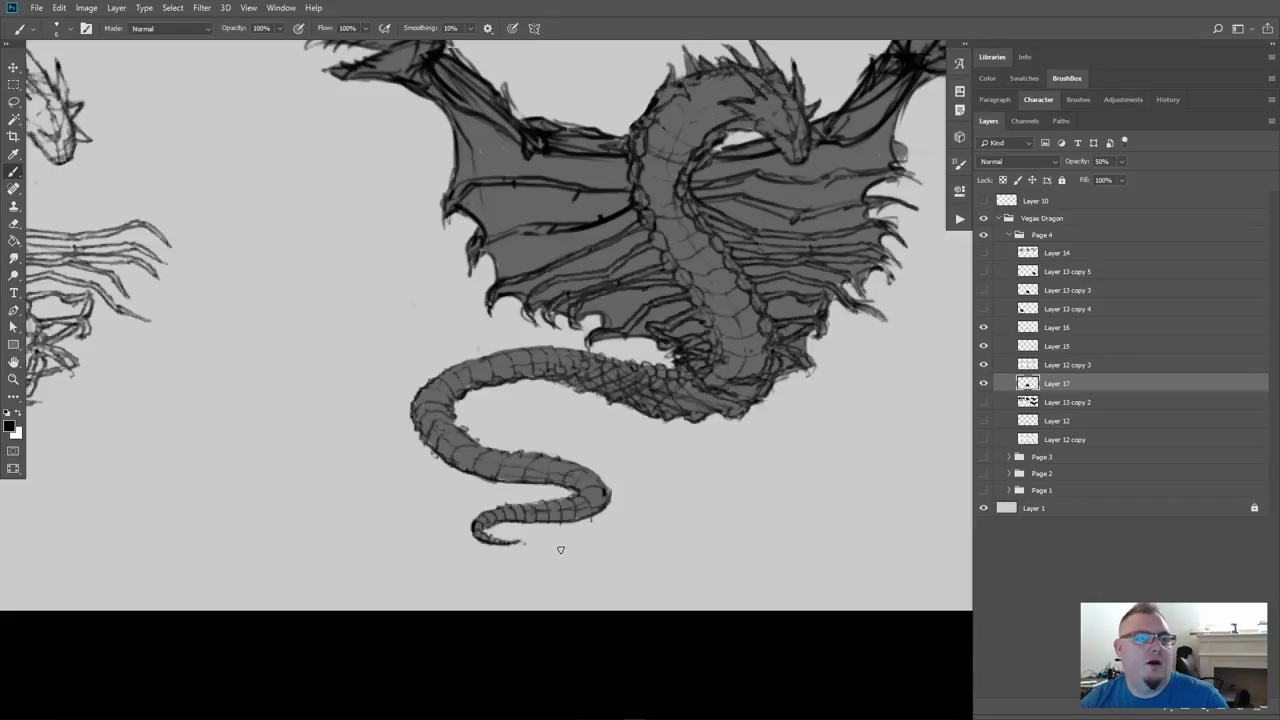
key("ctrl+minus")
key("ctrl+minus")
Show the Layer 13 copy 2 silhouette fills and set that layer's opacity to 50%
mouse_move(611, 312)
left_mouse_down()
mouse_move(305, 266)
mouse_move(373, 465)
mouse_move(413, 512)
left_mouse_up()
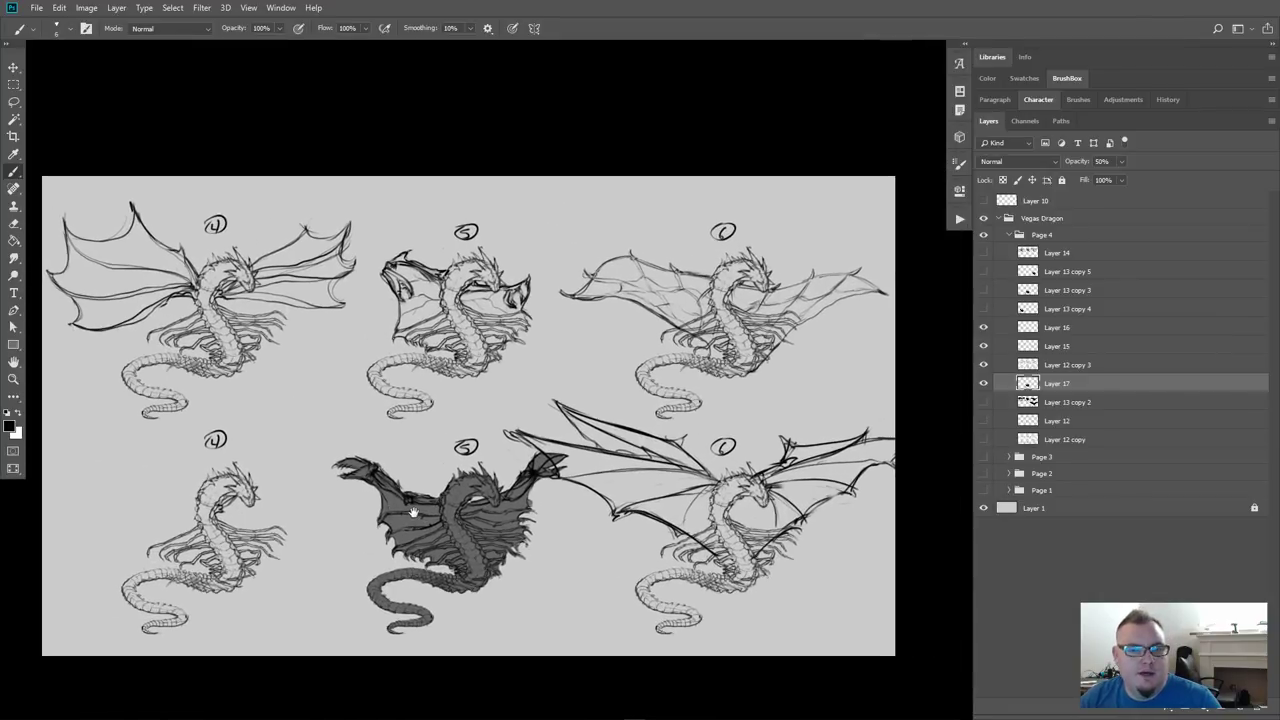
left_click(983, 403)
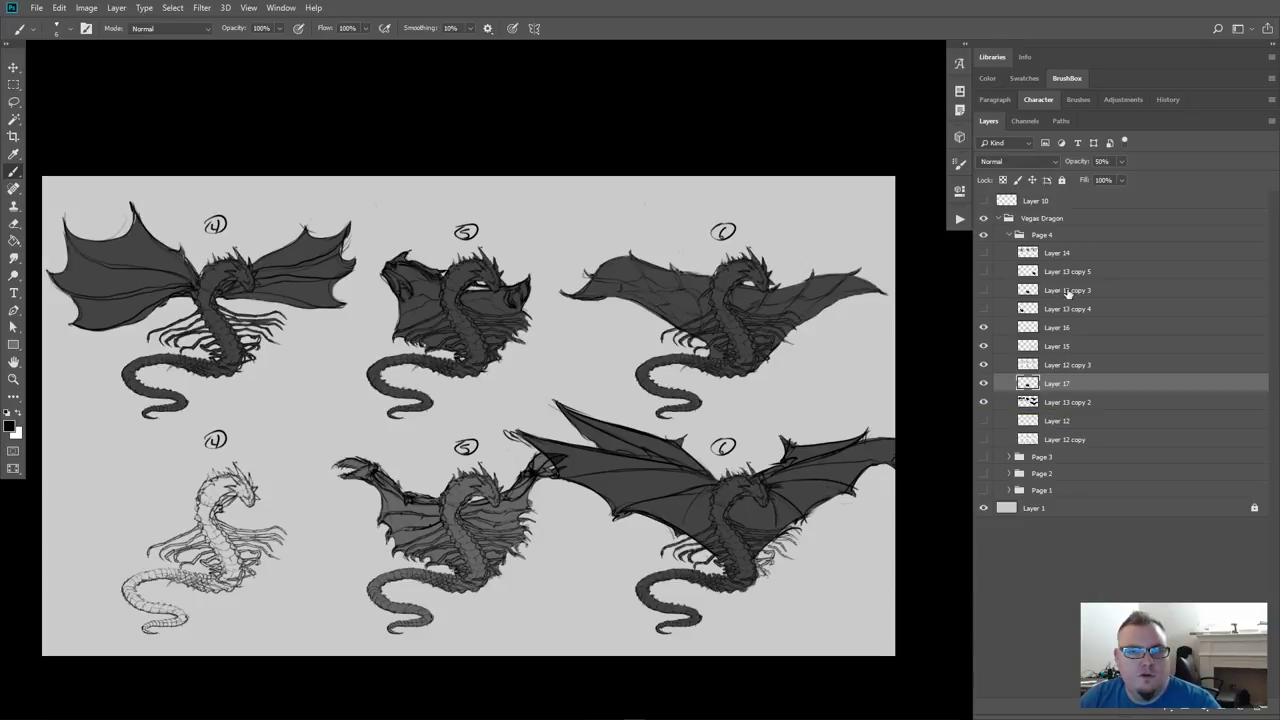
left_click(1048, 402)
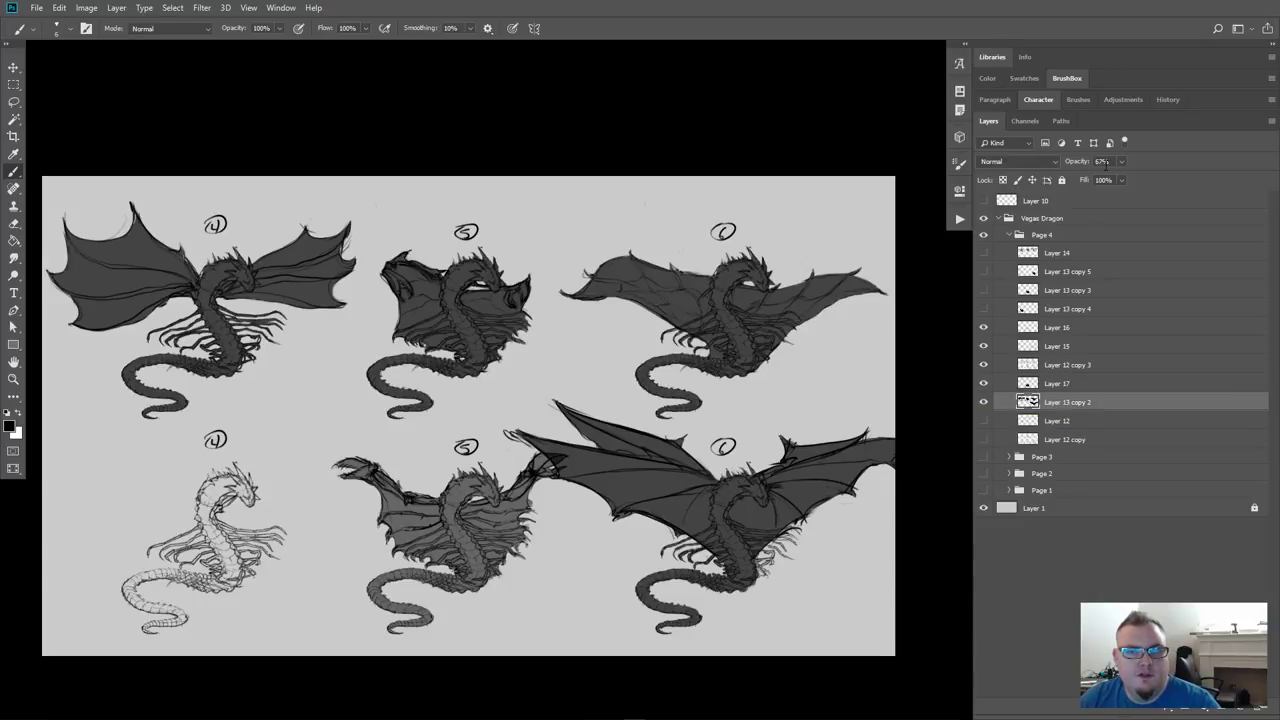
type("50")
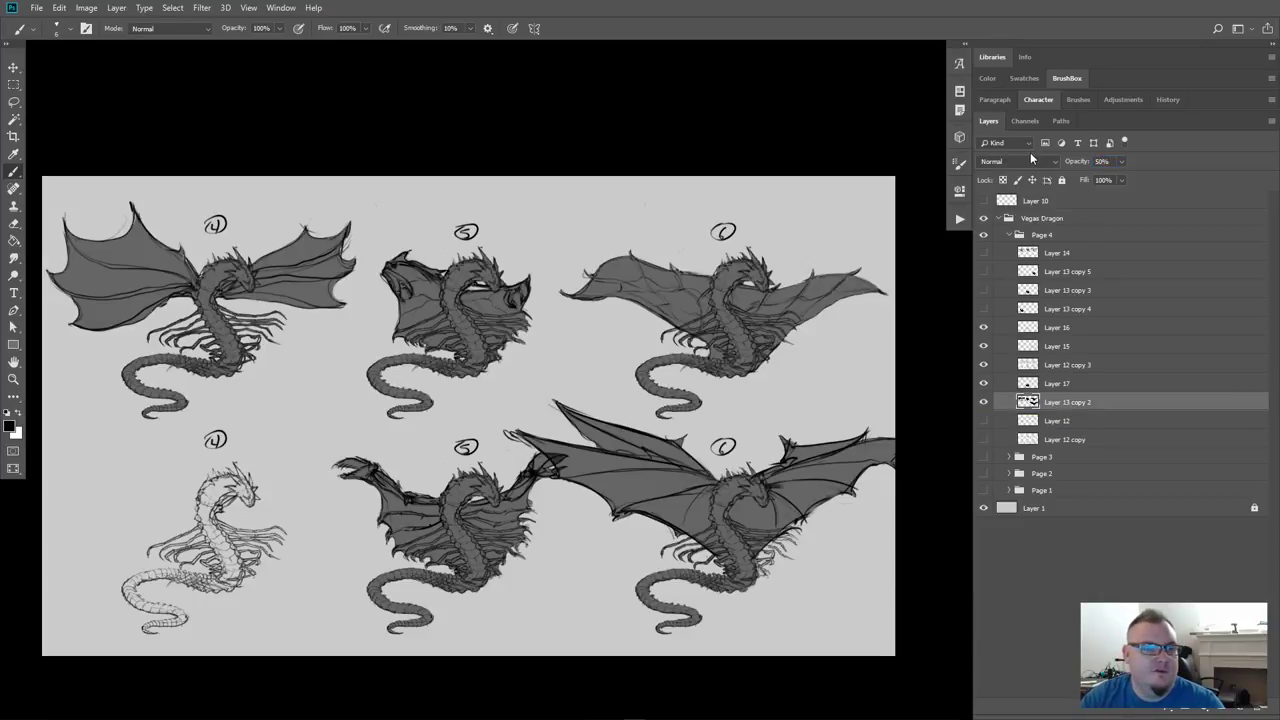
left_click_drag(486, 405, 507, 371)
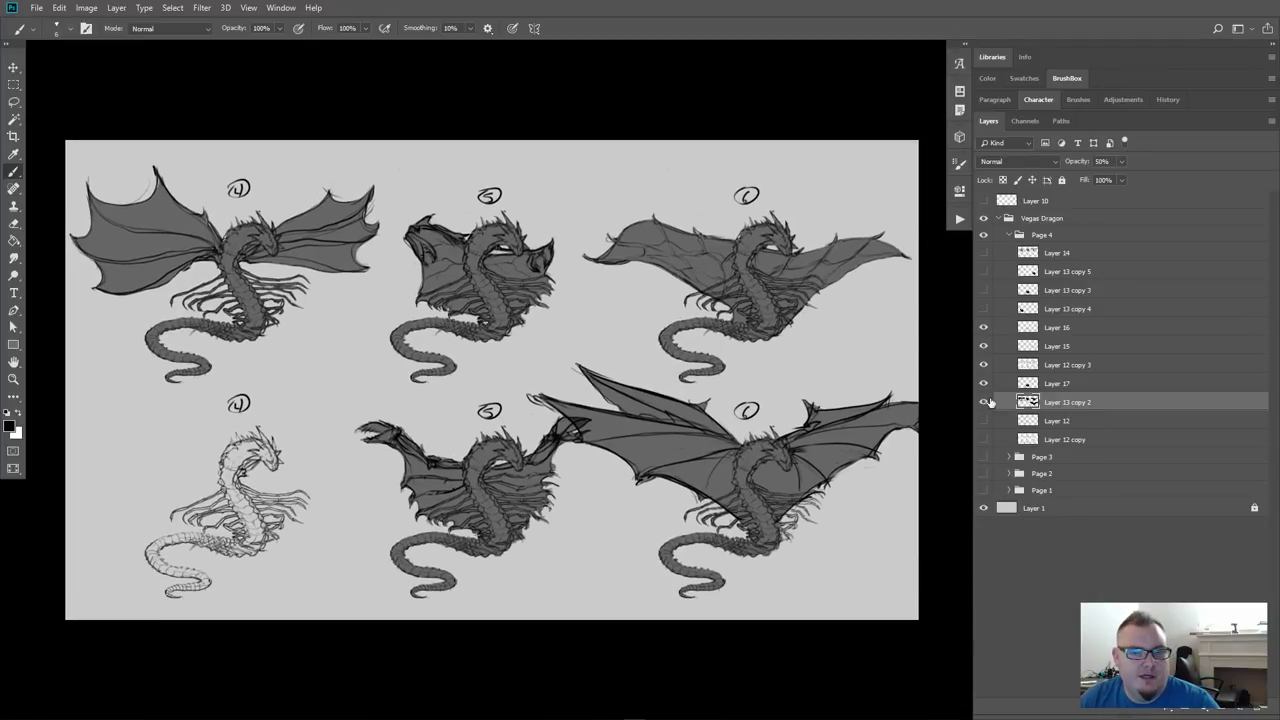
Select the Layer 12 copy 3 line-art layer and switch to the Lasso tool
left_click(984, 366)
left_click(984, 366)
left_click(1036, 366)
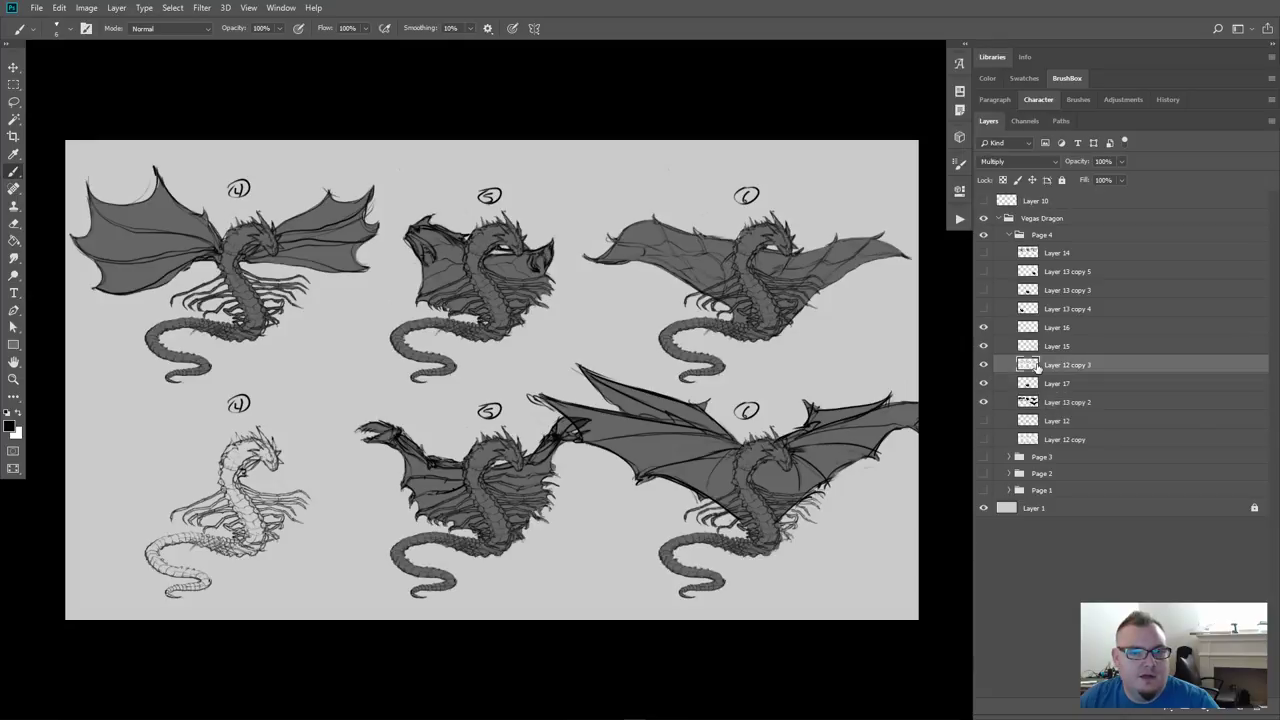
key("l")
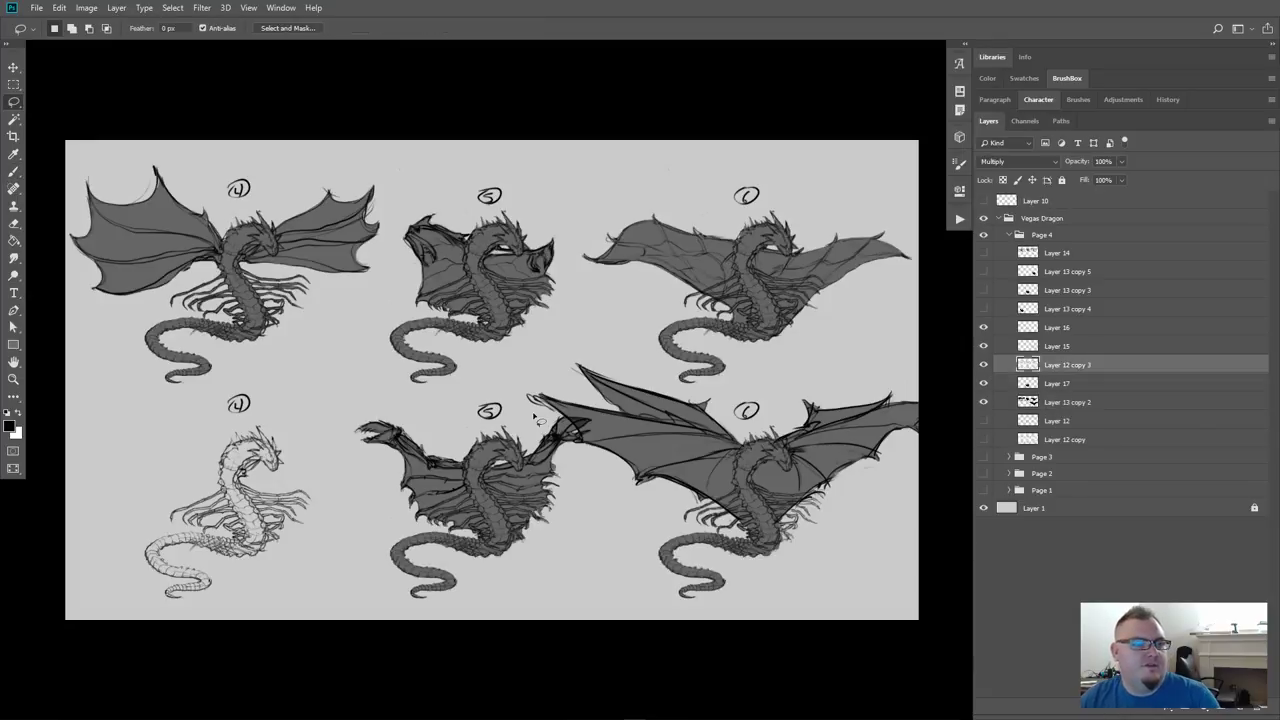
Cut the lower-left dragon sketch onto a new hidden Layer 18, then reselect Layer 12 copy 3
mouse_move(196, 410)
left_mouse_down()
mouse_move(350, 486)
mouse_move(255, 626)
mouse_move(88, 573)
mouse_move(180, 416)
left_mouse_up()
right_click(240, 528)
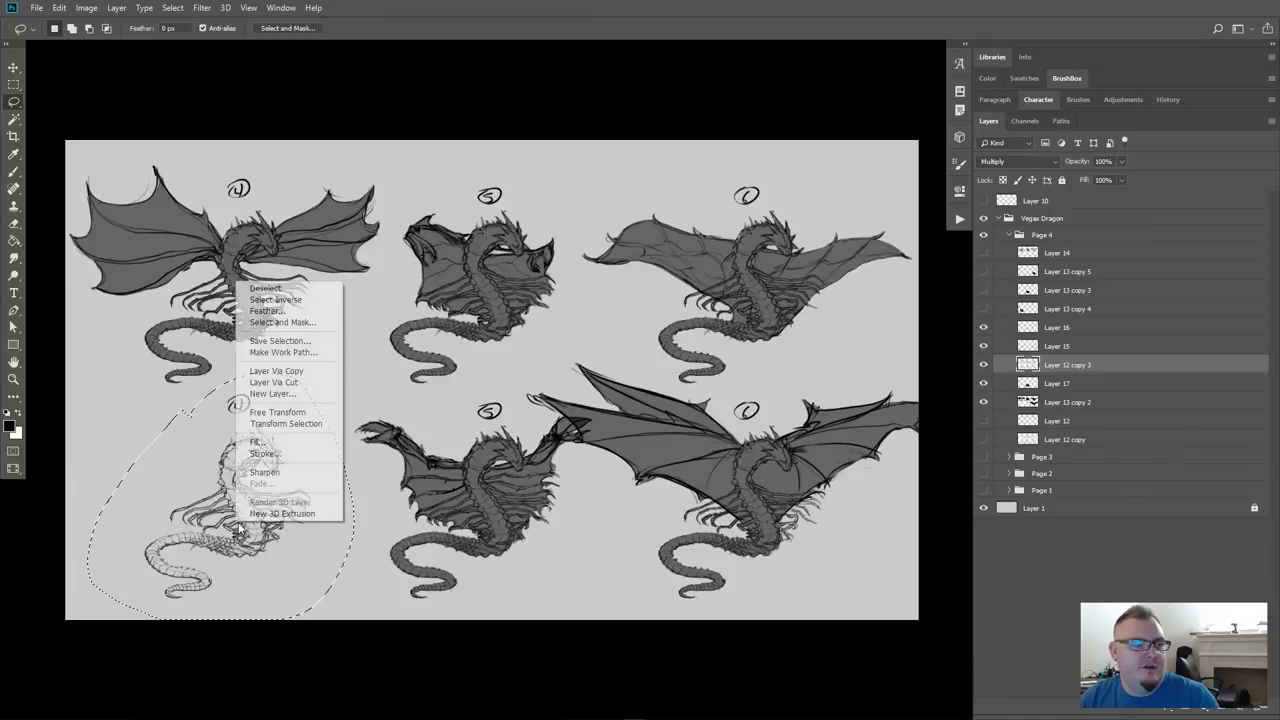
left_click(274, 382)
left_click(984, 364)
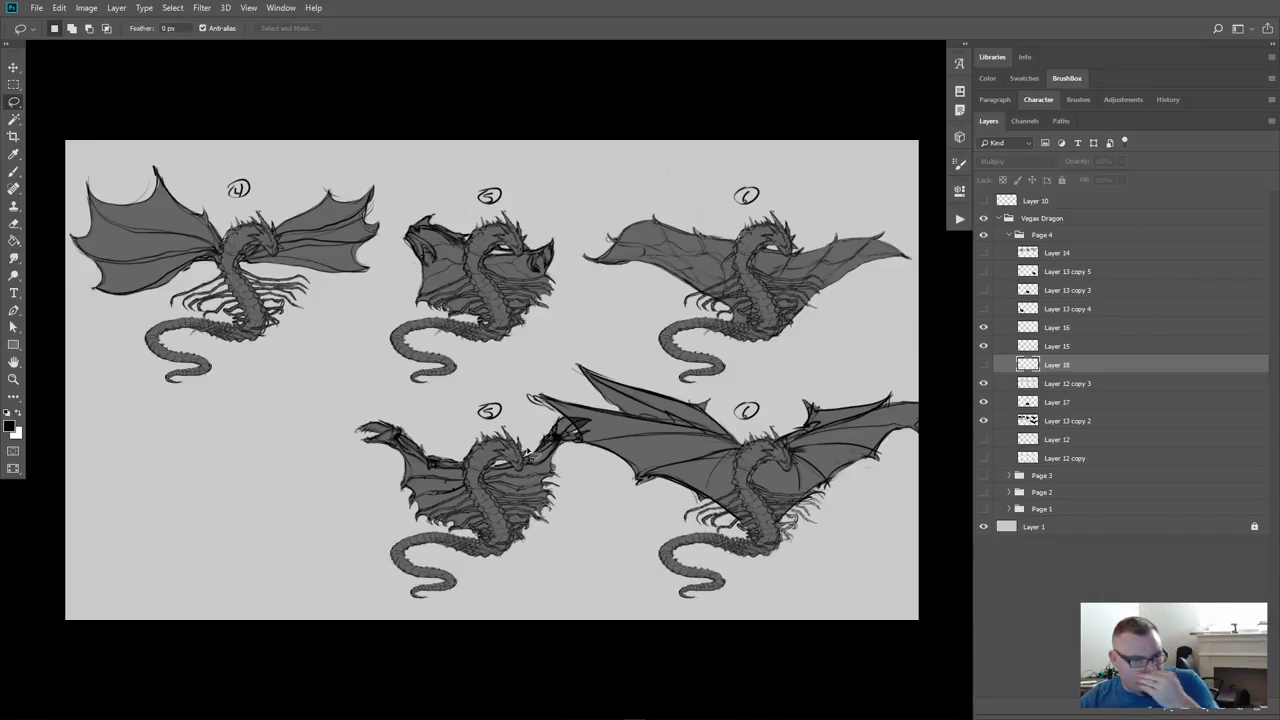
left_click(1053, 386)
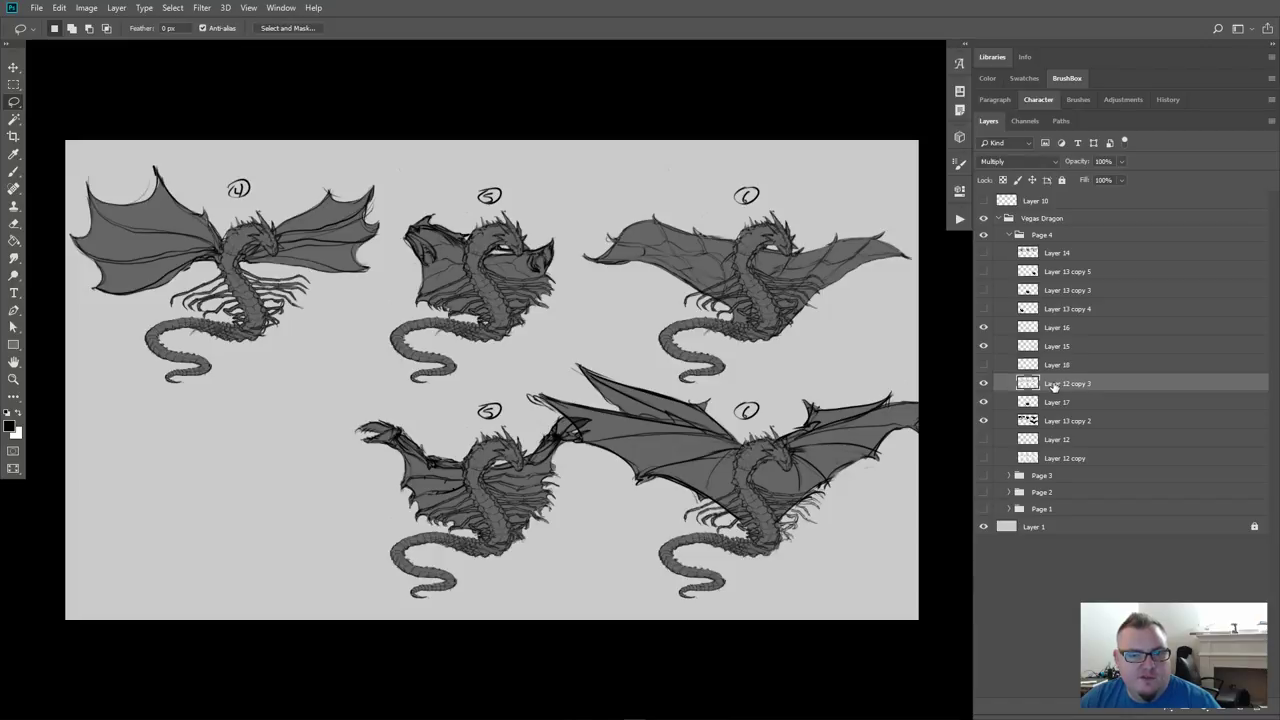
Toggle Layer 12 copy 3, Layer 17, Layer 13 copy 2, Layer 15 and Layer 16 on and off to check their contents
left_click(983, 385)
left_click(983, 385)
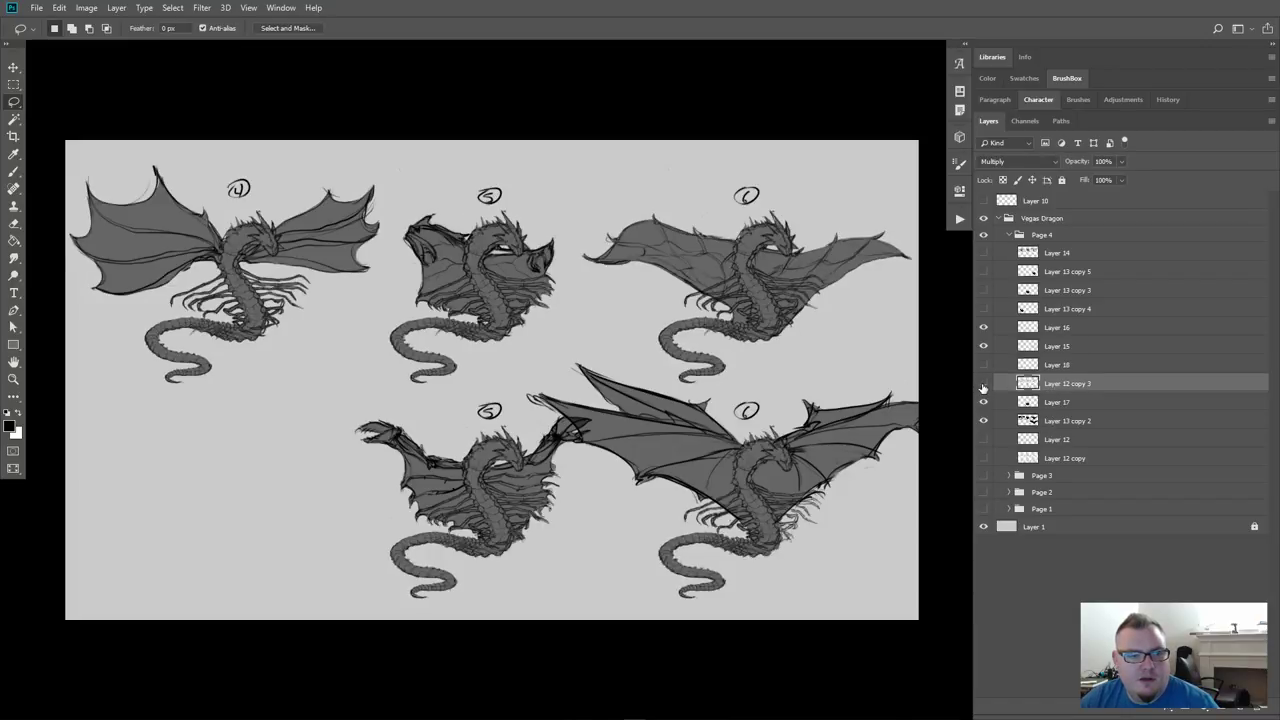
left_click(983, 385)
left_click(983, 385)
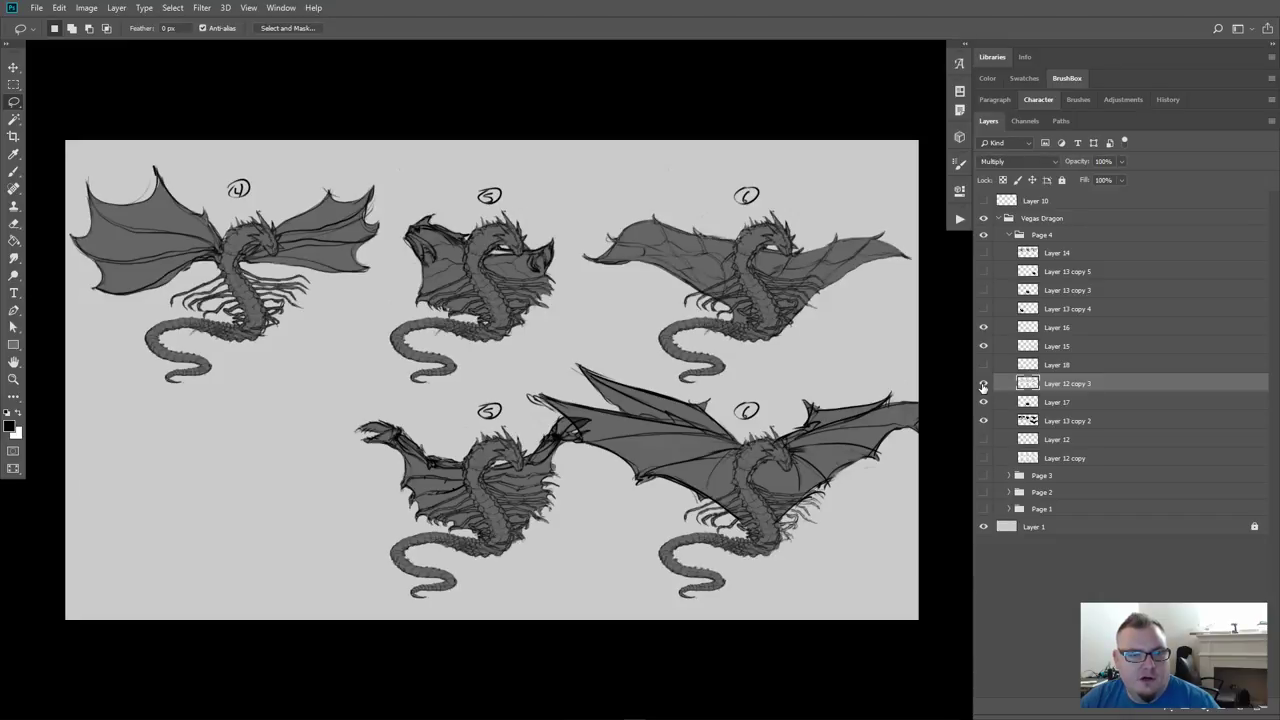
left_click(983, 385)
left_click(984, 404)
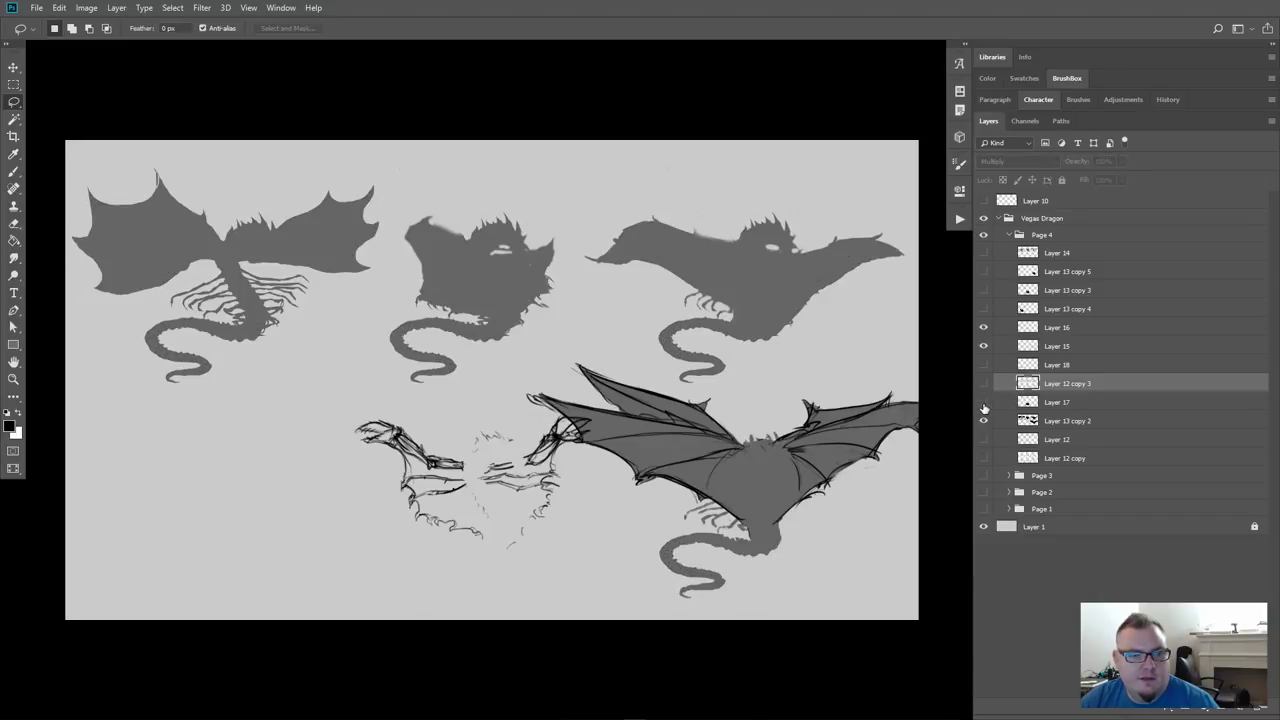
left_click(984, 404)
left_click(984, 404)
left_click(984, 404)
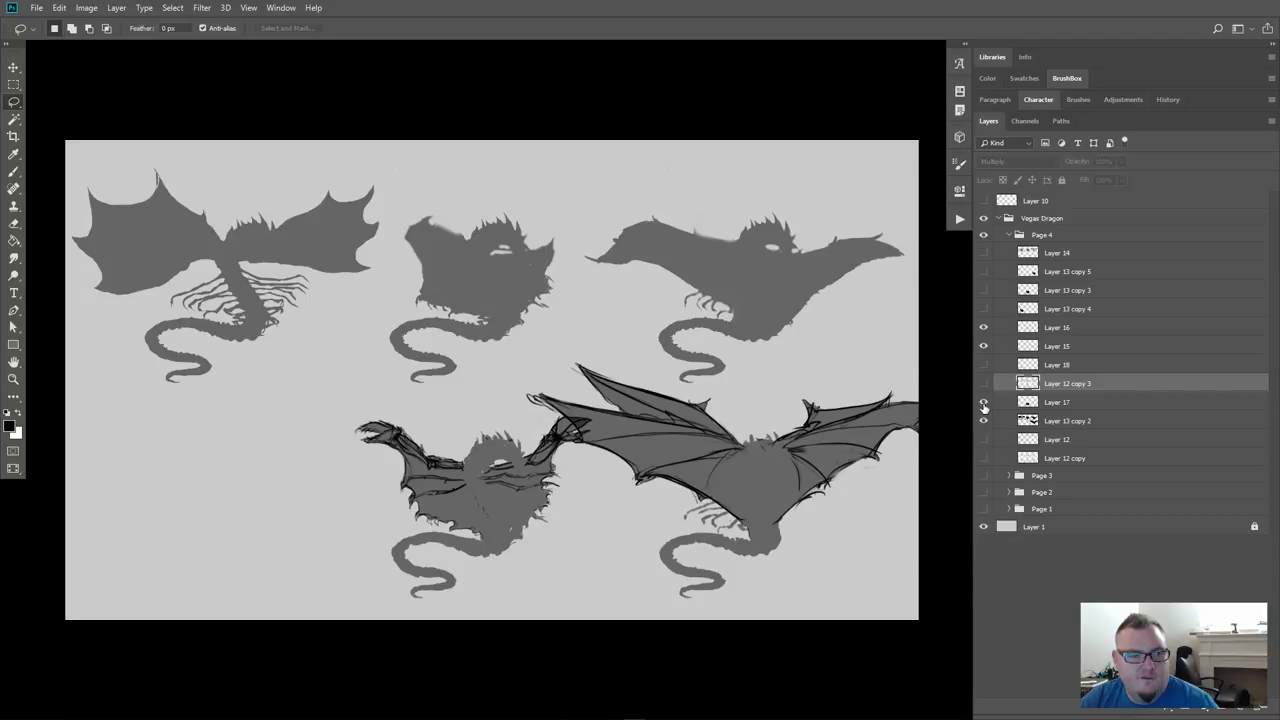
left_click(985, 422)
left_click(985, 422)
left_click(984, 346)
left_click(984, 346)
left_click(984, 328)
left_click(984, 328)
Move Layer 16 just above Layer 12 copy 3 and merge it into that layer
left_click(1028, 330)
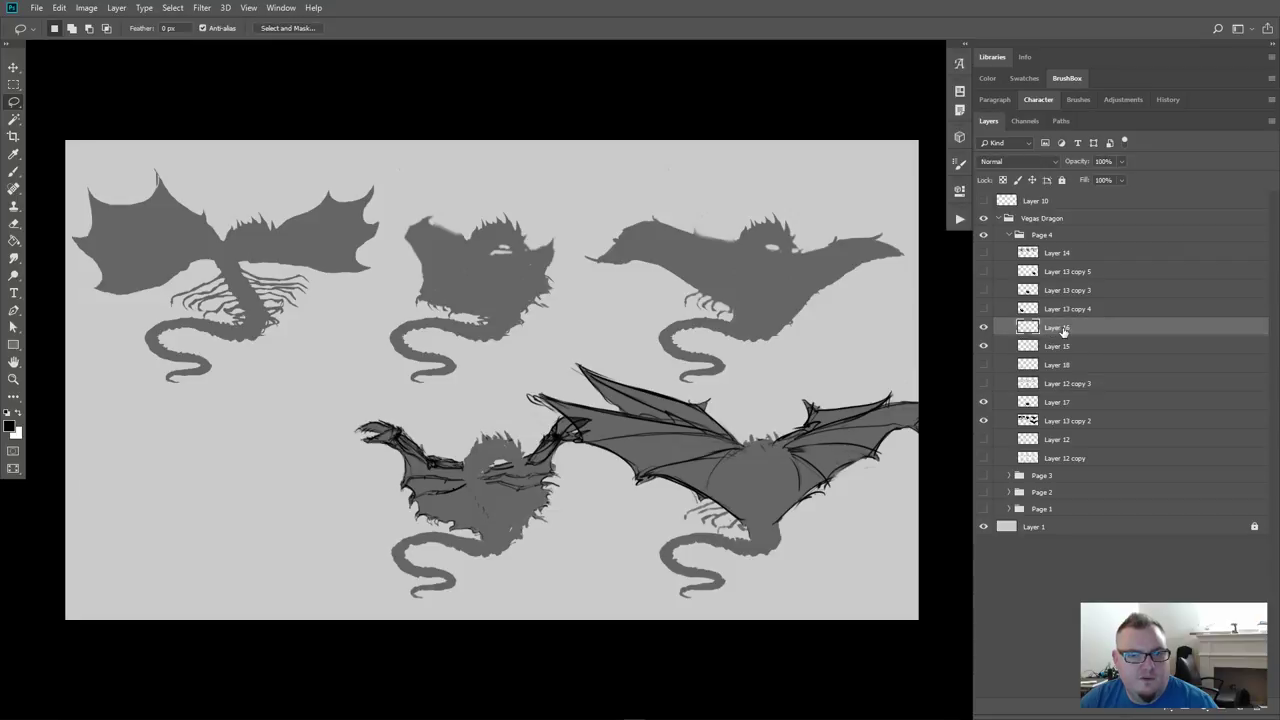
left_click_drag(1063, 331, 1111, 366)
left_click(983, 383)
key("ctrl+e")
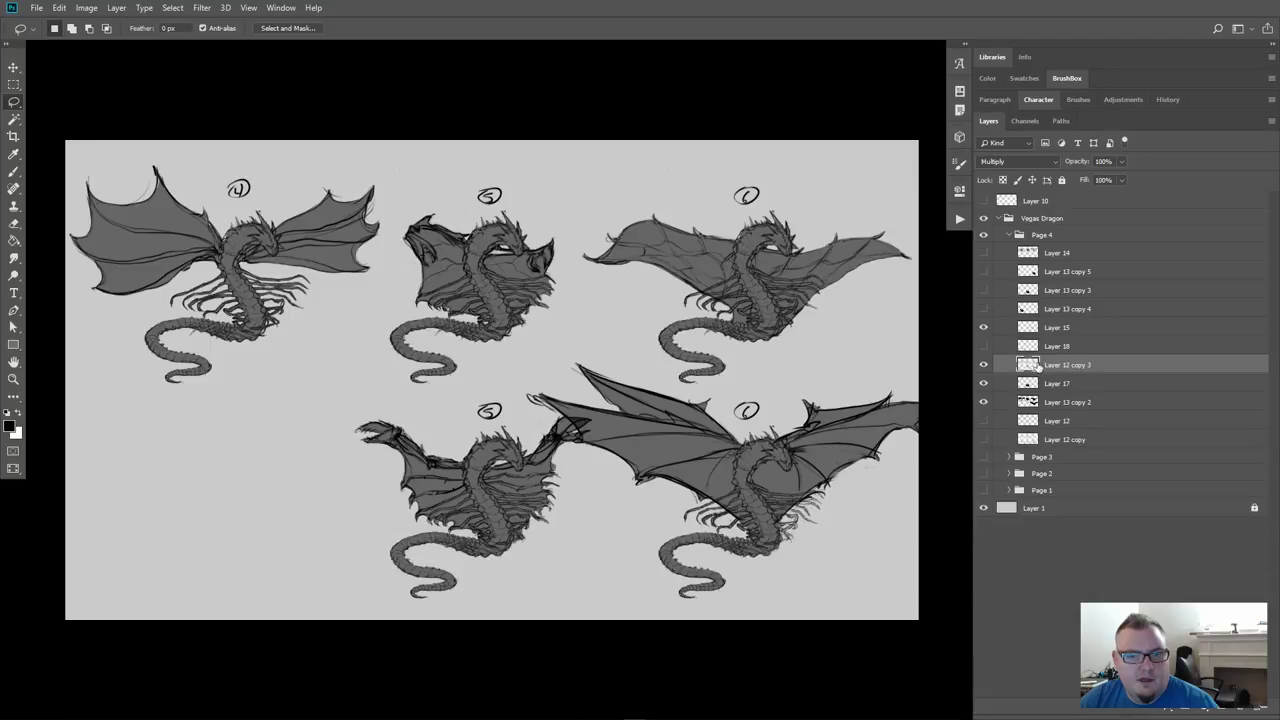
Hide the merged dragon line art and show Layer 15's bat-wing sketch
left_click(988, 366)
left_click(988, 366)
left_click(988, 366)
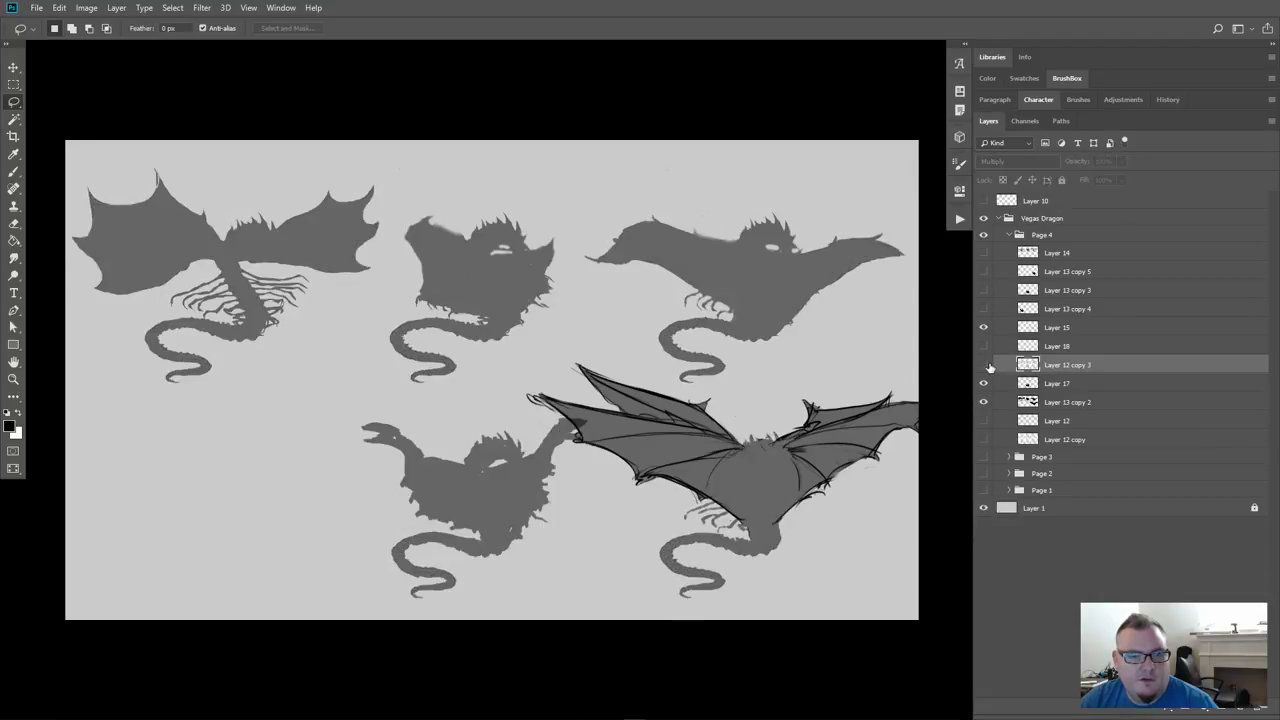
left_click(1008, 331)
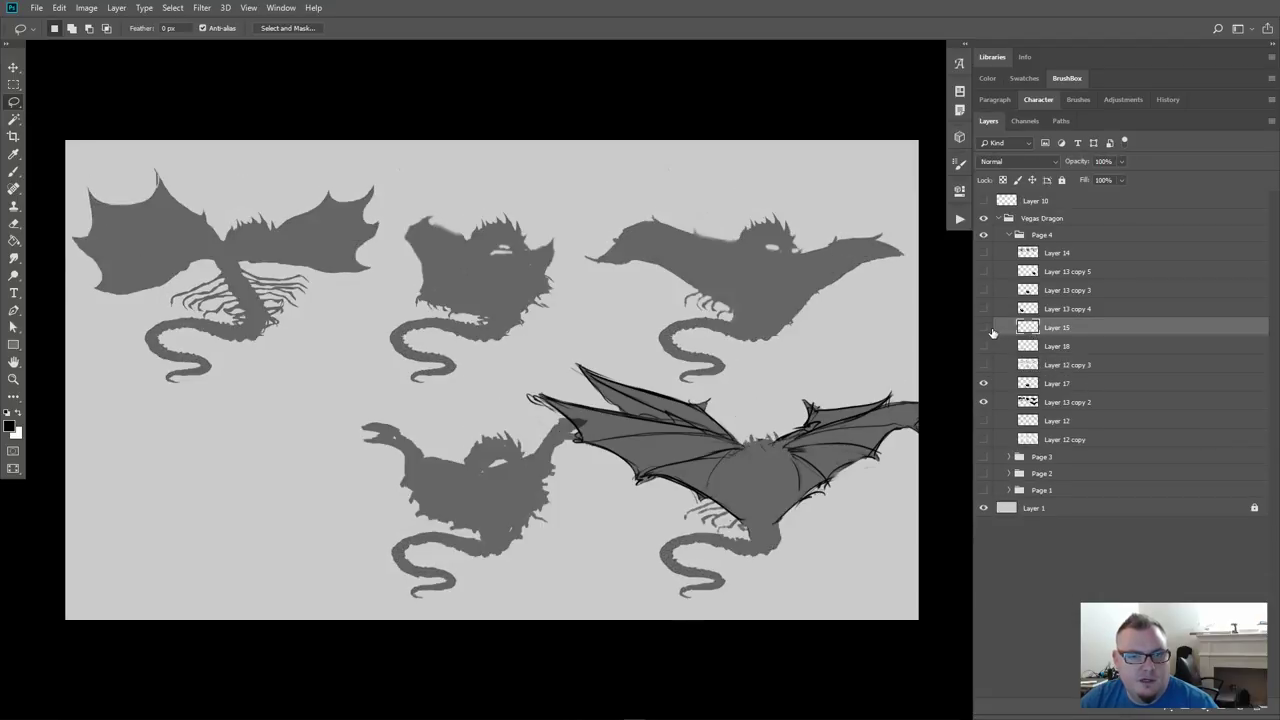
left_click(985, 328)
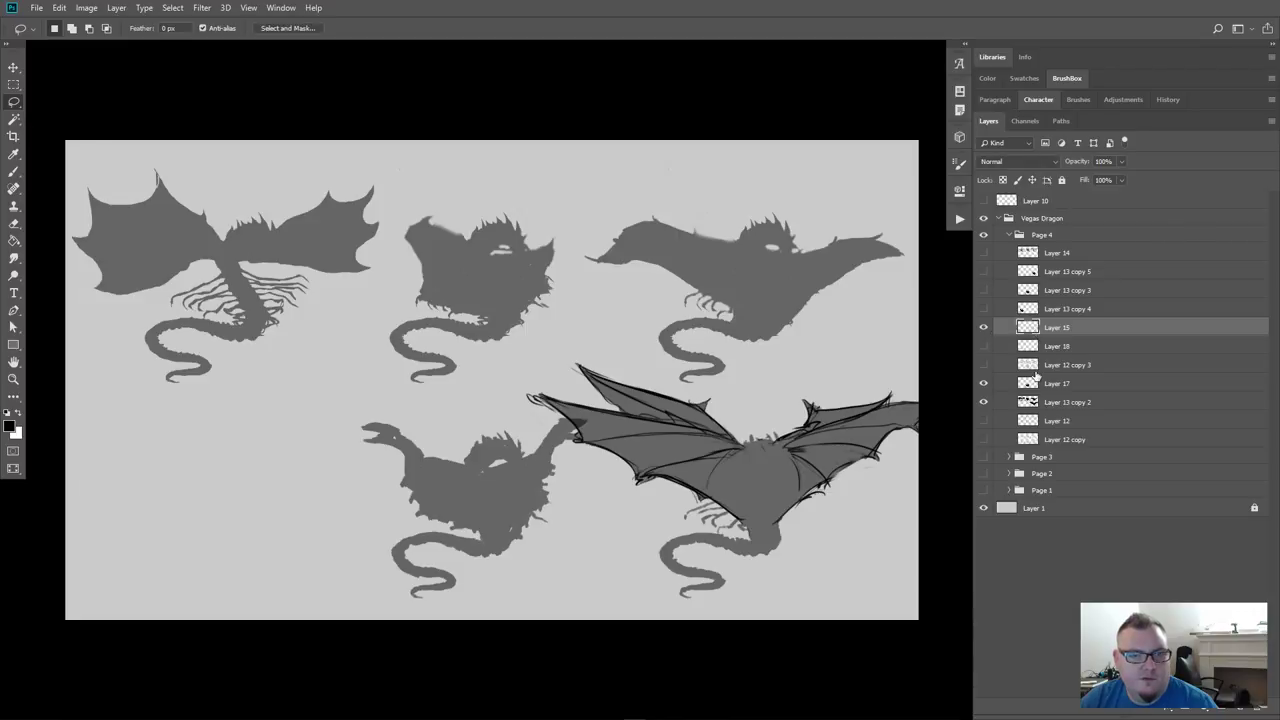
Check the lower-left dragon, grey silhouettes and Layer 18 sketch by toggling them, leaving silhouettes hidden
left_click(984, 383)
left_click(984, 383)
left_click(984, 401)
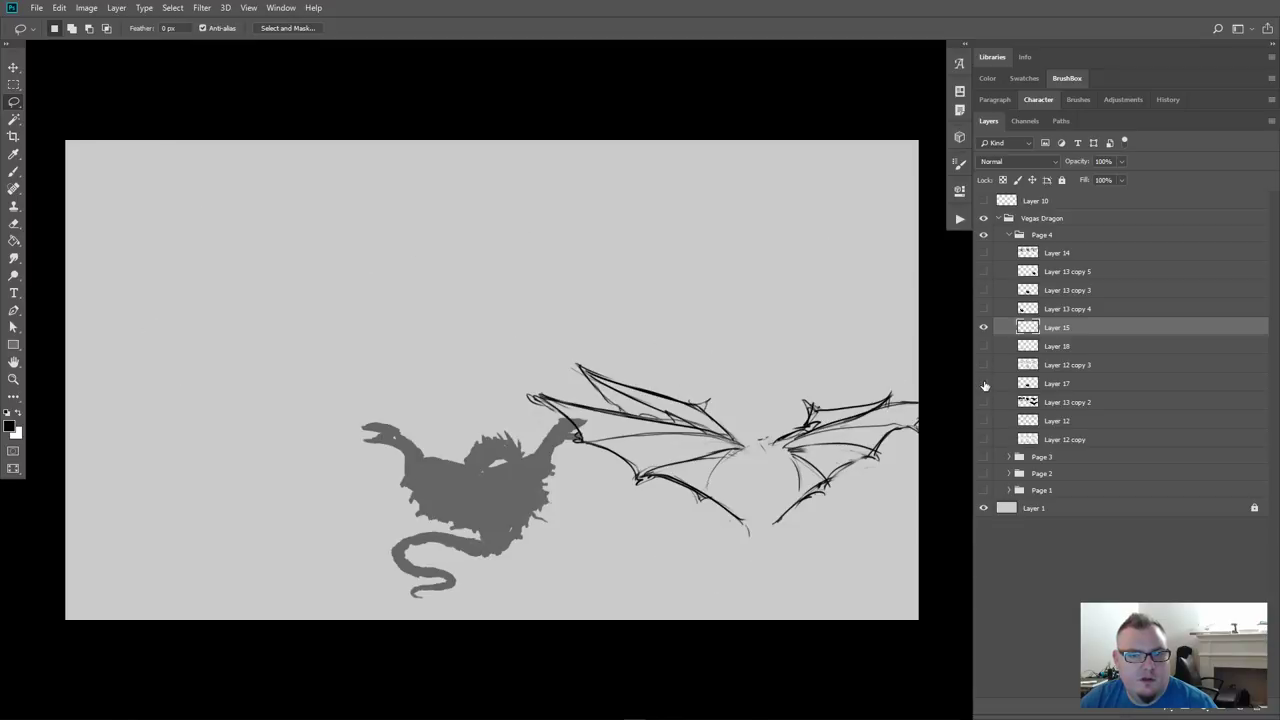
left_click(984, 383)
left_click(983, 328)
left_click(983, 328)
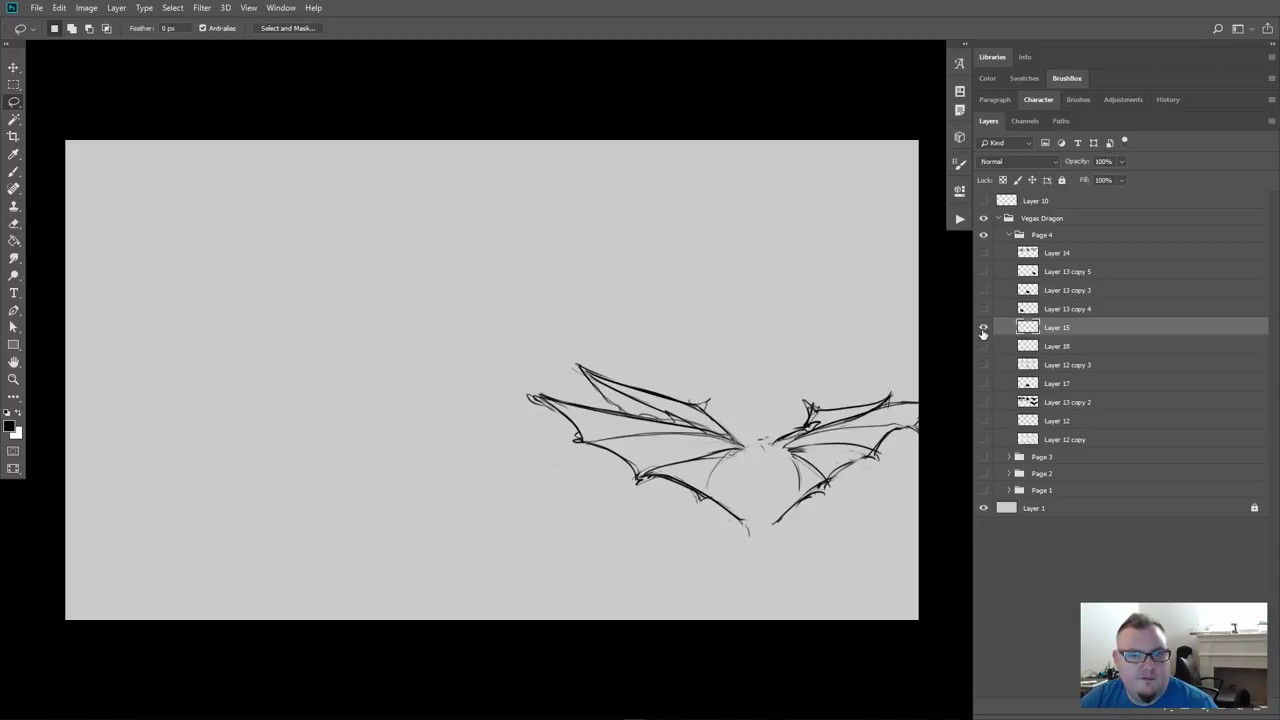
left_click(983, 346)
left_click(983, 346)
Drag Layer 15 below Layer 18 and show the sketch sheet with the bat wings over the lower-right dragon
left_click_drag(1022, 337, 984, 350)
left_click(984, 365)
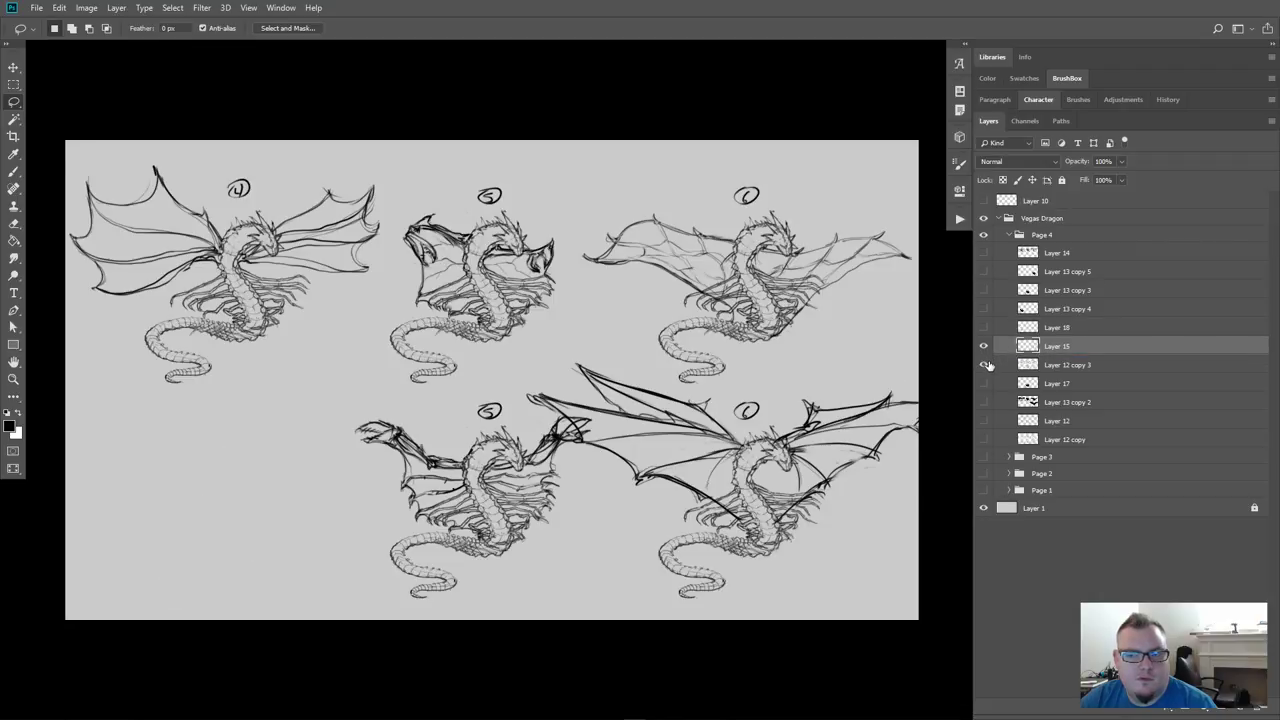
left_click(983, 346)
left_click(983, 346)
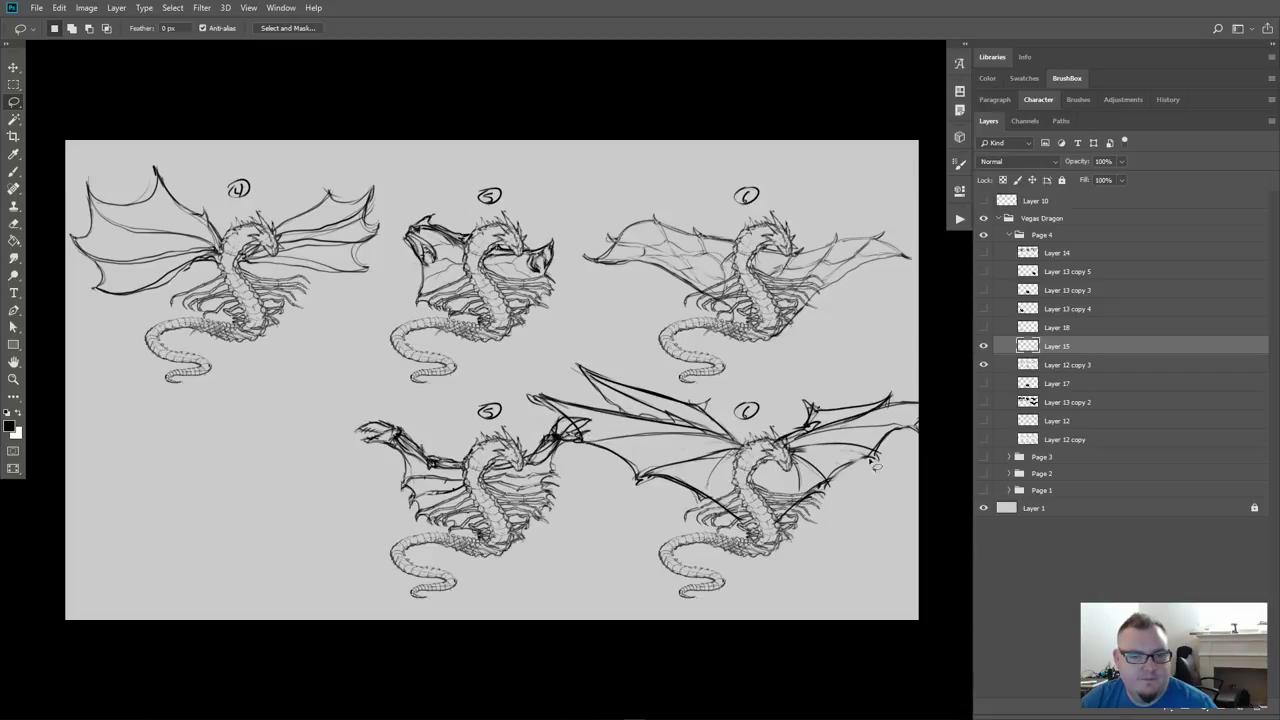
left_click(982, 365, "alt")
left_click(982, 365, "alt")
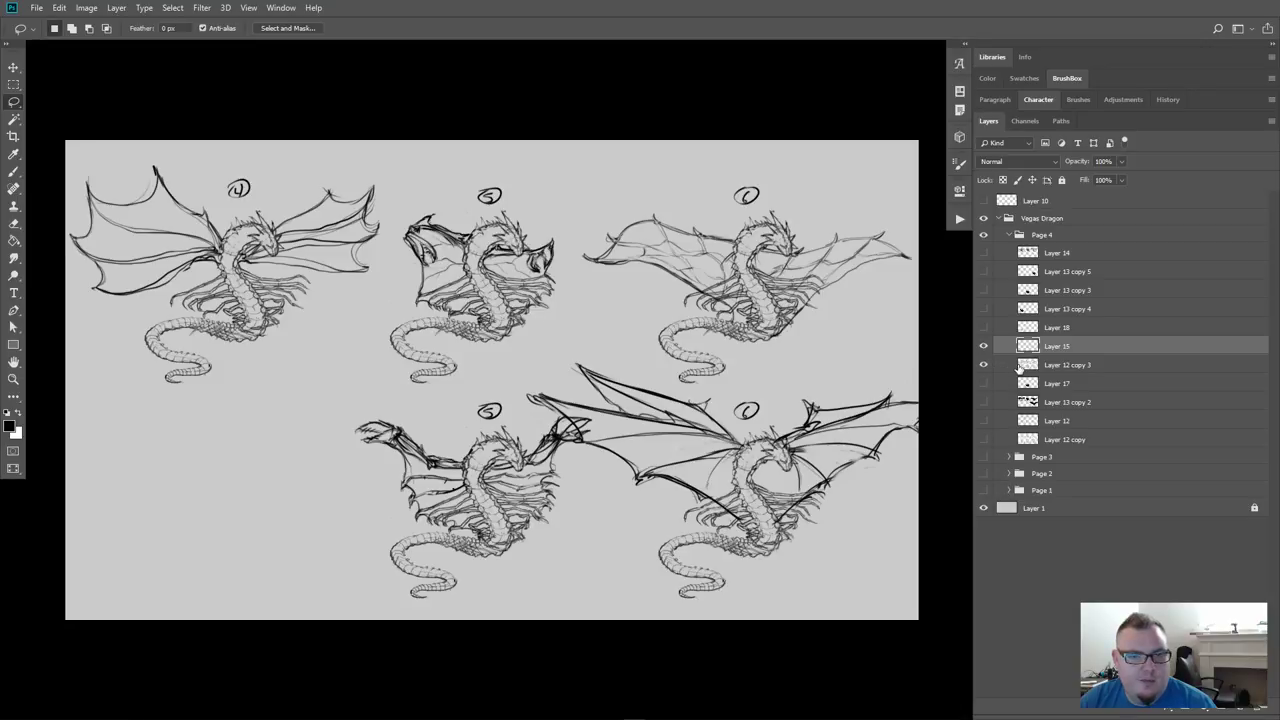
left_click(1018, 367)
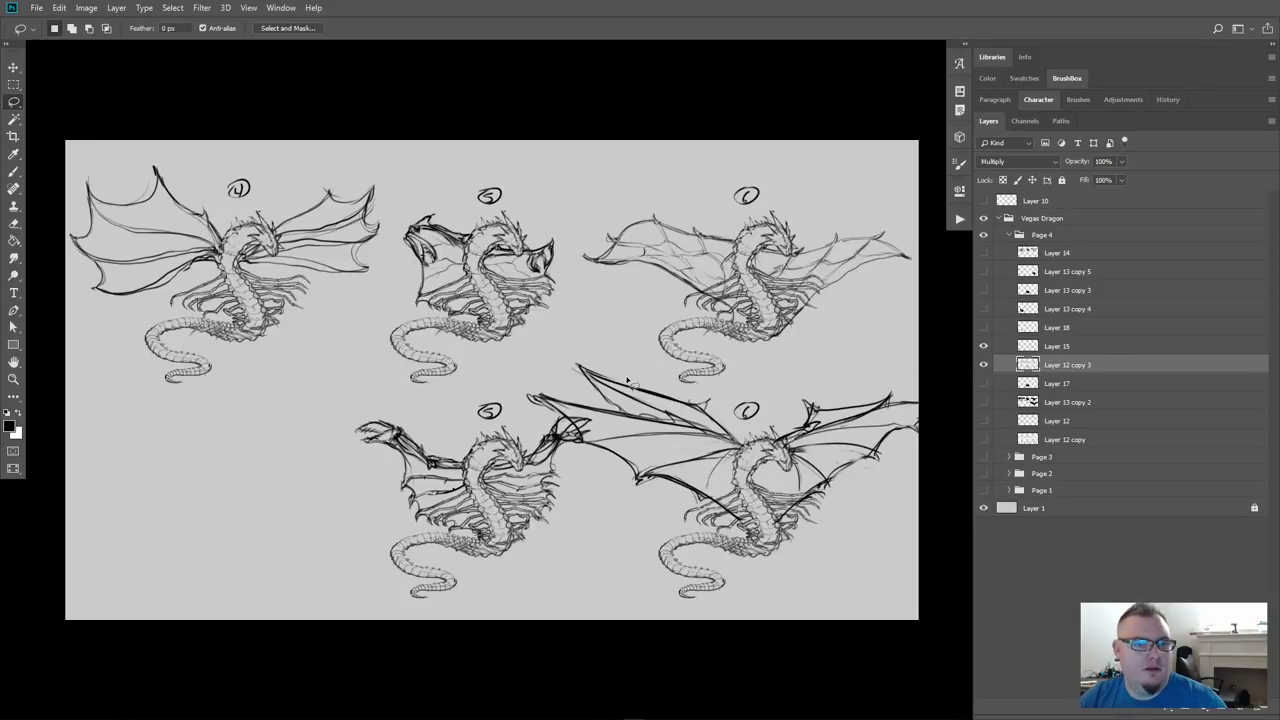
Lasso the lower-middle dragon sketch and nudge it left with Shift+Left twice
mouse_move(358, 396)
left_mouse_down()
mouse_move(438, 408)
mouse_move(503, 387)
mouse_move(605, 569)
mouse_move(347, 602)
mouse_move(355, 410)
left_mouse_up()
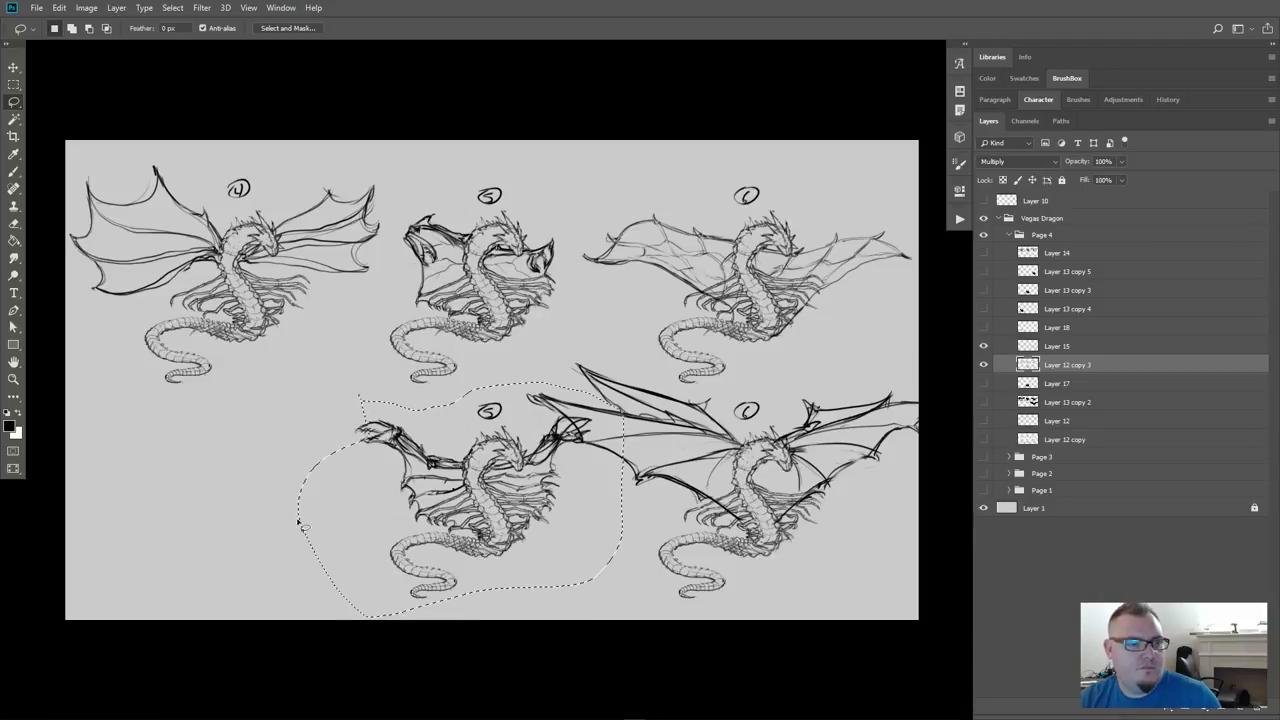
key("v")
key("shift+Left")
key("shift+Left")
key("shift+Left")
key("shift+Left")
key("shift+Left")
key("shift+Left")
key("shift+Left")
key("shift+Left")
key("shift+Left")
key("shift+Left")
key("shift+Left")
key("shift+Left")
key("shift+Left")
key("shift+Left")
key("shift+Left")
key("shift+Left")
key("shift+Left")
key("shift+Left")
key("shift+Left")
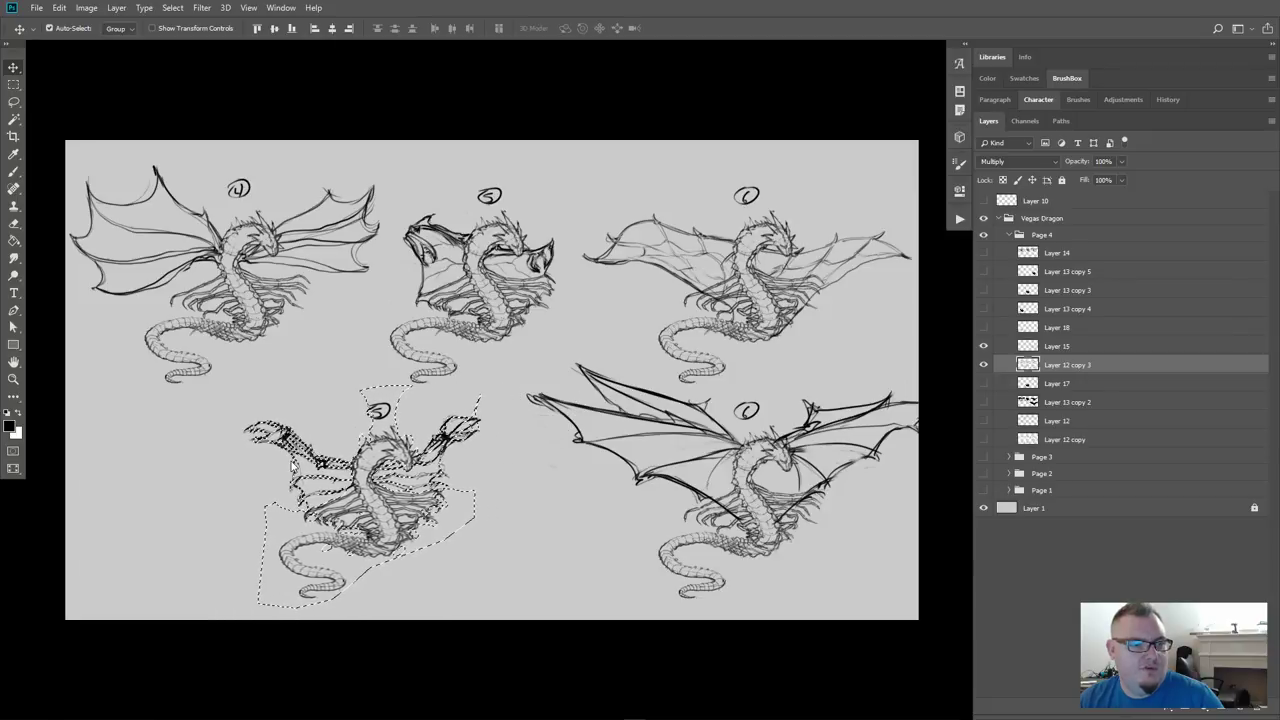
key("shift+Left")
key("shift+Left")
key("ctrl+d")
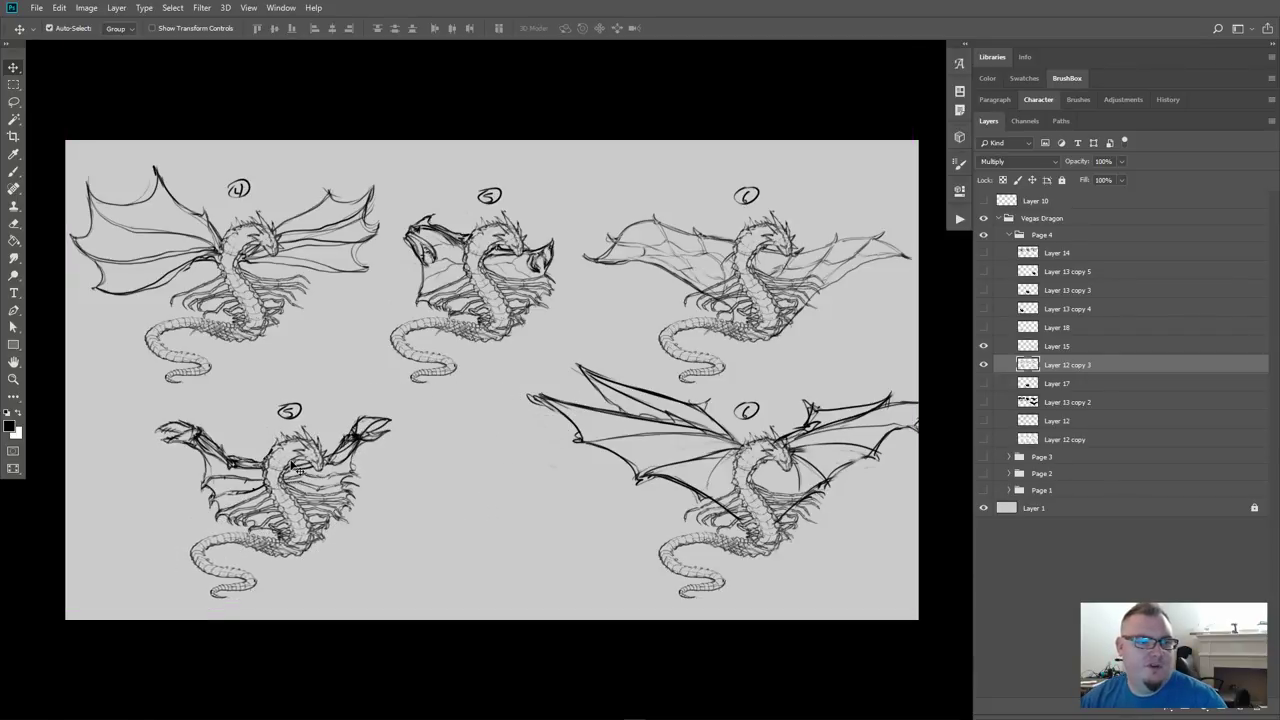
Show Layer 17, nudge its grey silhouette left under the sketch, and show Layer 13 copy 2's fills
left_click(985, 384)
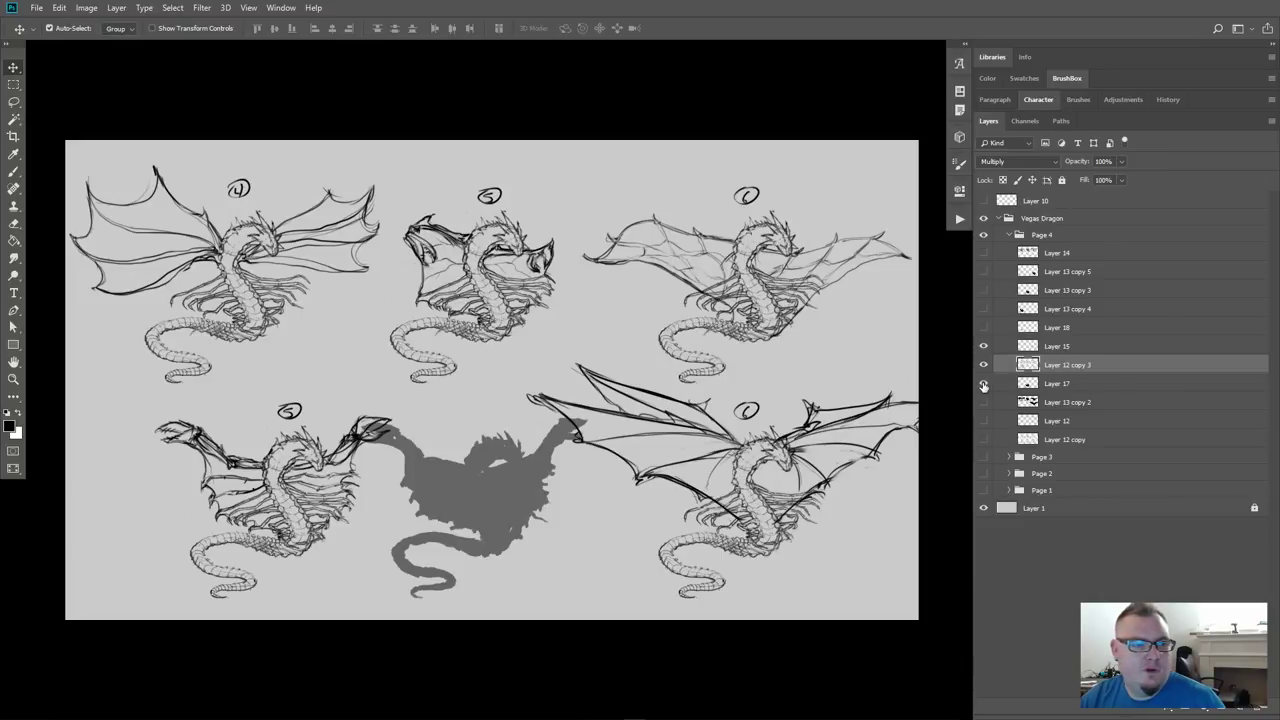
left_click(1043, 386)
key("ctrl+t")
key("shift+Left")
key("shift+Left")
key("shift+Left")
key("shift+Left")
key("shift+Left")
key("shift+Left")
key("shift+Left")
key("shift+Left")
key("shift+Left")
key("shift+Left")
key("shift+Left")
key("shift+Left")
key("shift+Left")
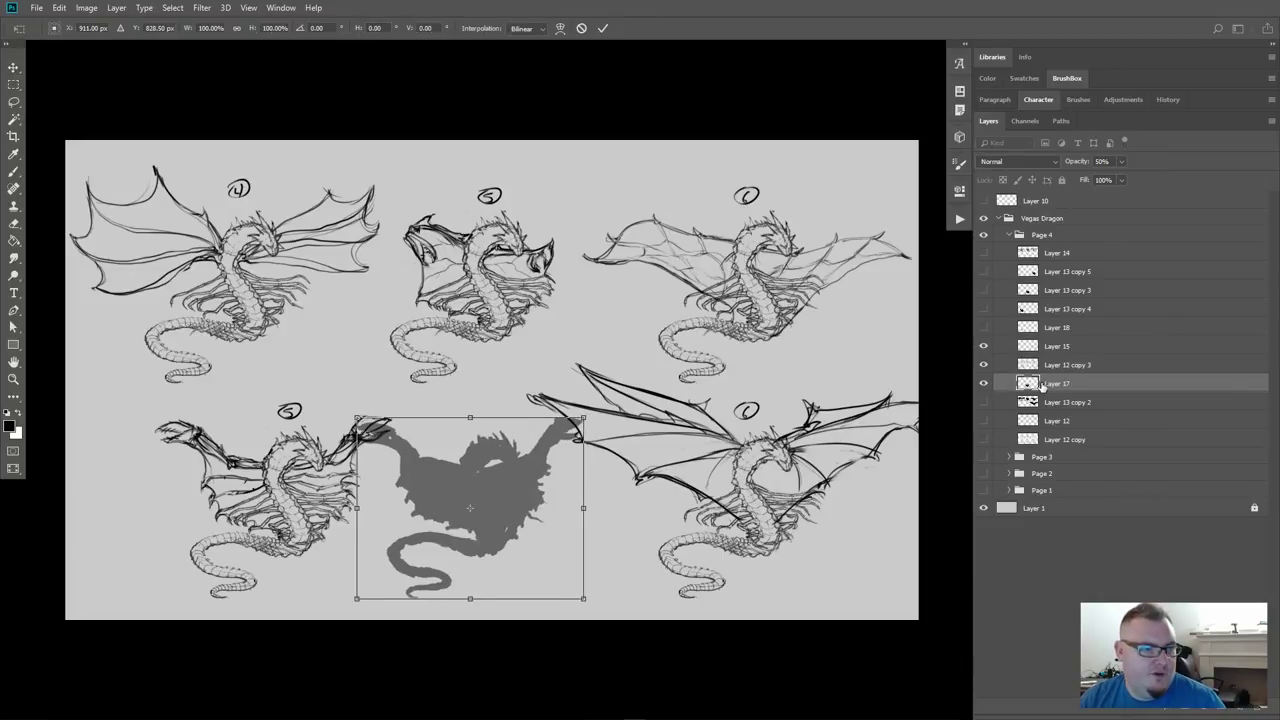
key("shift+Left")
key("shift+Left")
key("shift+Left")
key("shift+Left")
key("shift+Left")
key("shift+Left")
key("shift+Left")
key("shift+Left")
key("shift+Left")
key("shift+Left")
key("shift+Left")
key("shift+Left")
key("shift+Left")
key("shift+Left")
key("shift+Left")
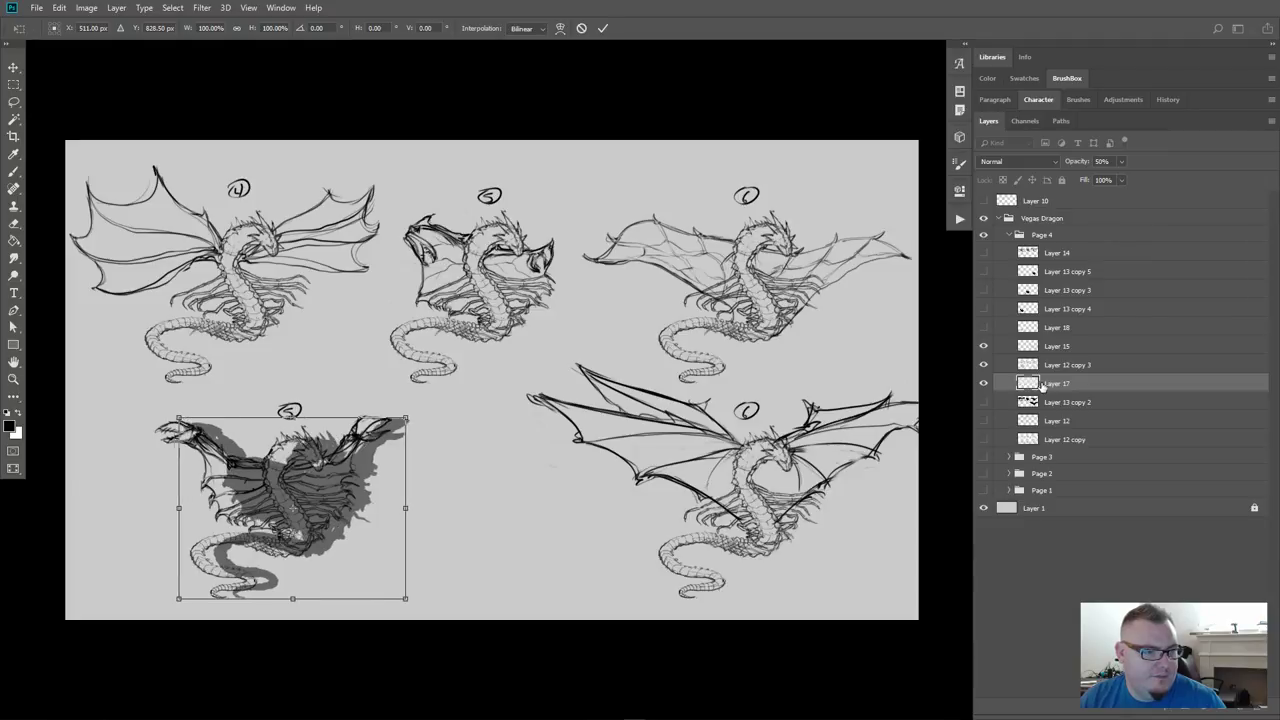
key("Return")
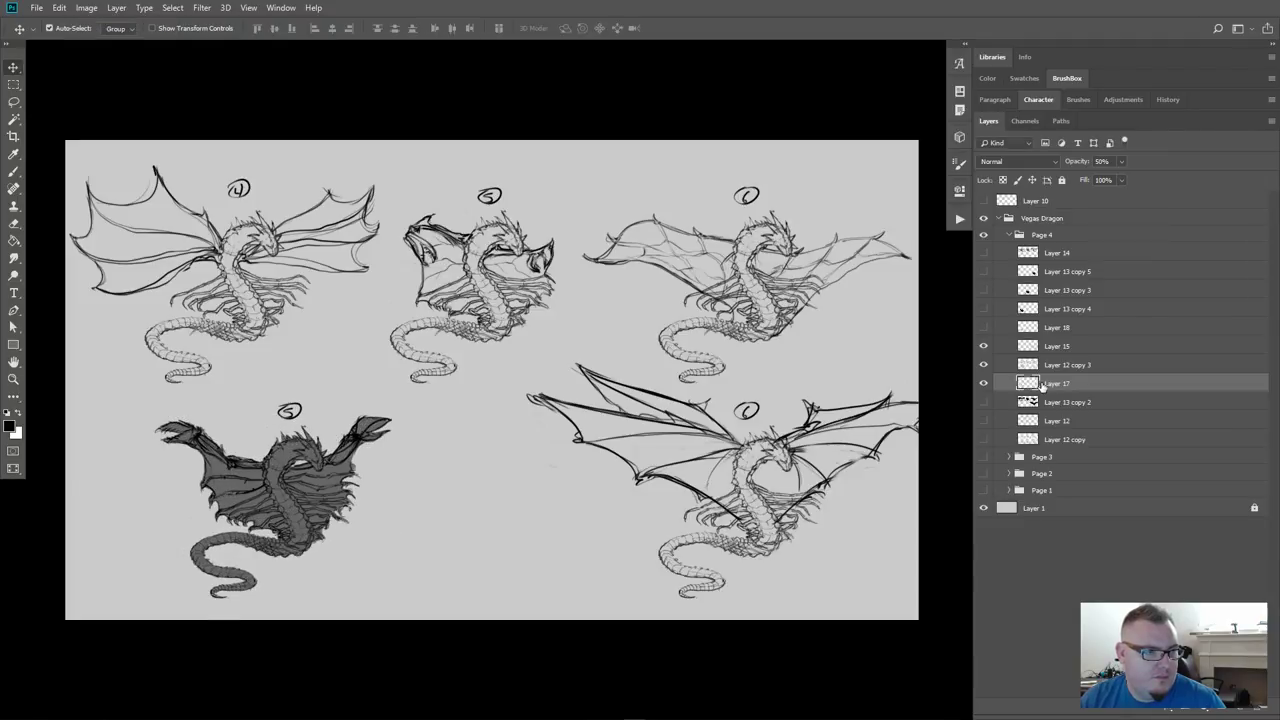
left_click(984, 401)
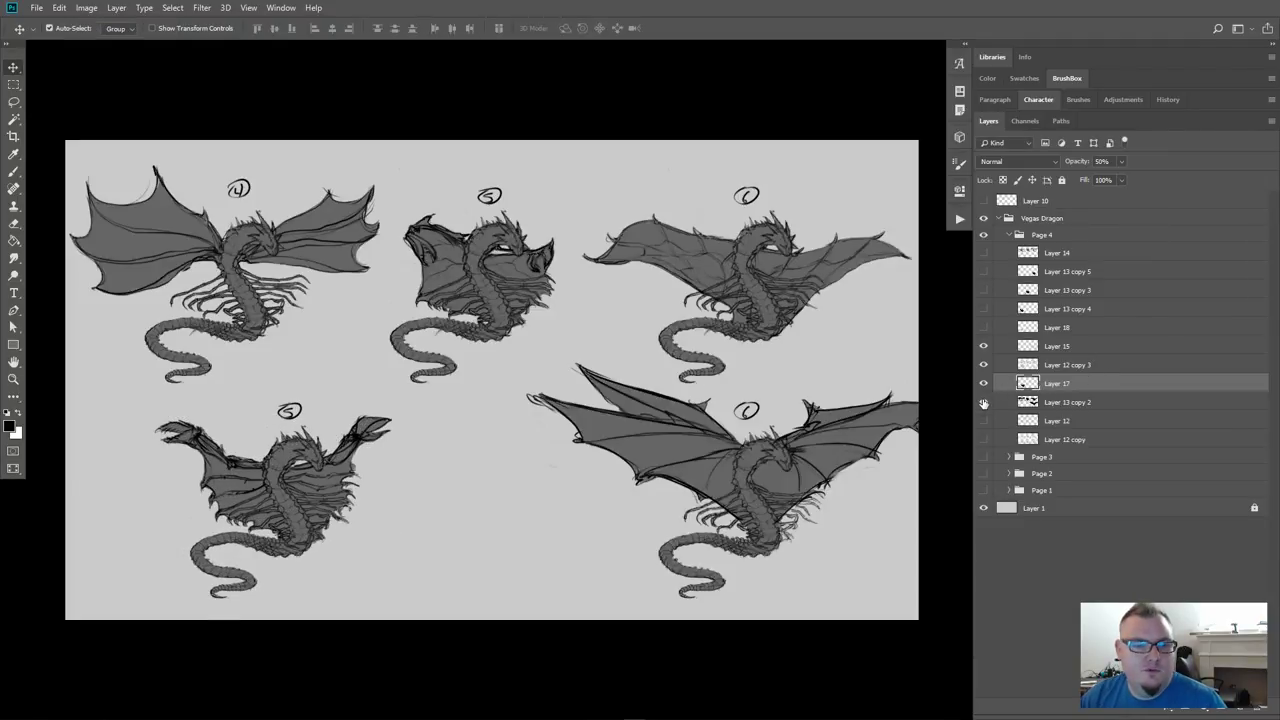
left_click(1035, 404)
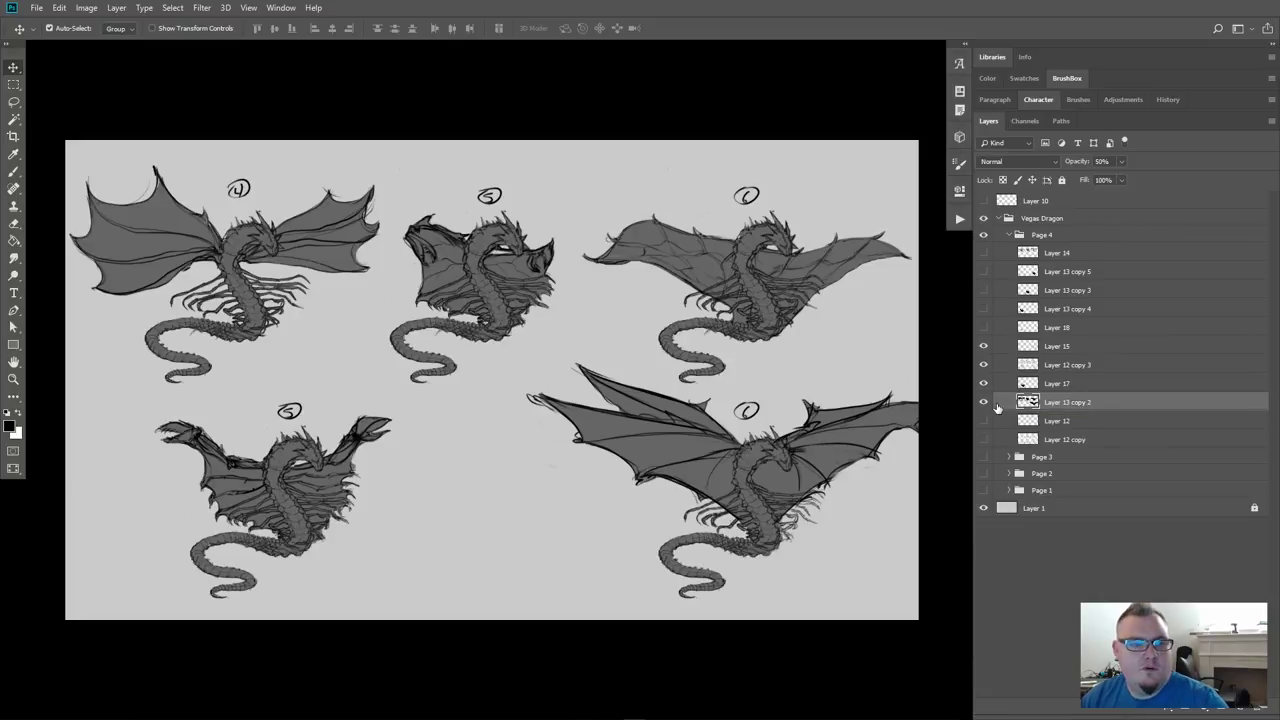
Lasso the lower-right dragon's grey fill and move it about 186 px left
key("l")
mouse_move(590, 356)
left_mouse_down()
mouse_move(673, 395)
mouse_move(864, 356)
mouse_move(955, 373)
mouse_move(956, 573)
mouse_move(869, 653)
mouse_move(634, 674)
mouse_move(467, 508)
mouse_move(467, 422)
mouse_move(546, 353)
mouse_move(580, 352)
left_mouse_up()
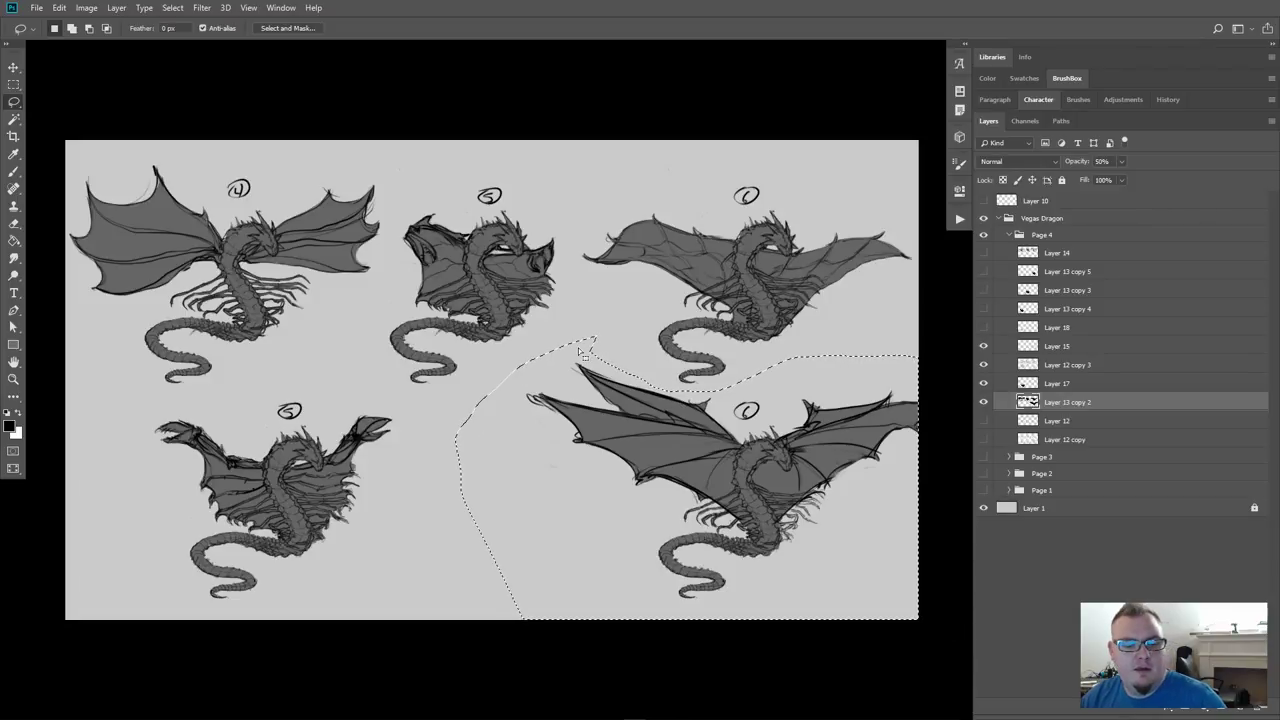
key("v")
left_click_drag(640, 465, 560, 460)
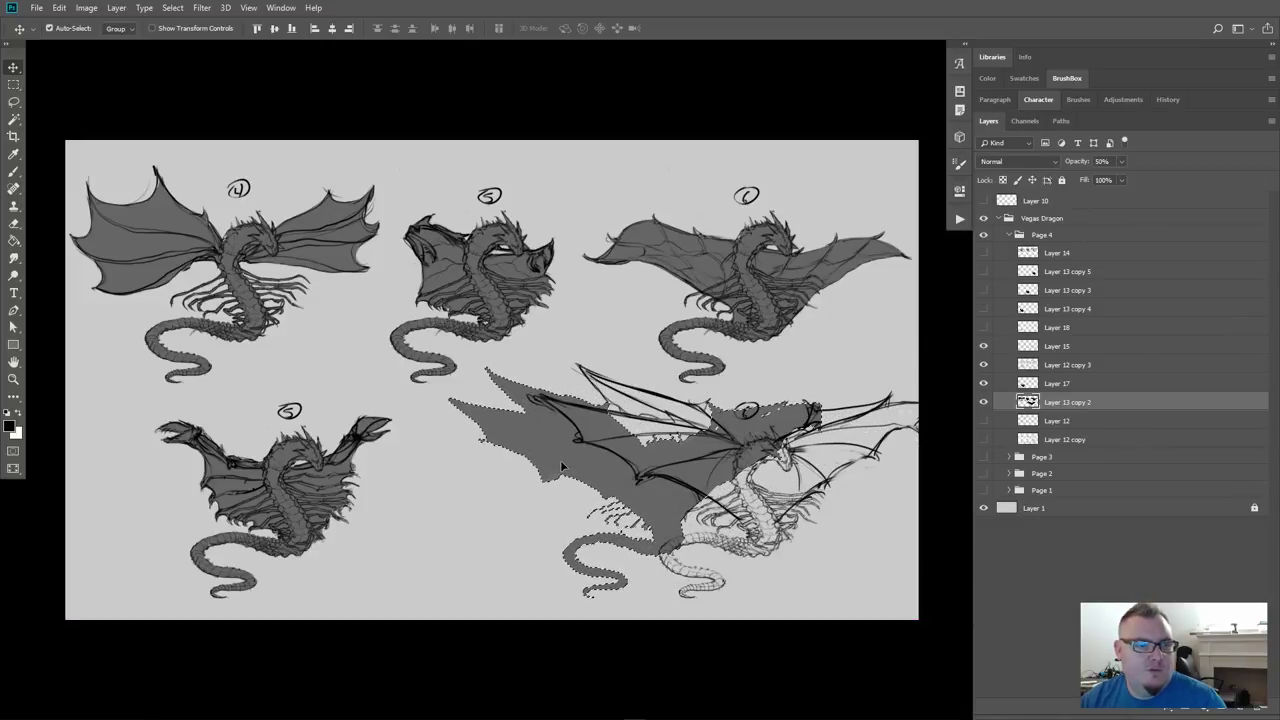
key("ctrl+d")
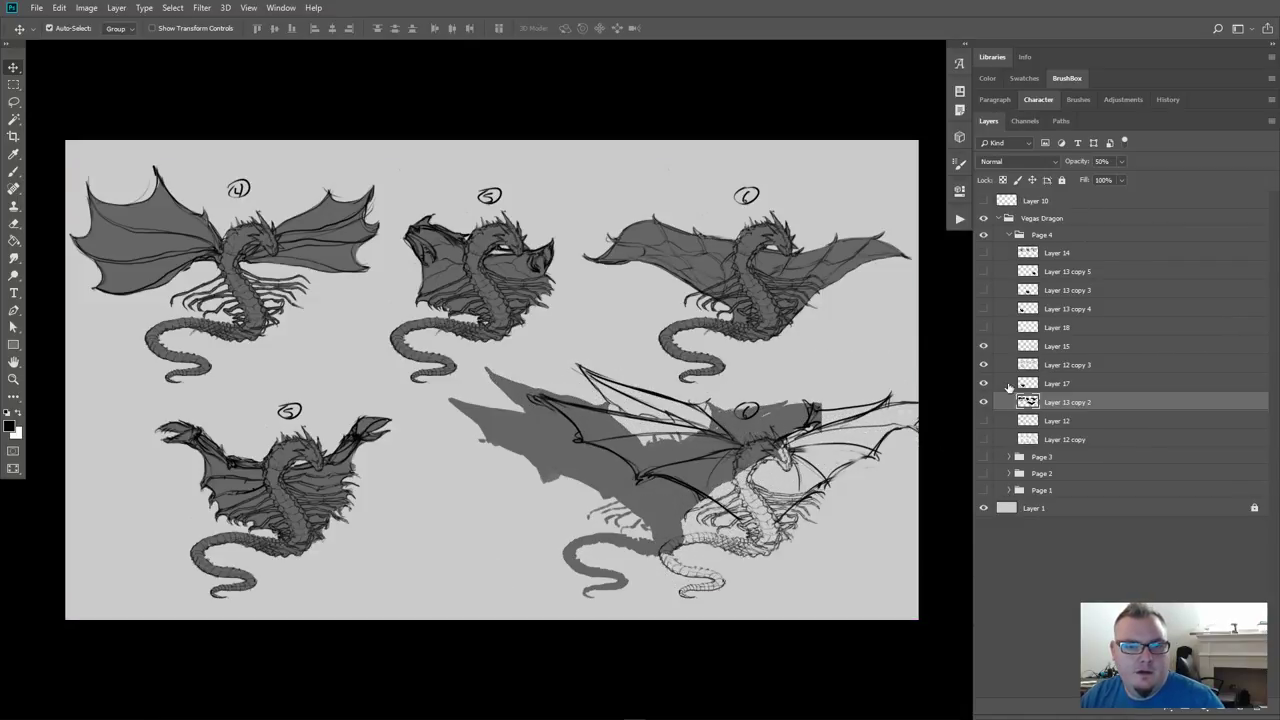
Lasso the lower-right dragon line sketch on the sketch sheet layer, testing a transform without moving it
left_click(1022, 366)
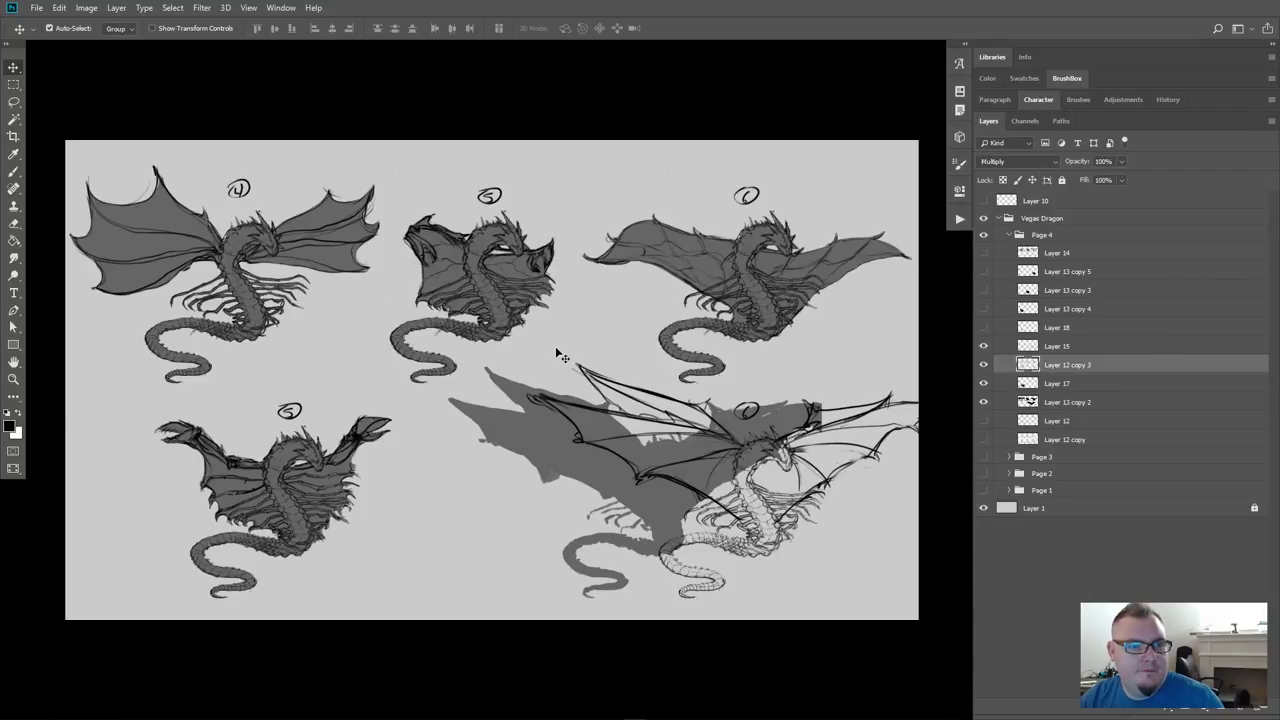
left_click(540, 373)
left_click(1033, 364)
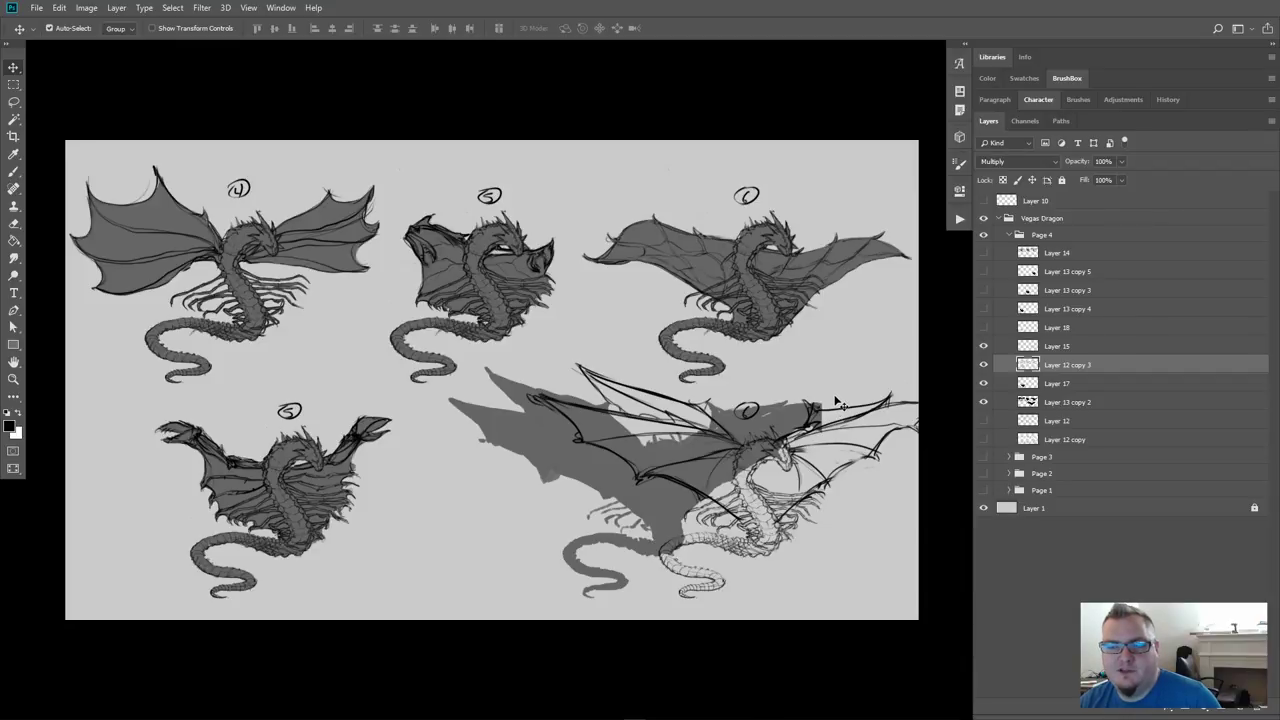
key("l")
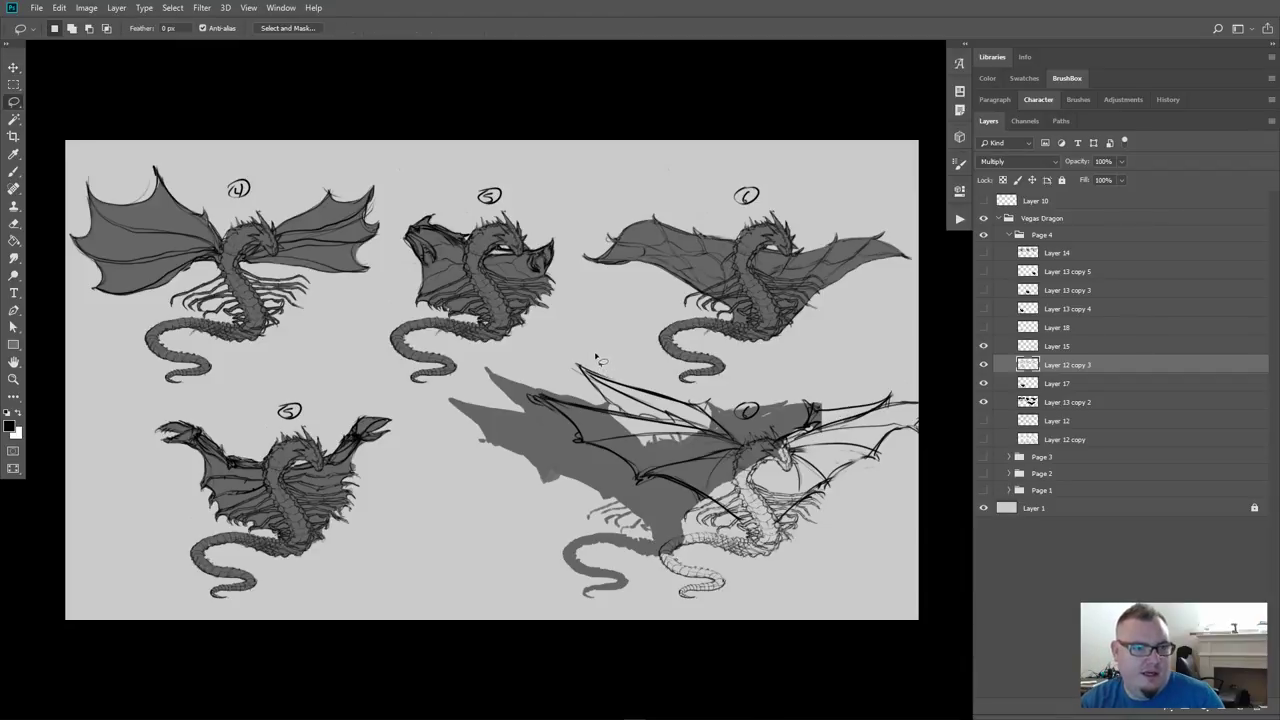
mouse_move(606, 362)
left_mouse_down()
mouse_move(684, 392)
mouse_move(927, 364)
mouse_move(957, 438)
mouse_move(941, 560)
mouse_move(855, 648)
mouse_move(735, 667)
mouse_move(589, 635)
mouse_move(527, 563)
mouse_move(493, 491)
mouse_move(509, 367)
mouse_move(590, 366)
left_mouse_up()
key("ctrl+t")
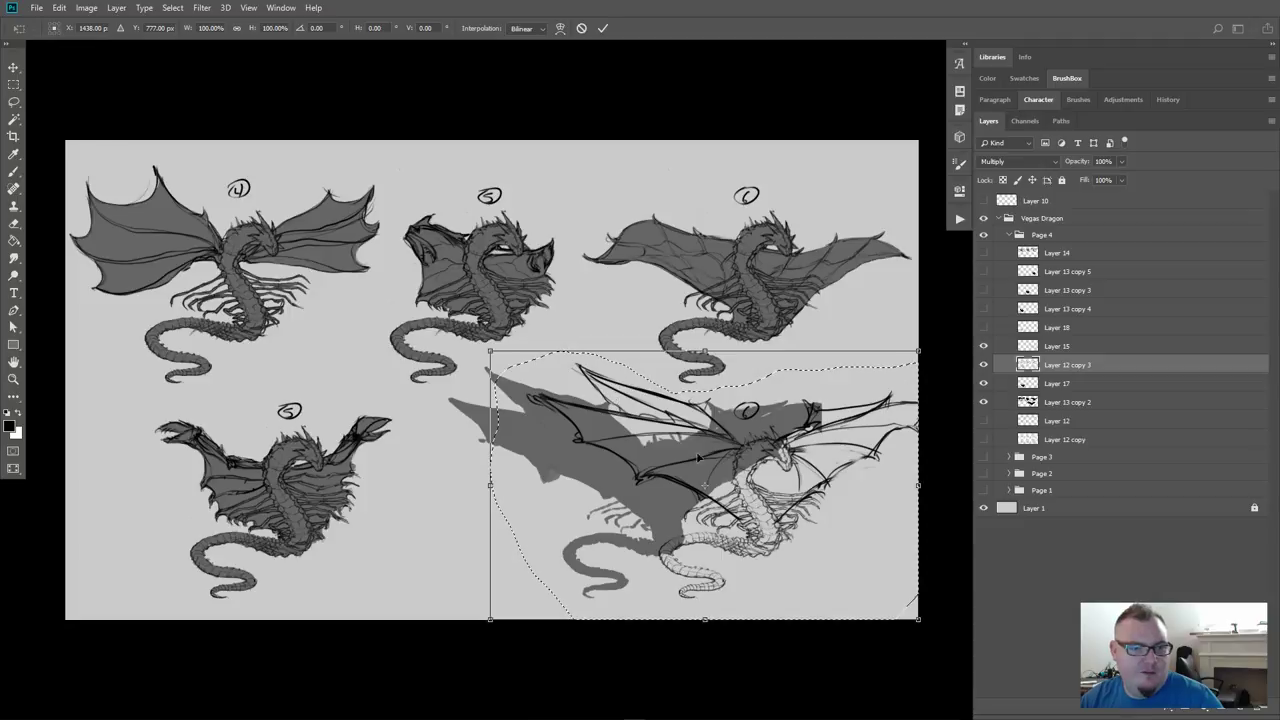
mouse_move(752, 522)
left_mouse_down()
mouse_move(712, 518)
mouse_move(750, 522)
left_mouse_up()
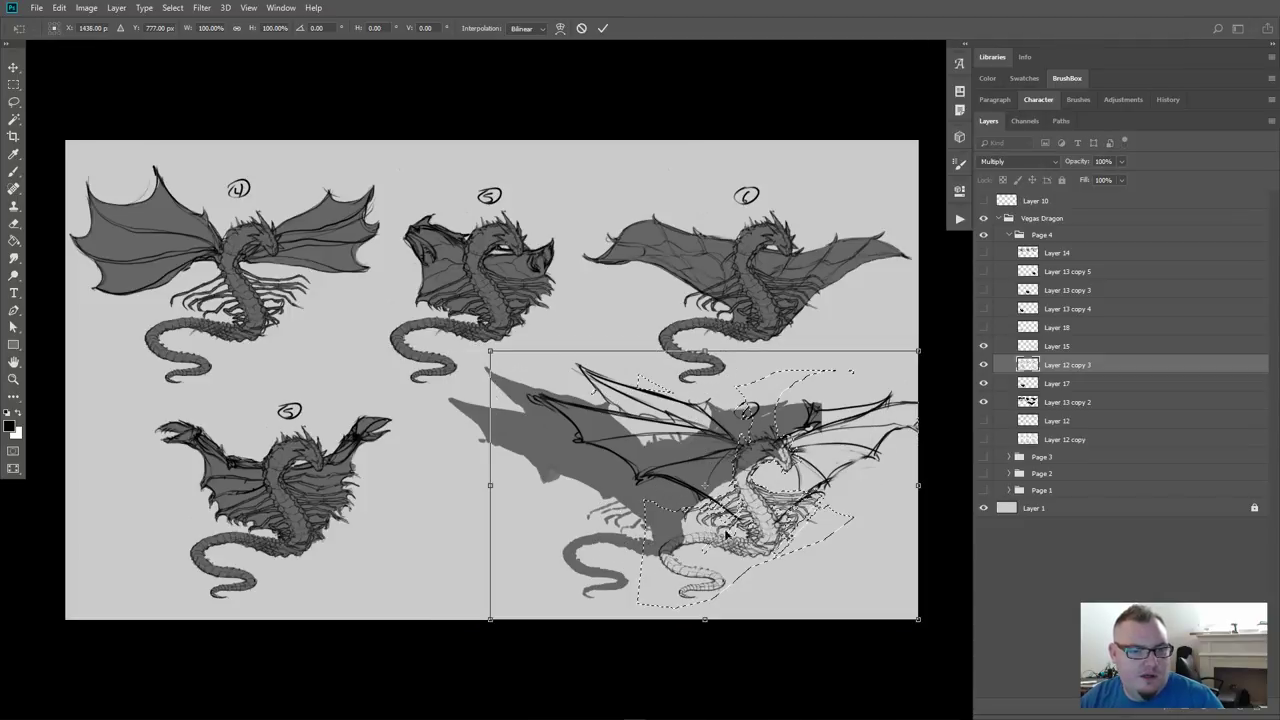
key("Return")
key("l")
Remove the separate bat-wing sketch layer (Layer 15)
left_click(1029, 362, "ctrl")
left_click(1030, 350)
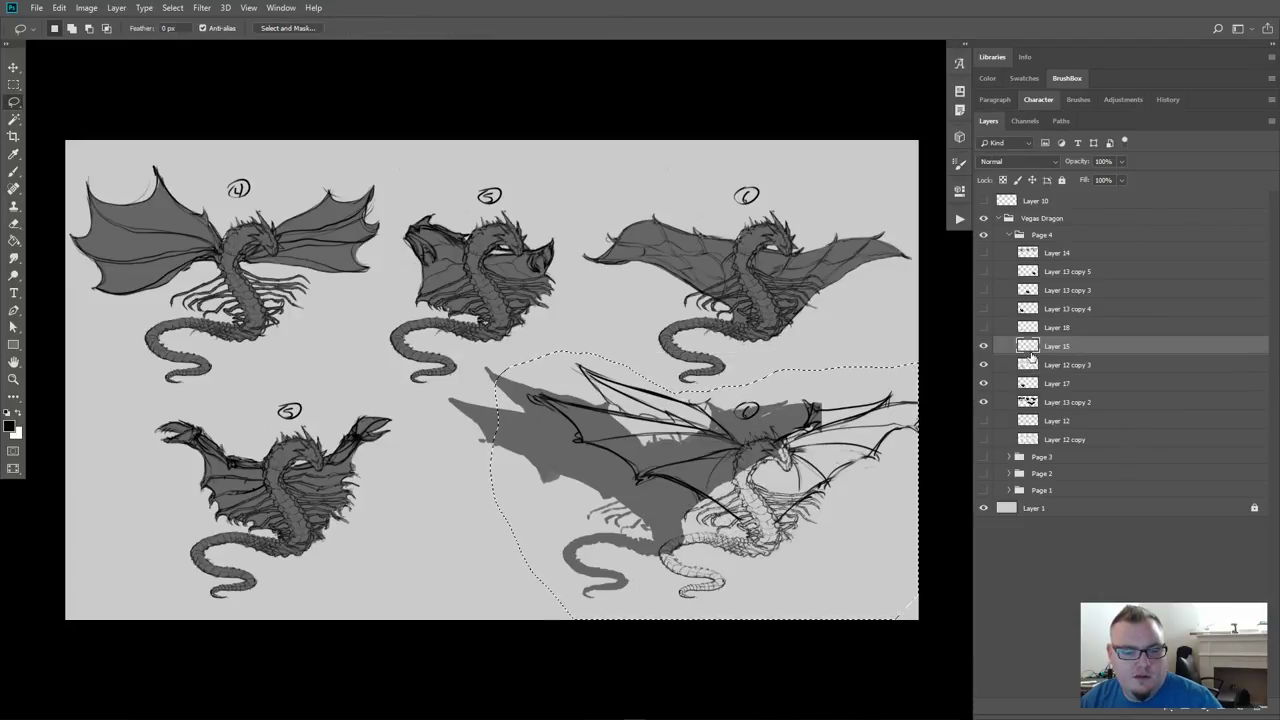
key("ctrl+e")
left_click(983, 346)
left_click(983, 346)
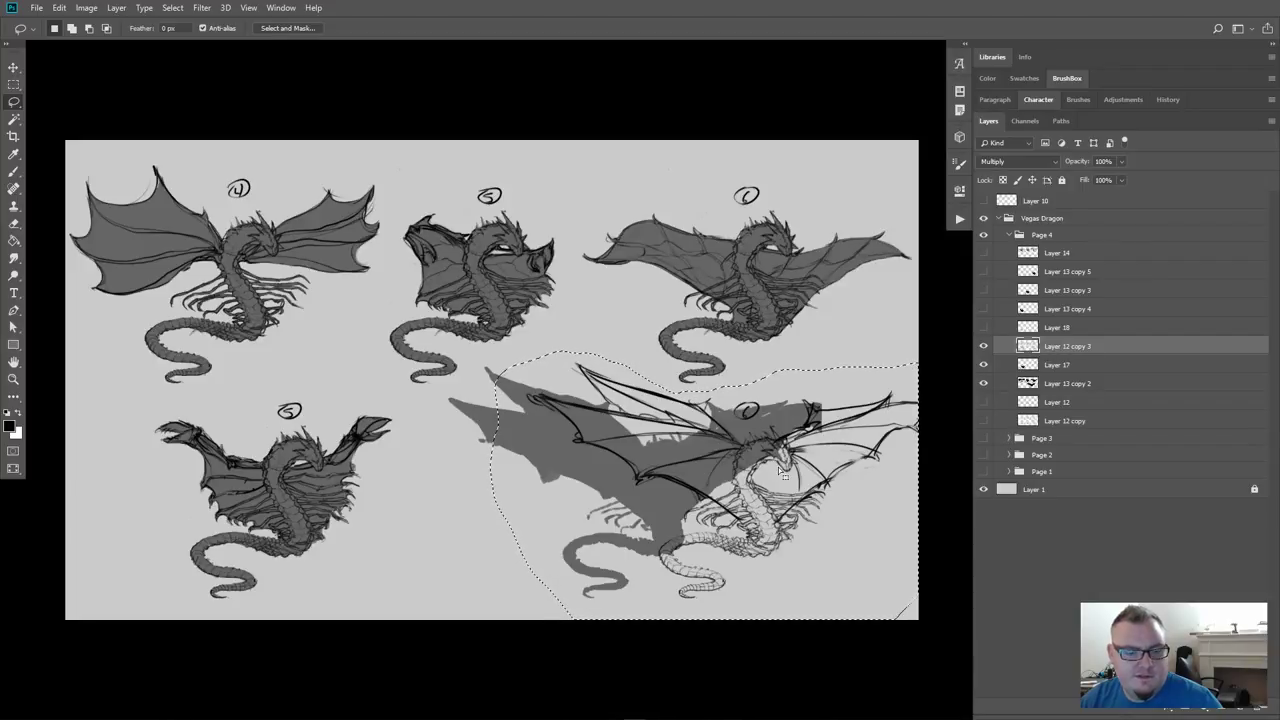
Slide the lower-right dragon sketch left onto its grey silhouette and deselect
key("ctrl+t")
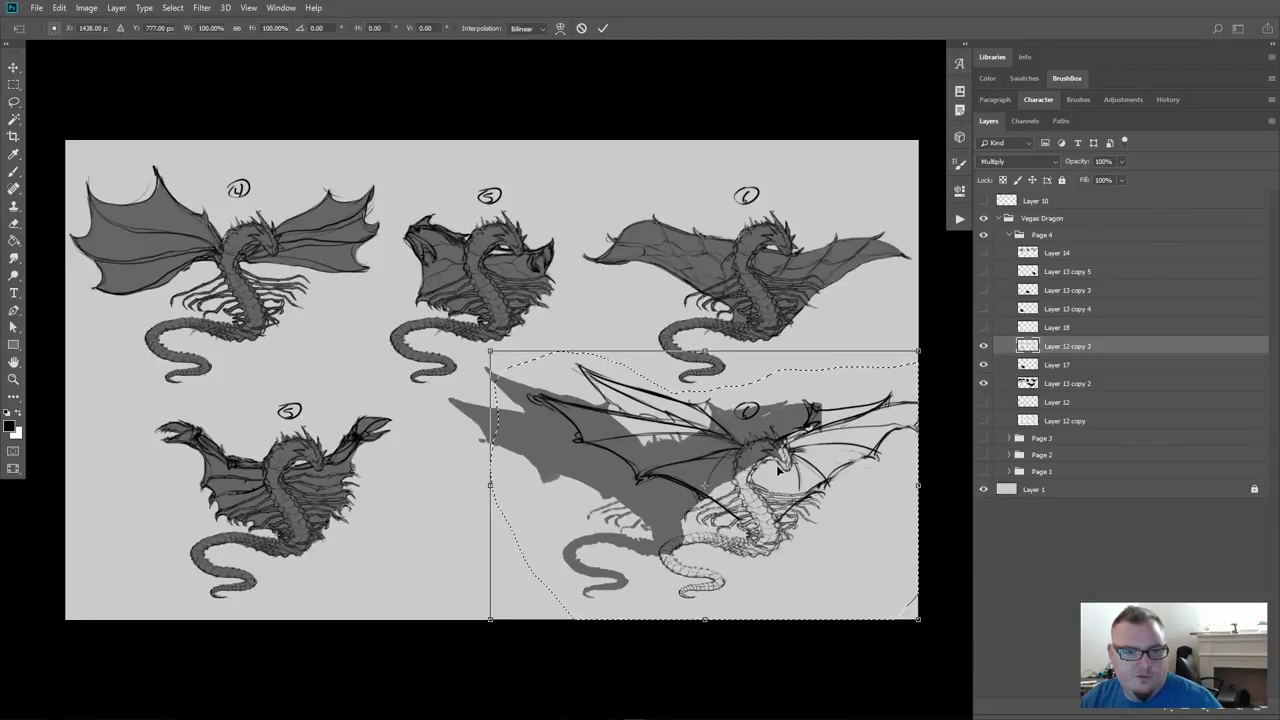
left_click_drag(778, 470, 682, 490)
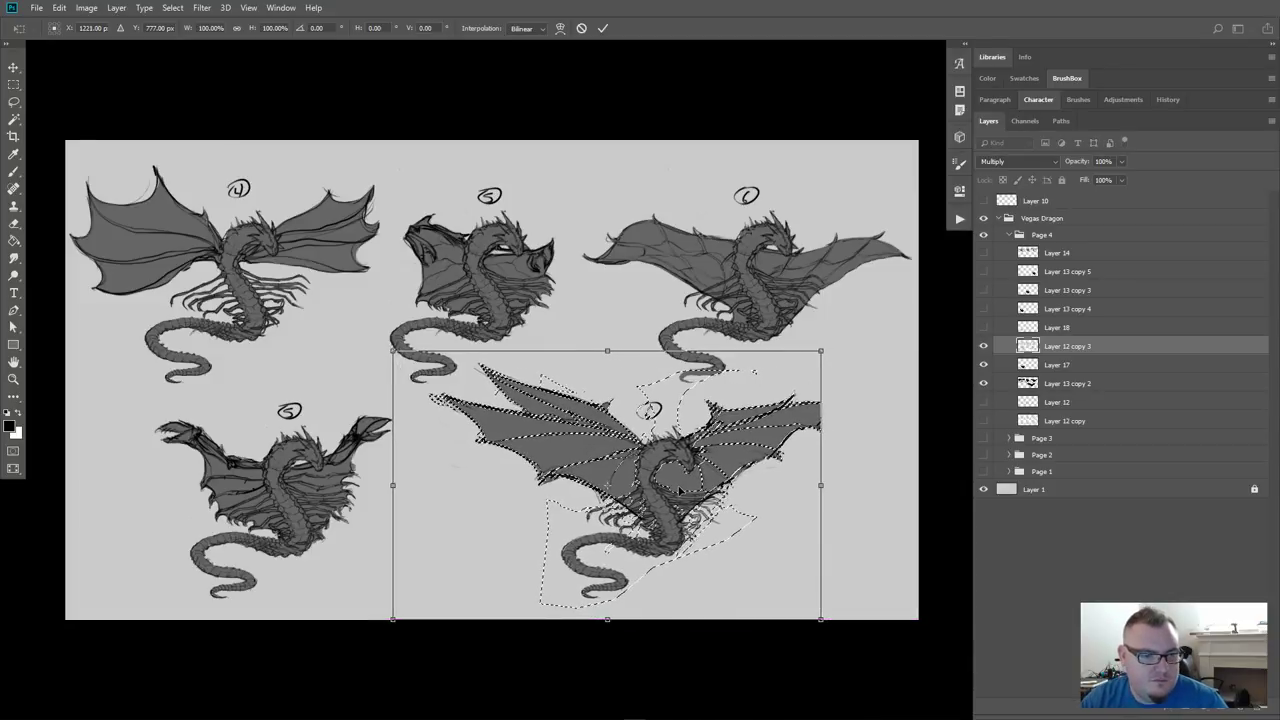
key("Return")
key("ctrl+d")
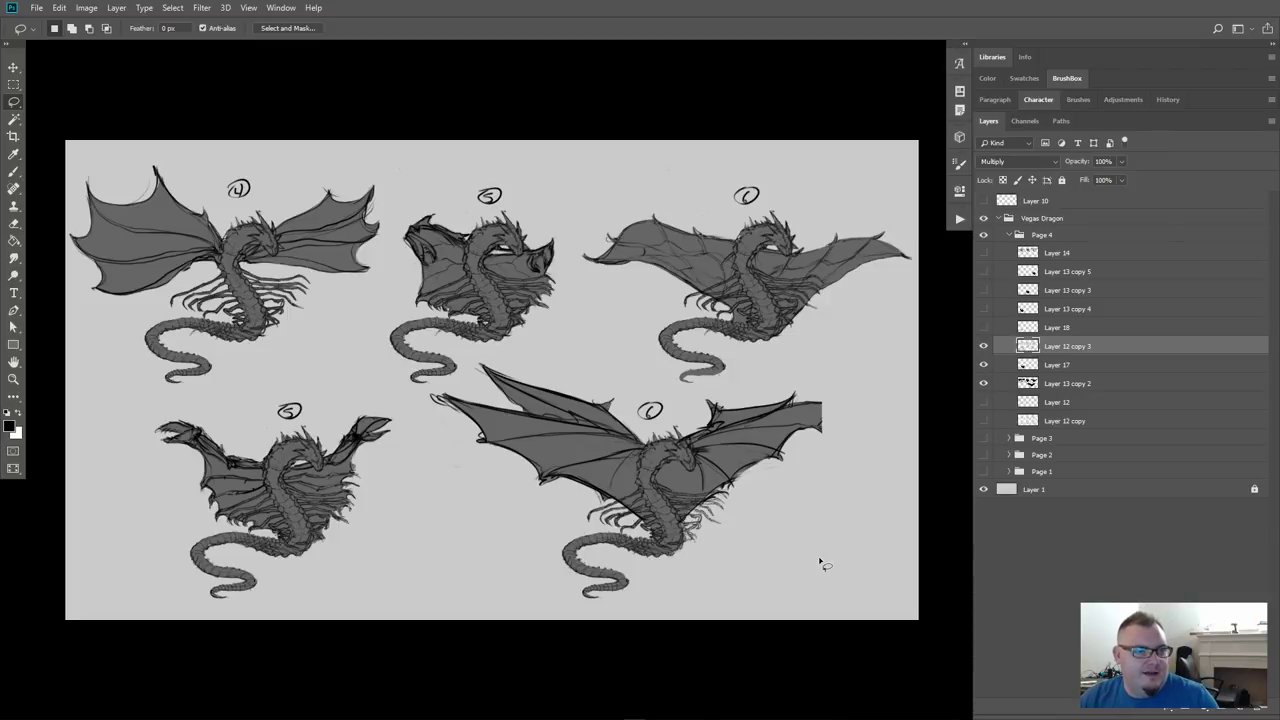
Merge Layer 17's silhouette into Layer 13 copy 2 and recentre the page view
left_click(981, 366)
left_click(981, 366)
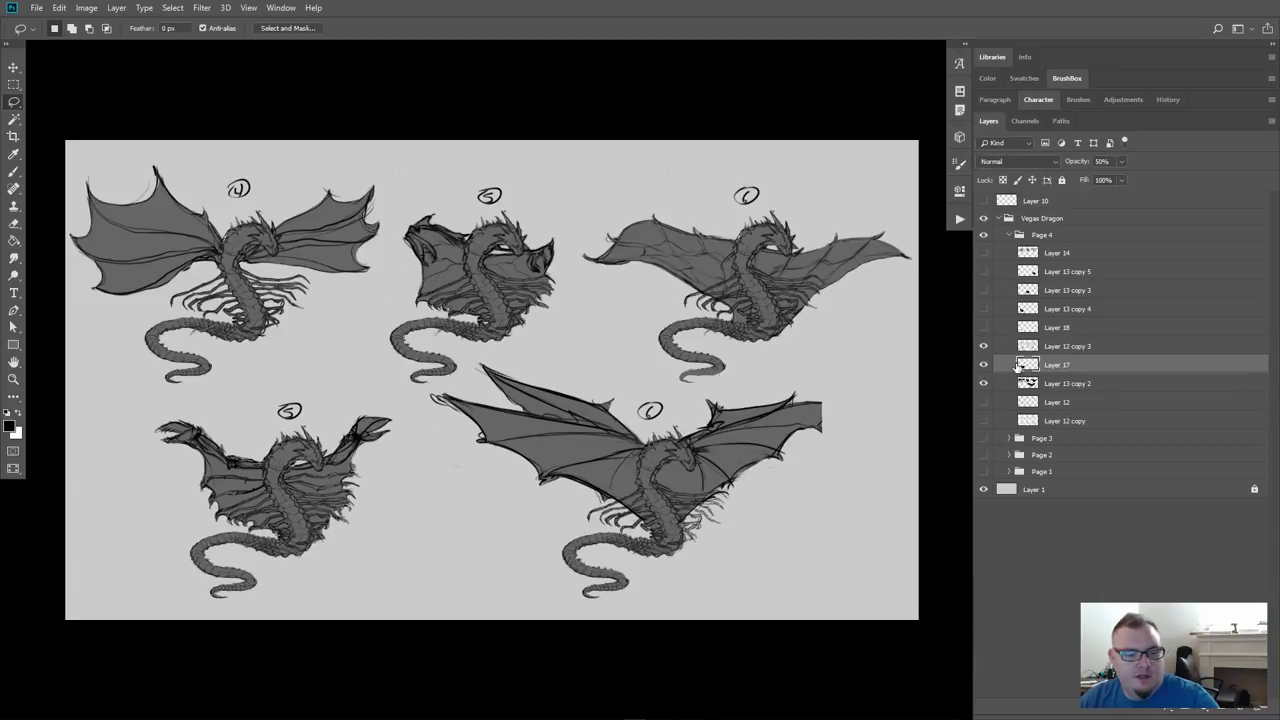
key("Delete")
left_click(984, 365)
left_click(984, 365)
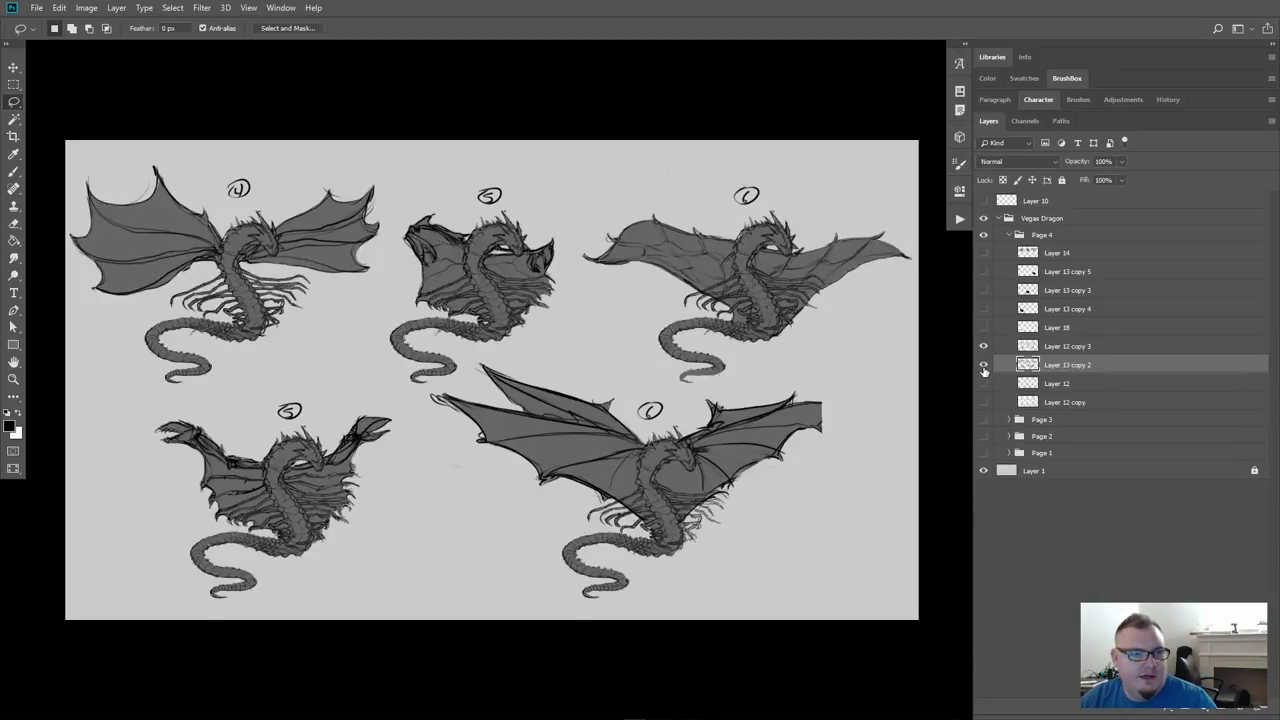
left_click_drag(772, 400, 798, 418)
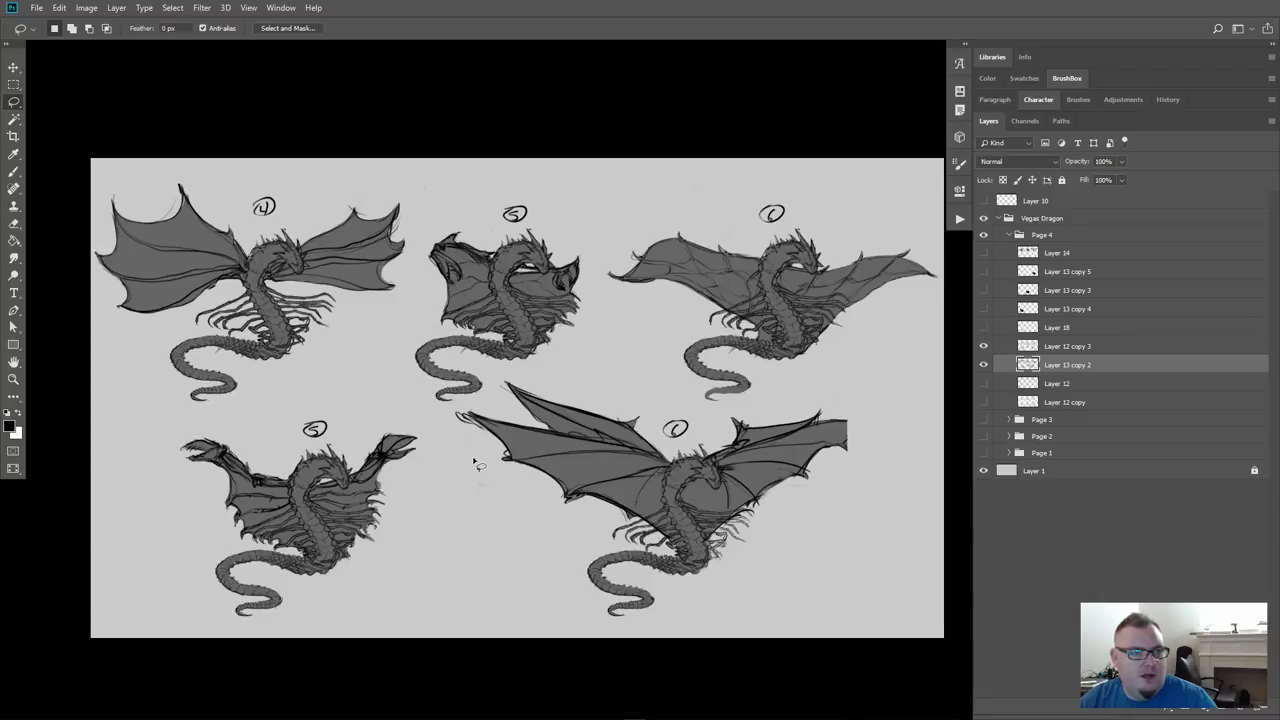